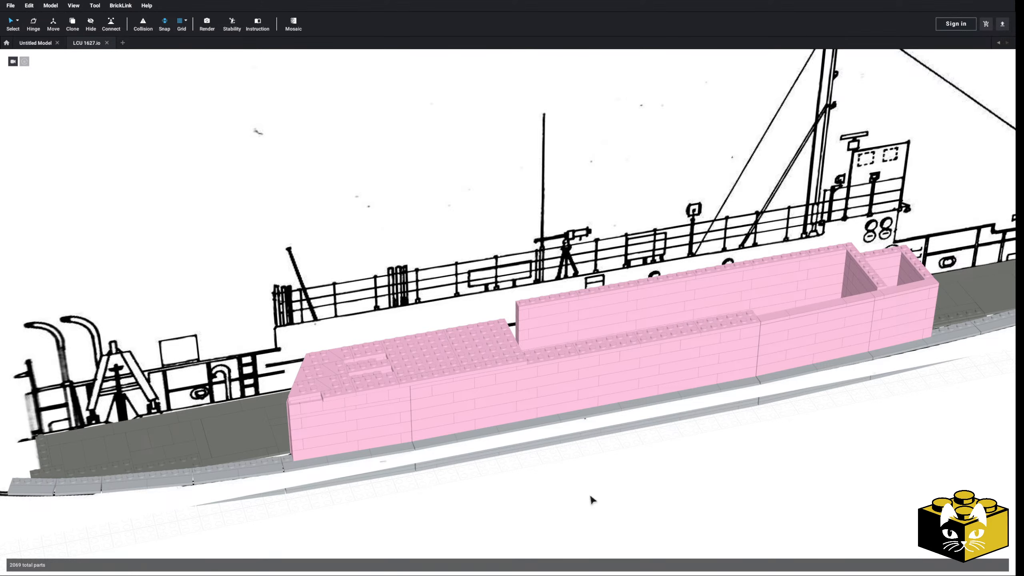
Raise the deck-plan reference image above the hull deck so its lines show between the pink deckhouse walls
scroll(591, 497, up, 3)
click(606, 516)
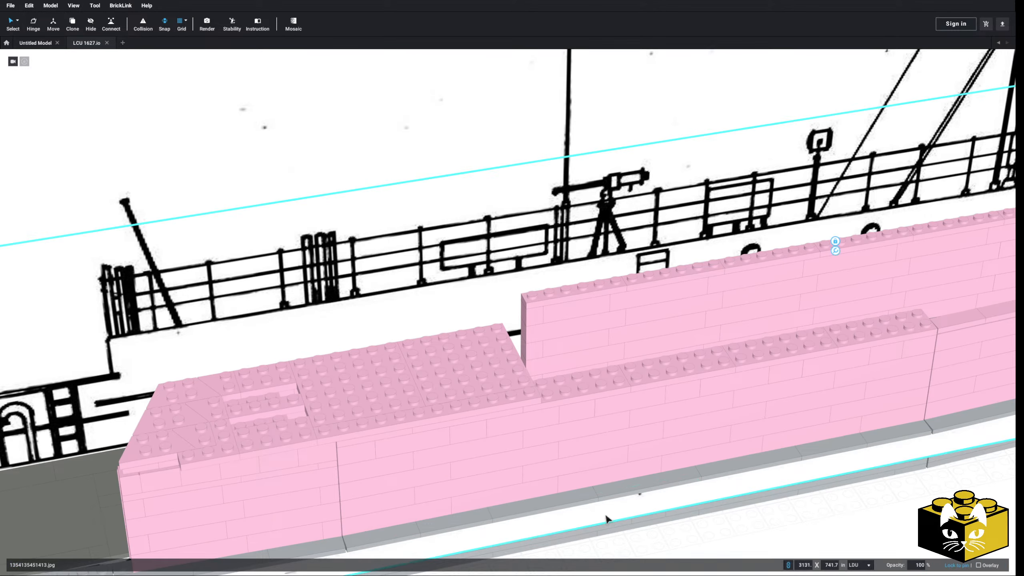
scroll(727, 372, up, 2)
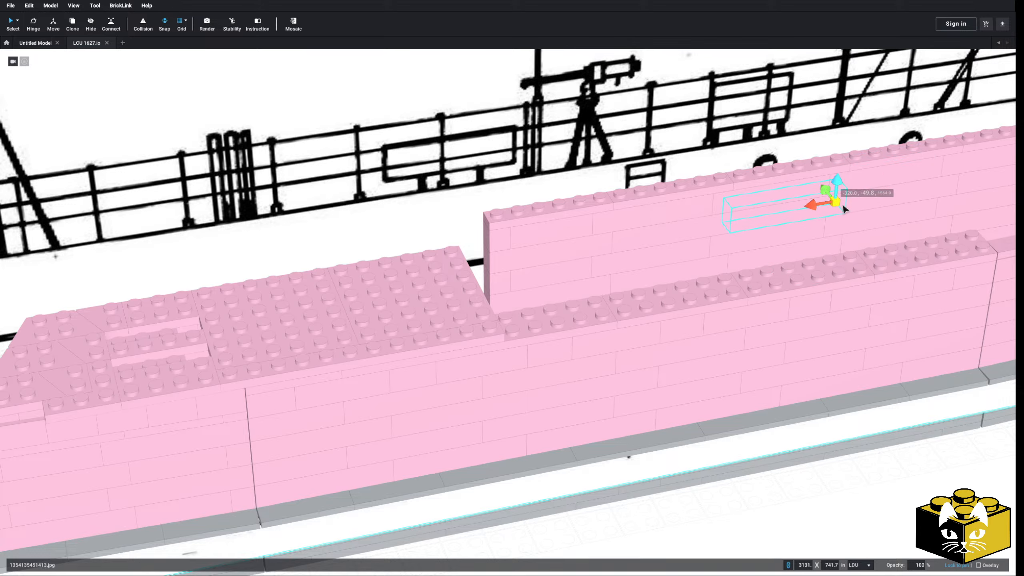
drag(841, 181, 840, 153)
Examine the deck plan from above around the gap between the roofed section and the inner long wall
right_drag(751, 264, 752, 286)
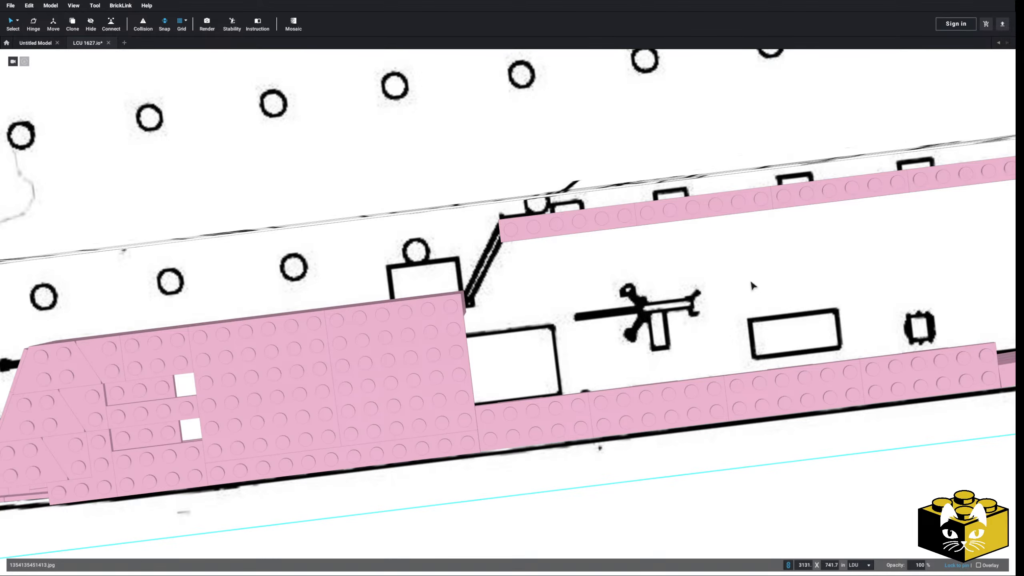
scroll(751, 285, down, 10)
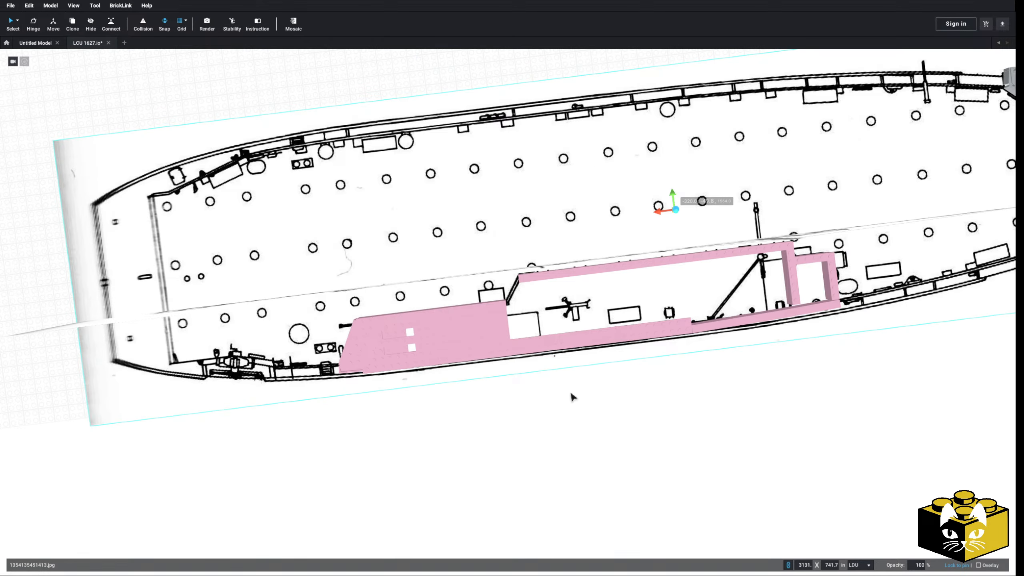
right_drag(574, 398, 565, 377)
scroll(544, 381, up, 5)
middle_drag(523, 384, 514, 404)
right_drag(515, 404, 513, 413)
scroll(512, 413, up, 3)
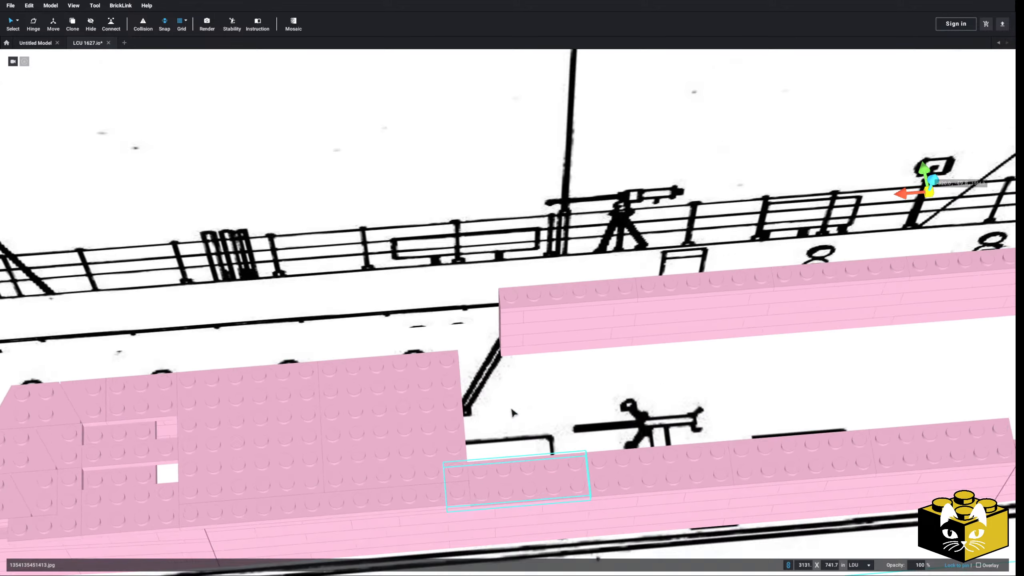
scroll(512, 410, up, 2)
middle_drag(512, 410, 516, 396)
mouse_move(516, 396)
right_down()
mouse_move(505, 412)
mouse_move(516, 402)
right_up()
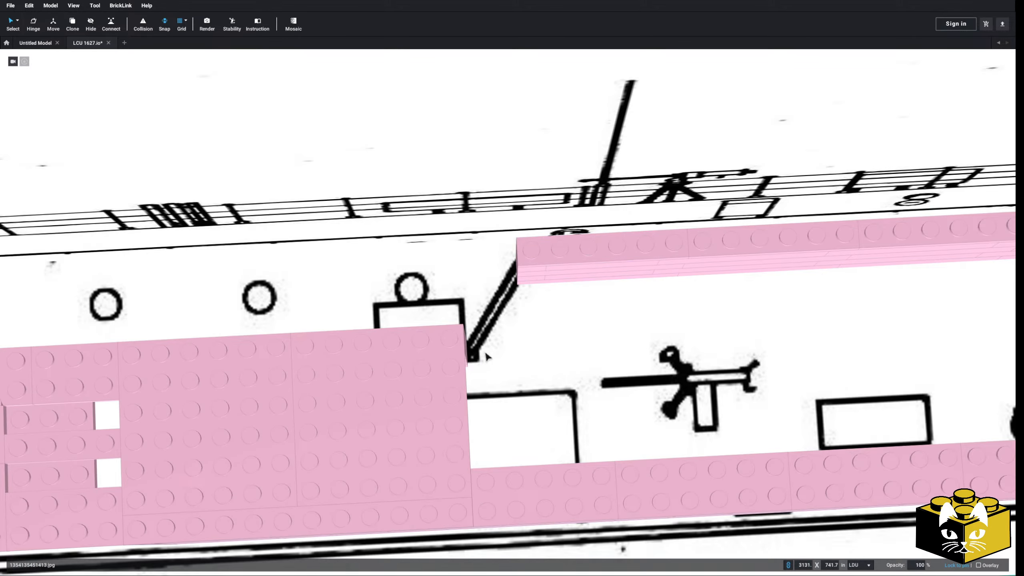
scroll(543, 325, down, 5)
right_drag(542, 328, 525, 301)
scroll(403, 343, down, 3)
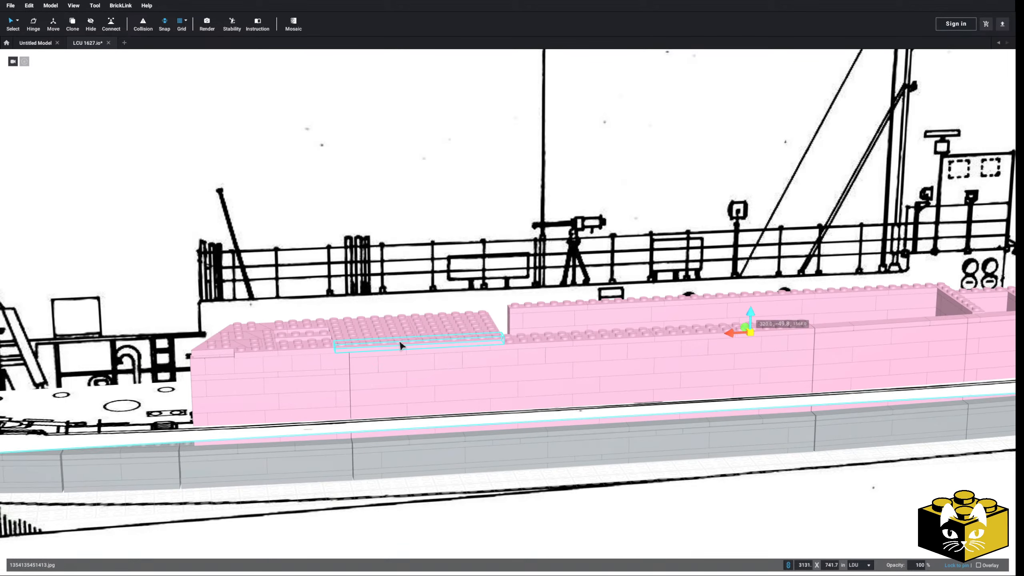
Compare the pink walls' height and length with the side elevation drawing along the deckhouse
right_drag(391, 349, 391, 348)
middle_drag(415, 356, 388, 352)
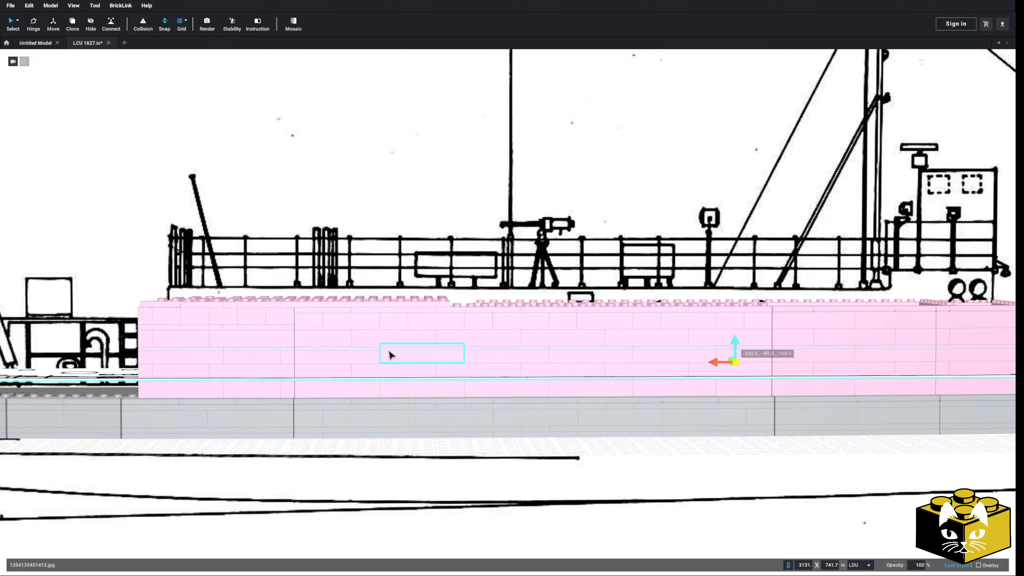
right_drag(389, 353, 435, 334)
middle_drag(887, 340, 571, 354)
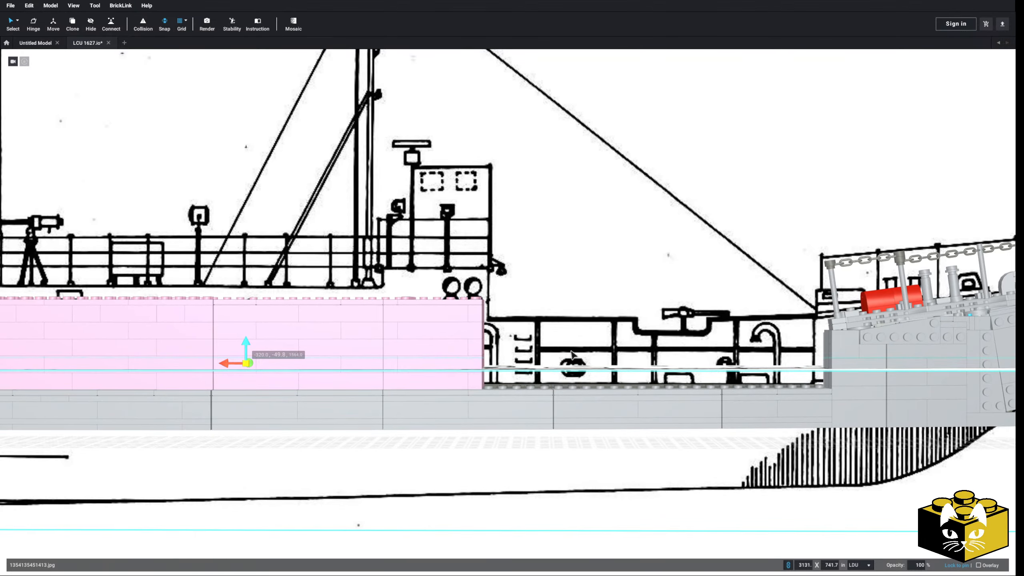
right_drag(521, 359, 509, 314)
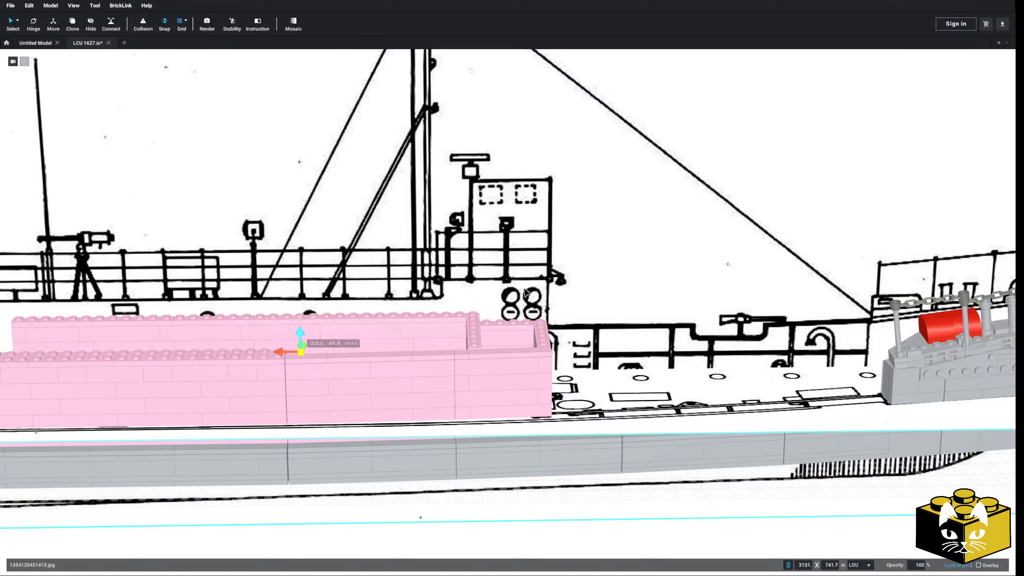
mouse_move(485, 385)
right_down()
mouse_move(485, 419)
mouse_move(485, 386)
right_up()
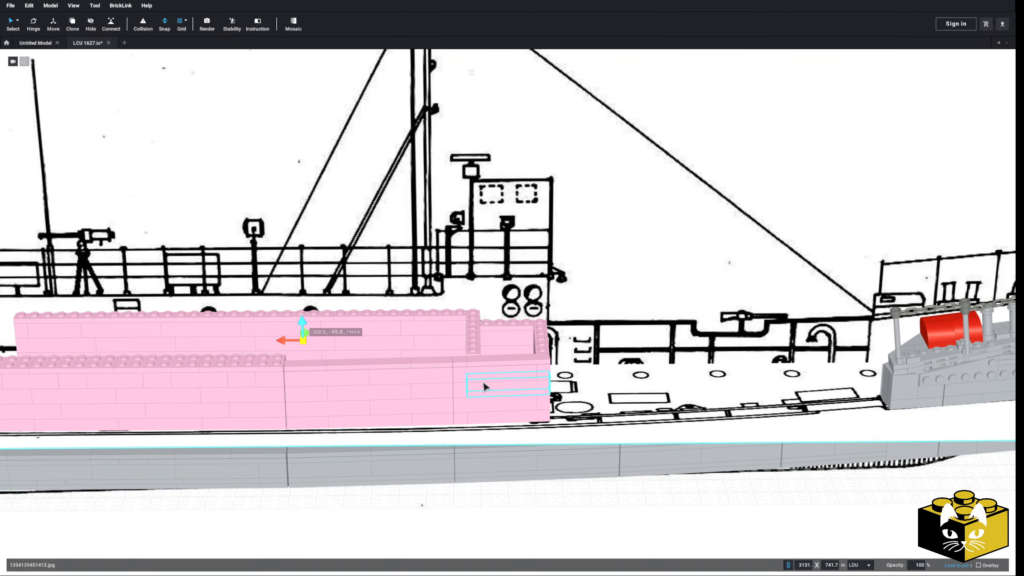
middle_drag(437, 367, 523, 344)
right_drag(523, 344, 518, 348)
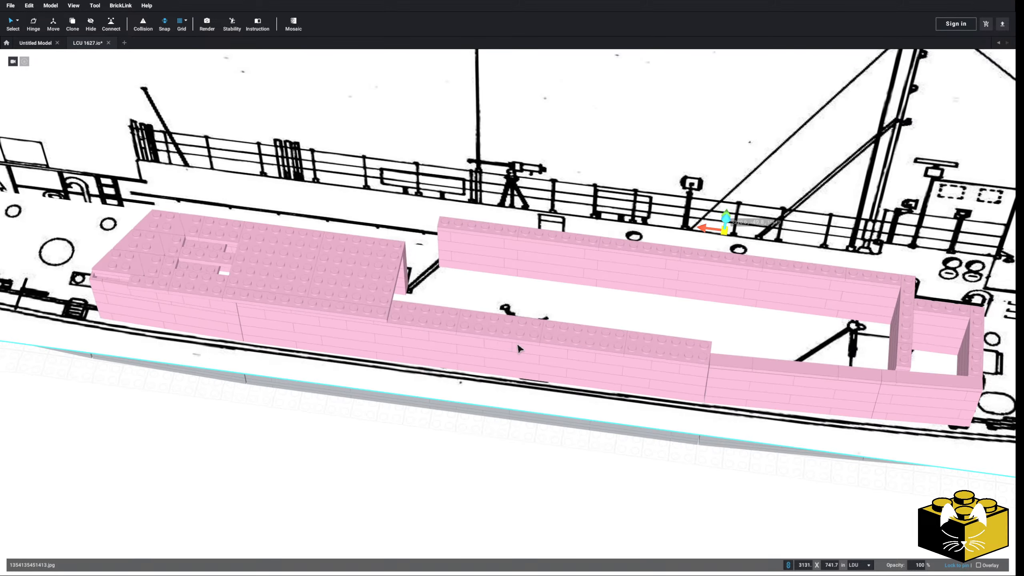
middle_drag(418, 331, 523, 366)
right_drag(523, 366, 543, 321)
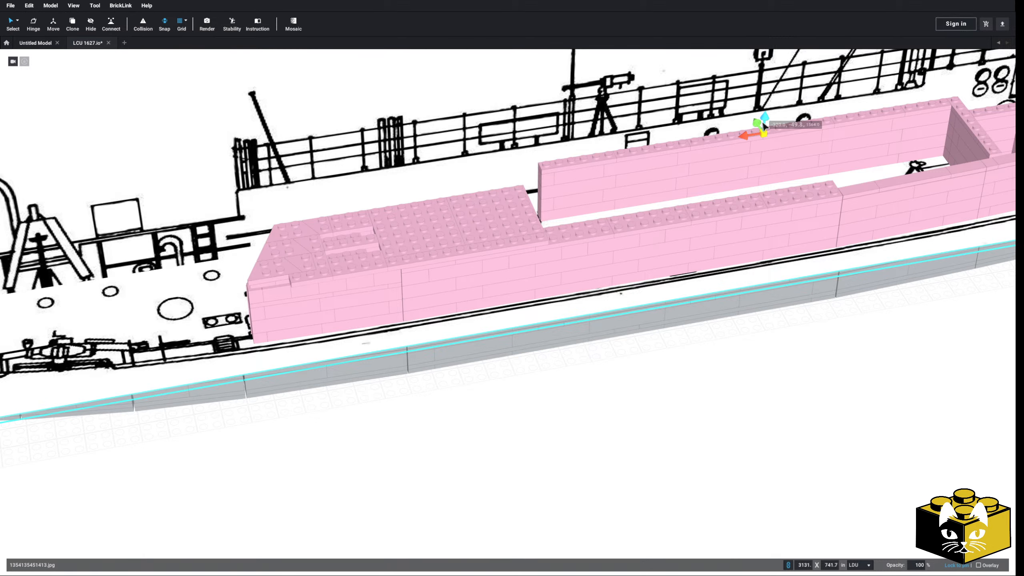
Lower the deck-plan reference image back beneath the hull deck
drag(766, 127, 765, 134)
right_drag(766, 134, 762, 138)
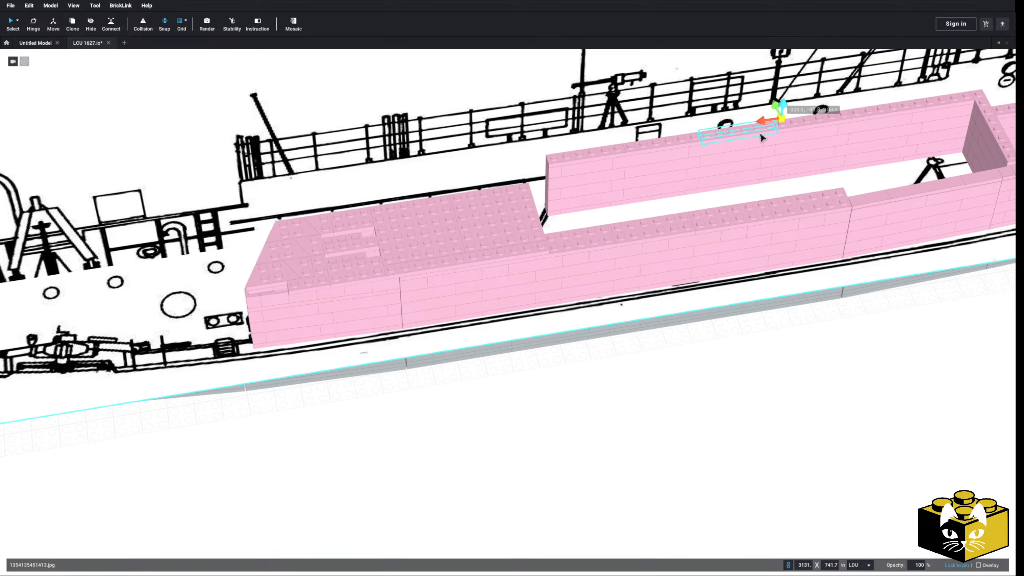
drag(782, 109, 780, 117)
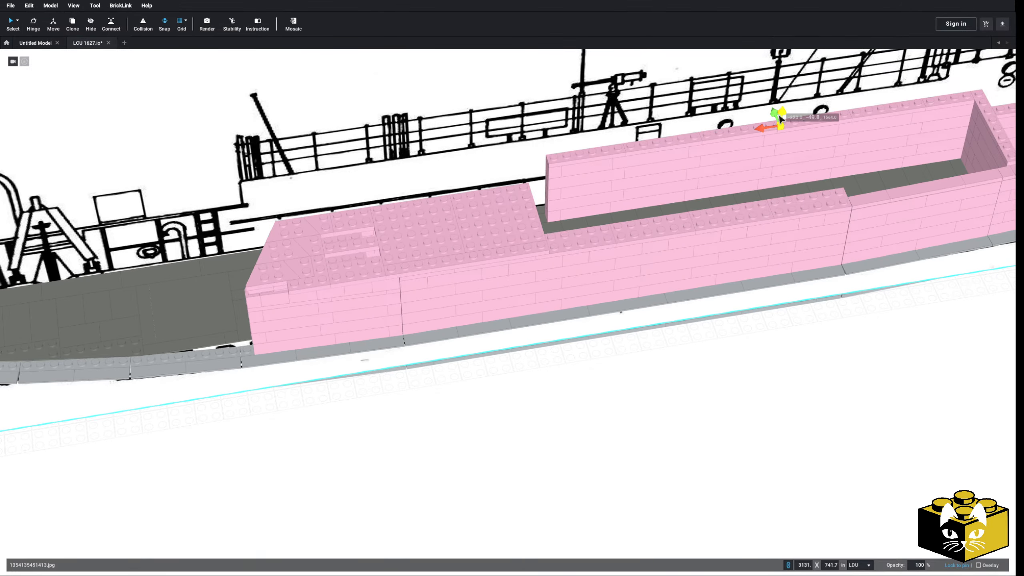
Delete the two parts in the way at the open end of the roofed deckhouse section
middle_drag(710, 339, 662, 454)
scroll(605, 391, up, 4)
right_drag(605, 389, 539, 343)
click(562, 296)
key(Delete)
click(515, 292)
key(Delete)
scroll(524, 343, up, 3)
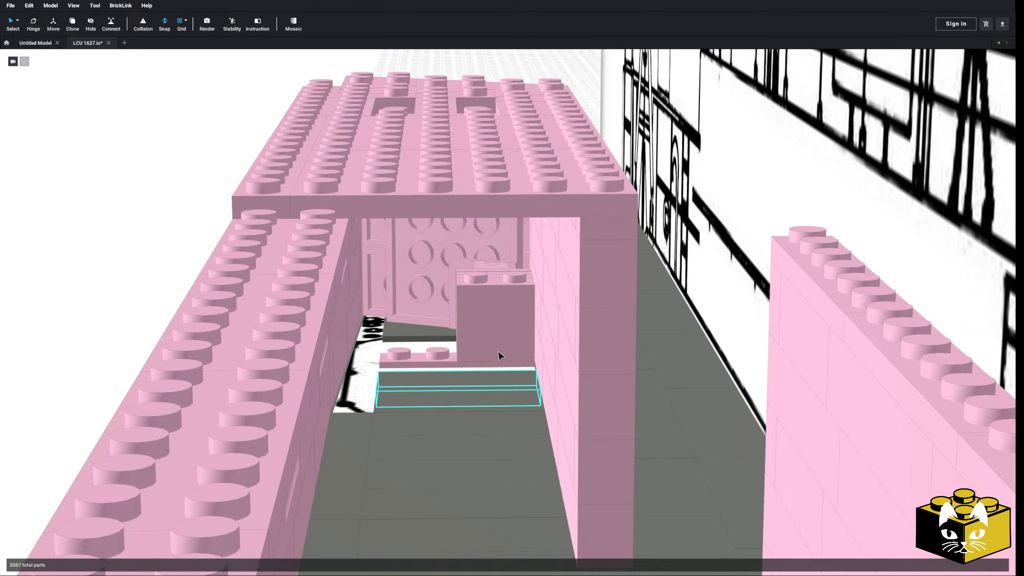
Duplicate the eight-part hinge assembly inside the roofed section and place the copy on the deck at the inner long wall's free end
click(453, 366)
ctrl+click(474, 330)
right_drag(474, 330, 480, 323)
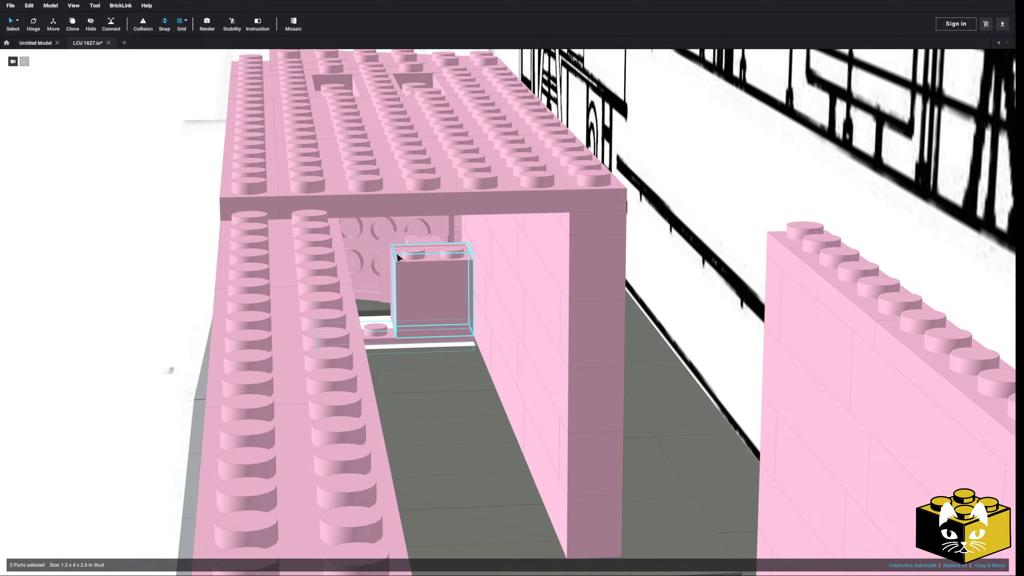
scroll(399, 258, up, 5)
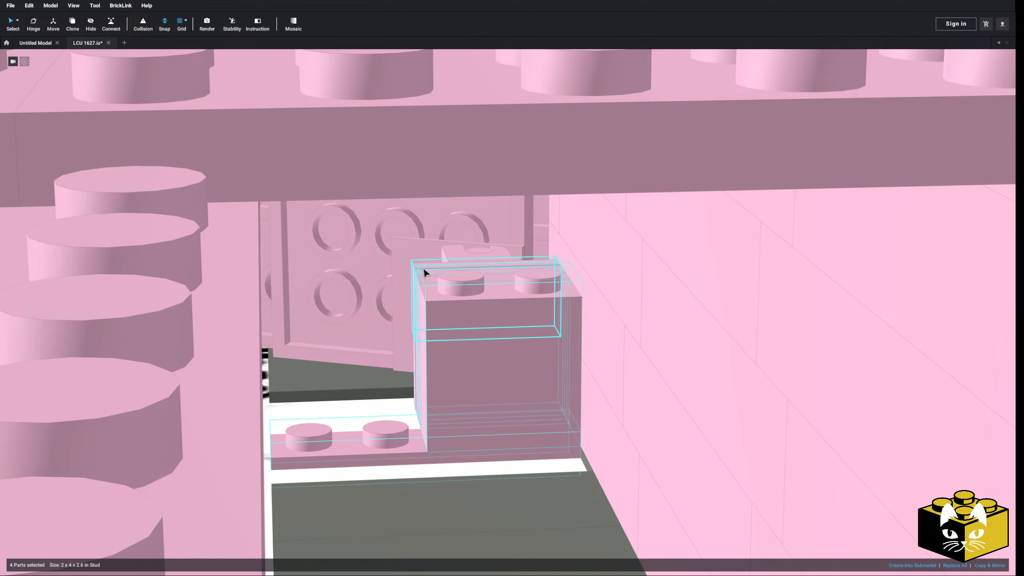
right_click(474, 250)
click(479, 255)
scroll(481, 282, down, 10)
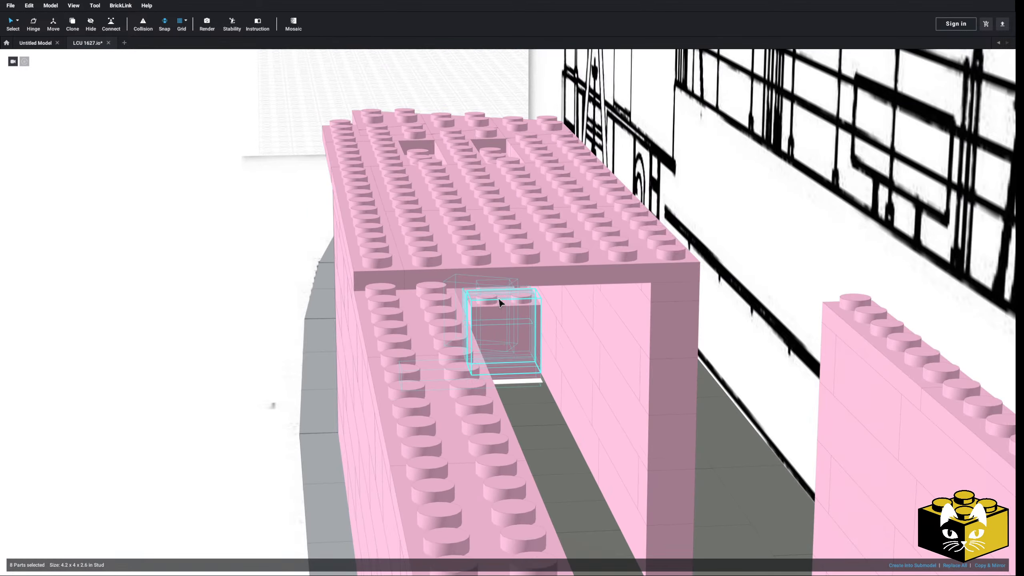
click(304, 325)
right_click(304, 325)
click(316, 350)
right_drag(299, 309, 487, 368)
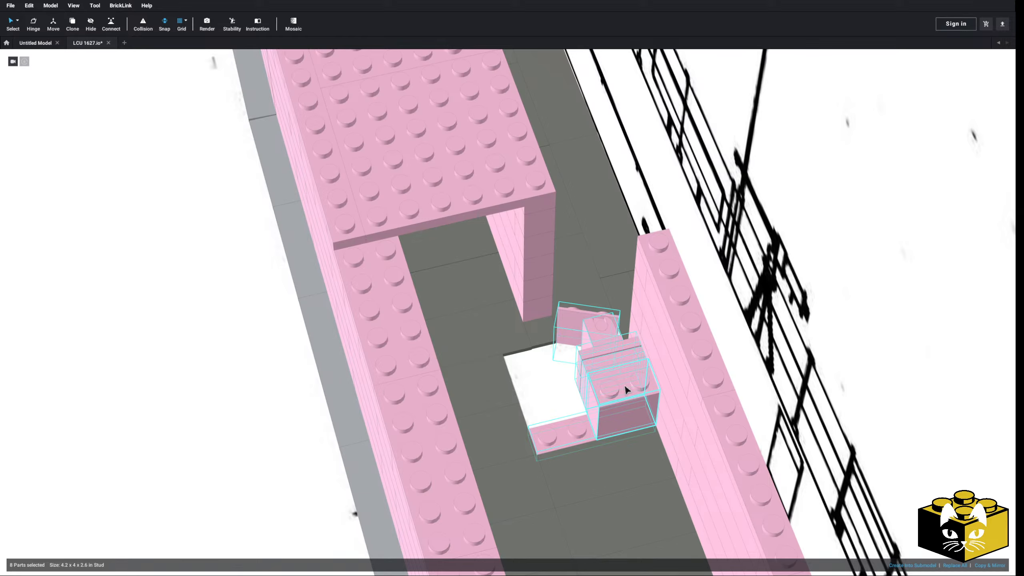
click(625, 386)
right_drag(625, 386, 405, 500)
key(Escape)
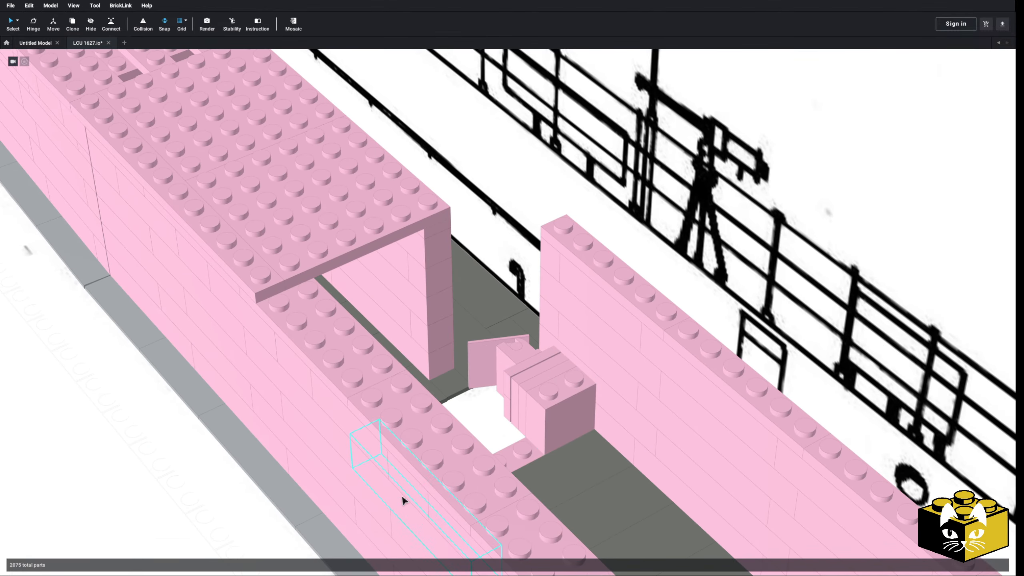
Show the parts palette and attach a bright pink 2 x 6 plate upright to the copied hinge assembly
click(65, 4)
click(94, 96)
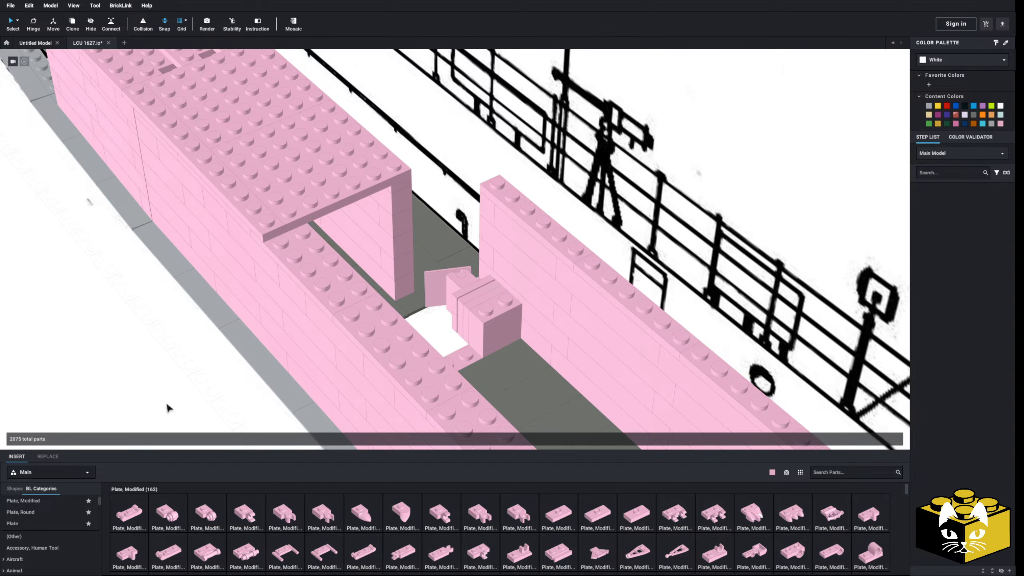
click(60, 523)
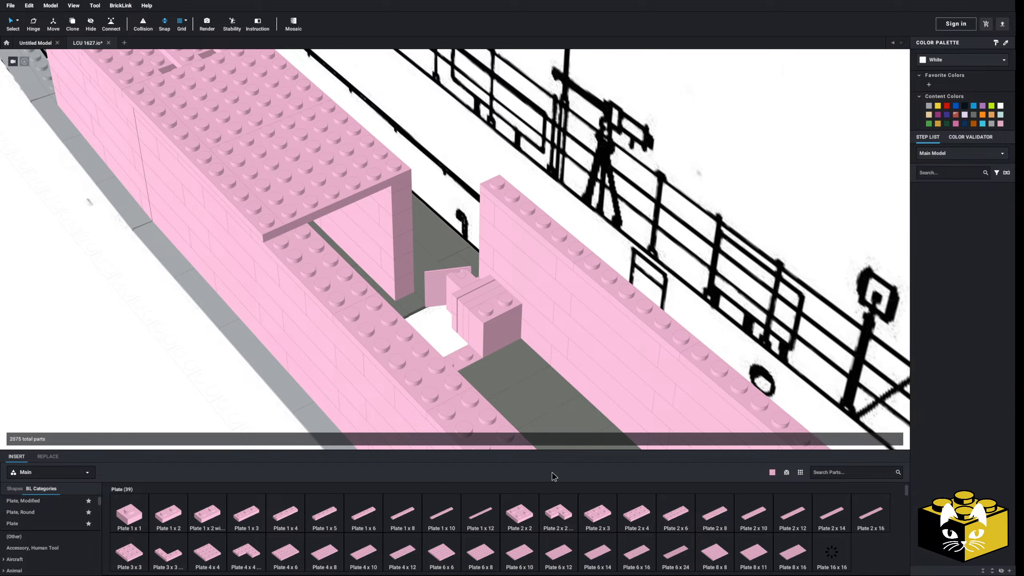
drag(522, 464, 451, 251)
click(160, 383)
mouse_move(161, 383)
right_down()
mouse_move(162, 405)
mouse_move(168, 389)
right_up()
scroll(173, 386, up, 5)
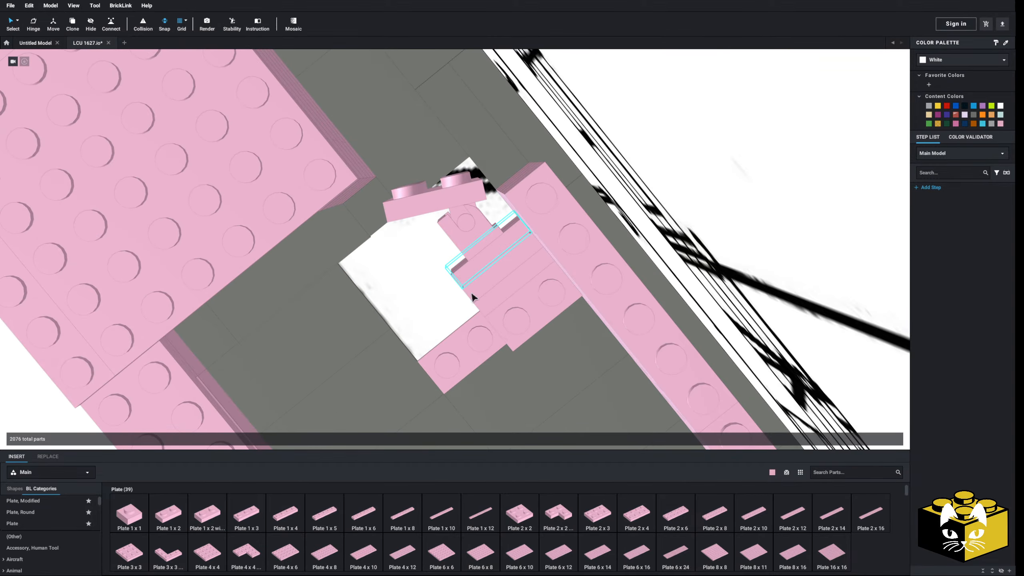
Delete the part between the hinge section and the studded end block of the copied assembly
right_drag(484, 316, 480, 299)
click(538, 332)
key(Delete)
right_drag(538, 332, 536, 314)
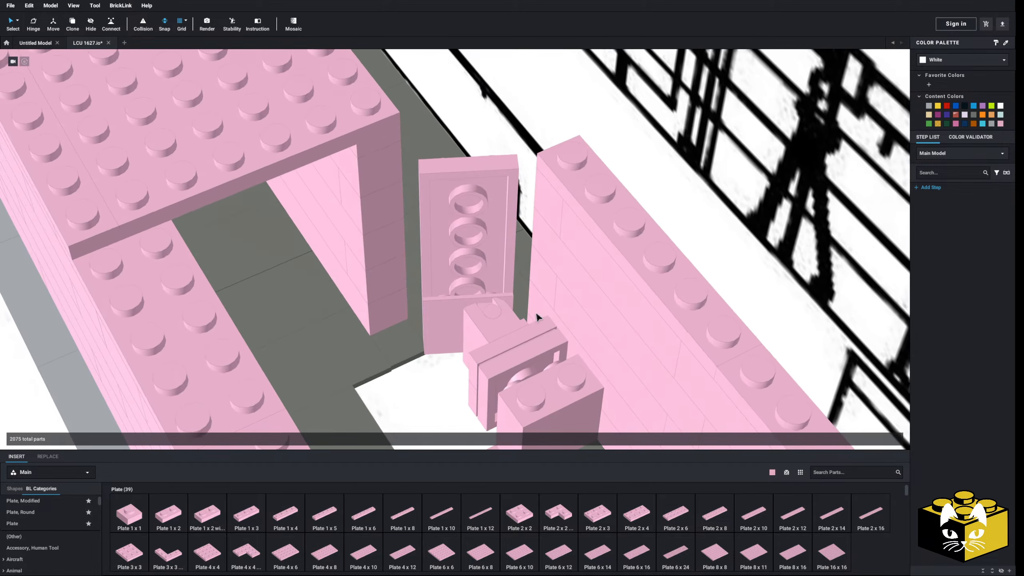
Select the hinge section by connected parts, move it against the studded end block, and restore default selection
click(18, 21)
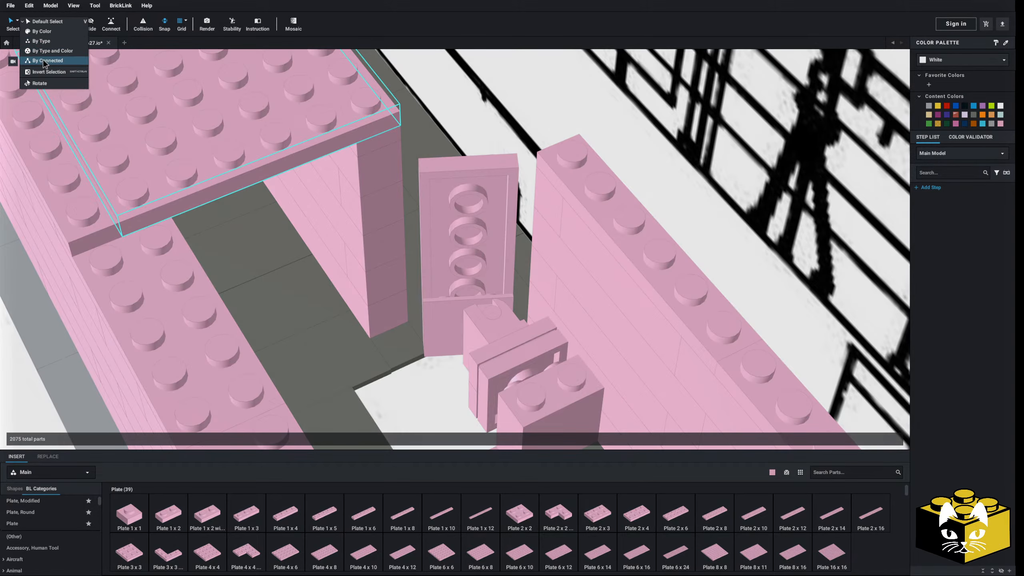
click(48, 61)
drag(496, 393, 496, 388)
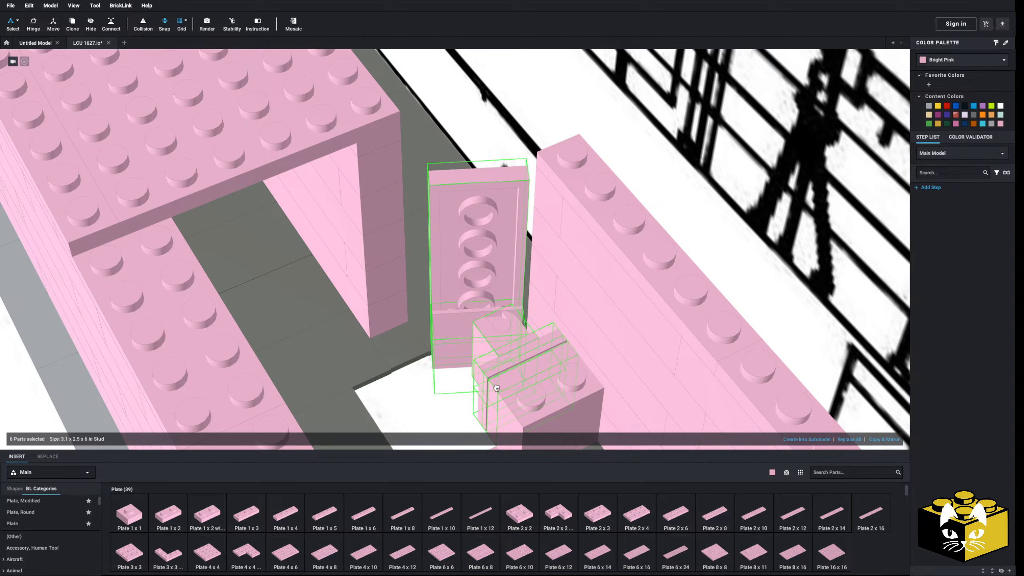
scroll(498, 387, down, 6)
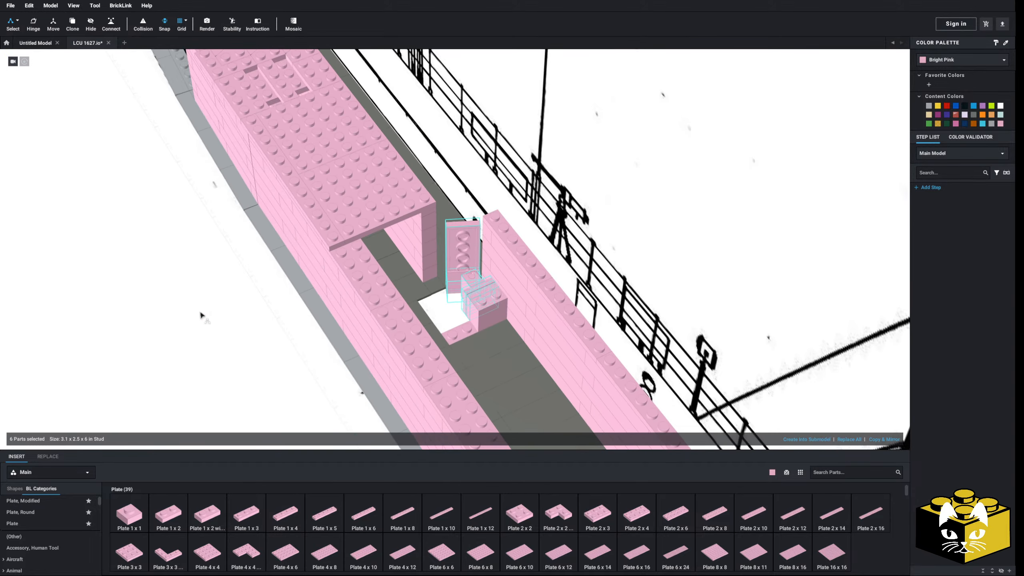
click(17, 20)
click(28, 21)
click(151, 257)
Pivot the 2 x 2 hinge top plate so the upright plate runs diagonally from the wall end toward the roofed section
scroll(363, 343, up, 3)
right_drag(364, 343, 477, 268)
scroll(490, 278, up, 3)
click(476, 268)
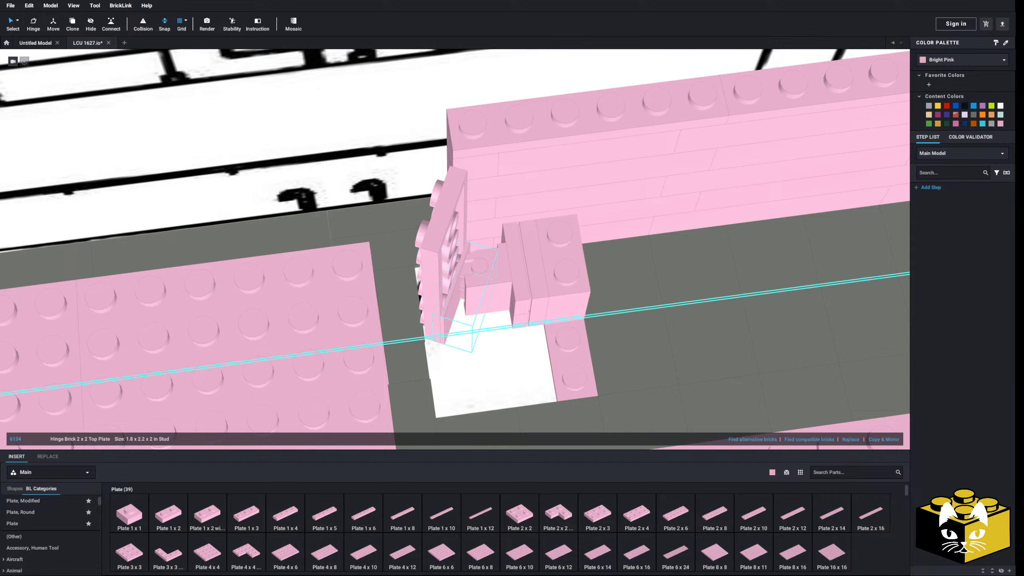
click(39, 28)
right_drag(650, 240, 601, 275)
right_drag(495, 289, 507, 299)
mouse_move(485, 310)
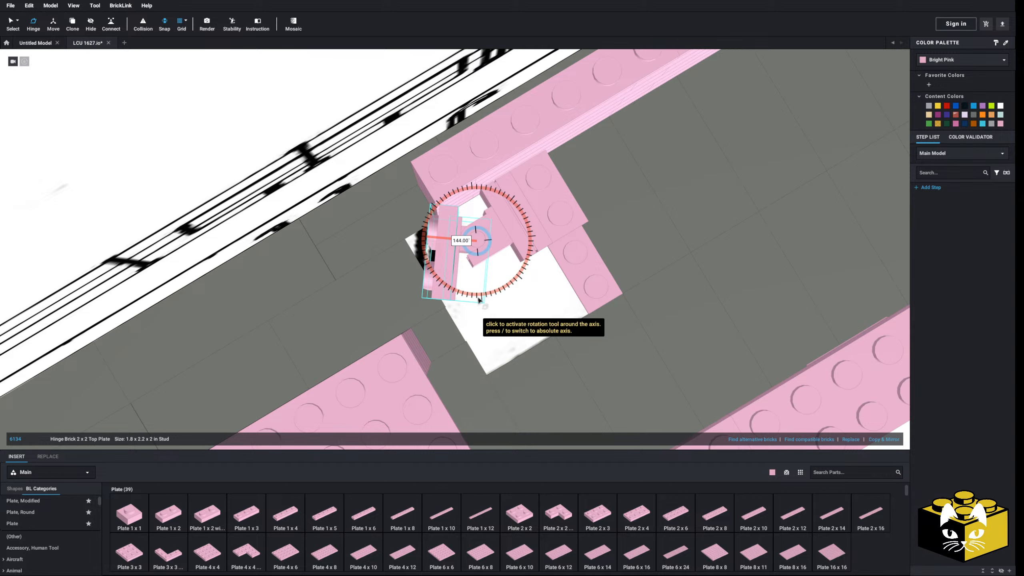
right_drag(479, 300, 488, 300)
mouse_move(493, 303)
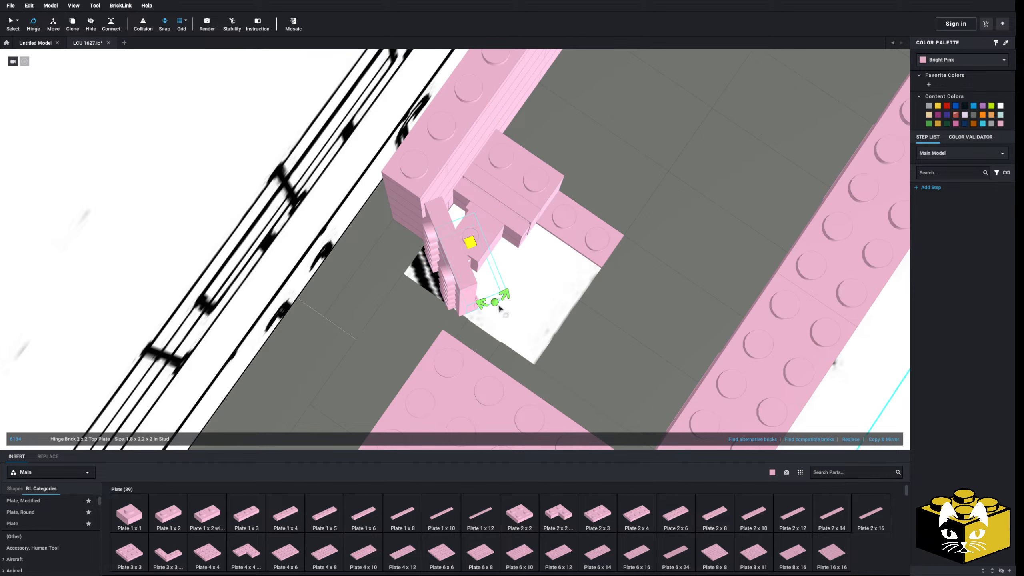
scroll(499, 307, down, 6)
click(665, 330)
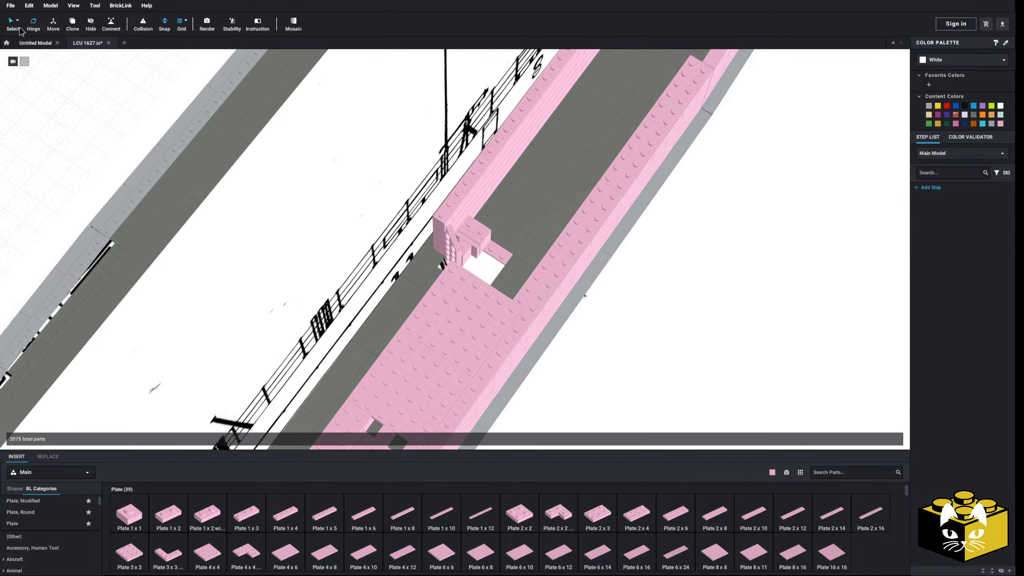
Move the 2 x 6 plate aside outside the hull and attach a 2 x 2 plate to the hinge in its place
scroll(447, 254, up, 5)
right_drag(415, 276, 439, 293)
scroll(438, 293, down, 3)
drag(444, 289, 812, 246)
click(760, 287)
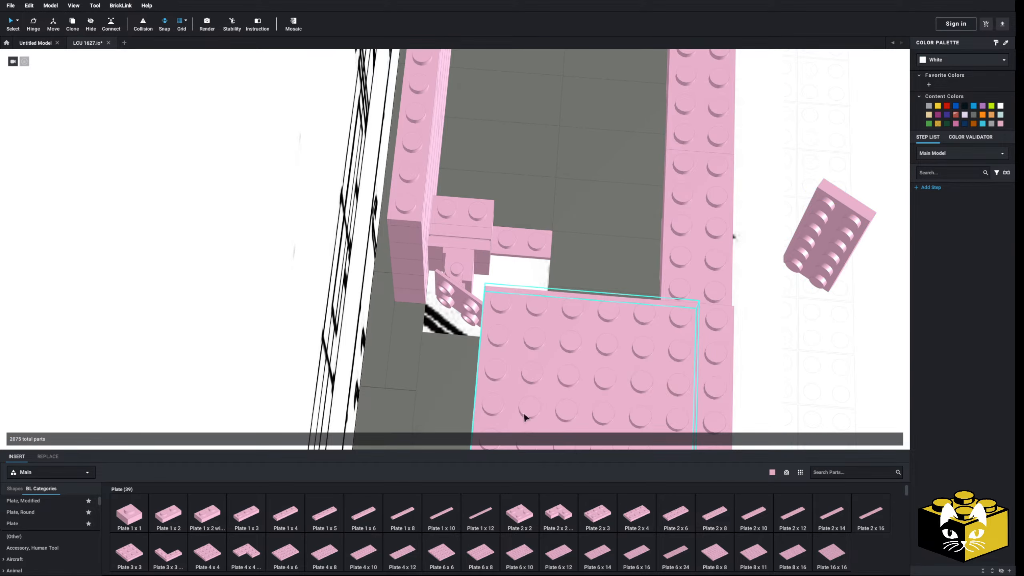
click(518, 520)
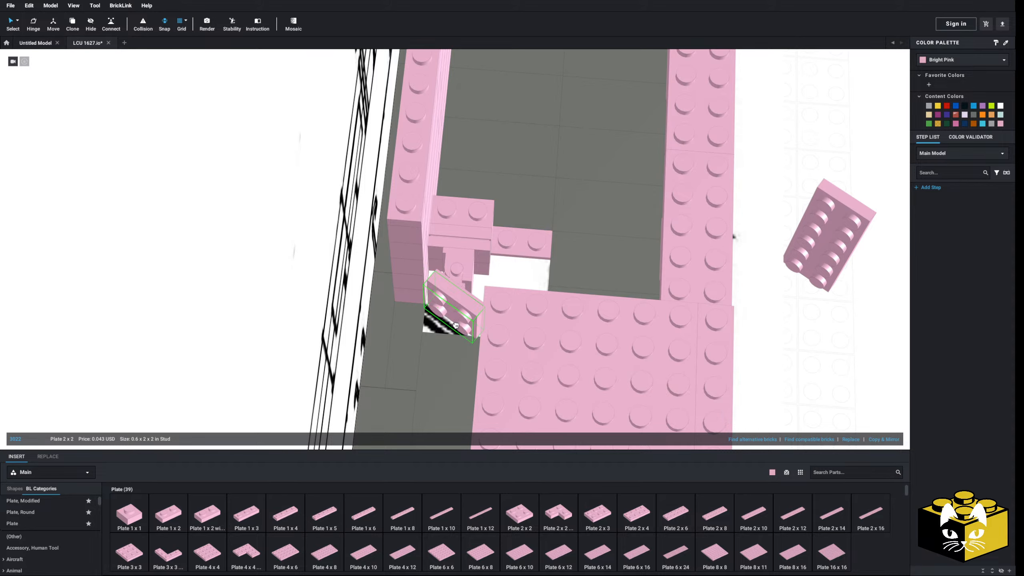
click(456, 325)
Move the 2 x 6 plate back from outside the hull and mount it upright on the hinge's 2 x 2 plate
scroll(455, 323, down, 3)
click(735, 288)
right_drag(735, 288, 731, 273)
drag(698, 278, 432, 260)
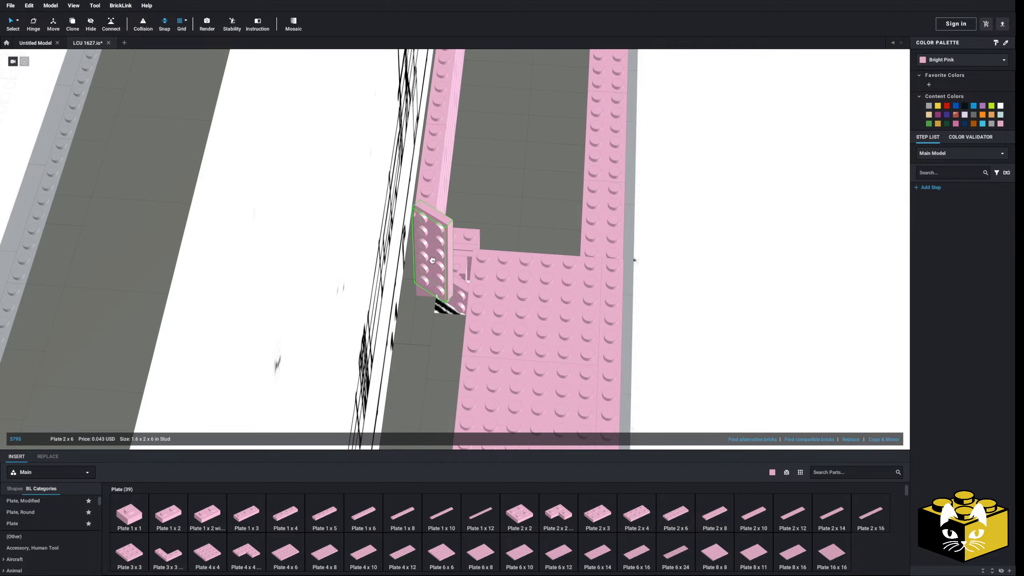
click(762, 288)
mouse_move(761, 287)
right_down()
mouse_move(770, 298)
mouse_move(768, 286)
right_up()
scroll(390, 384, up, 3)
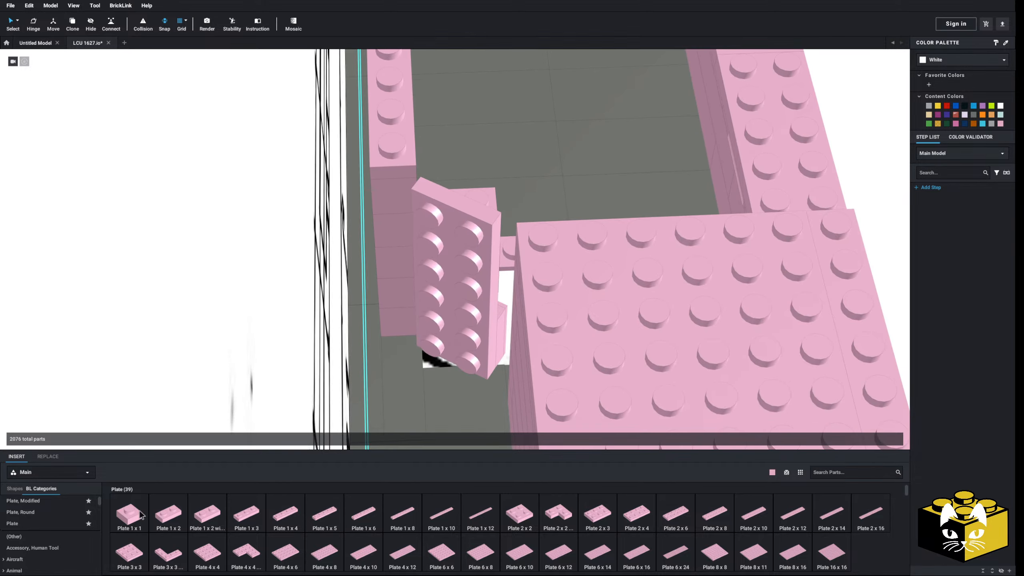
Show the Tile category in the parts library
scroll(34, 531, down, 3)
scroll(36, 524, down, 15)
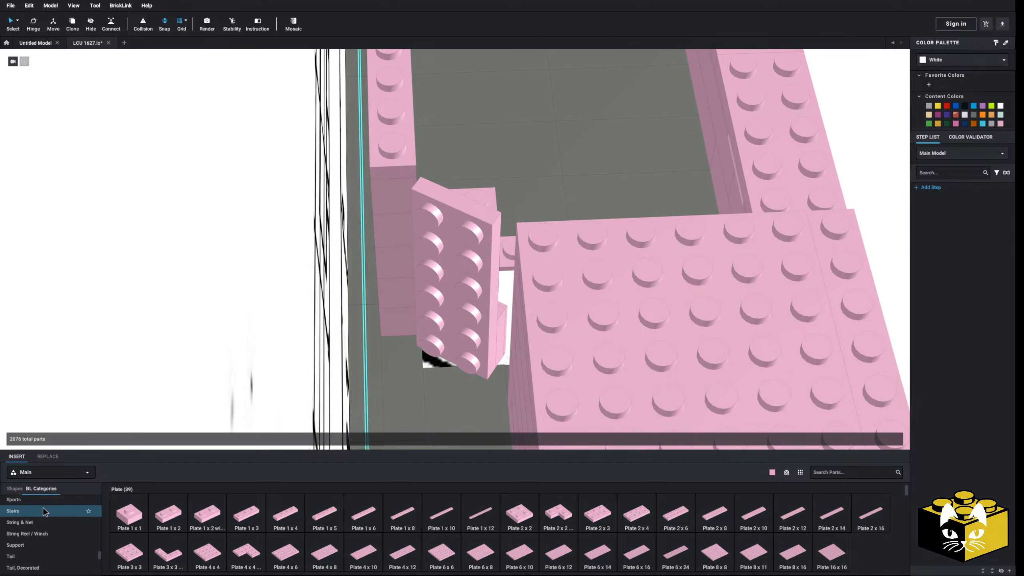
click(12, 560)
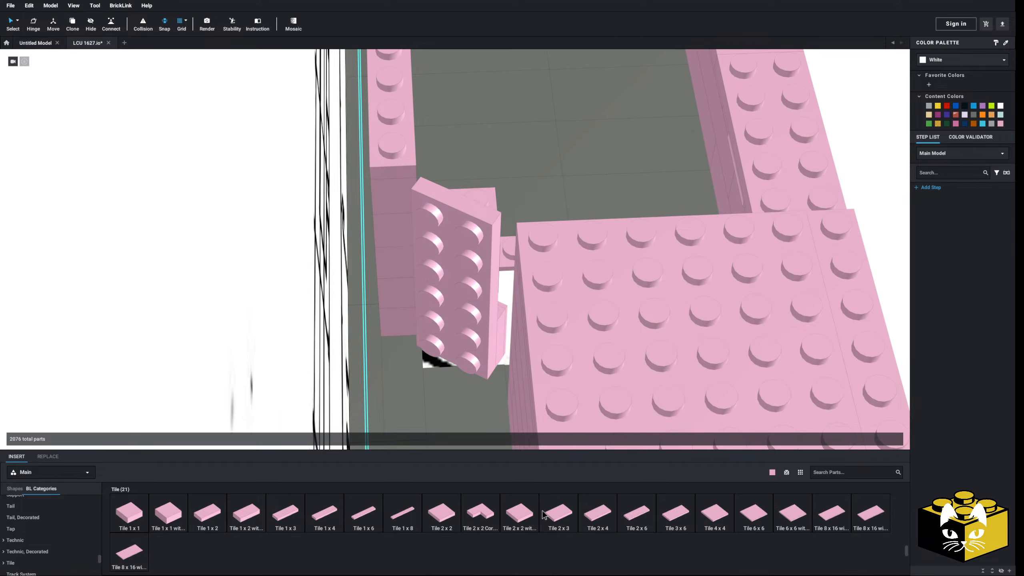
Try a 2 x 4 tile, then a 2 x 3 tile, over the lowest studs of the angled 2 x 6 plate
click(593, 522)
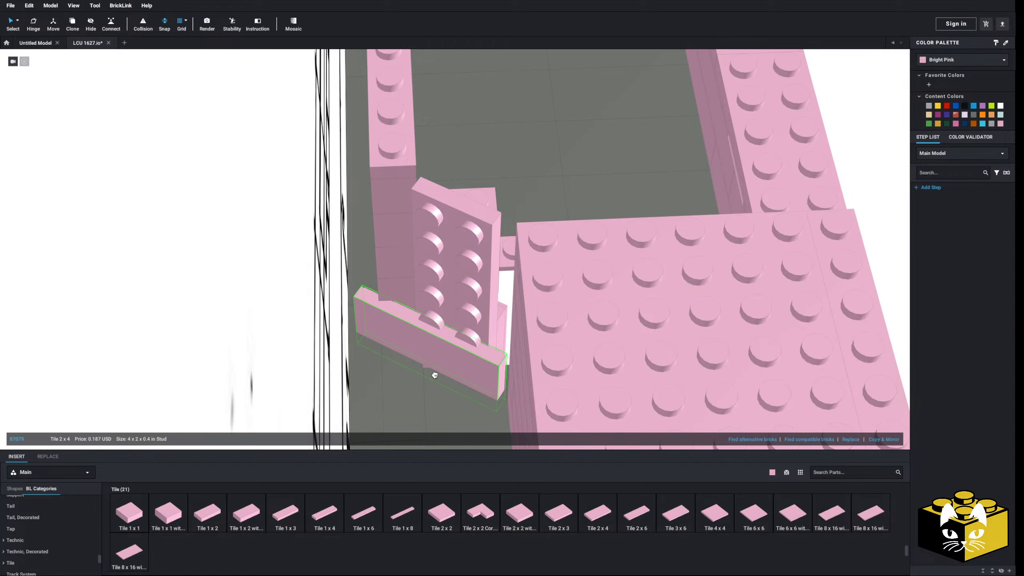
click(440, 352)
mouse_move(440, 352)
right_down()
mouse_move(453, 370)
mouse_move(446, 347)
mouse_move(429, 342)
right_up()
click(556, 508)
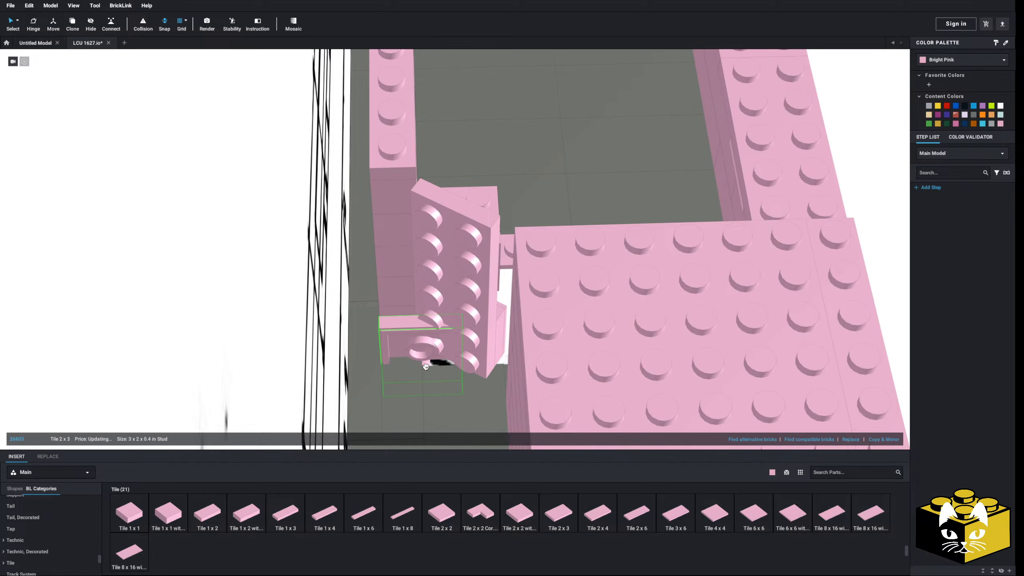
drag(424, 365, 450, 349)
right_drag(450, 348, 421, 252)
Compare the deckhouse with the side-view reference drawing and examine the angled section's gap to the roofed part
scroll(403, 348, down, 8)
scroll(389, 337, down, 5)
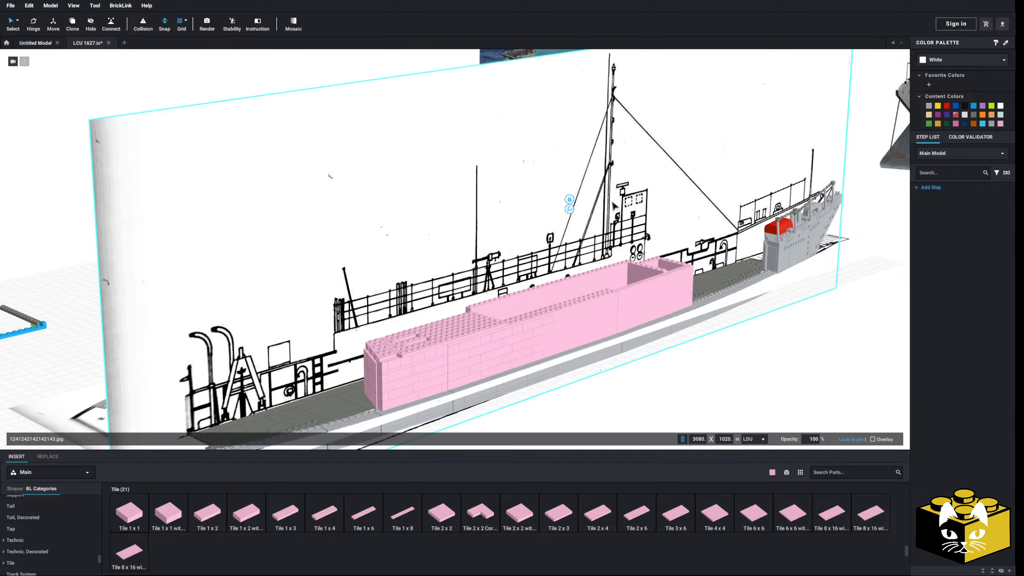
drag(569, 229, 186, 142)
click(305, 281)
right_drag(305, 280, 369, 288)
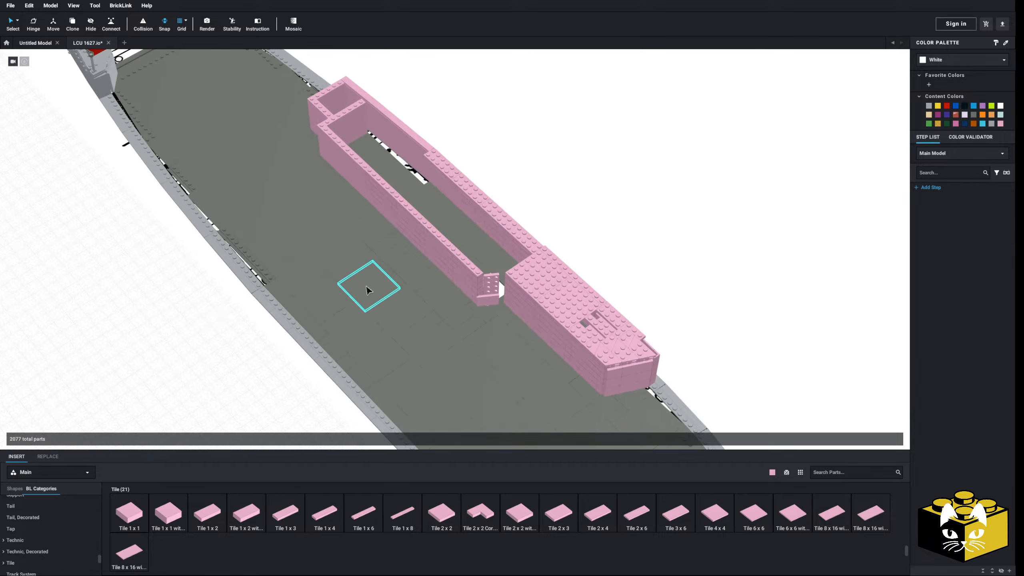
scroll(395, 331, up, 8)
right_drag(398, 336, 384, 293)
scroll(387, 290, up, 5)
click(428, 236)
scroll(440, 317, up, 10)
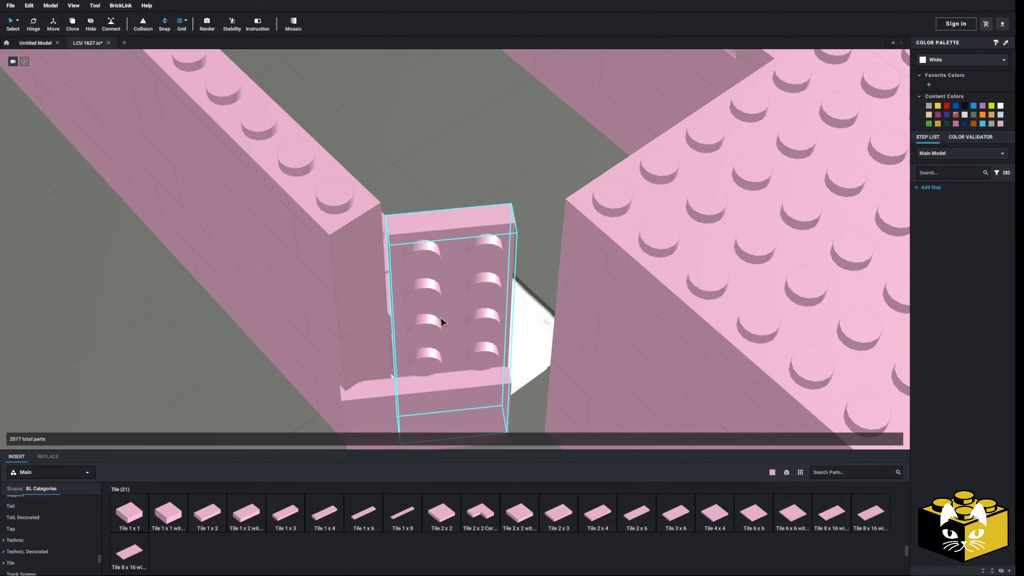
scroll(441, 318, up, 3)
scroll(441, 317, down, 10)
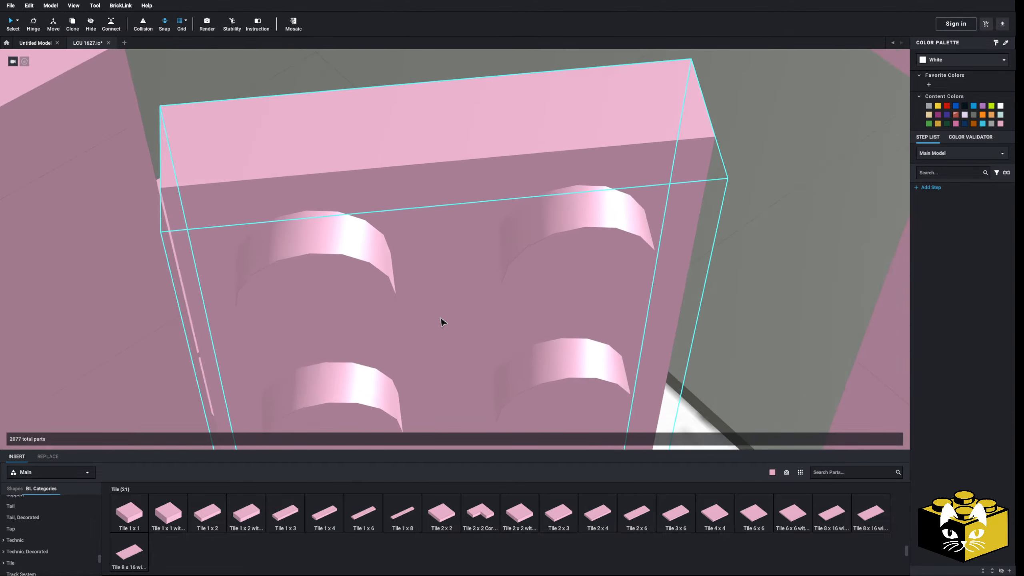
right_drag(441, 317, 425, 290)
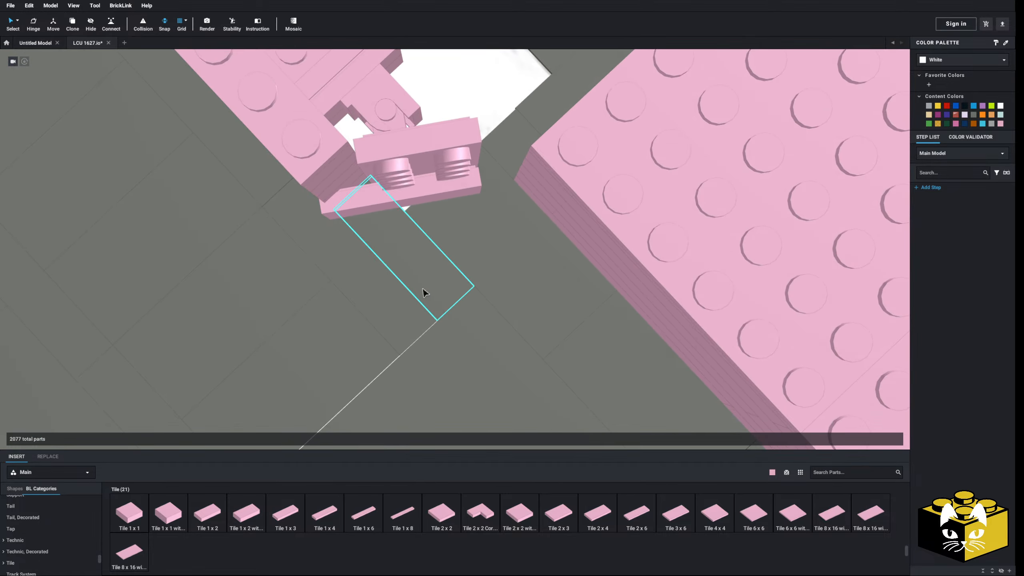
middle_drag(425, 290, 424, 351)
right_drag(425, 351, 424, 298)
middle_drag(421, 347, 409, 309)
Replace the 2 x 3 tile with a 2 x 4 tile spanning the lower studs of the angled plate
click(400, 362)
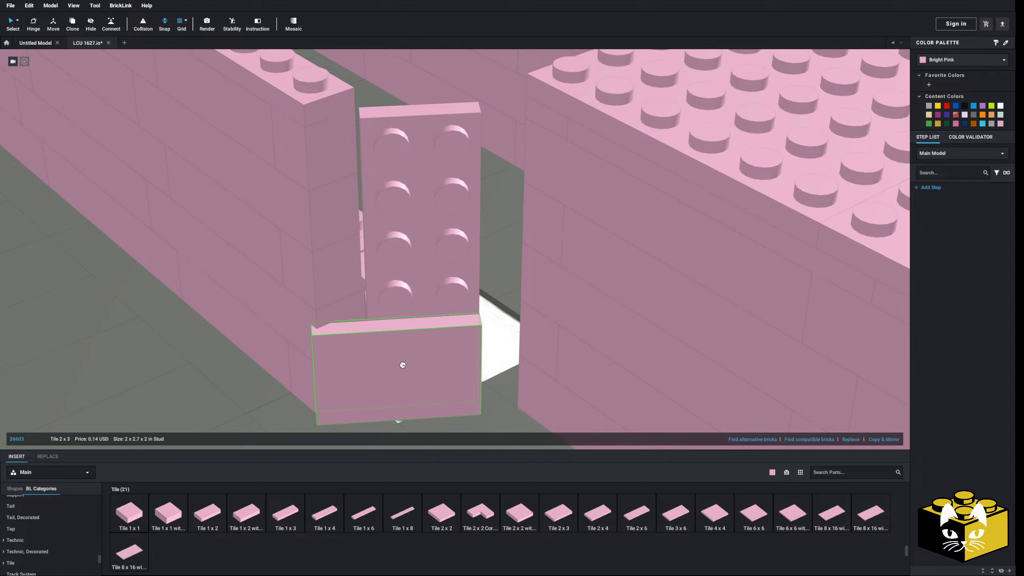
mouse_move(457, 362)
right_down()
mouse_move(468, 369)
mouse_move(460, 377)
mouse_move(439, 355)
right_up()
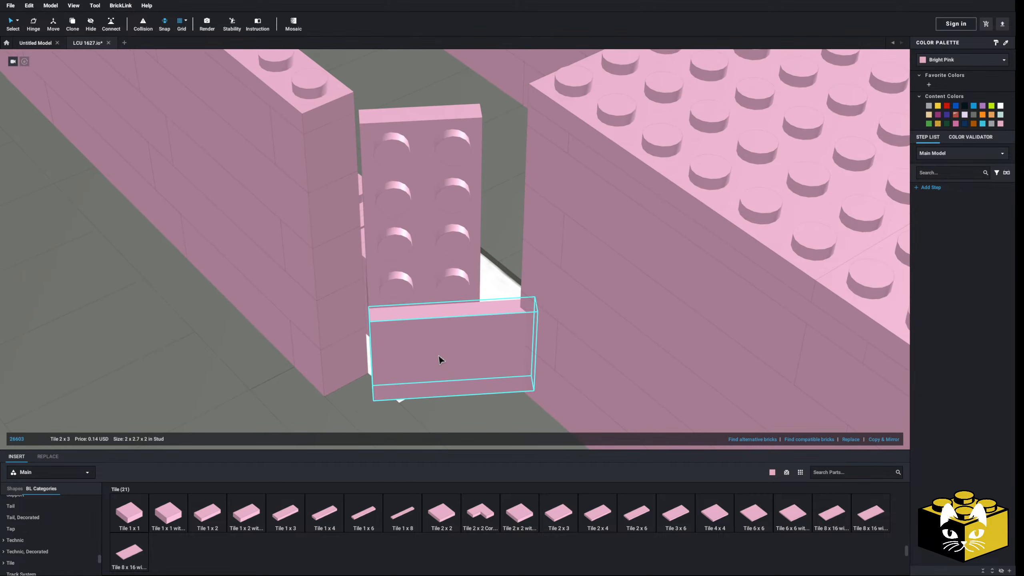
key(Delete)
click(593, 513)
key(Down)
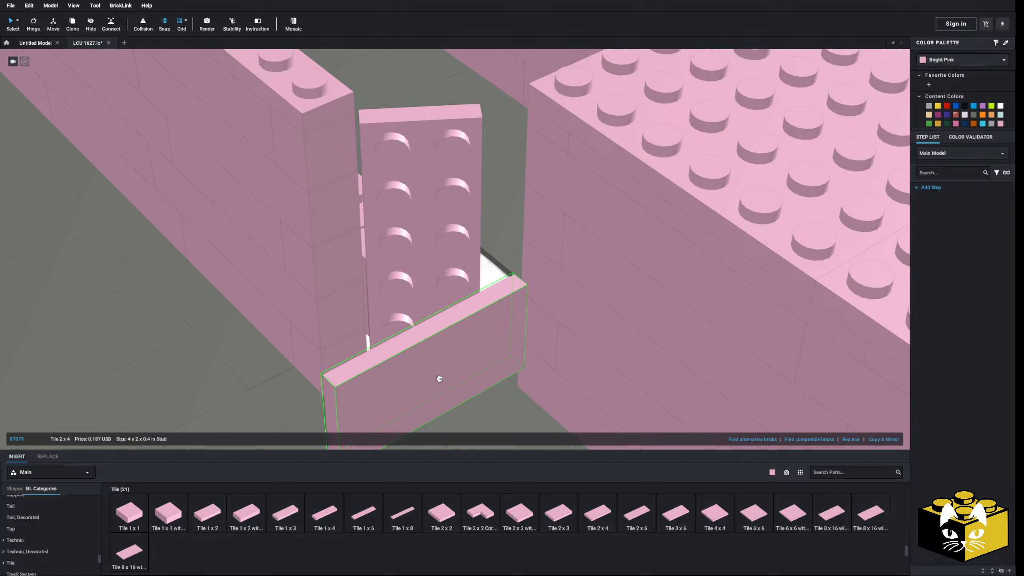
key(Right)
key(Right)
key(Up)
key(Up)
click(435, 363)
mouse_move(431, 347)
right_down()
mouse_move(460, 355)
mouse_move(448, 350)
mouse_move(441, 373)
mouse_move(440, 345)
mouse_move(436, 374)
mouse_move(439, 353)
mouse_move(435, 372)
mouse_move(406, 359)
mouse_move(423, 362)
right_up()
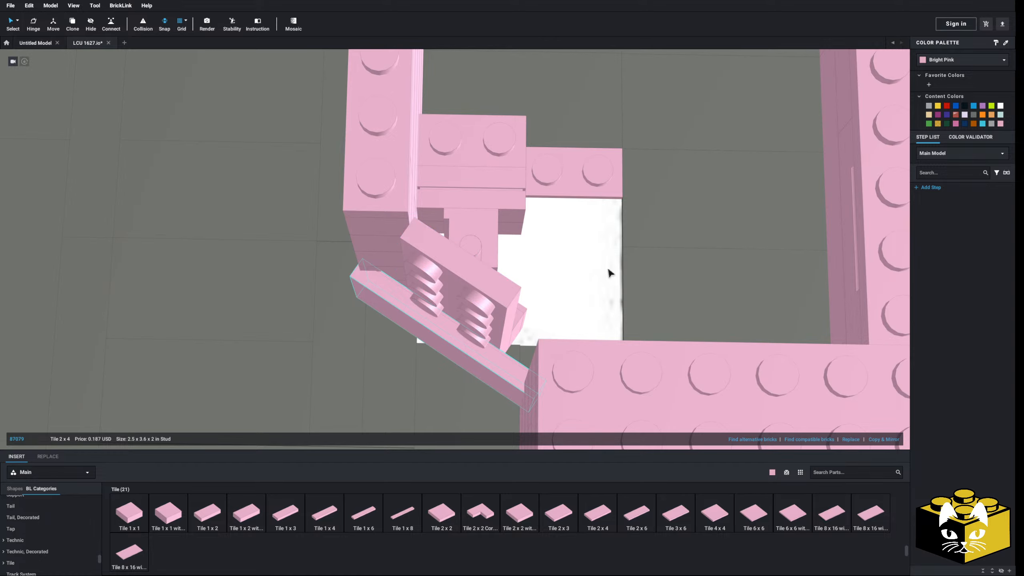
Delete the spacing plates between the hinge base and the brick with side studs
right_drag(561, 276, 504, 281)
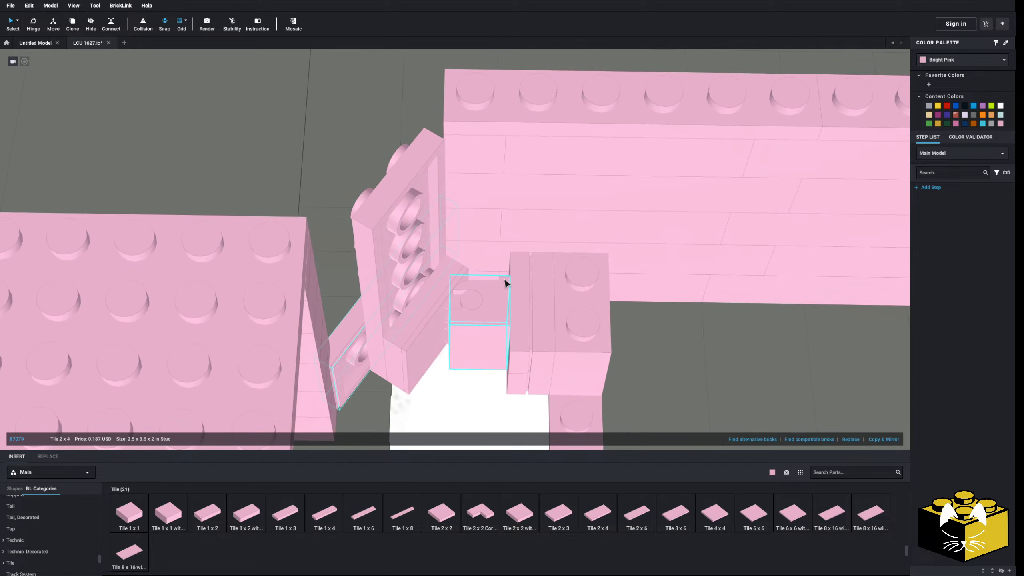
middle_drag(481, 318, 449, 296)
right_drag(449, 295, 488, 305)
right_drag(471, 298, 455, 295)
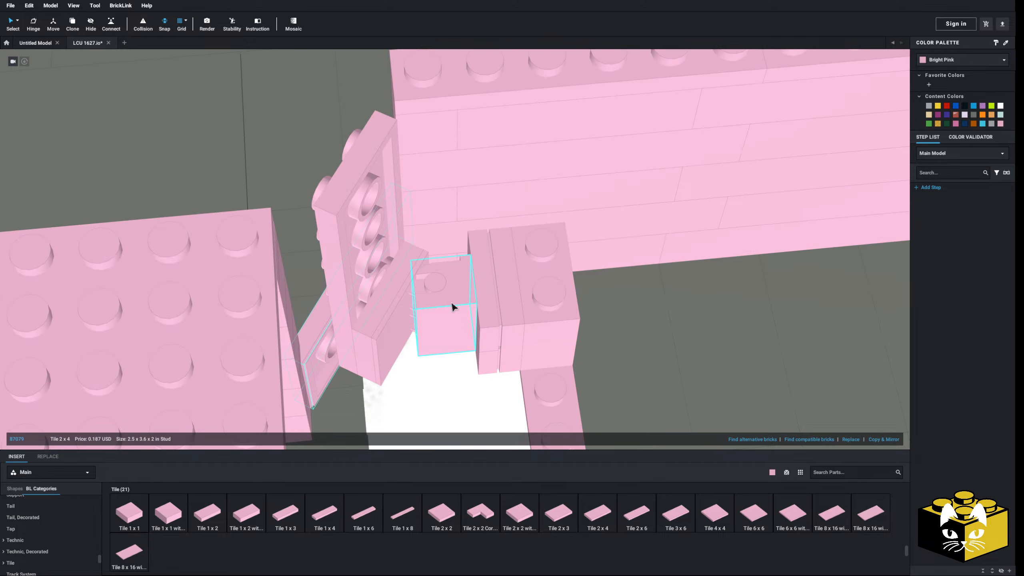
key(Delete)
middle_drag(481, 364, 476, 330)
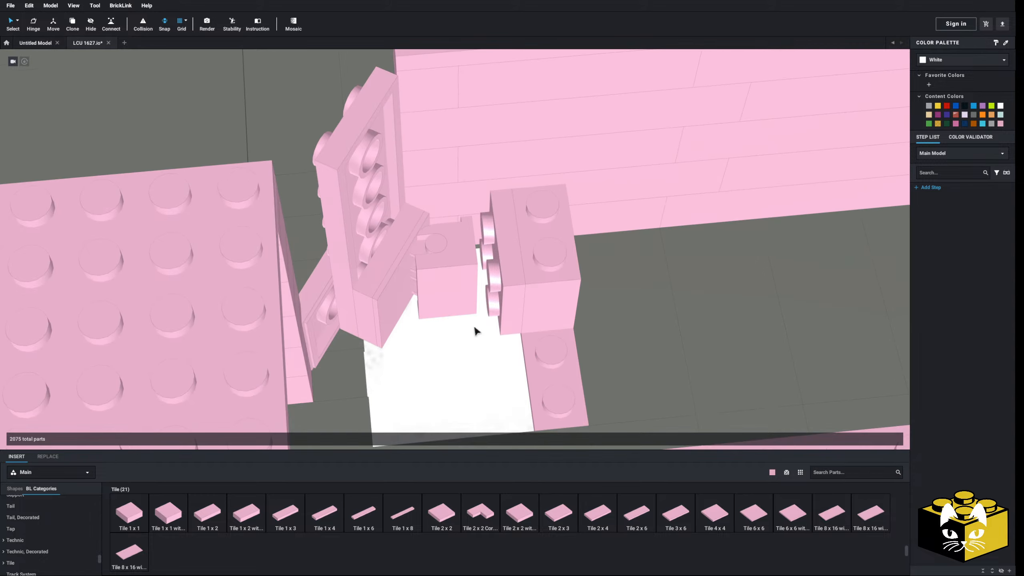
Move the hinge directly against the brick's side studs and reattach its 2 x 2 plate
drag(388, 301, 451, 375)
drag(386, 274, 420, 298)
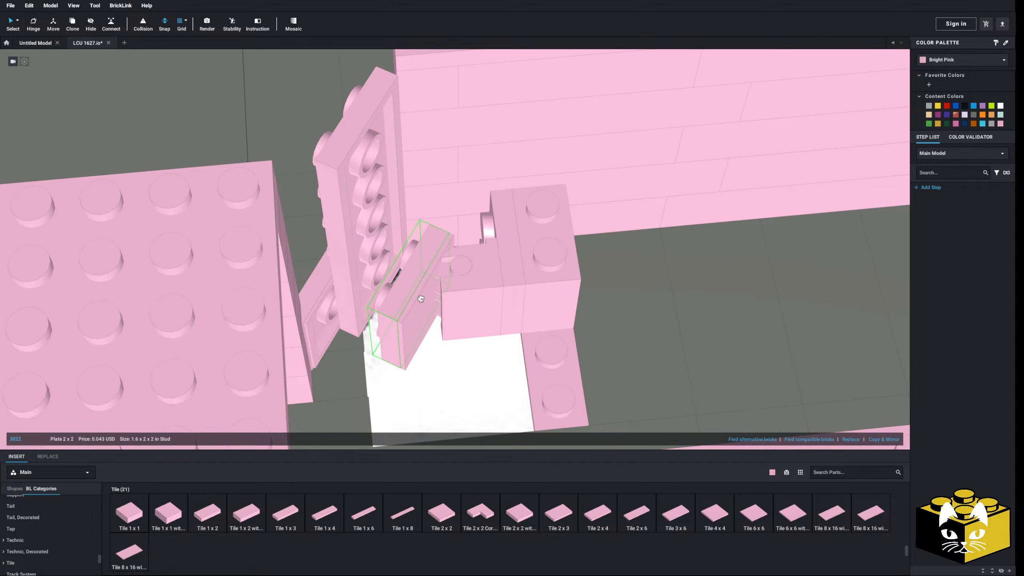
click(457, 375)
right_drag(457, 375, 439, 297)
Move the 2 x 6 plate aside, then refit it upright on the relocated hinge's 2 x 2 plate
drag(439, 297, 377, 214)
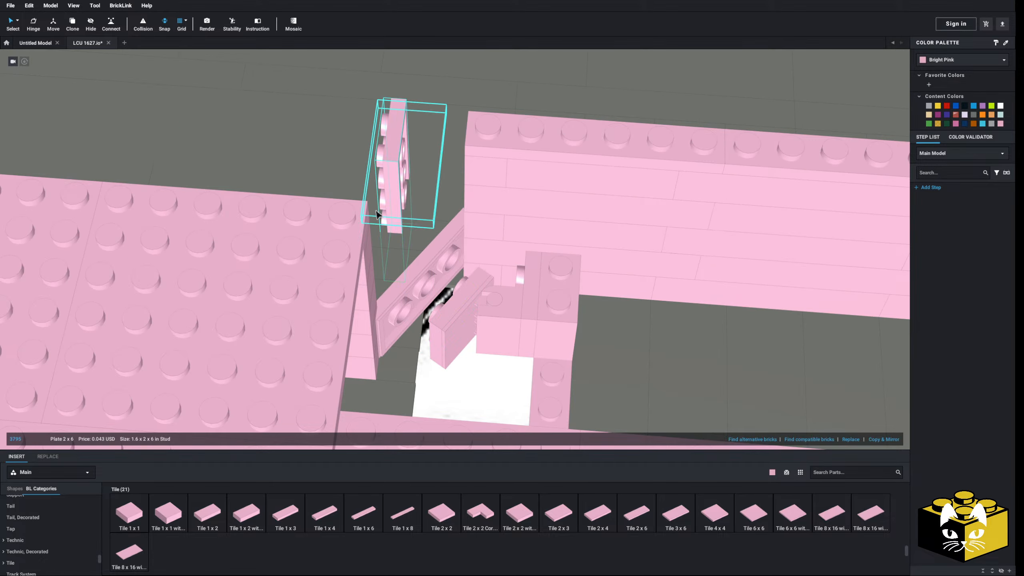
right_click(450, 315)
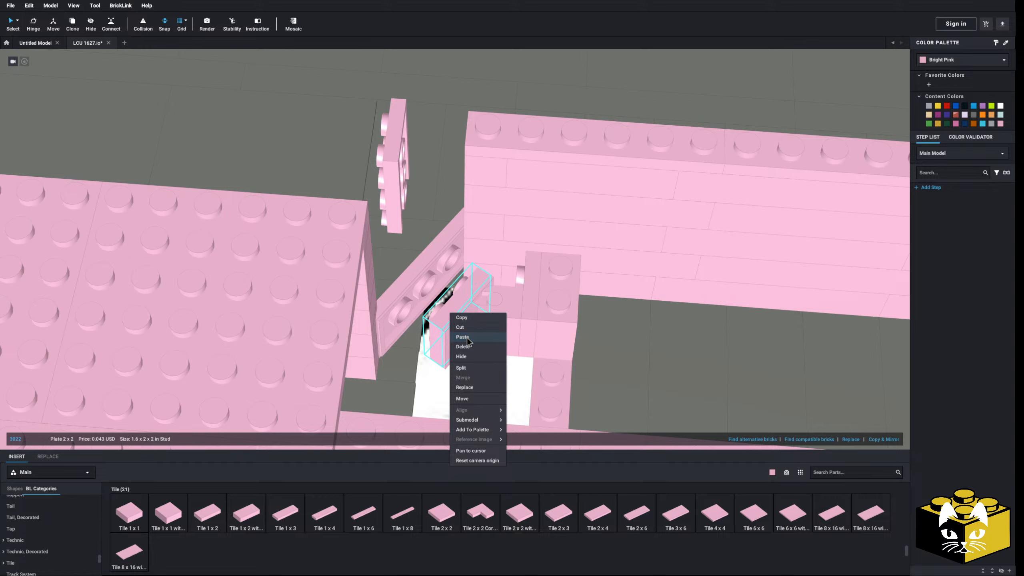
click(468, 338)
drag(407, 183, 453, 248)
mouse_move(428, 260)
right_down()
mouse_move(485, 275)
mouse_move(445, 262)
right_up()
scroll(475, 275, up, 4)
Move the 2 x 4 tile onto the lower studs of the repositioned 2 x 6 plate
drag(426, 335, 447, 317)
scroll(445, 307, down, 4)
right_drag(445, 302, 442, 333)
scroll(452, 293, up, 2)
right_drag(486, 255, 446, 278)
Delete the bricks at the long wall's end below its top course, together with the lower 2 x 4 tile
ctrl+click(442, 301)
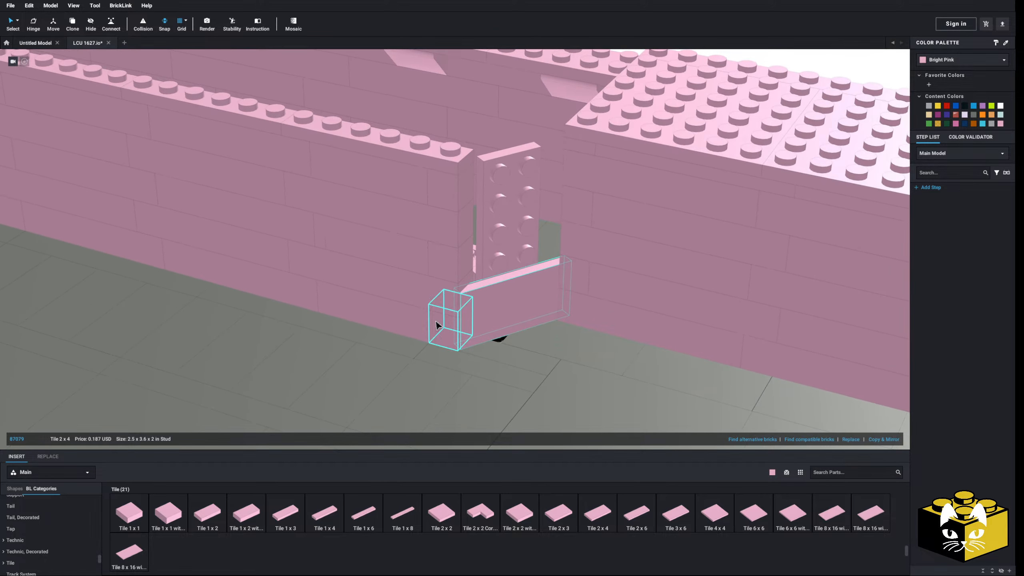
ctrl+click(445, 274)
ctrl+click(443, 258)
ctrl+click(441, 227)
ctrl+click(445, 191)
key(Delete)
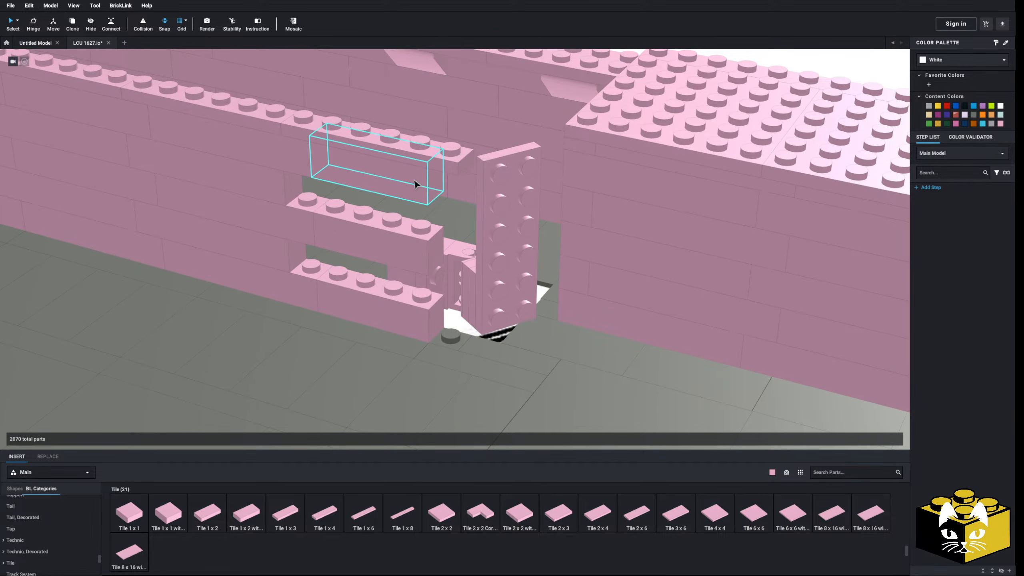
Cover the angled 2 x 6 plate with three 2 x 4 tiles stacked one above the other
click(414, 180)
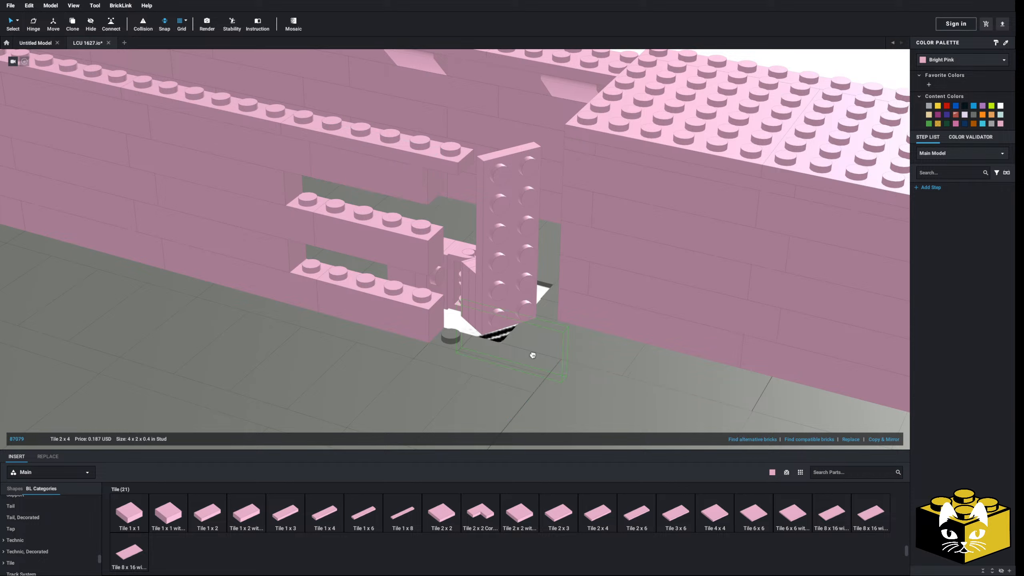
drag(524, 334, 510, 298)
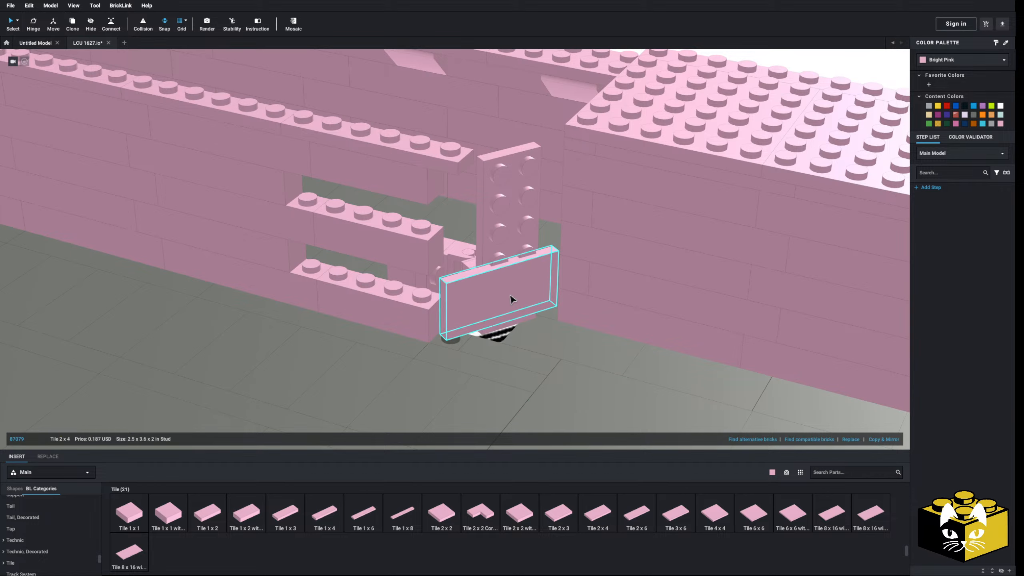
drag(644, 524, 546, 401)
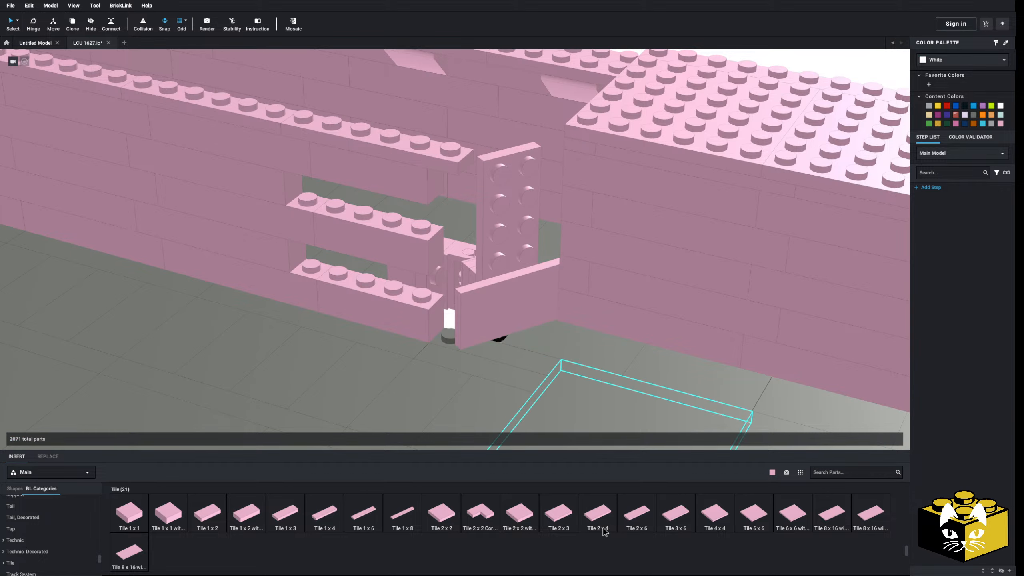
drag(603, 524, 531, 257)
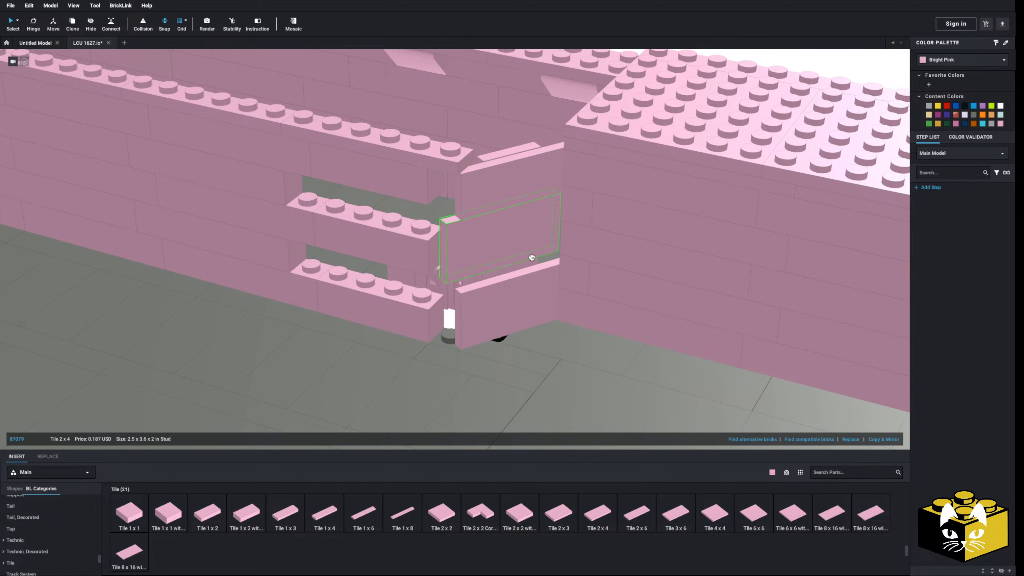
scroll(514, 284, down, 2)
right_drag(505, 276, 466, 281)
scroll(526, 295, up, 3)
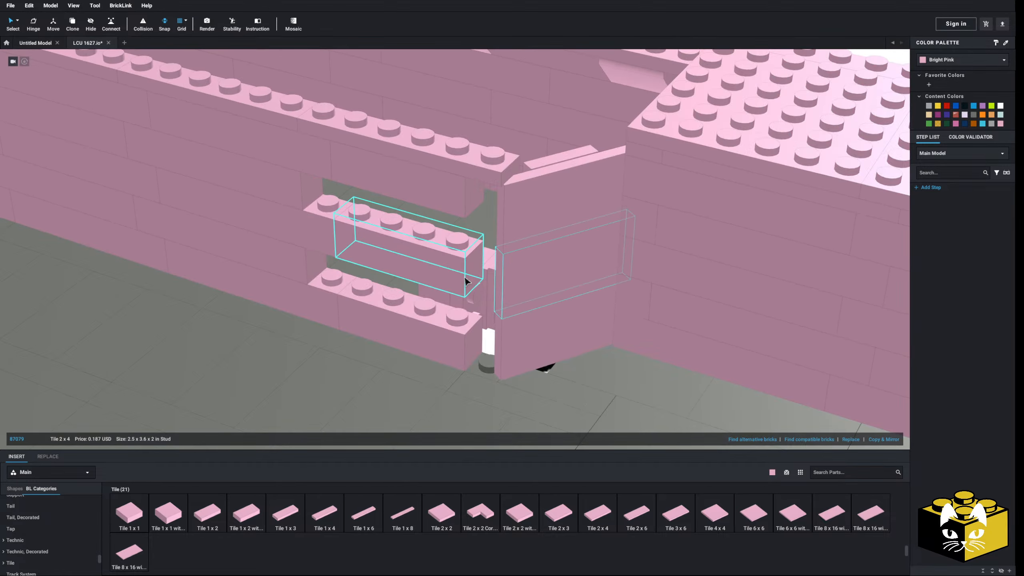
Delete the three remaining bricks in the wall opening beside the hinge and the dark gray studded plate beneath them
key(Delete)
click(432, 255)
key(Delete)
click(435, 319)
key(Delete)
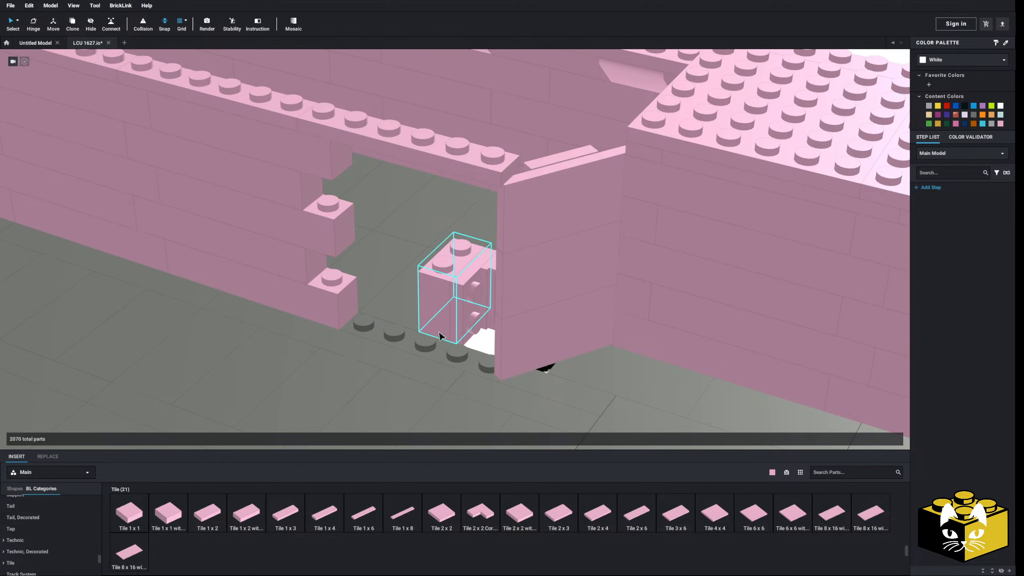
mouse_move(439, 332)
right_down()
mouse_move(465, 331)
mouse_move(443, 330)
right_up()
click(443, 330)
key(Delete)
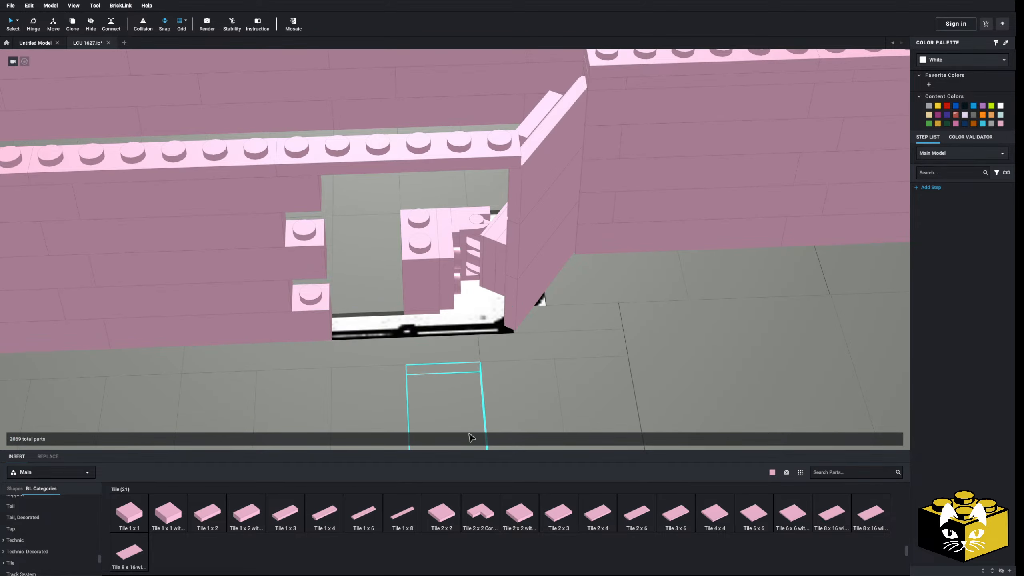
Fill the strip under the wall opening with a pink 1 x 2 tile at the angled corner and a 1 x 3 plate beside it
click(214, 521)
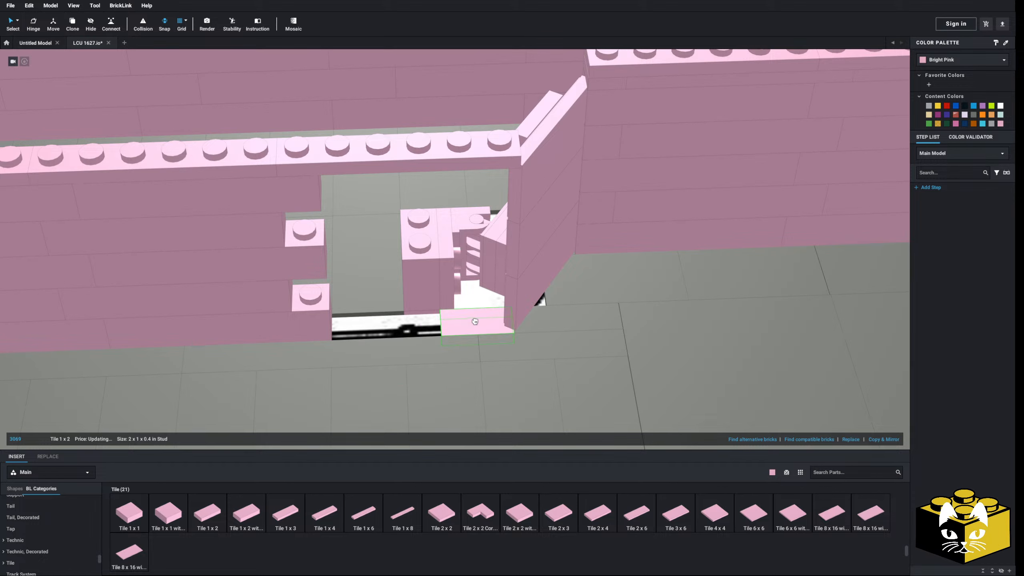
right_drag(456, 335, 449, 333)
scroll(442, 328, up, 2)
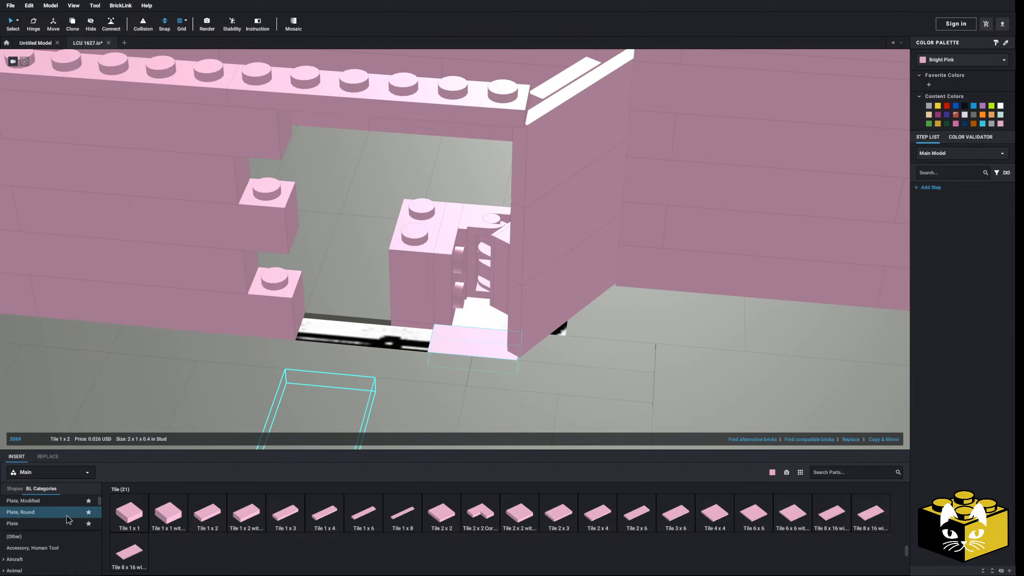
click(67, 523)
click(258, 520)
click(355, 323)
click(350, 303)
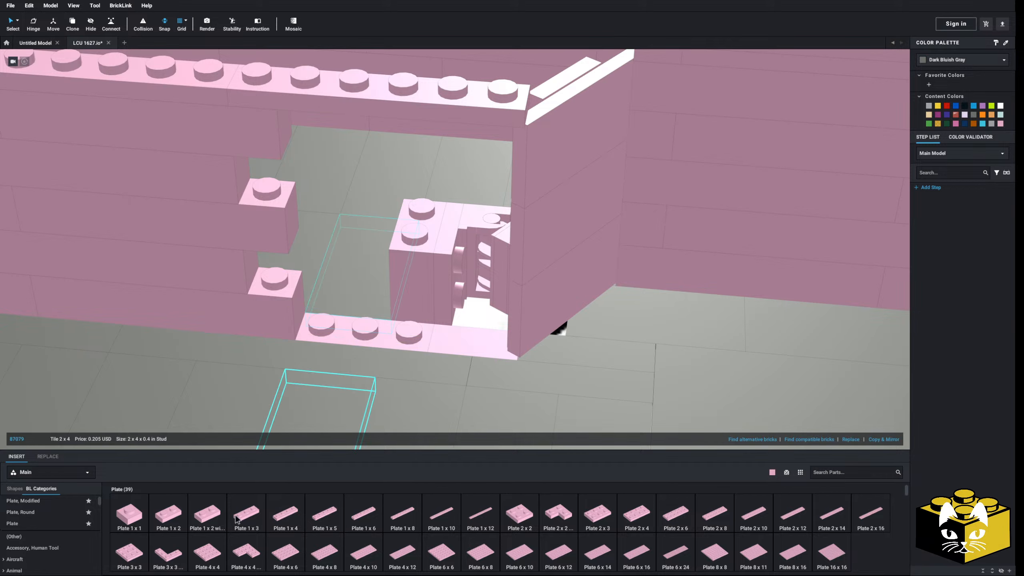
Place a modified 1 x 1 x 1 2/3 brick with studs on side on the 1 x 3 plate, next to the 1 x 2 tile
scroll(37, 548, down, 2)
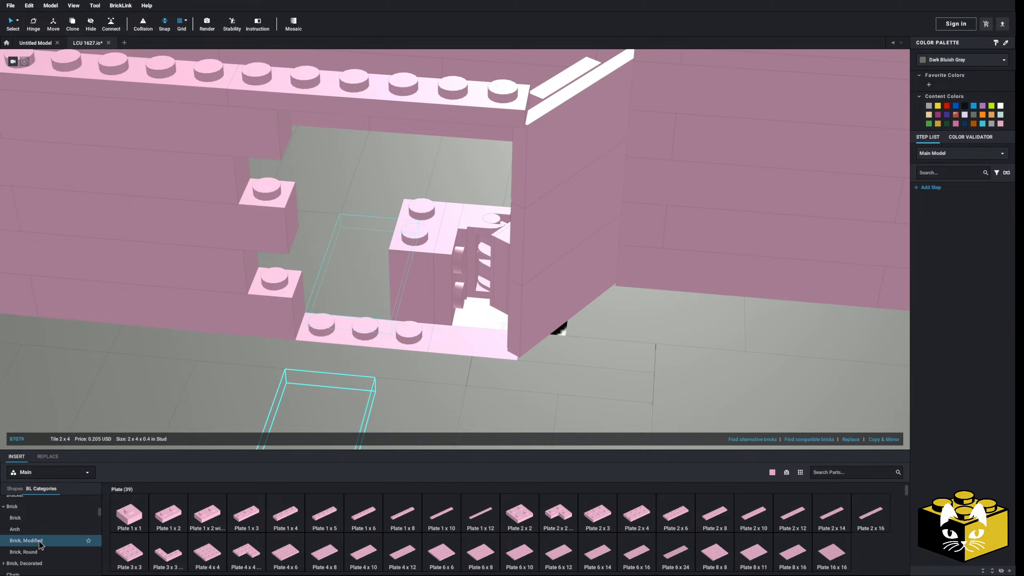
click(40, 542)
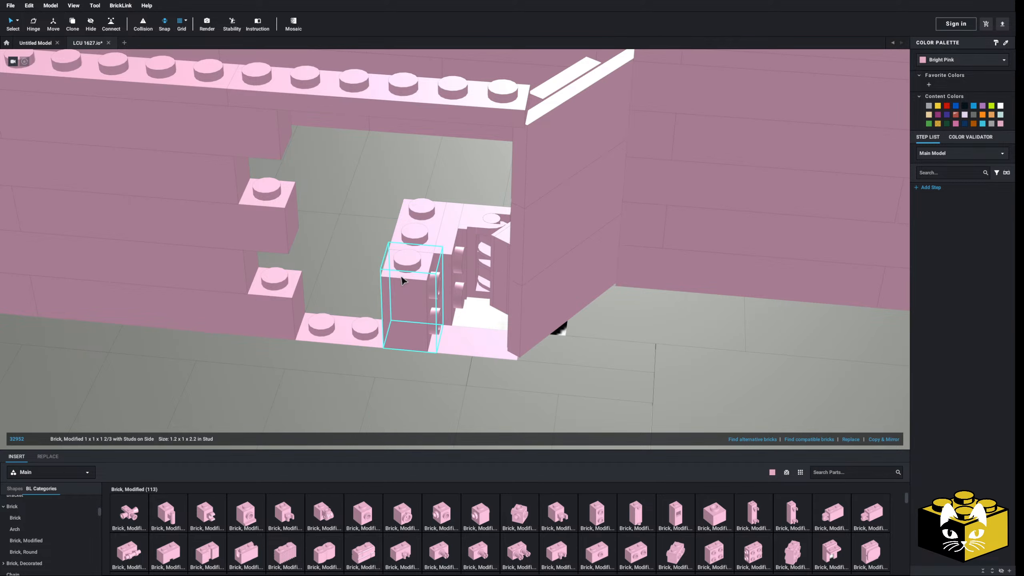
Mount two 1 x 6 plates upright, one over the other, on the side studs of the modified 1 x 1 x 1 2/3 brick
right_drag(385, 296, 377, 297)
middle_drag(434, 303, 341, 306)
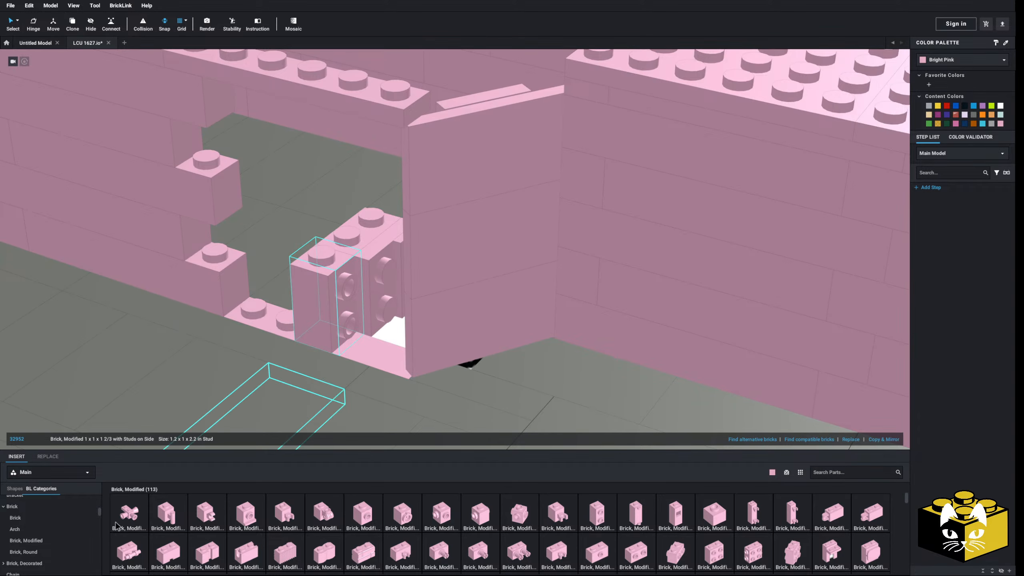
click(40, 501)
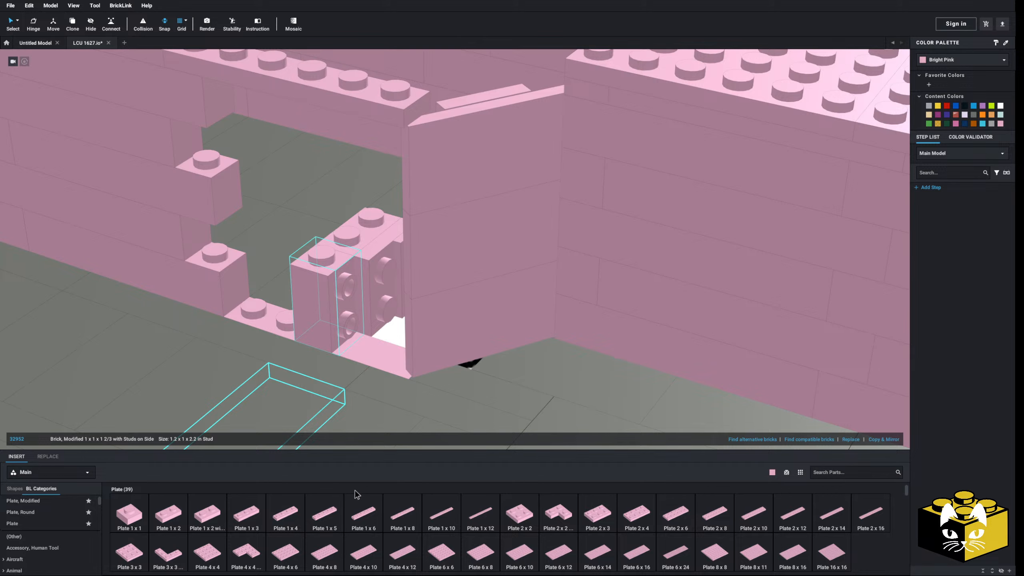
click(364, 514)
click(349, 239)
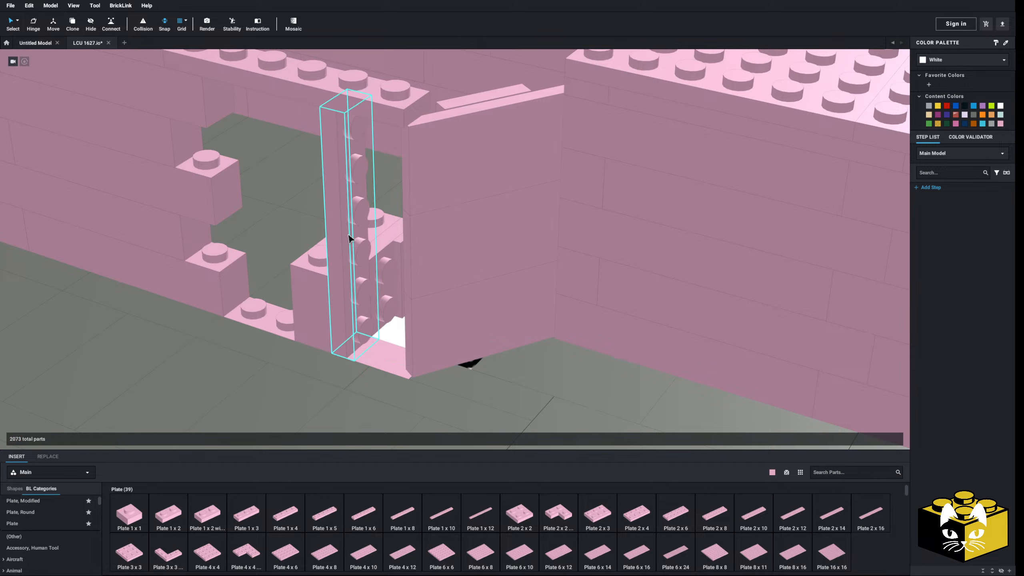
click(362, 518)
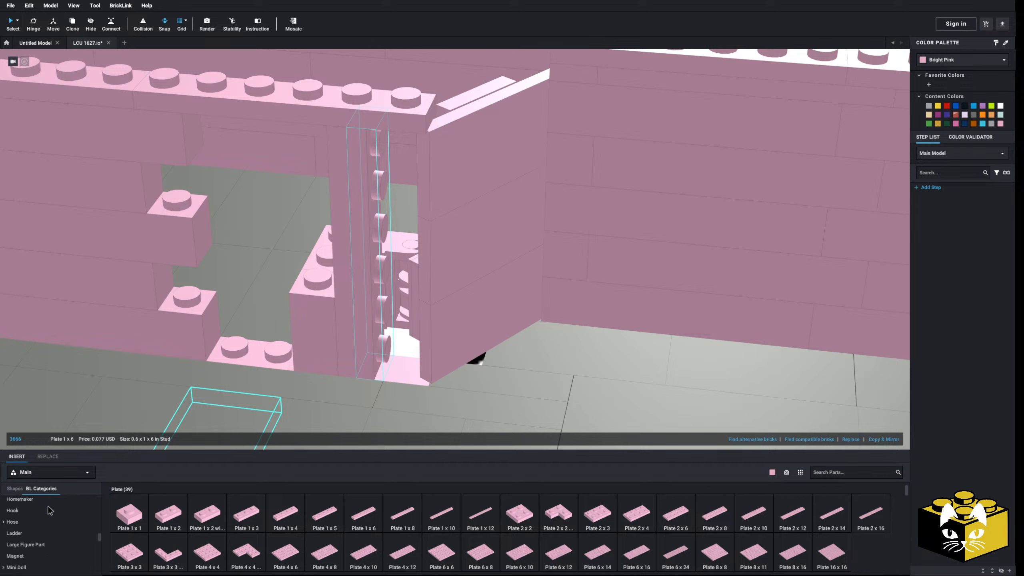
Try a 1 x 2 x 1 panel at the foot of the narrow gap between the upright plates and the angled wall, then delete it
click(32, 522)
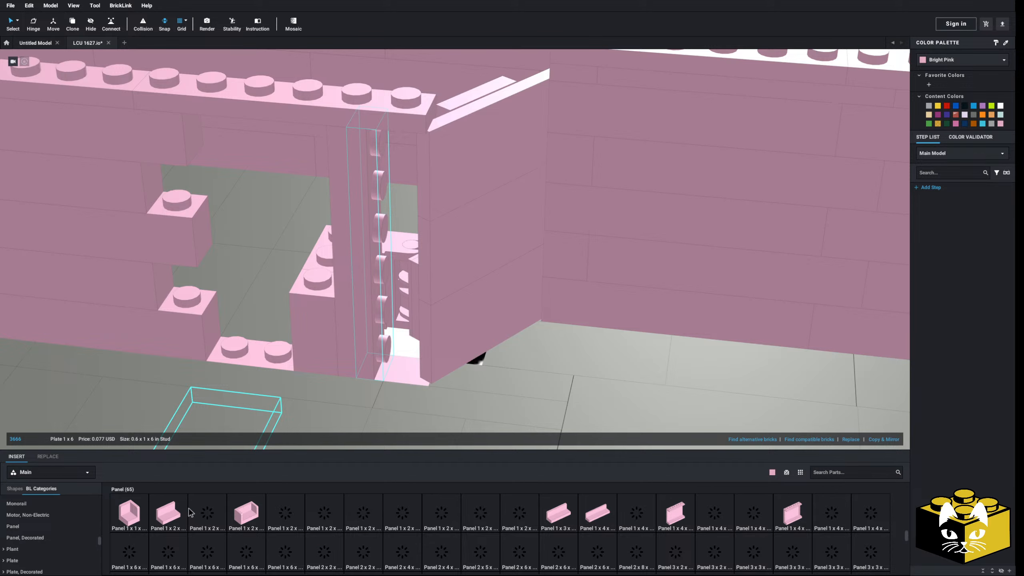
click(168, 520)
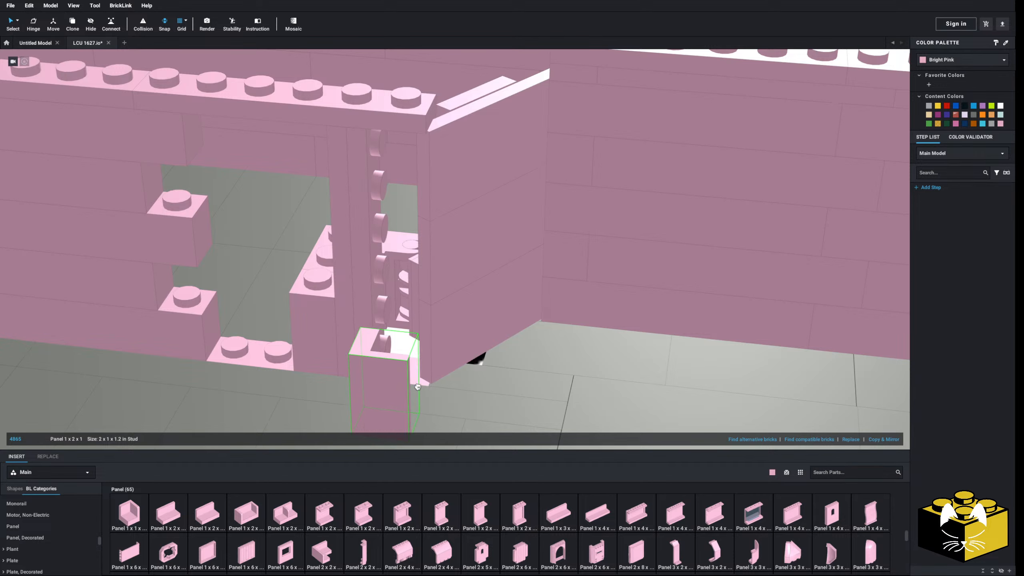
click(433, 352)
mouse_move(410, 363)
right_down()
mouse_move(408, 352)
mouse_move(403, 360)
right_up()
scroll(408, 363, up, 4)
click(403, 359)
key(Delete)
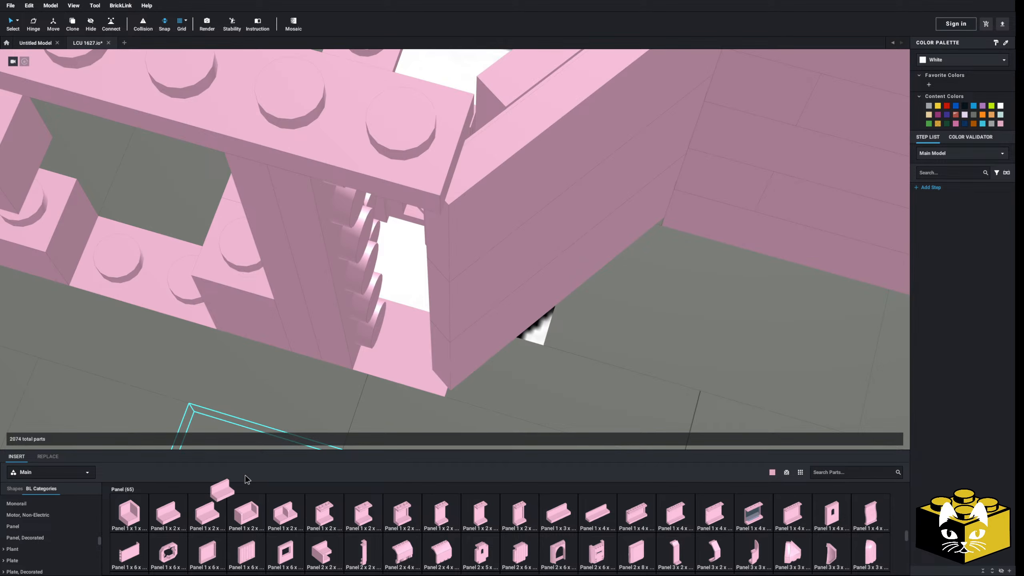
Try a 1 x 2 x 1 panel with rounded corners at the foot of the narrow gap and remove it
drag(245, 475, 444, 352)
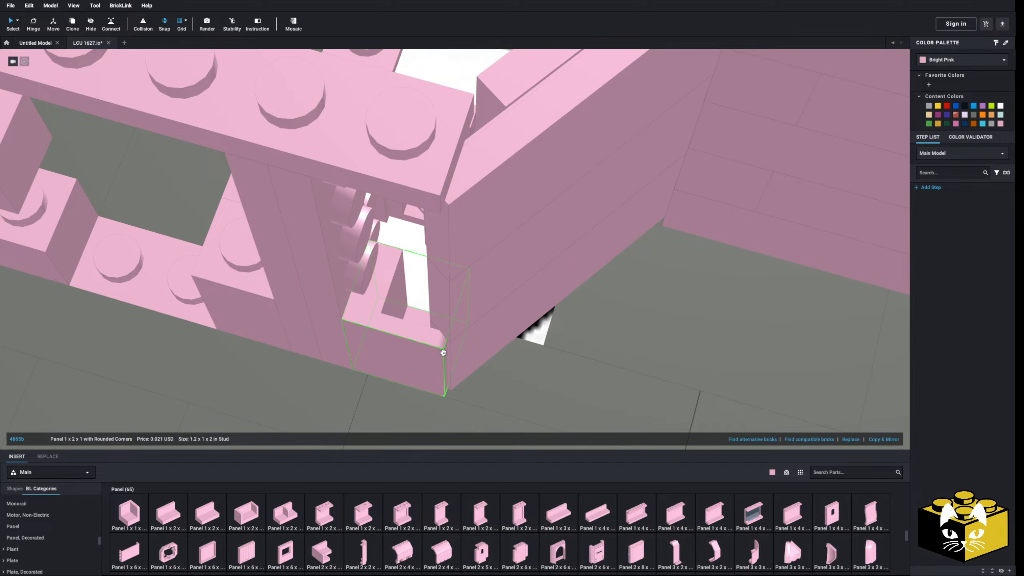
click(443, 353)
click(426, 352)
right_drag(423, 351, 406, 333)
key(Delete)
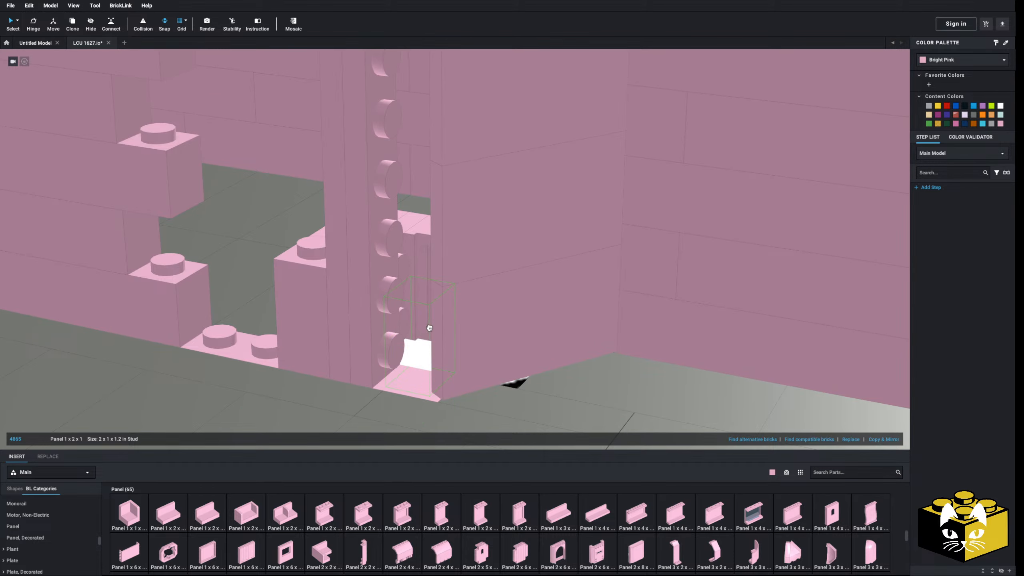
Try a plain 1 x 2 x 1 panel standing upright on the side studs beside the angled wall and remove it
click(447, 348)
right_drag(399, 332, 405, 343)
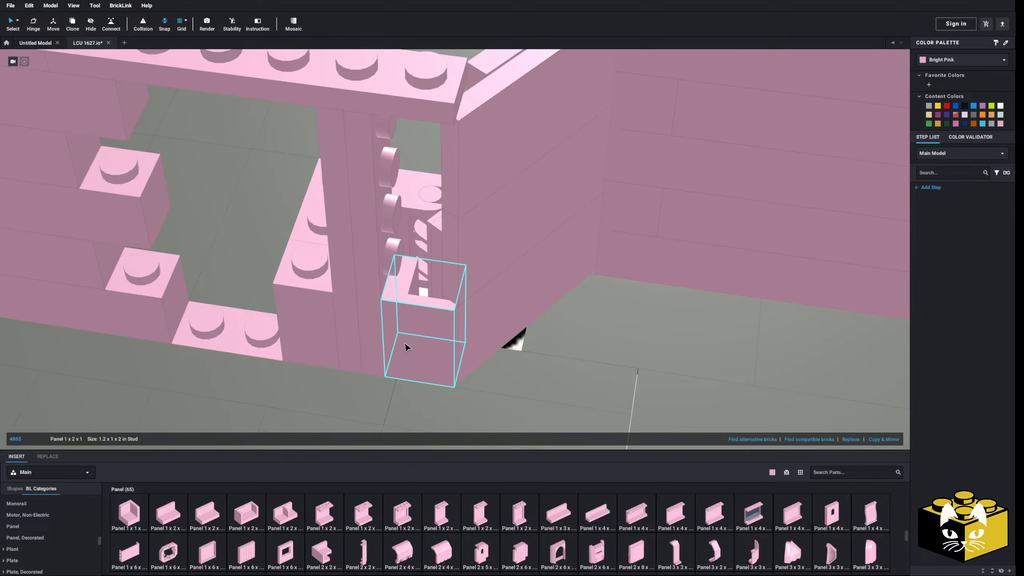
key(Delete)
Try a 1 x 3 x 1 panel upright on the side studs in the narrow gap and delete it
click(556, 510)
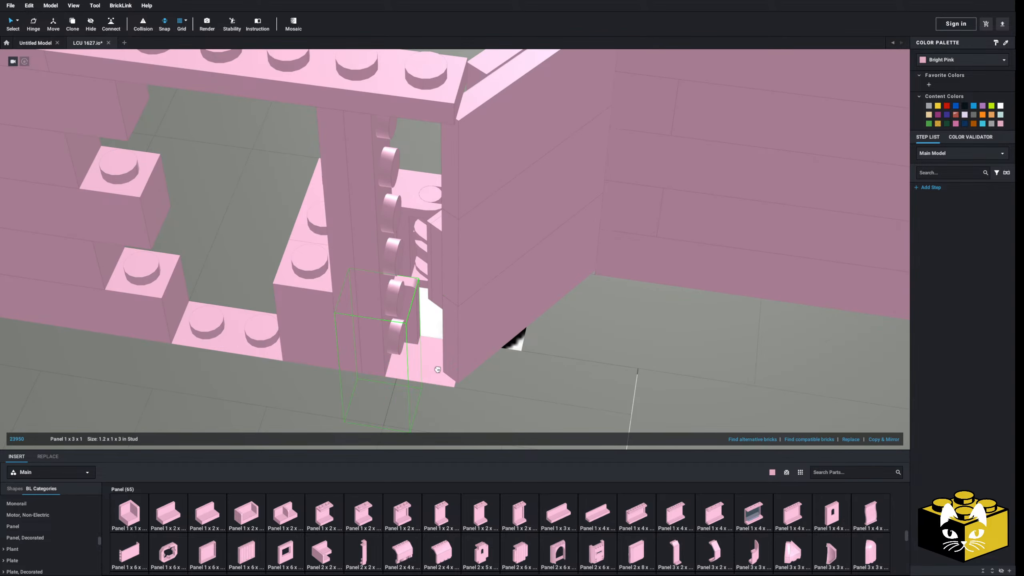
key(Right)
click(451, 359)
right_drag(432, 356, 428, 348)
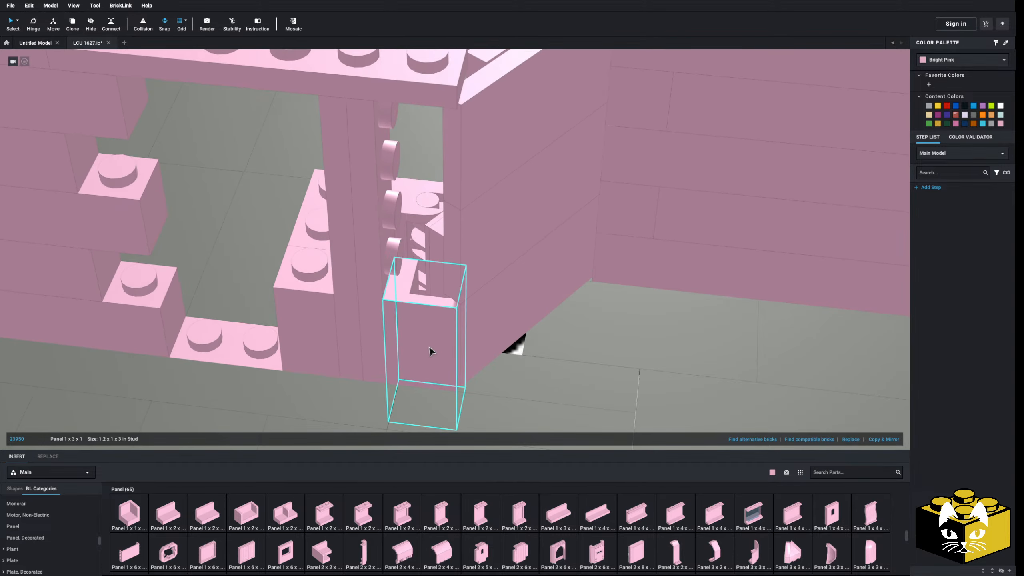
drag(428, 348, 420, 330)
mouse_move(420, 329)
right_down()
mouse_move(422, 348)
mouse_move(421, 334)
right_up()
key(Delete)
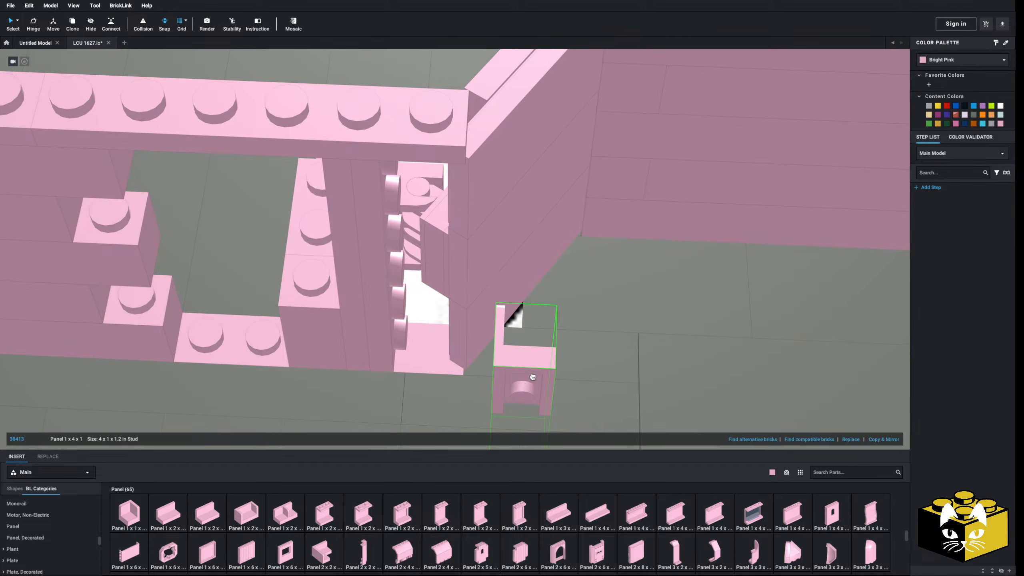
Try a 1 x 4 x 1 panel upright on the side studs in the narrow gap and delete it
key(Up)
click(456, 302)
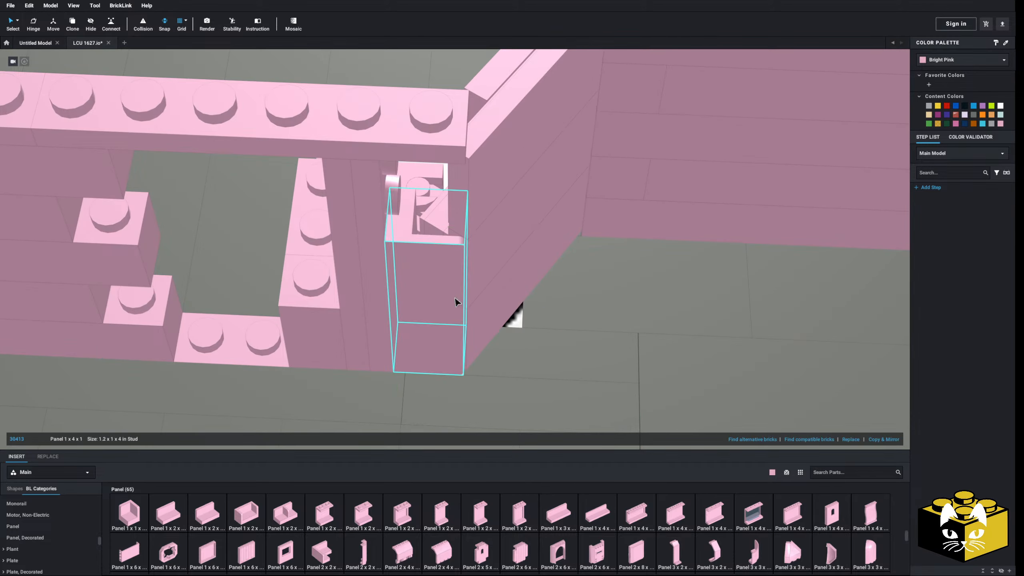
mouse_move(455, 302)
right_down()
mouse_move(450, 311)
mouse_move(454, 296)
right_up()
key(Delete)
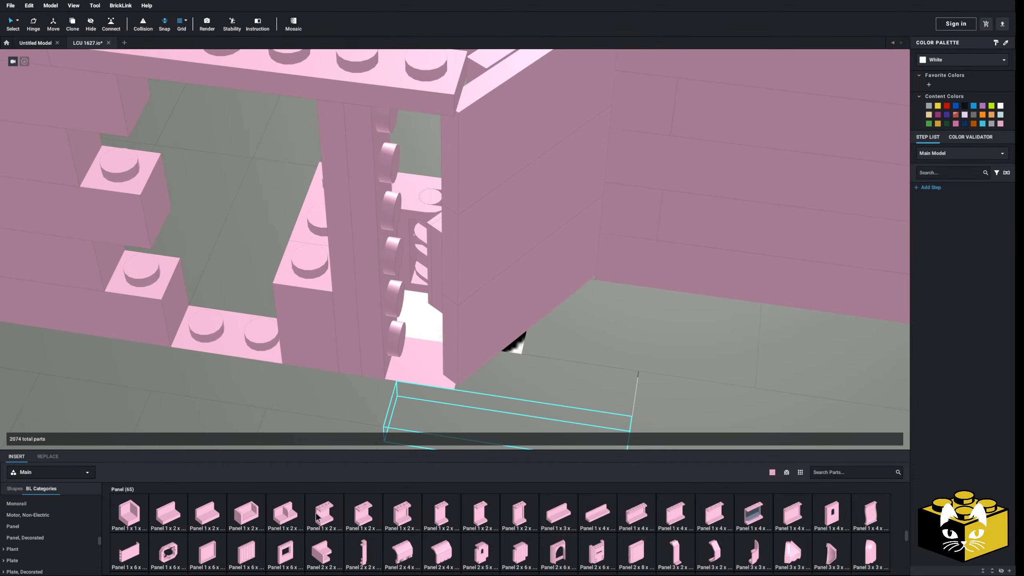
Close the narrow gap beside the angled wall with an upright 1 x 2 x 1 panel and two copies stacked above it
click(171, 516)
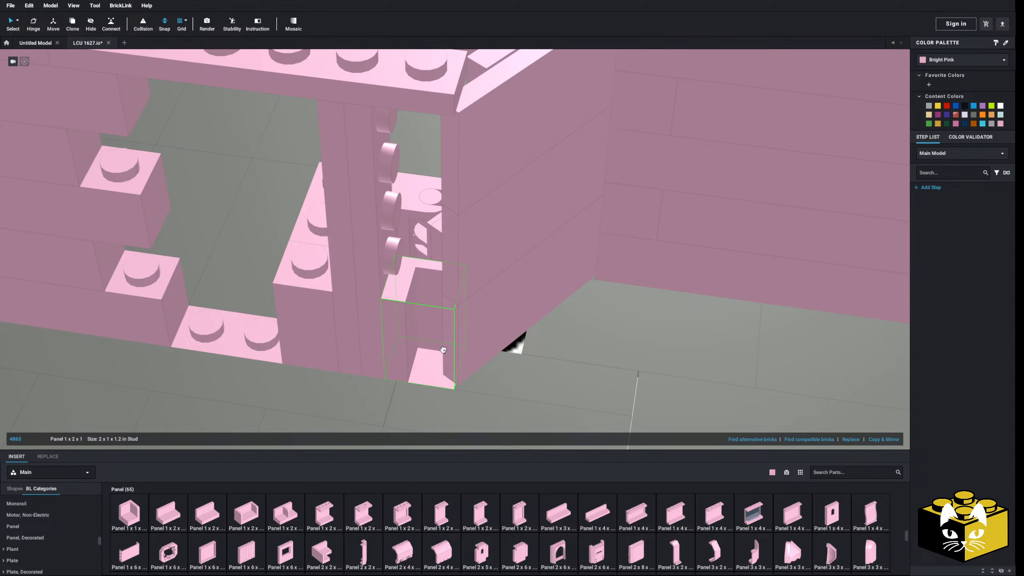
right_click(423, 336)
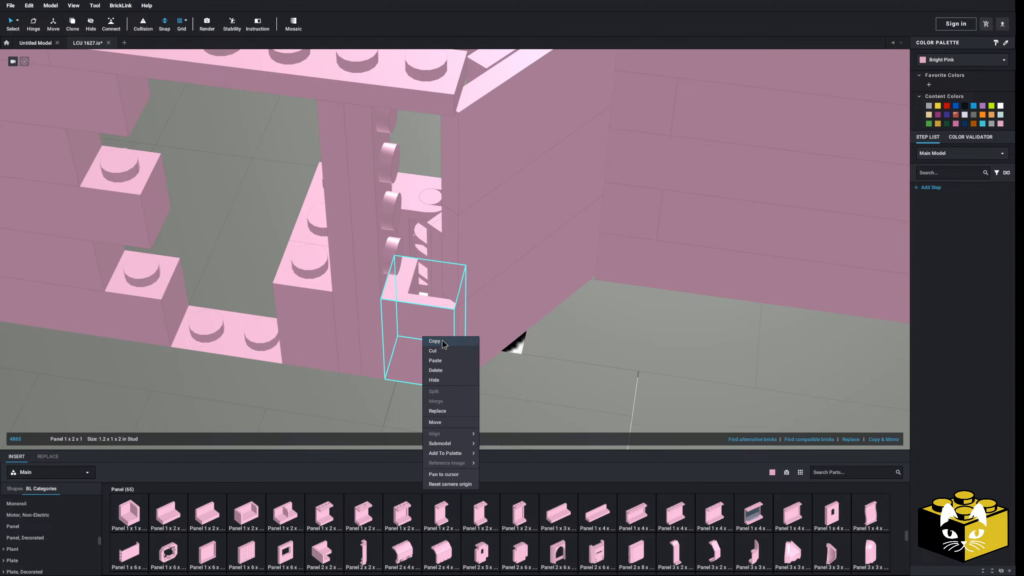
right_drag(424, 338, 414, 322)
right_click(413, 322)
click(432, 348)
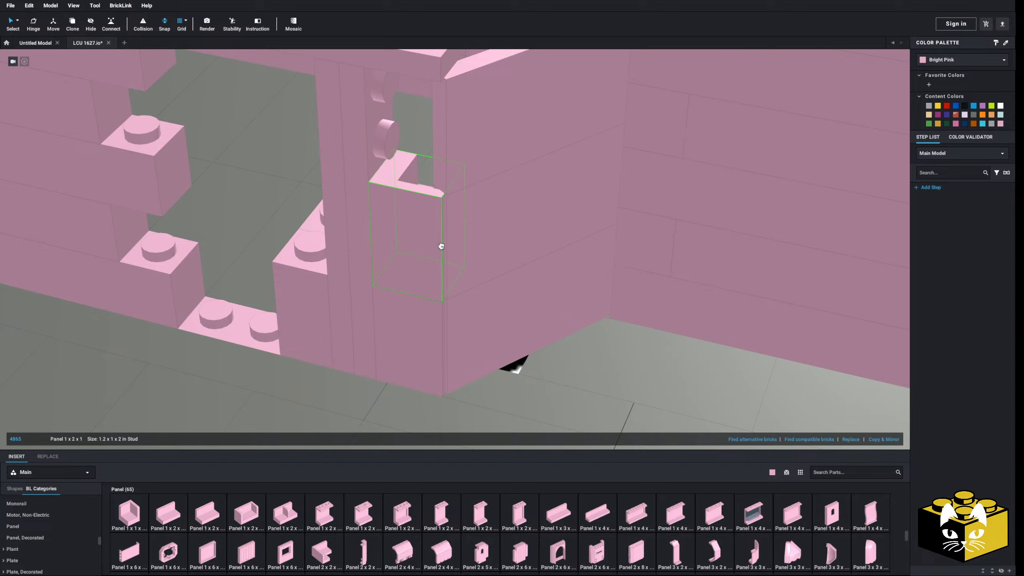
right_click(408, 269)
click(420, 291)
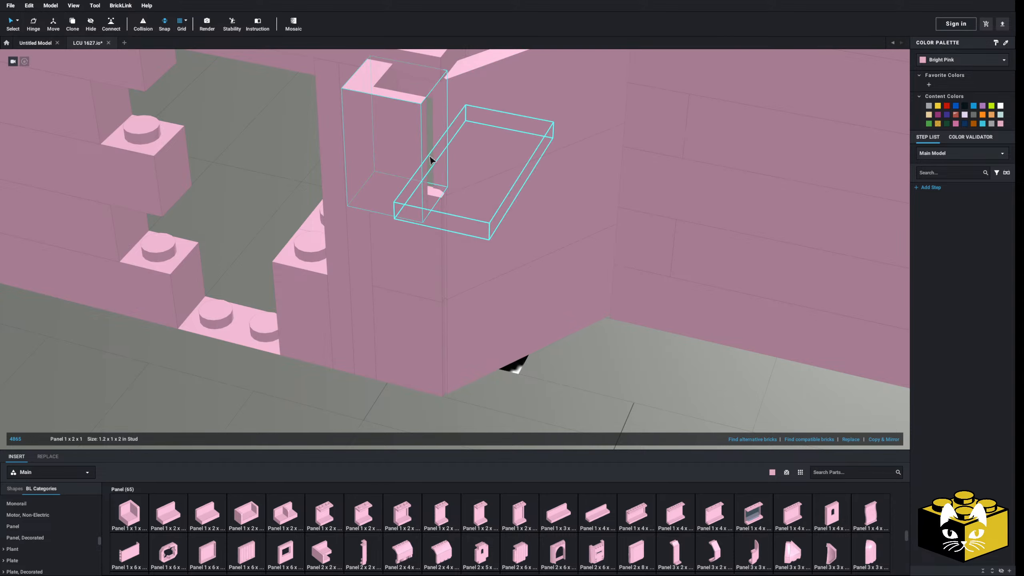
Stack two copies of the modified 1 x 1 x 1 2/3 brick with studs on side above the original, behind the upright plates
mouse_move(421, 161)
right_down()
mouse_move(403, 258)
mouse_move(341, 259)
mouse_move(317, 242)
mouse_move(304, 259)
mouse_move(379, 253)
mouse_move(622, 178)
mouse_move(567, 270)
mouse_move(537, 208)
mouse_move(517, 234)
mouse_move(537, 239)
mouse_move(523, 243)
mouse_move(528, 264)
mouse_move(547, 260)
right_up()
scroll(516, 231, down, 5)
right_click(537, 265)
click(544, 271)
right_click(542, 268)
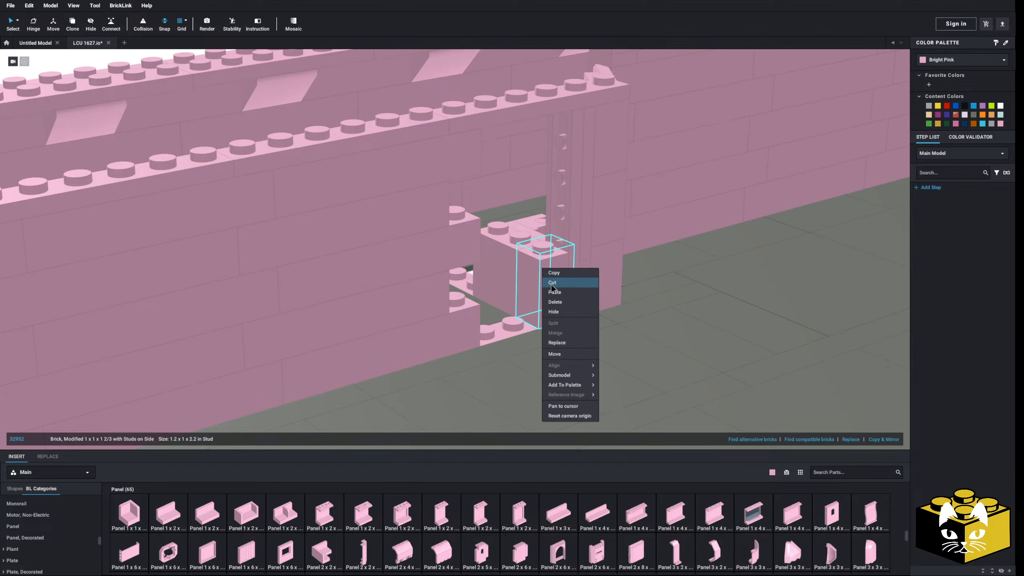
click(549, 291)
right_drag(547, 231, 407, 183)
scroll(540, 235, up, 3)
right_click(400, 276)
click(415, 301)
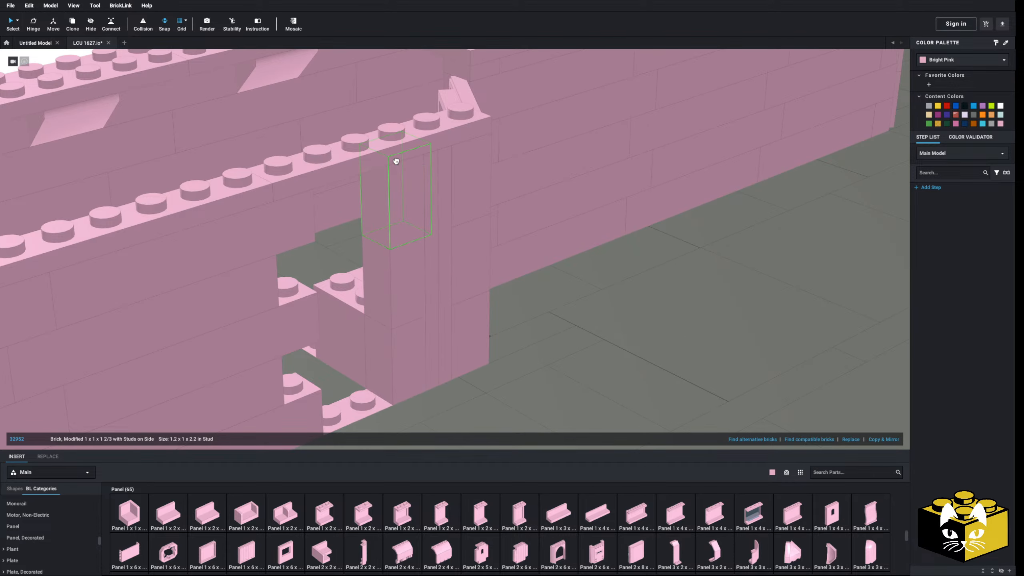
click(395, 160)
Fill the two lowest courses of the wall opening with a 1 x 2 brick and a 1 x 3 brick above it
right_drag(418, 254, 391, 312)
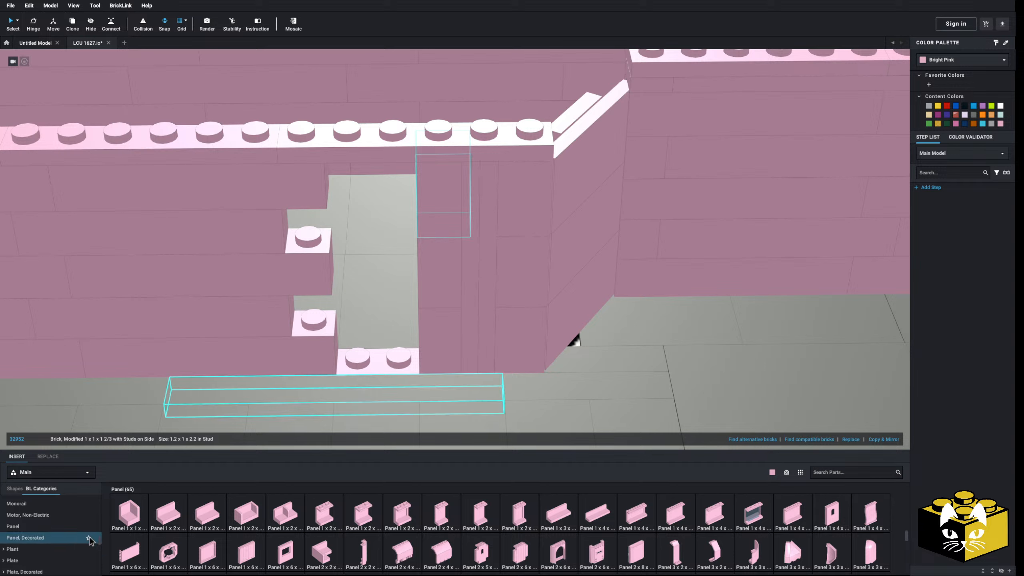
scroll(54, 519, down, 2)
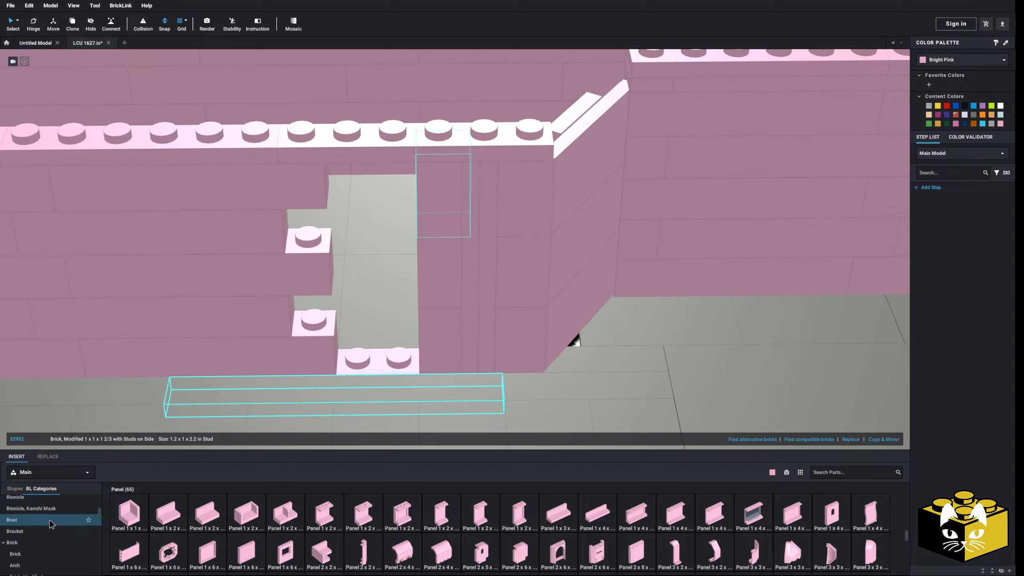
click(16, 532)
click(283, 511)
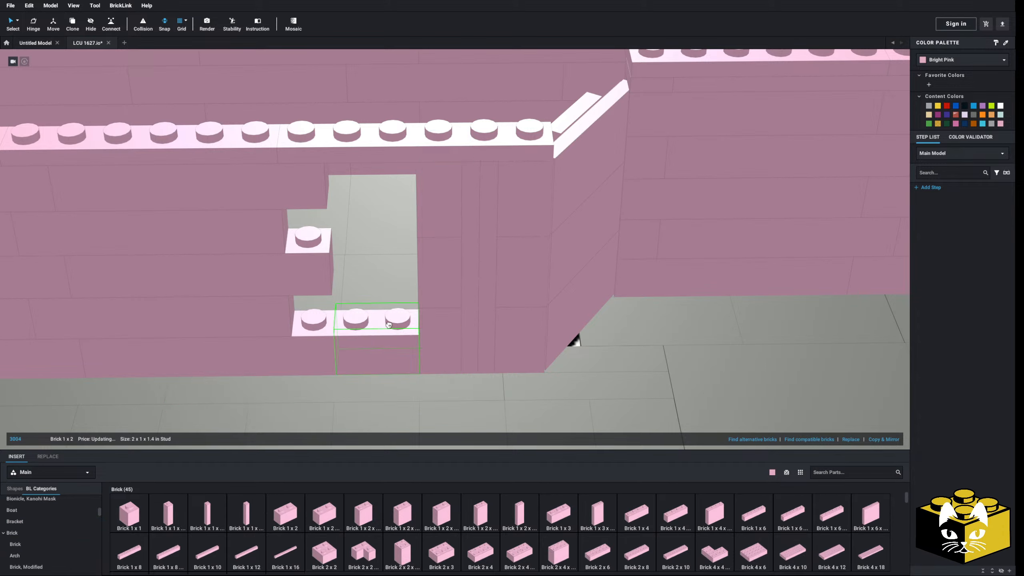
click(354, 289)
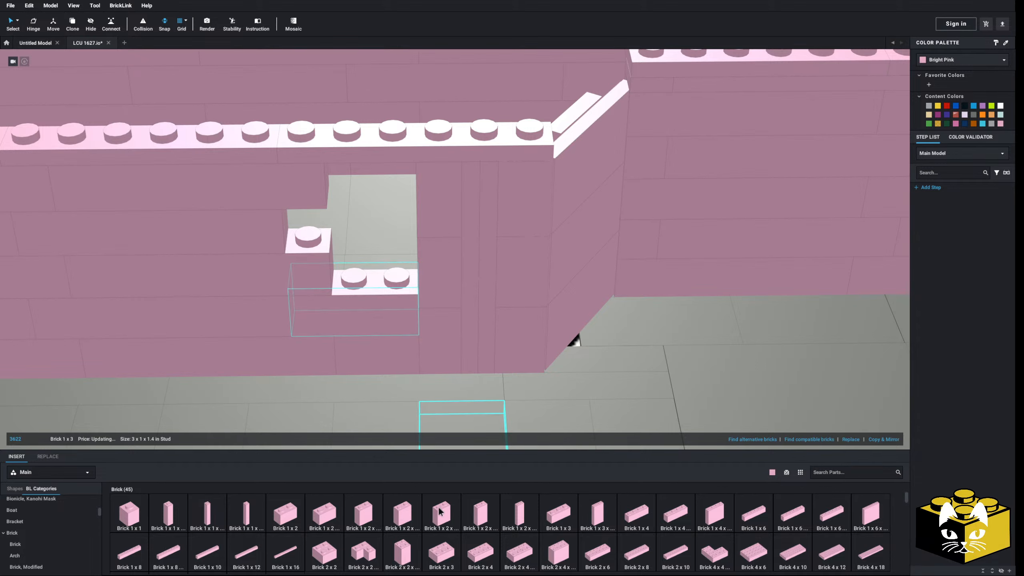
Close the rest of the wall opening with a 1 x 2, a 1 x 3 and a 1 x 2 brick, one per course
click(292, 516)
click(563, 520)
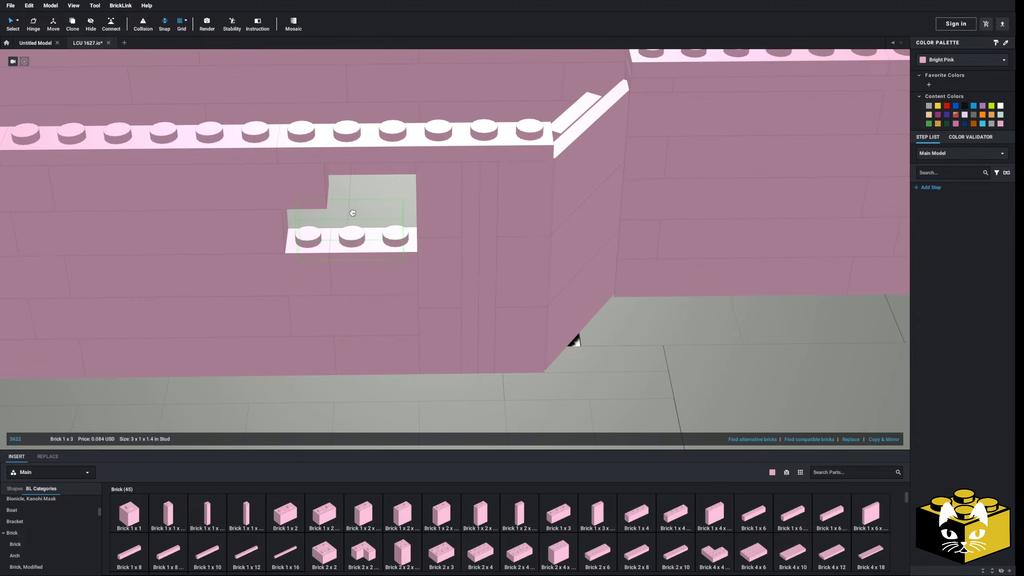
right_drag(352, 213, 350, 242)
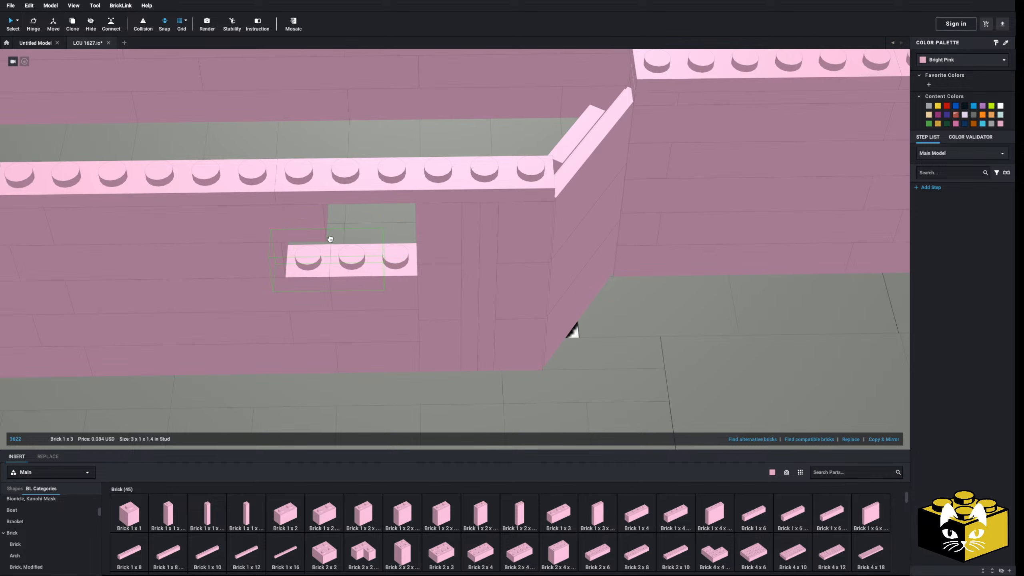
click(296, 238)
drag(311, 270, 338, 270)
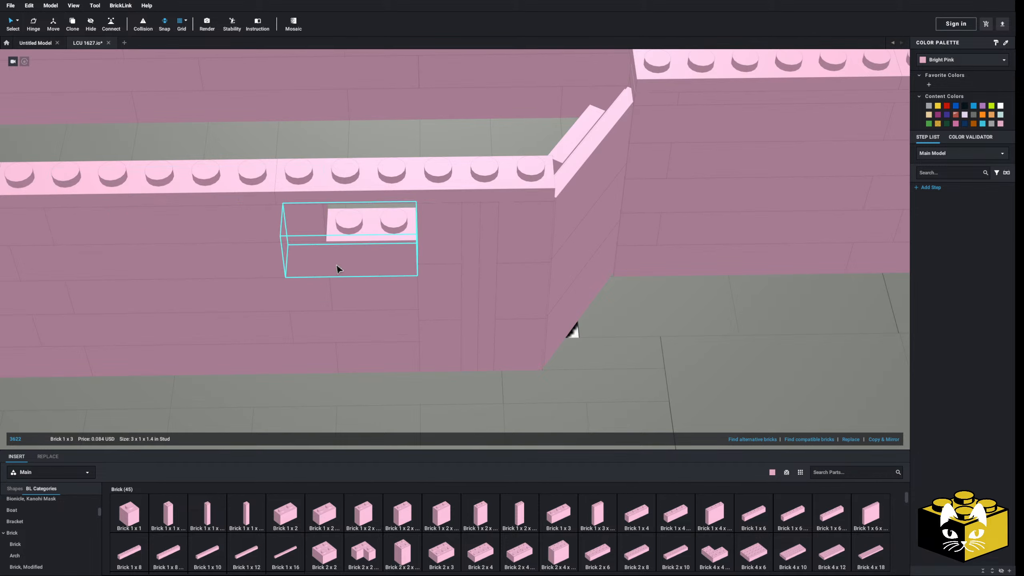
click(285, 513)
Delete the end bricks of the deckhouse wall beside the angled section and the studded plate beneath them
right_drag(439, 252, 268, 150)
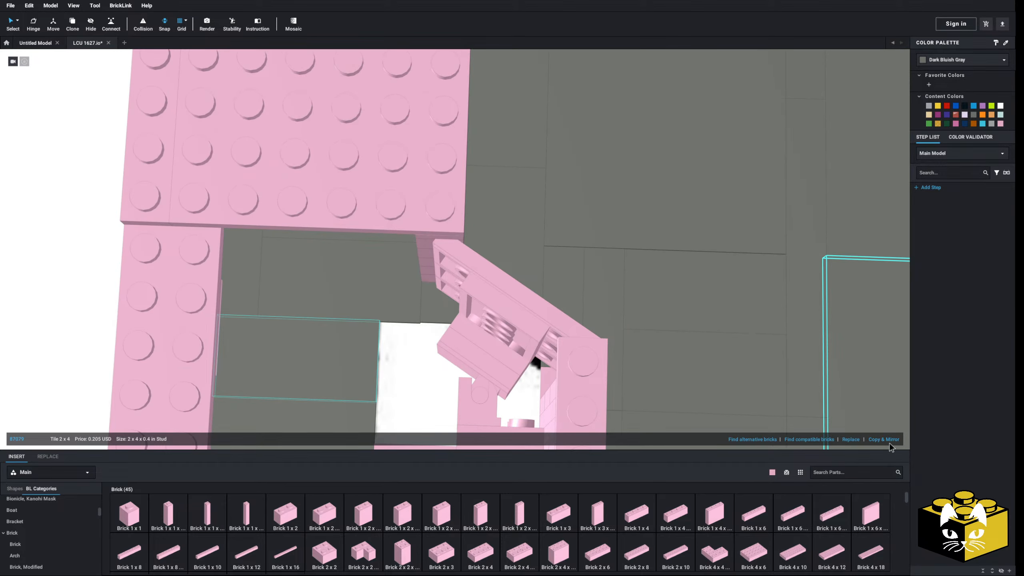
scroll(135, 250, down, 5)
click(134, 249)
right_drag(134, 250, 86, 228)
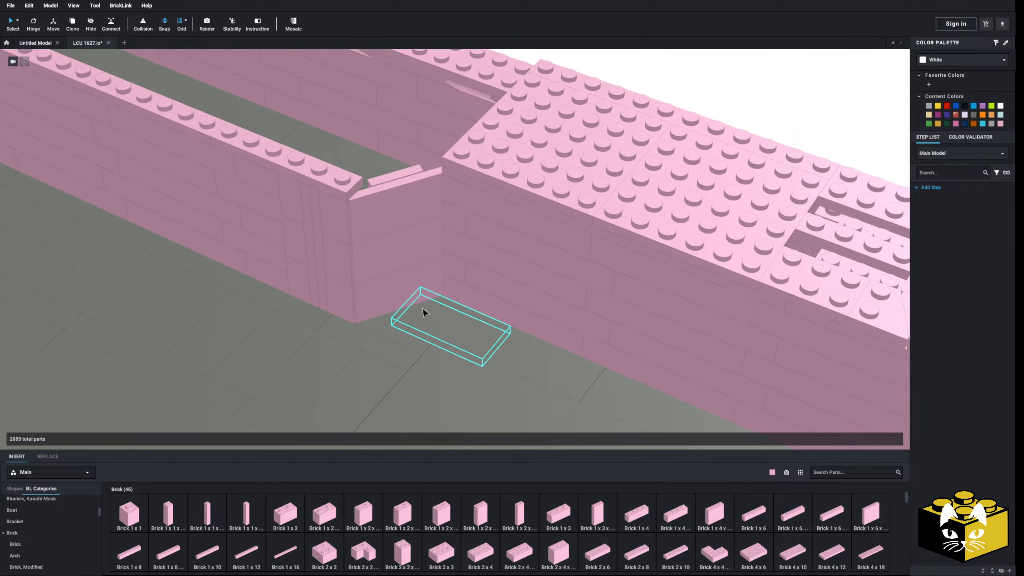
right_drag(423, 323, 403, 337)
click(366, 226)
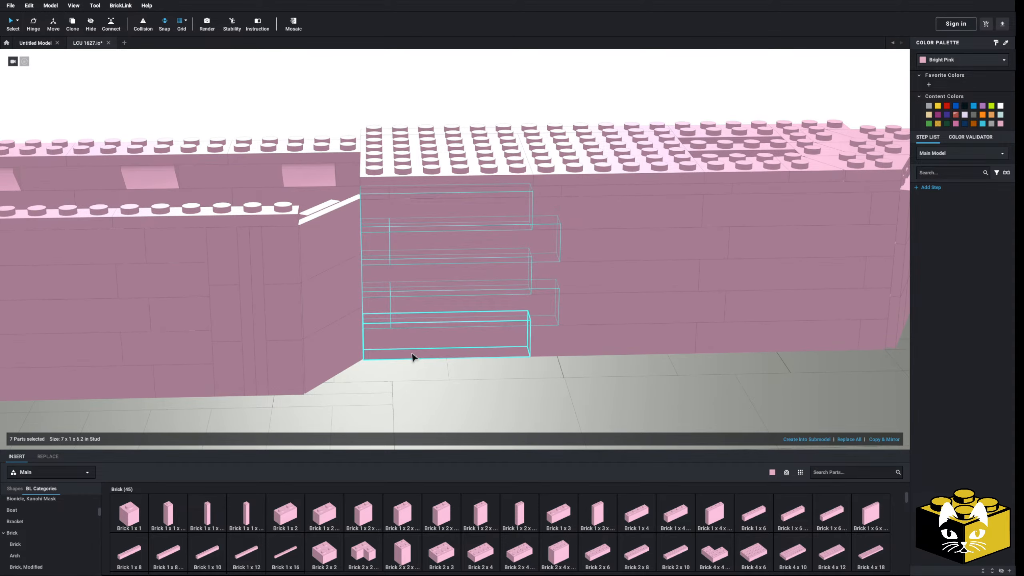
key(Delete)
right_drag(386, 359, 387, 364)
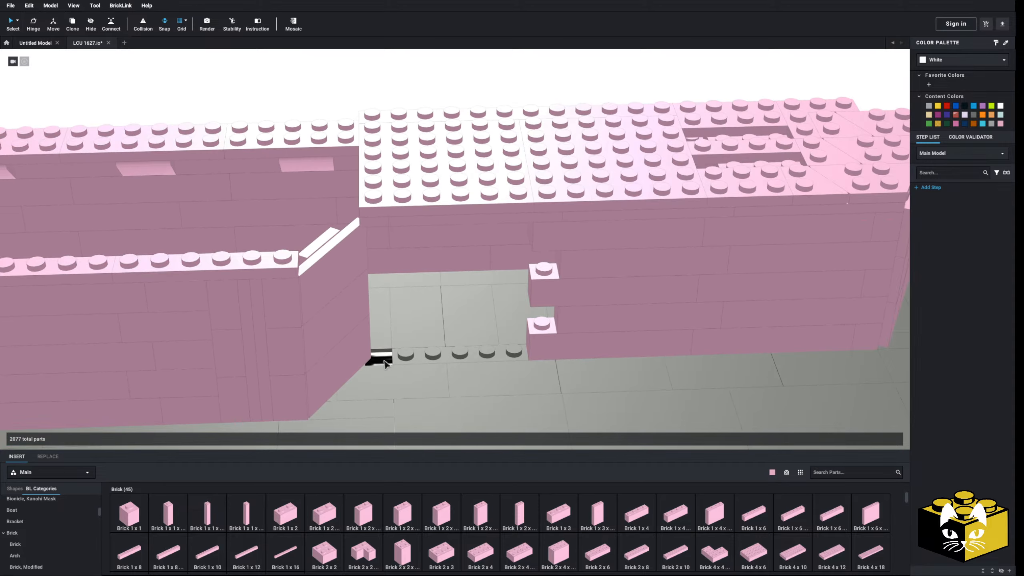
middle_drag(387, 365, 417, 279)
key(Delete)
Place a bright pink 1 x 2 tile at the angled corner in the strip under the deckhouse wall opening
scroll(473, 274, up, 3)
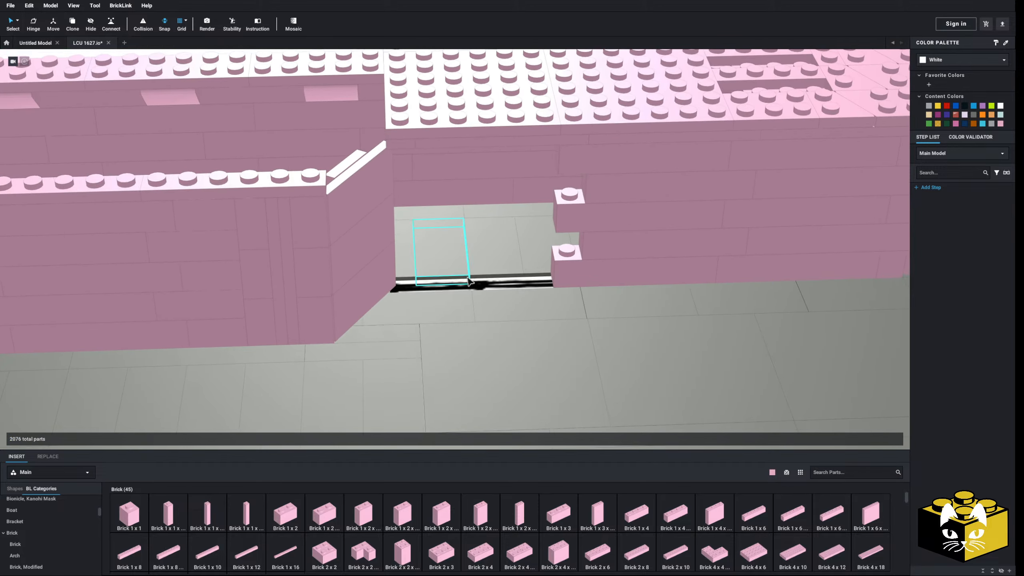
scroll(55, 520, up, 5)
scroll(51, 526, down, 5)
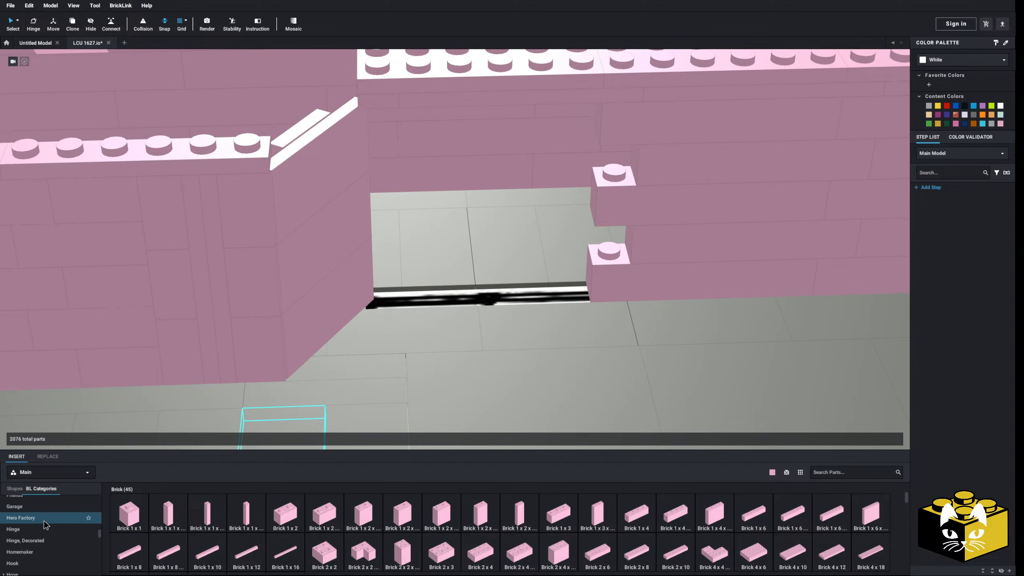
click(24, 540)
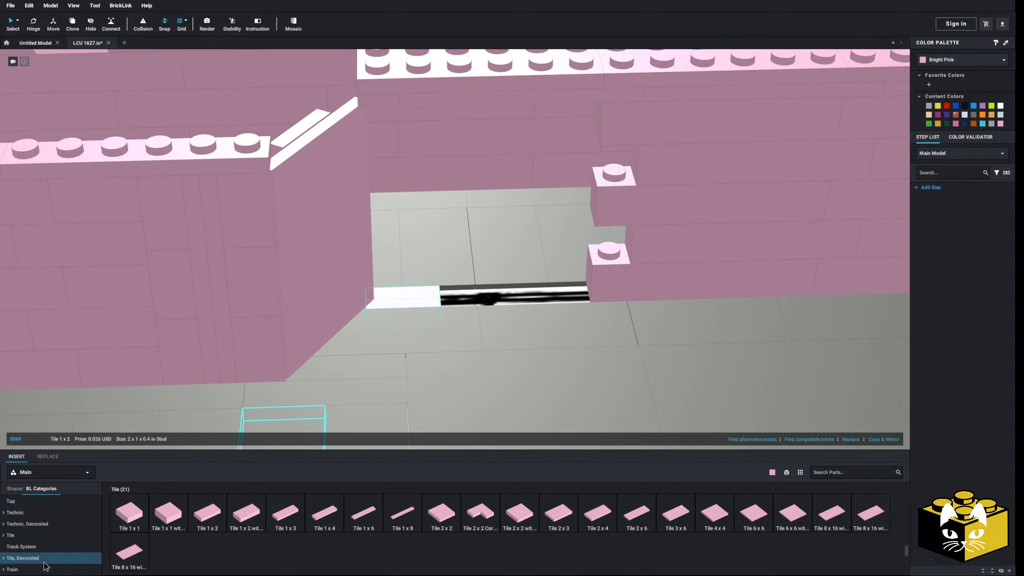
Fill the rest of the strip under the deckhouse wall opening with a 1 x 4 plate and a 1 x 1 plate
scroll(45, 564, up, 5)
click(45, 543)
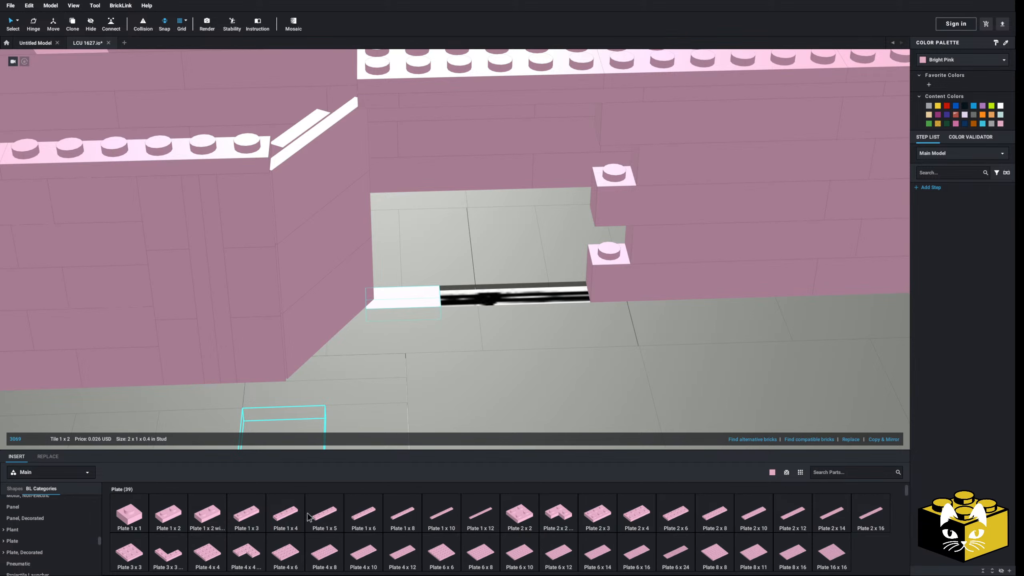
click(293, 523)
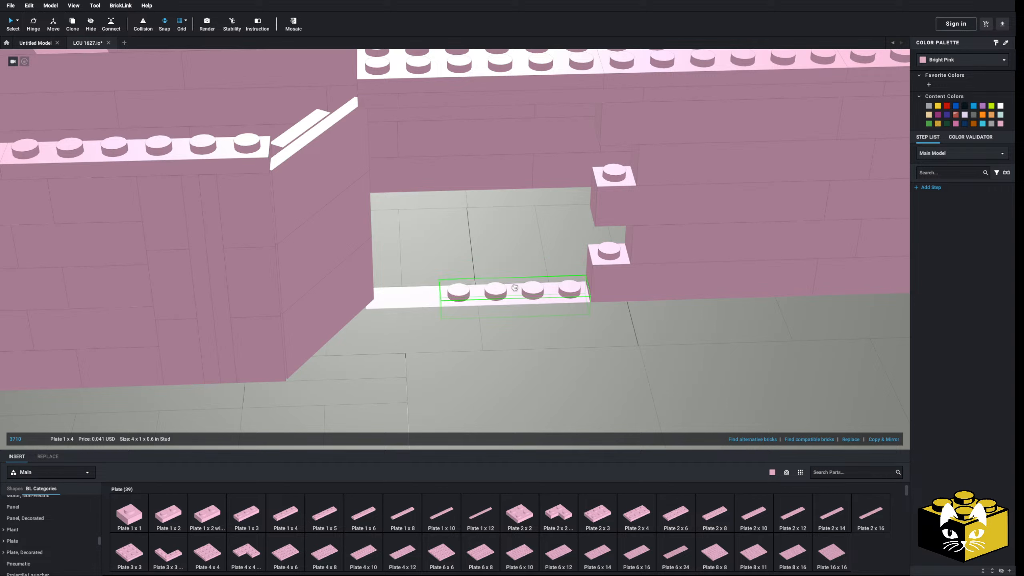
click(129, 514)
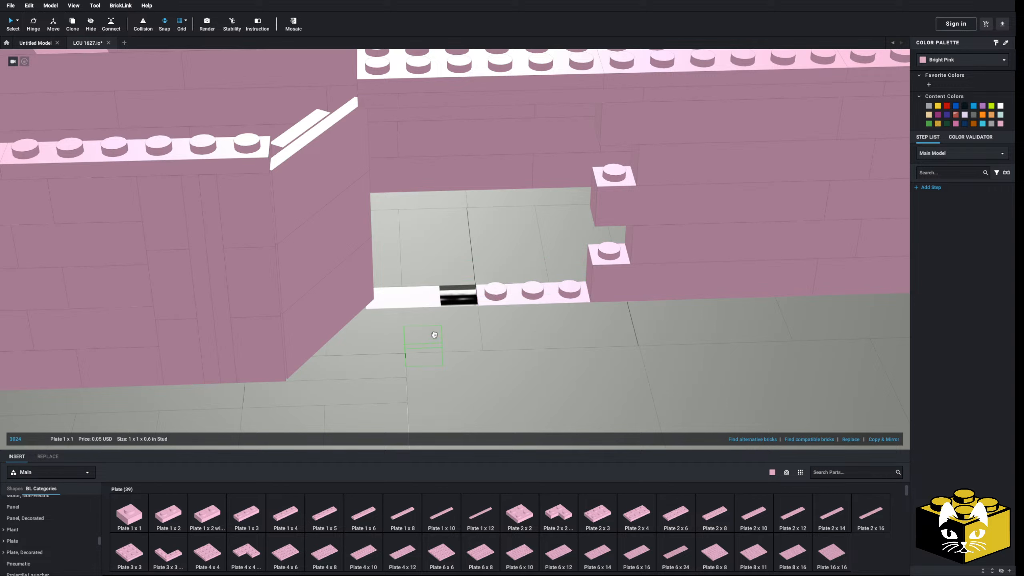
click(463, 292)
Copy the eight-part end column of side-stud bricks and panels beside the angled section to the deckhouse wall's angled corner
click(179, 352)
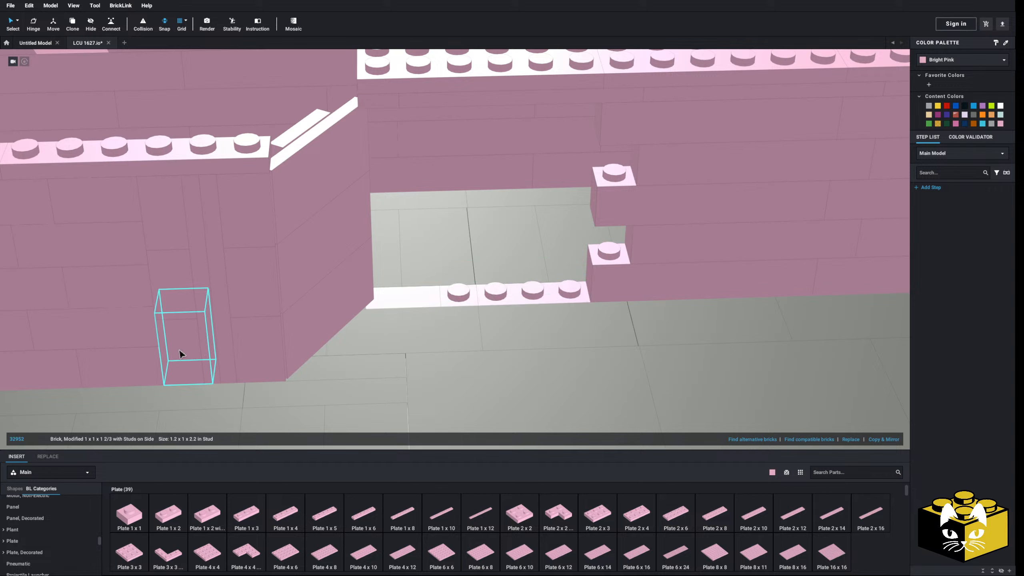
ctrl+click(168, 272)
ctrl+click(188, 221)
ctrl+click(202, 218)
ctrl+click(235, 210)
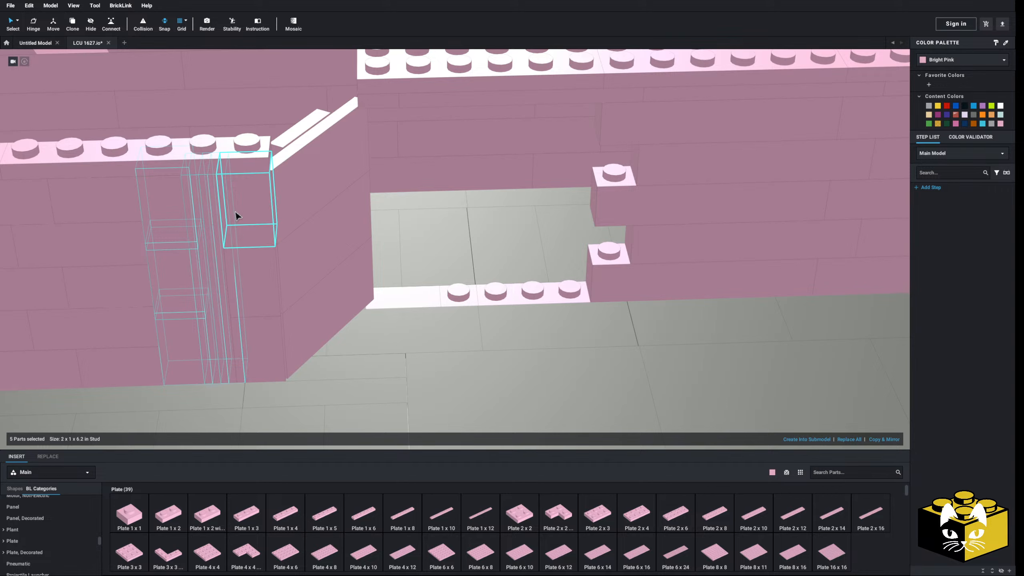
ctrl+click(245, 279)
ctrl+click(256, 334)
right_click(256, 334)
right_click(248, 345)
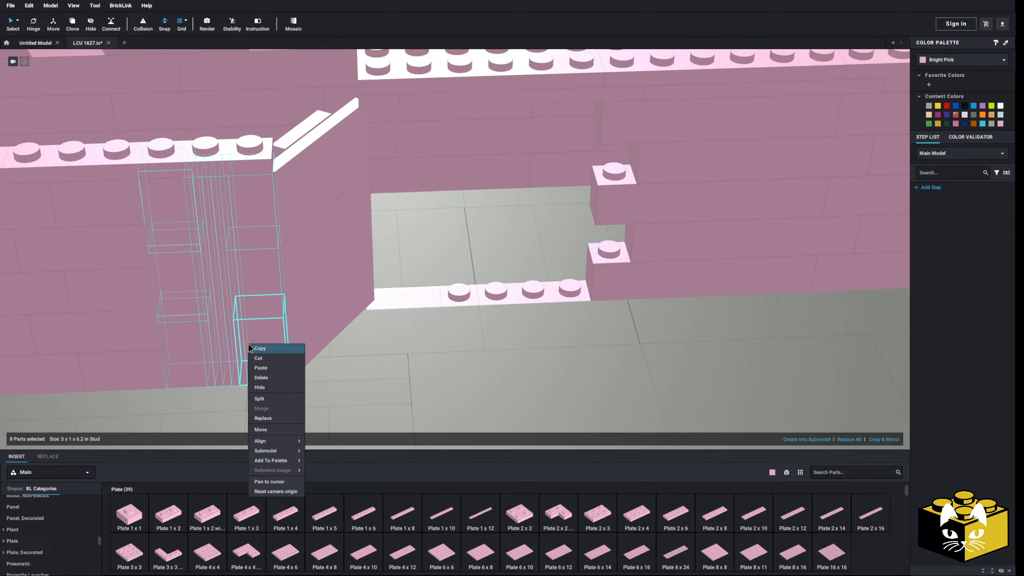
click(264, 368)
click(457, 234)
click(498, 331)
click(403, 281)
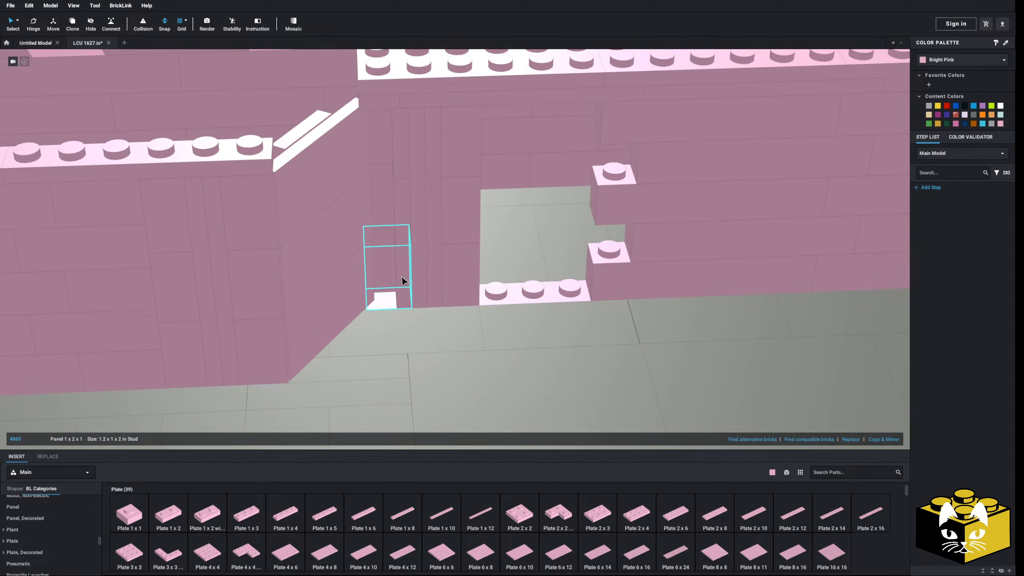
ctrl+click(397, 174)
right_drag(396, 268, 415, 291)
click(175, 151)
Move the 6 x 6 roof plate and the small part beneath it away from the deckhouse corner and set them back
right_drag(203, 193, 126, 151)
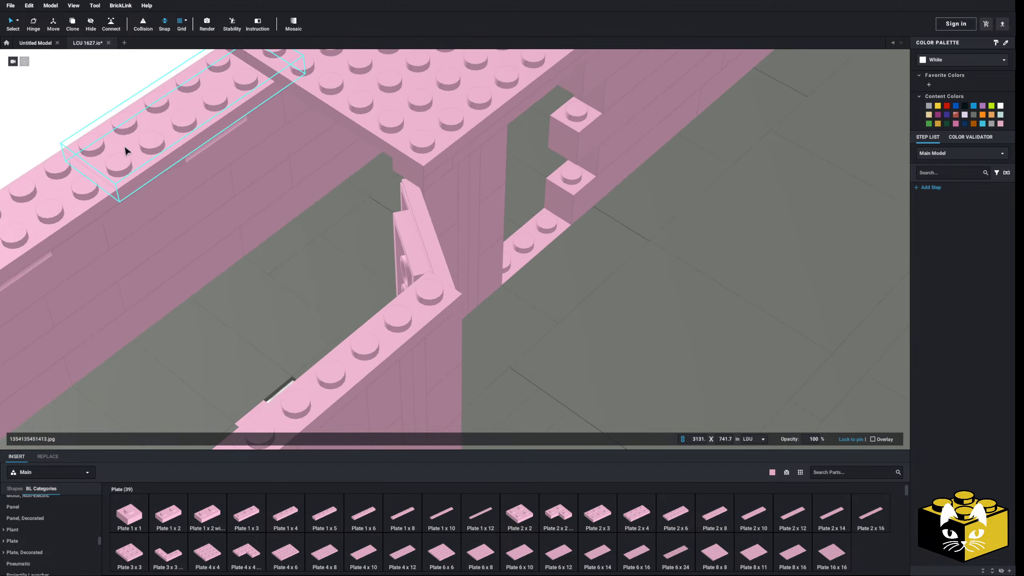
scroll(124, 152, down, 3)
click(119, 155)
click(427, 204)
ctrl+click(432, 181)
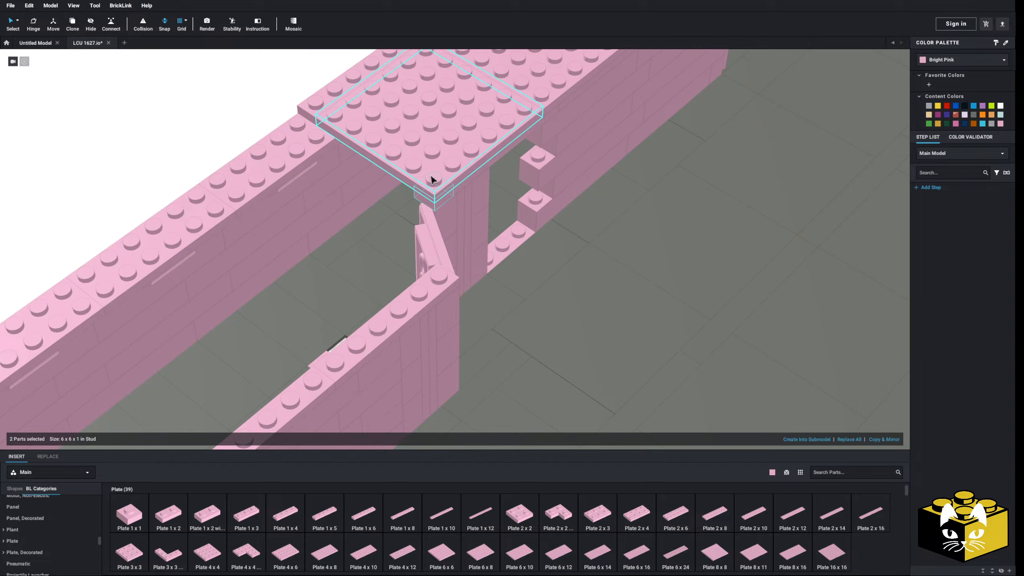
drag(432, 181, 220, 157)
mouse_move(219, 157)
right_down()
mouse_move(197, 277)
mouse_move(223, 159)
right_up()
drag(222, 158, 409, 233)
click(225, 165)
right_drag(226, 166, 161, 97)
Copy a 1 x 3 brick from the long wall into the lowest course of the deckhouse wall opening
scroll(437, 284, up, 3)
scroll(438, 281, down, 2)
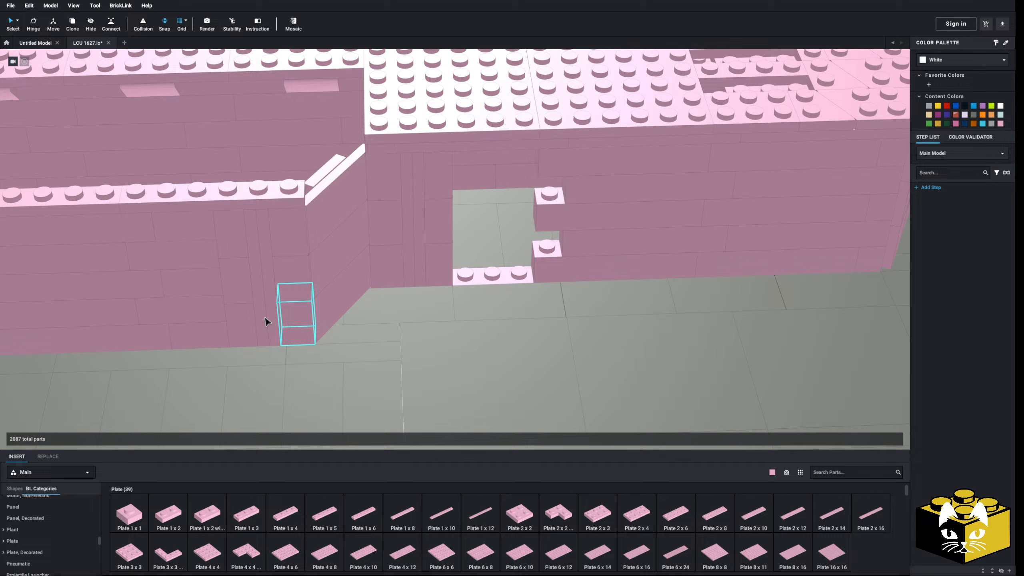
right_click(191, 317)
scroll(279, 272, down, 3)
right_click(348, 101)
click(366, 133)
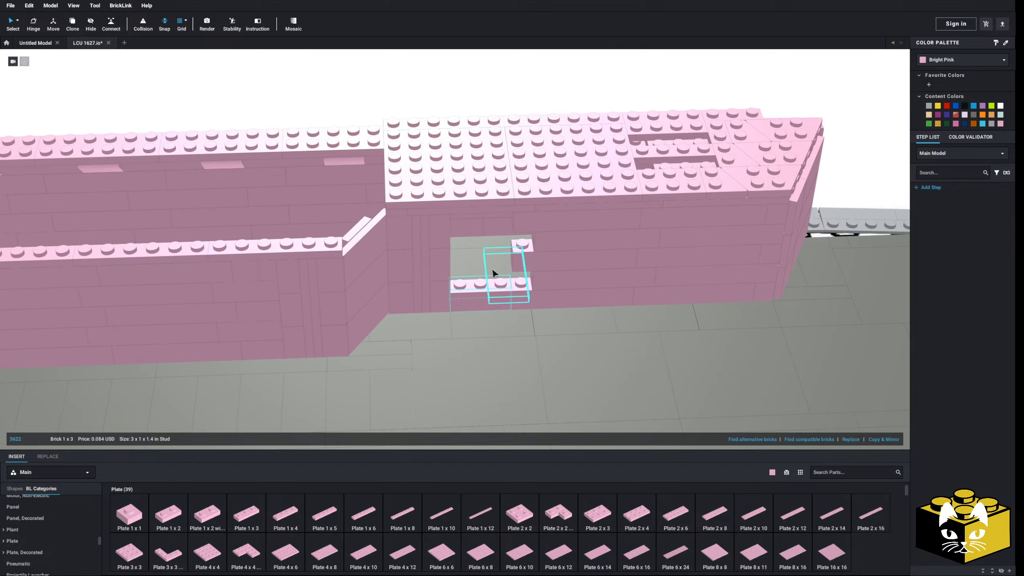
Copy a 1 x 4 brick from the wall on the opposite side into the second course of the deckhouse opening
right_drag(492, 270, 365, 282)
right_click(269, 326)
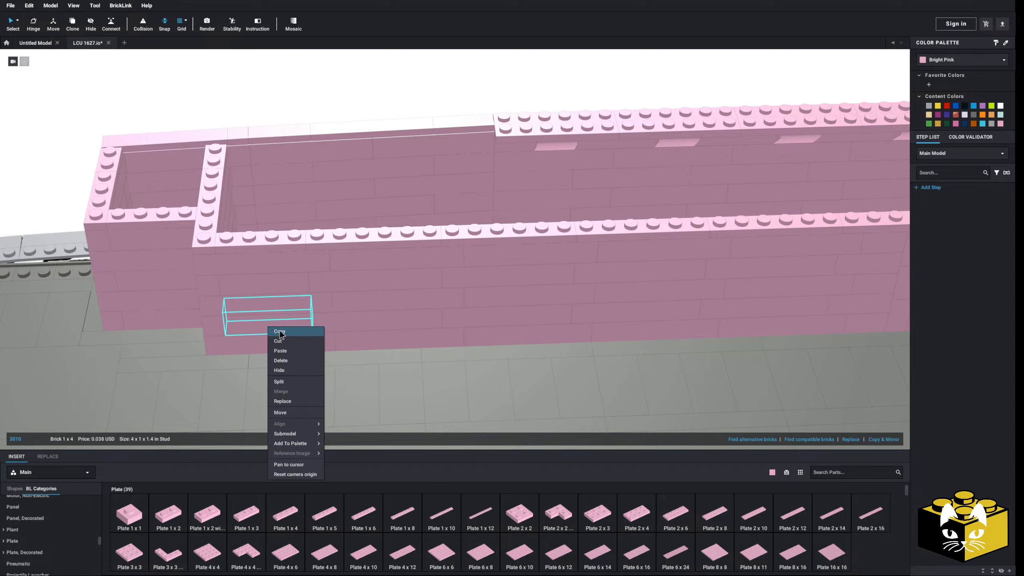
click(277, 333)
middle_drag(830, 261, 343, 308)
right_click(410, 69)
click(421, 92)
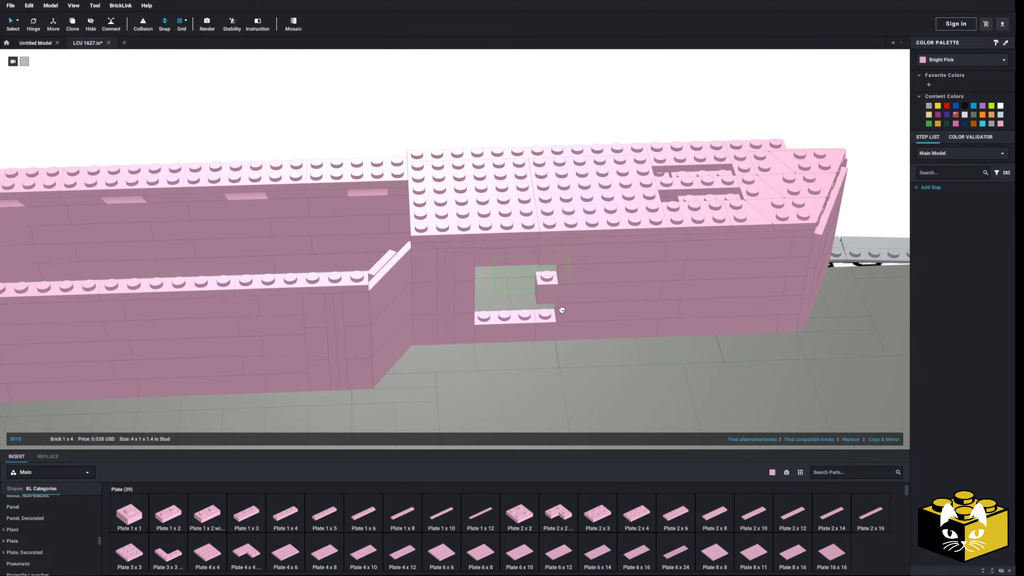
Copy the 1 x 3 and 1 x 4 brick pair and place it in the next two courses of the deckhouse opening
right_click(518, 332)
click(524, 335)
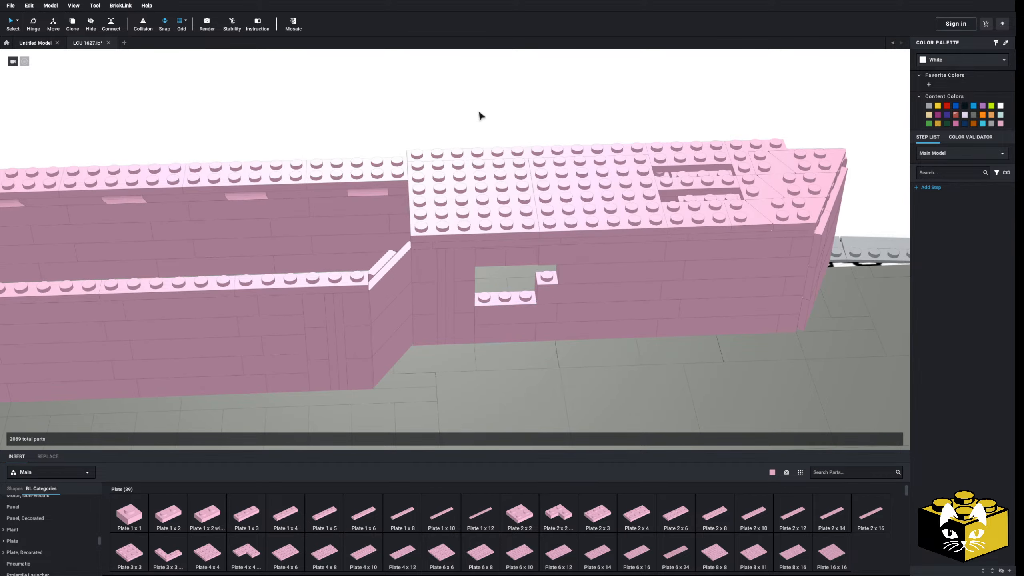
right_click(479, 114)
click(504, 136)
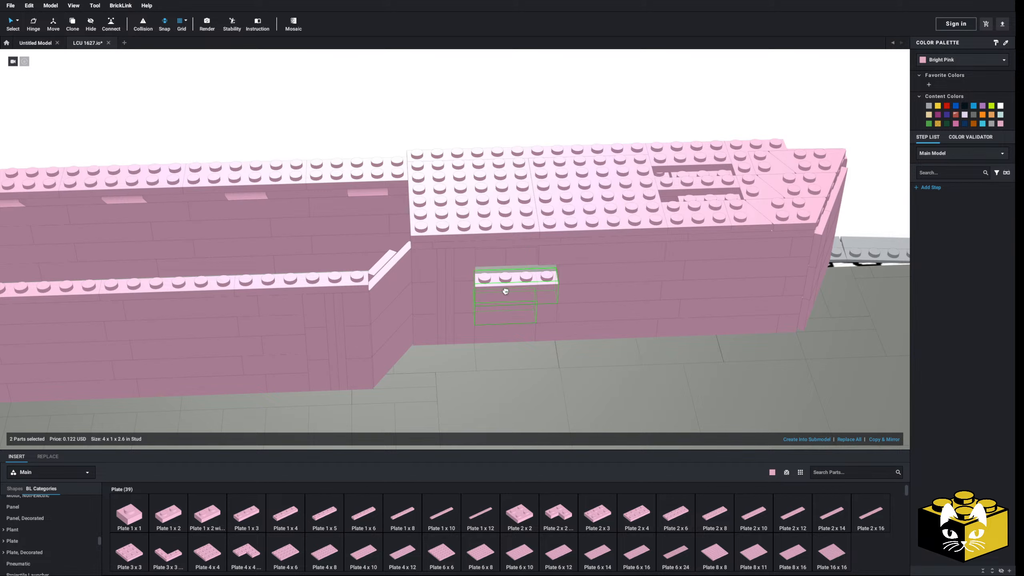
middle_drag(535, 285, 484, 257)
scroll(484, 256, up, 3)
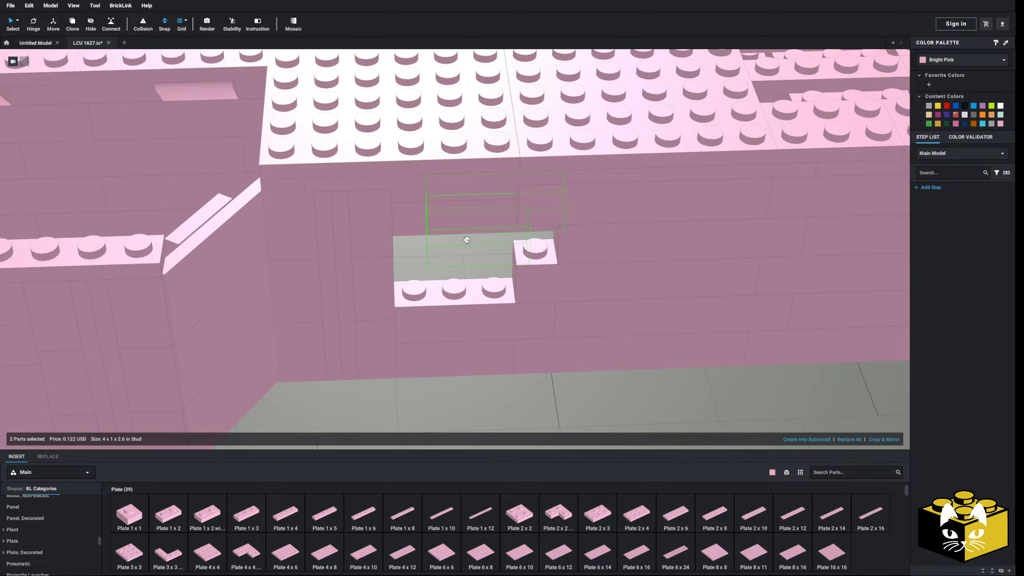
middle_drag(473, 199, 441, 404)
click(426, 196)
drag(427, 223, 483, 176)
middle_drag(521, 282, 482, 176)
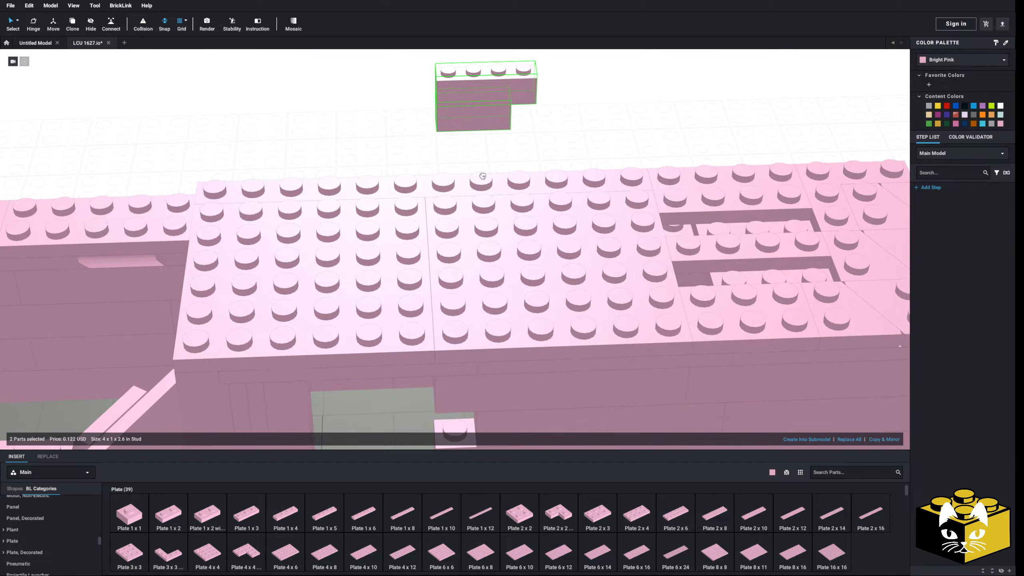
drag(482, 176, 447, 365)
middle_drag(447, 366, 526, 172)
click(428, 280)
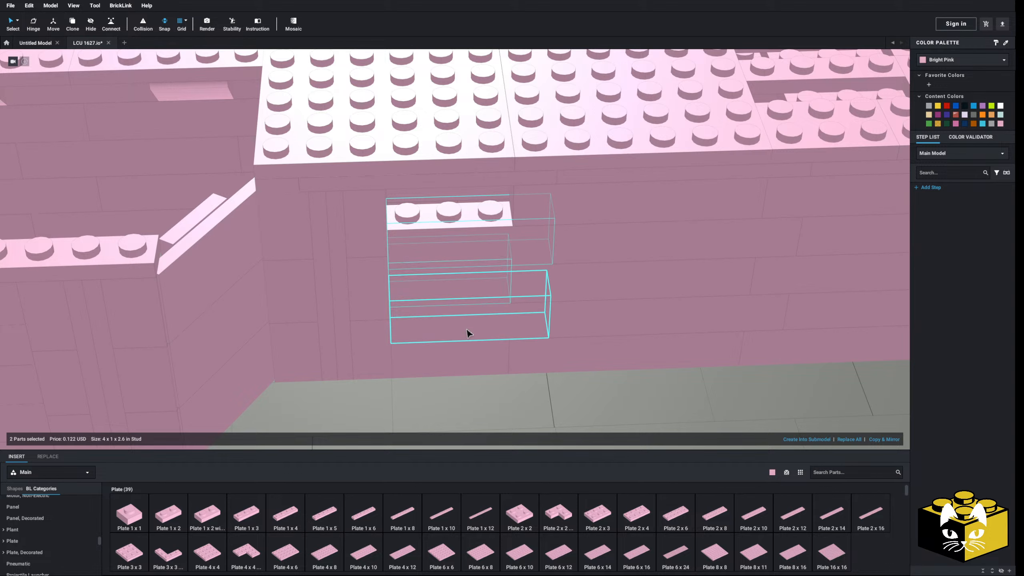
Close the top course of the deckhouse opening with a copy of the 1 x 3 brick
click(439, 292)
right_click(437, 290)
click(446, 302)
scroll(455, 302, down, 5)
right_click(462, 95)
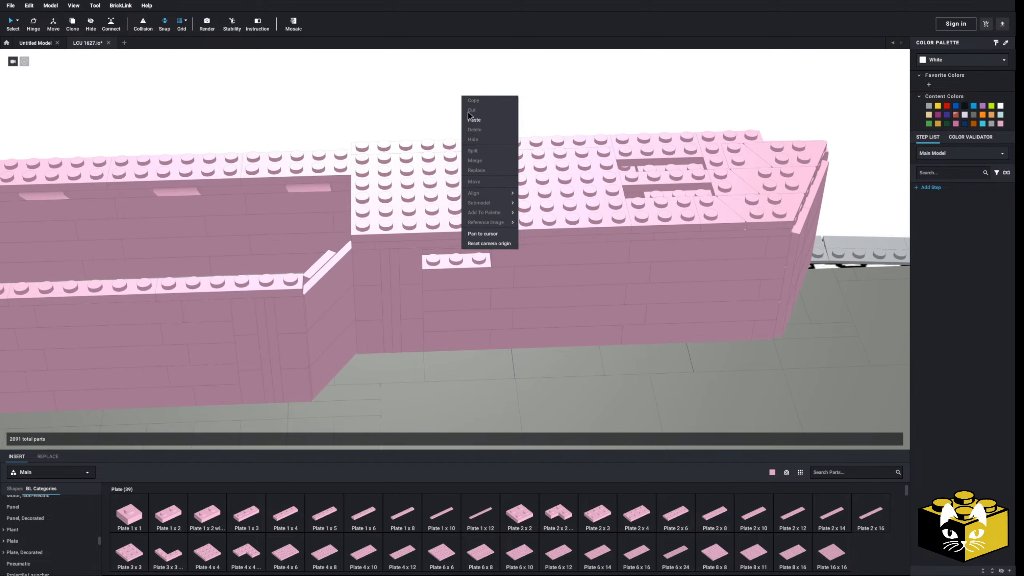
click(472, 120)
click(473, 274)
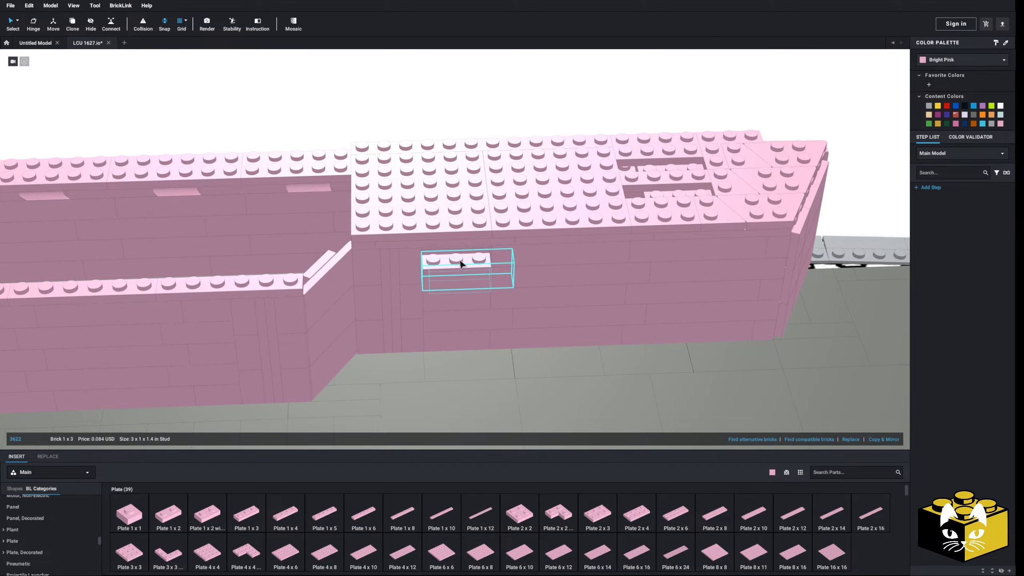
right_click(443, 80)
click(455, 103)
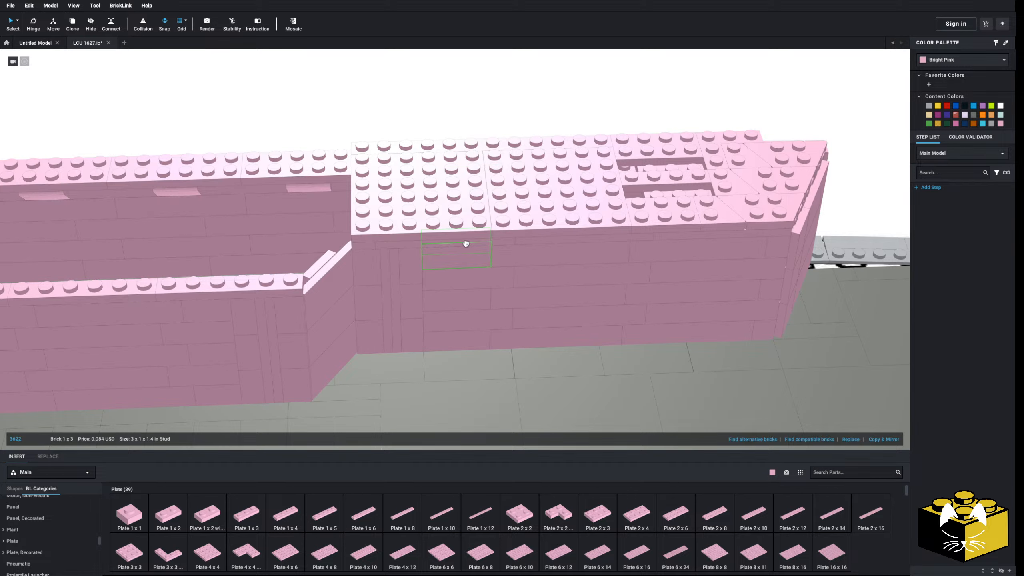
click(404, 130)
Delete the 1 x 6 plate on top of the long wall's end beside the angled section
middle_drag(403, 129, 362, 133)
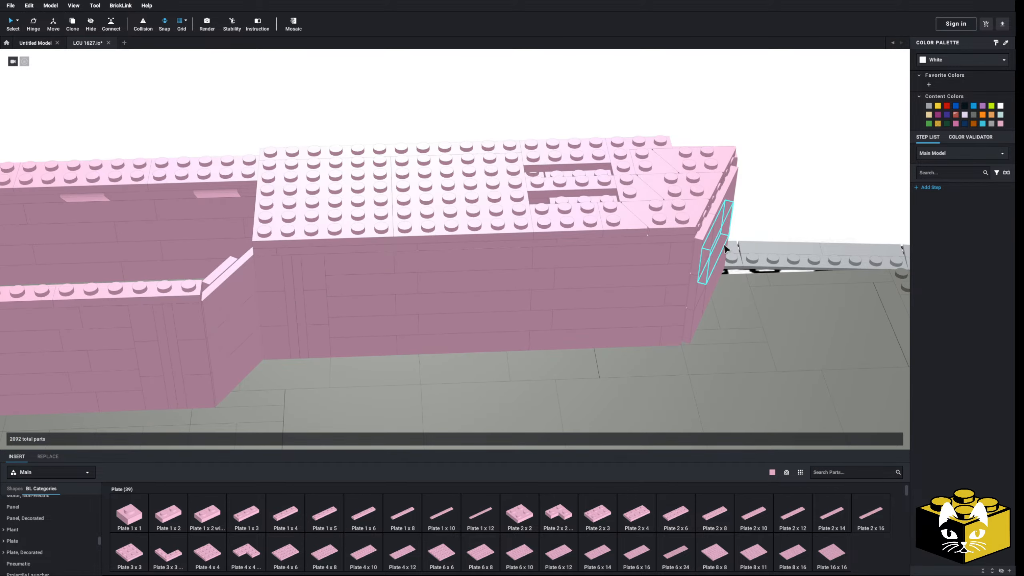
right_drag(275, 212, 375, 220)
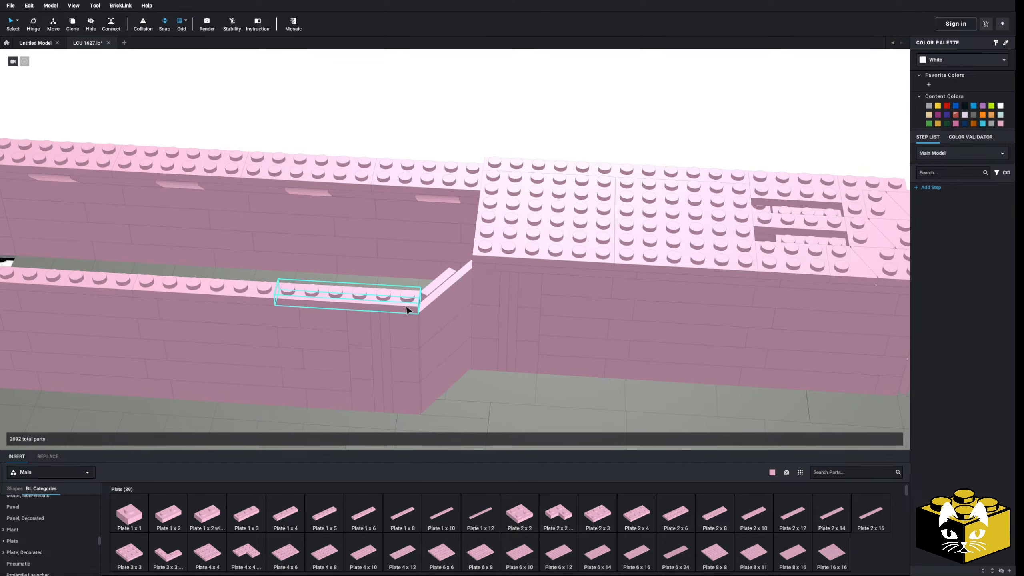
right_drag(407, 310, 432, 317)
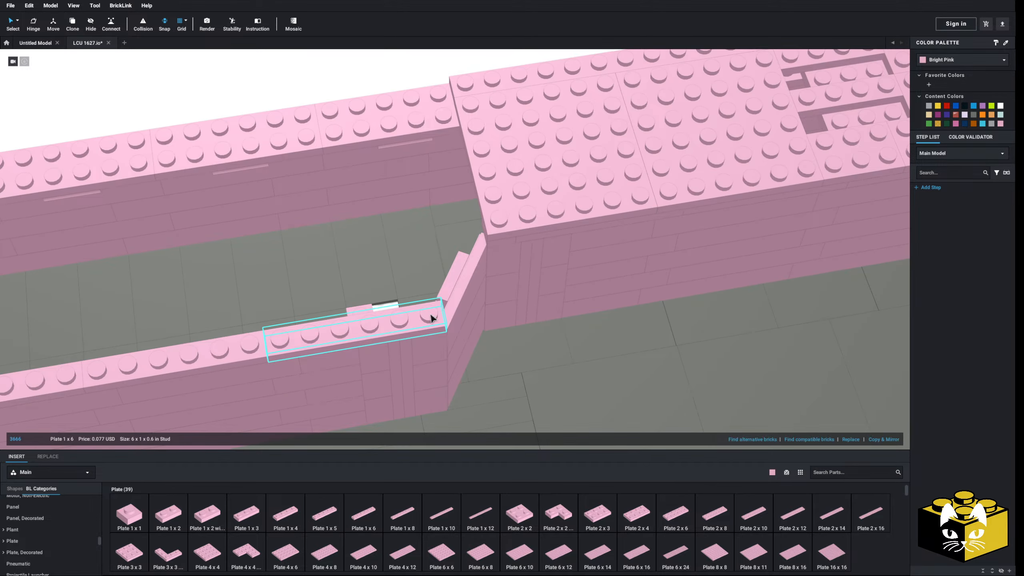
drag(430, 318, 169, 499)
Add a bright pink Wedge, Plate 2 x 2 Left in the free area behind the deckhouse
scroll(62, 530, down, 5)
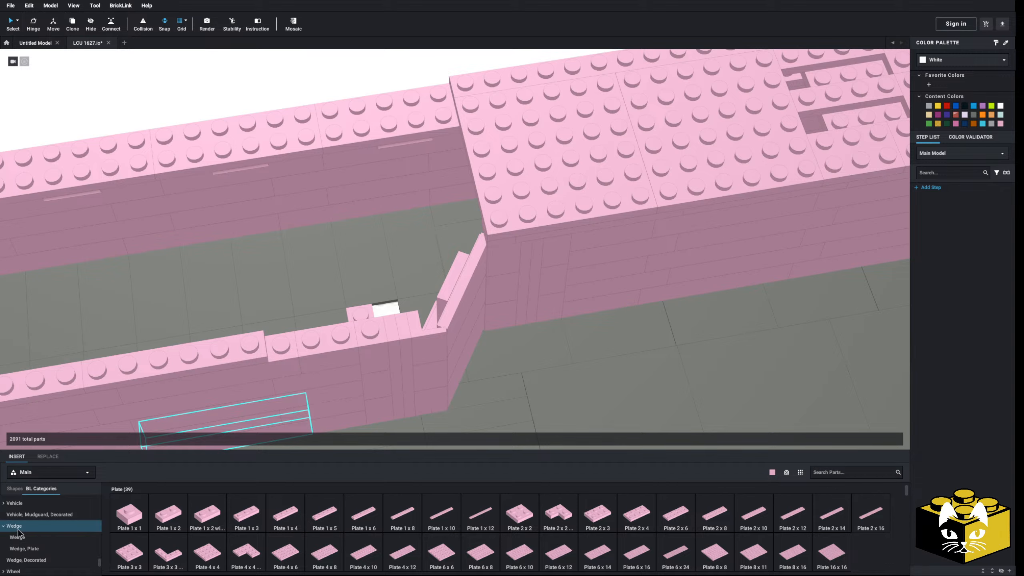
click(14, 503)
click(24, 524)
click(177, 513)
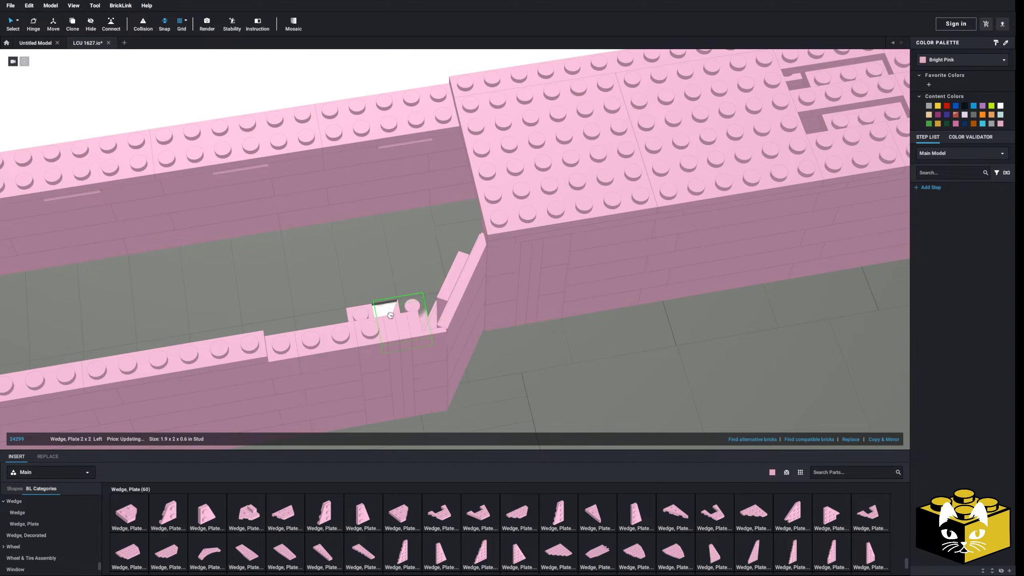
click(463, 72)
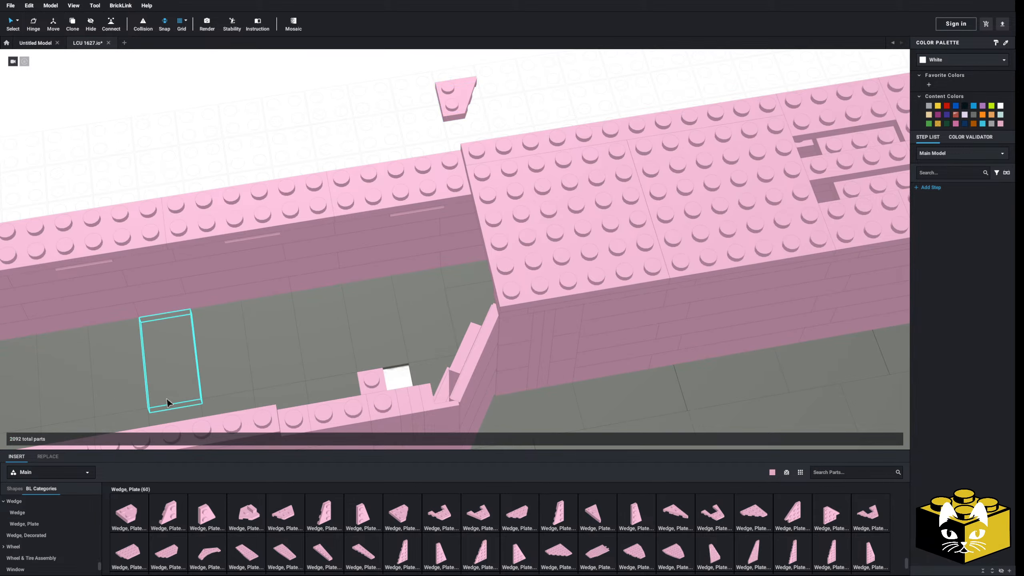
Set a 1 x 4 plate against the wedge plate and move both onto the long wall's end at the angled section
scroll(34, 514, up, 6)
scroll(34, 514, up, 3)
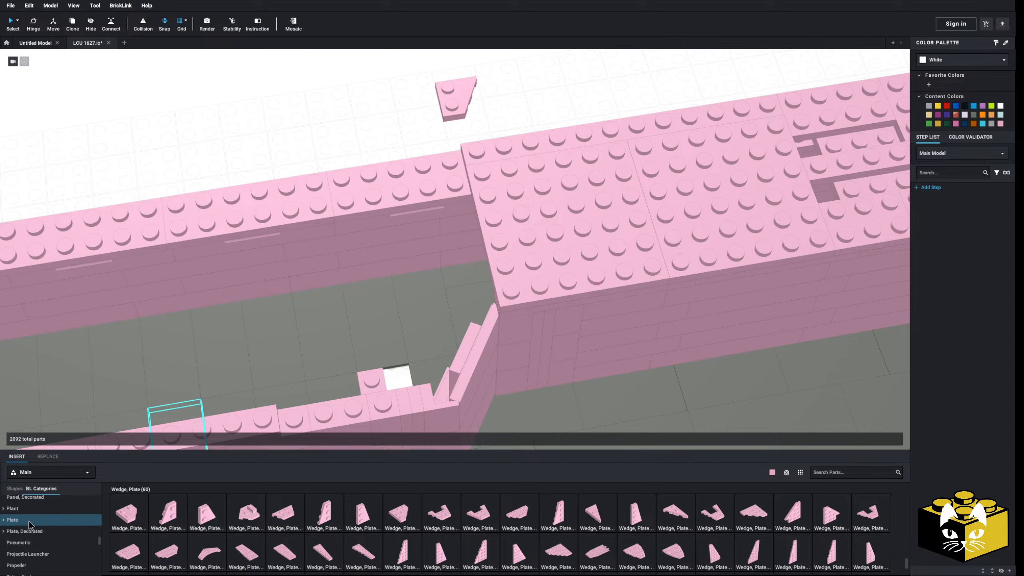
click(28, 521)
click(298, 524)
click(392, 118)
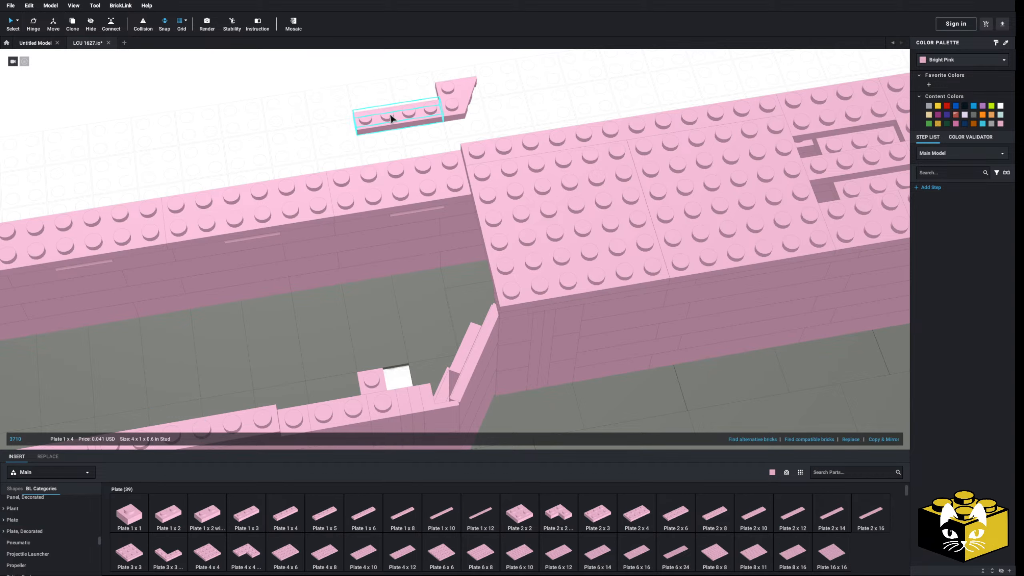
drag(436, 111, 415, 389)
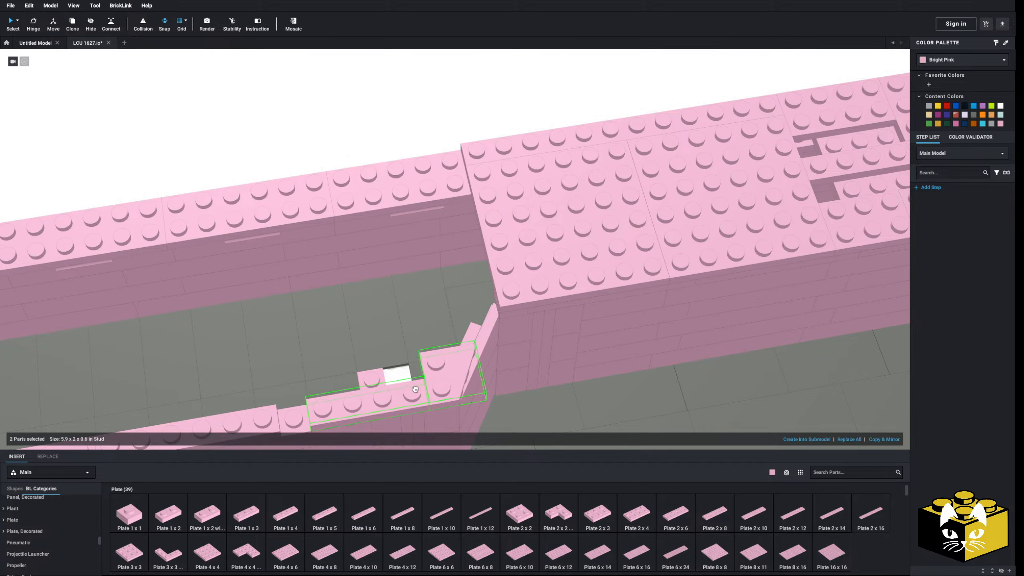
click(390, 136)
Fill the one-stud gap behind the 1 x 4 plate on the long wall with a 1 x 1 plate
middle_drag(396, 130, 418, 113)
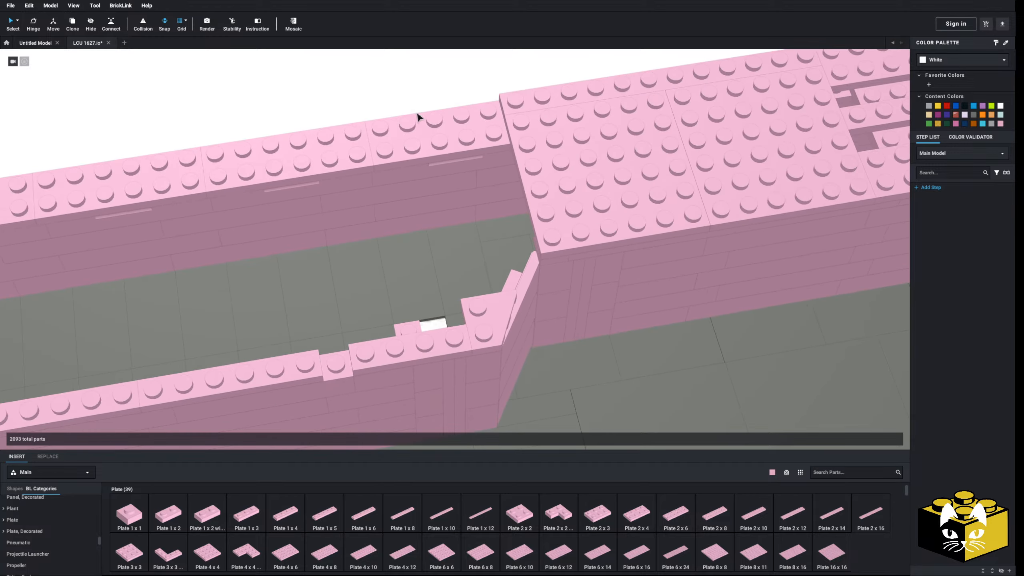
click(129, 513)
middle_drag(359, 349, 347, 378)
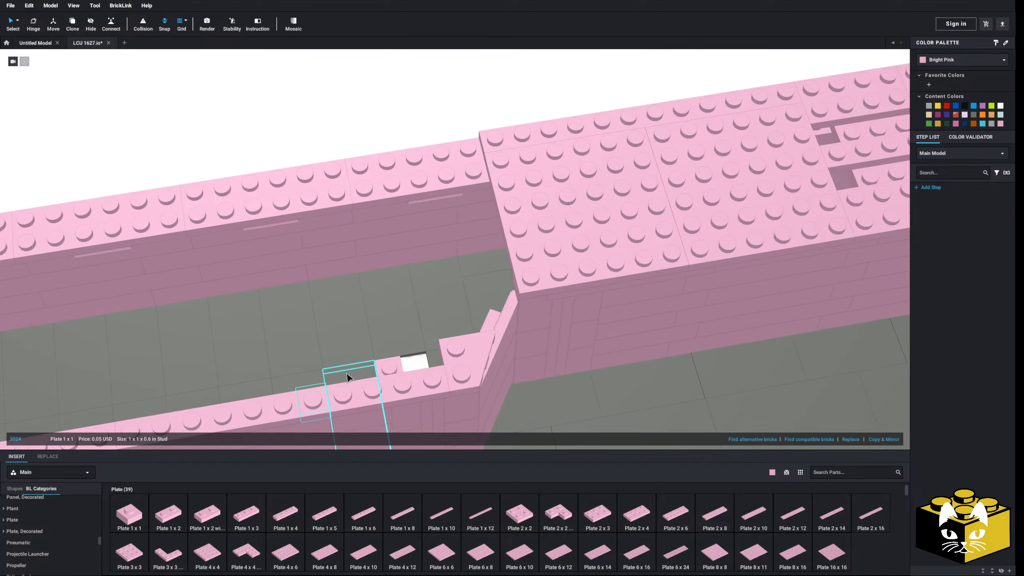
middle_drag(360, 156, 327, 166)
mouse_move(327, 166)
right_down()
mouse_move(321, 147)
mouse_move(327, 165)
right_up()
scroll(395, 369, up, 1)
middle_drag(395, 369, 386, 349)
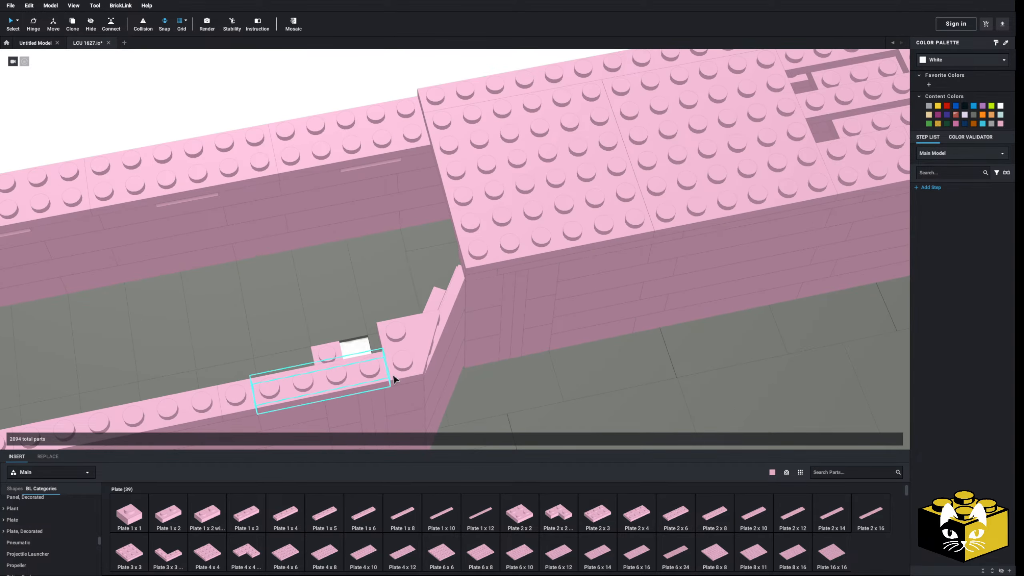
scroll(401, 358, down, 2)
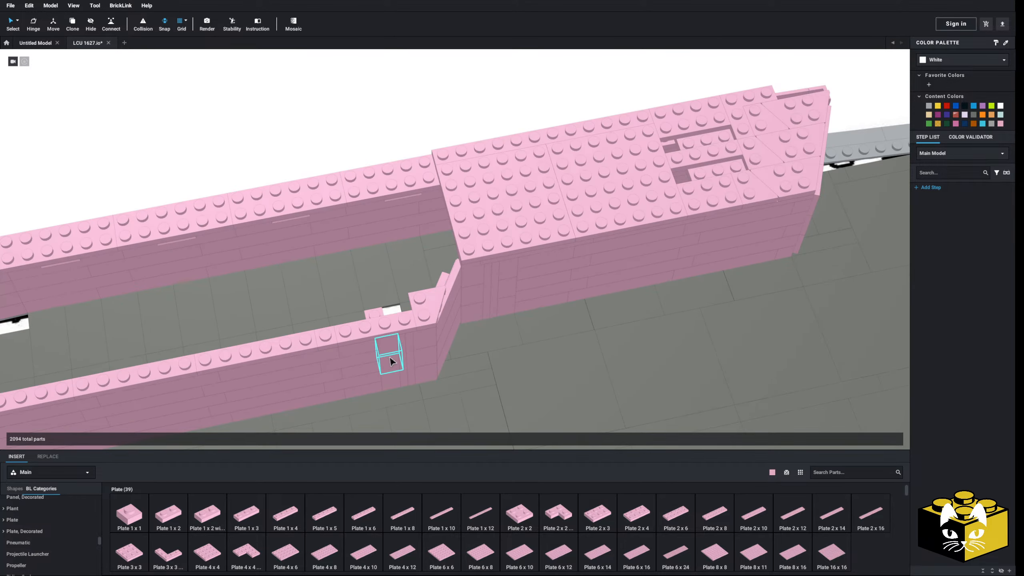
right_drag(458, 294, 476, 224)
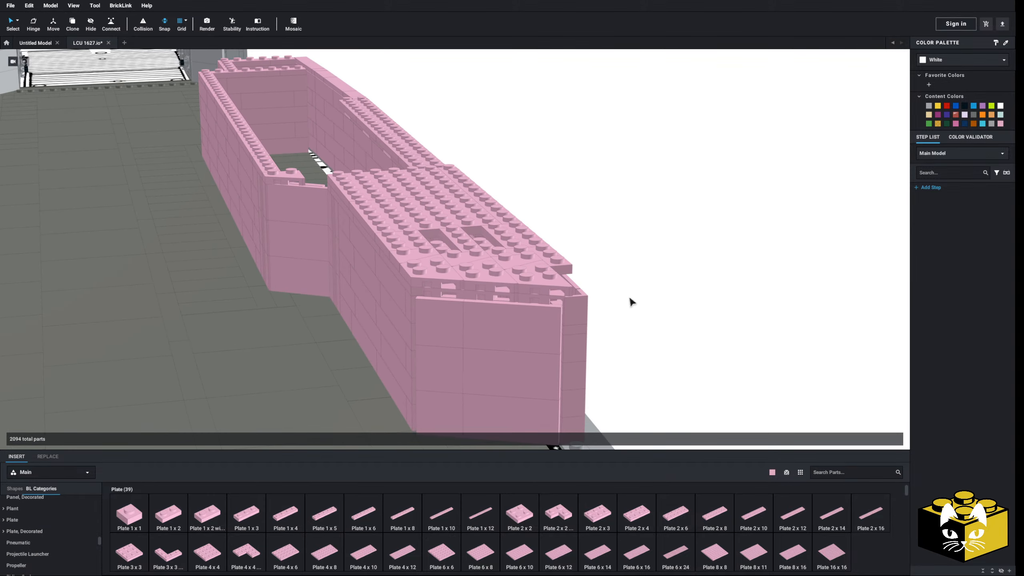
Bring the Wedge, Plate 2 x 2 Left from the long wall's end into the free area behind the deckhouse
right_drag(623, 309, 669, 330)
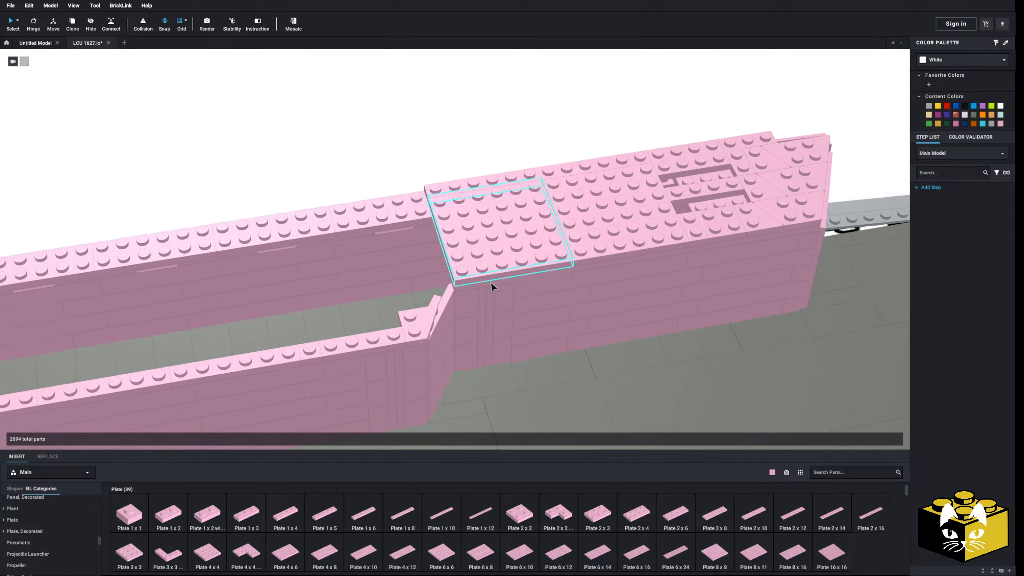
middle_drag(473, 313, 489, 275)
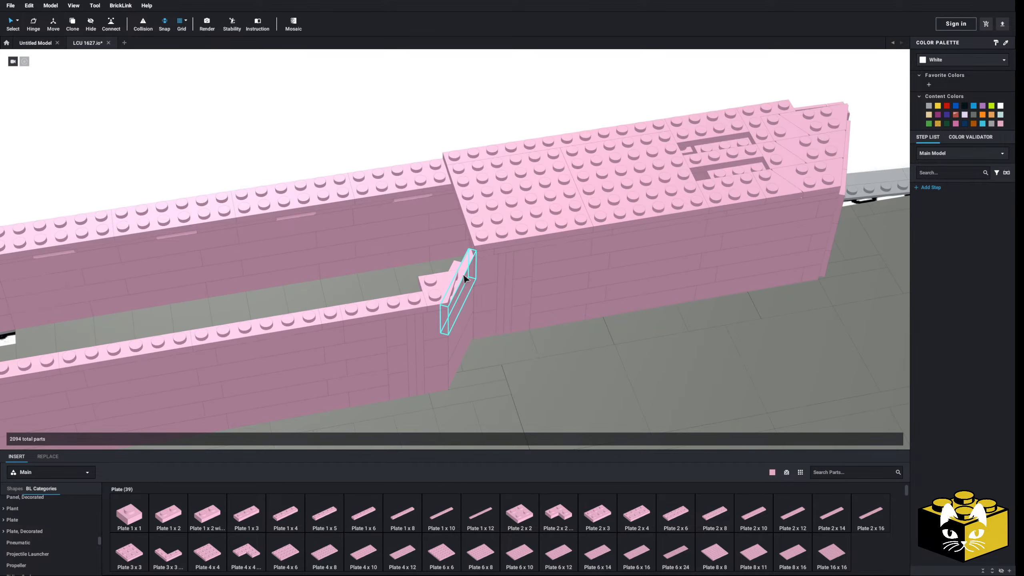
scroll(464, 279, up, 2)
middle_drag(451, 291, 452, 302)
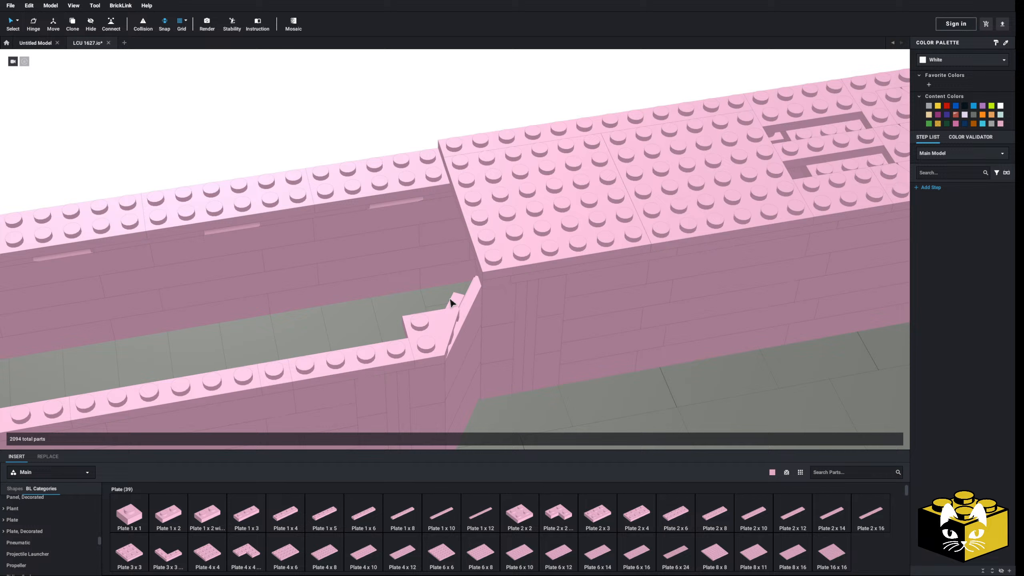
click(433, 330)
key(ctrl+c)
key(ctrl+v)
middle_drag(412, 238, 423, 325)
click(383, 233)
click(466, 245)
click(382, 238)
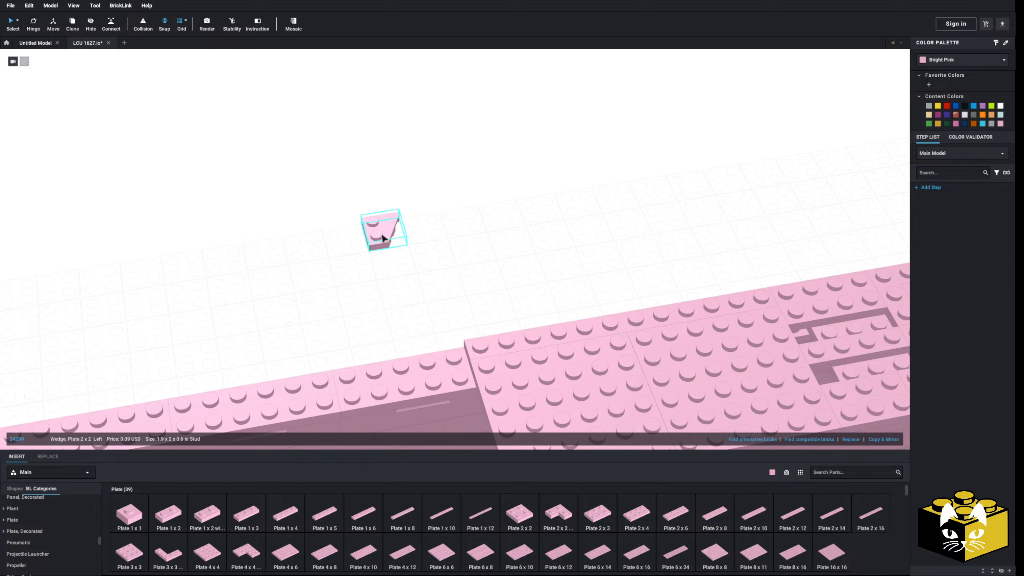
Duplicate the wedge plate and set the copy diagonally against the first one to continue its slanted edge
right_click(381, 234)
click(395, 248)
click(425, 223)
right_click(425, 222)
click(439, 244)
right_drag(443, 238, 450, 201)
middle_drag(451, 202, 458, 315)
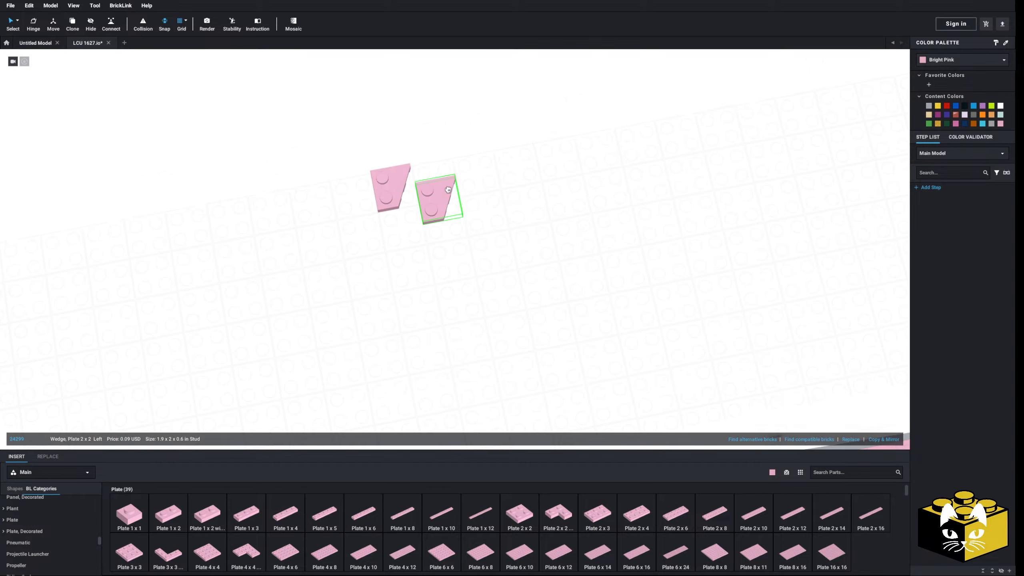
drag(448, 189, 412, 143)
Set the 1 x 4 plate against the wedge pair and move all three parts onto the long wall's end at the angled section
scroll(455, 279, down, 3)
right_drag(441, 293, 456, 228)
middle_drag(428, 373, 452, 244)
middle_drag(431, 199, 423, 396)
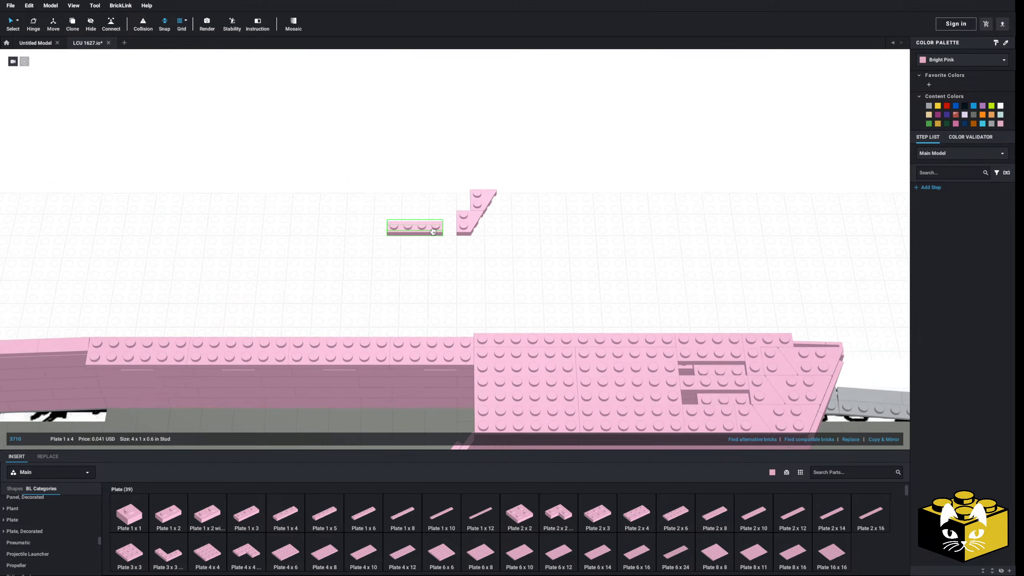
drag(525, 149, 373, 230)
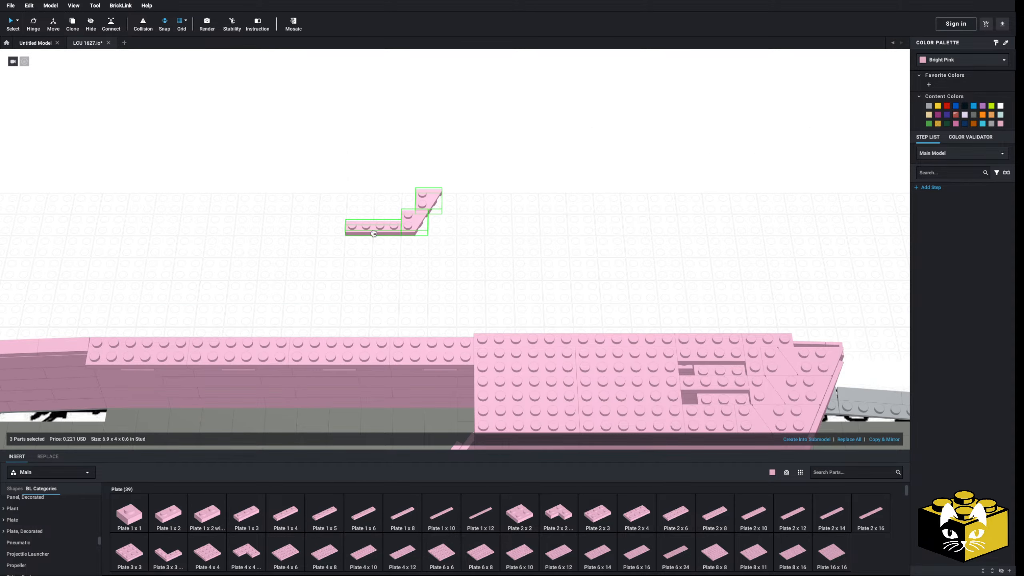
middle_drag(390, 405, 405, 222)
drag(379, 101, 396, 279)
click(470, 123)
right_drag(471, 122, 432, 134)
scroll(447, 130, up, 5)
scroll(435, 130, down, 3)
scroll(485, 232, up, 5)
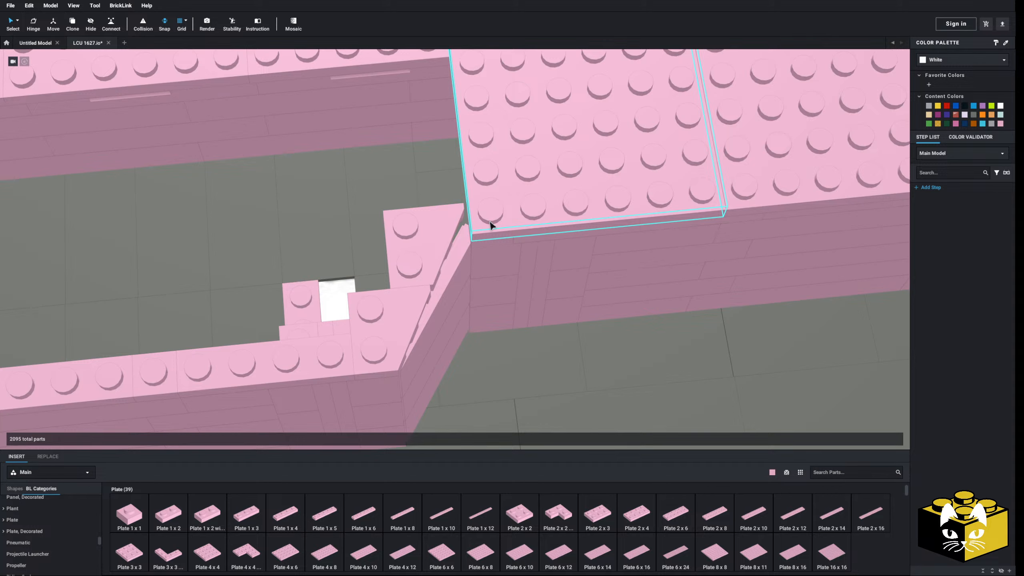
Copy the four wedge plates forming the slanted corner at the far end of the deckhouse roof
scroll(482, 223, down, 10)
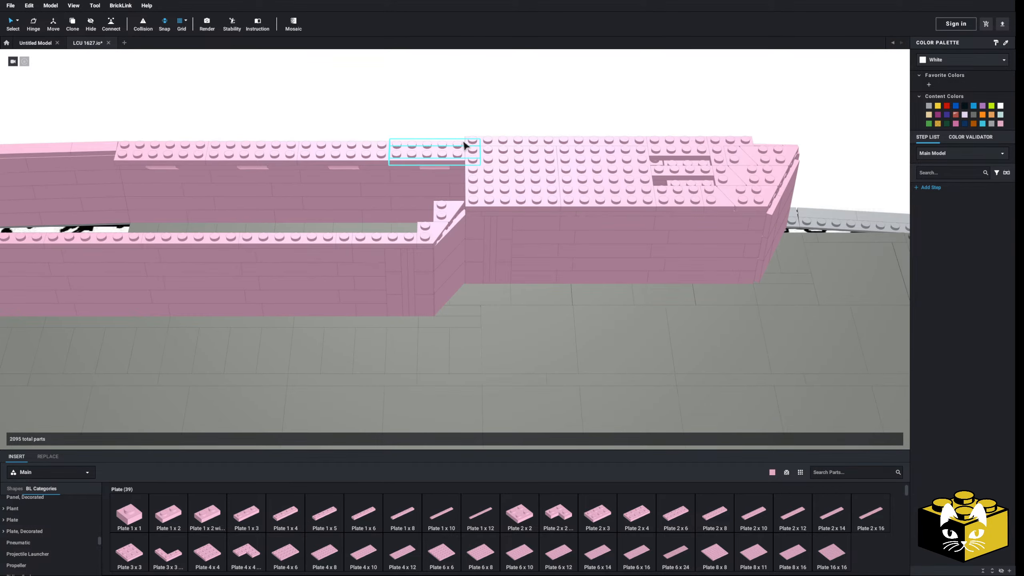
mouse_move(404, 232)
middle_down()
mouse_move(603, 256)
mouse_move(476, 260)
mouse_move(388, 243)
middle_up()
scroll(388, 244, up, 5)
right_drag(386, 242, 337, 185)
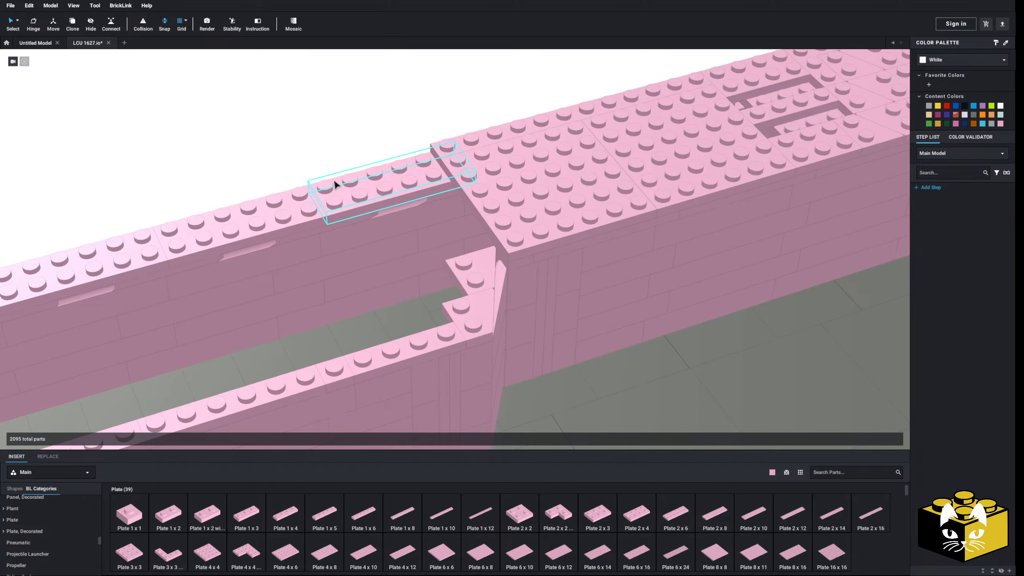
scroll(421, 181, down, 3)
right_drag(404, 178, 448, 184)
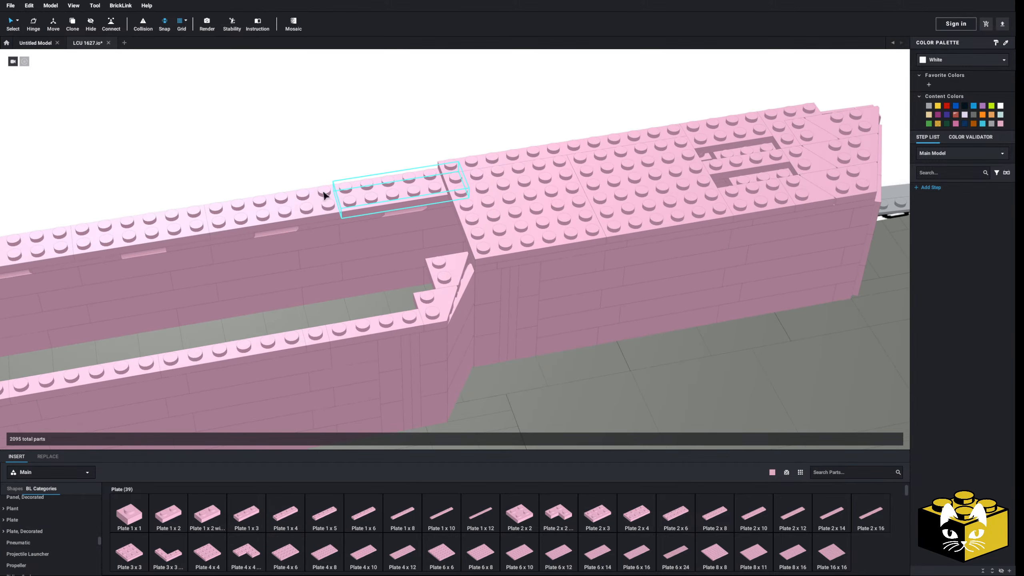
middle_drag(454, 185, 299, 199)
ctrl+click(656, 176)
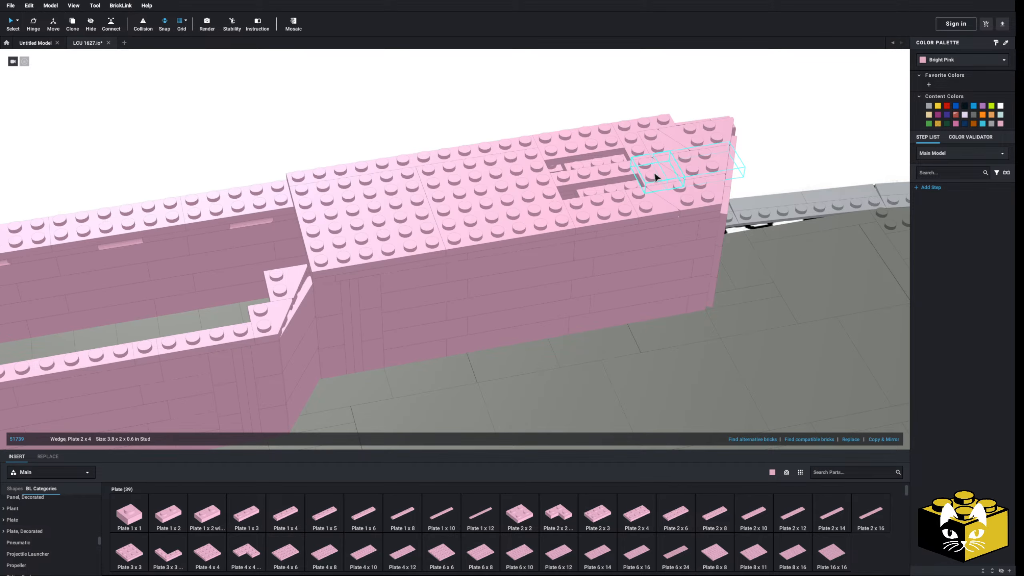
ctrl+click(668, 195)
right_click(668, 194)
click(679, 198)
click(316, 102)
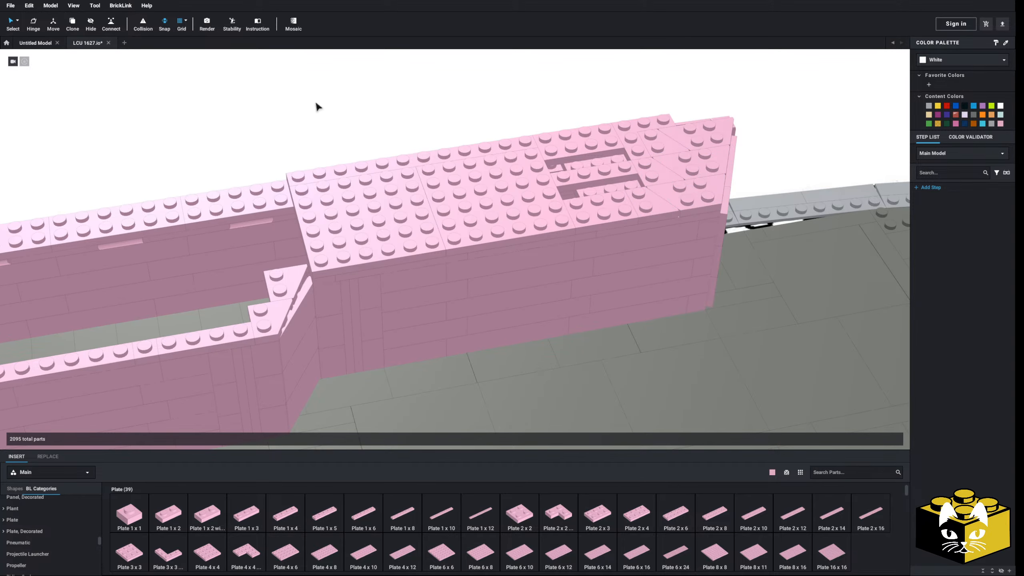
Paste the copied wedge plates on top of the angled section, beside the deckhouse roof's edge
right_click(329, 120)
click(351, 141)
middle_drag(351, 141, 412, 100)
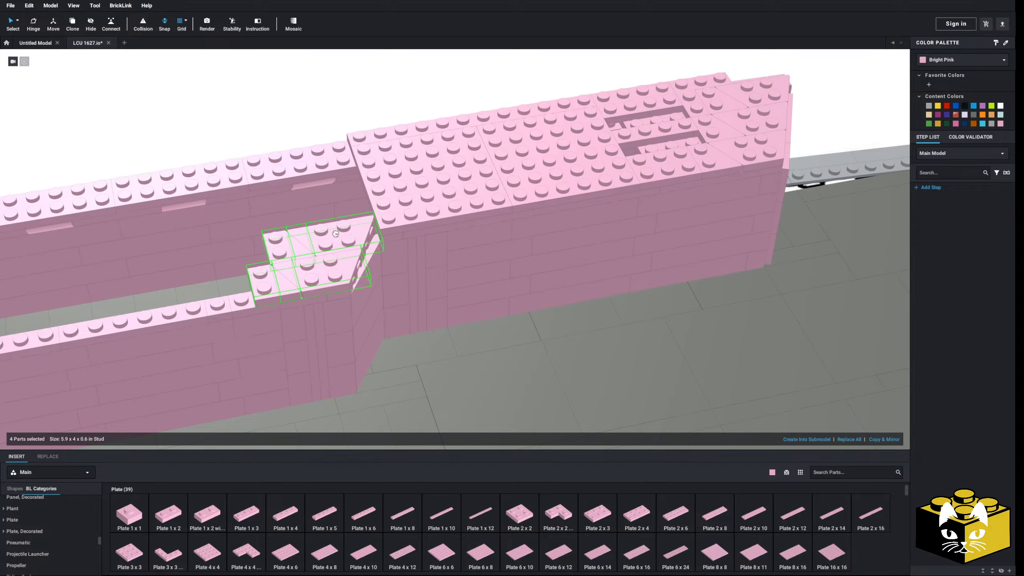
click(334, 232)
click(269, 123)
mouse_move(268, 122)
right_down()
mouse_move(299, 117)
mouse_move(228, 140)
right_up()
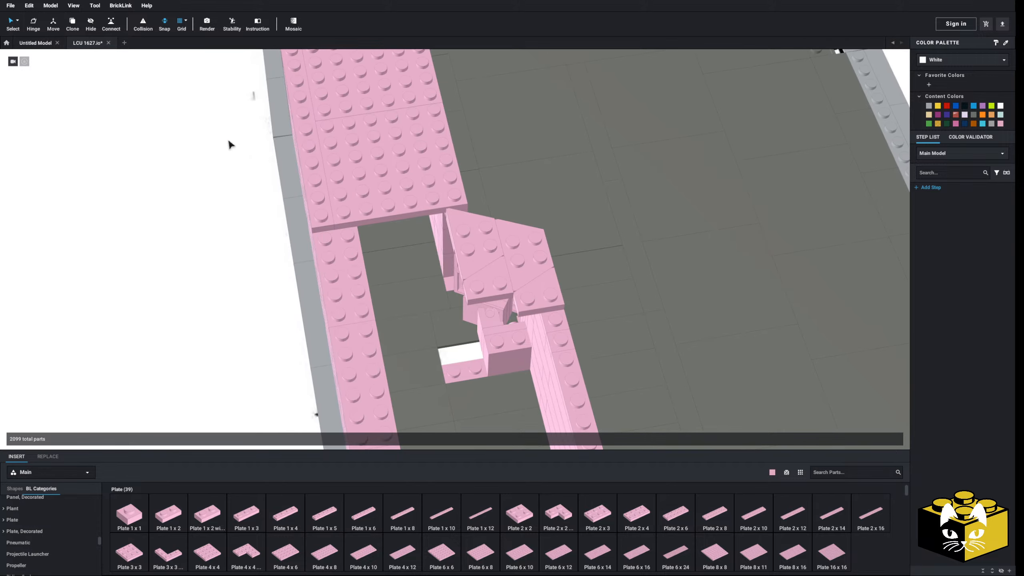
Copy a Plate 6 x 6 from the deckhouse roof and place it next to the roof, against the wedge plates over the angled section
right_click(375, 175)
click(381, 187)
right_click(199, 215)
click(213, 241)
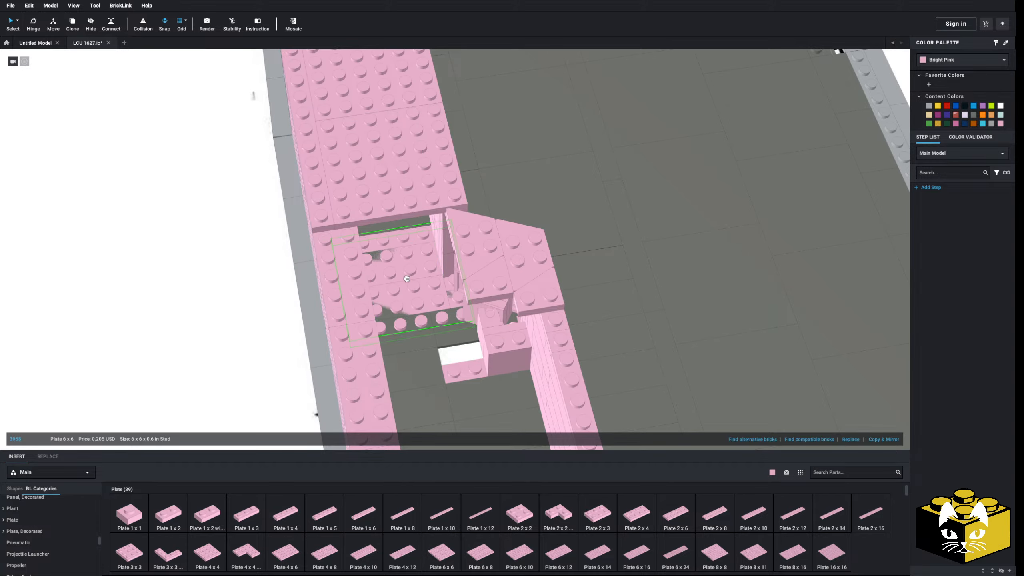
right_drag(390, 275, 422, 284)
right_drag(439, 347, 556, 337)
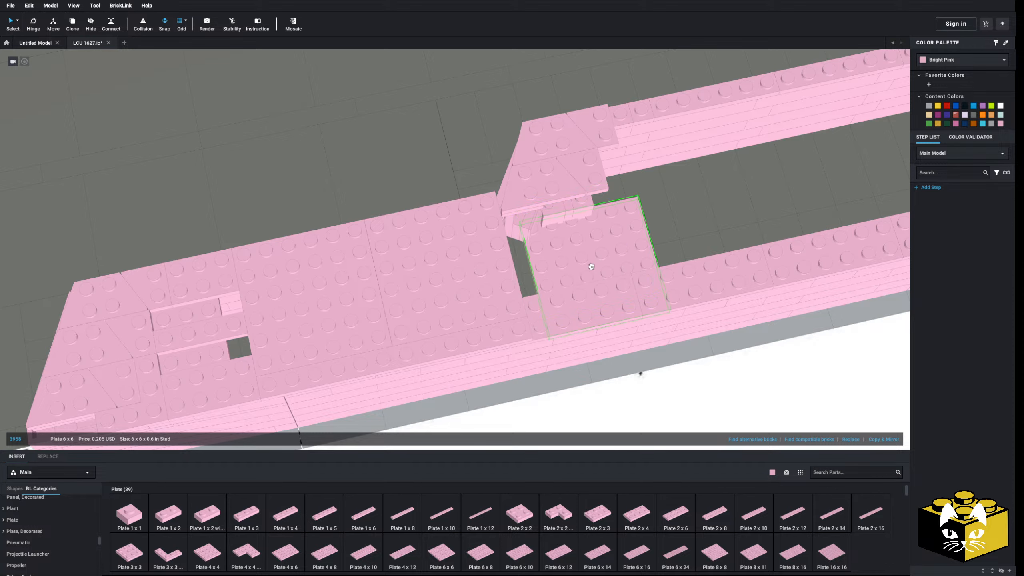
right_drag(576, 272, 589, 238)
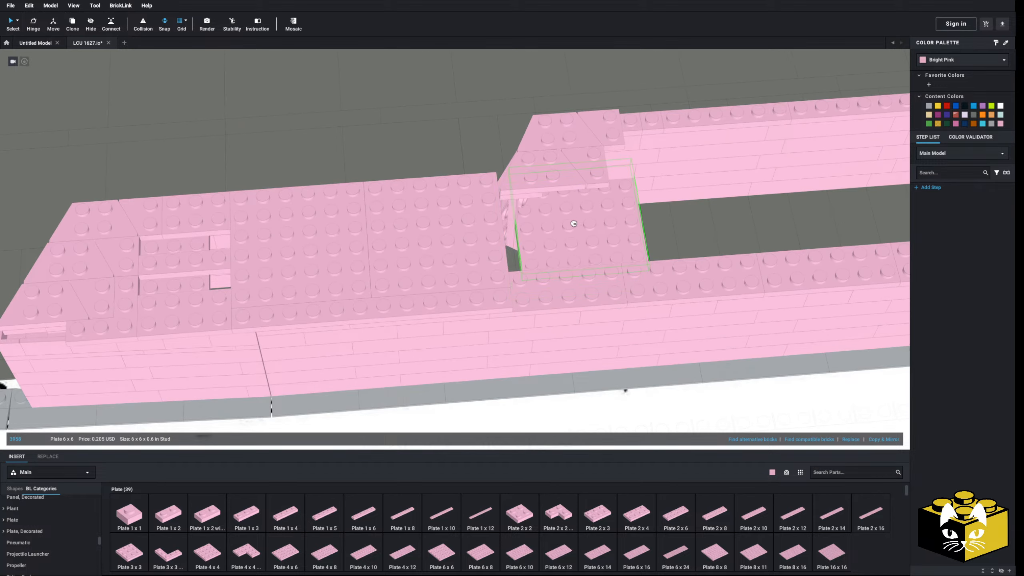
click(576, 233)
drag(535, 284, 542, 301)
right_drag(543, 302, 158, 242)
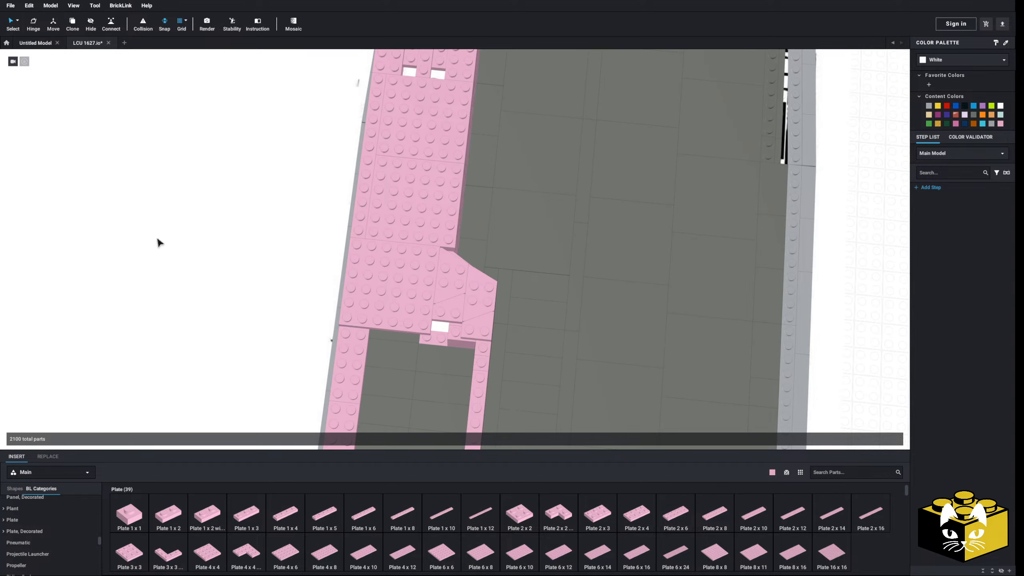
Delete the plate beneath the new wedge plates on top of the long wall's end
right_click(177, 222)
right_drag(183, 203, 224, 132)
scroll(419, 251, up, 5)
middle_drag(415, 253, 279, 305)
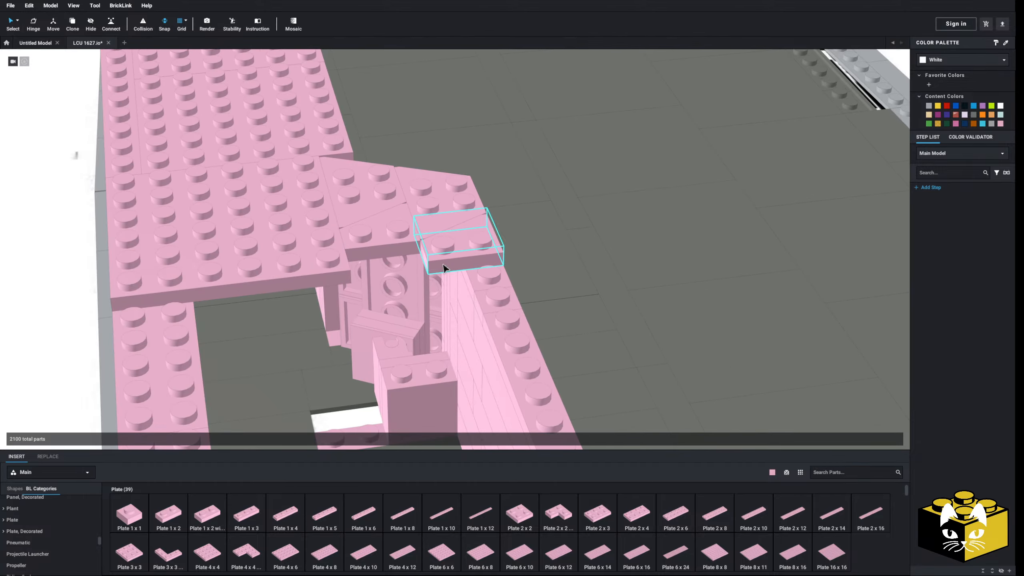
right_drag(467, 277, 340, 278)
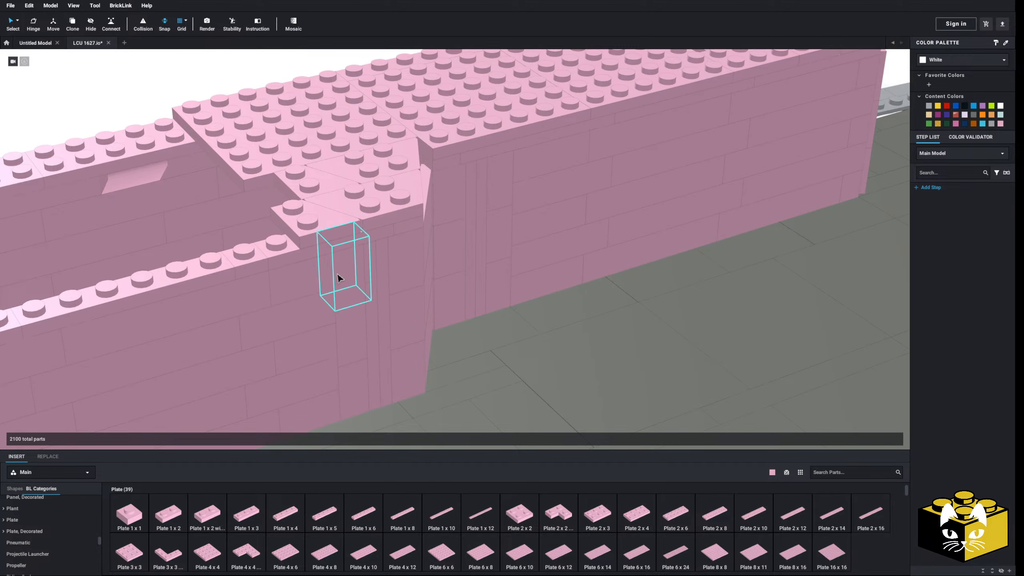
click(295, 257)
middle_drag(295, 258, 339, 273)
right_drag(340, 273, 337, 279)
key(Delete)
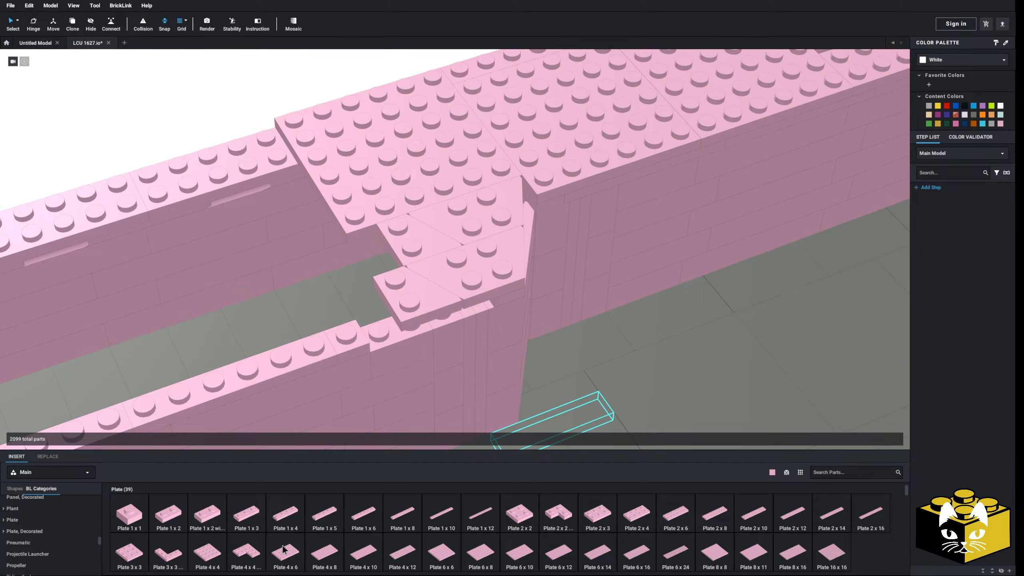
Add a Plate 4 x 6 under the roof extension, resting on the long wall's end and reaching into the gap
click(284, 549)
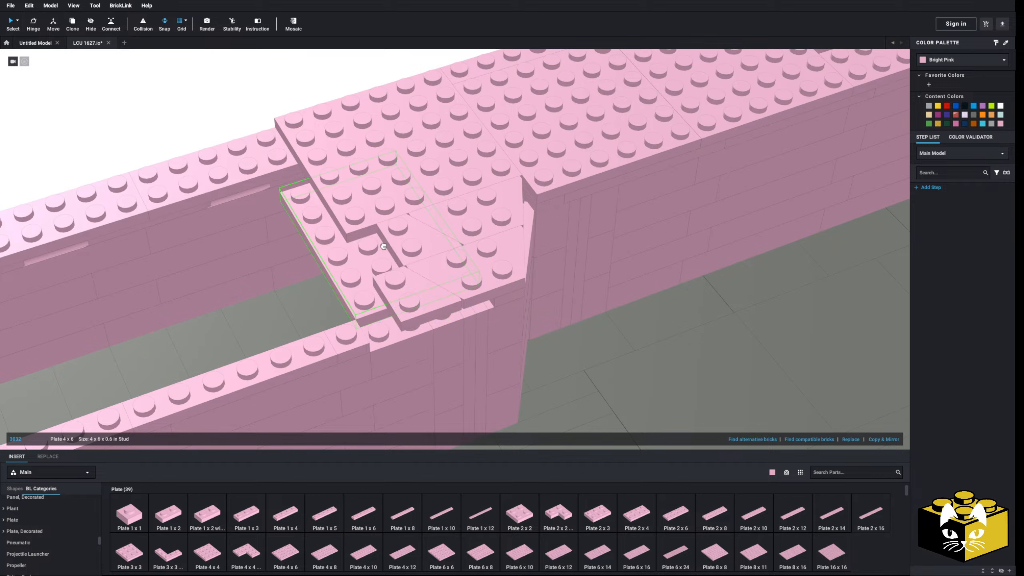
click(383, 246)
right_drag(374, 250, 233, 142)
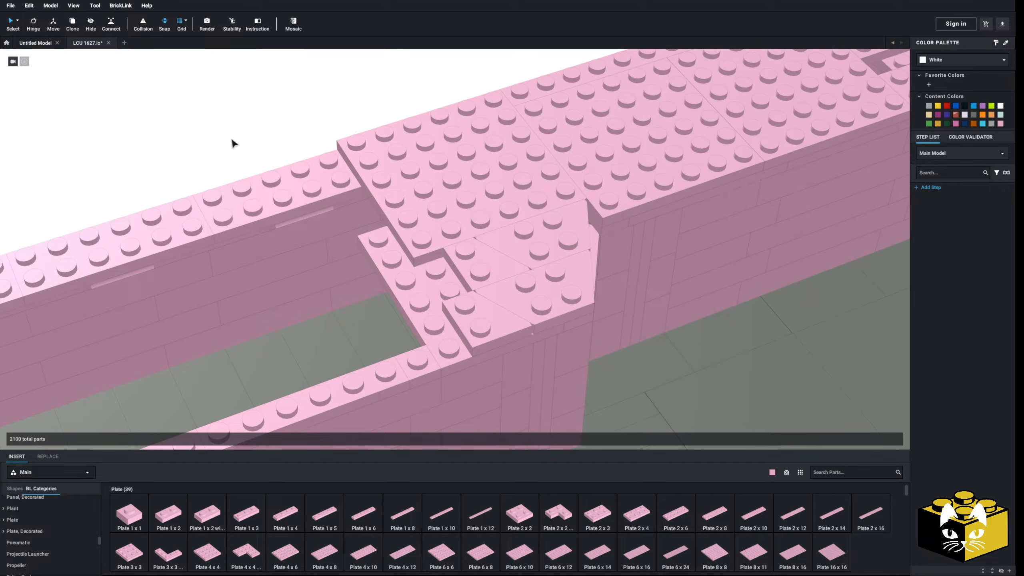
right_click(541, 241)
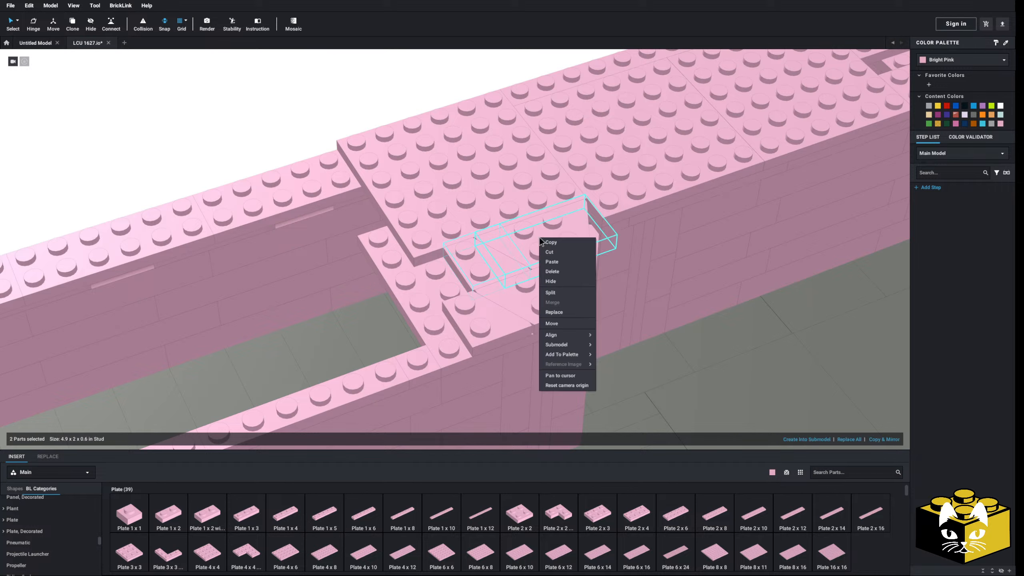
click(557, 275)
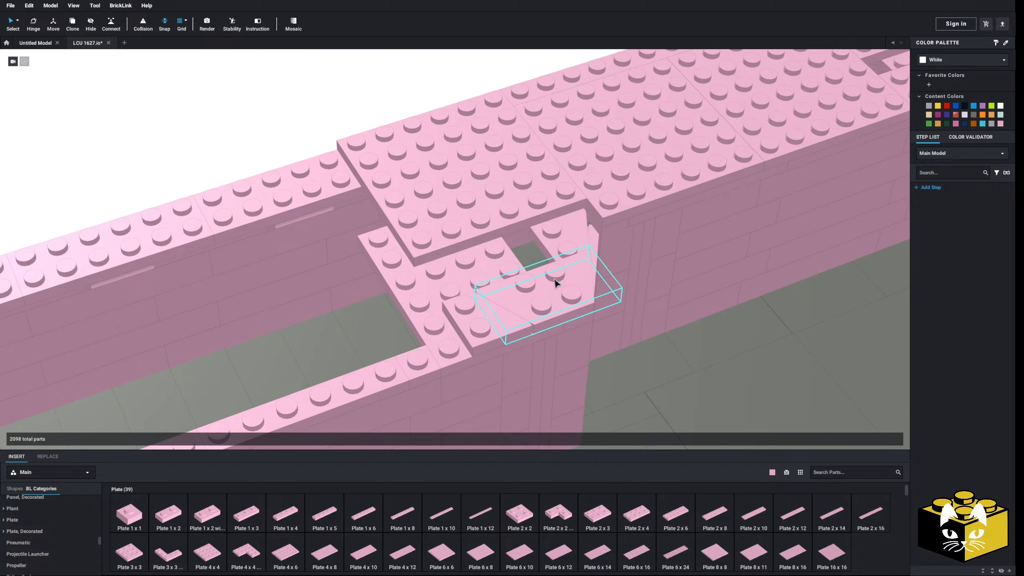
key(ctrl+z)
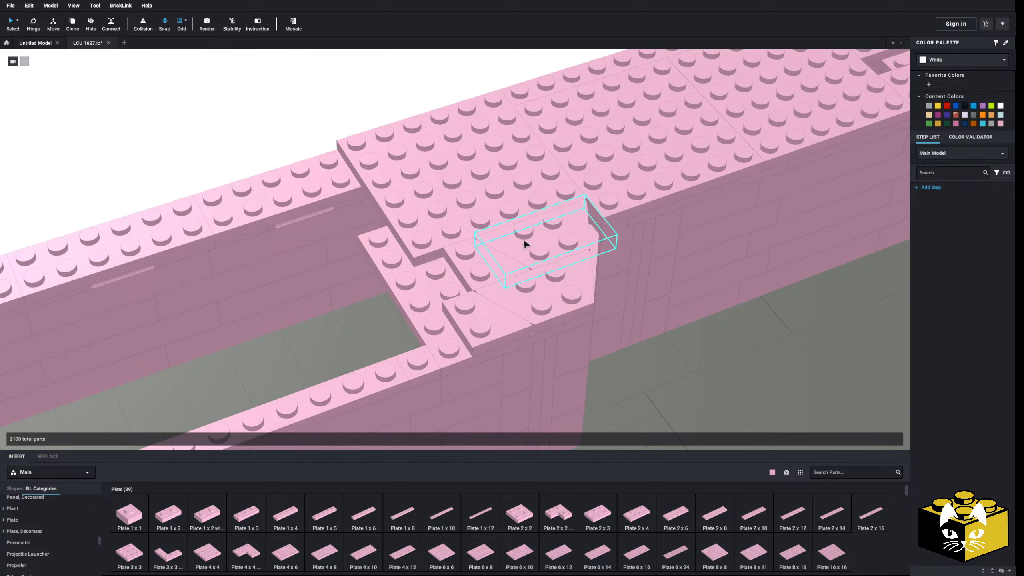
Fill the gap beneath the inner pair of wedge plates with a 1 x 4 plate, hiding the pair only during placement
right_click(524, 244)
click(541, 284)
click(286, 515)
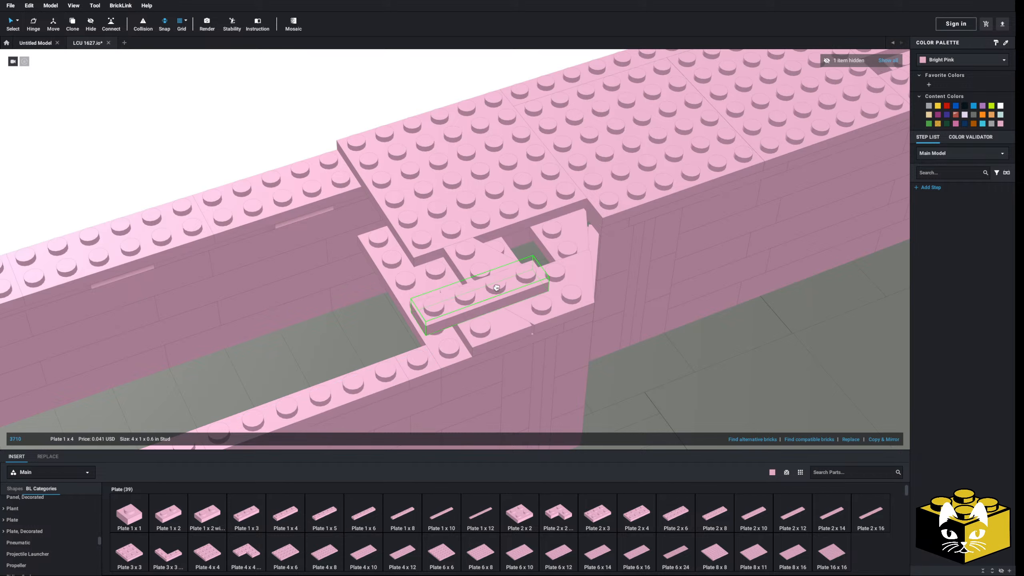
click(510, 227)
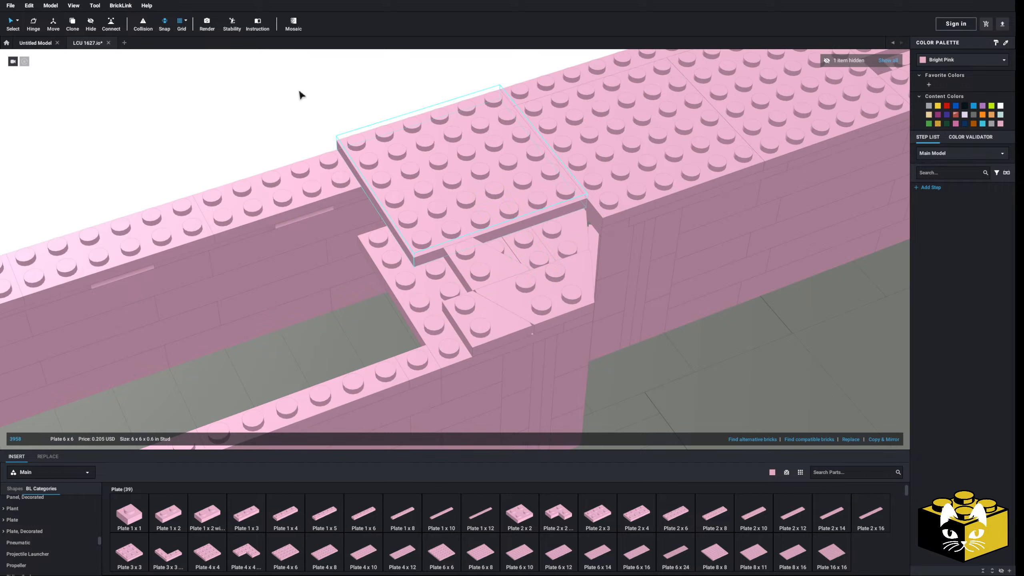
click(891, 60)
Fill the notch between the Plate 6 x 6 and the wedge plates in the roof extension with a small plate
scroll(303, 103, down, 5)
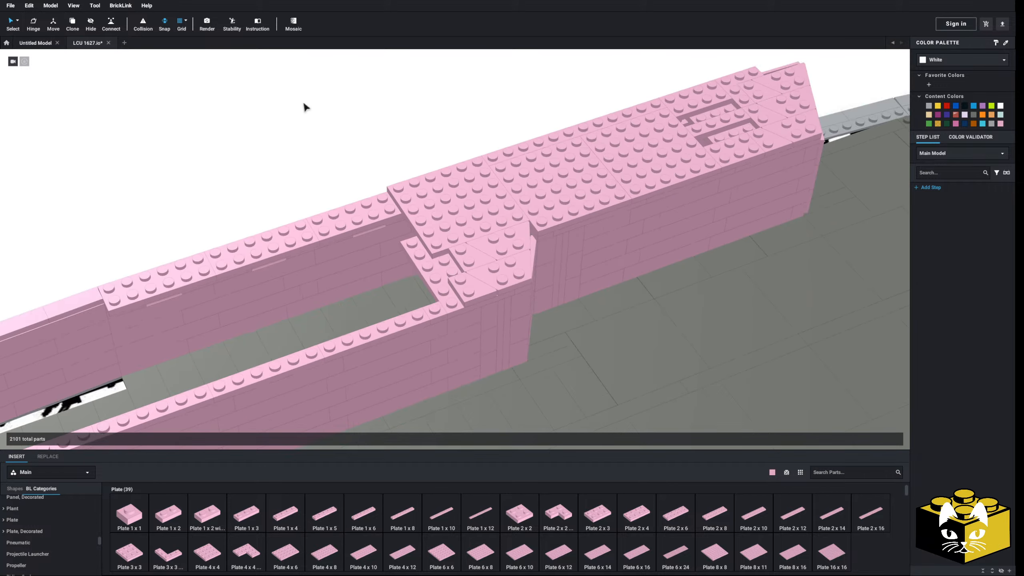
mouse_move(303, 103)
right_down()
mouse_move(285, 106)
mouse_move(297, 98)
right_up()
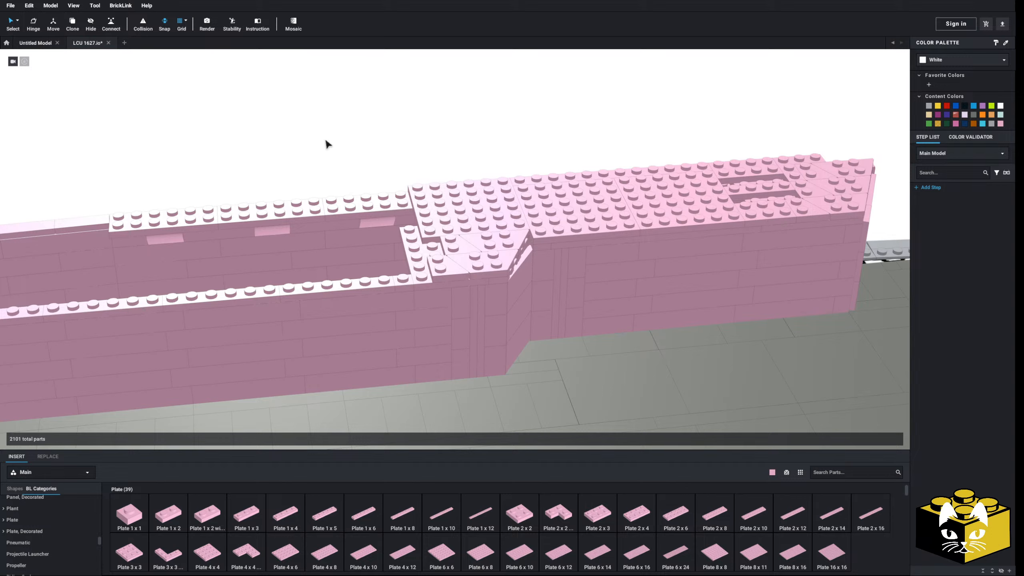
right_drag(375, 167, 382, 162)
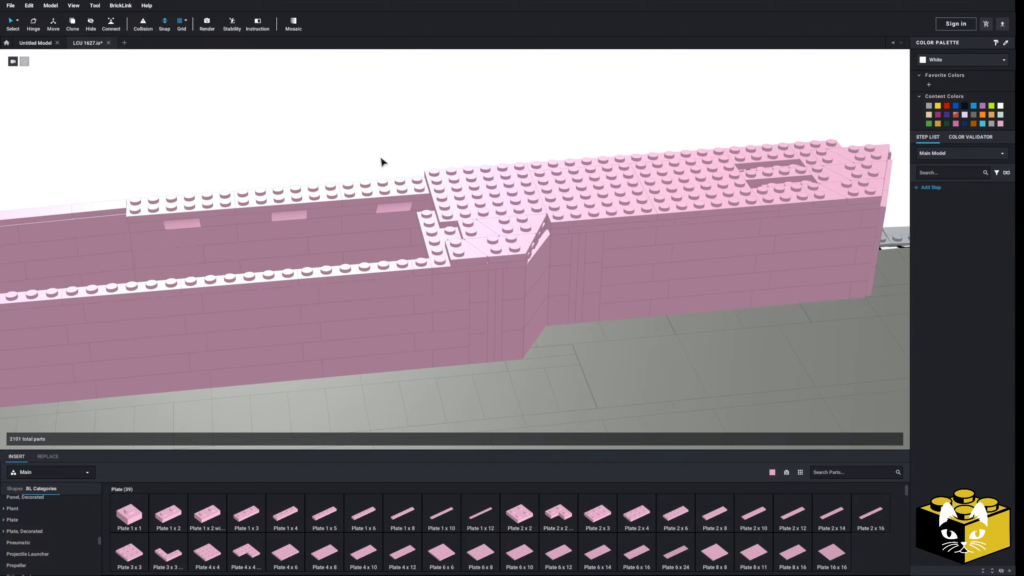
click(468, 249)
right_drag(468, 249, 477, 253)
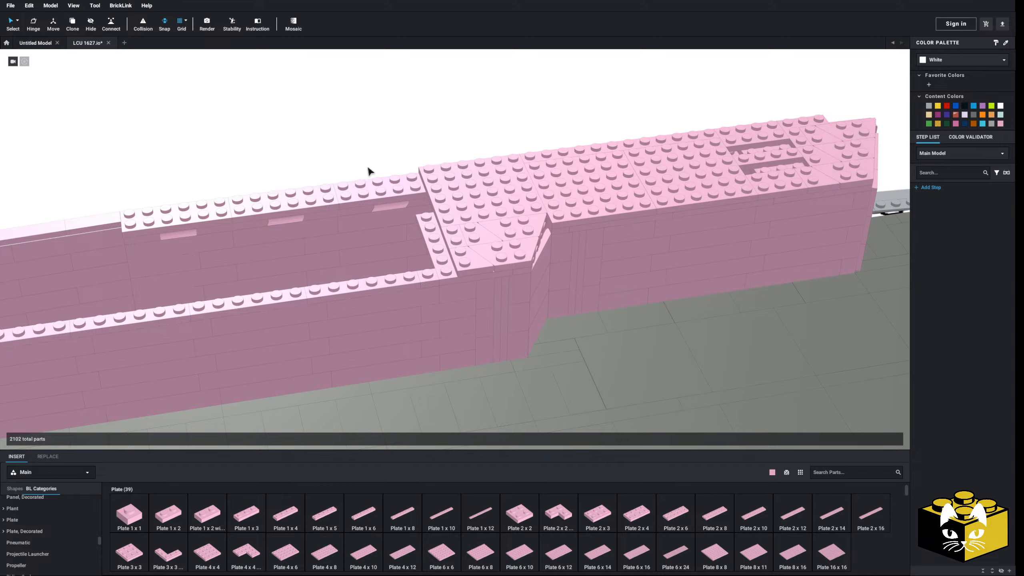
Add a Plate 4 x 10 crosswise over the two long walls, directly against the edge of the roof extension
right_drag(292, 171, 268, 183)
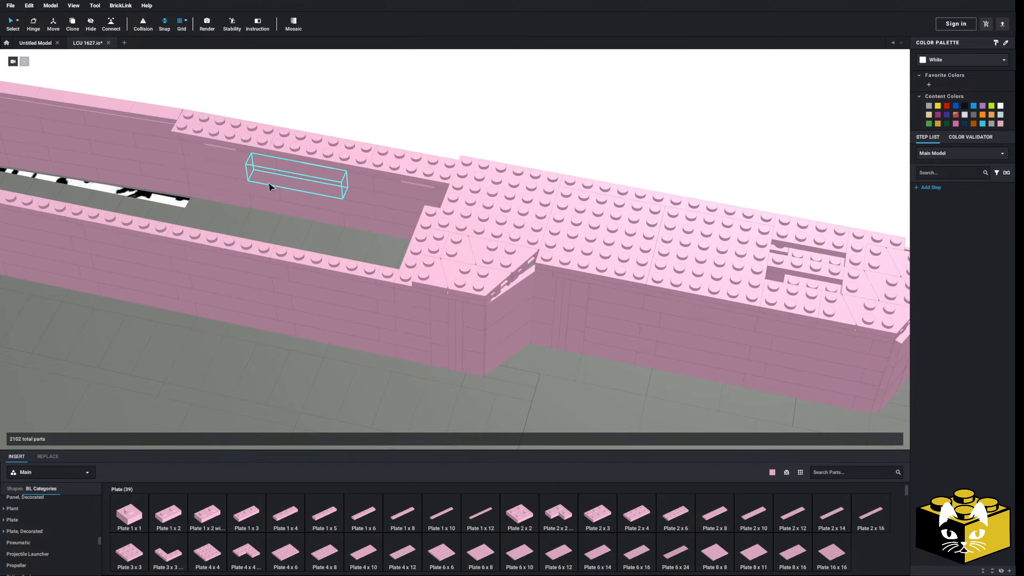
middle_drag(270, 184, 301, 221)
right_drag(302, 220, 326, 204)
scroll(318, 201, up, 2)
right_drag(425, 191, 448, 191)
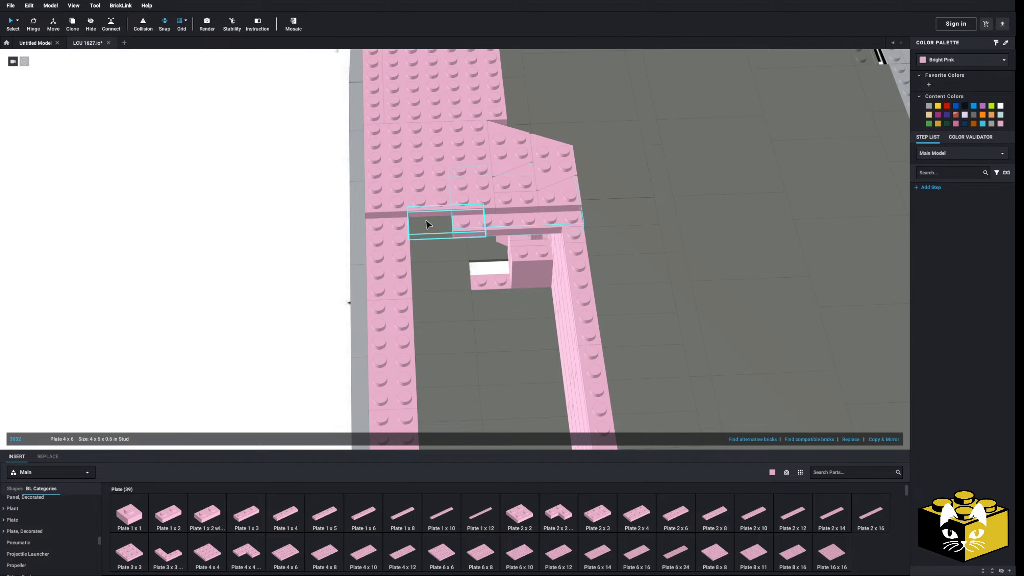
right_drag(260, 242, 244, 238)
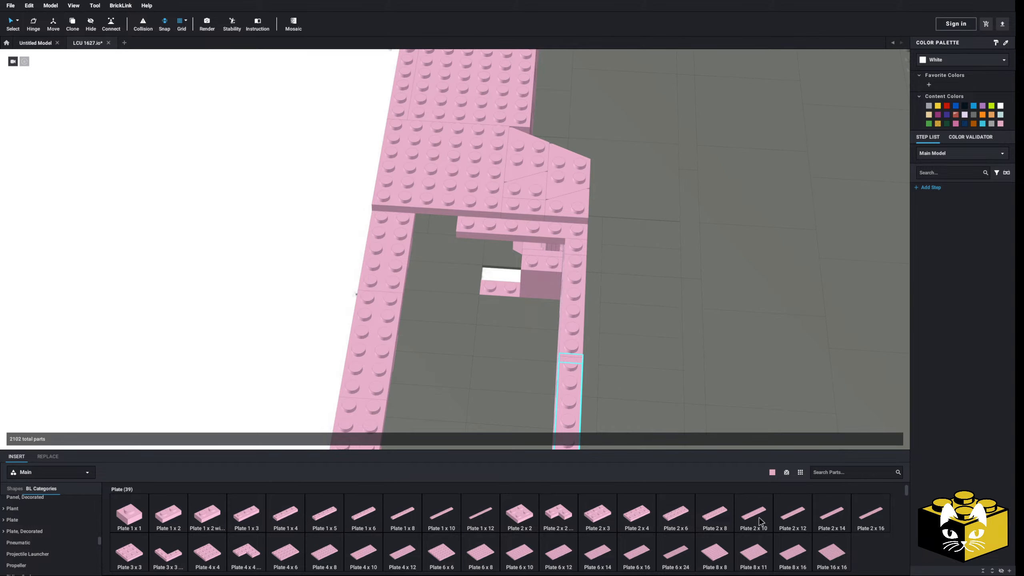
click(365, 558)
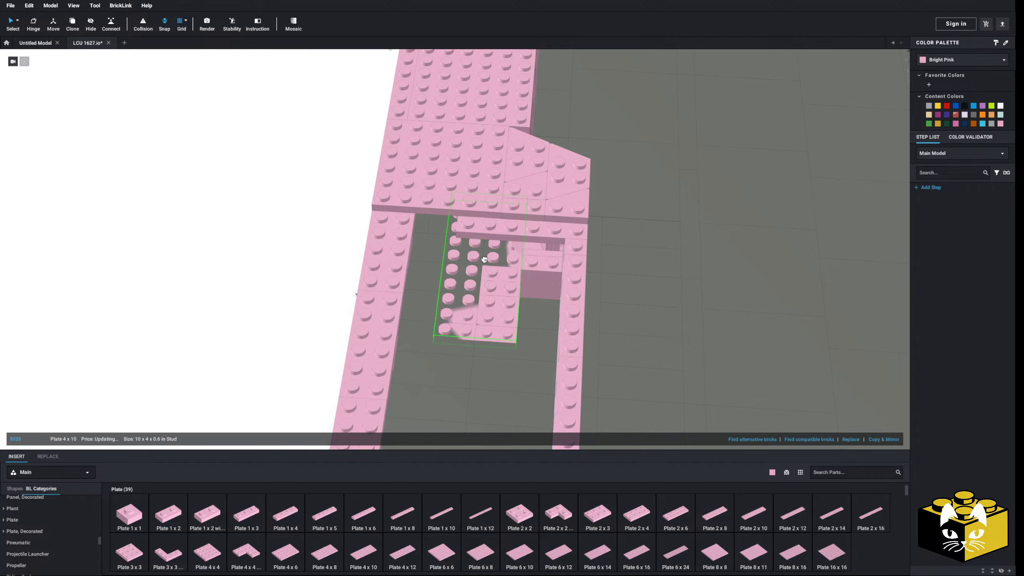
key(Right)
right_drag(481, 245, 488, 278)
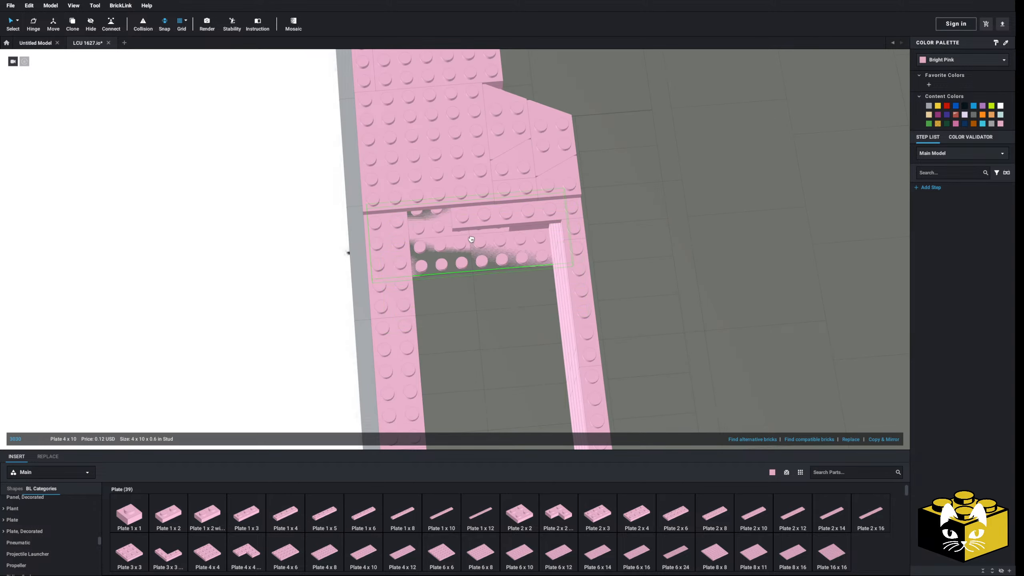
right_drag(473, 241, 819, 418)
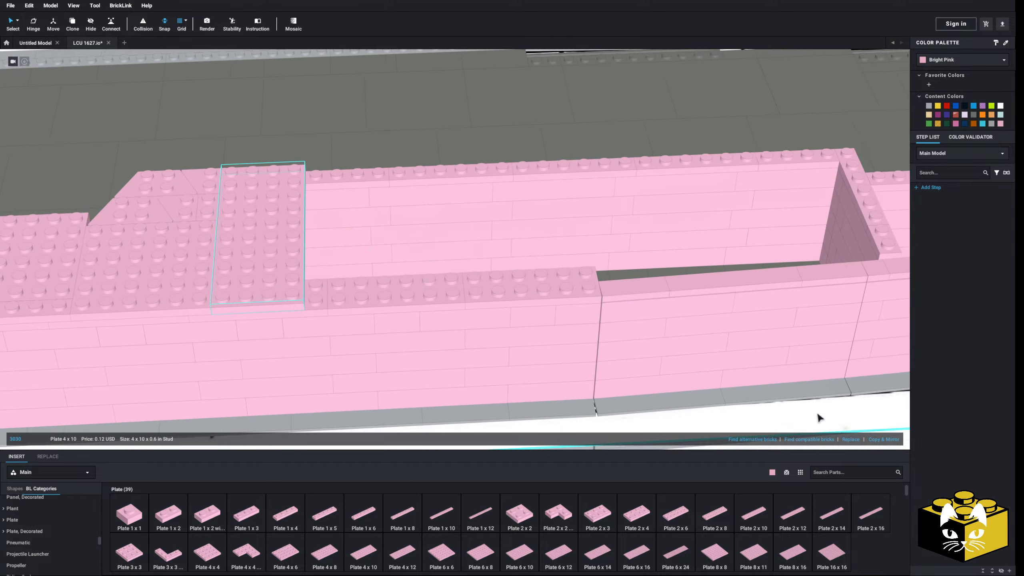
Copy and mirror the Plate 4 x 10 five times in a row to continue the roof along the walls
click(881, 440)
click(881, 440)
click(881, 440)
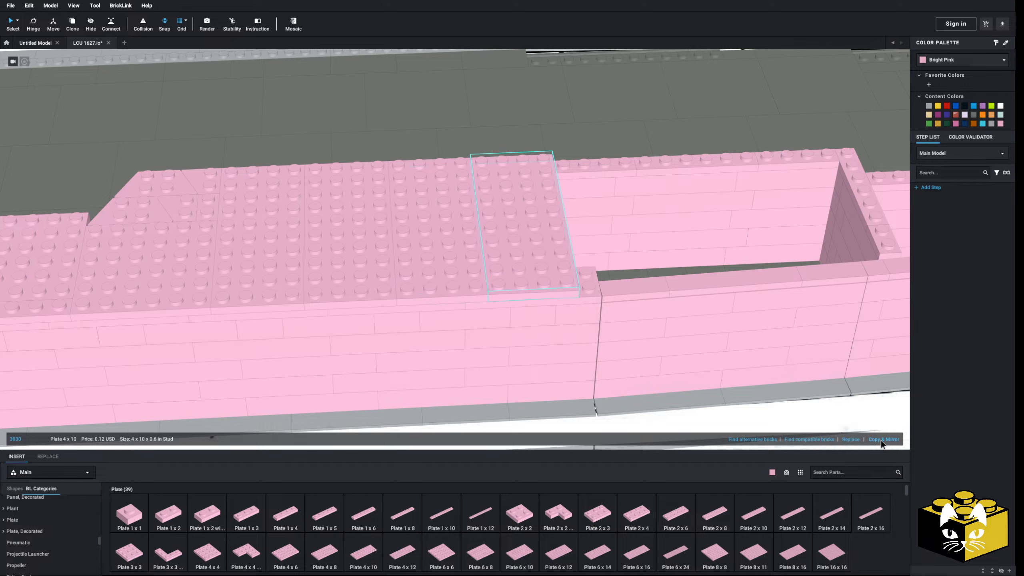
right_drag(752, 415, 610, 419)
scroll(609, 417, up, 3)
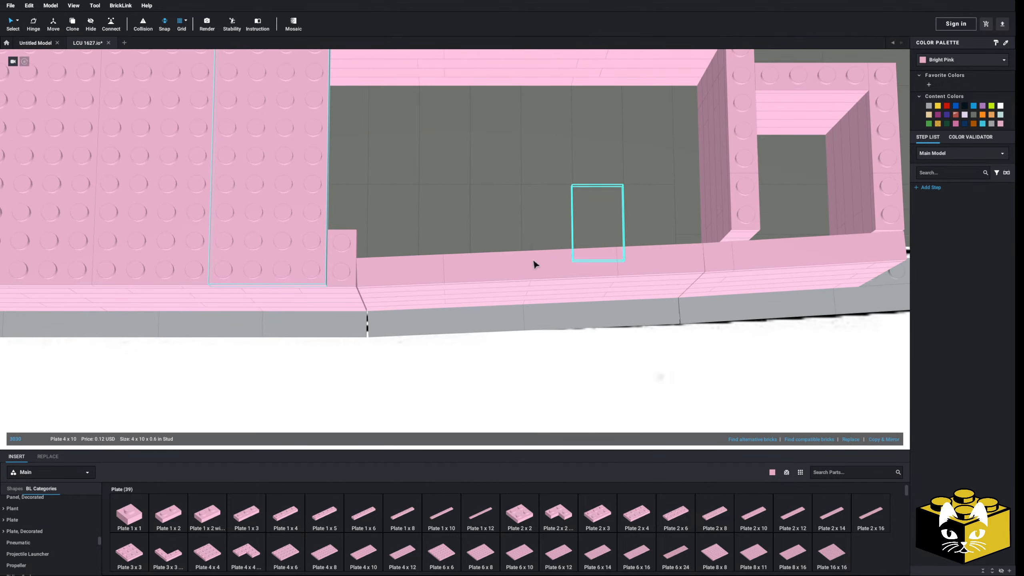
click(892, 443)
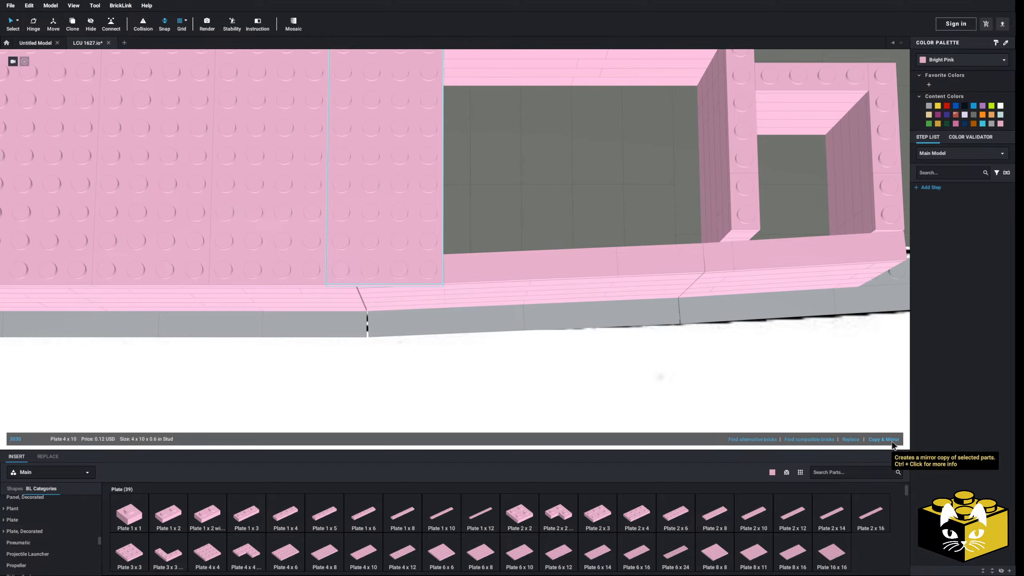
click(892, 443)
click(628, 417)
Delete the small plates on top of the two cross walls where they meet the angled outer wall
scroll(617, 414, down, 3)
right_drag(612, 414, 553, 386)
scroll(553, 386, up, 3)
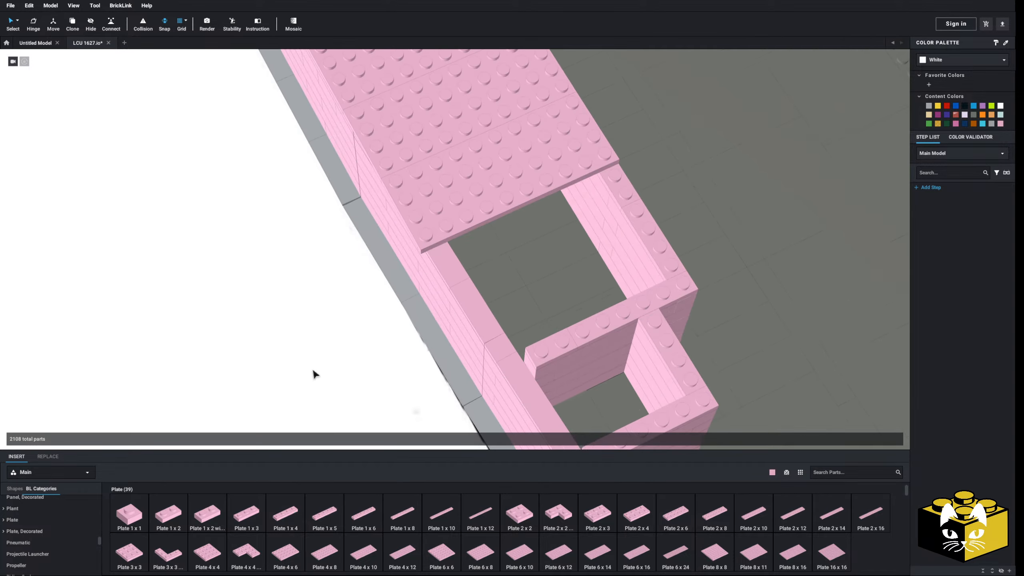
middle_drag(313, 371, 331, 383)
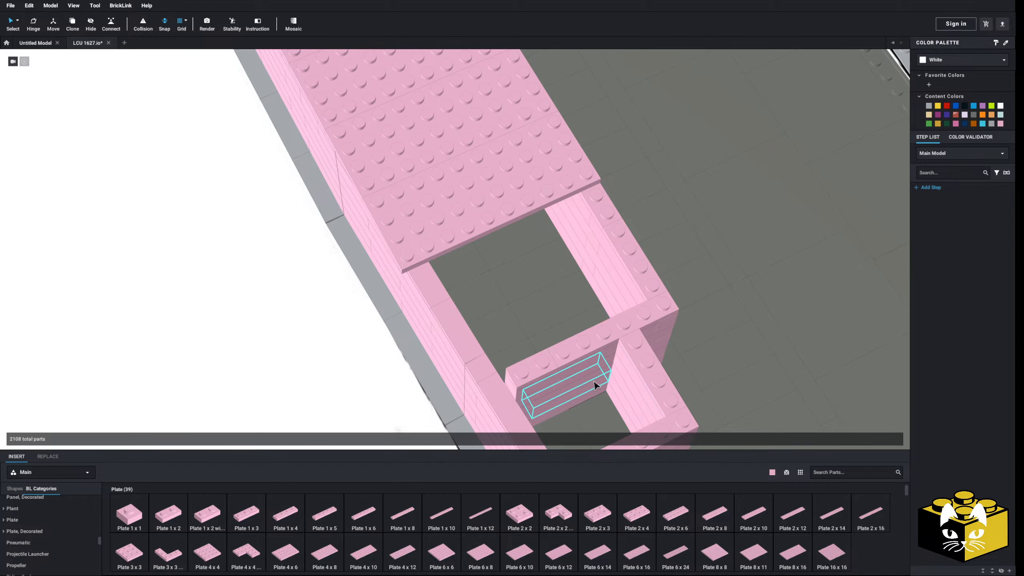
middle_drag(596, 391, 568, 407)
right_drag(567, 408, 549, 389)
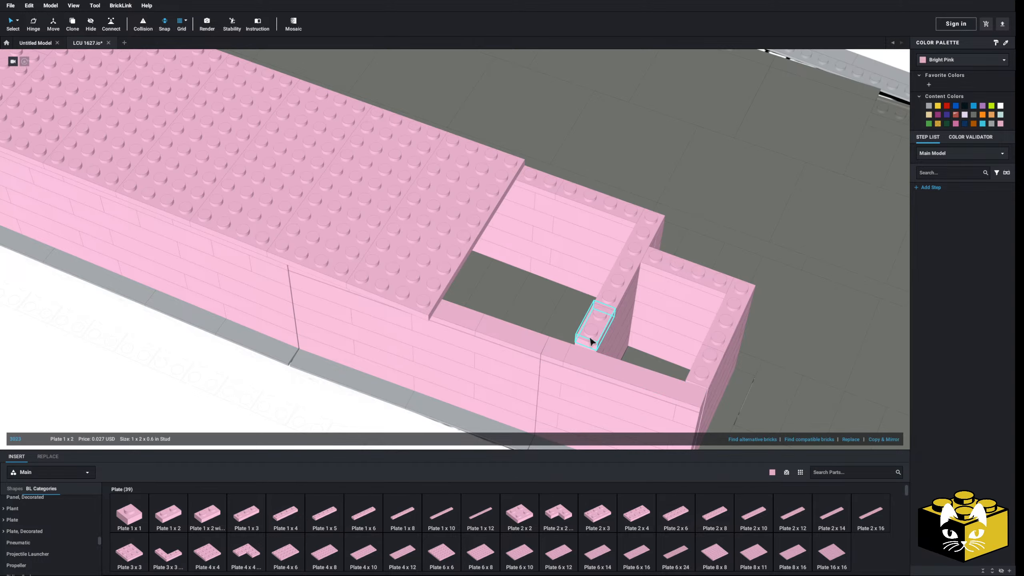
click(699, 377)
key(Delete)
Add a Plate 2 x 12 alongside the angled outer wall, spanning both cross walls and the two open compartments
middle_drag(652, 418, 646, 414)
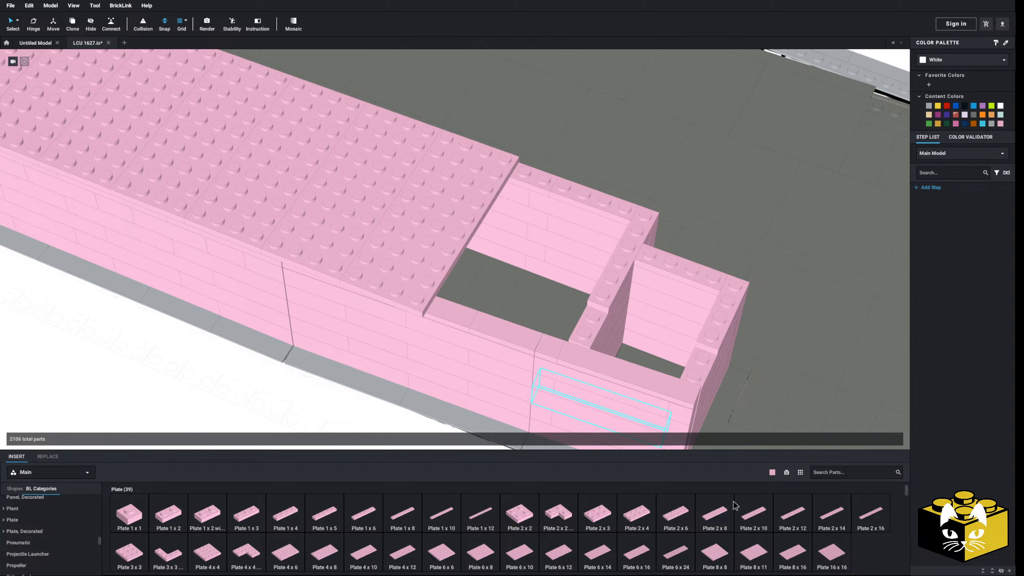
click(793, 519)
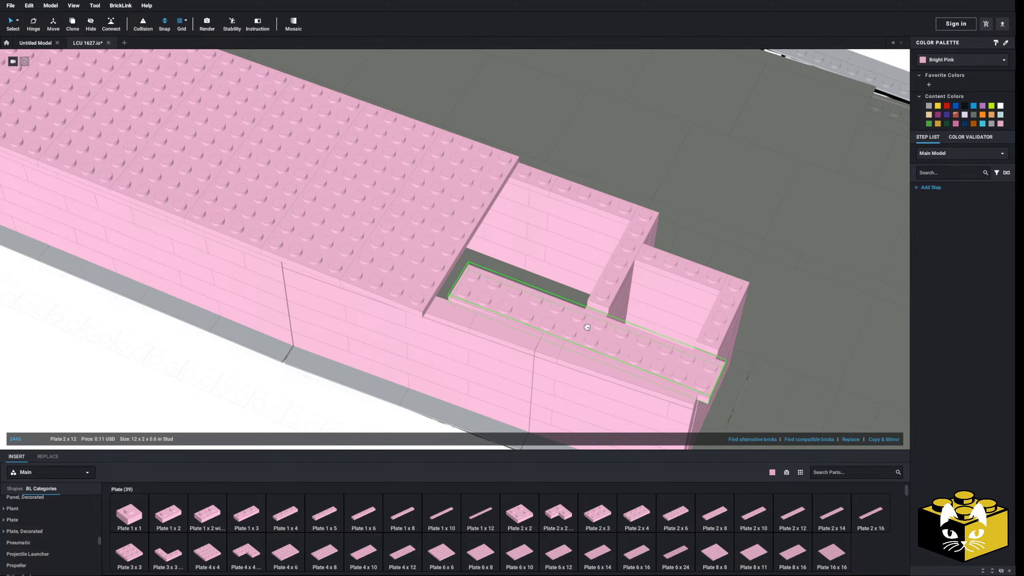
click(582, 327)
scroll(356, 394, down, 5)
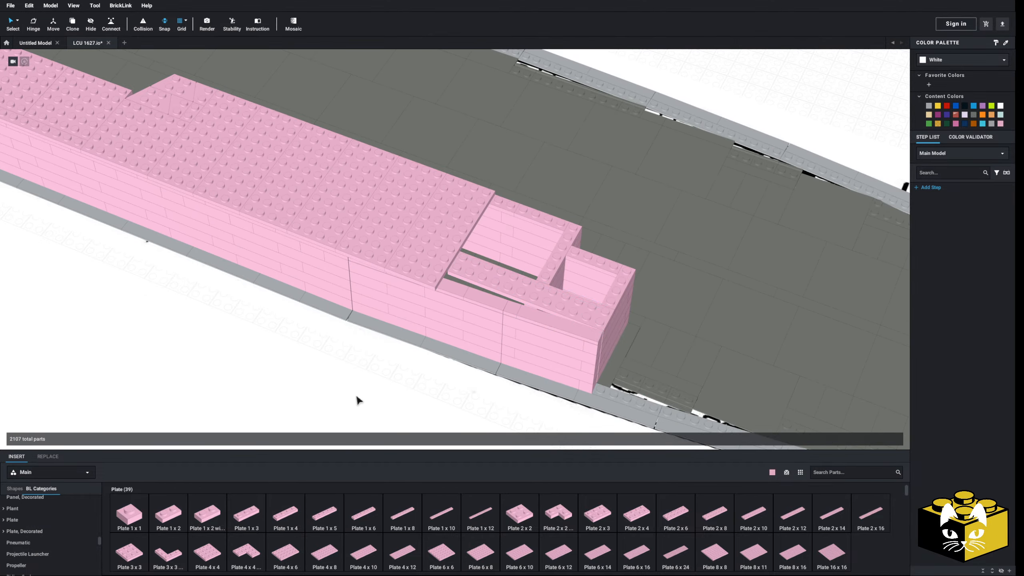
Add a Plate, Modified 1 x 8 with Door Rail along the outer edge of the 2 x 12 plate, against the roof plates
scroll(347, 404, up, 7)
scroll(67, 528, up, 2)
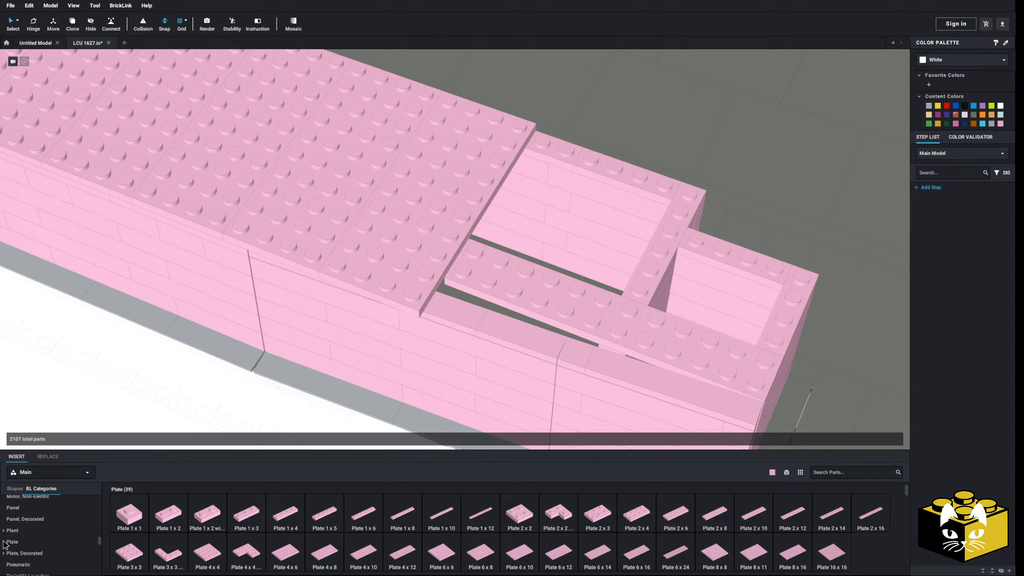
click(32, 545)
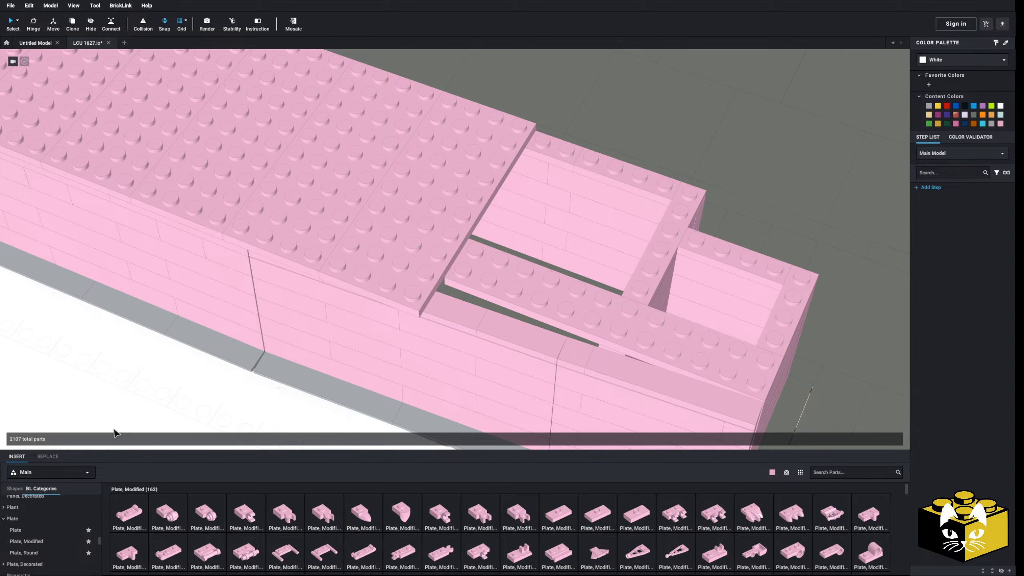
right_drag(113, 429, 82, 410)
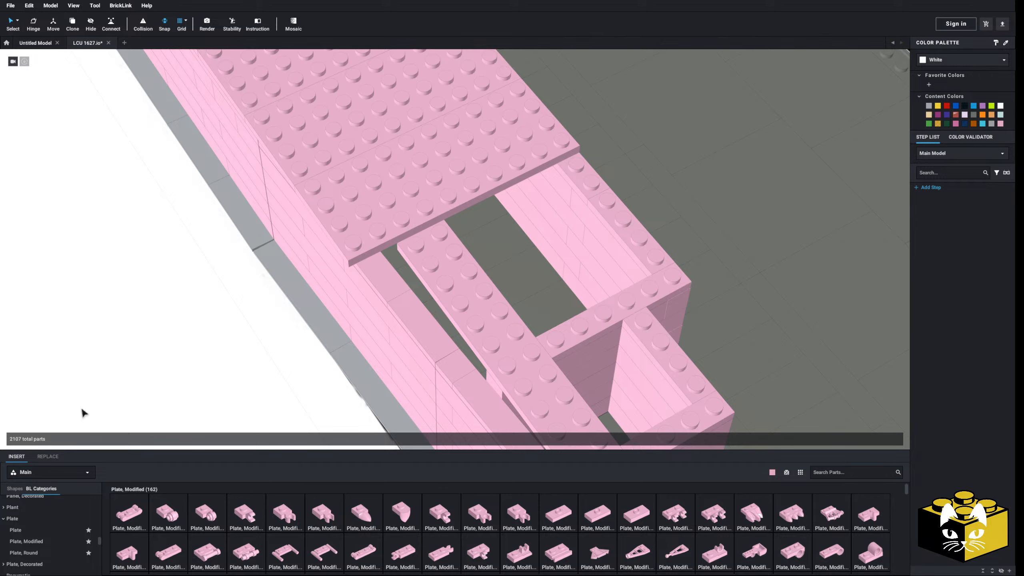
scroll(396, 510, down, 4)
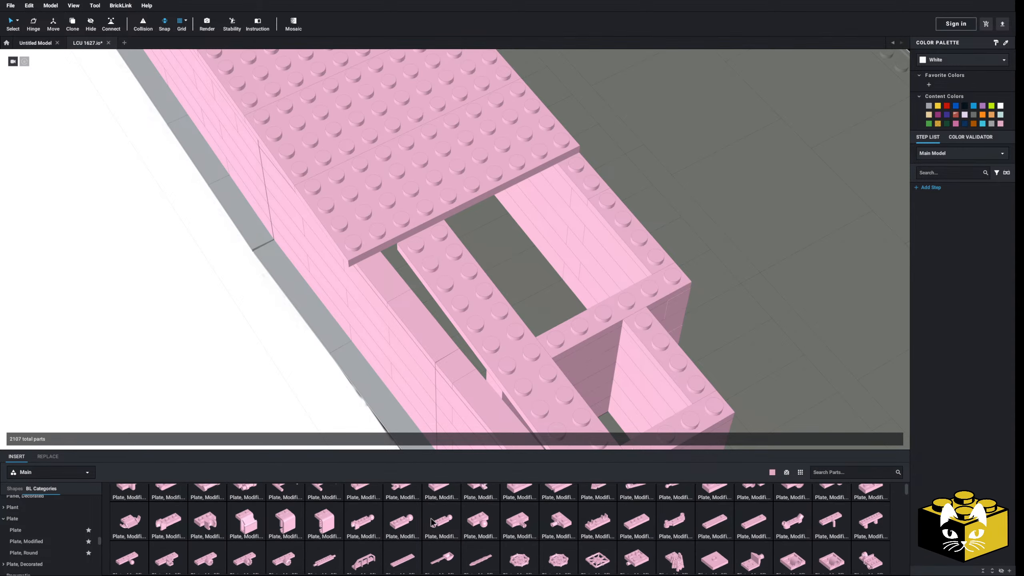
click(407, 538)
middle_drag(198, 399, 304, 357)
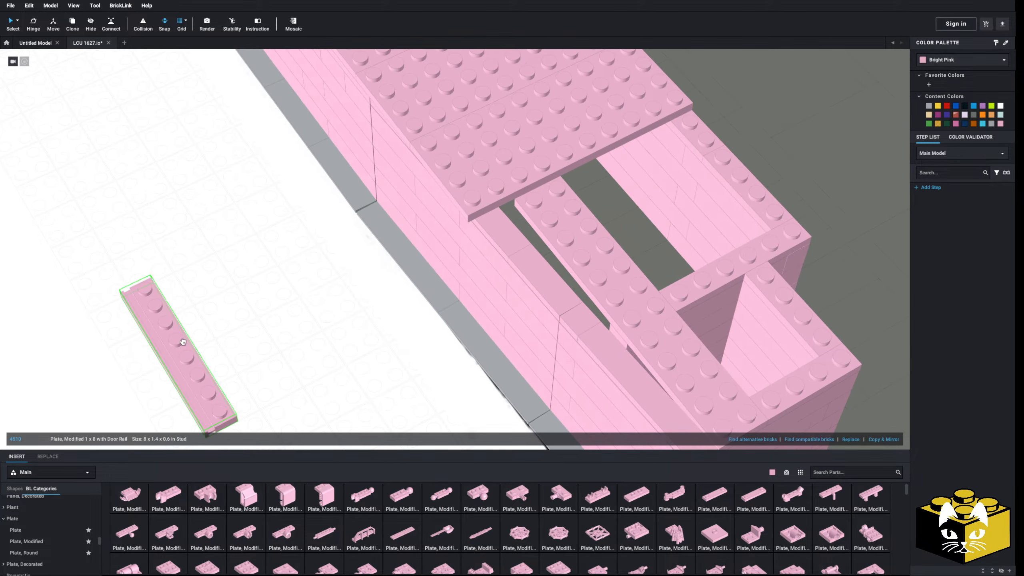
click(45, 531)
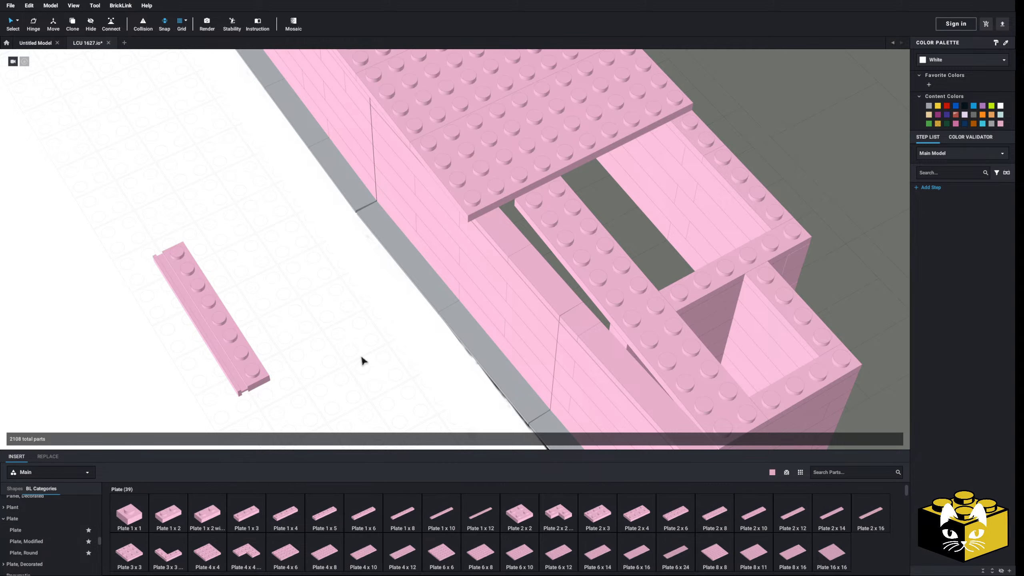
middle_drag(330, 381, 282, 371)
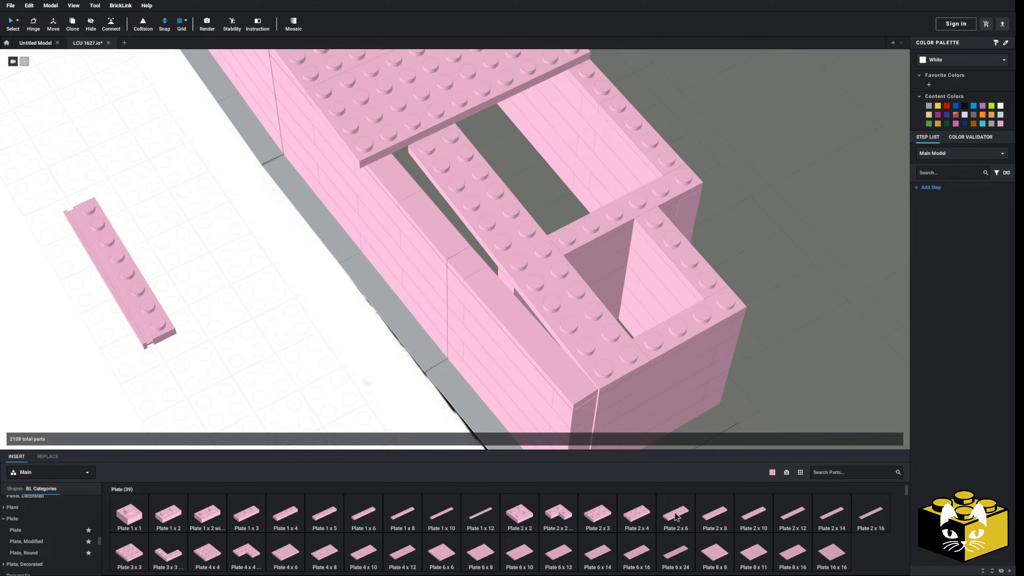
drag(173, 333, 531, 270)
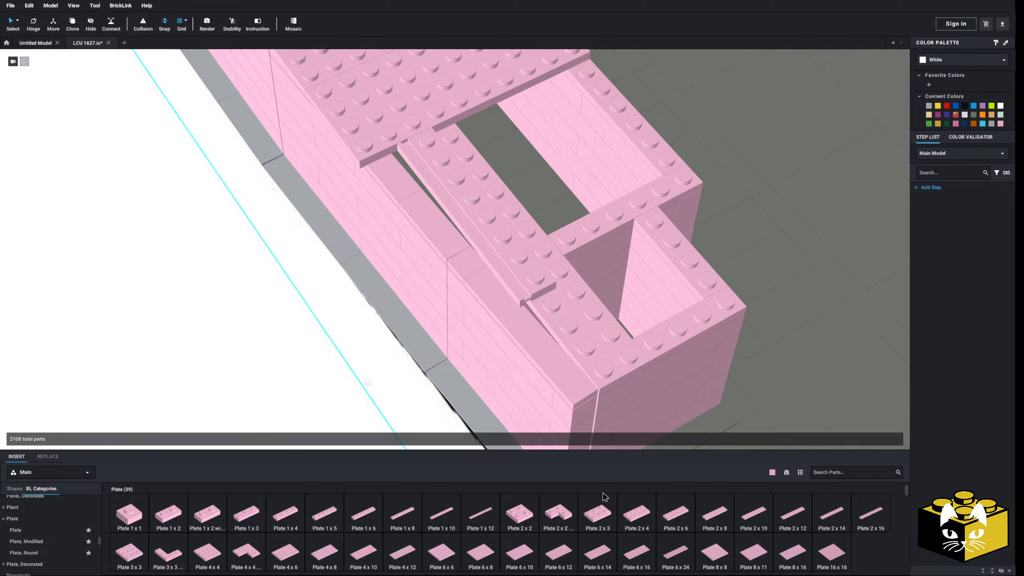
Place a Plate 2 x 4 on the outer corner beyond the door-rail plate and examine its fit over the angled wall
drag(604, 457, 557, 346)
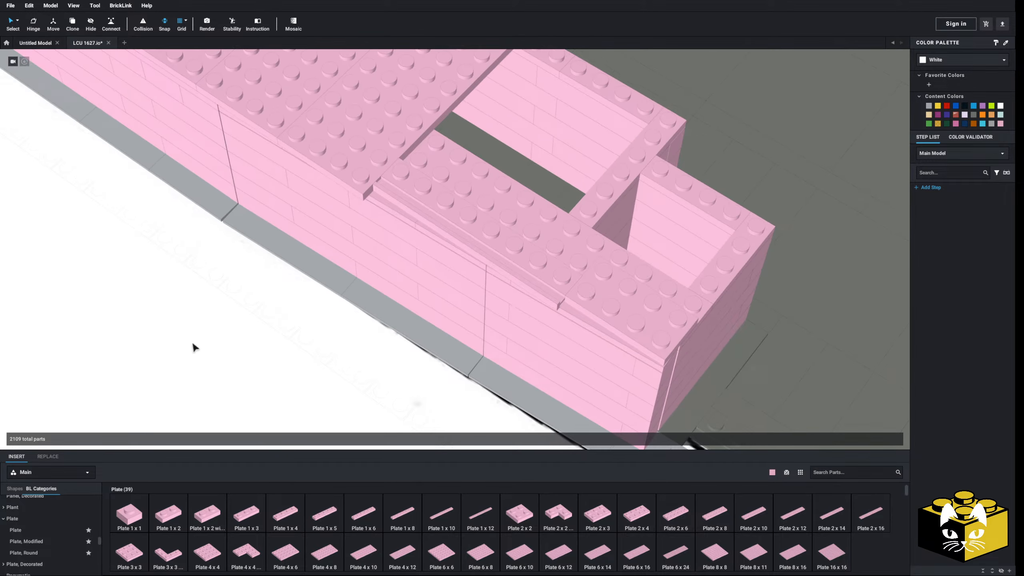
mouse_move(193, 344)
right_down()
mouse_move(173, 337)
mouse_move(191, 314)
mouse_move(222, 332)
mouse_move(184, 336)
mouse_move(153, 356)
mouse_move(176, 350)
right_up()
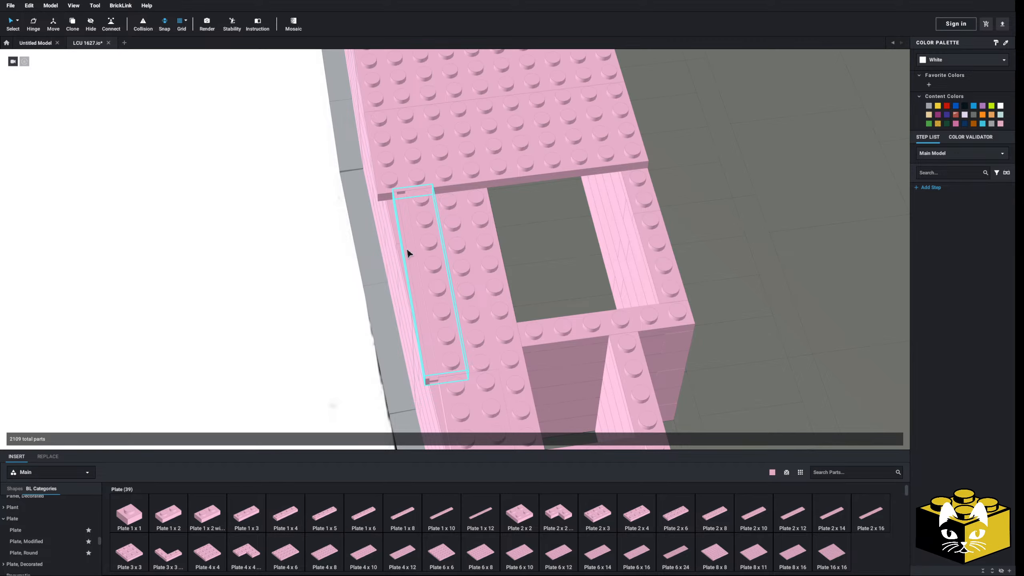
right_drag(220, 312, 161, 306)
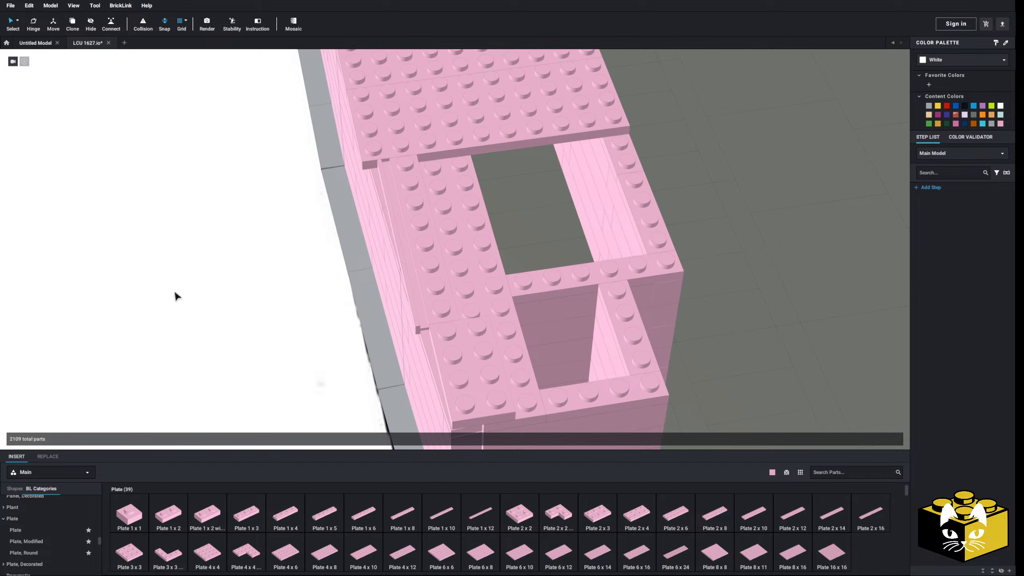
mouse_move(175, 294)
right_down()
mouse_move(160, 306)
mouse_move(160, 297)
mouse_move(176, 303)
right_up()
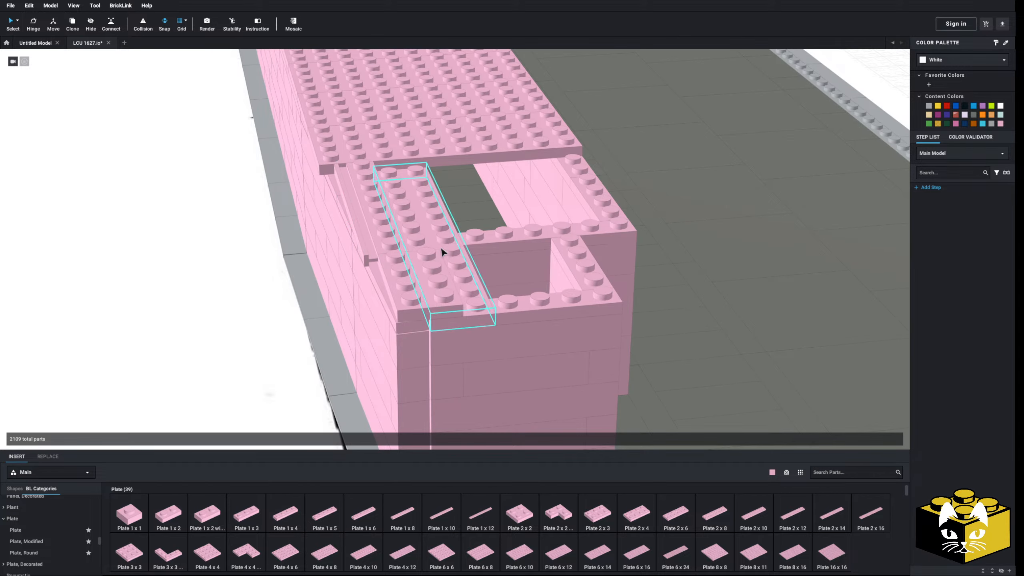
right_drag(442, 252, 261, 317)
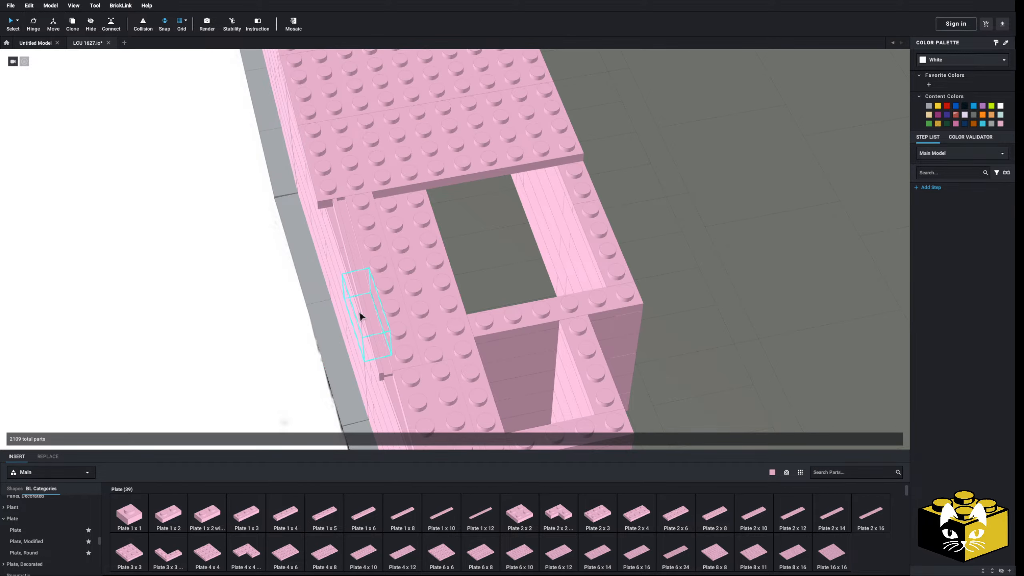
middle_drag(374, 324, 349, 306)
middle_drag(192, 328, 200, 316)
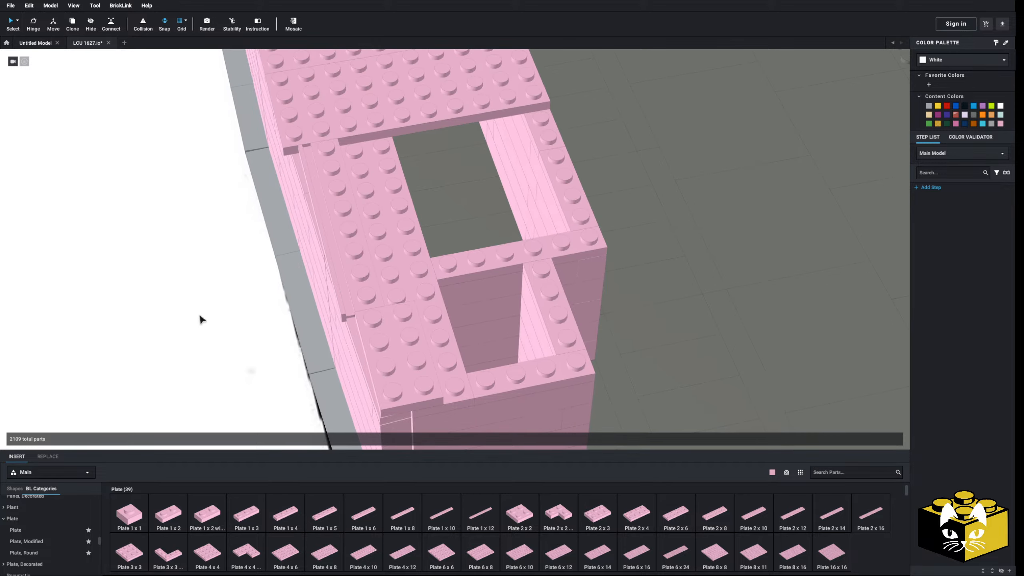
right_drag(199, 315, 182, 314)
middle_drag(183, 314, 201, 300)
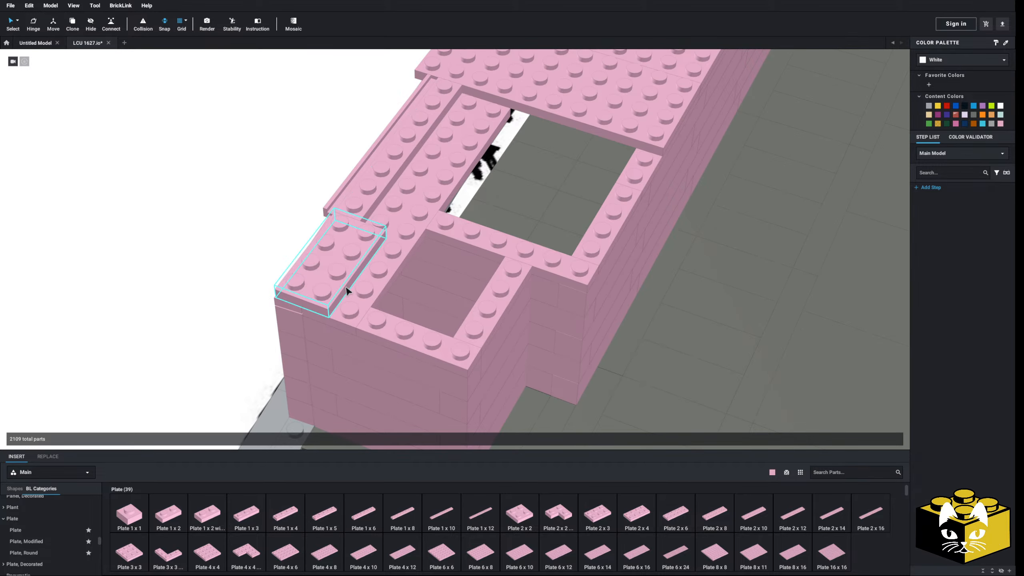
Replace the 2 x 4 plate on the outer corner with wider plates covering most of the small end compartment
drag(346, 291, 765, 518)
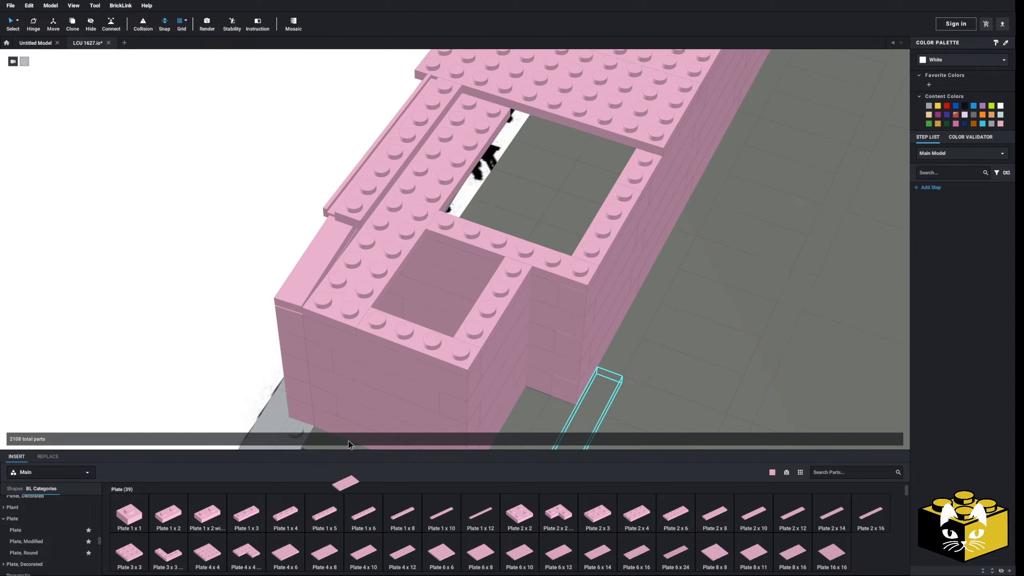
key(Right)
drag(350, 444, 381, 276)
key(Right)
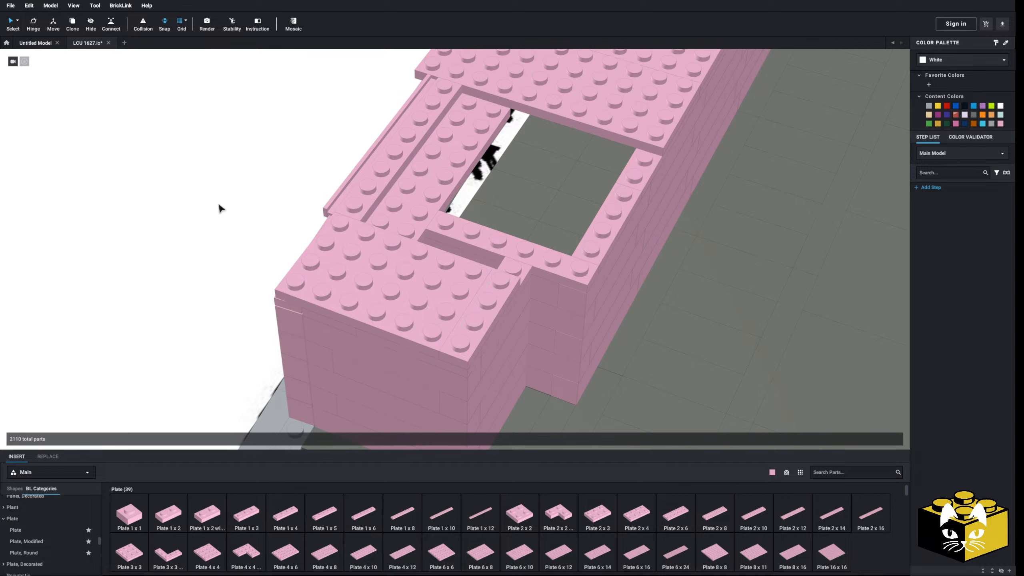
Fill the remaining slot between the end compartment's roof plates and the cross wall with a one-stud-wide plate
right_drag(218, 204, 200, 226)
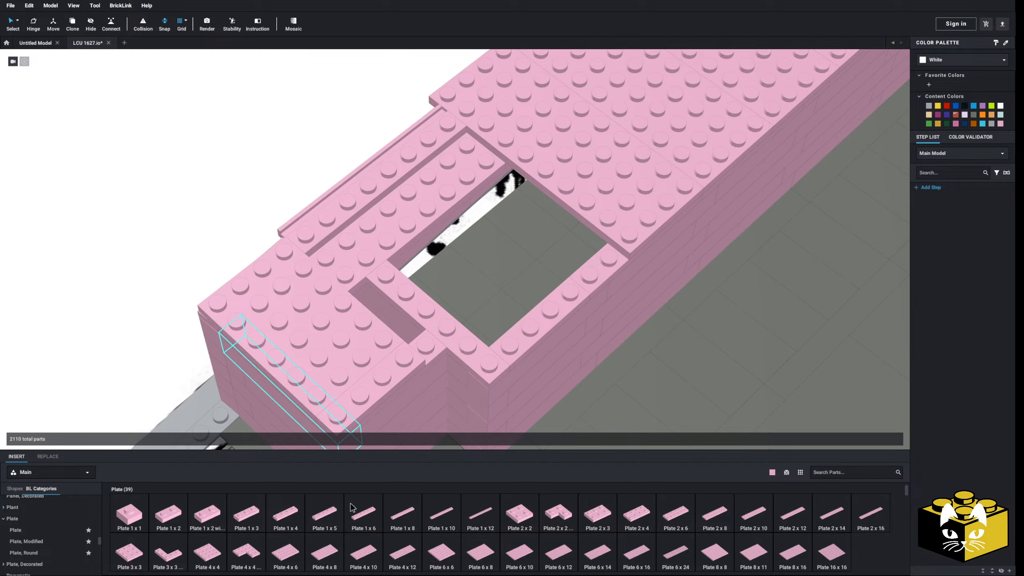
drag(385, 463, 379, 288)
click(224, 227)
middle_drag(224, 228, 208, 231)
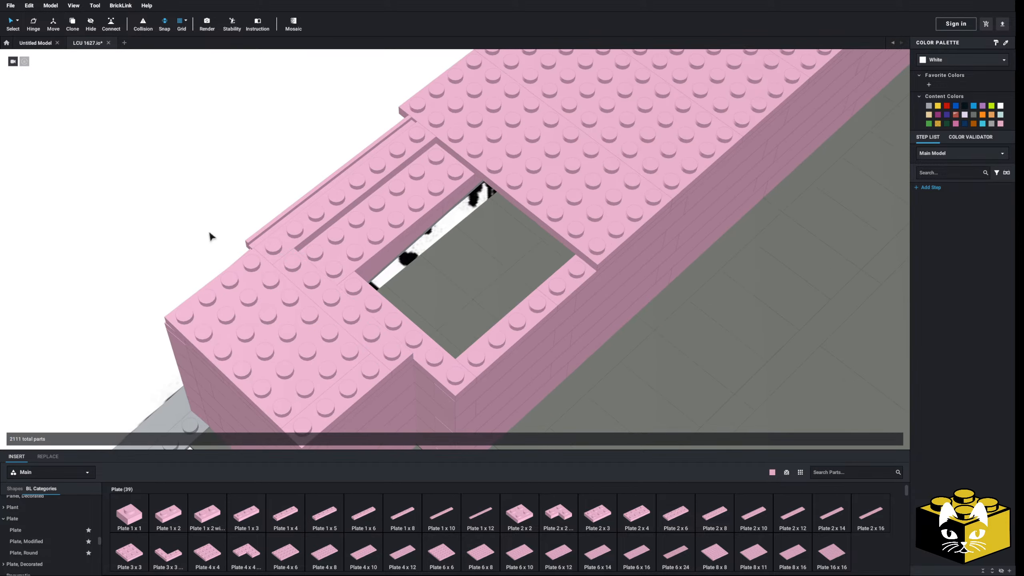
scroll(325, 531, down, 1)
scroll(332, 533, down, 1)
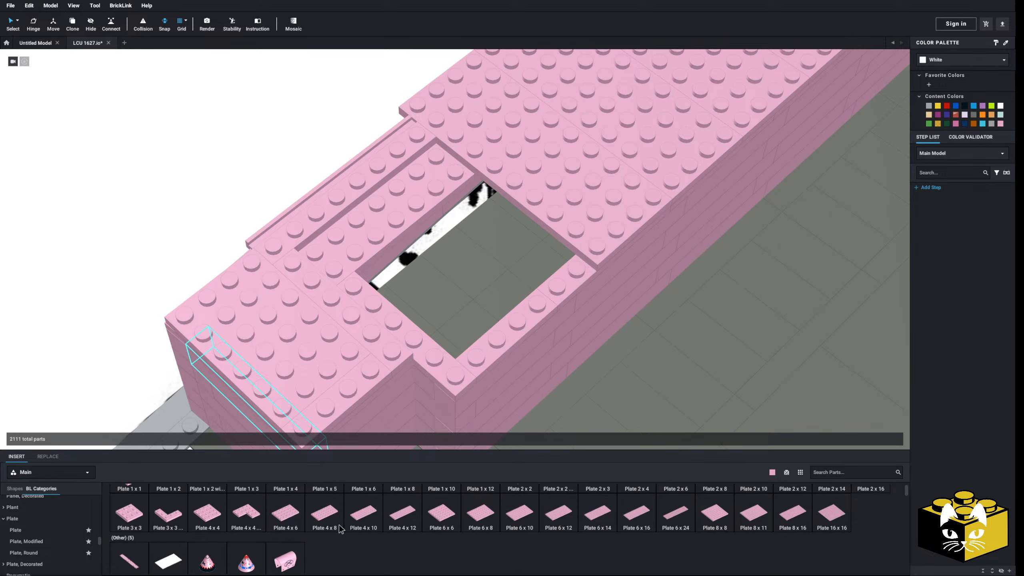
Close the opening in the end compartments' roof with a Plate 4 x 8, a Plate 2 x 8 and a one-stud-wide plate
drag(455, 526, 508, 158)
right_drag(508, 158, 521, 157)
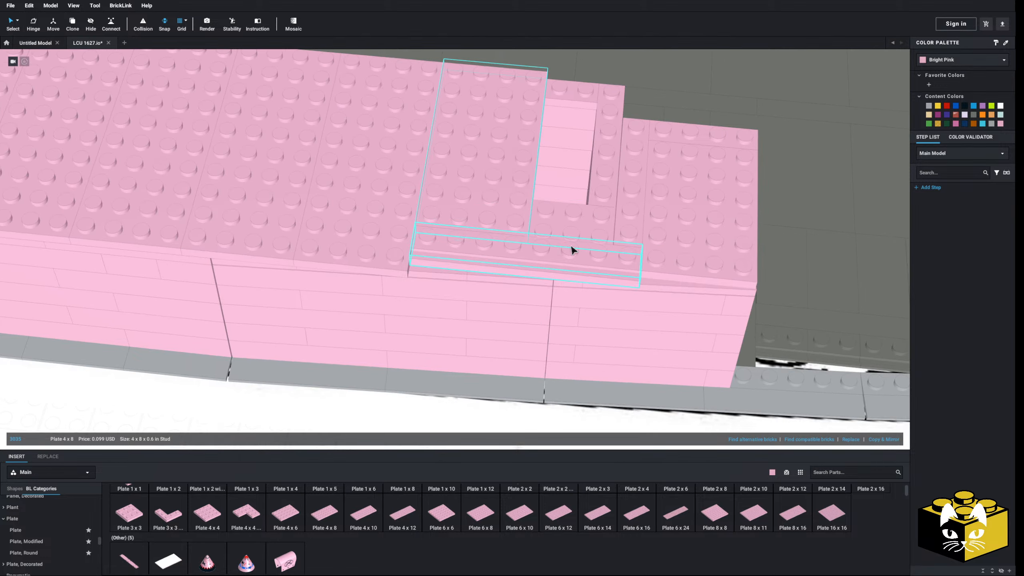
middle_drag(562, 252, 539, 283)
right_drag(539, 284, 508, 308)
scroll(484, 512, up, 2)
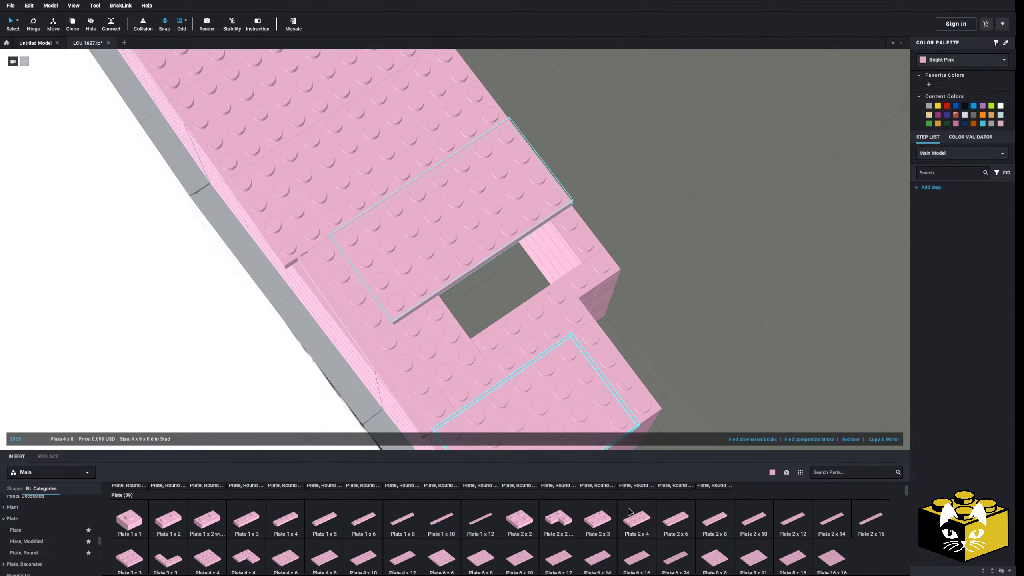
drag(713, 529, 512, 249)
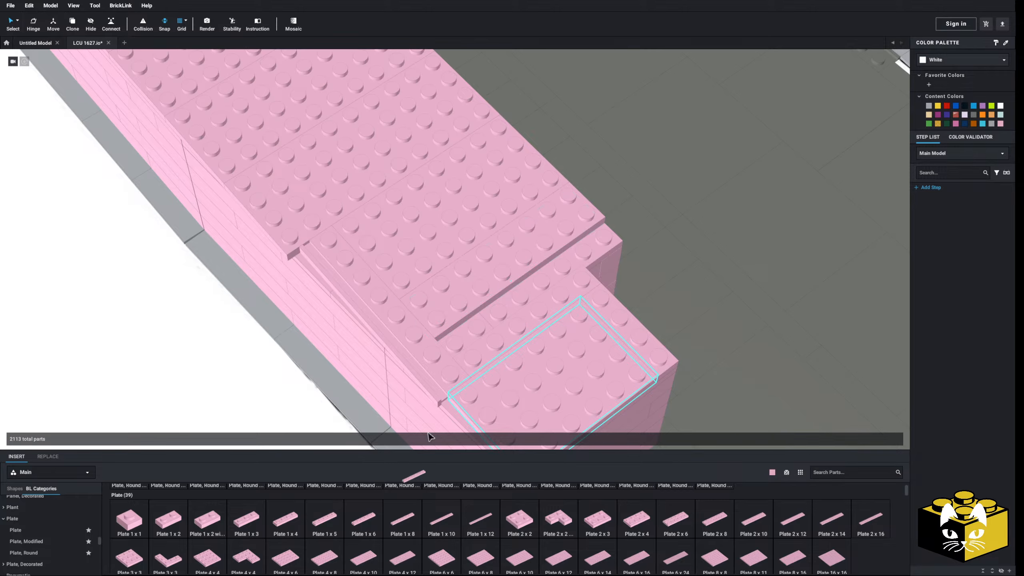
scroll(484, 343, down, 3)
Move the side-view reference drawing close behind the pink deckhouse and compare the roof height with it
right_drag(533, 275, 425, 346)
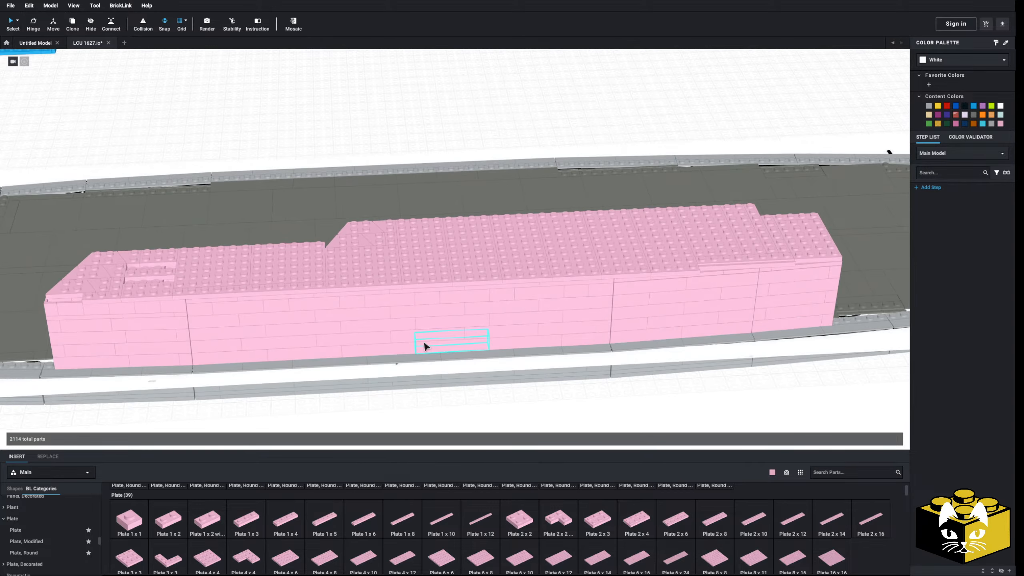
scroll(424, 347, down, 5)
middle_drag(384, 347, 408, 419)
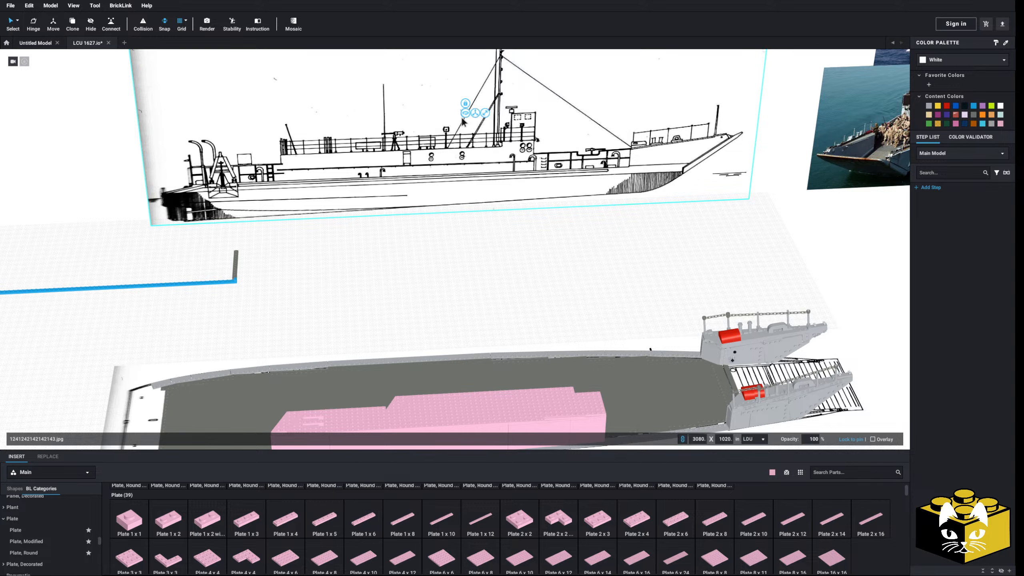
drag(455, 129, 502, 379)
right_drag(502, 379, 459, 310)
click(499, 367)
middle_drag(459, 310, 475, 390)
scroll(483, 350, up, 3)
scroll(416, 309, up, 1)
scroll(400, 301, up, 3)
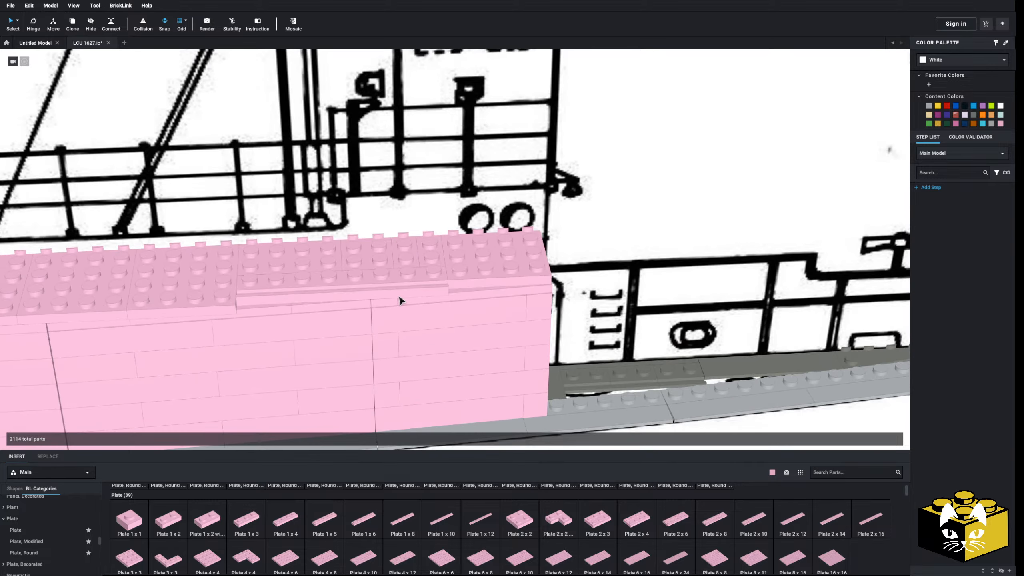
click(407, 305)
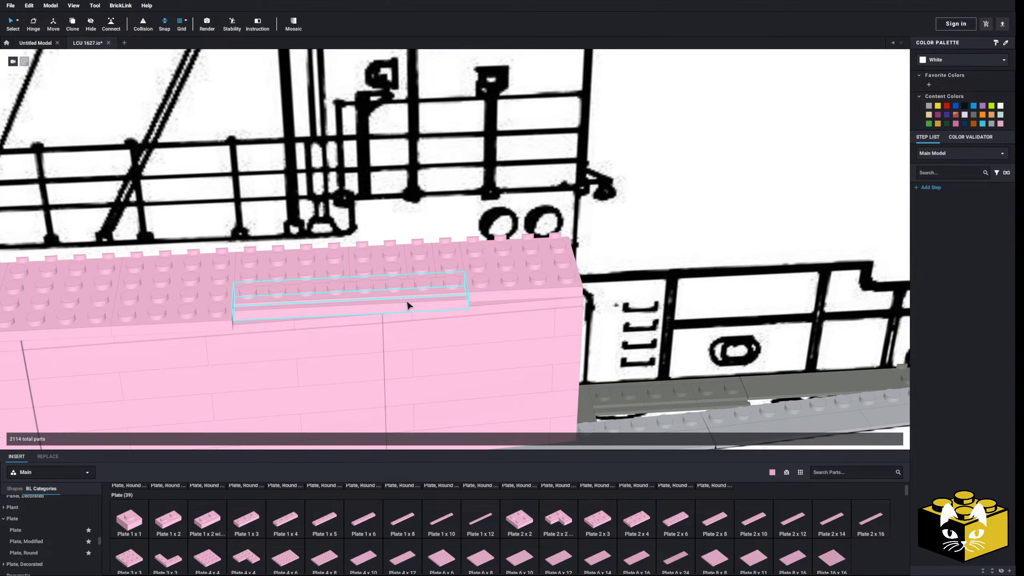
scroll(392, 306, up, 2)
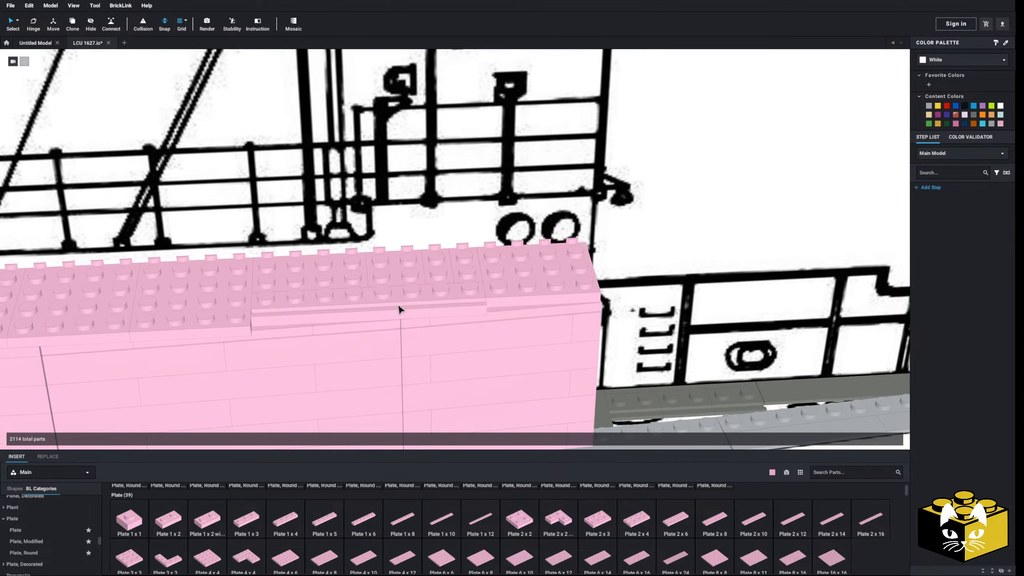
right_drag(397, 306, 396, 296)
scroll(90, 503, down, 1)
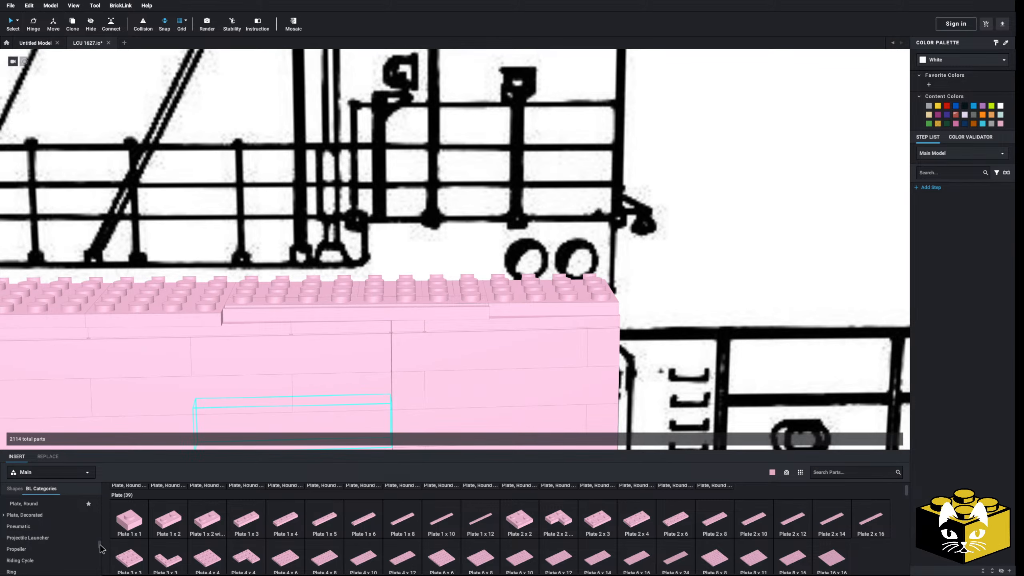
Place a Brick 1 x 8 on the roof along the outer edge of the small end compartment
drag(100, 546, 100, 507)
scroll(47, 518, down, 5)
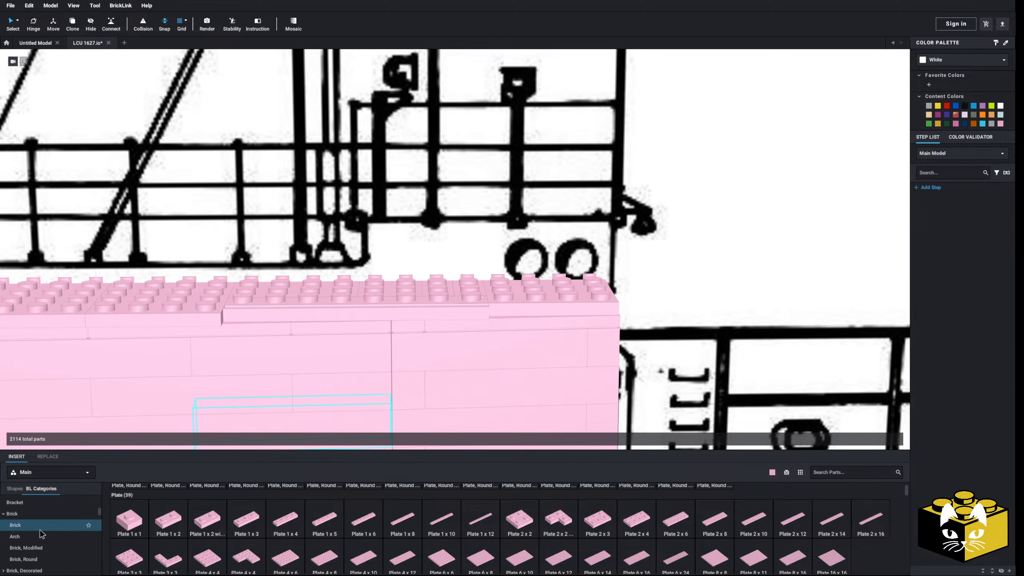
click(40, 528)
scroll(352, 523, down, 1)
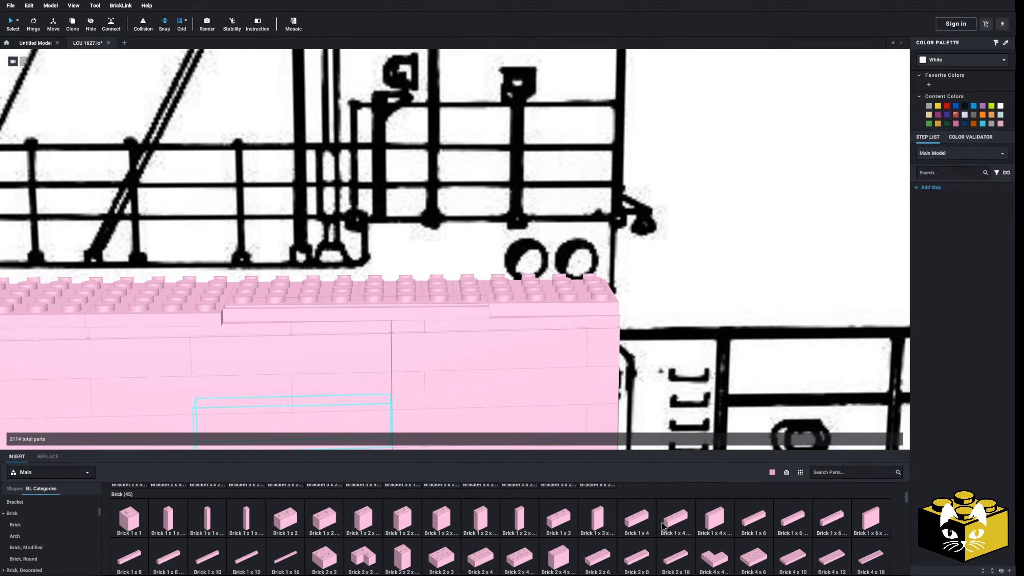
drag(138, 546, 491, 274)
right_drag(489, 272, 470, 285)
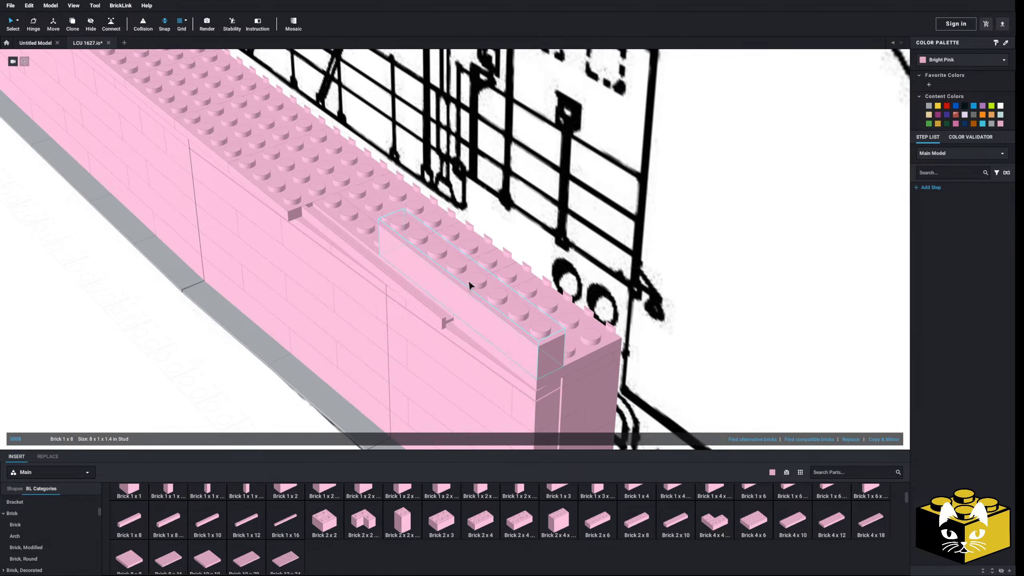
Move the side-view drawing back across the deck and examine the deckhouse front in the reference photo
scroll(474, 298, down, 5)
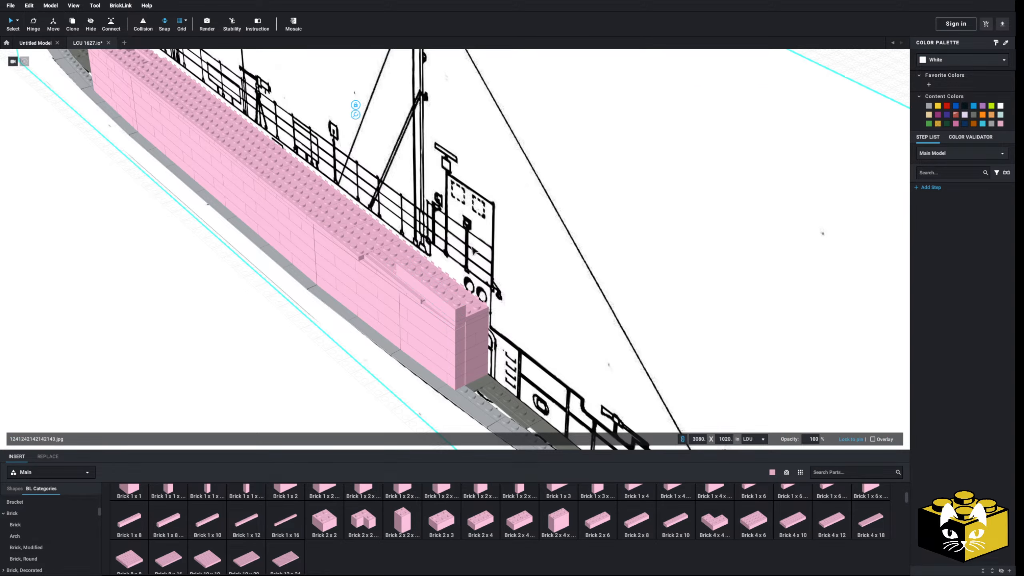
right_drag(474, 250, 358, 186)
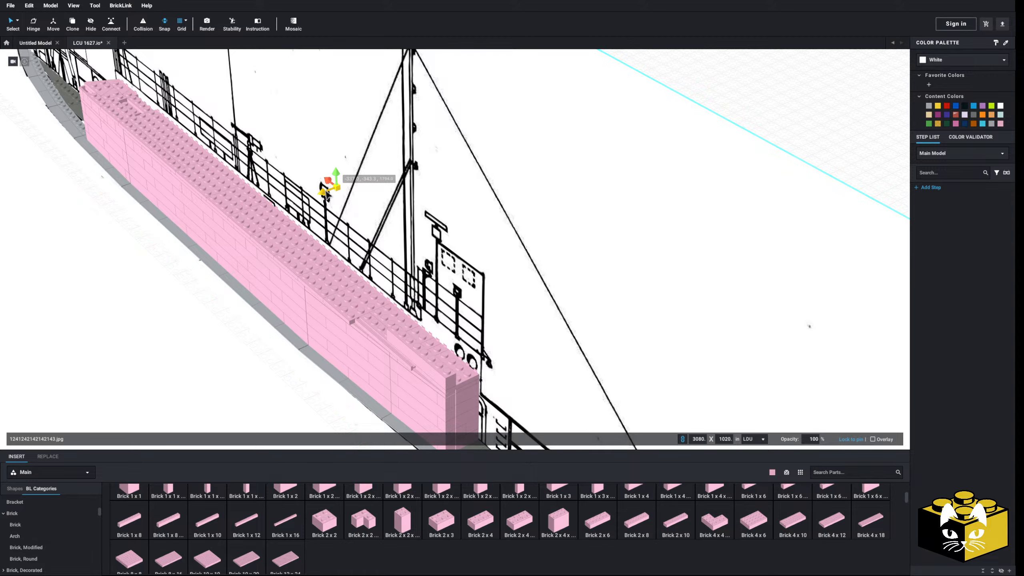
drag(325, 192, 441, 148)
click(210, 358)
right_drag(210, 358, 214, 350)
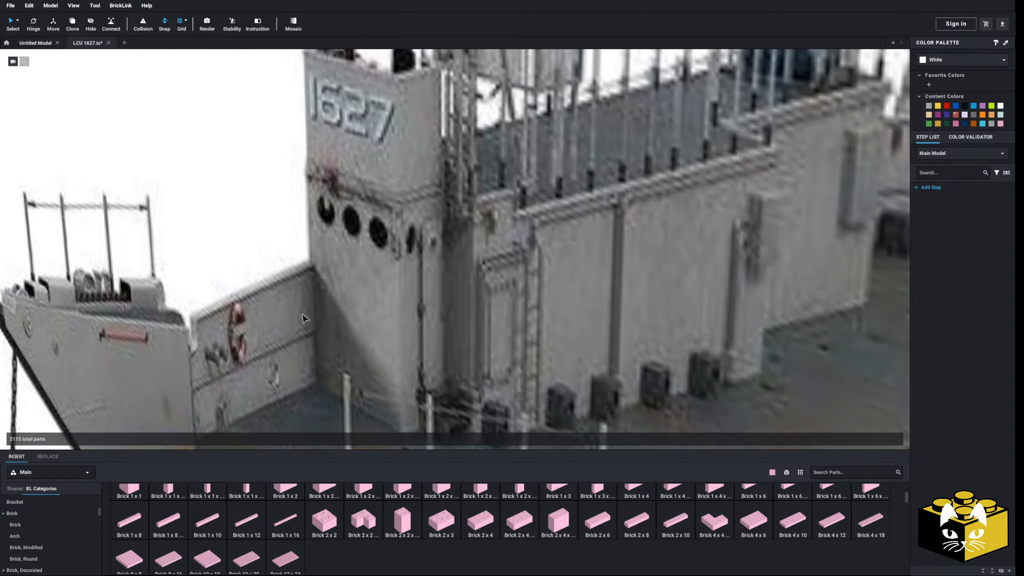
scroll(428, 227, down, 5)
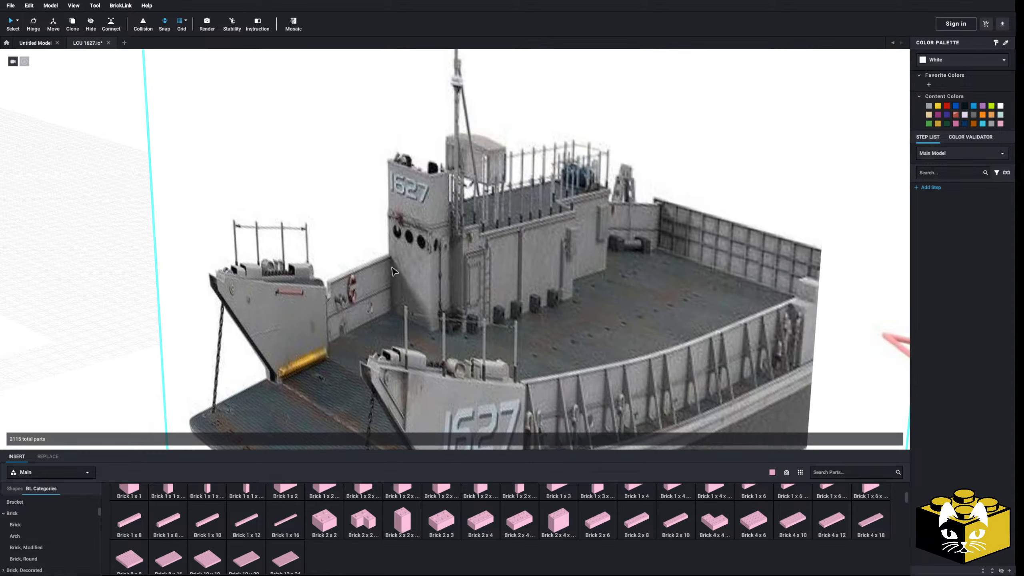
middle_drag(217, 323, 334, 323)
right_drag(334, 323, 355, 373)
Add a Brick 1 x 6 across the end compartment's front edge and a Brick 1 x 4 along its inner edge
scroll(356, 377, up, 6)
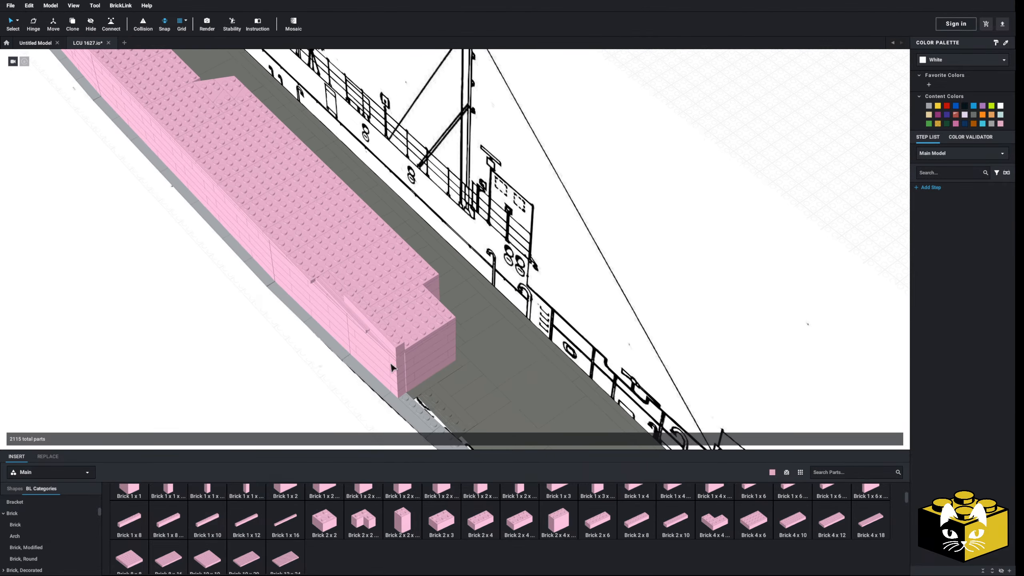
scroll(393, 323, up, 3)
right_drag(393, 323, 389, 321)
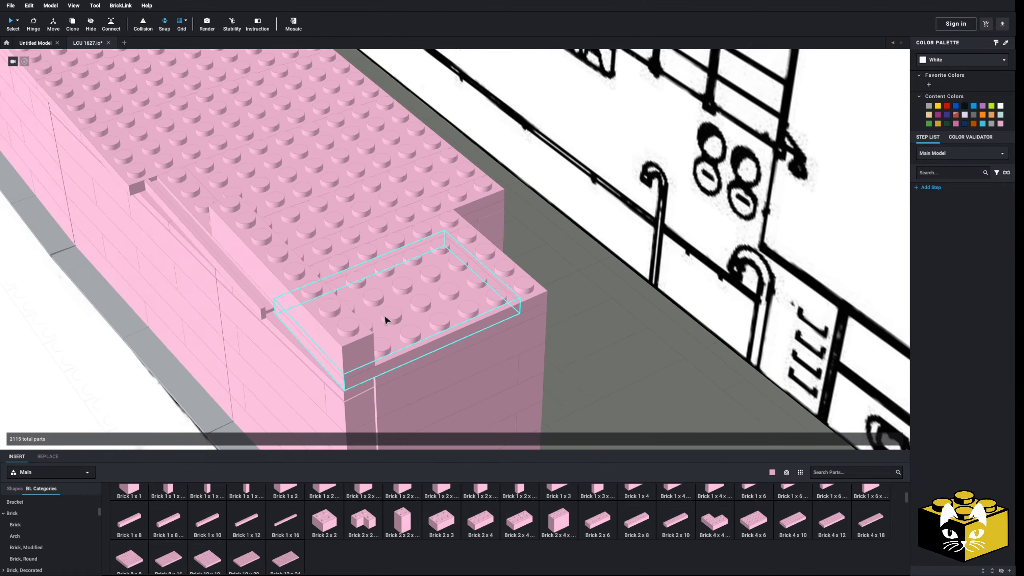
middle_drag(389, 320, 391, 345)
scroll(542, 534, up, 3)
drag(756, 540, 456, 317)
key(Right)
right_drag(456, 316, 564, 341)
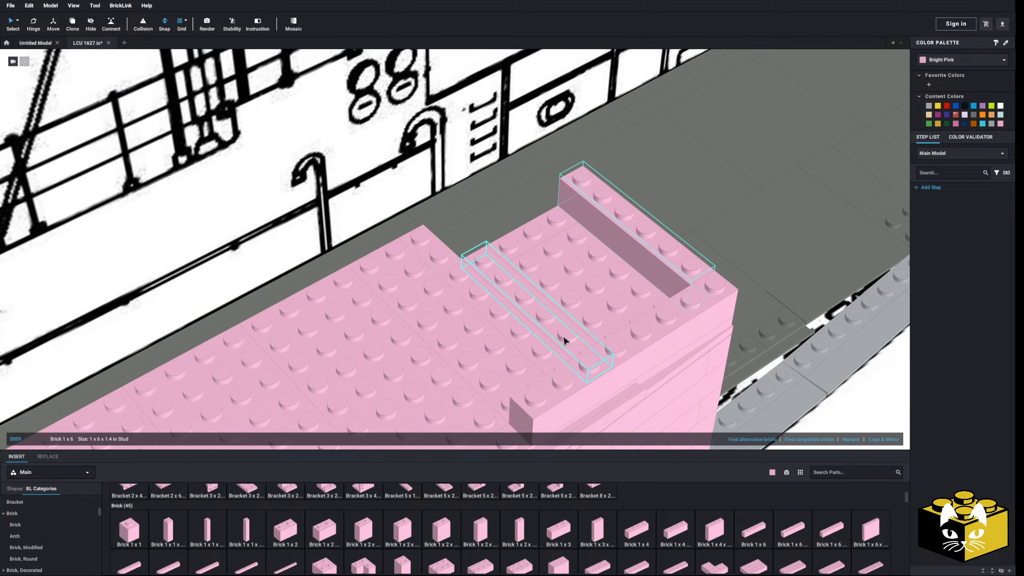
drag(625, 536, 484, 255)
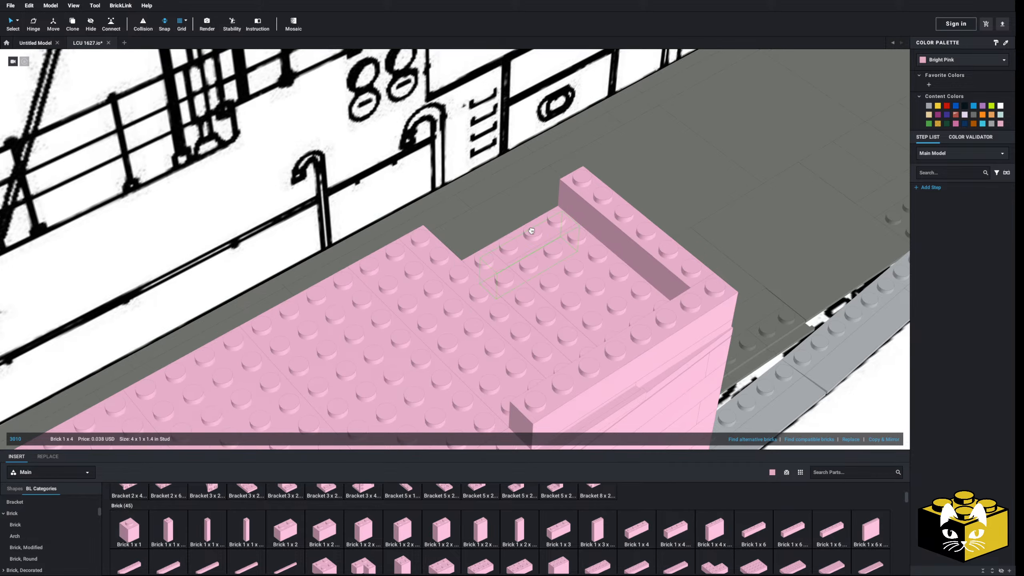
right_drag(532, 231, 501, 258)
Lay a Brick 1 x 4 and a Brick 1 x 3 across the roof as the rear wall of the raised section
drag(478, 298, 511, 291)
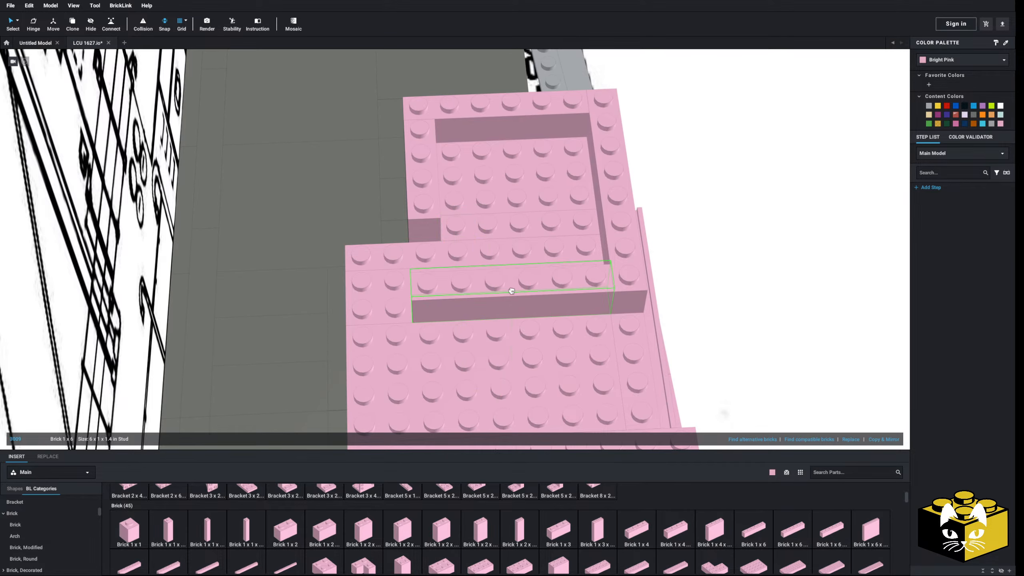
click(641, 533)
key(Right)
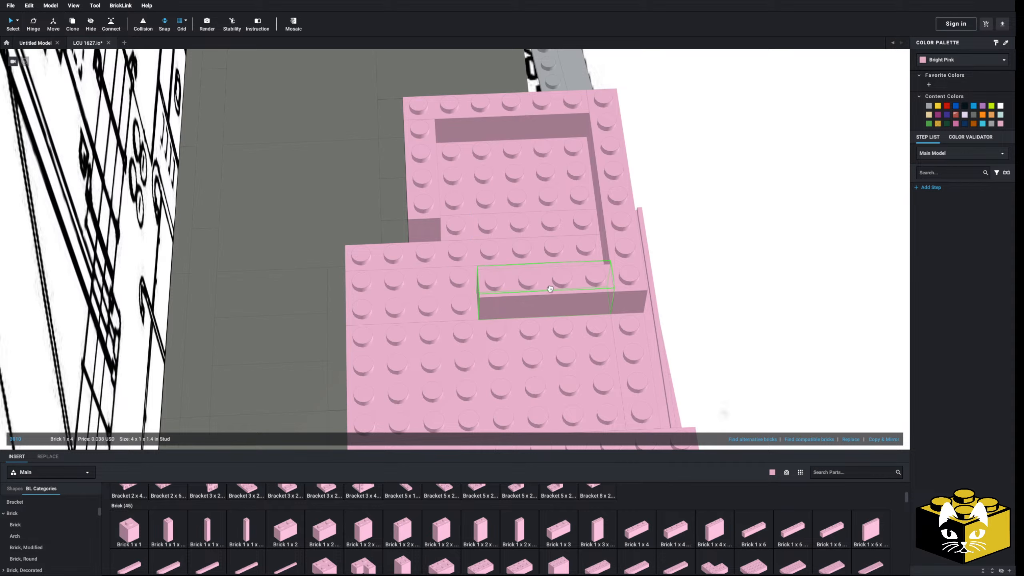
click(560, 532)
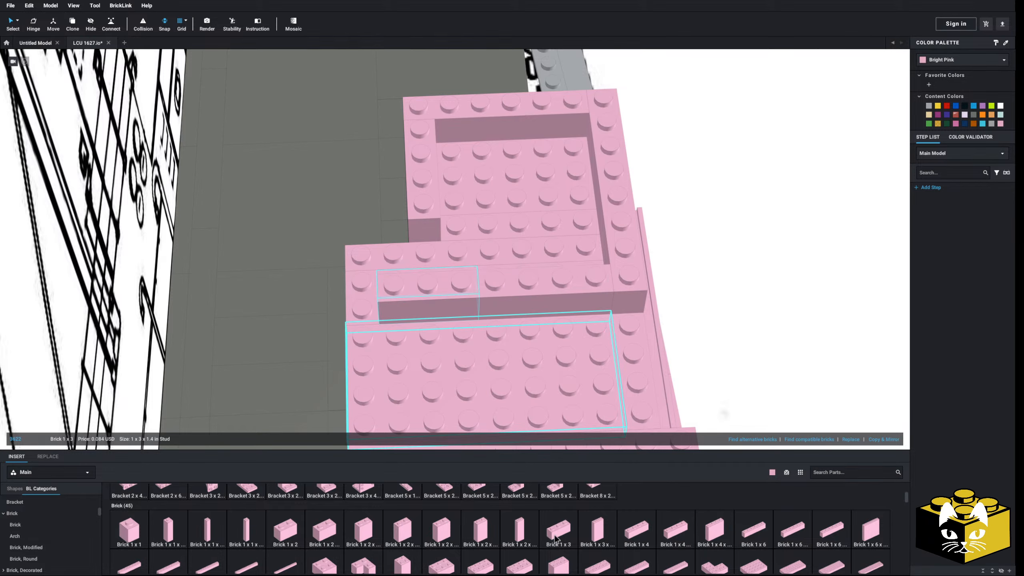
Close the raised section's stepped inner corner with a Brick 1 x 3 and a Brick 1 x 2
key(Right)
right_drag(358, 282, 342, 307)
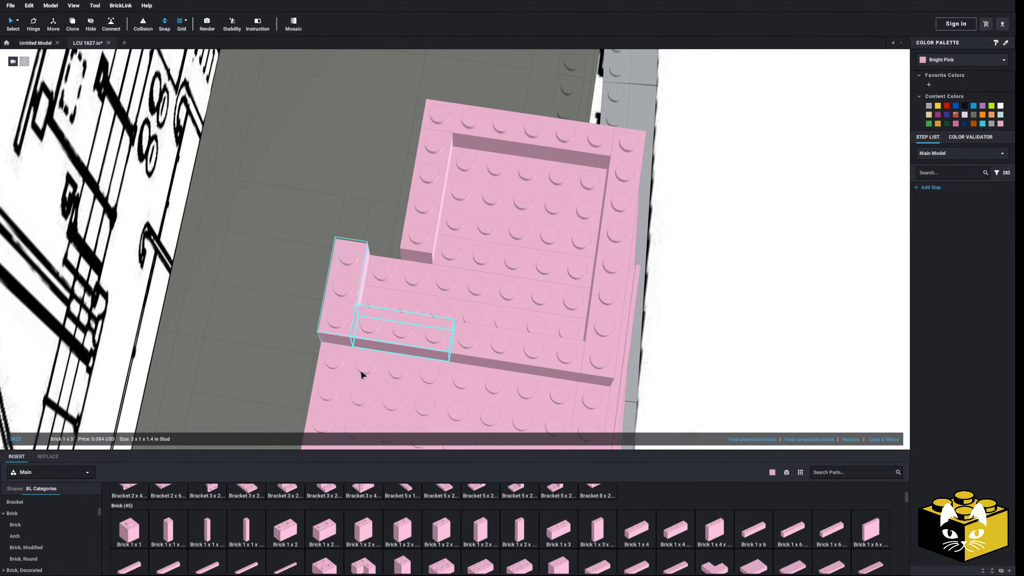
click(283, 531)
click(388, 263)
mouse_move(388, 262)
right_down()
mouse_move(363, 258)
mouse_move(362, 276)
mouse_move(379, 273)
right_up()
scroll(381, 272, up, 2)
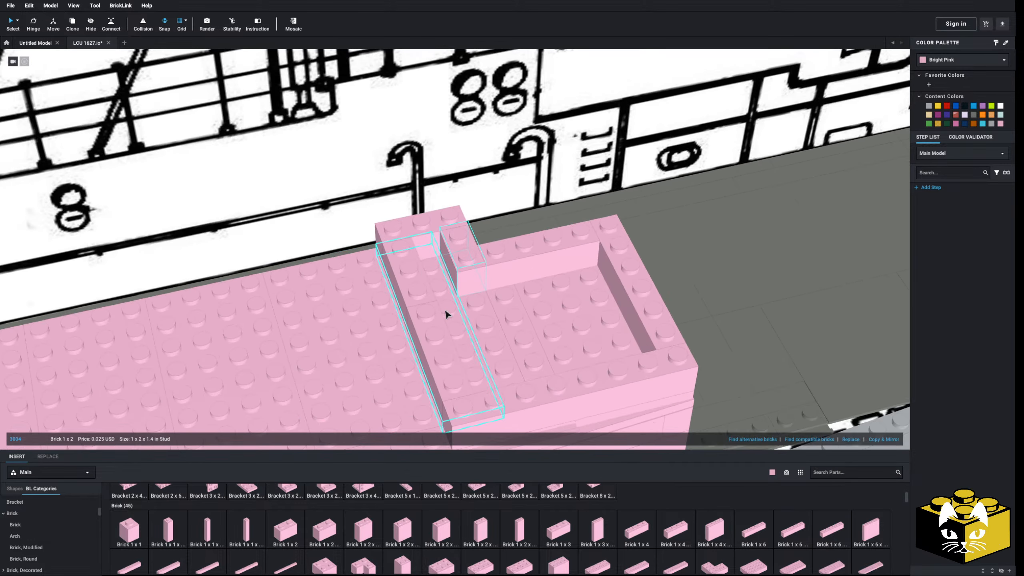
ctrl+click(529, 308)
right_drag(521, 314, 514, 308)
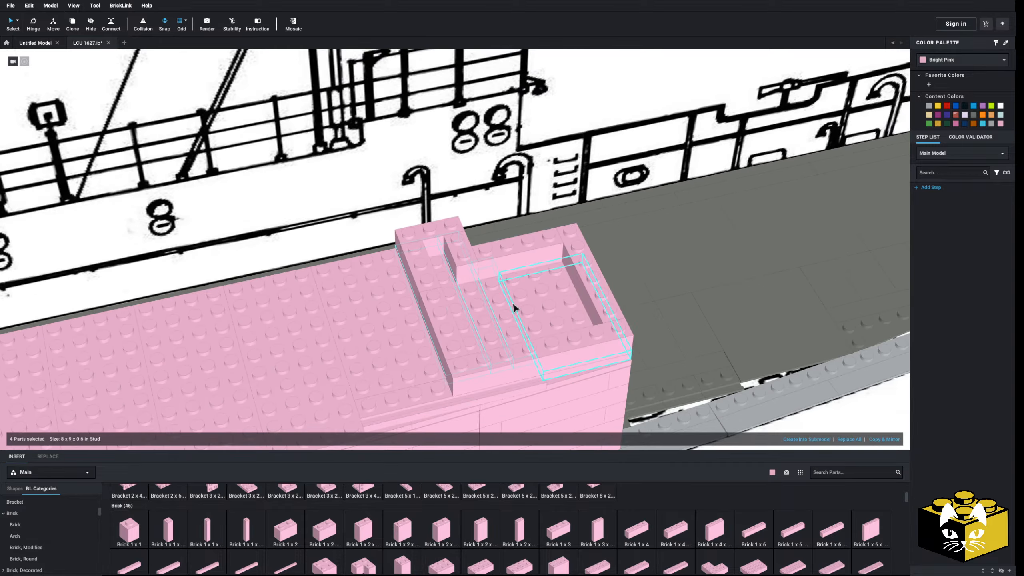
right_drag(518, 315, 521, 315)
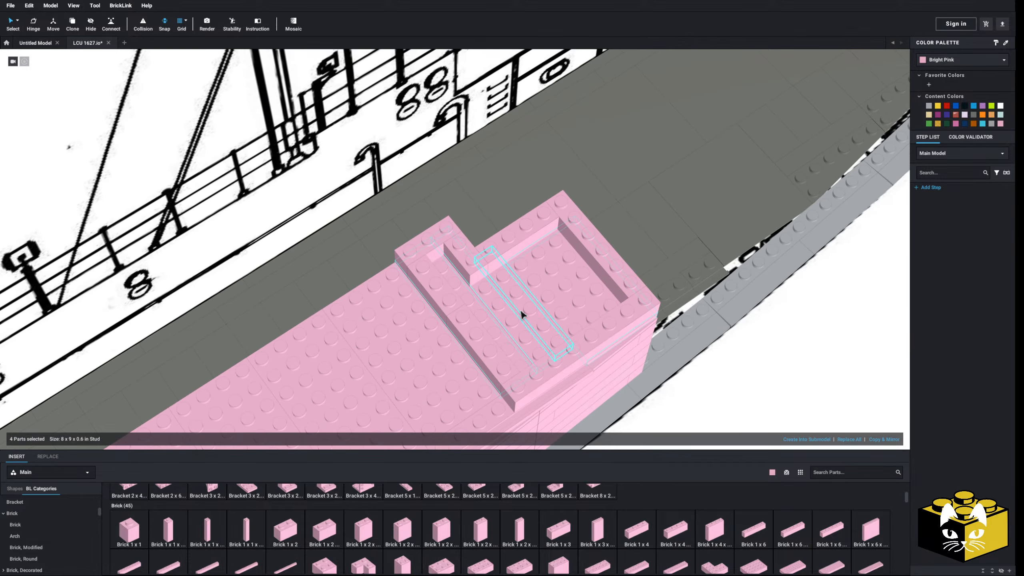
middle_drag(522, 316, 478, 290)
right_drag(477, 290, 708, 311)
click(709, 311)
Copy the Brick 1 x 6 at the front edge and place it lengthwise as a support inside the raised section
scroll(518, 307, up, 5)
right_drag(518, 303, 462, 303)
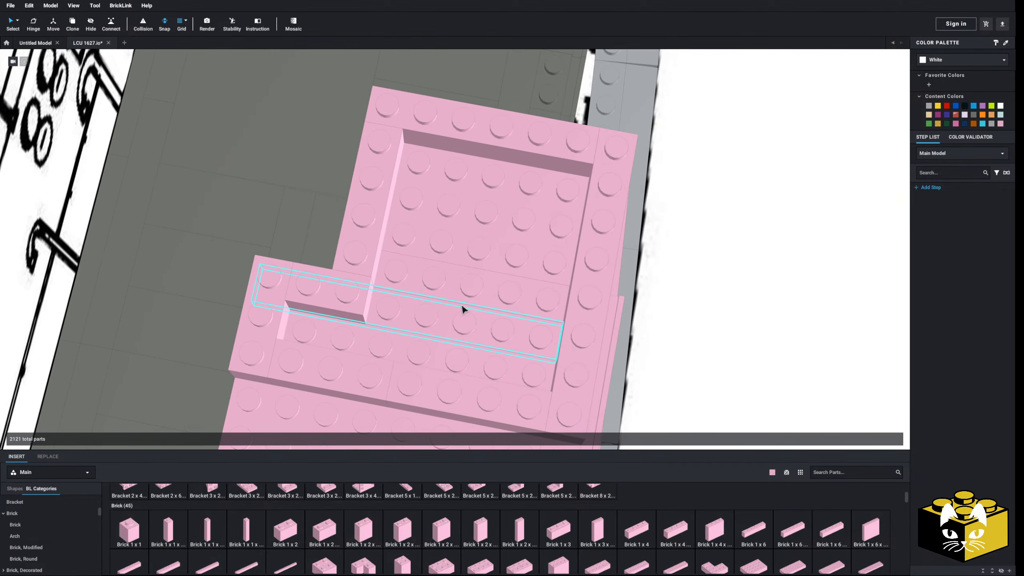
scroll(462, 304, down, 3)
right_click(455, 165)
right_click(665, 206)
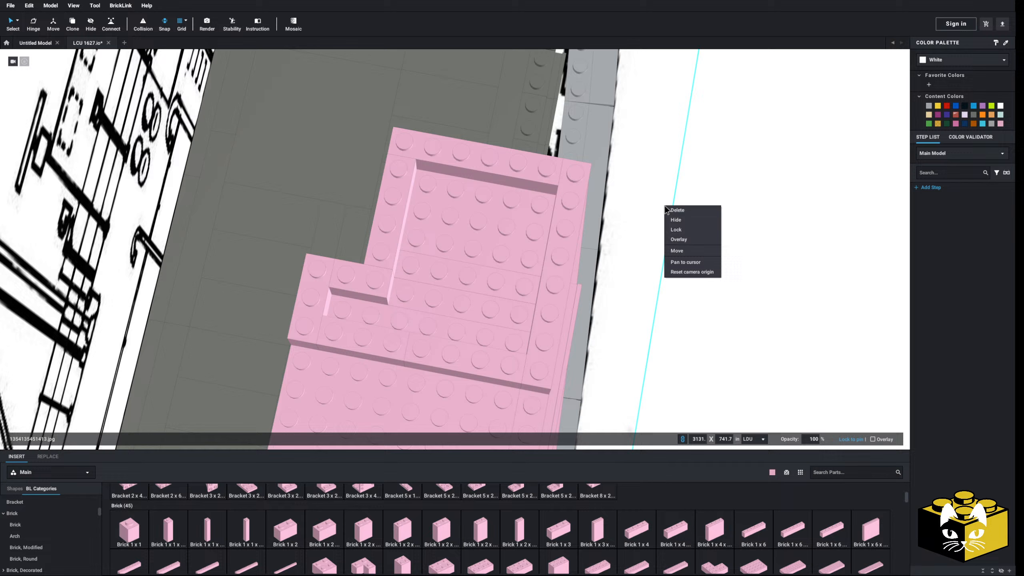
click(759, 221)
right_click(758, 222)
click(776, 253)
right_click(773, 243)
click(787, 267)
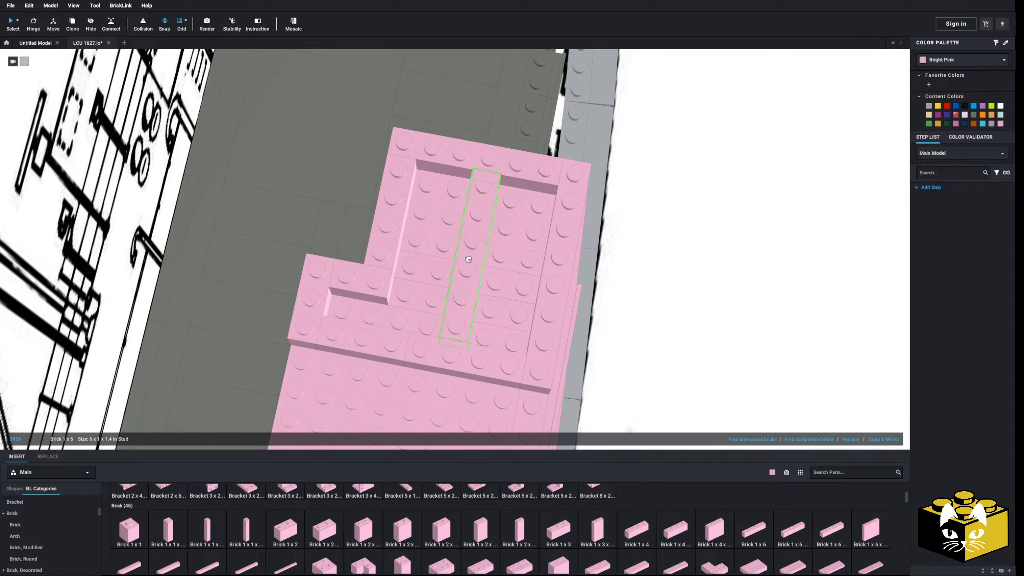
click(787, 310)
right_drag(787, 310, 767, 299)
Copy the end compartment's Plate 4 x 6 and place it on top of the new bricks at the front end
click(511, 247)
right_drag(512, 247, 523, 248)
right_click(523, 248)
click(525, 252)
right_click(793, 284)
click(807, 309)
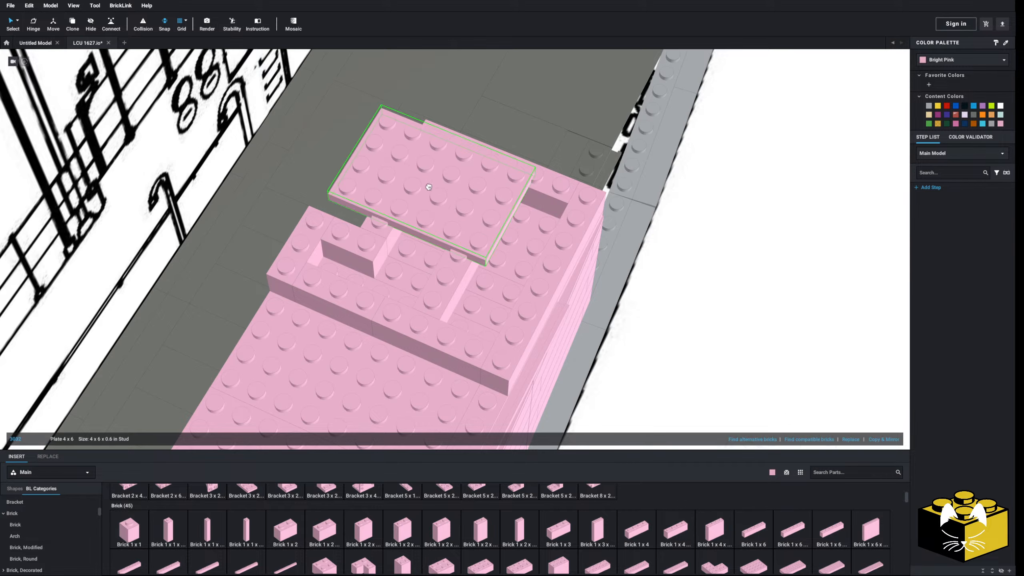
click(482, 194)
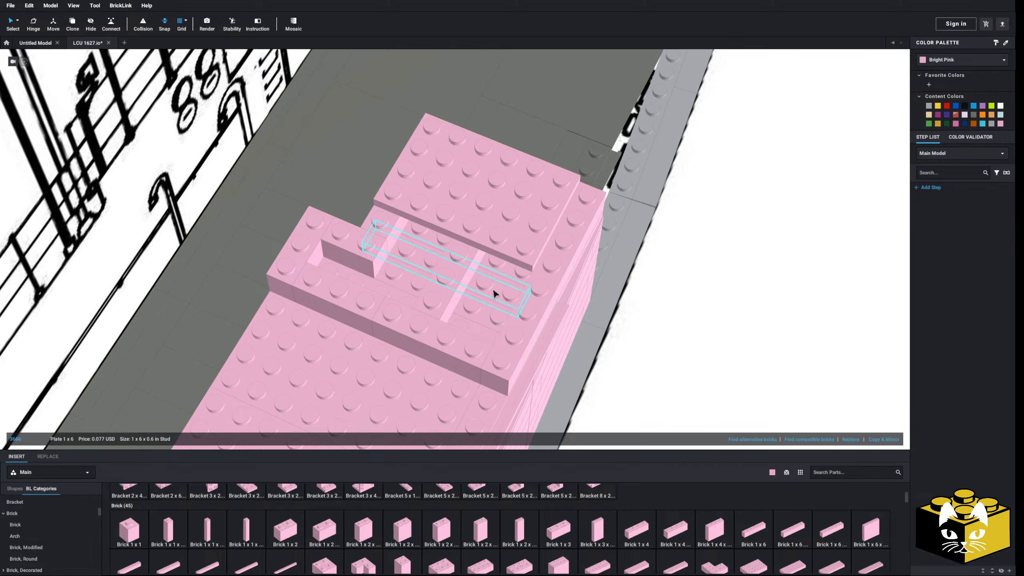
Copy the three narrow roof plates behind the Plate 4 x 6 and place them over the rest of the raised section
ctrl+click(479, 308)
ctrl+click(466, 325)
right_click(466, 324)
click(470, 328)
right_click(737, 311)
click(749, 335)
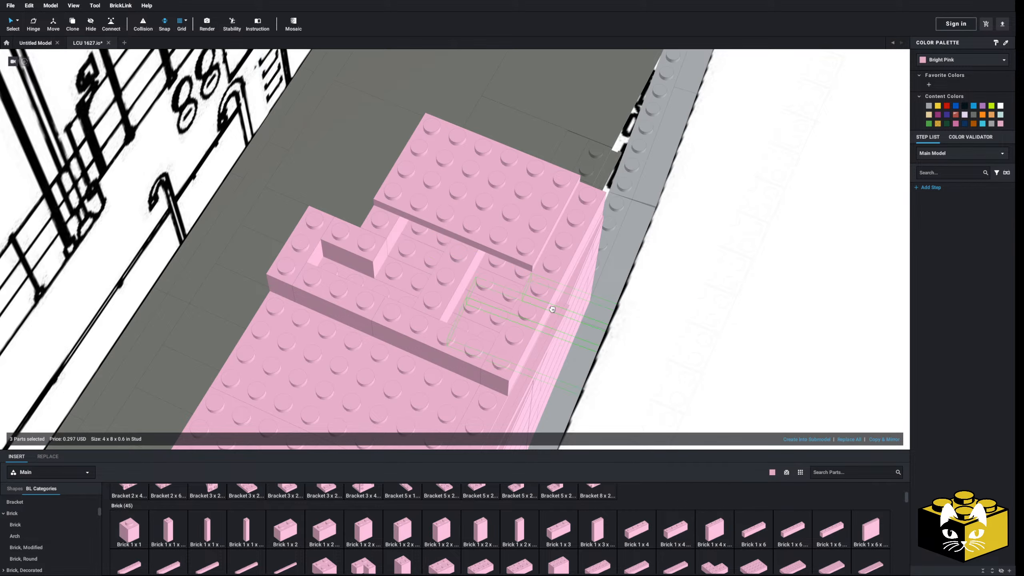
click(454, 251)
click(732, 297)
right_drag(732, 298, 524, 290)
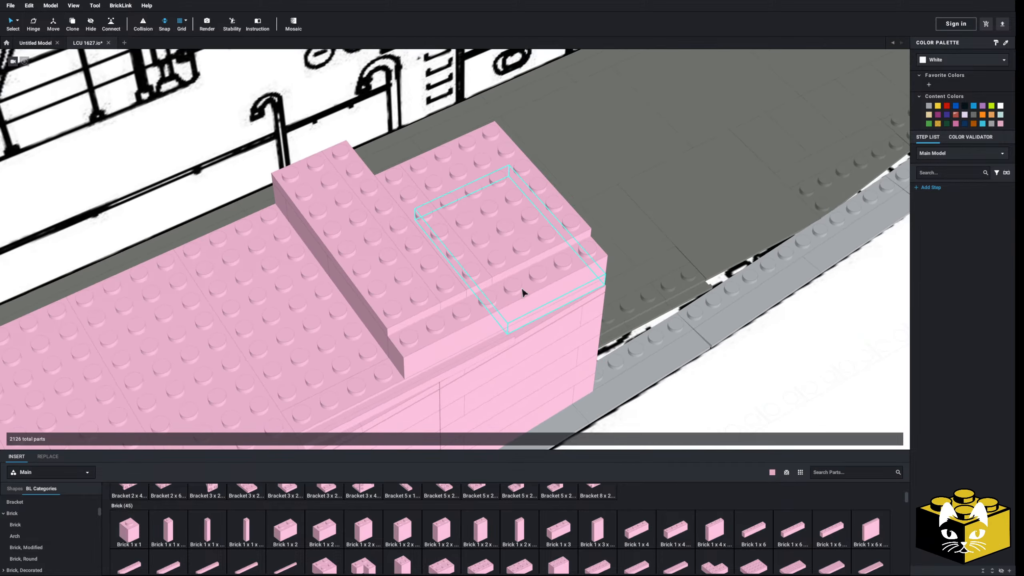
right_click(458, 281)
right_drag(457, 281, 674, 361)
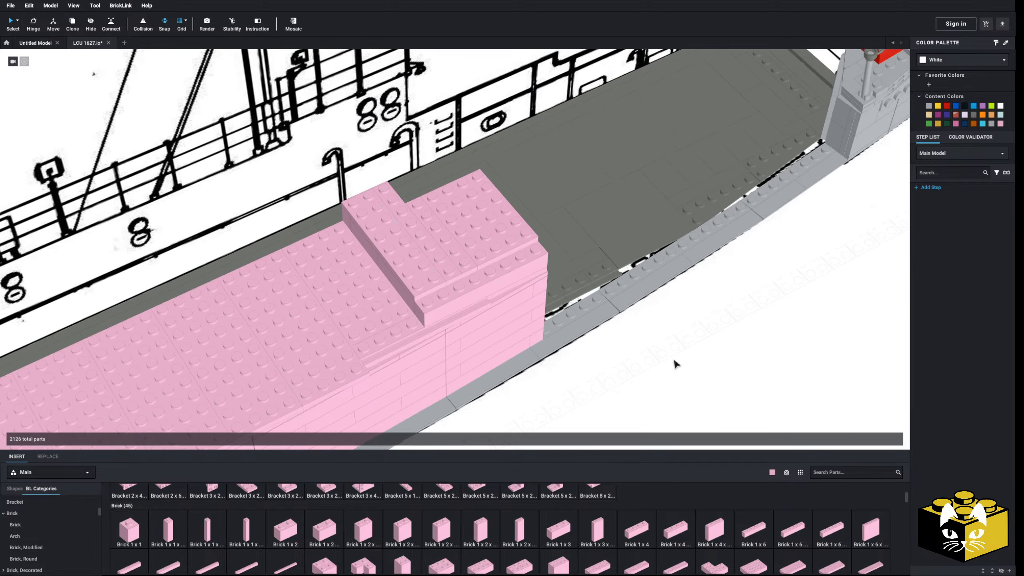
Add another Plate 1 x 8 along the outer edge of the raised front section's roof
right_click(686, 373)
click(709, 399)
click(481, 279)
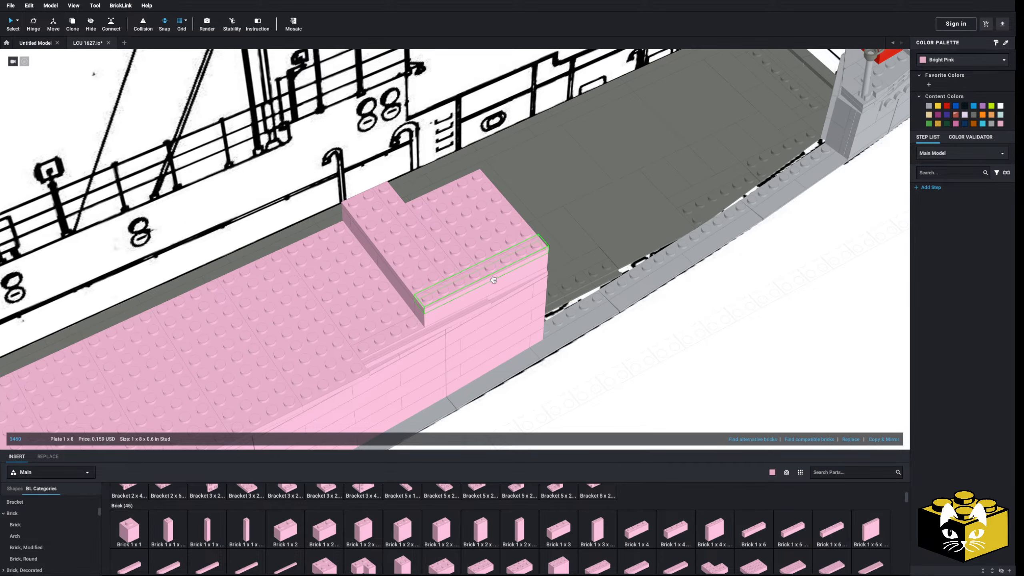
click(722, 387)
Examine the raised section and the deckhouse's opposite, angled end against the side-view reference drawing
right_drag(722, 387, 665, 354)
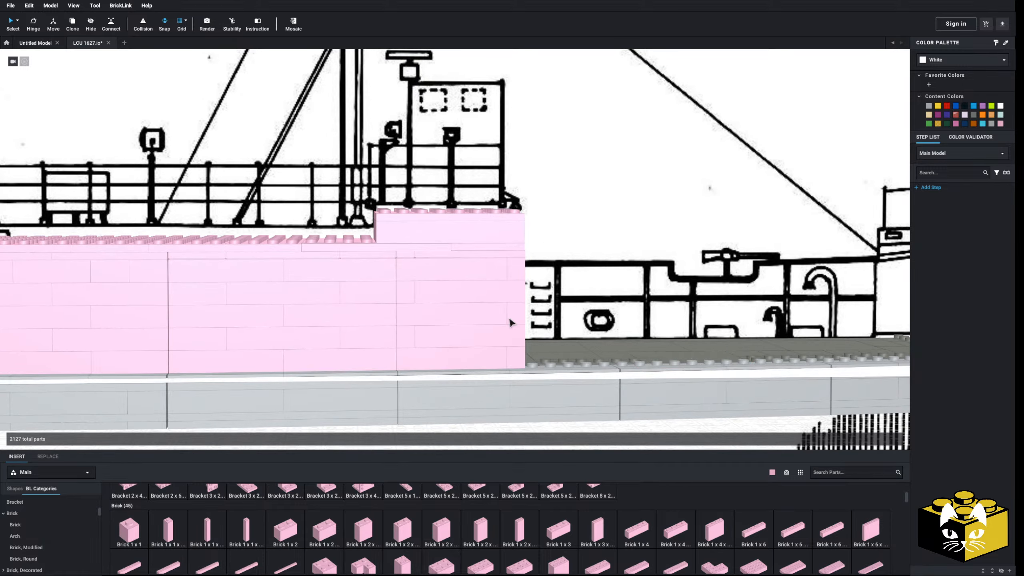
middle_drag(418, 275, 460, 315)
scroll(460, 315, up, 3)
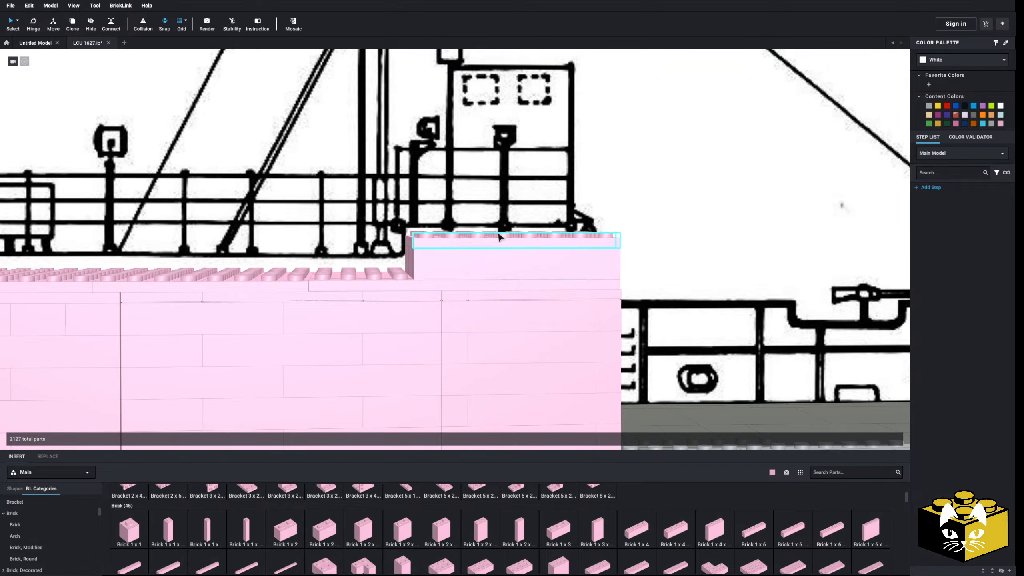
mouse_move(460, 316)
right_down()
mouse_move(502, 285)
mouse_move(413, 307)
mouse_move(487, 300)
mouse_move(489, 290)
mouse_move(478, 308)
mouse_move(517, 304)
right_up()
scroll(446, 294, down, 5)
scroll(517, 304, up, 6)
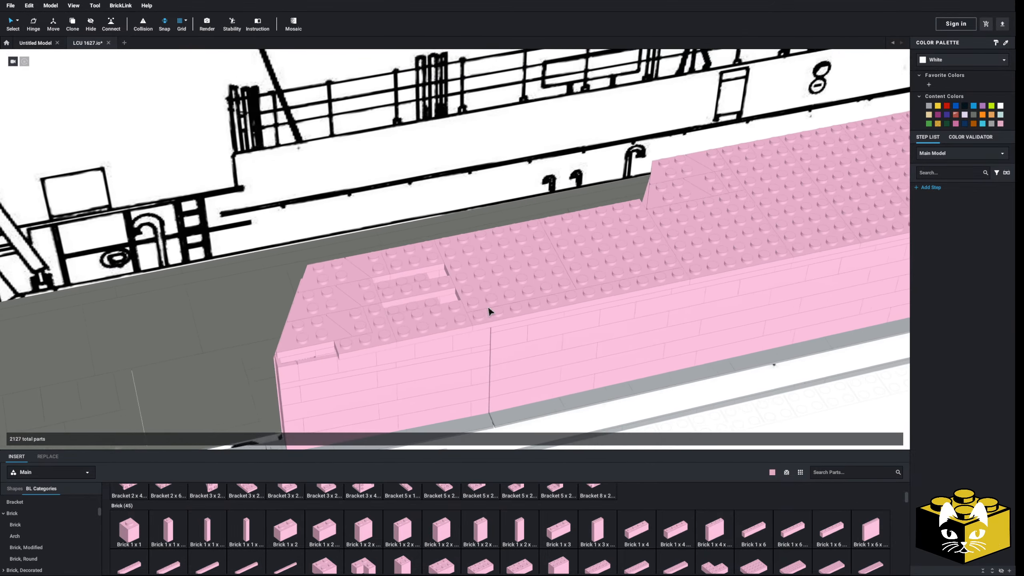
right_drag(488, 309, 460, 302)
right_drag(396, 285, 452, 250)
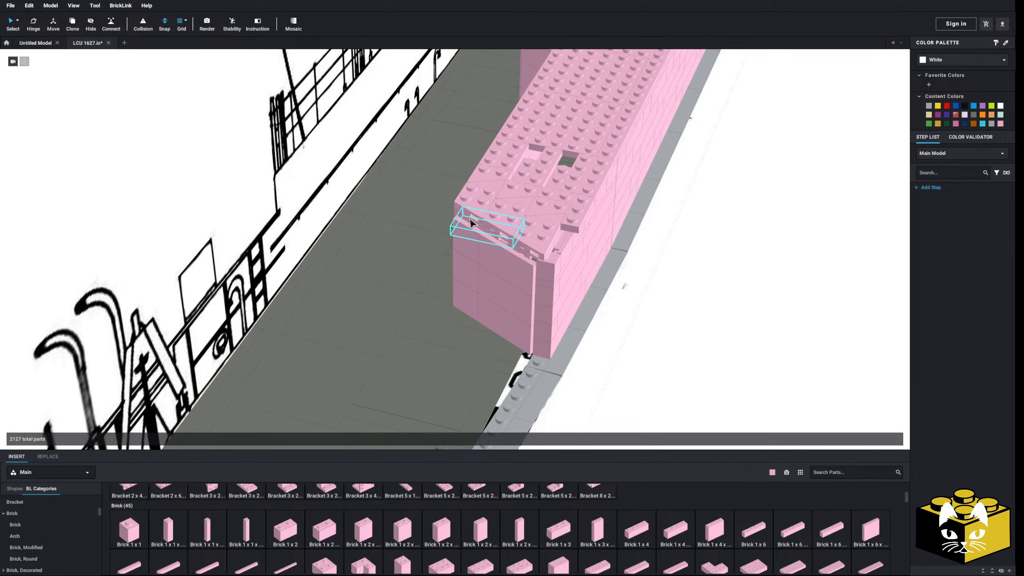
Copy the two wedge plates at the deckhouse's angled end and place them one level up on top of that end
right_click(524, 252)
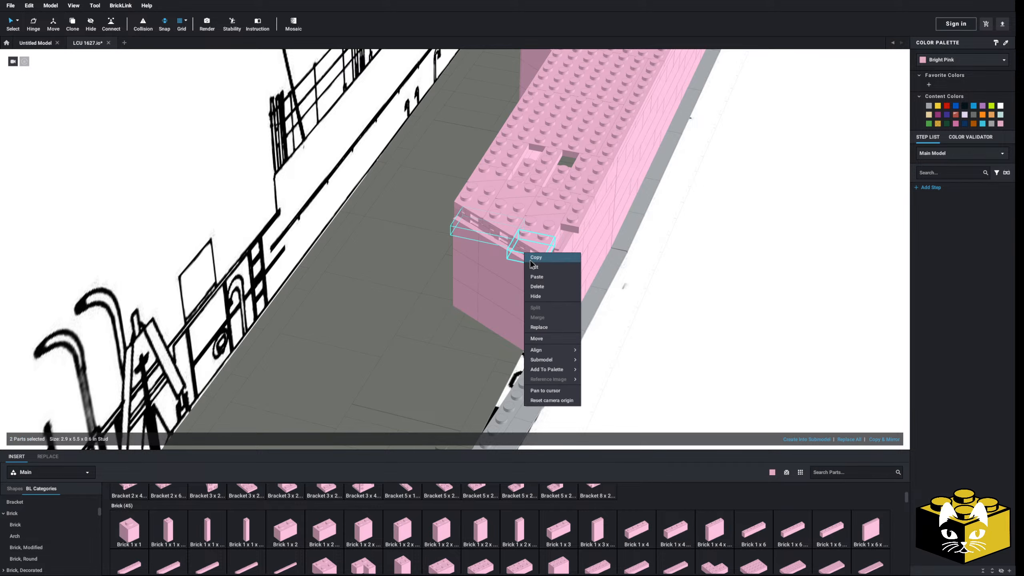
click(530, 260)
right_click(694, 293)
click(706, 317)
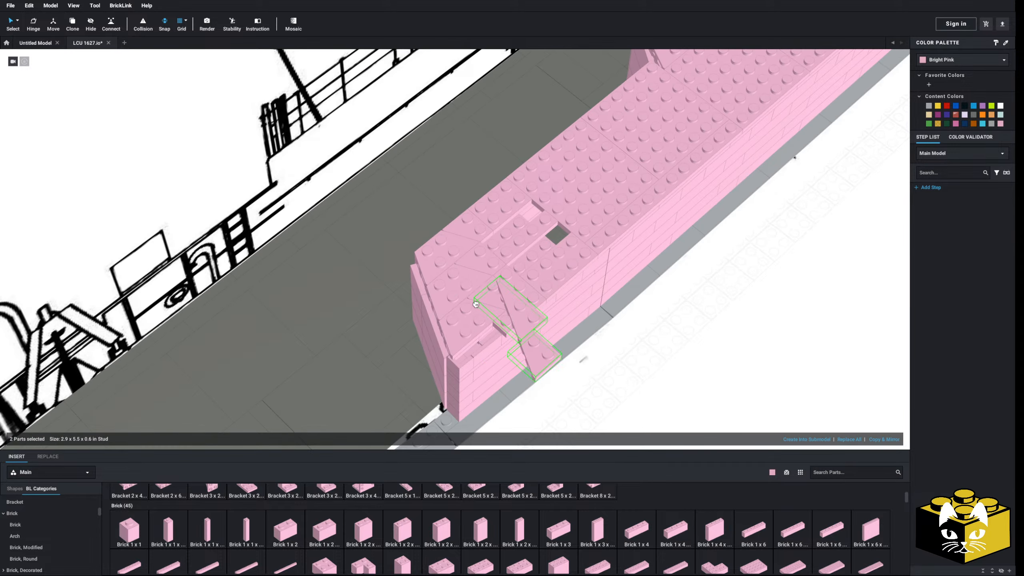
click(434, 286)
click(799, 343)
right_drag(798, 343, 762, 355)
Copy the Wedge, Plate 4 x 2 Left, Pointed and place it at the roof's angled inner step, where the deckhouse widens
right_click(385, 263)
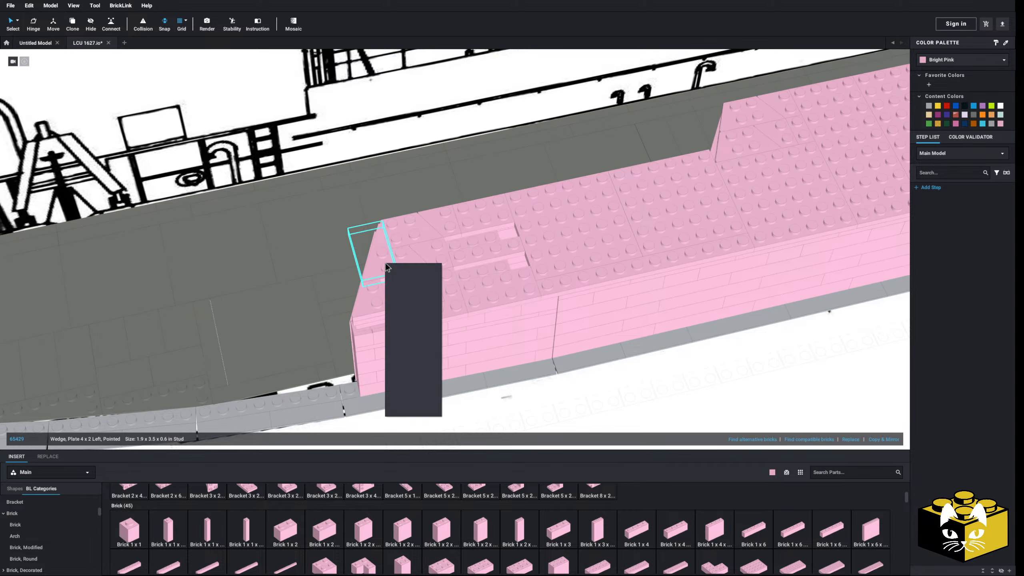
click(393, 277)
click(729, 375)
middle_drag(729, 374, 642, 380)
right_click(635, 381)
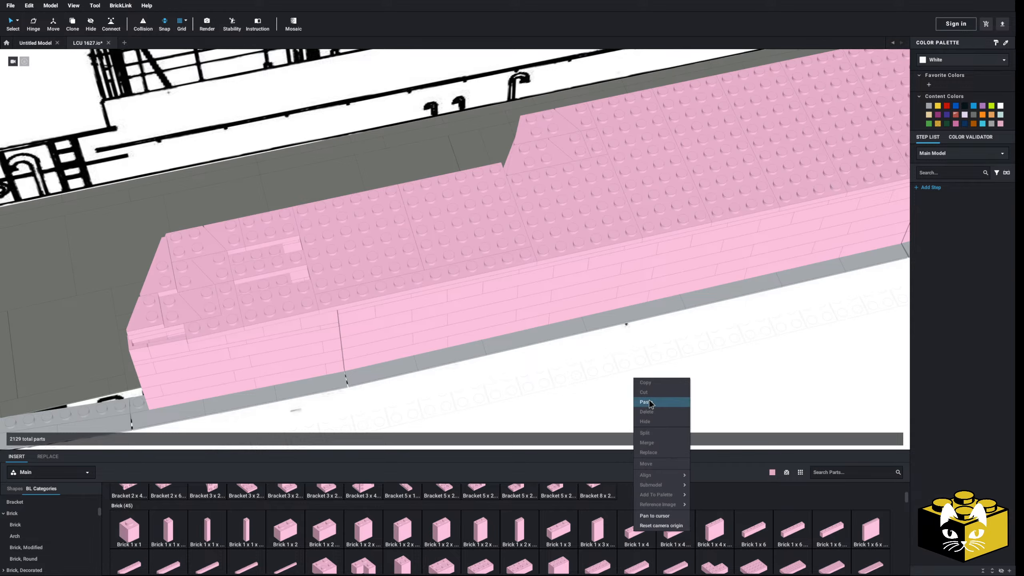
click(649, 400)
click(520, 152)
Place a Tile 1 x 6 lengthwise on the outer edge of the roof at the angled end
right_drag(610, 355, 468, 397)
scroll(463, 392, down, 3)
middle_drag(468, 398, 541, 365)
scroll(533, 384, up, 5)
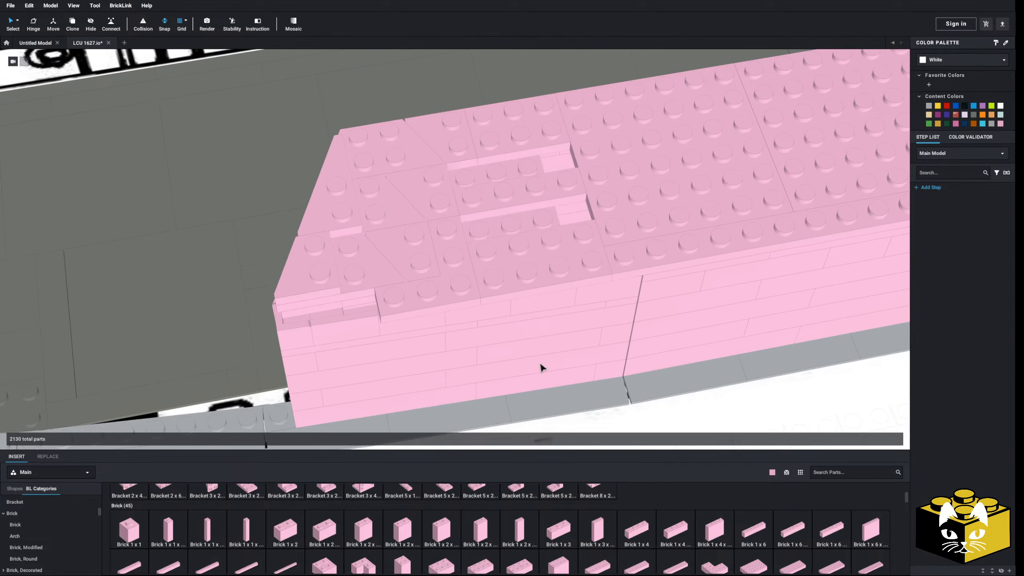
scroll(55, 535, down, 10)
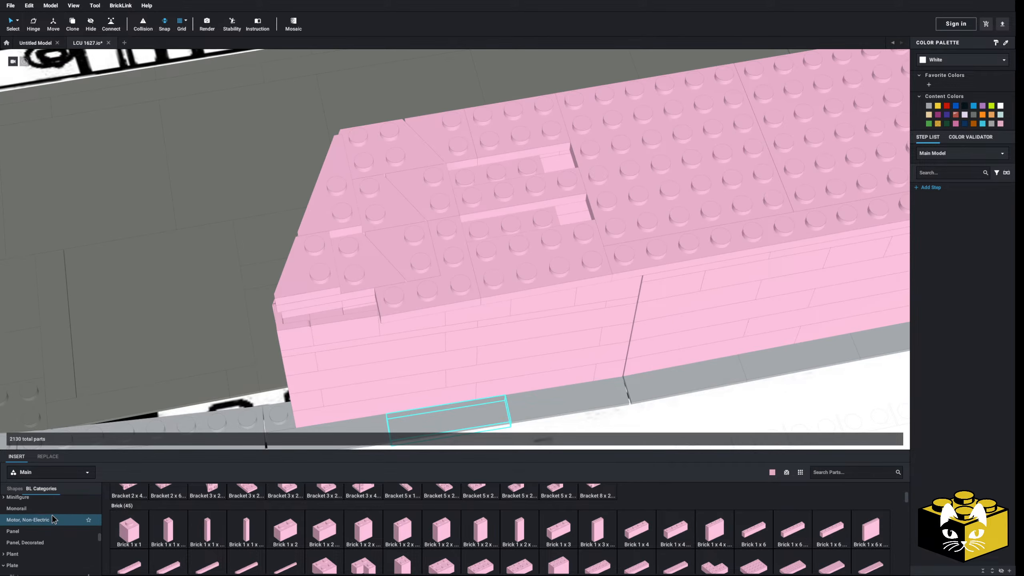
right_drag(484, 309, 465, 331)
right_drag(355, 355, 298, 403)
scroll(27, 537, down, 1)
scroll(38, 519, down, 5)
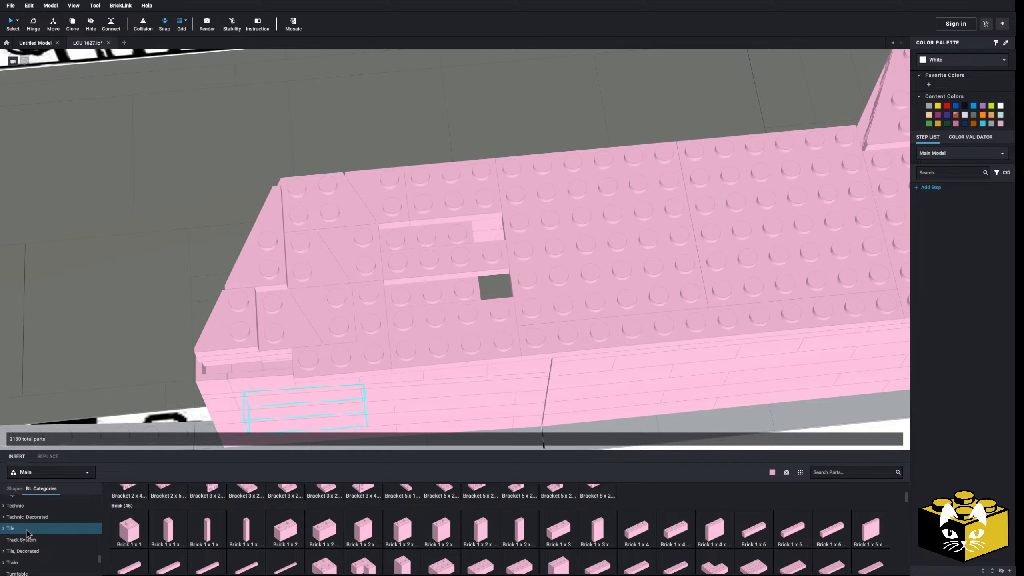
click(26, 529)
click(286, 363)
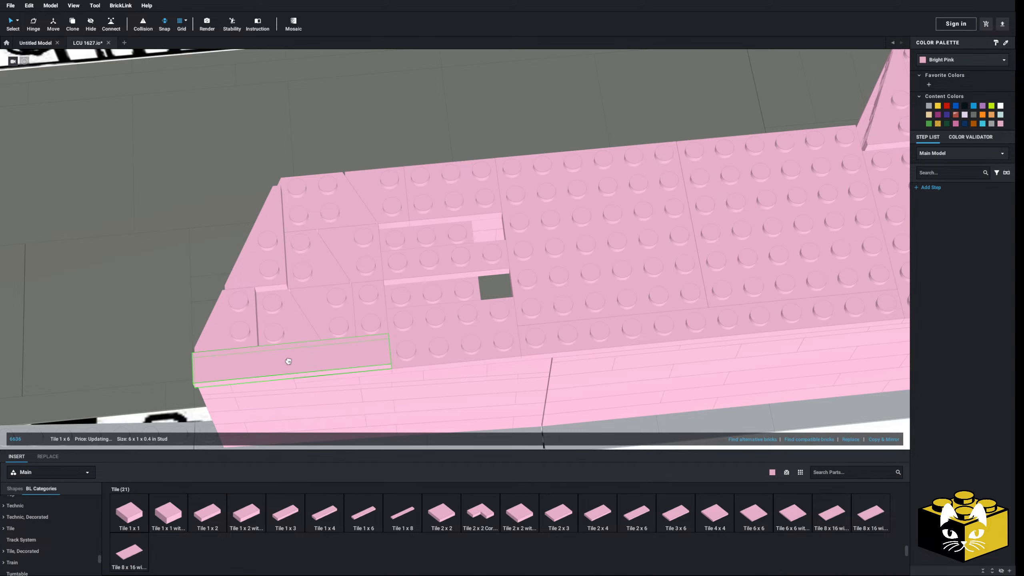
Fill the gap beneath the Tile 1 x 6 at the angled end with a Plate 1 x 3
right_drag(287, 367, 295, 326)
scroll(63, 510, up, 2)
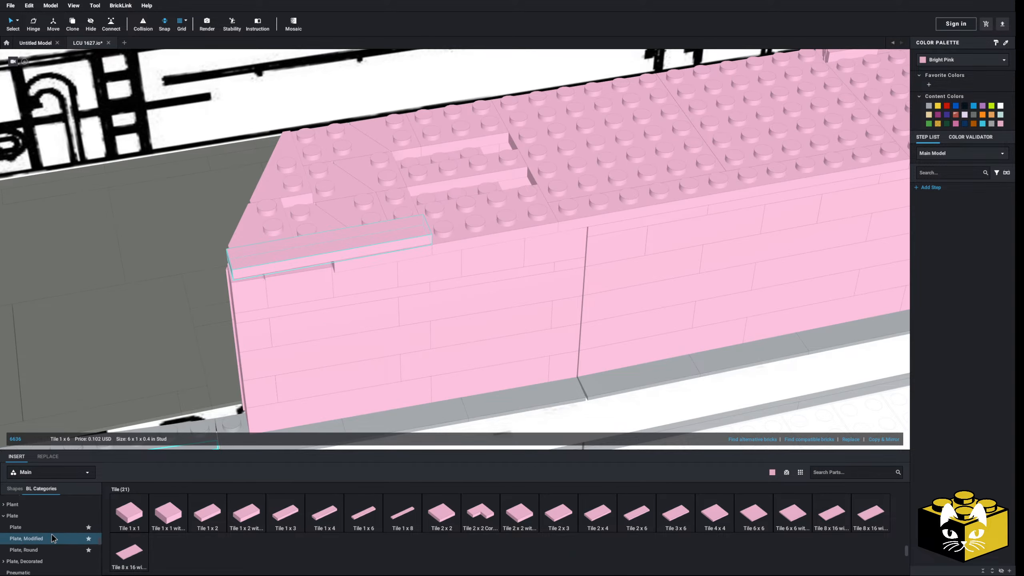
click(16, 527)
click(236, 516)
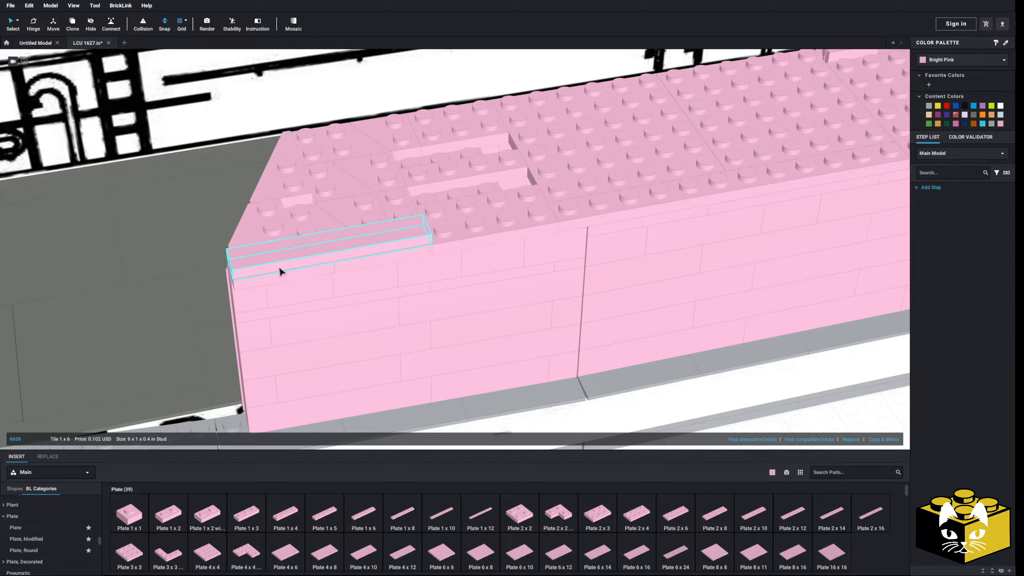
scroll(280, 268, down, 5)
right_drag(279, 268, 444, 290)
click(636, 322)
right_drag(636, 322, 715, 315)
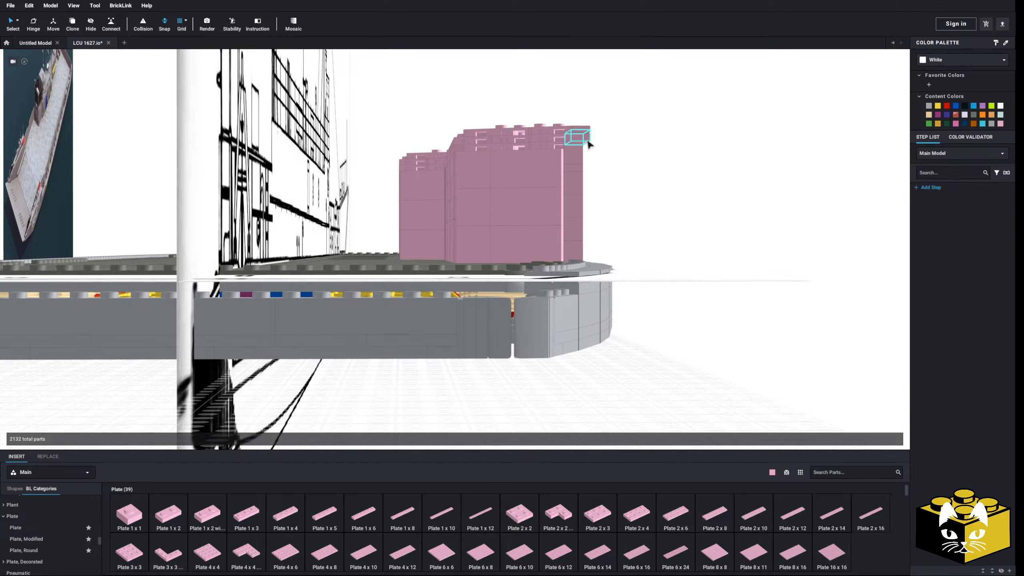
Place a Tile 2 x 4 lengthwise directly inside the Tile 1 x 6 on the angled end's roof
right_drag(588, 144, 520, 295)
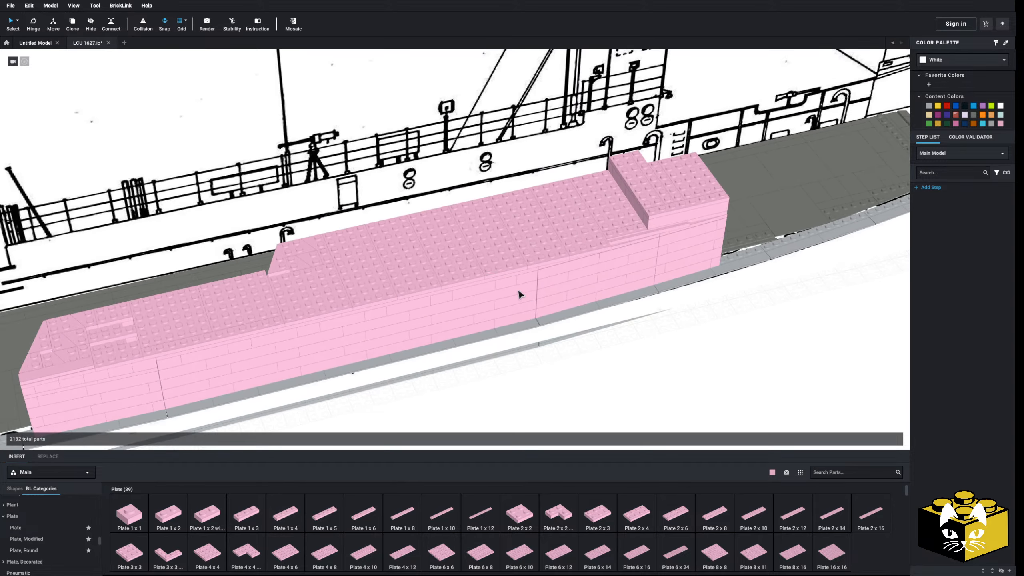
middle_drag(670, 410, 700, 399)
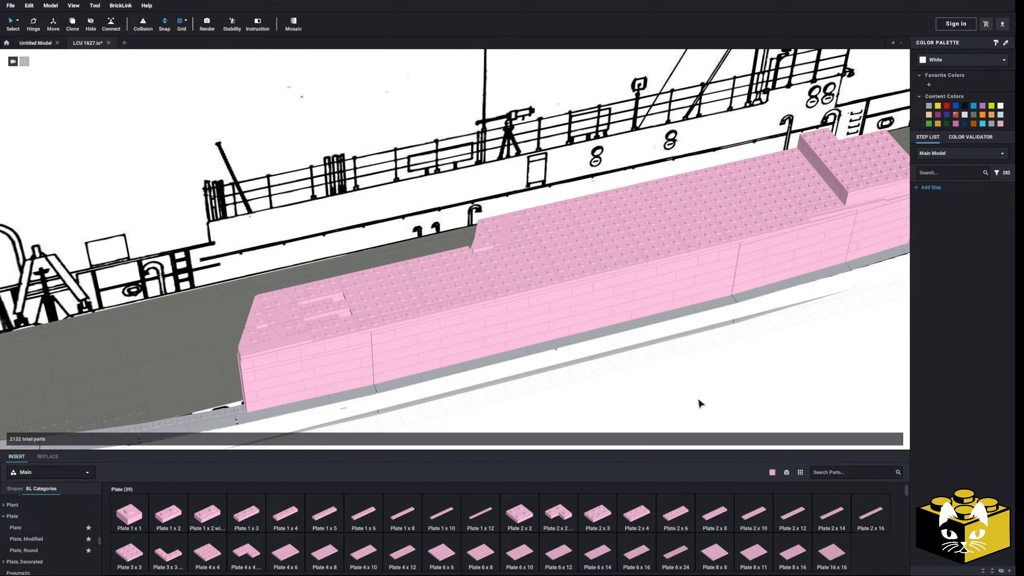
middle_drag(666, 389, 699, 364)
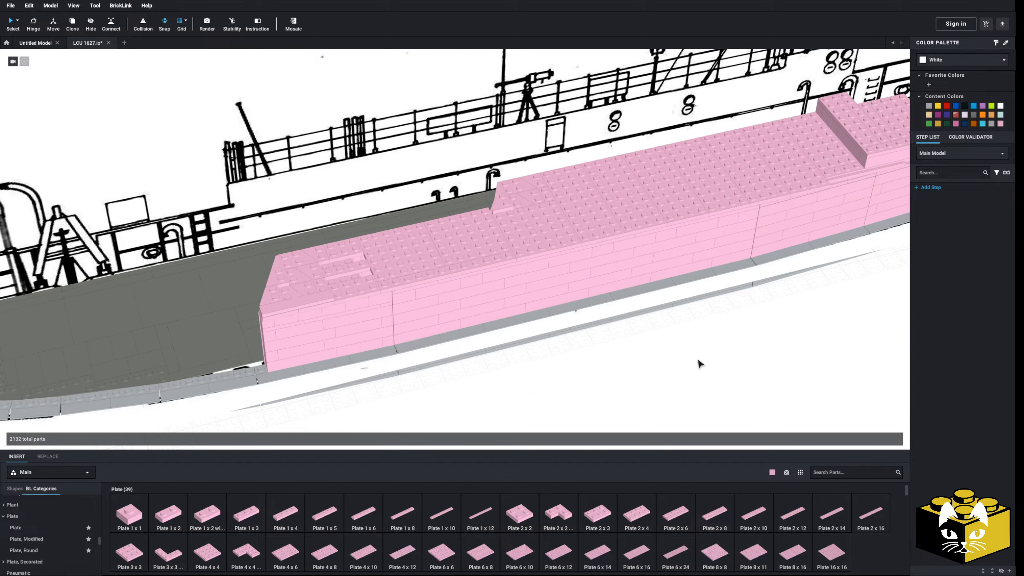
mouse_move(700, 364)
right_down()
mouse_move(677, 365)
mouse_move(707, 372)
right_up()
middle_drag(407, 354, 594, 330)
scroll(594, 331, up, 4)
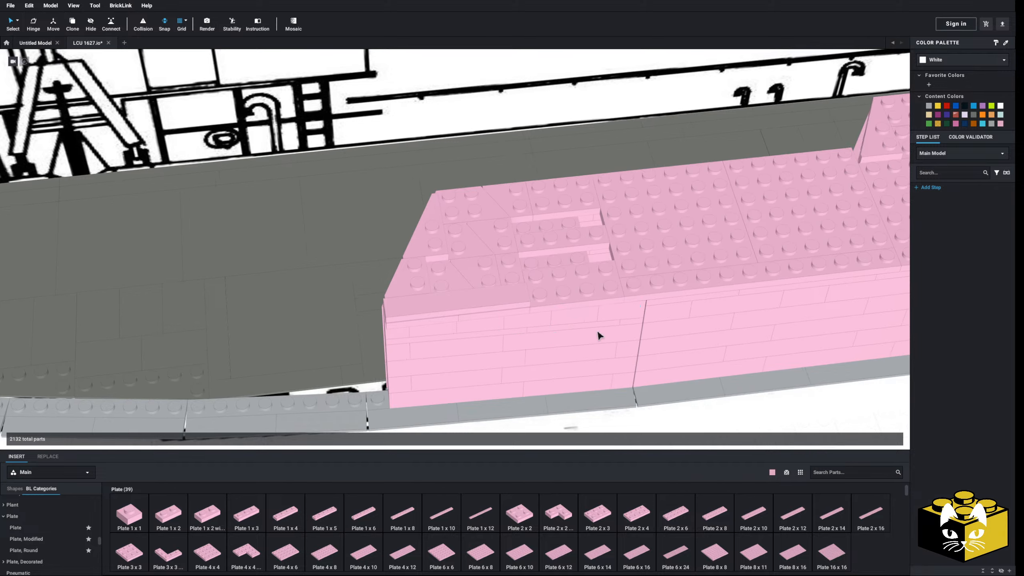
scroll(598, 335, up, 3)
scroll(47, 540, down, 5)
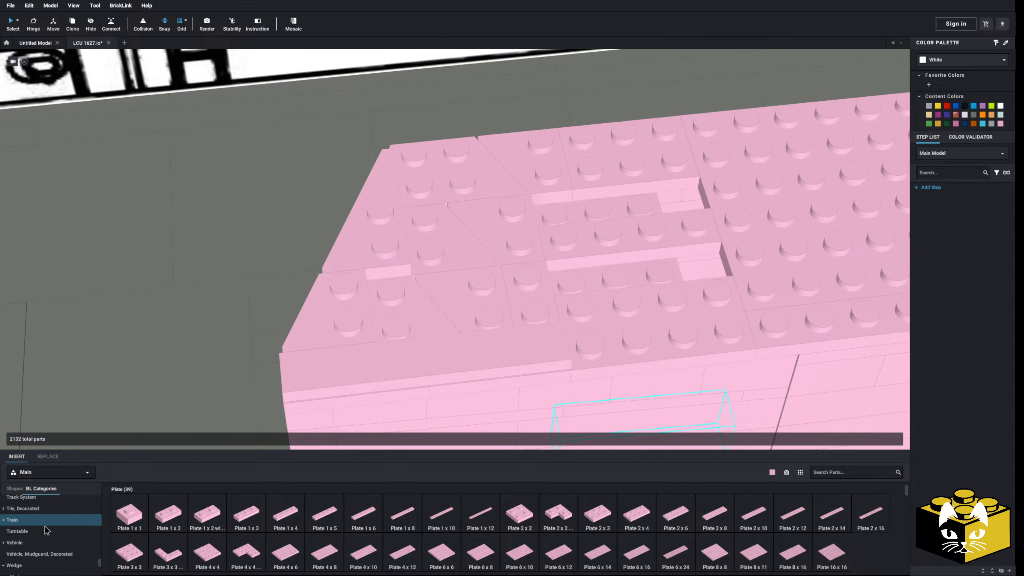
scroll(38, 538, up, 3)
click(25, 526)
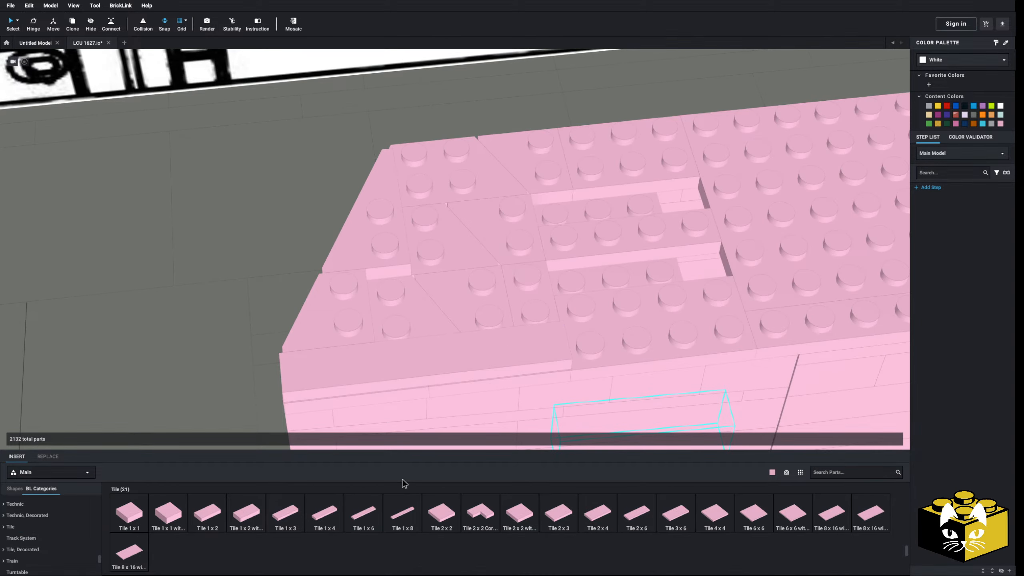
click(596, 513)
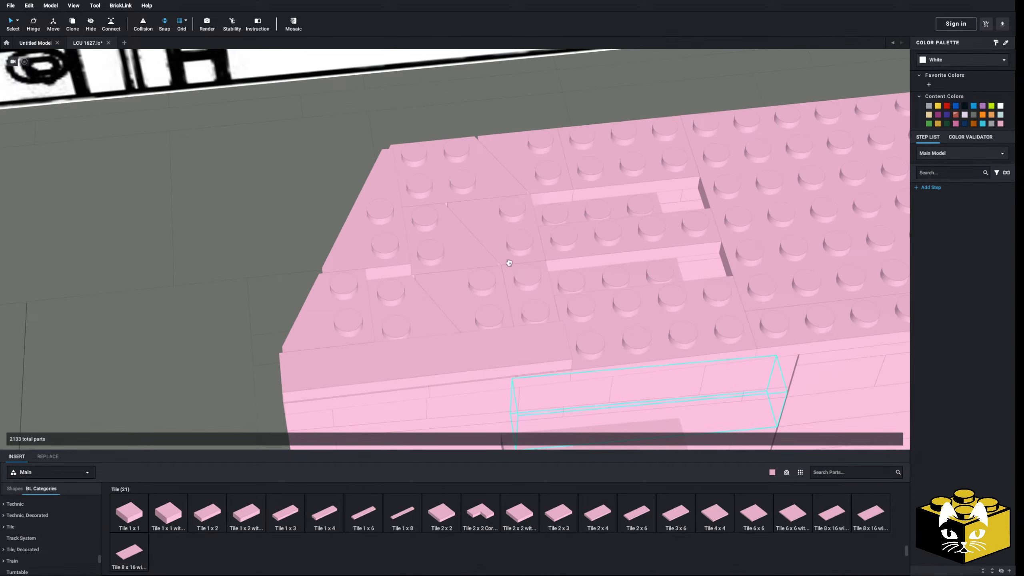
click(454, 294)
Cover the remaining width of the angled end with two Tiles 2 x 3 side by side
right_drag(453, 294, 542, 409)
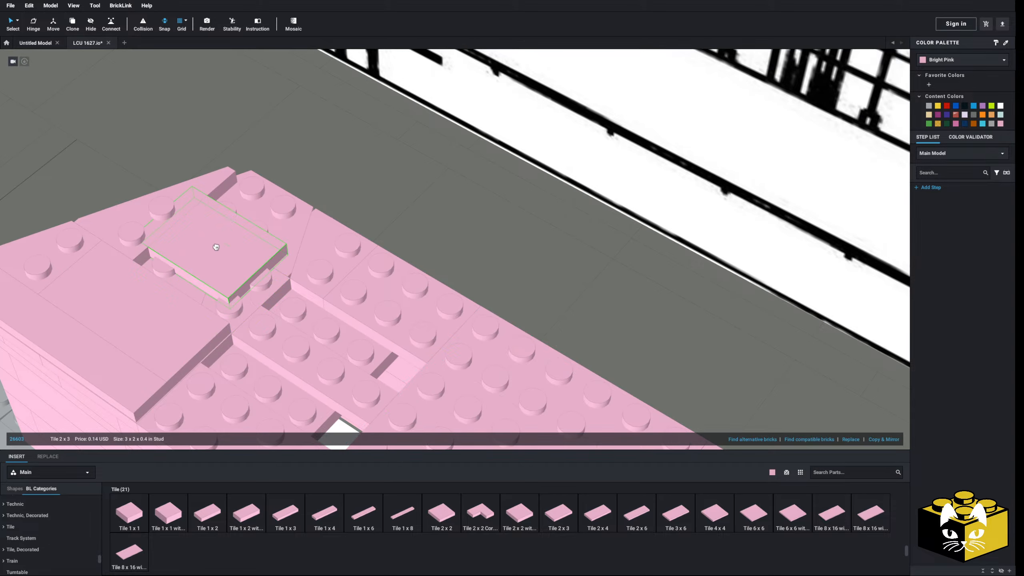
click(242, 271)
key(ctrl+v)
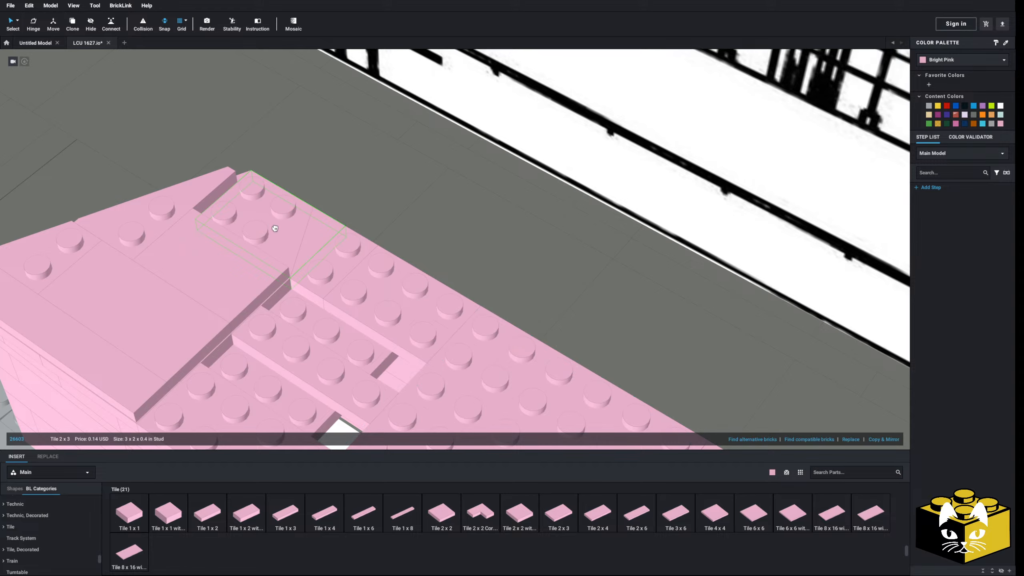
click(265, 211)
scroll(265, 211, down, 5)
right_drag(320, 250, 391, 299)
click(370, 419)
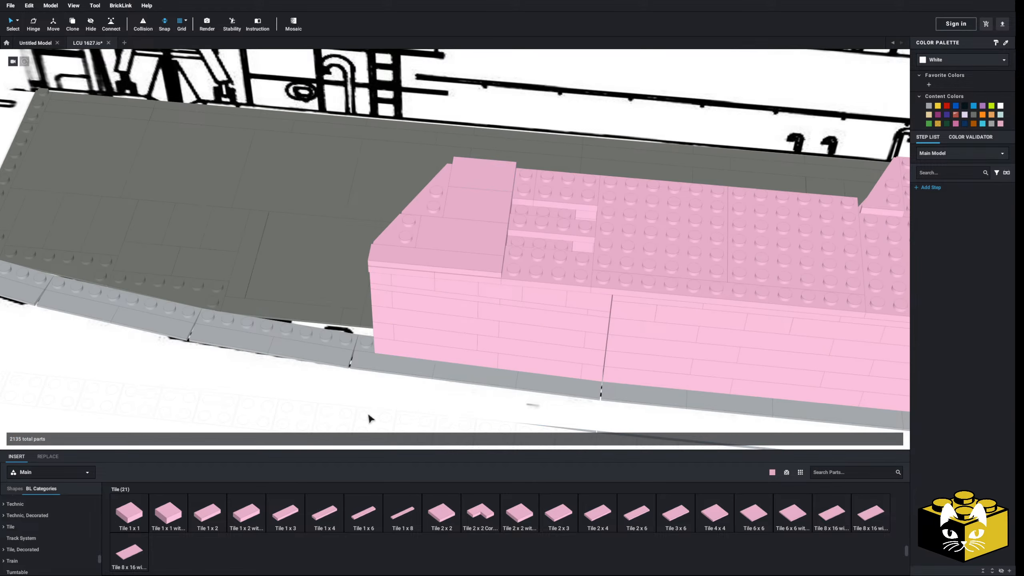
Cover the next four stud rows of the narrow roof with two crosswise Tiles 2 x 4 and two crosswise Tiles 2 x 3
click(595, 512)
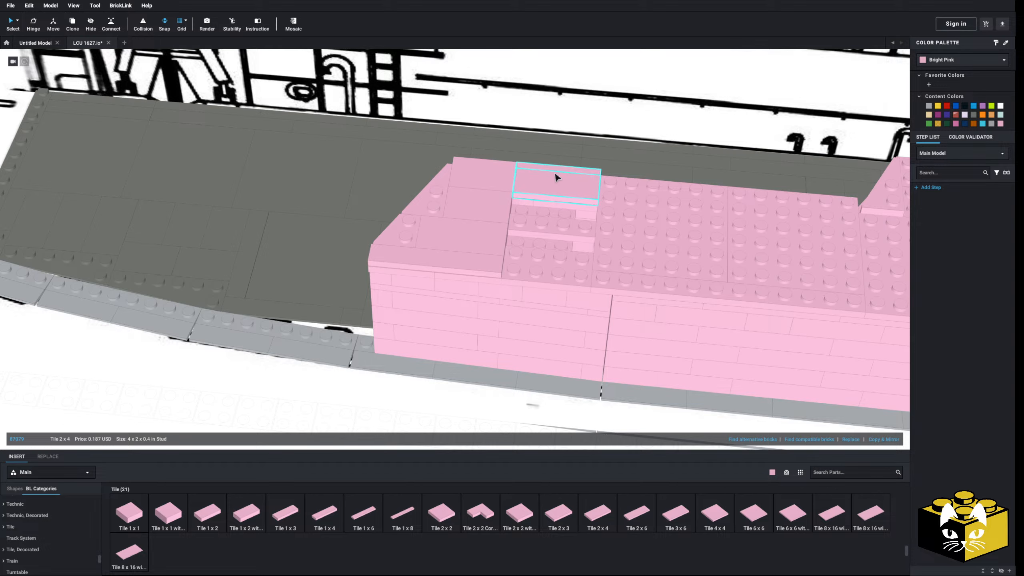
click(535, 188)
right_drag(535, 188, 495, 251)
click(558, 512)
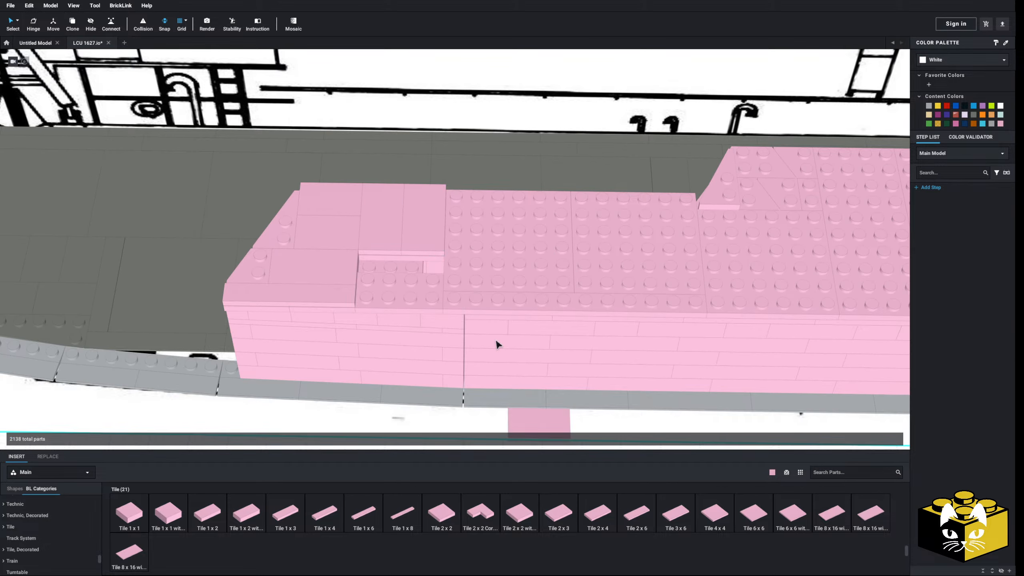
click(381, 279)
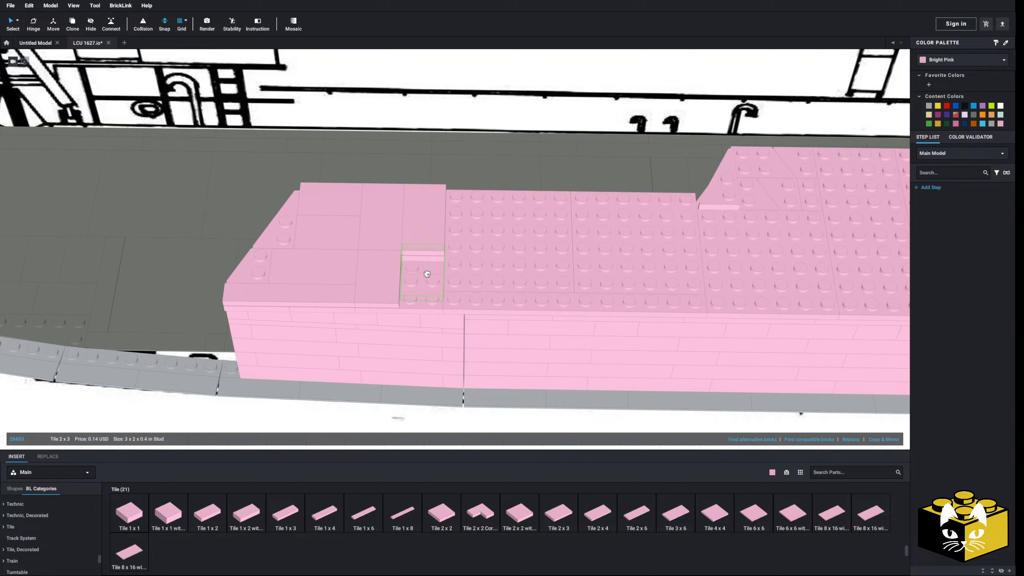
middle_drag(380, 458, 392, 378)
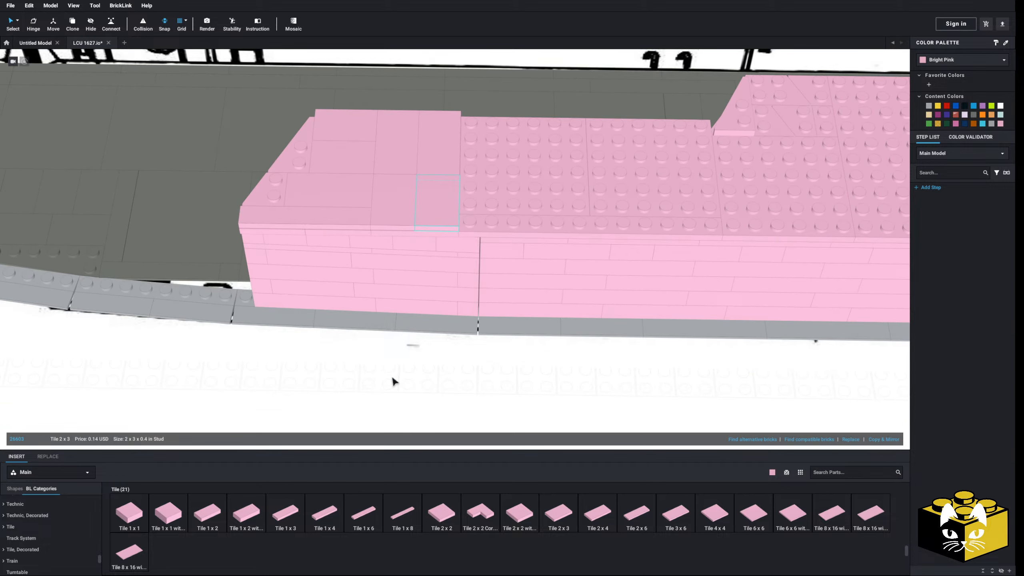
Copy the group of two Tiles 2 x 4 and two Tiles 2 x 3 along the narrow roof up to the step
click(599, 514)
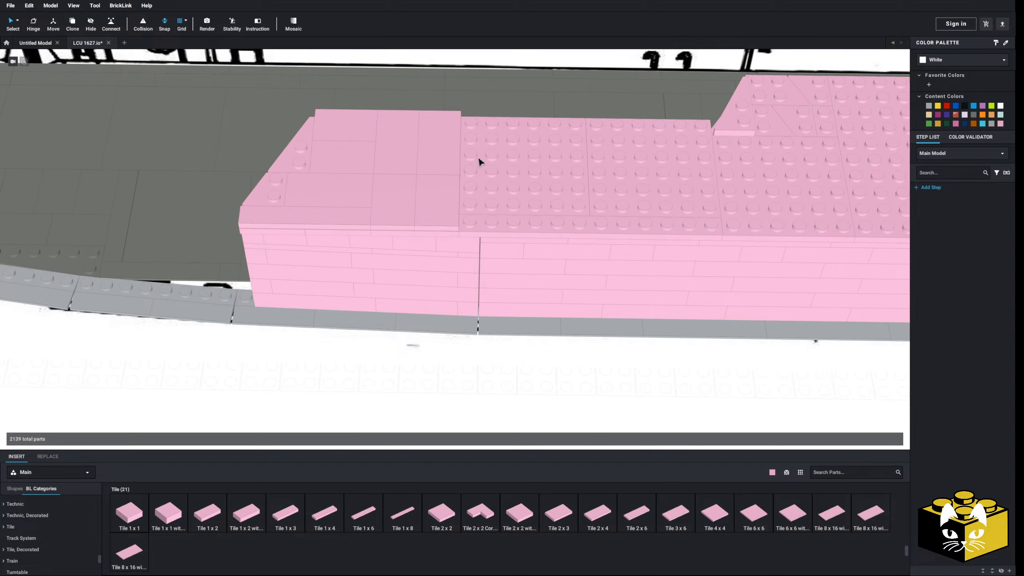
click(454, 162)
middle_drag(543, 307, 507, 329)
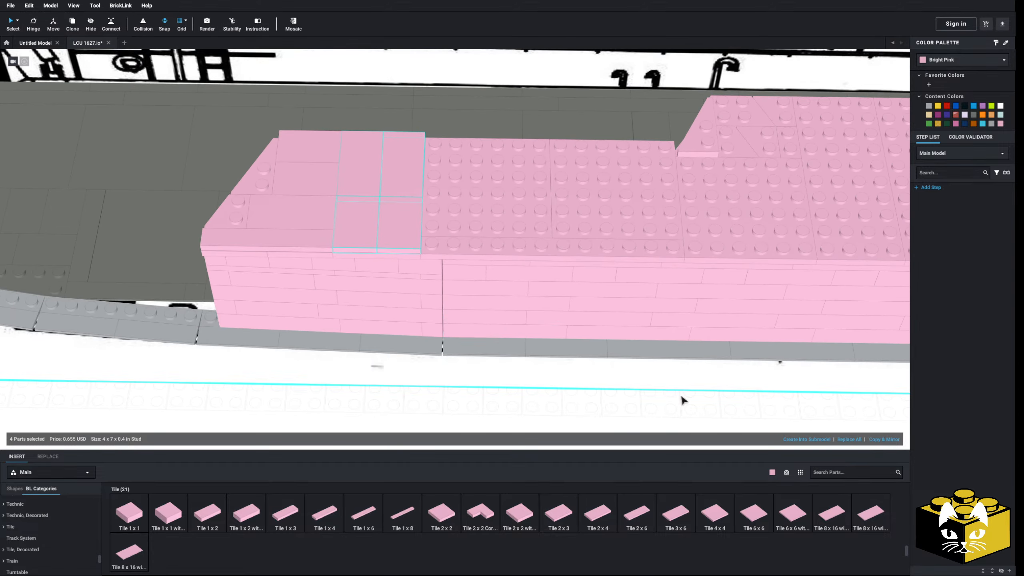
middle_drag(790, 411, 617, 417)
click(615, 414)
mouse_move(526, 340)
right_down()
mouse_move(526, 350)
mouse_move(524, 338)
right_up()
middle_drag(525, 338, 504, 375)
Place a crosswise Tile 2 x 6 beside the angled step where the roof widens
scroll(510, 350, up, 4)
mouse_move(510, 350)
right_down()
mouse_move(507, 337)
mouse_move(518, 363)
right_up()
scroll(564, 440, down, 3)
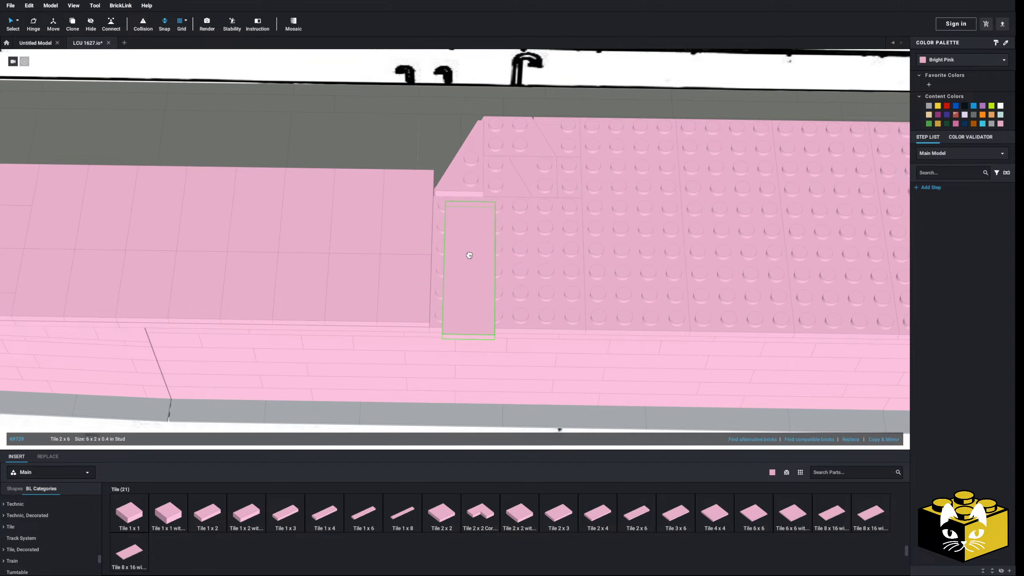
scroll(465, 257, down, 4)
click(484, 397)
Place a Tile 6 x 6 with Bottom Tubes on the wider roof next to the Tile 2 x 6
middle_drag(487, 375, 466, 373)
scroll(476, 366, up, 2)
middle_drag(540, 349, 488, 353)
click(791, 513)
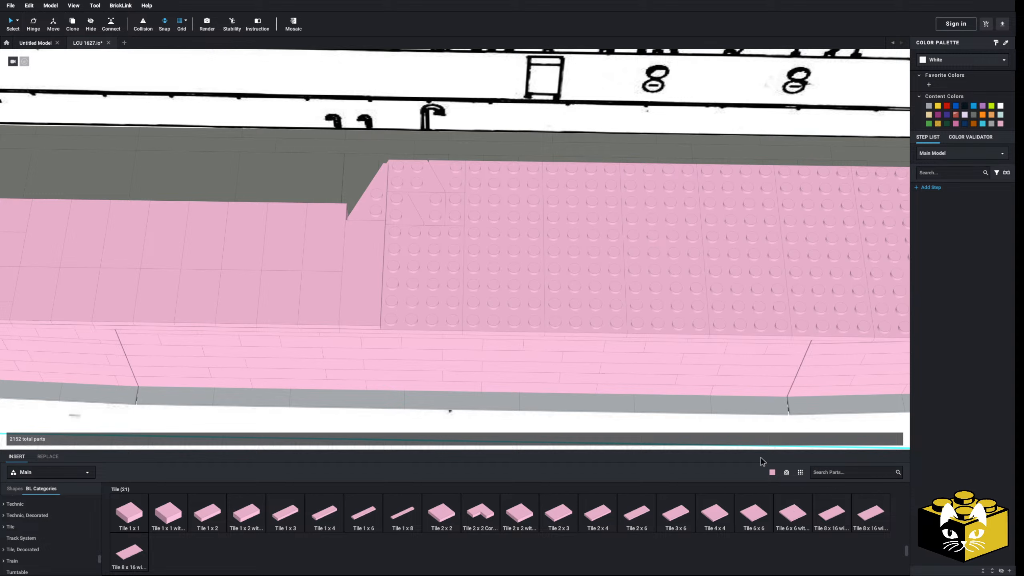
click(447, 243)
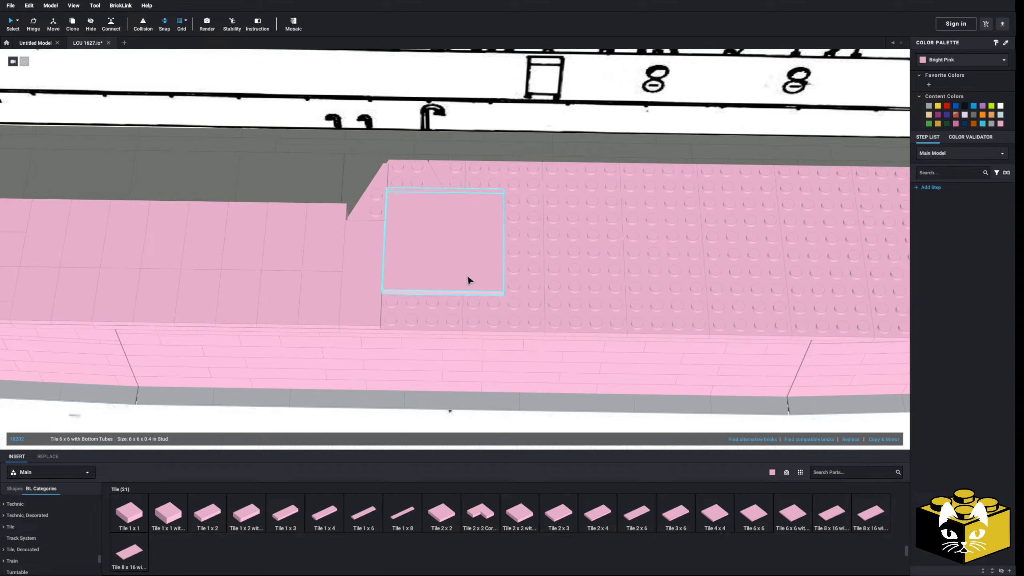
Flank the Tile 6 x 6 with two Tiles 2 x 6 and copy the three-tile group three times along the wide roof
scroll(467, 280, down, 1)
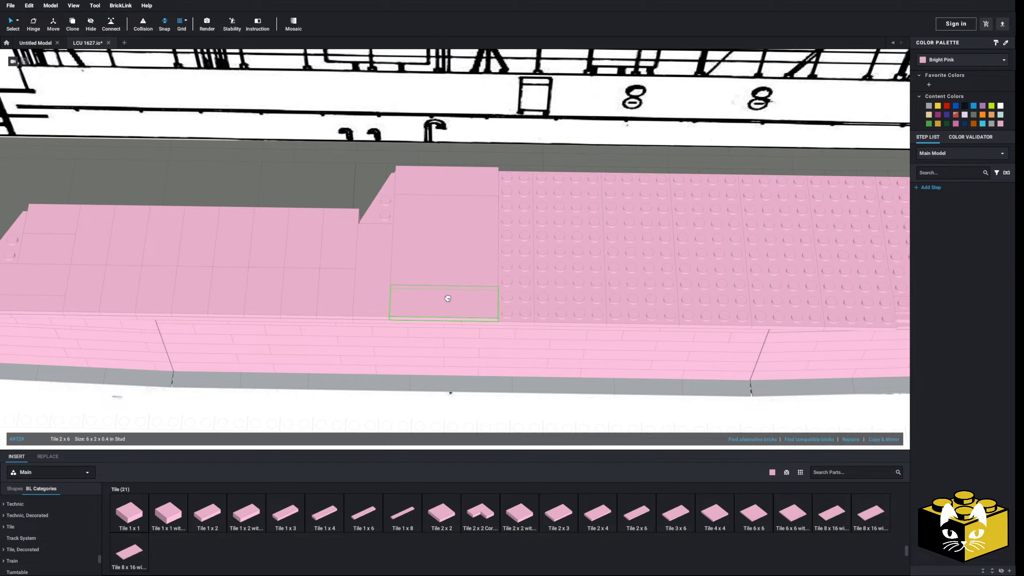
ctrl+click(452, 191)
scroll(451, 209, down, 3)
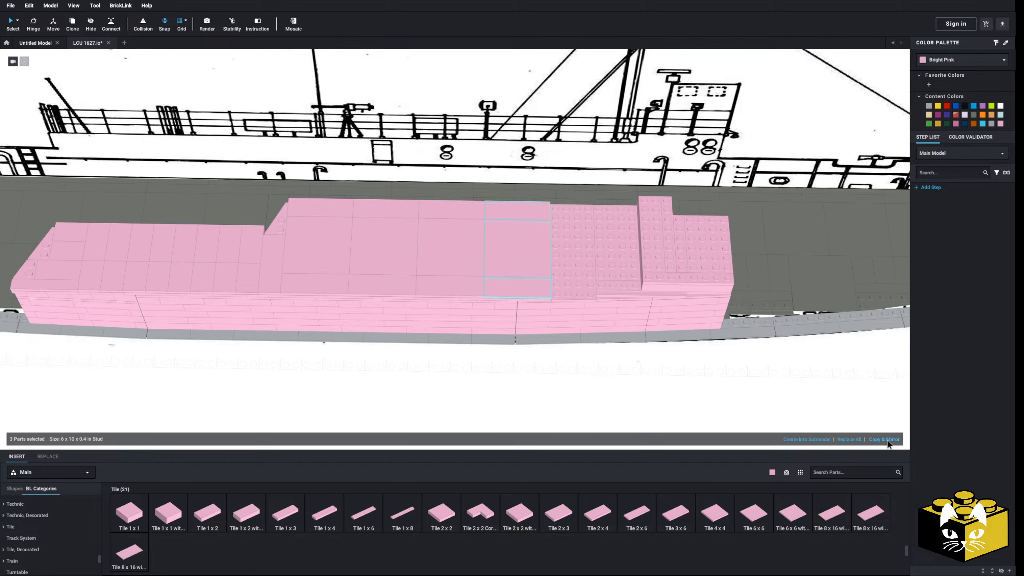
click(722, 398)
Select all the tile groups on the wide roof and move them together two studs towards the raised front section
middle_drag(722, 398, 661, 398)
scroll(649, 375, up, 5)
middle_drag(533, 369, 599, 371)
scroll(599, 371, down, 3)
shift+click(504, 199)
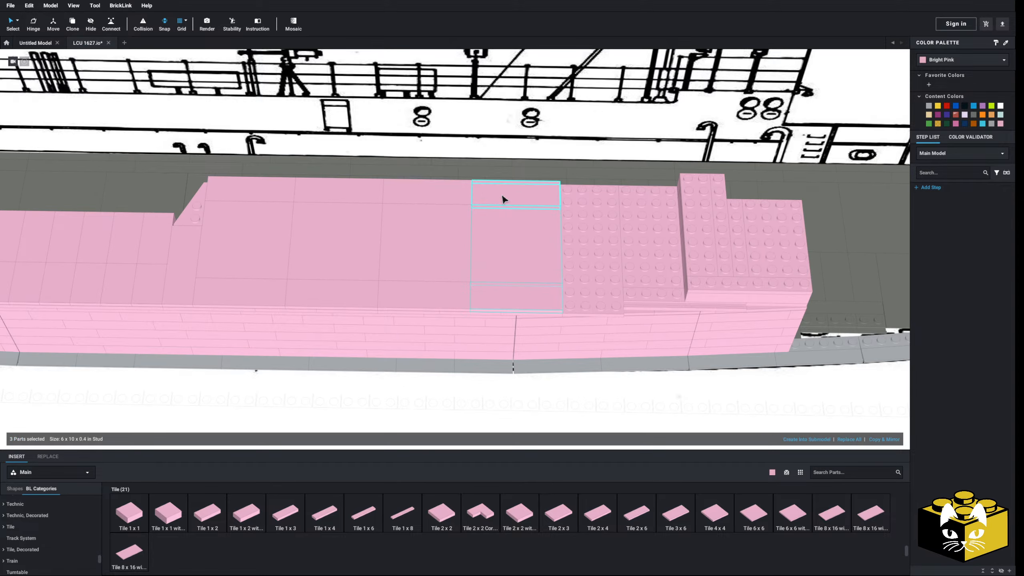
shift+click(433, 302)
right_drag(428, 301, 418, 299)
shift+click(343, 293)
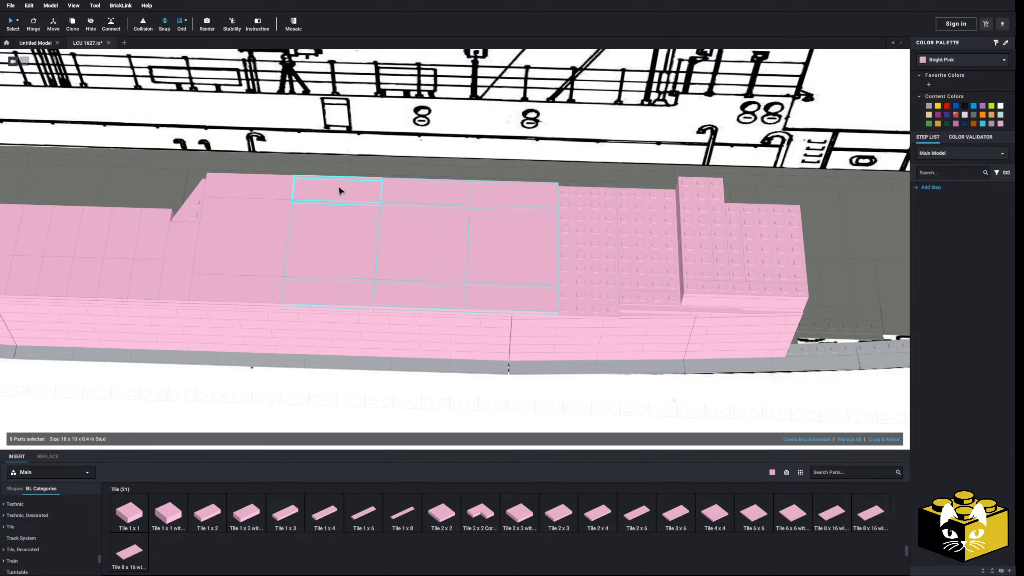
ctrl+click(262, 285)
drag(517, 300, 547, 299)
click(431, 407)
middle_drag(375, 430, 451, 425)
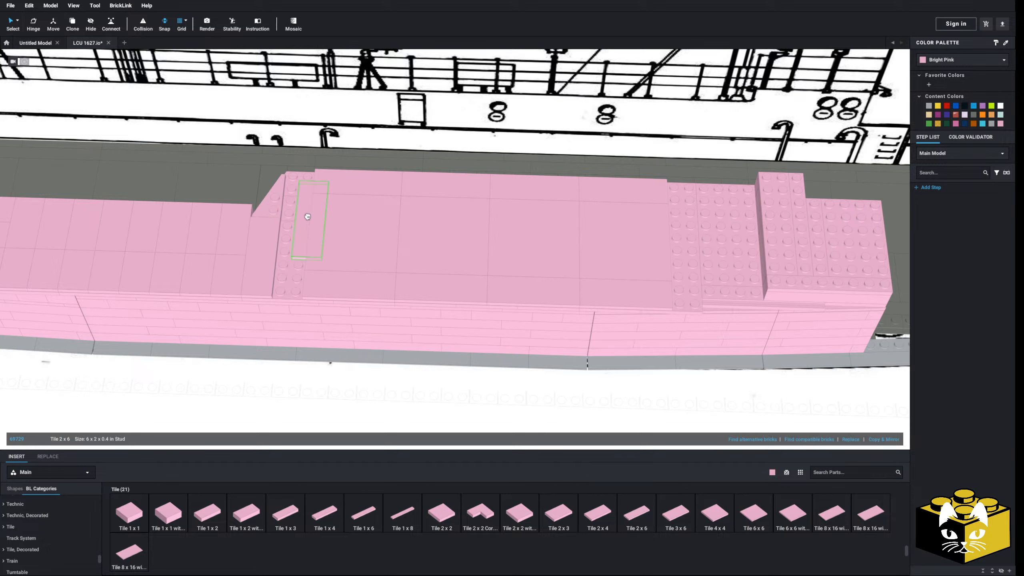
Fill the two-stud gap with a Tile 2 x 6 and a Tile 2 x 4, and copy the pair to the front end of the tiled run
click(299, 209)
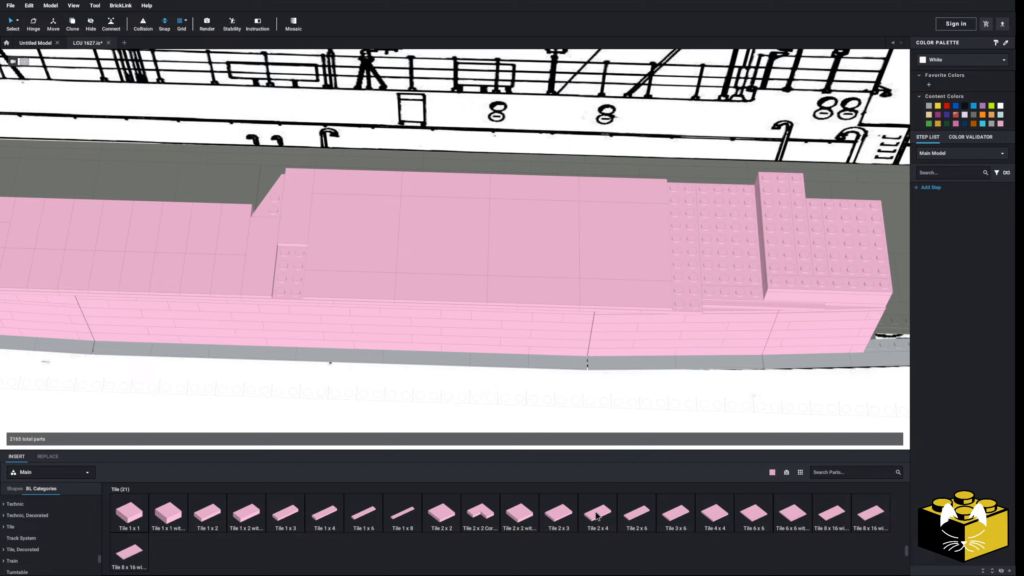
ctrl+click(292, 224)
right_click(288, 218)
click(309, 226)
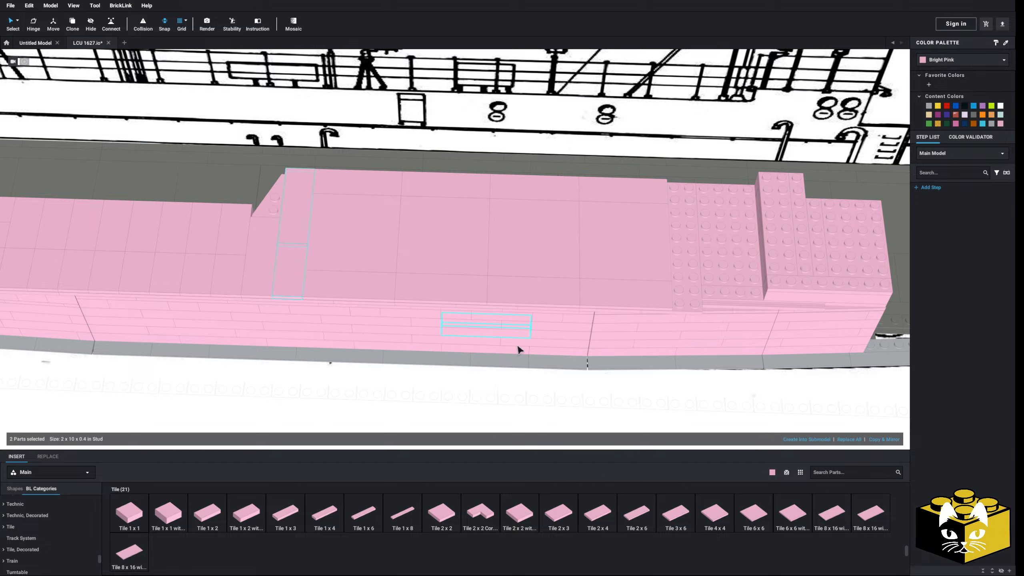
right_click(615, 398)
click(630, 422)
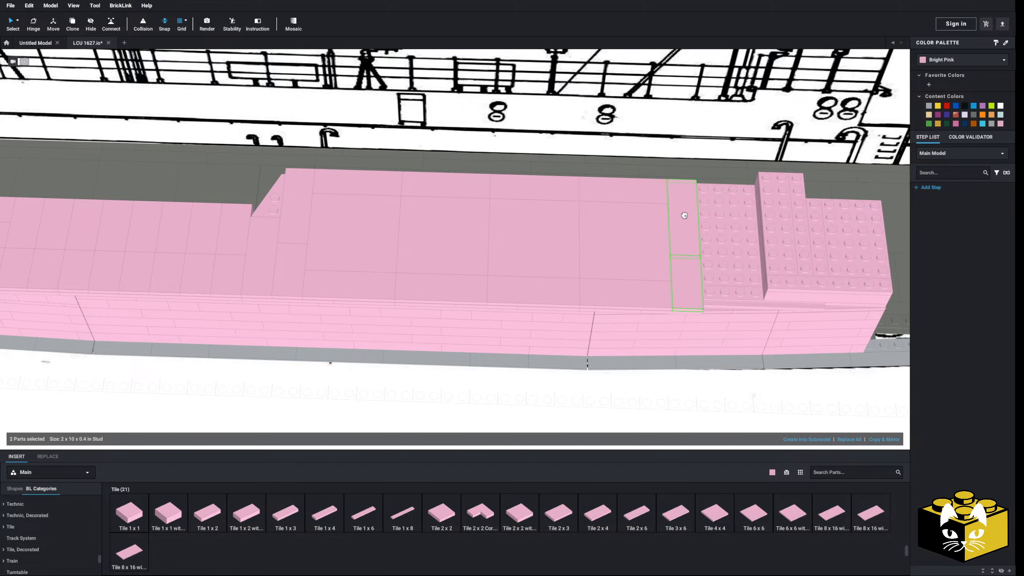
click(684, 219)
click(660, 400)
Place a lengthwise Tile 2 x 4 at the outer edge of the studded strip just behind the raised front section
middle_drag(660, 400, 551, 402)
right_drag(551, 403, 551, 382)
scroll(551, 382, up, 3)
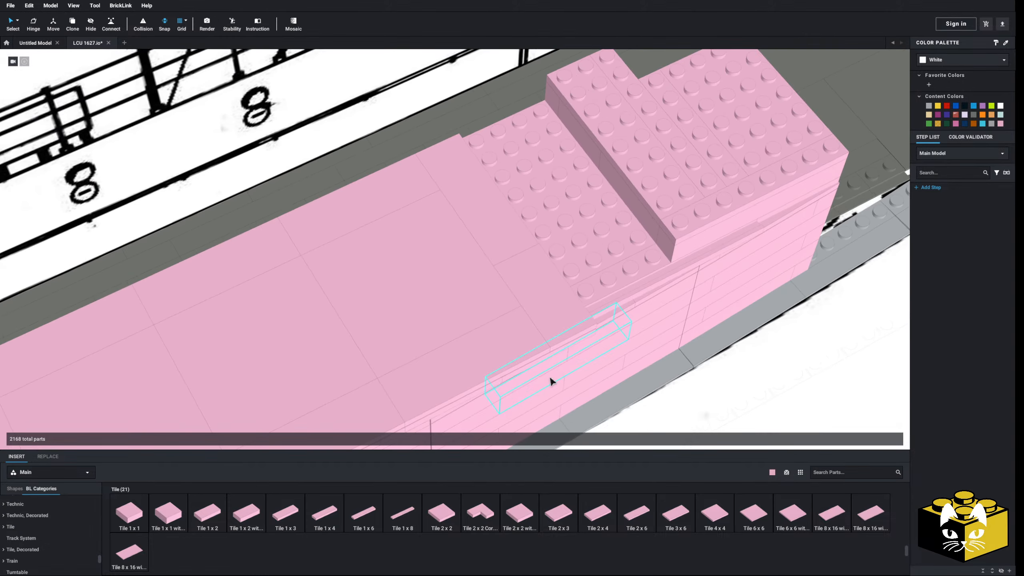
middle_drag(551, 382, 505, 358)
right_drag(505, 359, 513, 381)
scroll(472, 350, up, 3)
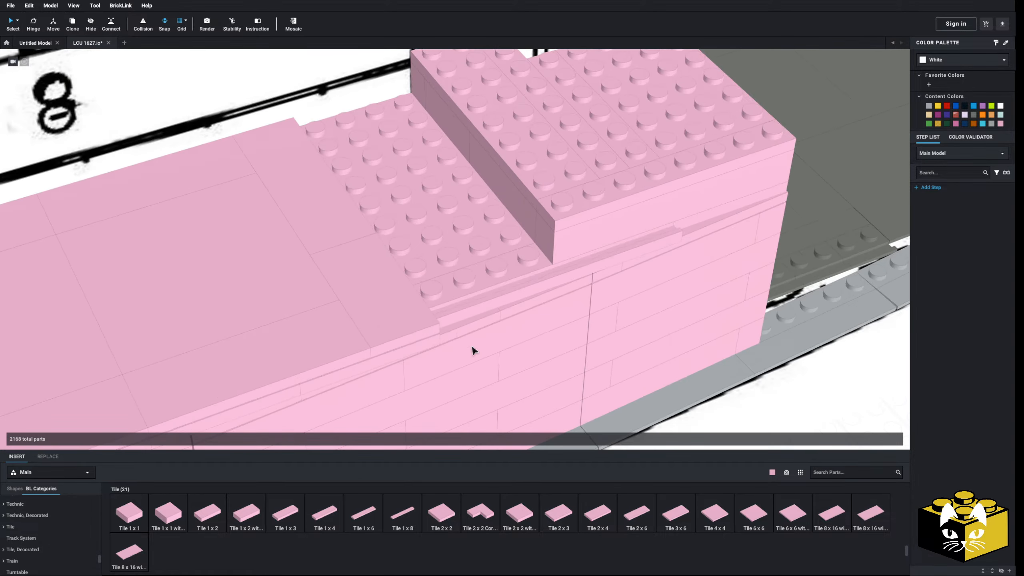
scroll(474, 350, down, 2)
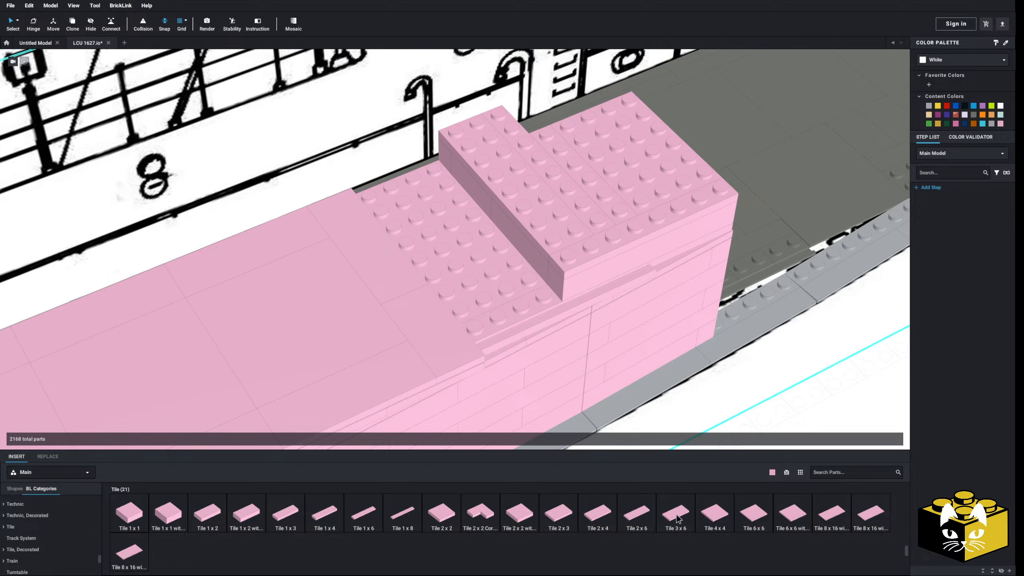
drag(603, 520, 503, 297)
scroll(503, 297, up, 5)
right_drag(532, 313, 528, 359)
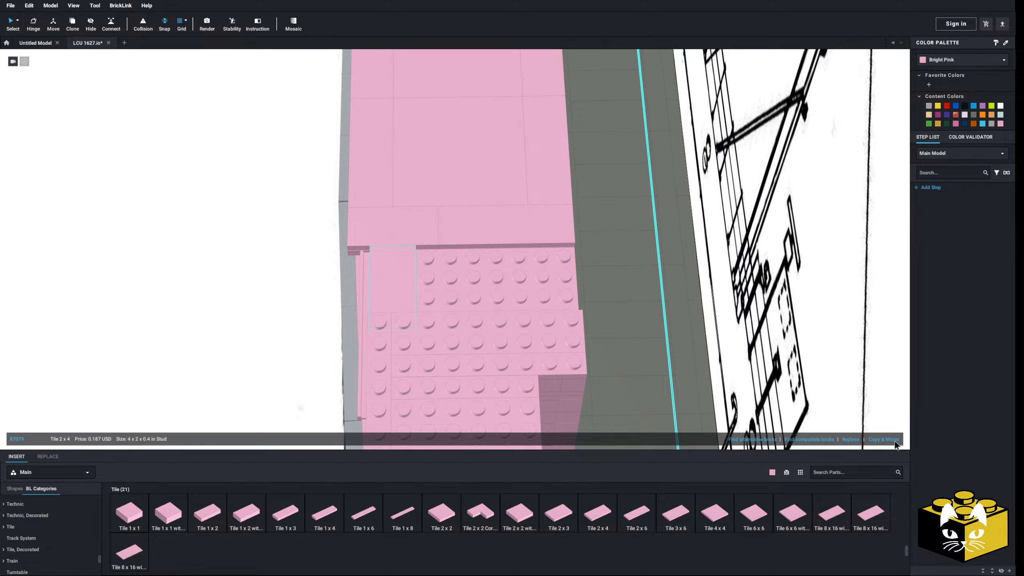
Copy the Tile 2 x 4 three times across the strip and fill the remaining stud column with a Tile 1 x 4
click(895, 441)
click(895, 441)
click(895, 441)
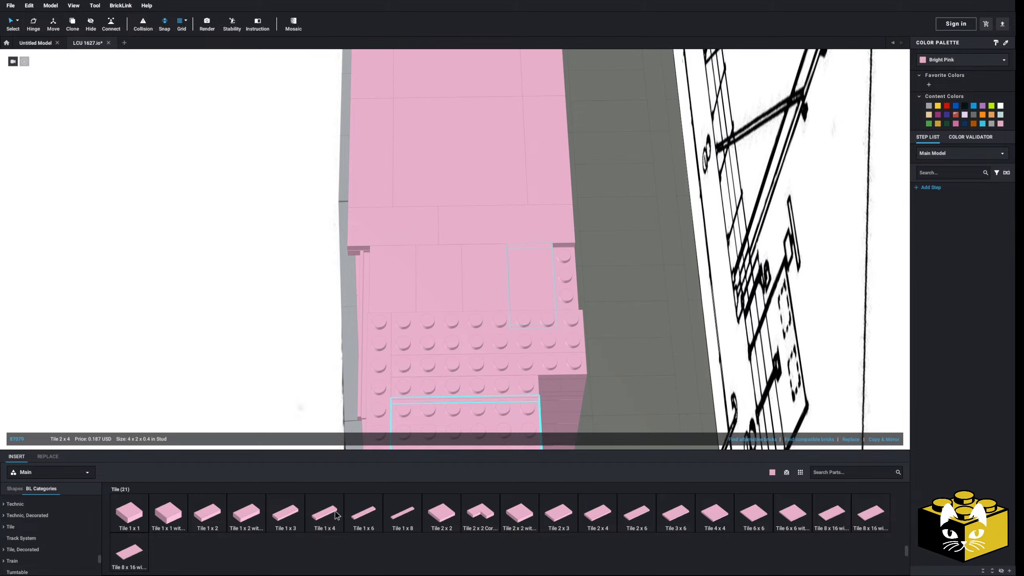
drag(337, 516, 575, 274)
click(286, 333)
right_drag(284, 333, 270, 330)
Cover the rear three stud rows of the raised section with four lengthwise Tiles 2 x 3 and one Tile 1 x 3
middle_drag(455, 266, 250, 363)
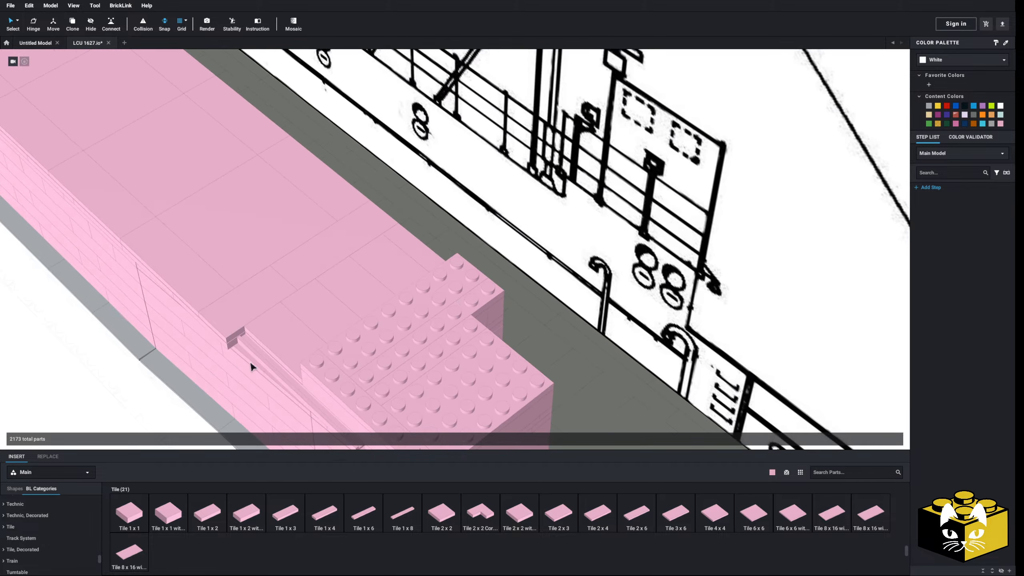
drag(574, 523, 465, 282)
click(464, 281)
middle_drag(438, 358, 453, 322)
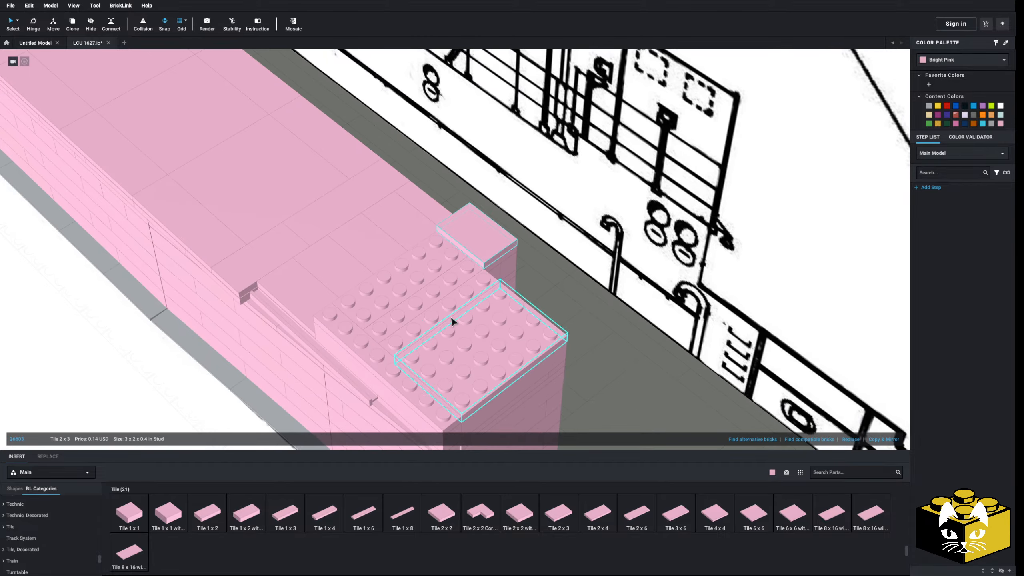
right_drag(453, 322, 902, 423)
key(Right)
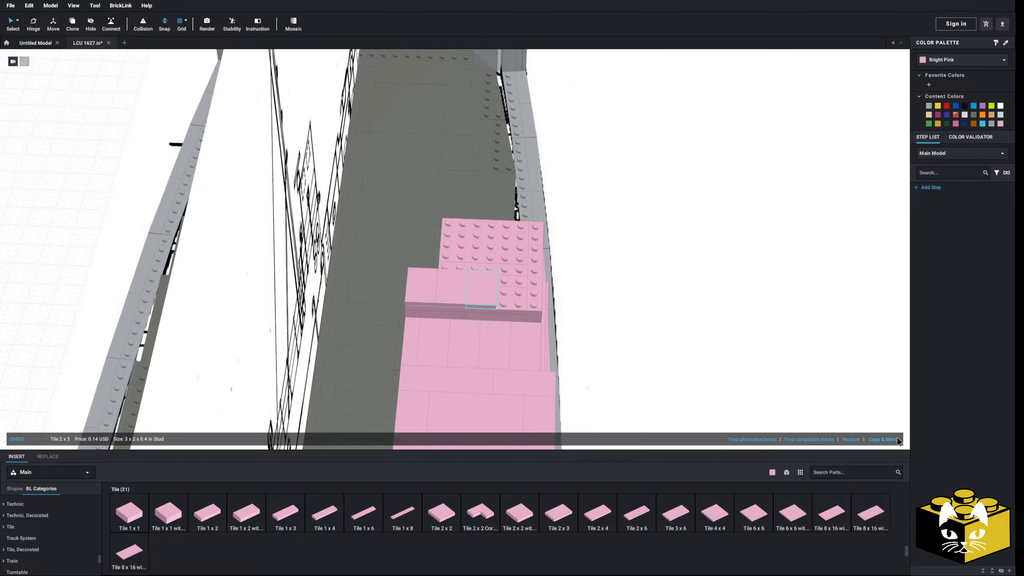
click(294, 515)
click(540, 297)
click(753, 305)
Place three Plates 1 x 5 as a rim along both sides and the front edge of the raised section's remaining studs
right_drag(752, 306, 655, 281)
scroll(544, 287, up, 3)
middle_drag(544, 287, 487, 286)
right_drag(487, 286, 487, 300)
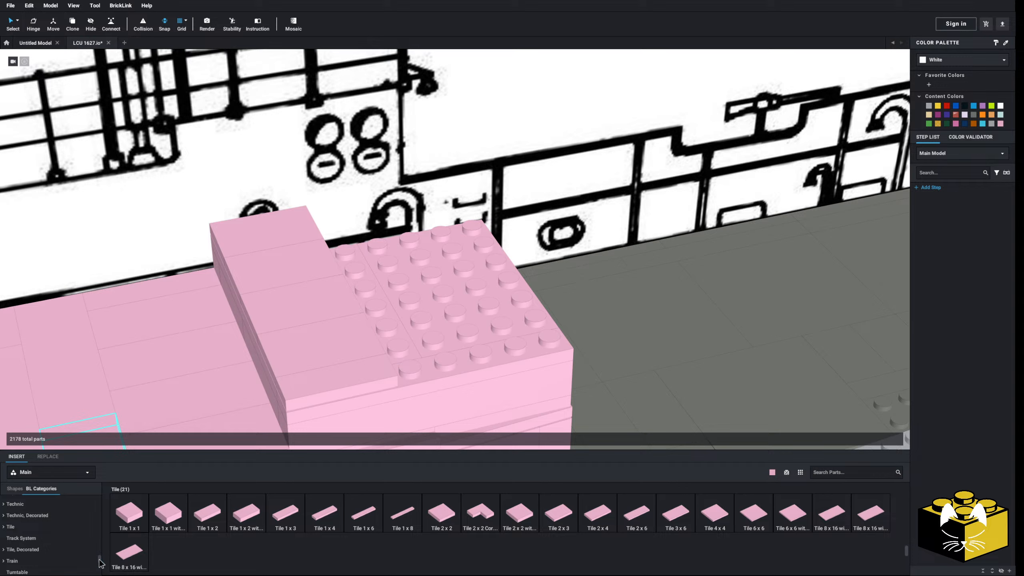
drag(101, 563, 72, 519)
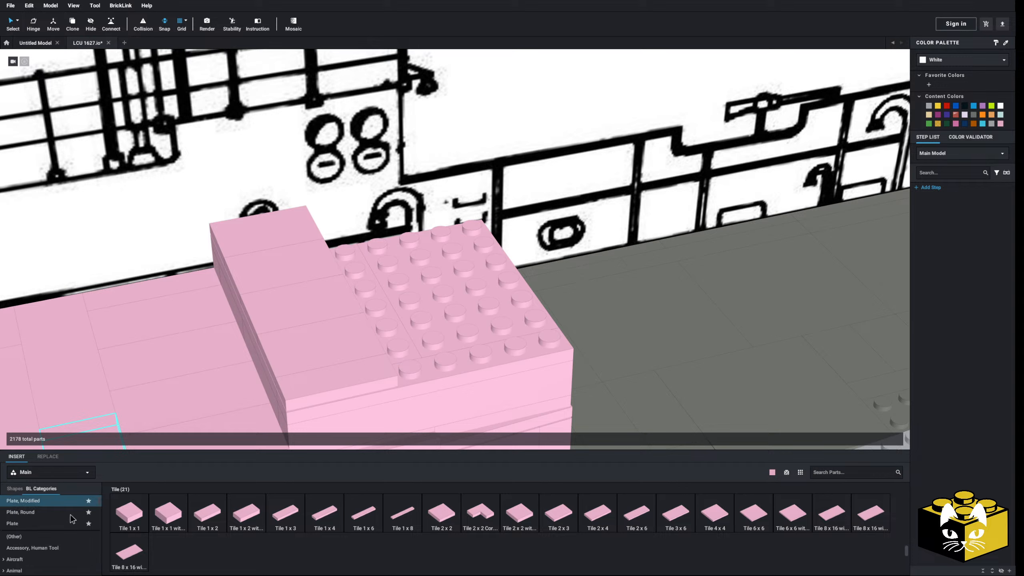
scroll(48, 522, up, 2)
click(45, 524)
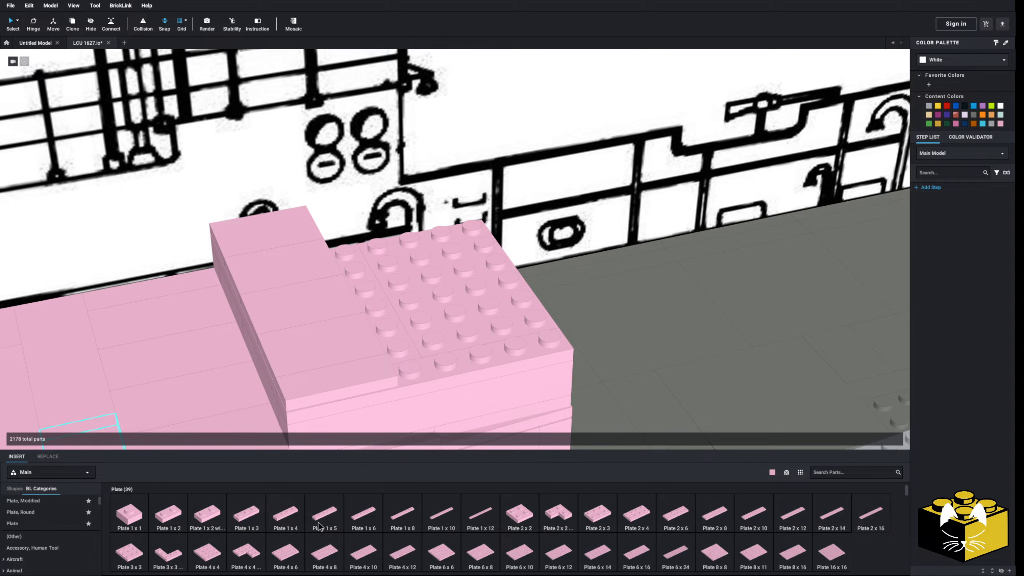
drag(318, 526, 411, 235)
drag(324, 517, 480, 350)
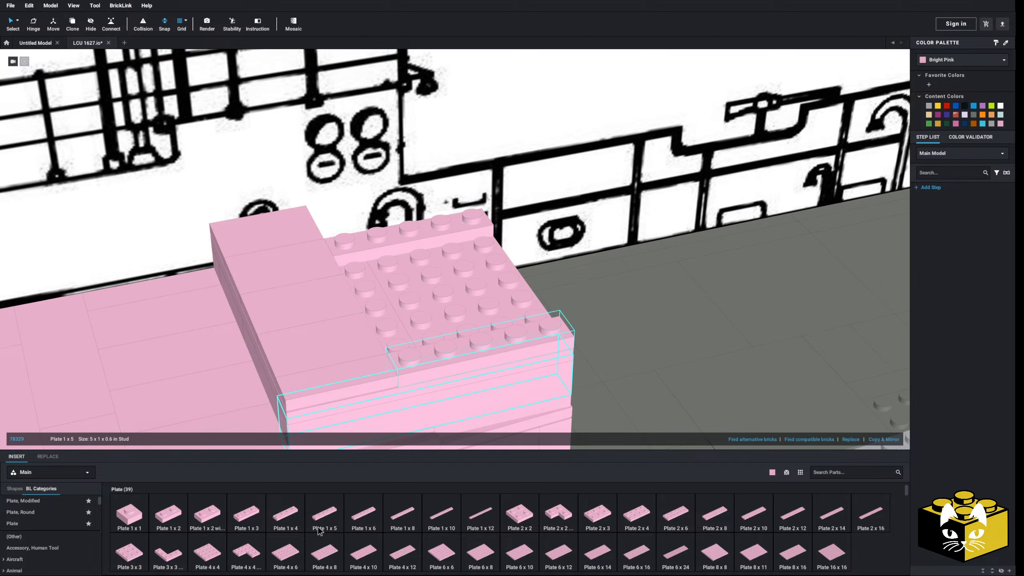
drag(318, 530, 507, 270)
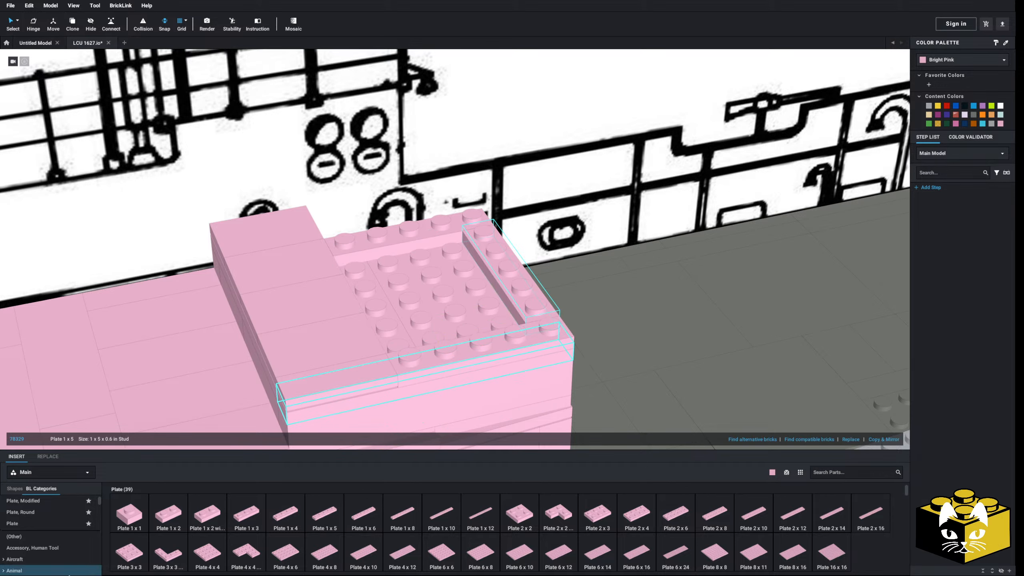
Cover the studs inside the plate rim with two Tiles 2 x 4 and a Tile 1 x 4 between them
scroll(35, 529, down, 8)
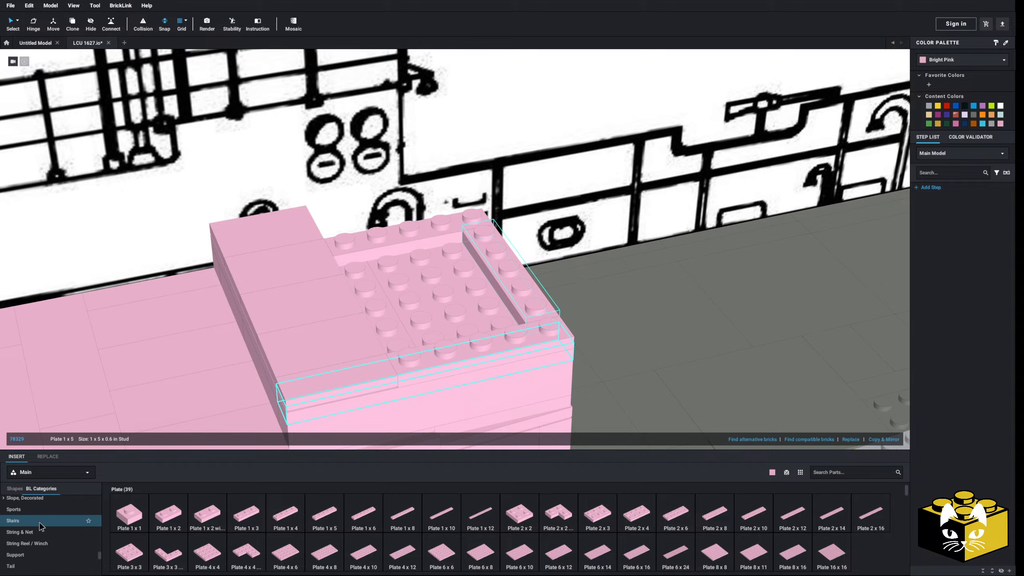
scroll(39, 522, down, 2)
click(36, 511)
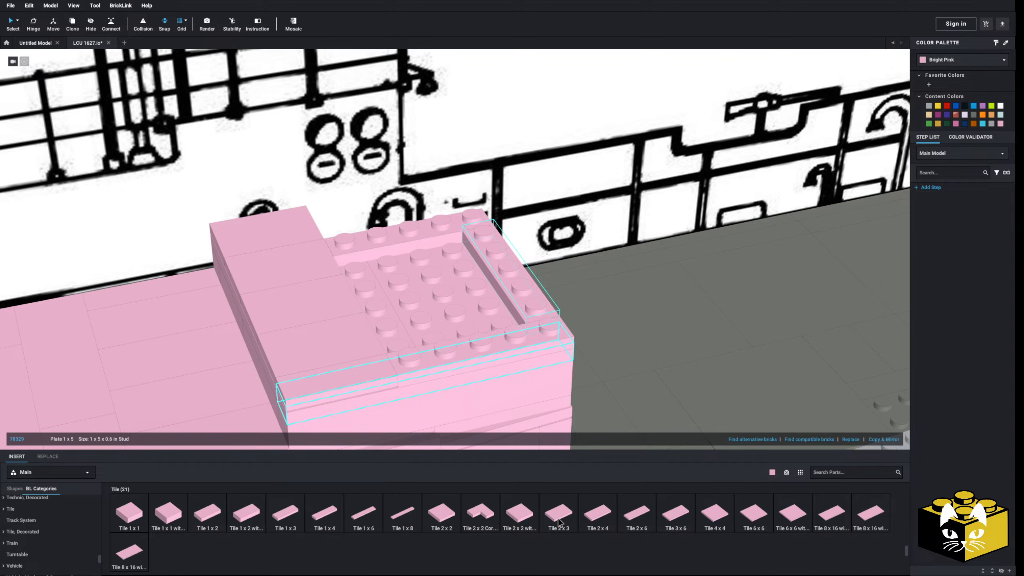
click(588, 517)
click(403, 262)
right_drag(403, 262, 475, 281)
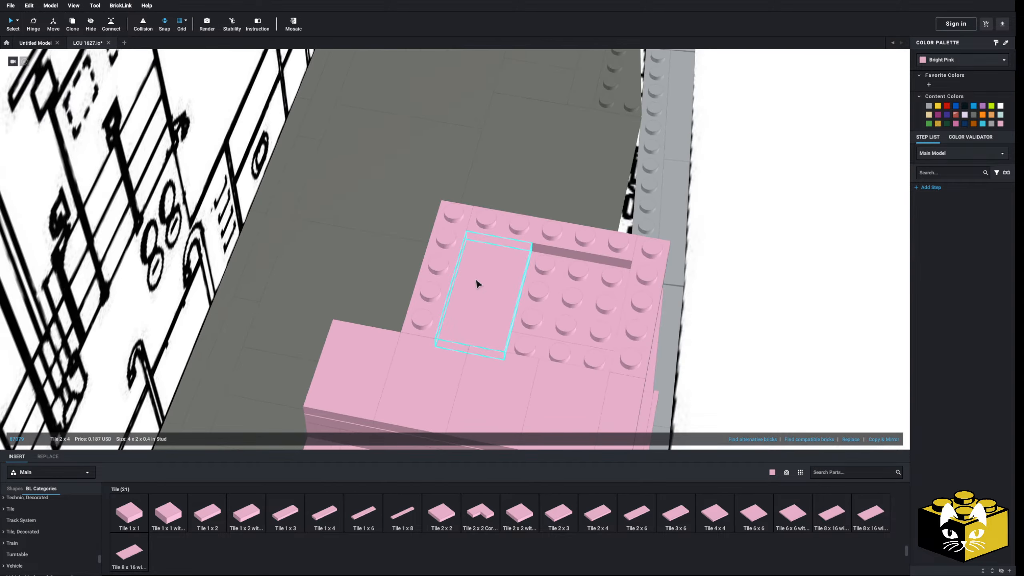
right_drag(464, 363, 472, 387)
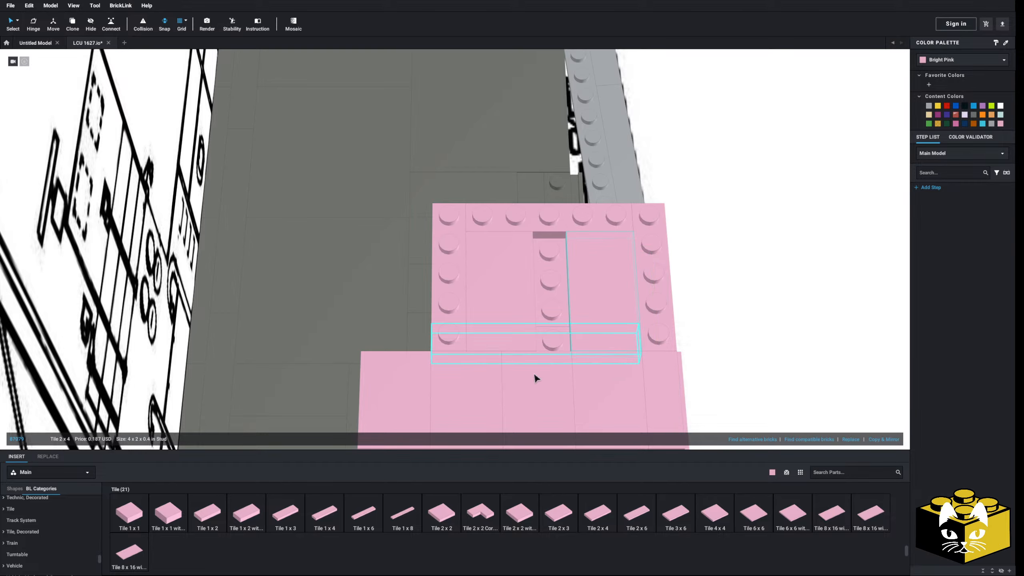
click(320, 516)
click(564, 291)
click(764, 320)
Copy a Brick 1 x 4 from the deckhouse side wall and place it on the outer side rim of the raised section
mouse_move(764, 321)
right_down()
mouse_move(626, 374)
mouse_move(446, 421)
right_up()
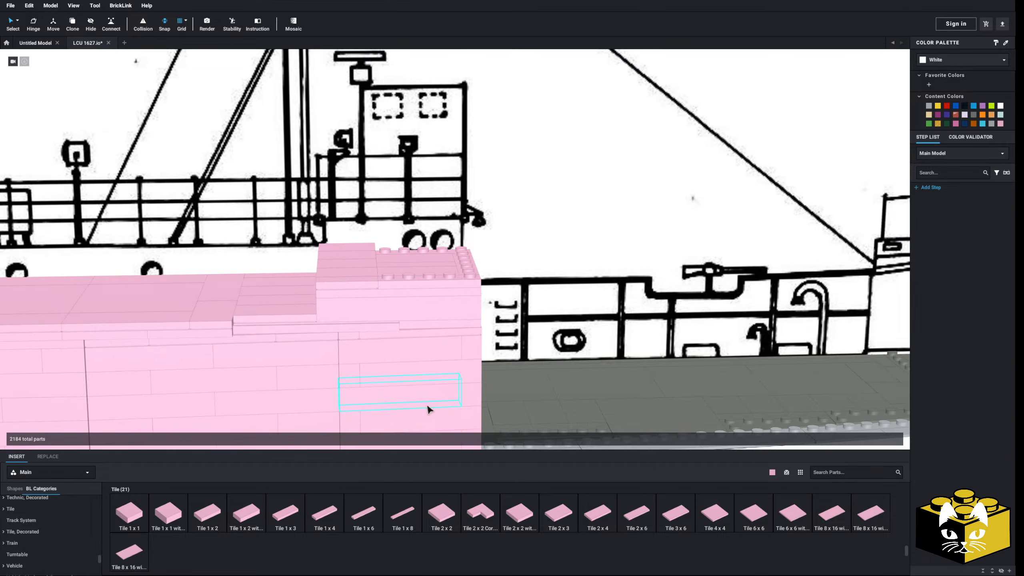
scroll(428, 410, down, 2)
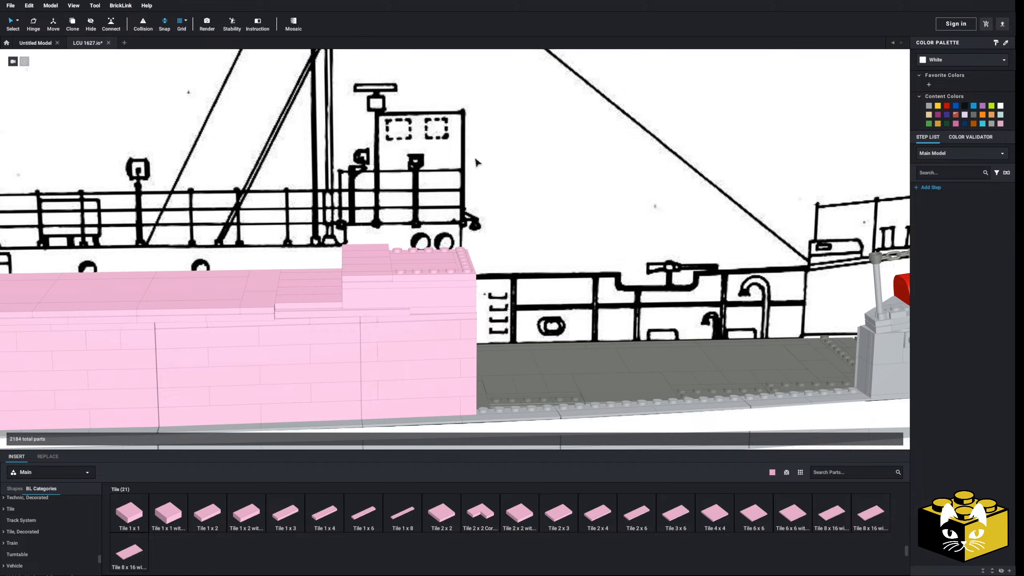
mouse_move(298, 400)
right_down()
mouse_move(377, 391)
mouse_move(365, 379)
right_up()
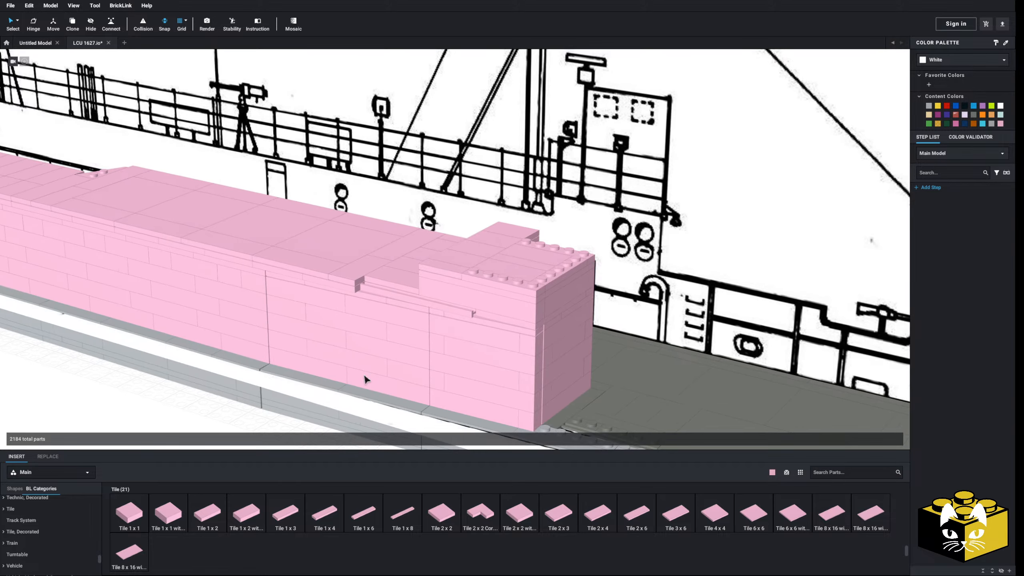
middle_drag(371, 335, 495, 335)
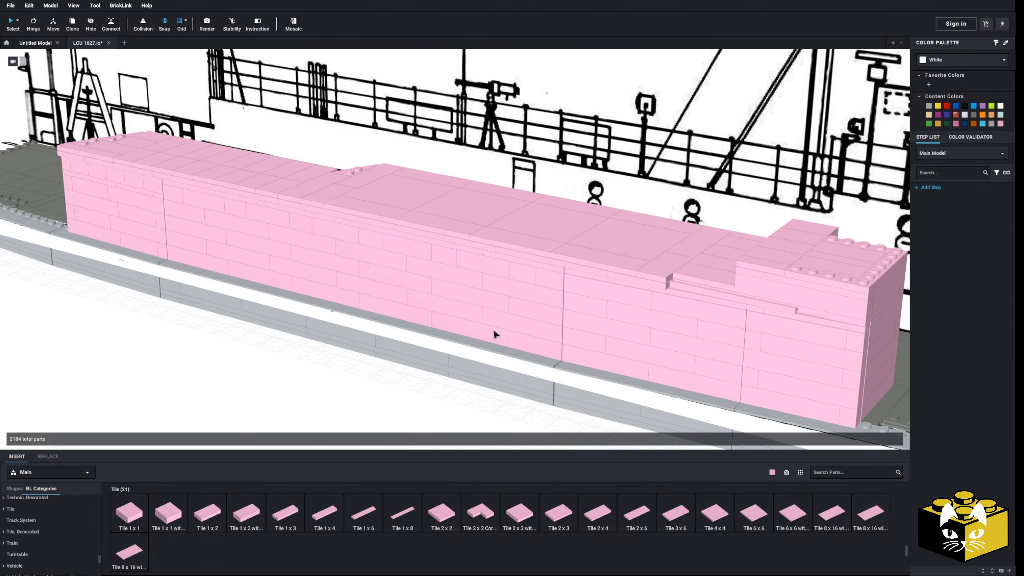
right_click(184, 240)
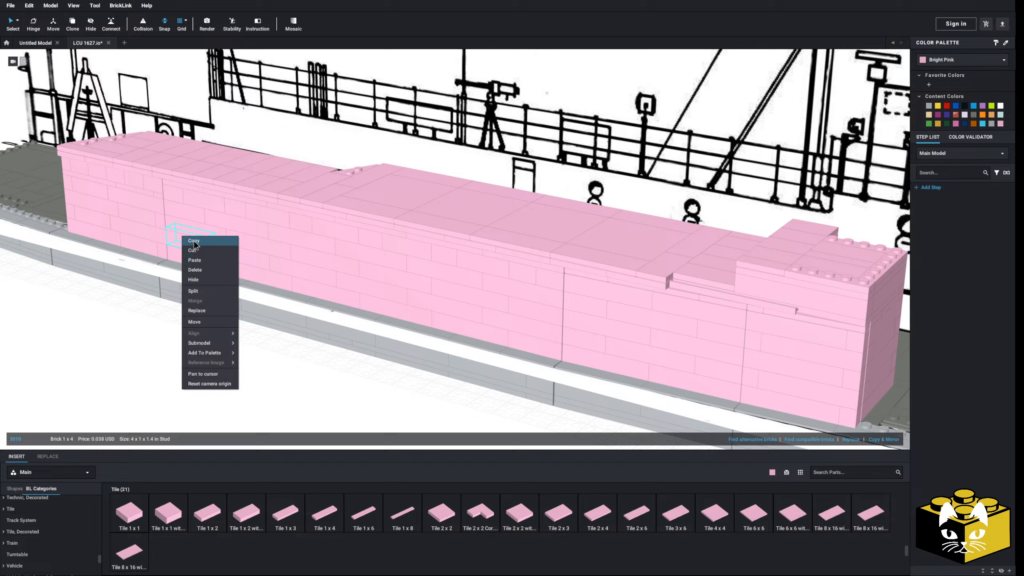
right_click(174, 367)
click(458, 383)
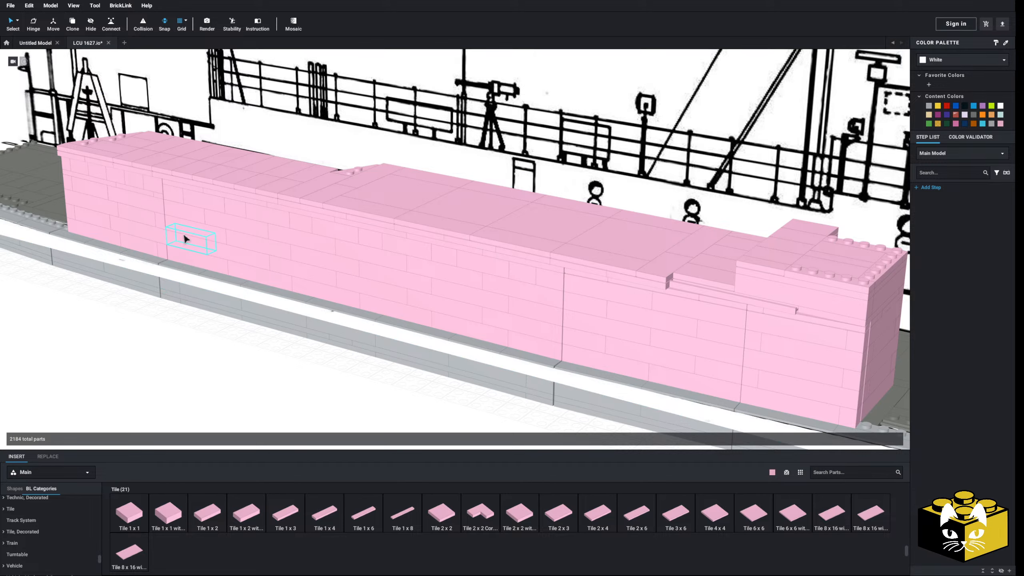
right_click(182, 237)
click(174, 349)
right_click(174, 349)
click(188, 373)
middle_drag(766, 295, 321, 294)
scroll(321, 294, up, 2)
click(359, 243)
right_drag(359, 238, 323, 323)
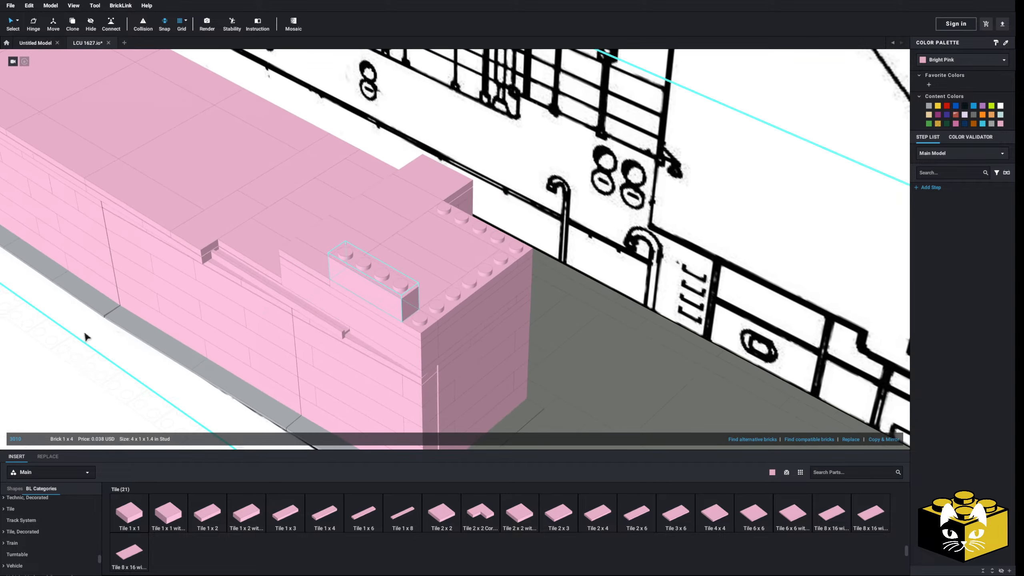
Paste another Brick 1 x 4 onto the opposite side rim of the raised section
middle_drag(75, 355, 100, 317)
right_click(95, 334)
click(117, 359)
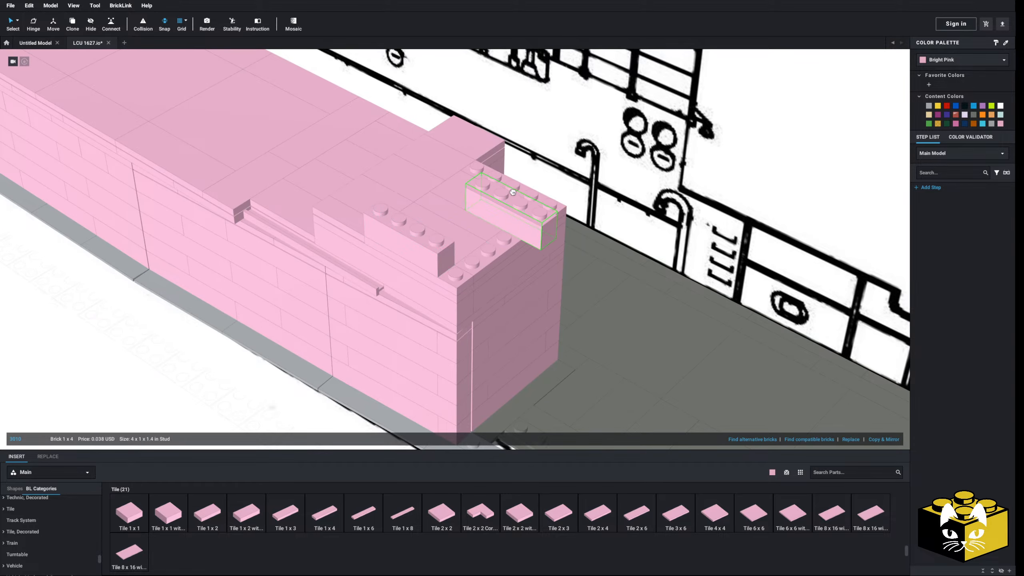
Try a copy of the front wall's Brick 1 x 6 along the front rim of the raised section
click(503, 278)
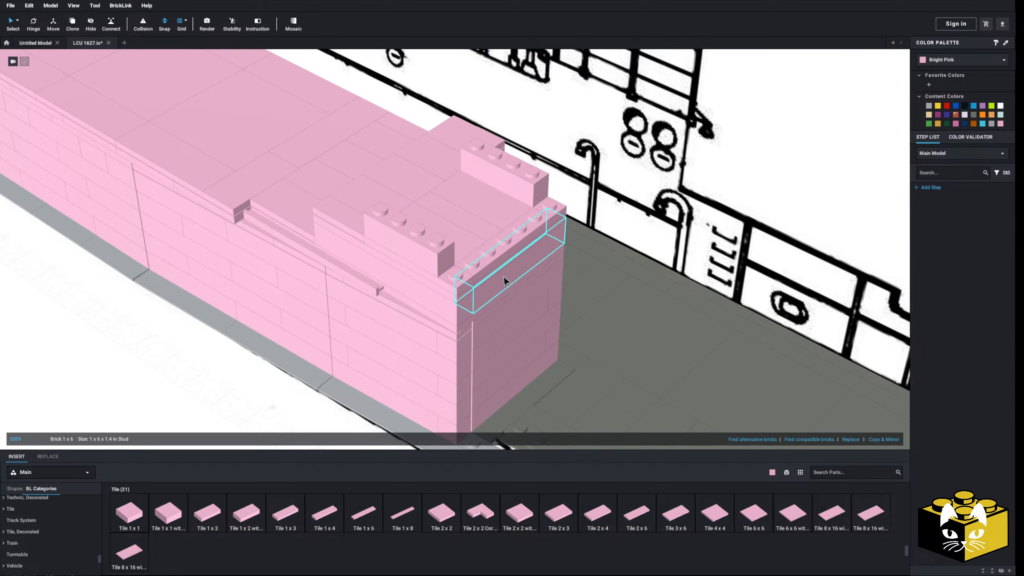
right_click(503, 277)
click(517, 290)
right_click(191, 376)
click(207, 399)
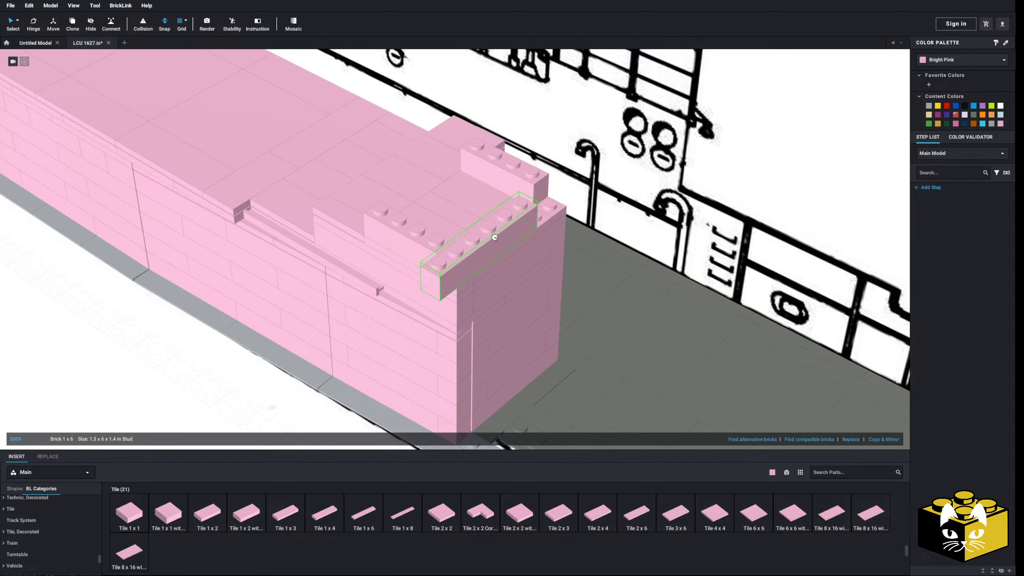
right_drag(494, 235, 497, 251)
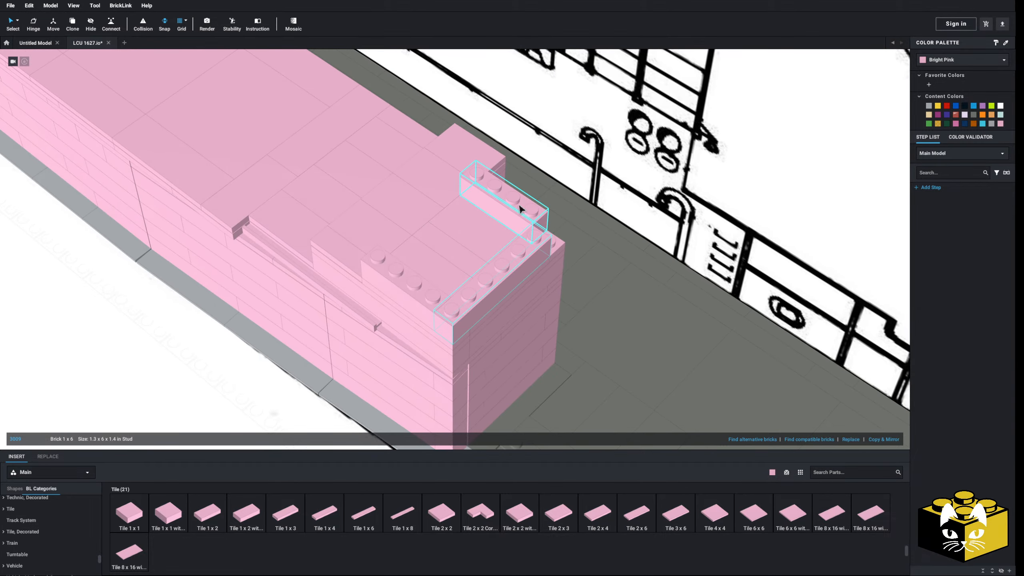
Replace the Brick 1 x 6 on the front rim with a Brick 1 x 4 and a Brick 1 x 3 covering its full width
click(539, 225)
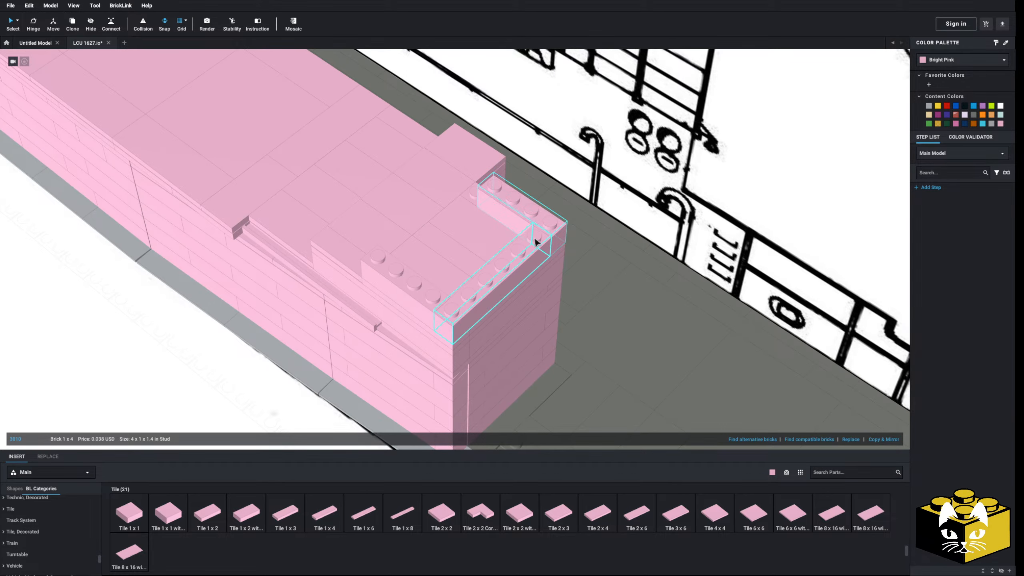
key(Delete)
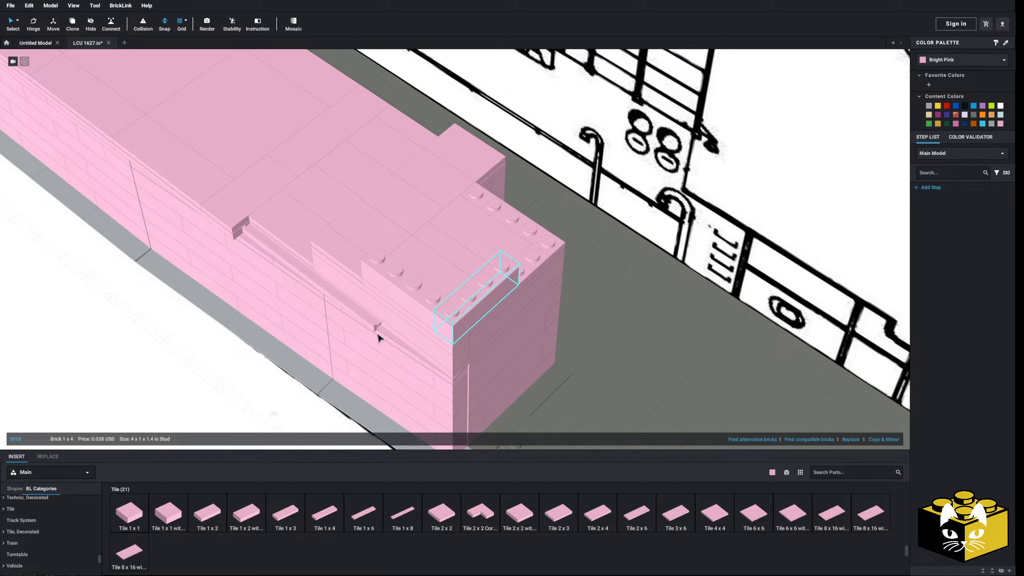
scroll(162, 489, up, 5)
scroll(61, 510, up, 10)
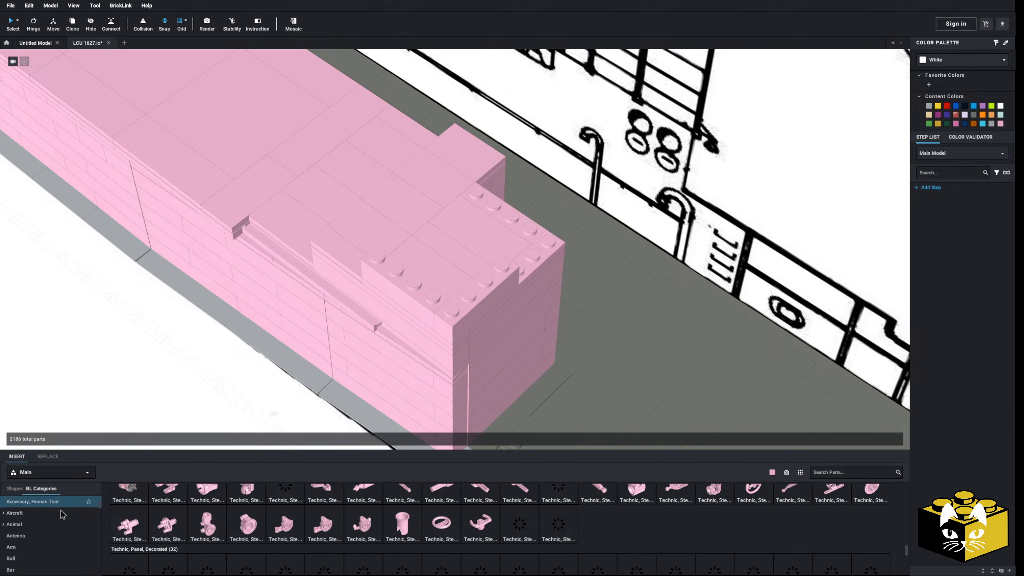
click(30, 557)
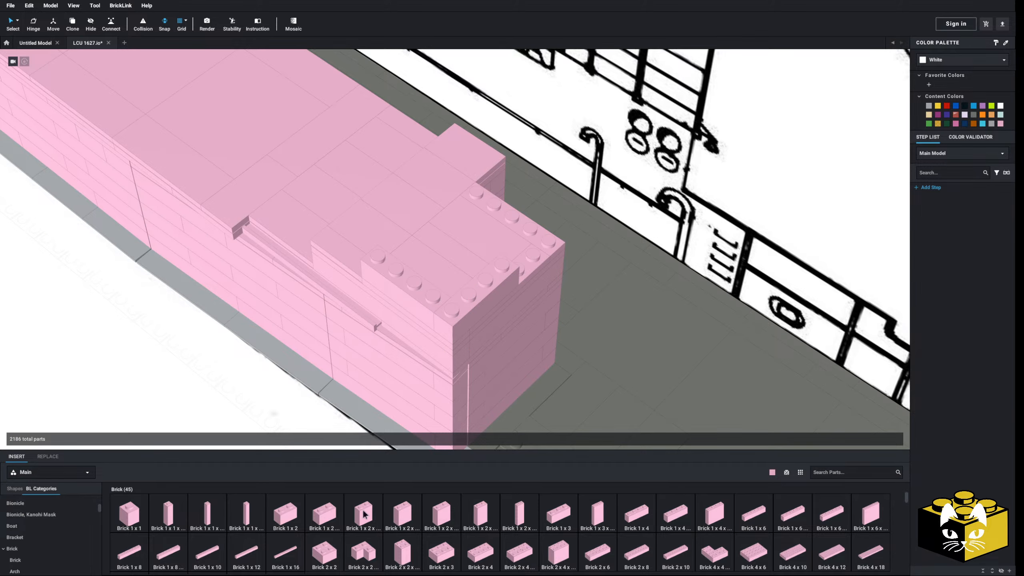
click(555, 517)
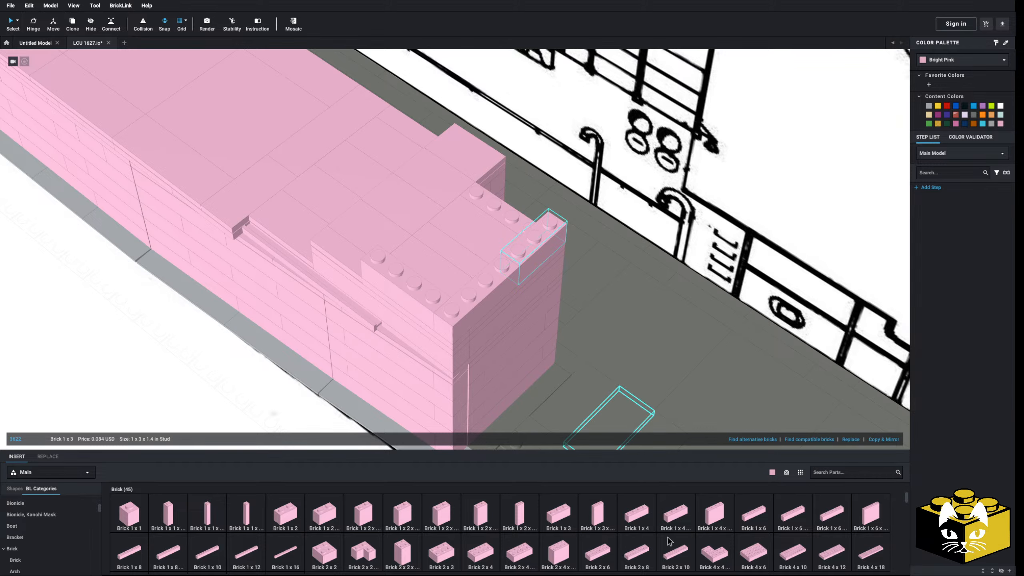
Fill the bare side rim with a Brick 1 x 4 and stack a Brick 1 x 3 on the rear of both side walls
drag(636, 507, 504, 194)
right_drag(504, 190, 418, 250)
scroll(419, 261, up, 2)
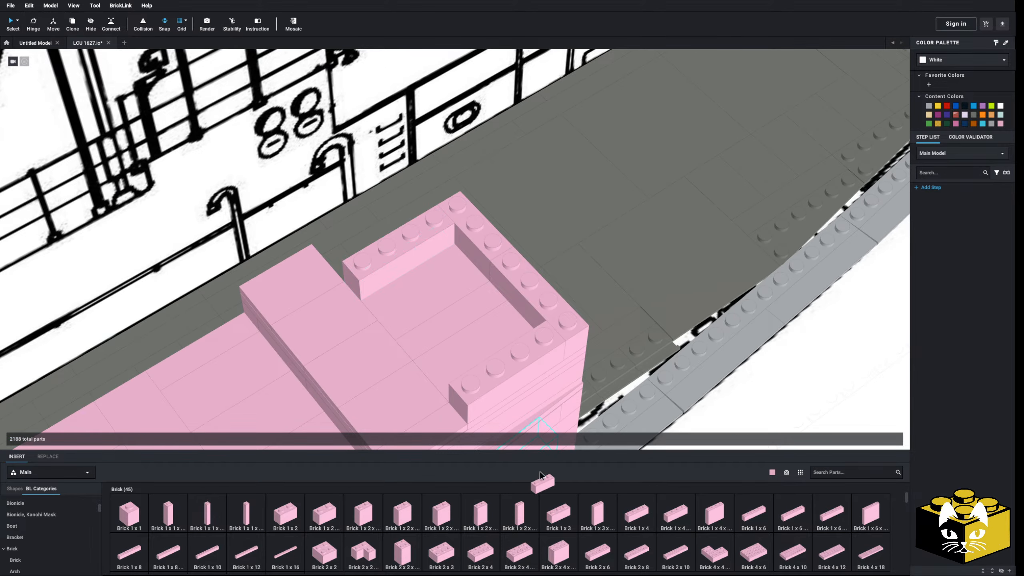
click(378, 239)
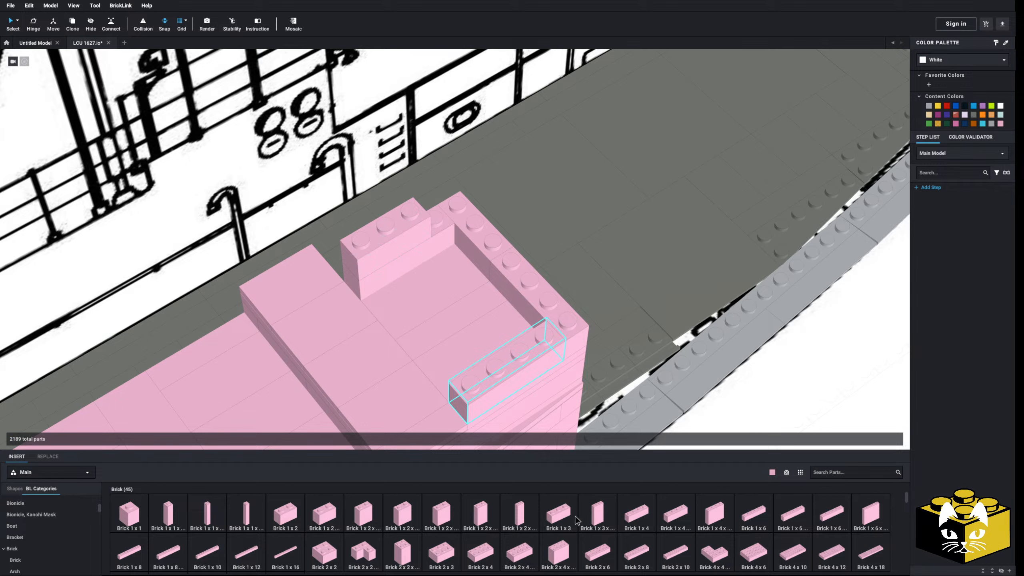
key(Right)
click(503, 359)
Finish the second wall course with a Brick 2 x 2 Corner at both front corners and a Brick 1 x 3 between them
click(362, 551)
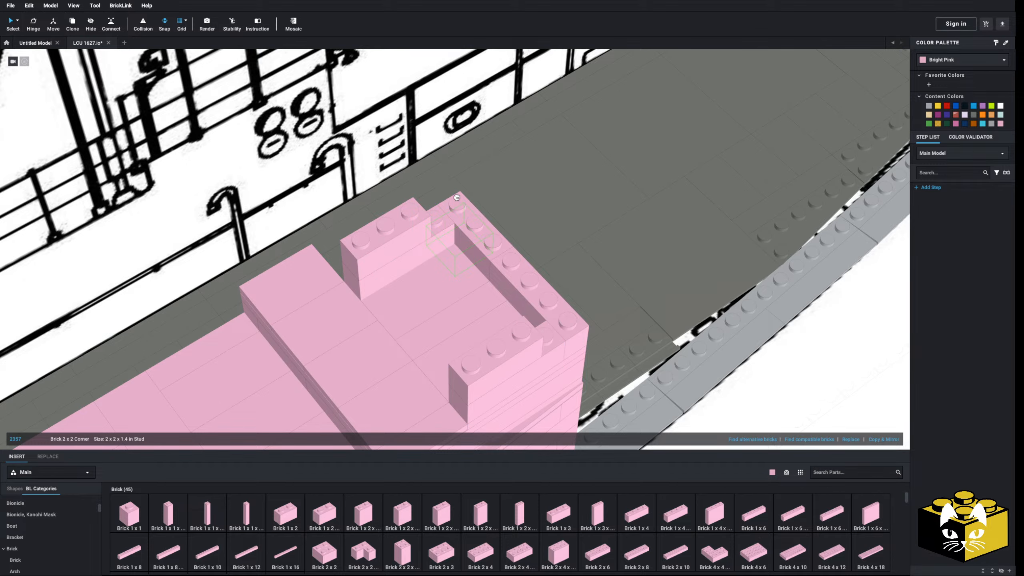
right_drag(457, 193, 461, 267)
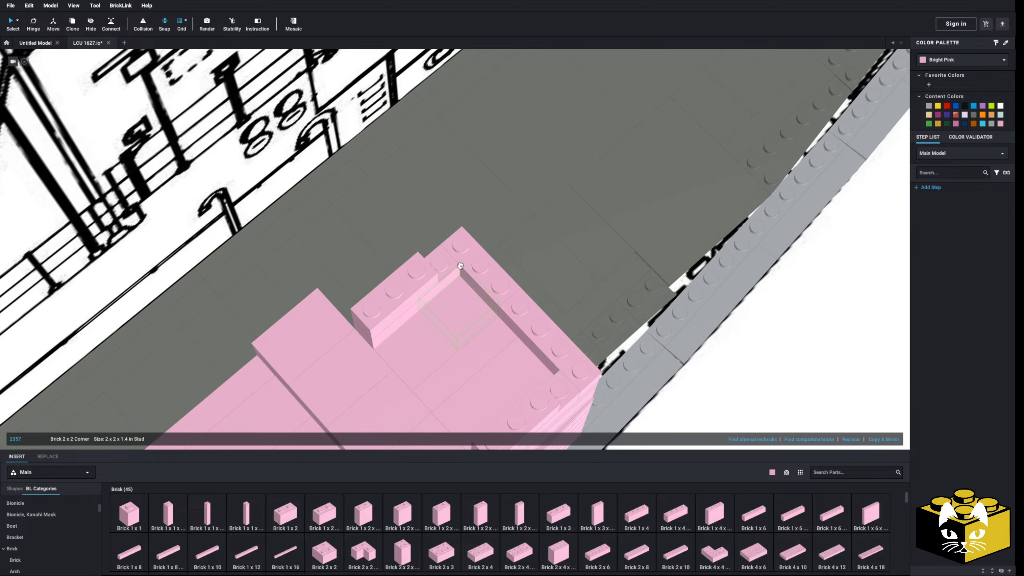
click(464, 244)
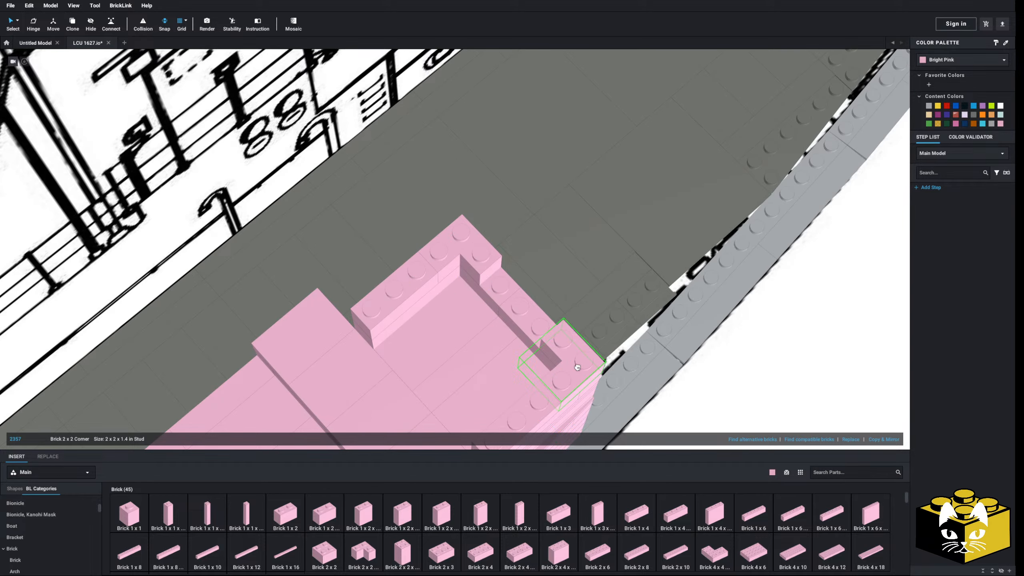
click(551, 520)
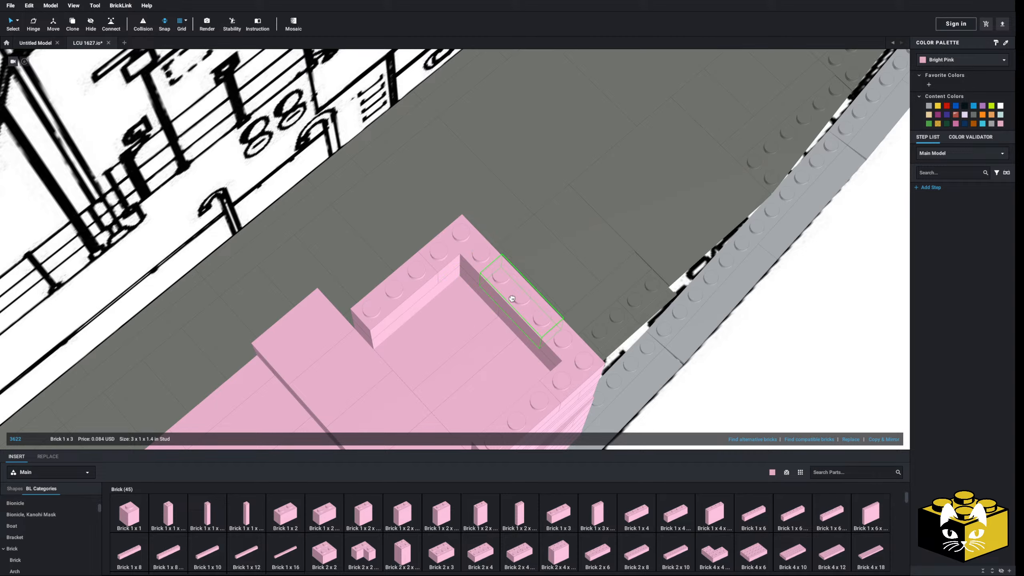
click(523, 309)
Copy all nine bricks of the two pilothouse wall courses and stack the copy on top of them
right_drag(526, 335, 489, 319)
ctrl+click(457, 285)
right_drag(457, 286, 415, 293)
ctrl+click(428, 245)
right_drag(387, 262, 490, 281)
ctrl+click(492, 278)
ctrl+click(416, 252)
ctrl+click(415, 282)
right_drag(416, 283, 416, 285)
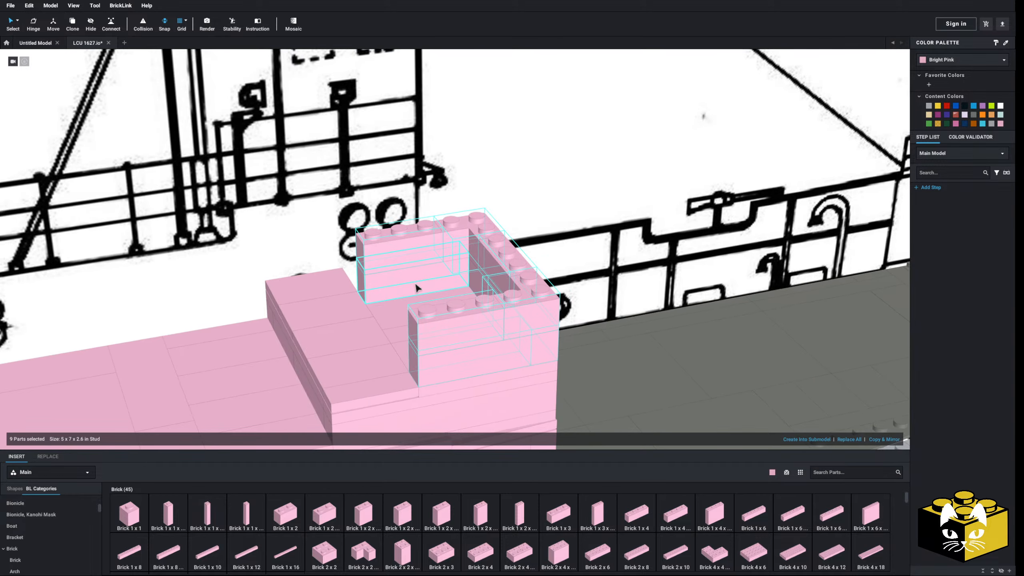
right_click(422, 283)
click(431, 287)
right_click(402, 271)
click(415, 296)
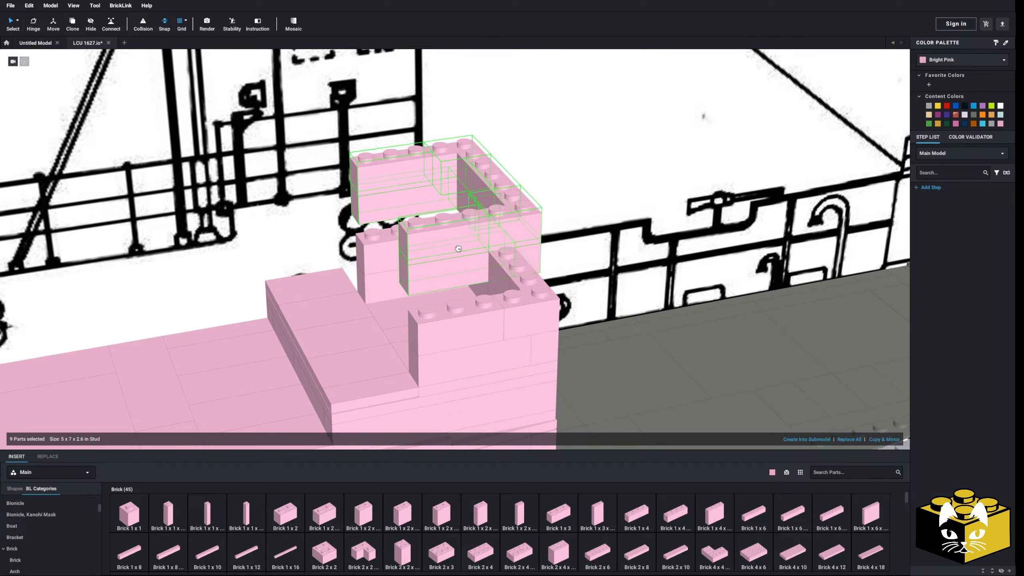
click(471, 287)
Paste another copy of the nine wall bricks on top to raise the pilothouse walls to six courses
right_drag(470, 286, 416, 242)
right_click(434, 256)
click(447, 280)
click(470, 255)
right_click(459, 241)
Examine the pilothouse wall height and position against the side-view reference drawing
scroll(416, 242, down, 10)
click(512, 220)
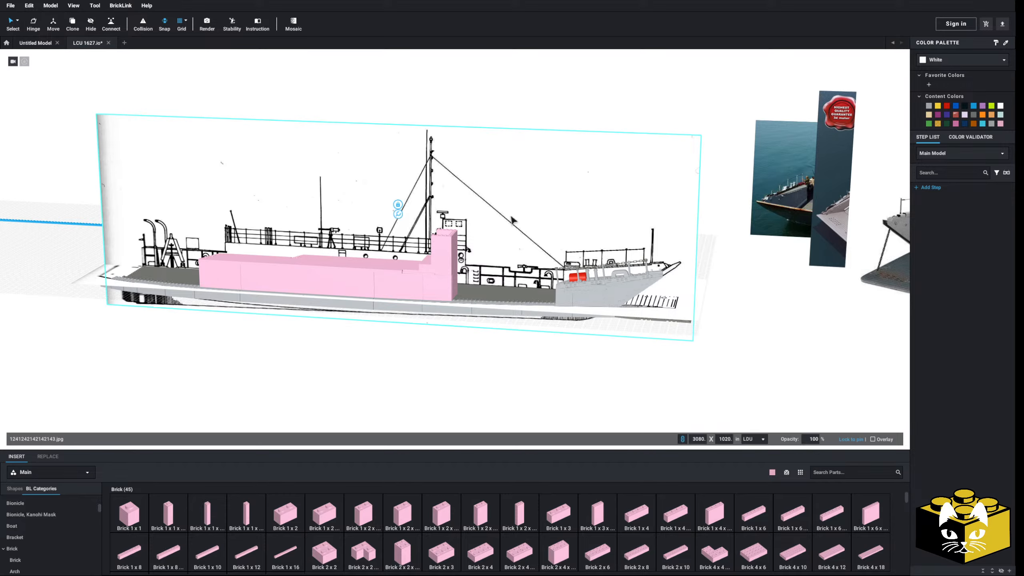
scroll(444, 230, up, 5)
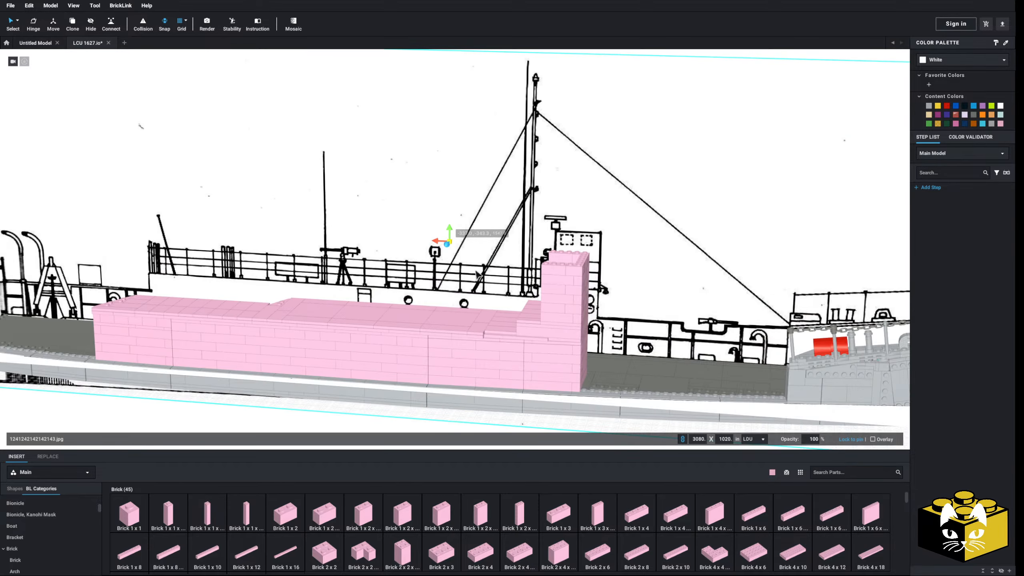
right_drag(457, 229, 539, 313)
scroll(539, 313, up, 4)
middle_drag(538, 313, 417, 271)
right_drag(418, 270, 425, 279)
click(736, 382)
mouse_move(572, 342)
middle_down()
mouse_move(696, 377)
mouse_move(590, 343)
middle_up()
scroll(696, 377, up, 4)
right_drag(555, 310, 556, 331)
scroll(554, 328, up, 2)
middle_drag(554, 328, 534, 342)
right_drag(533, 341, 541, 363)
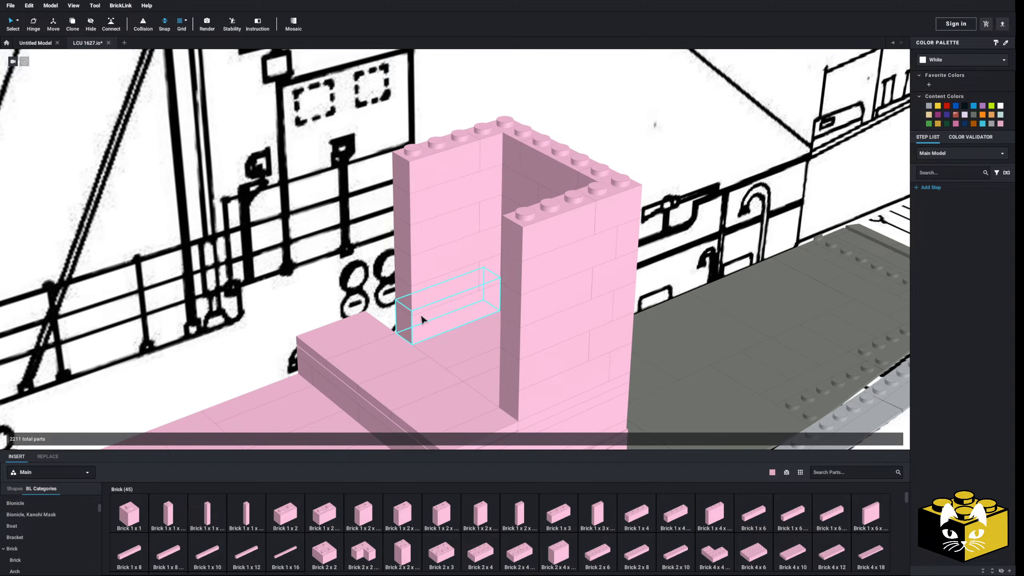
Delete the Bricks 1 x 4 from the first, third and fifth courses of both pilothouse side walls
middle_drag(439, 323, 425, 296)
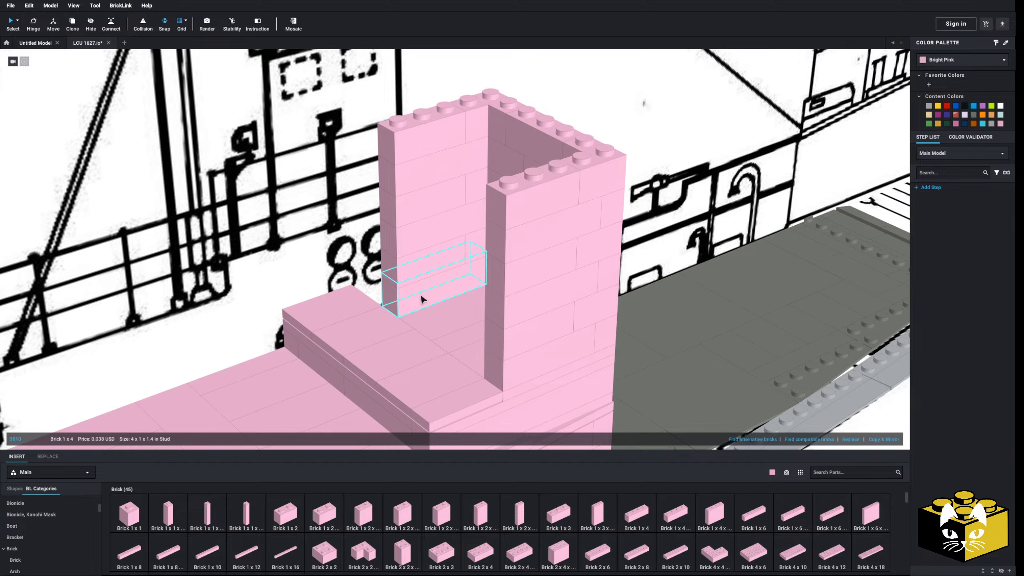
key(Delete)
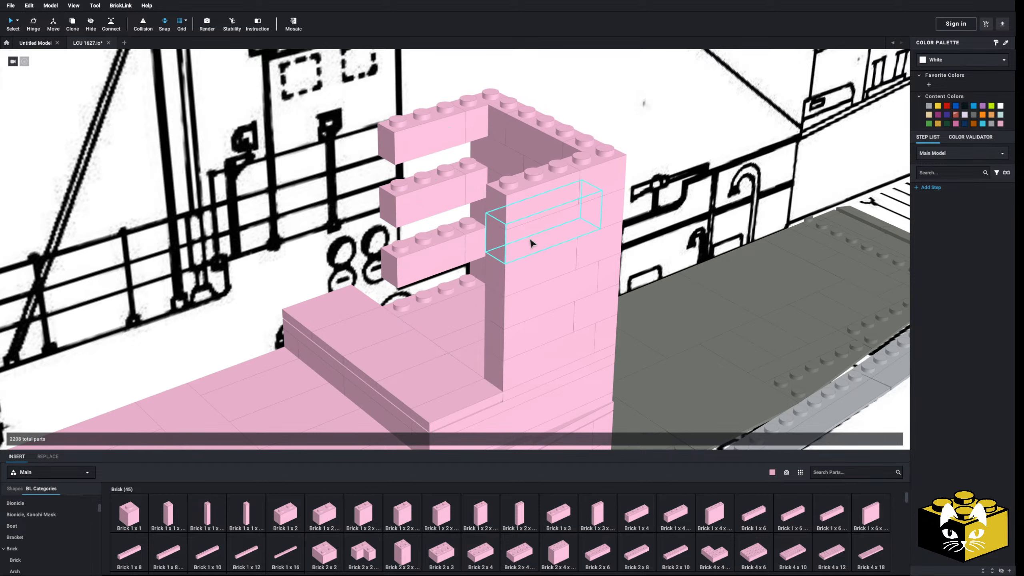
key(Delete)
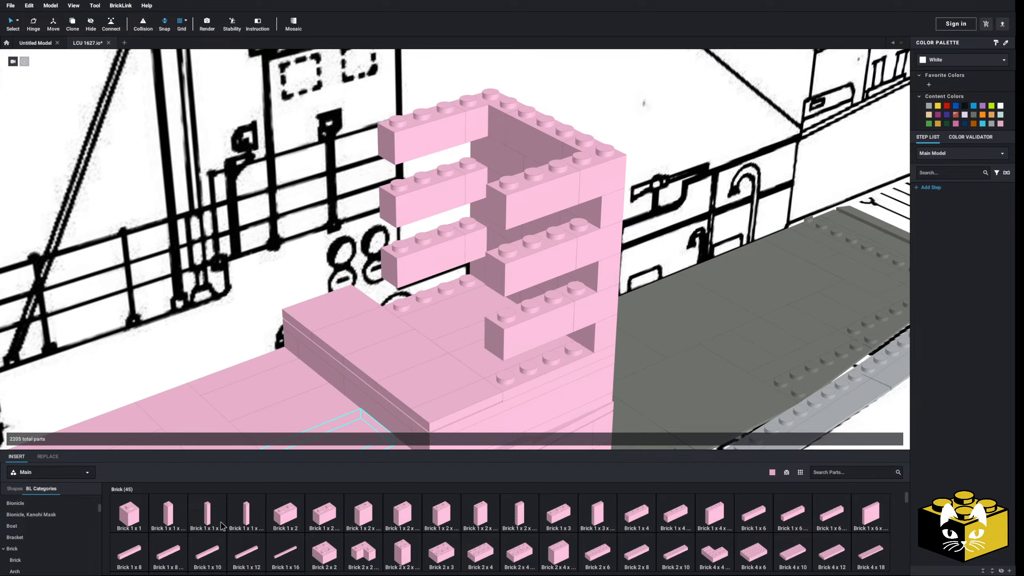
Compare the pilothouse with the reference drawing and delete the bricks of its two uppermost wall courses
scroll(332, 300, down, 5)
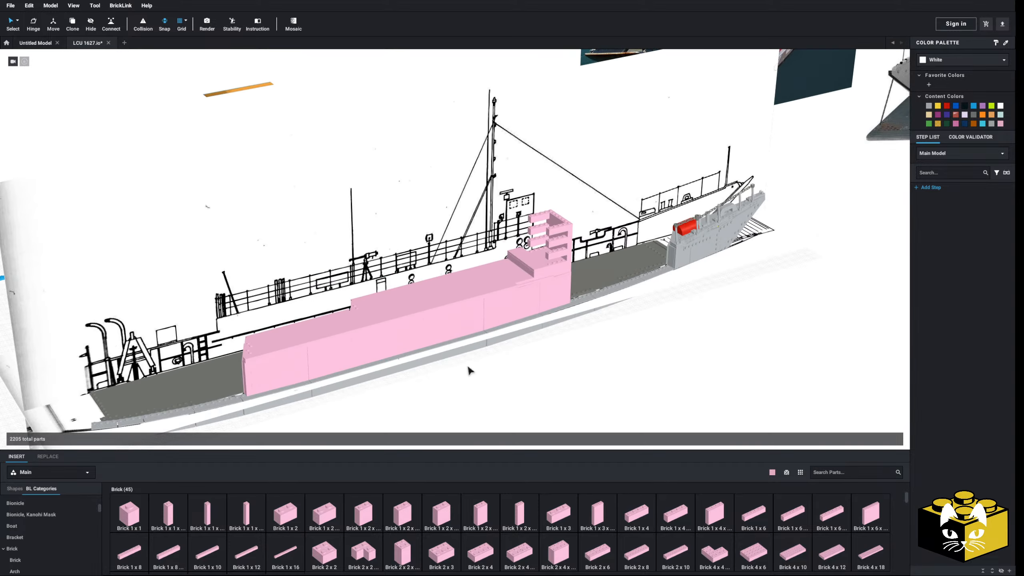
middle_drag(435, 371, 424, 366)
scroll(423, 366, up, 5)
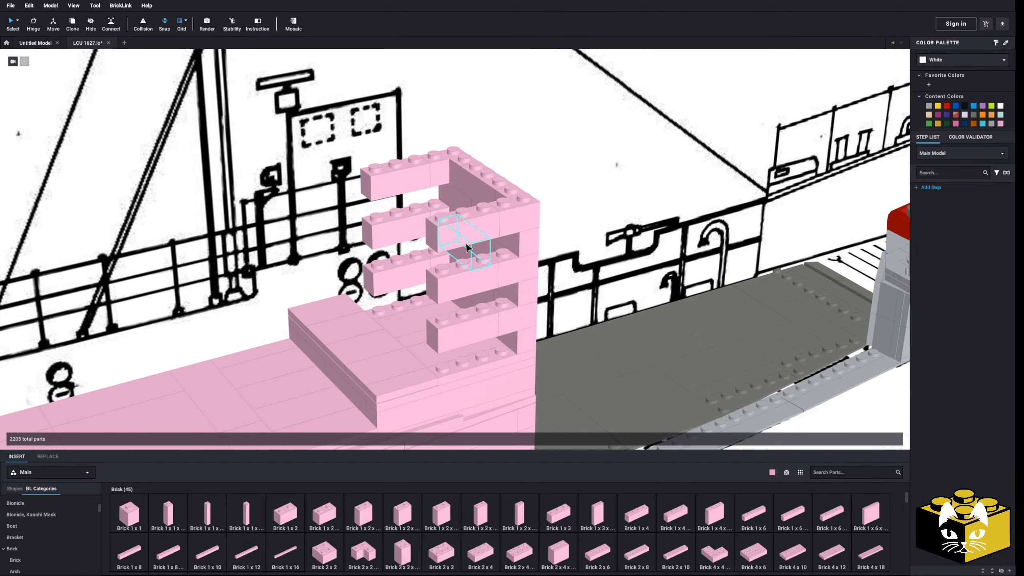
click(465, 244)
key(Delete)
click(498, 226)
key(Delete)
click(521, 231)
key(Delete)
click(491, 197)
key(Delete)
click(473, 196)
key(Delete)
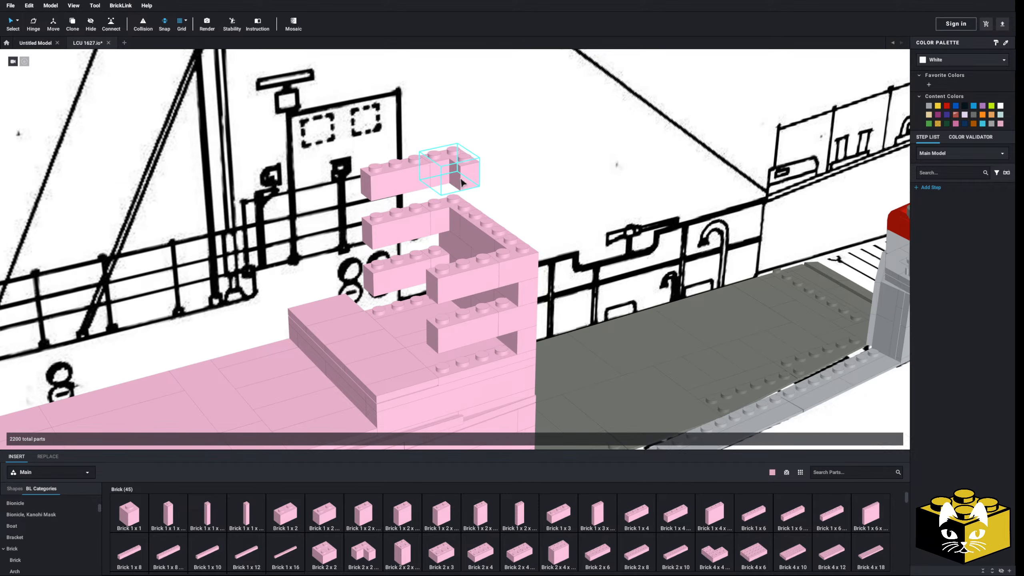
scroll(328, 427, up, 3)
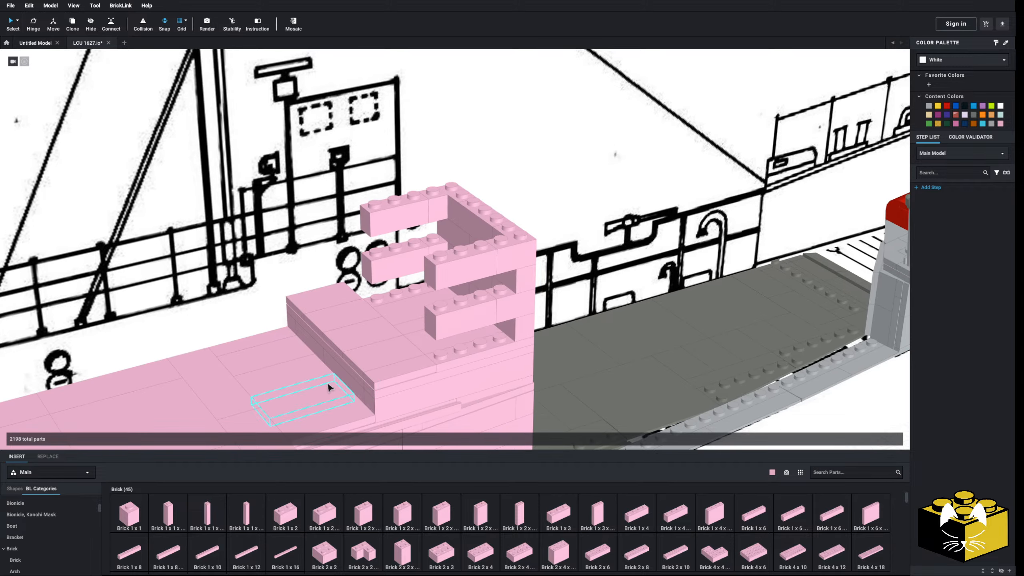
click(436, 343)
key(Delete)
key(ctrl+z)
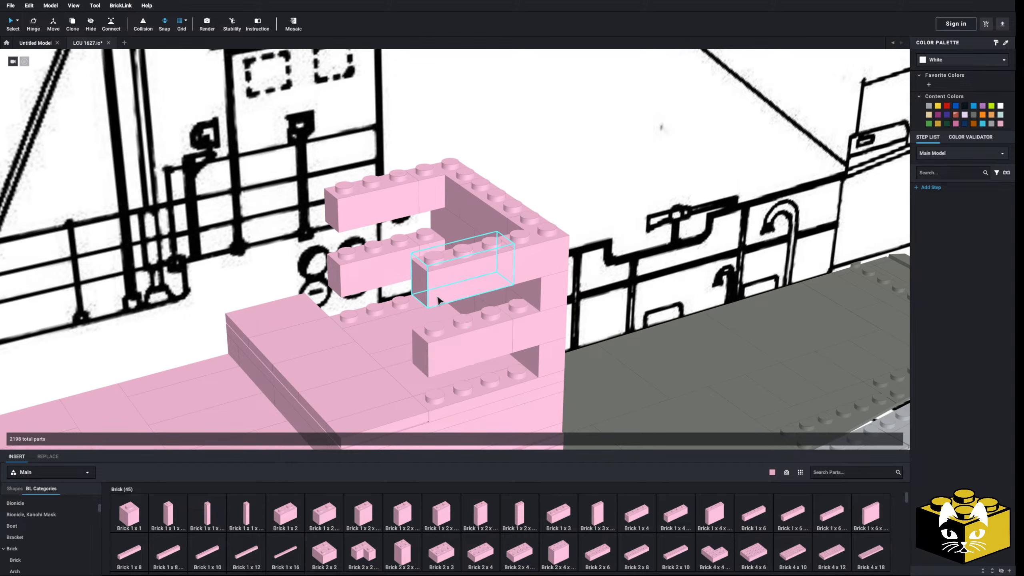
Move the four remaining side-wall Bricks 1 x 3 together one stud toward the front and one course down
click(440, 299)
ctrl+click(446, 357)
ctrl+click(369, 278)
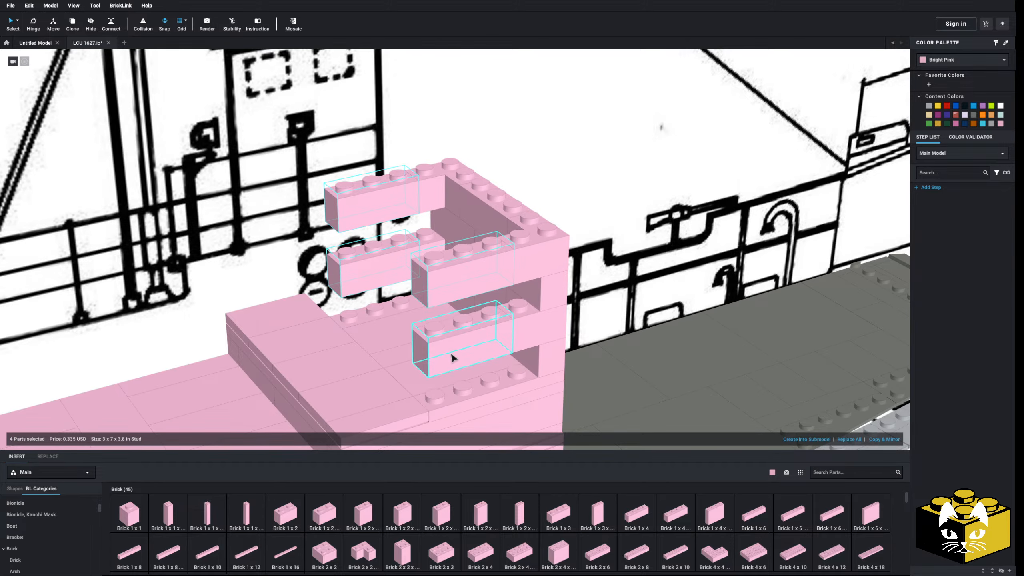
drag(452, 355, 477, 379)
Stack two Bricks, Modified 1 x 1 x 1 2/3 with Studs on Side, studs facing aft, at the rear end of the near side wall
scroll(53, 540, down, 2)
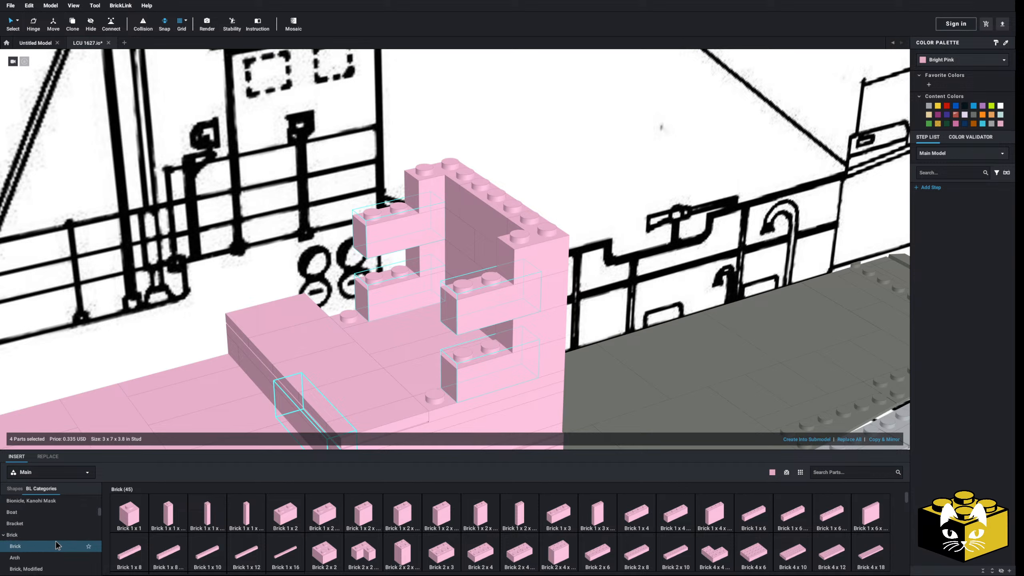
click(26, 533)
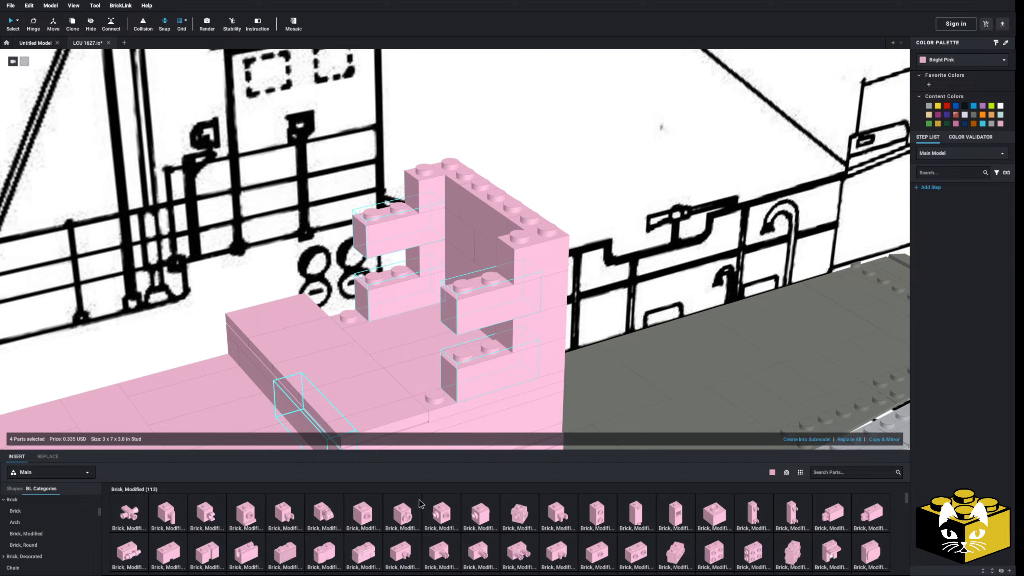
click(590, 516)
key(Right)
click(434, 355)
key(ctrl+c)
key(ctrl+v)
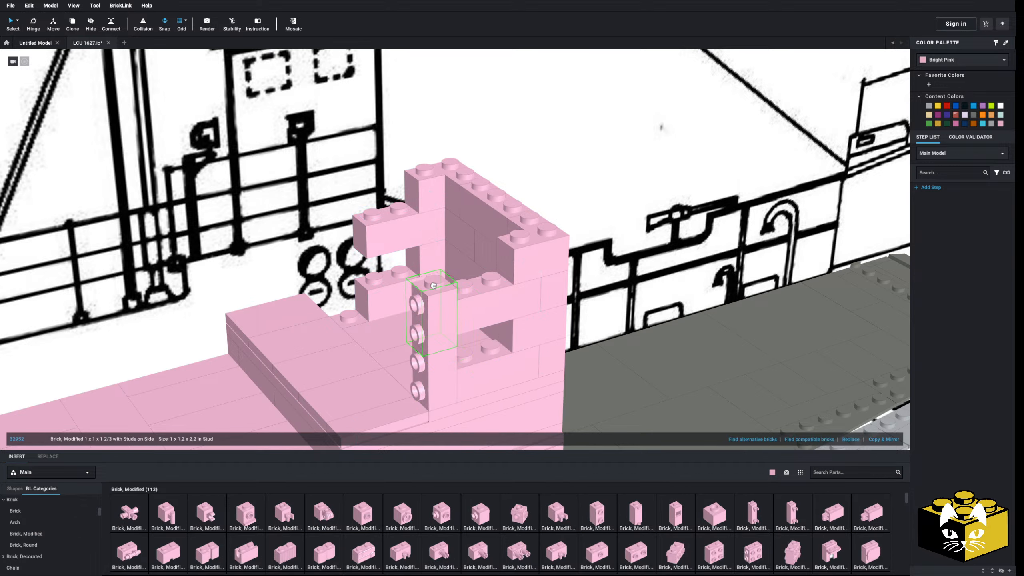
Delete the top front course of the pilothouse: both corner bricks and the Brick 1 x 3 between them
click(515, 232)
key(Delete)
click(487, 207)
key(Delete)
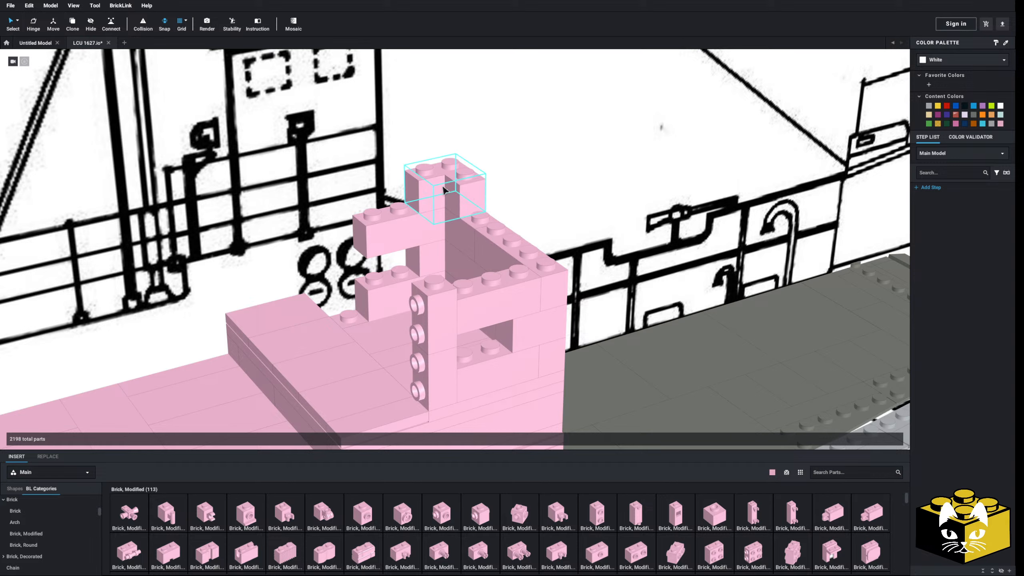
click(447, 188)
key(Delete)
Copy the two stacked bricks with studs on side and place the copy at the rear end of the opposite side wall
right_click(434, 374)
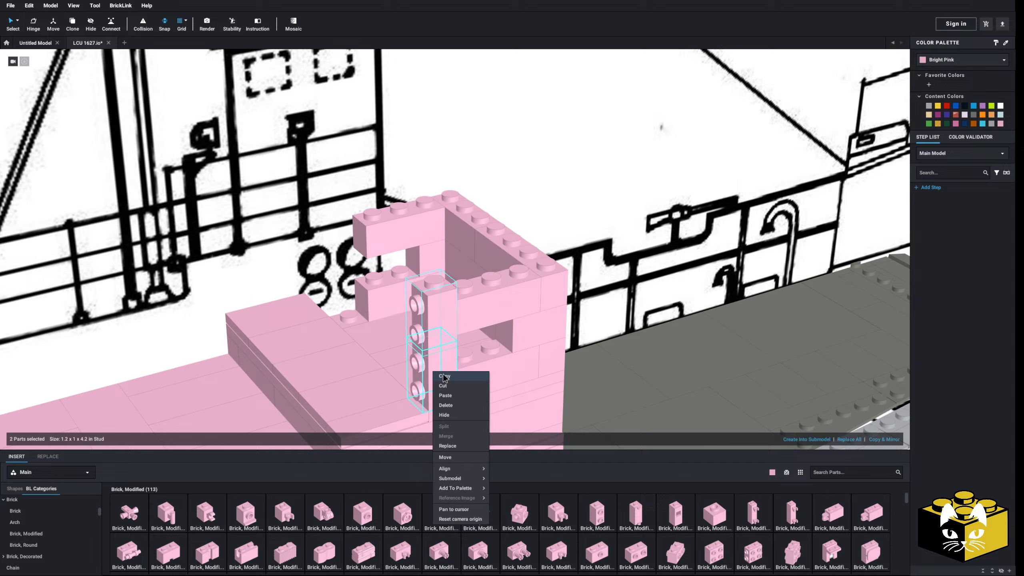
click(446, 395)
scroll(28, 536, down, 20)
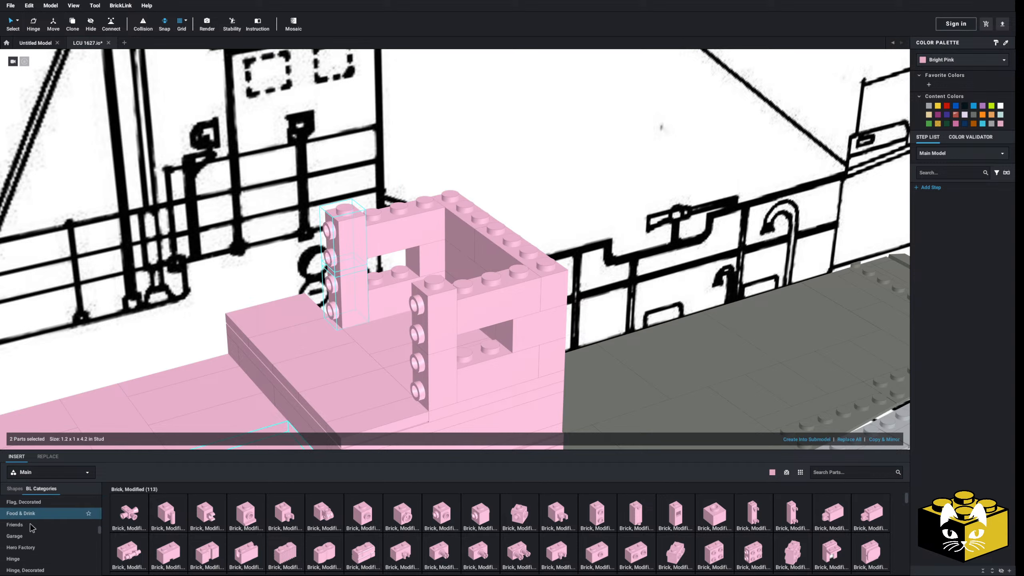
scroll(28, 520, up, 5)
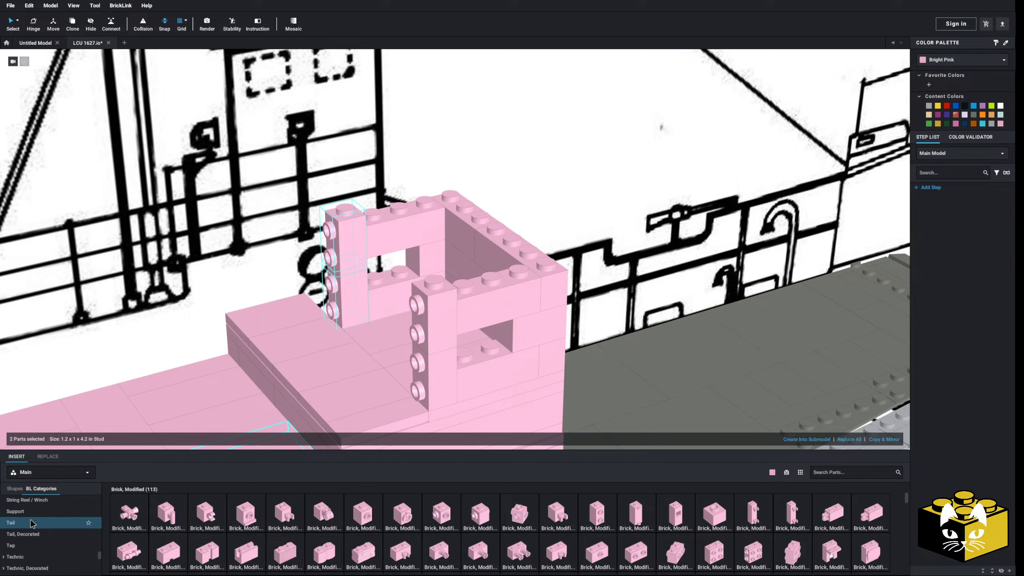
Cover the aft-facing studs at both pilothouse wall ends and the tops of both side walls with Tiles 1 x 4
click(22, 509)
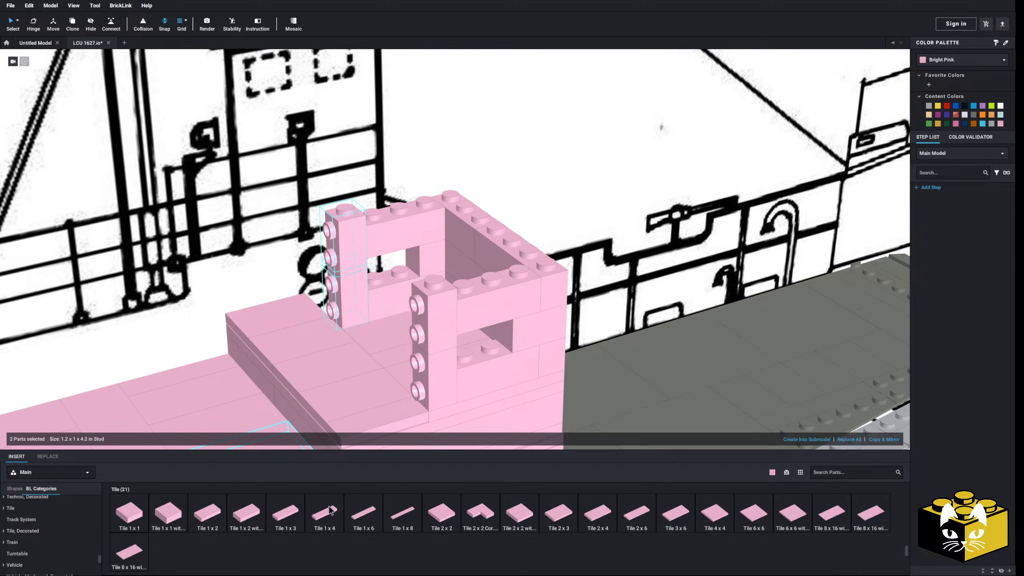
drag(324, 514, 421, 351)
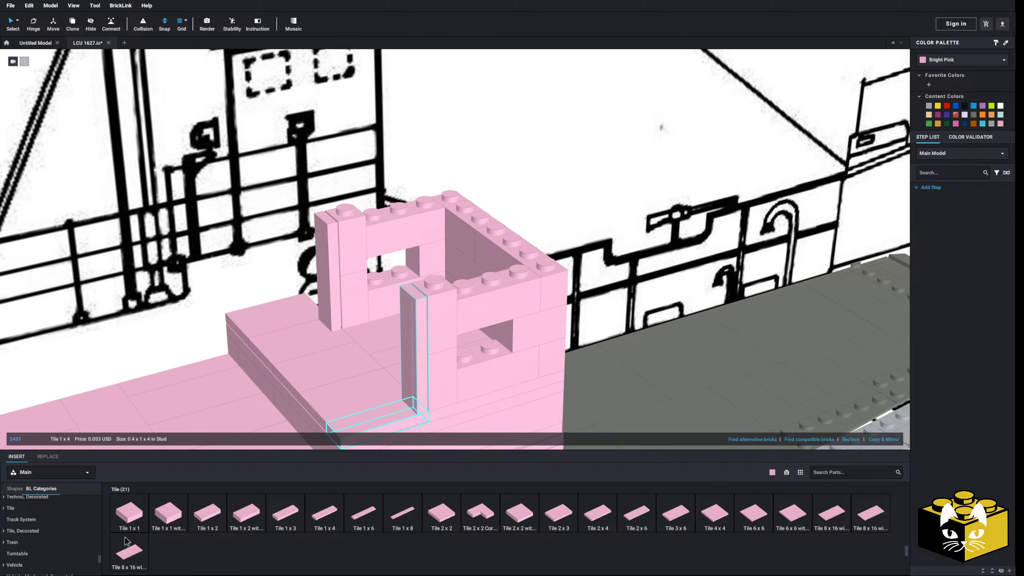
drag(327, 518, 408, 202)
drag(324, 516, 500, 271)
right_drag(500, 271, 504, 282)
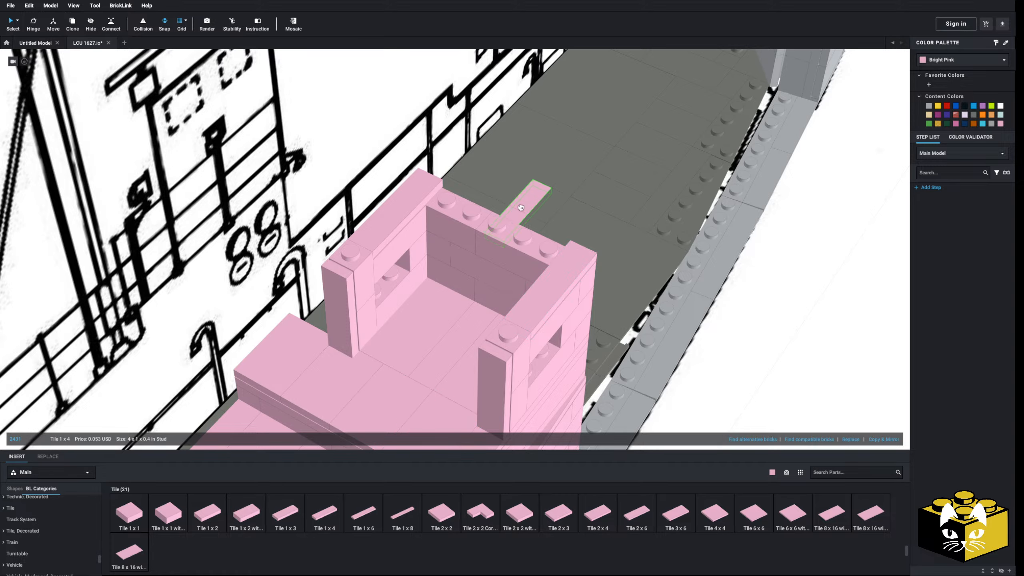
Cover the remaining studs on top of the pilothouse front wall with a Tile 1 x 4 and a Tile 1 x 1
drag(520, 207, 485, 217)
drag(131, 512, 549, 251)
scroll(534, 257, down, 4)
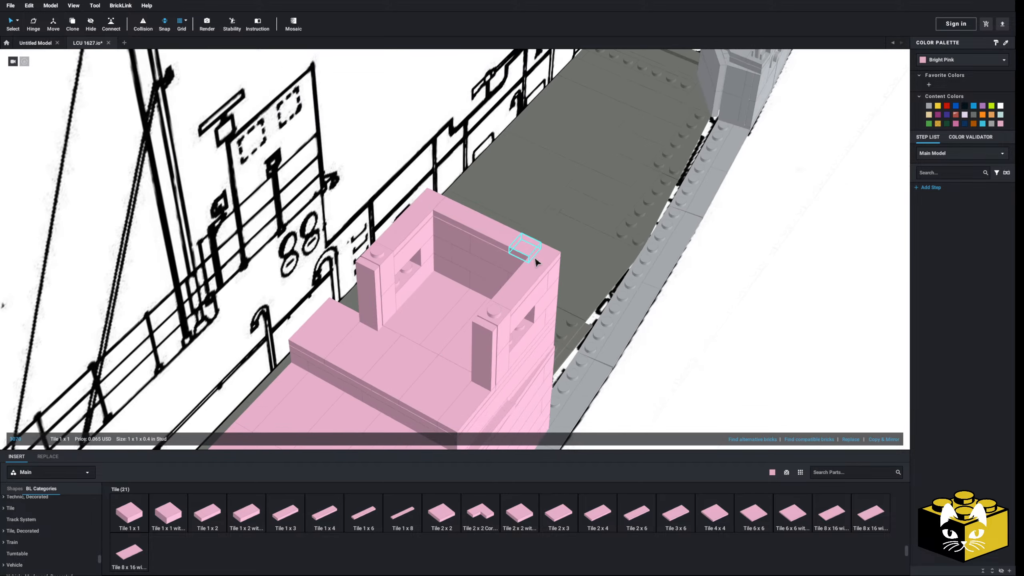
click(655, 323)
click(671, 340)
Inspect the pilothouse and the full length of the deckhouse against the side drawing
right_drag(670, 339, 731, 353)
scroll(500, 308, down, 2)
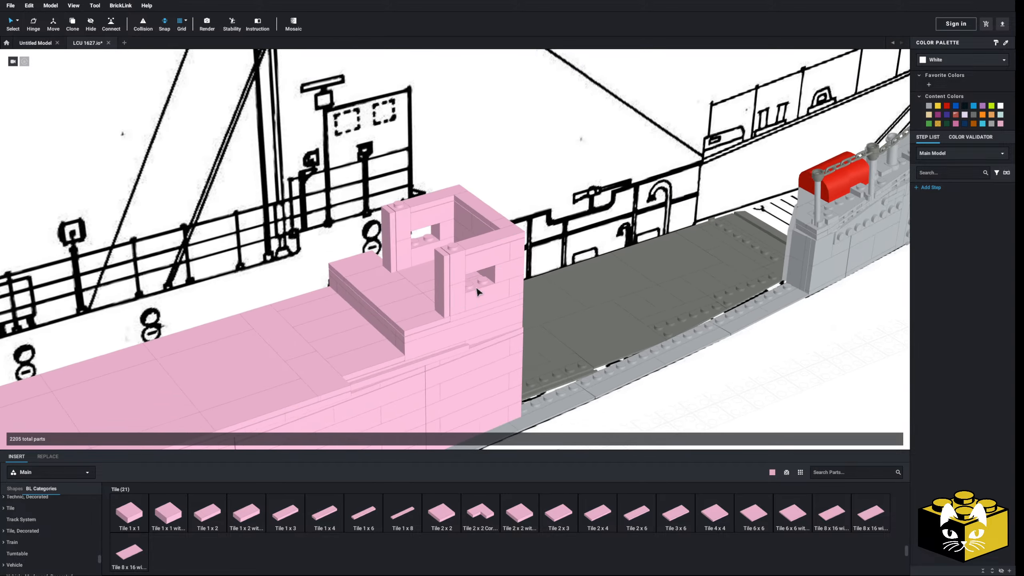
middle_drag(460, 327, 490, 259)
scroll(489, 259, down, 2)
middle_drag(436, 345, 492, 313)
right_drag(492, 314, 464, 313)
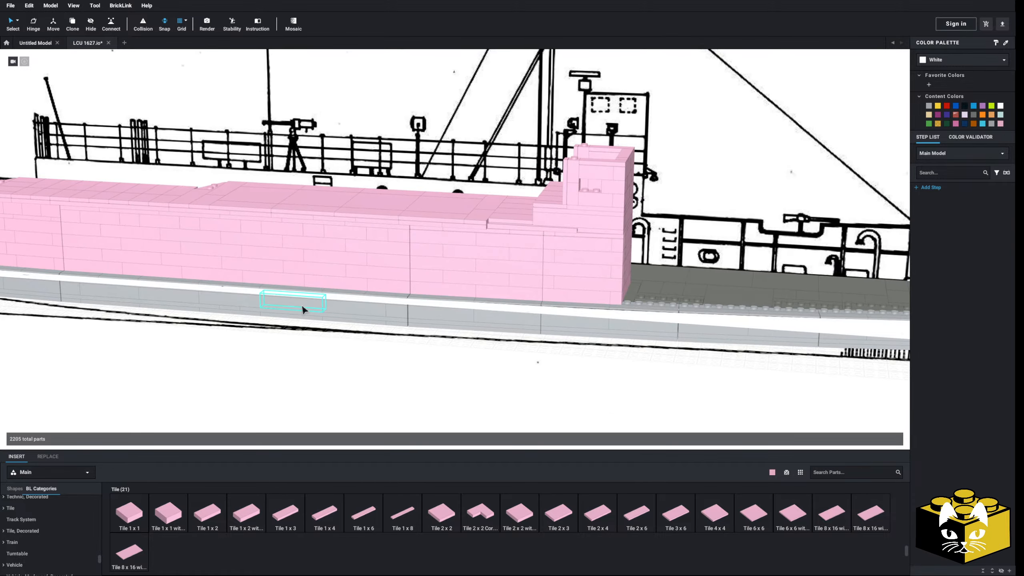
middle_drag(302, 309, 437, 323)
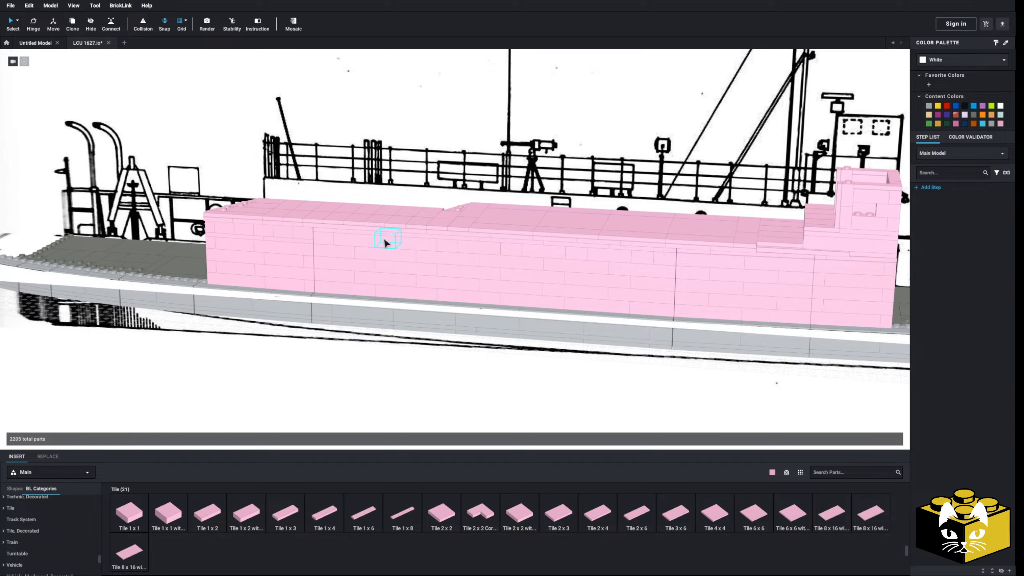
right_click(241, 230)
click(249, 234)
right_click(290, 359)
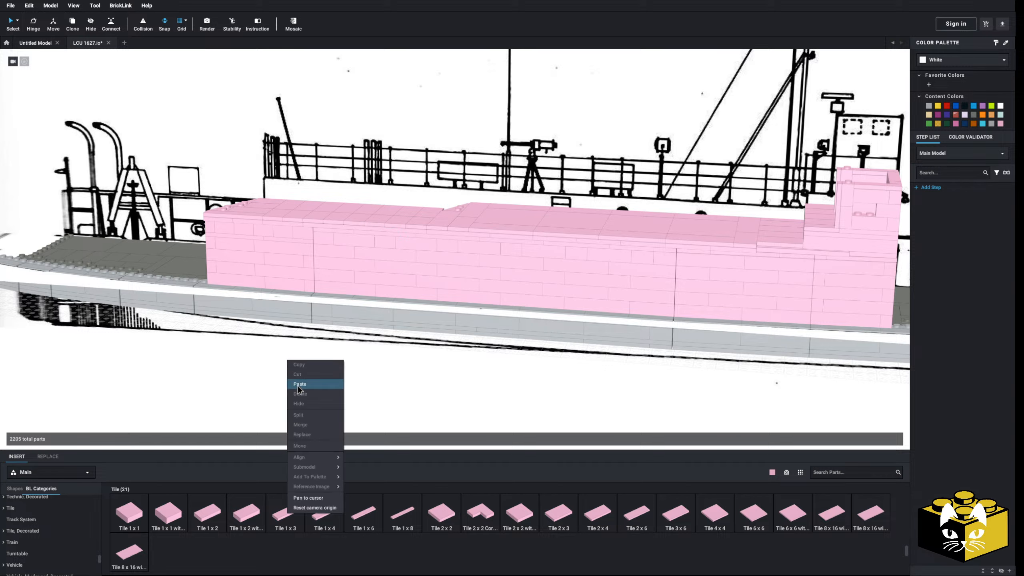
click(297, 384)
key(Escape)
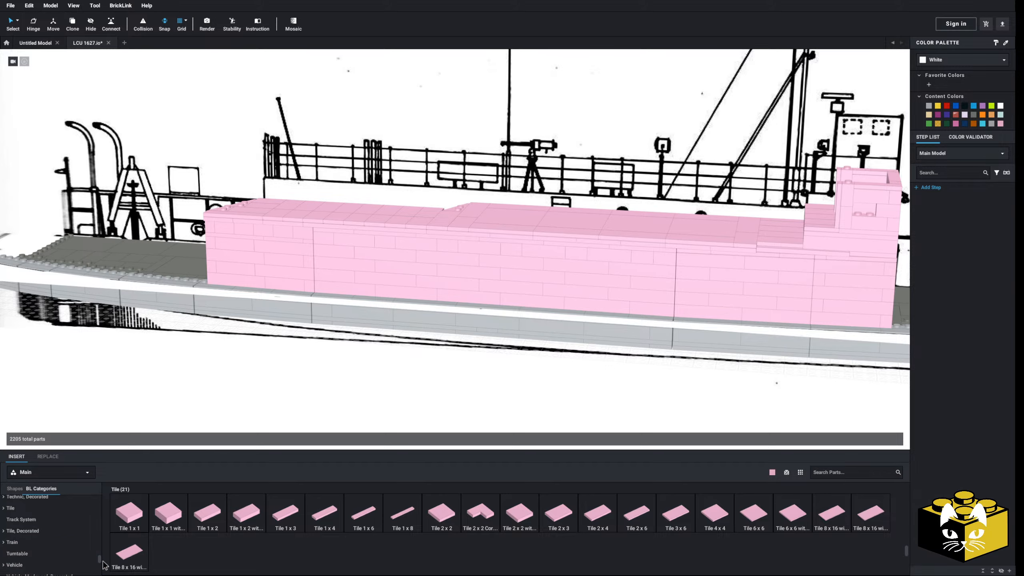
Fill the window opening in each pilothouse side wall with a Brick 1 x 2
scroll(61, 535, down, 3)
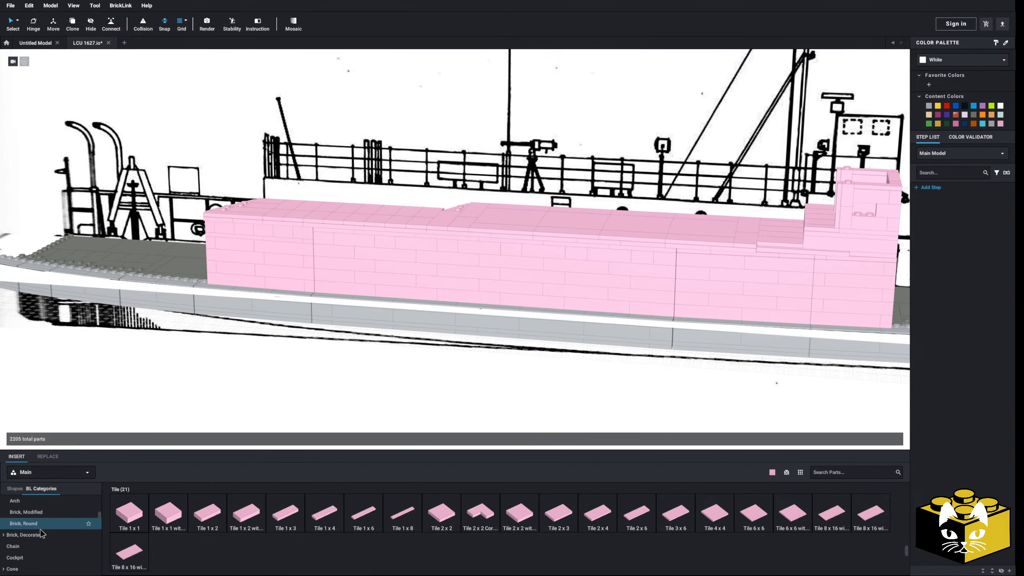
click(31, 526)
click(280, 519)
right_drag(448, 399, 277, 385)
scroll(298, 337, up, 4)
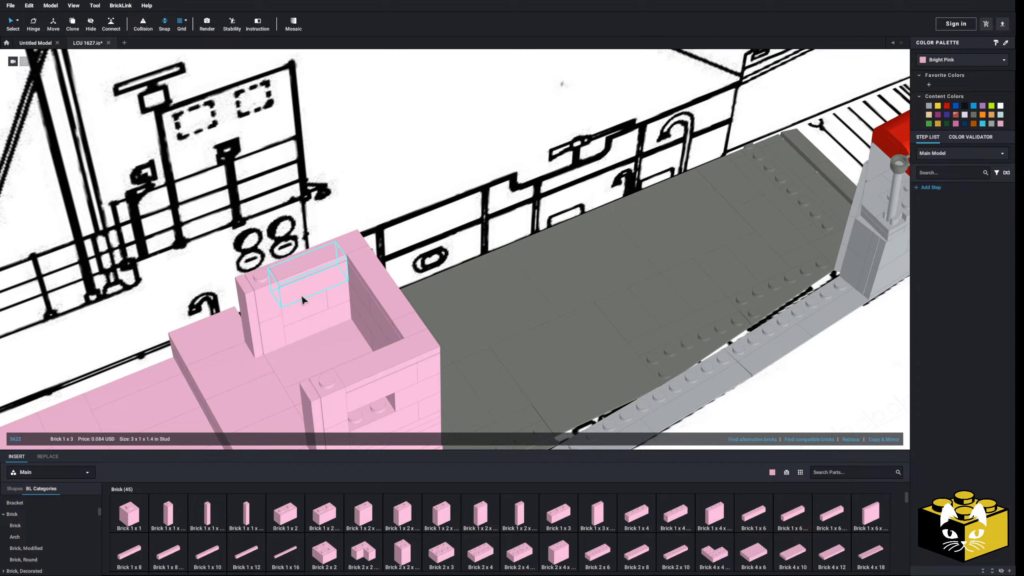
click(292, 514)
key(Escape)
scroll(350, 391, down, 3)
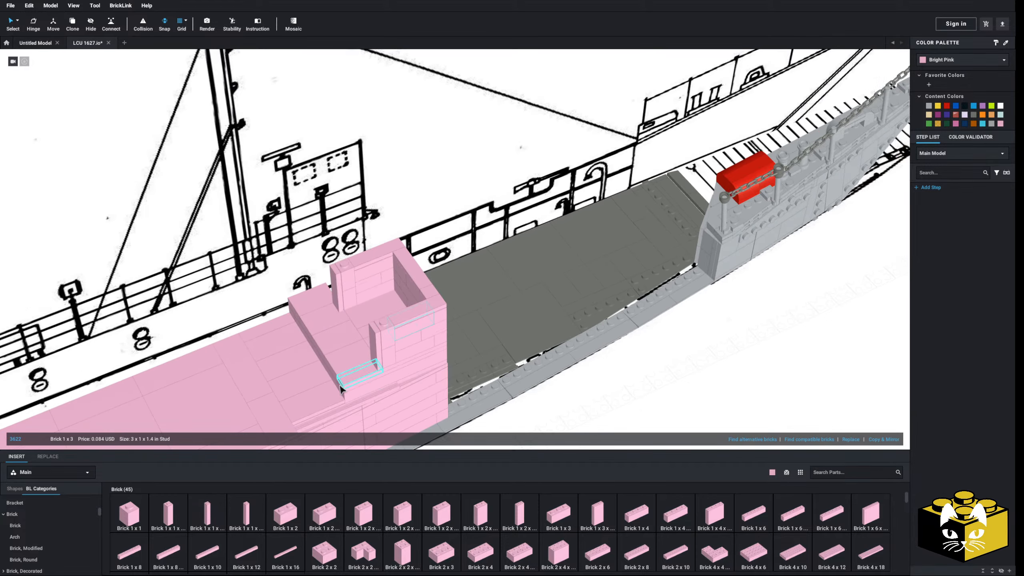
Compare the closed pilothouse with the side drawing and the pilothouse in the LCU 1627 reference picture
right_drag(342, 389, 318, 382)
scroll(319, 383, down, 2)
scroll(405, 414, down, 2)
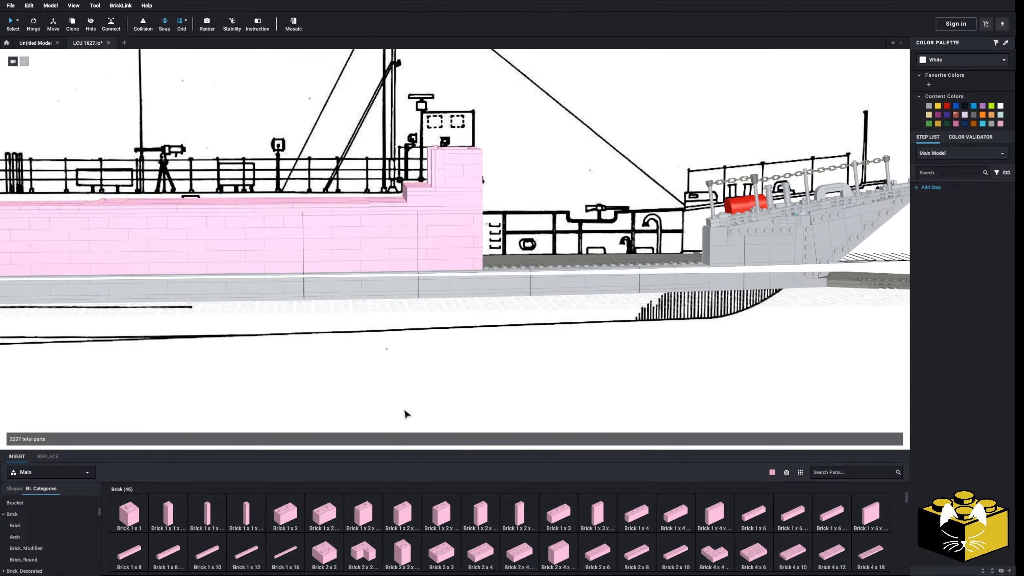
right_drag(405, 414, 360, 389)
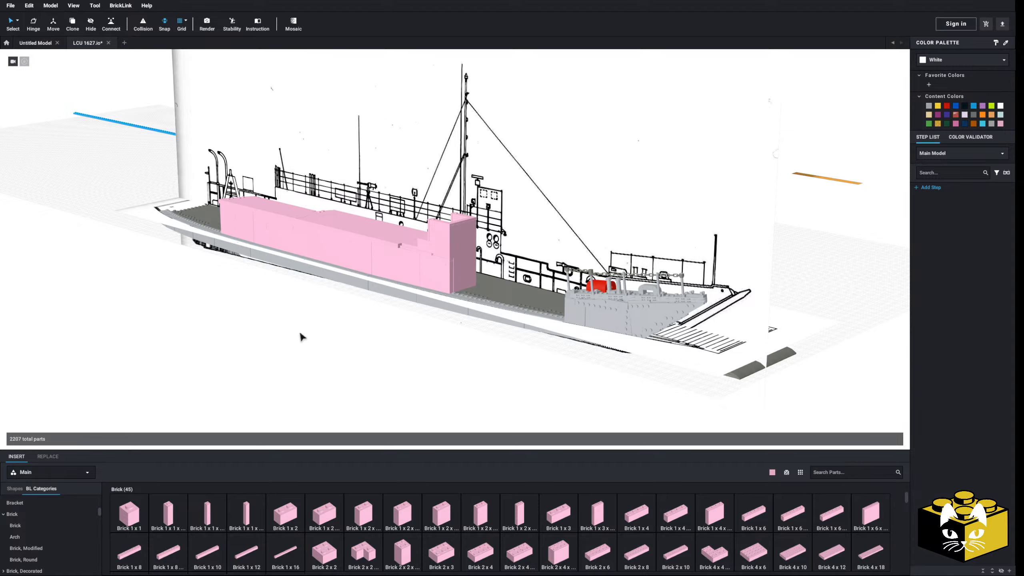
right_drag(300, 333, 330, 343)
middle_drag(463, 335, 363, 310)
scroll(382, 299, up, 5)
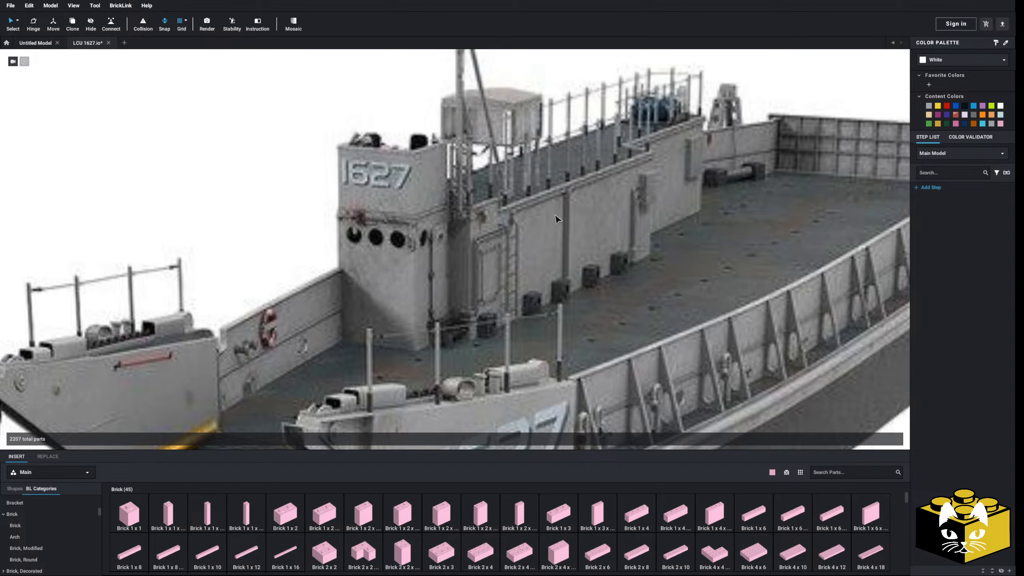
scroll(506, 242, down, 6)
mouse_move(363, 241)
middle_down()
mouse_move(445, 243)
mouse_move(428, 249)
middle_up()
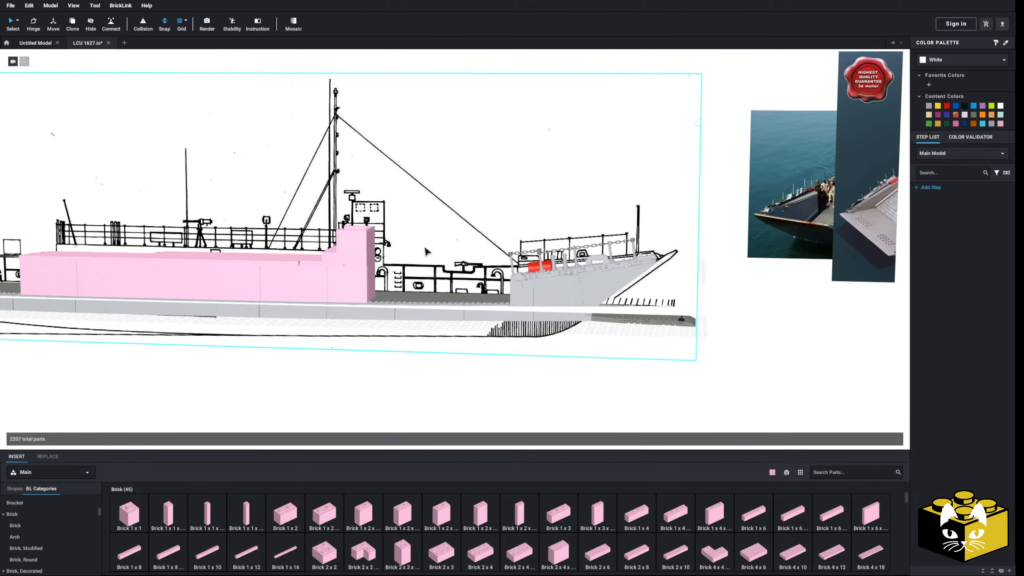
right_drag(427, 249, 404, 240)
Select all Bright Pink parts by color, recolor them Light Bluish Gray, and return to default selection
click(17, 20)
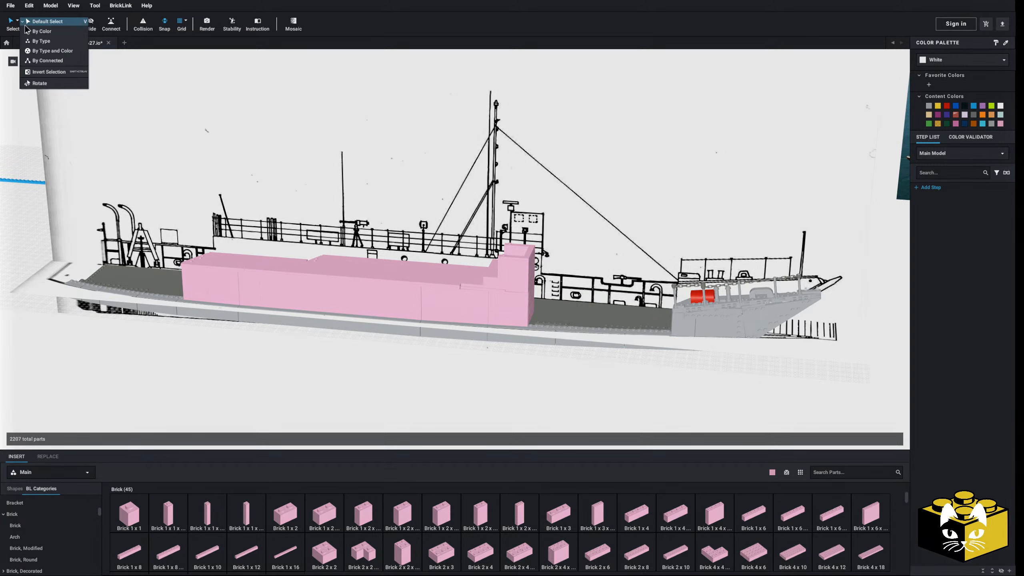
click(44, 50)
click(373, 291)
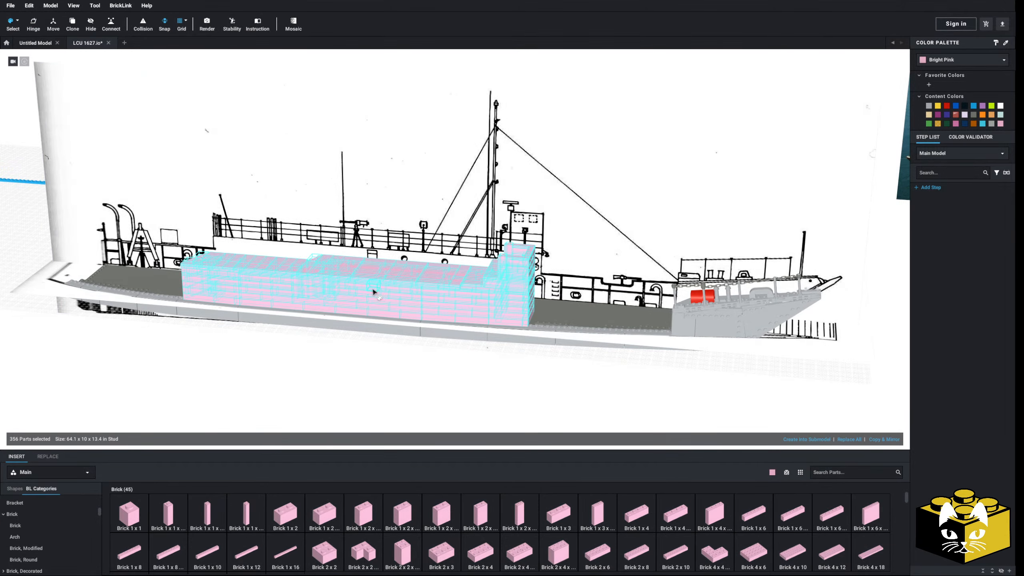
click(930, 107)
click(462, 407)
click(17, 20)
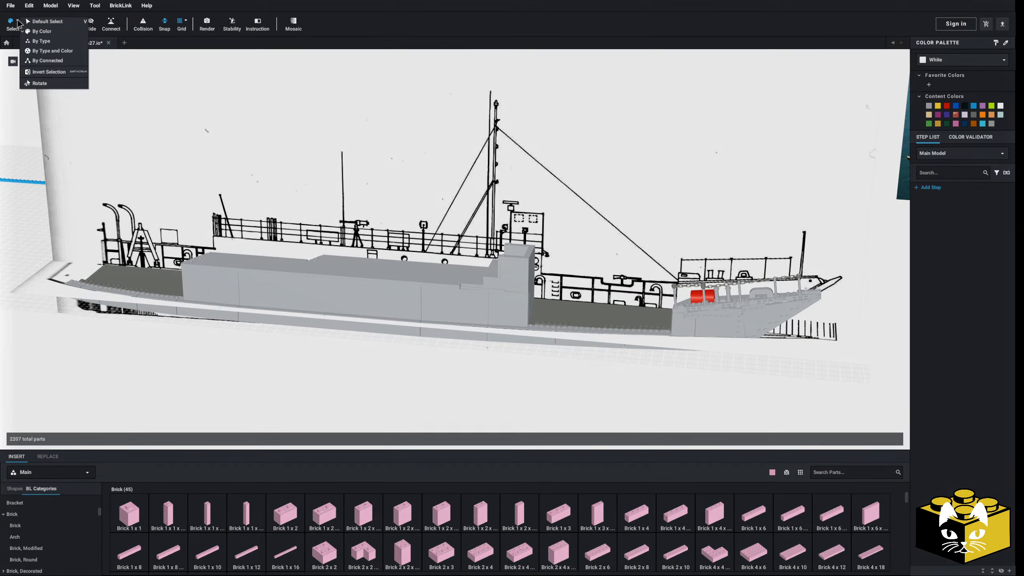
click(43, 22)
Recolor all the plates and tiles of the long deckhouse roof, from its aft end to the raised section, in the main deck's dark gray
right_drag(287, 376, 322, 364)
scroll(454, 355, up, 5)
middle_drag(392, 371, 387, 329)
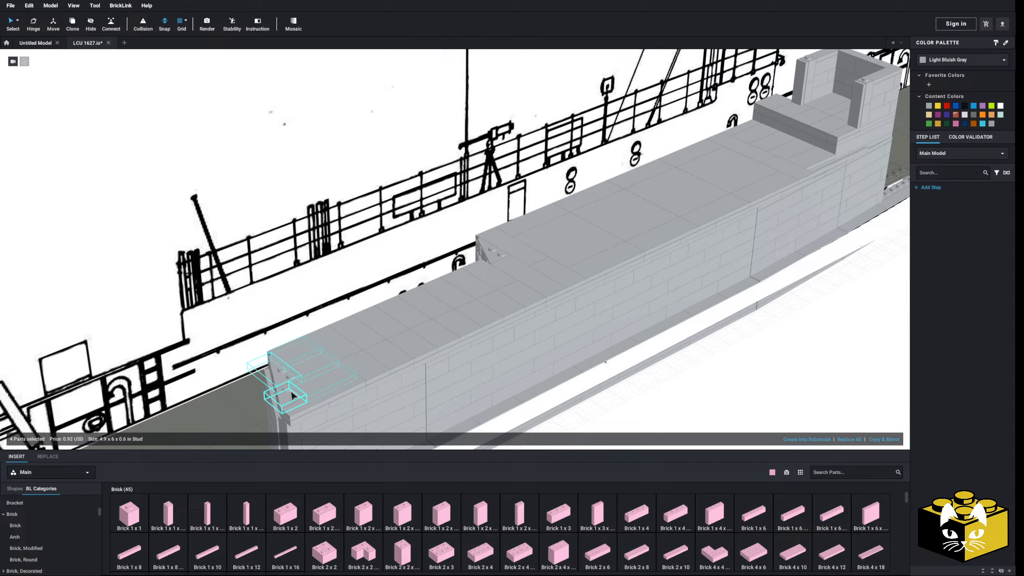
shift+click(368, 371)
shift+click(403, 358)
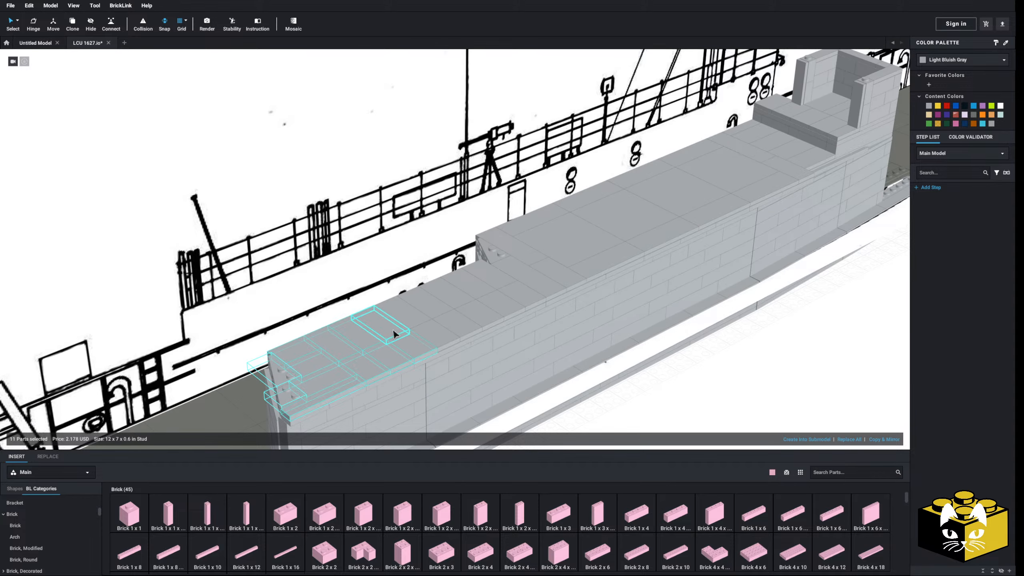
ctrl+click(451, 298)
ctrl+click(474, 288)
ctrl+click(501, 305)
ctrl+click(485, 316)
ctrl+click(530, 278)
ctrl+click(547, 275)
ctrl+click(489, 253)
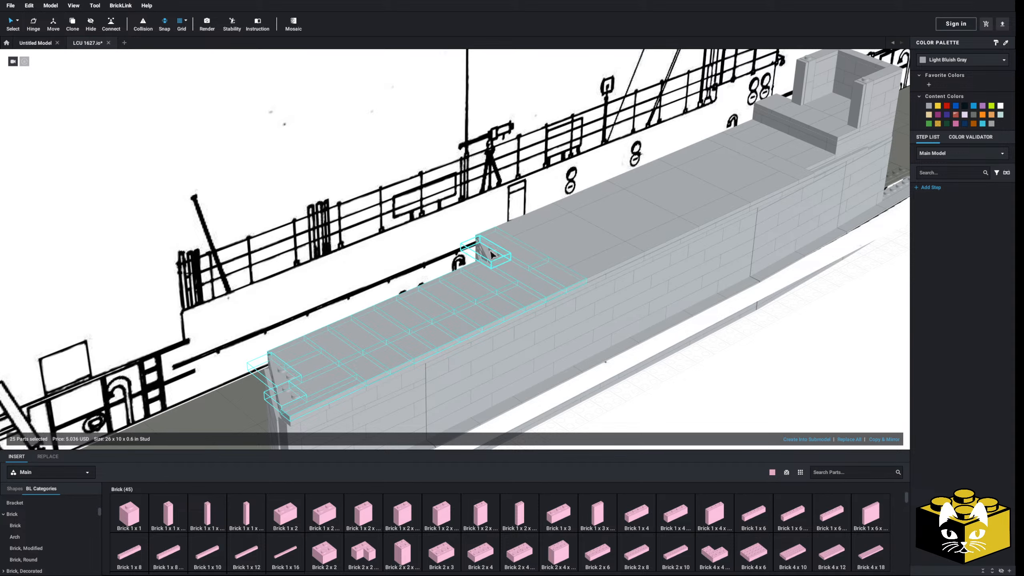
ctrl+click(511, 239)
ctrl+click(534, 223)
right_drag(559, 233, 560, 237)
ctrl+click(562, 241)
ctrl+click(601, 269)
ctrl+click(641, 251)
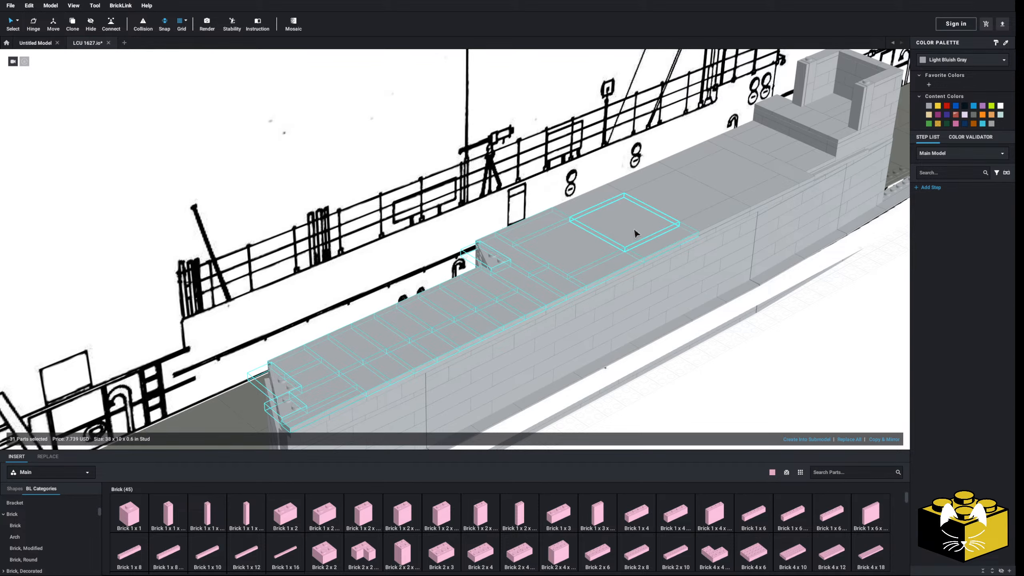
ctrl+click(634, 230)
ctrl+click(595, 201)
ctrl+click(634, 184)
ctrl+click(661, 186)
ctrl+click(679, 170)
ctrl+click(732, 191)
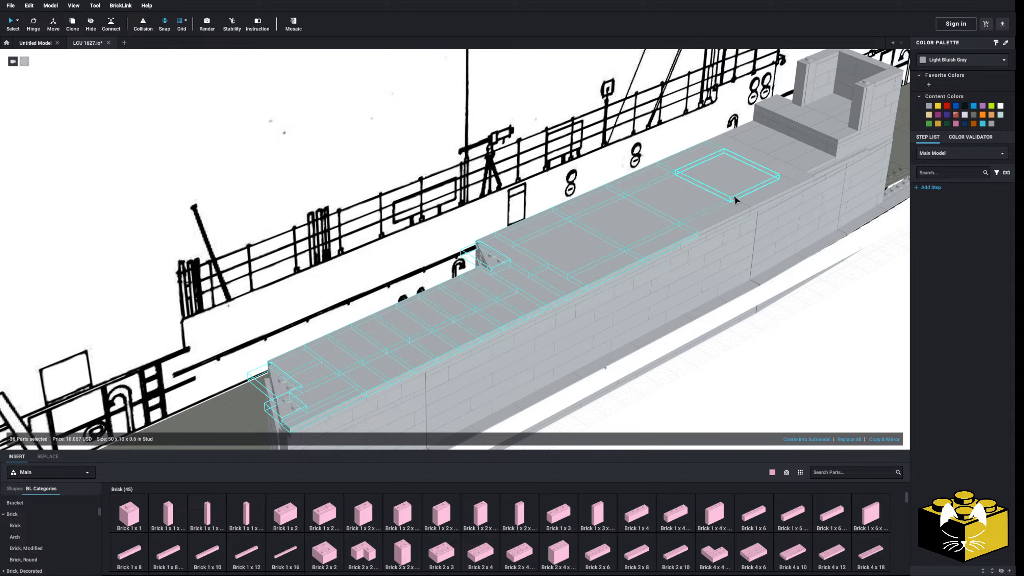
ctrl+click(753, 198)
ctrl+click(733, 210)
ctrl+click(802, 167)
ctrl+click(776, 149)
ctrl+click(762, 136)
ctrl+click(749, 126)
click(973, 115)
click(827, 336)
Recolor the floor tiles on the raised section behind the pilothouse in the same dark gray as the deckhouse roof
middle_drag(828, 336, 611, 372)
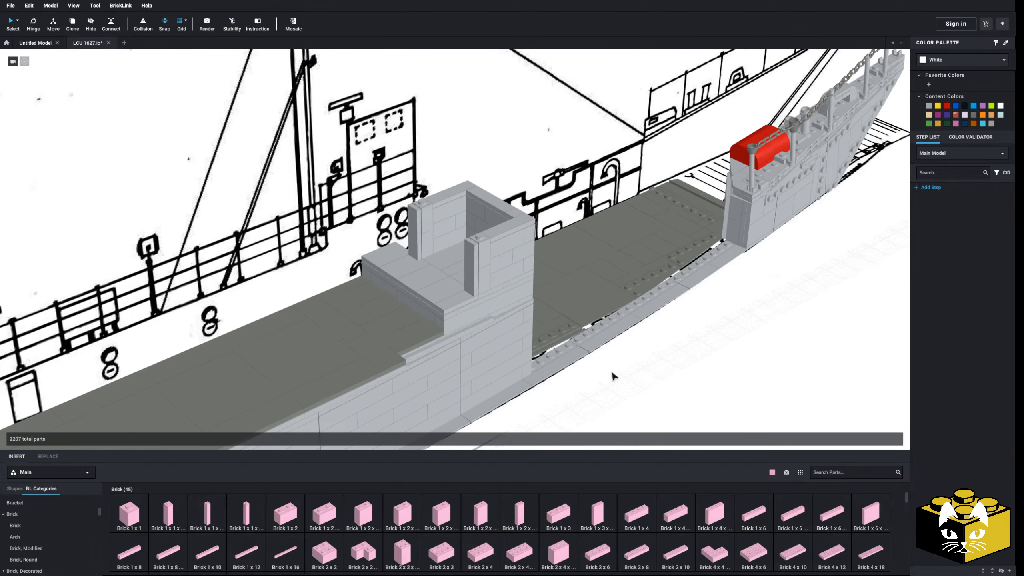
scroll(611, 371, up, 3)
click(512, 284)
ctrl+click(507, 271)
ctrl+click(527, 253)
ctrl+click(520, 241)
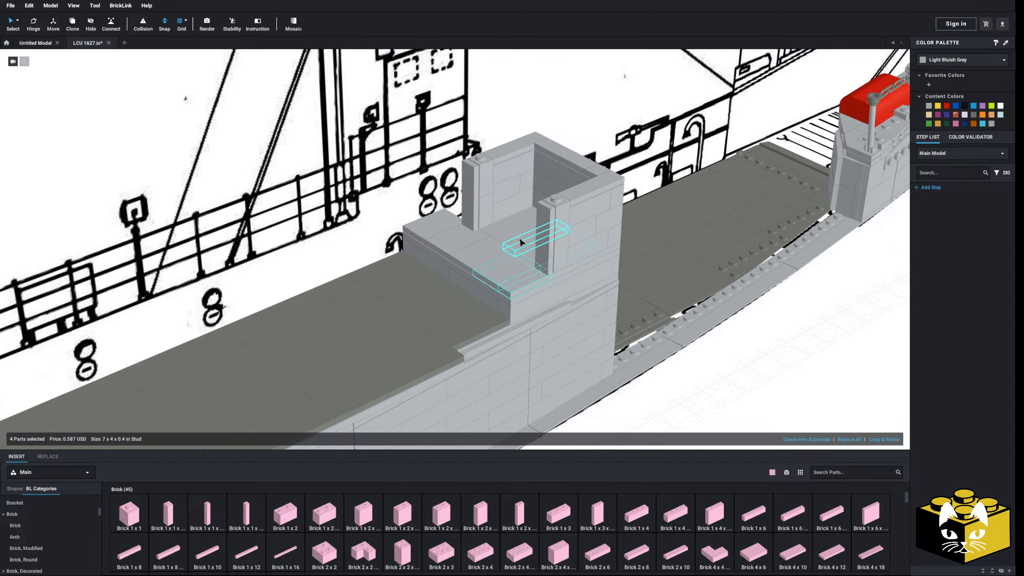
ctrl+click(507, 233)
ctrl+click(485, 259)
ctrl+click(457, 240)
right_drag(456, 238, 446, 231)
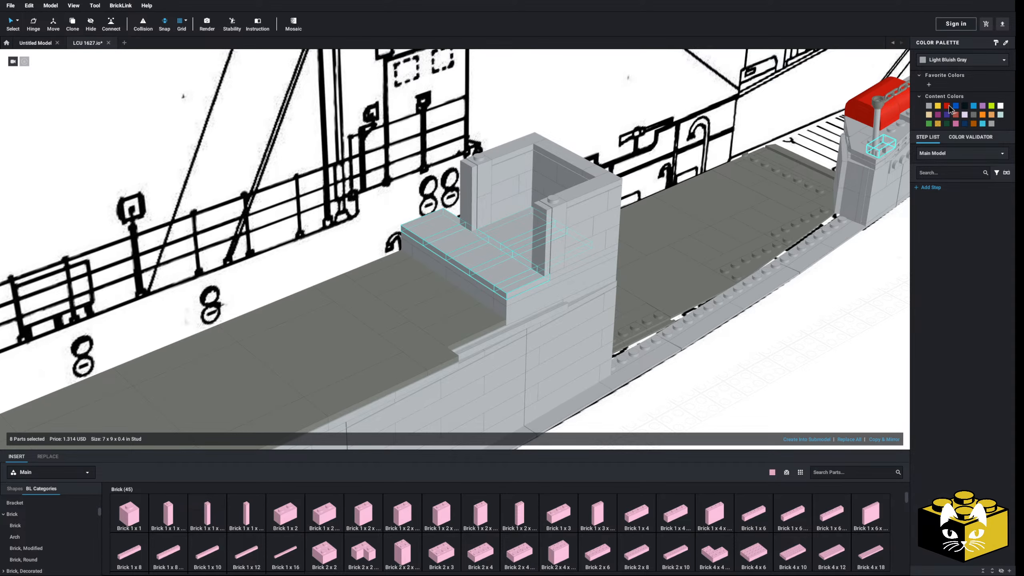
click(975, 114)
click(831, 364)
Move the reference pictures beyond the bow farther away from the ship model
scroll(824, 374, down, 5)
right_drag(823, 374, 750, 371)
middle_drag(750, 368, 612, 437)
right_drag(611, 437, 450, 341)
drag(465, 289, 658, 140)
drag(608, 326, 650, 199)
drag(443, 195, 541, 126)
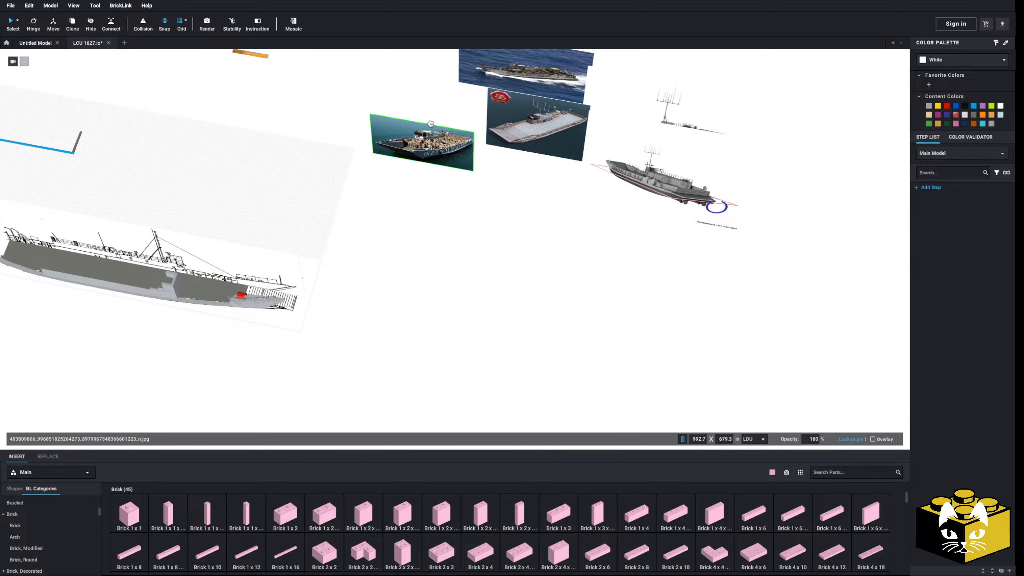
drag(436, 145, 505, 104)
click(485, 288)
Select the side-elevation reference drawing that runs lengthwise through the ship model
scroll(485, 287, up, 3)
middle_drag(485, 287, 647, 313)
right_drag(646, 312, 586, 257)
scroll(581, 260, down, 4)
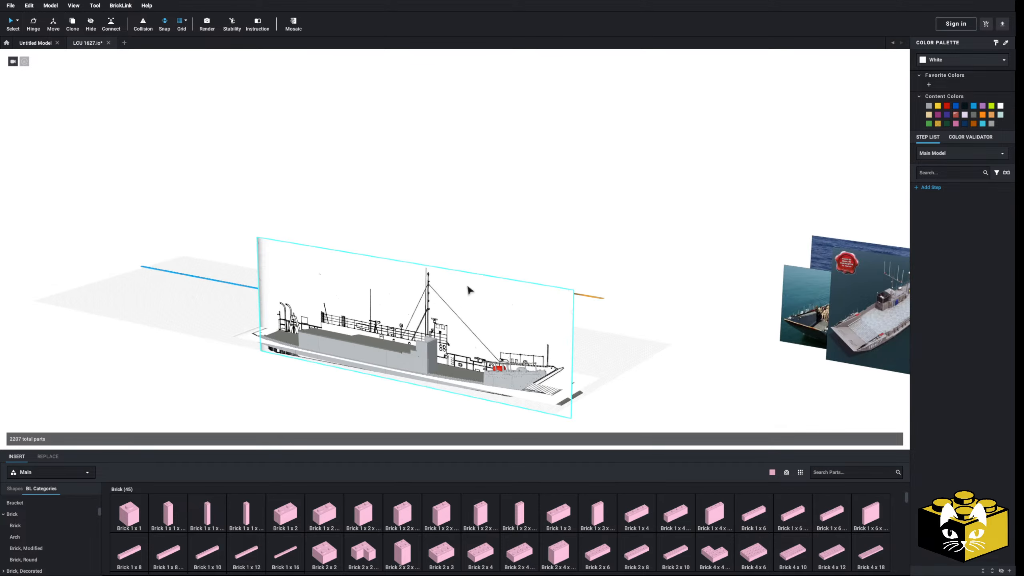
click(406, 309)
click(420, 317)
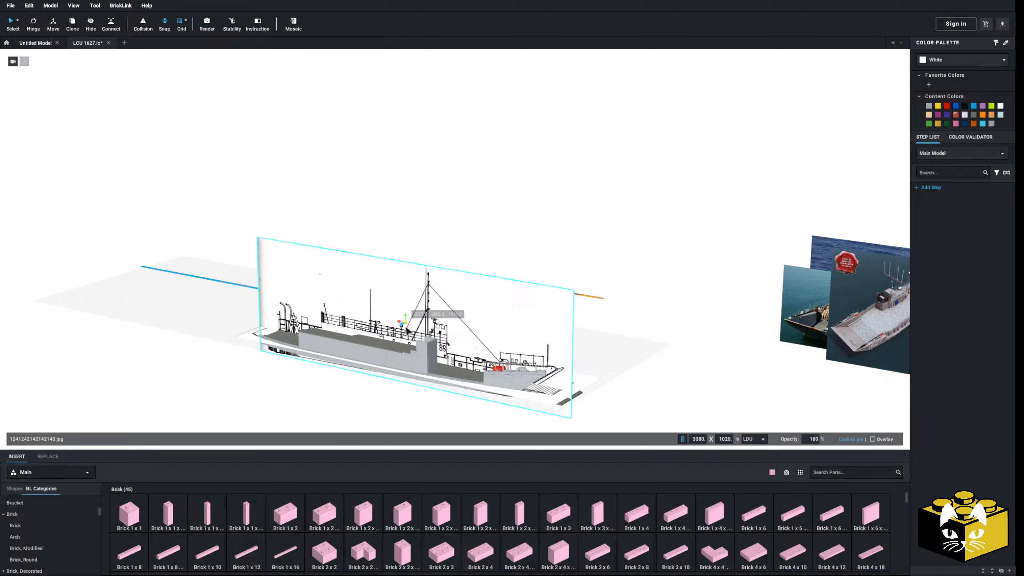
Move the side-view line drawing of the ship away from the hull model so it stands beyond the baseplate
drag(420, 320, 571, 241)
click(619, 392)
right_drag(620, 392, 599, 356)
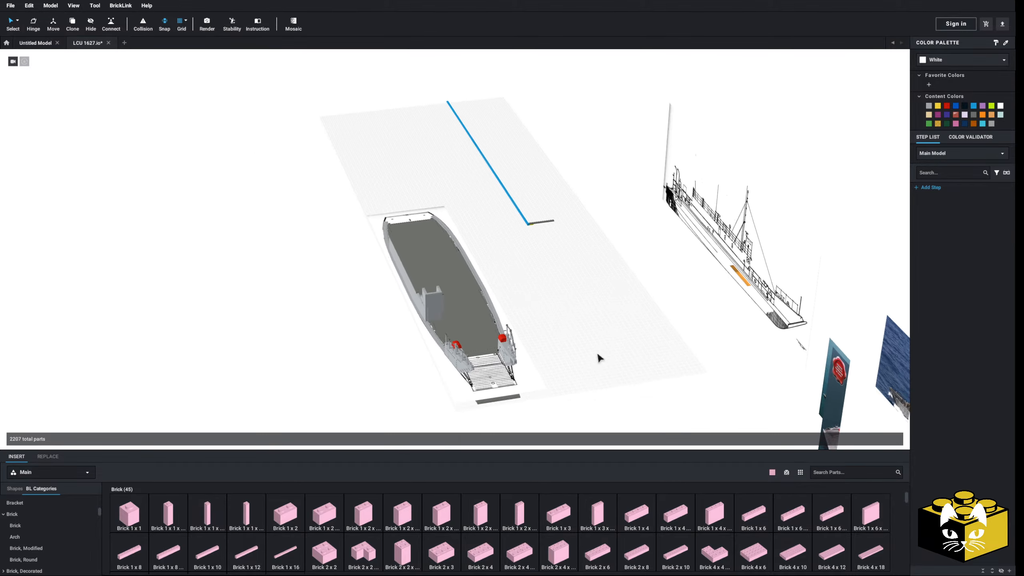
Move the aerial reference photo of the landing craft aside to uncover the photo of the craft carrying troops
scroll(565, 348, up, 3)
middle_drag(555, 345, 654, 339)
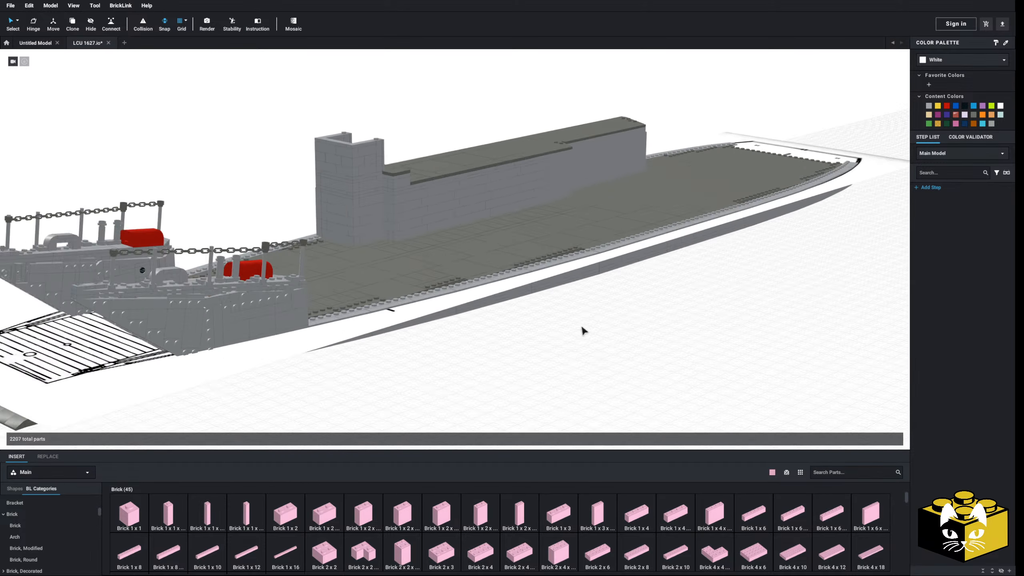
mouse_move(599, 371)
right_down()
mouse_move(695, 371)
mouse_move(670, 373)
mouse_move(712, 382)
mouse_move(662, 375)
mouse_move(726, 367)
mouse_move(714, 379)
mouse_move(728, 385)
right_up()
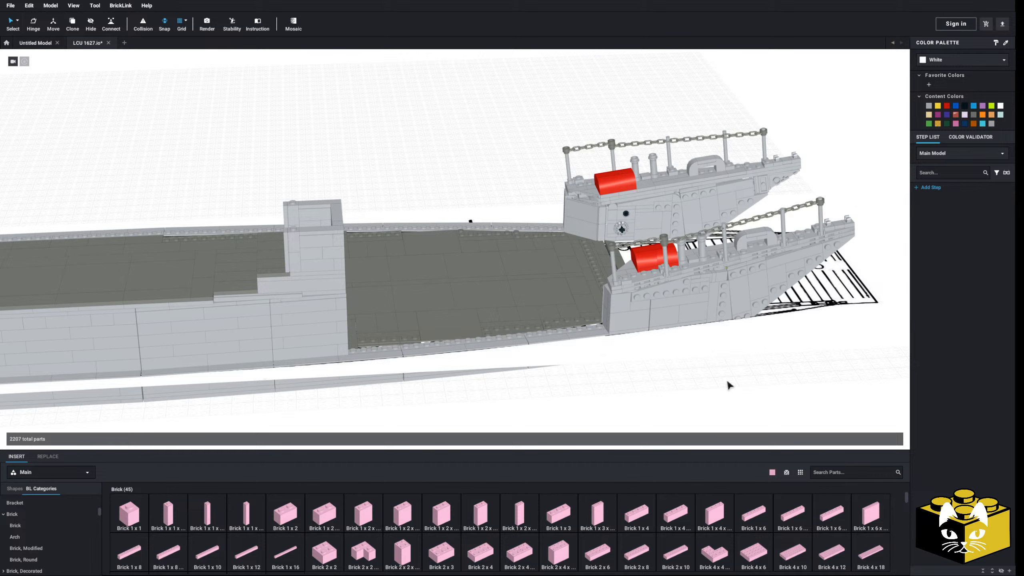
scroll(610, 394, down, 10)
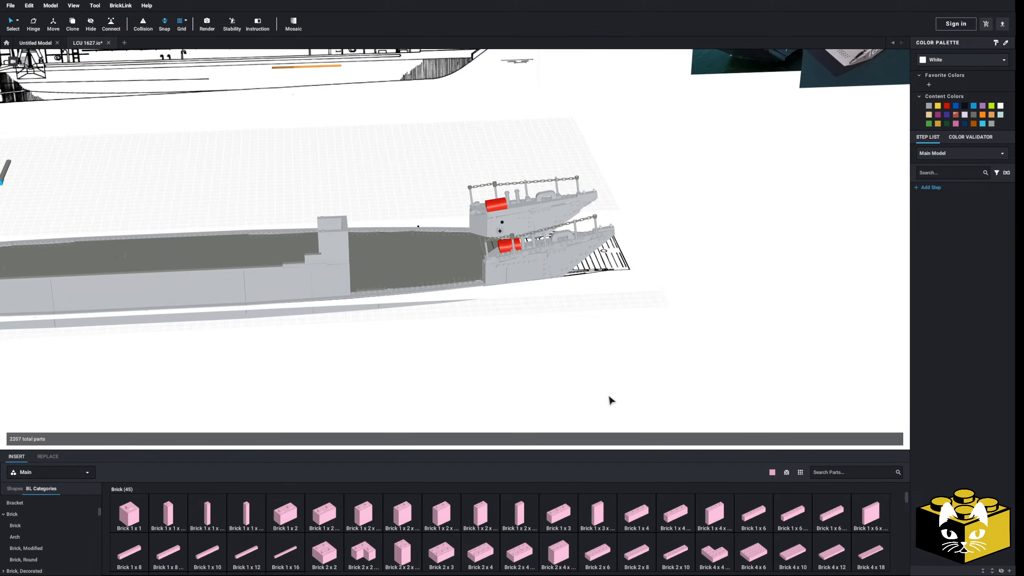
mouse_move(612, 356)
middle_down()
mouse_move(581, 359)
mouse_move(554, 388)
middle_up()
scroll(555, 390, up, 6)
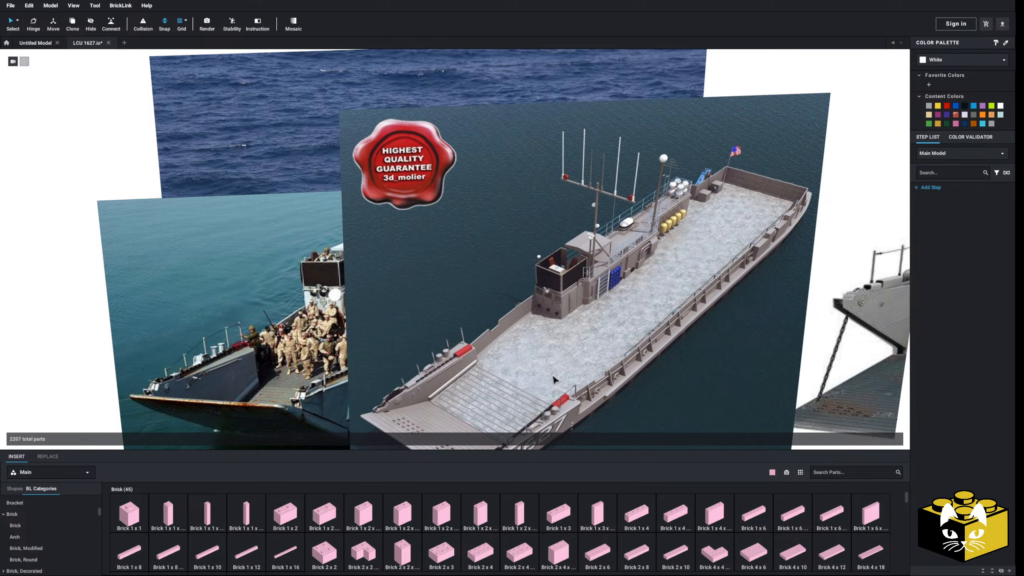
scroll(554, 380, down, 3)
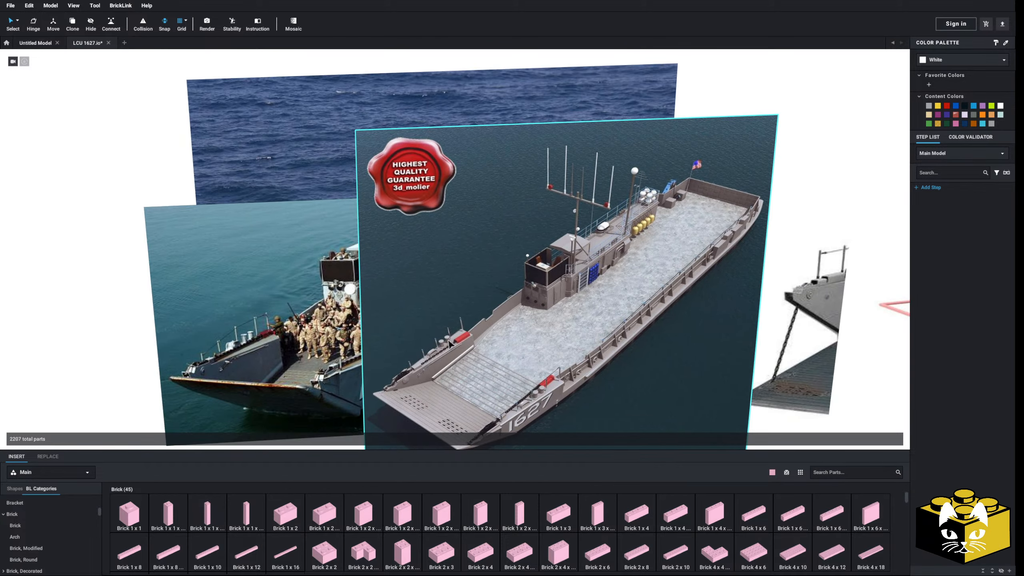
scroll(473, 263, up, 5)
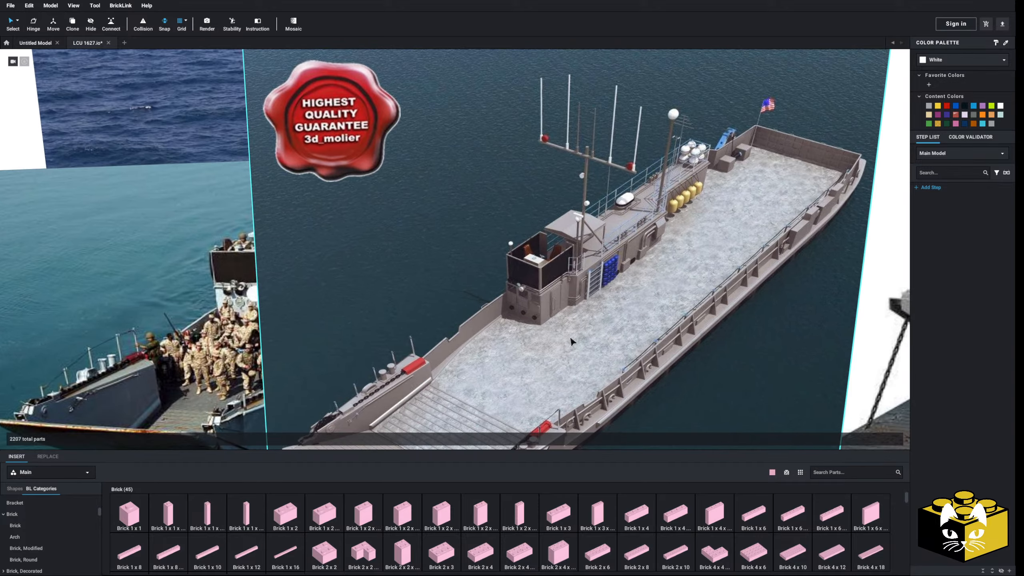
scroll(571, 338, down, 4)
drag(486, 370, 605, 360)
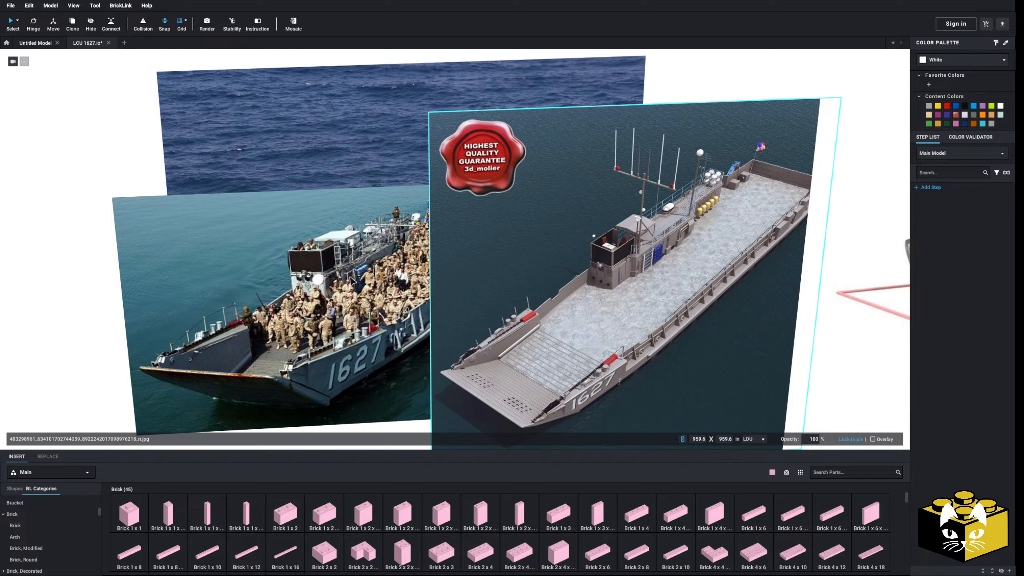
Examine the wheelhouse and deck structures in the aerial reference photo and compare them with the wheelhouse on the hull model
scroll(352, 280, up, 4)
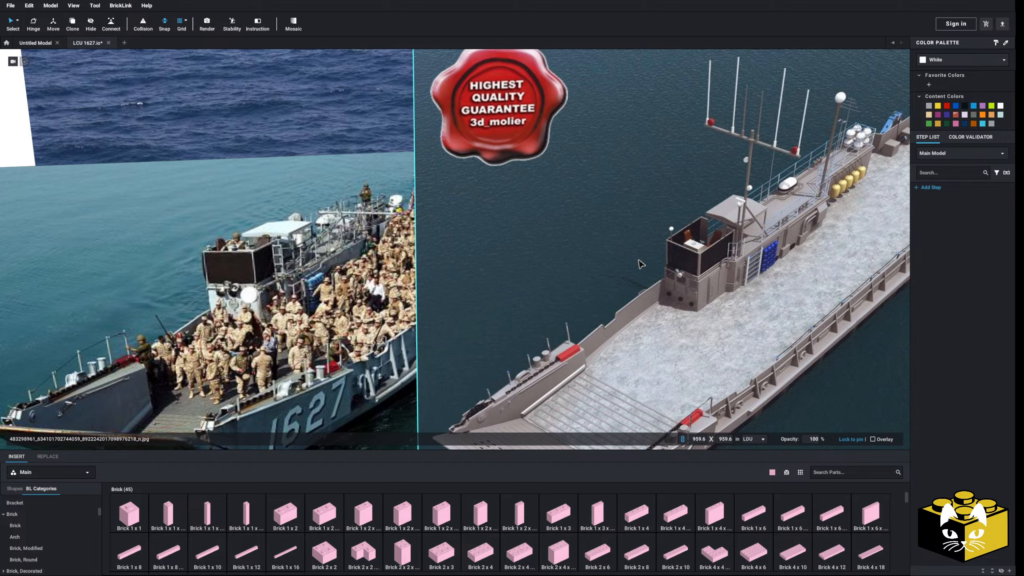
middle_drag(602, 263, 368, 256)
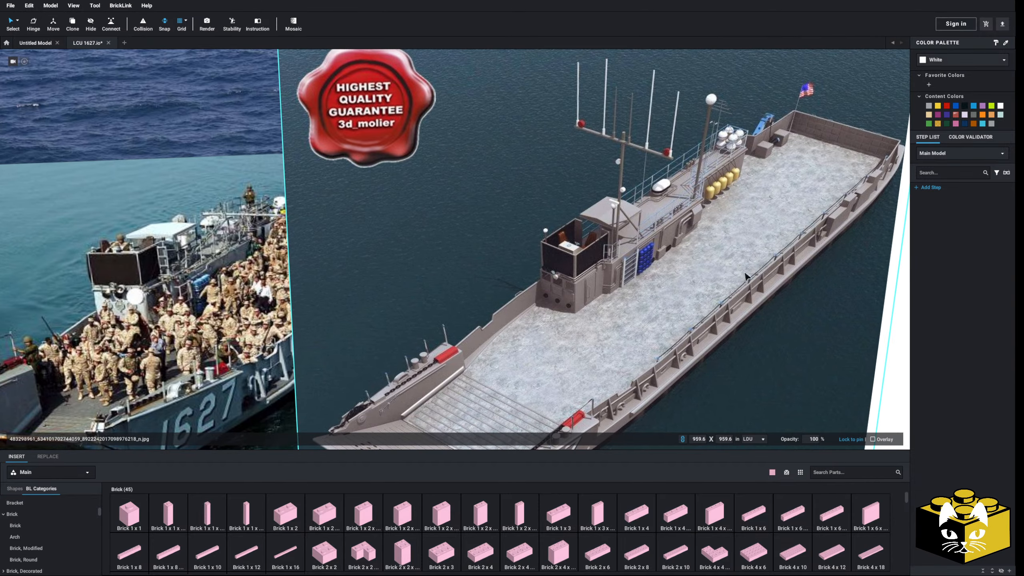
scroll(744, 279, up, 5)
scroll(738, 279, up, 4)
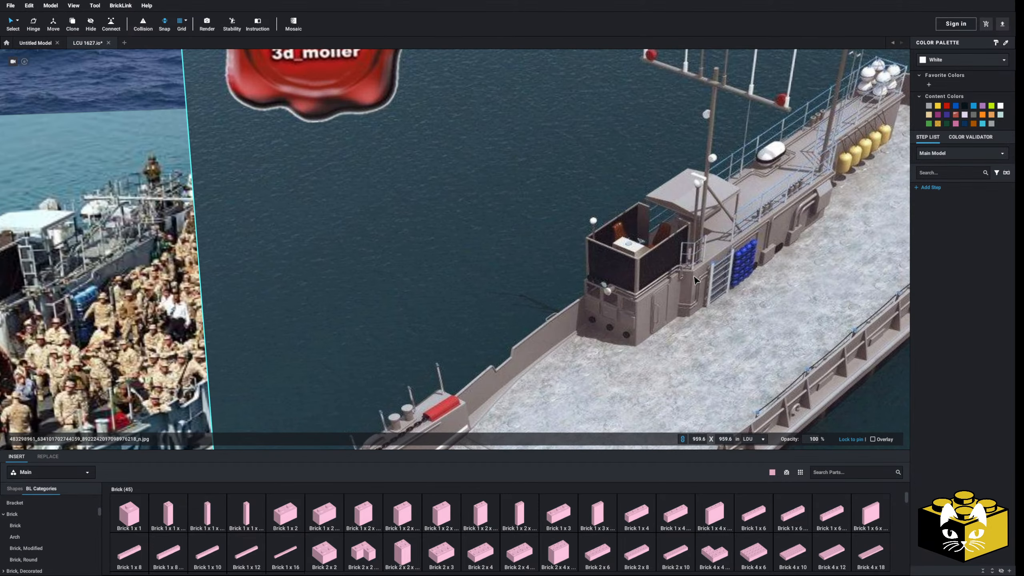
middle_drag(715, 280, 625, 272)
scroll(625, 273, up, 3)
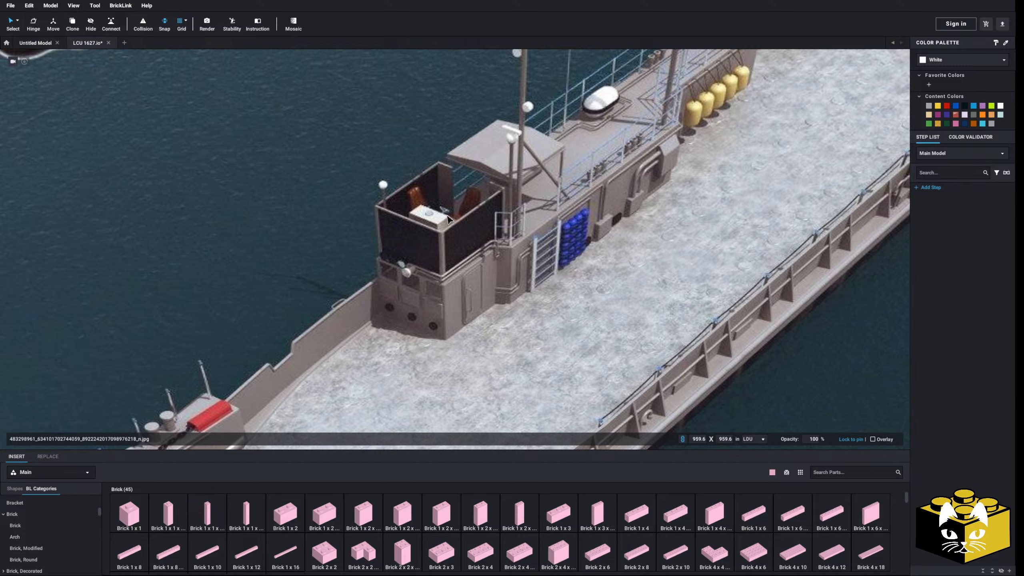
scroll(402, 208, down, 10)
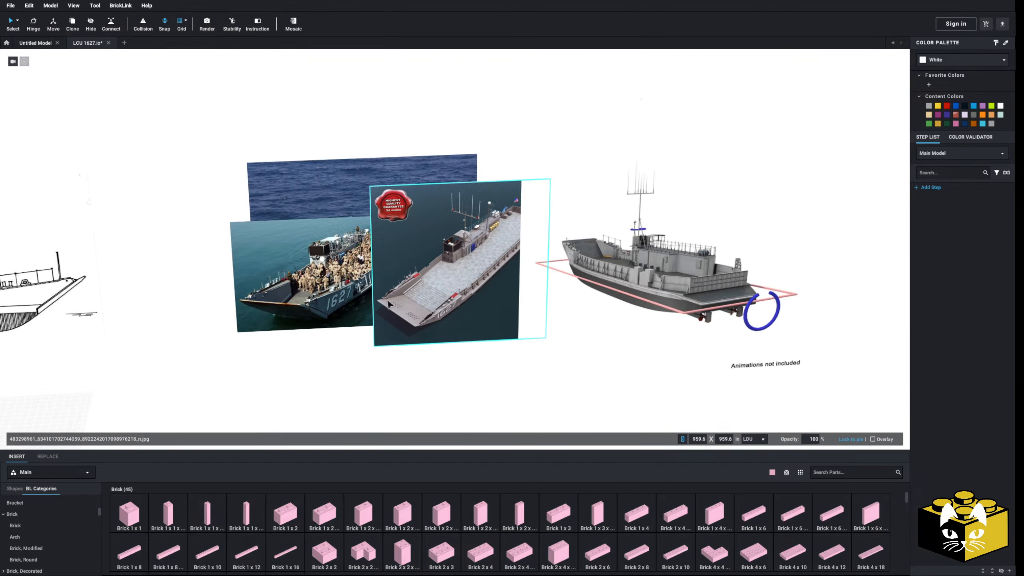
middle_drag(388, 304, 542, 265)
right_drag(543, 252, 534, 266)
middle_drag(534, 266, 524, 242)
scroll(504, 255, up, 3)
right_drag(504, 252, 525, 283)
middle_drag(823, 327, 672, 306)
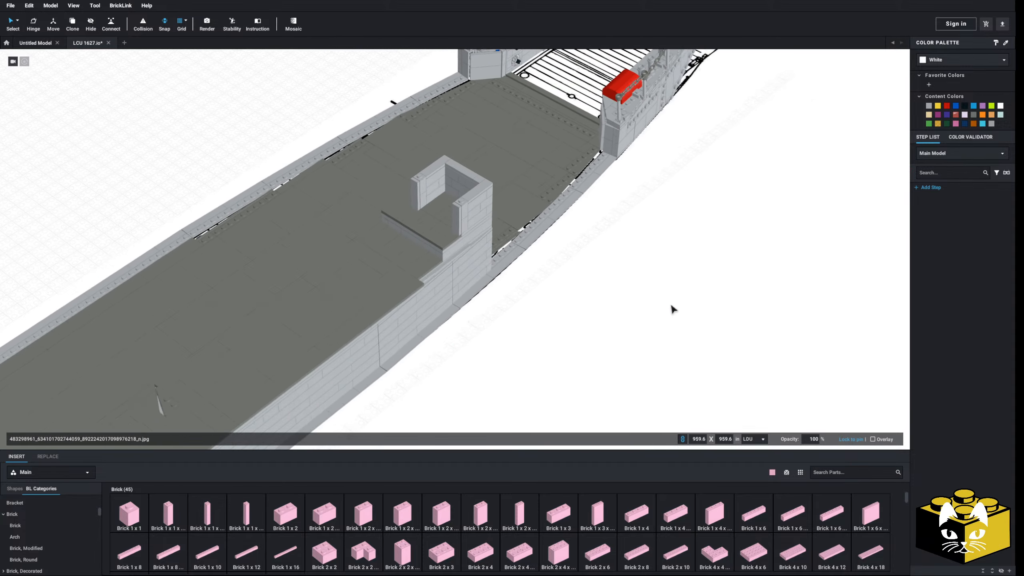
Place a pink modified 1 x 2 plate with one centre stud beside the hull and a Plate 1 x 2 beneath it
scroll(663, 310, up, 5)
scroll(659, 311, up, 3)
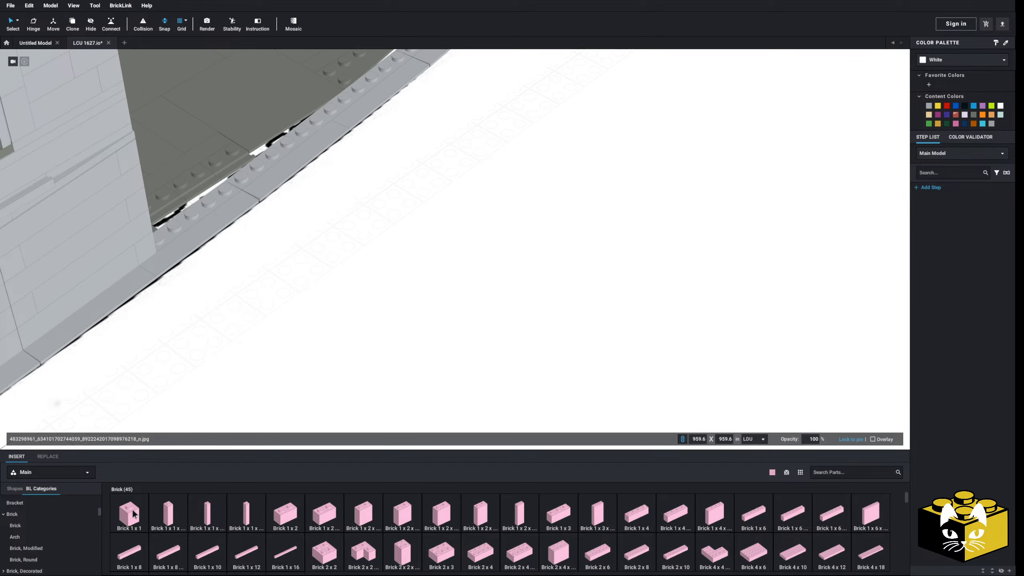
scroll(60, 509, up, 3)
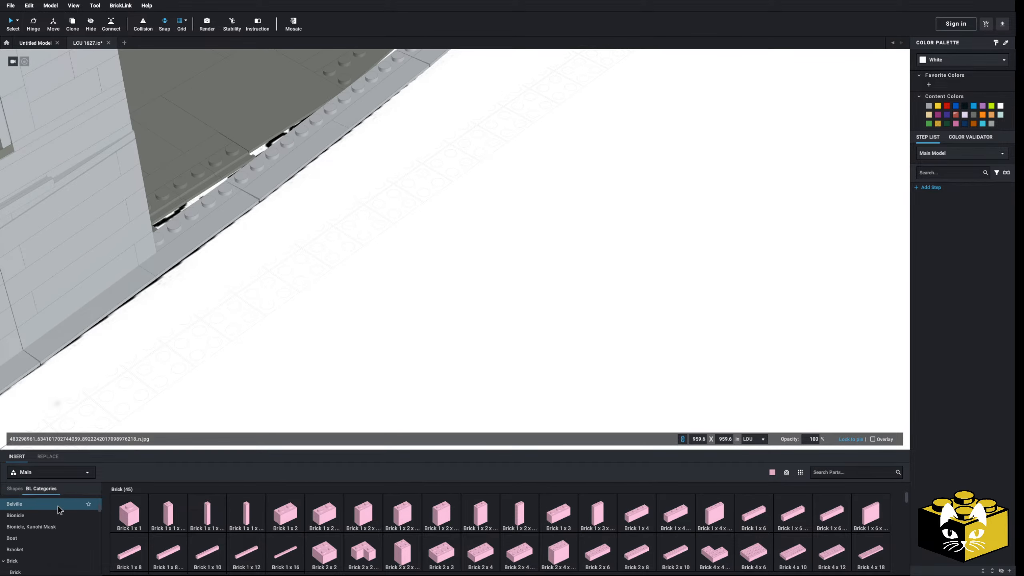
scroll(57, 519, down, 3)
click(26, 535)
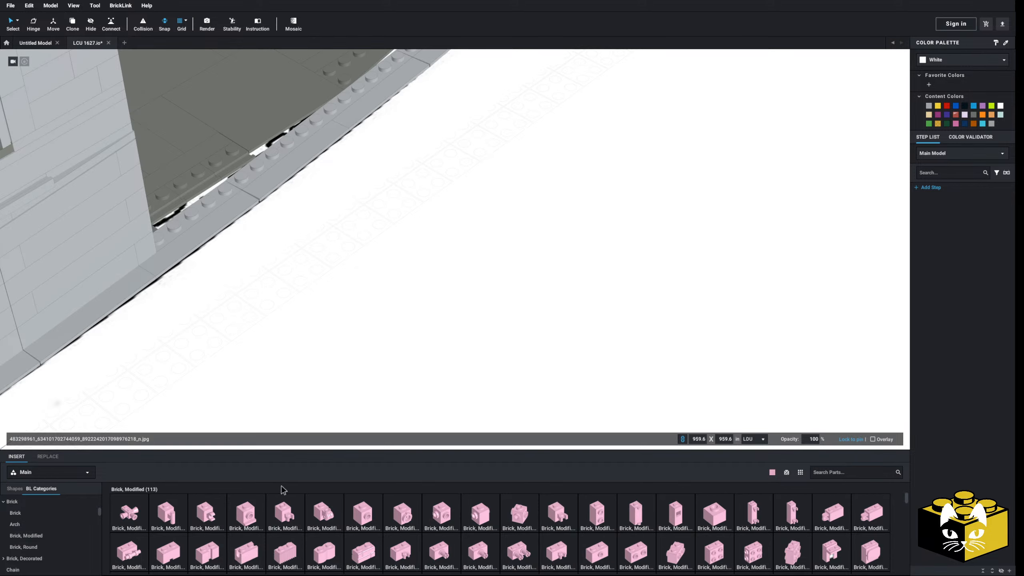
scroll(47, 511, up, 5)
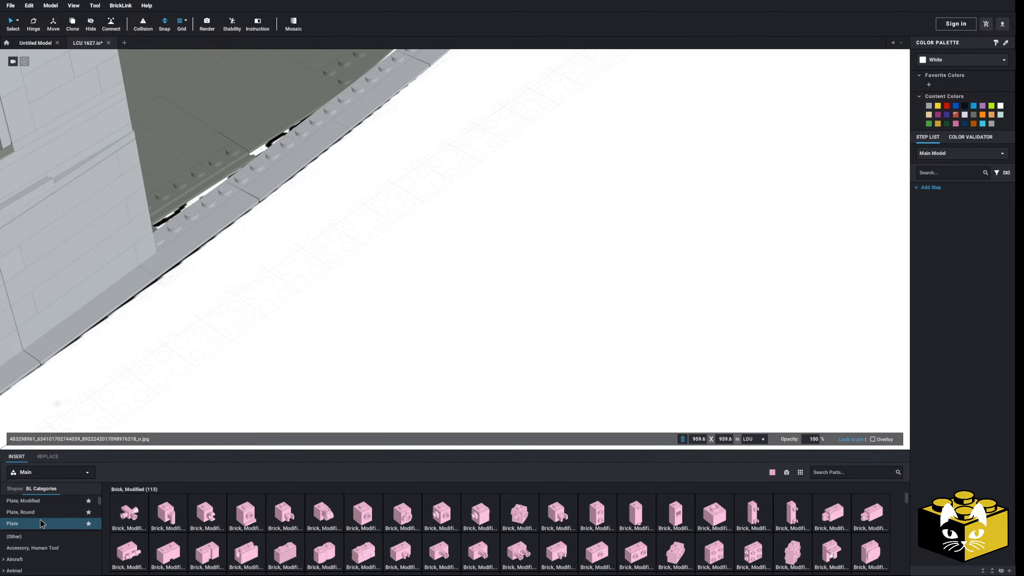
click(45, 503)
drag(559, 513, 558, 328)
click(36, 524)
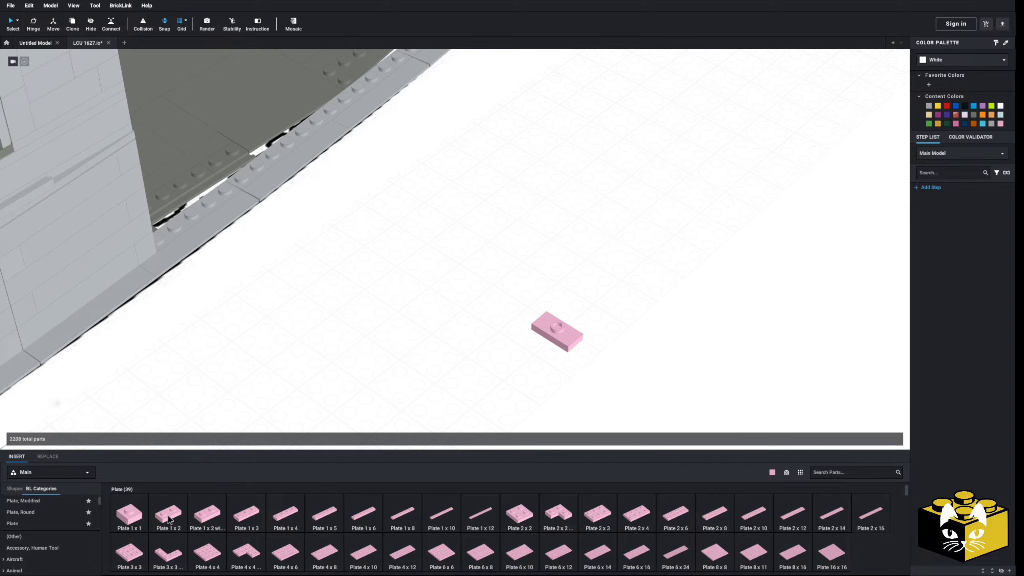
drag(168, 520, 557, 328)
Add a Tile, Round 1 x 1 on the centre stud of the pink plate stack
scroll(60, 536, down, 3)
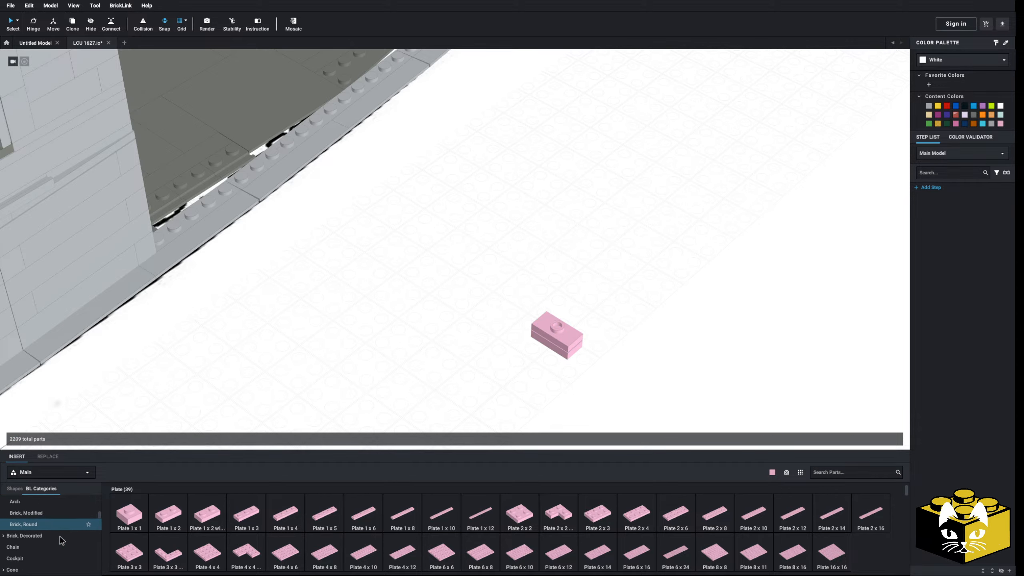
scroll(41, 525, down, 10)
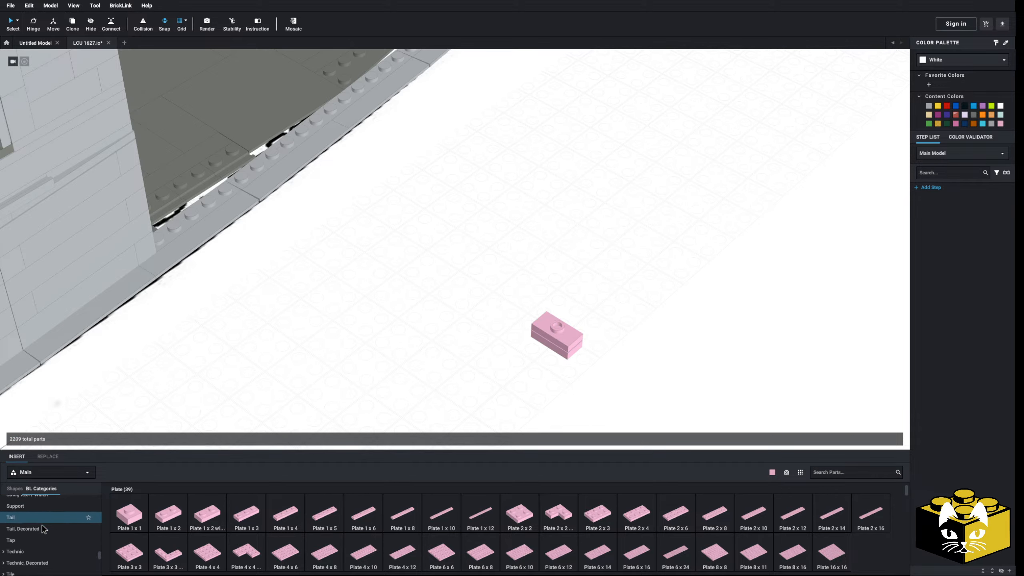
scroll(41, 525, down, 1)
click(4, 532)
click(46, 565)
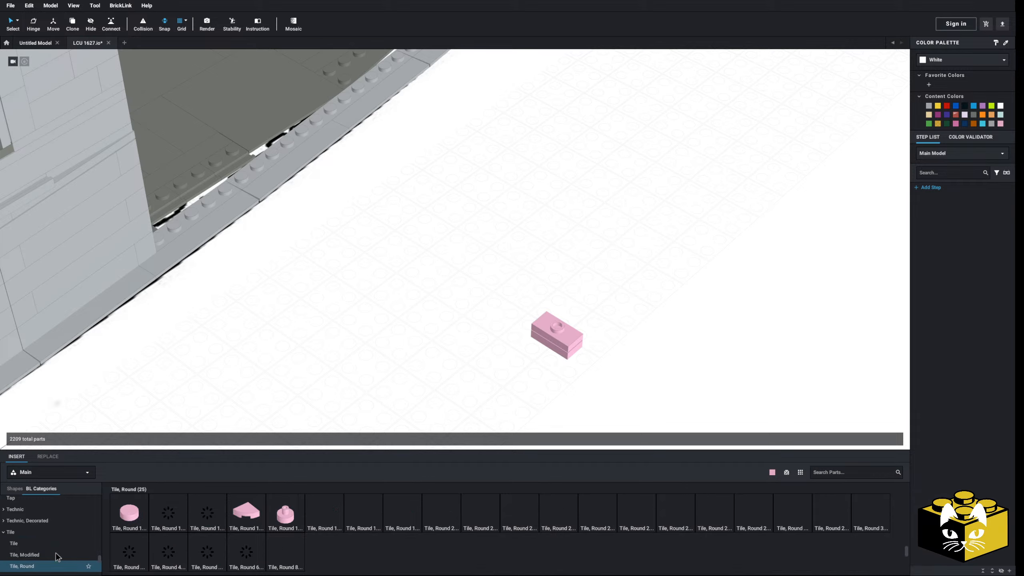
drag(130, 513, 559, 325)
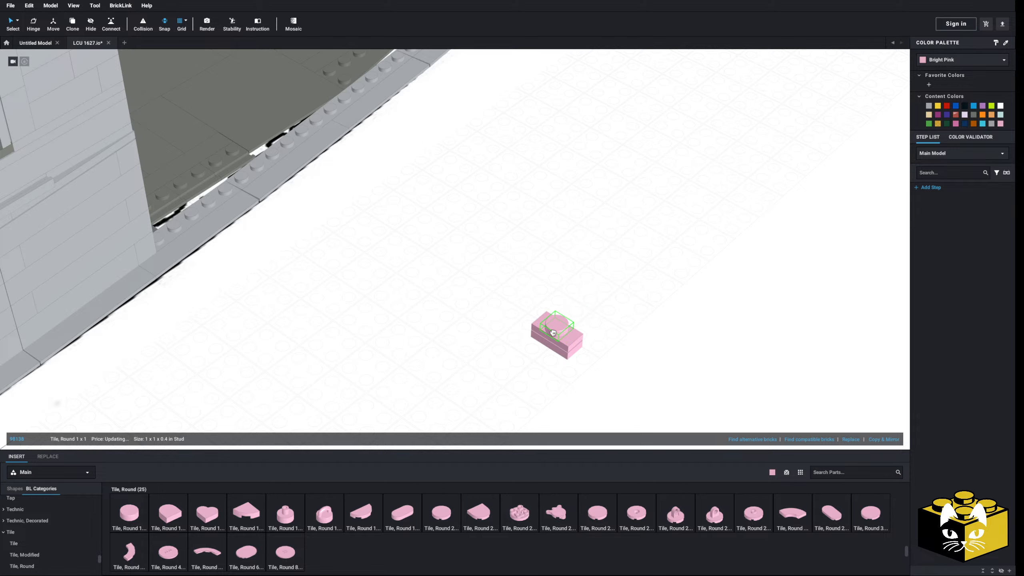
click(484, 376)
Inspect the small plate and round tile stack and look through the part categories for the next part
middle_drag(483, 373, 466, 347)
scroll(480, 361, up, 4)
mouse_move(434, 163)
mouse_down()
mouse_move(381, 180)
mouse_move(432, 148)
mouse_move(437, 158)
mouse_up()
click(382, 250)
scroll(383, 249, down, 4)
scroll(383, 249, down, 1)
middle_drag(383, 249, 408, 265)
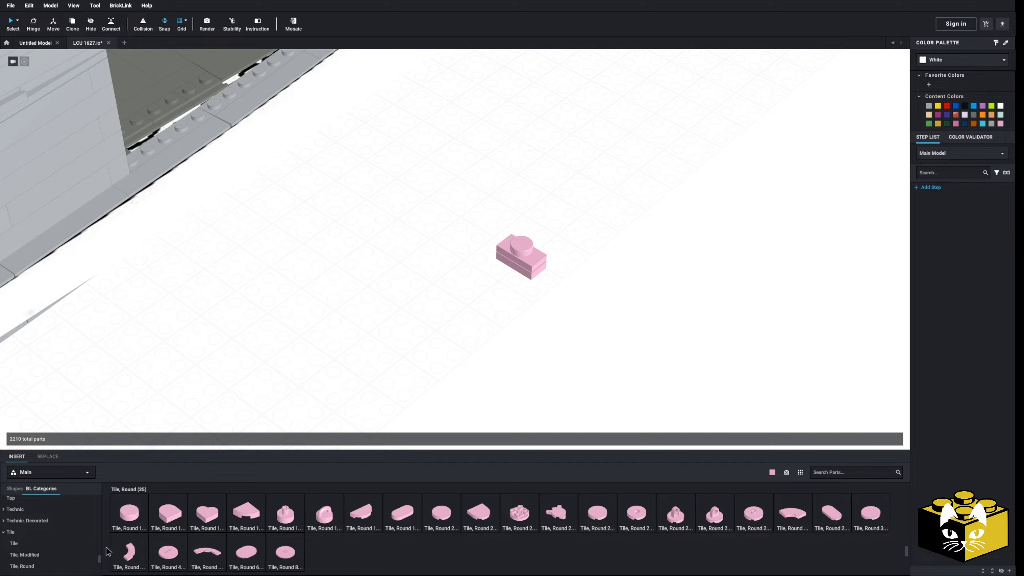
scroll(64, 522, up, 15)
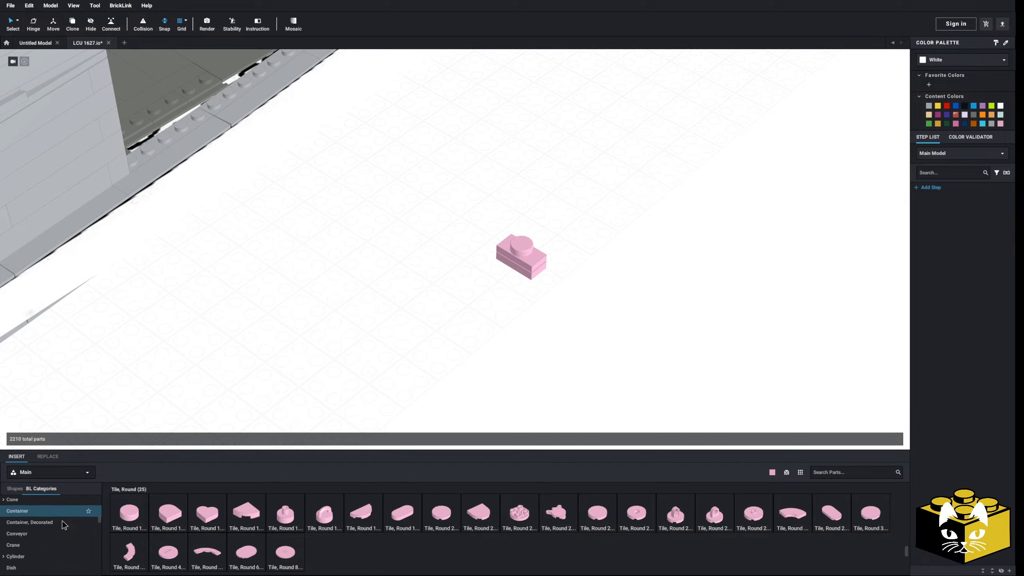
scroll(63, 522, down, 12)
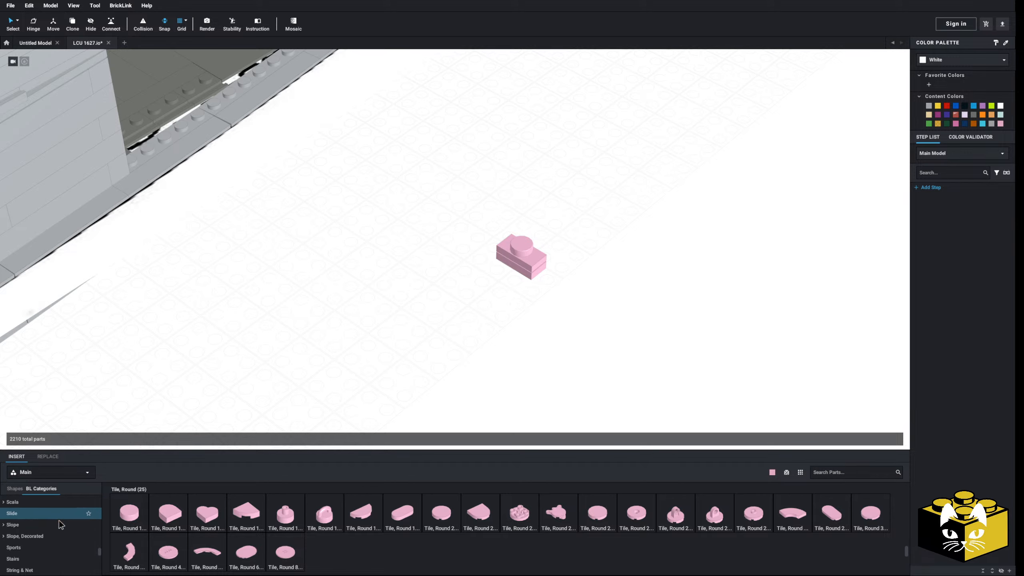
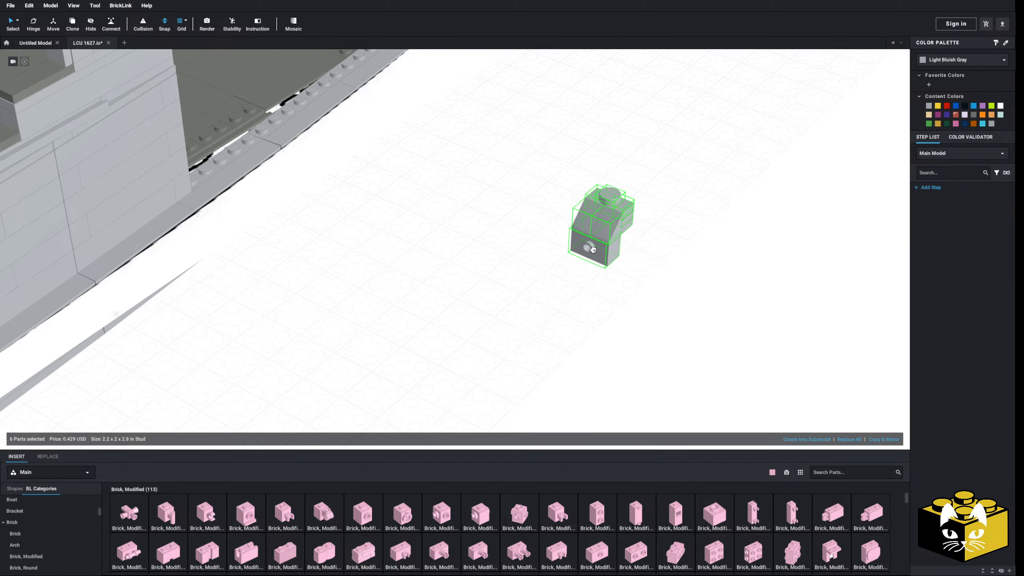
Inspect the side-stud brick of the small gray assembly, check the untitled model and return to LCU 1627
click(611, 278)
click(604, 268)
middle_drag(654, 295, 581, 313)
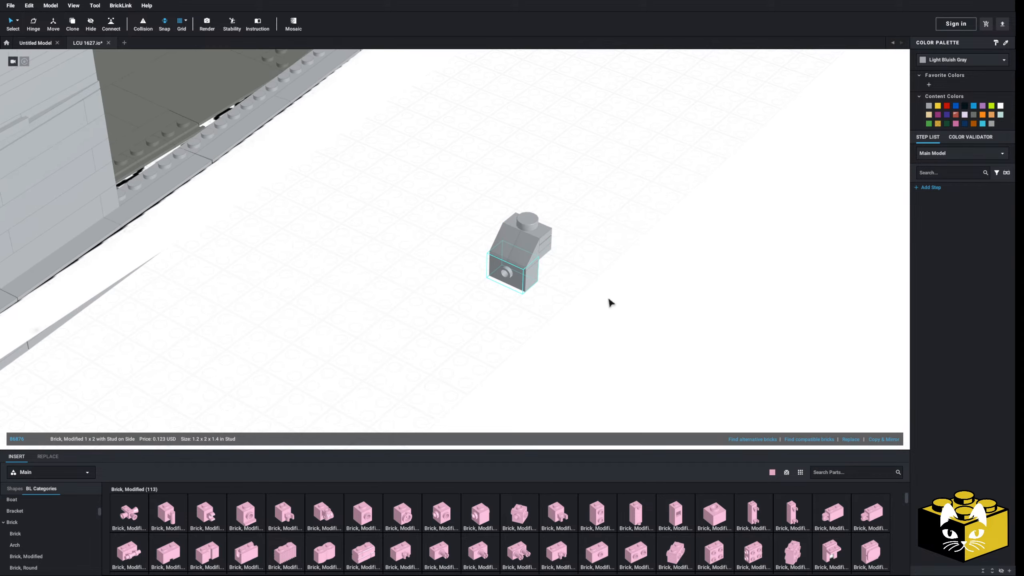
click(608, 297)
click(36, 43)
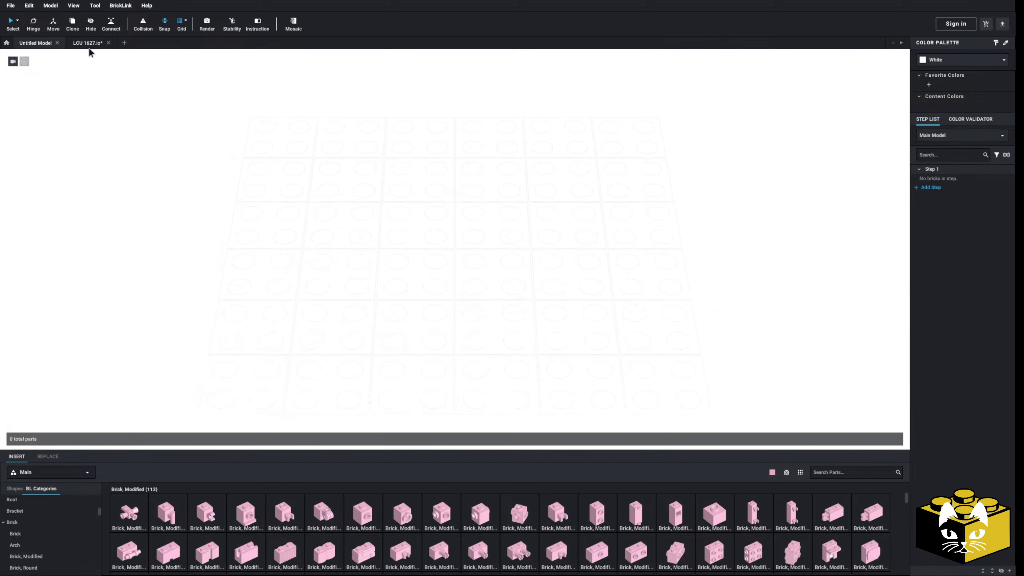
click(88, 43)
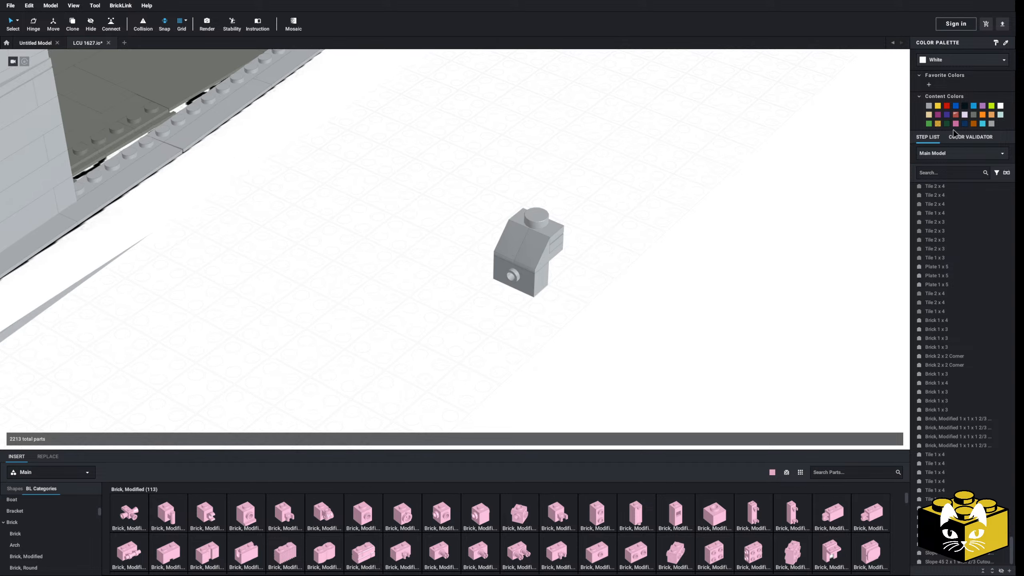
Check the model for unavailable part colors with the Color Validator and locate the flagged Tile, Modified 2 x 4 parts
click(963, 137)
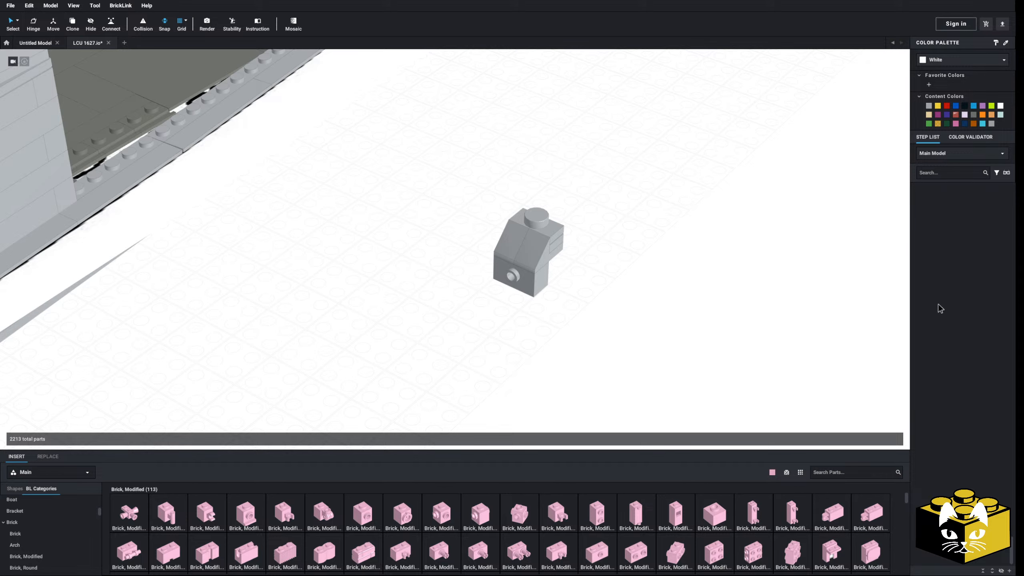
click(951, 136)
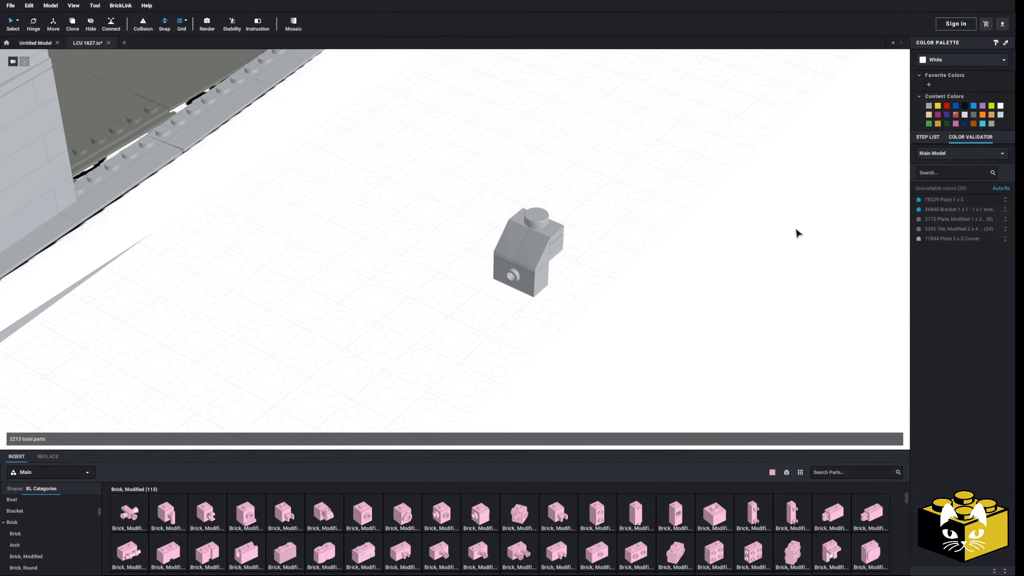
click(945, 229)
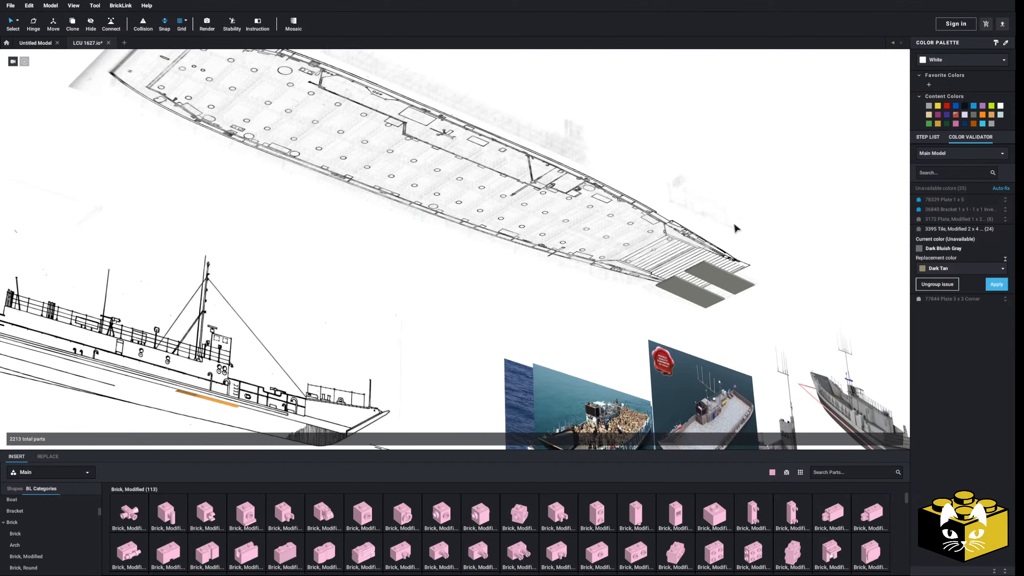
right_drag(718, 238, 625, 226)
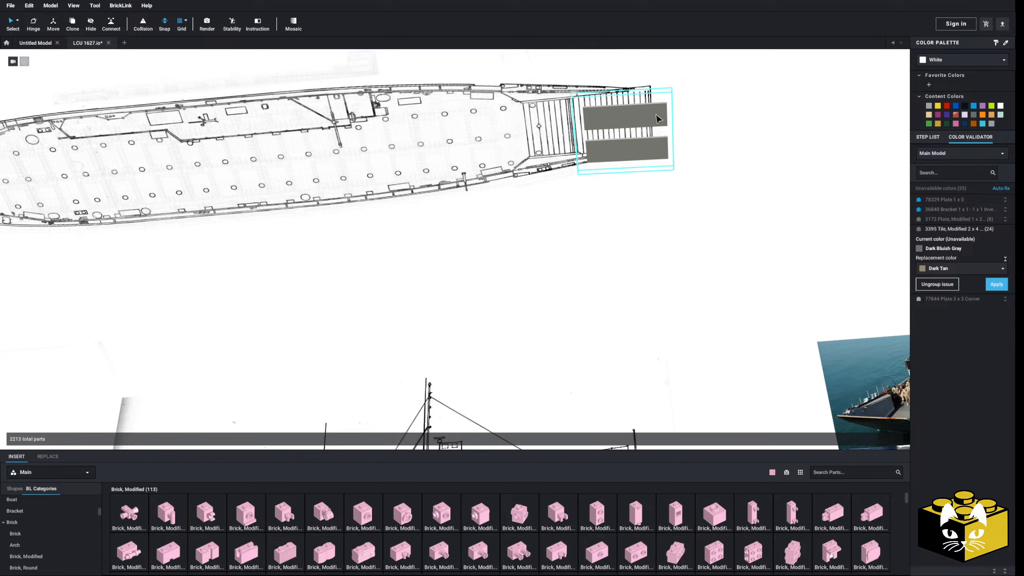
right_drag(551, 224, 747, 321)
click(745, 319)
scroll(674, 292, up, 8)
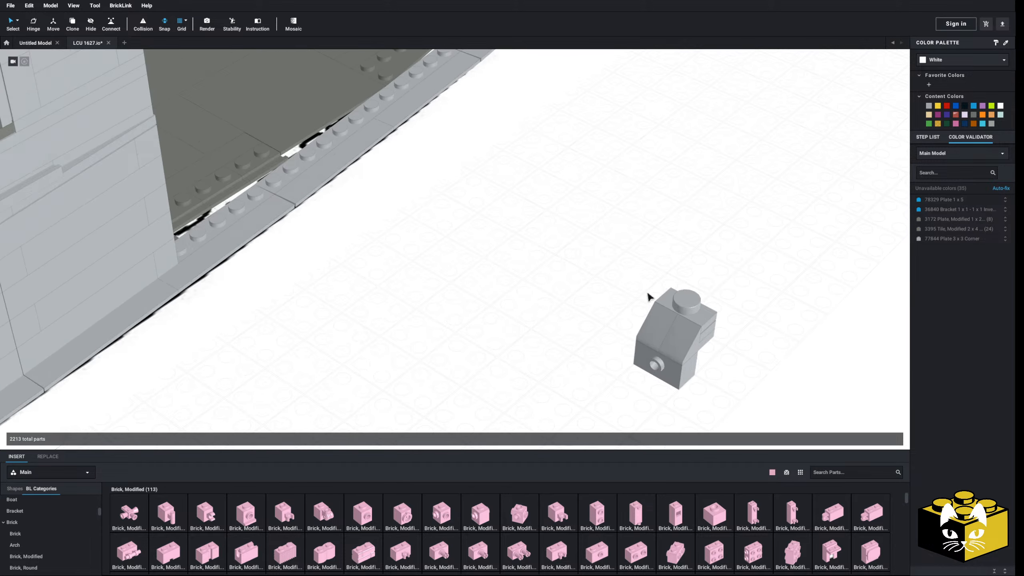
Insert a Bar 1L with Angled Hollow Stud into the front side stud of the small gray assembly
middle_drag(690, 331, 590, 296)
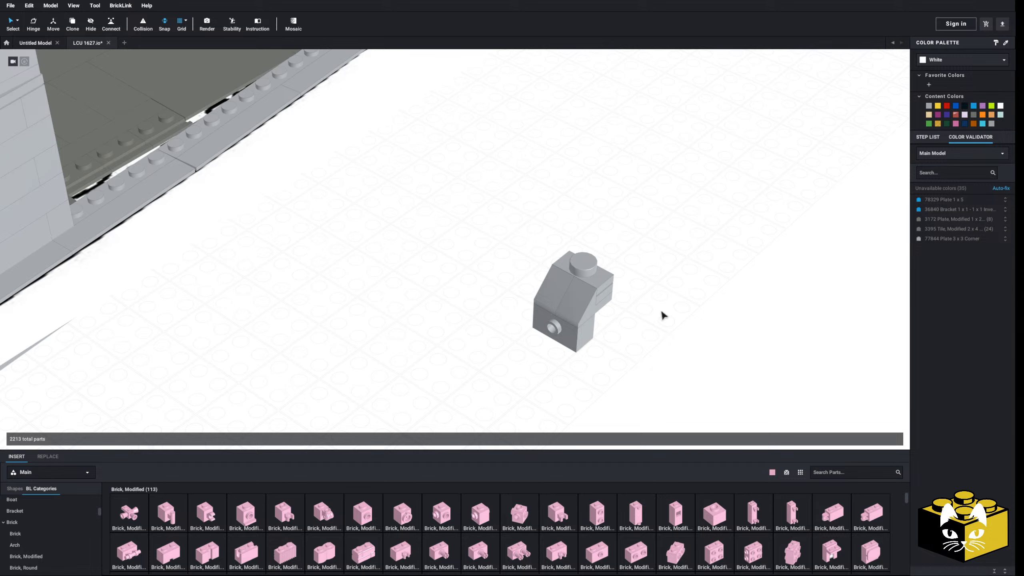
scroll(664, 316, up, 3)
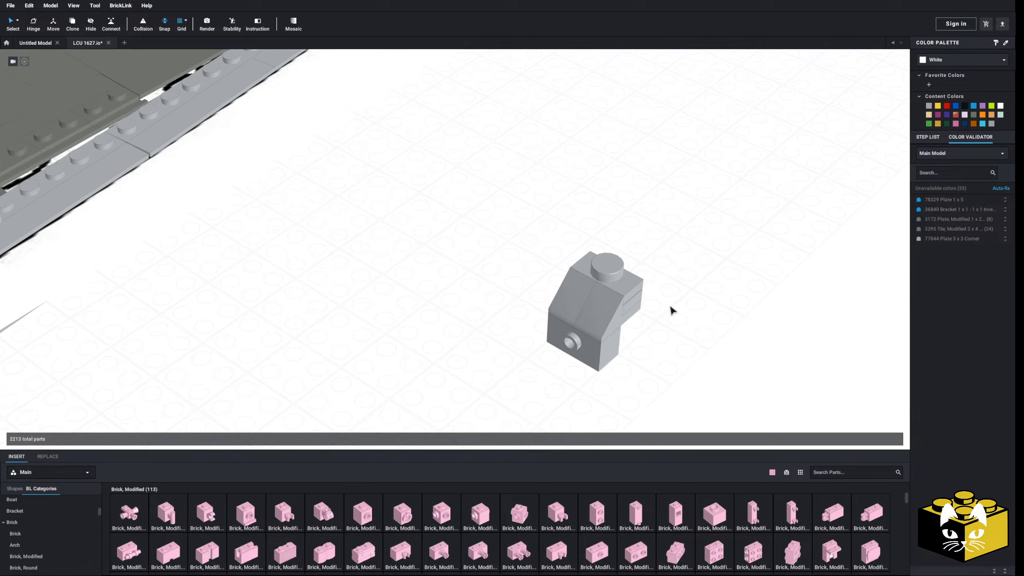
scroll(40, 525, up, 3)
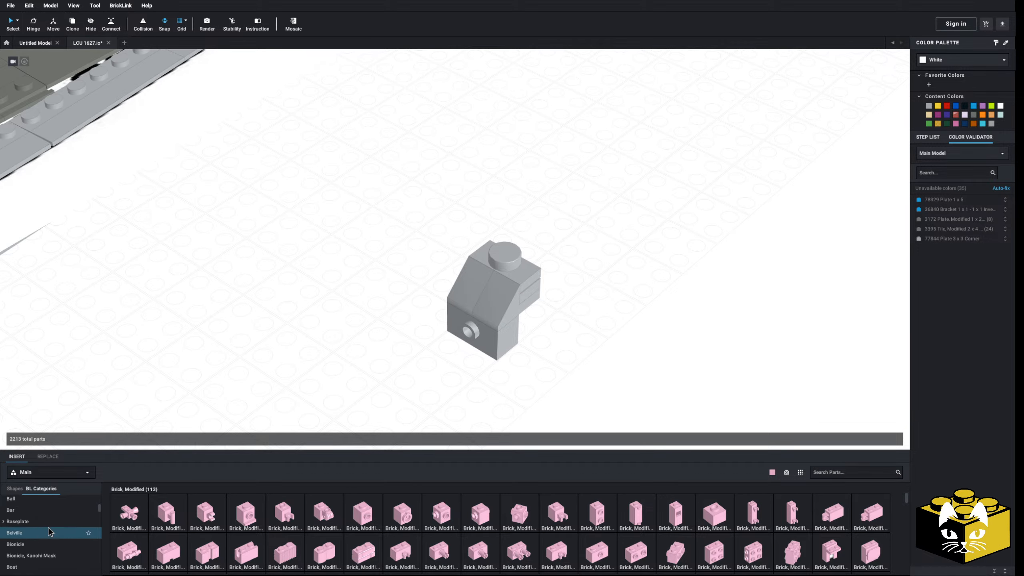
click(12, 514)
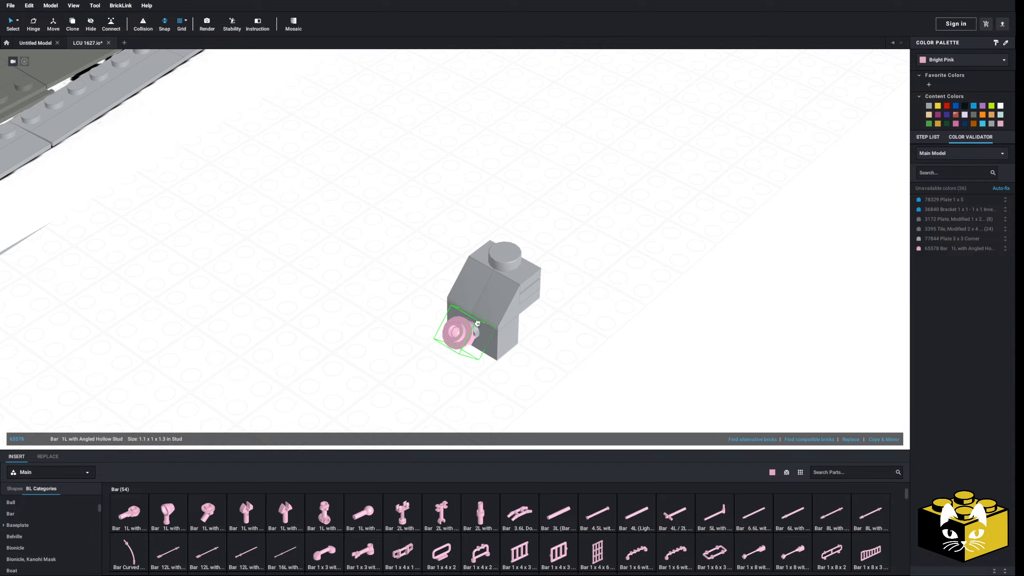
click(475, 323)
right_drag(455, 351, 231, 350)
scroll(354, 389, up, 4)
drag(250, 309, 255, 314)
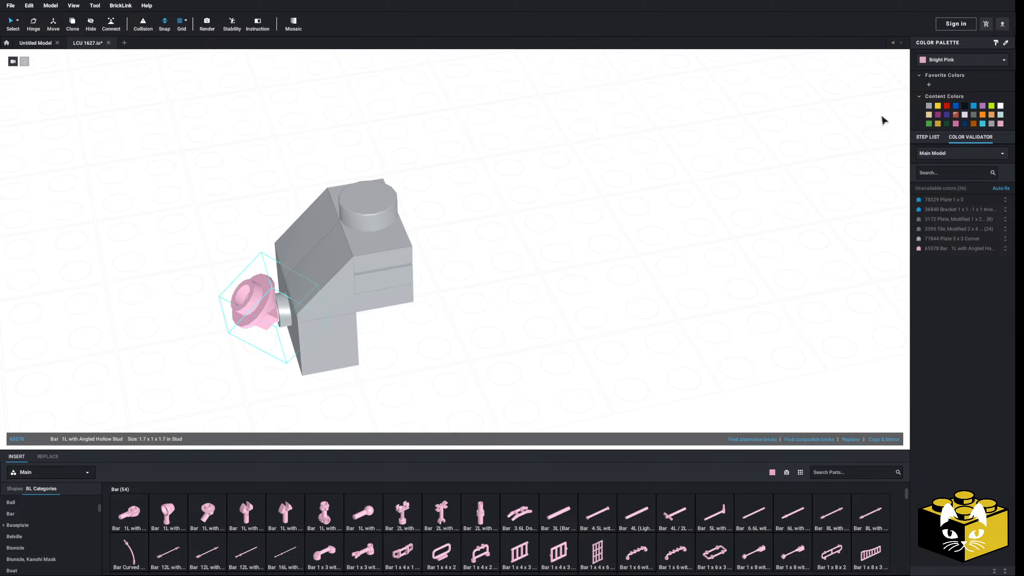
Color the Bar 1L with Angled Hollow Stud in Light Bluish Gray and check the assembly
click(945, 62)
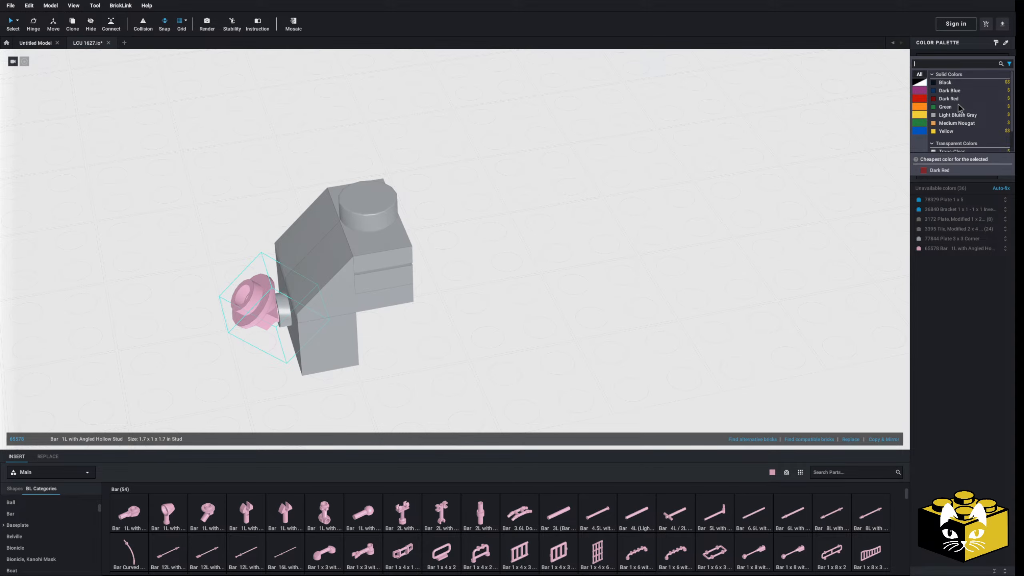
click(961, 114)
click(611, 296)
right_drag(607, 297, 571, 314)
scroll(571, 315, down, 3)
middle_drag(563, 328, 567, 326)
scroll(463, 373, up, 3)
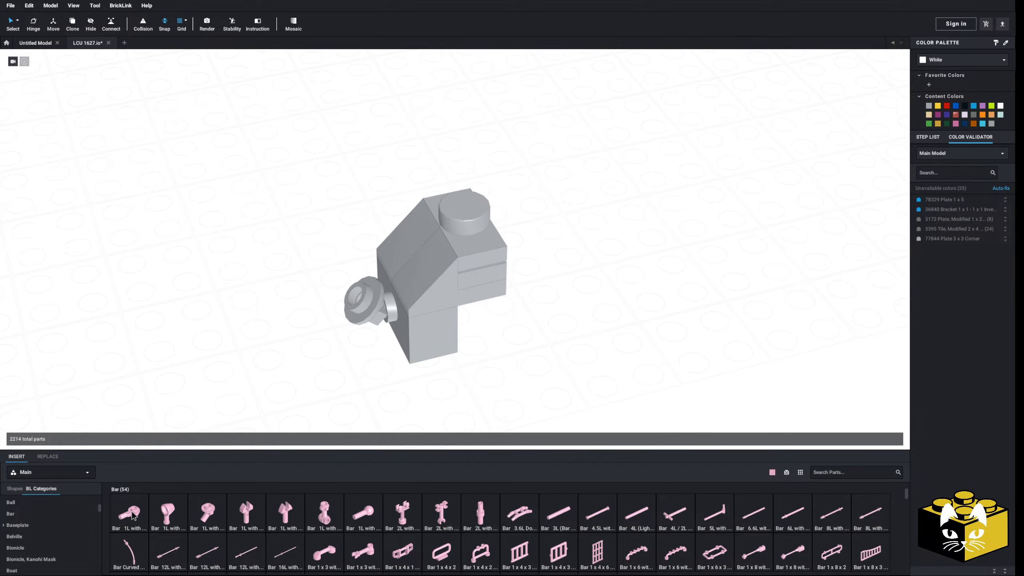
Add a Brick 1 x 2 beneath the rear overhang of the small assembly and color it Light Bluish Gray
scroll(134, 516, down, 3)
scroll(49, 539, down, 3)
click(42, 525)
click(42, 537)
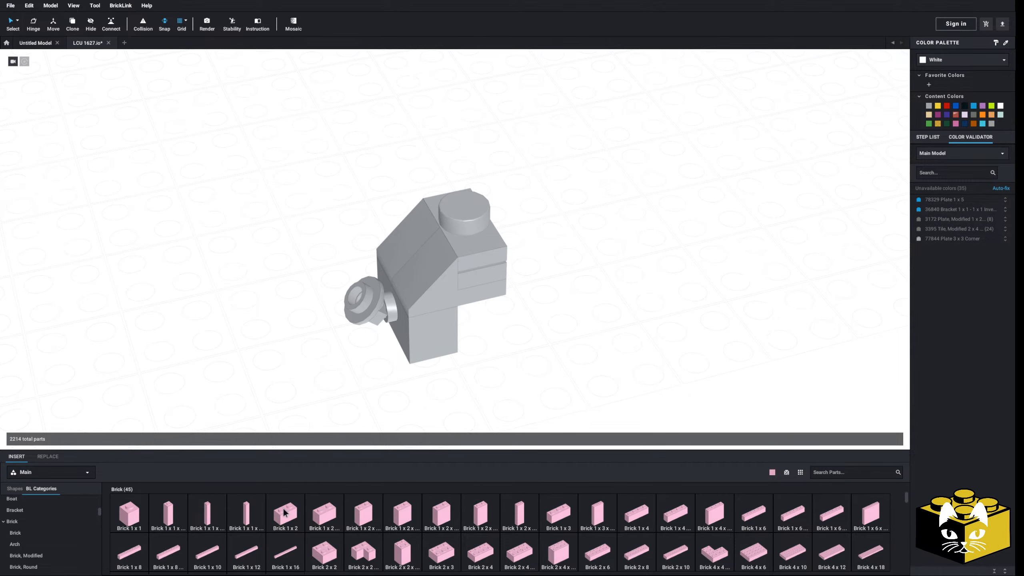
drag(284, 513, 469, 287)
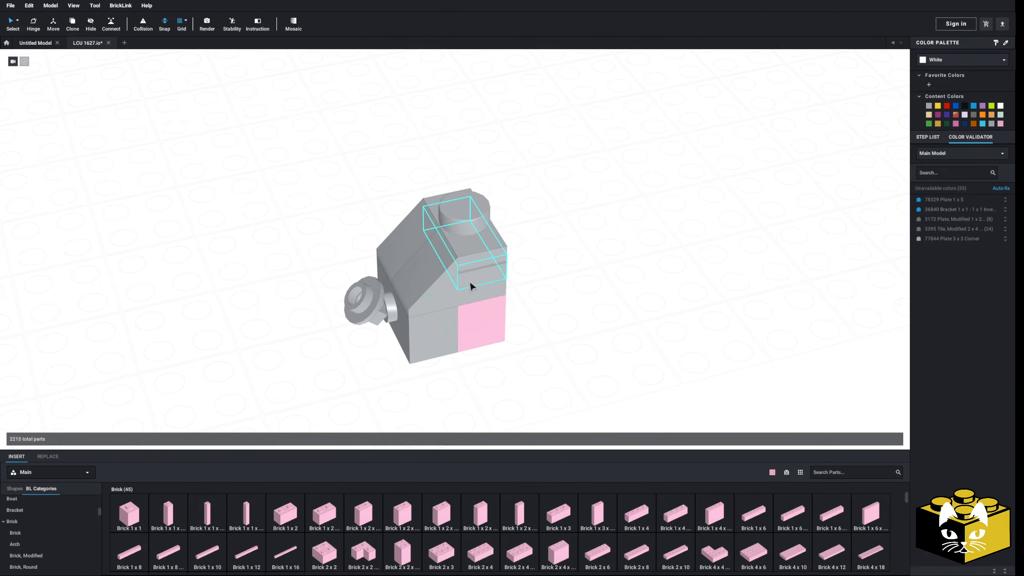
click(928, 105)
click(621, 308)
Delete the dark gray floor tiles inside the small walled enclosure on the landing craft's deck
scroll(621, 308, down, 10)
middle_drag(542, 292, 574, 356)
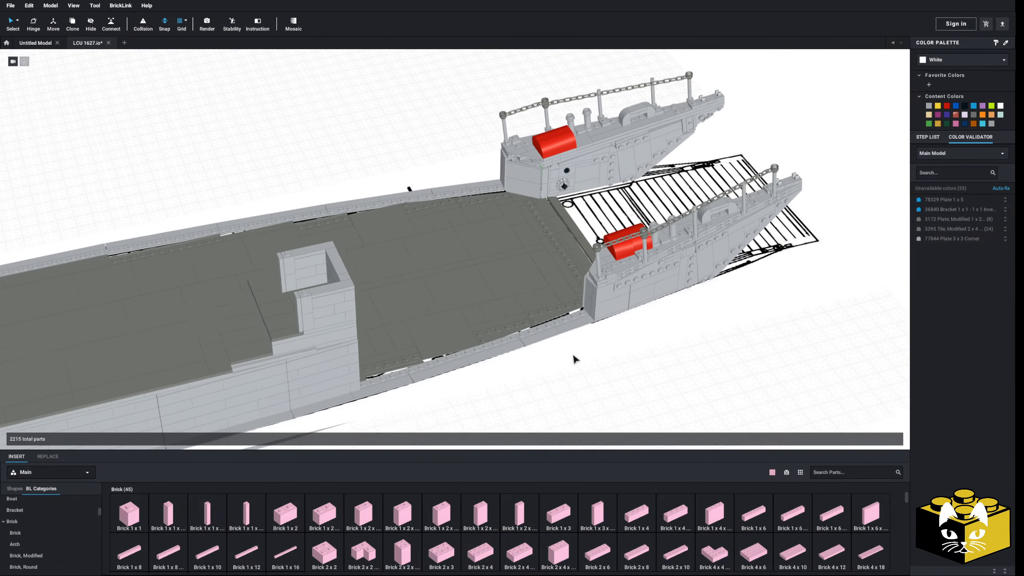
right_drag(572, 355, 643, 327)
middle_drag(644, 326, 587, 345)
scroll(595, 342, up, 2)
scroll(592, 345, up, 2)
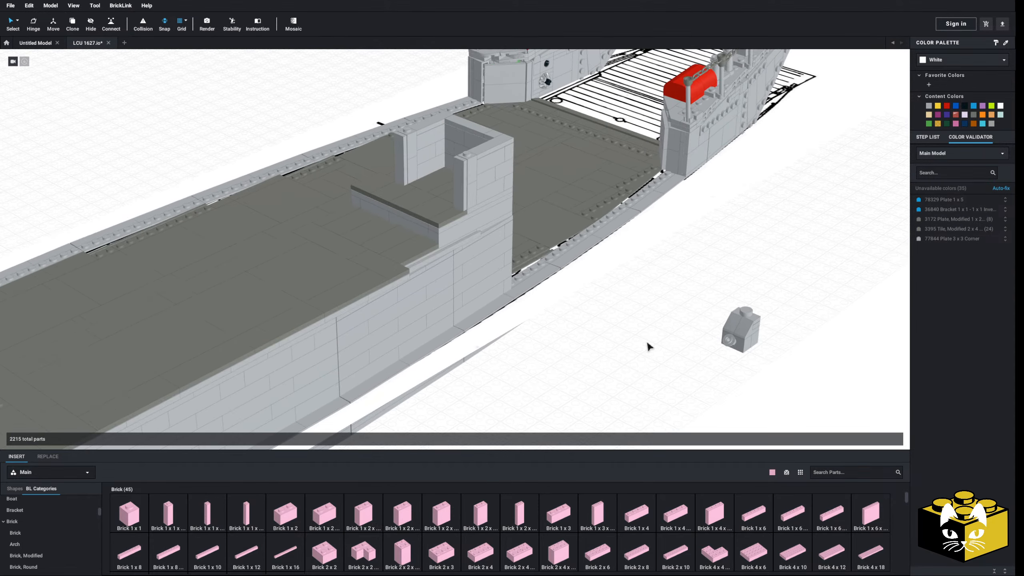
right_drag(662, 344, 670, 353)
scroll(669, 352, up, 3)
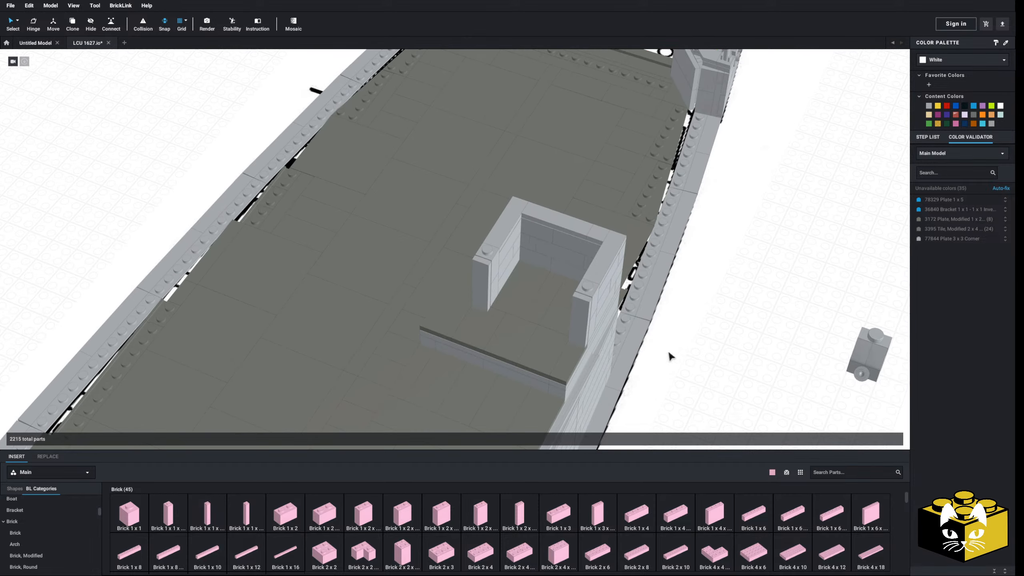
click(534, 305)
key(Delete)
Add a Brick 2 x 2 as a base under the small assembly and color it Light Bluish Gray
middle_drag(766, 357, 639, 340)
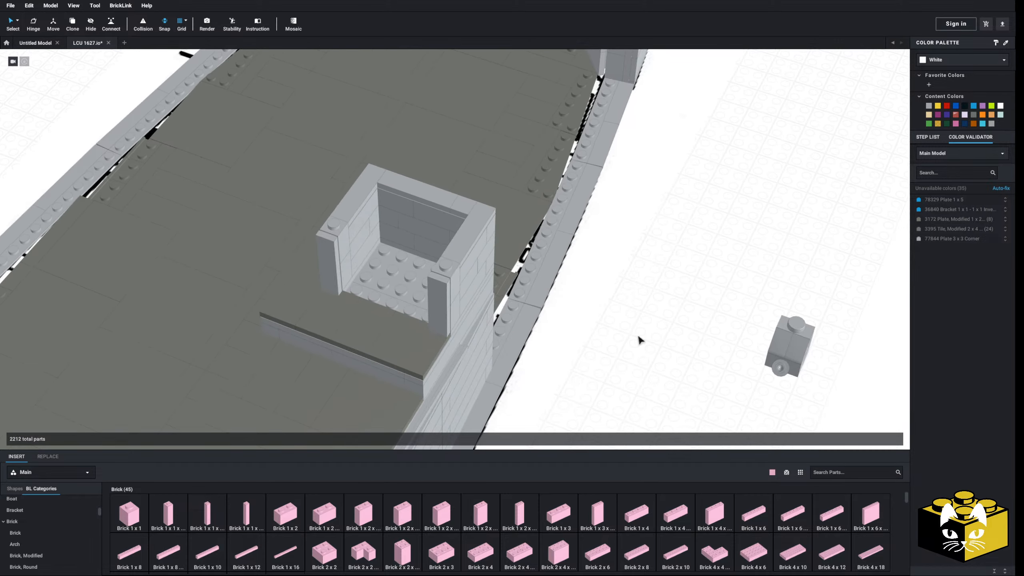
right_drag(639, 341, 642, 359)
scroll(613, 341, up, 3)
middle_drag(685, 363, 510, 343)
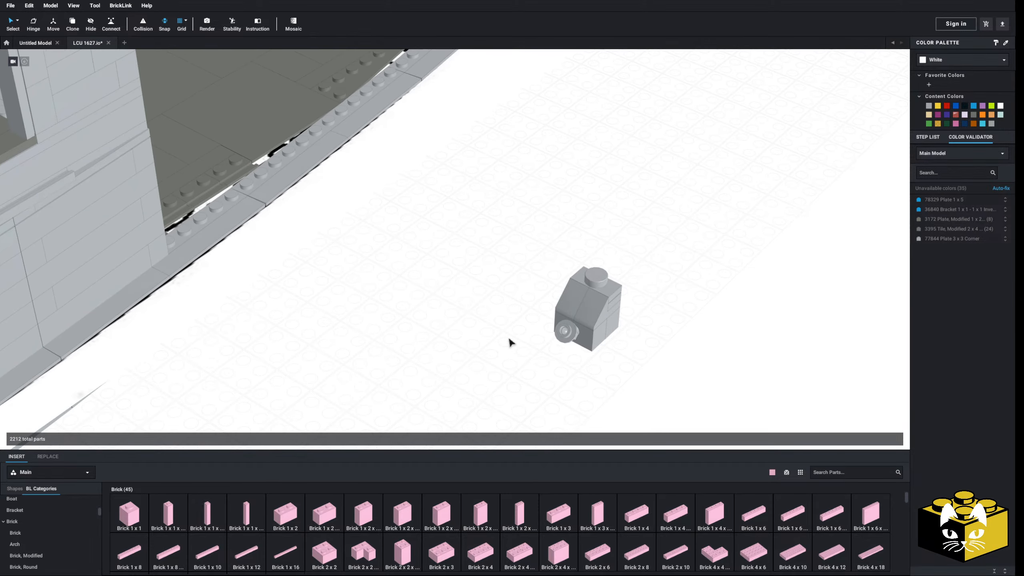
right_drag(510, 343, 501, 336)
scroll(501, 336, up, 3)
click(324, 551)
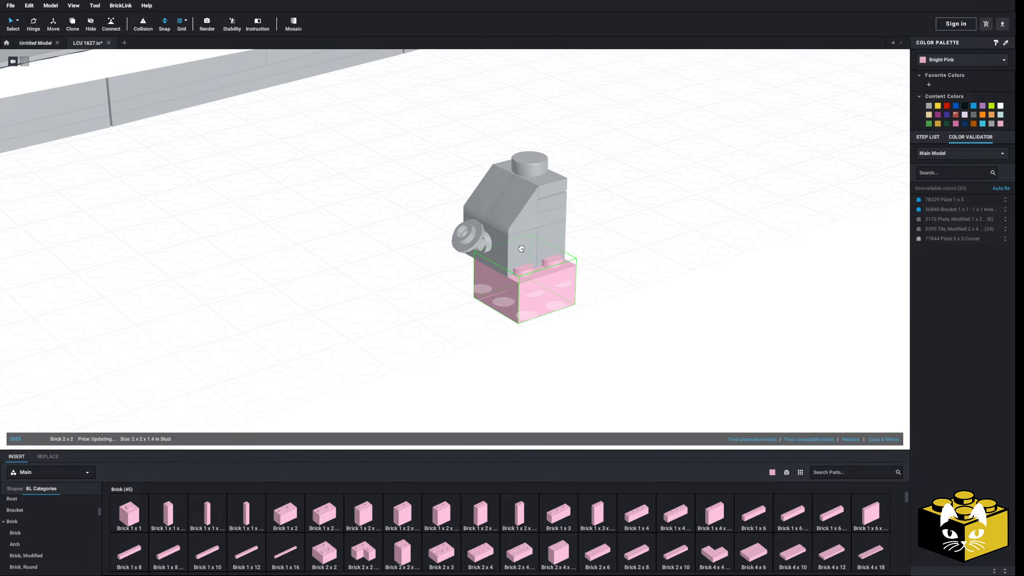
click(535, 304)
click(929, 106)
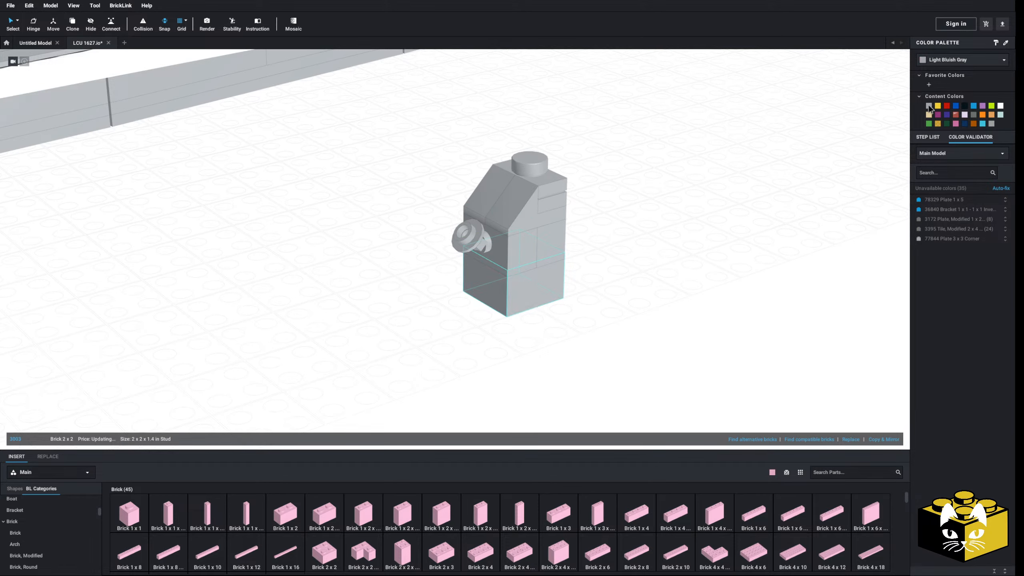
drag(674, 130, 450, 315)
drag(523, 297, 545, 289)
click(543, 304)
middle_drag(515, 314, 553, 329)
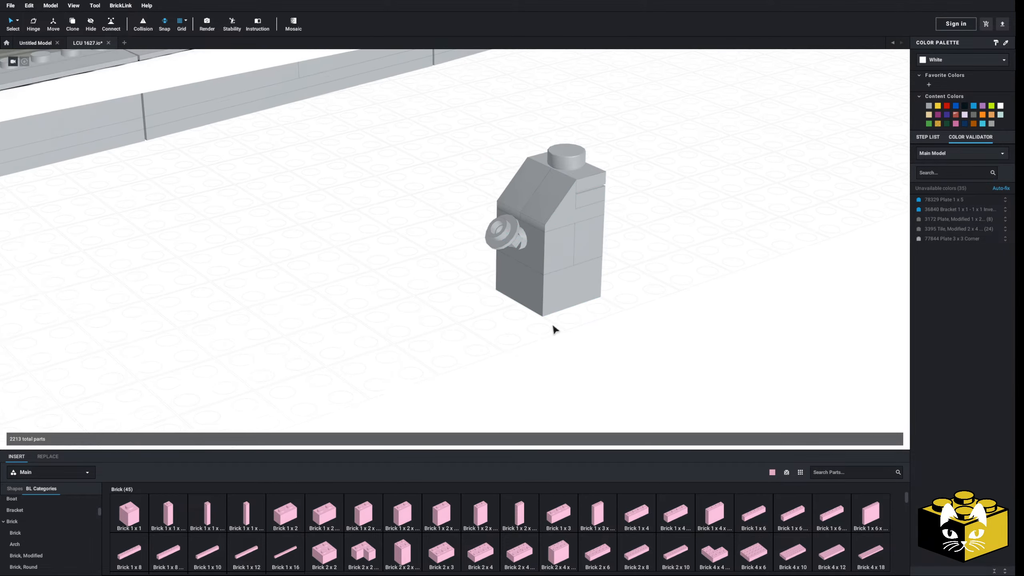
Remove the Brick 1 x 2 from the rear of the small assembly, between the overhang and the base
scroll(520, 330, down, 4)
right_drag(519, 329, 536, 335)
scroll(533, 337, up, 4)
middle_drag(532, 338, 470, 350)
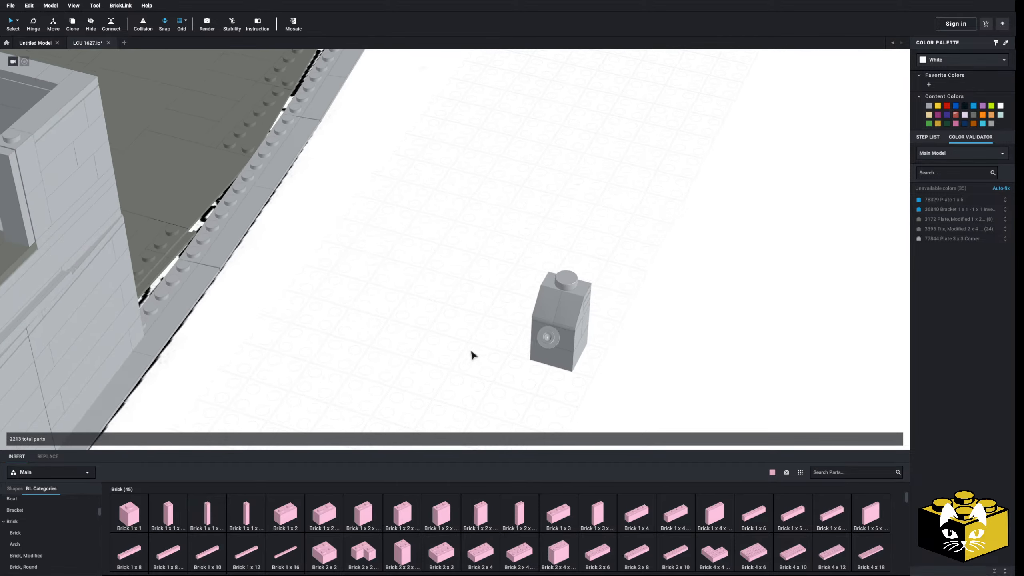
right_drag(471, 350, 452, 341)
scroll(453, 344, up, 2)
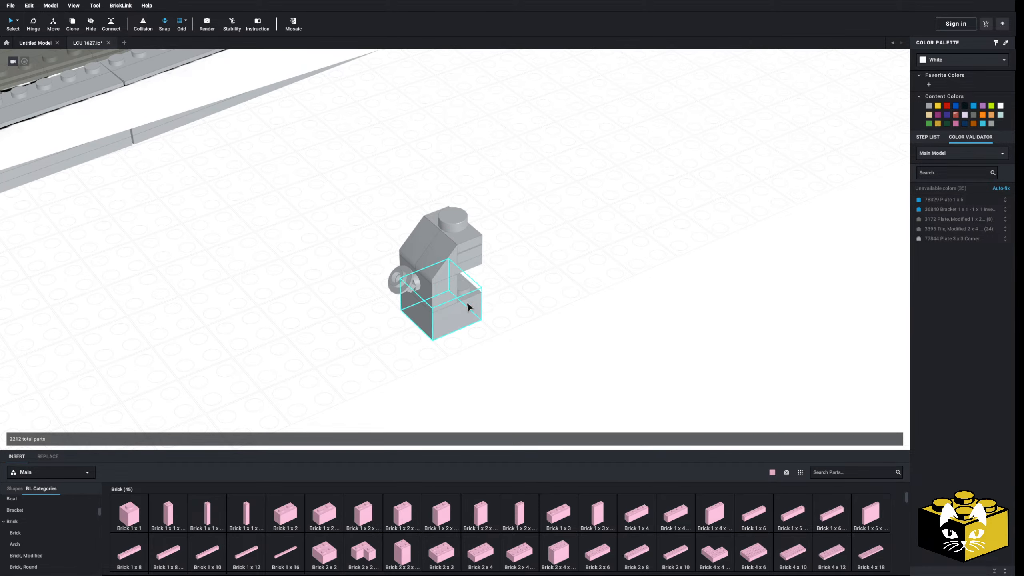
Fit two Brick, Modified 1 x 1 with Headlight parts in the rear gap, studs facing outward on opposite sides, colored Light Bluish Gray
click(26, 555)
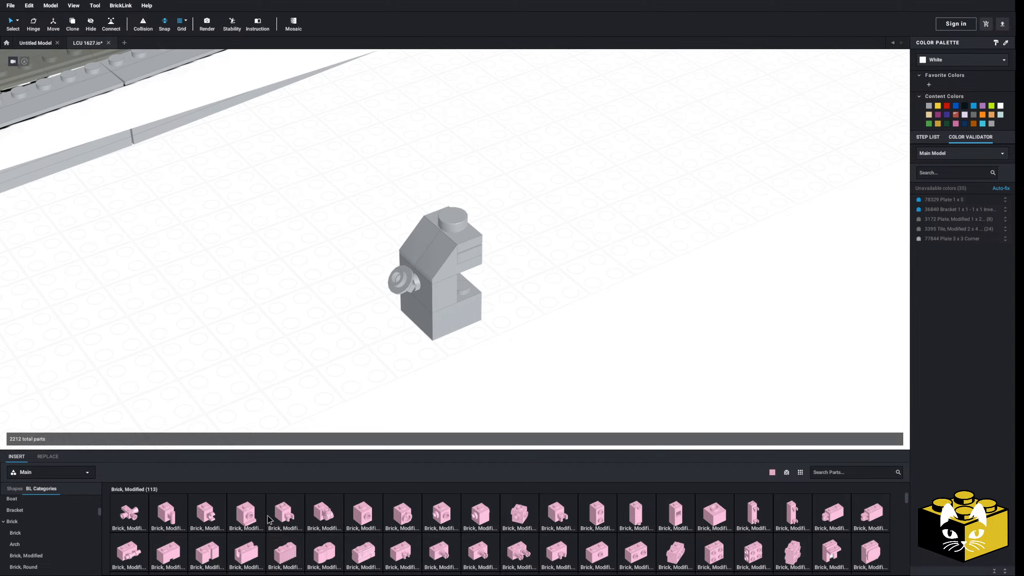
click(467, 272)
click(246, 515)
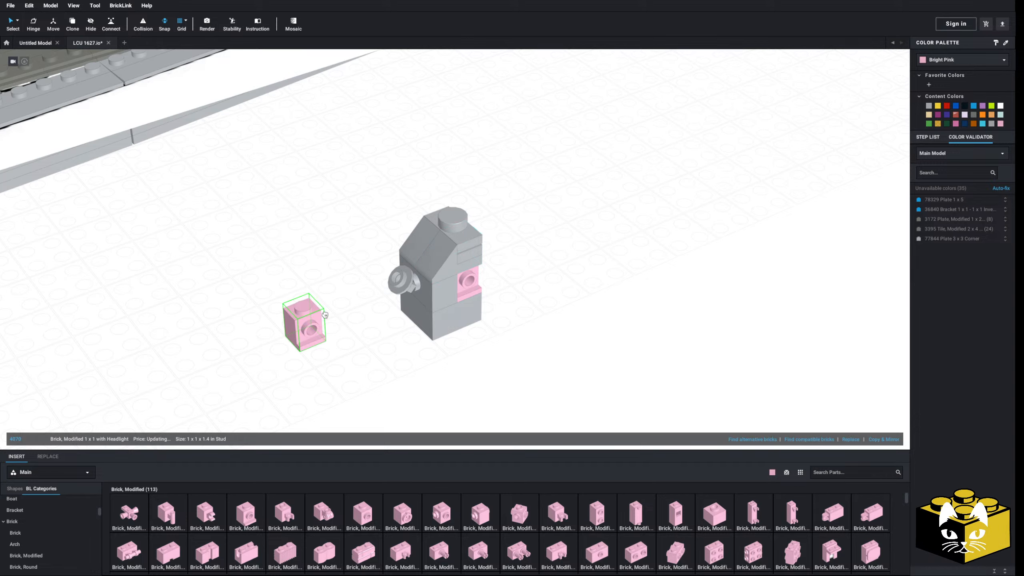
right_drag(325, 315, 688, 297)
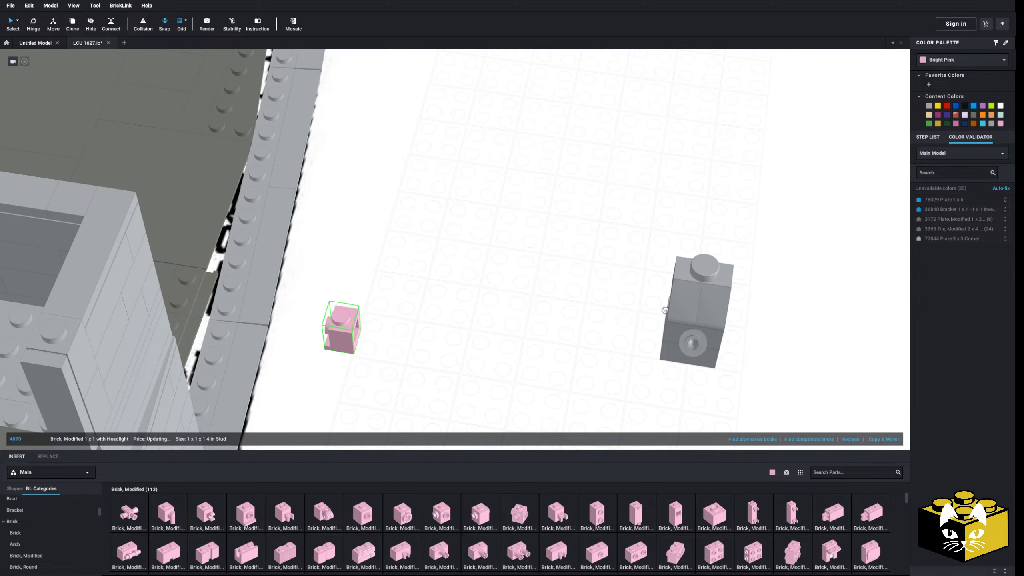
click(690, 298)
right_drag(561, 334, 677, 319)
click(727, 195)
right_drag(728, 195, 469, 371)
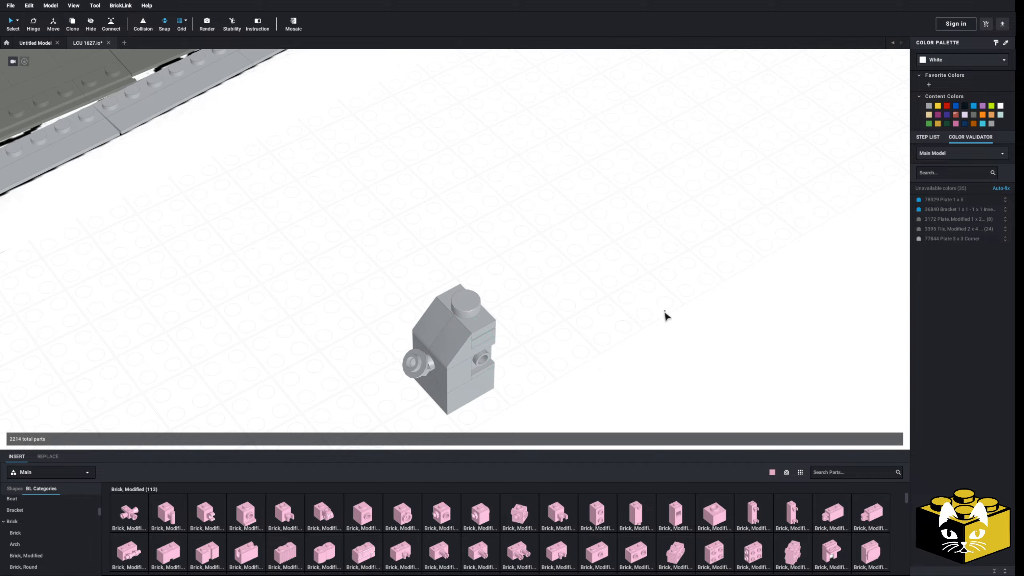
Attach an Antenna Small Base to the headlight stud on each side of the assembly and color both Light Bluish Gray
scroll(647, 301, up, 5)
scroll(50, 536, up, 5)
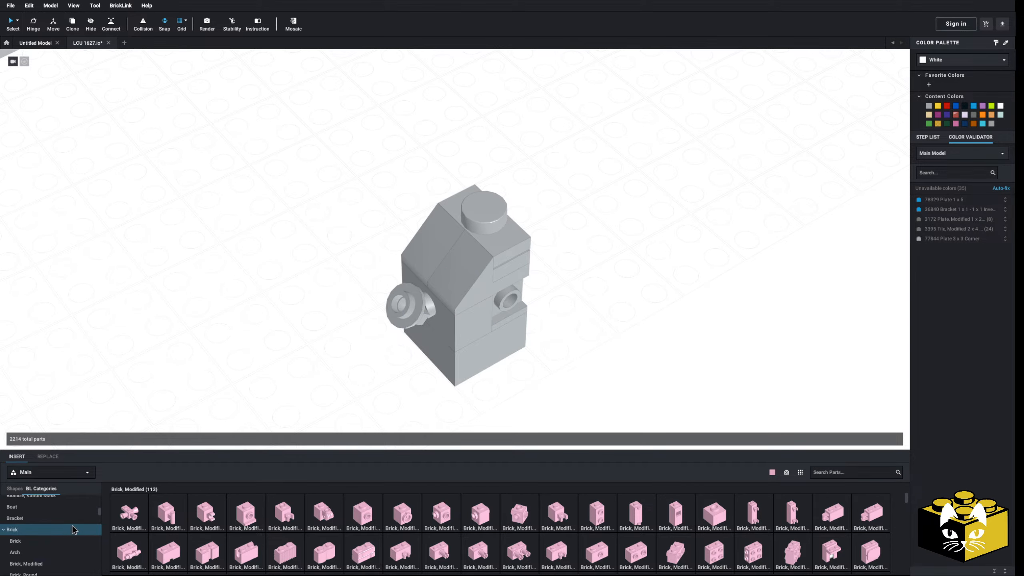
click(49, 556)
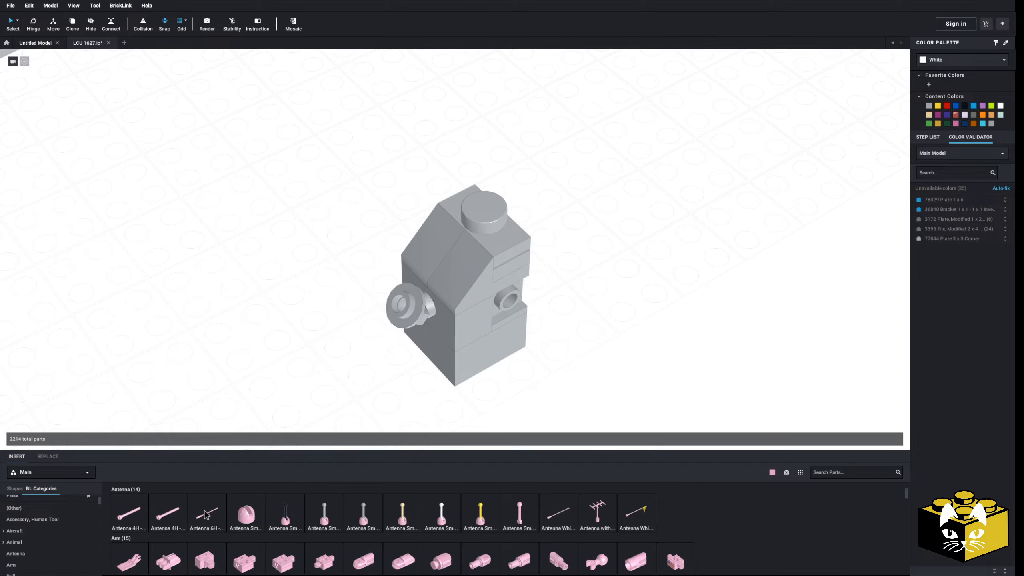
drag(255, 522, 499, 316)
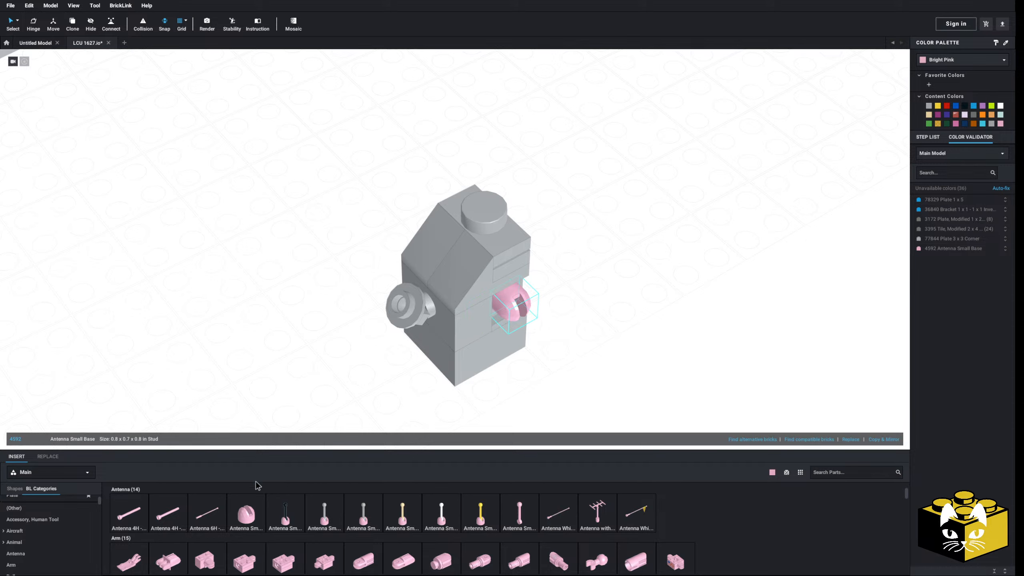
drag(232, 518, 328, 232)
right_drag(355, 234, 609, 222)
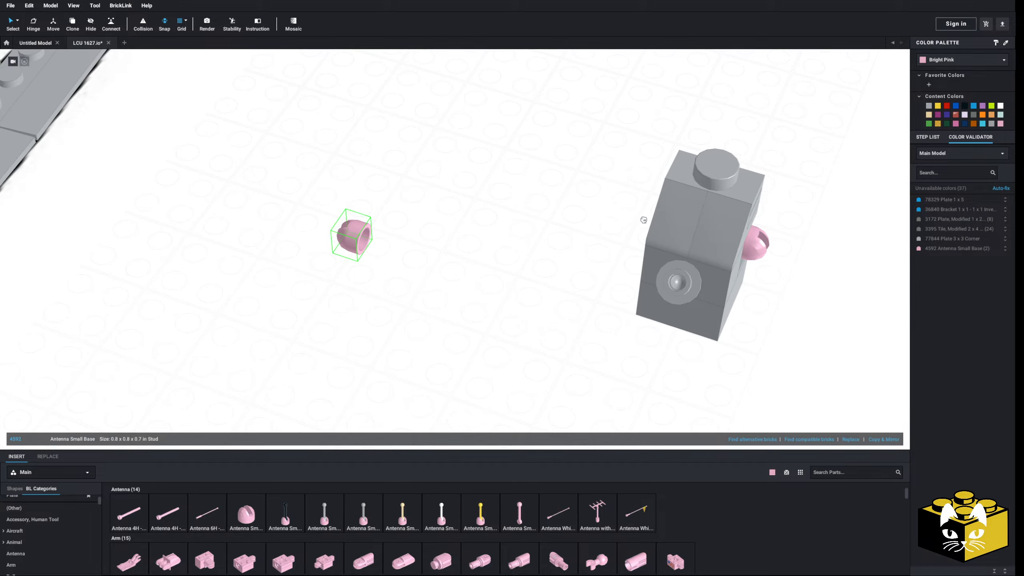
click(654, 228)
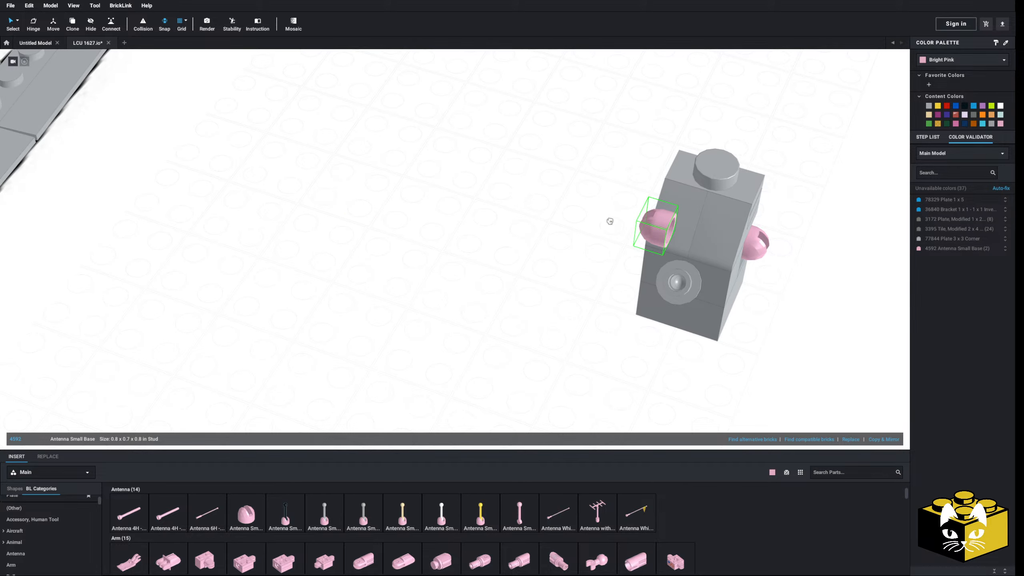
drag(656, 228, 627, 218)
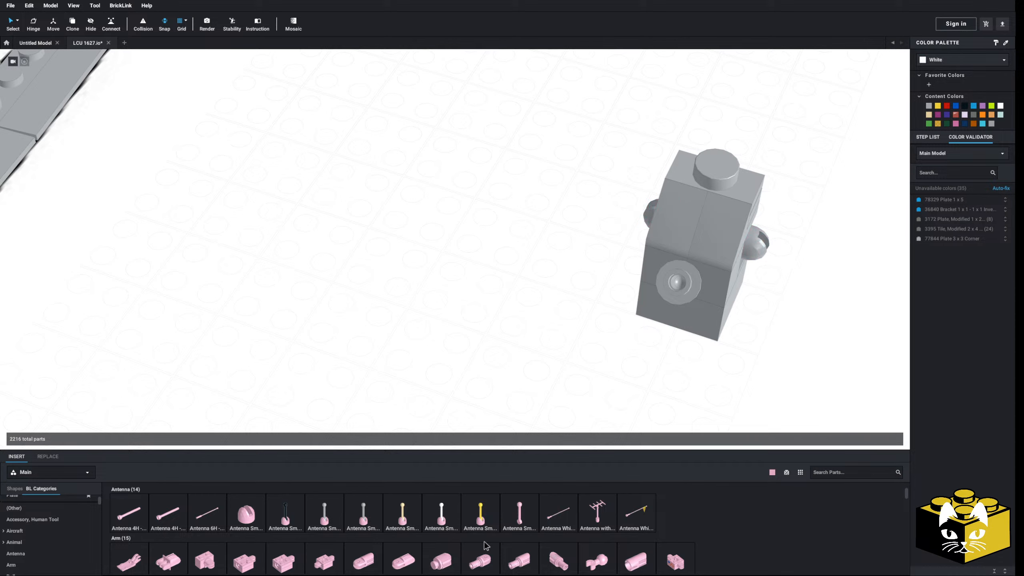
Insert an Antenna Small Lever into each of the two antenna bases and color both levers black
click(653, 209)
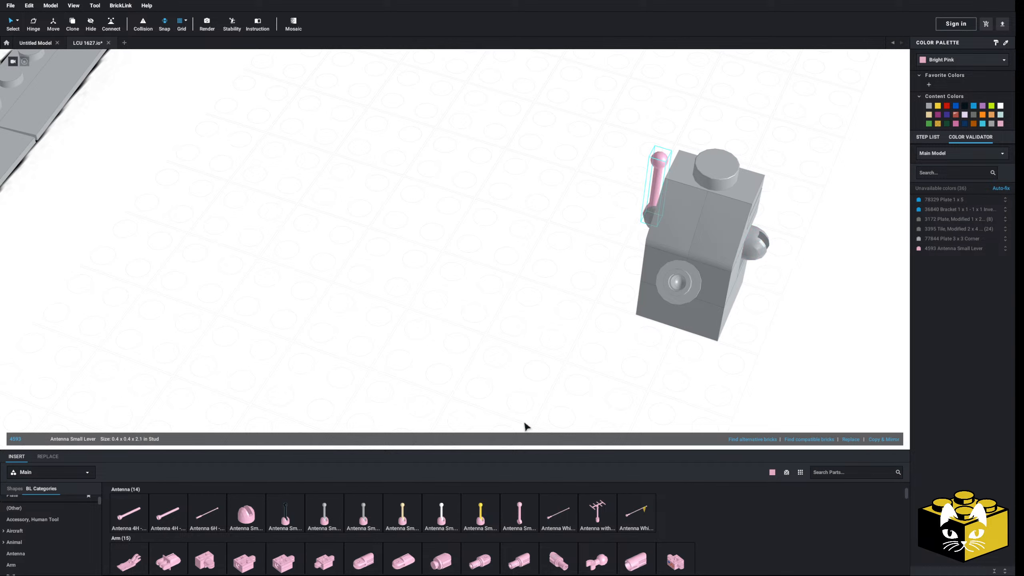
click(768, 242)
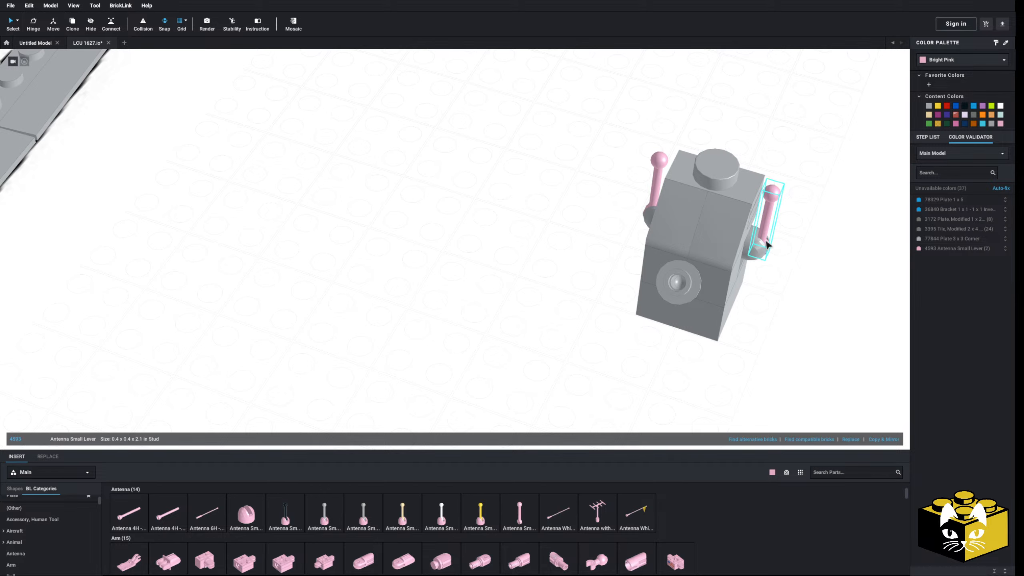
shift+click(659, 197)
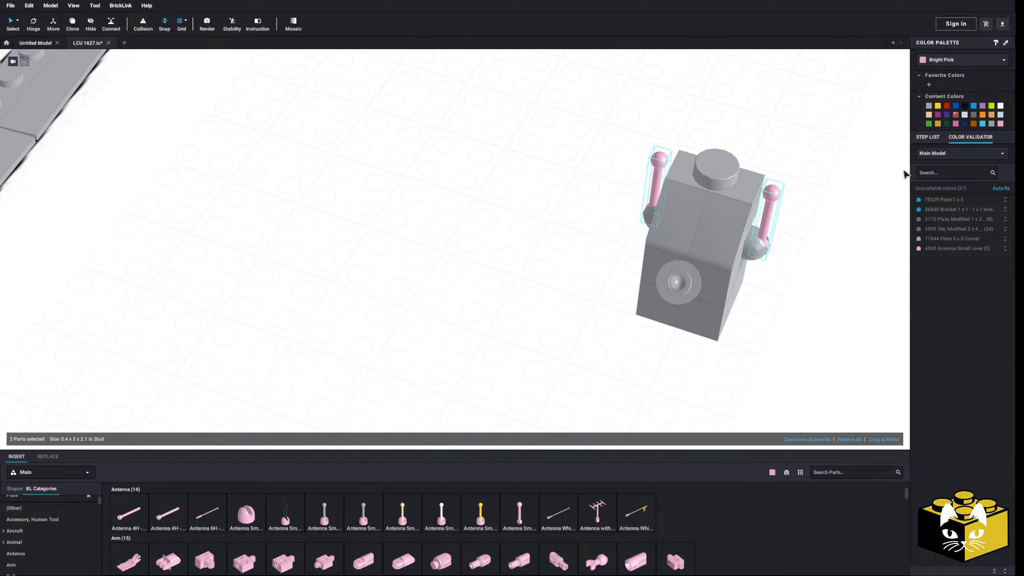
click(963, 106)
click(867, 258)
right_drag(866, 258, 824, 243)
middle_drag(824, 243, 796, 311)
Attach a Vehicle, Steering Wheel Small, 2 Studs Diameter to the stud on the console's front and color it black
scroll(11, 534, down, 15)
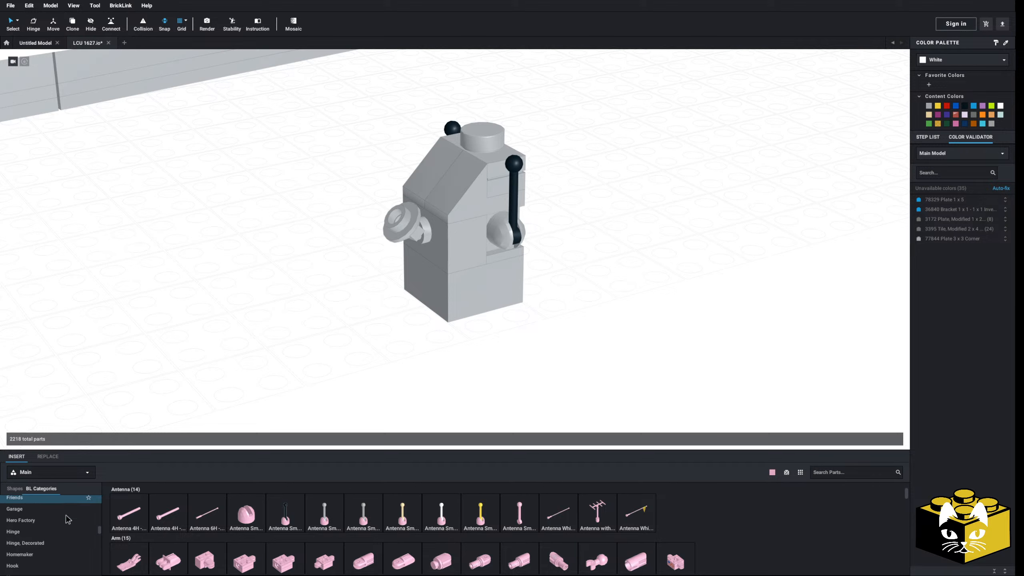
scroll(32, 523, down, 10)
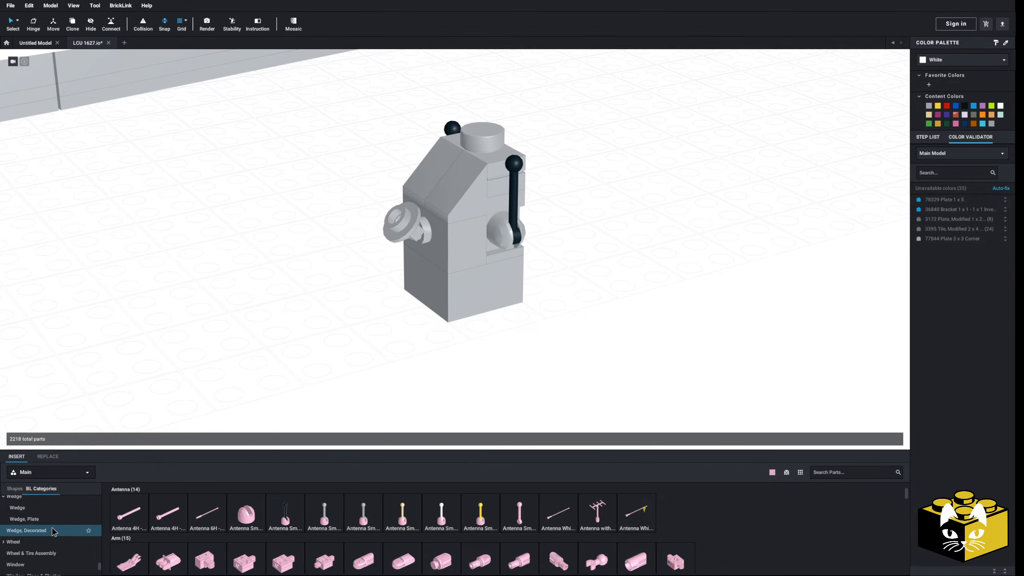
click(52, 533)
scroll(29, 534, up, 2)
click(4, 534)
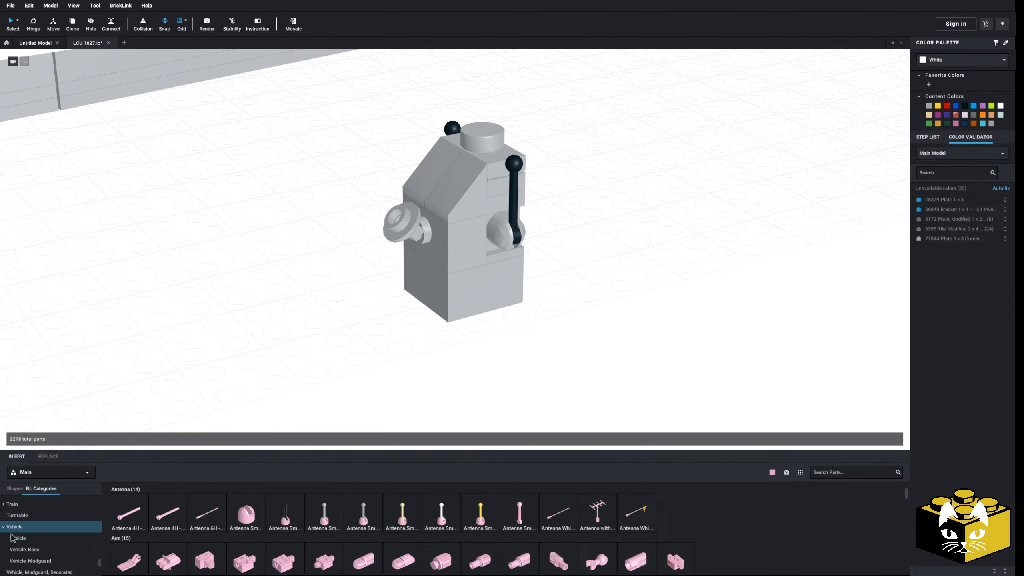
scroll(412, 513, down, 2)
scroll(413, 513, down, 2)
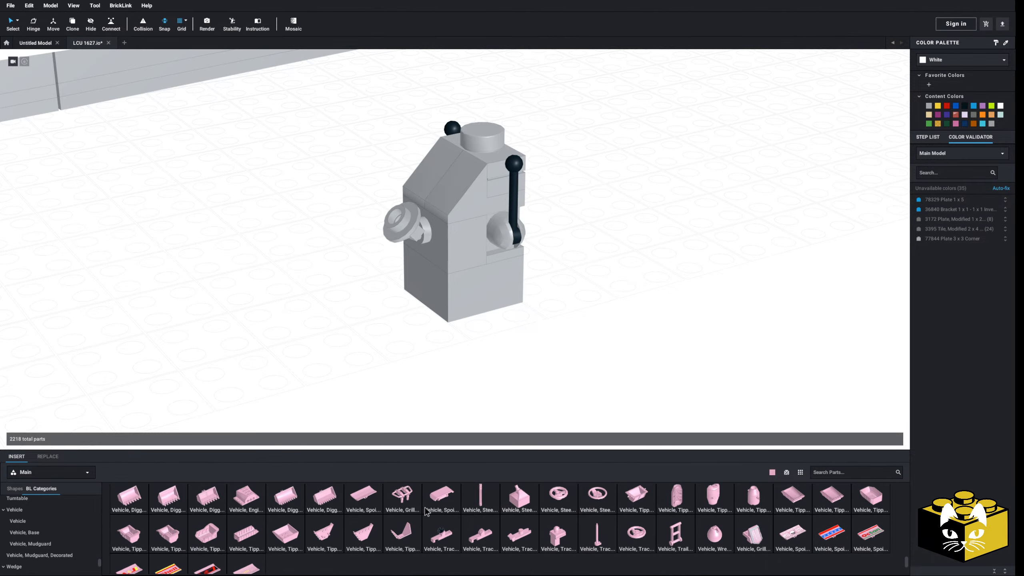
drag(566, 502, 671, 377)
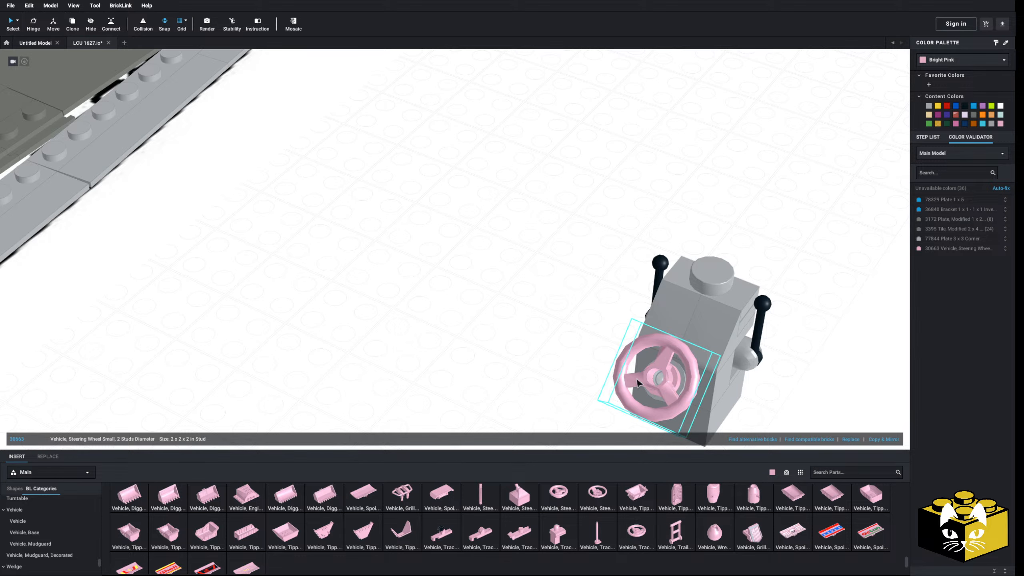
right_drag(637, 381, 608, 379)
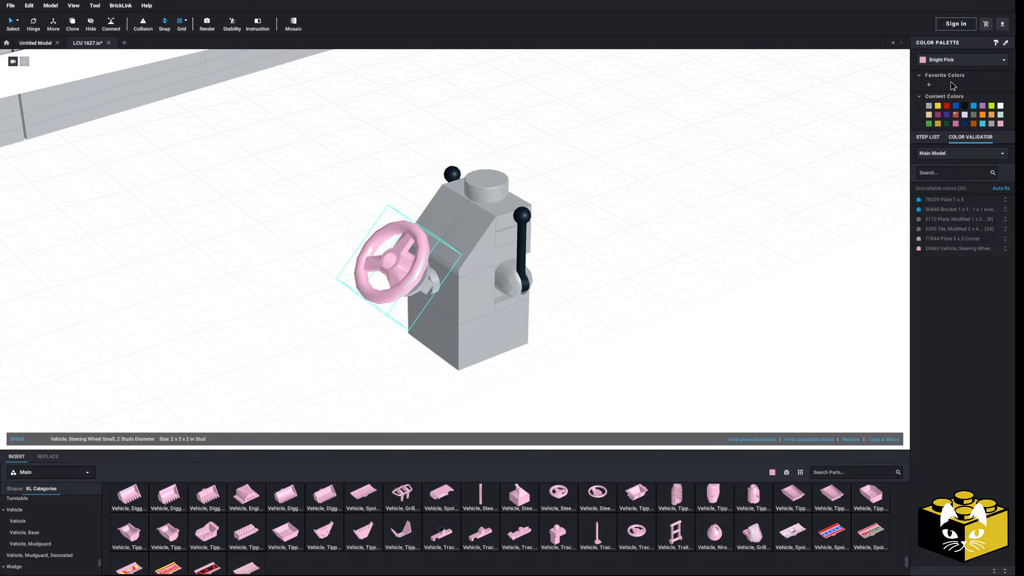
click(964, 107)
click(650, 328)
Place a Plate 2 x 2 on the studded floor inside the deck enclosure
scroll(651, 328, down, 5)
right_drag(650, 327, 588, 385)
scroll(628, 380, up, 3)
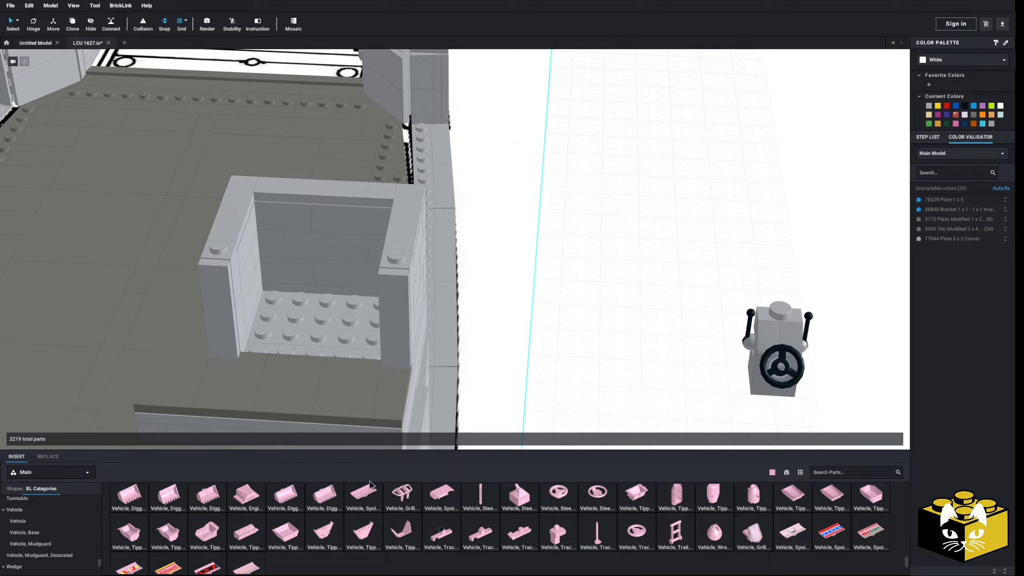
scroll(36, 526, up, 10)
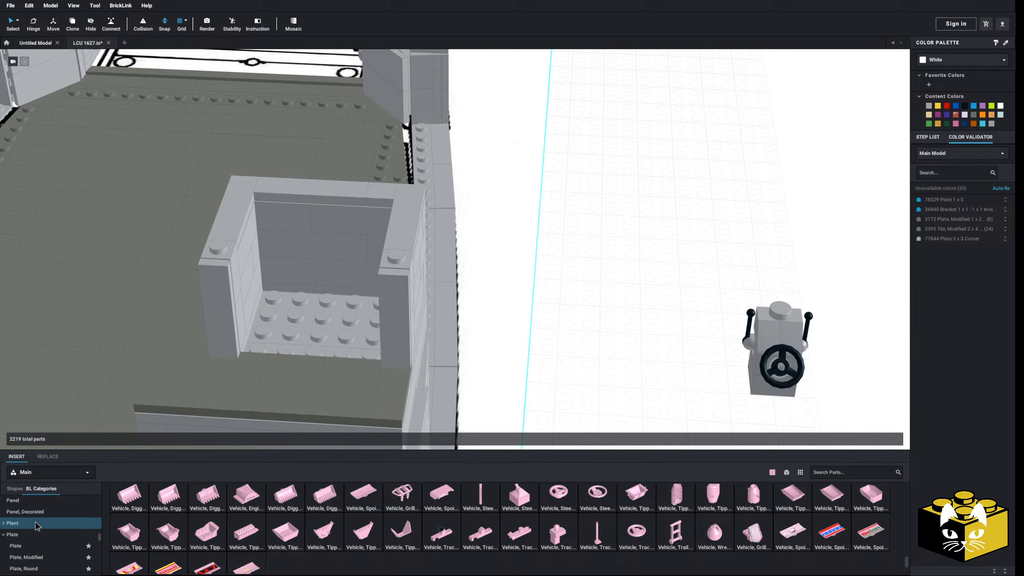
scroll(37, 526, down, 2)
click(31, 505)
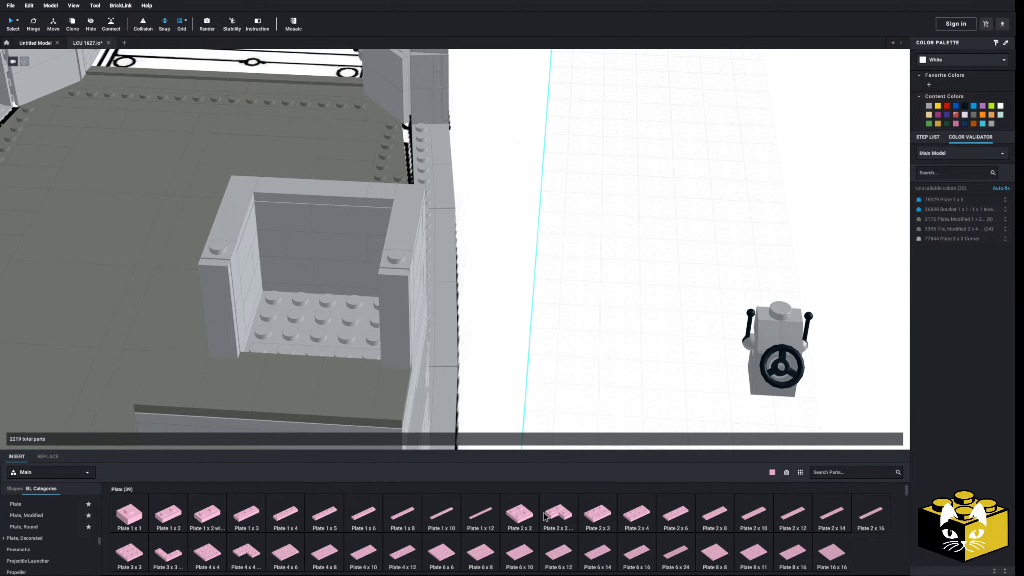
drag(536, 516, 310, 303)
Move the complete steering console onto the 2 x 2 plate in the enclosure and color the plate Light Bluish Gray
drag(732, 225, 843, 421)
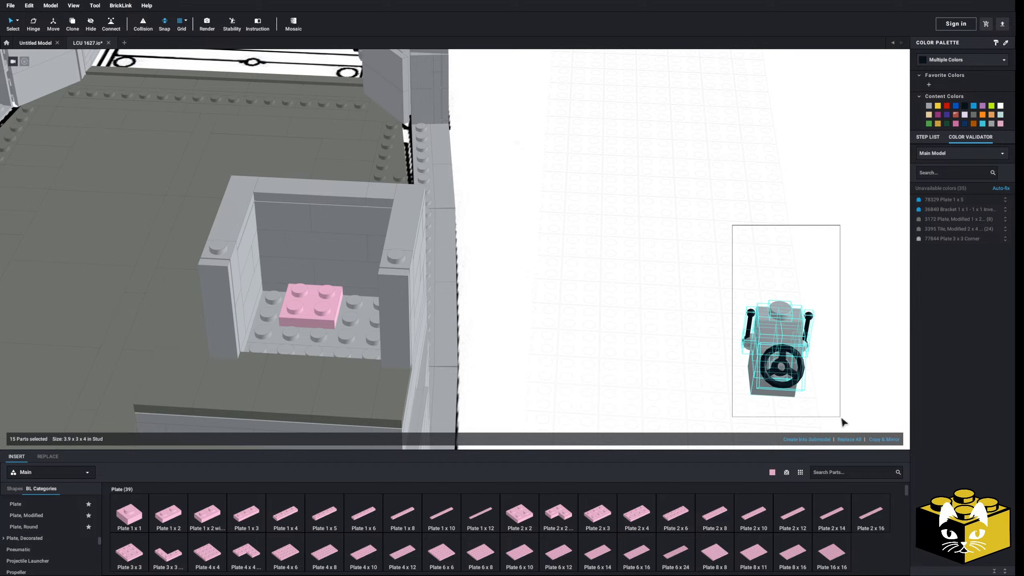
drag(774, 355, 302, 266)
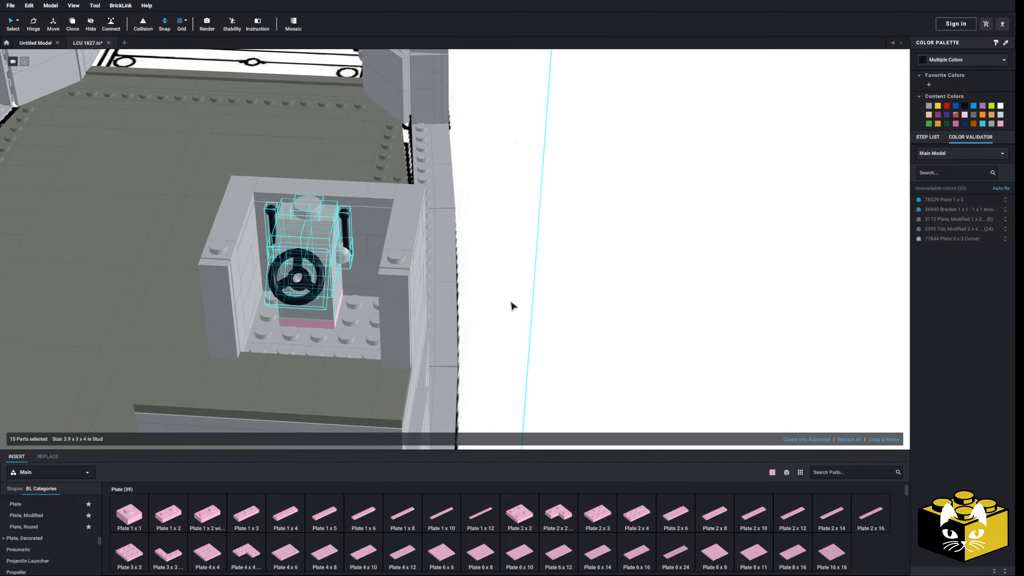
click(540, 313)
middle_drag(547, 315, 618, 300)
click(377, 310)
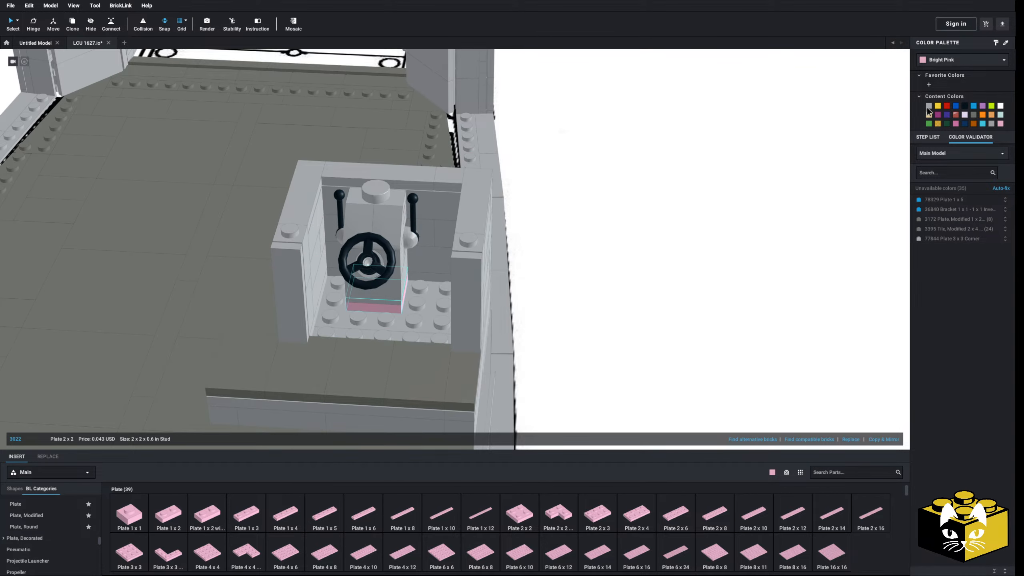
right_drag(673, 292, 690, 279)
scroll(691, 282, up, 2)
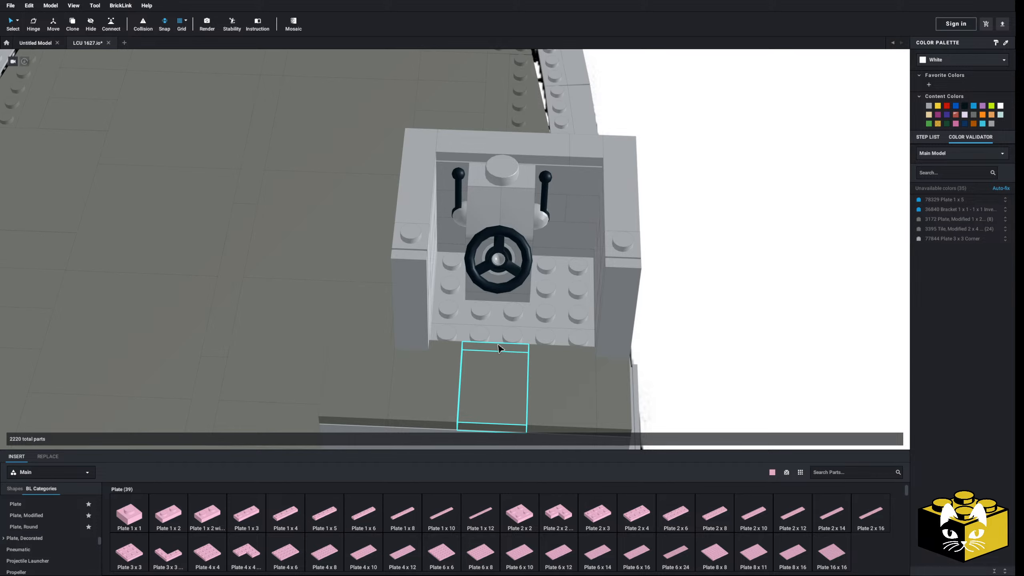
Remove the top Tile 1 x 4 and the bricks beneath it from the enclosure's outboard side wall
right_drag(499, 349, 492, 348)
middle_drag(359, 348, 356, 343)
right_drag(356, 342, 326, 366)
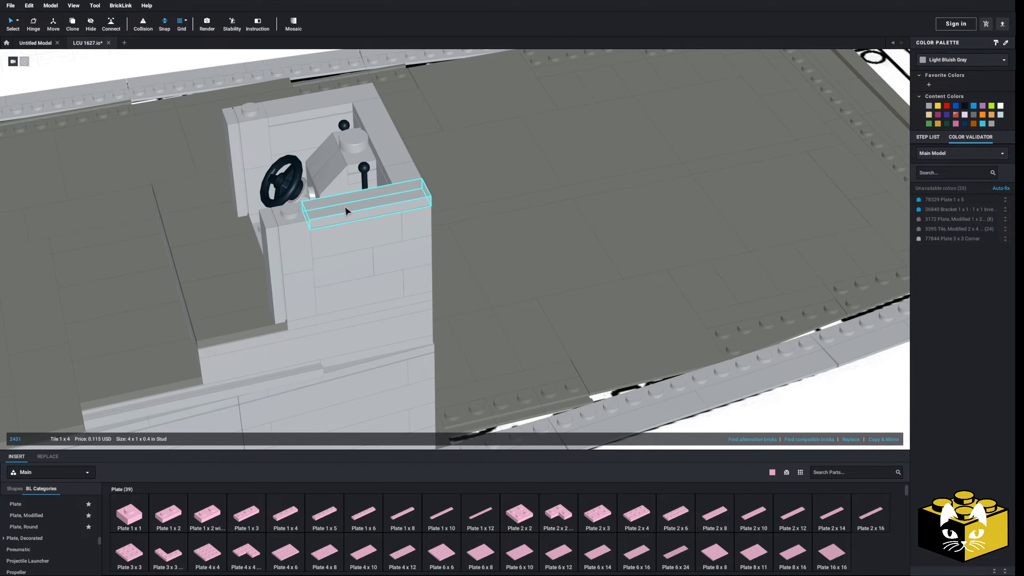
key(Delete)
click(346, 247)
key(Delete)
click(344, 266)
key(Delete)
click(348, 289)
key(Delete)
click(385, 256)
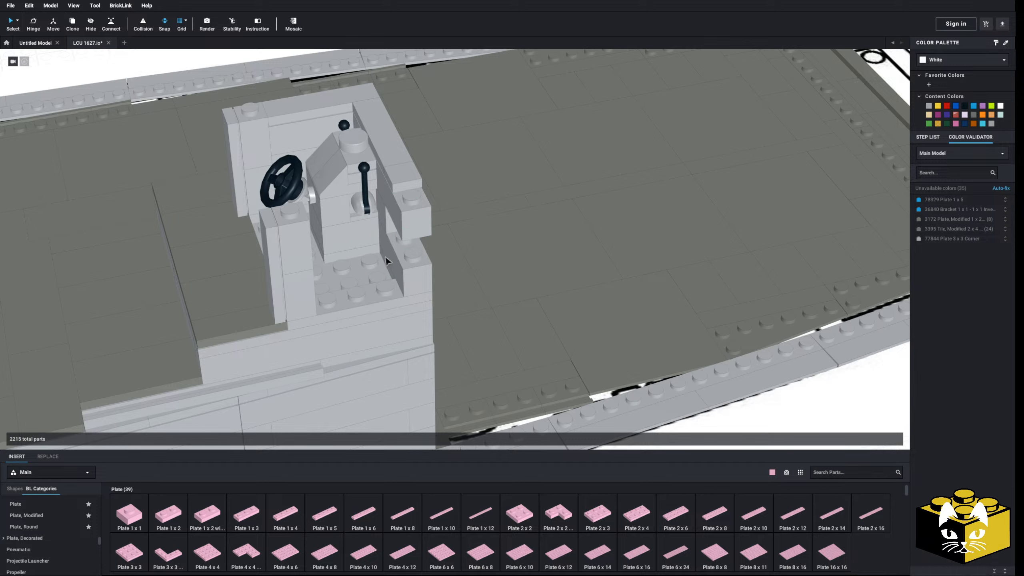
Move the two stacked bricks from the outboard wall's entrance end to its rear end, beside the console
click(301, 253)
ctrl+click(304, 311)
drag(305, 310, 413, 295)
scroll(413, 295, down, 4)
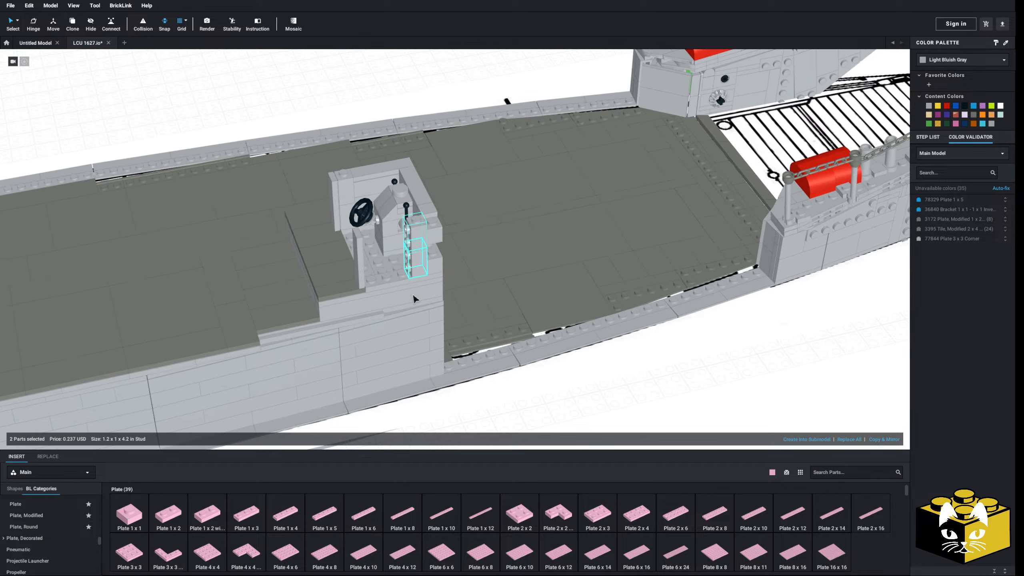
click(677, 386)
Attach a Panel 1 x 2 x 3 with Side Supports - Hollow Studs sideways to the lower side studs of the moved bricks
middle_drag(677, 386, 682, 379)
scroll(75, 537, up, 4)
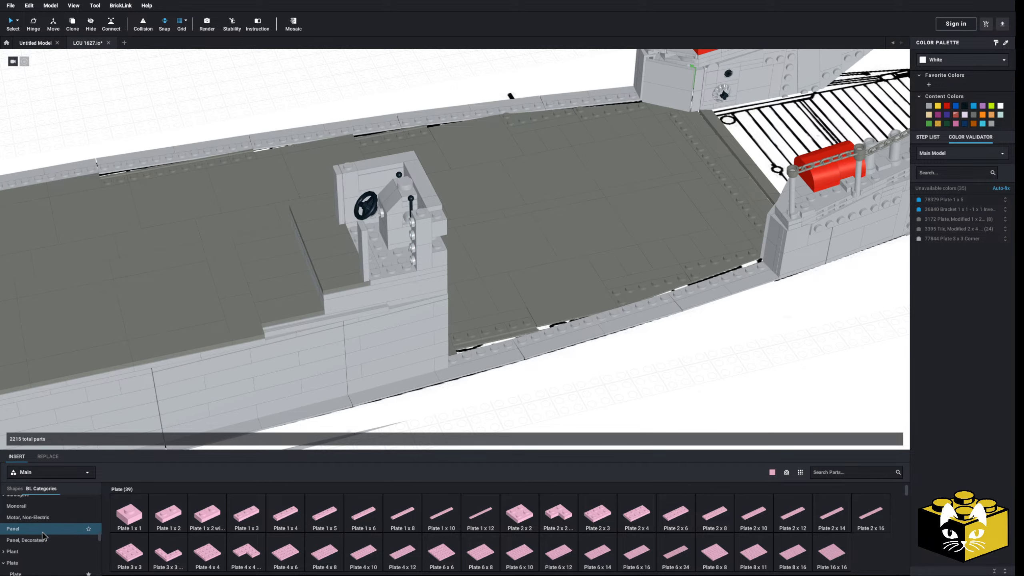
click(43, 532)
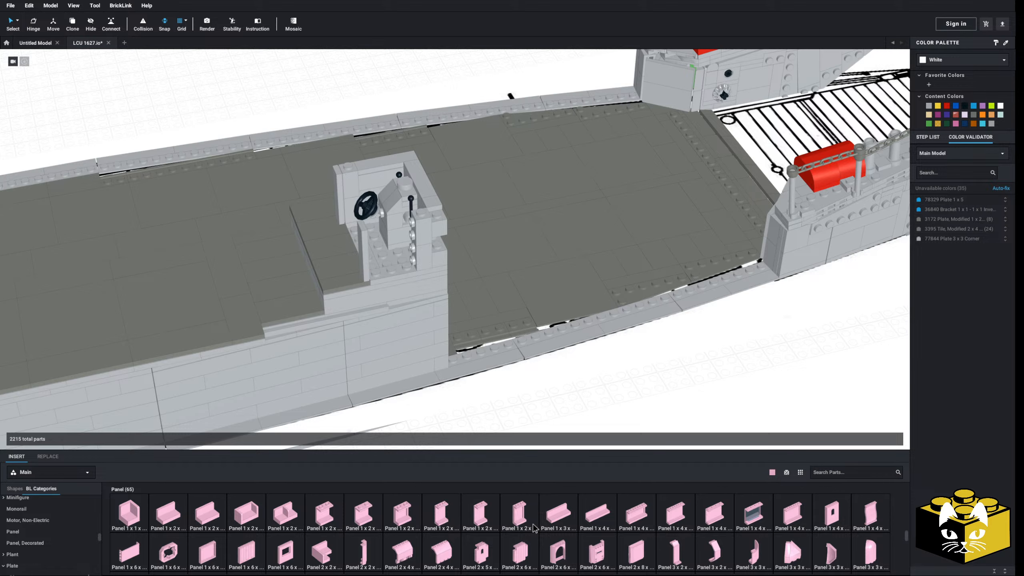
drag(534, 528, 361, 271)
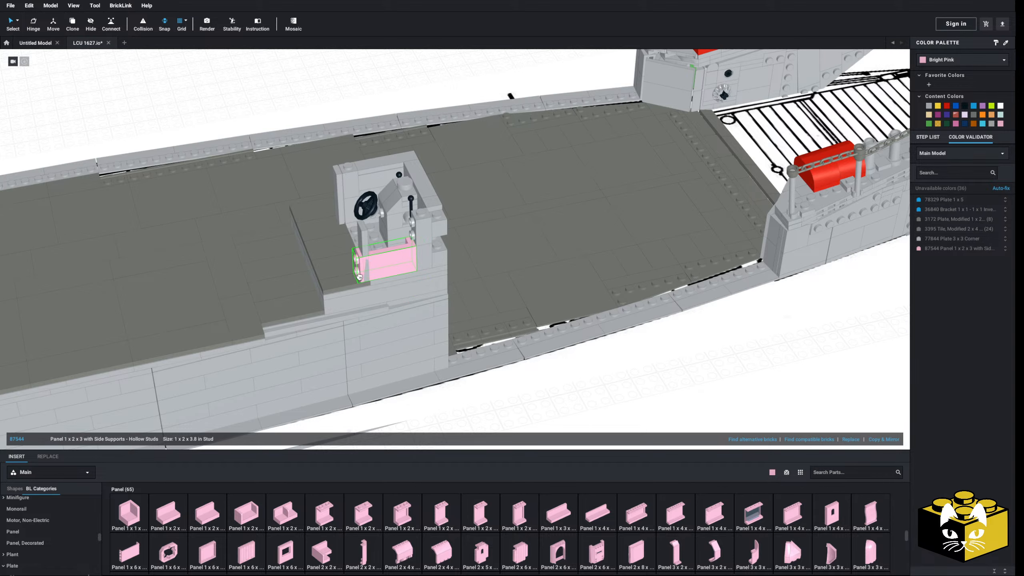
click(602, 411)
middle_drag(602, 411, 630, 413)
scroll(481, 357, up, 5)
Remove the corner bricks behind the side-stud bricks and shift those bricks with the attached panel into the rear corner
middle_drag(482, 358, 455, 372)
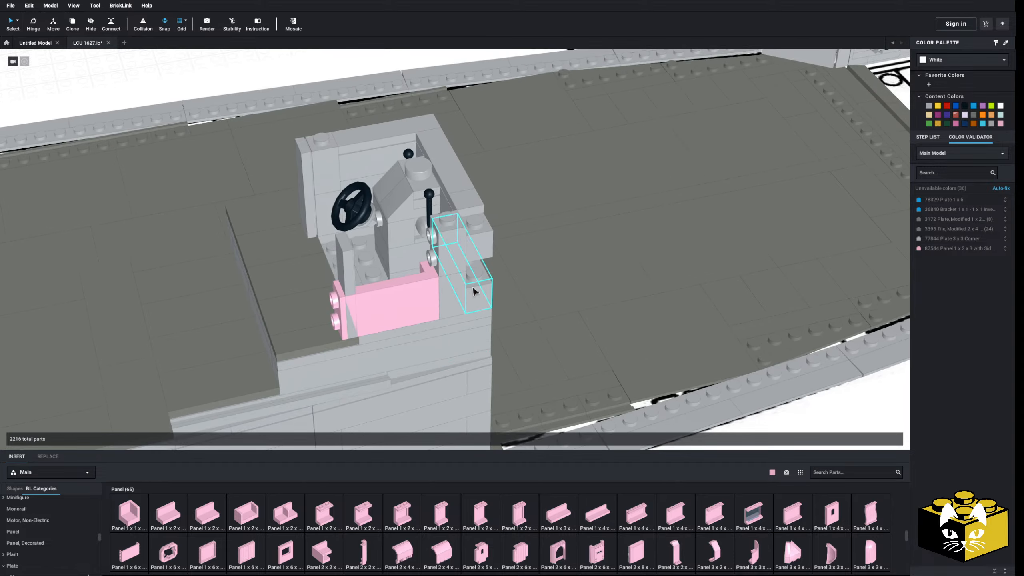
click(448, 262)
ctrl+click(424, 302)
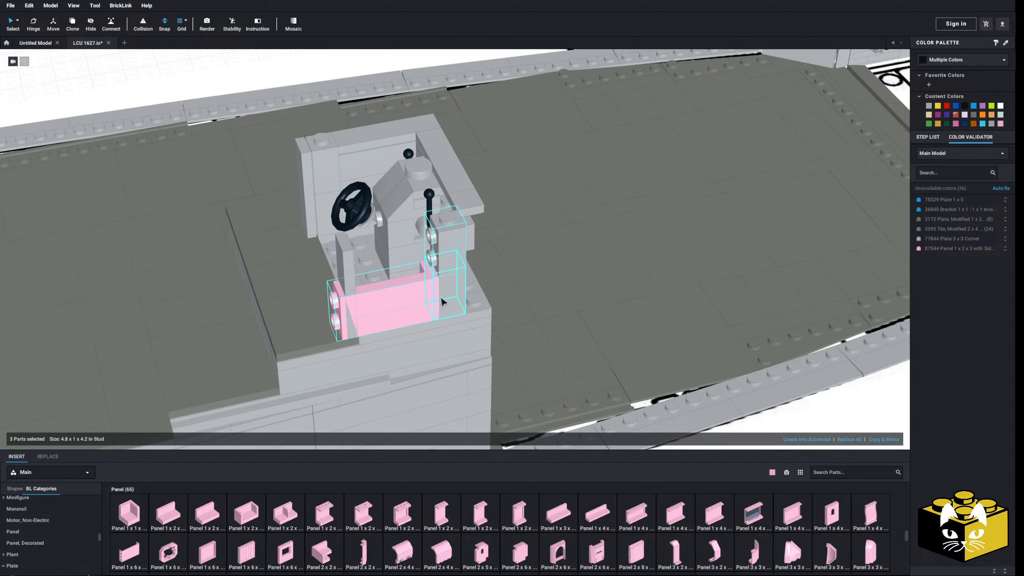
drag(443, 302, 477, 298)
middle_drag(508, 385, 506, 343)
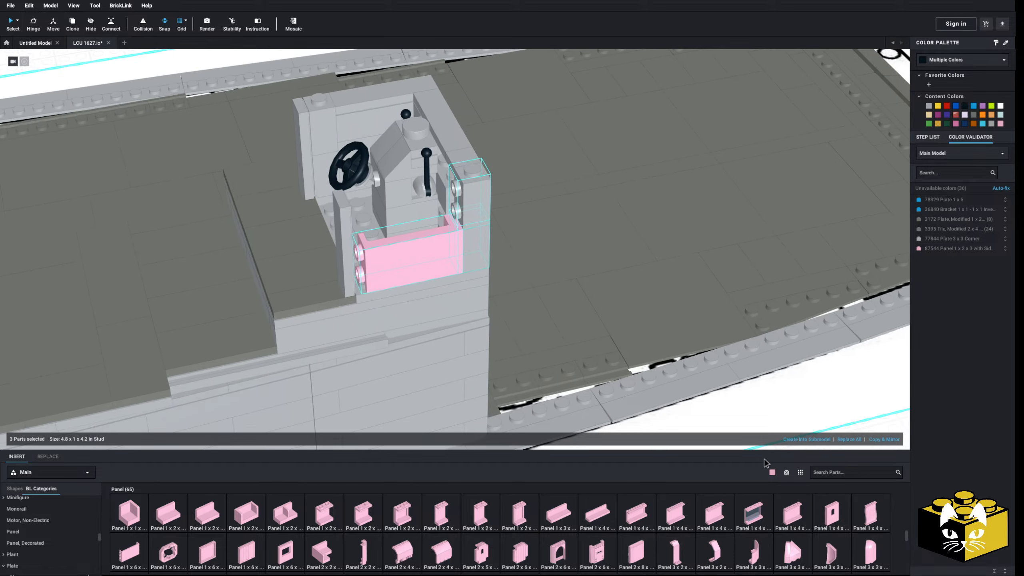
scroll(718, 412, down, 5)
middle_drag(727, 417, 725, 392)
click(725, 392)
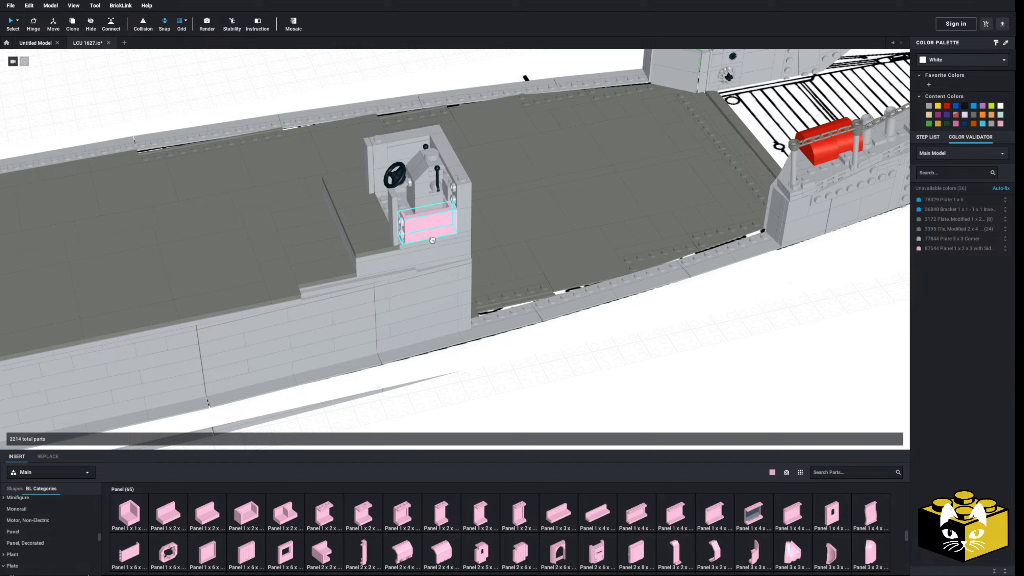
Detach the panel, fit a Plate 1 x 4 upright on the corner's side studs, and reattach the panel to the plate
drag(432, 240, 502, 400)
scroll(43, 535, down, 2)
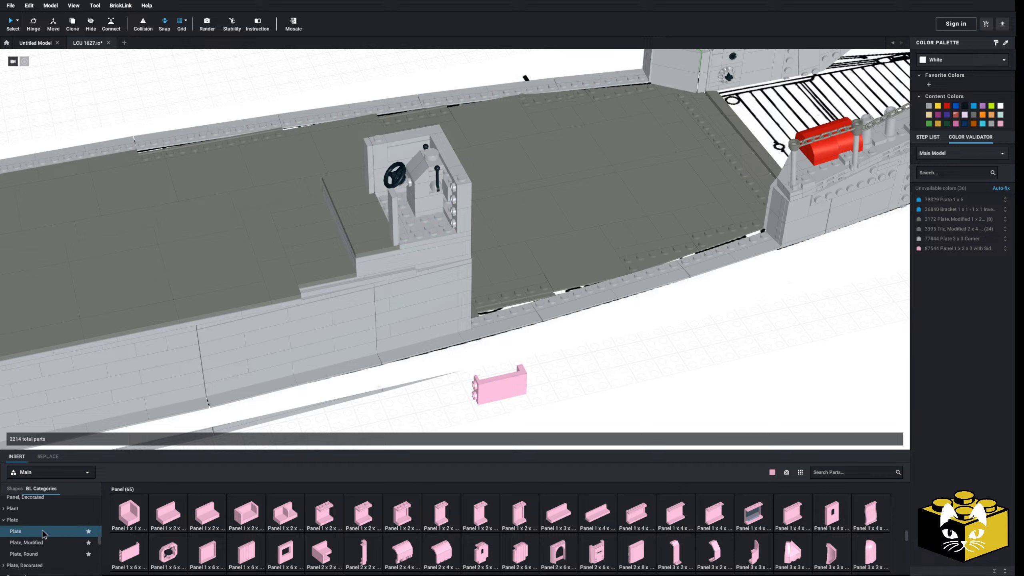
click(43, 532)
click(286, 514)
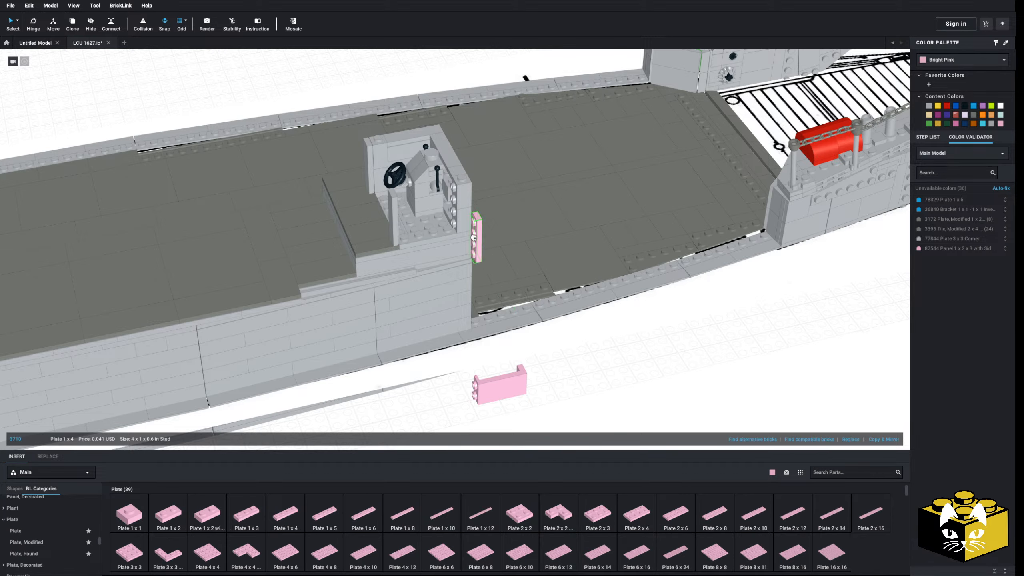
drag(502, 387, 449, 226)
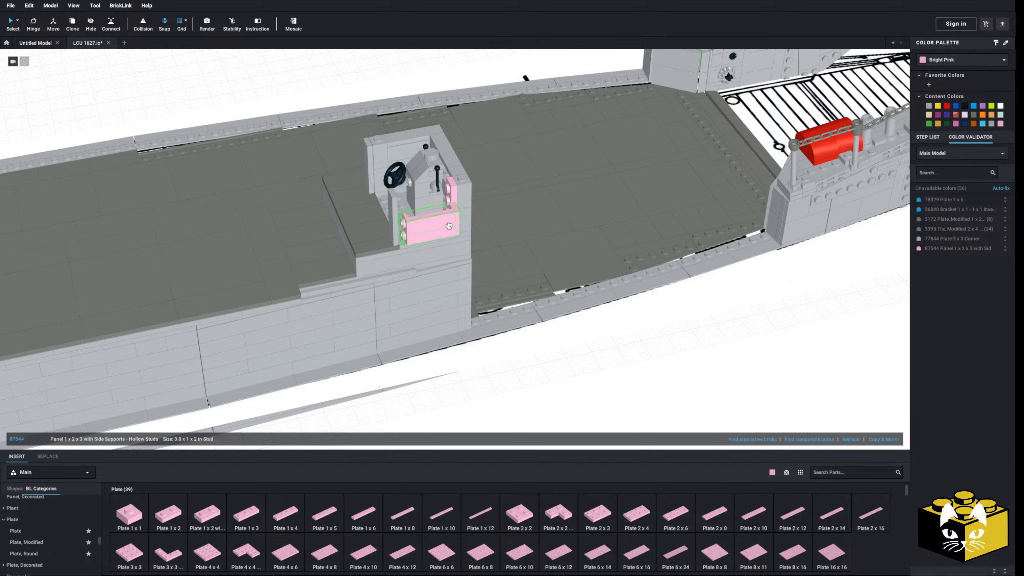
Duplicate the sideways panel and attach the copy directly above it to complete the outboard wall
right_click(442, 228)
click(581, 359)
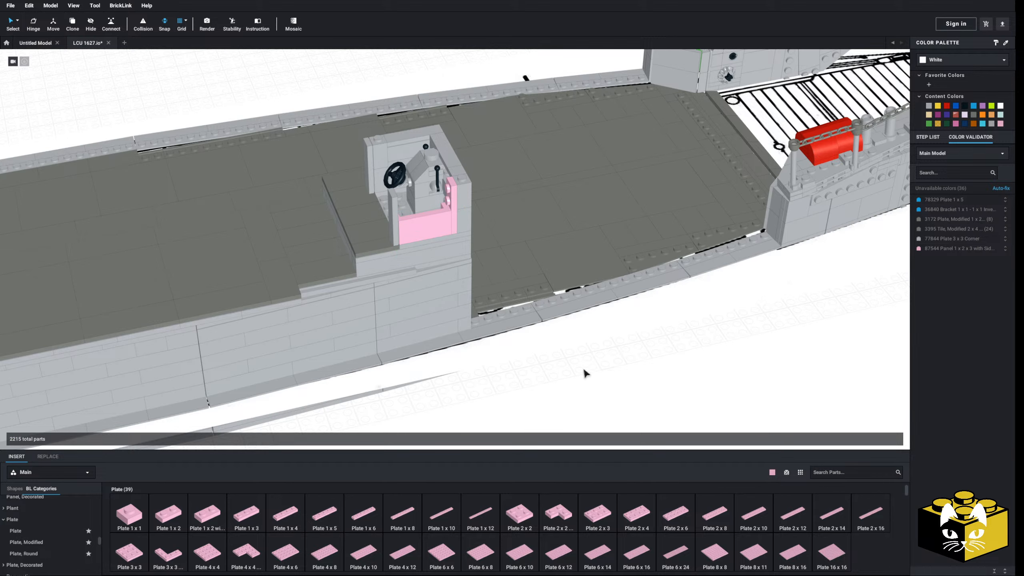
right_click(580, 369)
click(613, 393)
click(399, 205)
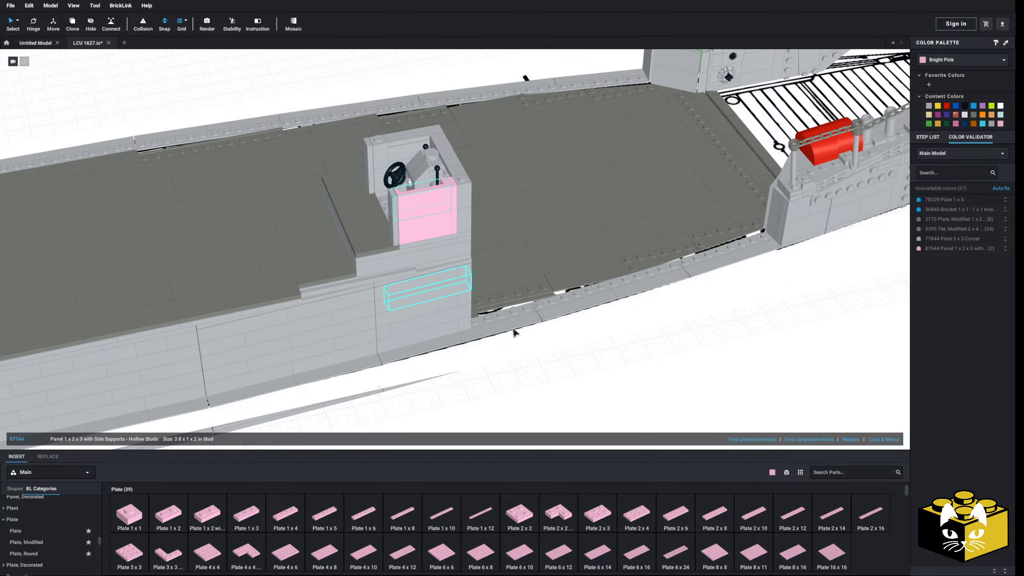
click(537, 355)
Remove the bricks and top tile from the enclosure's inboard side wall, including the bricks at its rear corner
right_drag(565, 371, 542, 267)
scroll(708, 275, up, 5)
scroll(711, 279, down, 3)
click(542, 267)
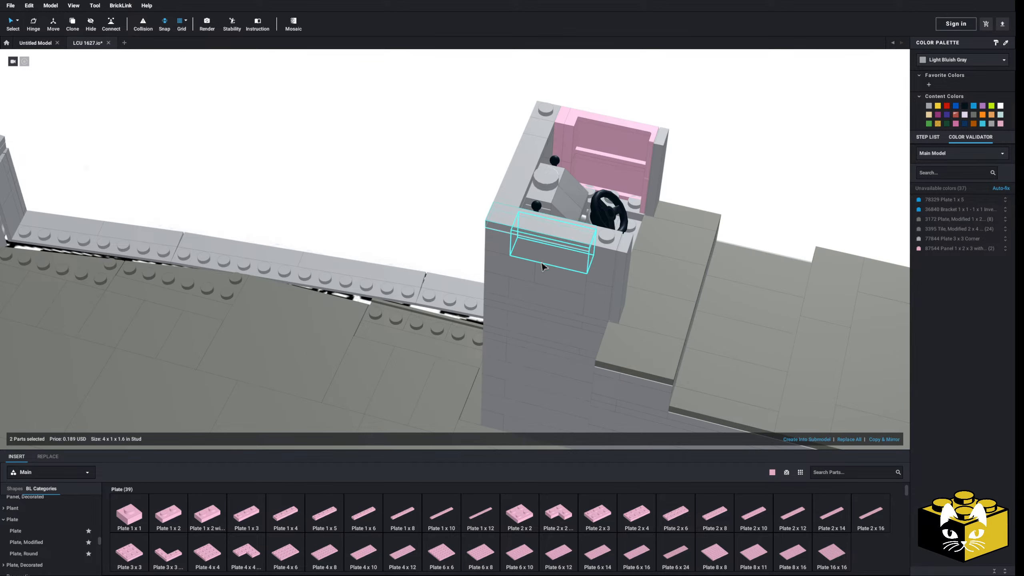
ctrl+click(539, 299)
ctrl+click(497, 286)
ctrl+click(493, 241)
click(493, 242)
key(Delete)
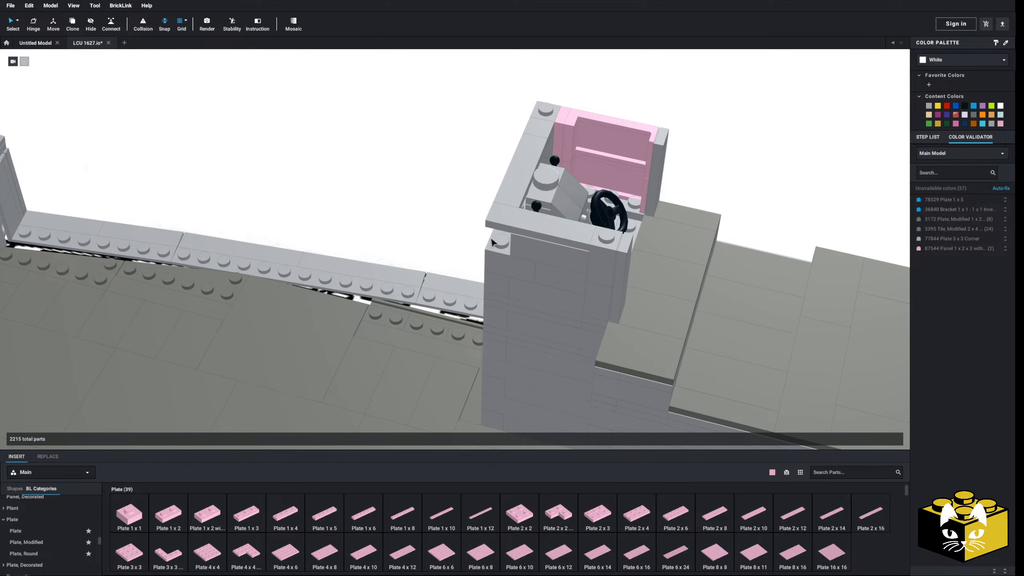
key(Delete)
click(539, 283)
key(Delete)
click(533, 291)
key(Delete)
click(514, 246)
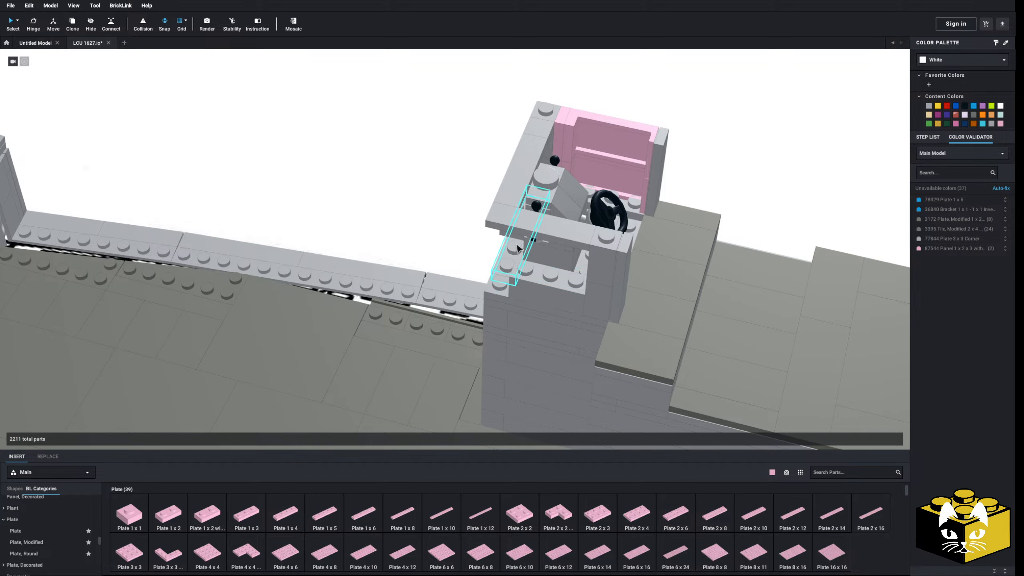
key(Delete)
click(533, 230)
key(Delete)
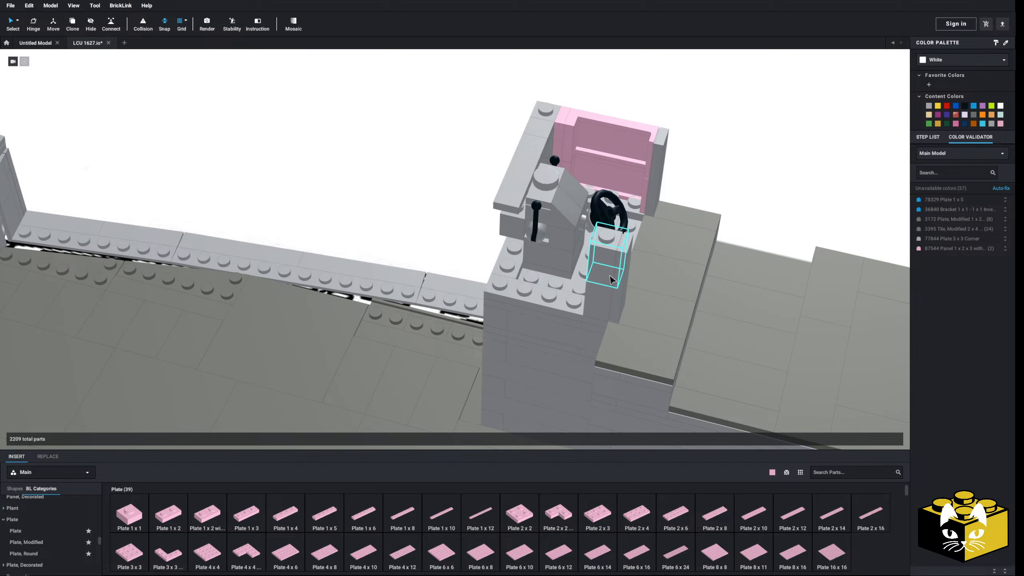
Move the inboard entrance-end bricks into the rear corner and remove the rear wall's bricks between the corner columns
drag(607, 313, 512, 287)
middle_drag(427, 208, 391, 231)
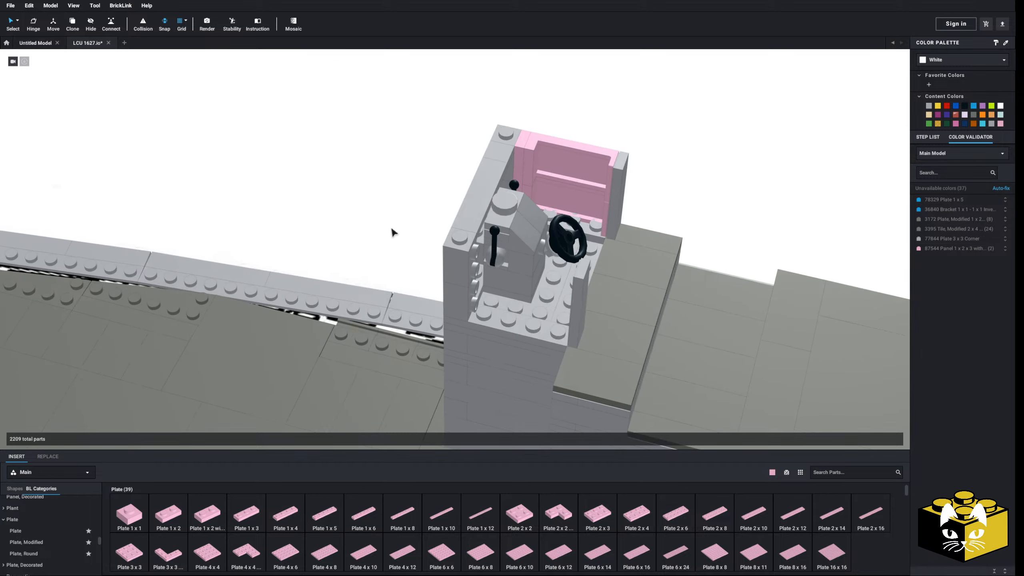
click(521, 338)
key(Delete)
Duplicate a light bluish gray Tile 1 x 4 and place the copy along the base of the enclosure's inboard side
right_drag(594, 229, 441, 329)
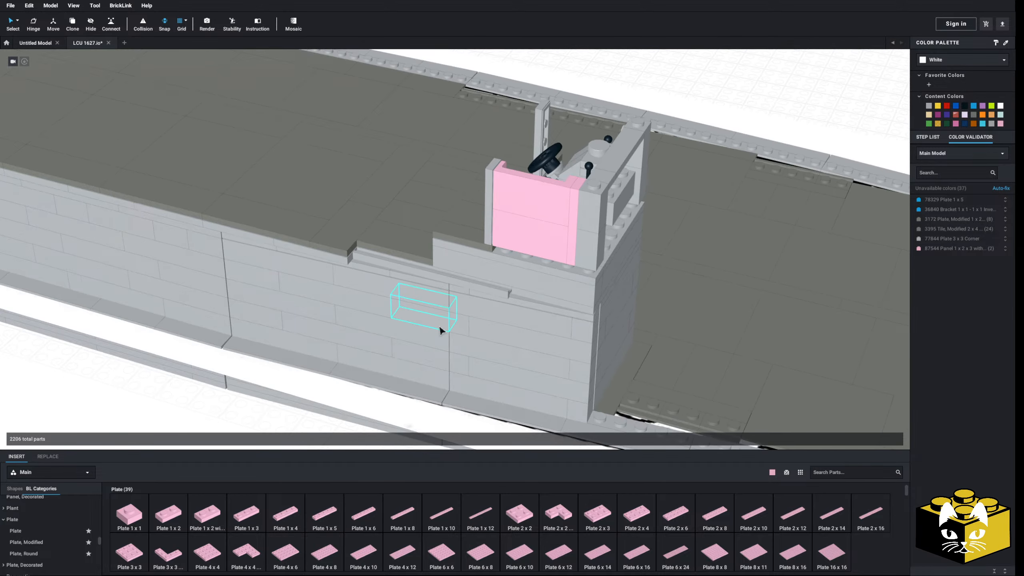
right_click(490, 222)
click(637, 81)
right_click(638, 81)
click(694, 110)
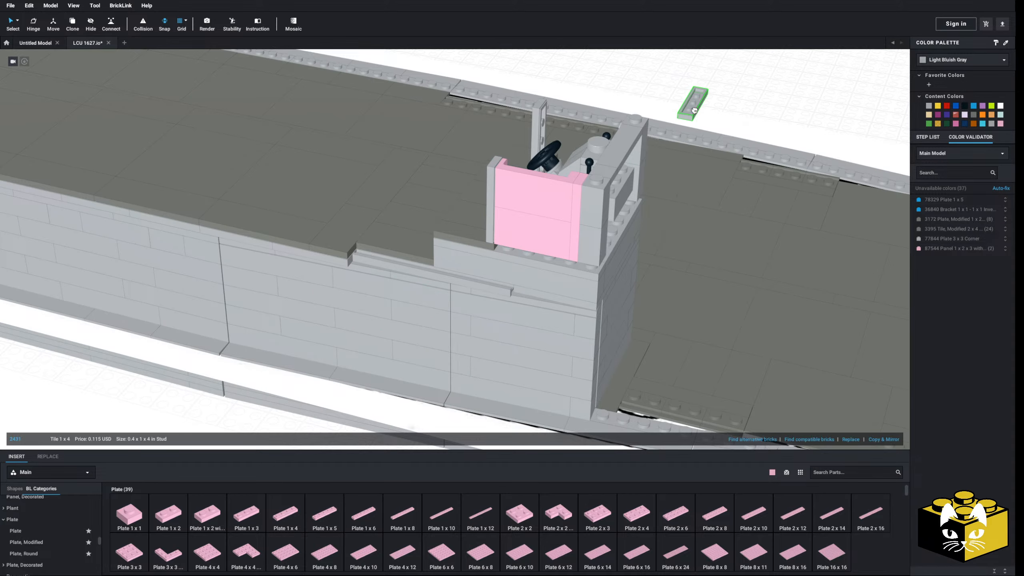
right_click(753, 78)
click(736, 97)
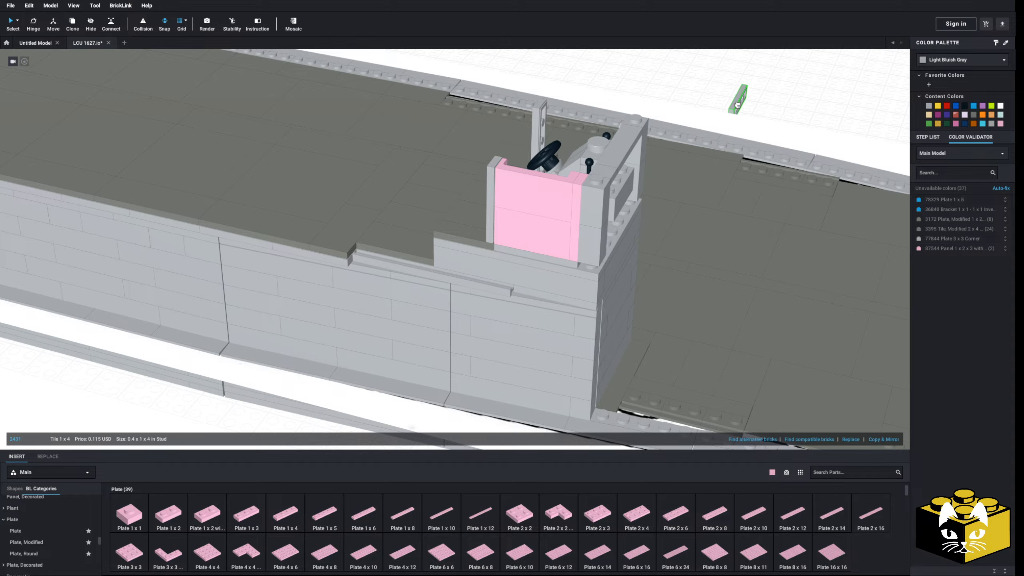
right_drag(737, 106, 513, 223)
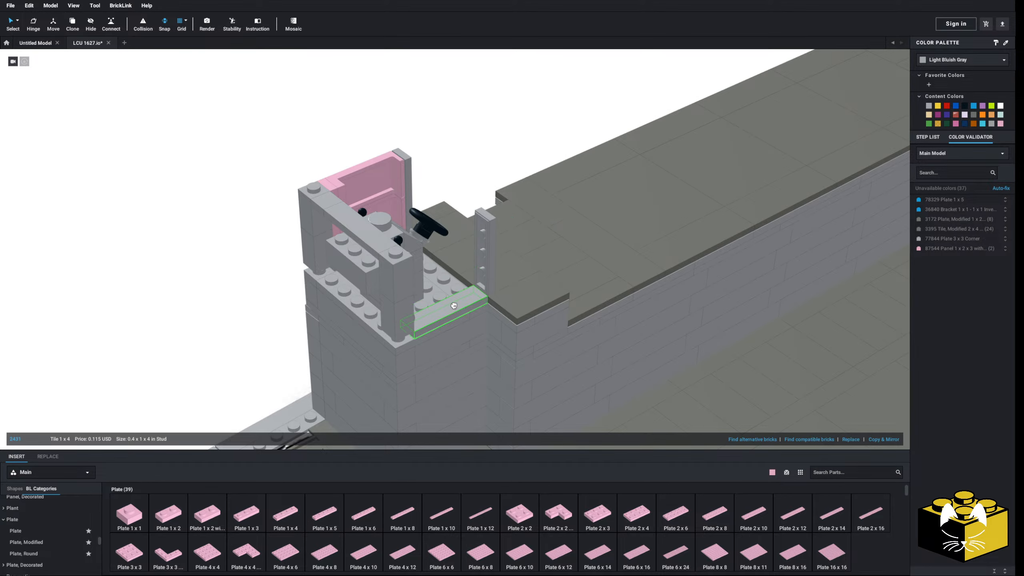
click(454, 306)
click(225, 247)
Duplicate the outboard wall's two panels and upright plate and attach the copies to the enclosure's inboard side
middle_drag(242, 266, 251, 263)
click(390, 168)
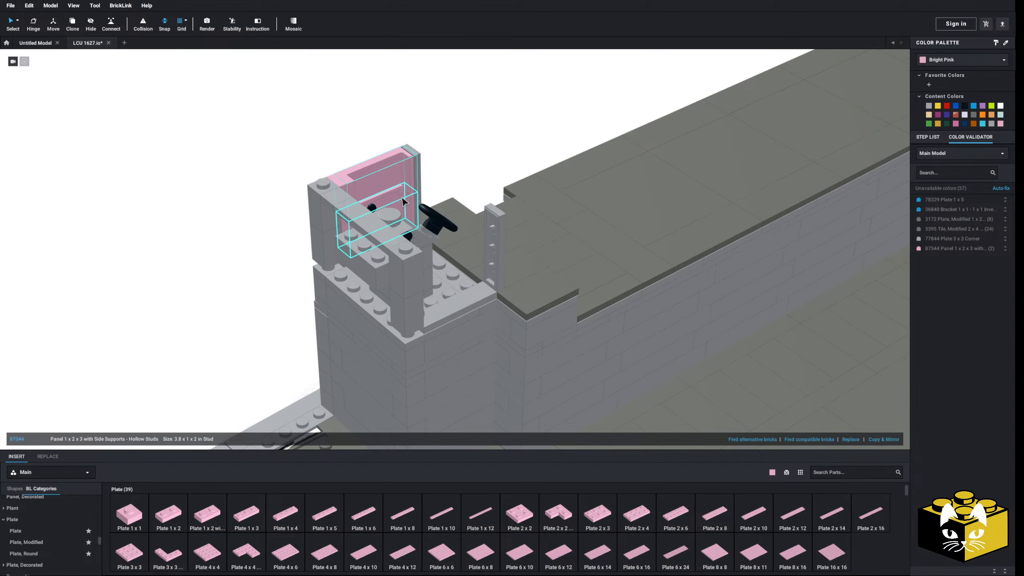
ctrl+click(405, 202)
ctrl+click(338, 180)
right_click(337, 180)
click(350, 195)
click(280, 185)
right_click(238, 174)
click(254, 200)
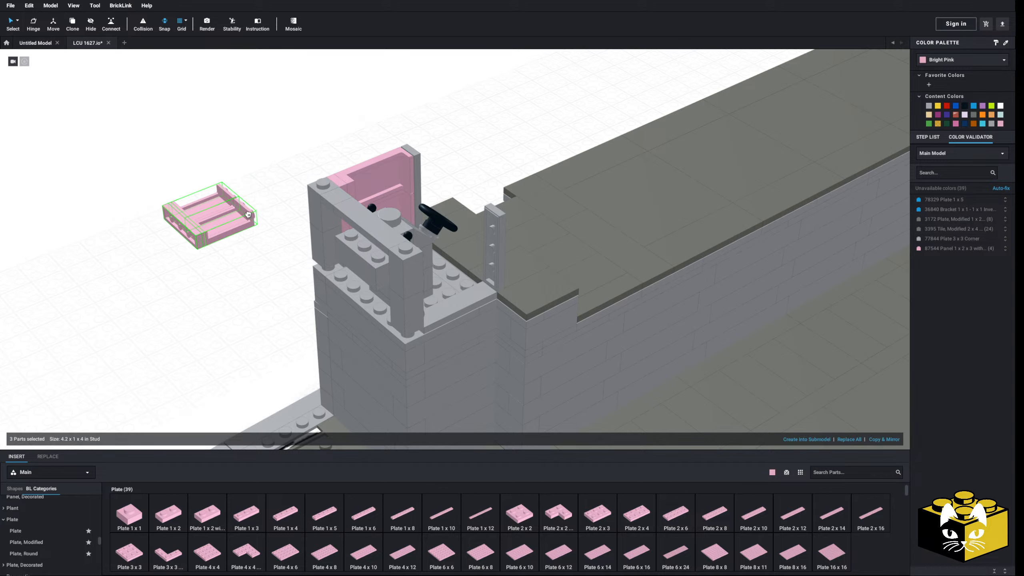
click(225, 264)
right_drag(225, 265, 258, 261)
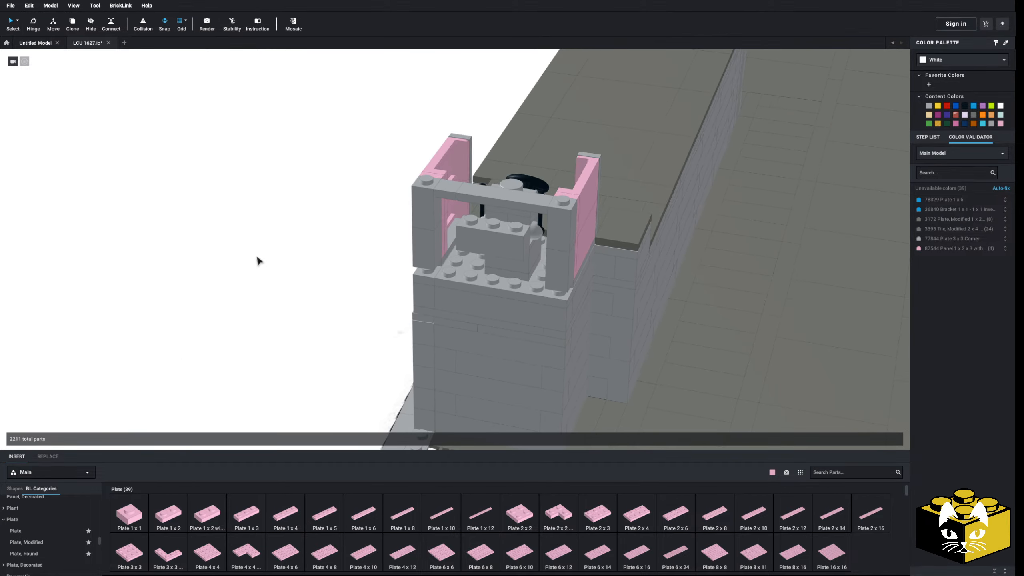
Lay a Plate 1 x 3 and a Plate 1 x 4 along the rear wall's base and delete the gray brick behind the console
click(258, 518)
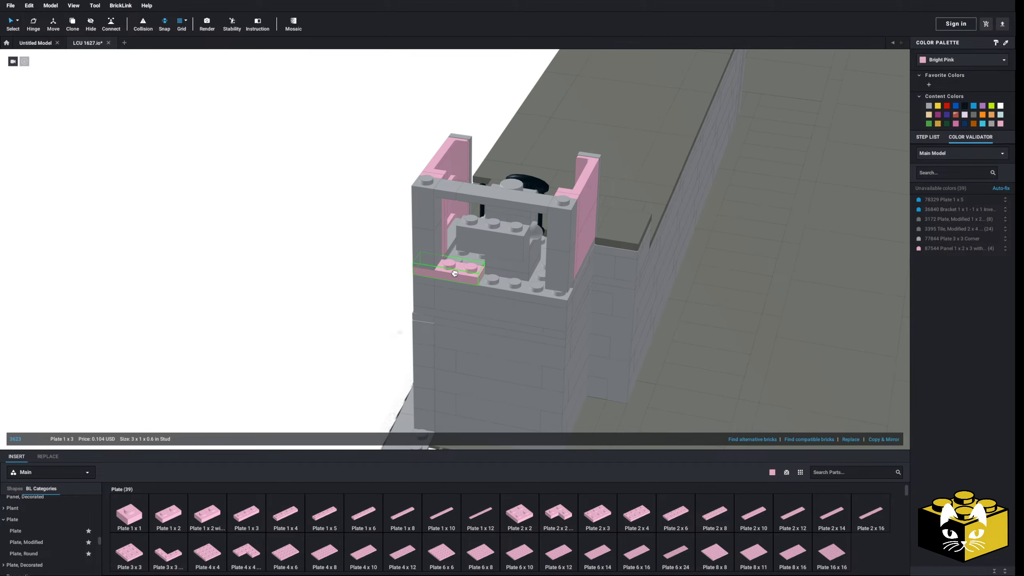
click(285, 512)
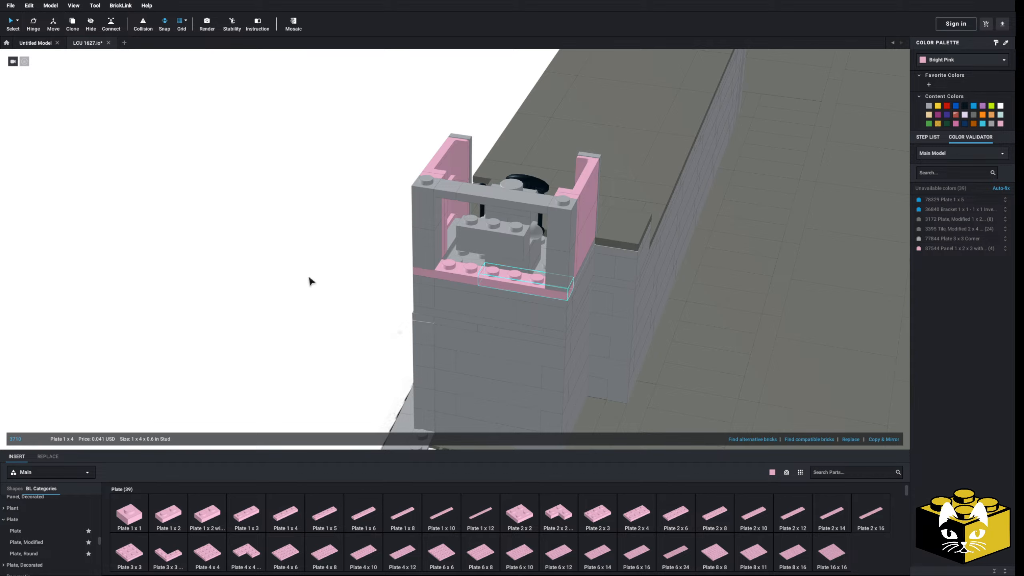
click(492, 242)
key(Delete)
scroll(182, 370, up, 4)
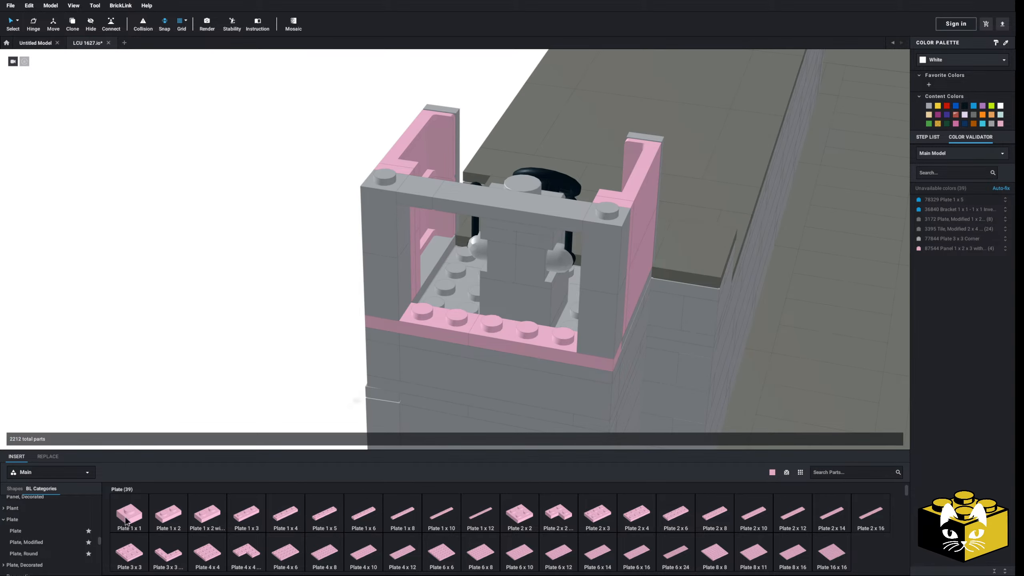
Fill the rear wall's first course between the corner columns with a Brick 1 x 3 and a Brick 1 x 2
scroll(100, 560, down, 10)
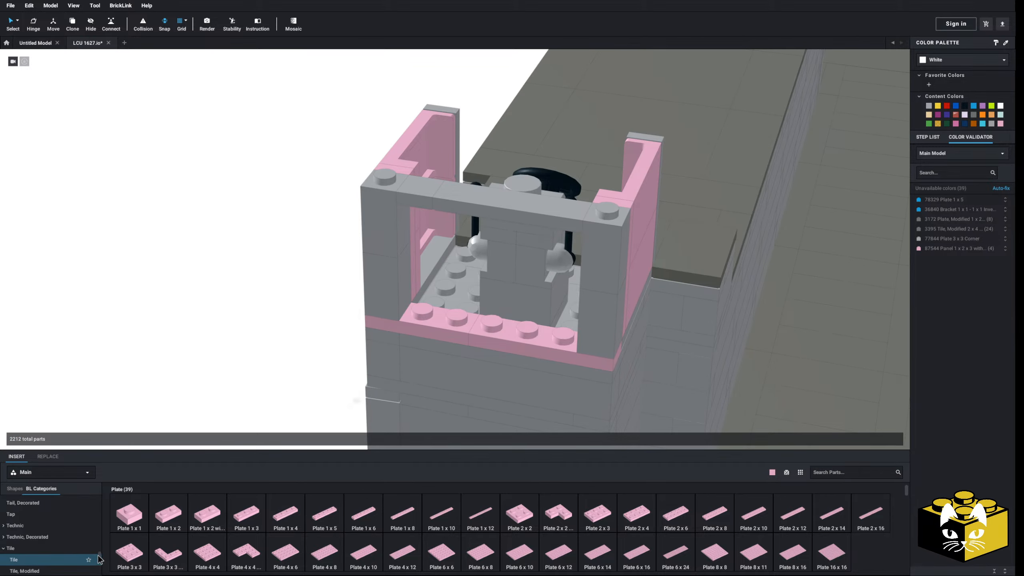
scroll(51, 522, down, 3)
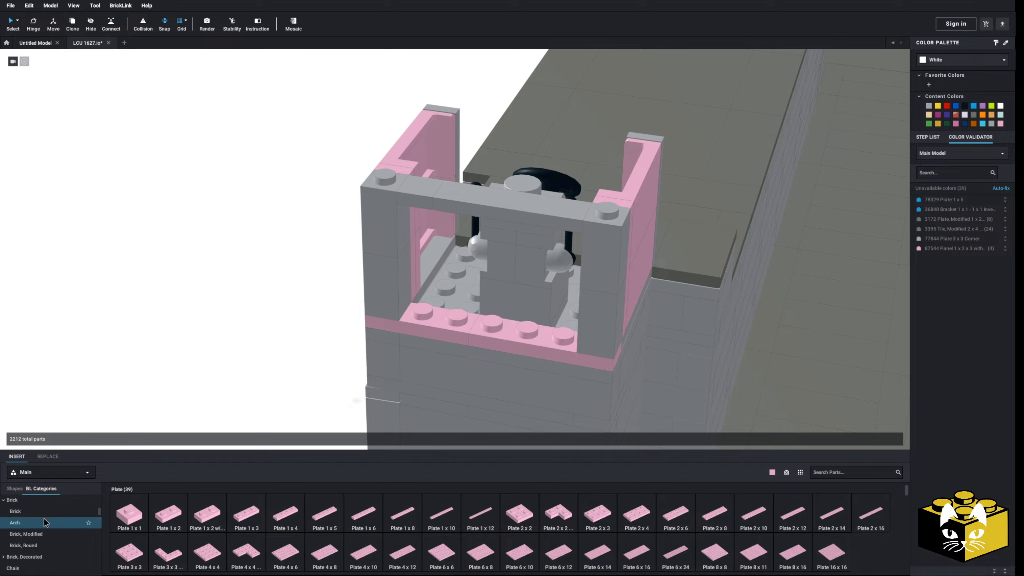
click(55, 513)
drag(570, 521, 446, 304)
drag(286, 515, 553, 305)
Duplicate the two-brick course twice, reversing the middle copy, to fill the rear wall up to the top plate
right_click(477, 302)
click(491, 318)
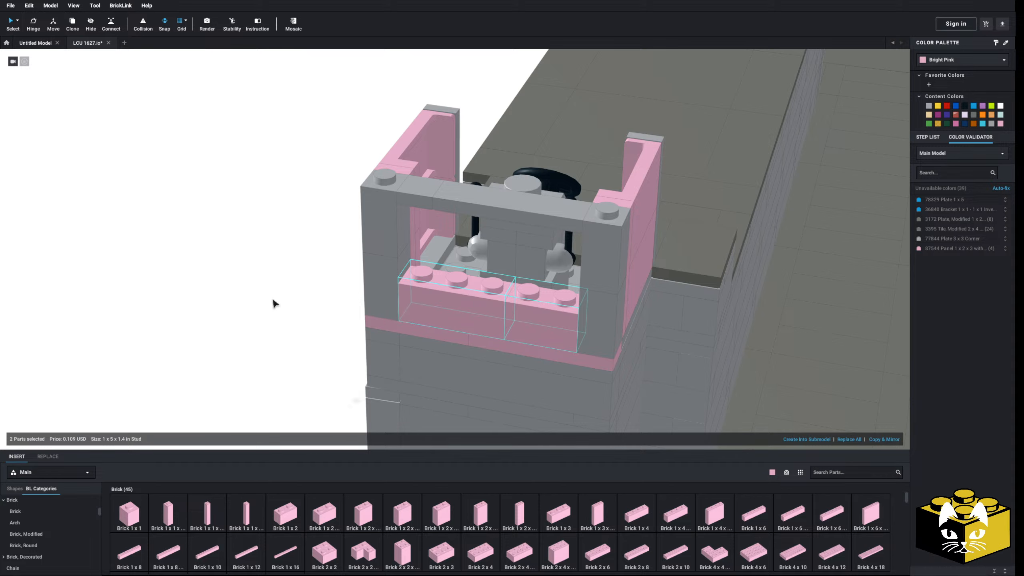
right_click(219, 294)
click(240, 319)
key(Right)
key(Right)
click(532, 267)
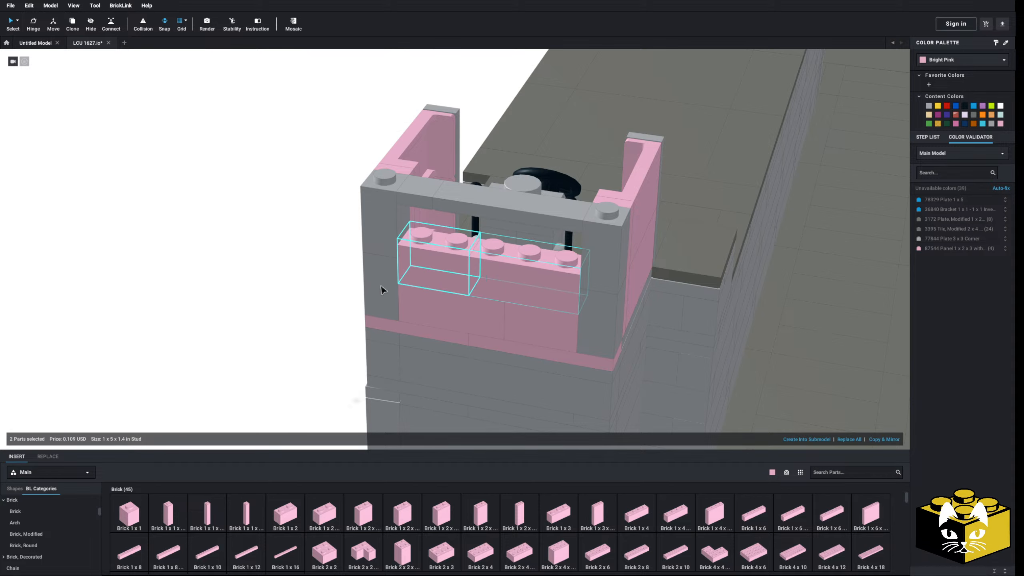
right_click(238, 292)
click(256, 316)
click(471, 210)
click(268, 262)
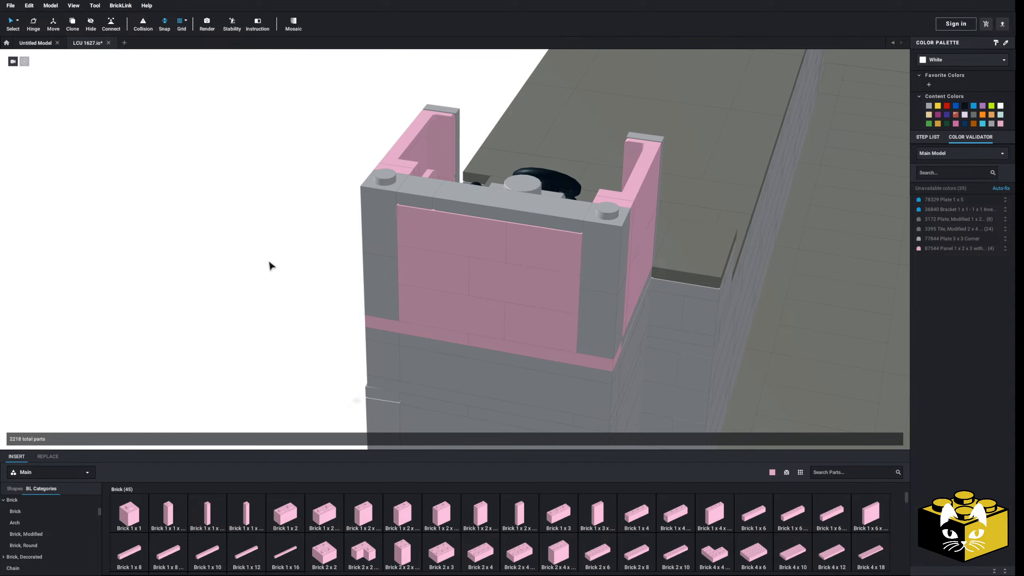
Select all bright pink parts by color, recolor them Light Bluish Gray, and return to normal selection
scroll(268, 260, down, 3)
right_drag(266, 260, 247, 262)
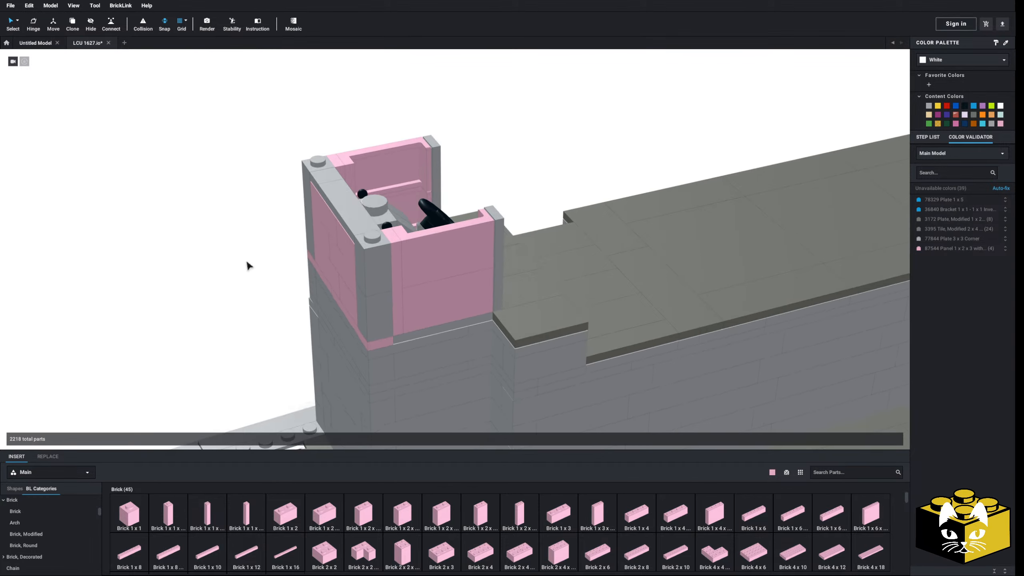
click(17, 21)
click(36, 38)
click(422, 255)
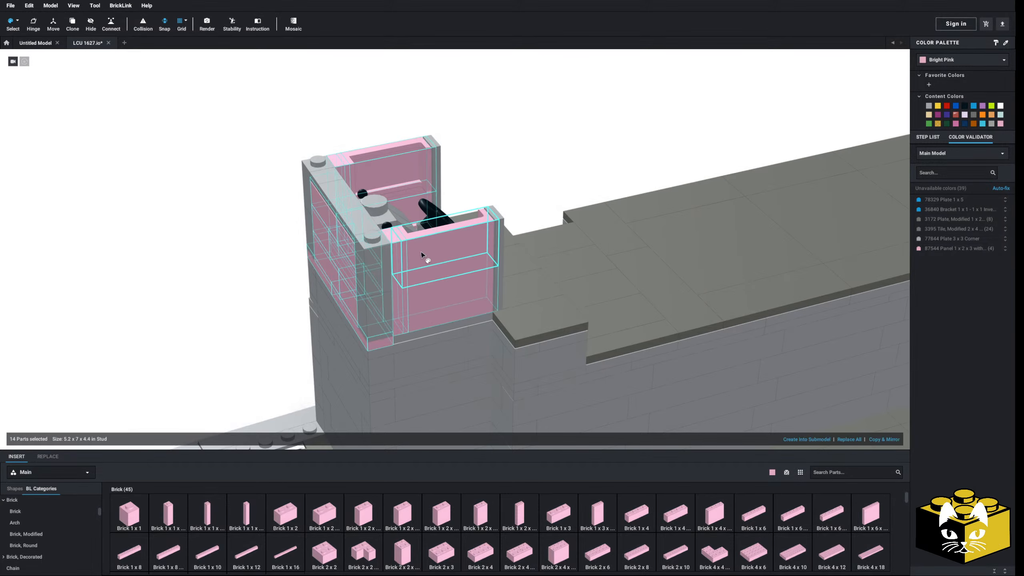
click(929, 106)
click(249, 101)
click(17, 21)
click(27, 22)
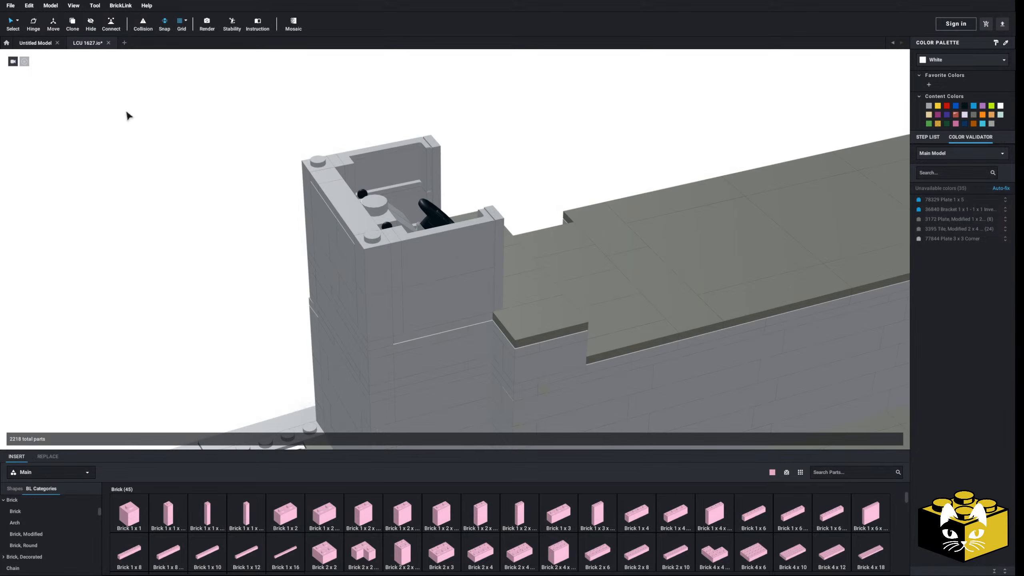
Detach the outboard wall, add a duplicate upright Plate 1 x 4 to the corner's side studs, and reattach the wall
right_drag(134, 132, 659, 260)
right_drag(457, 274, 464, 306)
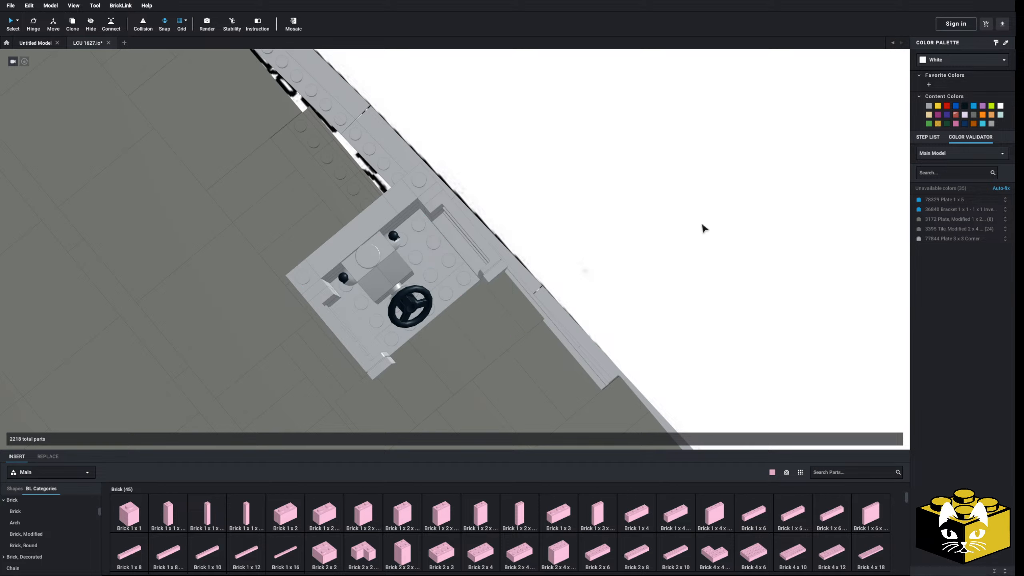
right_drag(704, 226, 652, 214)
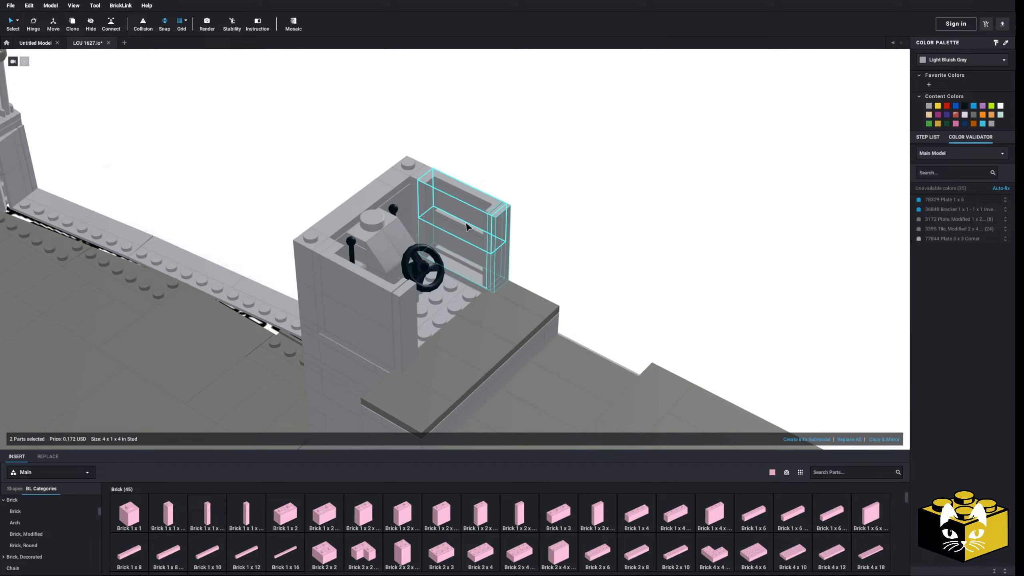
drag(467, 227, 605, 210)
click(475, 217)
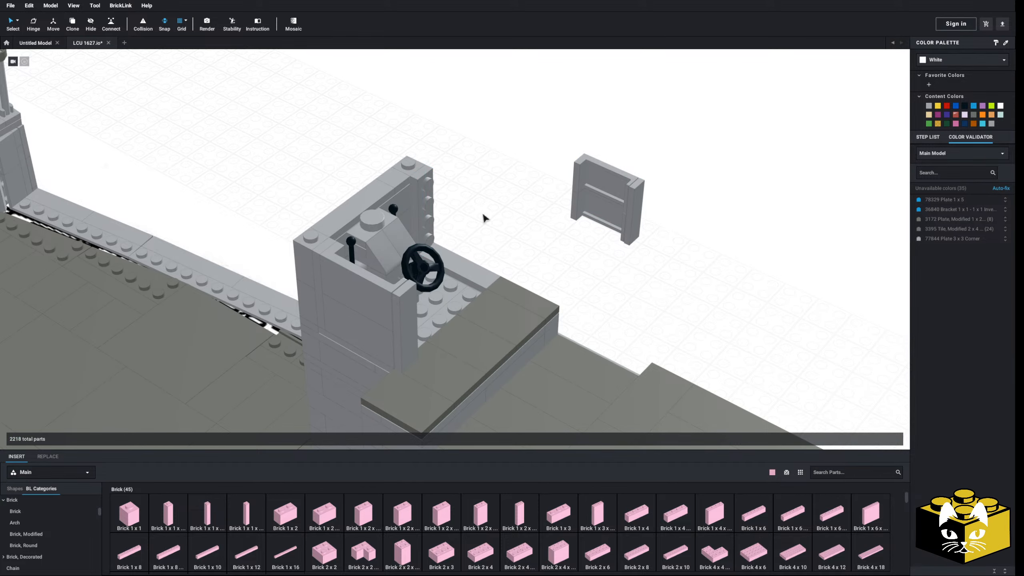
right_click(484, 218)
click(436, 218)
drag(529, 134, 686, 247)
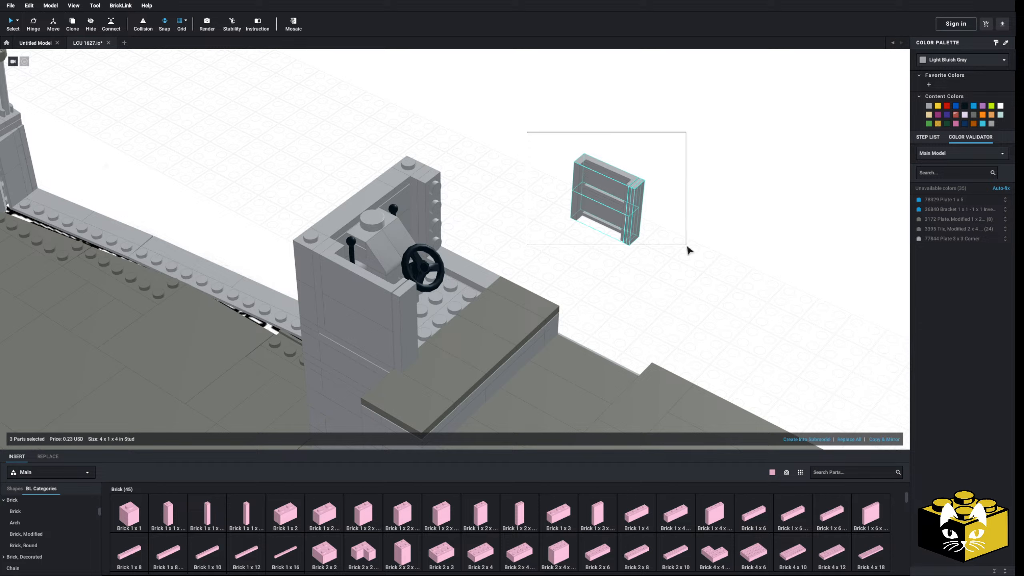
drag(613, 193, 467, 242)
Detach the inboard wall, add a duplicate upright Plate 1 x 4 to its corner's side studs, and reattach the wall
click(385, 334)
ctrl+click(377, 302)
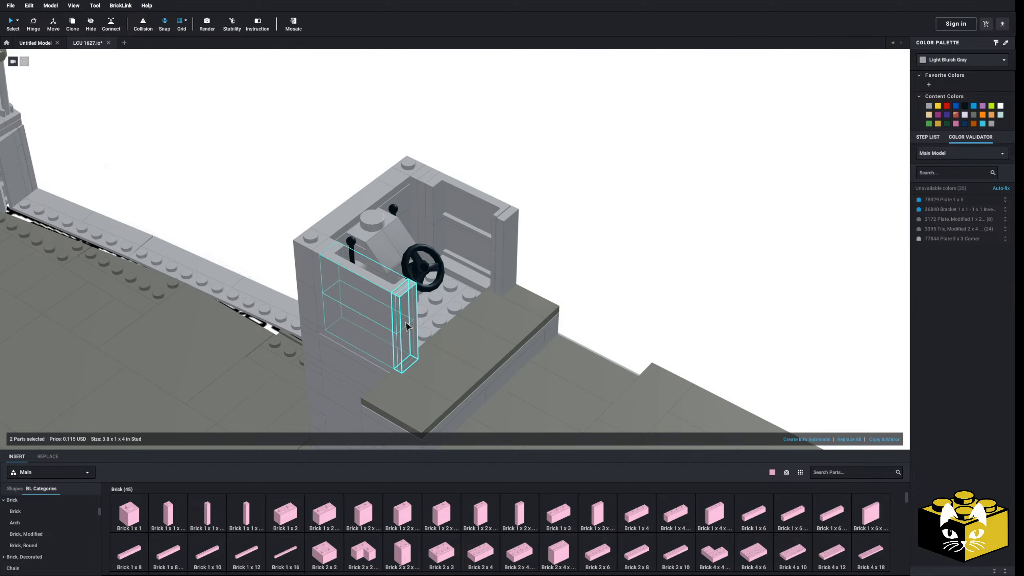
drag(343, 300, 650, 201)
click(635, 254)
right_click(321, 282)
click(343, 286)
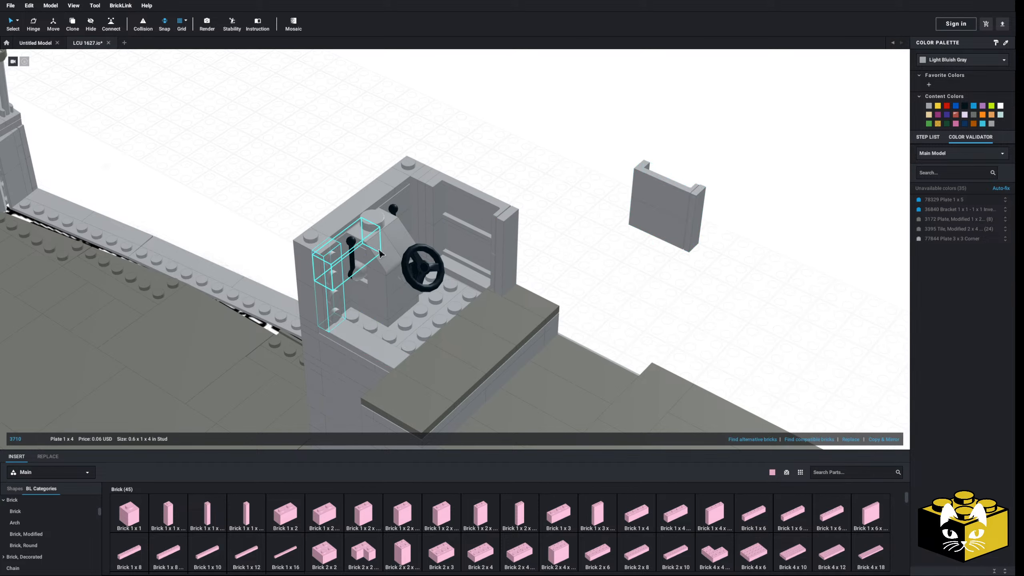
right_click(563, 170)
click(593, 195)
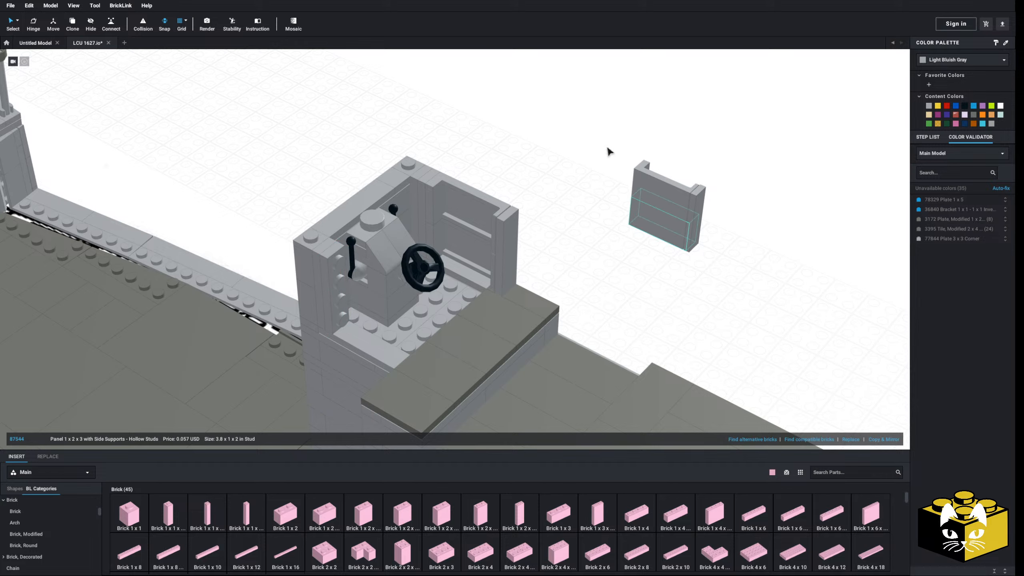
key(ctrl+z)
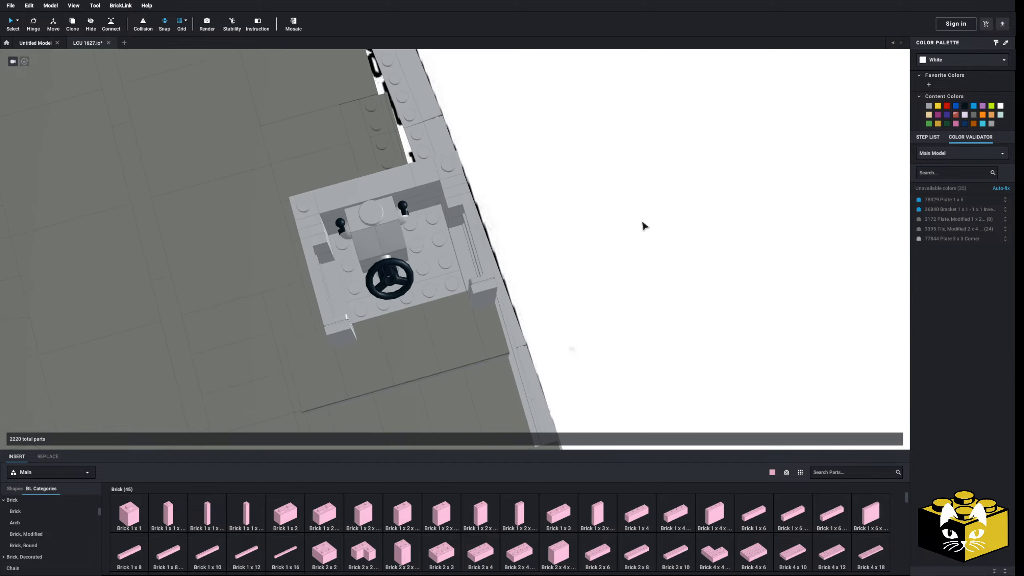
Place a Plate, Modified 1 x 3 with 2 Studs (Double Jumper) across the inboard part of the floor's entrance edge
right_drag(643, 222, 643, 311)
scroll(645, 210, up, 3)
scroll(48, 521, up, 5)
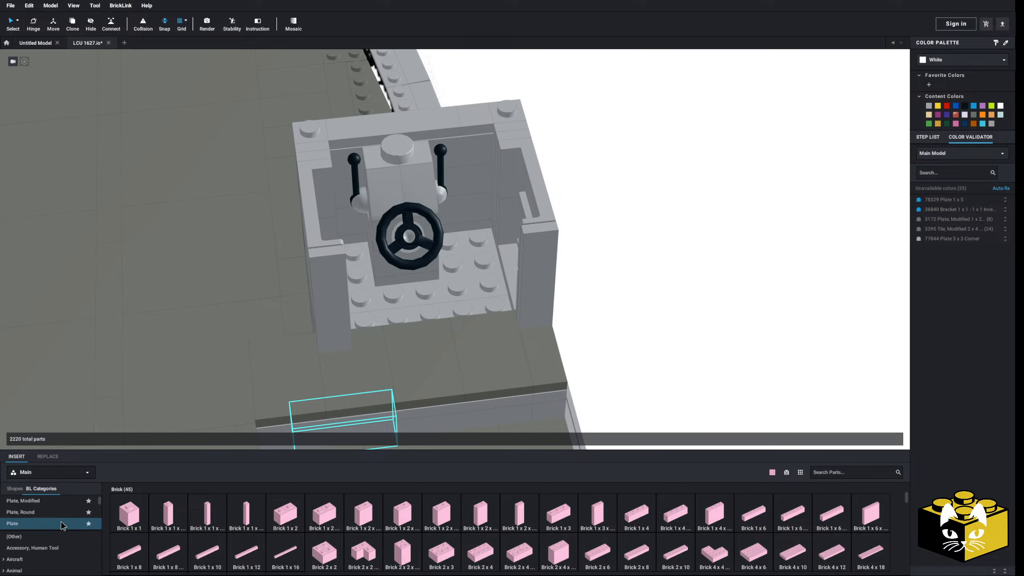
click(23, 501)
scroll(687, 510, down, 4)
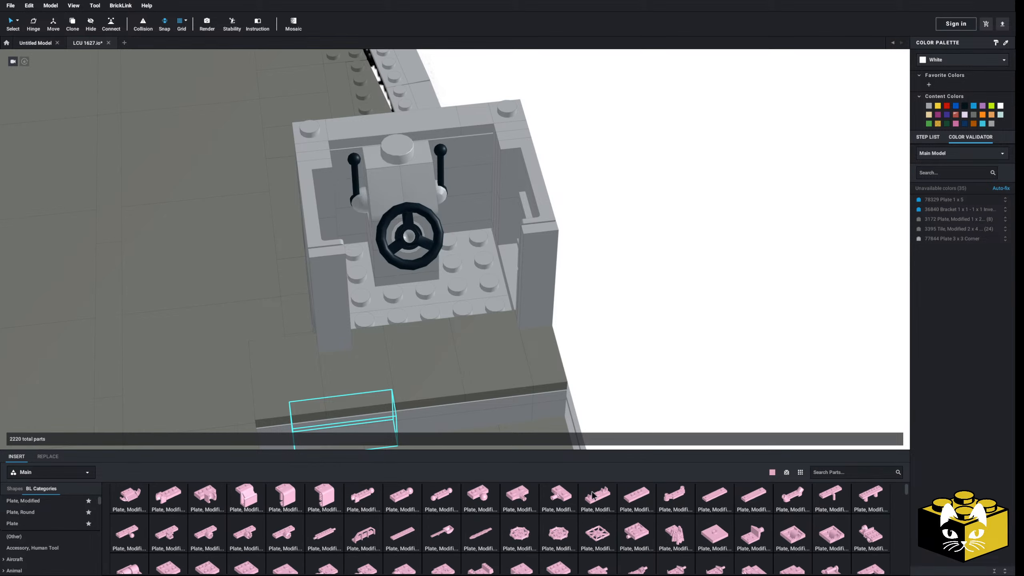
click(638, 499)
click(403, 309)
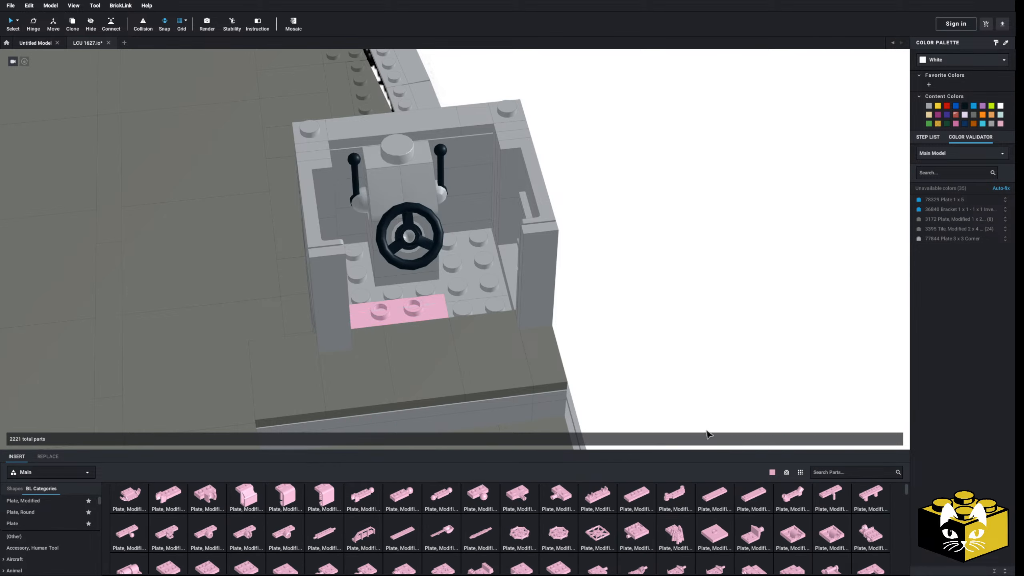
click(51, 524)
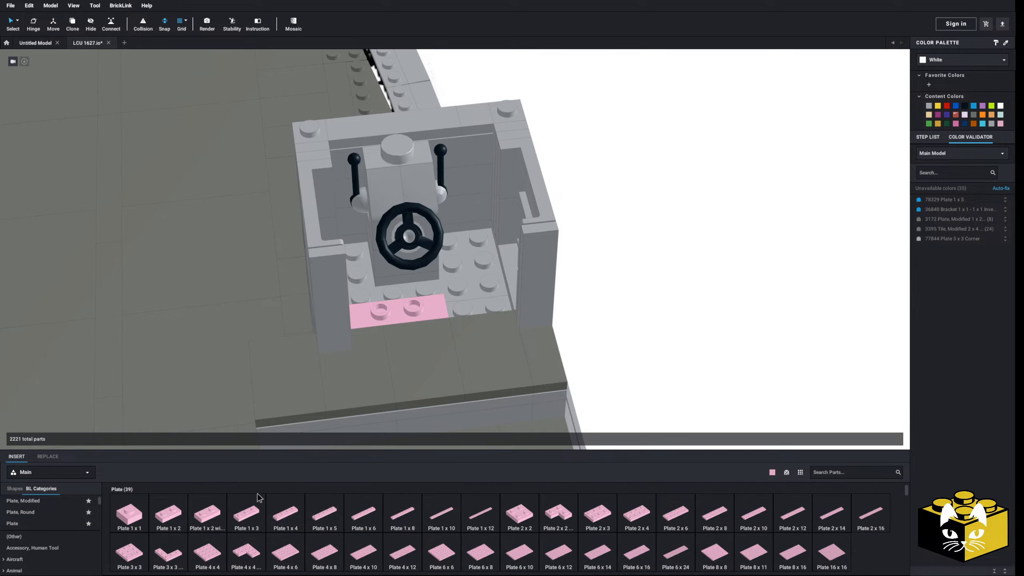
click(520, 515)
click(477, 275)
right_drag(477, 276, 612, 297)
click(712, 295)
right_drag(712, 295, 713, 289)
click(485, 262)
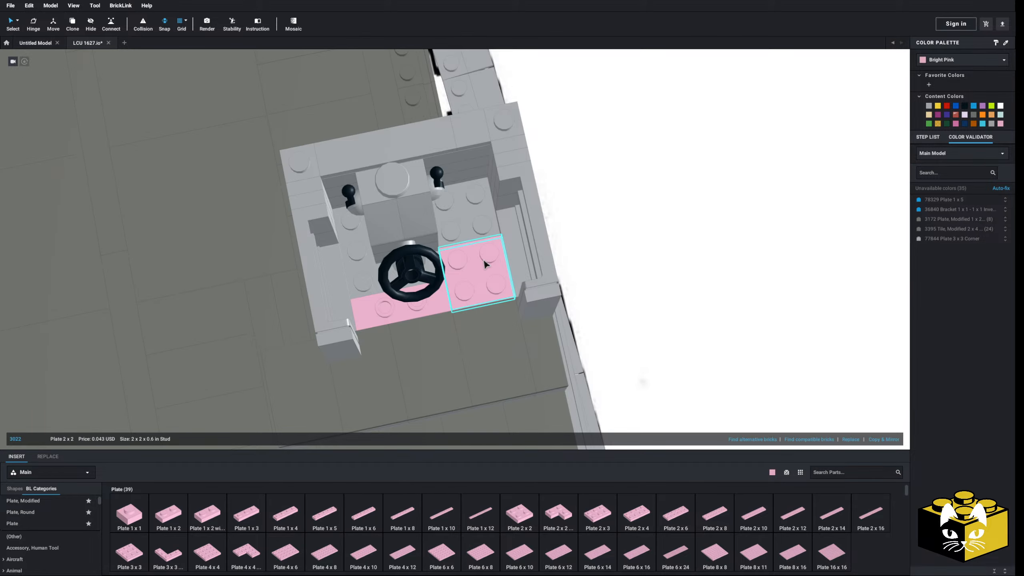
key(Delete)
Duplicate the double jumper plate twice, rotated a quarter turn, and set the copies side by side on the outboard floor
click(438, 305)
right_click(438, 305)
click(446, 320)
click(703, 251)
right_click(703, 252)
click(715, 275)
key(Right)
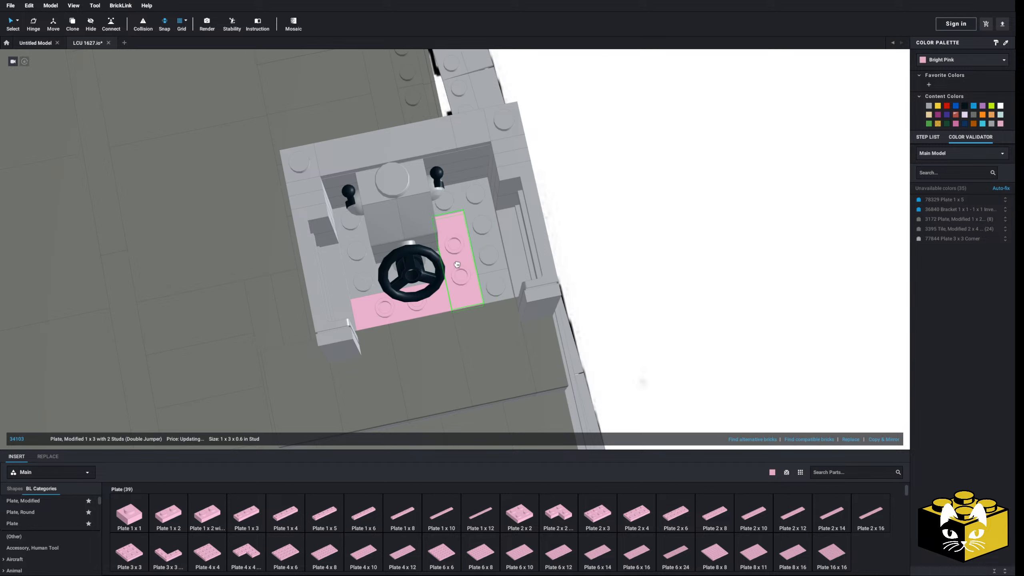
click(453, 261)
right_drag(453, 261, 437, 255)
click(886, 439)
click(629, 316)
right_drag(629, 317, 658, 307)
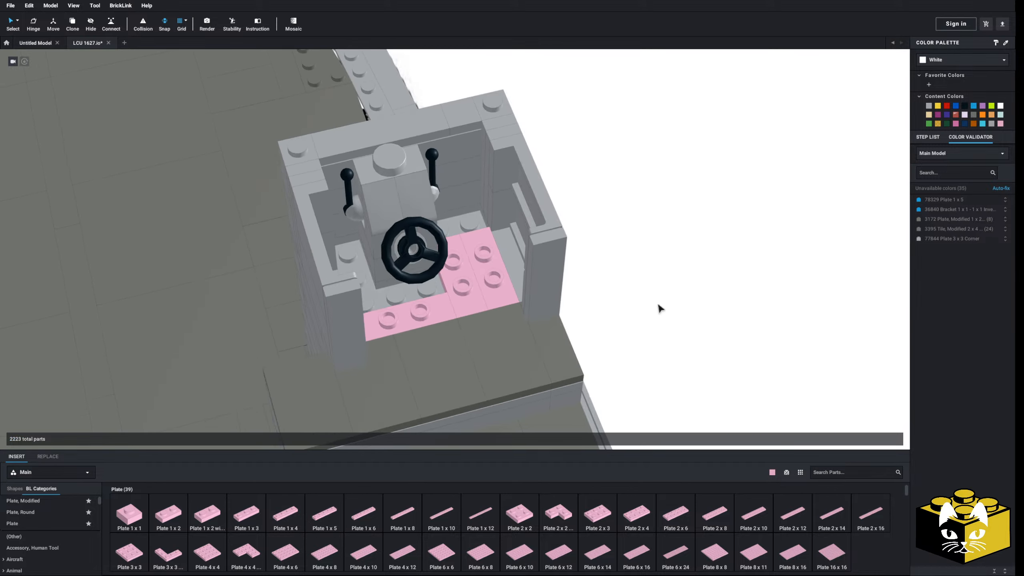
Place a Plate 2 x 2 on the jumper plate at the floor's entrance edge and another on the outboard jumper plates
click(416, 332)
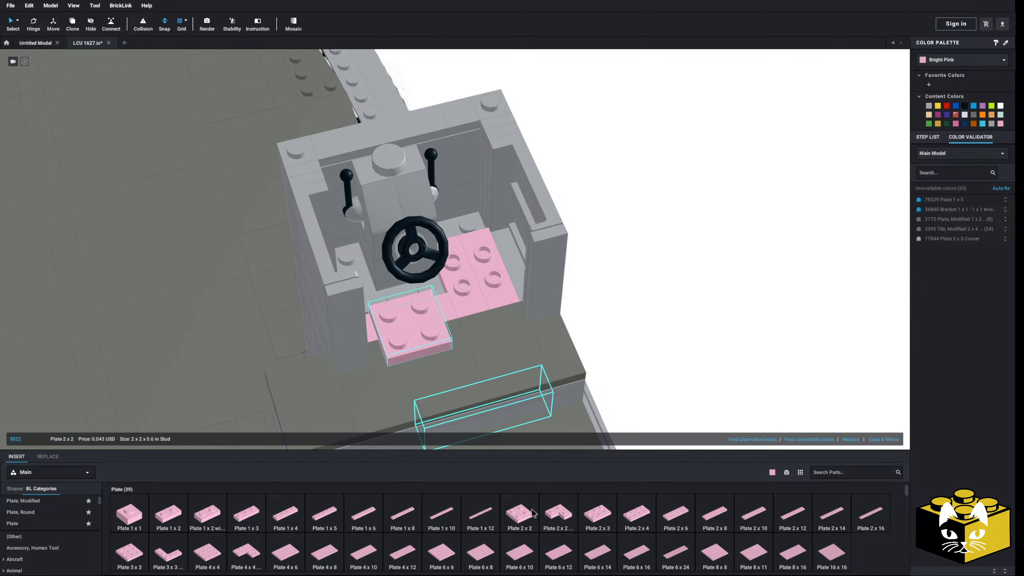
click(467, 276)
click(478, 265)
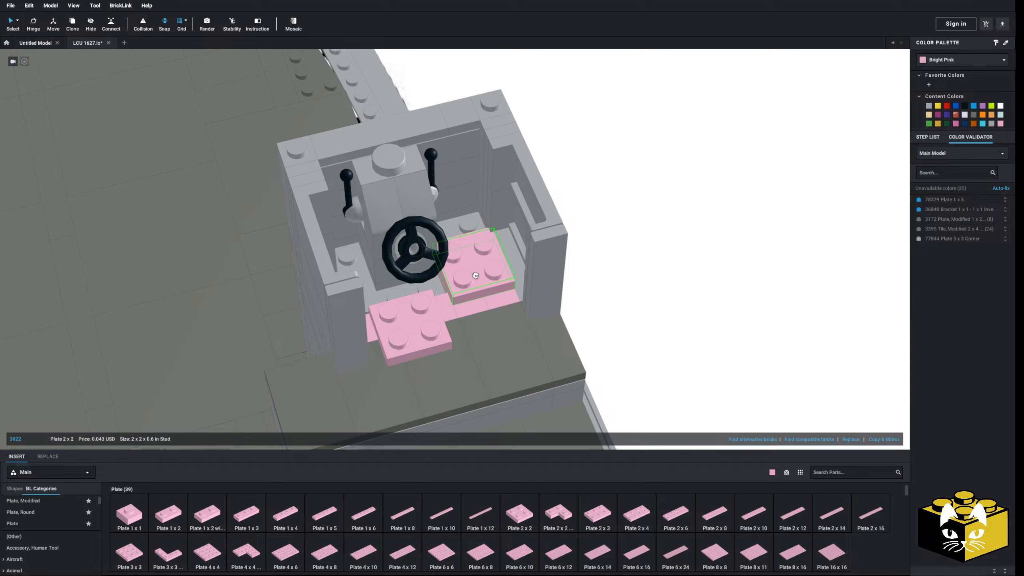
Recolour the three double jumper plates on the enclosure floor in the deck's dark grey
click(695, 249)
right_drag(695, 249, 699, 239)
click(469, 297)
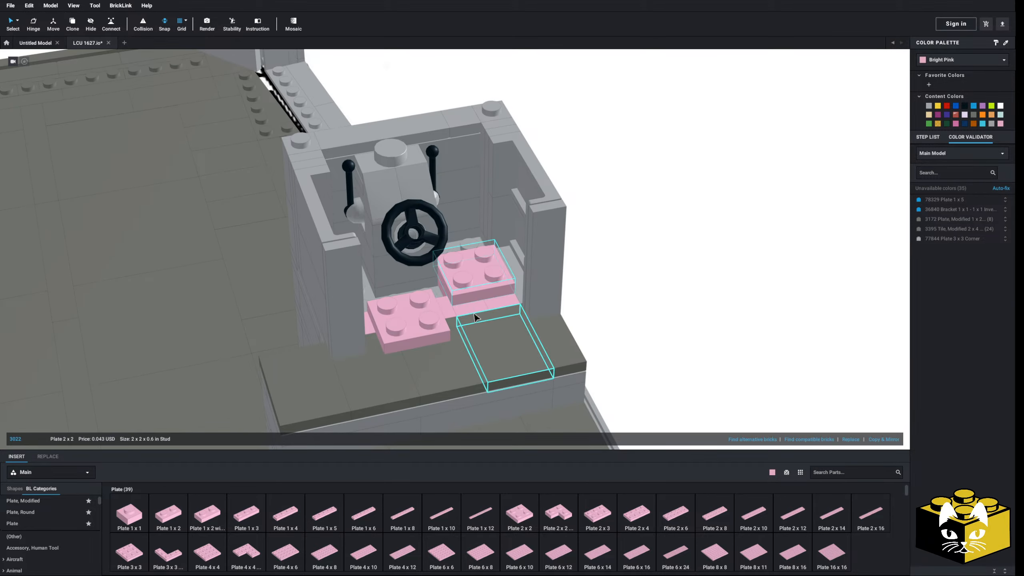
ctrl+click(487, 306)
ctrl+click(428, 320)
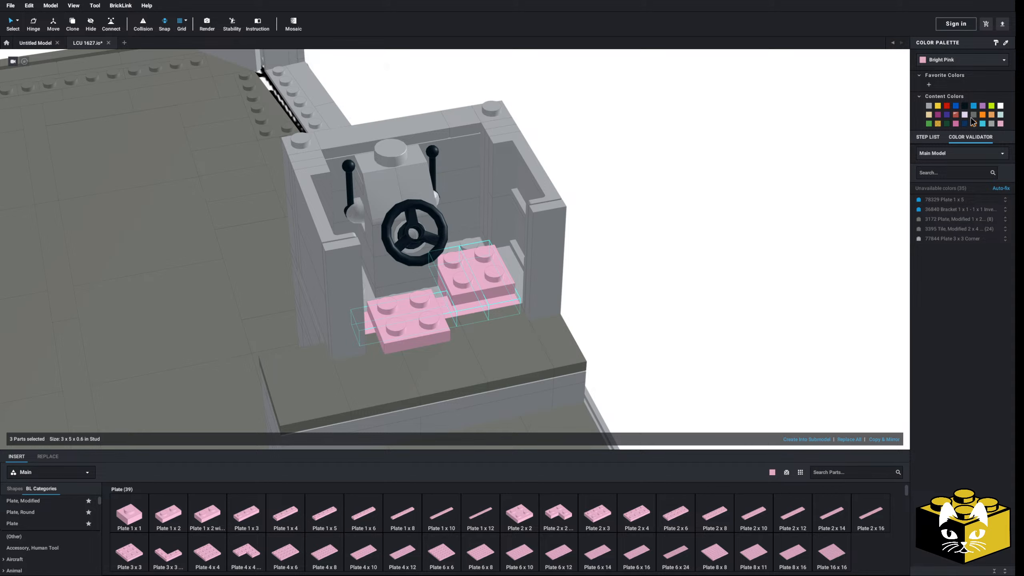
Recolour the two Plates 2 x 2 on the floor in the light grey of the enclosure walls
click(487, 291)
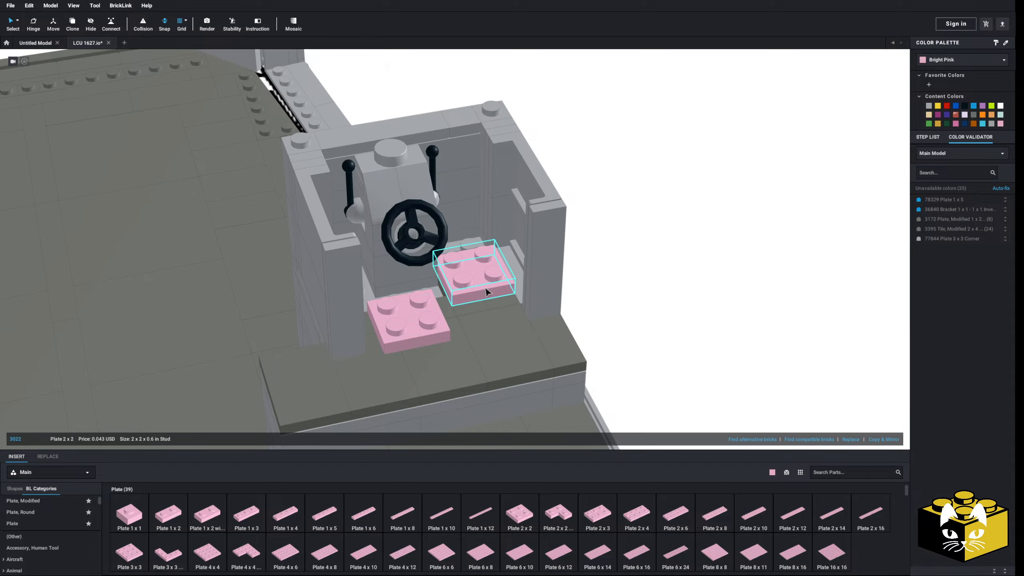
click(931, 105)
click(777, 226)
Cover the exposed floor studs around the console with one Tile 1 x 3 and two Tiles 1 x 2, and recolour them dark grey
right_drag(777, 226, 774, 232)
scroll(67, 532, down, 4)
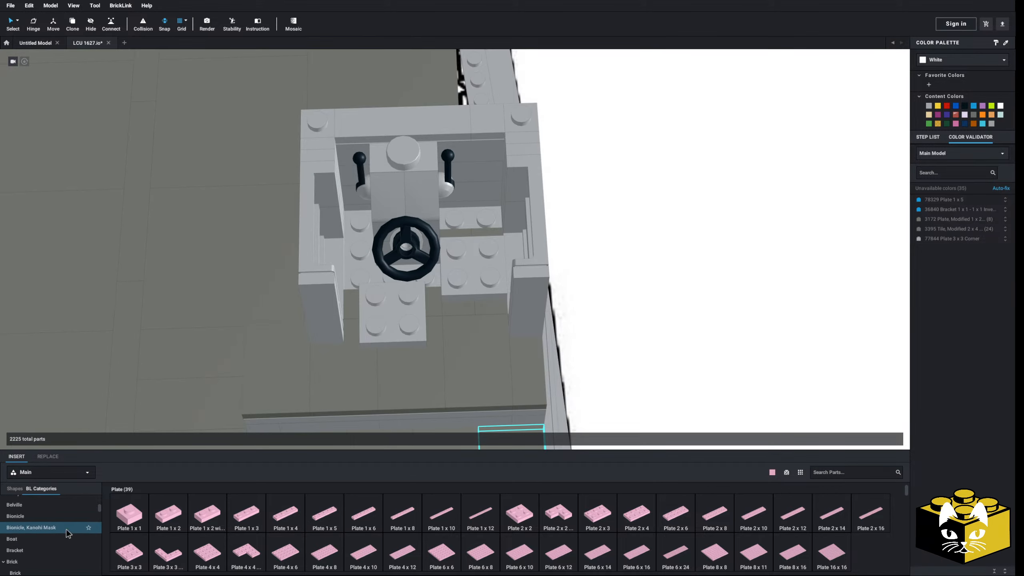
scroll(53, 524, down, 10)
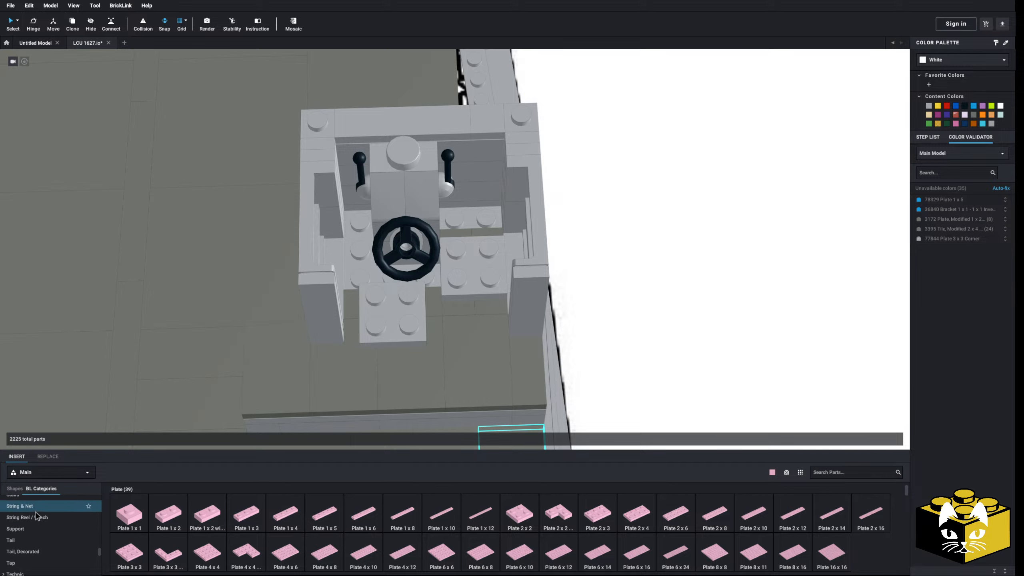
scroll(37, 520, down, 2)
click(30, 548)
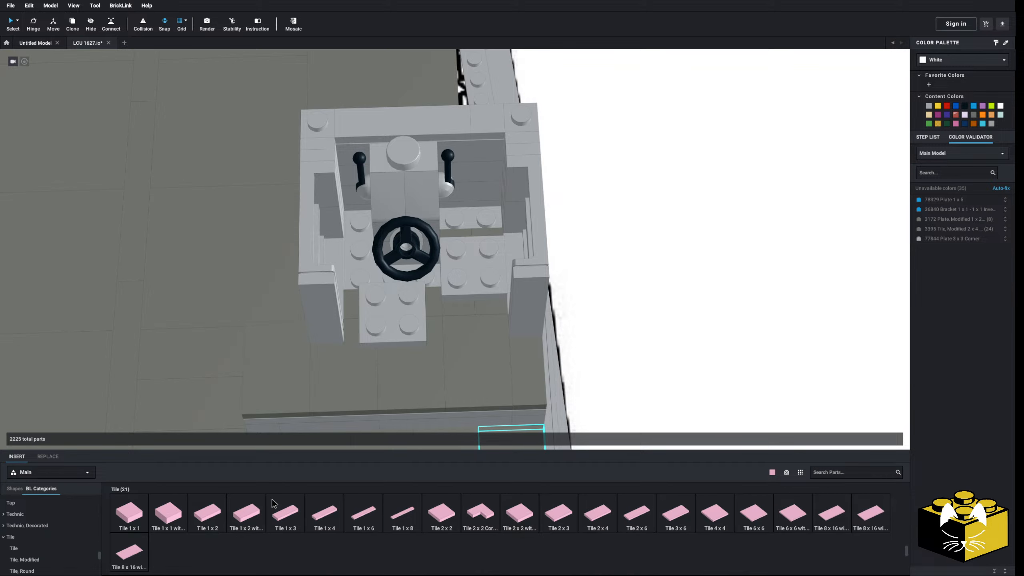
drag(369, 312, 387, 273)
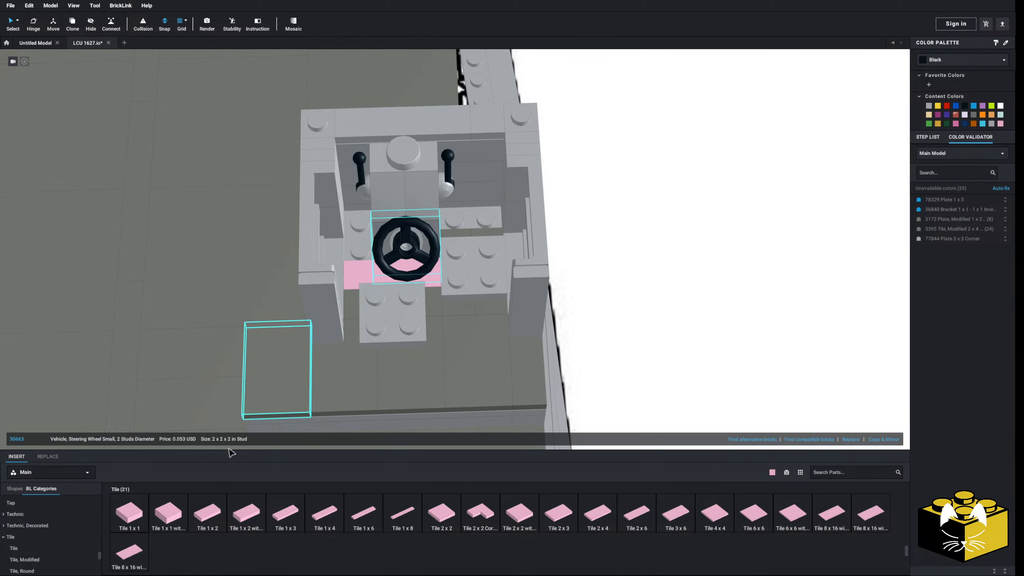
drag(208, 511, 364, 243)
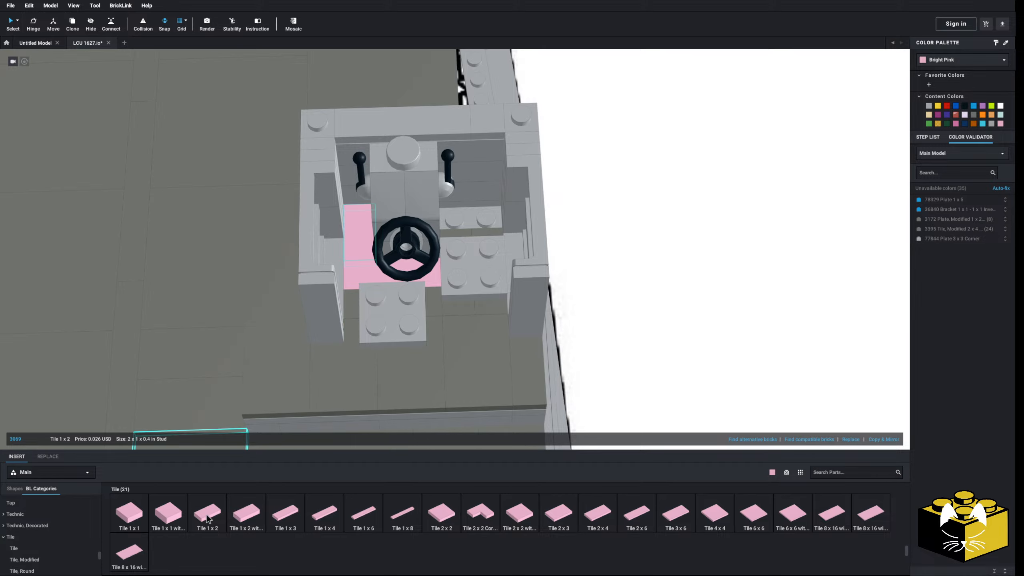
drag(207, 519, 485, 220)
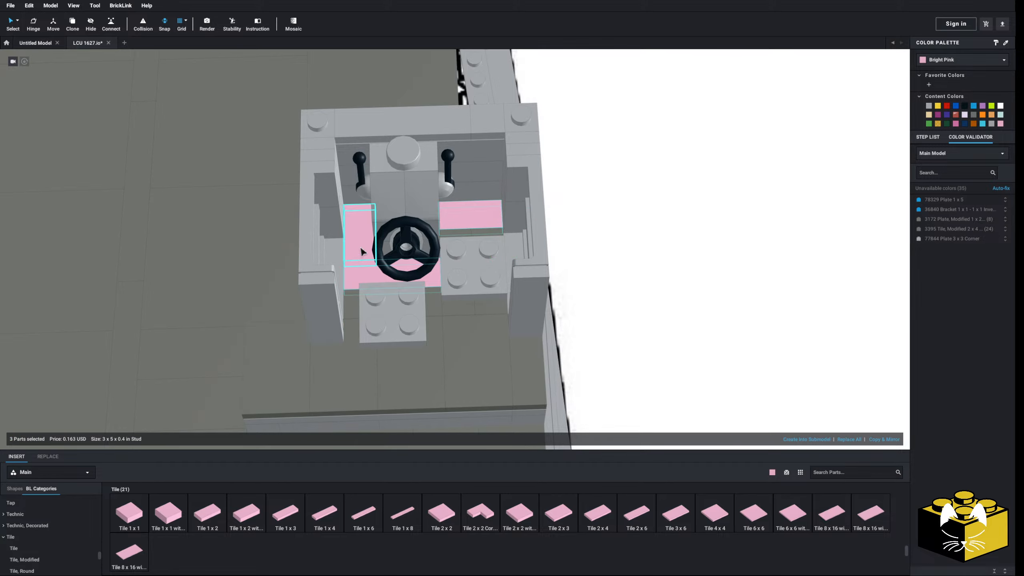
click(976, 116)
click(801, 232)
right_drag(701, 290, 658, 299)
scroll(77, 521, down, 5)
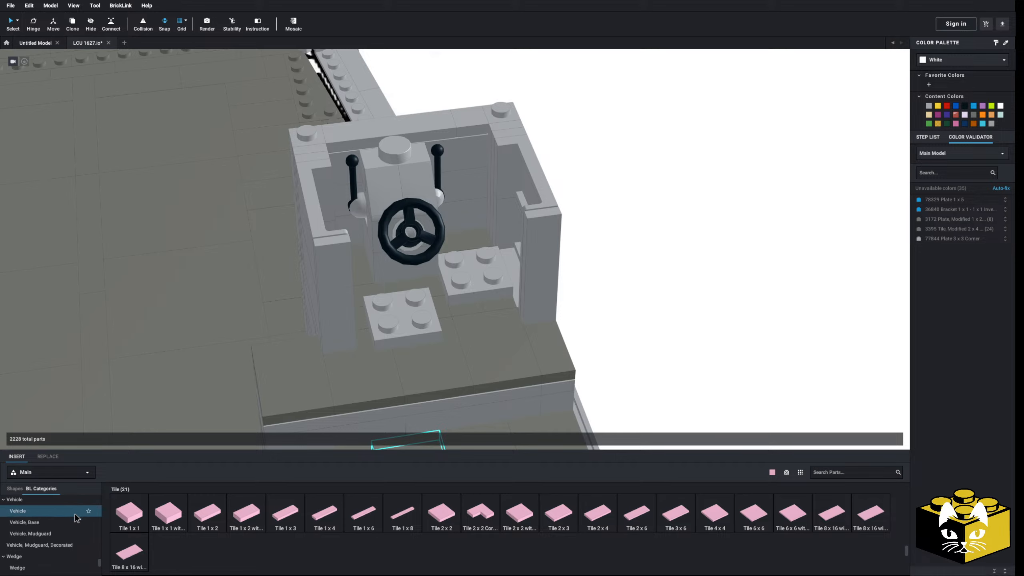
scroll(80, 532, up, 5)
scroll(77, 536, up, 8)
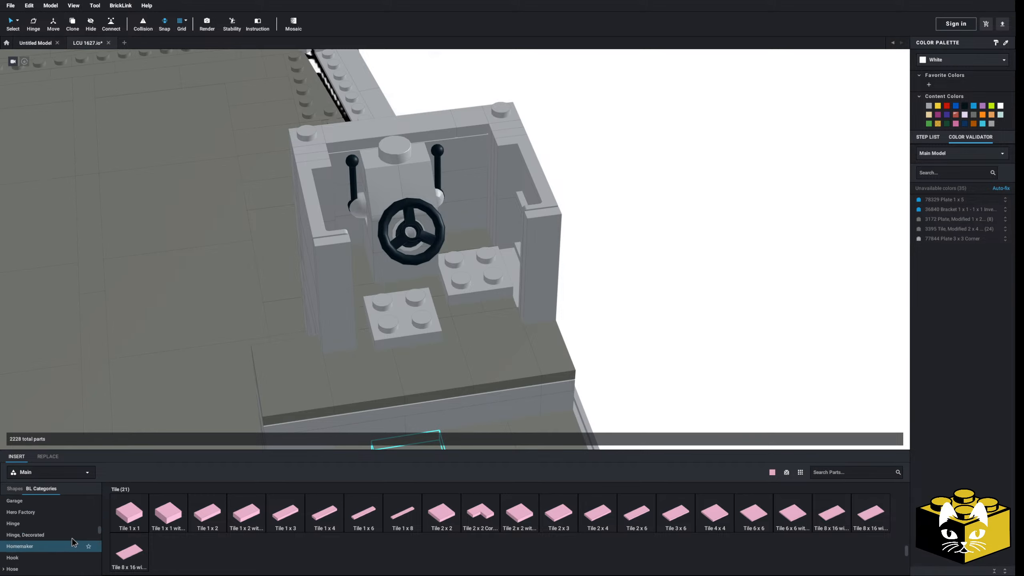
scroll(62, 545, up, 6)
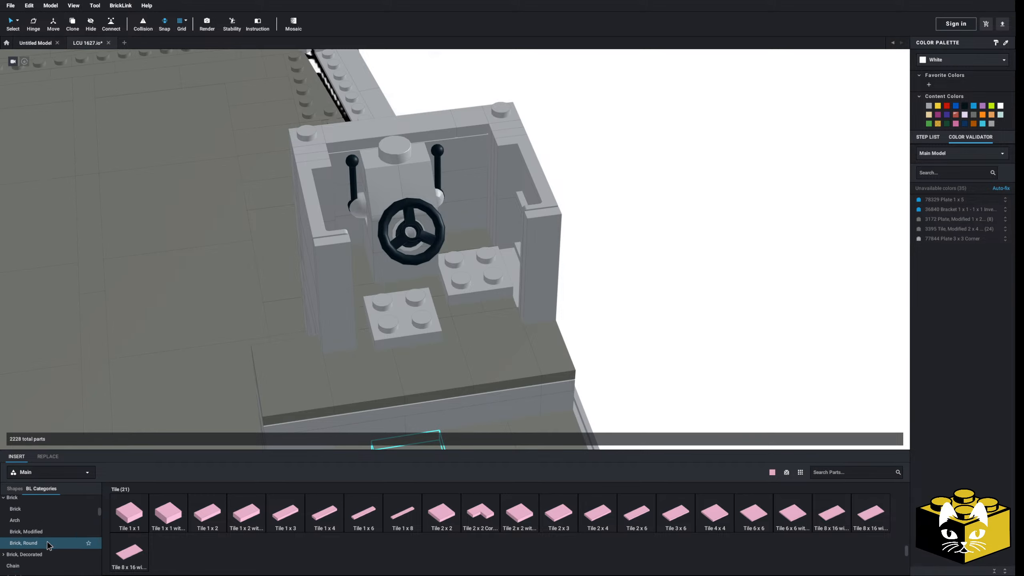
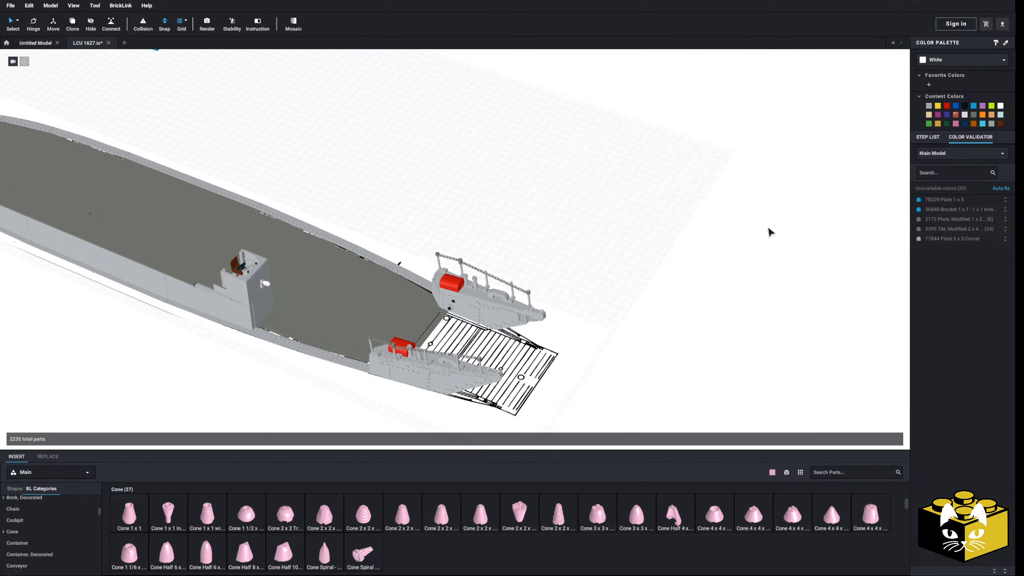
Turn on the overlay for the plan-view reference drawing so that its lines show over the model
right_drag(765, 251, 818, 250)
right_drag(694, 253, 724, 254)
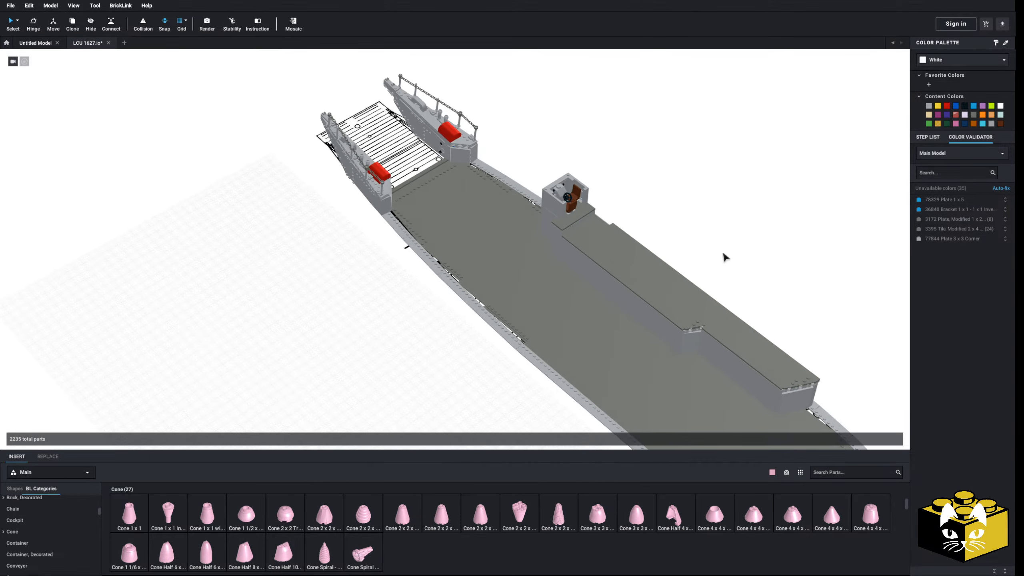
scroll(725, 257, up, 10)
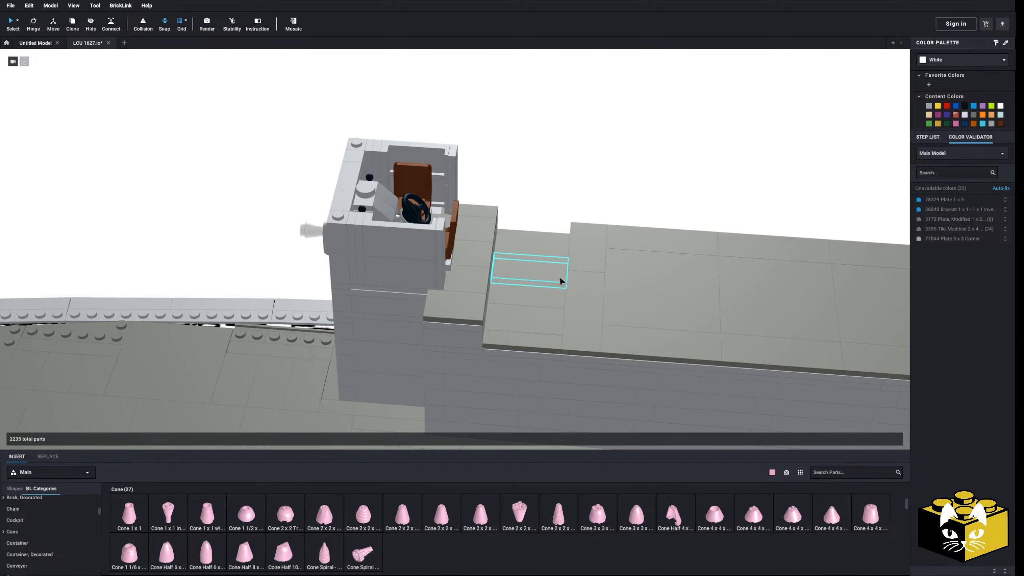
scroll(277, 253, down, 10)
right_drag(424, 238, 549, 288)
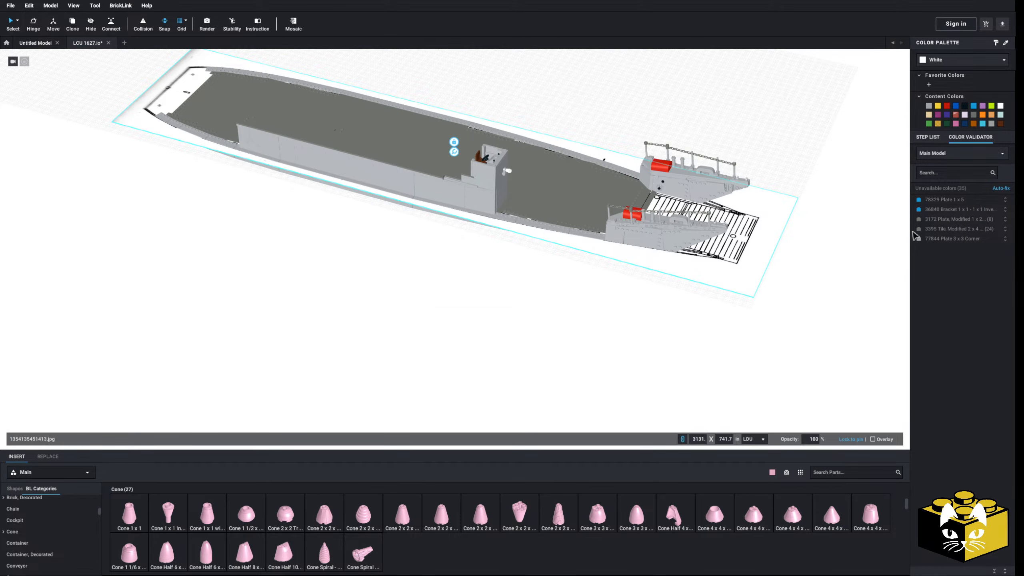
click(930, 138)
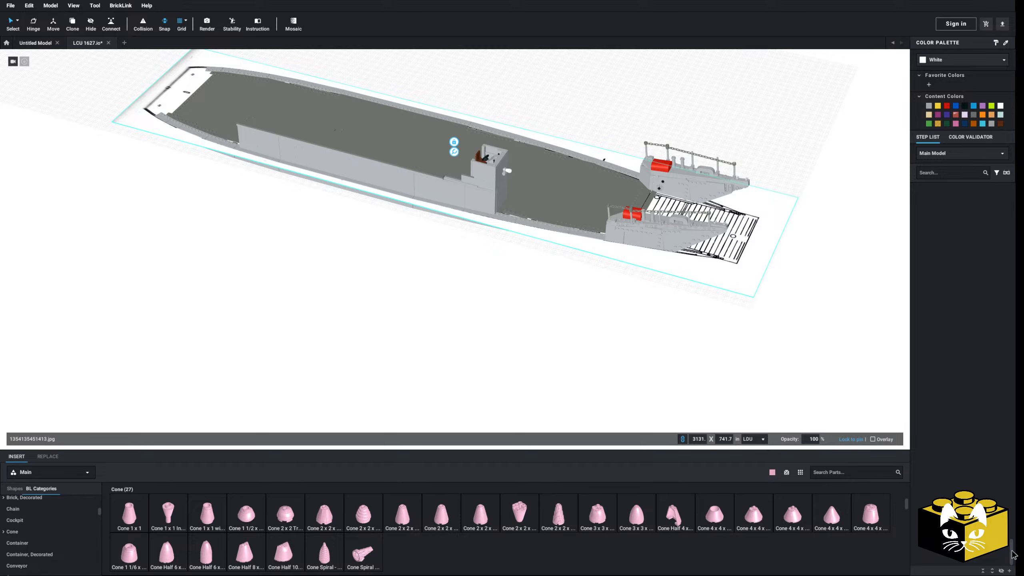
click(985, 232)
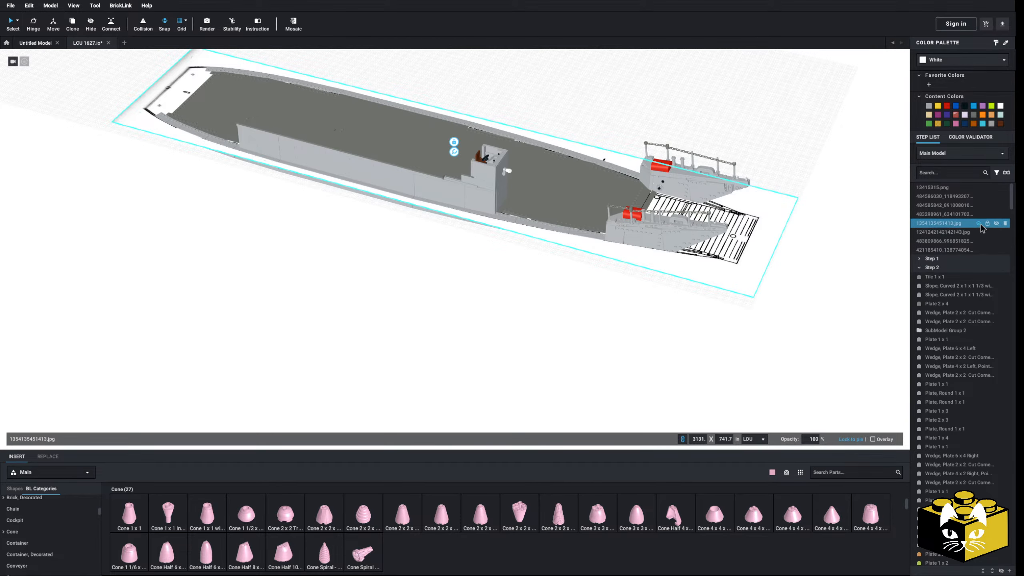
Compare the steering console and deck layout with the plan-view drawing overlaid from above
scroll(742, 310, up, 4)
right_drag(741, 311, 733, 317)
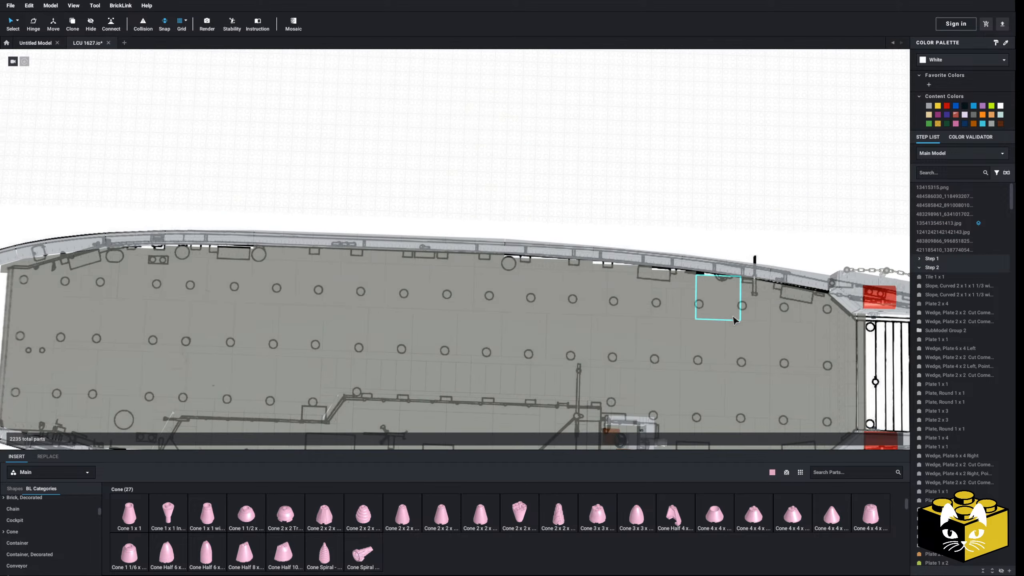
middle_drag(733, 317, 690, 295)
scroll(679, 317, up, 5)
right_drag(622, 298, 598, 319)
middle_drag(598, 319, 620, 281)
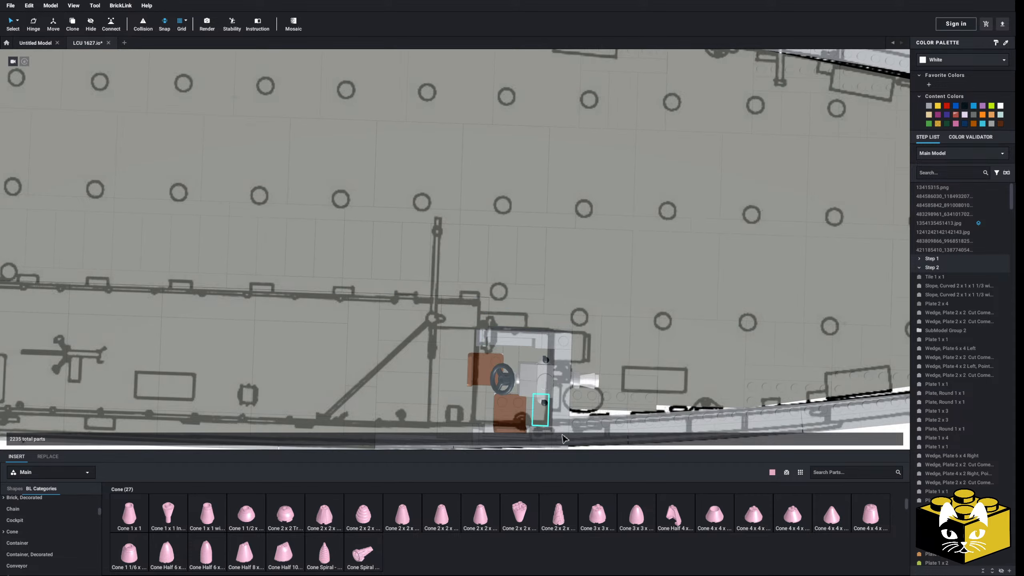
right_drag(547, 366, 526, 380)
middle_drag(526, 380, 519, 369)
right_drag(519, 369, 519, 371)
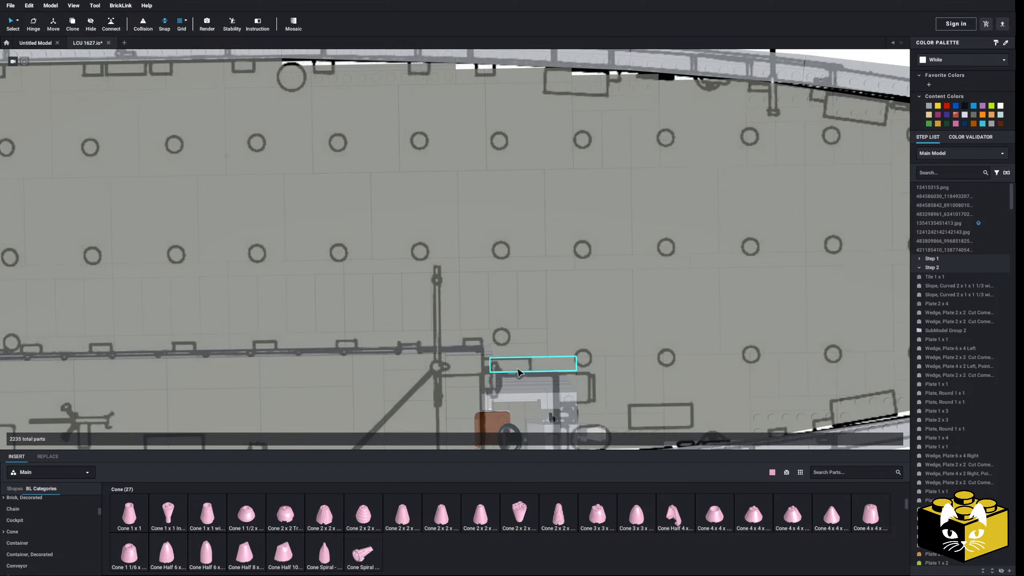
scroll(587, 319, down, 5)
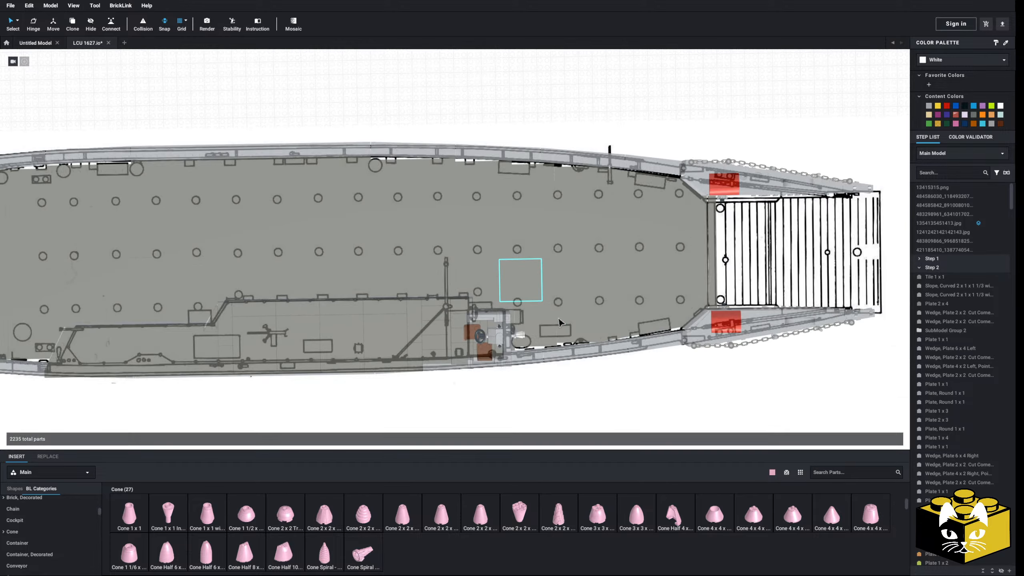
right_drag(587, 319, 574, 310)
Examine the pilothouse and deckhouse area in the reference photo and the 3D render of LCU 1627
middle_drag(574, 310, 401, 412)
right_drag(401, 413, 444, 350)
middle_drag(646, 275, 391, 398)
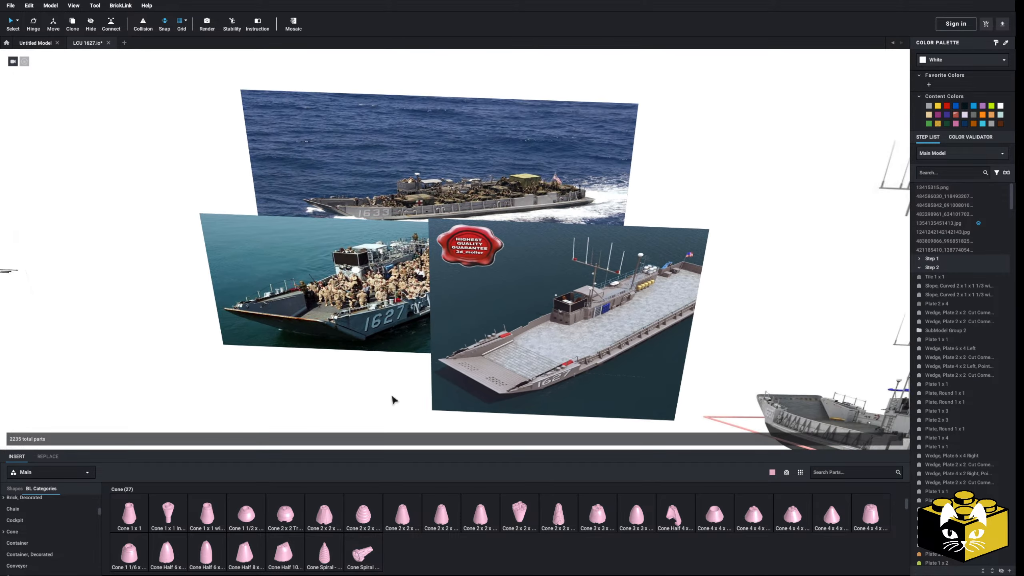
right_drag(391, 398, 382, 385)
scroll(370, 375, up, 5)
scroll(371, 377, up, 2)
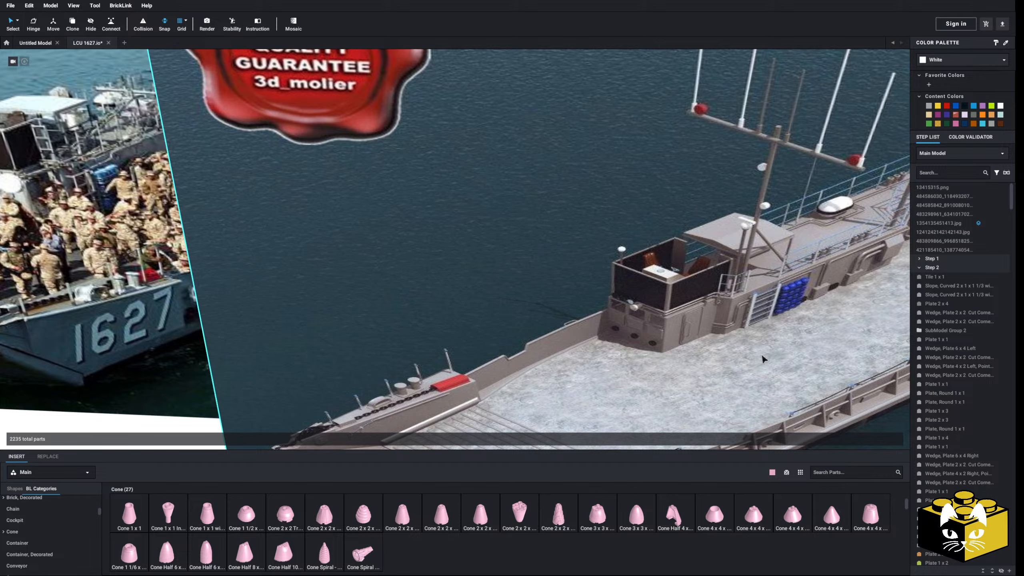
right_drag(418, 337, 615, 343)
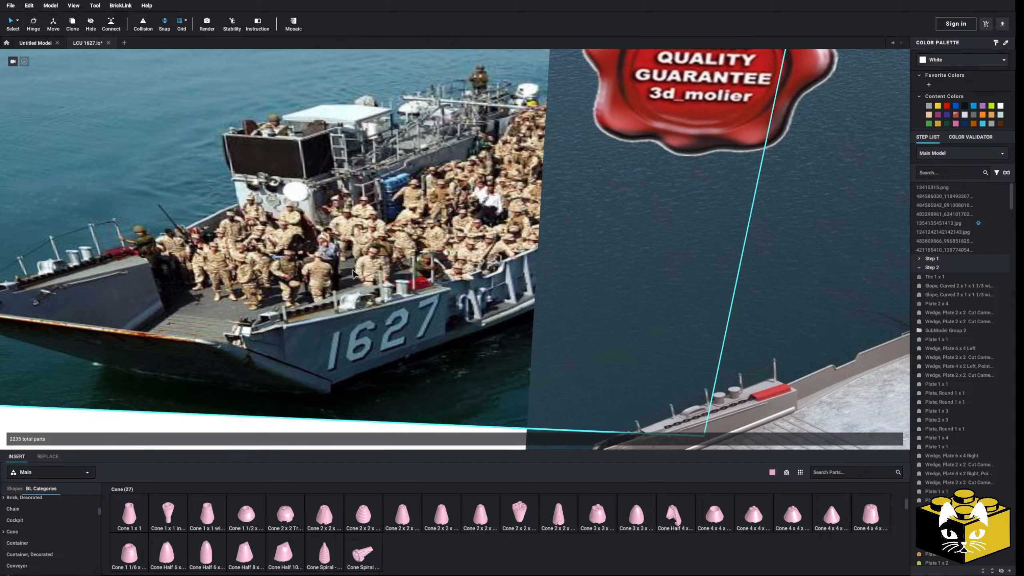
scroll(353, 270, down, 5)
right_drag(377, 363, 490, 331)
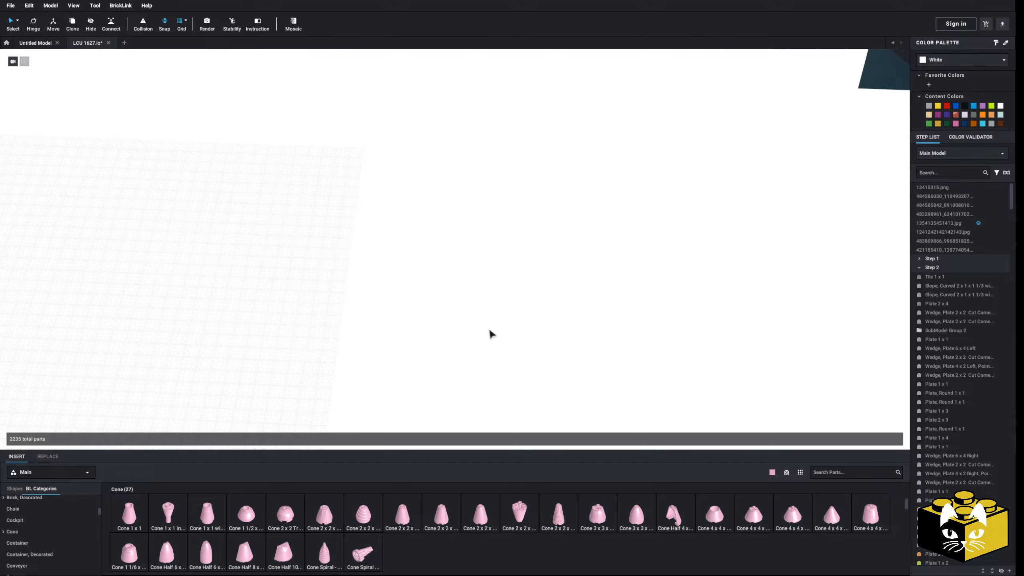
scroll(526, 327, down, 3)
Compare the model's deckhouse and stepped deck behind the console with the side-view reference drawing
middle_drag(490, 330, 646, 321)
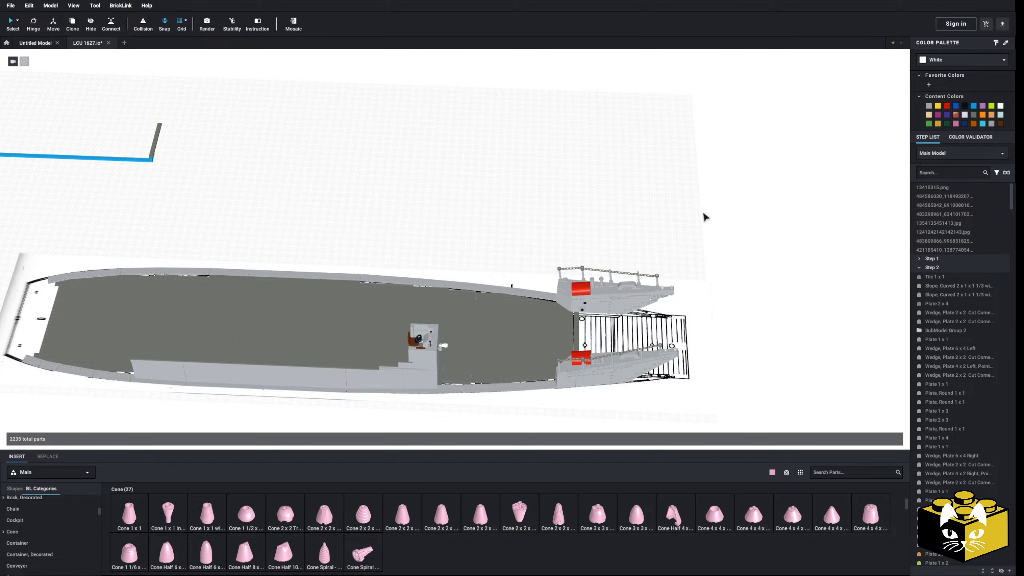
mouse_move(705, 215)
right_down()
mouse_move(702, 229)
mouse_move(606, 251)
mouse_move(592, 288)
mouse_move(615, 350)
right_up()
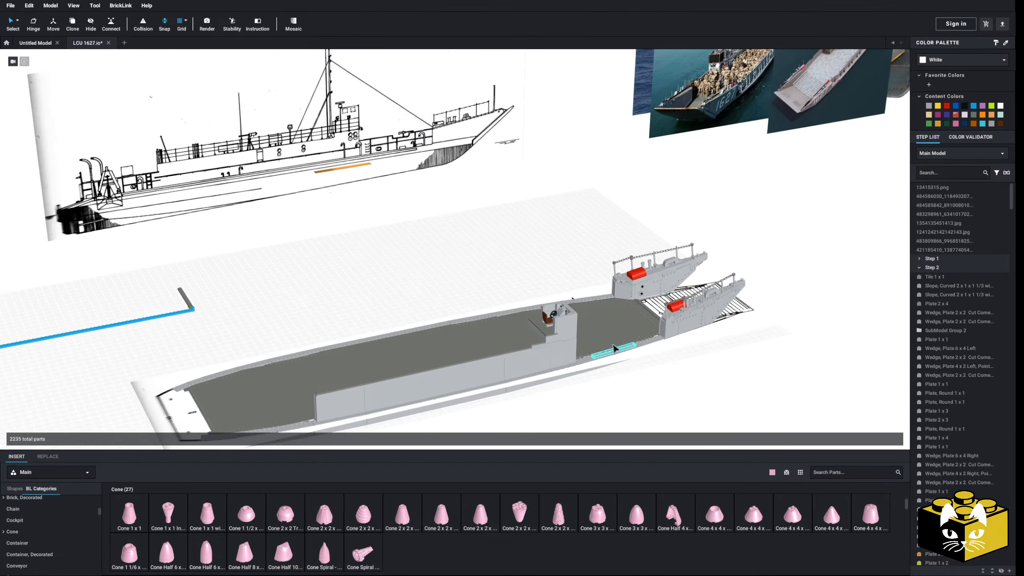
scroll(615, 350, up, 5)
right_drag(512, 286, 542, 287)
middle_drag(542, 287, 544, 321)
mouse_move(544, 324)
right_down()
mouse_move(522, 290)
mouse_move(510, 292)
right_up()
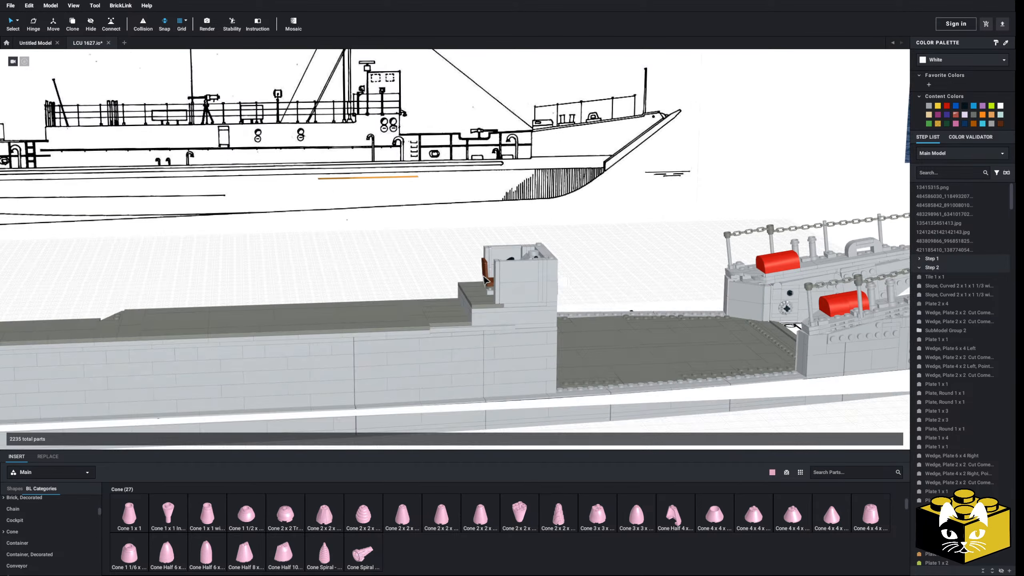
scroll(512, 297, up, 3)
scroll(517, 301, up, 2)
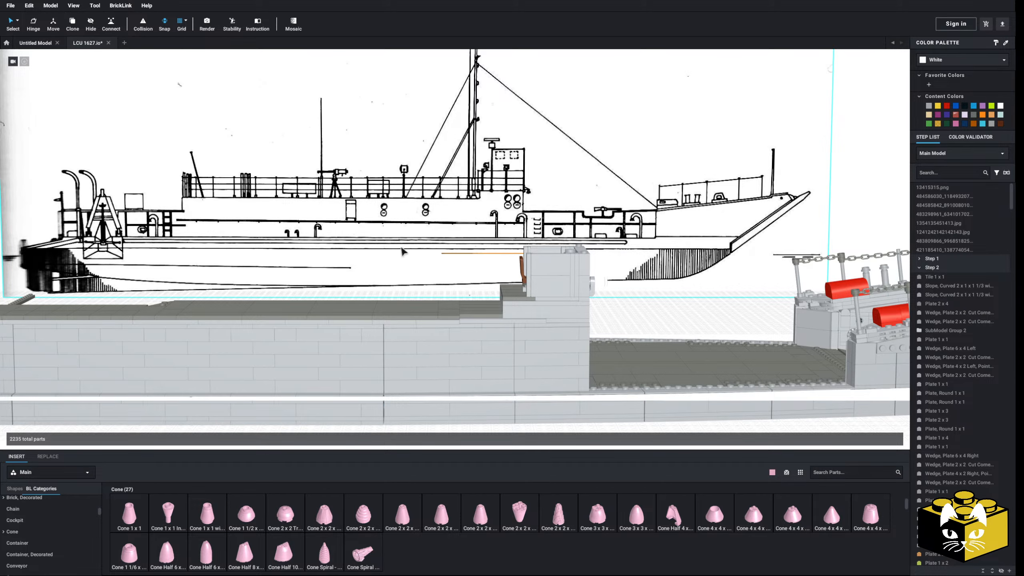
mouse_move(180, 196)
right_down()
mouse_move(222, 202)
mouse_move(240, 137)
mouse_move(324, 182)
right_up()
scroll(418, 213, up, 5)
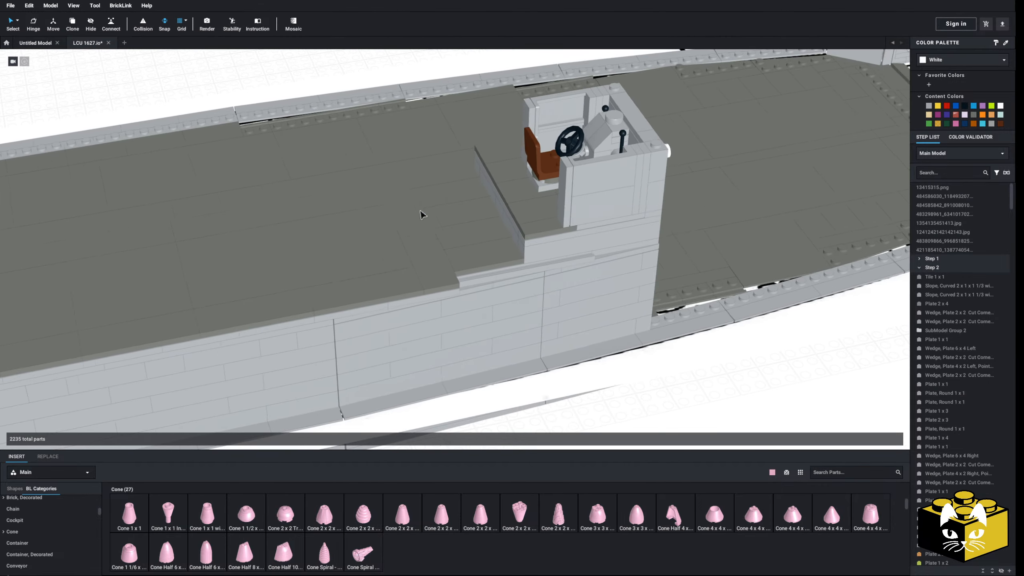
right_drag(492, 226, 499, 230)
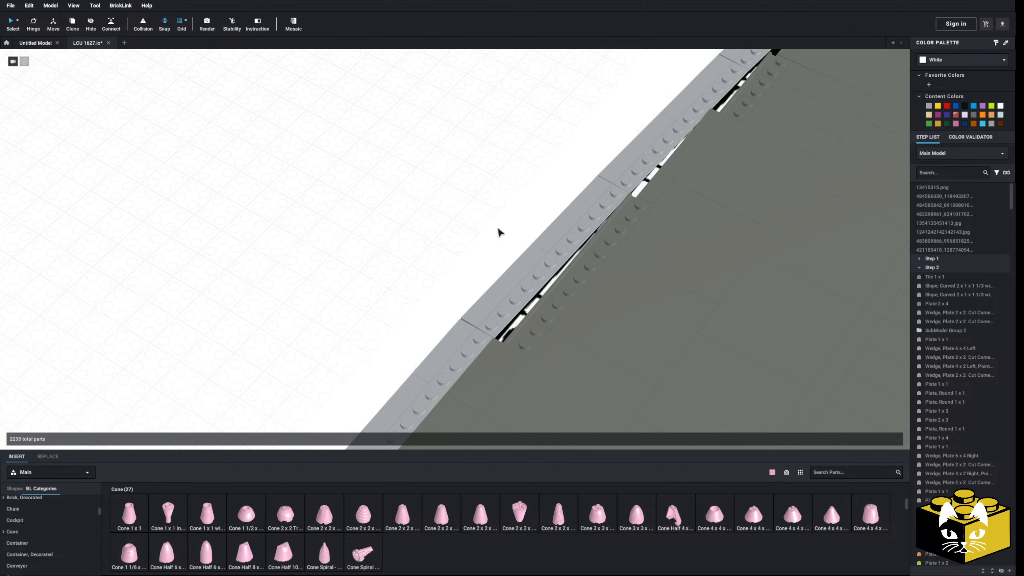
middle_drag(499, 229, 396, 225)
right_drag(396, 225, 406, 200)
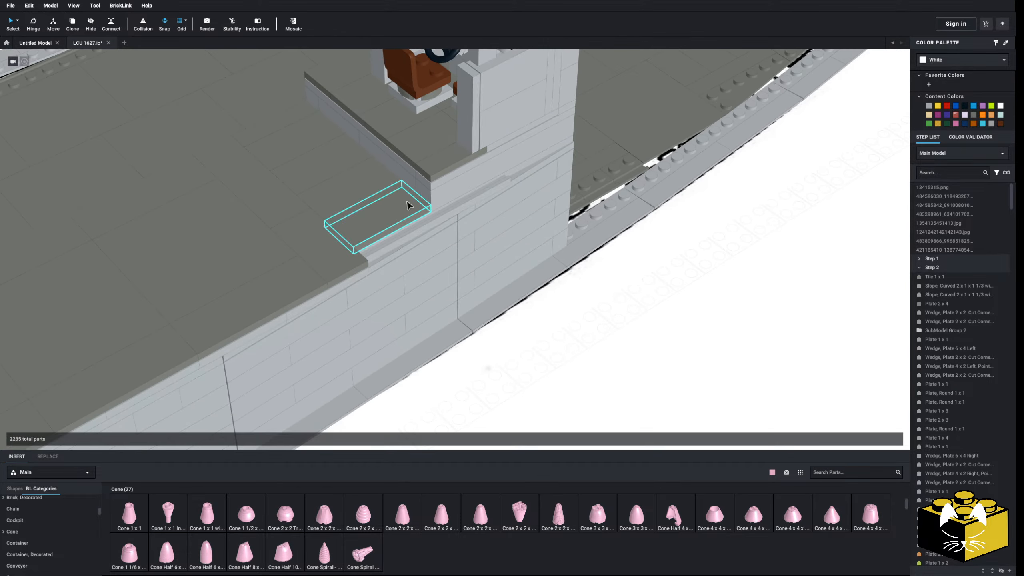
Replace the deck tile at the foot of the console's step with a Plate, Modified 1 x 1 with Open O Clip at the corner
click(407, 202)
key(Delete)
scroll(63, 530, up, 5)
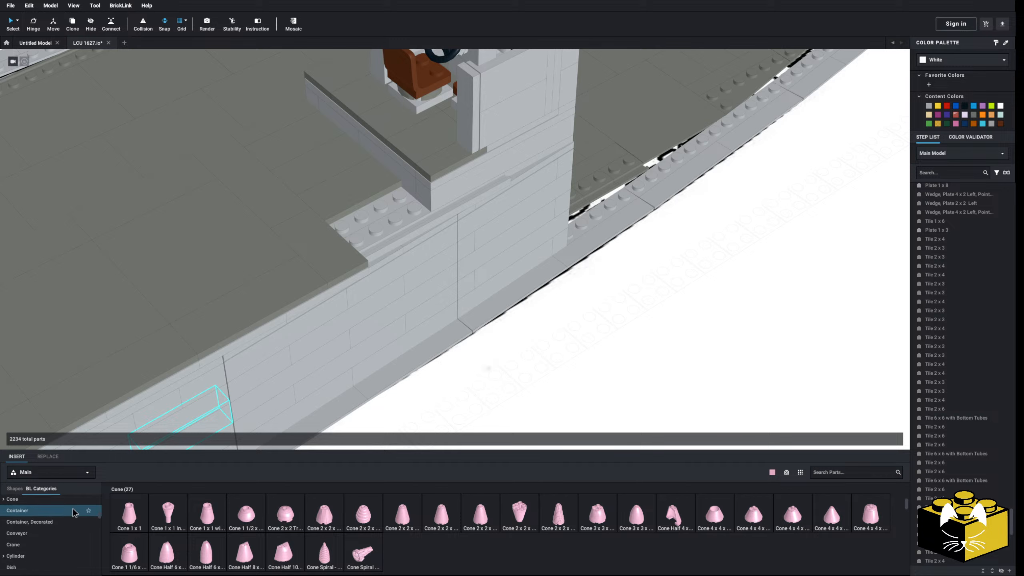
scroll(63, 530, up, 3)
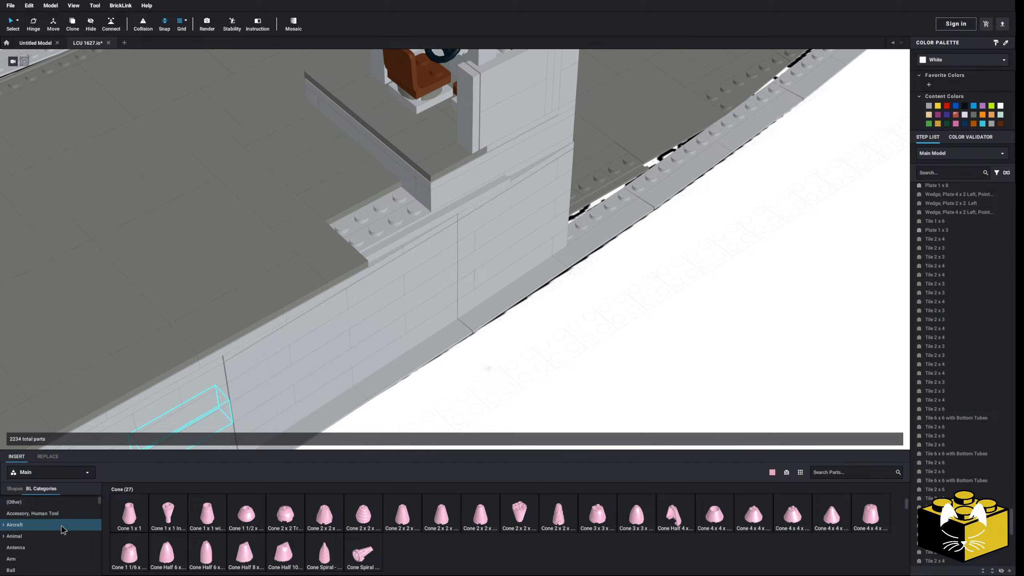
click(41, 501)
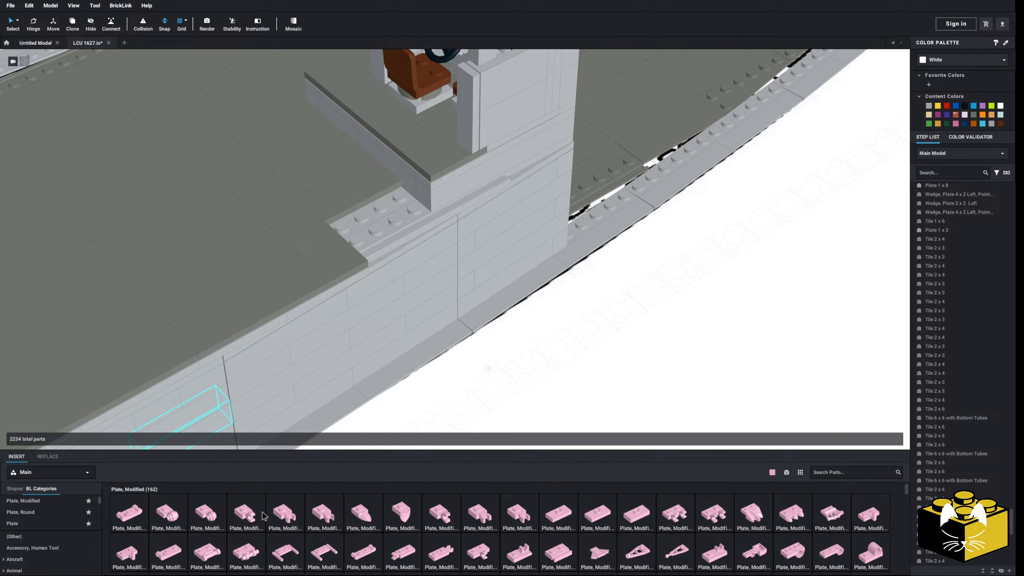
drag(376, 330, 421, 212)
click(595, 350)
right_drag(595, 349, 577, 358)
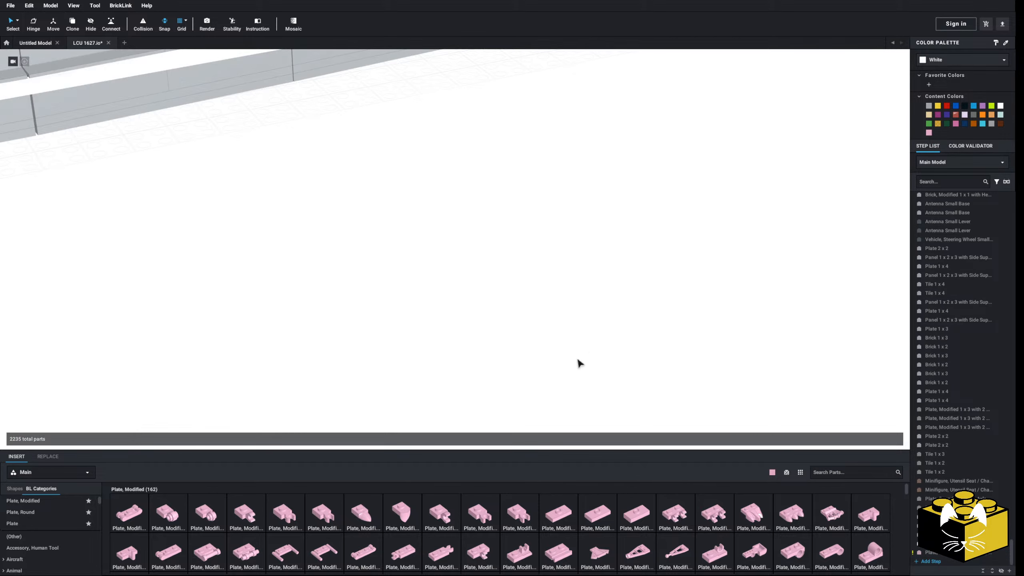
Stand a Bar 3L upright in the clip of the new 1 x 1 plate beside the console's step
scroll(559, 341, down, 5)
middle_drag(556, 339, 556, 369)
scroll(556, 369, up, 3)
middle_drag(496, 324, 585, 285)
scroll(560, 304, up, 2)
scroll(60, 533, down, 3)
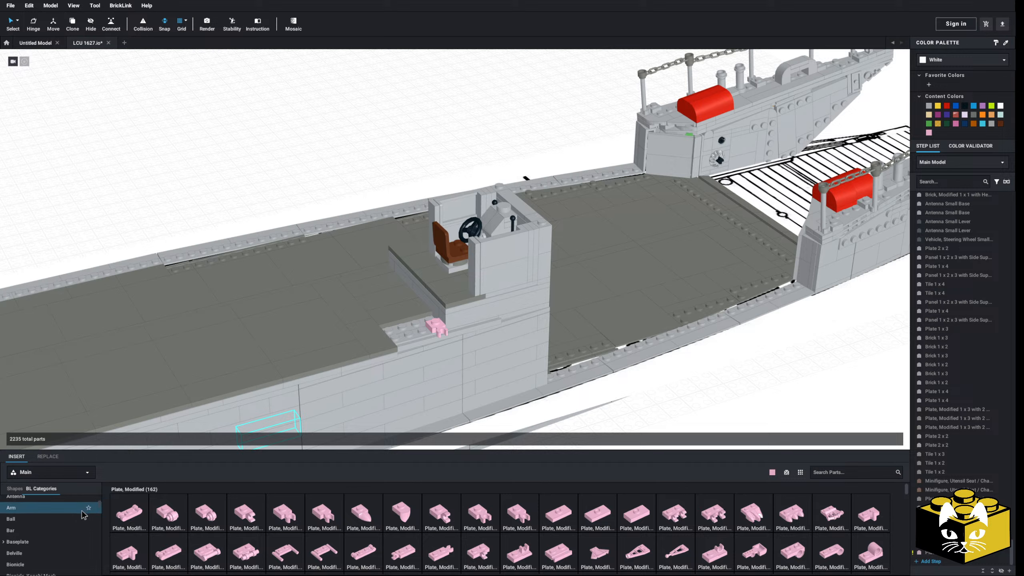
click(24, 519)
scroll(368, 509, down, 2)
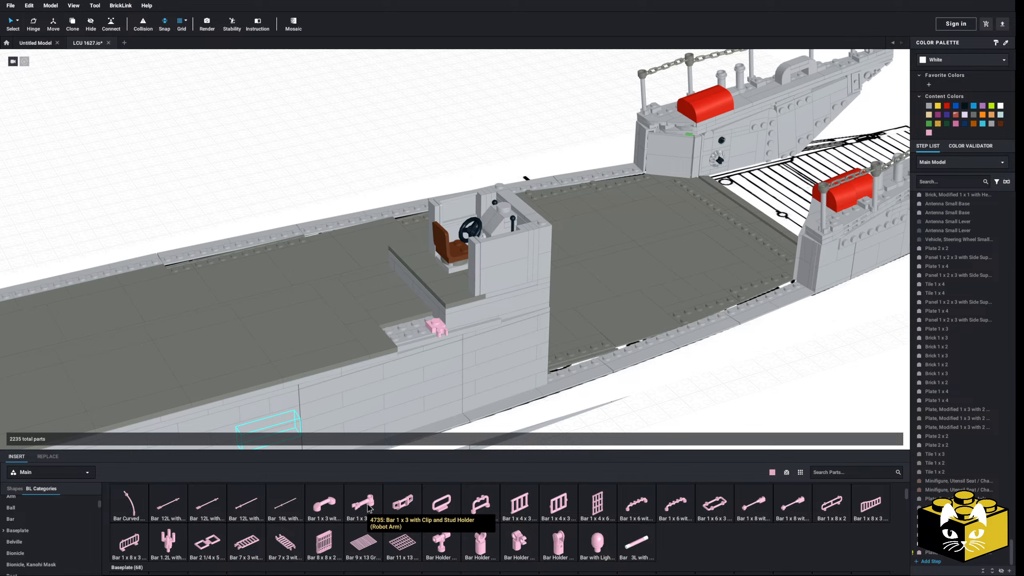
scroll(440, 327, up, 5)
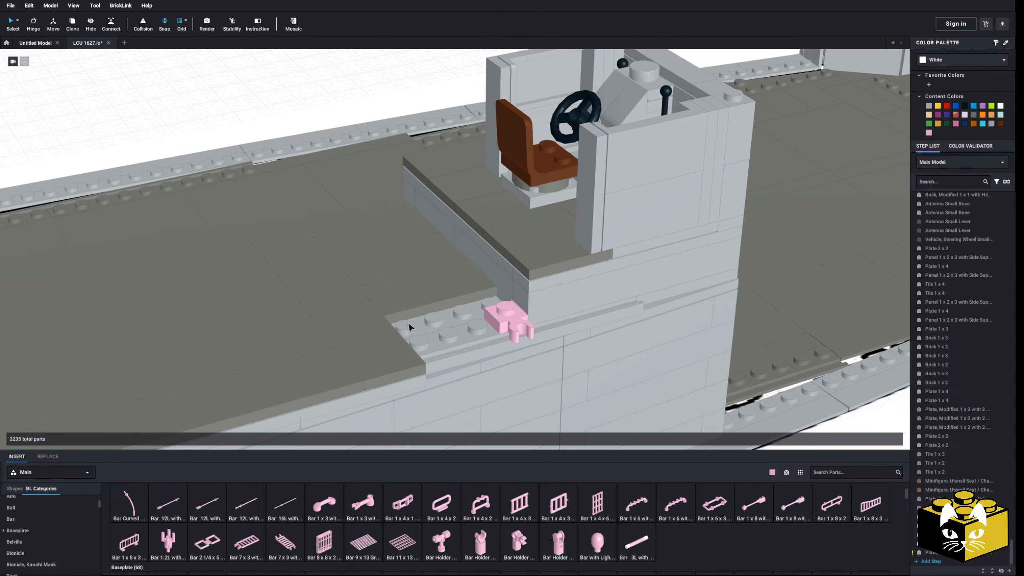
click(497, 318)
scroll(497, 318, down, 3)
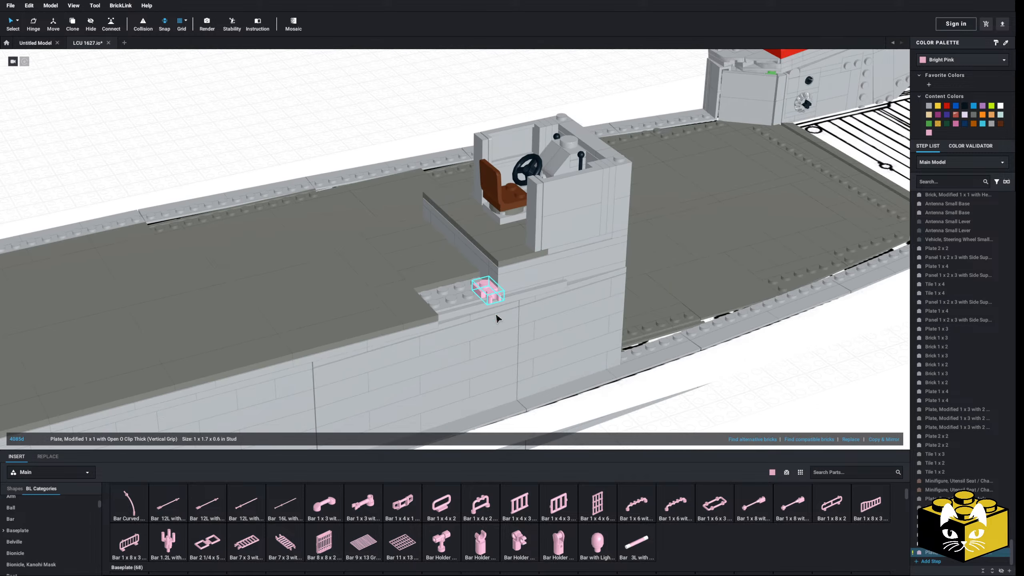
scroll(496, 319, up, 2)
scroll(484, 494, up, 3)
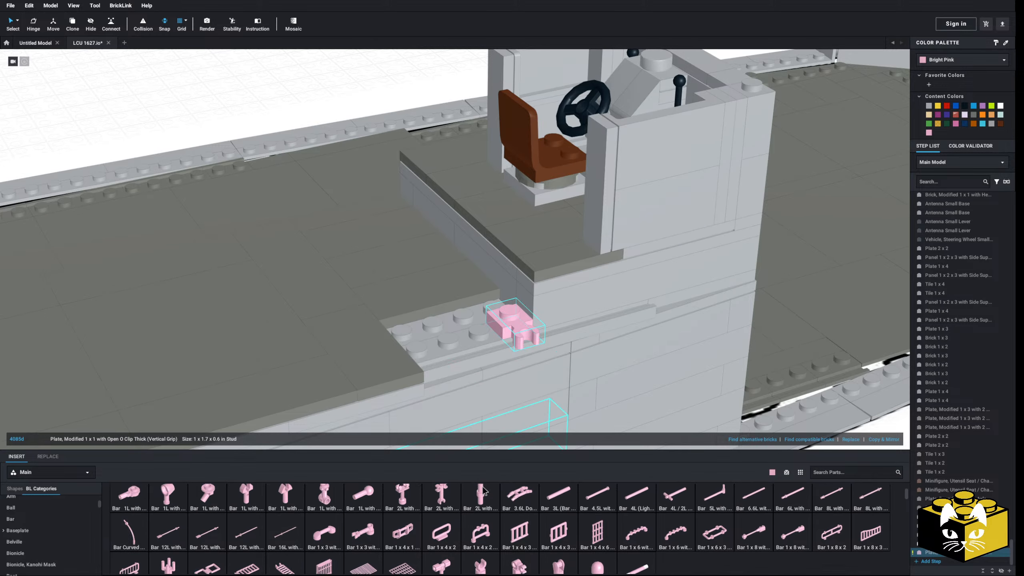
scroll(484, 491, down, 2)
drag(558, 506, 534, 346)
right_drag(535, 347, 524, 449)
scroll(489, 362, down, 2)
right_drag(489, 362, 478, 334)
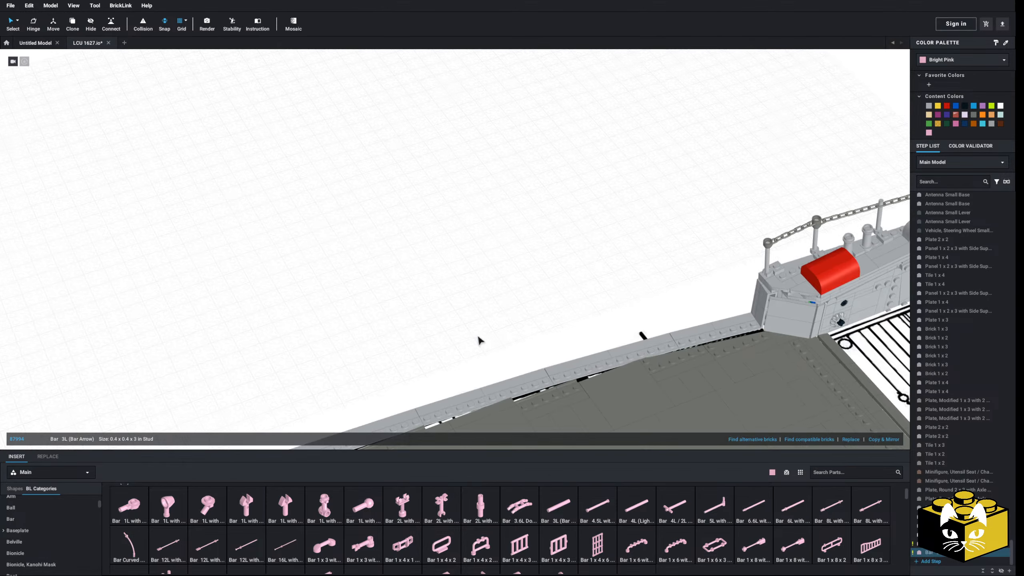
middle_drag(477, 335, 478, 264)
click(618, 371)
Cap the upright bar with a Bar Holder with Clip
scroll(619, 370, down, 1)
scroll(620, 374, up, 3)
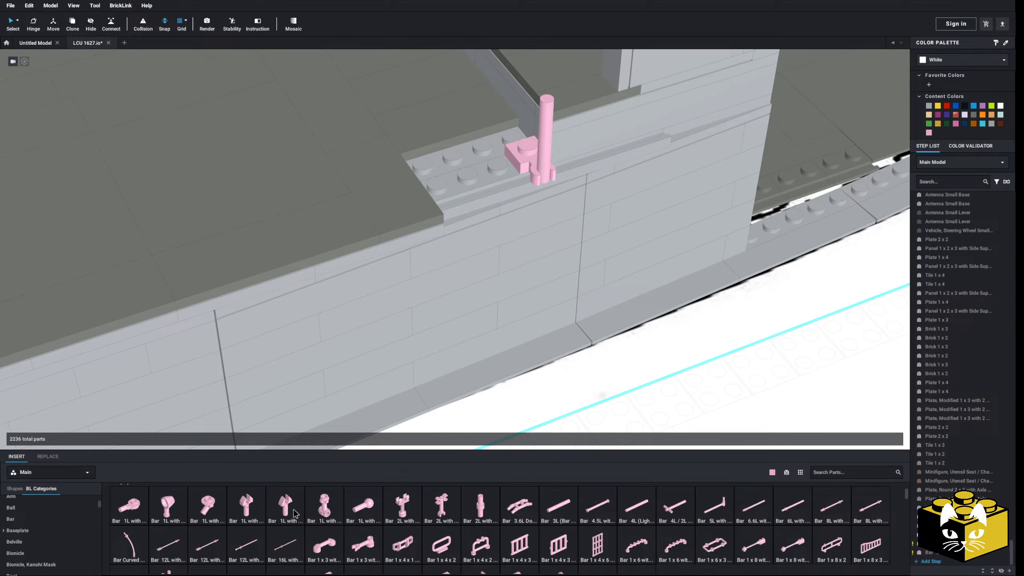
scroll(242, 521, down, 2)
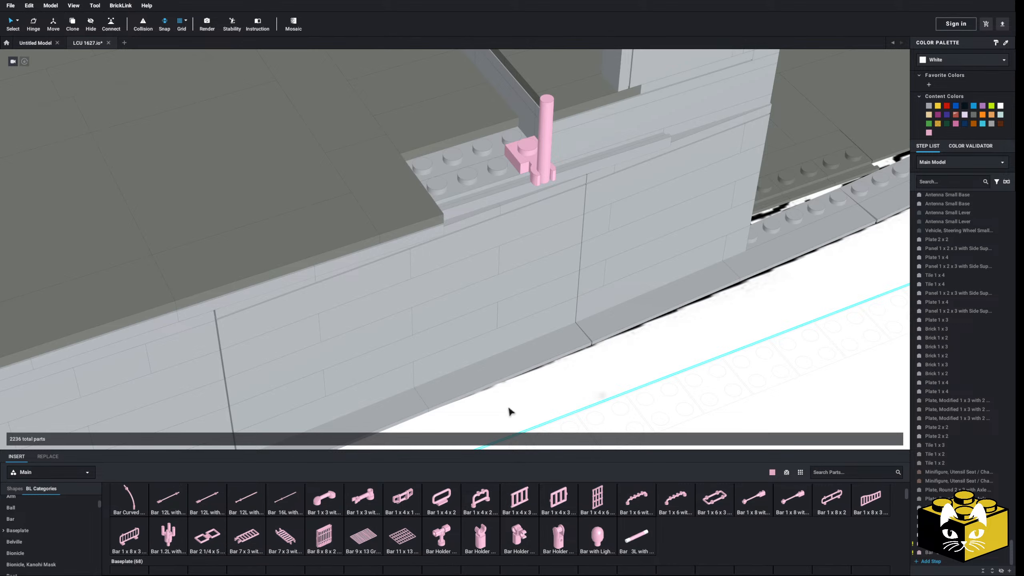
click(481, 538)
scroll(500, 323, down, 3)
click(452, 302)
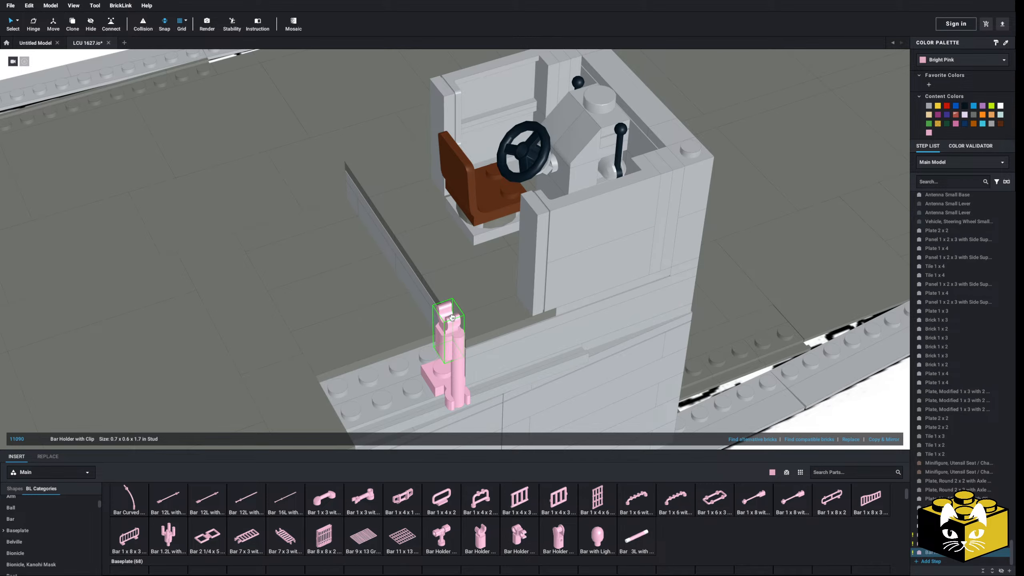
click(461, 311)
scroll(460, 311, down, 3)
click(296, 67)
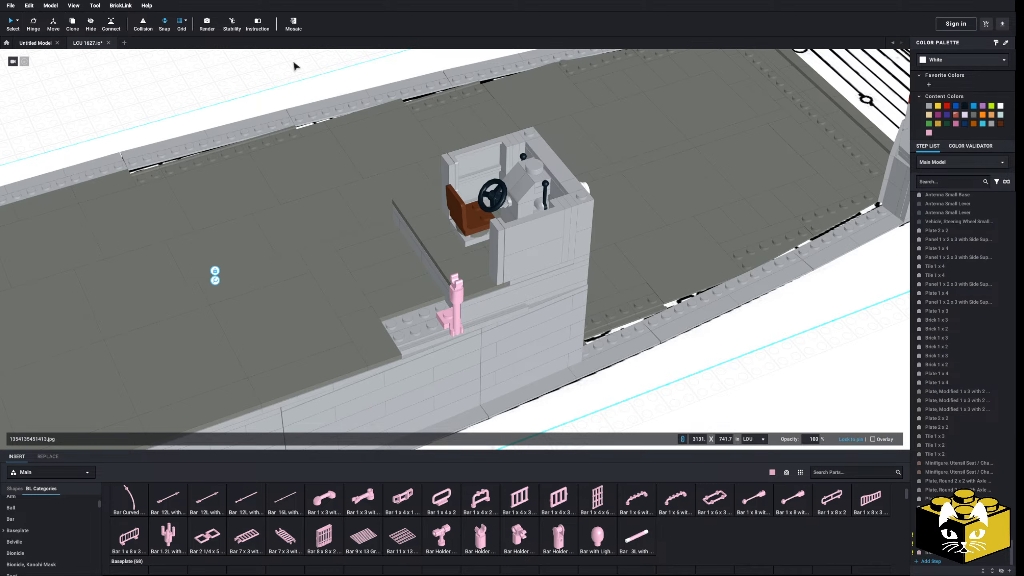
click(279, 57)
Place a Tile 2 x 2 on the exposed studs next to the post's clip plate
scroll(278, 57, up, 3)
right_click(365, 204)
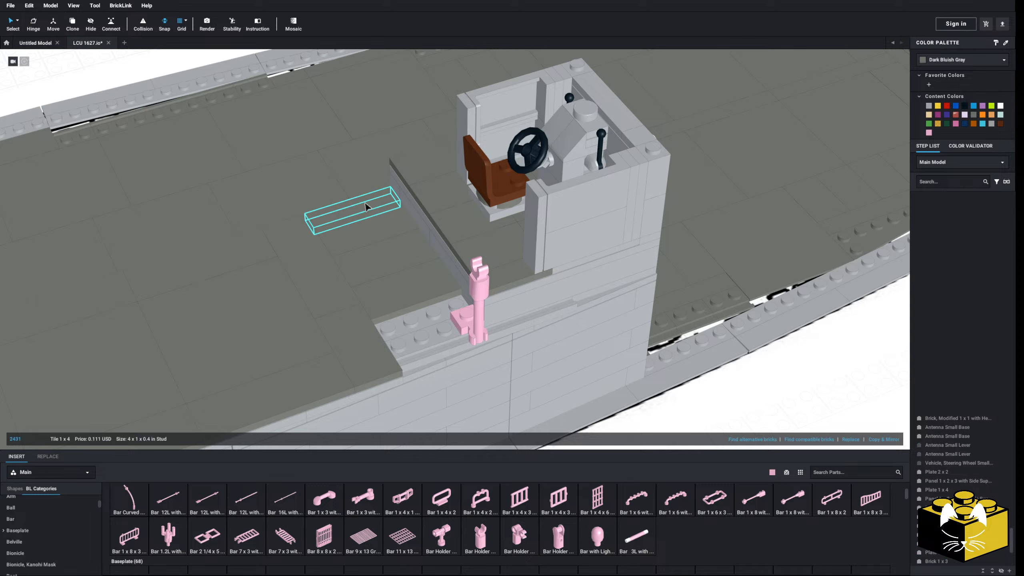
click(376, 215)
click(149, 67)
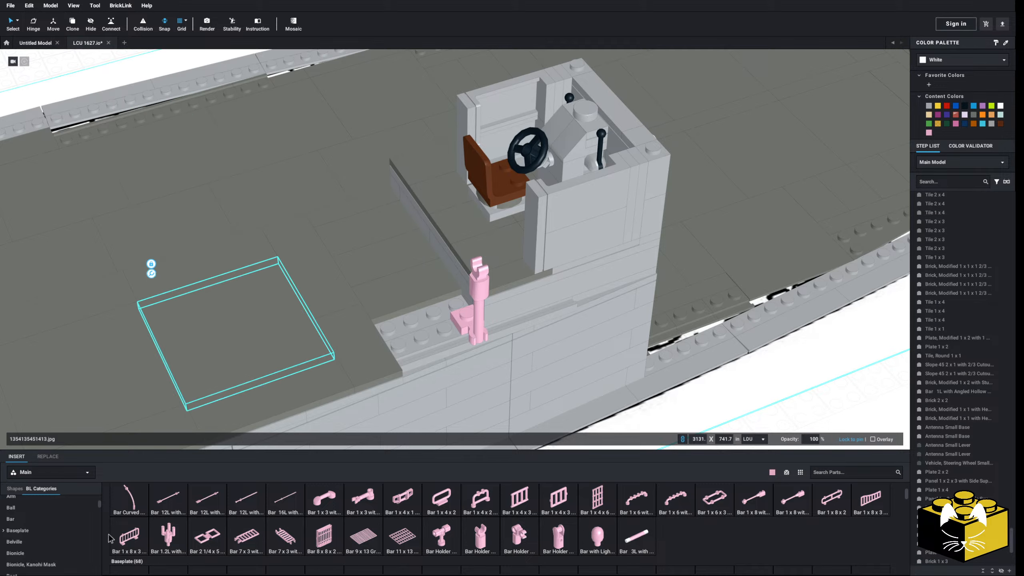
scroll(51, 522, down, 8)
scroll(50, 518, down, 15)
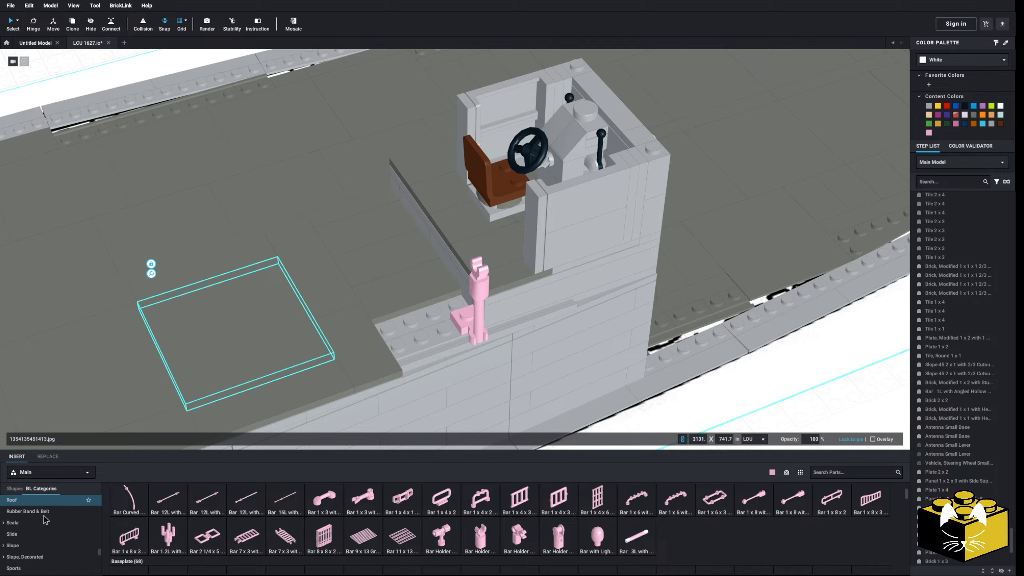
click(45, 519)
drag(451, 511, 427, 323)
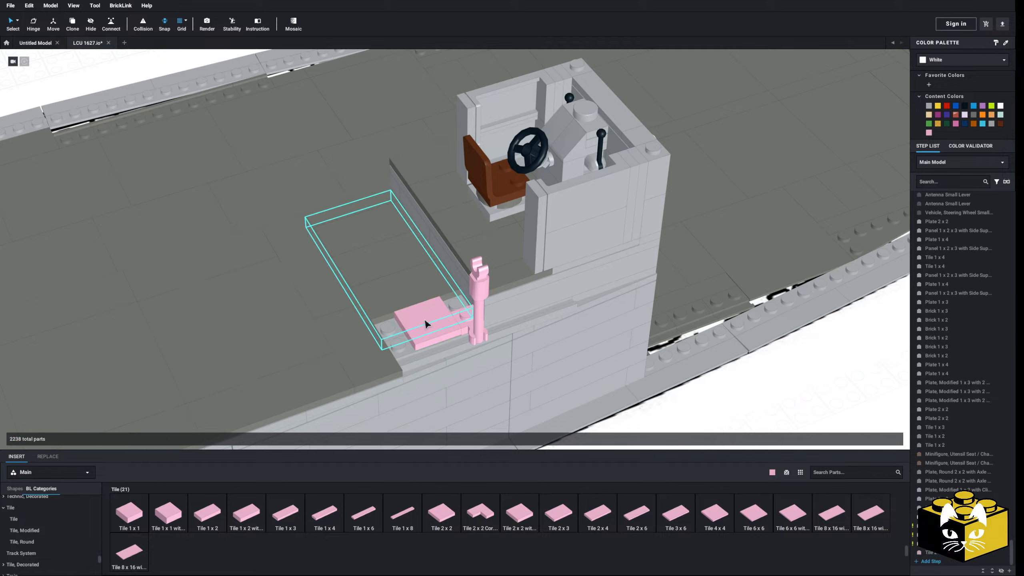
Duplicate the post with its clip plate, bar and bar holder, and place the copy at the far end of the 2 x 2 tile
ctrl+click(486, 305)
ctrl+click(463, 325)
right_click(463, 324)
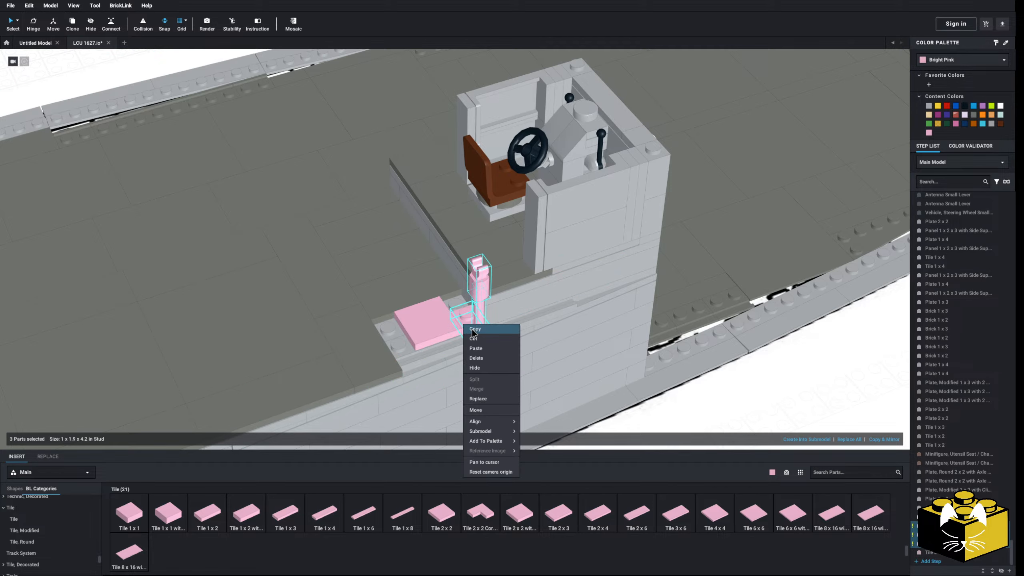
click(474, 338)
scroll(615, 385, down, 3)
right_click(648, 400)
click(654, 424)
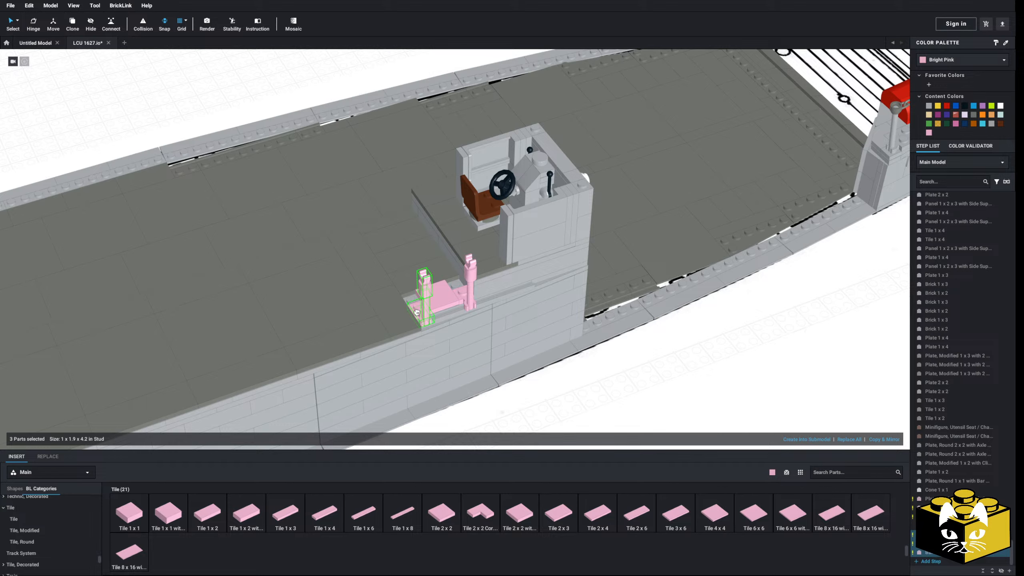
click(416, 313)
click(565, 417)
Fill the open studs behind the two posts with a Tile 1 x 1 each
scroll(565, 417, up, 4)
middle_drag(549, 403, 565, 423)
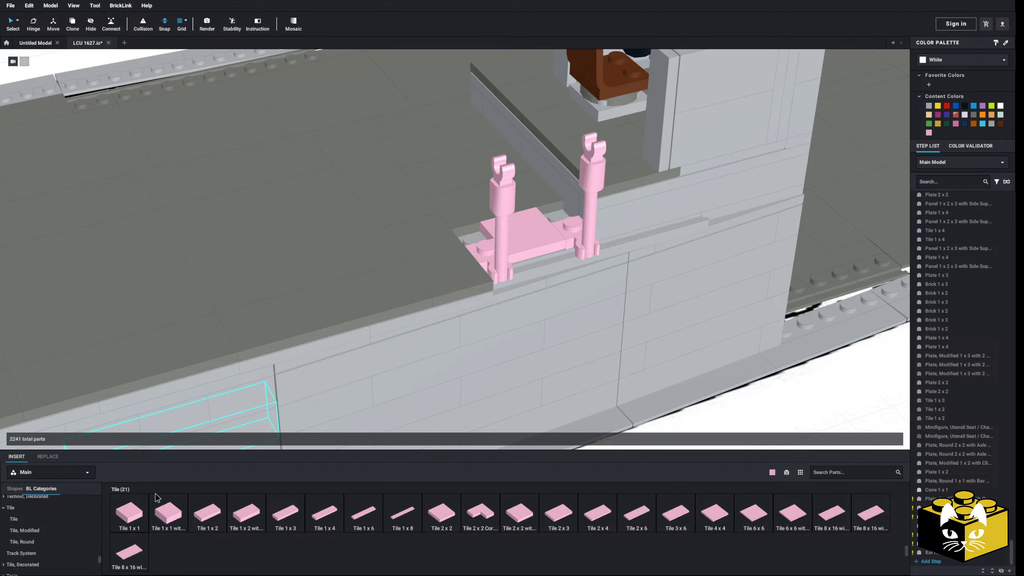
click(133, 514)
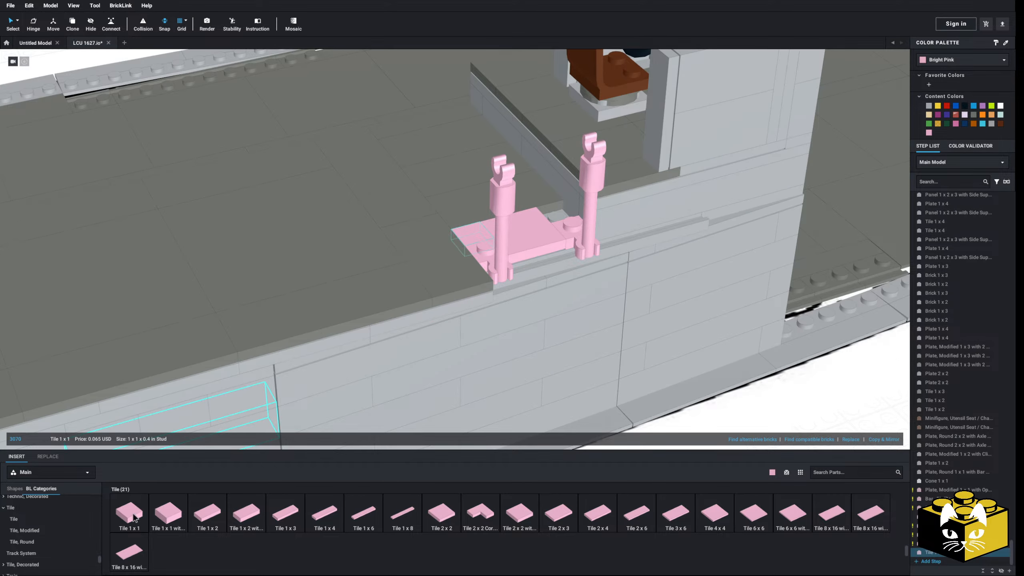
click(134, 514)
click(564, 224)
Recolor the three new tiles and the two clip plates Dark Bluish Gray
ctrl+click(562, 227)
ctrl+click(534, 235)
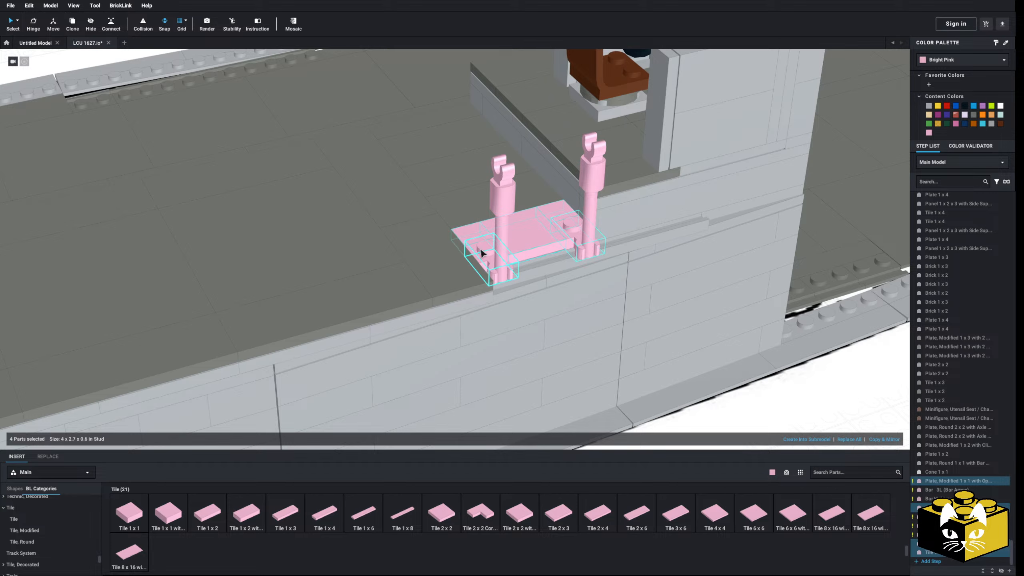
click(973, 116)
scroll(723, 369, down, 5)
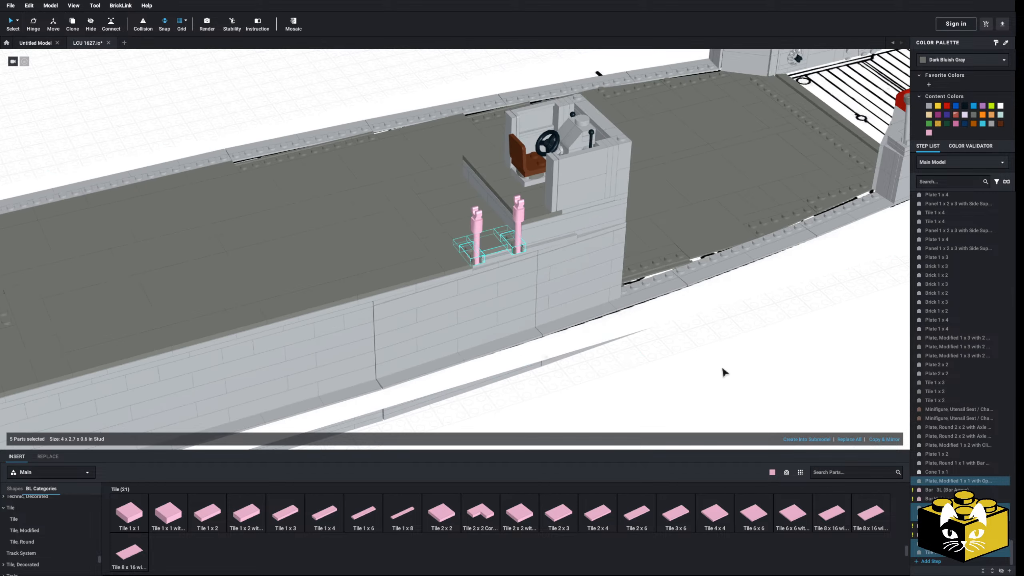
click(722, 370)
Recolor the bars and bar holders of both posts Light Bluish Gray
ctrl+click(483, 227)
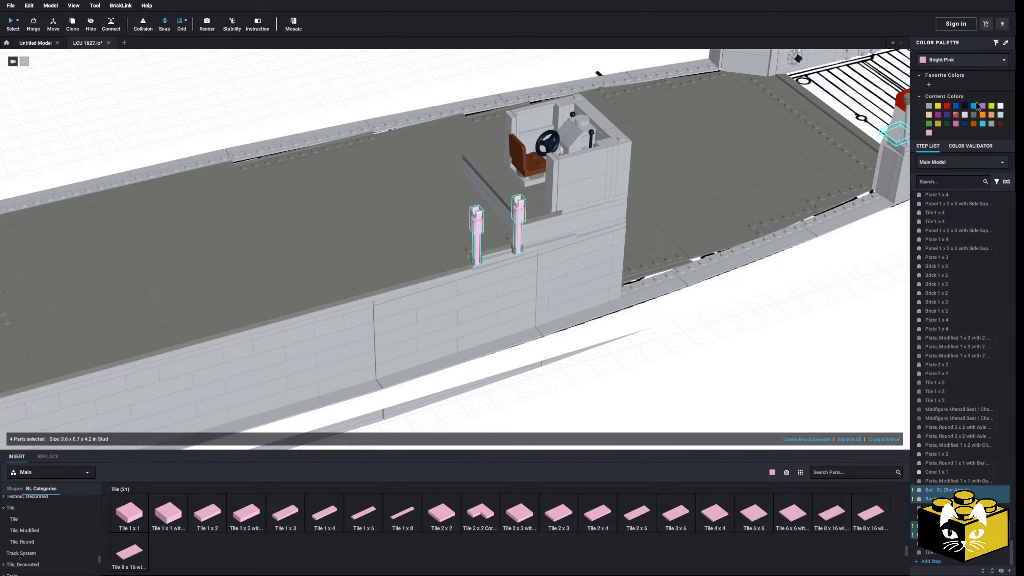
click(929, 105)
click(759, 338)
Delete the floor tile along the outer edge of the console's raised step, between the post and the side wall
scroll(759, 338, down, 5)
right_drag(758, 338, 523, 365)
right_drag(602, 258, 657, 347)
middle_drag(658, 347, 562, 256)
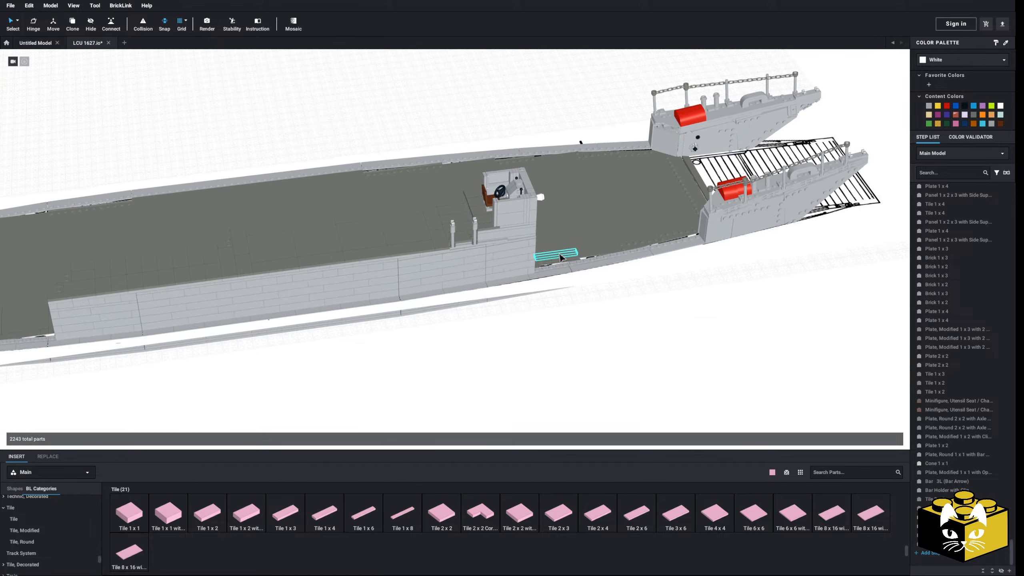
scroll(562, 256, up, 5)
scroll(534, 284, up, 3)
scroll(534, 285, up, 3)
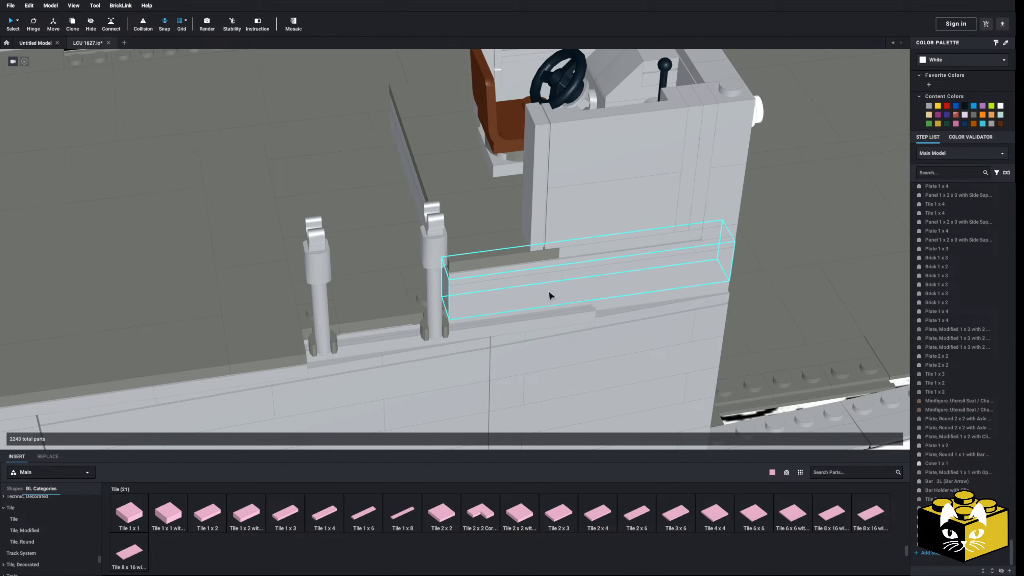
click(501, 247)
key(Delete)
Duplicate the post nearest the console and place the copy on the end stud of the raised step
click(436, 297)
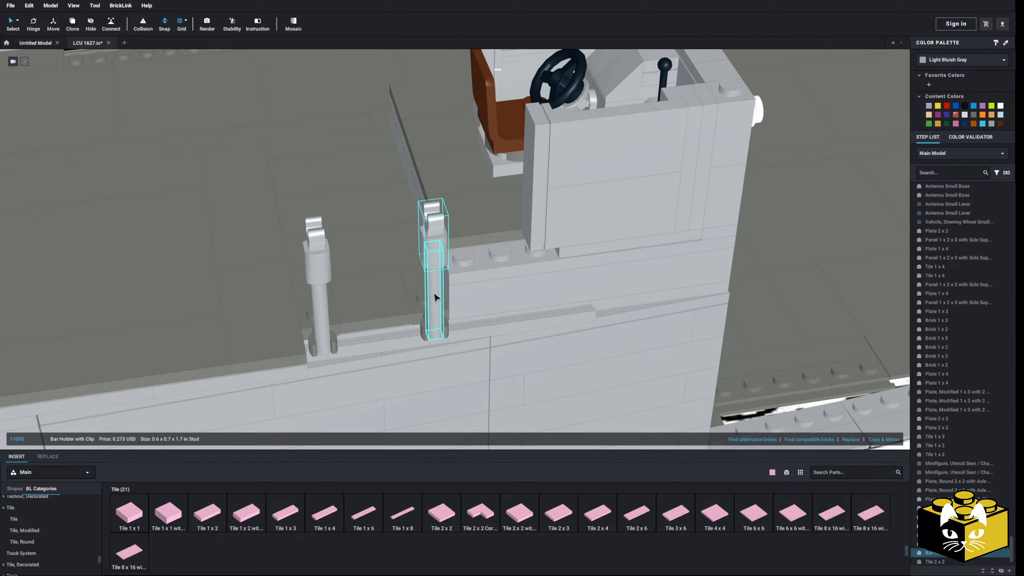
ctrl+click(420, 305)
right_drag(420, 305, 426, 293)
right_click(426, 291)
click(430, 291)
right_click(424, 291)
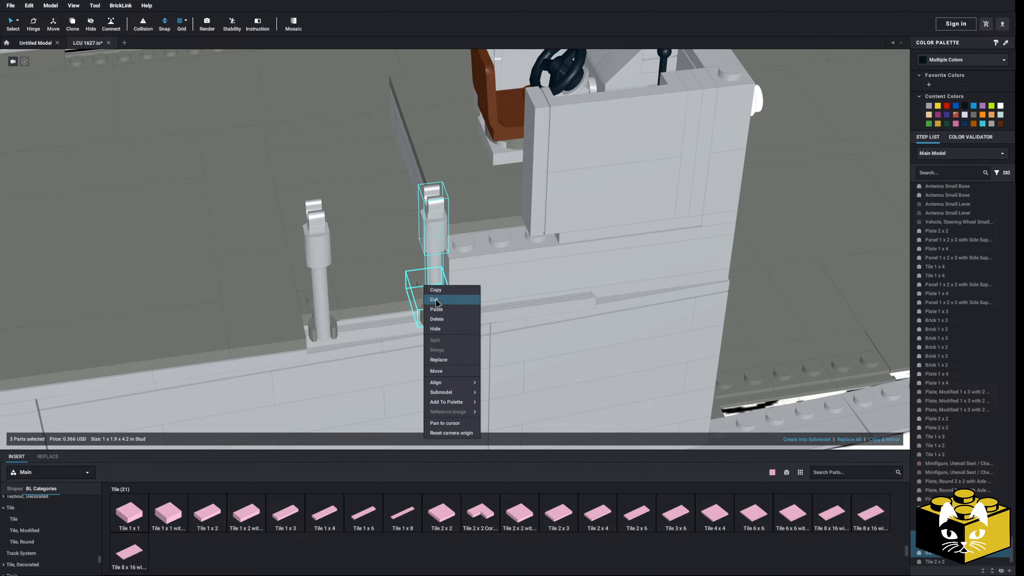
click(432, 309)
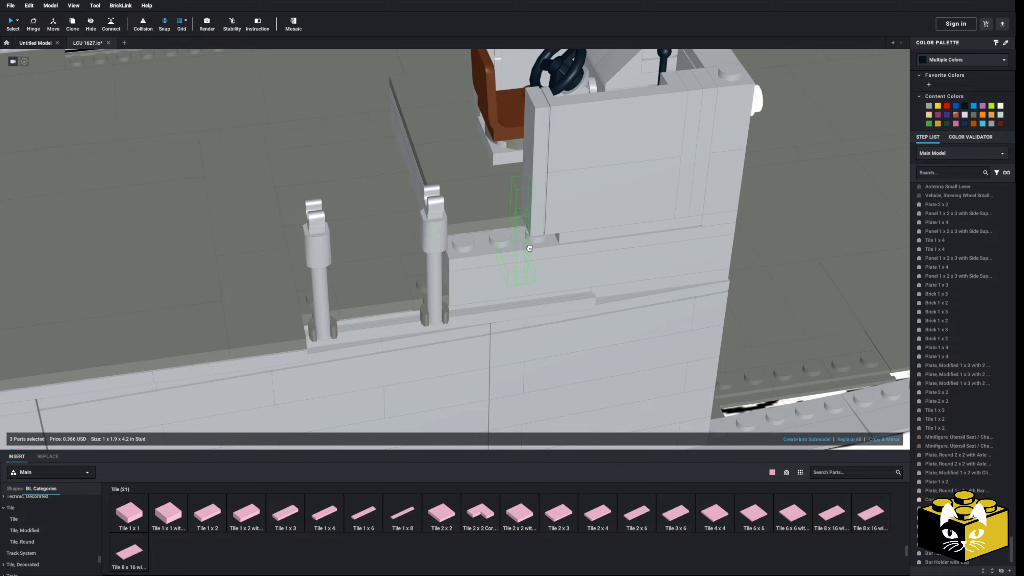
click(463, 242)
right_click(460, 237)
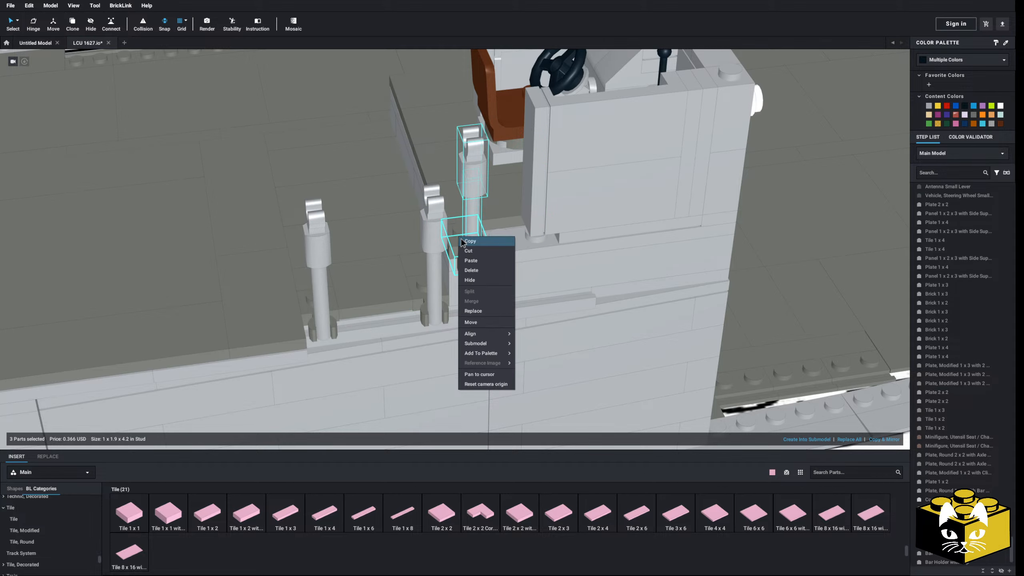
click(579, 243)
scroll(580, 246, down, 4)
right_drag(544, 243, 555, 250)
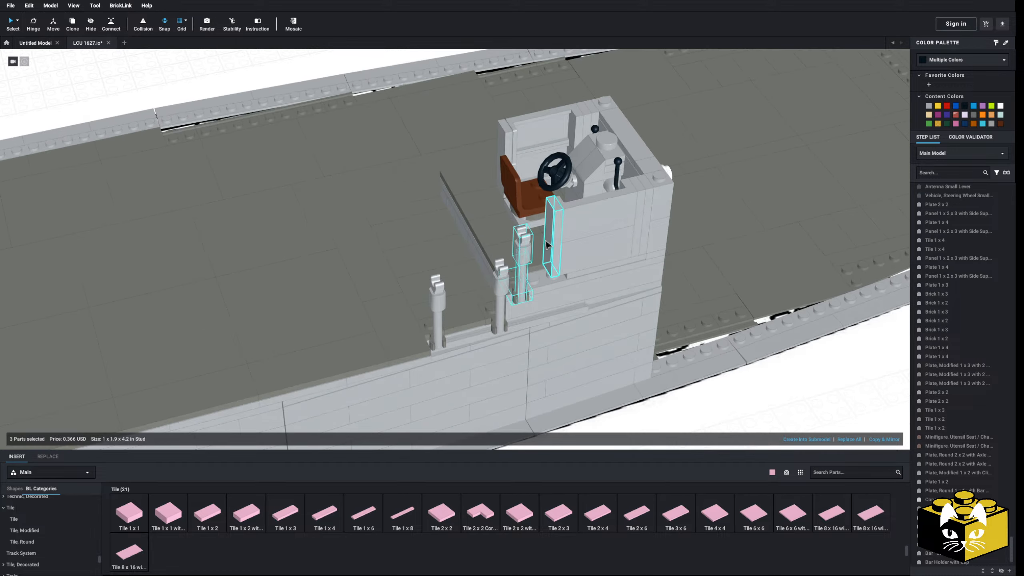
click(796, 412)
click(804, 408)
Cover the remaining studs between the raised post and the console wall with a Dark Bluish Gray Tile 1 x 2
middle_drag(804, 407, 721, 372)
scroll(483, 271, up, 3)
middle_drag(484, 272, 480, 350)
click(215, 514)
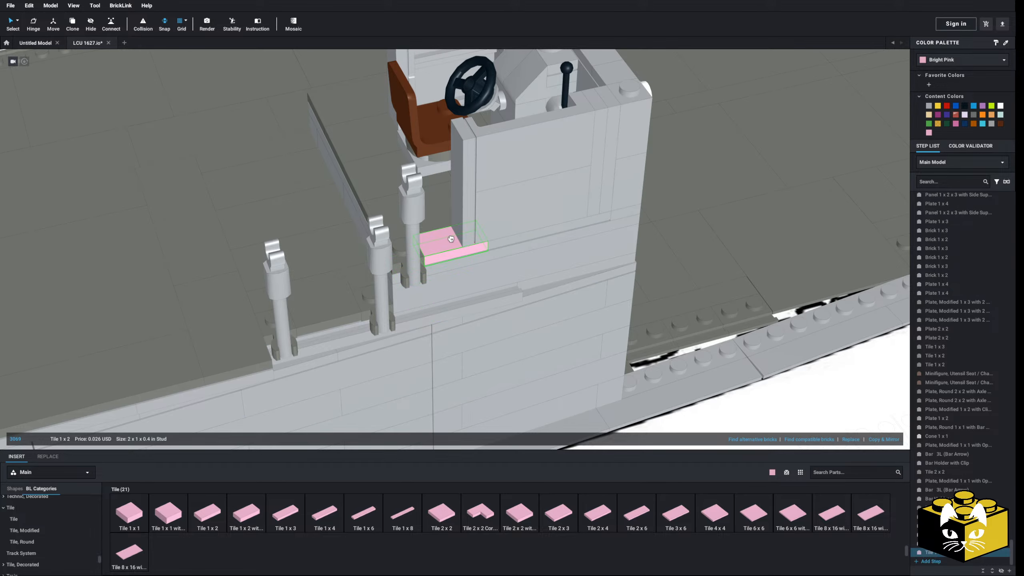
click(973, 115)
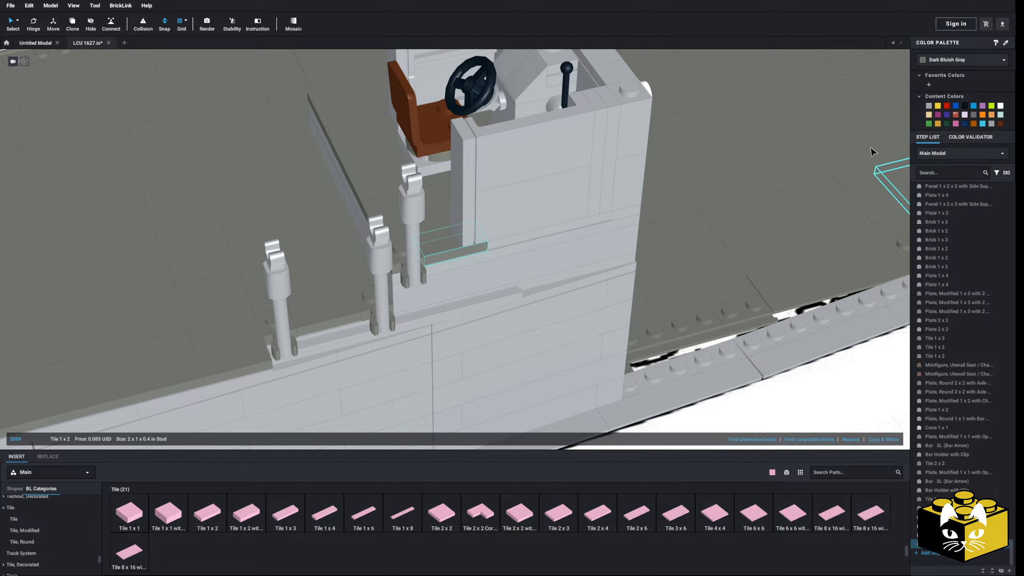
scroll(615, 324, down, 3)
right_drag(709, 402, 681, 402)
scroll(594, 404, down, 5)
middle_drag(525, 389, 560, 392)
right_drag(560, 392, 543, 396)
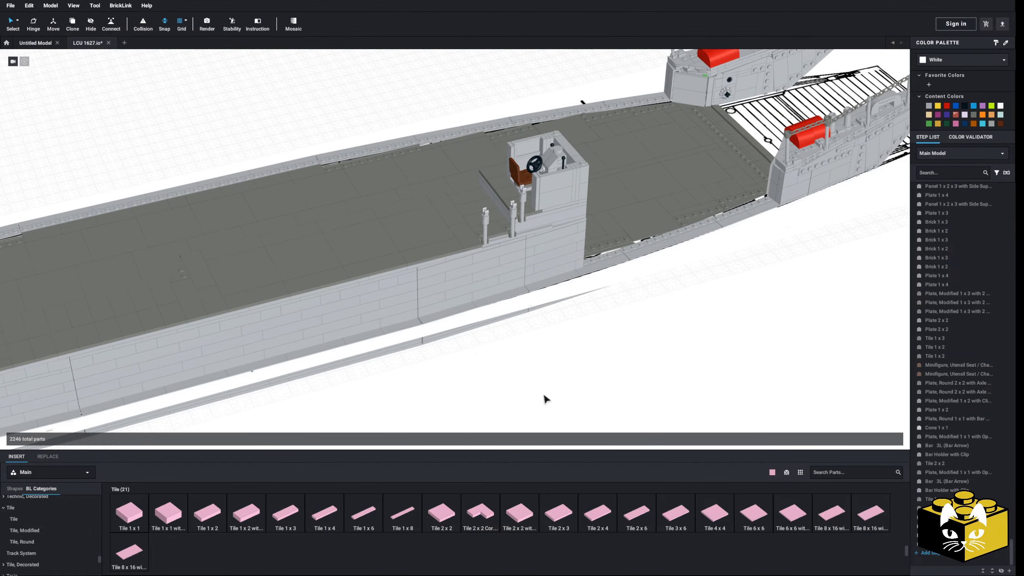
Place a Plate, Round 1 x 2 with open studs on the ground beside the hull
scroll(542, 396, up, 3)
drag(524, 169, 116, 555)
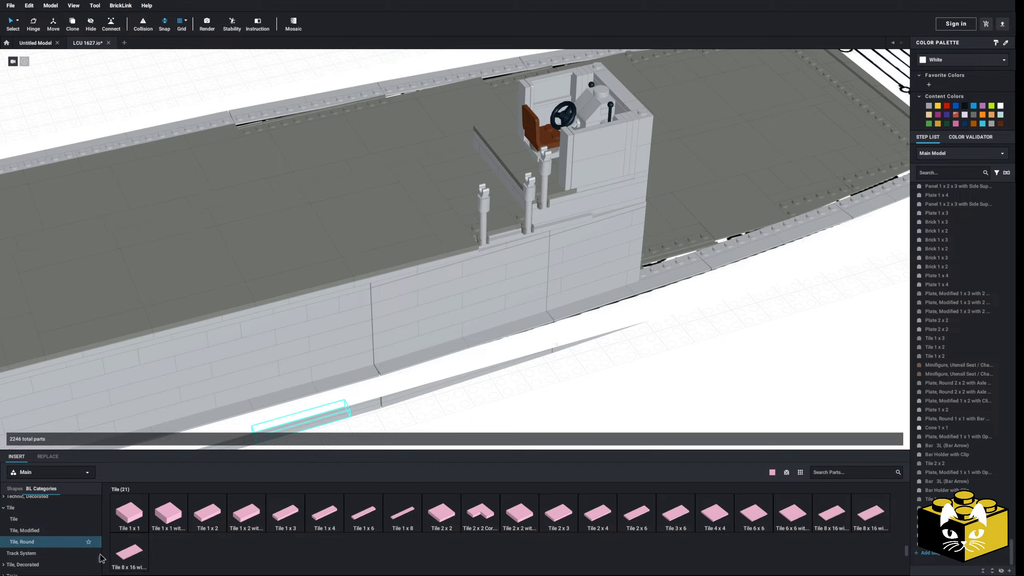
scroll(85, 512, down, 3)
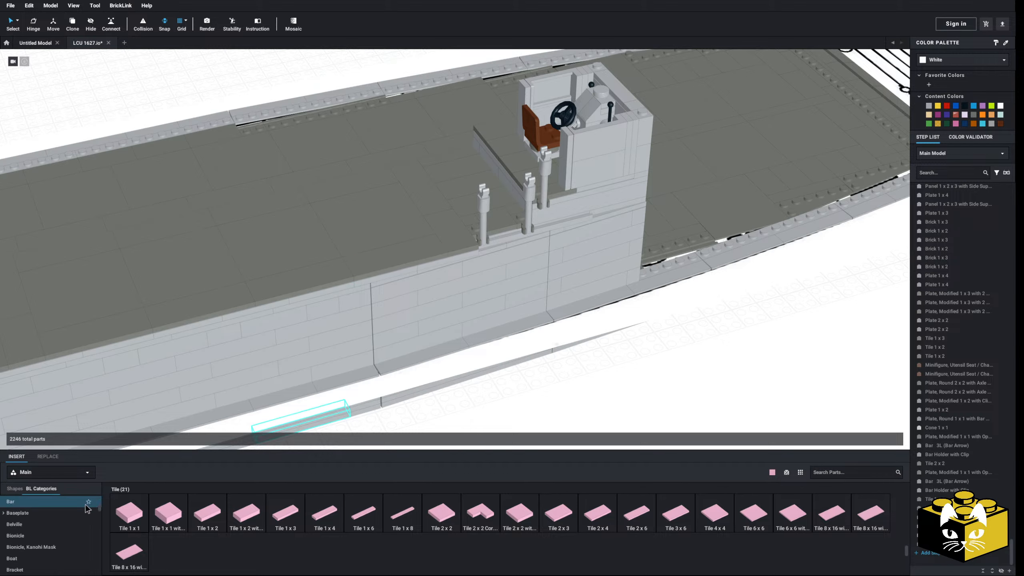
scroll(84, 511, up, 5)
click(70, 512)
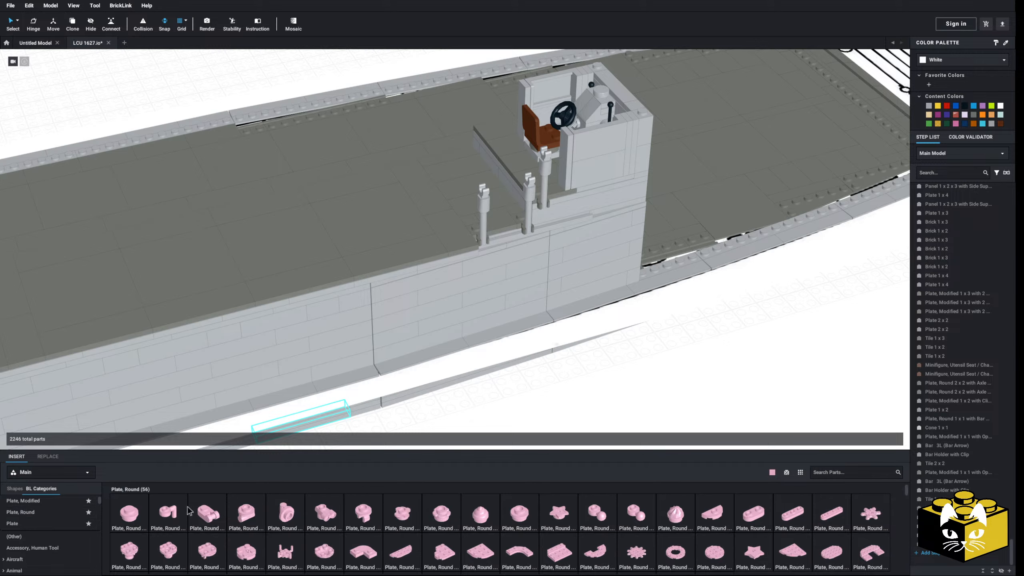
drag(756, 506, 507, 368)
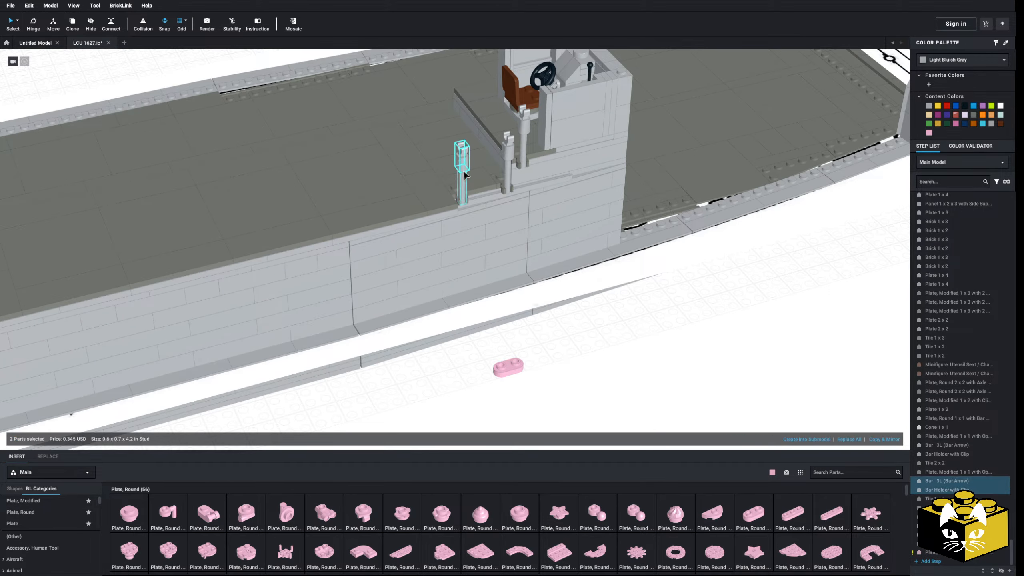
Put a copy of an existing post's bar and clip holder on the round plate and color the plate Dark Bluish Gray
right_click(629, 356)
click(650, 382)
right_drag(650, 382, 466, 348)
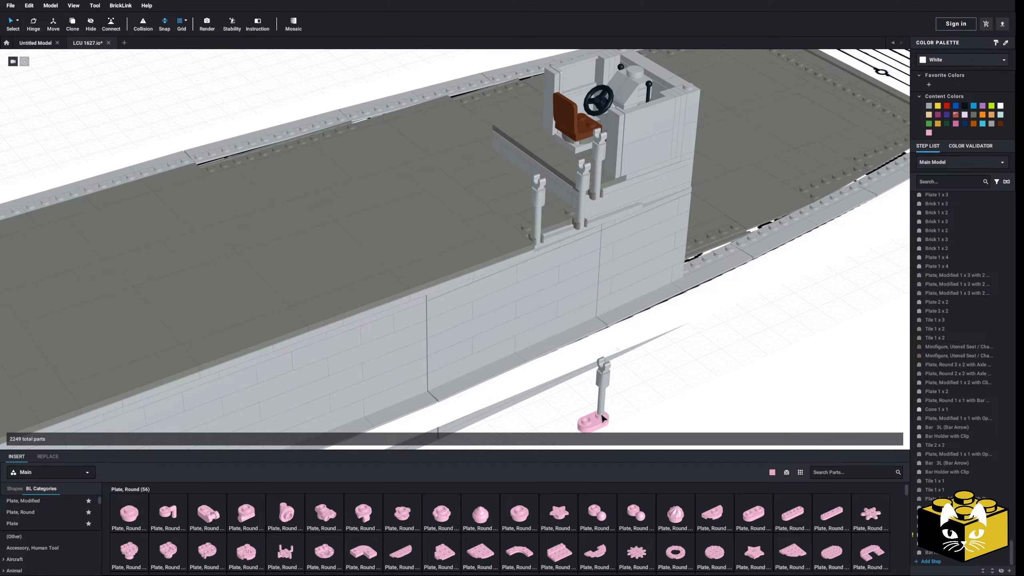
click(974, 116)
click(717, 376)
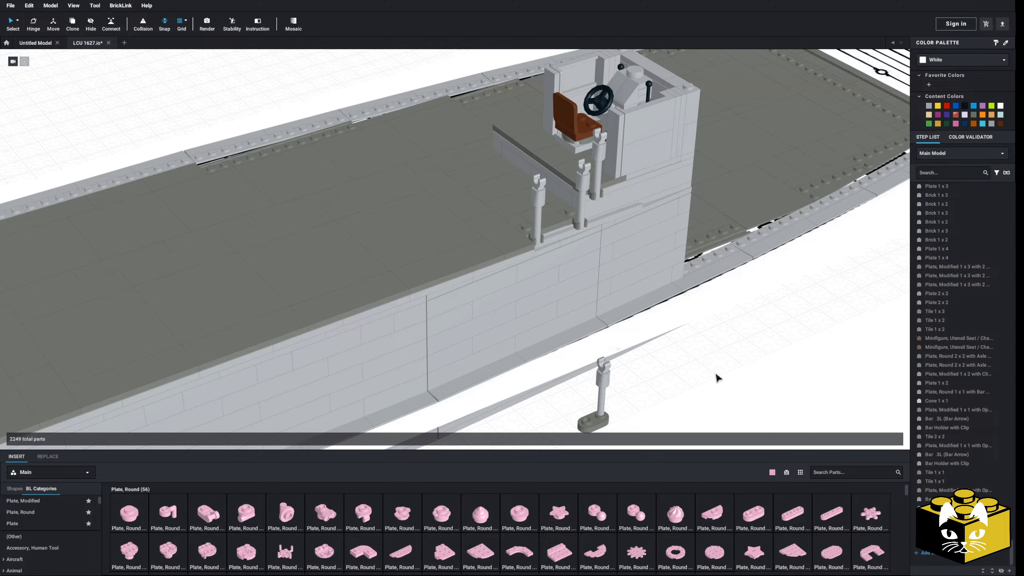
Delete the Tile 2 x 6 pieces along the deck's outer edge, starting behind the outermost railing post
right_drag(717, 376, 707, 360)
click(394, 244)
key(Delete)
click(361, 244)
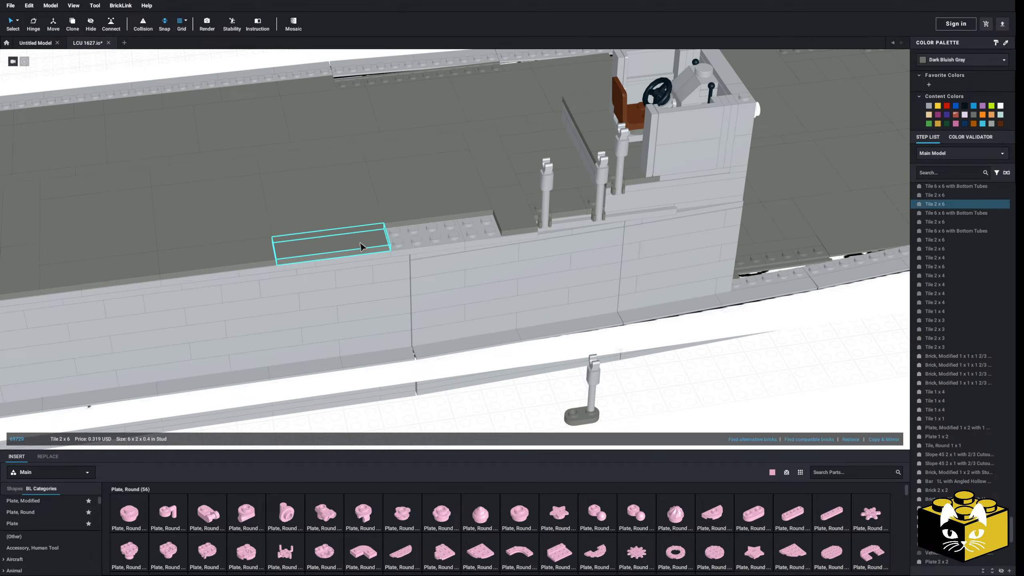
key(Delete)
scroll(361, 244, down, 1)
middle_drag(361, 244, 486, 223)
click(399, 235)
key(Delete)
click(293, 244)
key(Delete)
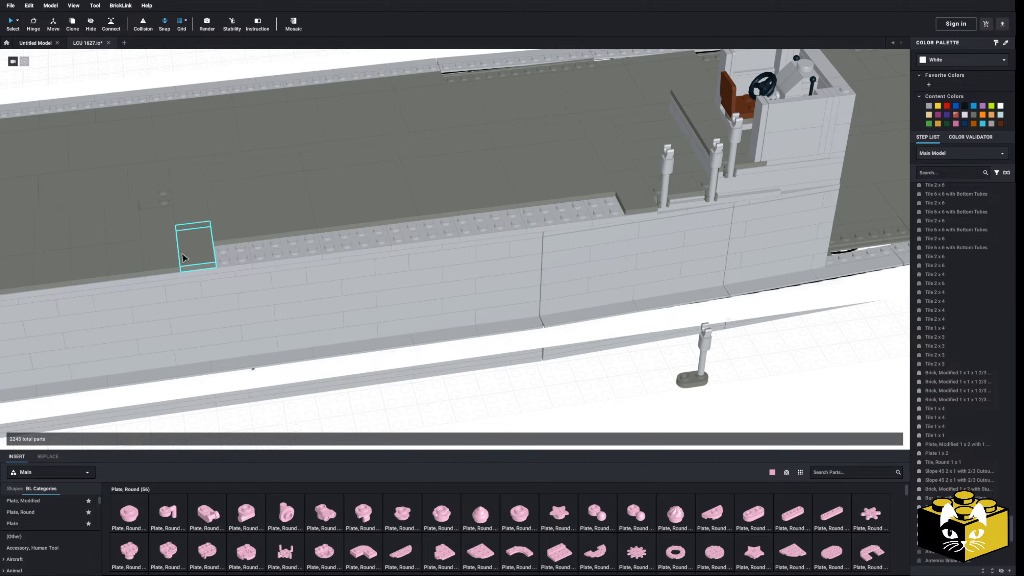
Continue clearing the floor tiles along the middle of the side wall, exposing the studs at the deck edge
click(186, 258)
key(Delete)
click(161, 267)
key(Delete)
click(131, 268)
key(Delete)
middle_drag(103, 273, 244, 258)
click(219, 259)
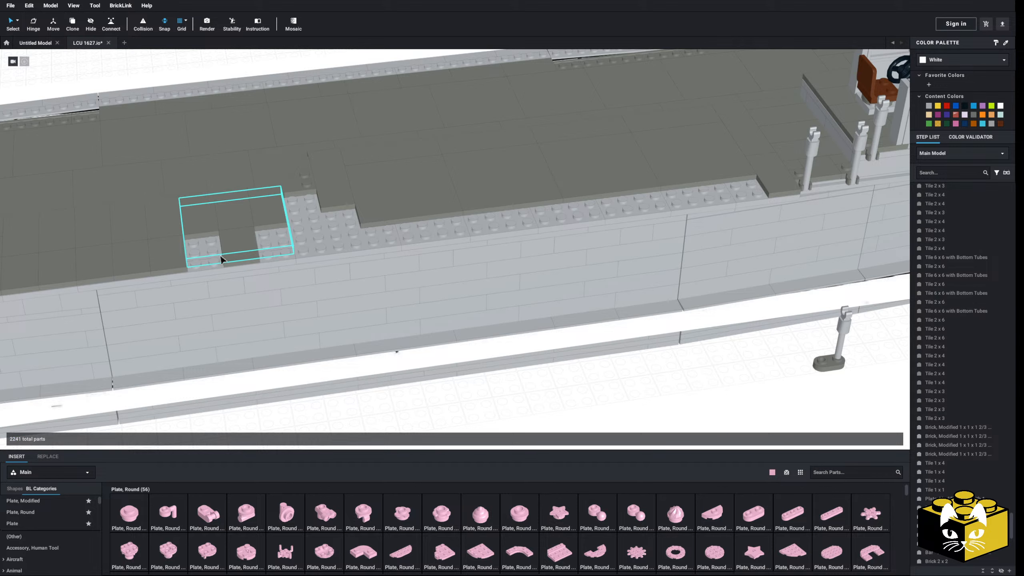
click(229, 257)
key(Delete)
click(176, 258)
key(Delete)
Delete the remaining edge tiles up to the end of the side wall, including the Tile 1 x 6
middle_drag(171, 265, 313, 256)
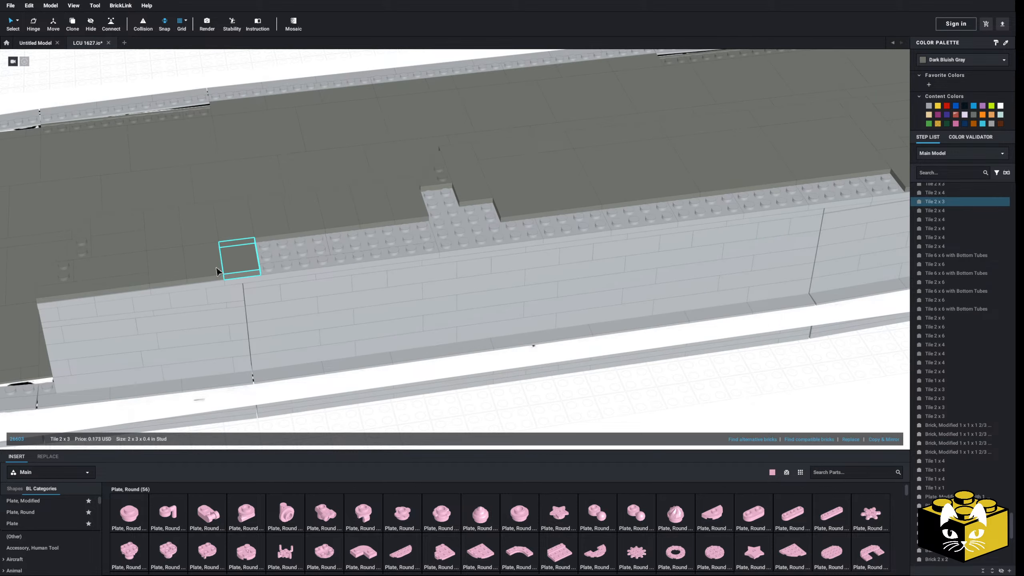
key(Delete)
key(Delete)
click(169, 277)
key(Delete)
click(132, 290)
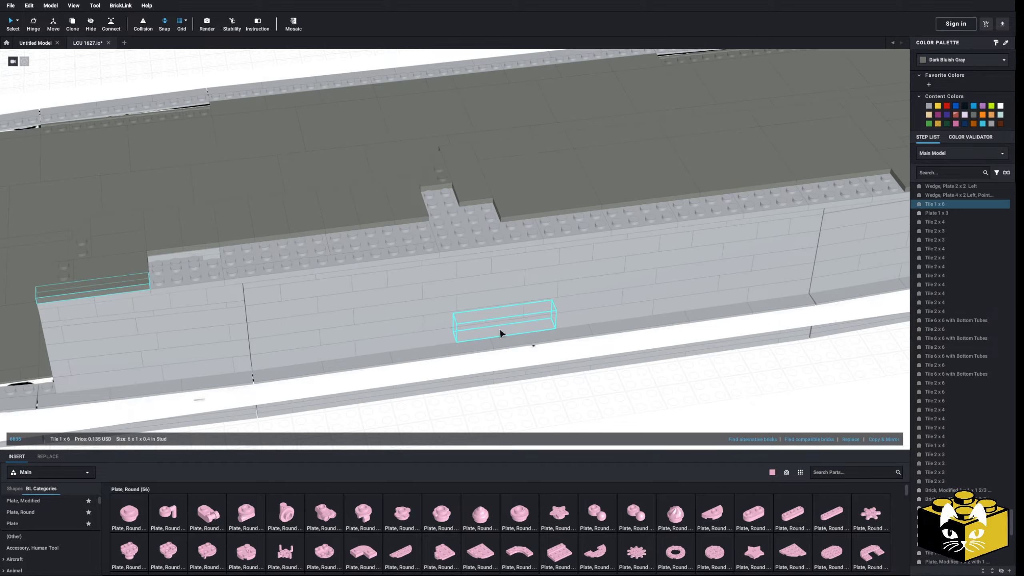
middle_drag(500, 331, 459, 319)
key(Delete)
Move the new post with its round plate onto the exposed deck edge beside the existing posts and copy it
middle_drag(828, 398, 590, 376)
drag(743, 302, 687, 350)
right_drag(736, 323, 736, 337)
drag(739, 291, 689, 331)
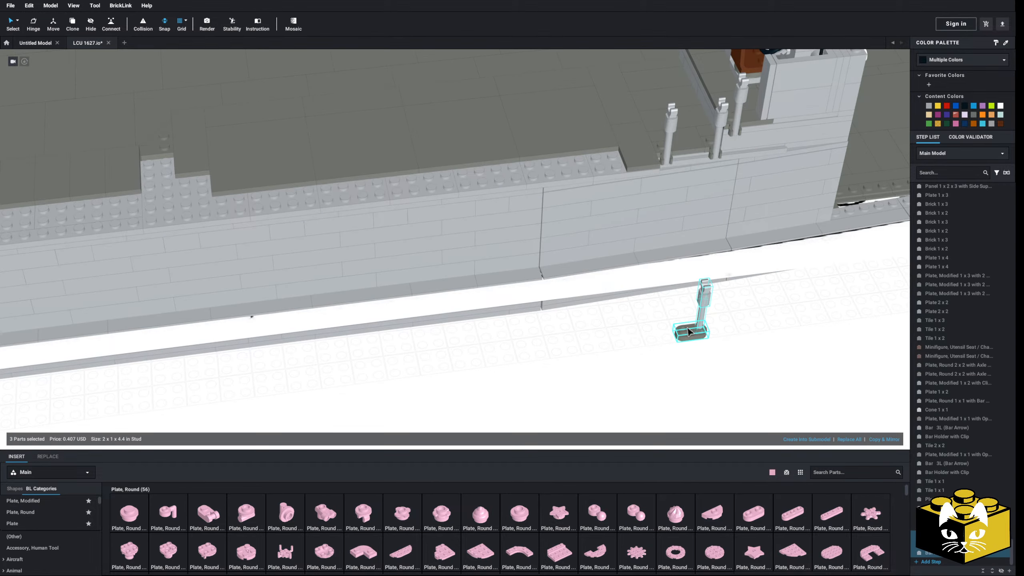
drag(601, 168, 599, 166)
right_click(599, 165)
click(608, 173)
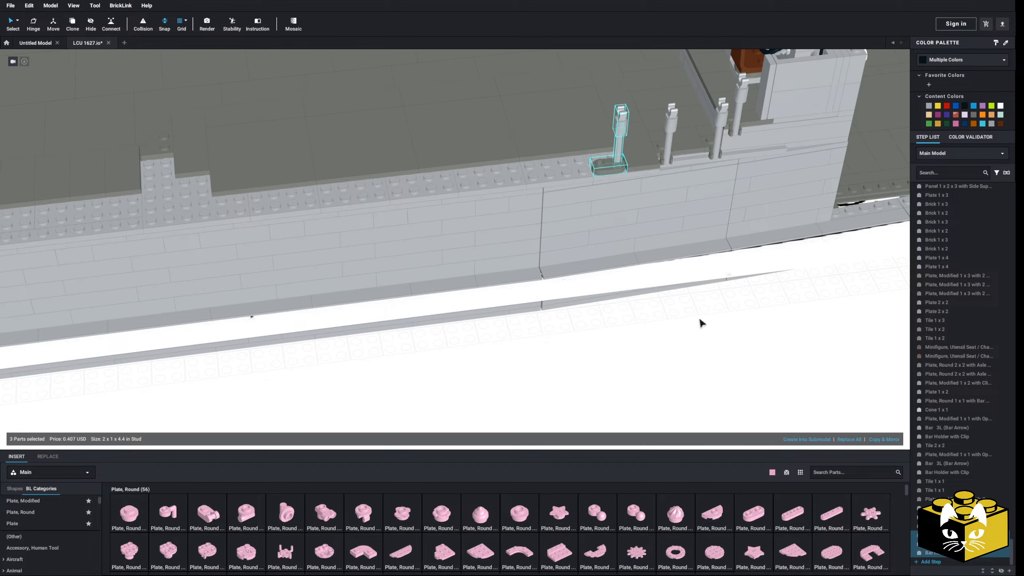
Paste two more round-plate posts along the deck edge, spaced evenly behind the first one
right_click(704, 330)
click(716, 354)
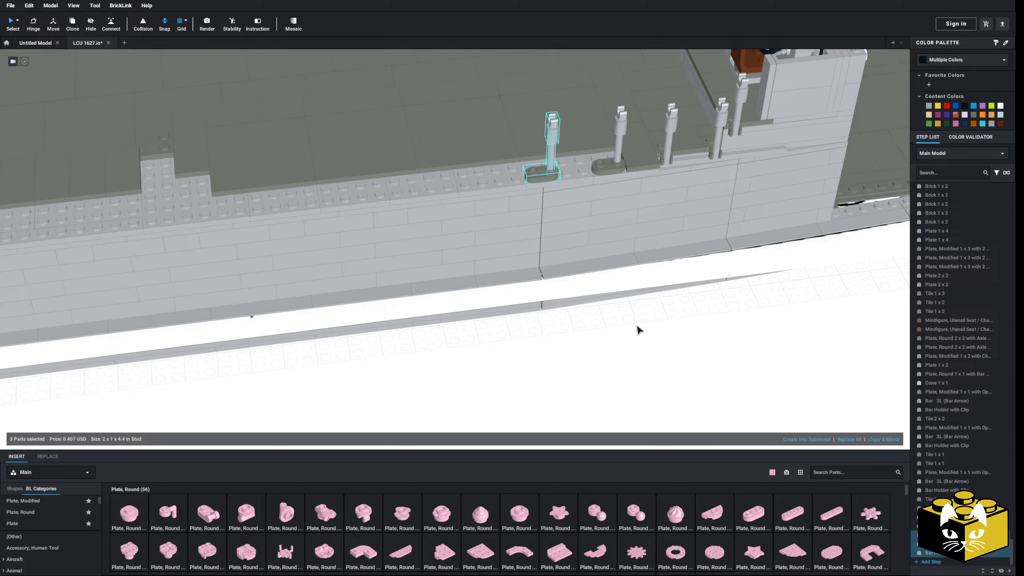
right_click(664, 359)
click(676, 383)
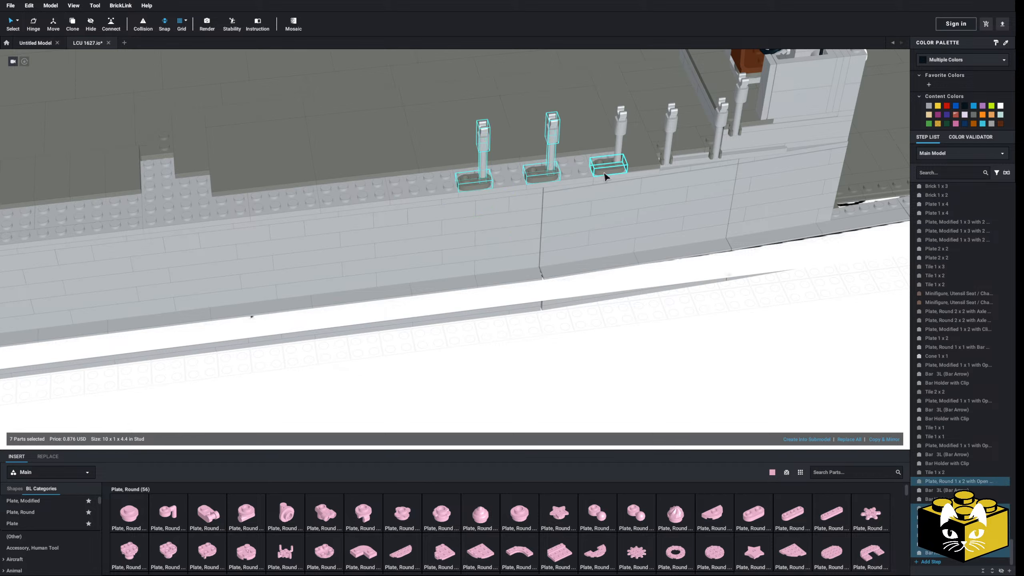
Copy all three round-plate posts together and paste the group further along the deck edge at the same spacing
ctrl+click(621, 126)
right_click(620, 127)
click(628, 132)
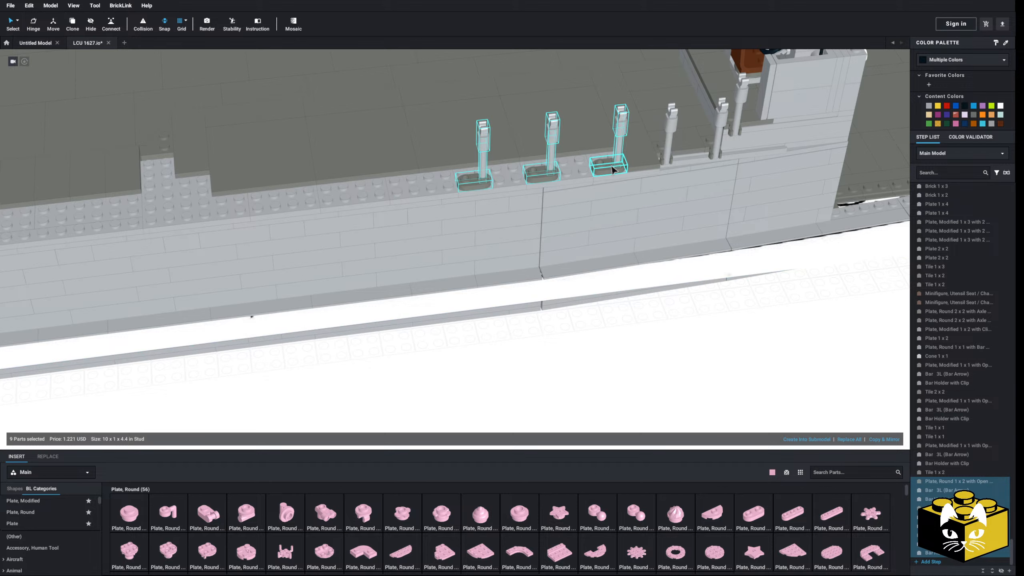
right_click(619, 161)
click(628, 167)
right_click(620, 323)
click(633, 347)
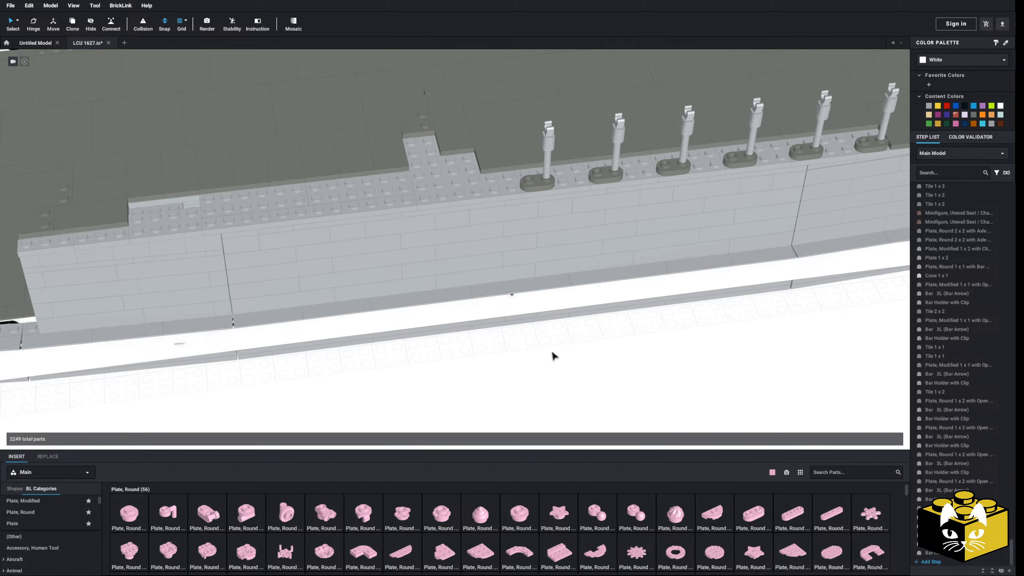
Paste two more groups of three posts to continue the evenly spaced railing toward the end of the side wall
right_click(541, 370)
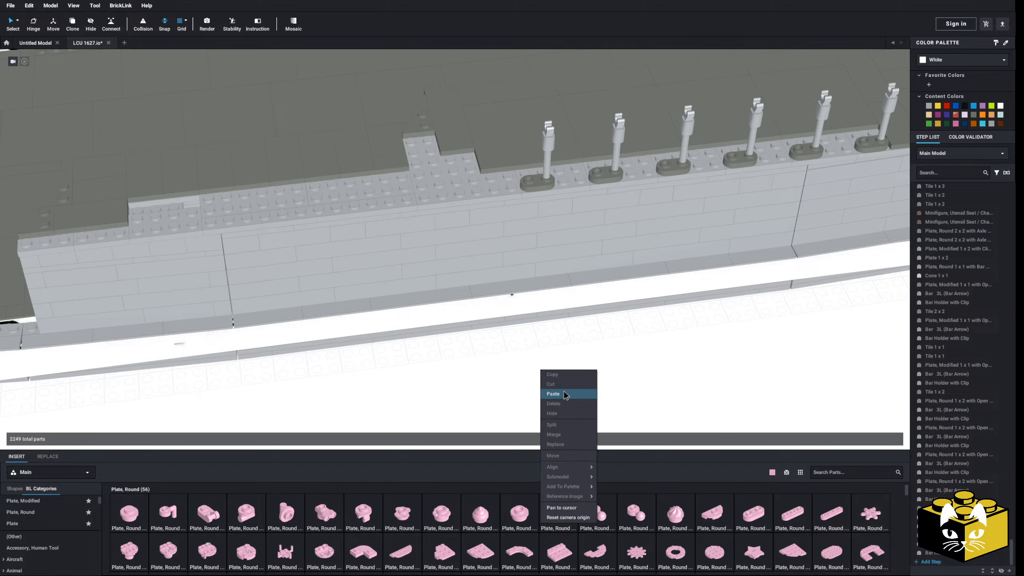
click(563, 391)
click(477, 196)
click(412, 385)
middle_drag(411, 385, 487, 377)
right_click(487, 382)
click(503, 405)
click(488, 186)
click(464, 377)
Paste another post group, place only one of its posts at the wall's end and delete the other two
right_click(473, 390)
click(484, 413)
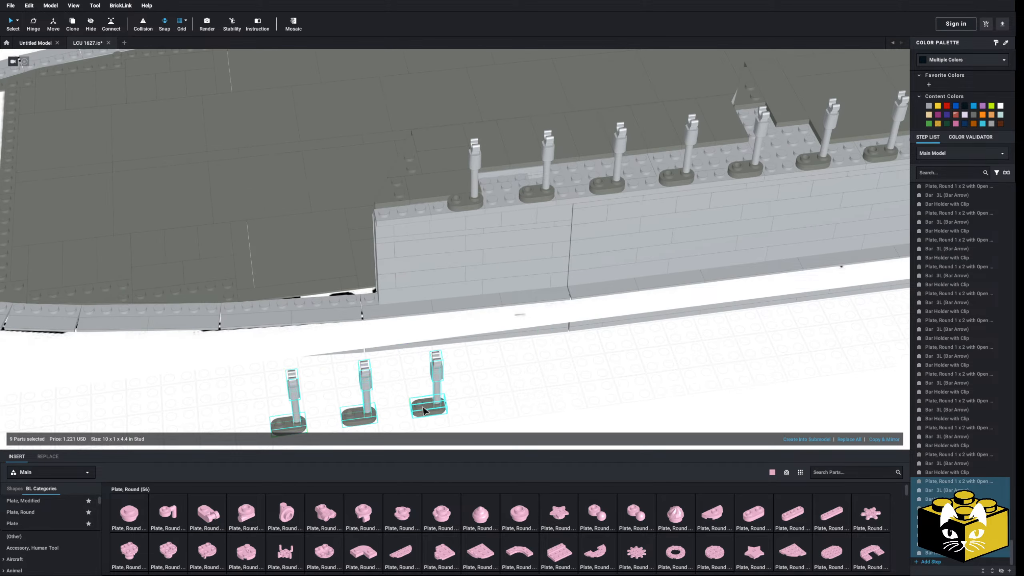
click(360, 412)
click(434, 415)
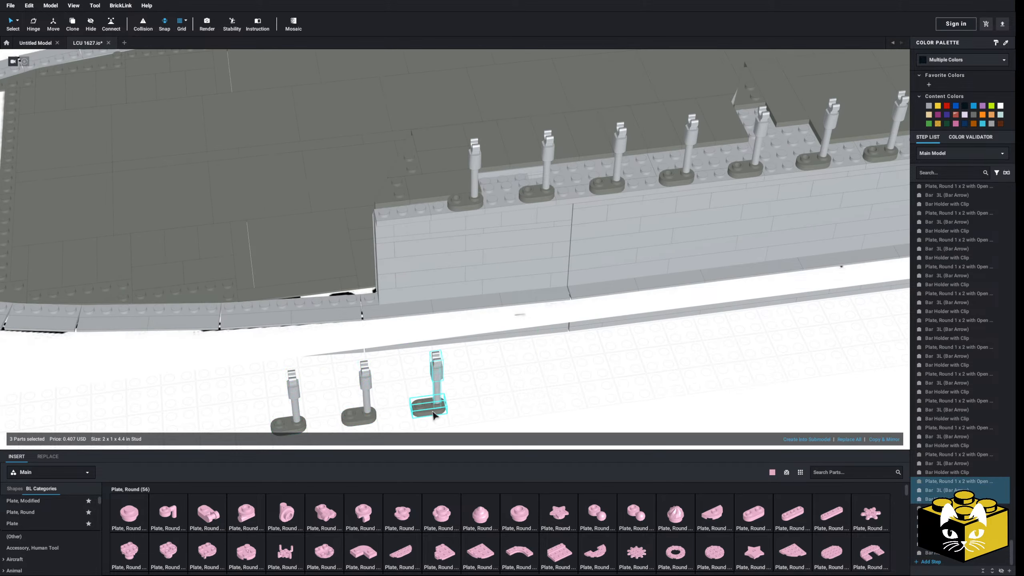
click(407, 211)
click(450, 398)
drag(284, 425, 468, 400)
key(Delete)
Place a Tile 1 x 2 between the last two round-plate posts at the end of the side wall
scroll(725, 384, up, 3)
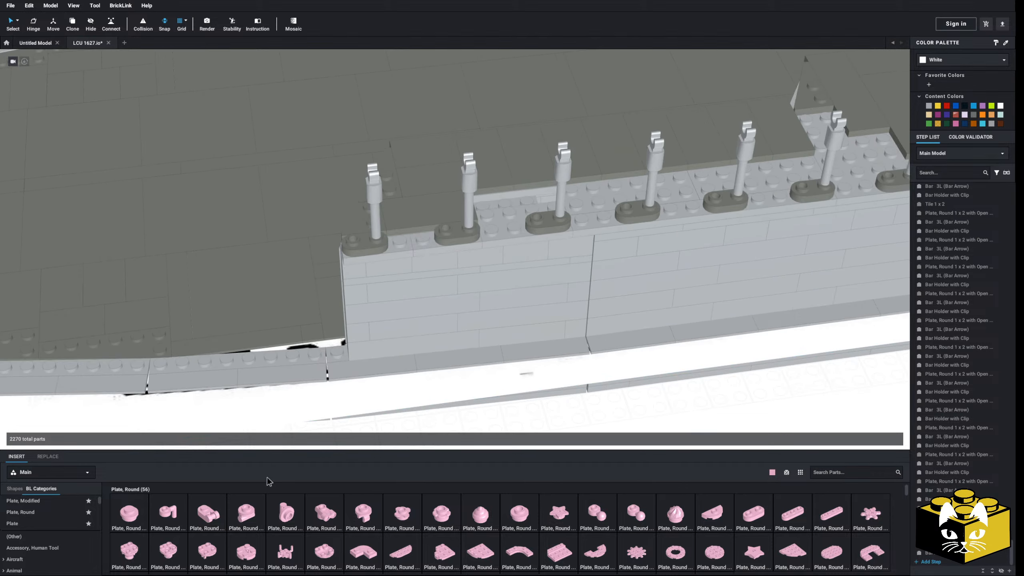
scroll(37, 509, down, 3)
scroll(34, 510, down, 5)
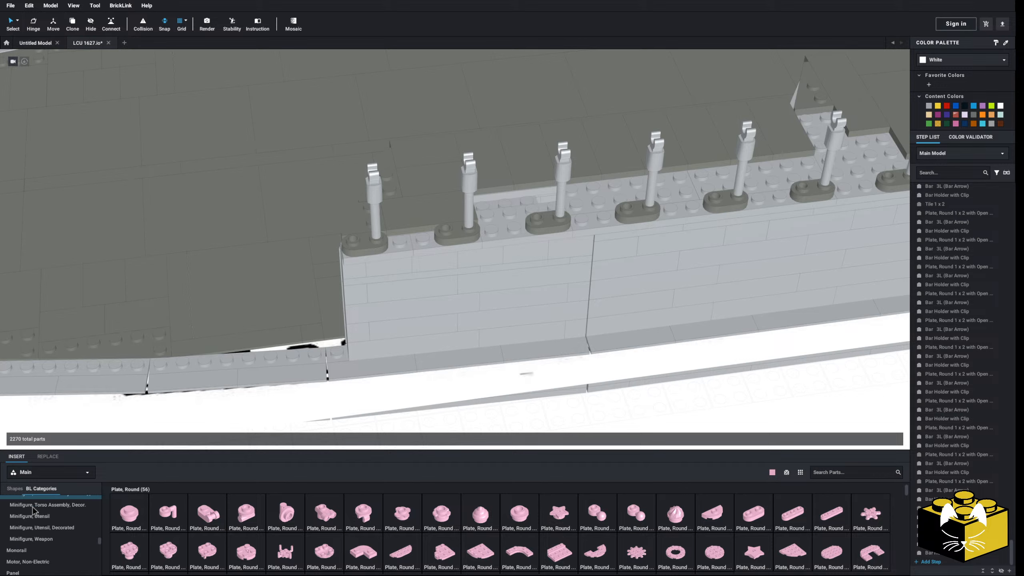
scroll(34, 511, down, 2)
click(16, 528)
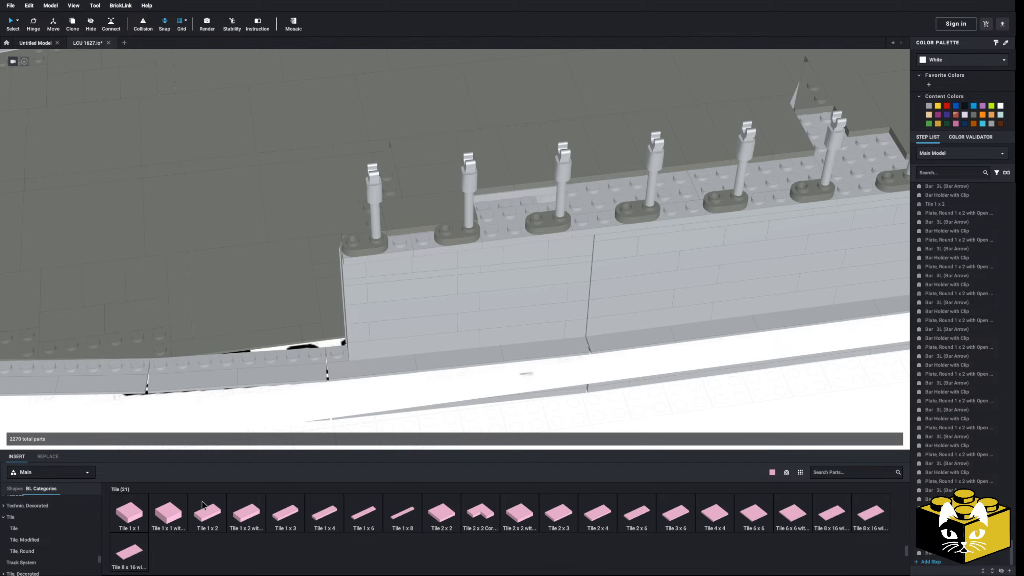
click(207, 513)
middle_drag(409, 238, 386, 255)
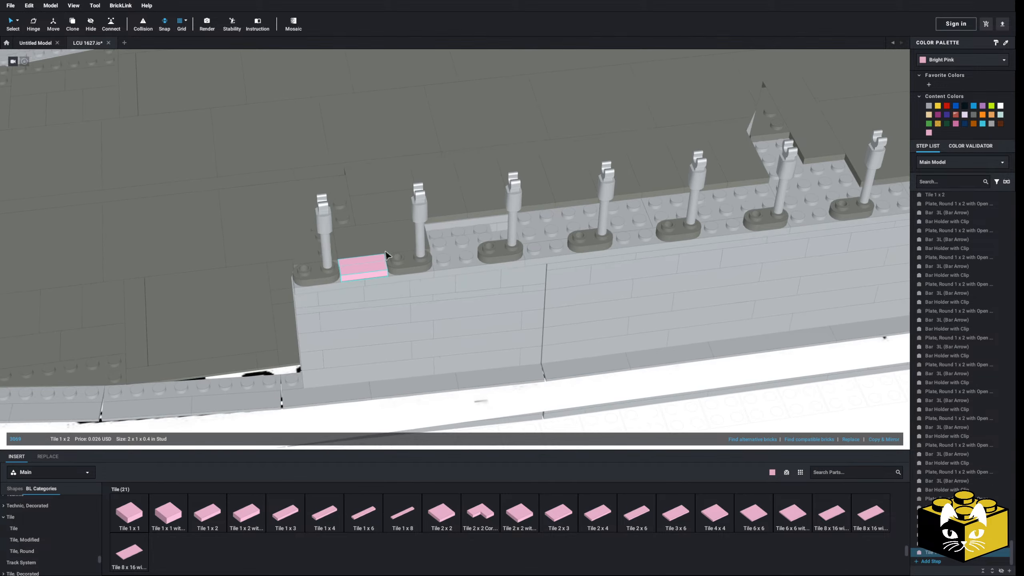
Tile around the third post from the wall's end with a Tile 2 x 2 behind it and a Tile 2 x 3 on each side
click(559, 514)
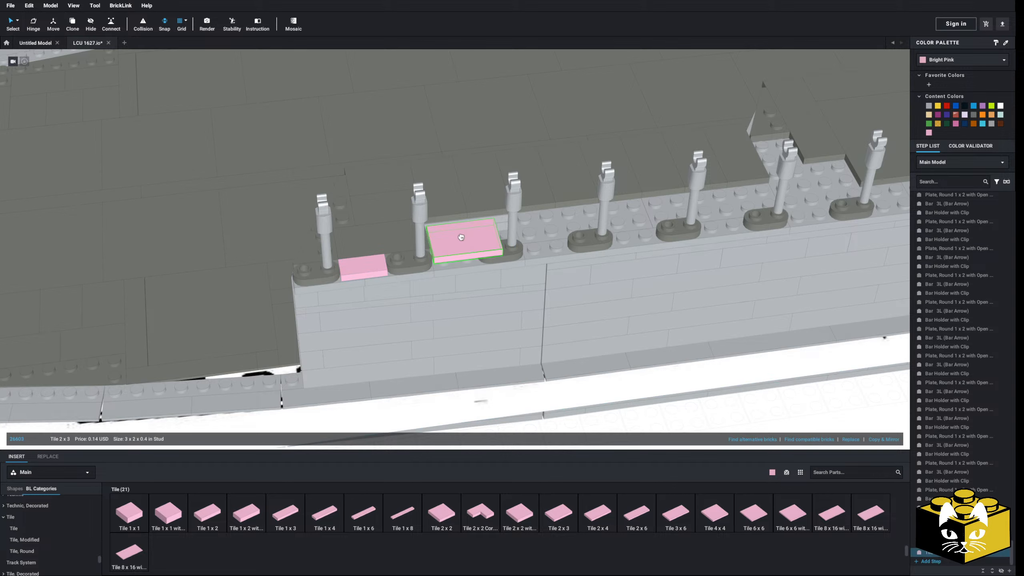
click(452, 237)
click(431, 519)
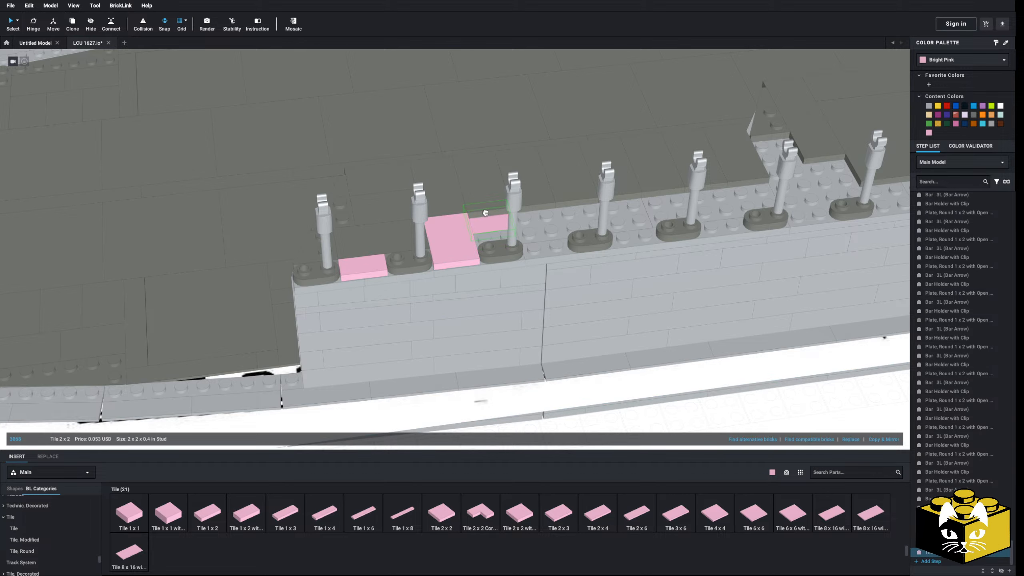
click(487, 223)
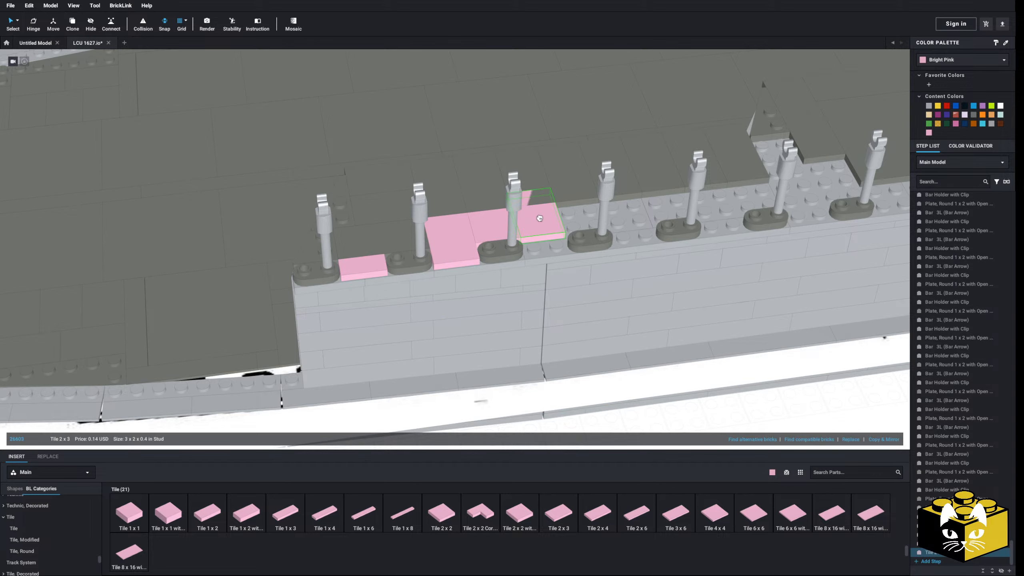
click(539, 230)
Place a Tile 2 x 2 behind the fourth post and a Tile 2 x 3 between the fourth and fifth posts
middle_drag(553, 234, 452, 244)
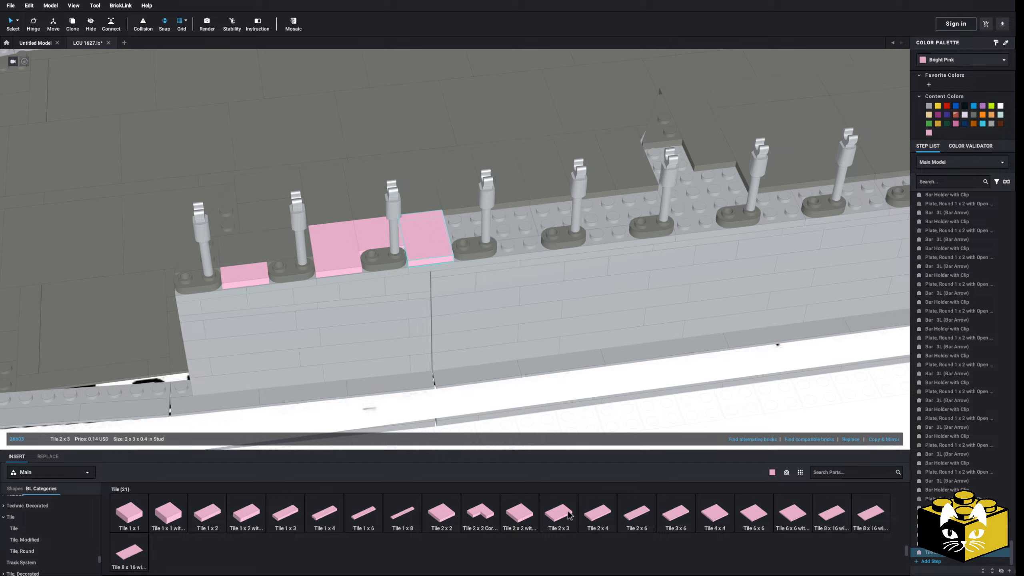
click(519, 511)
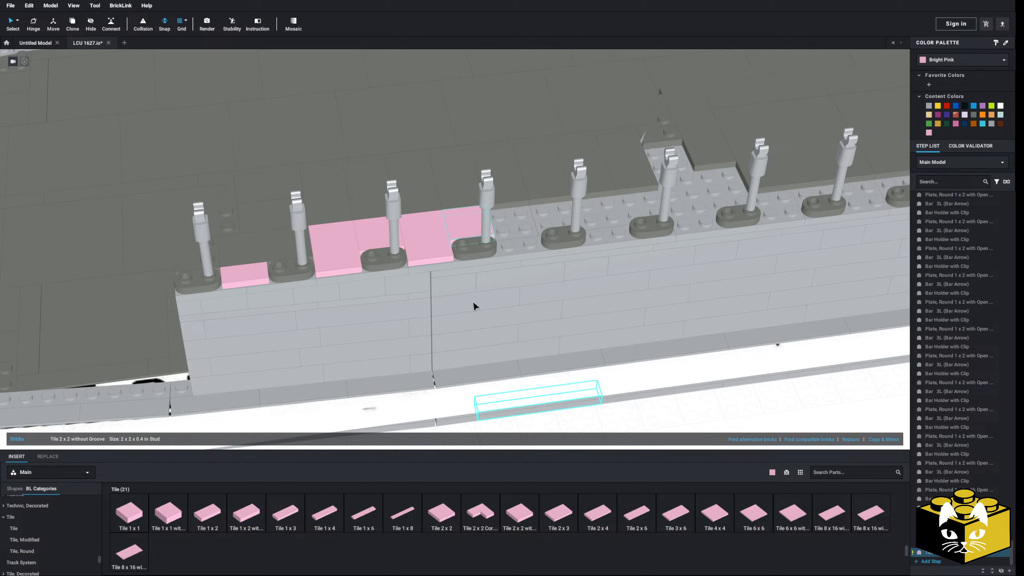
key(Escape)
click(431, 507)
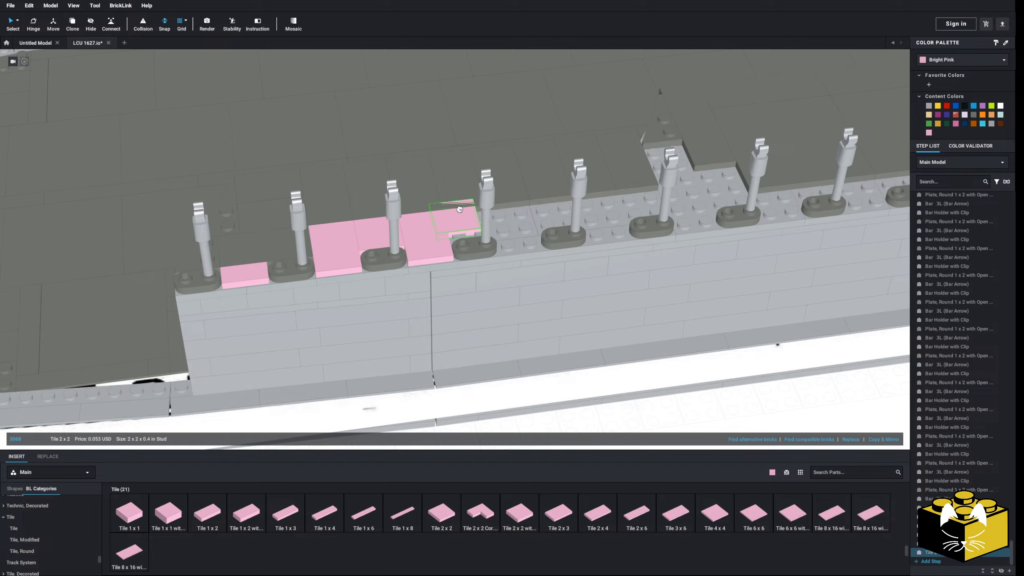
click(559, 520)
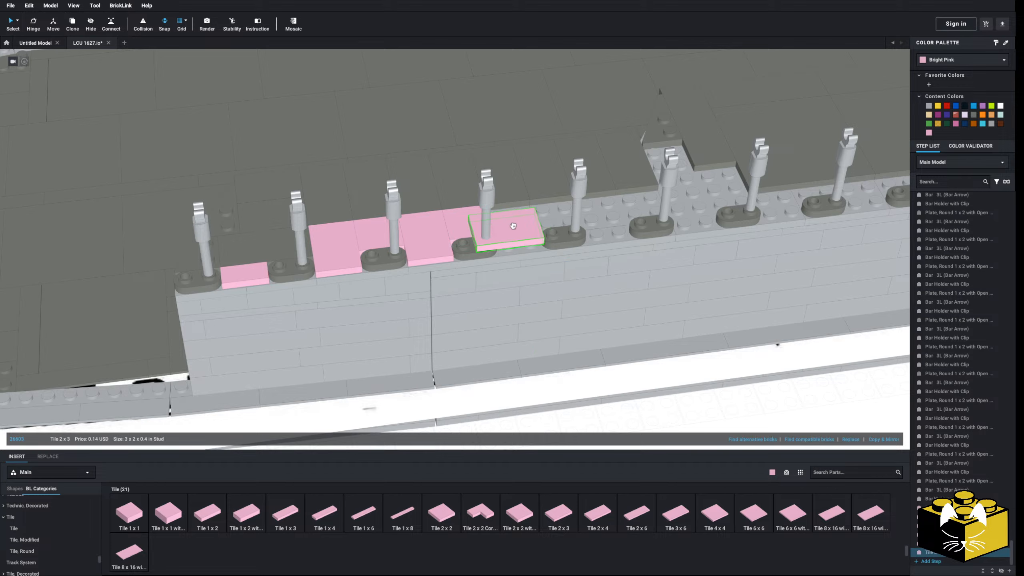
click(515, 228)
Place Tile 2 x 2 pieces behind the fifth and sixth posts with a Tile 2 x 3 between those posts
click(441, 515)
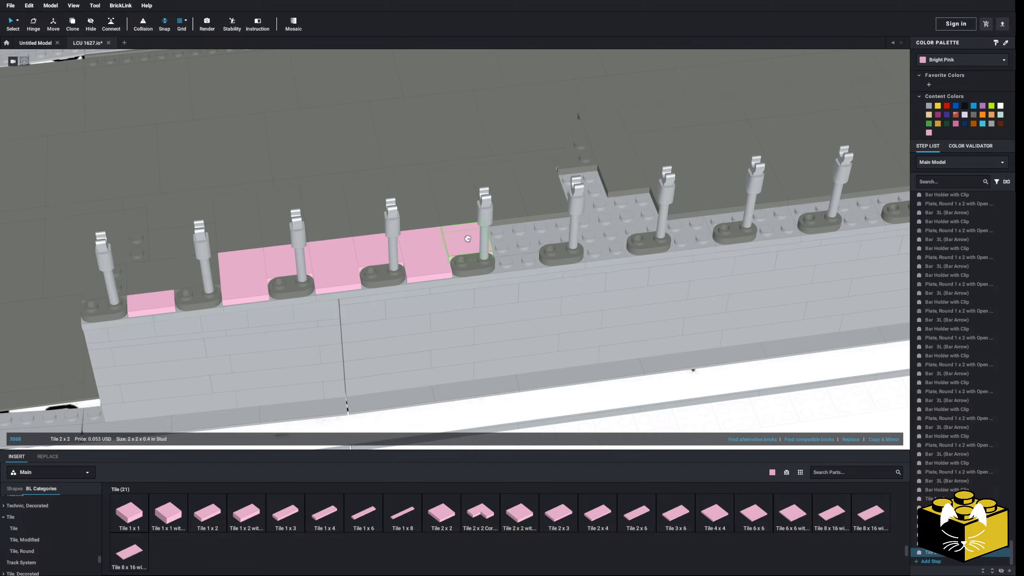
click(573, 522)
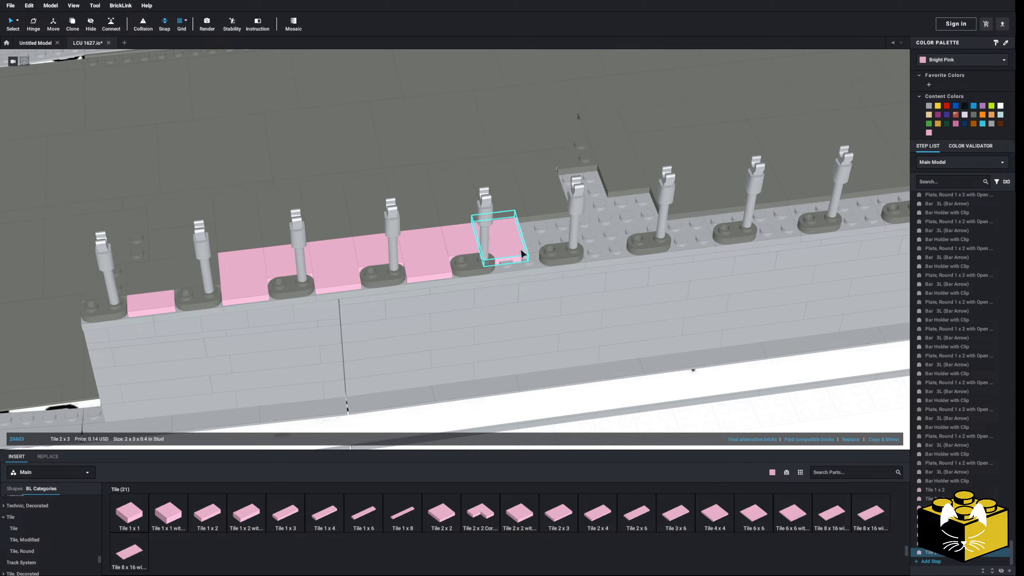
click(523, 252)
click(442, 516)
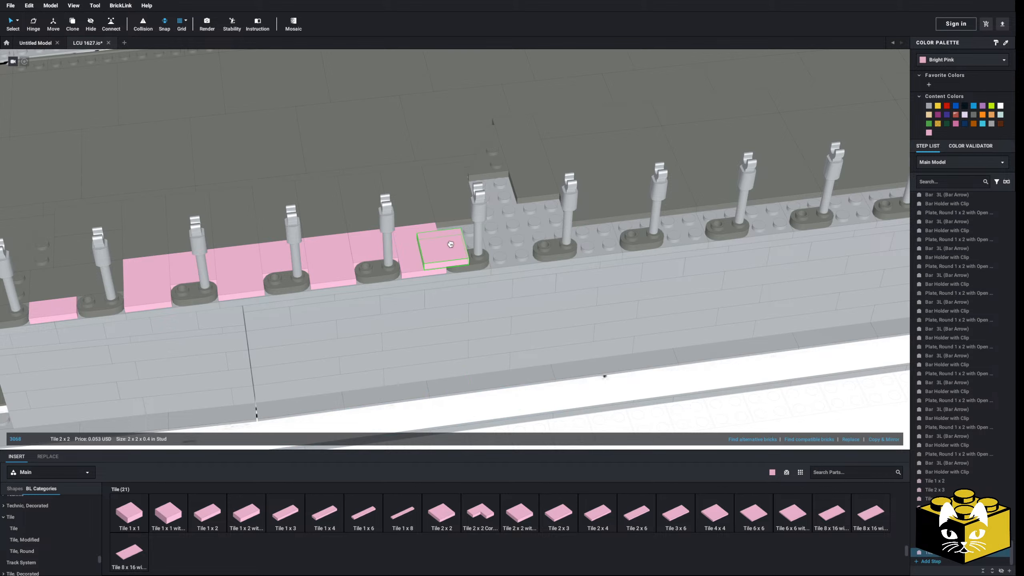
middle_drag(462, 229, 428, 250)
right_drag(427, 249, 427, 244)
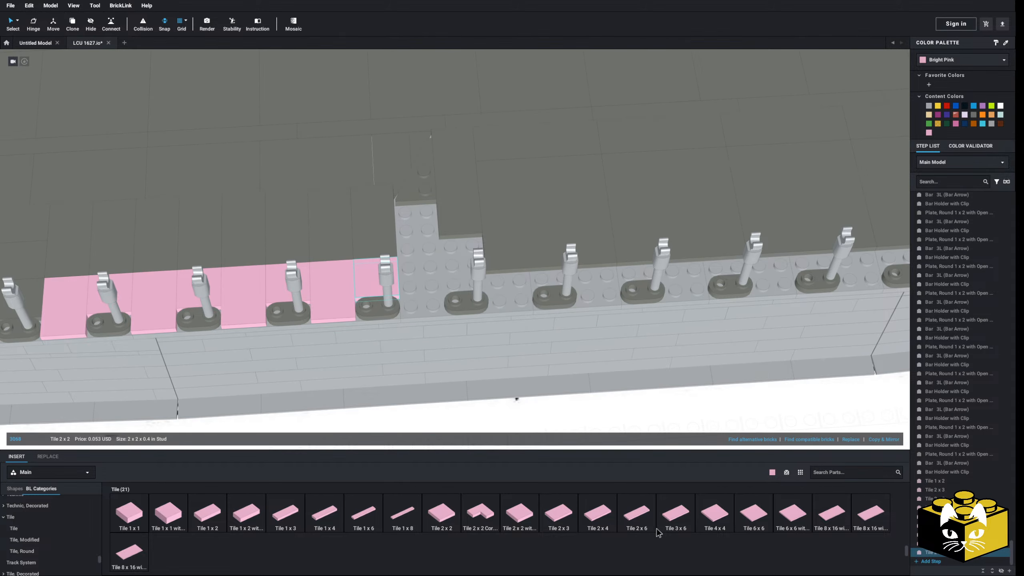
Place a Tile 2 x 6 after the sixth post, a Tile 2 x 3 behind the seventh and a Tile 2 x 2 before the eighth
click(643, 521)
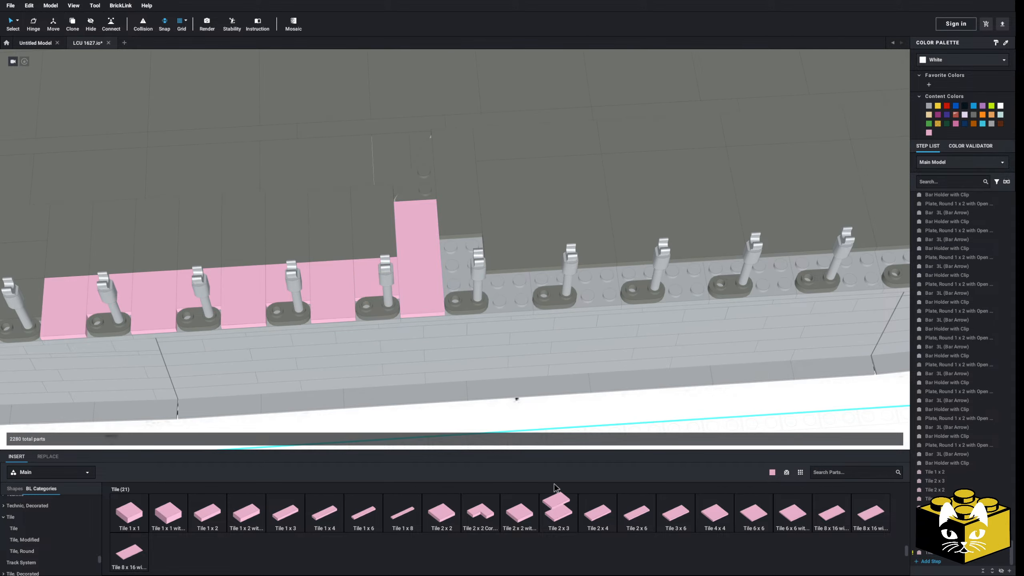
click(557, 507)
click(464, 263)
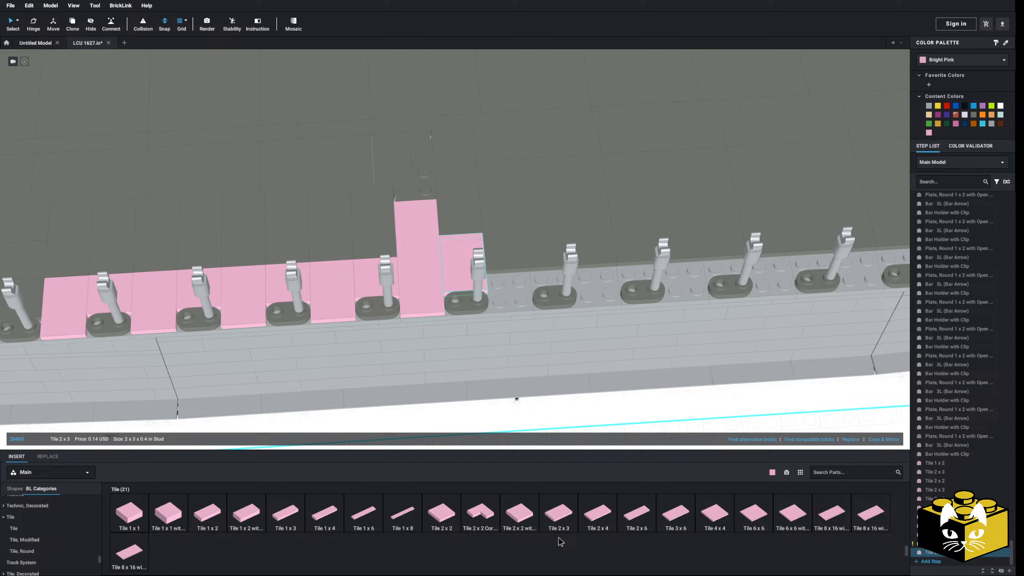
click(446, 523)
click(510, 289)
Place a Tile 1 x 2 behind the eighth and ninth posts, with a Tile 2 x 2 between those posts
click(215, 507)
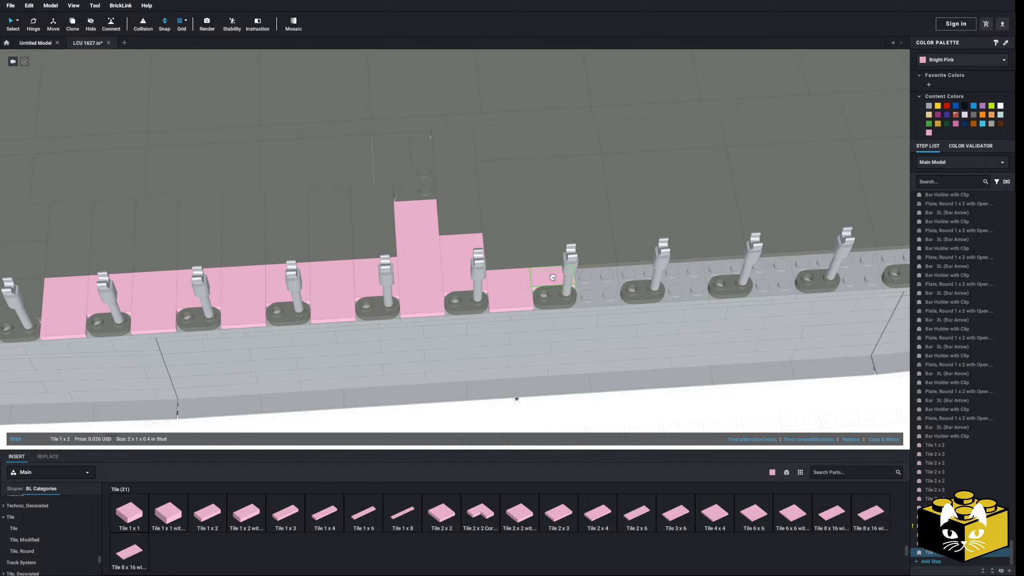
click(427, 524)
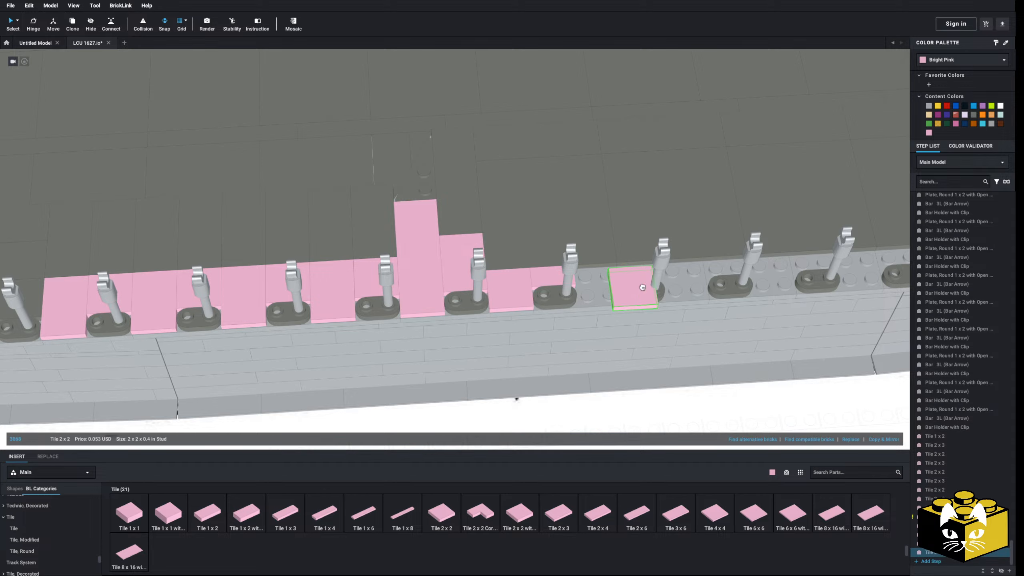
click(216, 526)
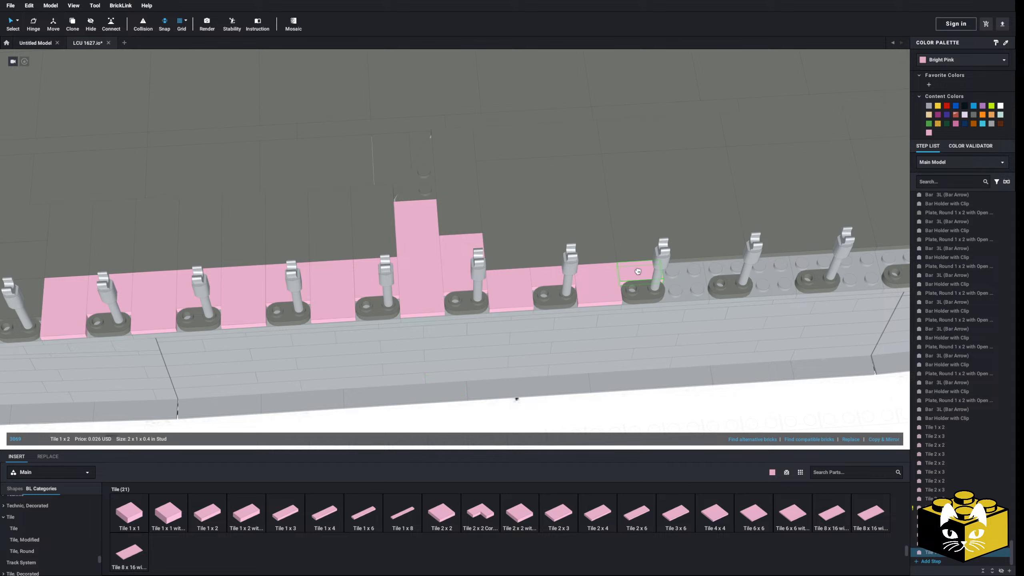
Copy the last two Tile 2 x 2 and two Tile 1 x 2 pieces and paste them around the next two posts
ctrl+click(517, 283)
right_click(516, 282)
click(540, 286)
middle_drag(665, 403, 482, 329)
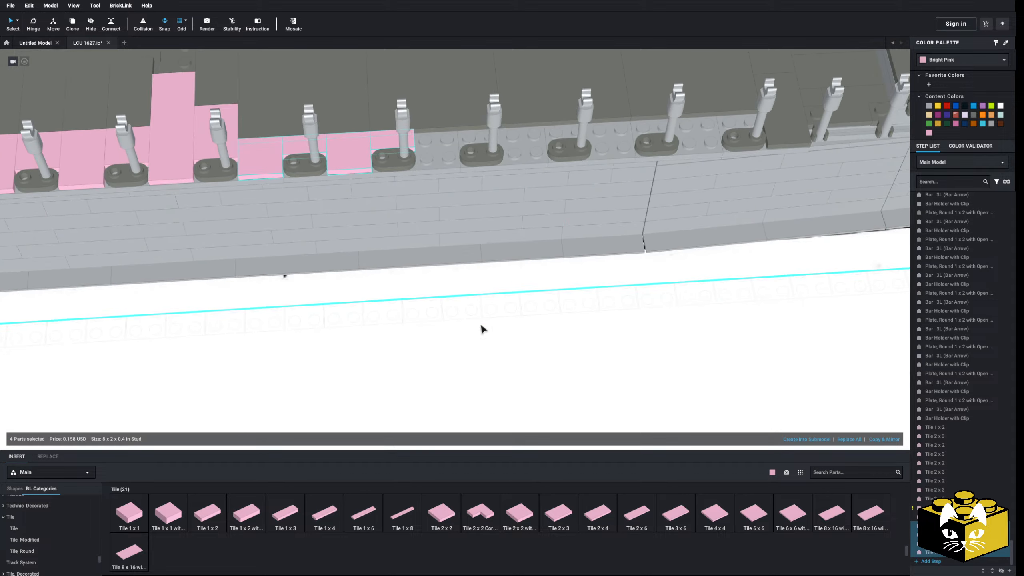
right_click(533, 380)
click(556, 400)
middle_drag(629, 403, 631, 459)
click(438, 200)
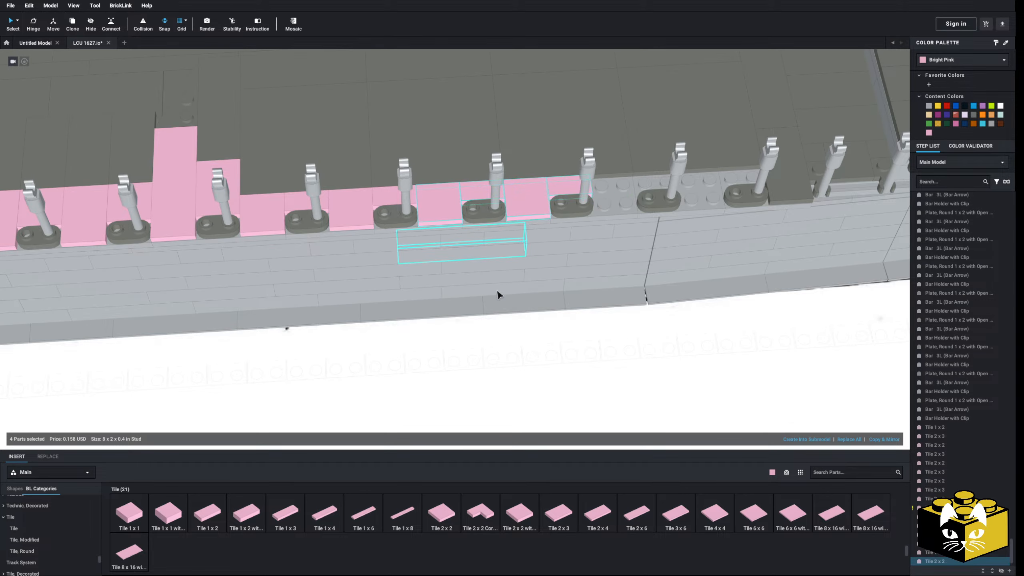
Paste the same four-tile group once more into the remaining gap around the twelfth and thirteenth posts
right_click(621, 361)
click(635, 393)
right_click(633, 377)
click(645, 398)
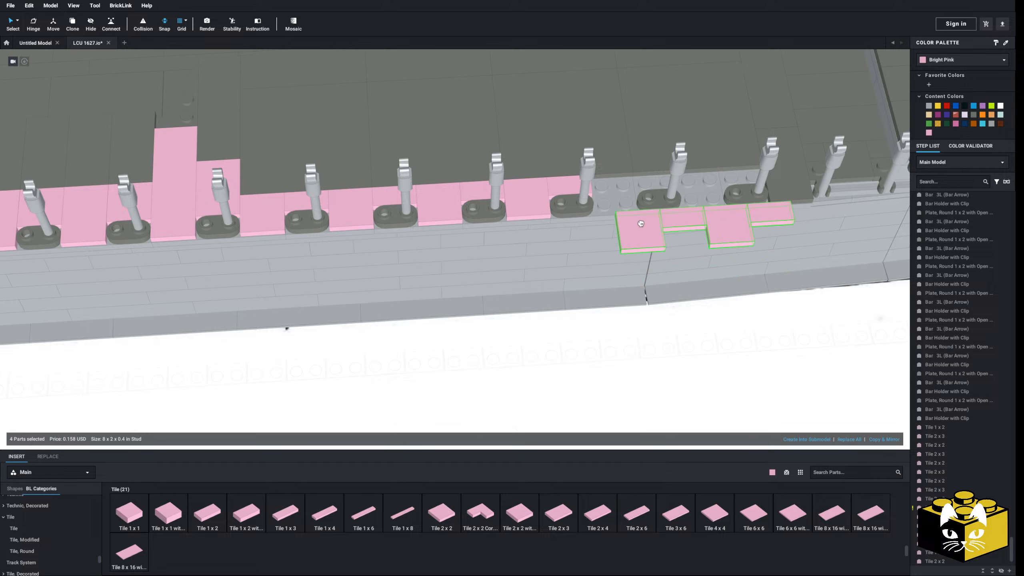
scroll(560, 377, down, 5)
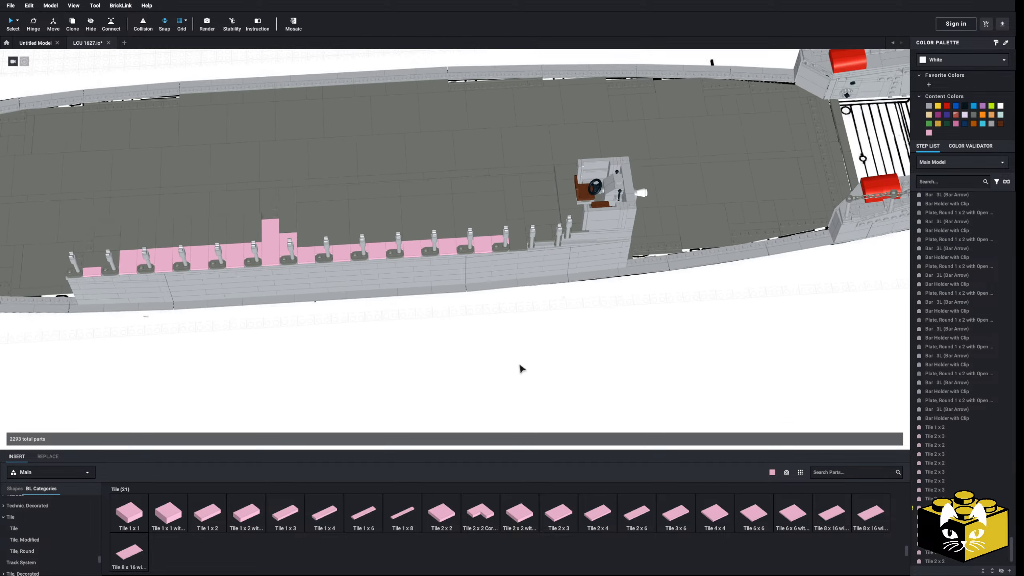
Select all bright pink tiles by color, recolor them Dark Bluish Gray, and return to the default selection mode
click(18, 22)
click(49, 60)
click(307, 258)
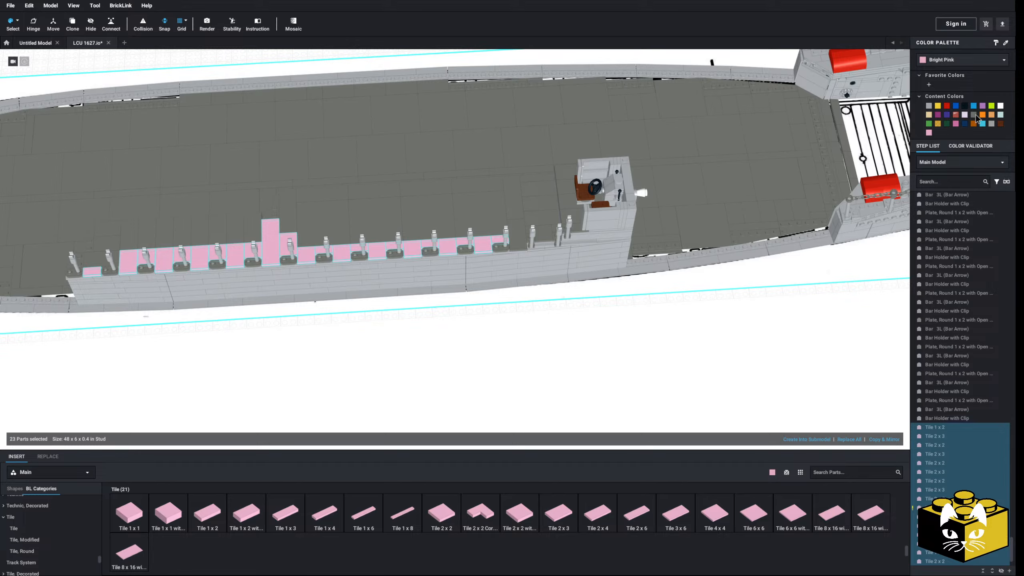
key(Delete)
click(17, 22)
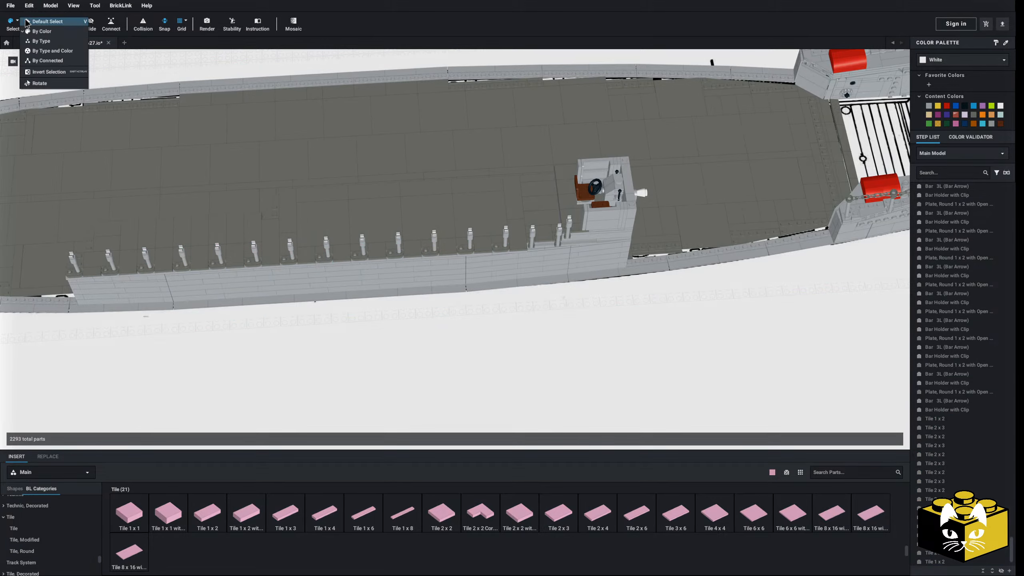
click(37, 22)
Examine the whole landing craft and its row of railing posts from several angles
middle_drag(470, 388, 515, 387)
right_drag(515, 387, 444, 366)
middle_drag(444, 367, 362, 394)
scroll(361, 394, up, 4)
scroll(362, 394, up, 3)
right_drag(361, 394, 414, 400)
scroll(376, 396, down, 8)
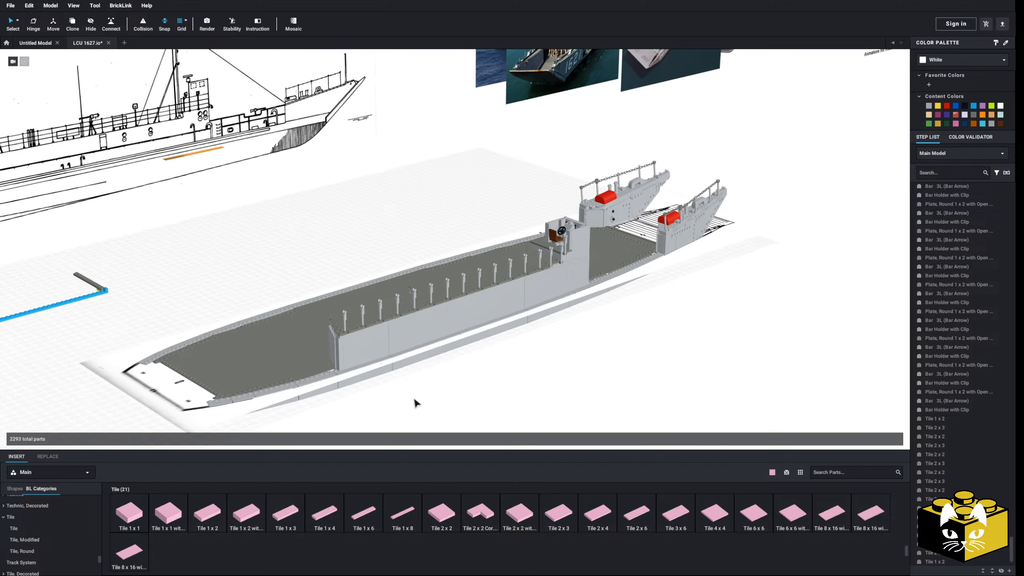
middle_drag(414, 400, 521, 385)
right_drag(521, 384, 450, 361)
Delete the two differently mounted posts between the round-plate row and the cabin base, including their bars, clips and modified plates
scroll(464, 363, up, 10)
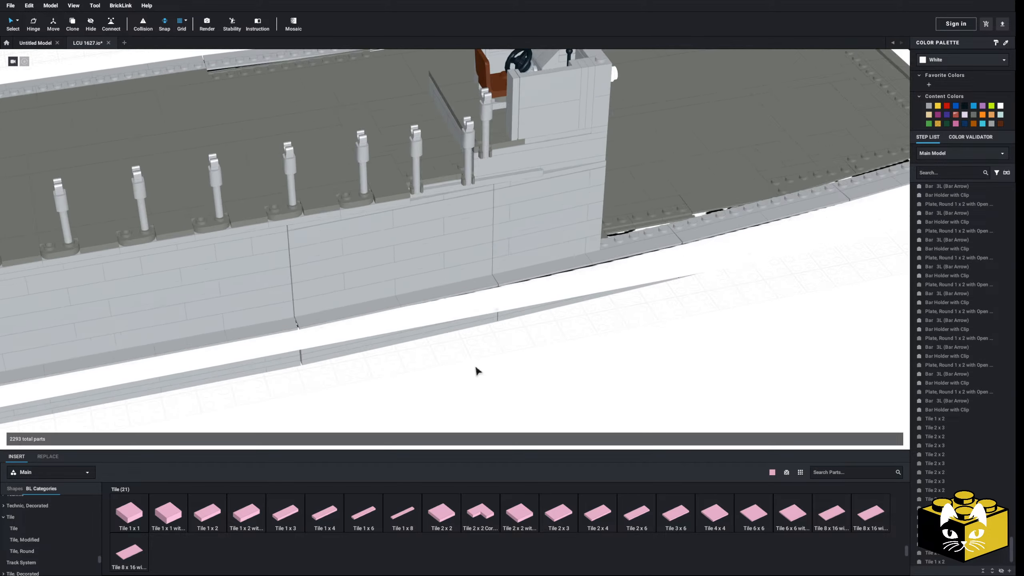
click(466, 171)
key(Delete)
click(465, 141)
key(Delete)
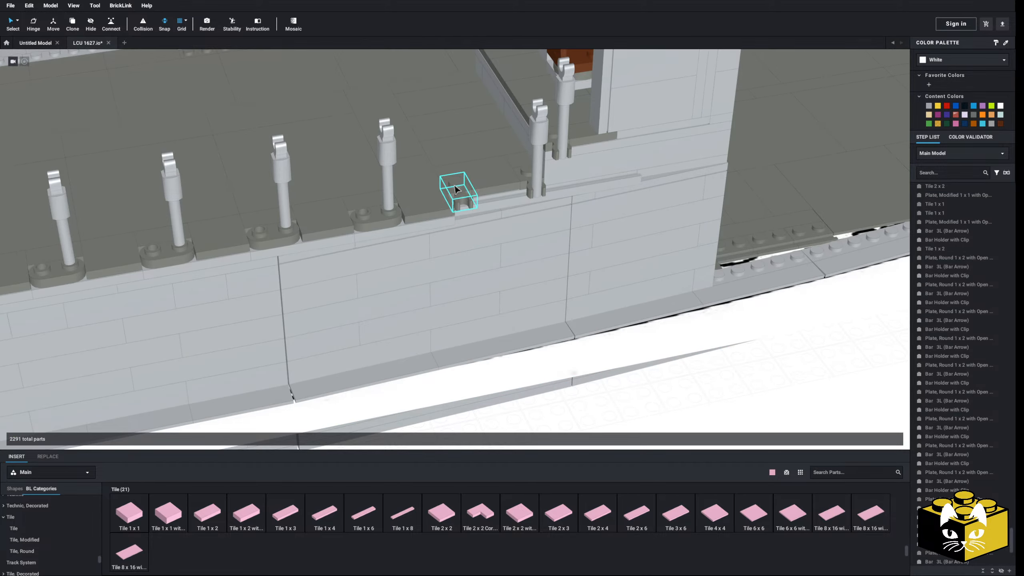
click(461, 195)
key(Delete)
click(527, 177)
key(Delete)
click(539, 131)
key(Delete)
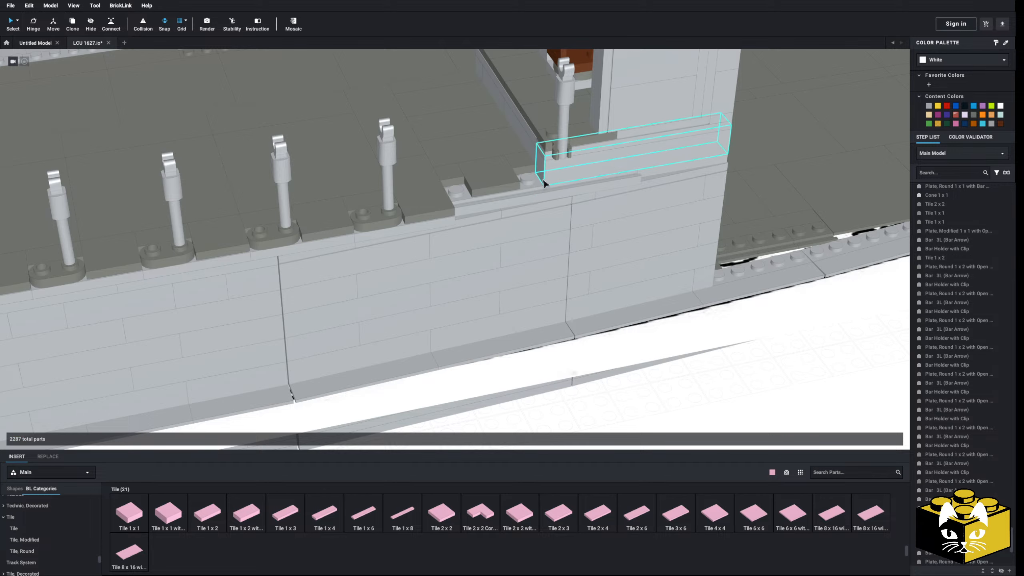
Copy the complete round-plate post nearest the cabin and paste it beside the hull, turned crosswise to the wall
ctrl+click(392, 198)
ctrl+click(386, 144)
right_click(385, 143)
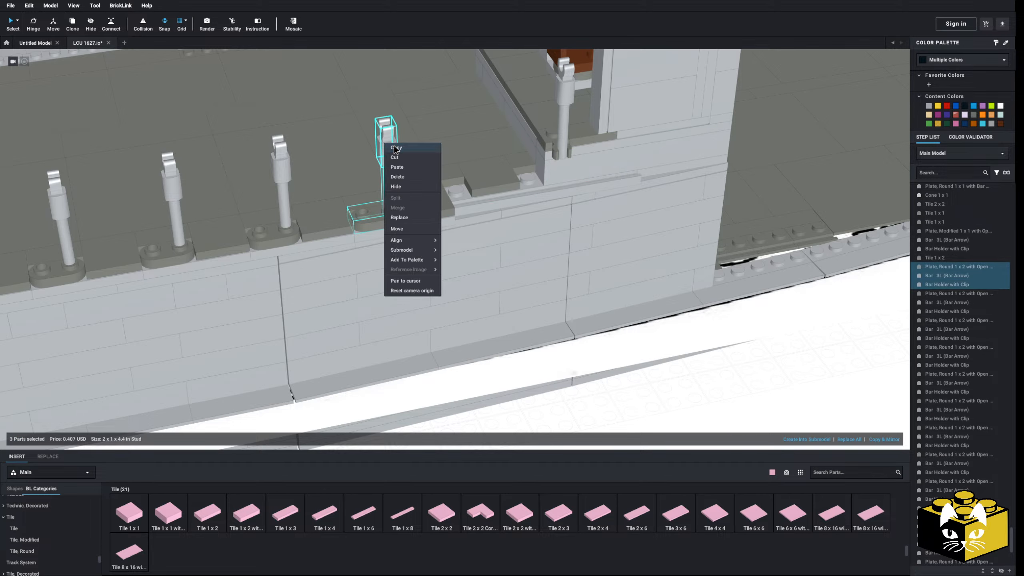
click(394, 149)
click(643, 391)
middle_drag(653, 368, 638, 338)
right_click(619, 354)
click(632, 378)
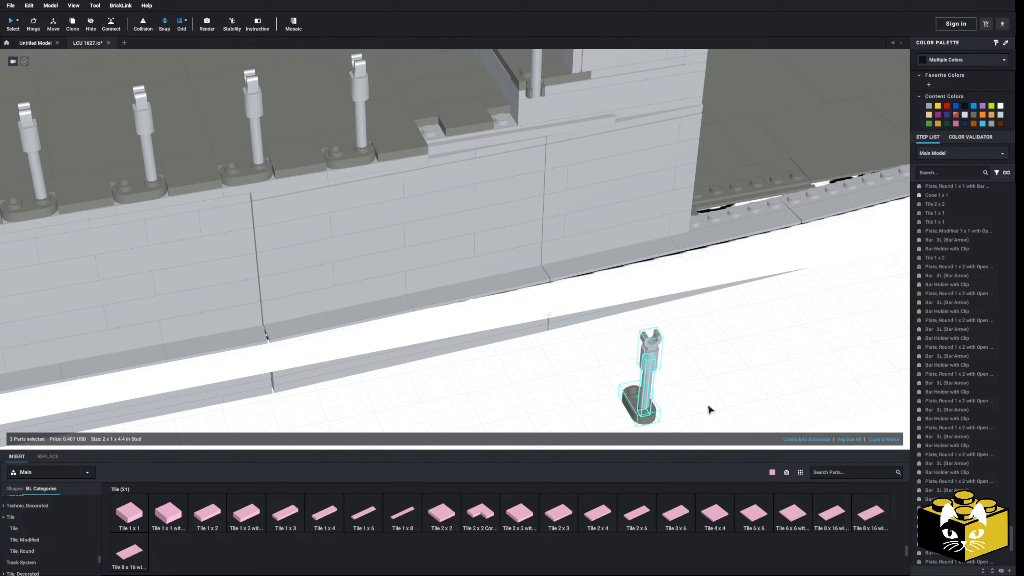
Rotate the pasted post's Bar Holder with Clip around its bar to match the clips on the other posts
click(650, 346)
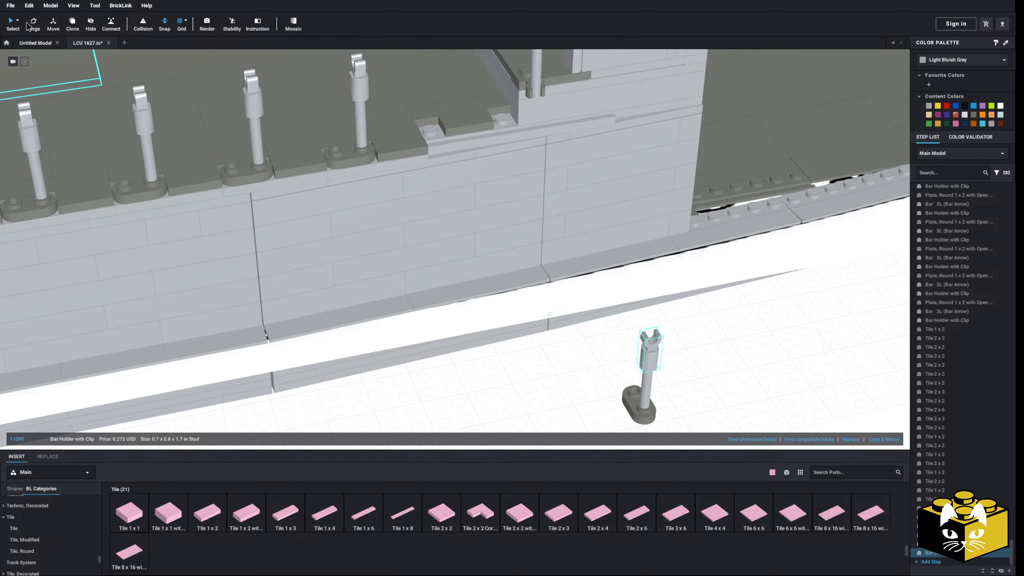
right_drag(587, 395, 578, 325)
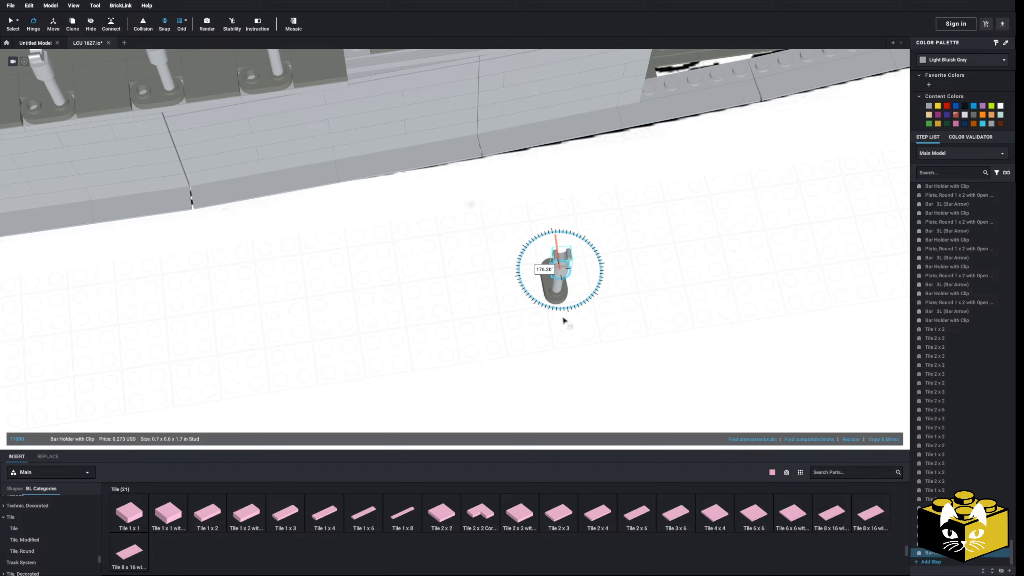
key(Escape)
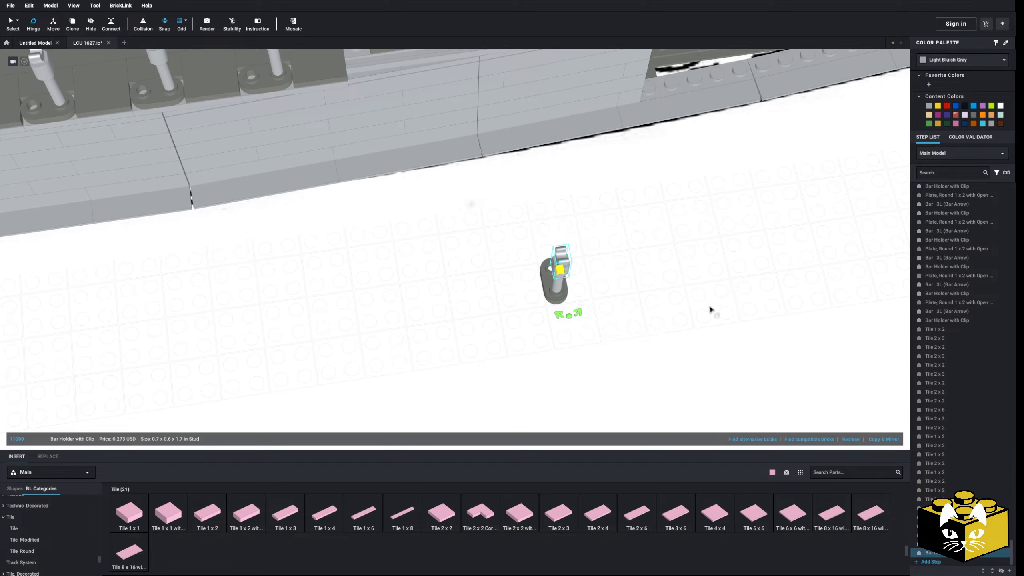
Move the turned post into the first empty spot beside the row and place a copy of it in the second
drag(586, 238, 372, 334)
right_drag(372, 334, 504, 385)
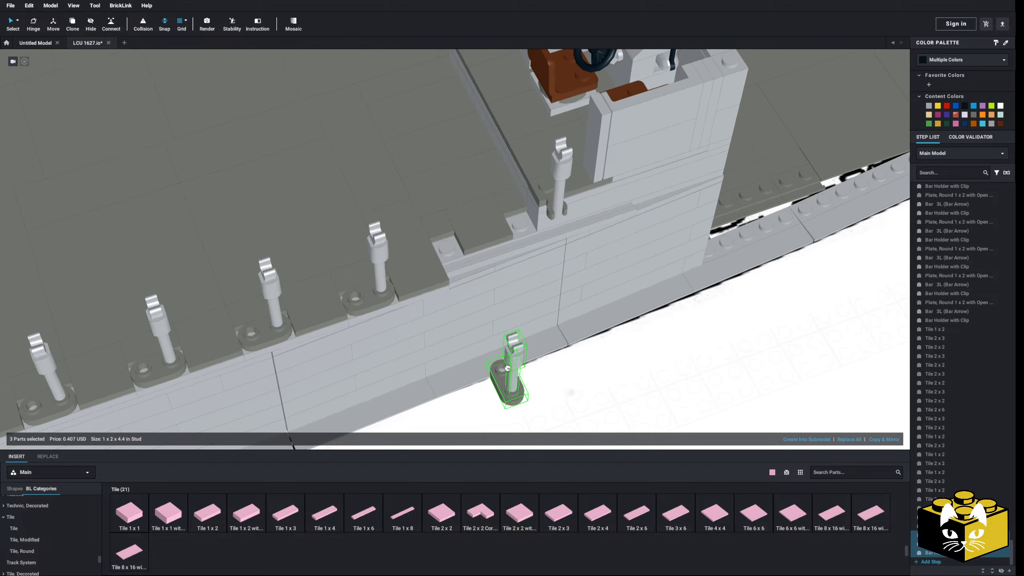
drag(504, 385, 449, 260)
right_click(444, 254)
click(463, 269)
right_click(702, 394)
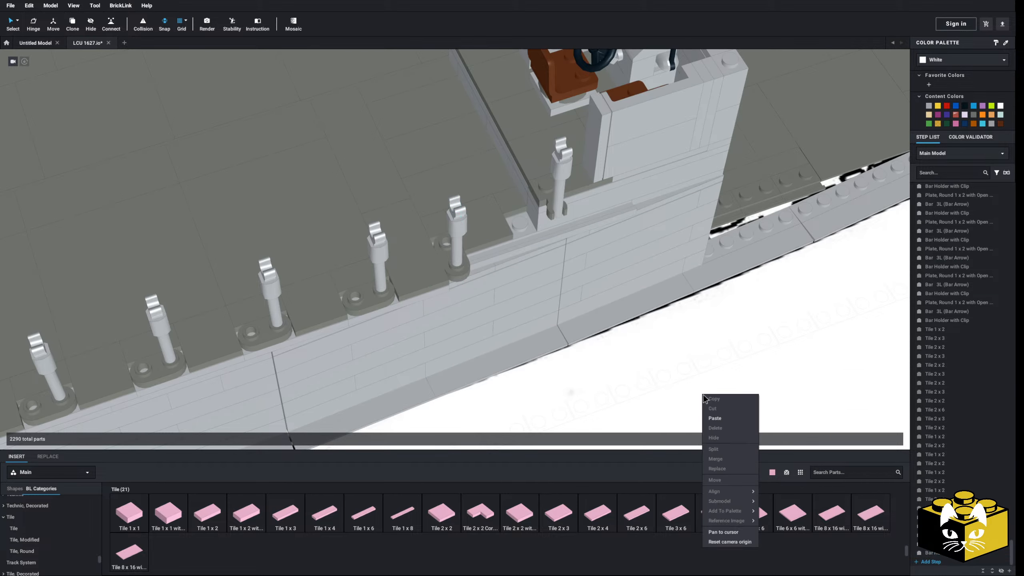
click(711, 419)
click(635, 378)
Delete the floor tiles in the strip behind the second to sixth posts at the far end of the wall
scroll(635, 378, down, 3)
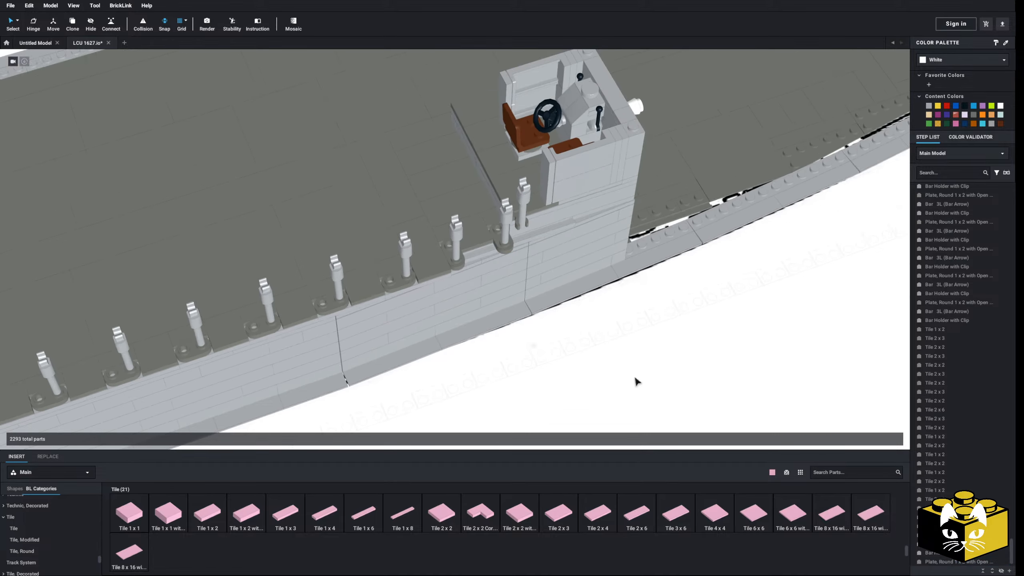
mouse_move(636, 378)
right_down()
mouse_move(603, 354)
mouse_move(570, 389)
mouse_move(511, 393)
mouse_move(696, 426)
mouse_move(622, 380)
right_up()
scroll(511, 393, down, 2)
scroll(610, 375, down, 3)
middle_drag(702, 324, 470, 285)
middle_drag(346, 416, 520, 345)
scroll(521, 348, up, 10)
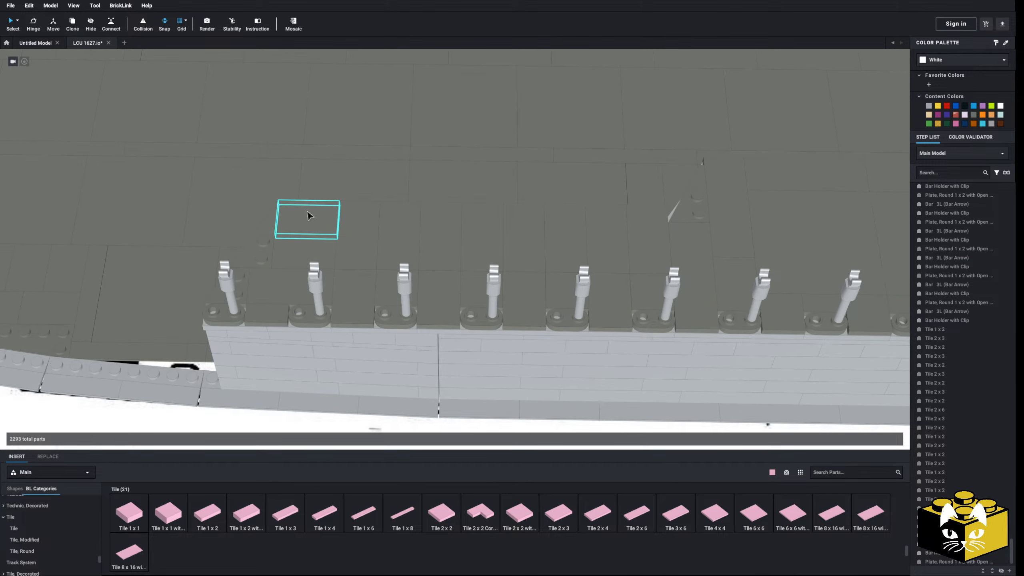
click(310, 217)
key(Delete)
click(417, 234)
key(Delete)
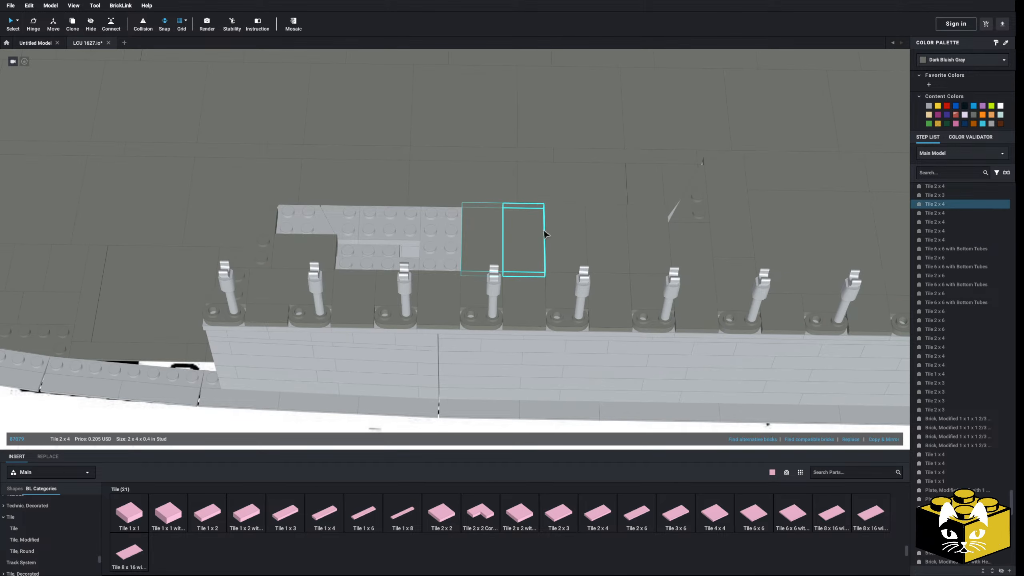
key(Delete)
click(526, 241)
key(Delete)
click(564, 241)
key(Delete)
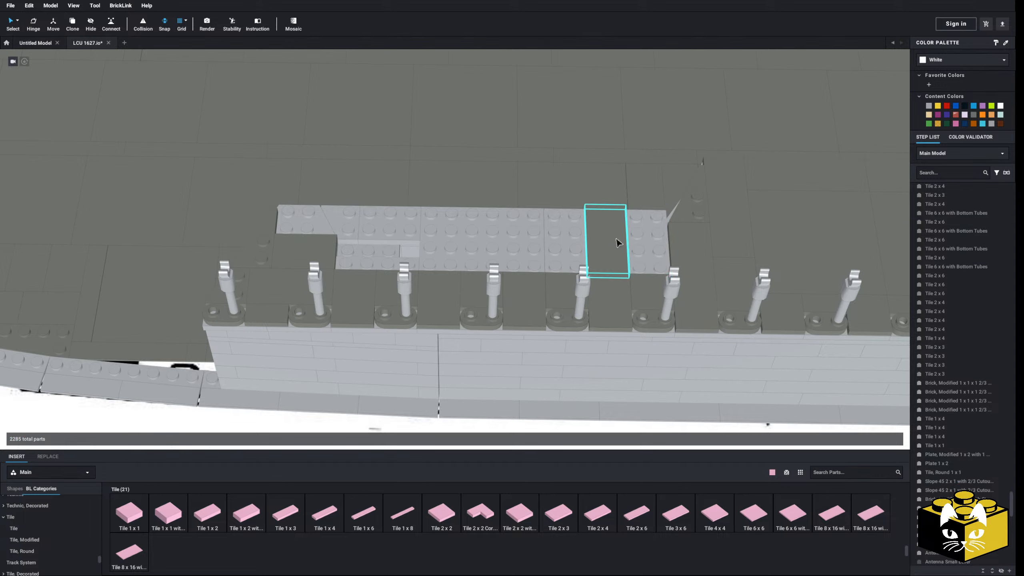
click(607, 242)
key(Delete)
Copy the two posts at the wall's far end and paste the pair at the start of the cleared floor strip
middle_drag(465, 322, 482, 308)
click(332, 307)
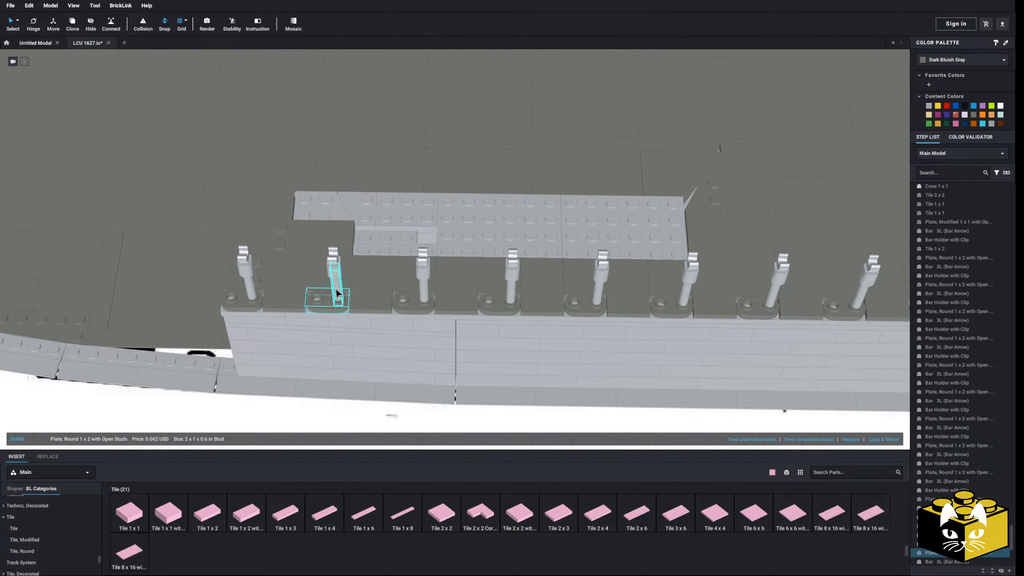
ctrl+click(336, 291)
ctrl+click(330, 272)
ctrl+click(247, 266)
right_click(247, 266)
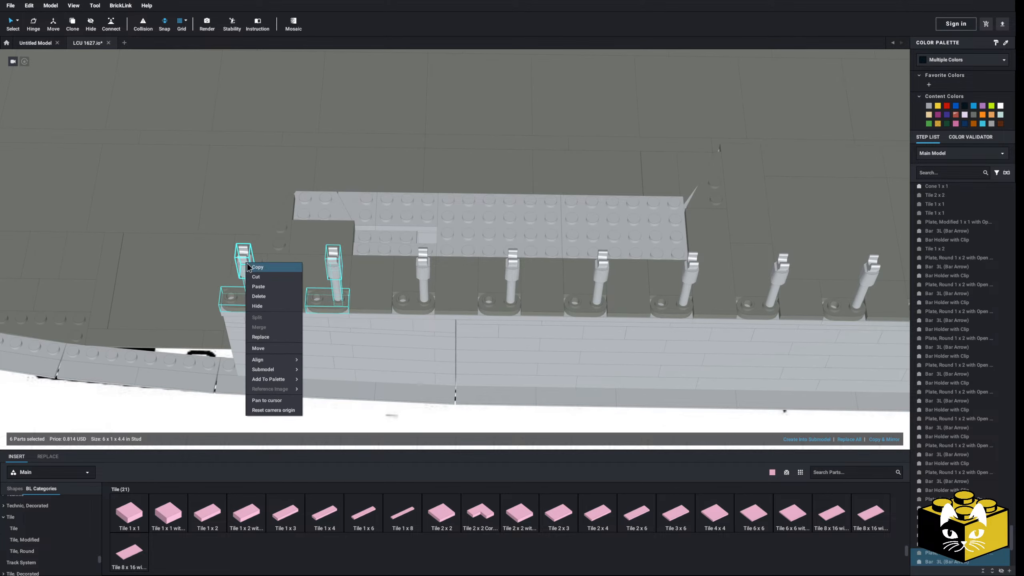
click(252, 266)
middle_drag(338, 403, 355, 368)
right_click(315, 400)
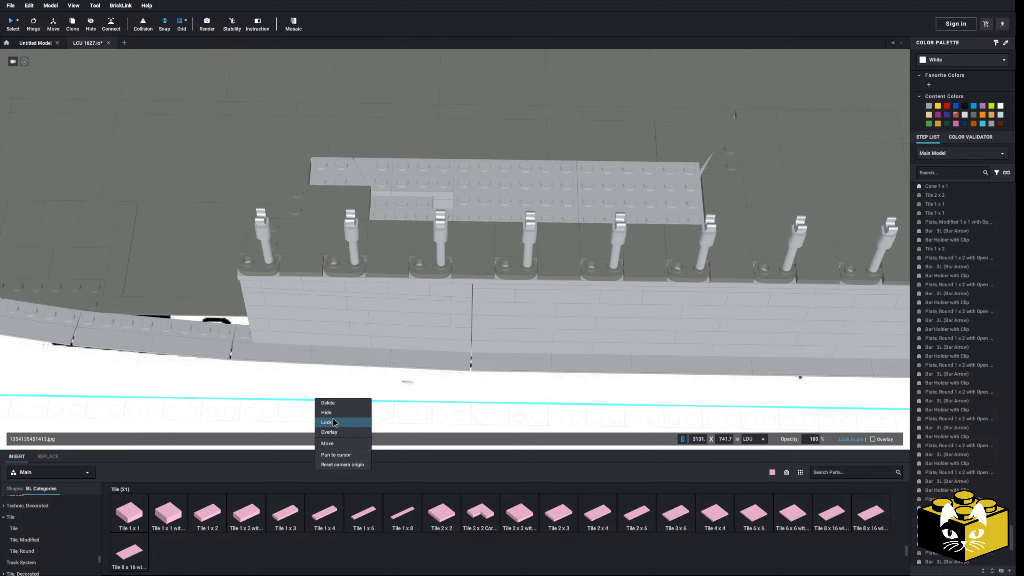
right_click(280, 408)
click(305, 431)
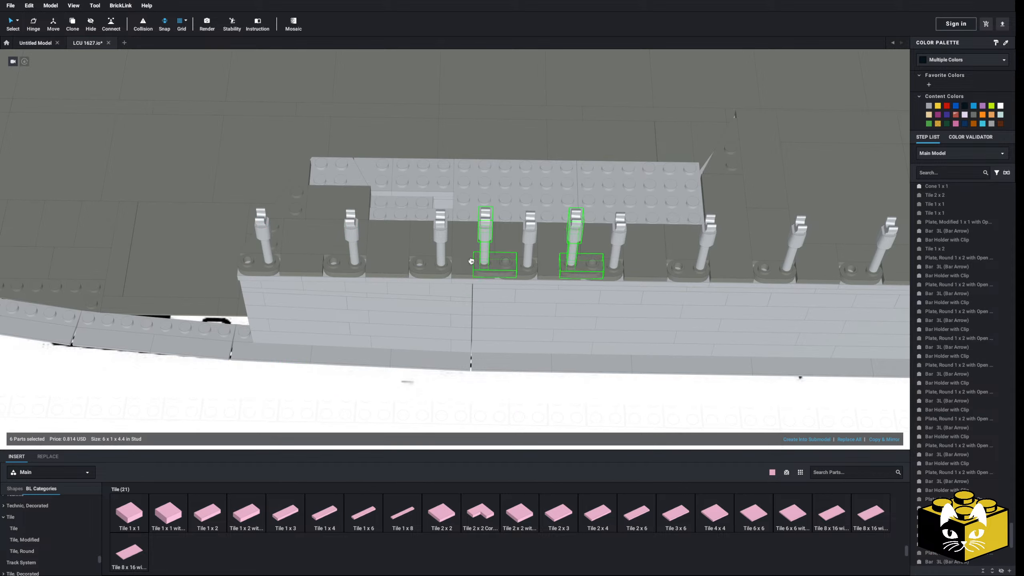
click(335, 164)
Paste a second pair of posts in line with the first pair along the cleared strip
middle_drag(378, 355, 400, 307)
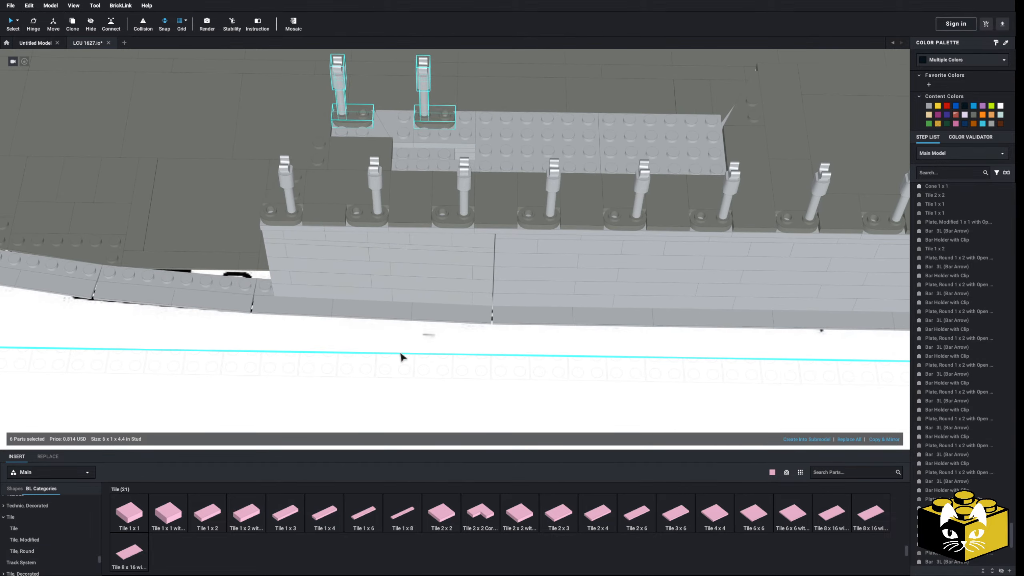
right_click(400, 354)
right_click(353, 367)
click(374, 391)
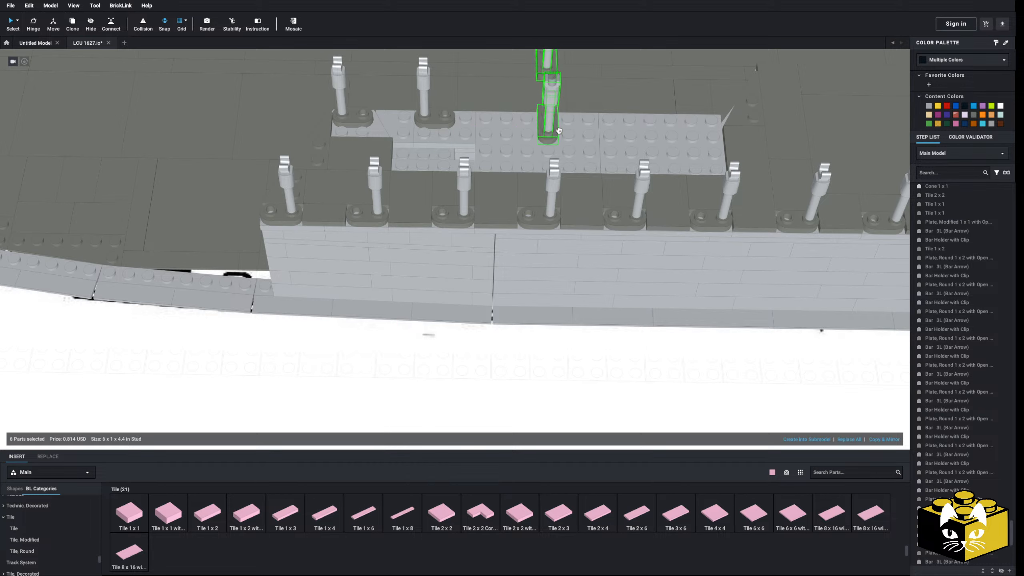
click(530, 189)
click(545, 343)
Paste a third pair of posts in line with the two pairs along the cleared floor strip
middle_drag(545, 343, 455, 389)
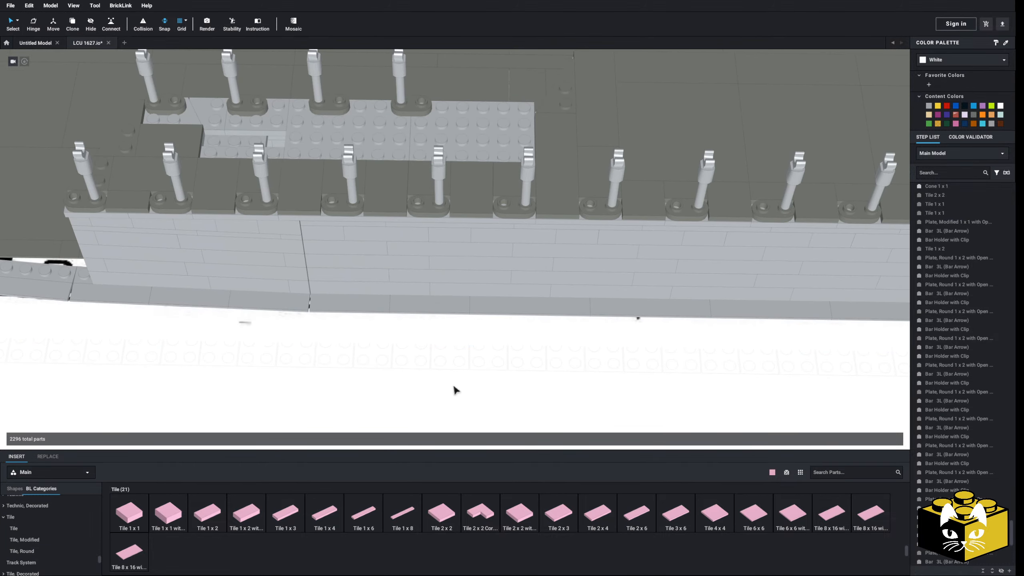
right_click(454, 387)
click(475, 412)
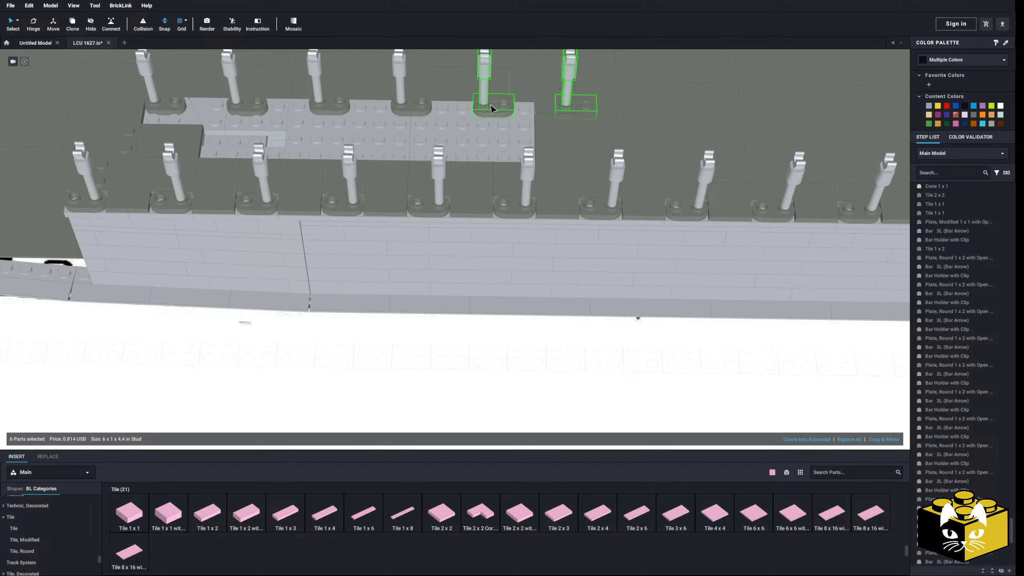
click(492, 108)
Delete all parts of the surplus sixth post standing beyond the end of the cleared strip
key(Delete)
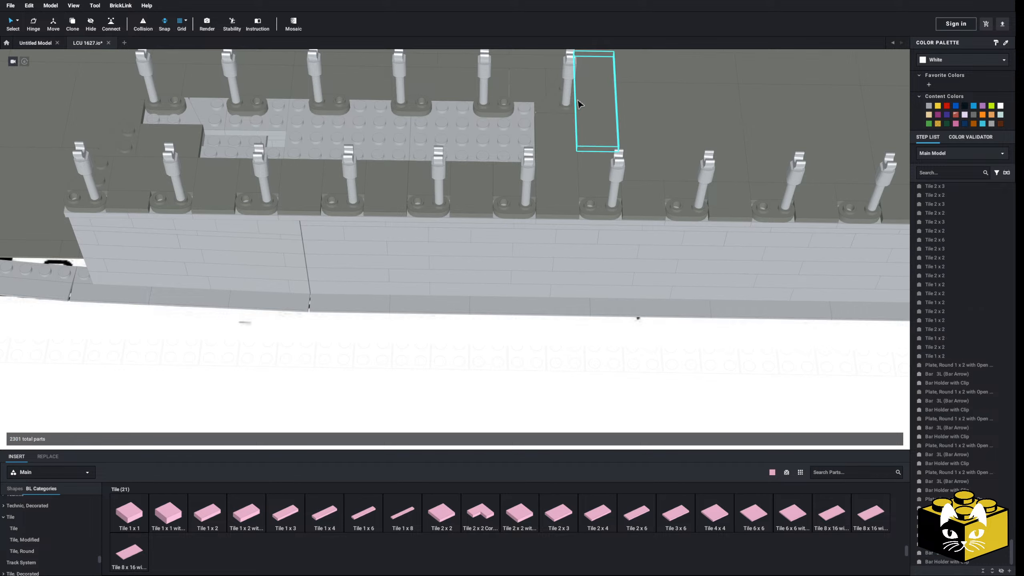
key(Delete)
click(569, 75)
key(Delete)
Place a 1 x 2 tile in front of the first inner post and a 2 x 2 tile between the first two posts
middle_drag(343, 272, 533, 407)
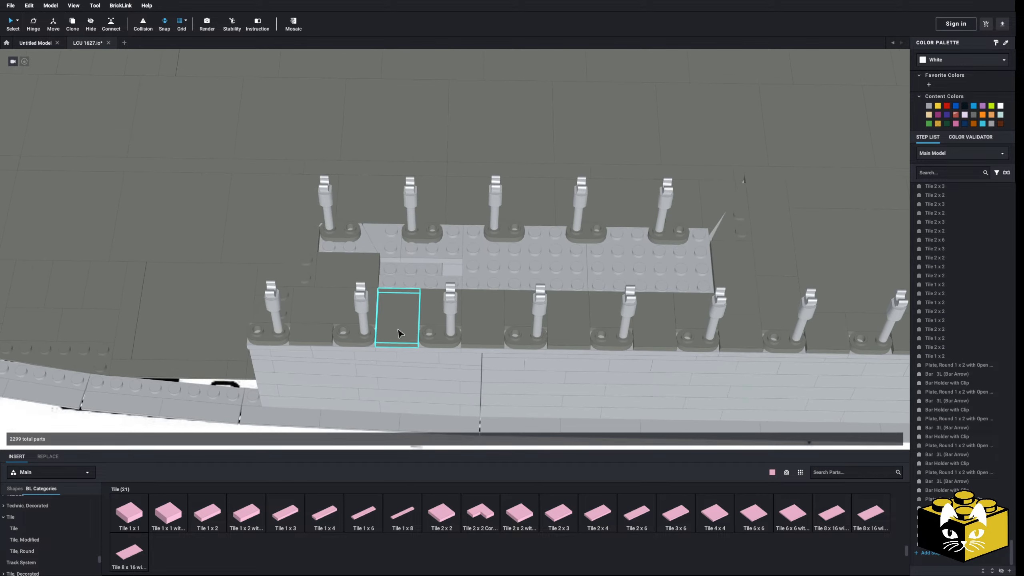
click(212, 518)
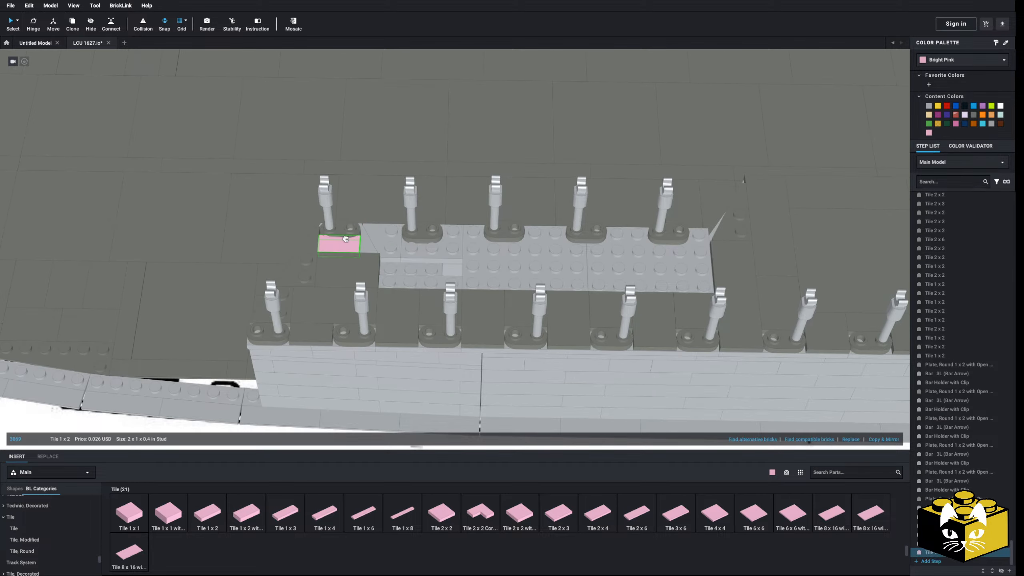
click(339, 244)
click(340, 233)
click(440, 515)
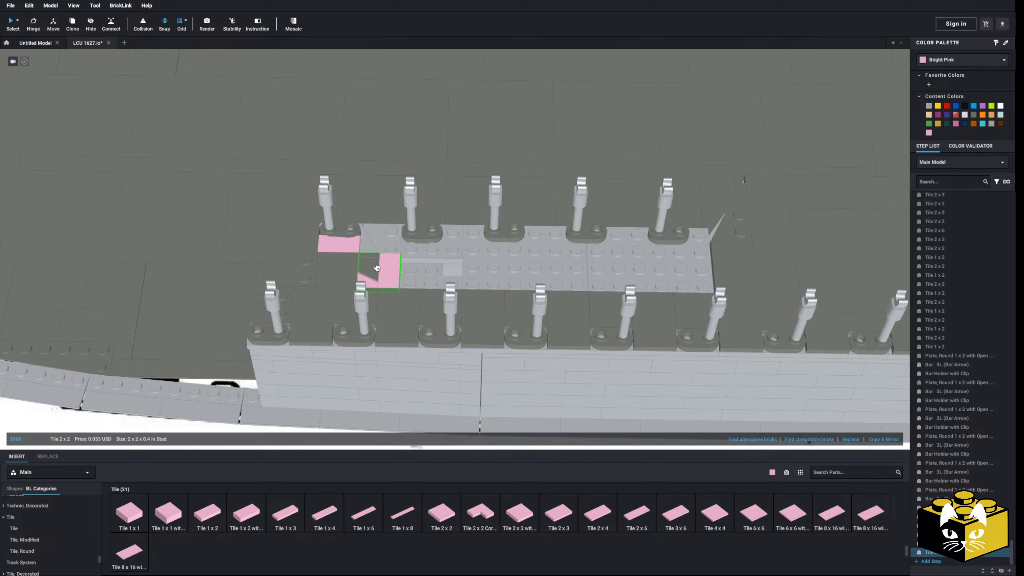
click(382, 238)
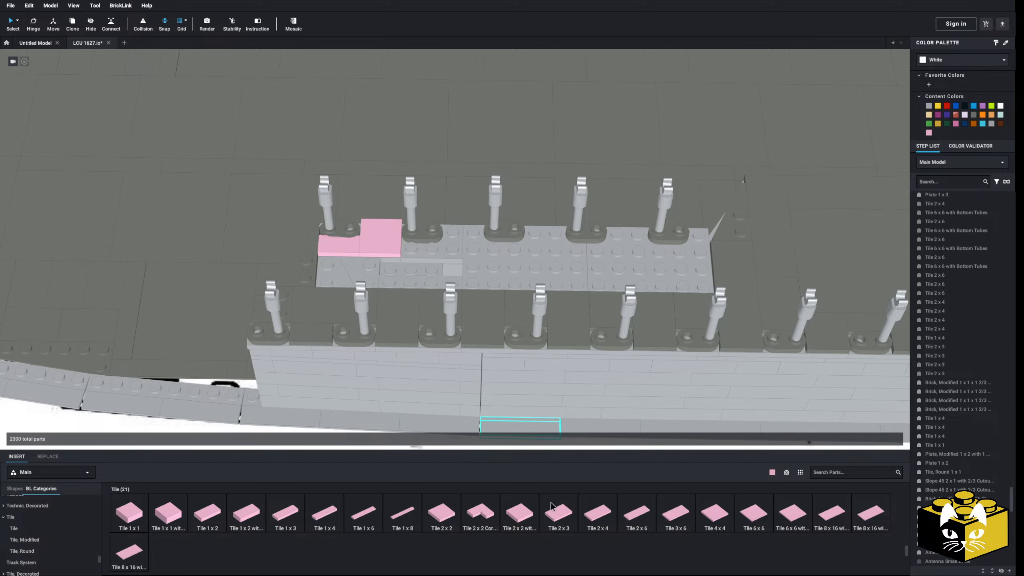
Replace the leftover tile at the strip's start with a 2 x 4 tile and set a turned 2 x 3 tile in front of the second post
click(362, 266)
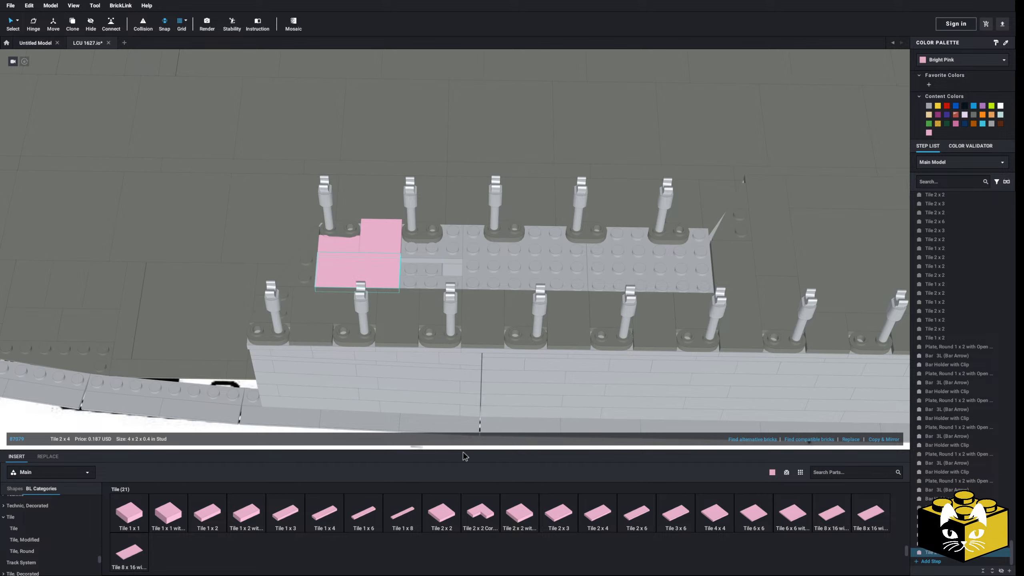
click(568, 517)
key(Right)
click(418, 259)
Examine how the bases of the first three inner posts sit against the new tiles, from above and from the side
right_drag(418, 259, 412, 296)
middle_drag(411, 297, 420, 247)
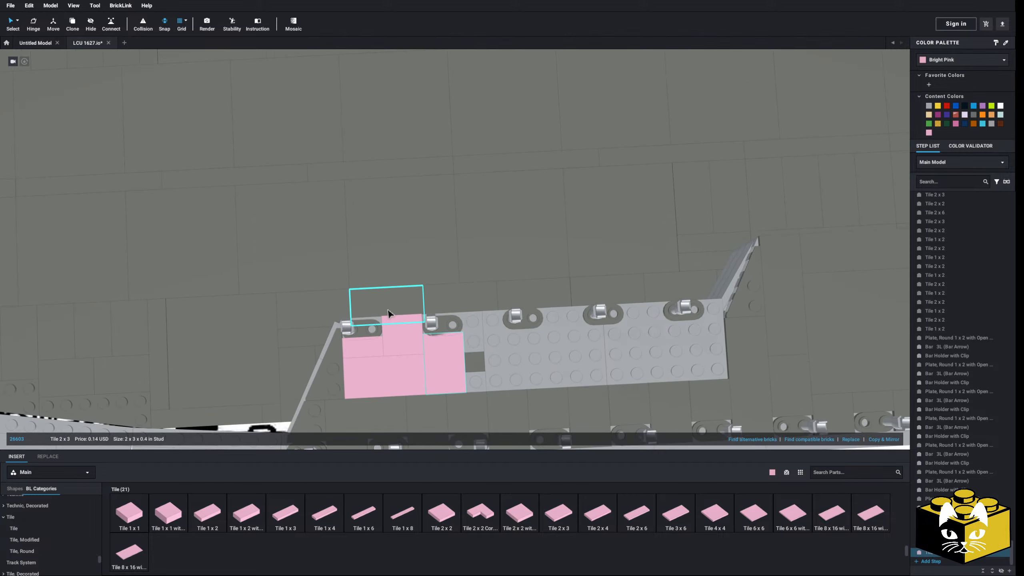
right_drag(388, 310, 392, 275)
middle_drag(392, 276, 409, 285)
scroll(409, 286, up, 4)
click(359, 207)
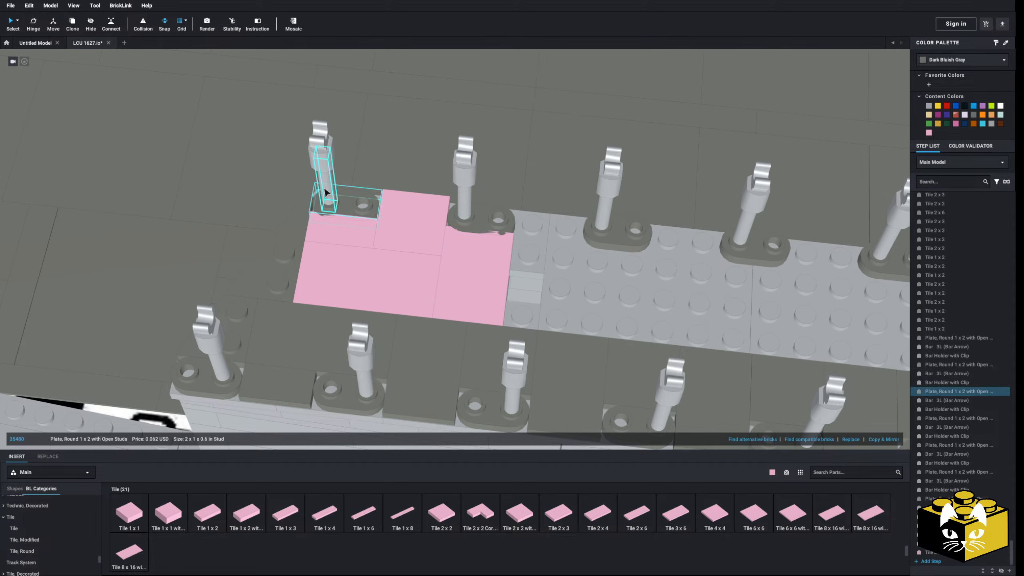
click(488, 226)
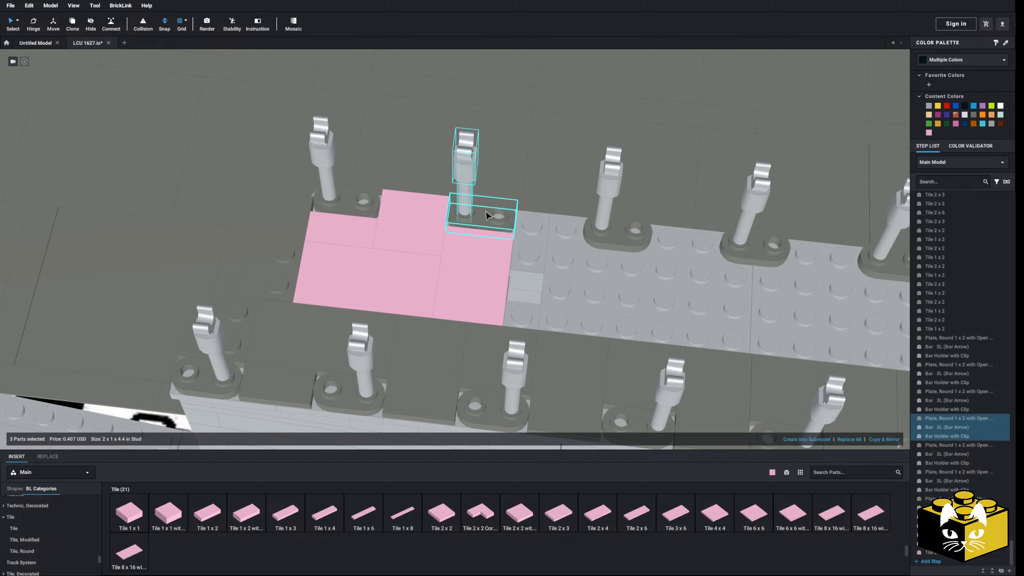
middle_drag(486, 212, 339, 227)
click(476, 243)
ctrl+click(452, 202)
right_drag(452, 202, 455, 219)
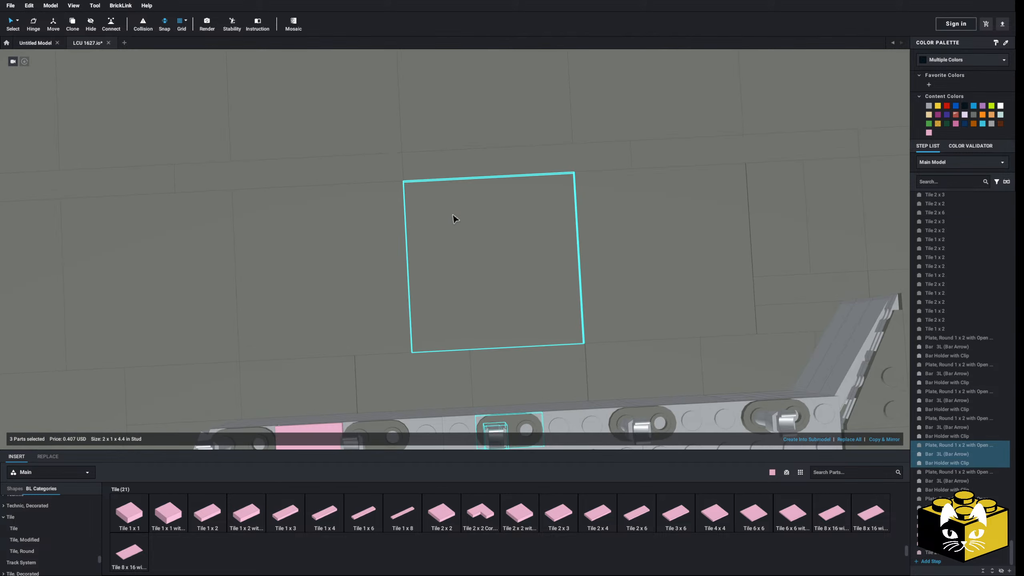
middle_drag(455, 220, 427, 213)
scroll(423, 221, down, 10)
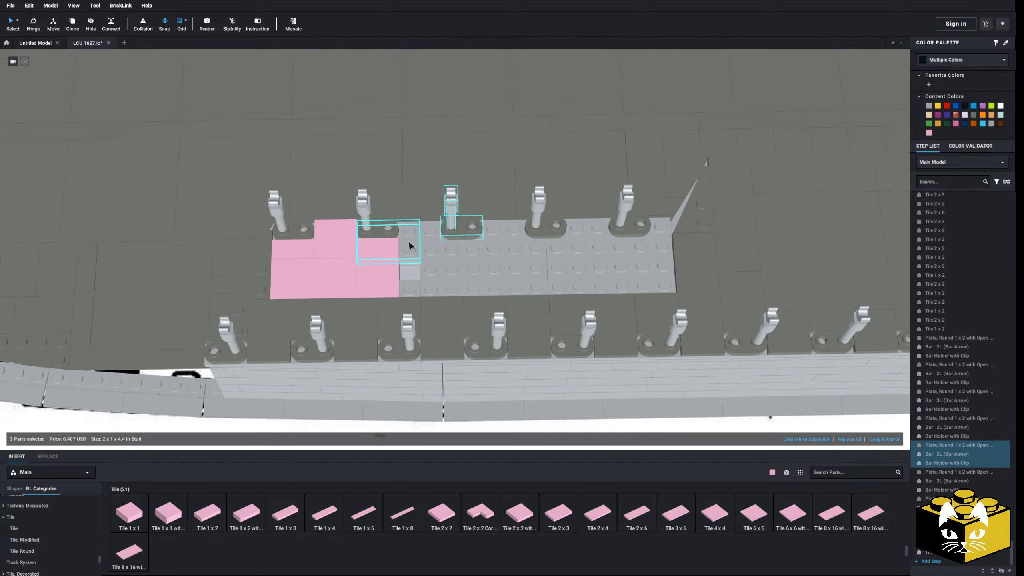
click(452, 411)
click(401, 343)
Fill the gap between the second and third posts with a 2 x 4 tile and put a 2 x 3 tile in front of the third
scroll(365, 298, up, 5)
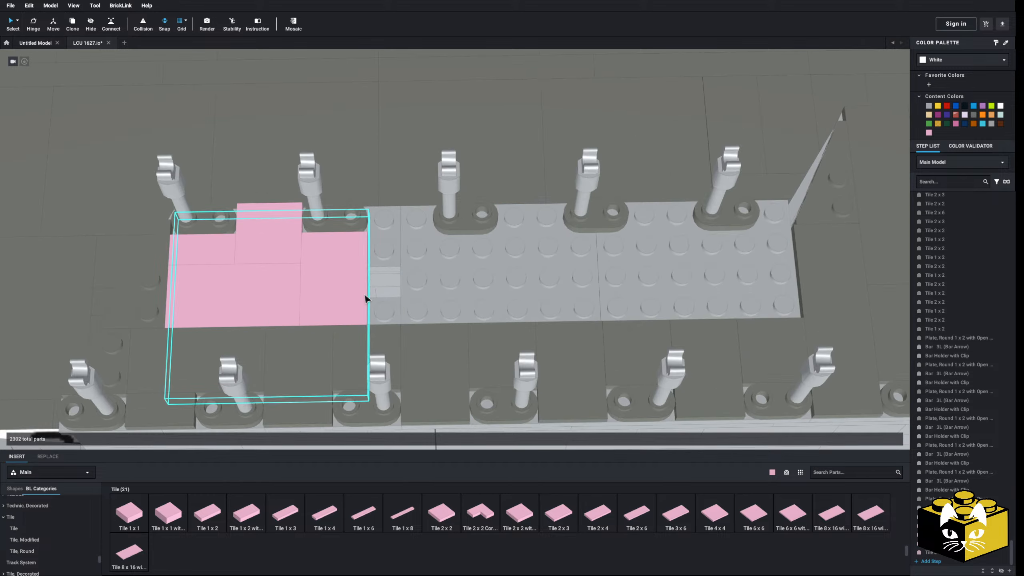
click(598, 513)
click(427, 275)
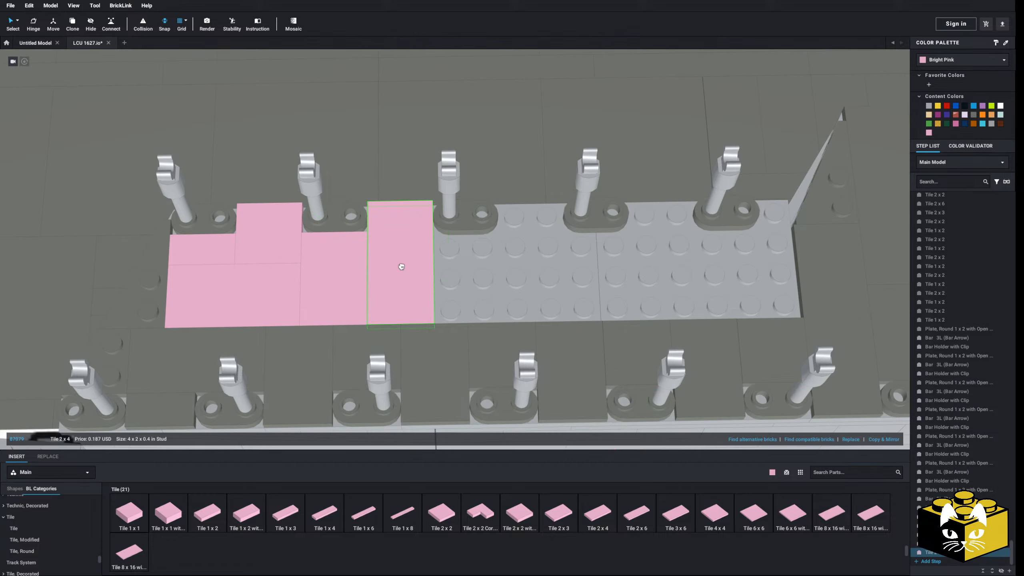
click(565, 513)
click(471, 288)
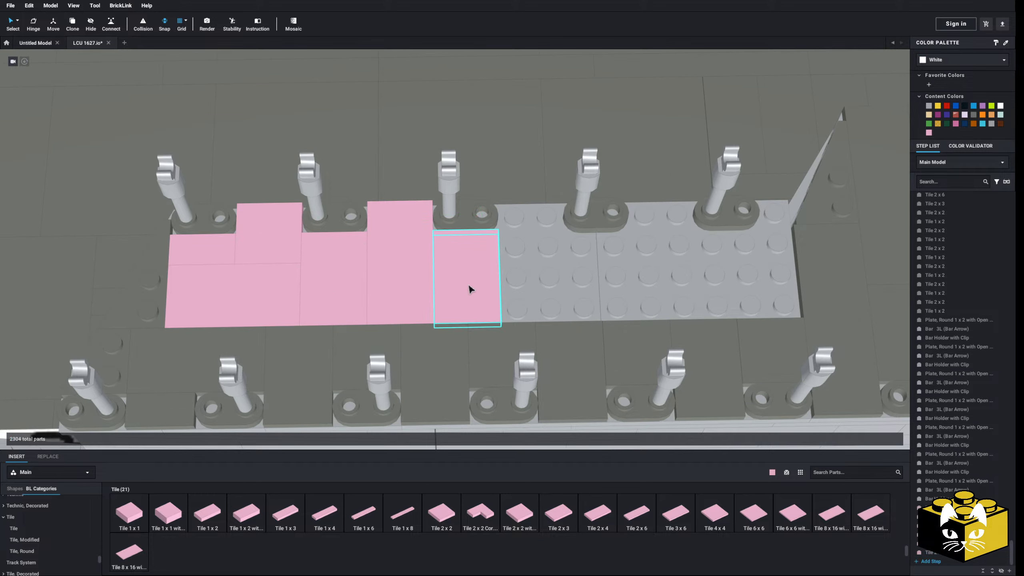
Place a turned 2 x 4 tile between the third and fourth posts and a 2 x 3 tile in front of the fourth
click(610, 515)
key(Right)
click(530, 268)
middle_drag(530, 267, 428, 275)
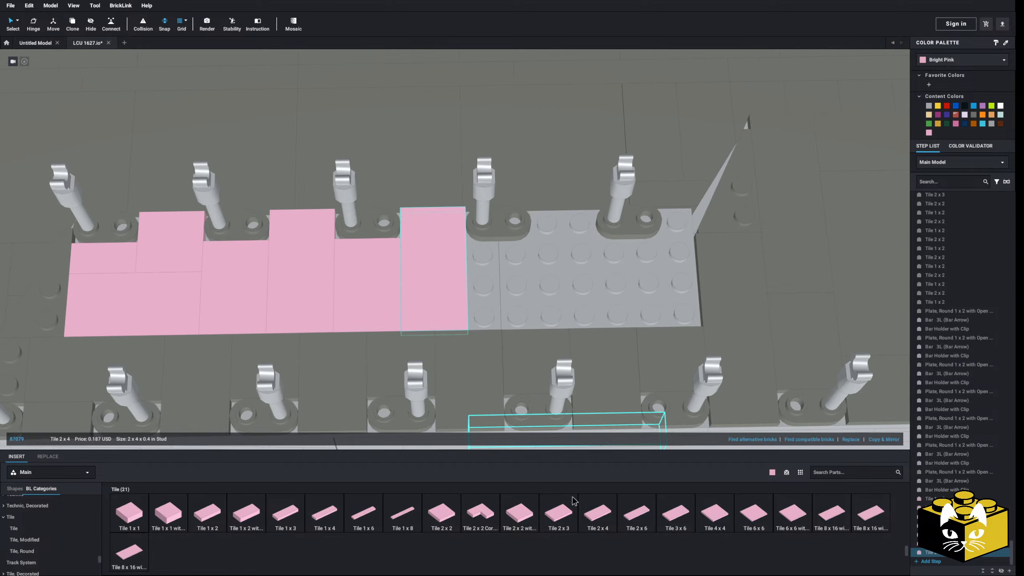
click(569, 524)
Finish the strip with a 2 x 4 tile before the fifth post, a 2 x 3 tile in front of it and a 1 x 4 tile at the end
click(605, 517)
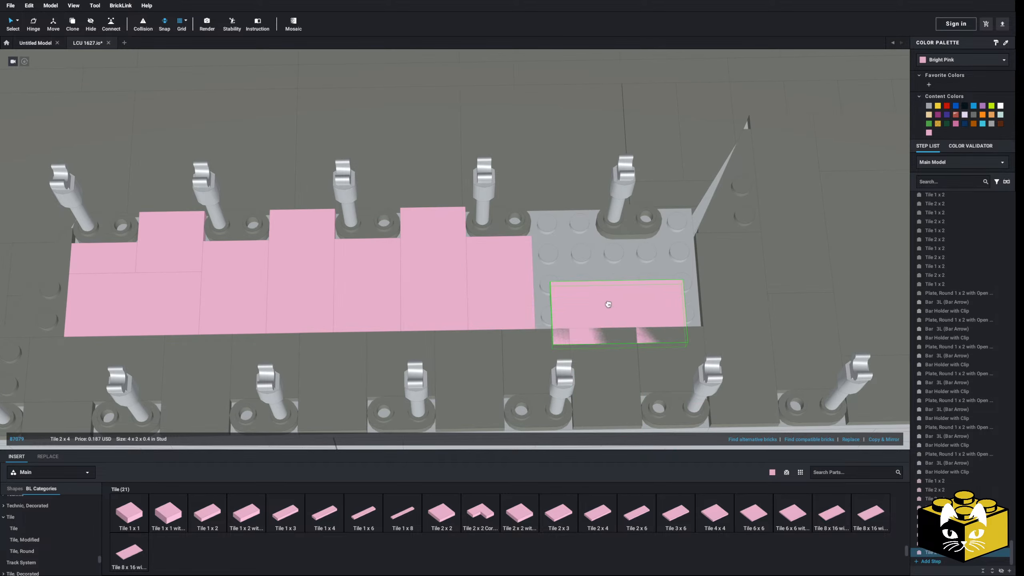
click(557, 521)
key(Right)
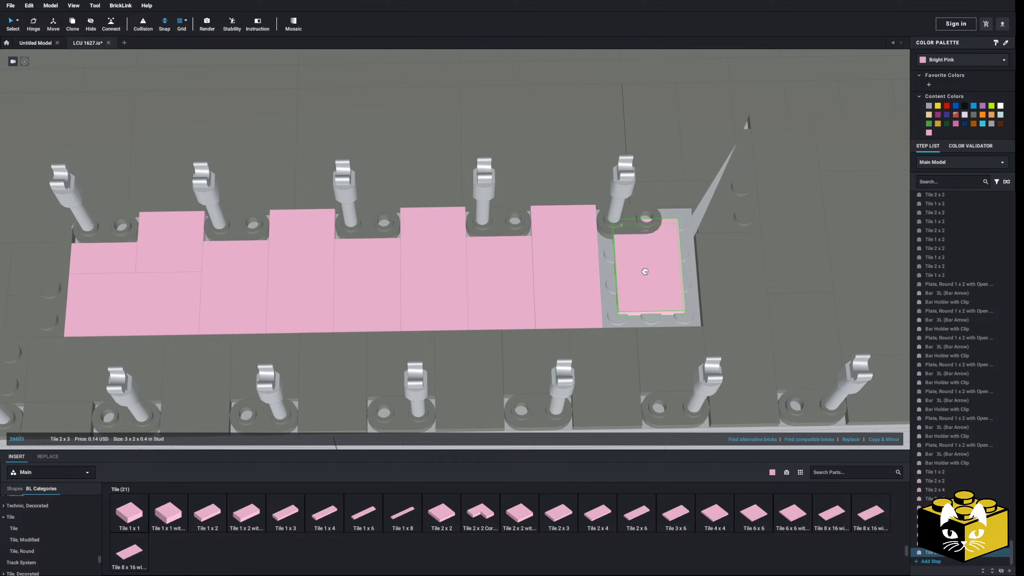
click(642, 273)
click(328, 520)
click(677, 266)
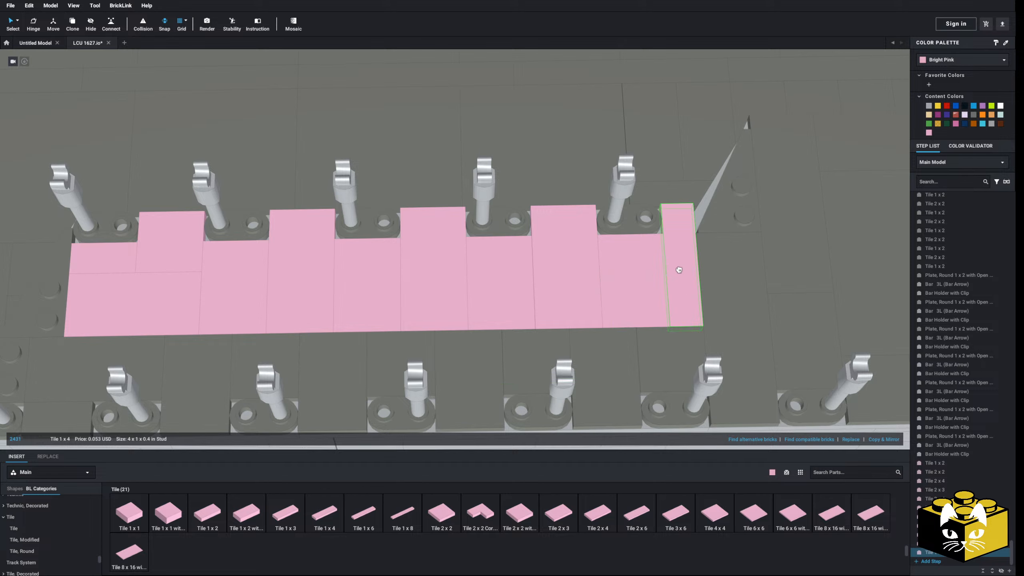
Select all Bright Pink tiles by color, recolor them Dark Bluish Gray like the deck, and return to normal selection
scroll(649, 298, down, 10)
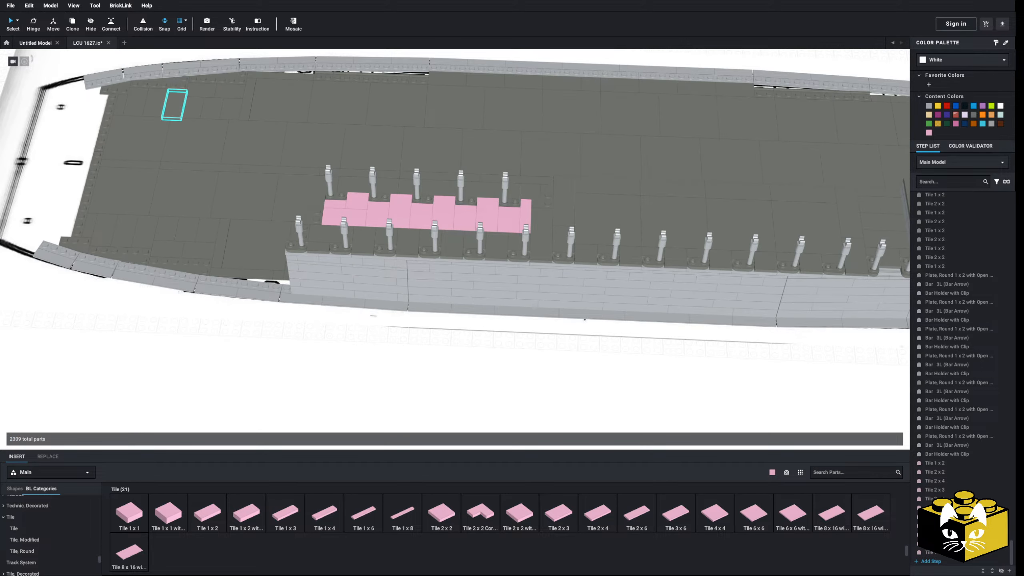
click(18, 21)
click(37, 37)
click(446, 224)
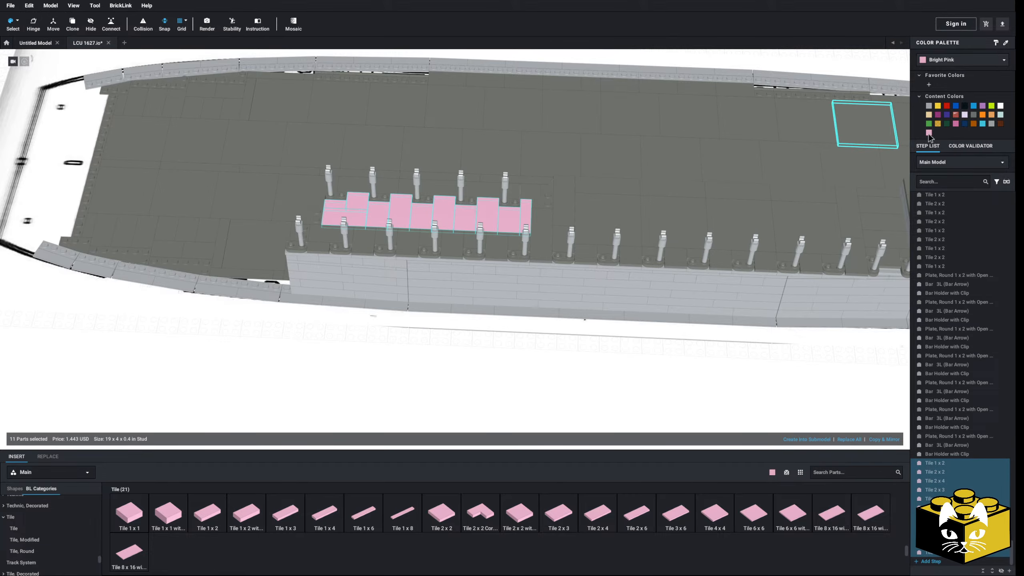
key(Delete)
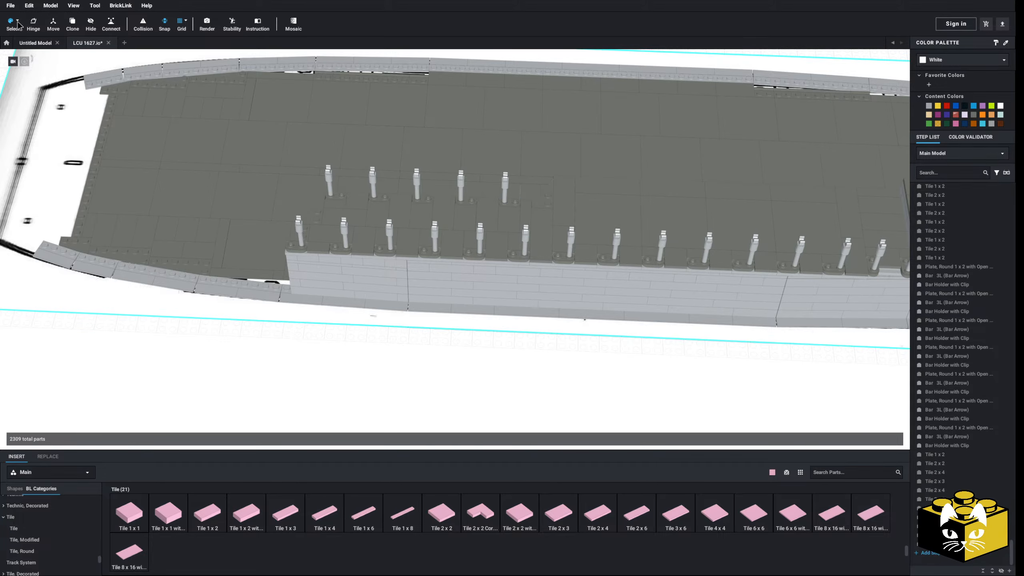
click(18, 22)
click(35, 22)
Delete the floor tile crossing the deck just past the inner posts and the adjoining tiles running lengthwise toward the cabin
scroll(393, 280, down, 6)
mouse_move(475, 330)
right_down()
mouse_move(475, 312)
mouse_move(460, 324)
right_up()
scroll(462, 327, up, 10)
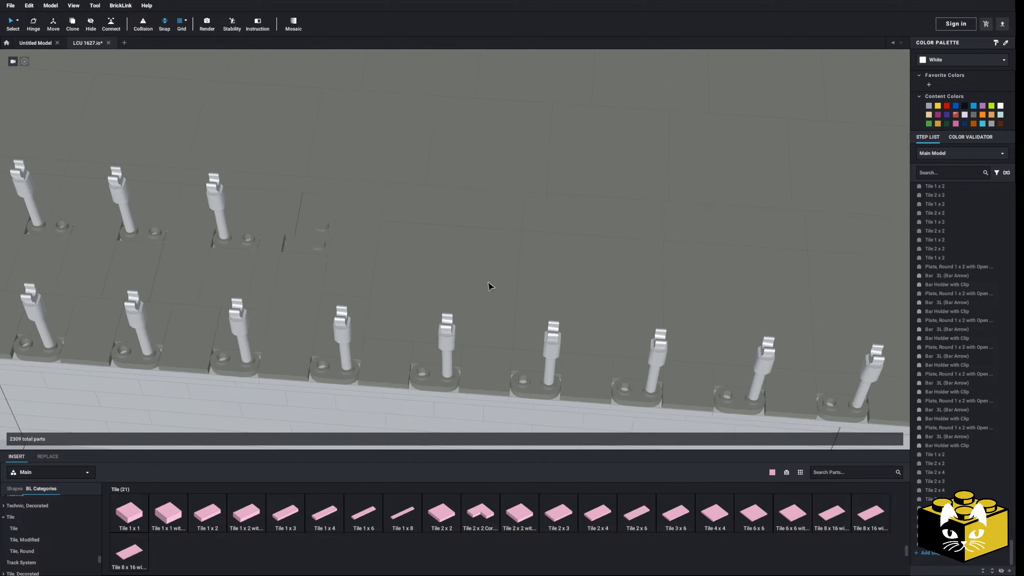
click(292, 211)
key(Delete)
click(389, 214)
key(Delete)
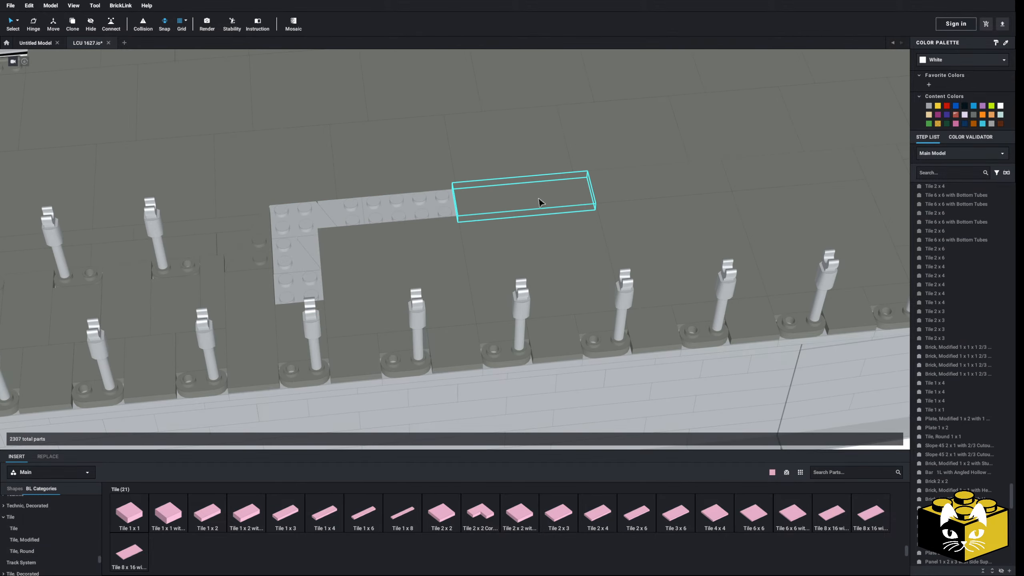
click(542, 203)
key(Delete)
Delete two more 2 x 6 floor tiles to extend the lengthwise strip toward the cabin
middle_drag(632, 194, 366, 233)
click(446, 220)
click(527, 213)
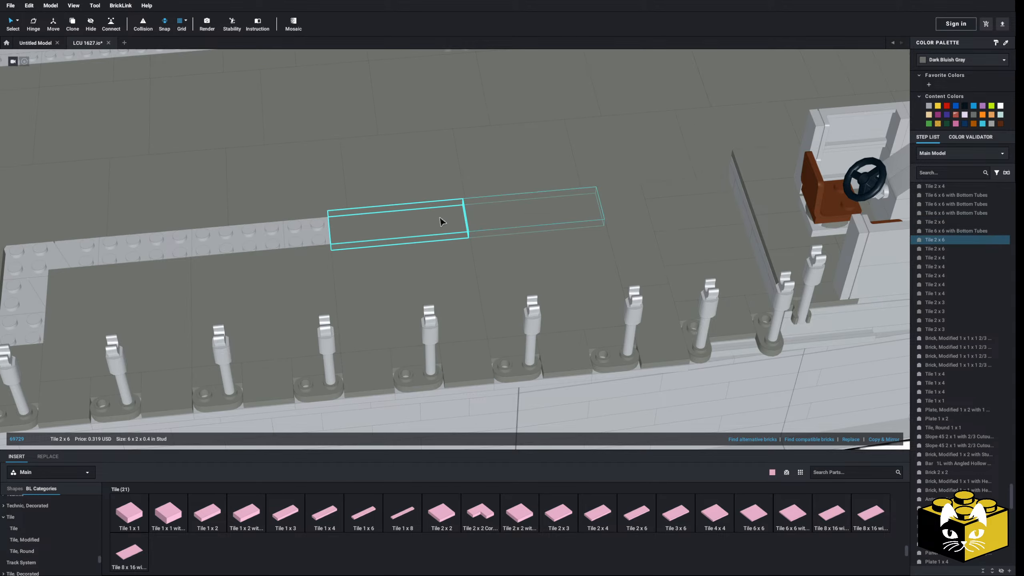
key(Delete)
click(428, 218)
key(Delete)
Examine the landing craft reference pictures for the railing and deckhouse layout
scroll(428, 218, down, 10)
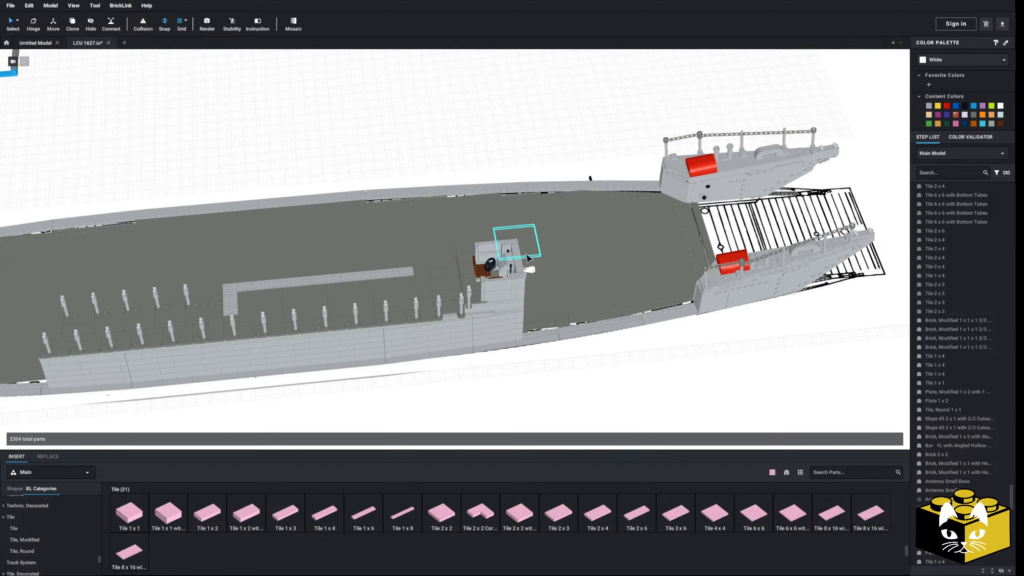
scroll(408, 288, up, 12)
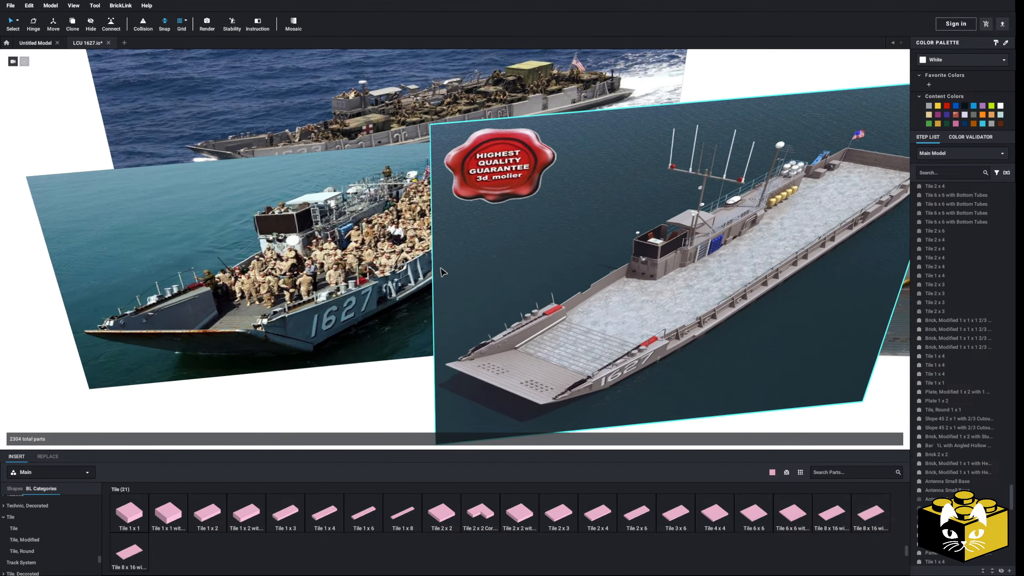
scroll(772, 264, down, 8)
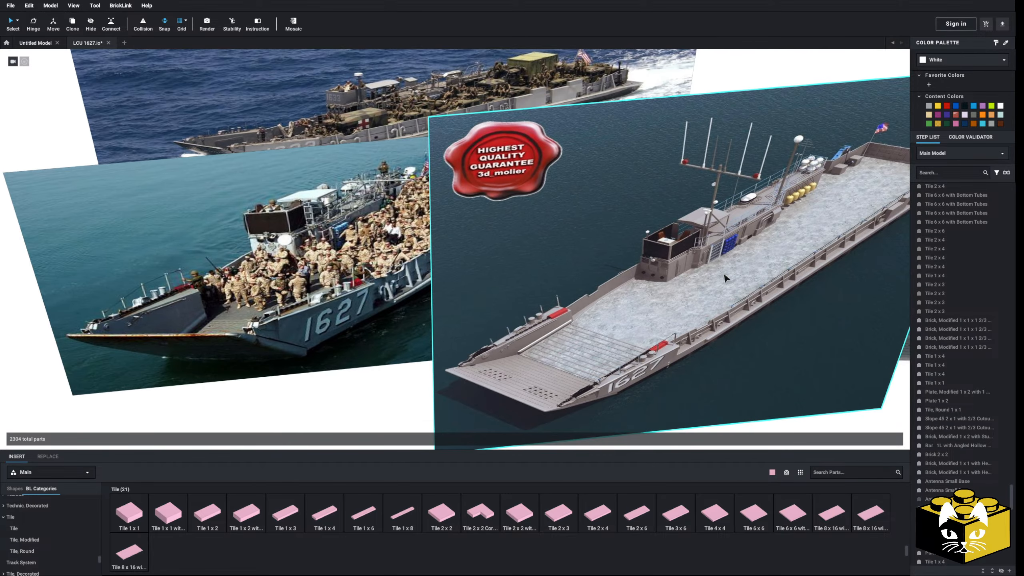
scroll(463, 310, up, 8)
middle_drag(575, 317, 315, 256)
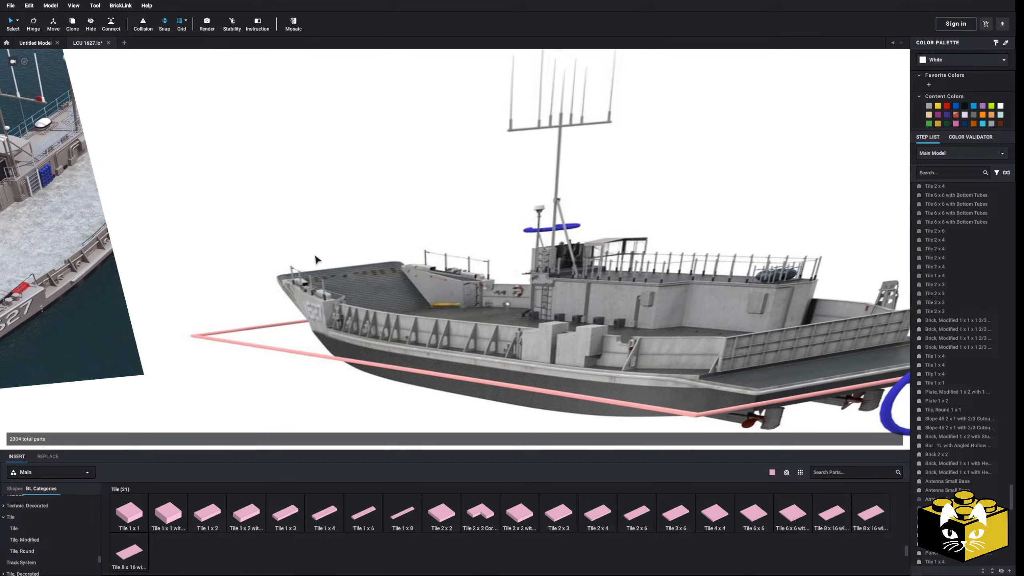
mouse_move(558, 307)
middle_down()
mouse_move(786, 192)
mouse_move(841, 140)
mouse_move(572, 231)
mouse_move(668, 151)
mouse_move(761, 120)
mouse_move(714, 110)
middle_up()
scroll(713, 115, up, 8)
Delete the floor tile crossing the deck at the cabin end of the cleared strip
middle_drag(893, 191, 656, 194)
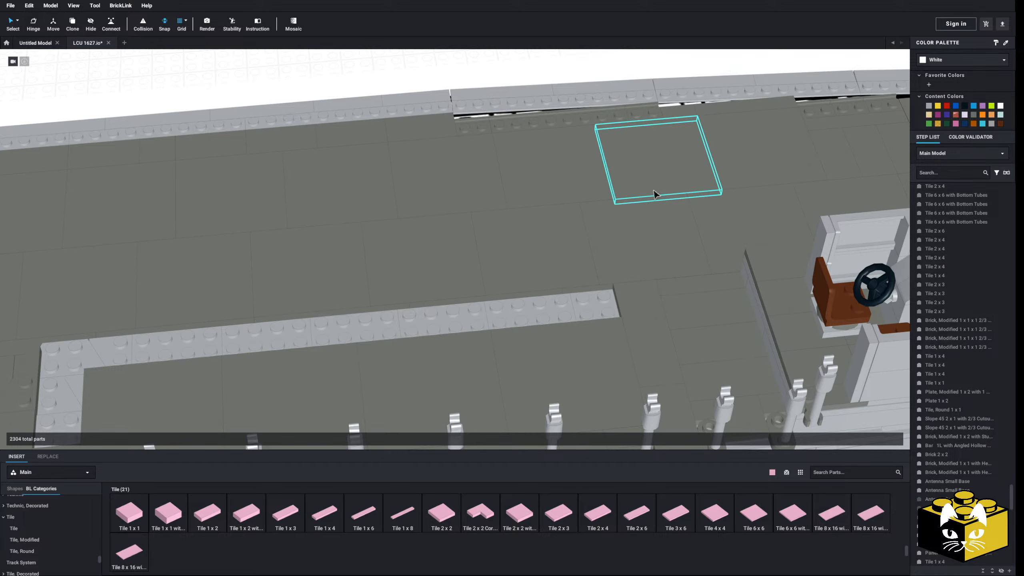
click(657, 296)
key(Delete)
Copy six neighbouring outer railing posts and place the copies along the cleared lengthwise strip as the inner row
middle_drag(711, 288, 777, 242)
scroll(640, 275, down, 4)
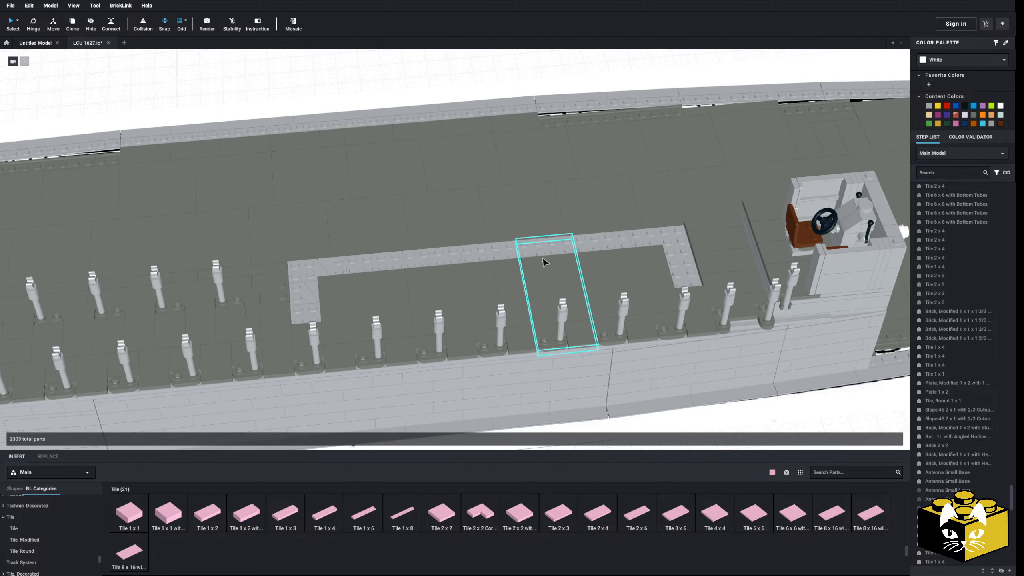
click(321, 371)
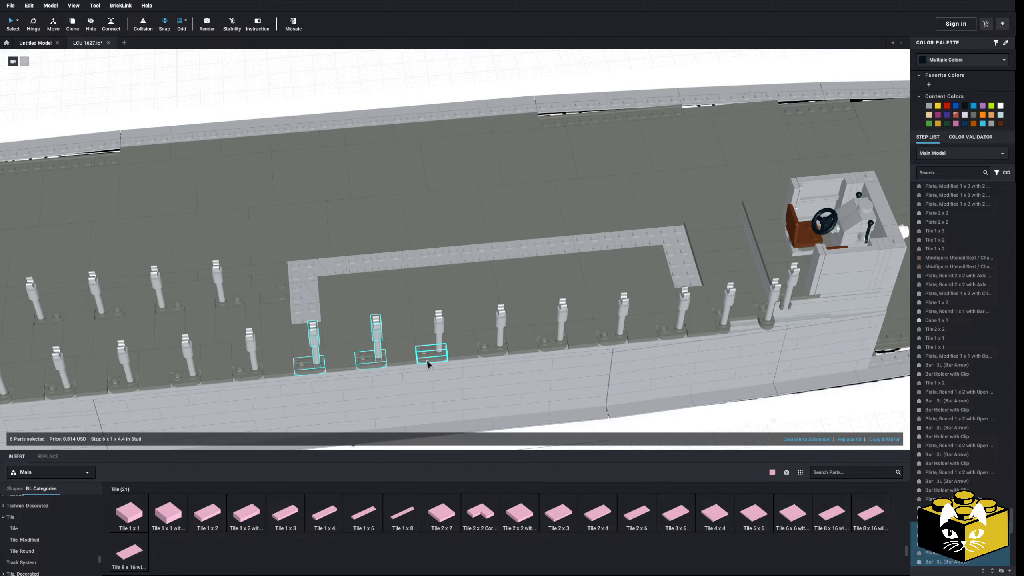
ctrl+click(440, 350)
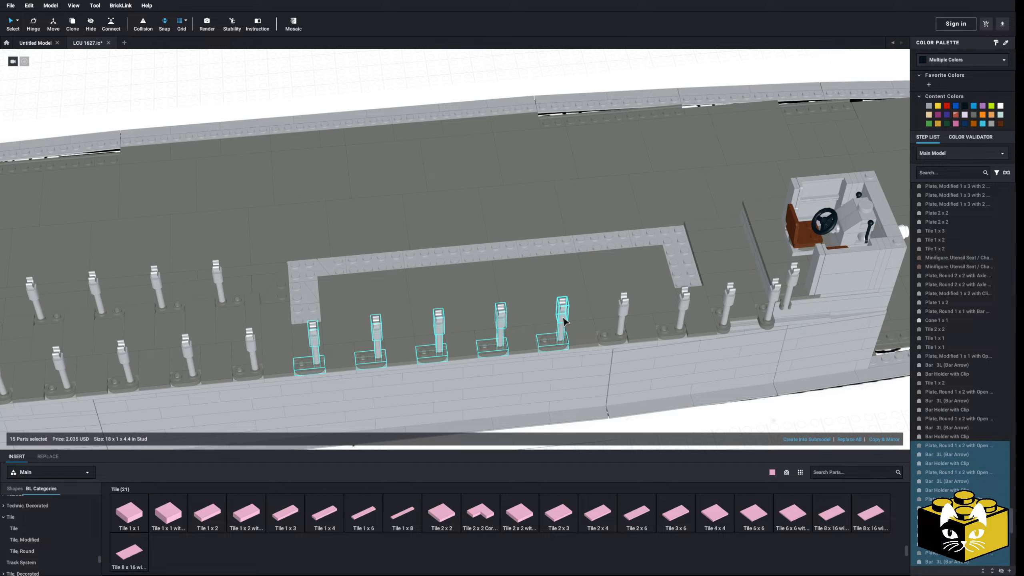
ctrl+click(625, 310)
right_click(625, 310)
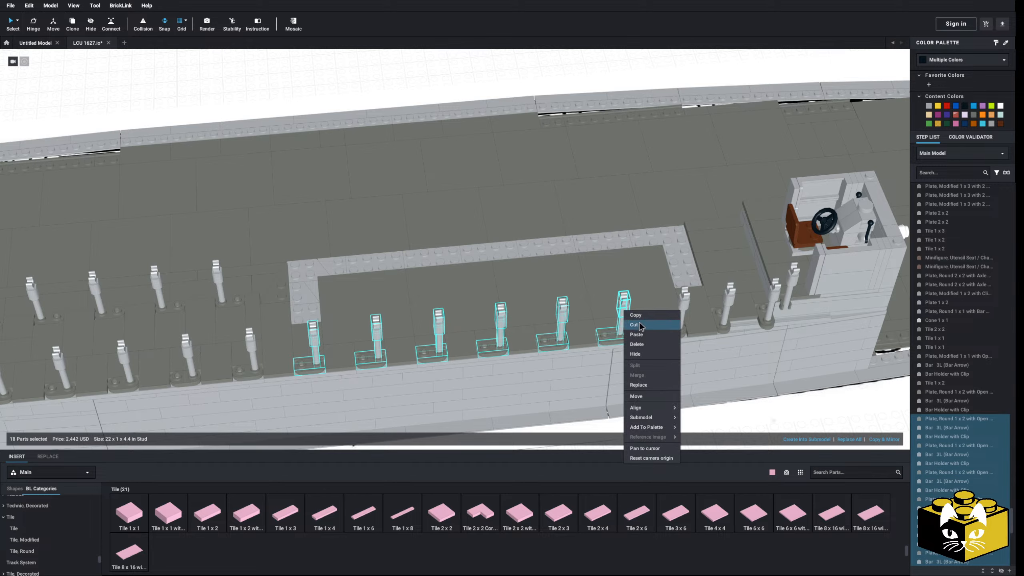
click(640, 325)
middle_drag(629, 330, 631, 253)
right_click(591, 404)
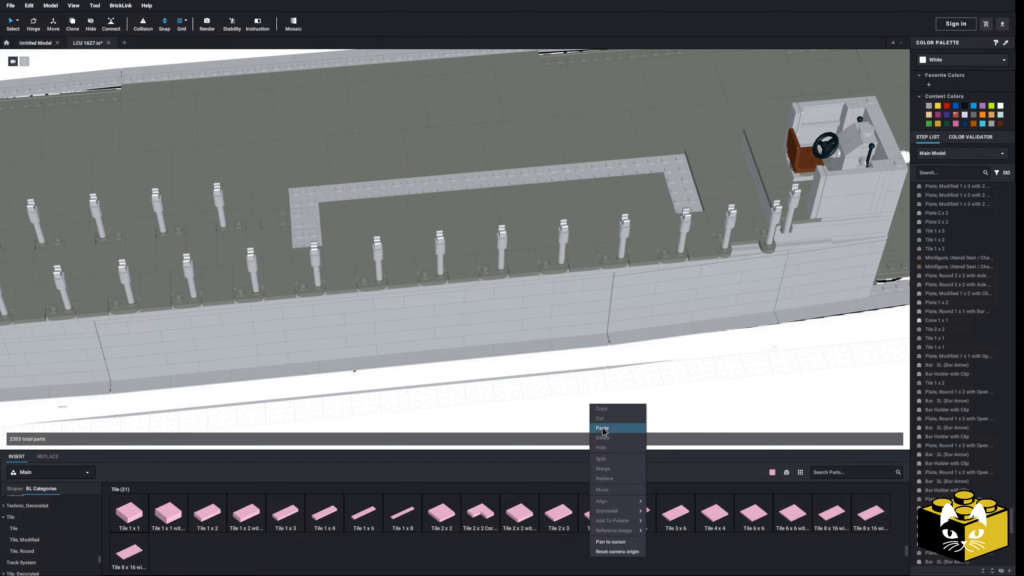
click(601, 422)
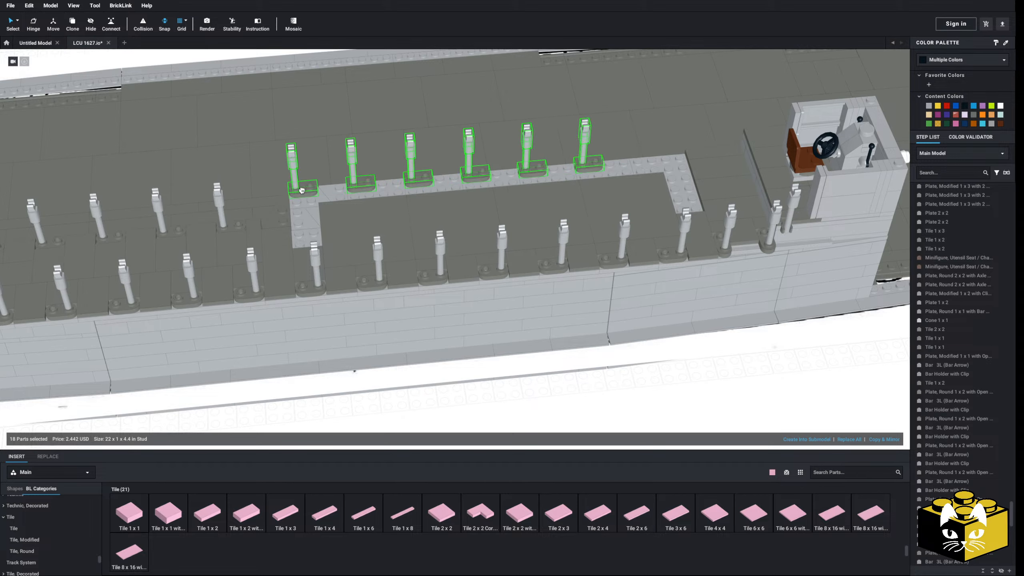
click(304, 188)
Paste another set of six posts beside the hull and move two of them to the cabin end of the inner row
right_click(677, 394)
click(686, 403)
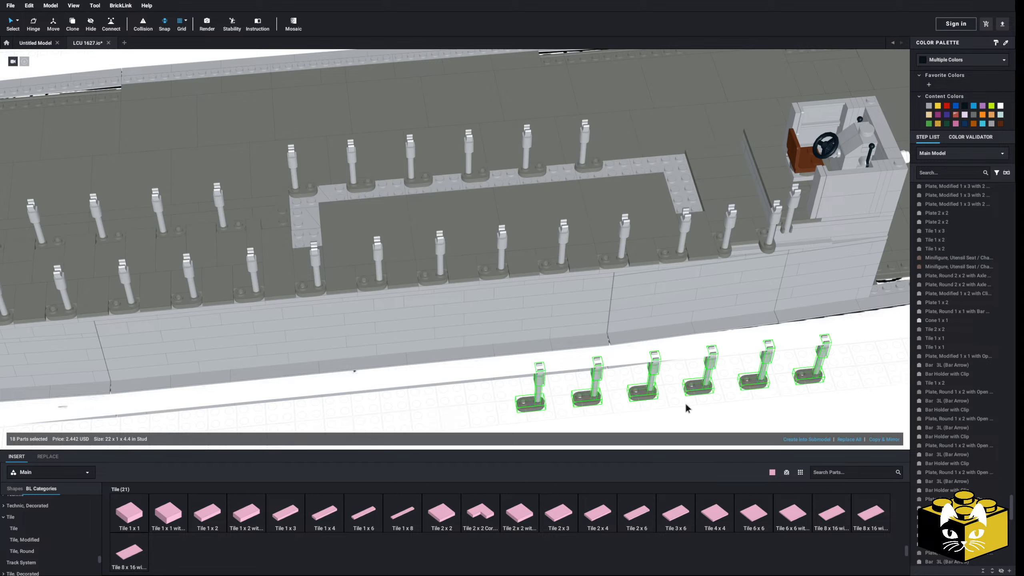
scroll(686, 403, up, 3)
click(579, 384)
drag(523, 314, 631, 381)
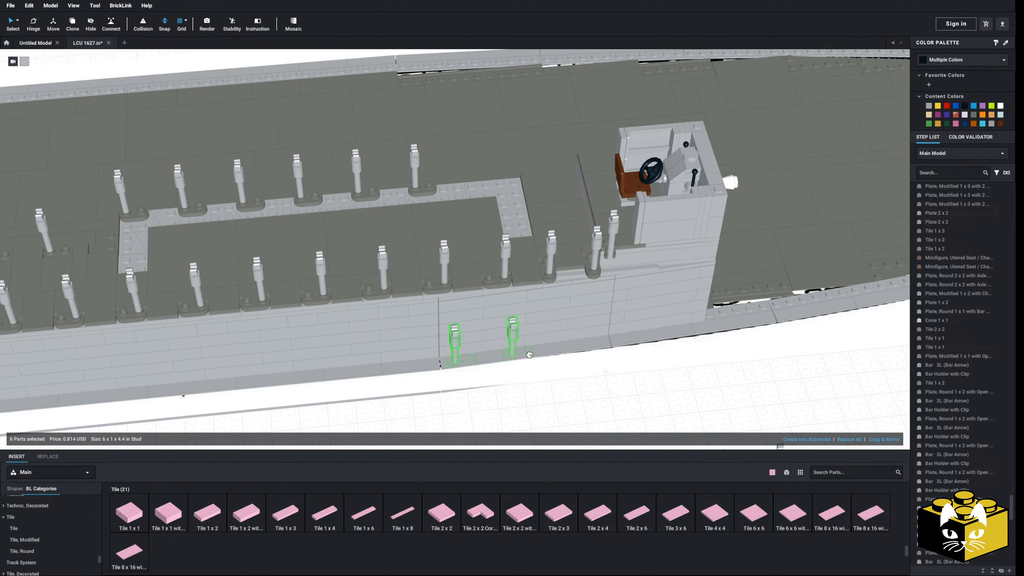
drag(468, 351, 539, 182)
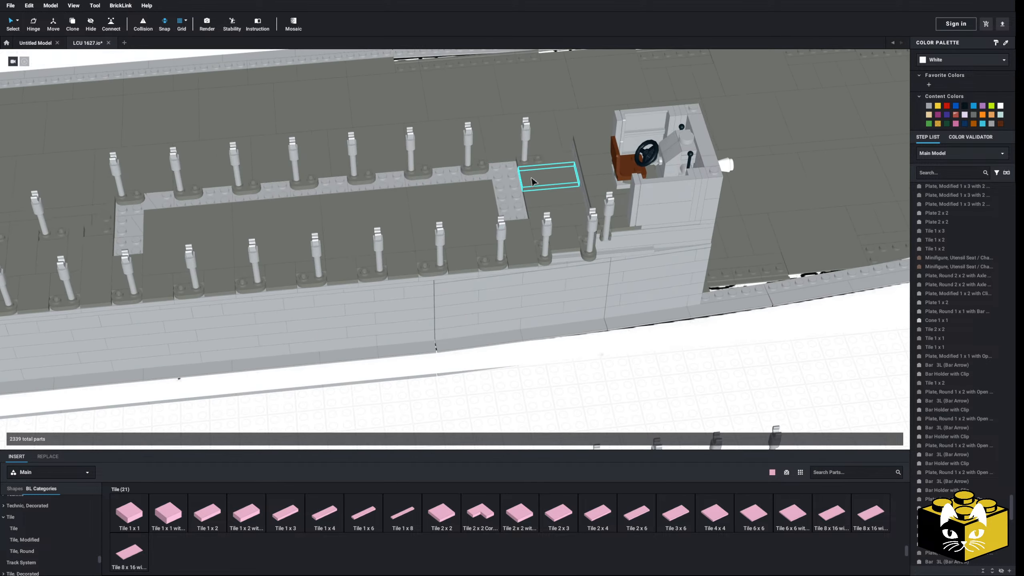
Delete the two deck tiles between the last inner post and the cabin, in line with the inner row
click(551, 163)
key(Delete)
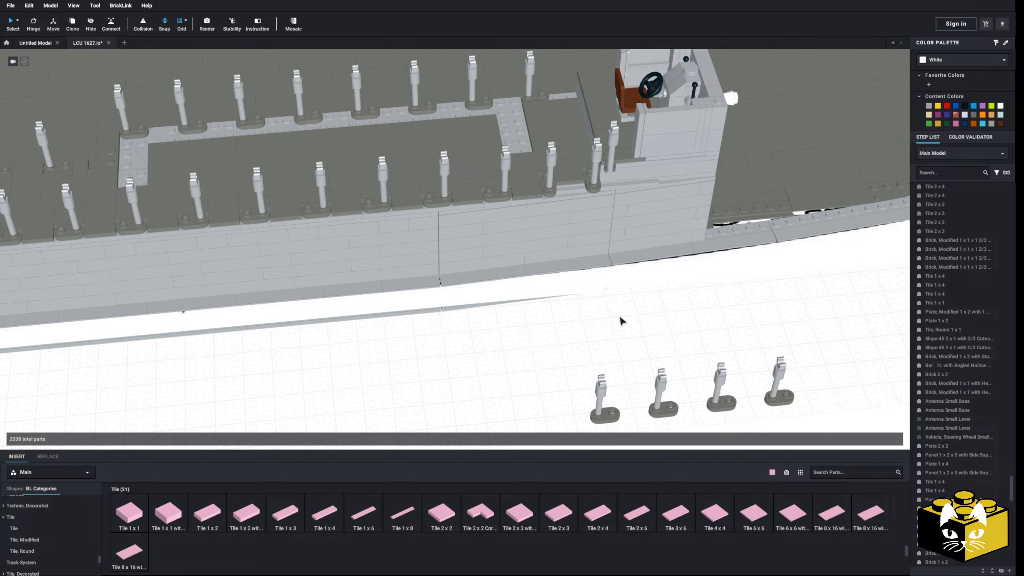
click(586, 93)
key(Delete)
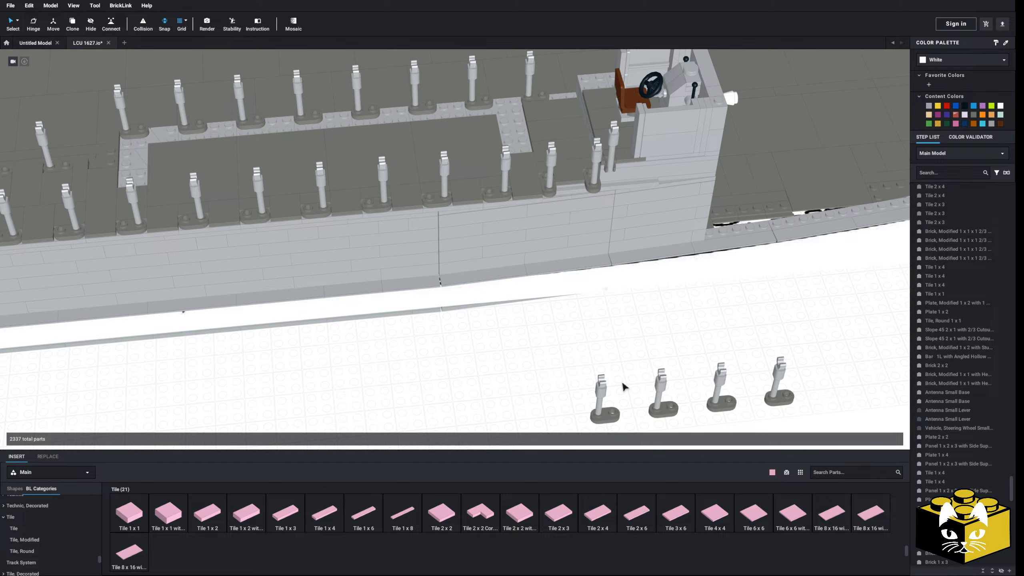
Move two of the spare posts onto the cleared spots at the cabin end of the inner row
drag(624, 386, 501, 378)
right_drag(554, 348, 501, 377)
drag(500, 377, 505, 263)
middle_drag(617, 380, 597, 320)
middle_drag(672, 422, 650, 384)
drag(651, 385, 481, 160)
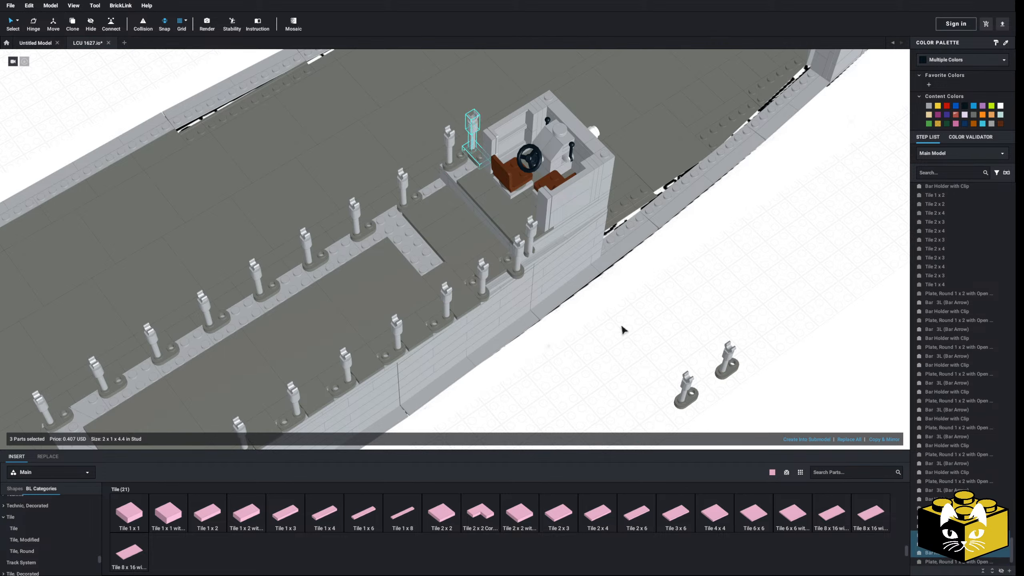
Replace the inner post directly beside the cabin with another spare post and delete the last spare beside the hull
key(Delete)
click(518, 261)
ctrl+click(519, 245)
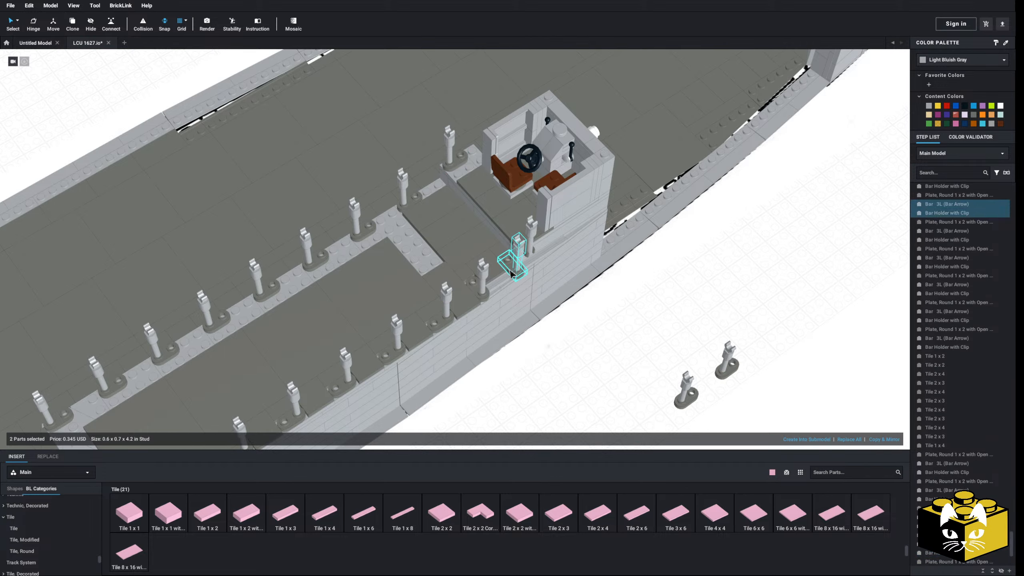
ctrl+click(516, 273)
right_click(516, 273)
click(519, 276)
drag(661, 367, 691, 406)
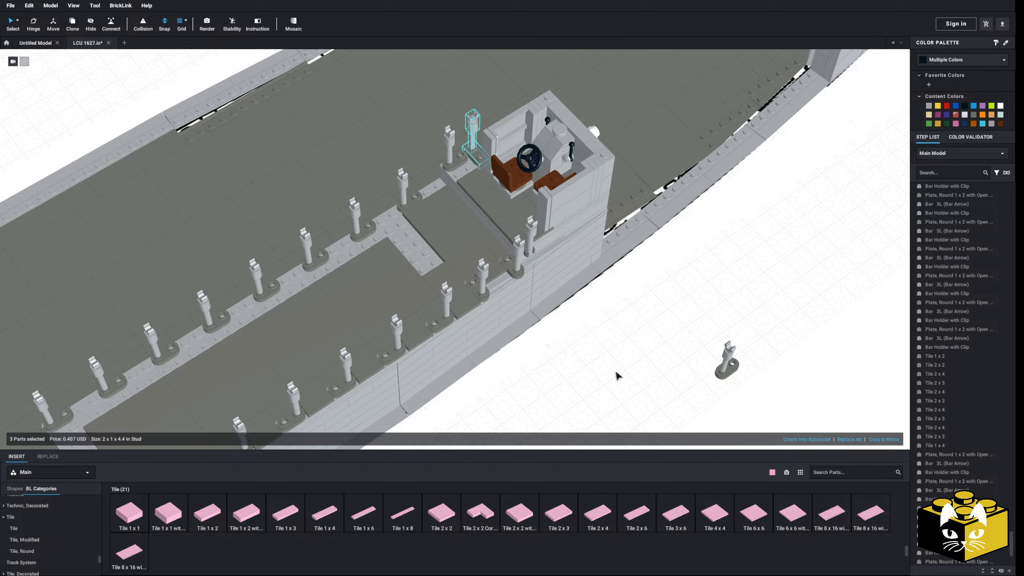
key(Delete)
Delete the remaining tile at the outer end of the far crosswise strip and fill that strip with two Tile 2 x 4 parts
right_drag(767, 339, 523, 292)
scroll(516, 301, up, 3)
click(404, 352)
key(Delete)
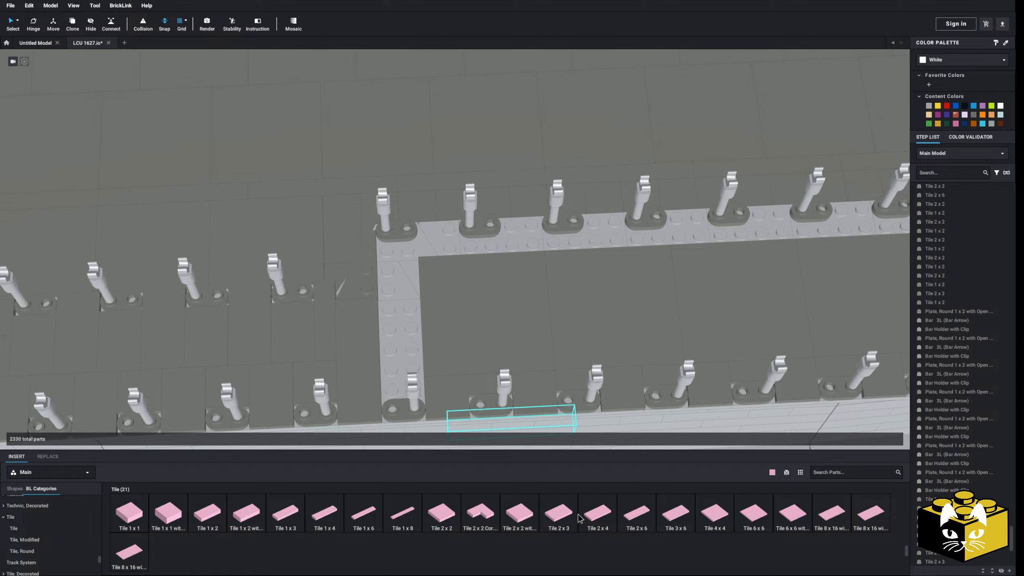
click(603, 519)
click(406, 355)
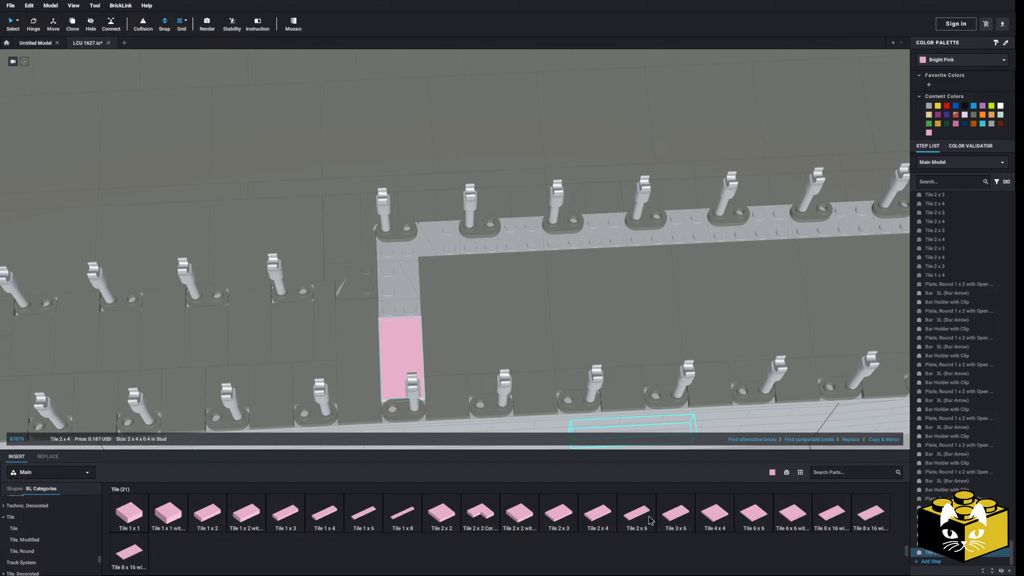
click(403, 277)
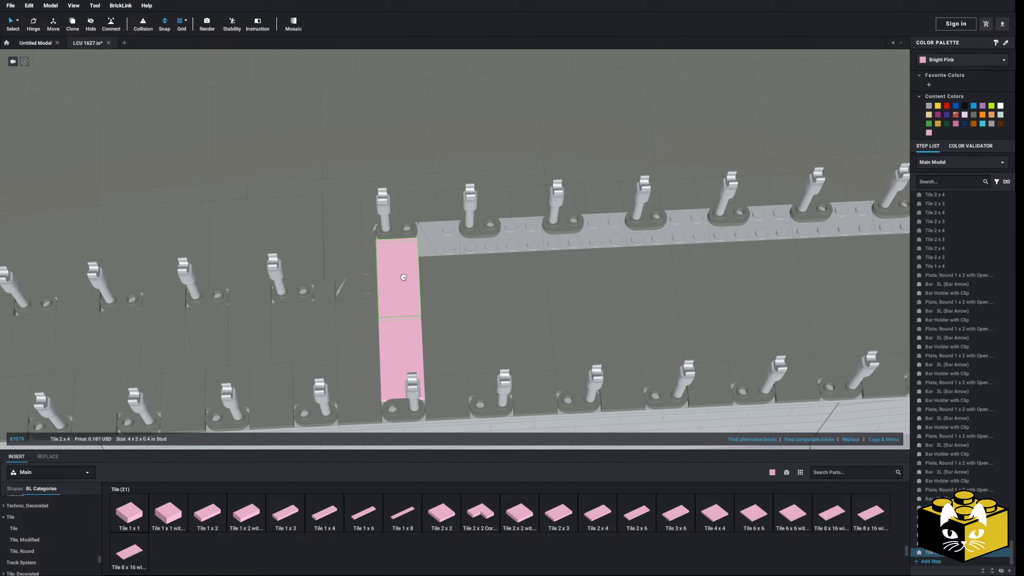
Start tiling around the inner posts with a Tile 2 x 2, a Tile 1 x 2 in front of the post, and another Tile 2 x 2
click(451, 517)
middle_drag(506, 272, 441, 276)
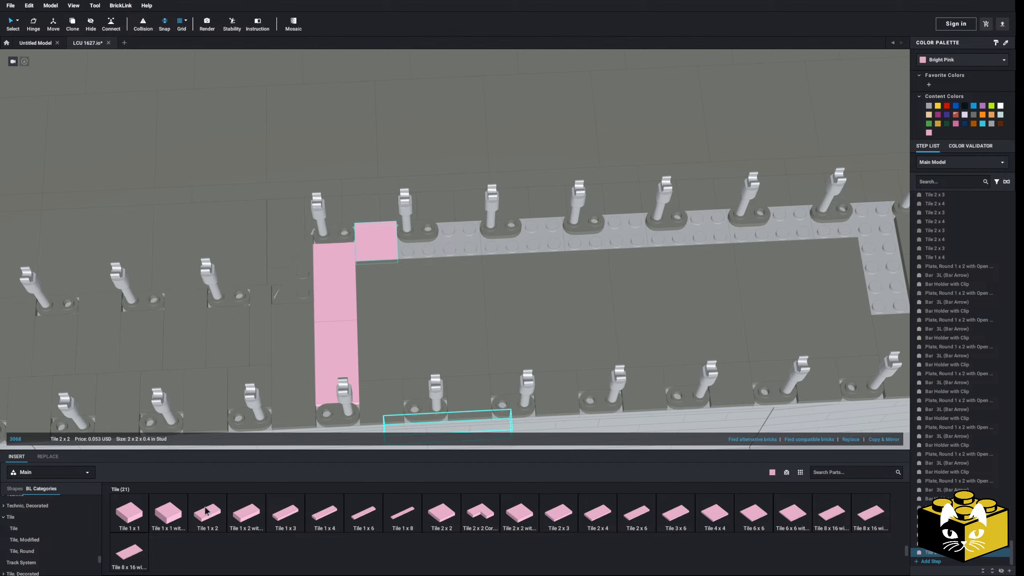
click(206, 515)
click(423, 248)
click(451, 523)
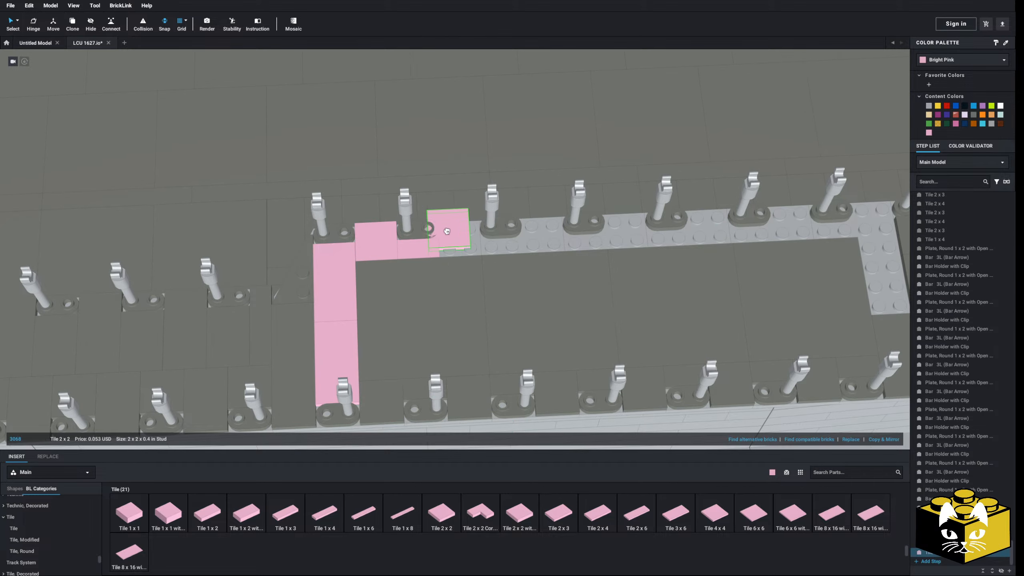
click(466, 243)
Copy the Tile 1 x 2 and Tile 2 x 2 pattern along the inner posts to the cabin end of the strip
ctrl+click(428, 252)
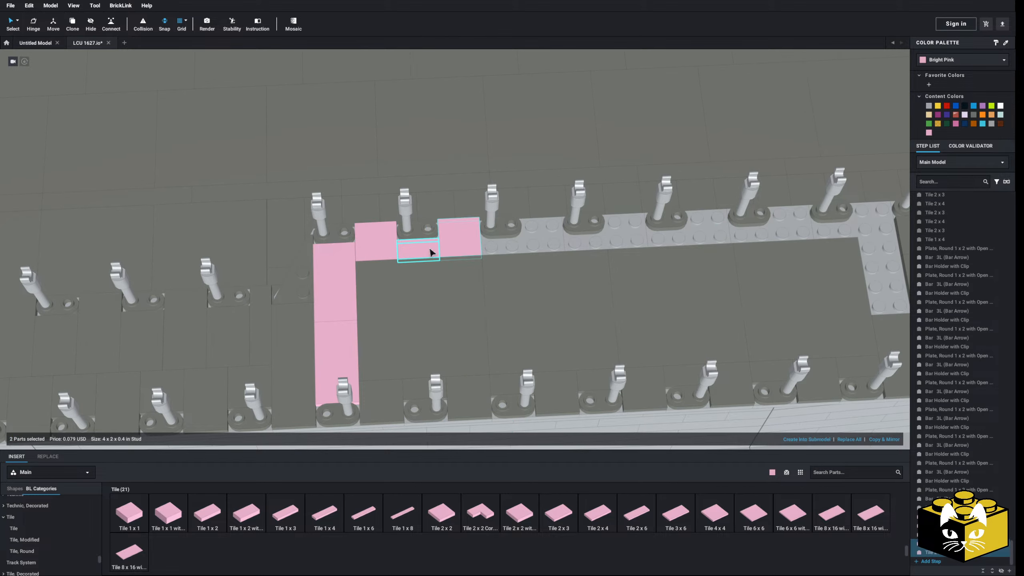
right_click(430, 250)
click(443, 272)
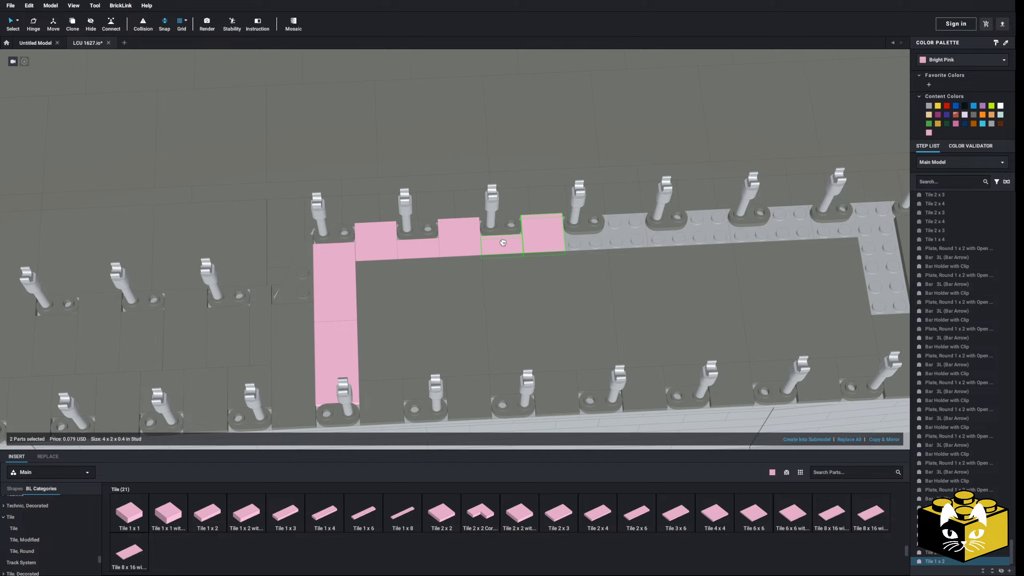
right_click(427, 256)
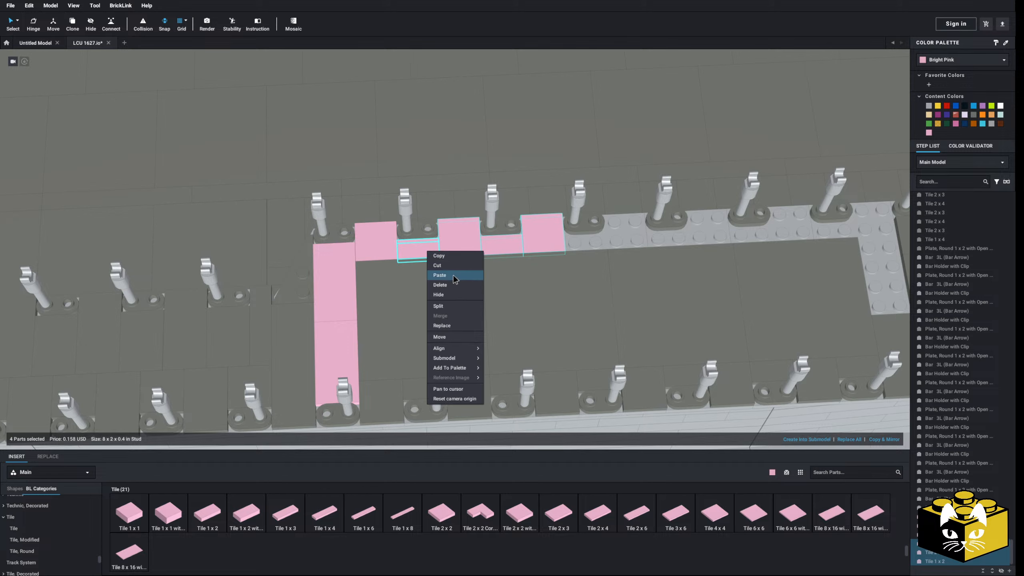
click(444, 278)
middle_drag(588, 245, 484, 244)
click(513, 272)
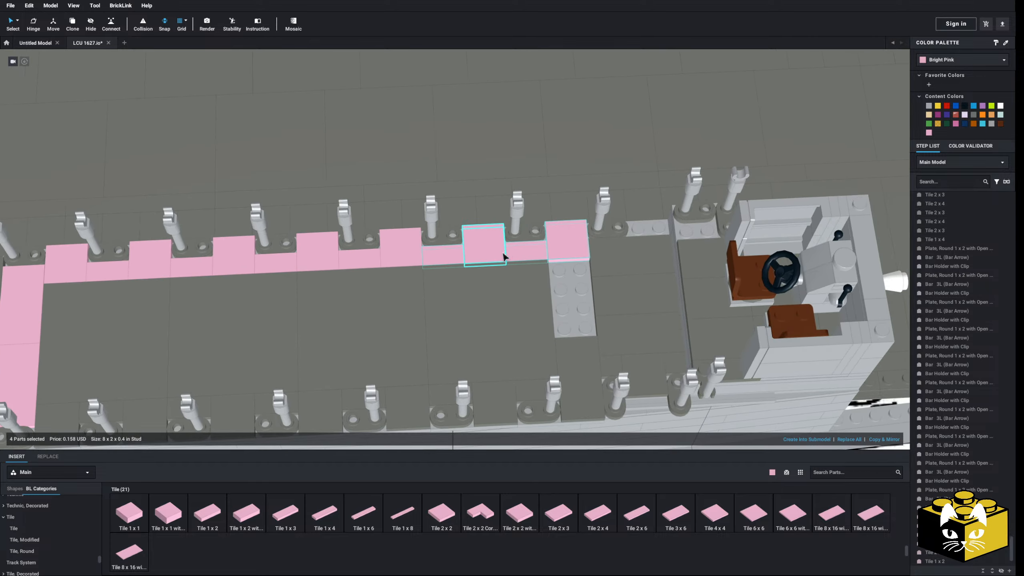
Fill the crosswise gap at the cabin end with a Tile 2 x 4 and the two gaps beside the cabin with Tile 1 x 2 parts
click(598, 512)
click(575, 293)
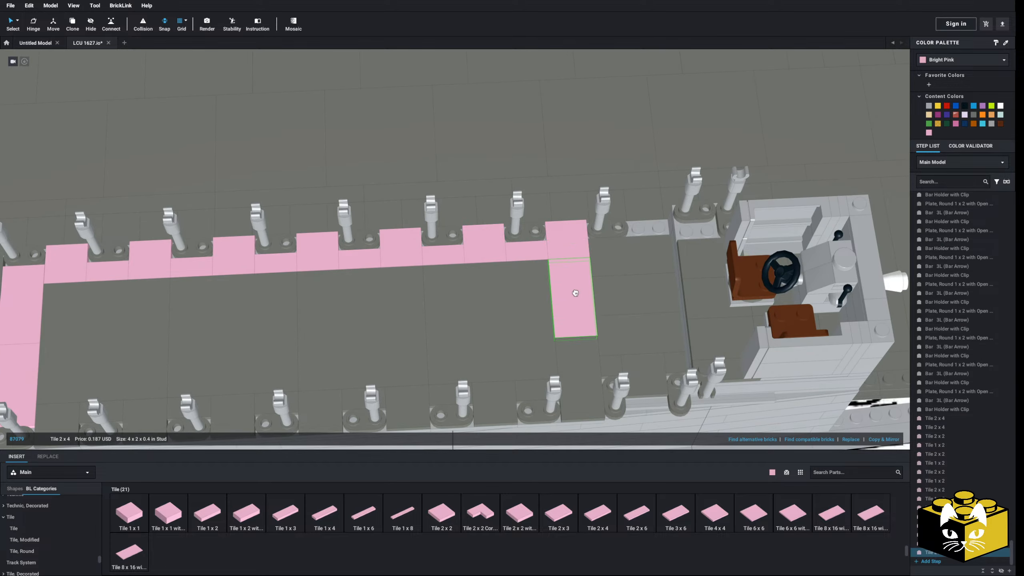
click(225, 517)
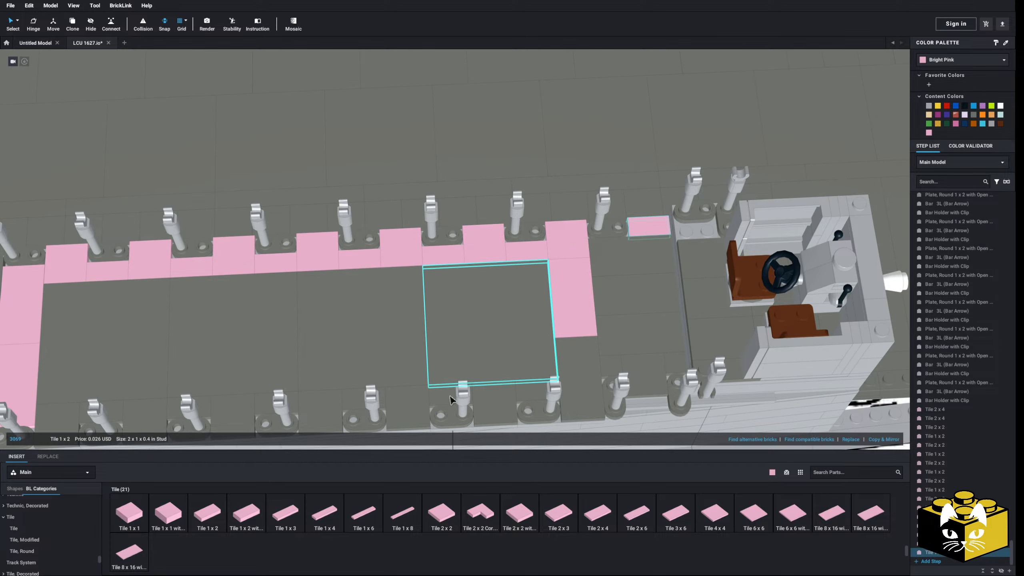
click(692, 229)
scroll(583, 300, down, 5)
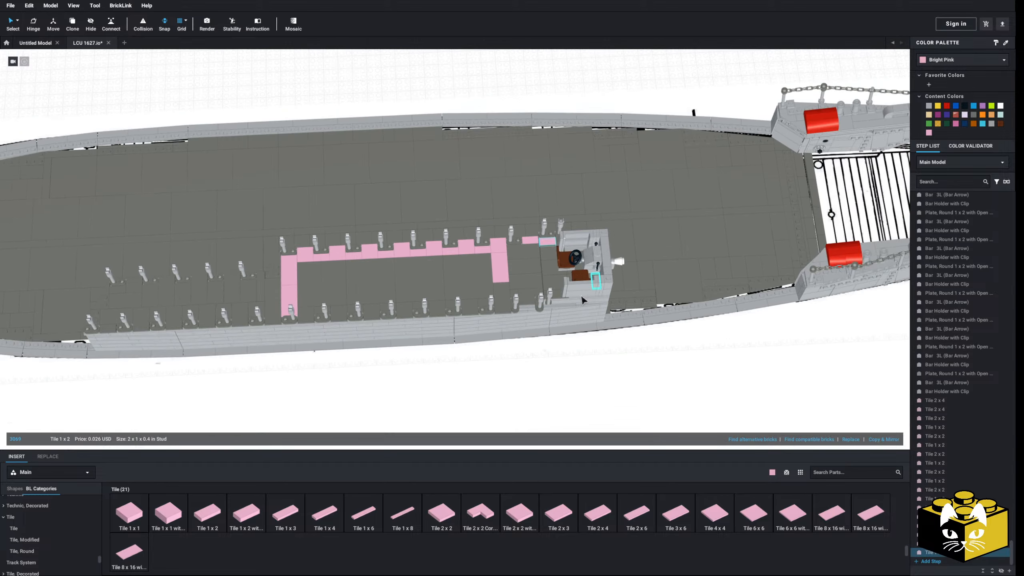
Select all Bright Pink tiles by color, recolor them to the deck's dark gray, and return to the default selection mode
click(17, 21)
click(31, 33)
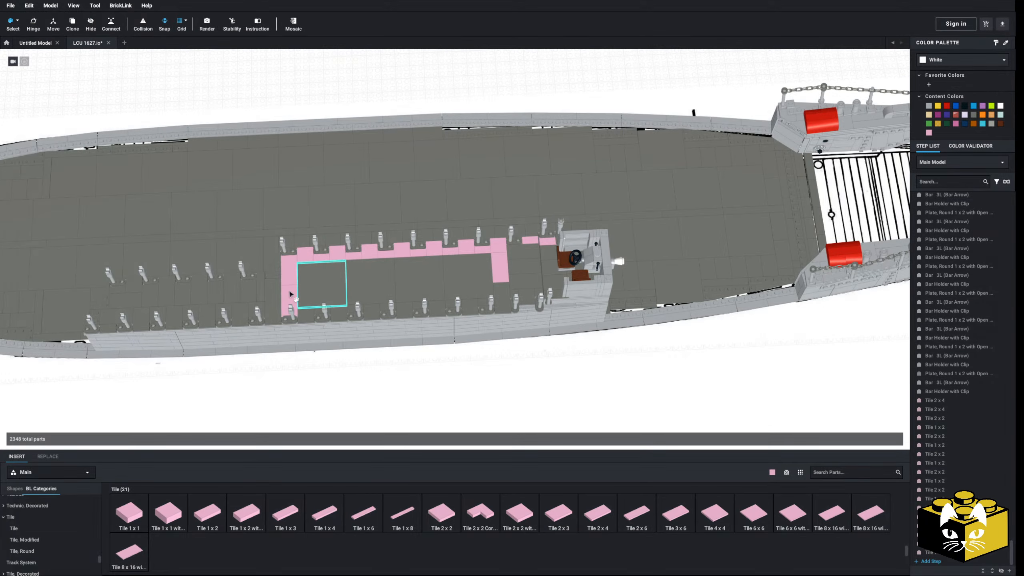
click(291, 274)
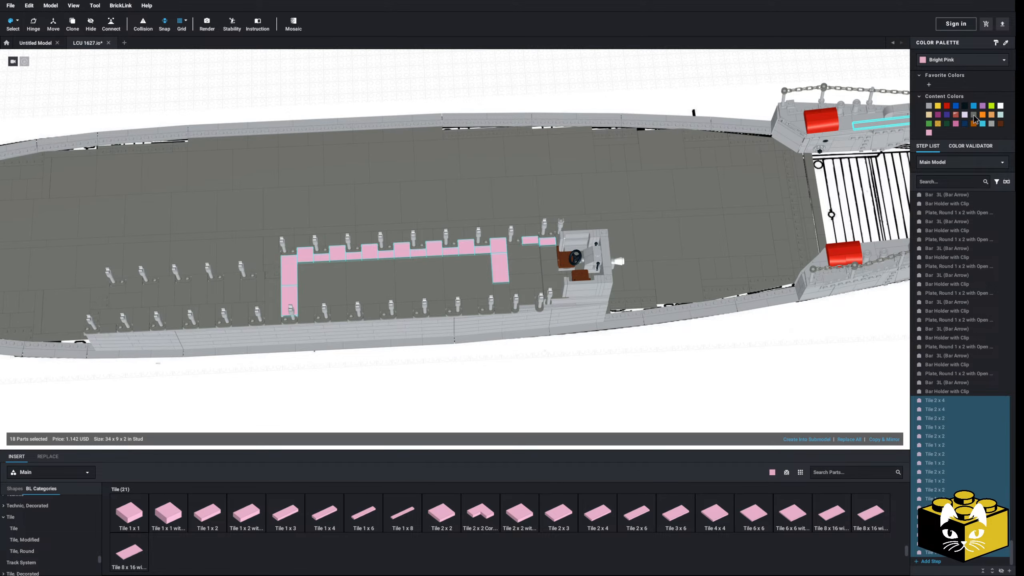
key(Delete)
click(18, 22)
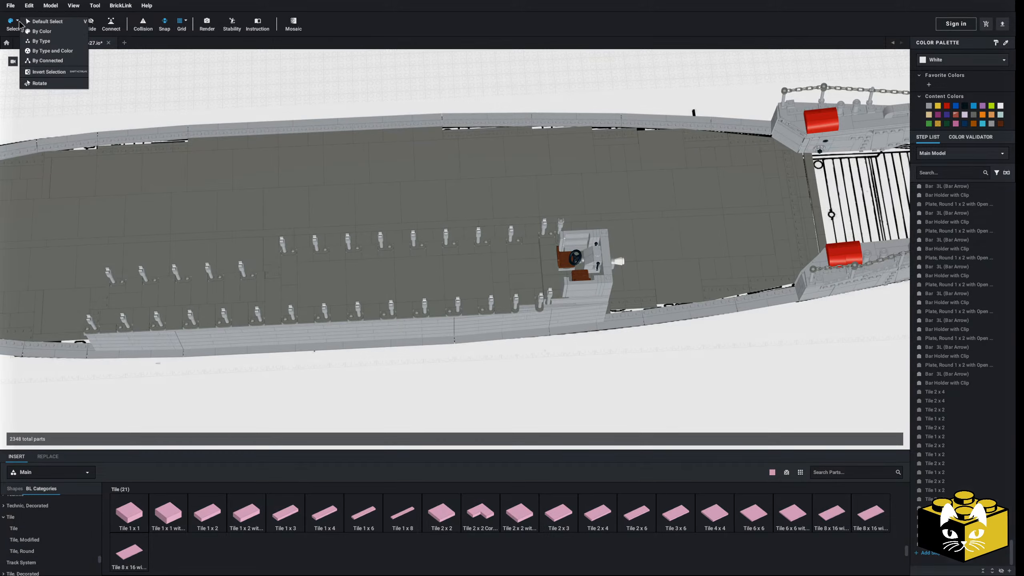
click(46, 22)
Insert a Bar 2L with Stop Ring from the Bar category into the clip of the outer post beside the cabin
scroll(447, 364, down, 5)
right_drag(481, 364, 462, 389)
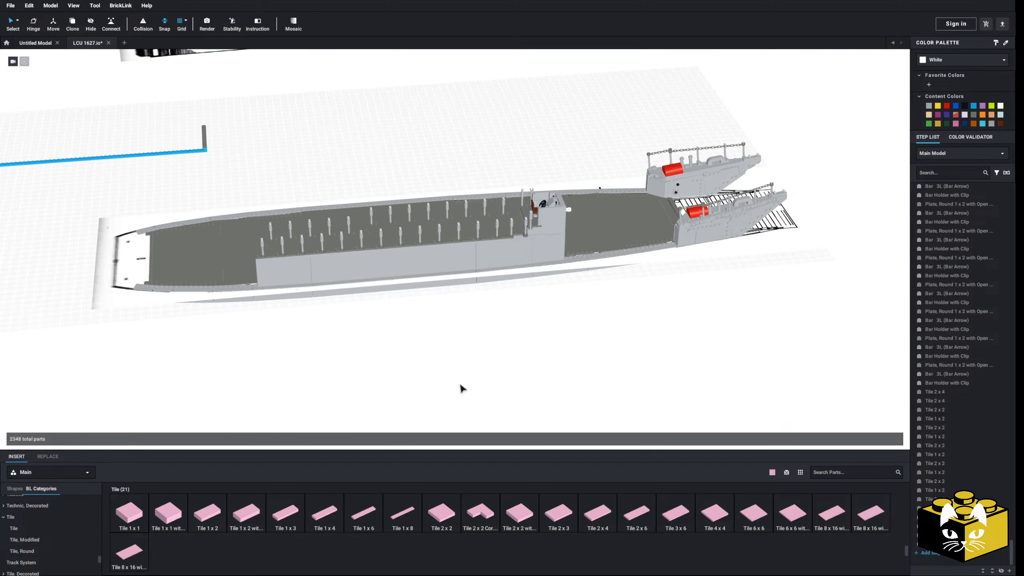
scroll(432, 407, up, 10)
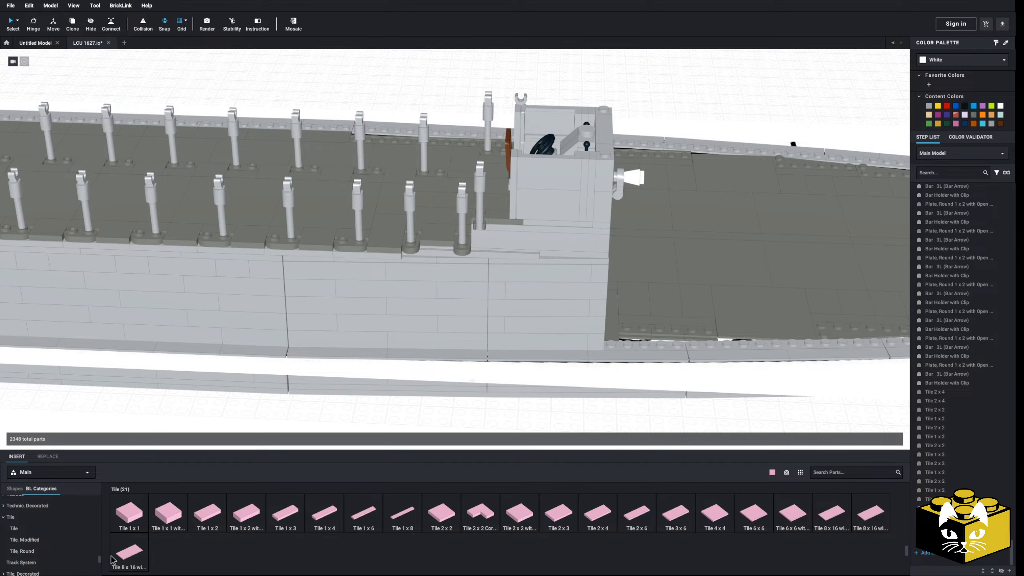
drag(100, 561, 106, 511)
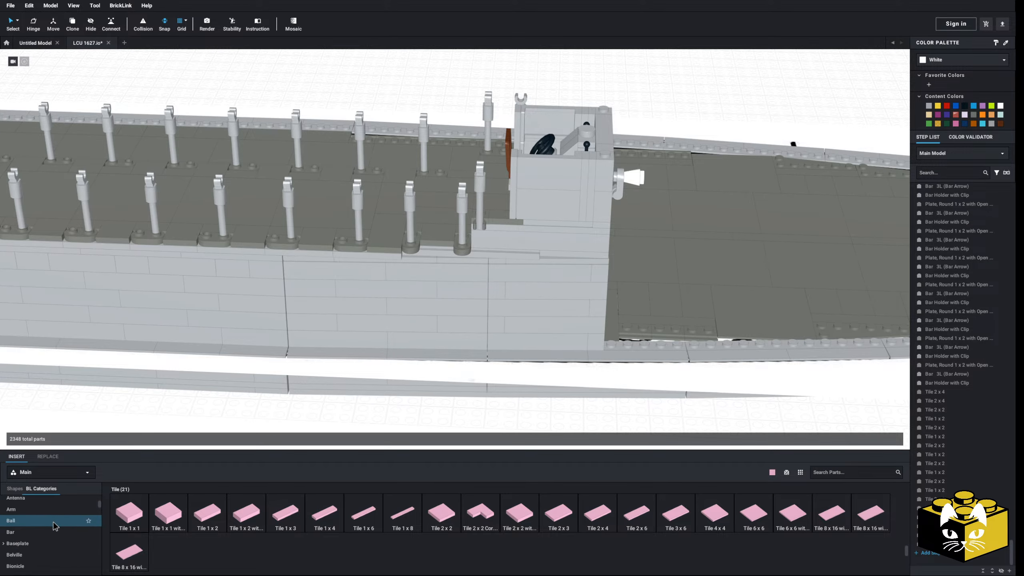
click(56, 538)
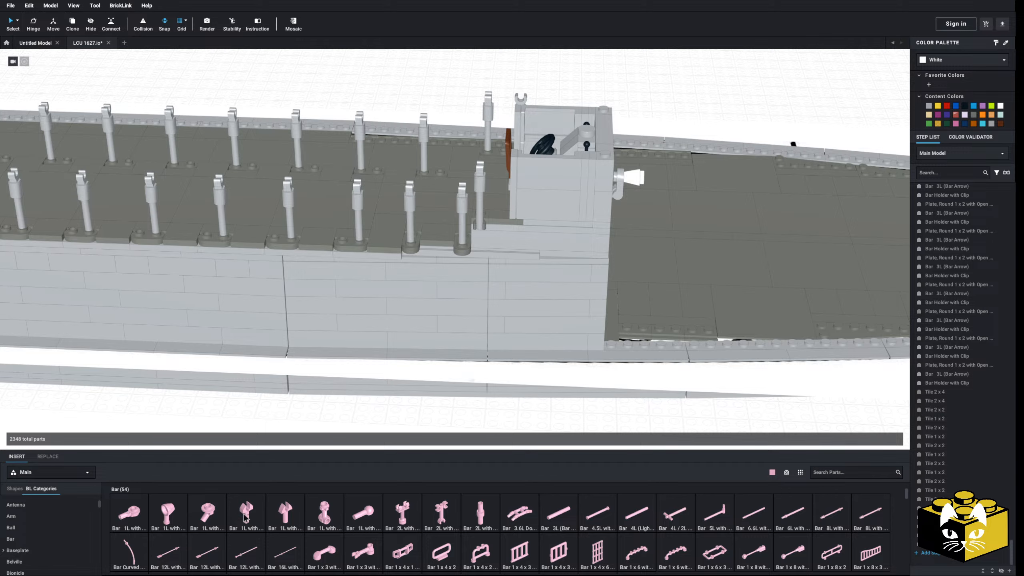
scroll(458, 341, up, 3)
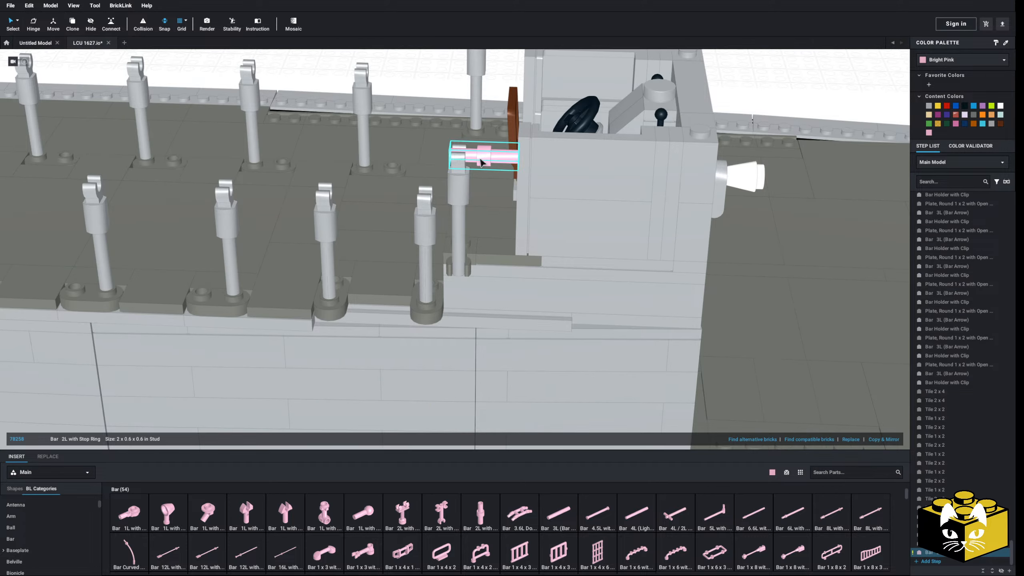
right_drag(480, 162, 698, 231)
middle_drag(698, 232, 619, 280)
scroll(619, 279, down, 2)
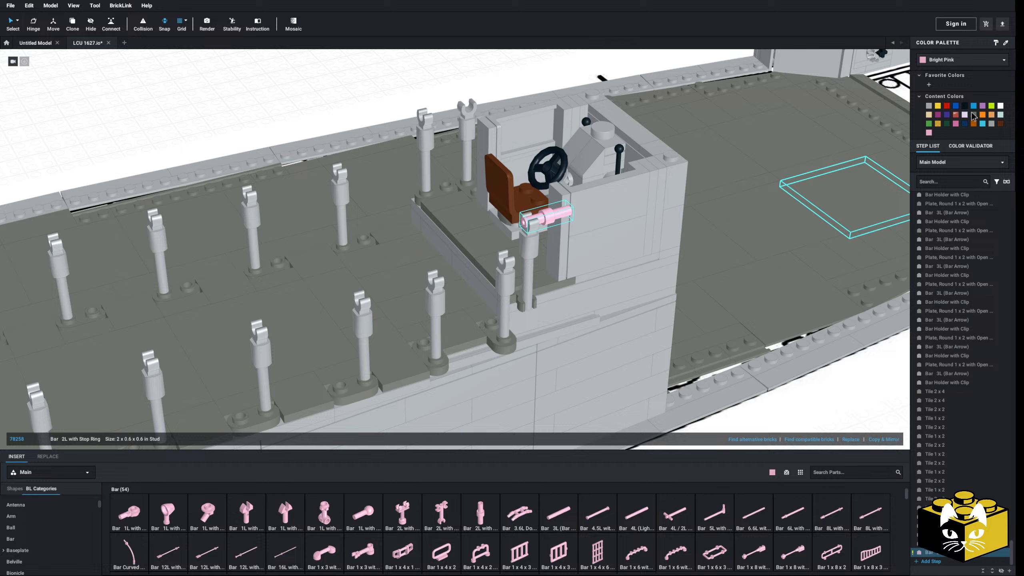
Recolor the newly placed Bar 2L with Stop Ring beside the cabin to the light gray of the railing posts
click(927, 104)
scroll(783, 385, down, 3)
click(783, 385)
right_drag(784, 385, 838, 315)
middle_drag(838, 314, 693, 305)
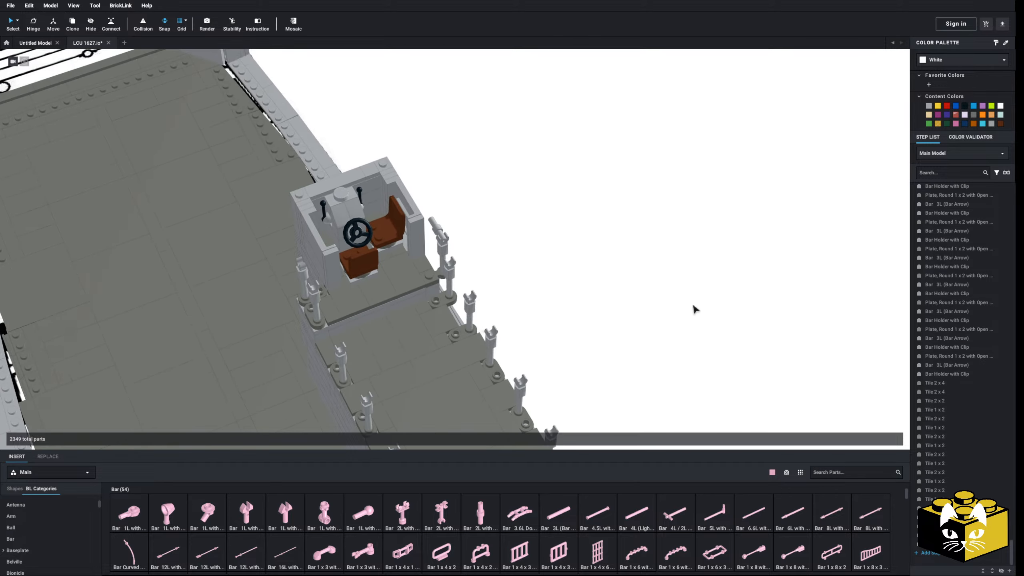
Insert two Bar 2L with Stop Ring parts linking the two inner posts beside the cabin and the nearer post to the cabin wall
right_drag(695, 308, 615, 259)
scroll(619, 256, up, 4)
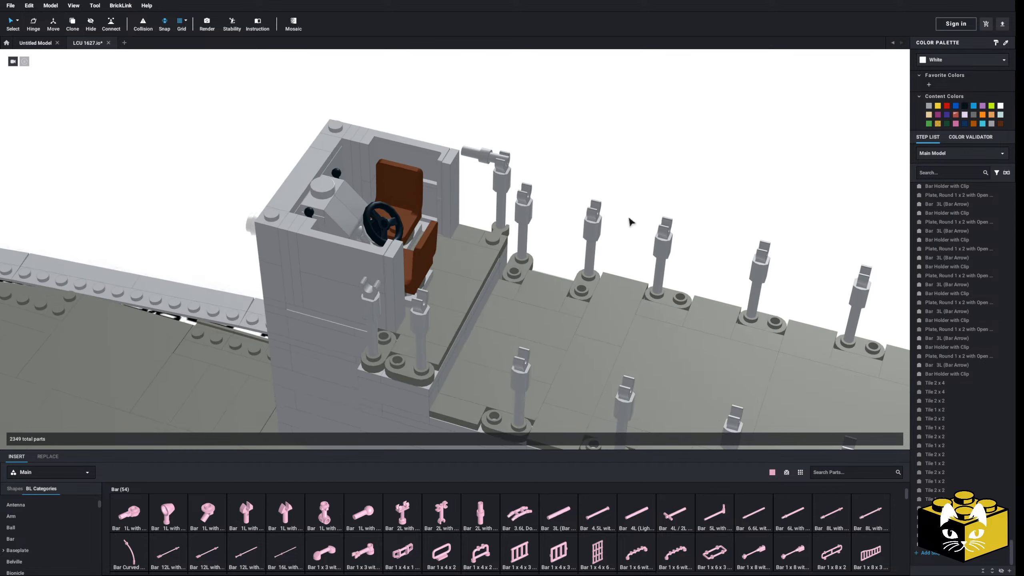
right_drag(629, 219, 654, 201)
click(480, 512)
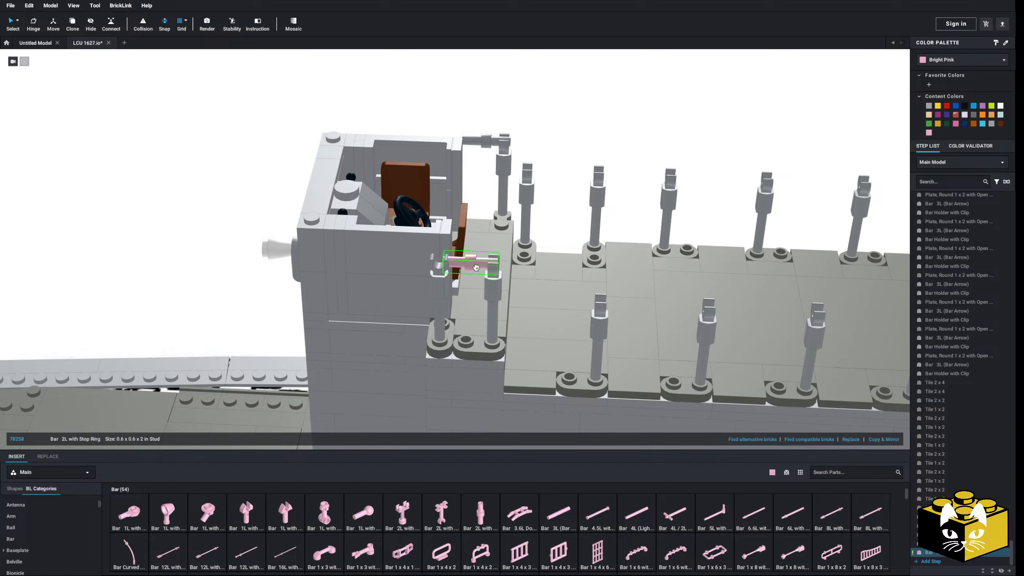
click(476, 267)
right_drag(475, 268, 524, 379)
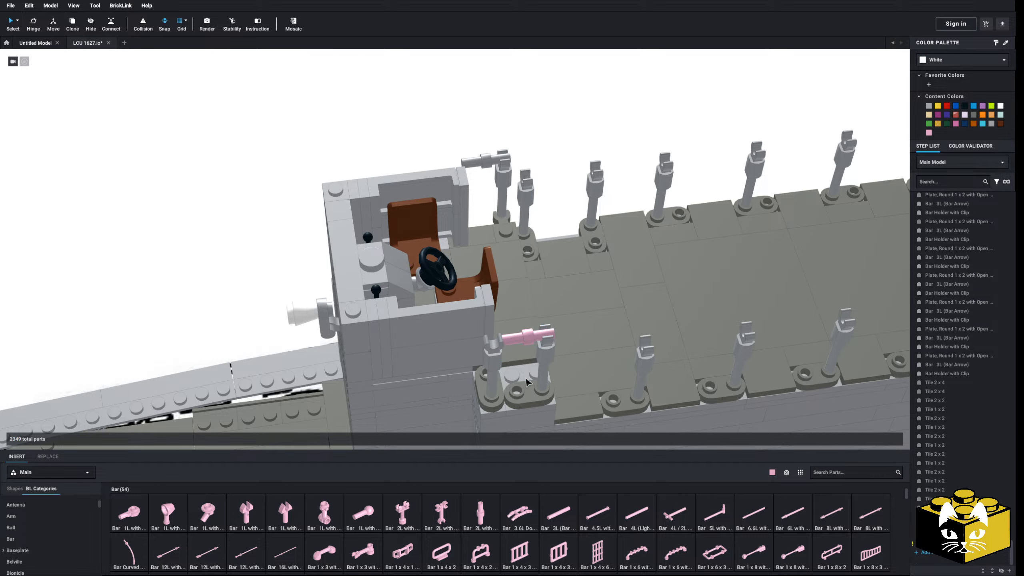
click(526, 381)
click(493, 507)
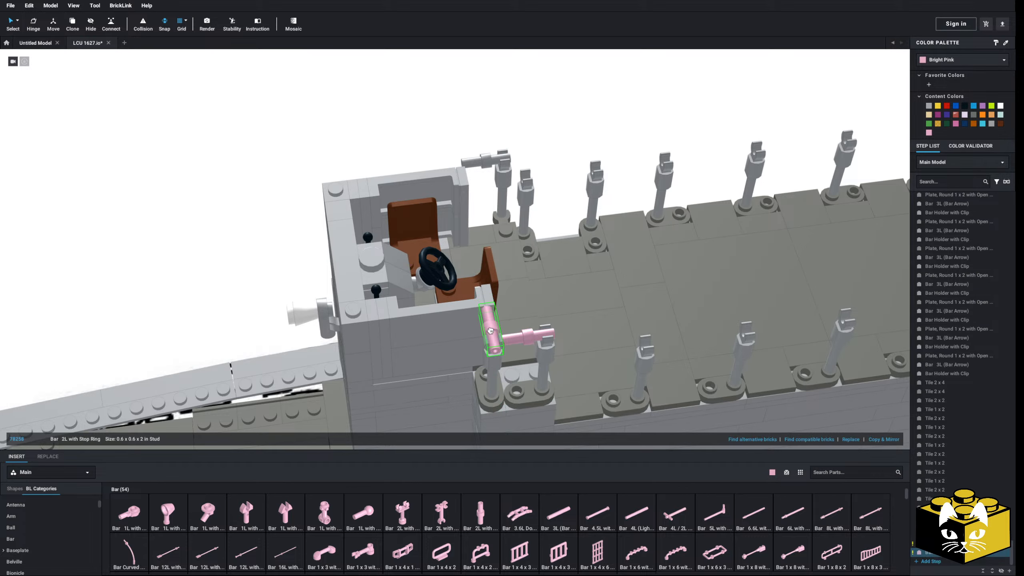
Select both pink stop-ring bars on the inner posts and recolor them light gray
scroll(494, 336, down, 3)
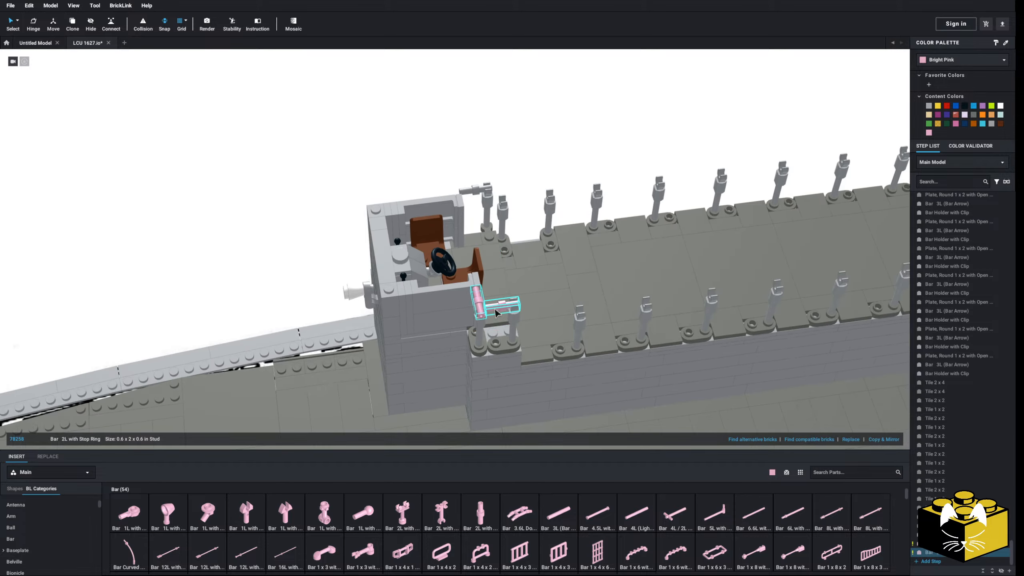
click(480, 302)
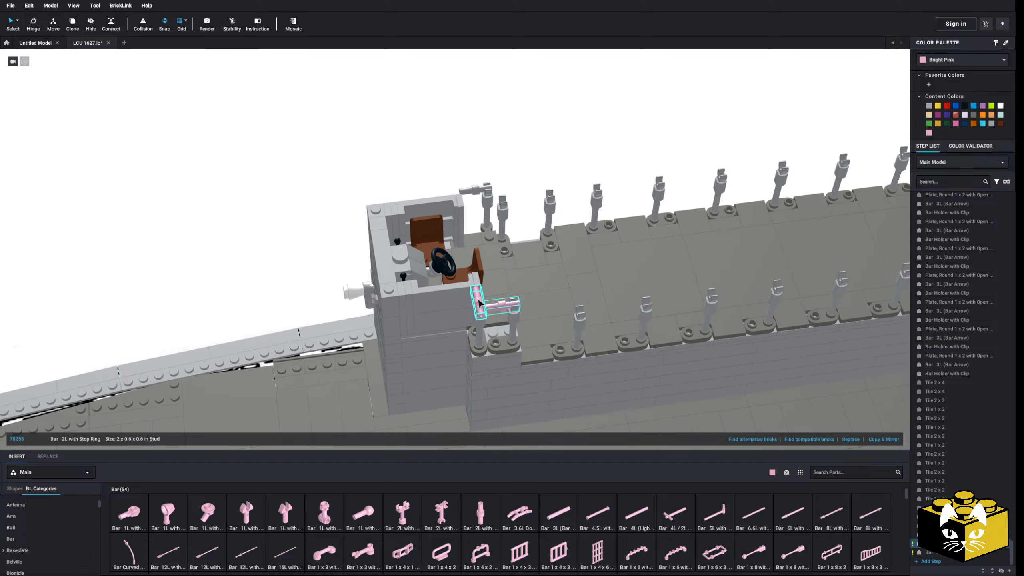
click(929, 106)
click(621, 101)
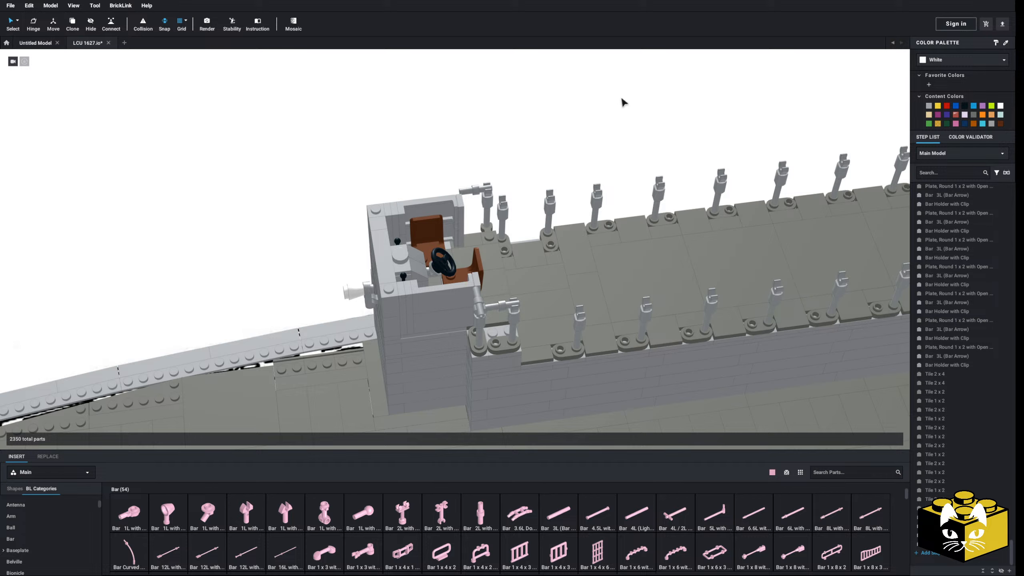
Place a Hinge Plate 1 x 2 Locking with 1 Finger on Top in the gap behind the inner posts beside the cabin and recolor it dark gray
scroll(41, 523, down, 4)
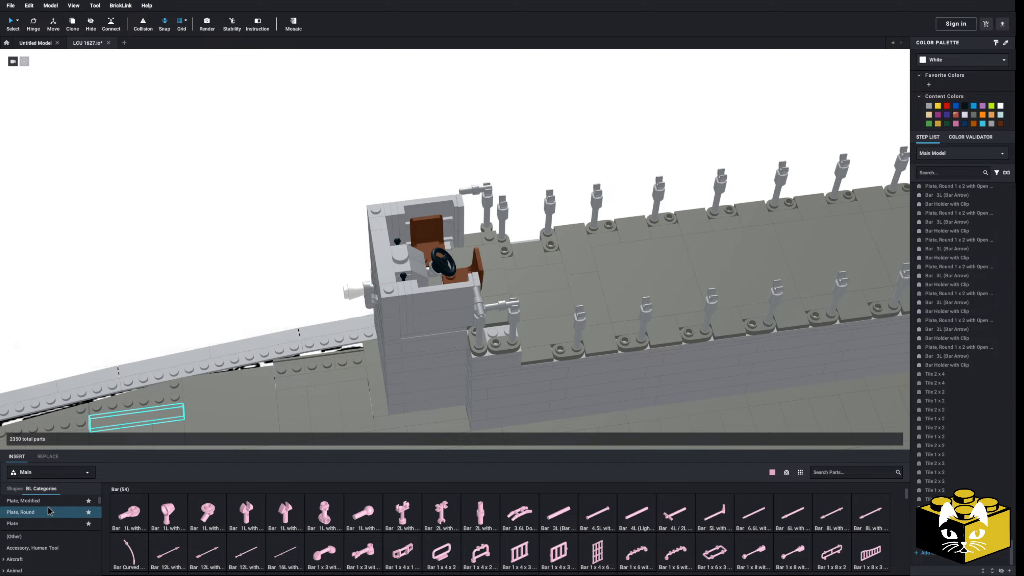
scroll(41, 509, down, 5)
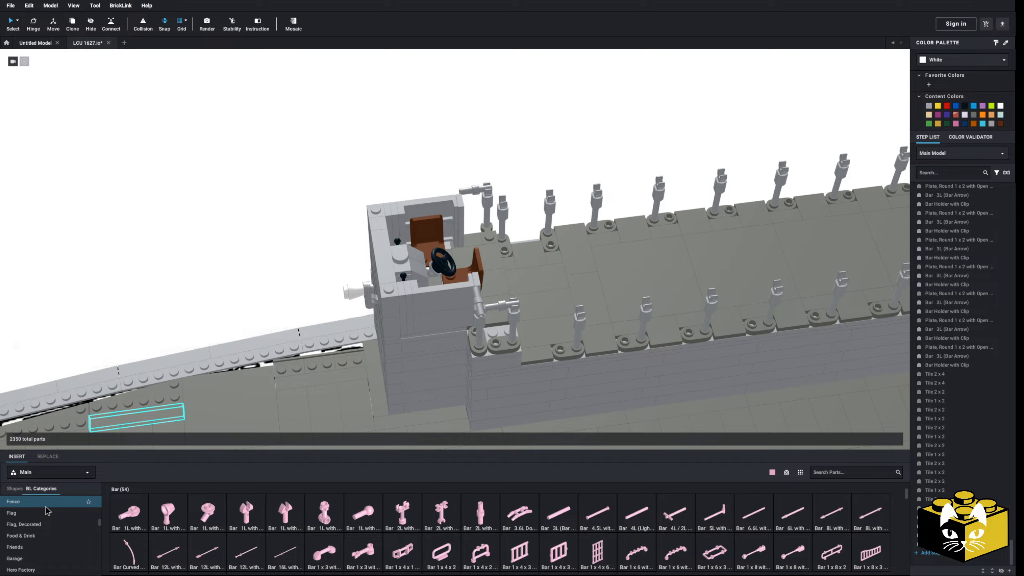
scroll(47, 511, down, 3)
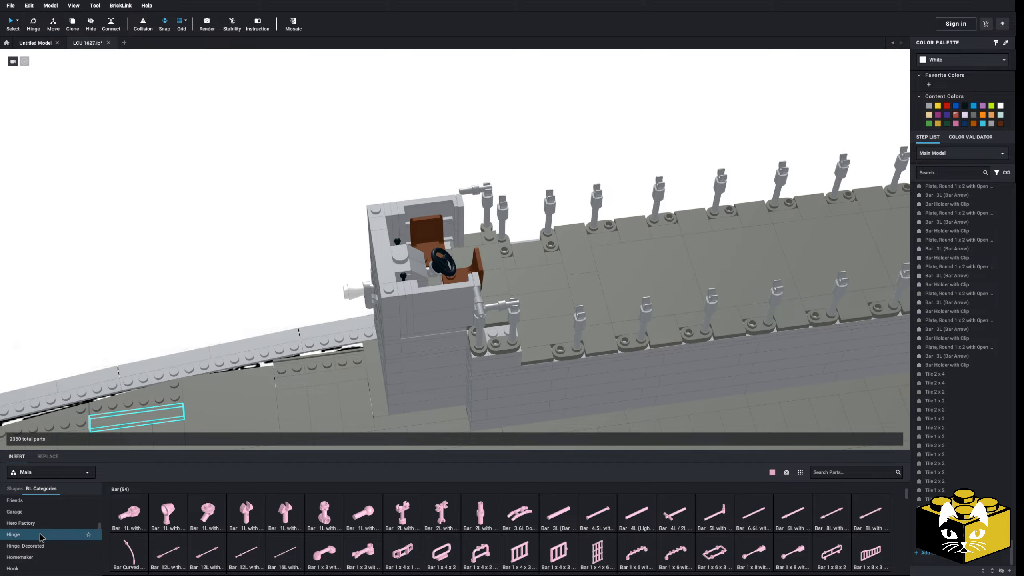
click(46, 534)
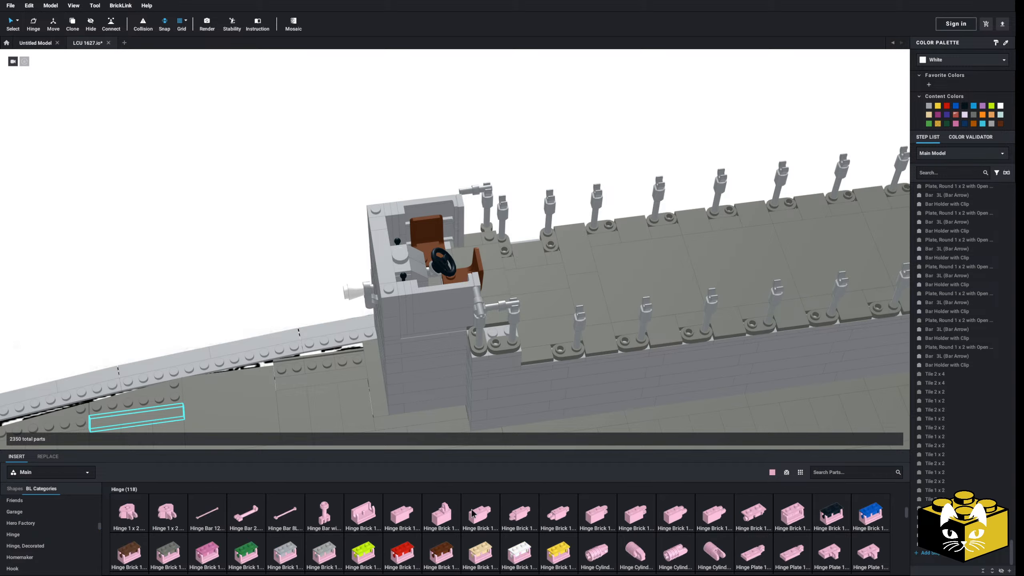
scroll(483, 512, down, 2)
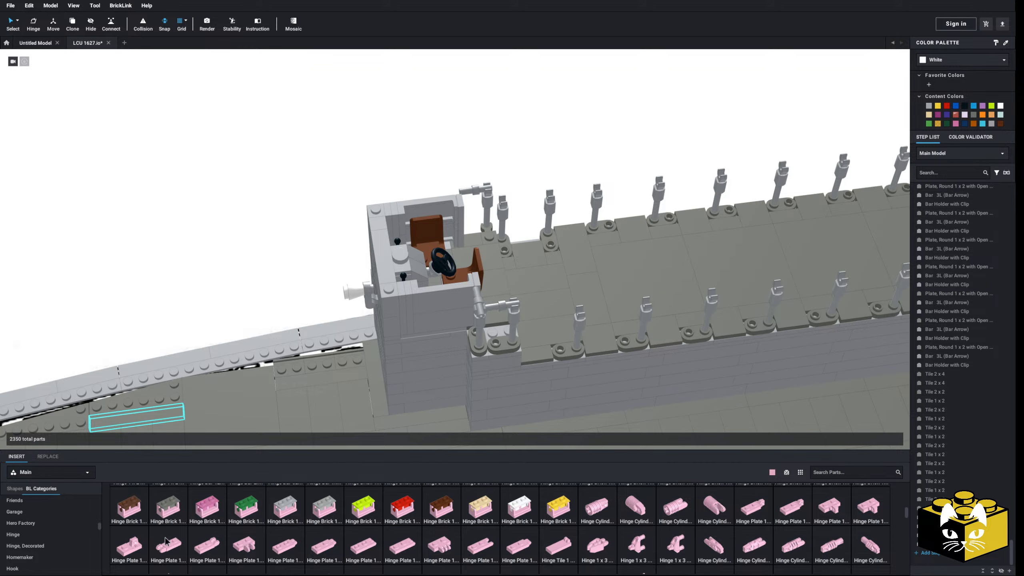
click(135, 545)
click(495, 327)
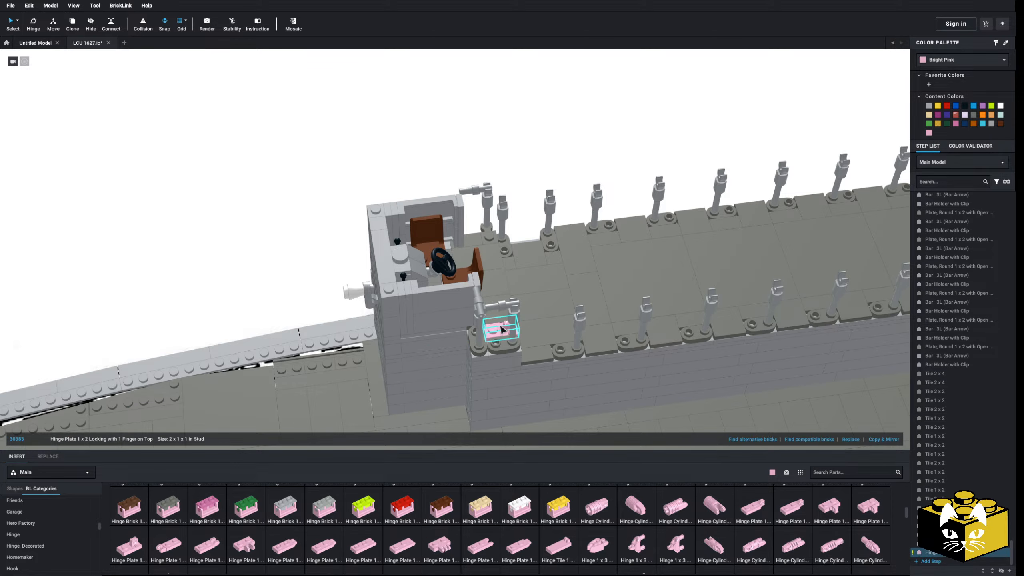
click(971, 115)
click(595, 136)
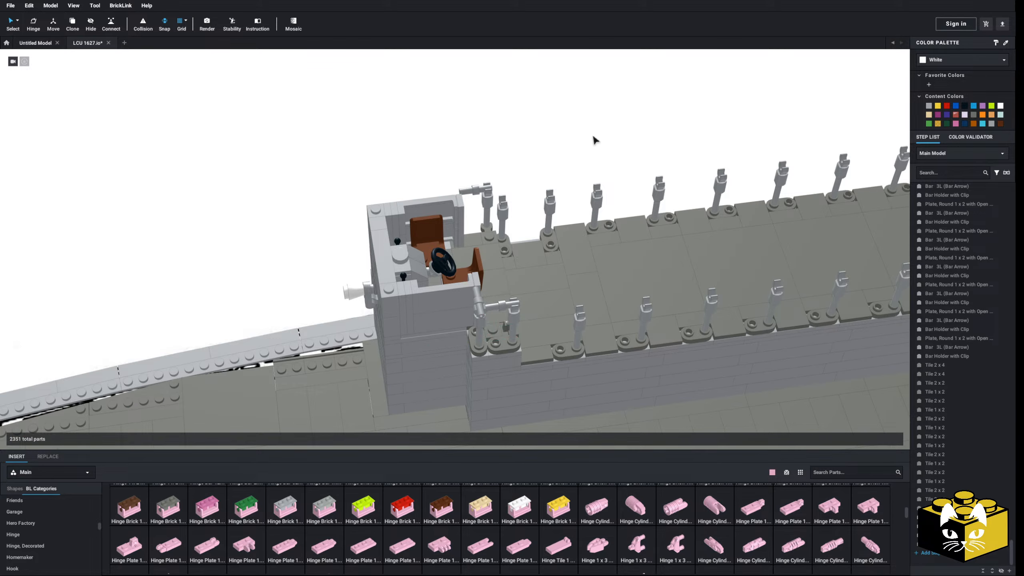
Stand a Hinge Cylinder 1 x 2 Locking with 2 Fingers and Axle Hole on Ends with Slots on the hinge plate and recolor it light gray
middle_drag(571, 191, 557, 194)
scroll(557, 194, up, 4)
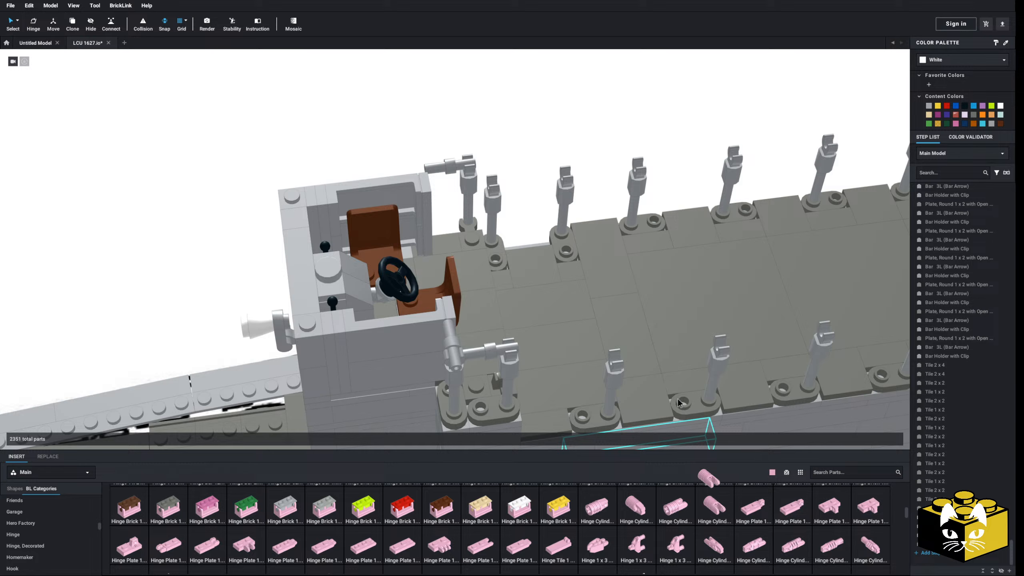
drag(679, 402, 517, 154)
key(ctrl+z)
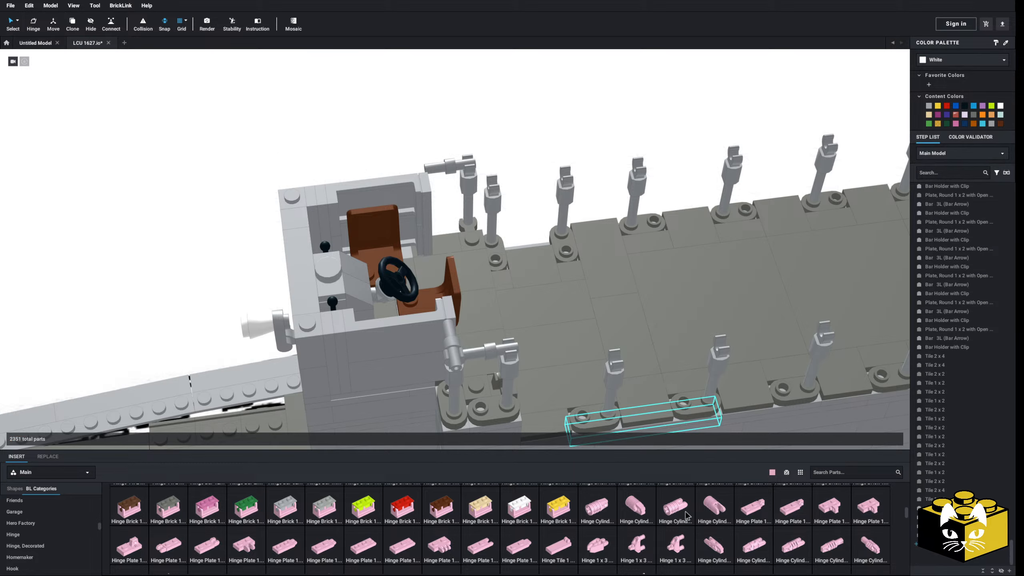
drag(687, 512, 566, 152)
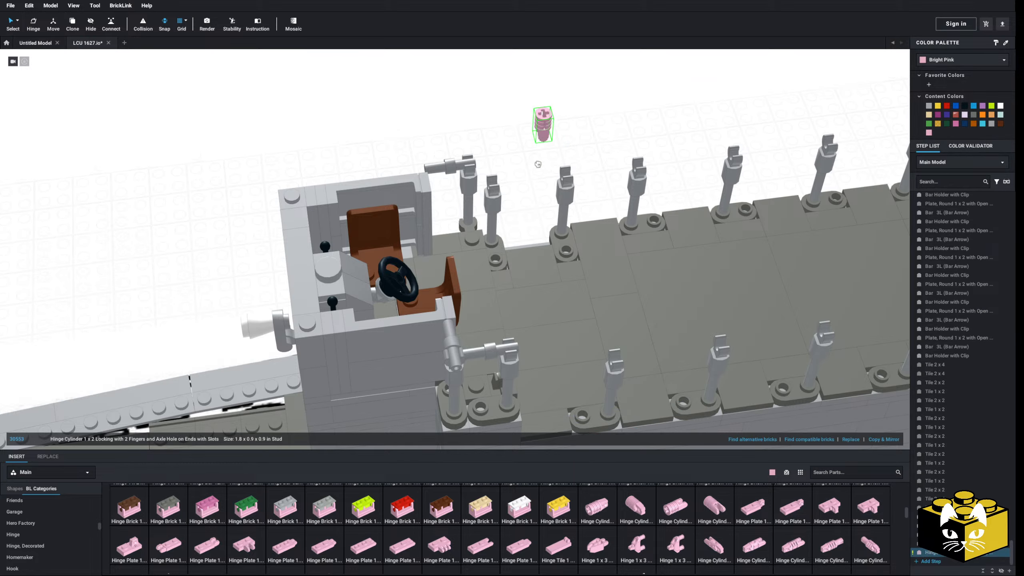
click(513, 361)
right_drag(542, 119, 281, 182)
click(281, 181)
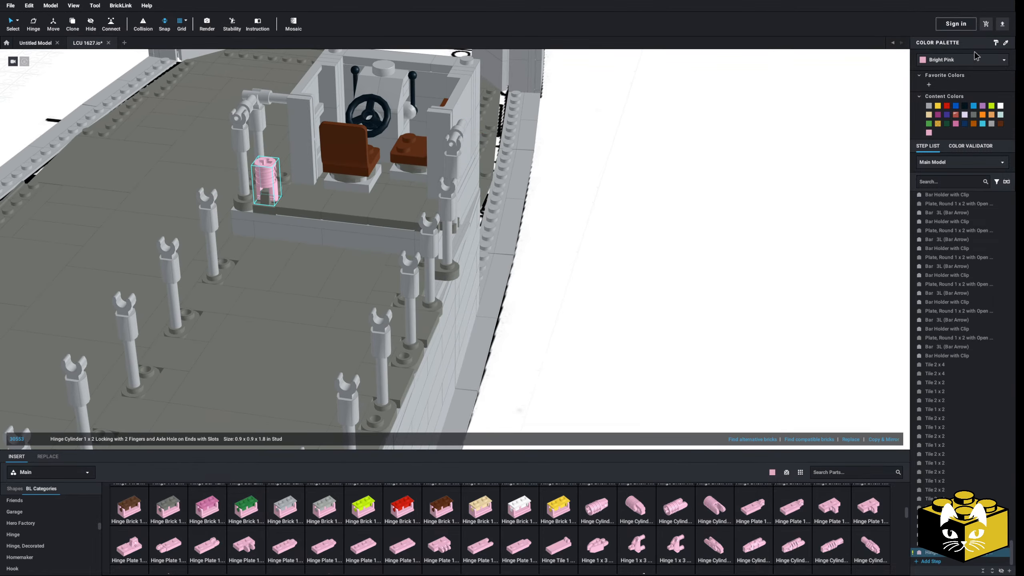
click(949, 63)
click(949, 115)
click(709, 207)
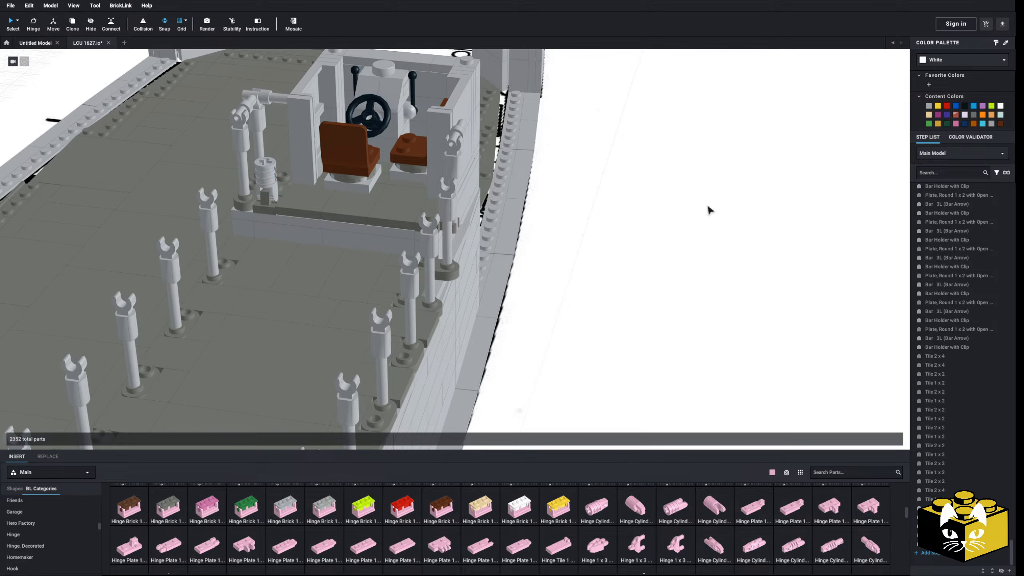
Show the Hose, Rigid 3mm D. category in the parts library
scroll(708, 207, down, 5)
right_drag(709, 208, 745, 203)
scroll(744, 209, up, 5)
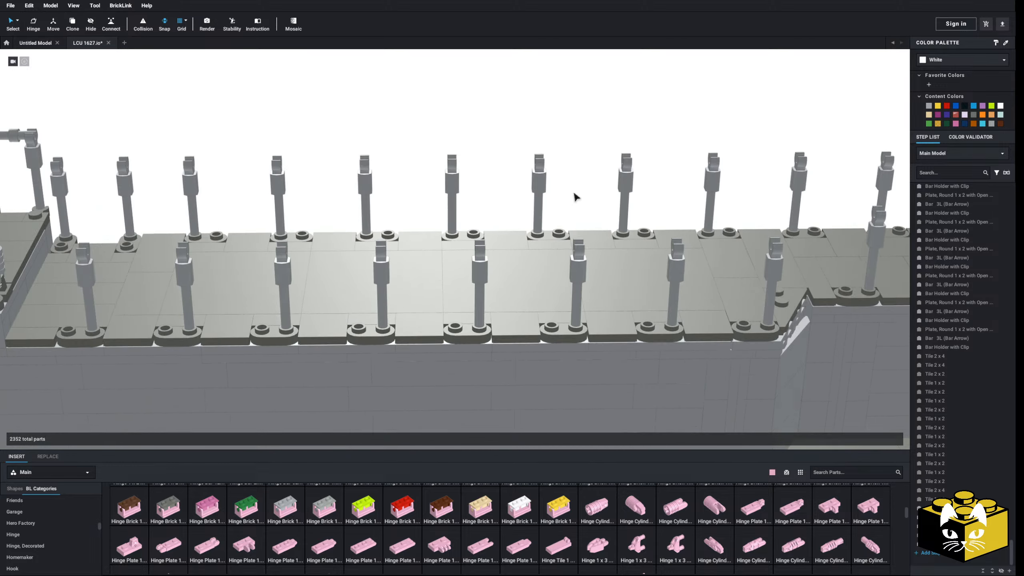
scroll(67, 525, down, 10)
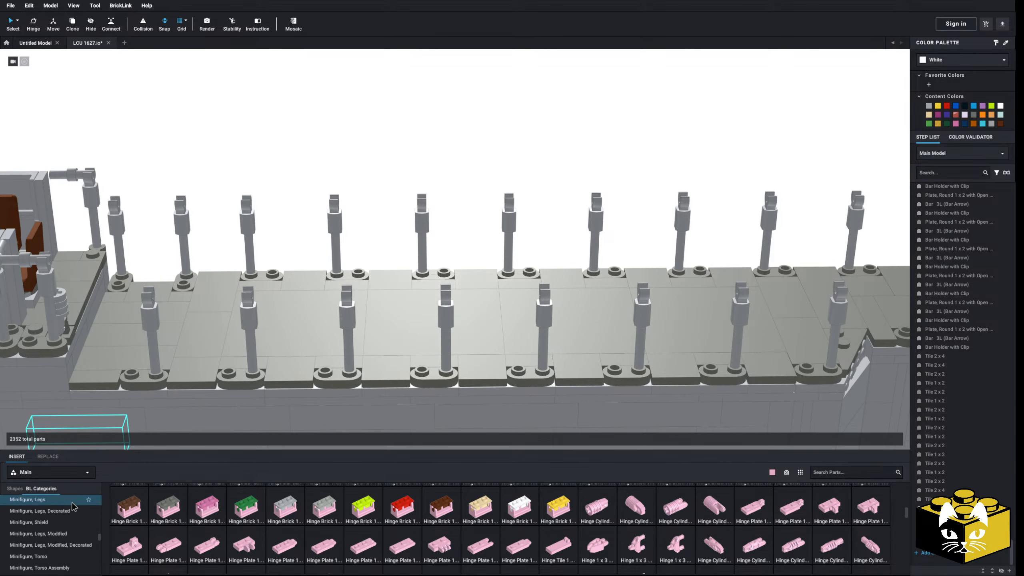
scroll(48, 524, up, 8)
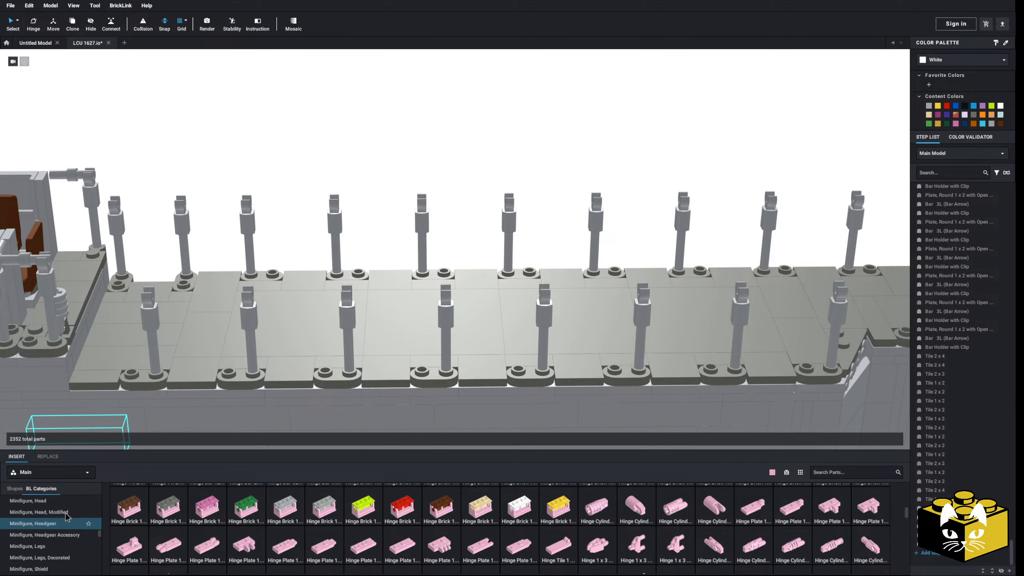
click(7, 529)
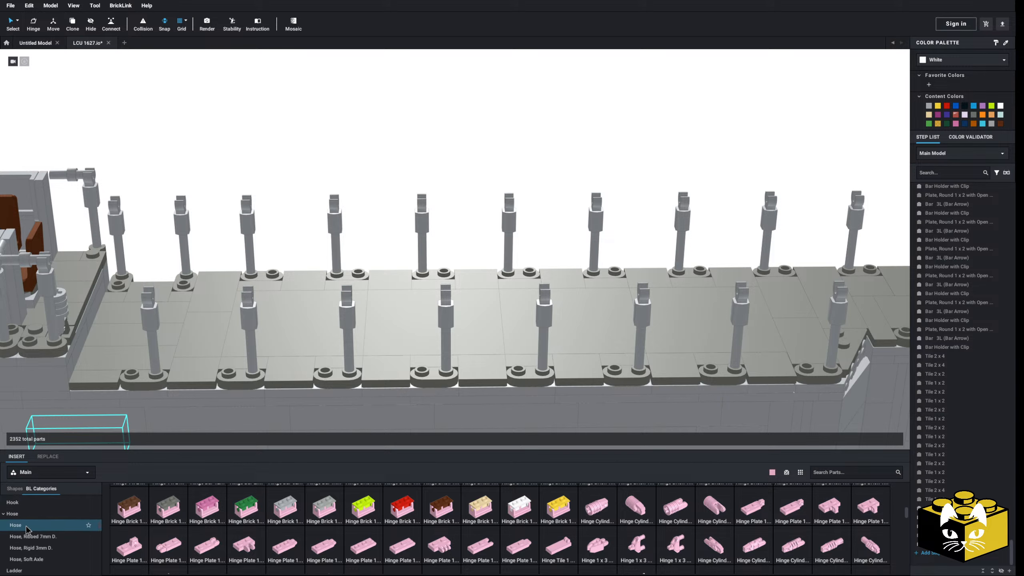
click(30, 538)
Insert a Hose, Rigid 3mm D. 20L lengthwise through the clips of the outer posts, starting at the cabin end
middle_drag(408, 247, 539, 273)
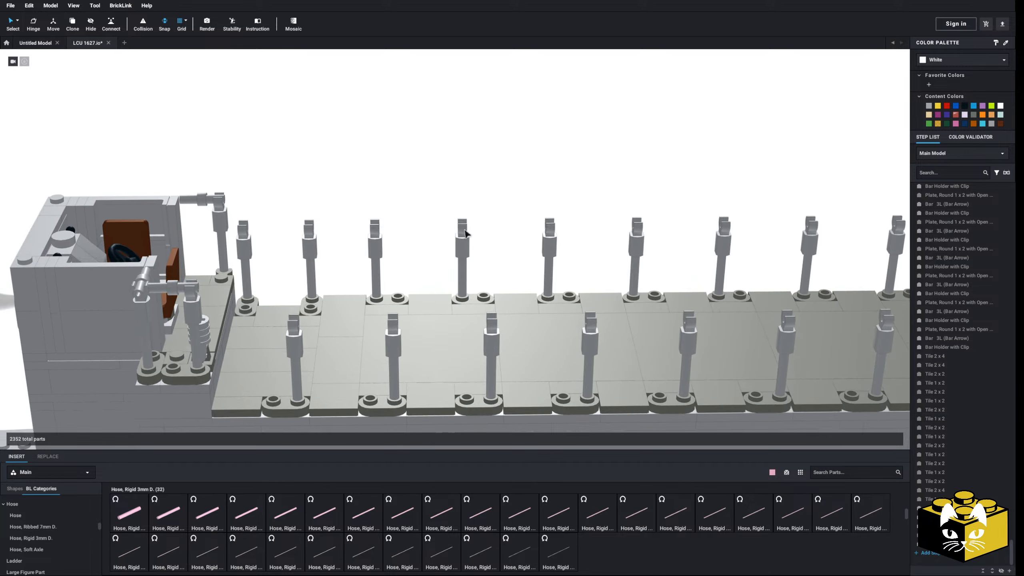
middle_drag(429, 240, 422, 253)
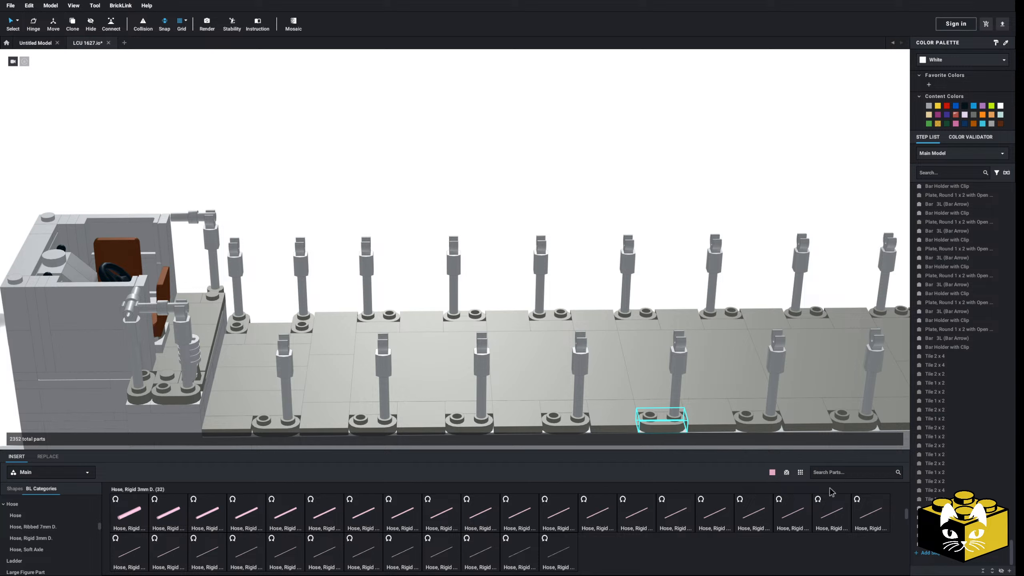
drag(765, 521, 458, 185)
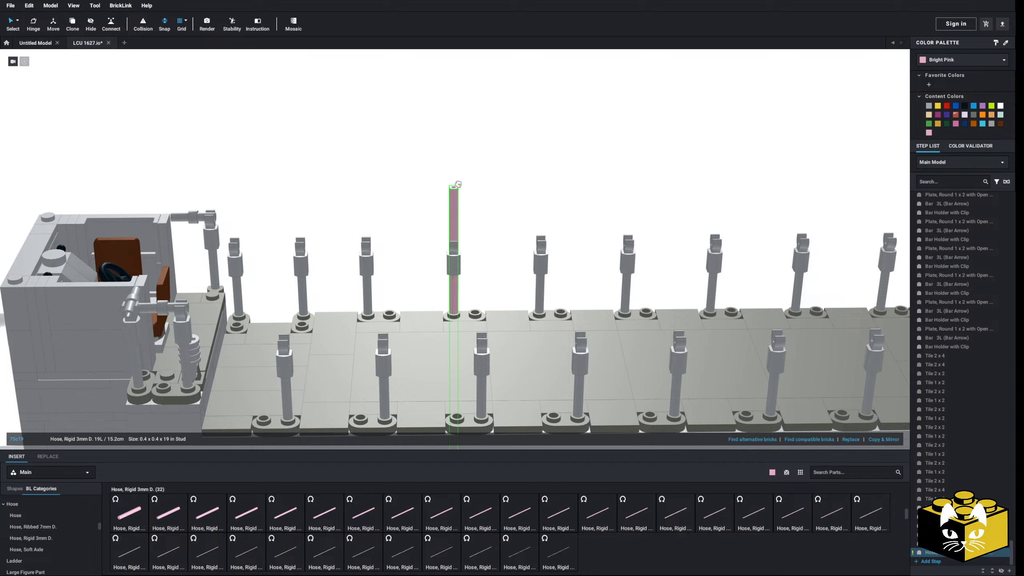
click(783, 503)
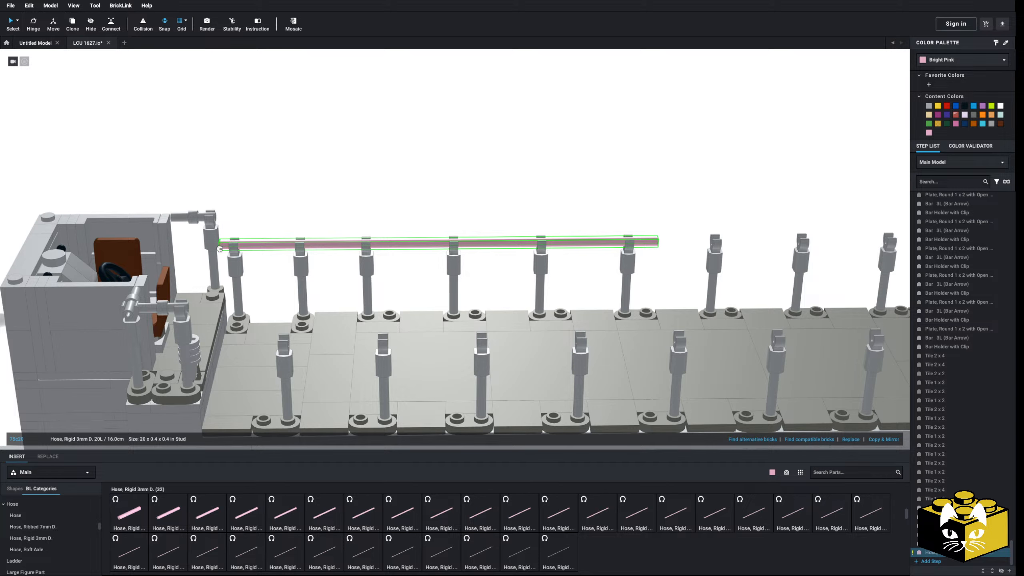
click(220, 248)
middle_drag(554, 176, 379, 186)
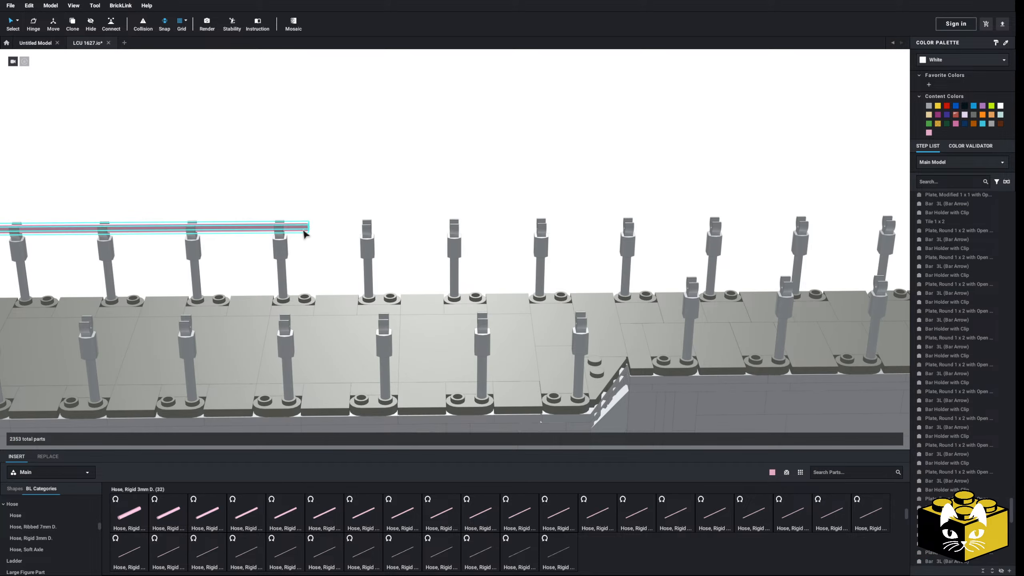
Extend the outer rail with a copy of the 20L rigid hose placed end to end with the first
click(304, 234)
scroll(845, 378, down, 3)
click(894, 441)
click(650, 136)
middle_drag(650, 136, 550, 143)
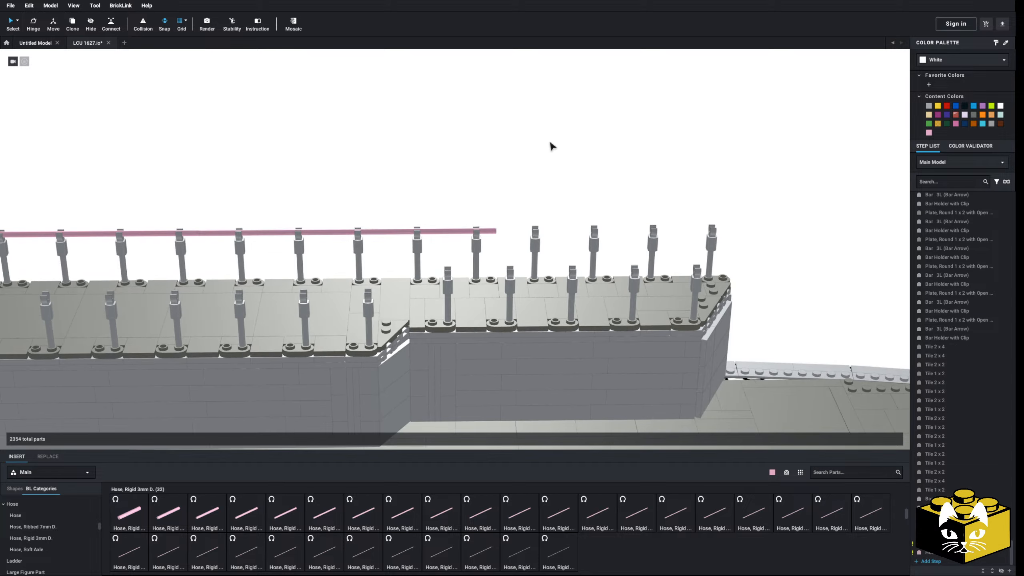
scroll(548, 167, up, 2)
middle_drag(655, 169, 568, 165)
scroll(630, 240, up, 2)
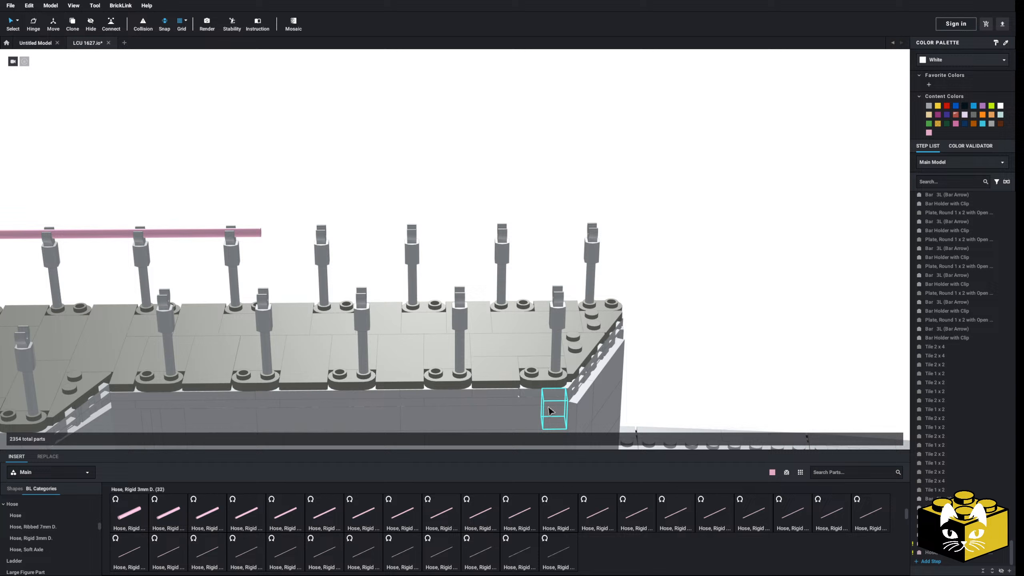
click(480, 514)
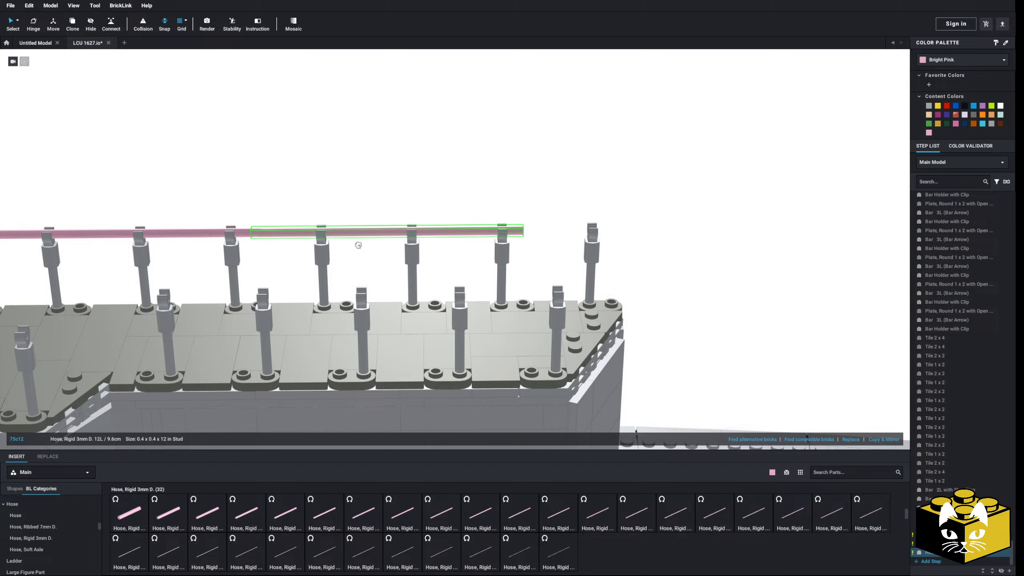
key(Escape)
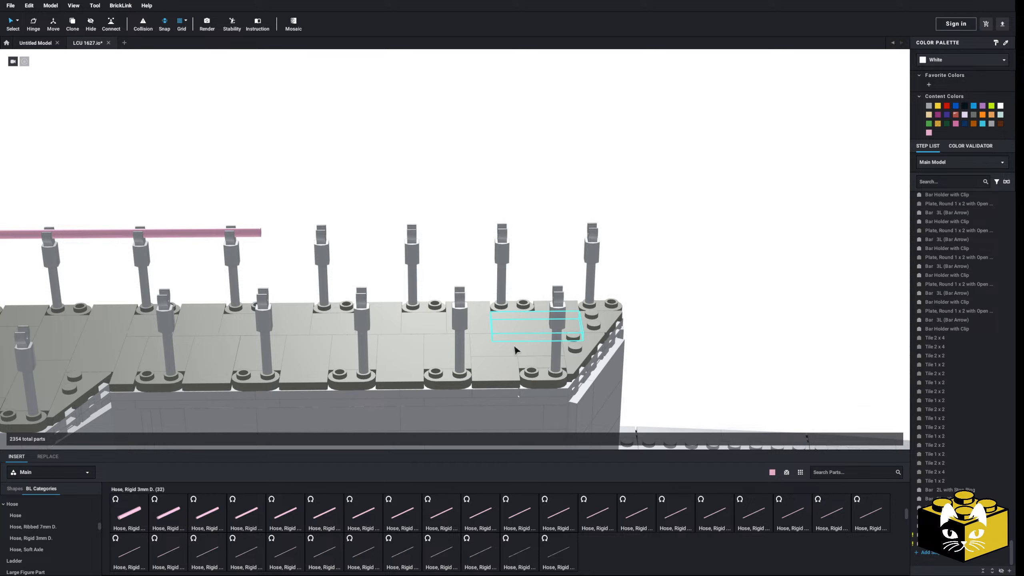
click(606, 513)
drag(405, 216, 366, 184)
key(Delete)
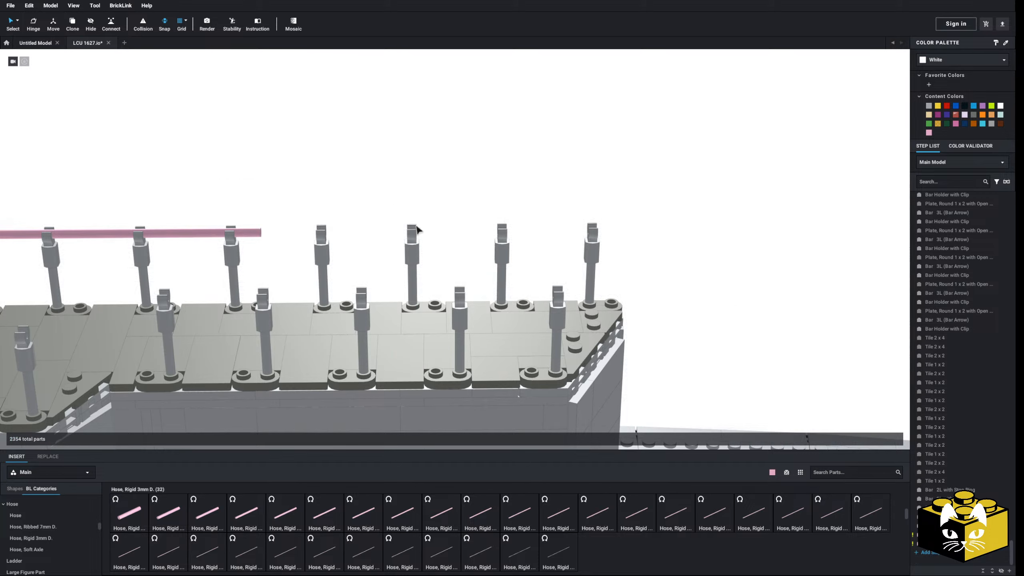
Complete the outer rail with a shorter Hose, Rigid 3mm D. running from the second hose's end past the last post
drag(635, 516, 371, 236)
click(425, 185)
scroll(424, 185, down, 5)
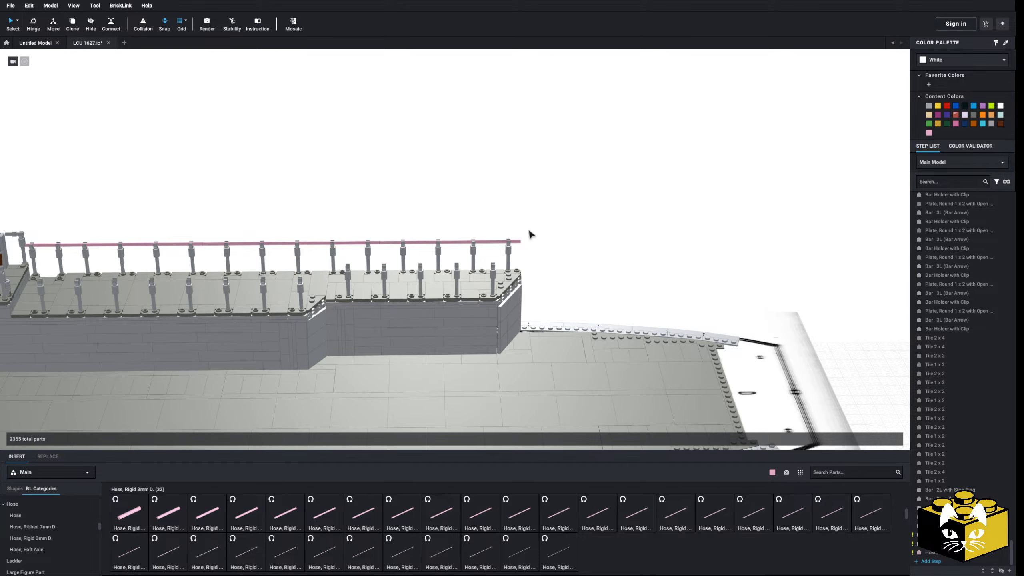
Set the parts library color to light gray and hide the parts unavailable in that color
click(772, 473)
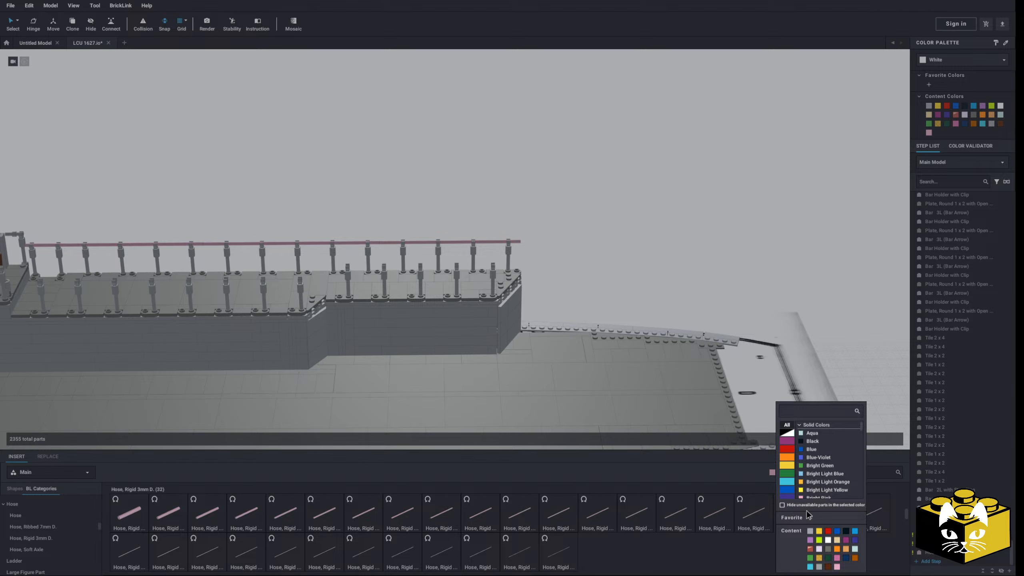
click(811, 533)
click(772, 475)
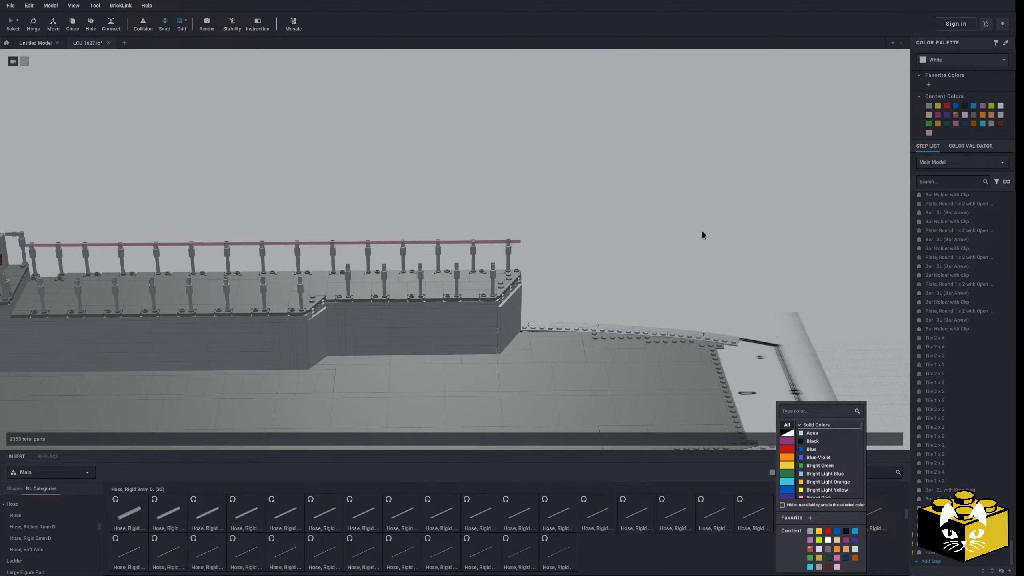
click(703, 233)
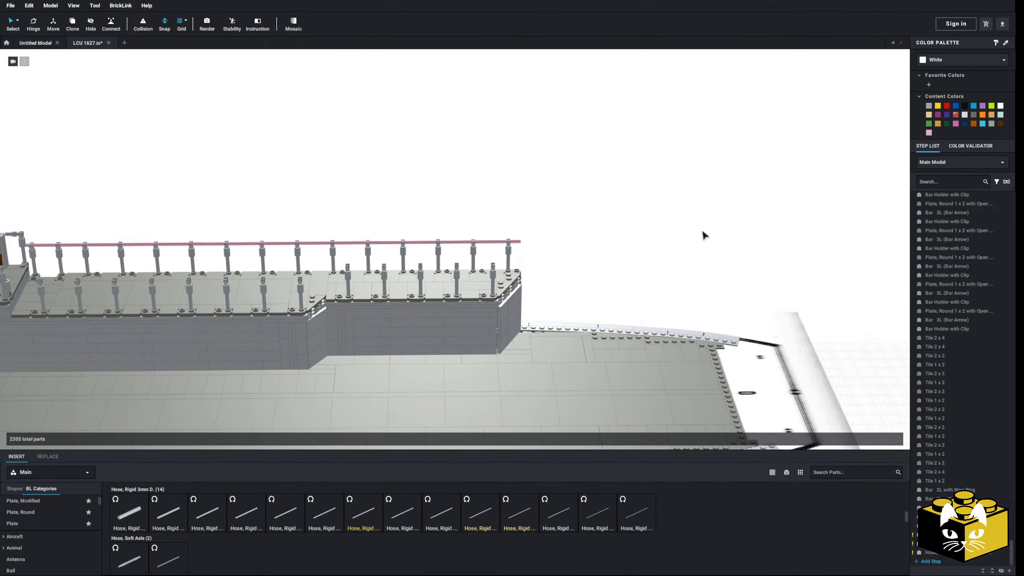
click(635, 520)
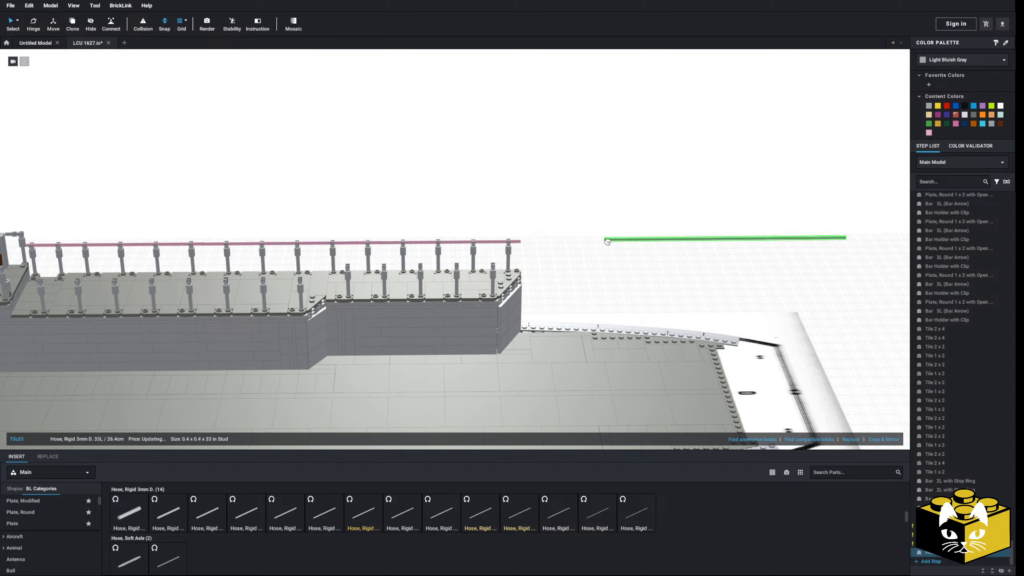
click(607, 242)
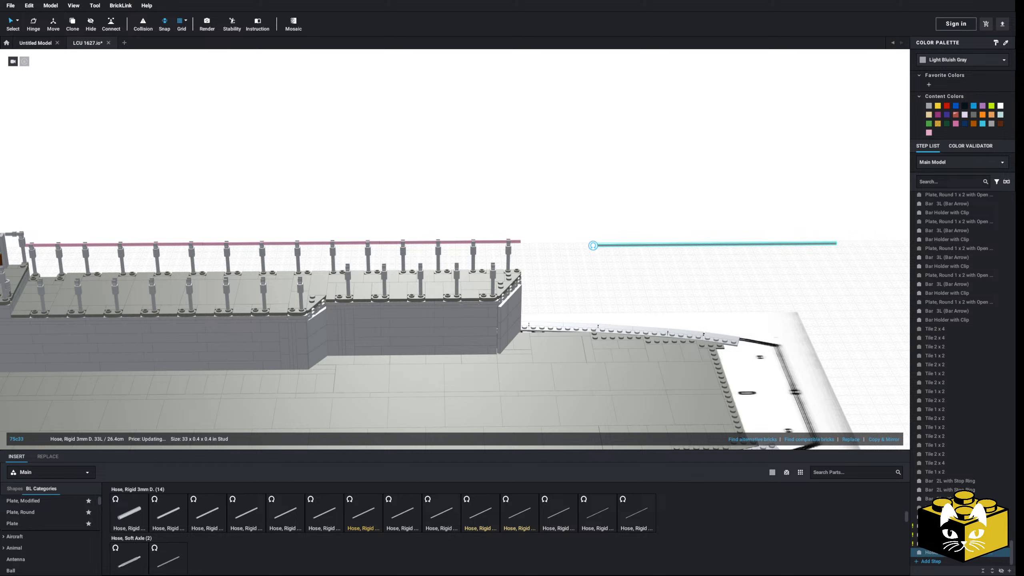
click(630, 136)
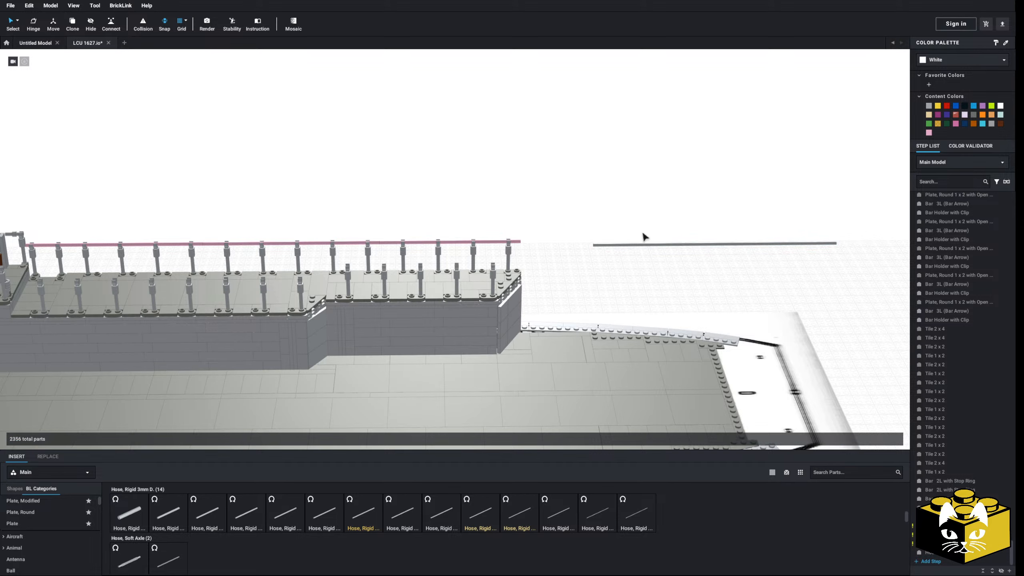
click(642, 244)
key(Delete)
Recolor the three bright pink hose sections of the far-side top rail to Light Bluish Gray
middle_drag(628, 285, 690, 274)
click(566, 224)
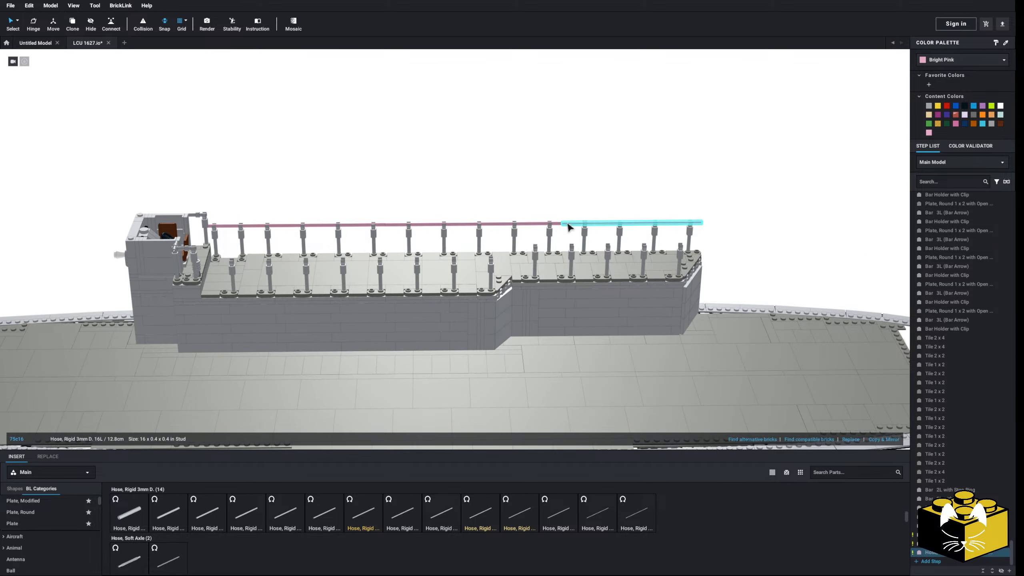
ctrl+click(541, 225)
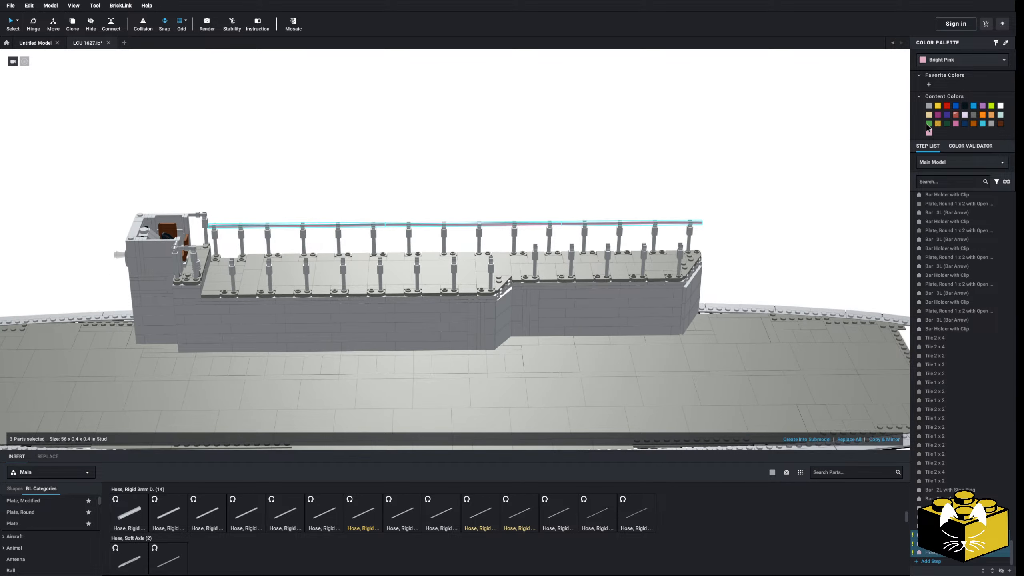
click(929, 107)
click(671, 167)
Rotate the near-side end post with its clip holder about its vertical axis to face along the slanted end of the deck
middle_drag(569, 150, 650, 185)
mouse_move(650, 185)
right_down()
mouse_move(570, 173)
mouse_move(618, 177)
mouse_move(659, 198)
right_up()
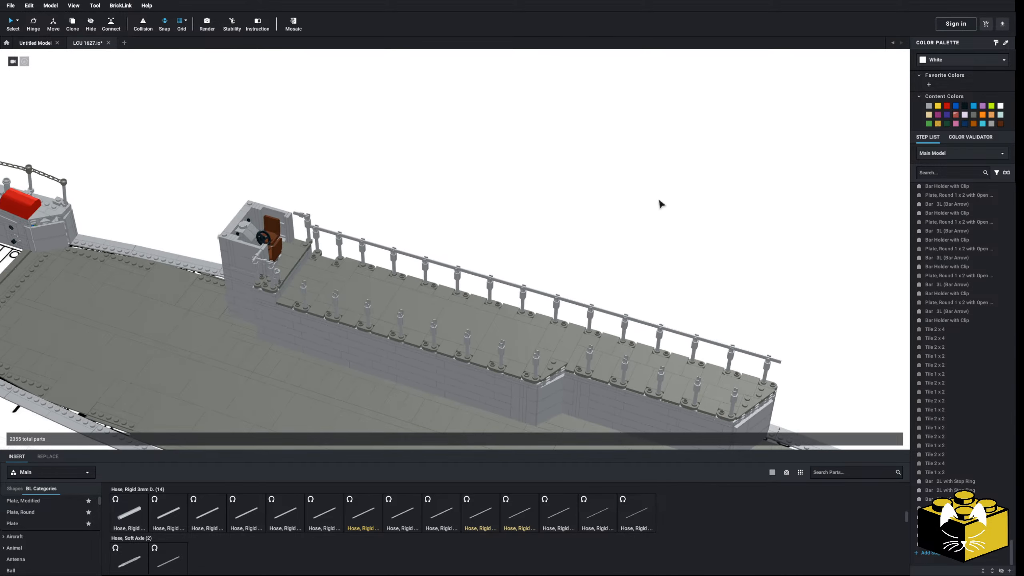
middle_drag(659, 197, 639, 194)
scroll(640, 194, up, 3)
right_drag(641, 197, 675, 181)
scroll(676, 182, up, 2)
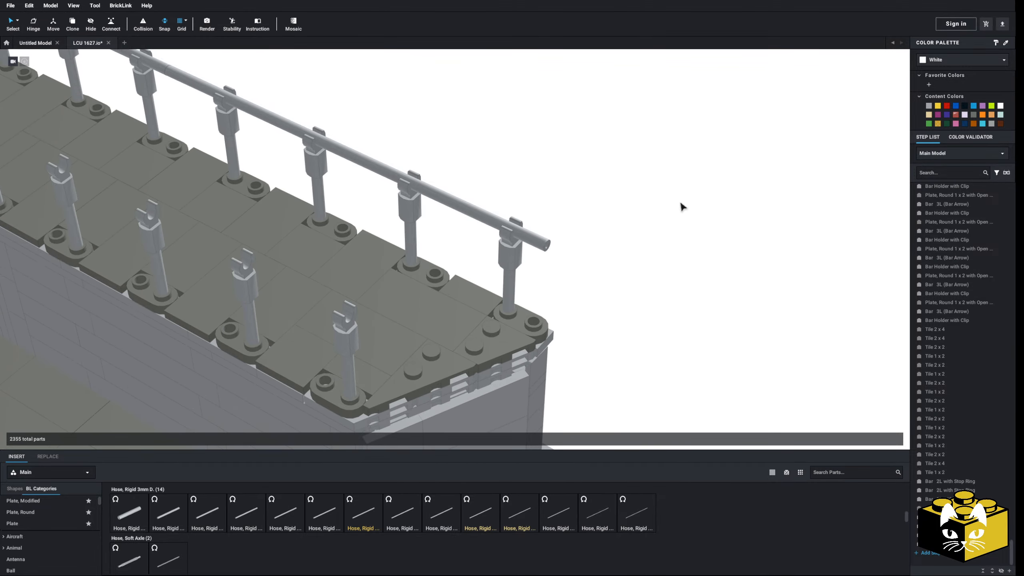
click(354, 331)
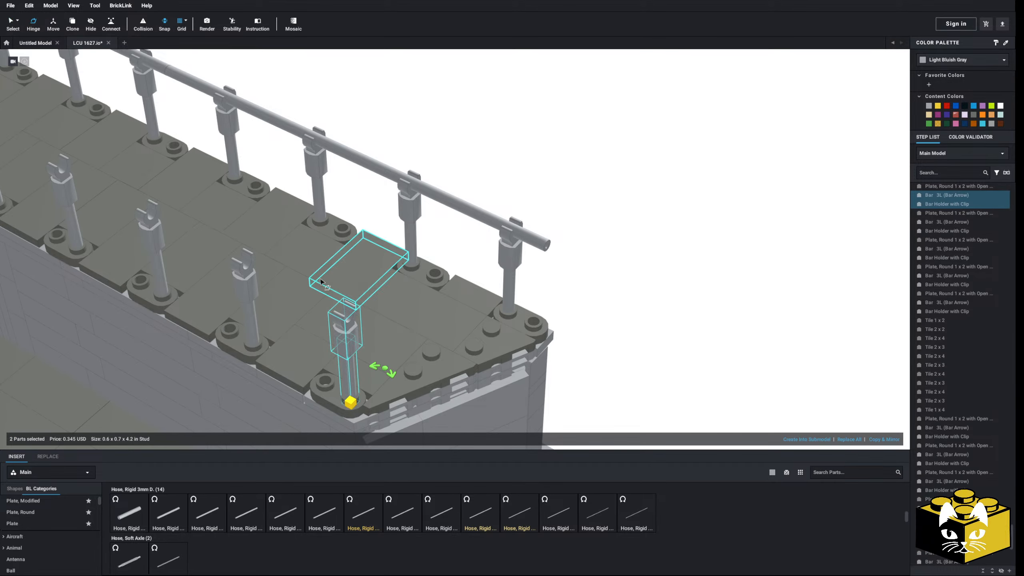
right_drag(321, 281, 345, 242)
drag(406, 295, 351, 319)
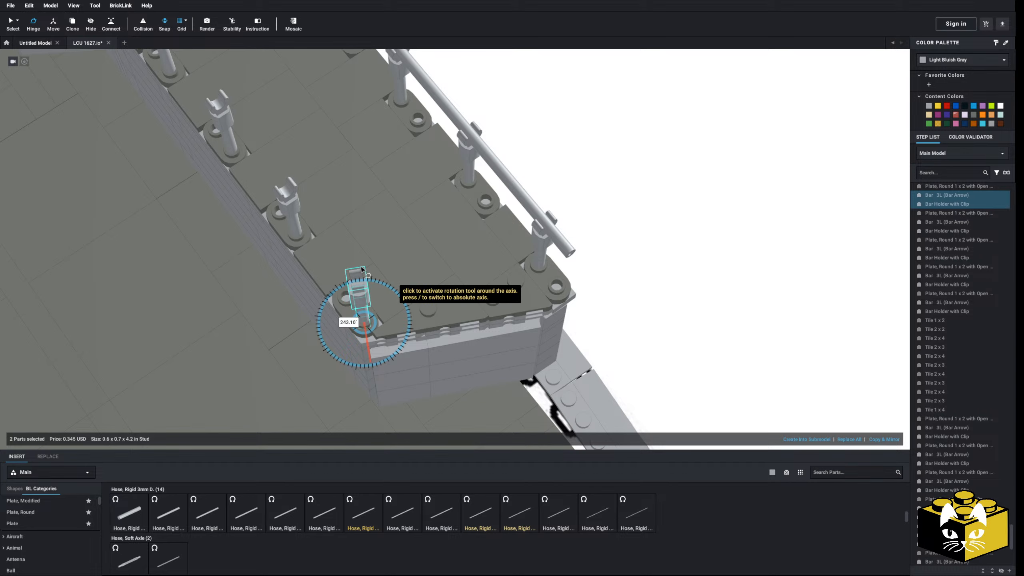
click(669, 243)
right_drag(668, 243, 654, 284)
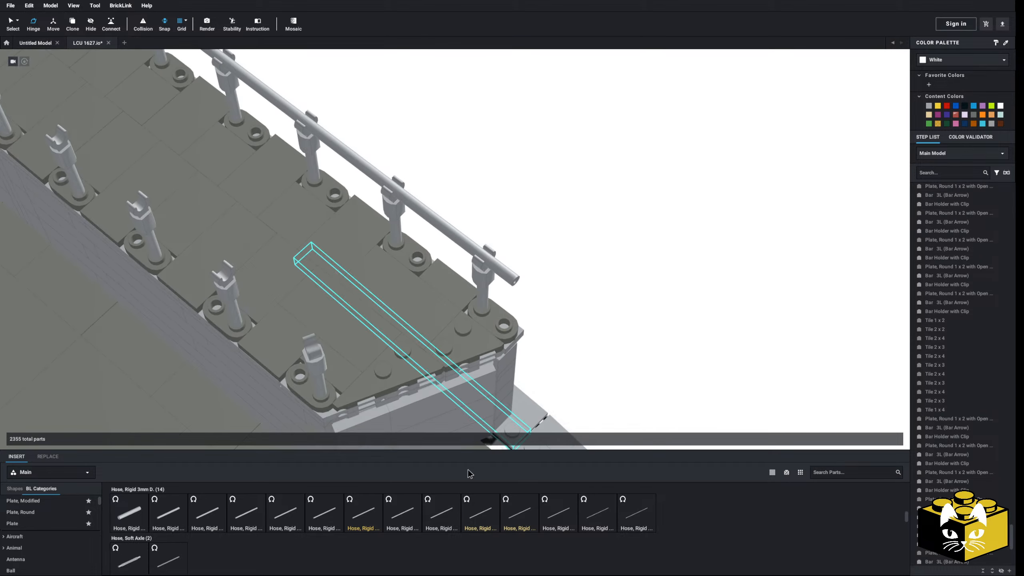
drag(163, 523, 307, 353)
right_drag(377, 316, 411, 284)
key(Delete)
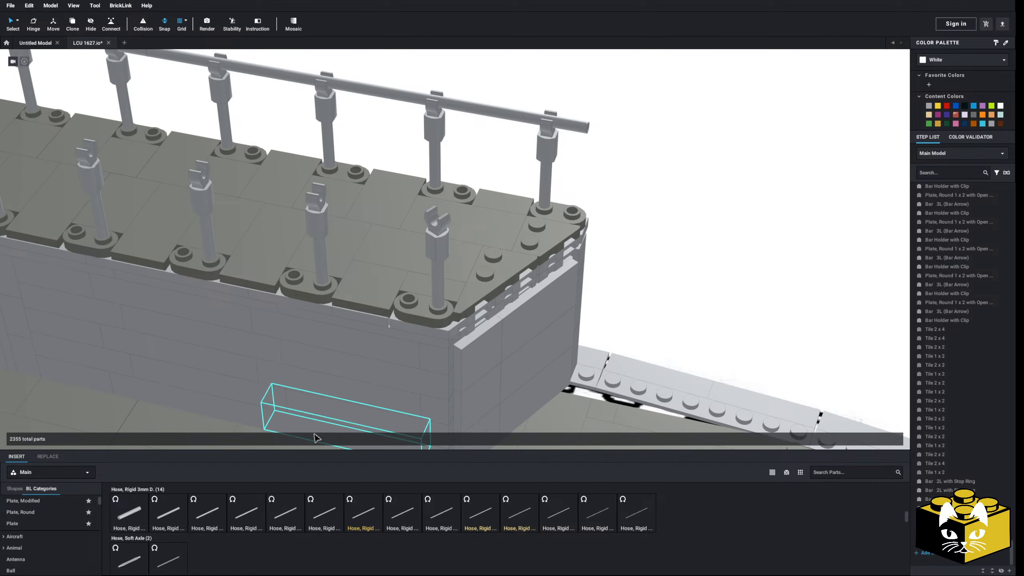
drag(172, 520, 683, 177)
key(Delete)
Show the parts palette in Bright Pink and stop hiding parts unavailable in the selected color
click(772, 474)
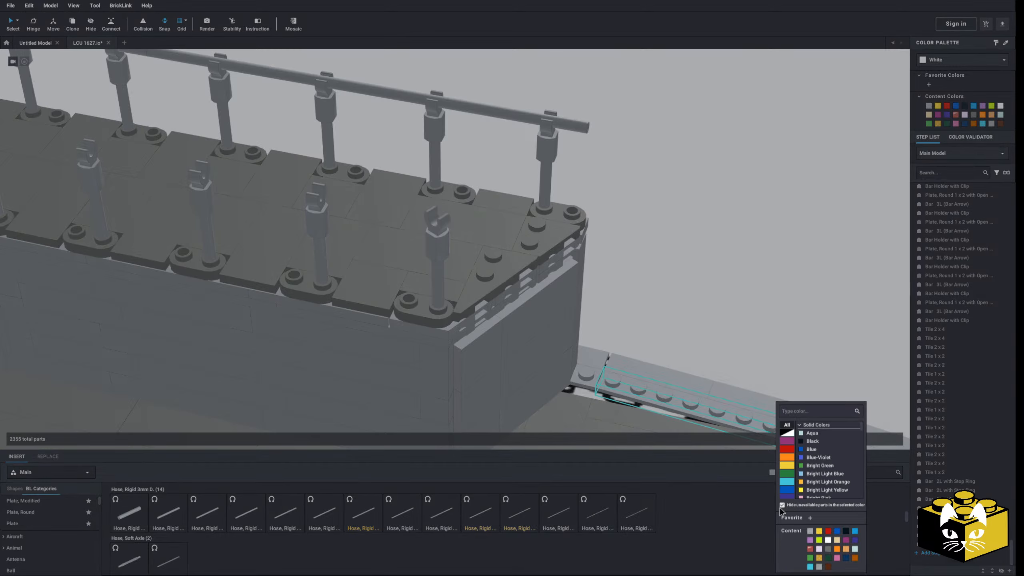
click(783, 505)
click(823, 496)
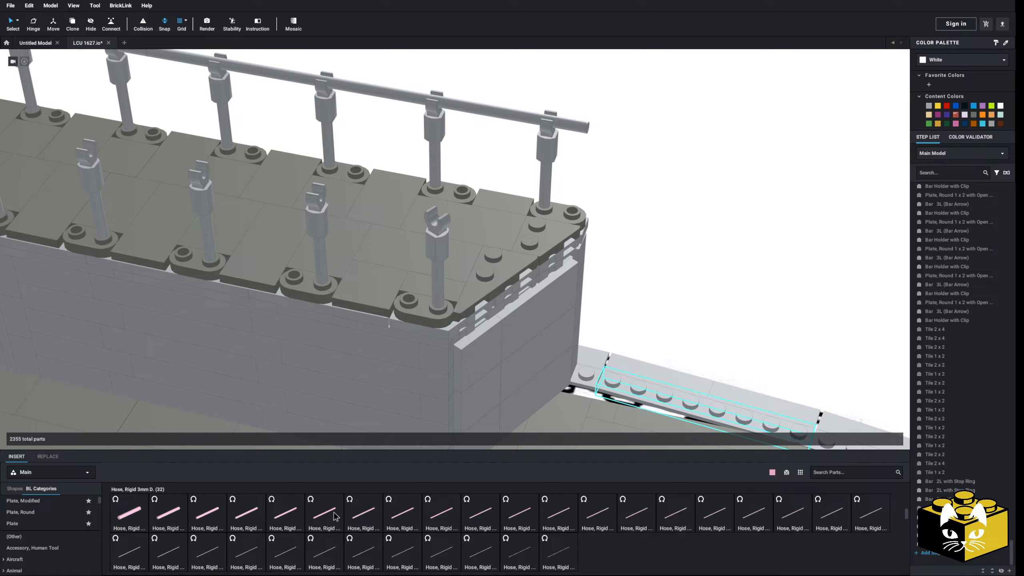
Attach a 7L Rigid 3mm hose to the rotated post's clip across the slanted deck end and color it Light Bluish Gray
drag(368, 515, 297, 511)
drag(288, 514, 450, 226)
click(451, 222)
click(665, 200)
right_drag(664, 200, 535, 136)
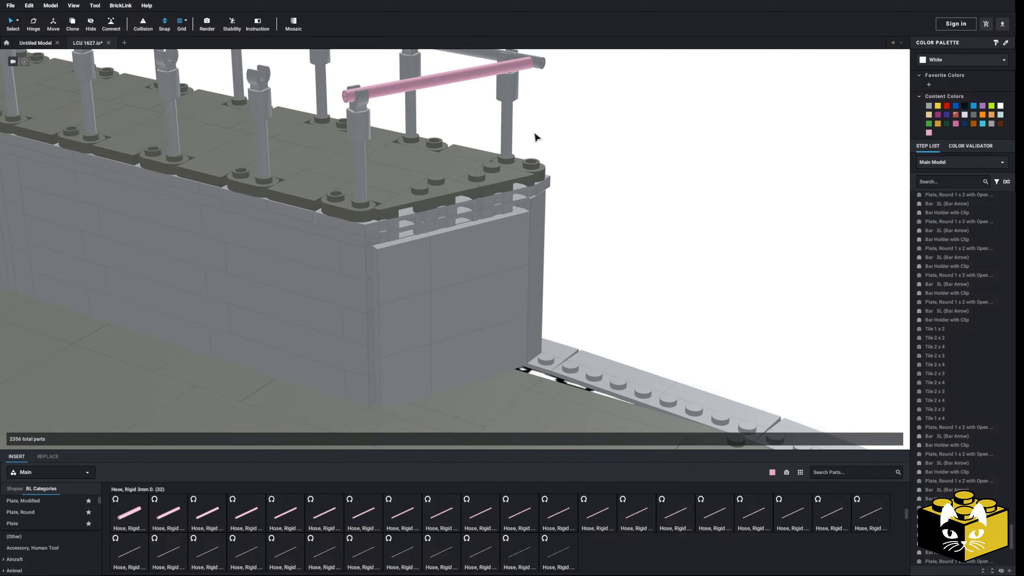
click(448, 82)
click(929, 105)
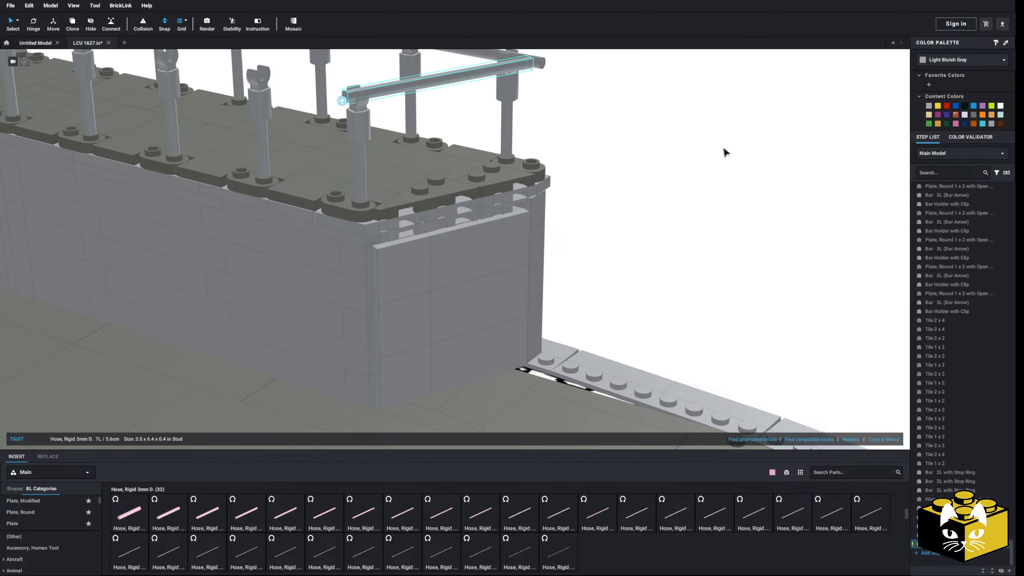
Copy the rotated bar and clip holder and place the copy under the slanted rail at the outer deck corner
right_drag(722, 151, 704, 205)
click(391, 213)
ctrl+click(383, 242)
right_click(384, 243)
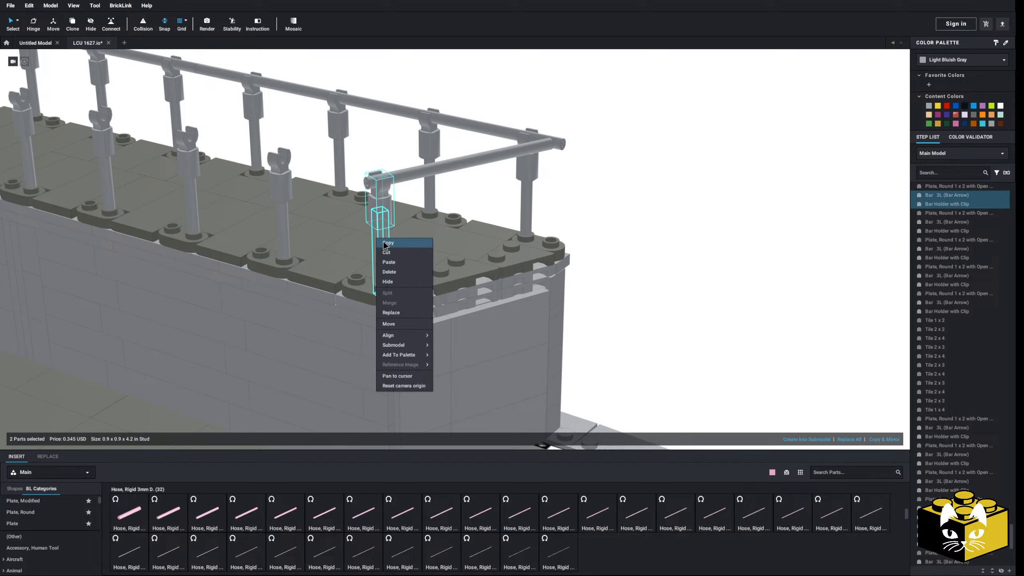
click(407, 243)
click(659, 196)
right_click(659, 196)
click(668, 219)
right_drag(686, 218, 639, 223)
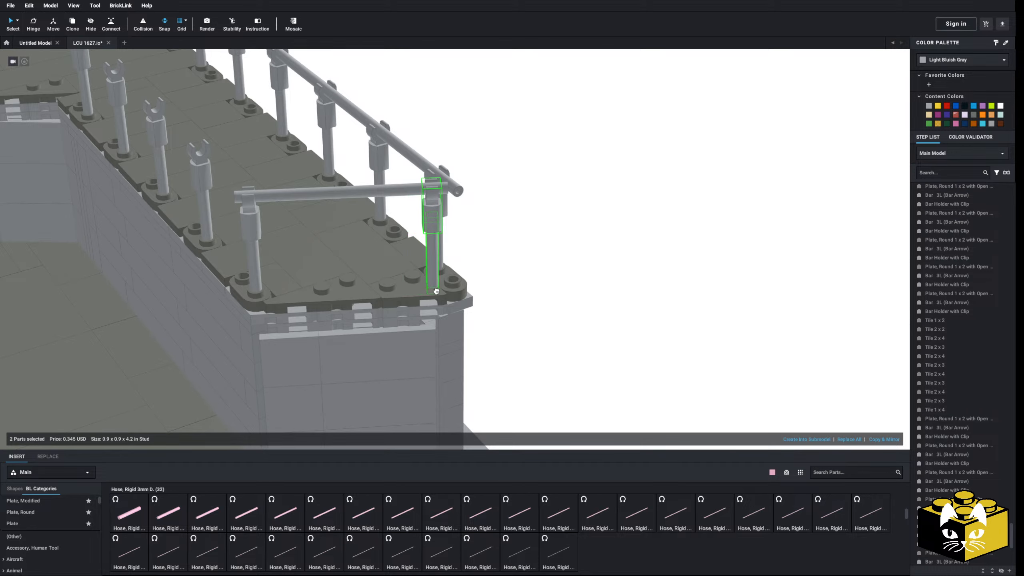
Place another copy of the bar and clip holder under the middle of the slanted end rail
right_click(624, 221)
click(631, 243)
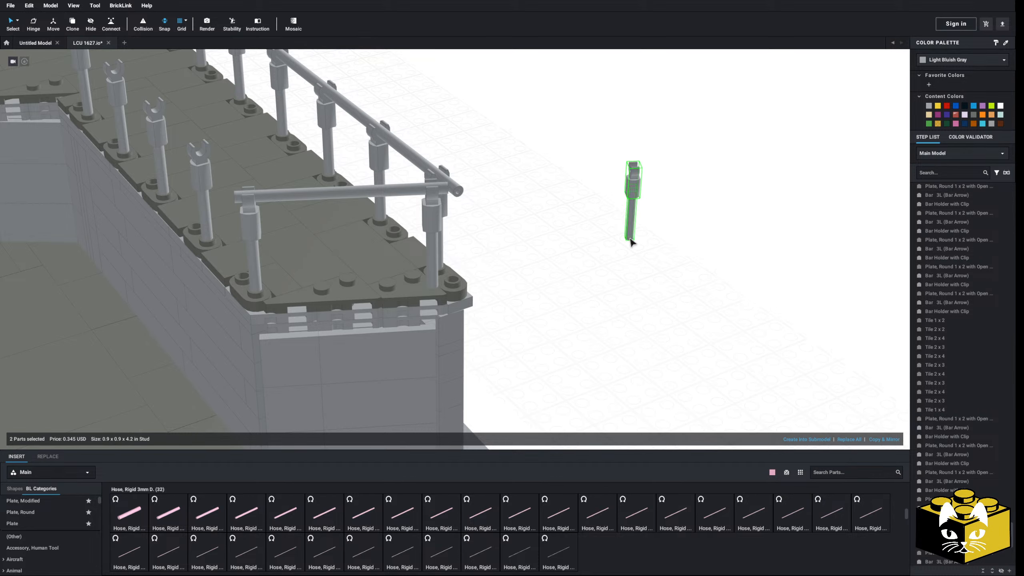
key(Escape)
right_click(638, 238)
click(659, 260)
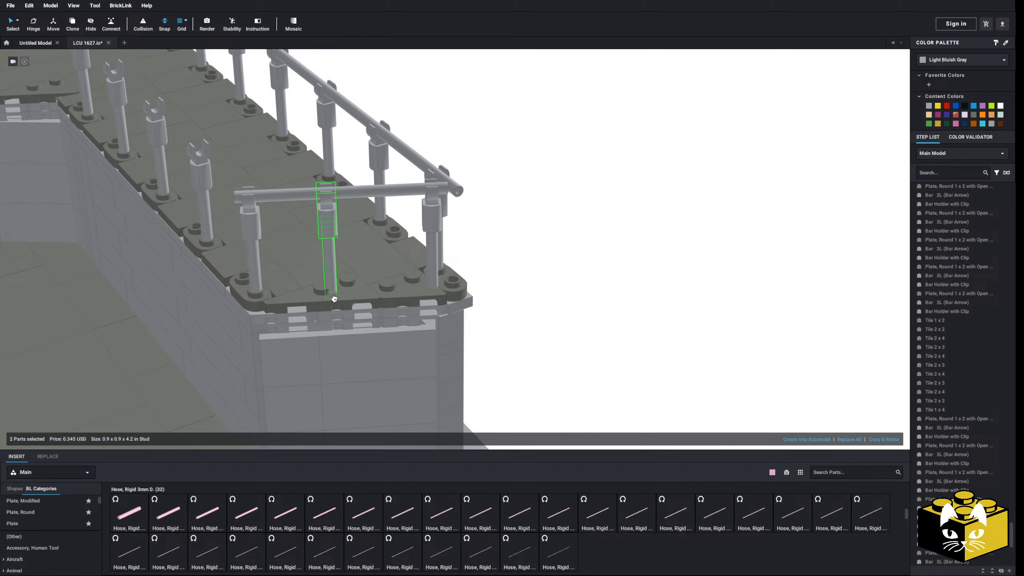
click(350, 304)
click(613, 226)
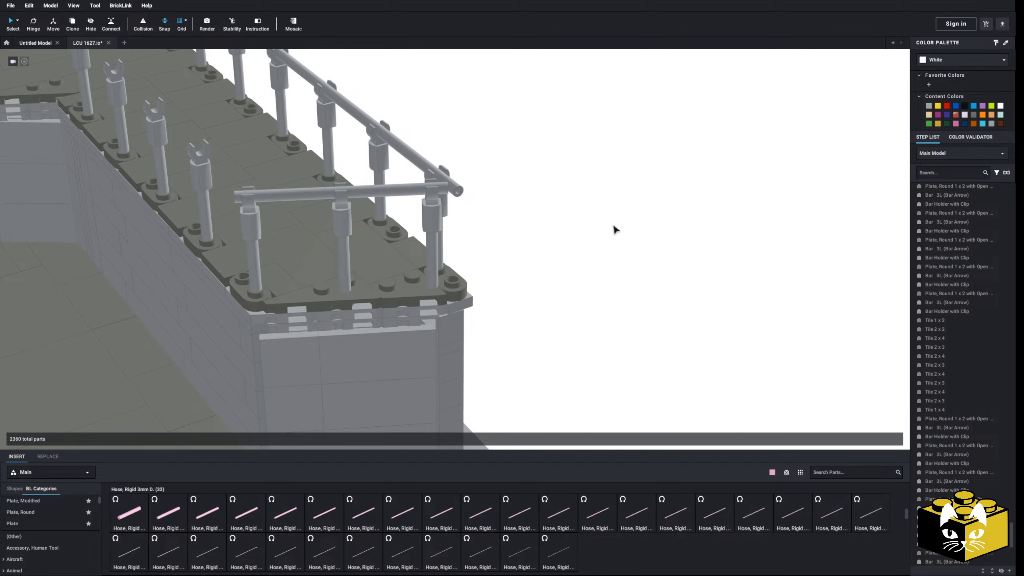
Browse the Rigid 3mm hose category for replacements for the two copied post bars
right_drag(613, 227, 624, 222)
click(528, 219)
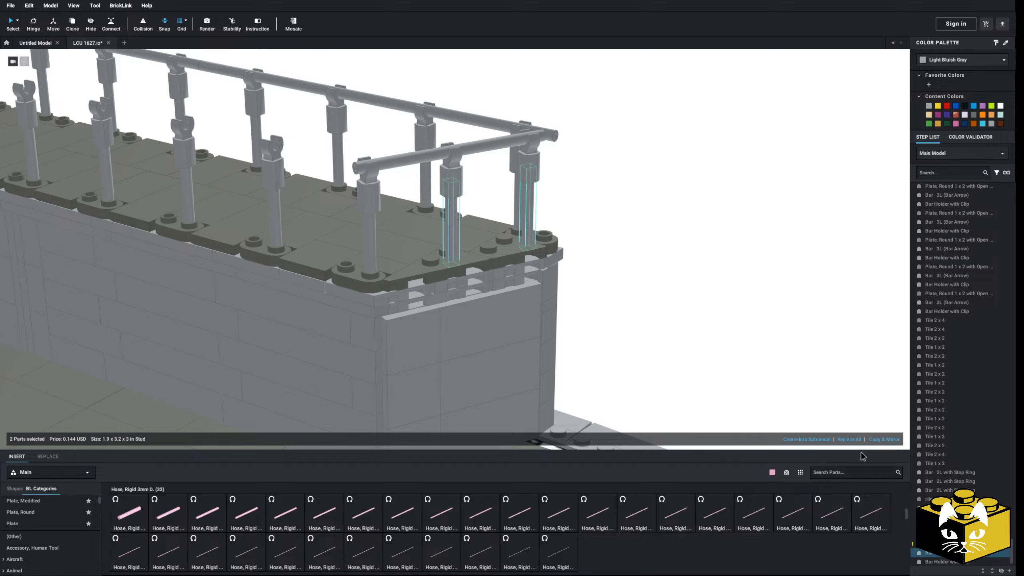
click(852, 440)
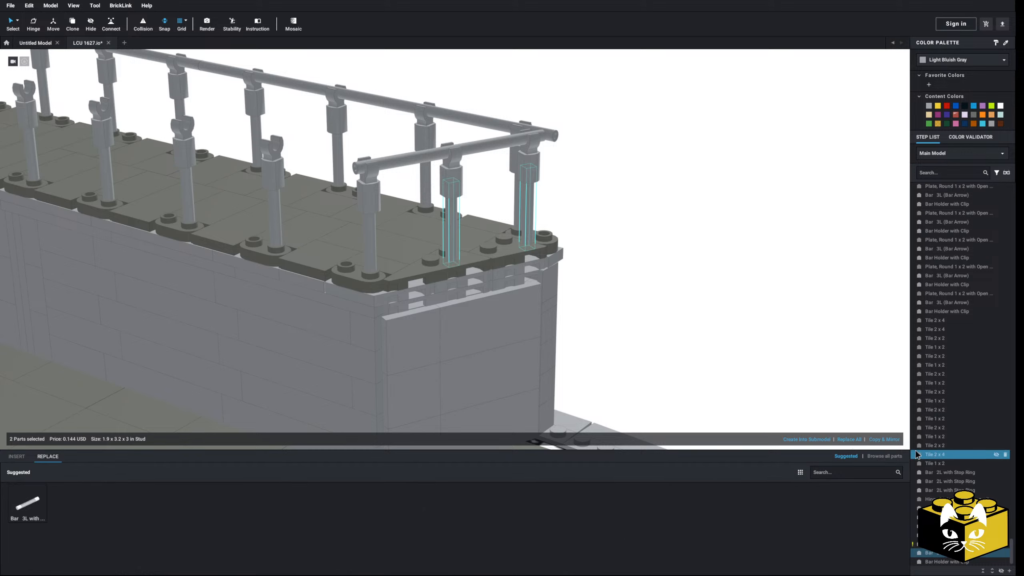
click(885, 456)
scroll(58, 520, down, 20)
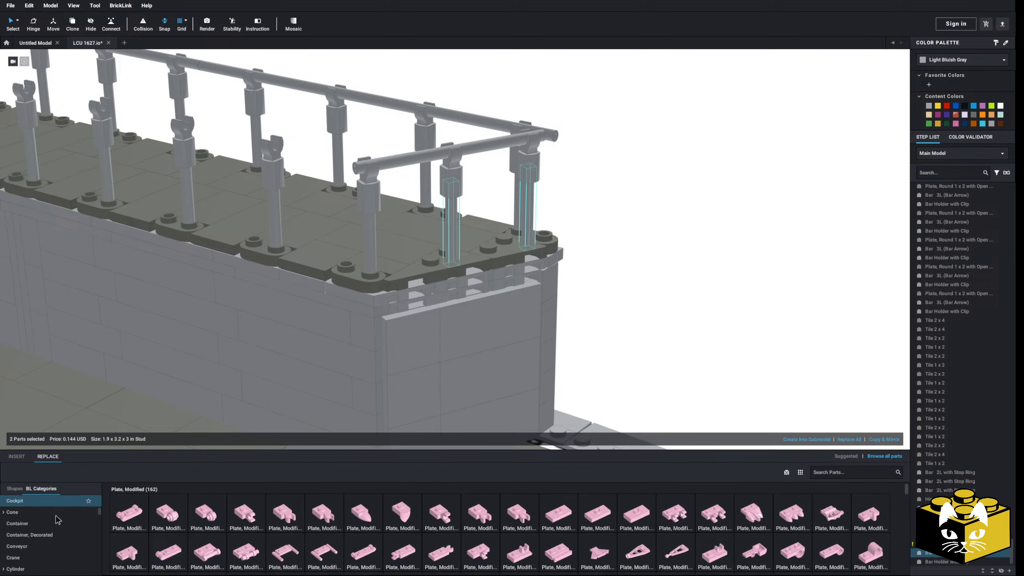
scroll(58, 521, down, 10)
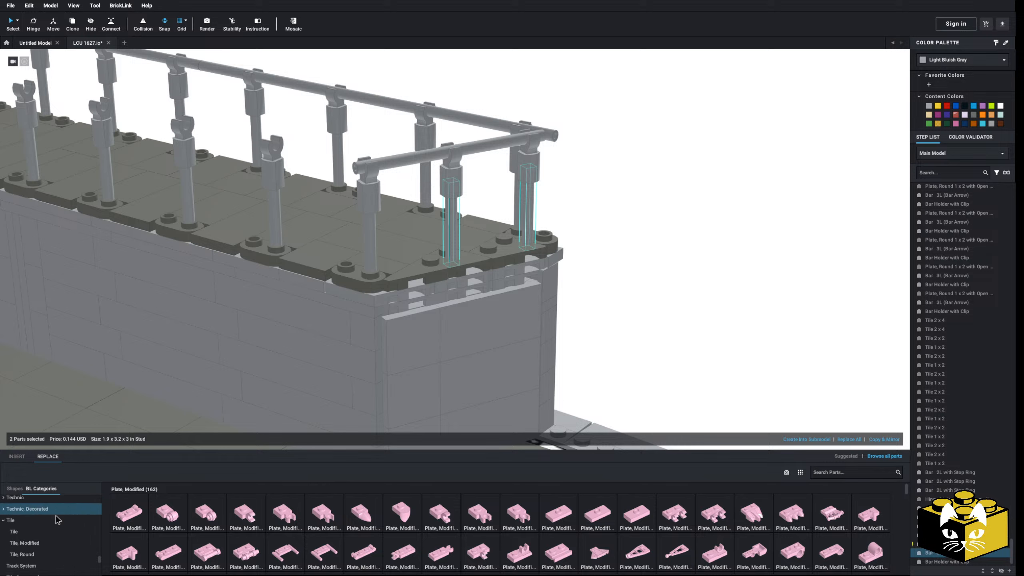
scroll(57, 519, up, 15)
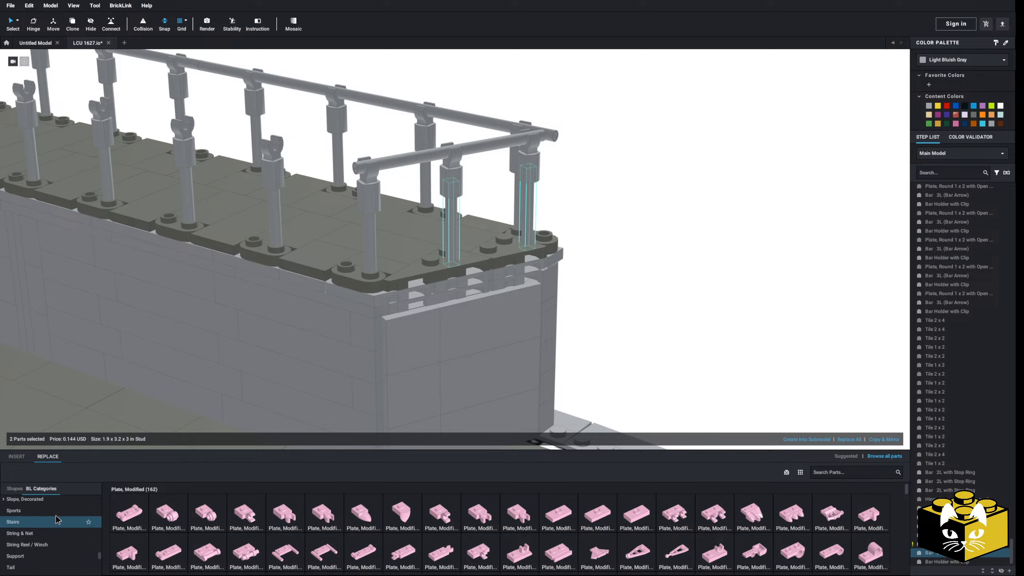
scroll(56, 520, up, 6)
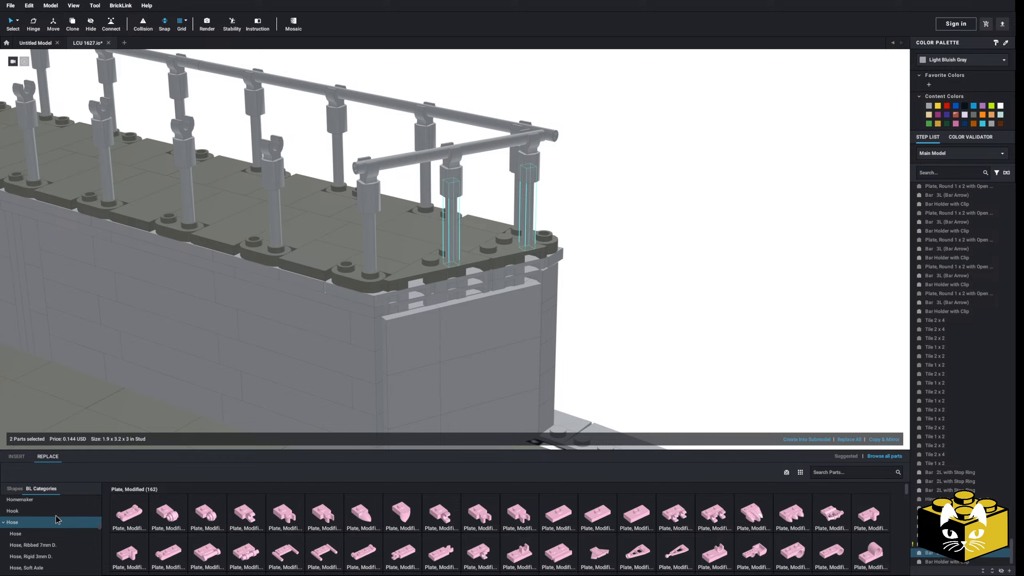
scroll(57, 519, down, 4)
click(55, 501)
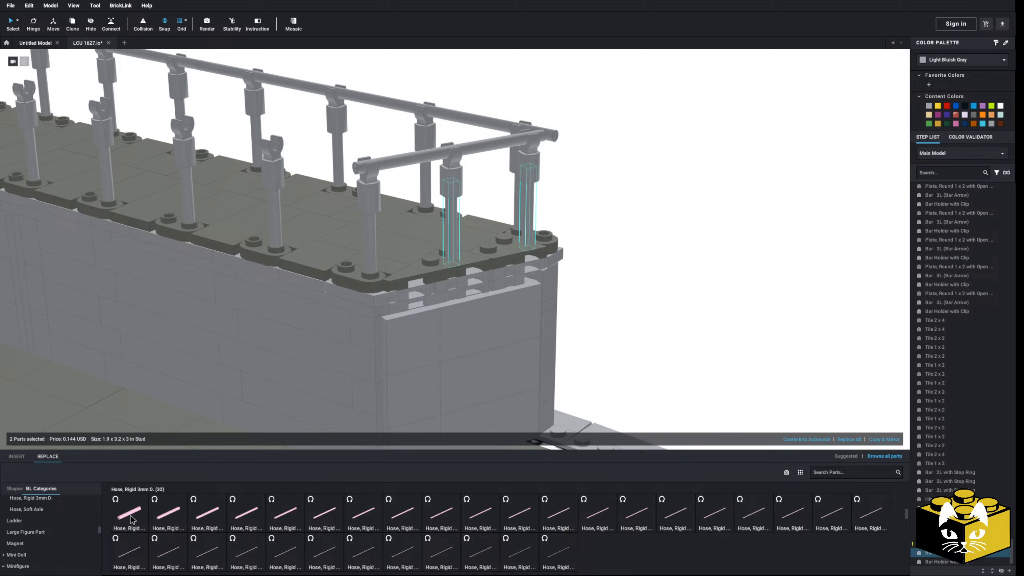
click(654, 276)
scroll(650, 284, down, 2)
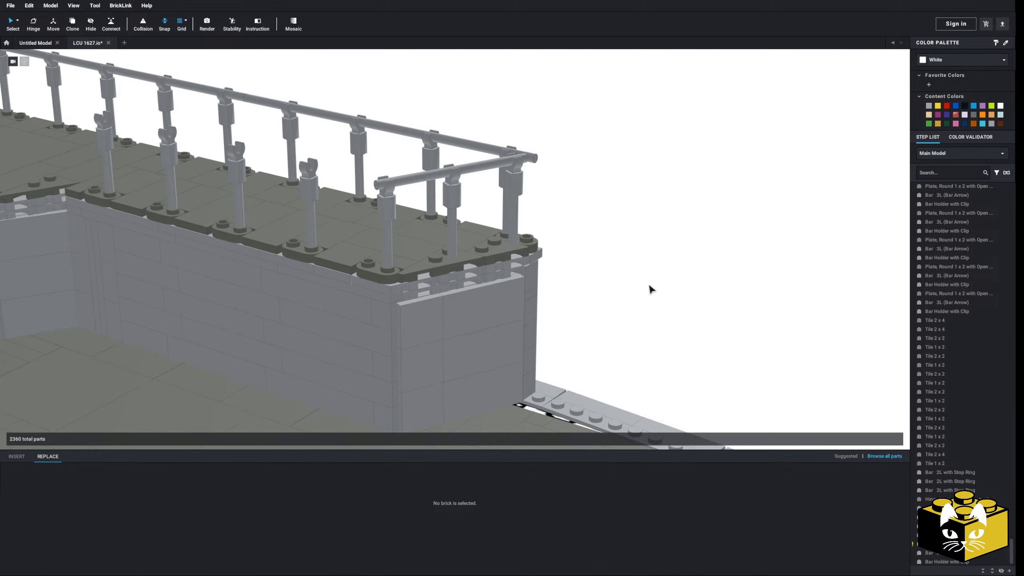
scroll(652, 289, down, 2)
right_drag(608, 291, 573, 299)
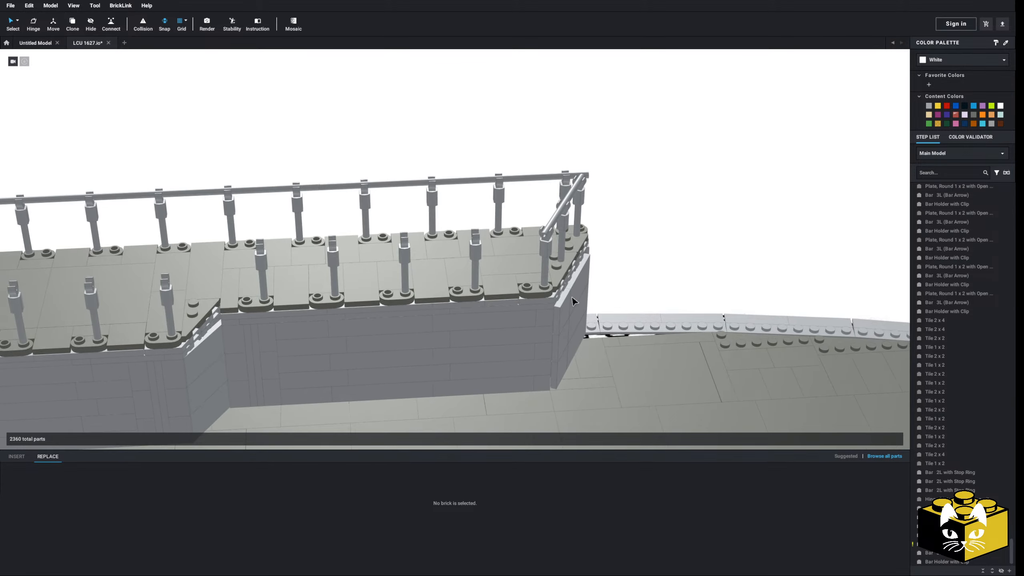
right_drag(508, 299, 553, 240)
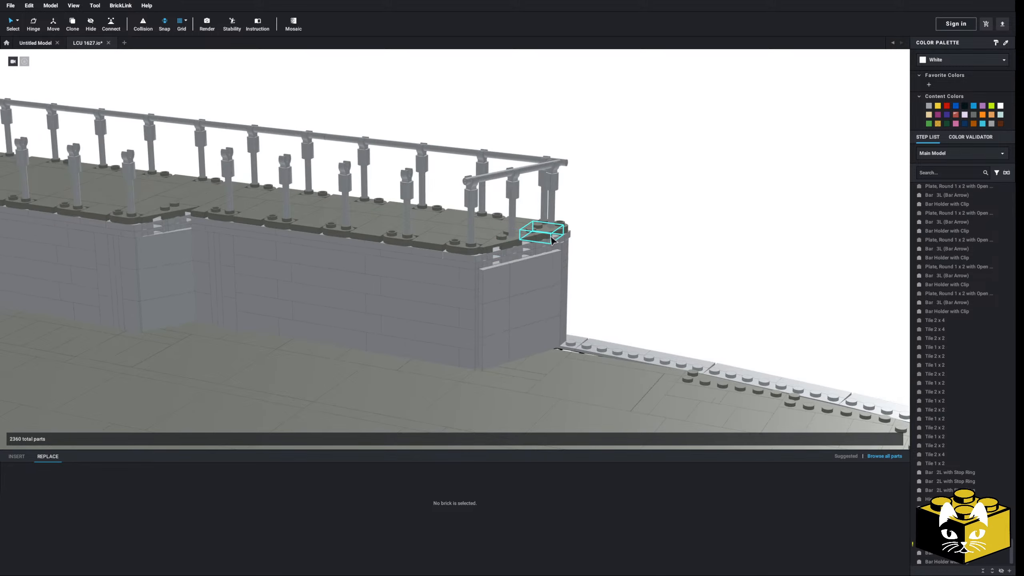
right_drag(679, 256, 599, 290)
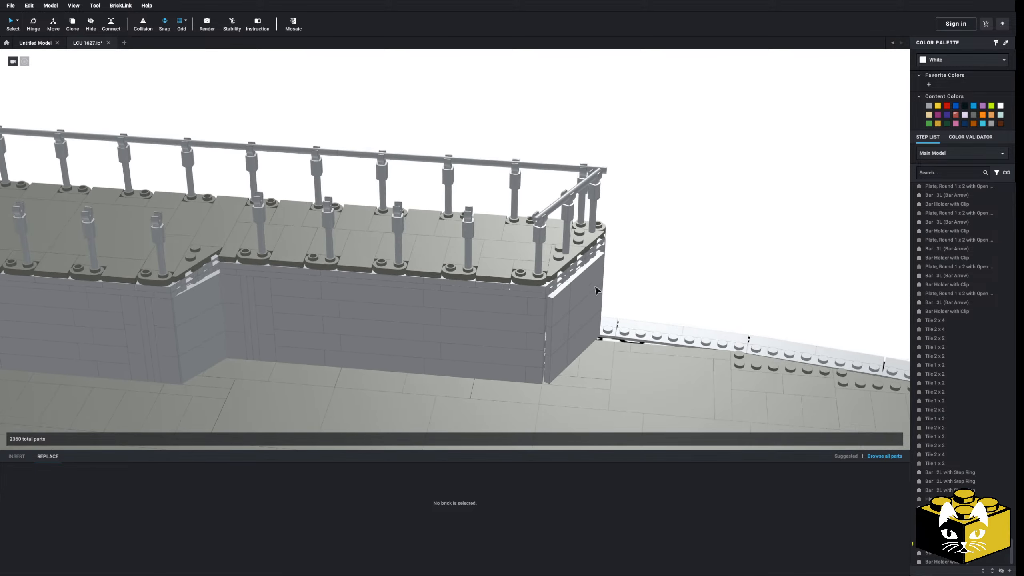
scroll(524, 286, up, 3)
scroll(471, 291, down, 3)
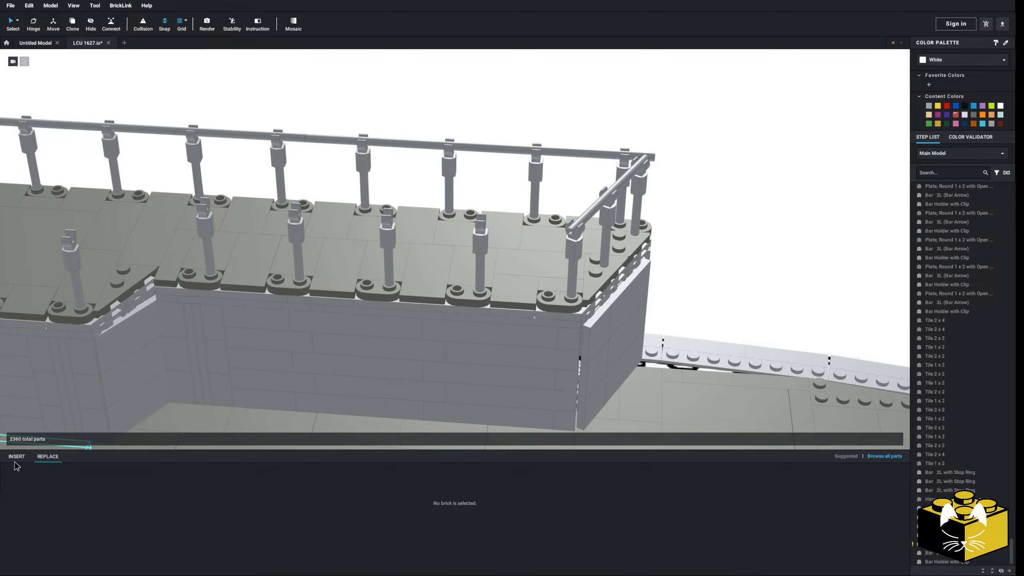
Try a 12L Rigid 3mm hose as the rail along the inner row of clip posts
click(16, 457)
click(494, 522)
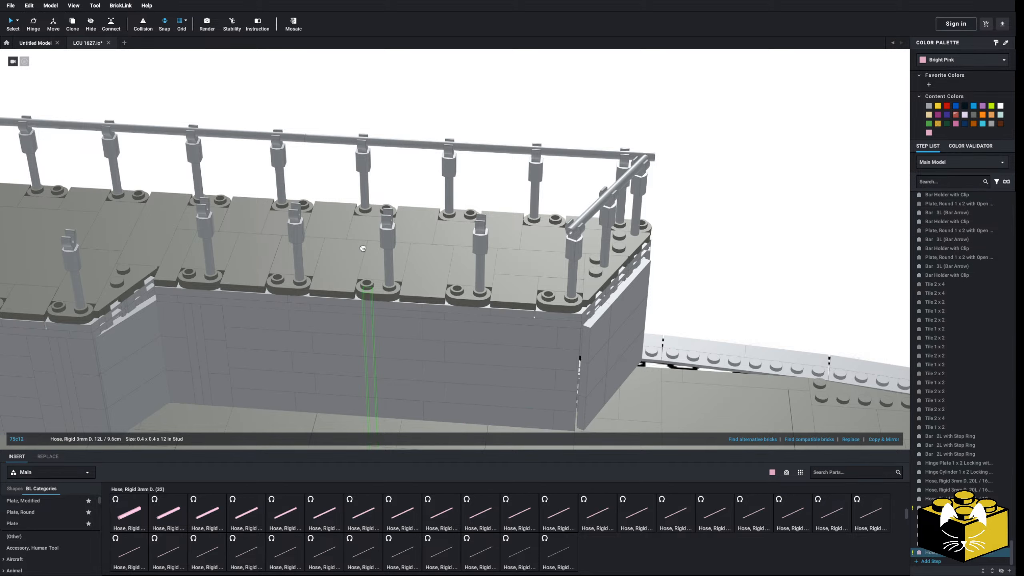
click(497, 227)
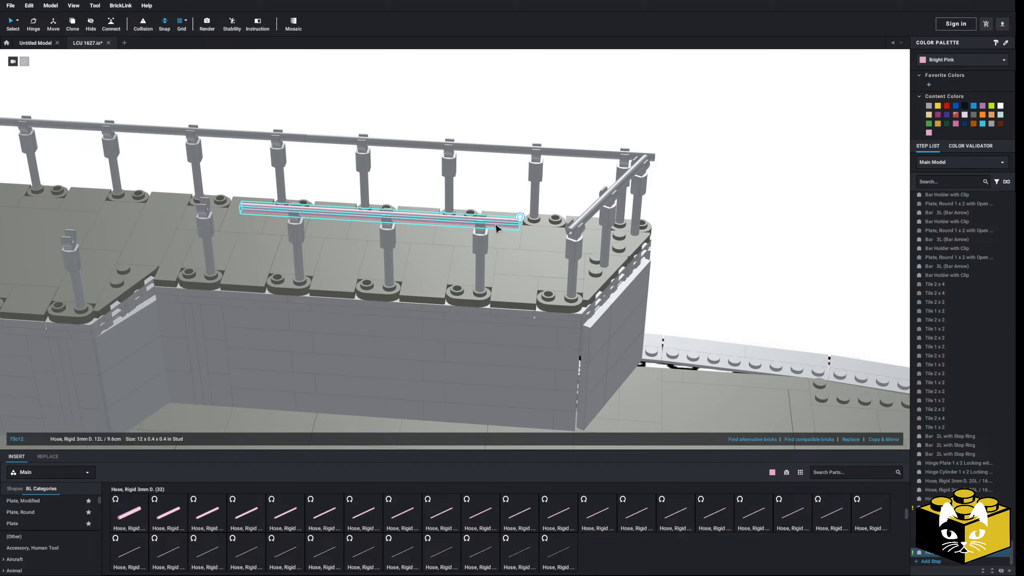
key(Delete)
Try a 15L Rigid 3mm hose along the same inner row of posts, starting at the slanted end rail
click(599, 512)
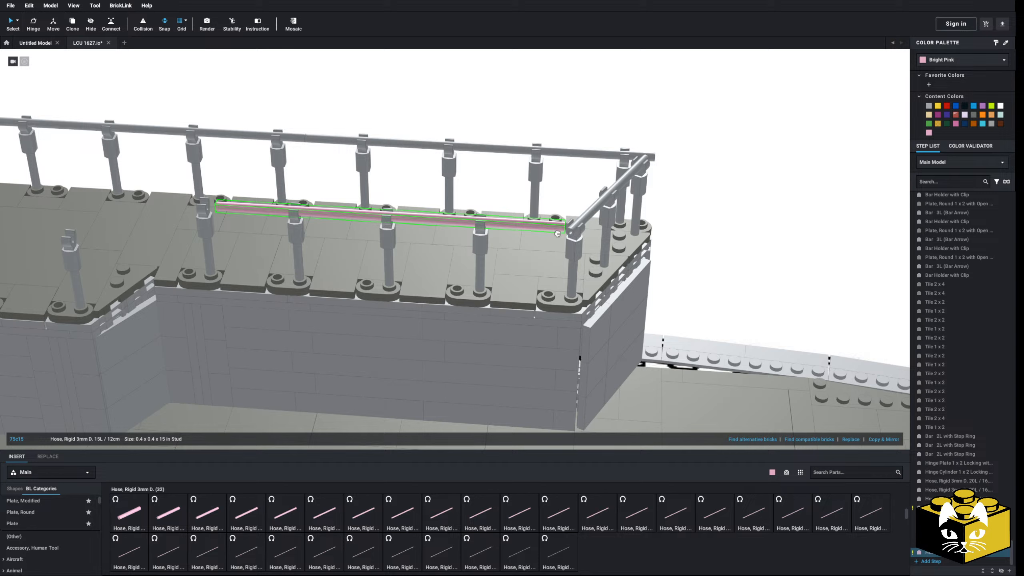
click(557, 233)
key(Escape)
click(557, 233)
click(557, 229)
key(Delete)
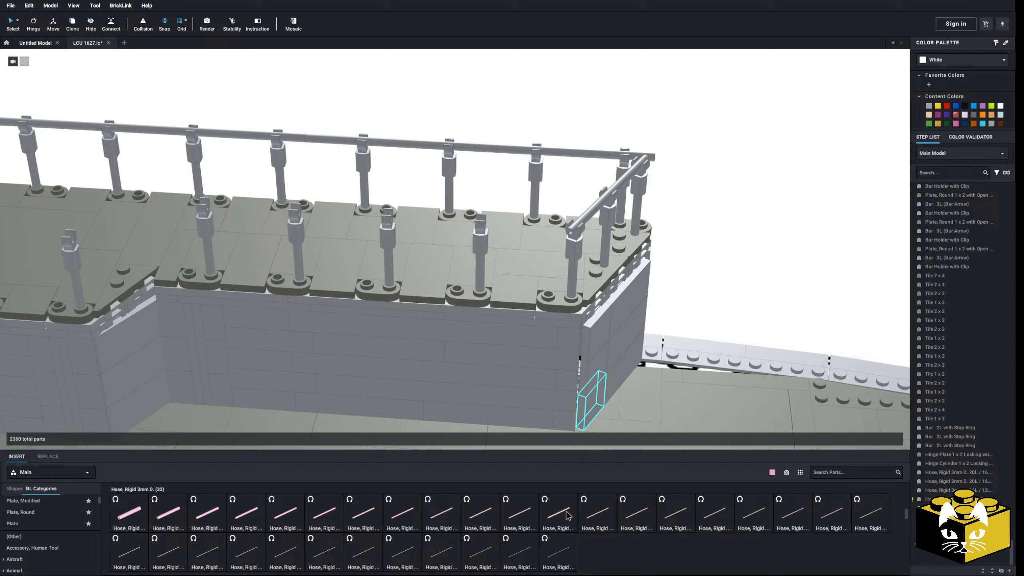
Try a 17L Rigid 3mm hose along the inner posts from the slanted end rail
click(567, 515)
click(697, 287)
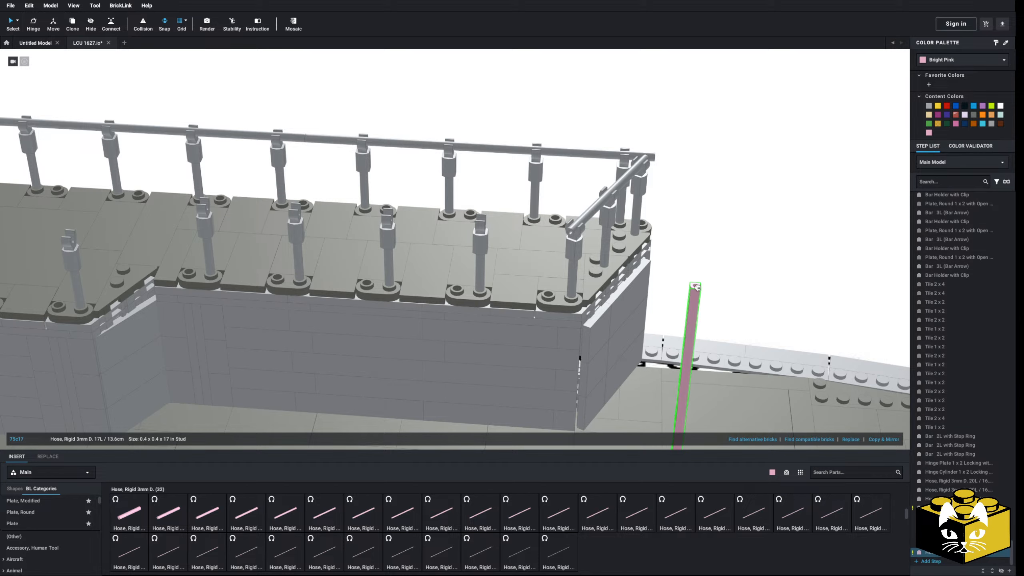
drag(697, 287, 555, 233)
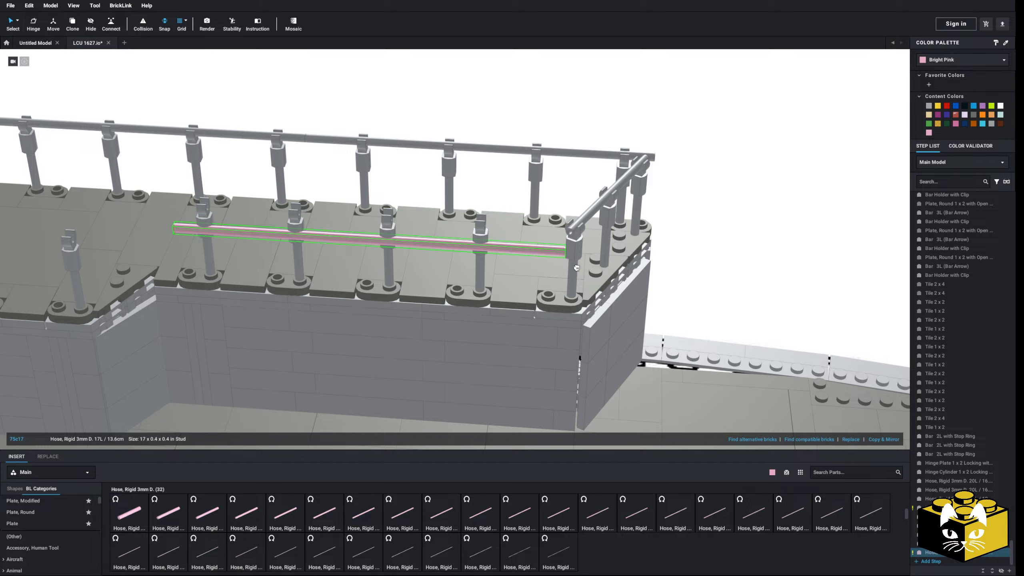
key(Delete)
Attach an 18L Rigid 3mm hose along the inner posts from the slanted end rail and color it Light Bluish Gray
click(714, 511)
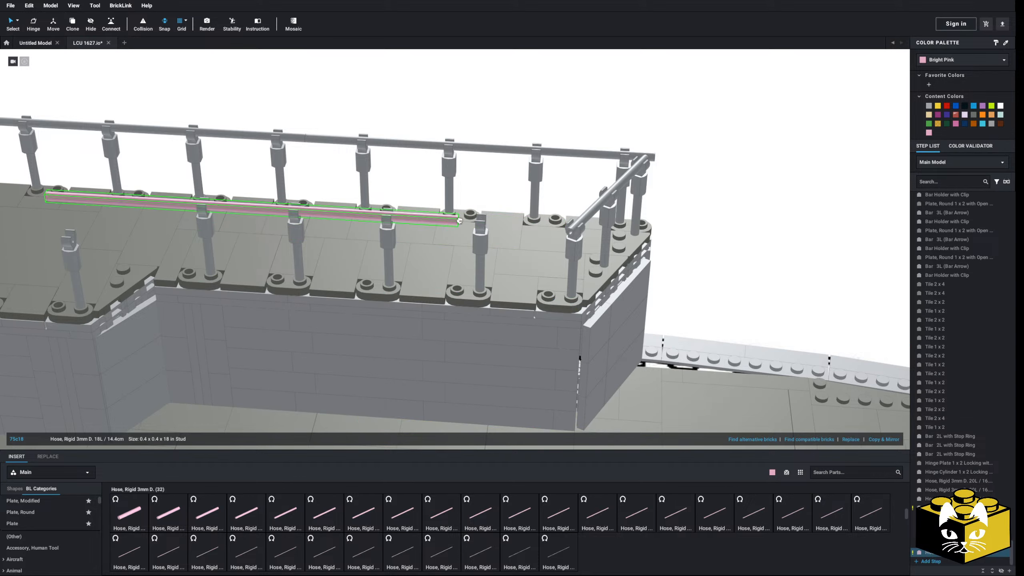
click(550, 233)
click(515, 228)
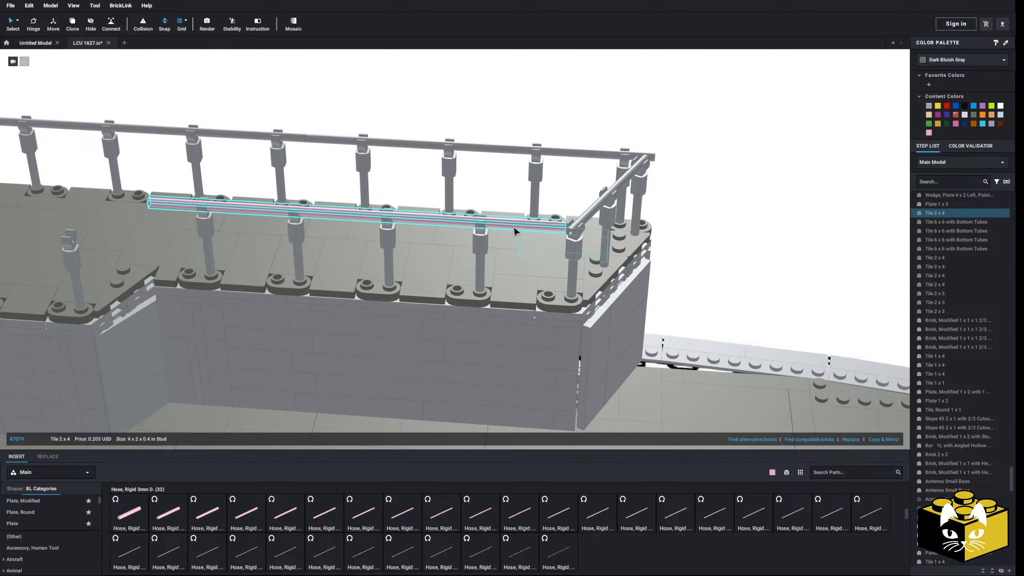
click(927, 104)
click(740, 257)
Rotate the bar and clip holder at the deck's stepped corner with the Hinge tool so the clip follows the slanted edge
scroll(740, 257, down, 3)
right_drag(741, 258, 342, 152)
scroll(342, 153, down, 5)
right_drag(504, 179, 379, 180)
scroll(379, 182, up, 5)
right_drag(478, 194, 407, 180)
scroll(467, 289, up, 2)
click(426, 327)
right_drag(426, 326, 423, 224)
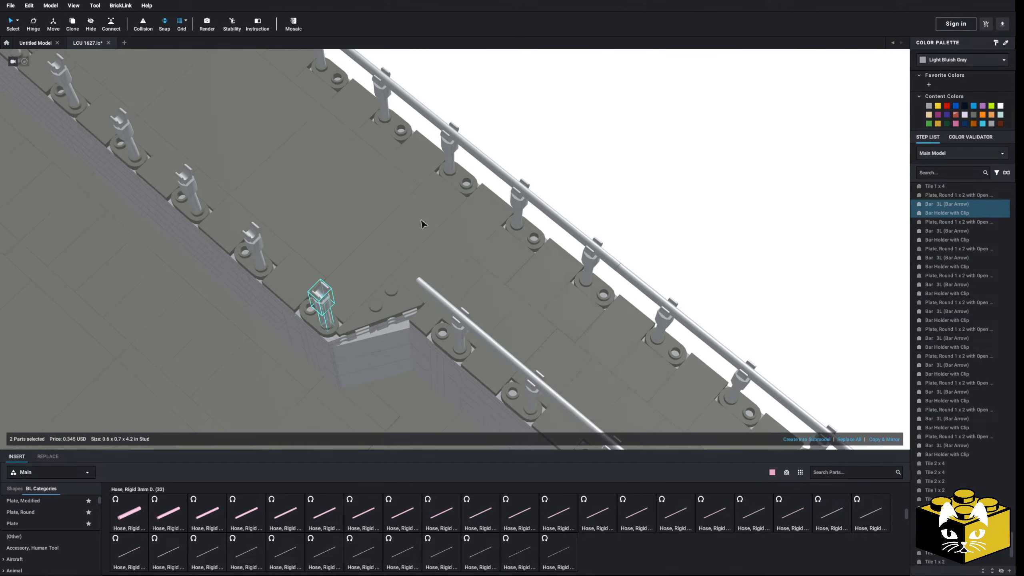
click(32, 24)
click(325, 291)
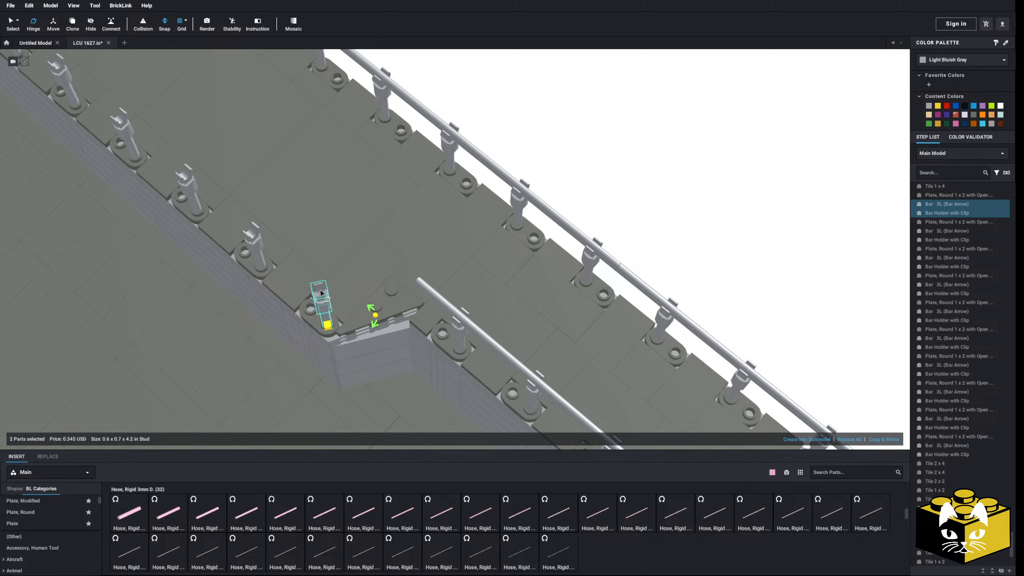
click(647, 142)
right_drag(646, 141, 371, 152)
click(13, 25)
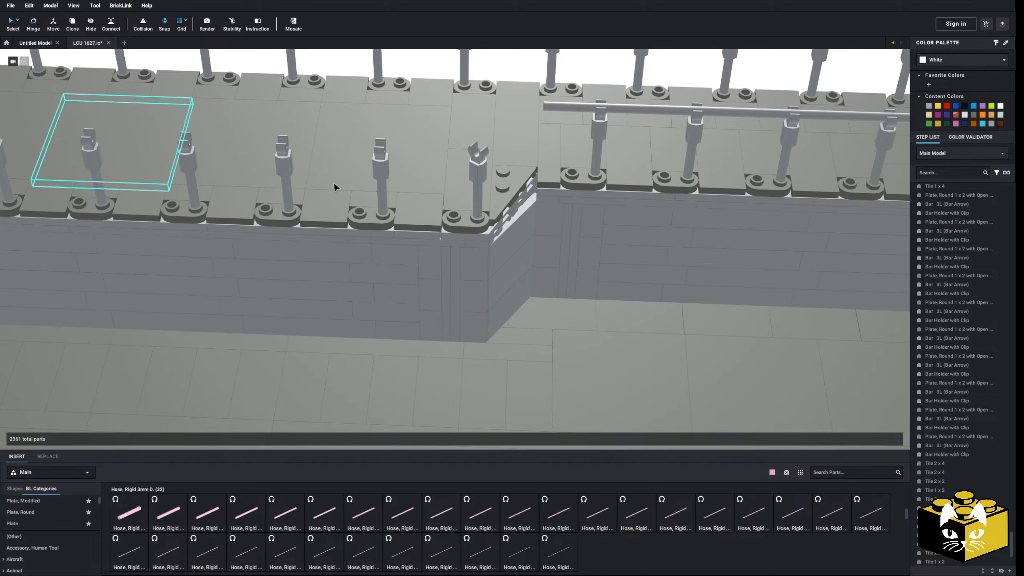
Attach a 5L Rigid 3mm hose to the rotated clip along the slanted step and color it Light Bluish Gray
right_drag(524, 246, 484, 298)
scroll(475, 330, up, 3)
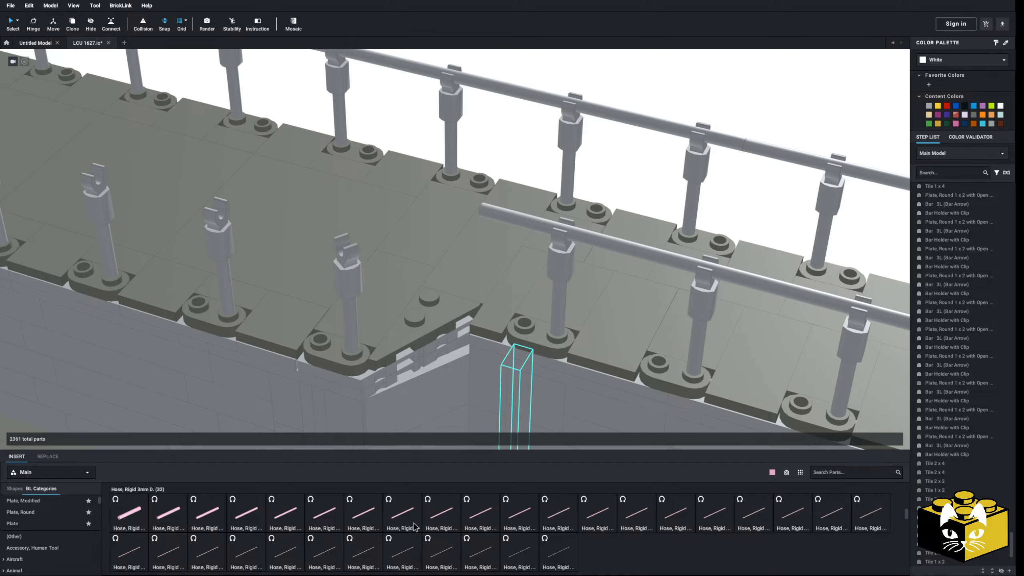
click(208, 513)
click(352, 247)
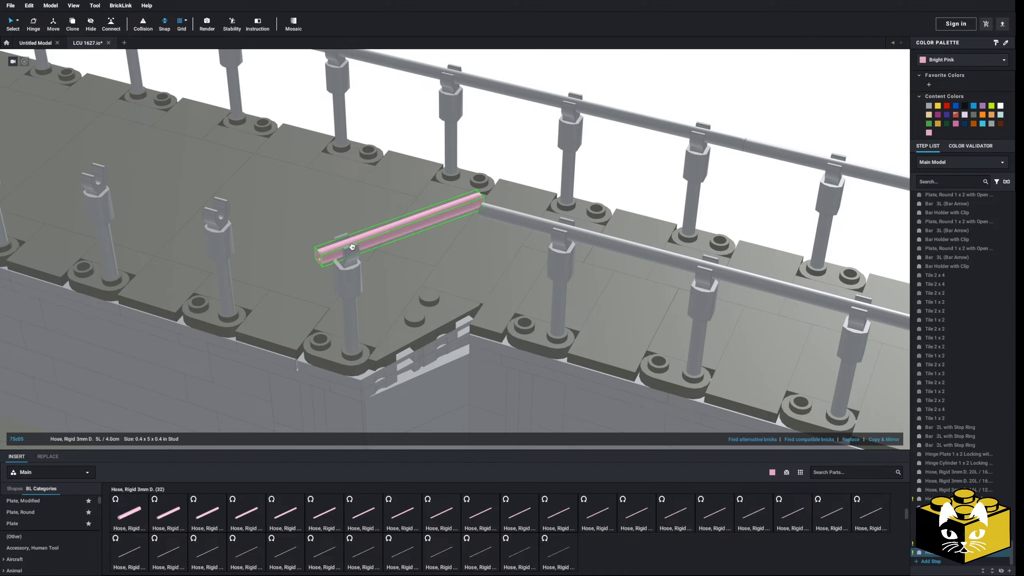
drag(356, 248, 361, 246)
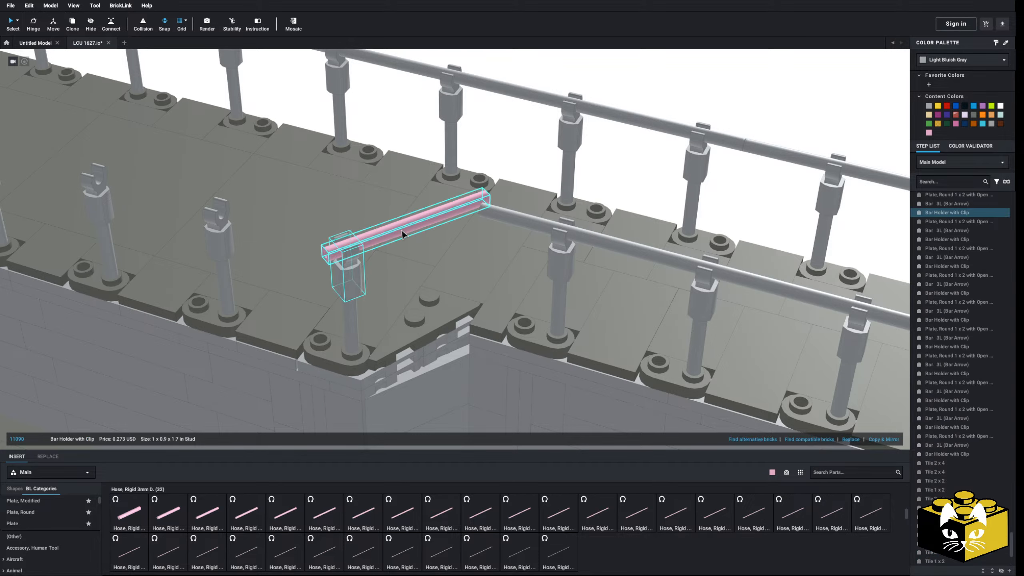
click(929, 106)
click(785, 65)
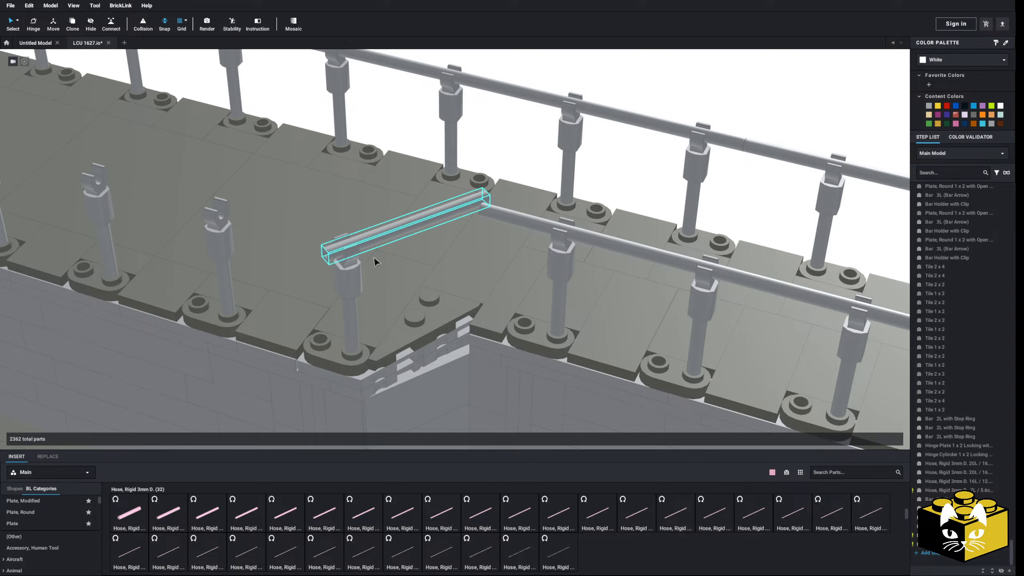
Copy the rotated bar and clip holder and place the copy under the 5L hose where it meets the 18L rail
click(348, 287)
ctrl+click(349, 315)
right_click(350, 316)
click(357, 322)
click(711, 88)
right_click(713, 87)
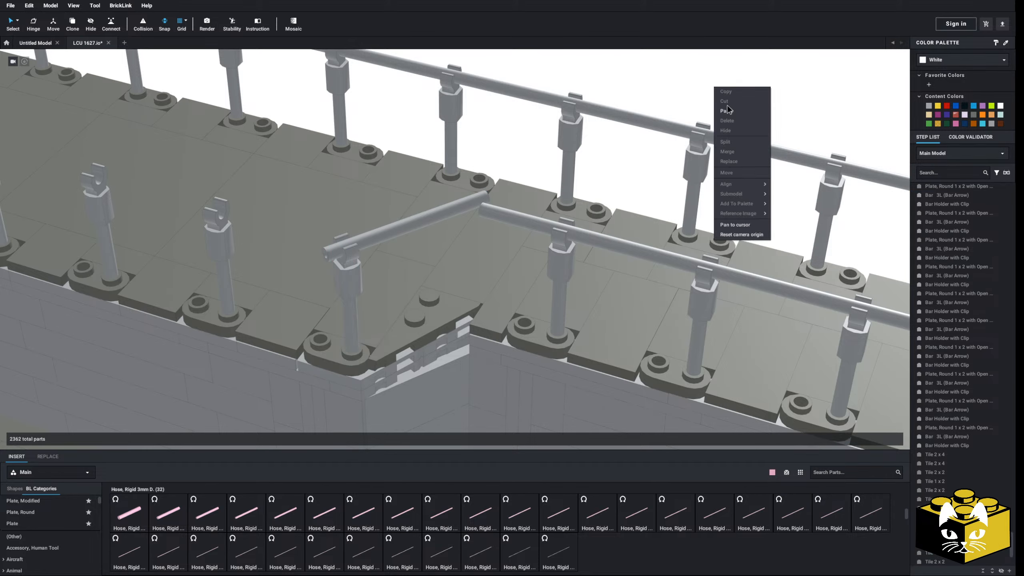
click(727, 110)
right_click(713, 102)
click(734, 126)
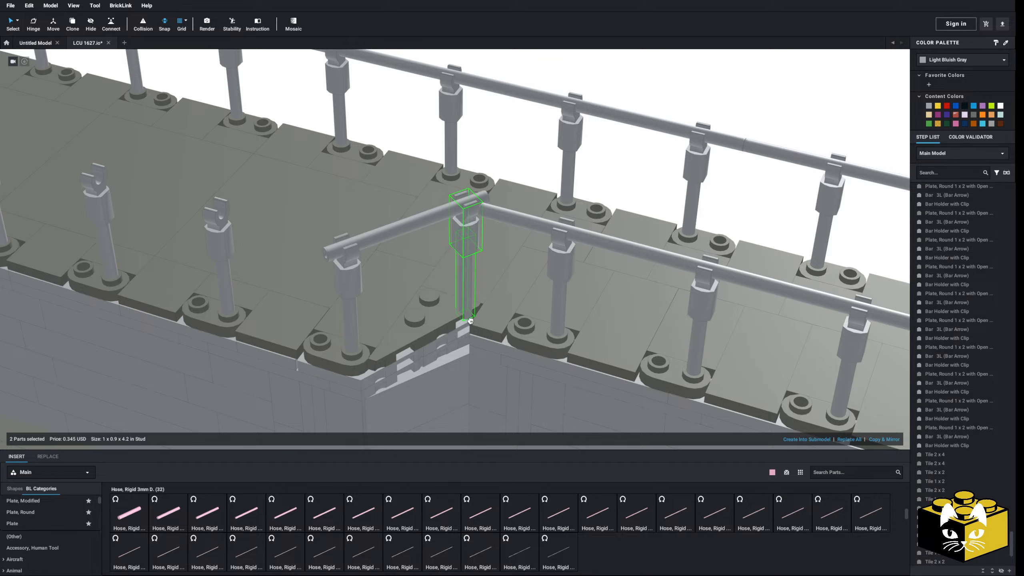
click(717, 70)
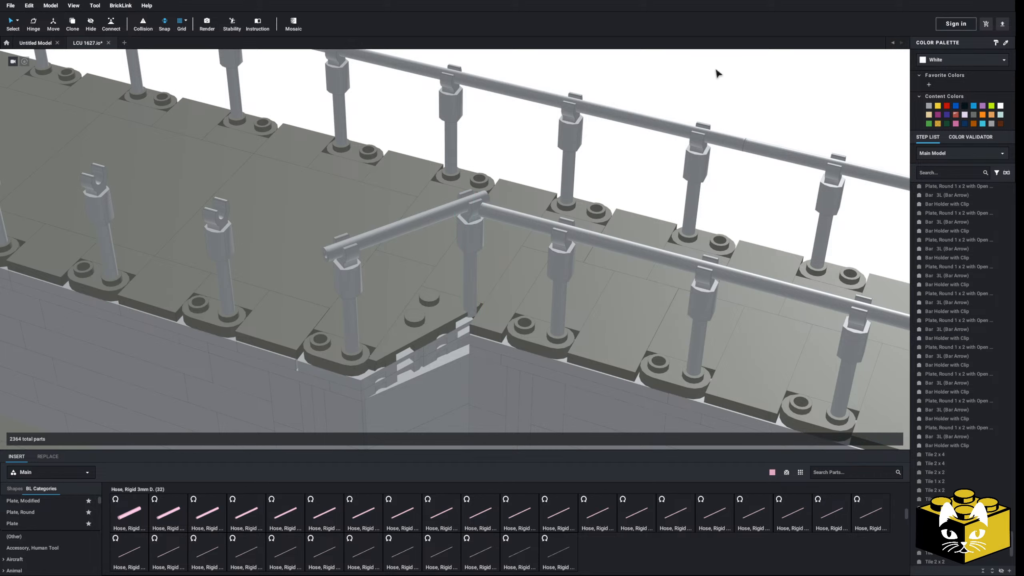
Place another copy of the bar and clip holder under the middle of the 5L slanted hose
scroll(683, 97, down, 5)
right_drag(682, 96, 676, 96)
right_click(667, 104)
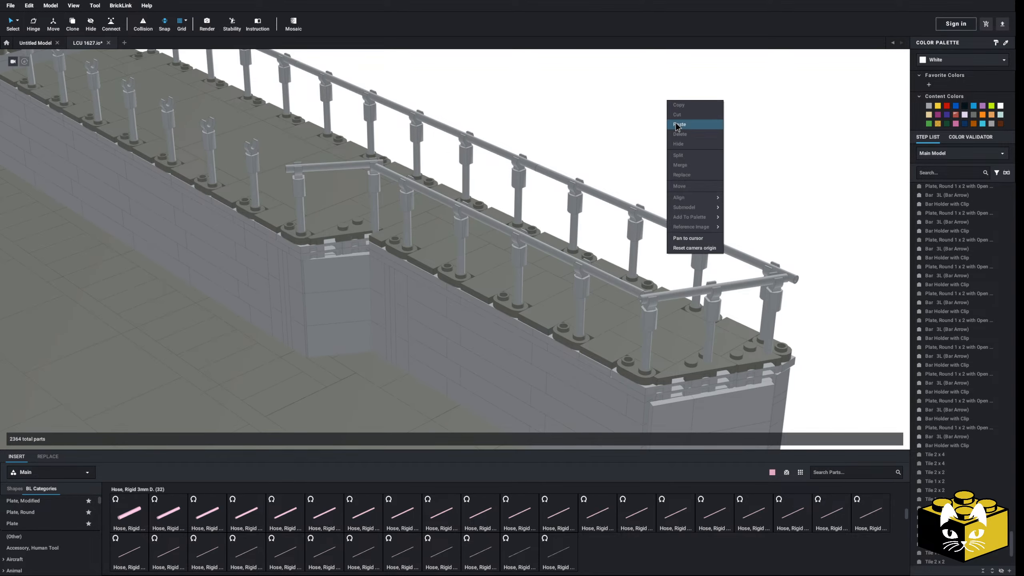
click(673, 127)
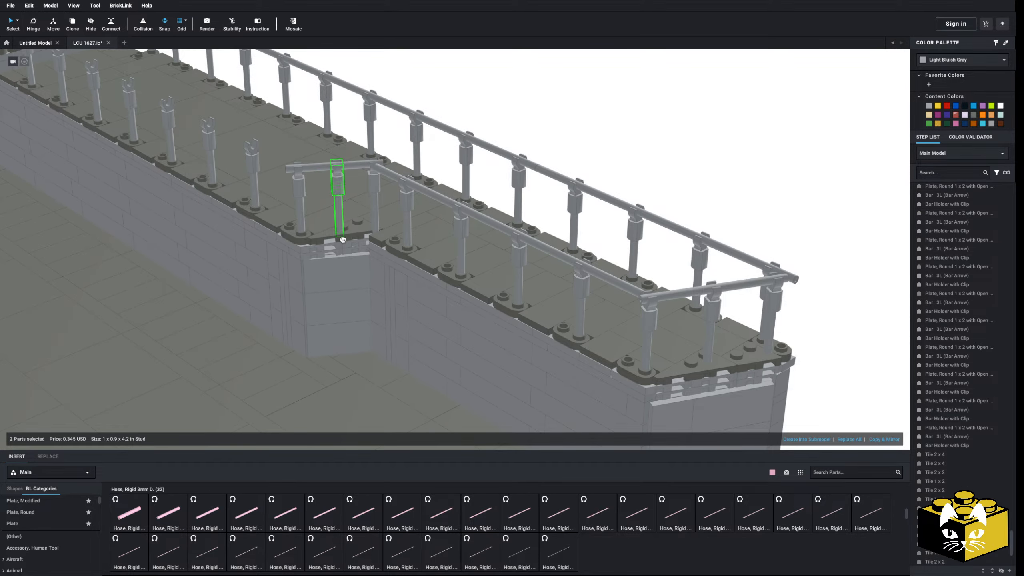
click(625, 102)
right_drag(626, 103, 675, 111)
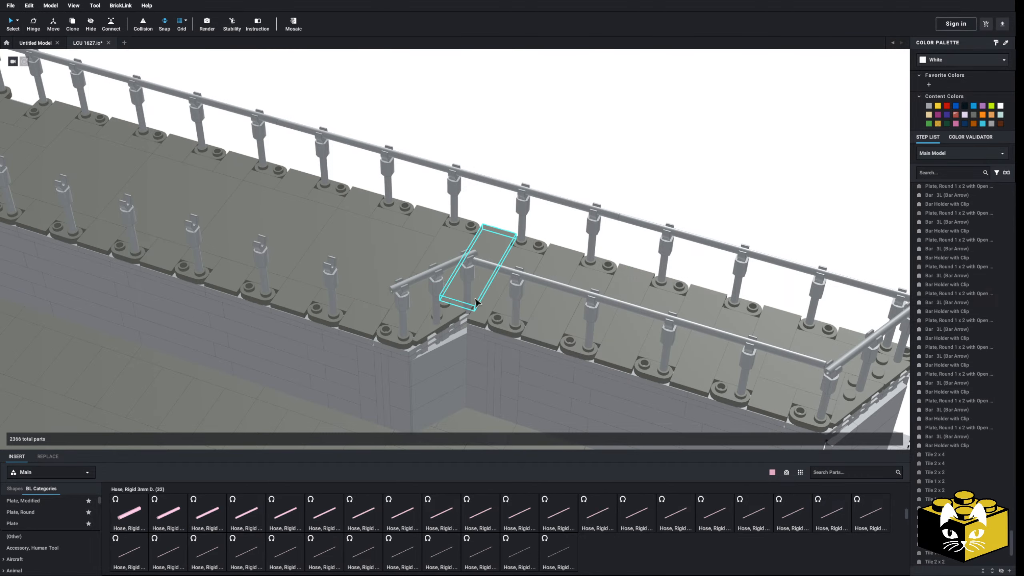
Copy a 20L Rigid 3mm hose from the opposite rail and attach it along the wider deck's posts, ending at the slanted 5L hose
right_drag(575, 151, 581, 137)
middle_drag(581, 137, 485, 159)
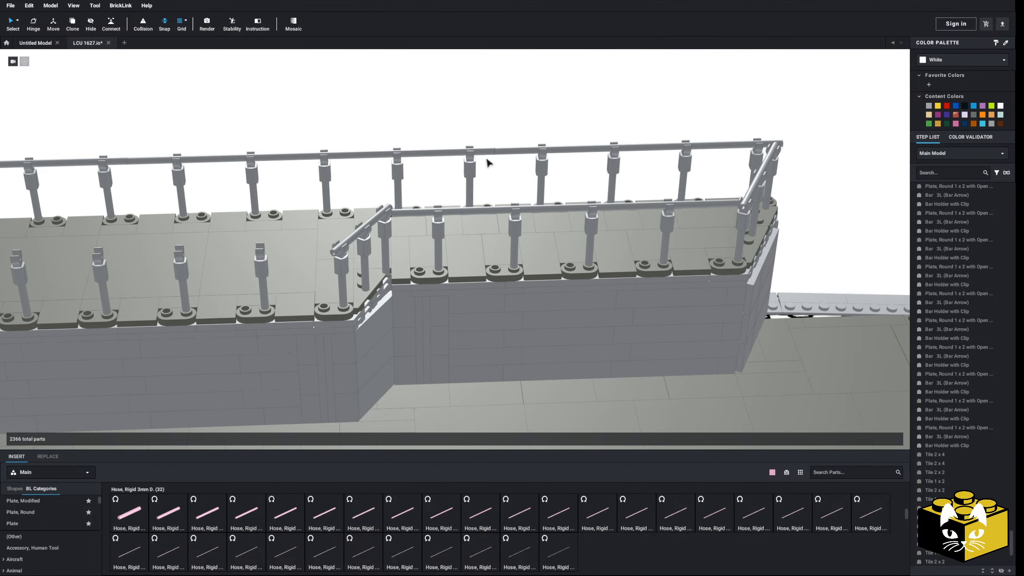
right_drag(485, 159, 476, 161)
middle_drag(476, 161, 569, 180)
right_drag(569, 180, 575, 180)
middle_drag(553, 190, 565, 188)
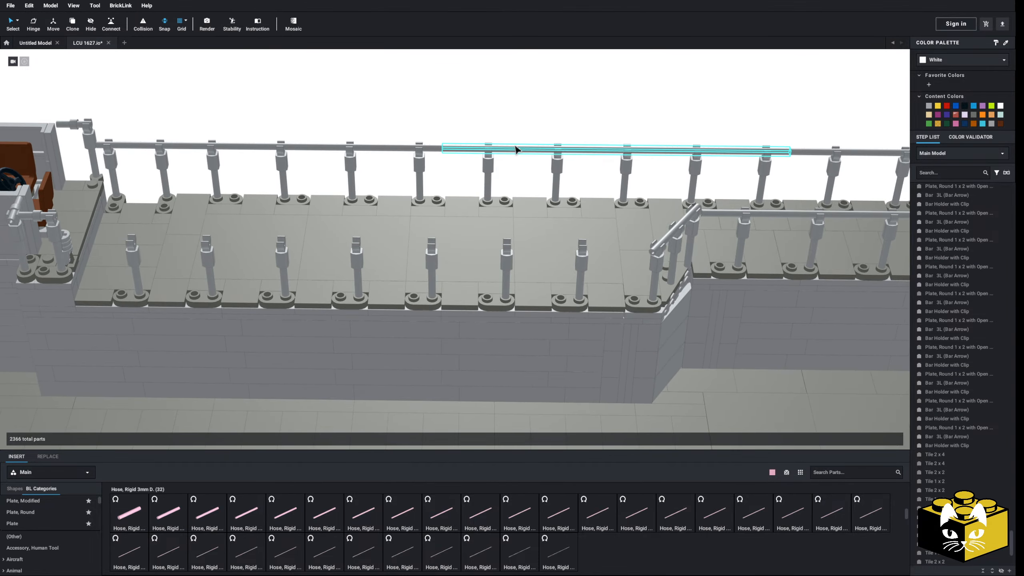
click(523, 152)
right_click(541, 122)
click(562, 144)
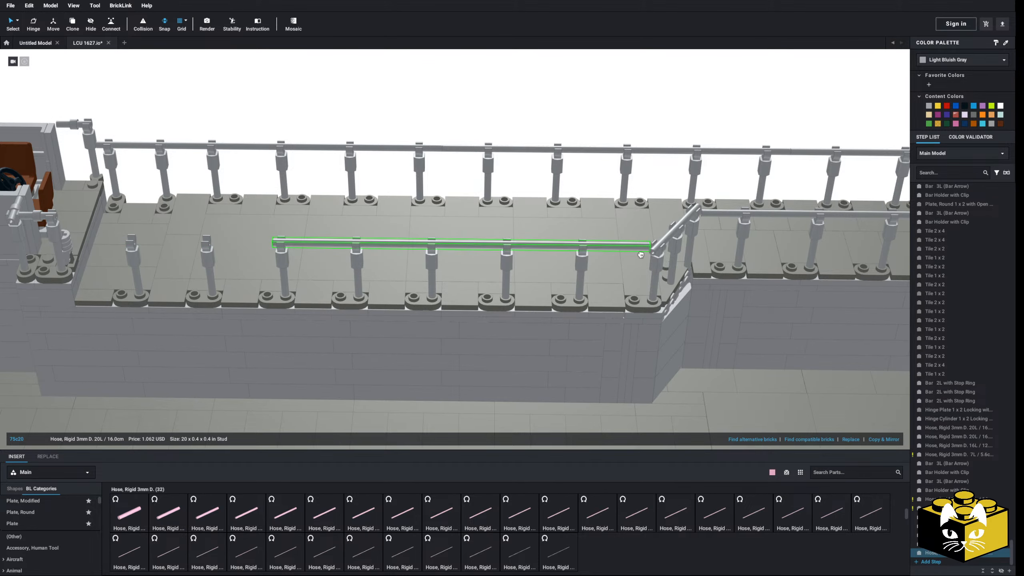
click(639, 254)
click(444, 96)
Attach an 8L Rigid 3mm hose across the two remaining posts near the wheelhouse and slide it against the 20L rail
middle_drag(444, 97, 535, 119)
right_drag(536, 119, 513, 104)
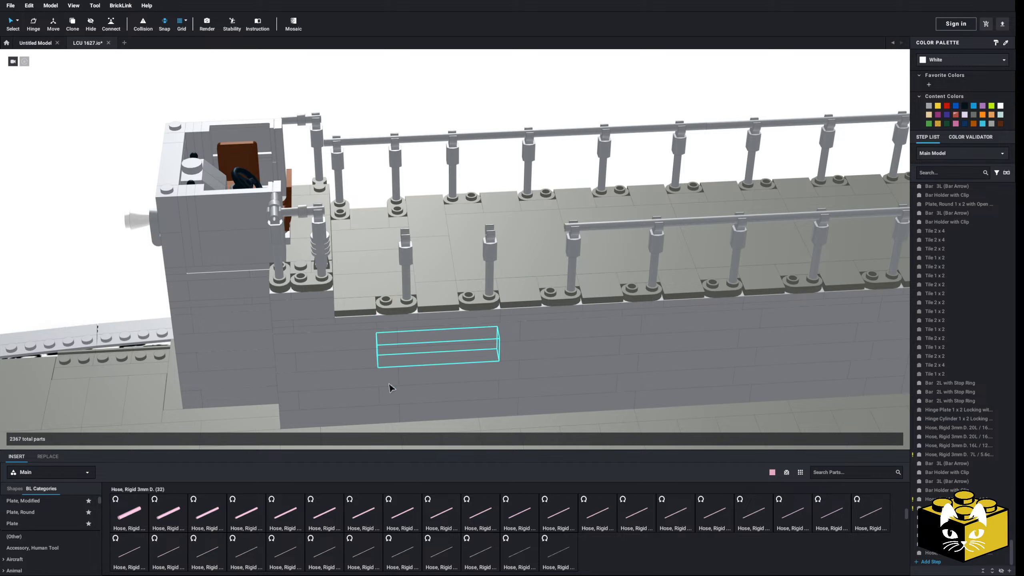
click(390, 517)
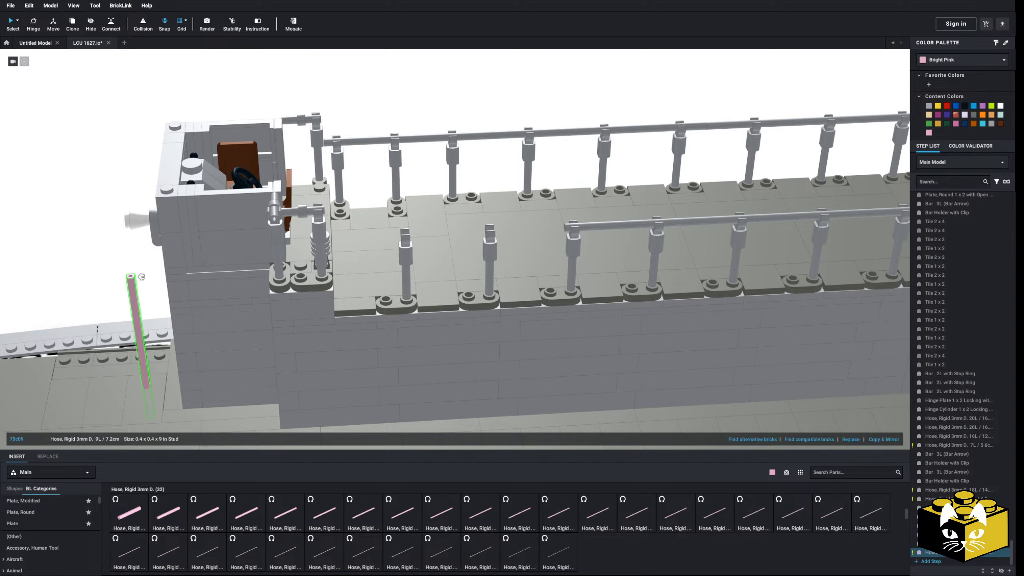
click(336, 512)
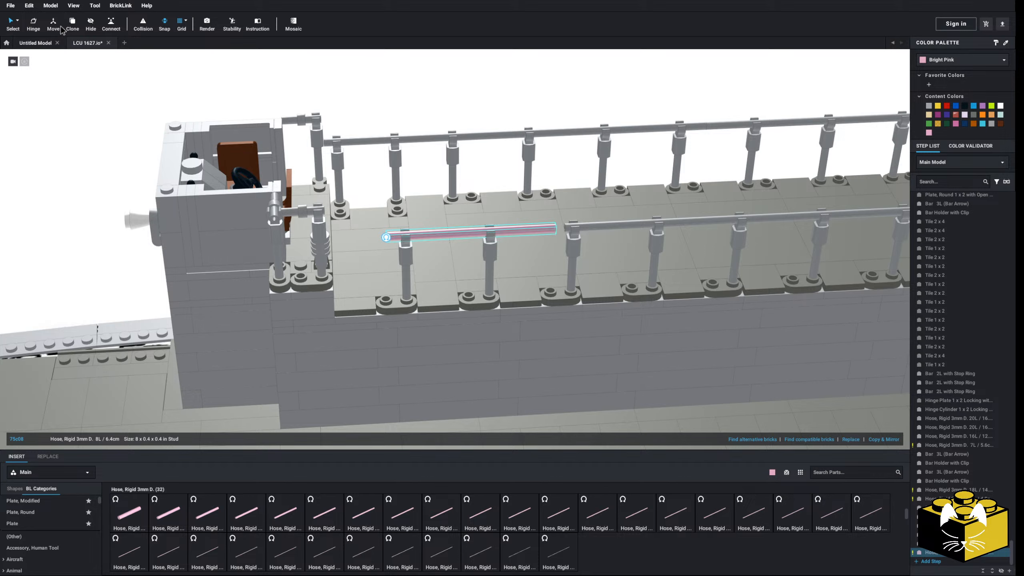
scroll(482, 227, up, 3)
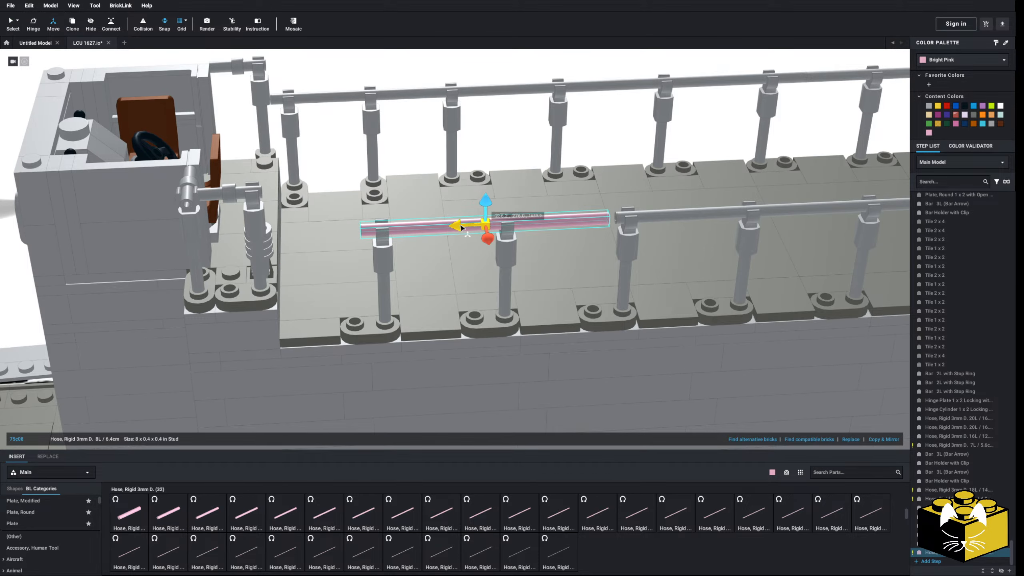
scroll(466, 226, down, 4)
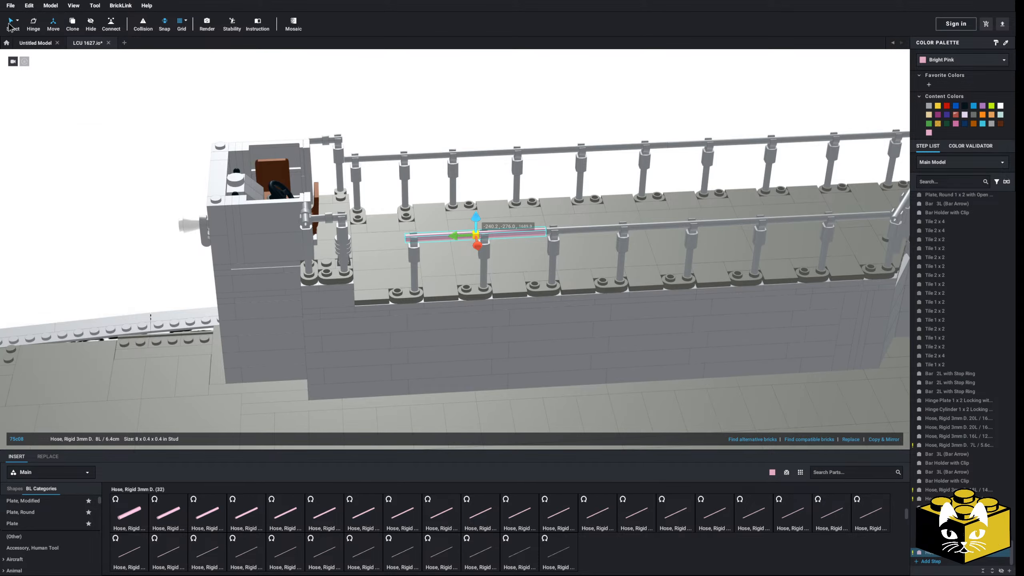
Color the 8L hose near the wheelhouse Light Bluish Gray
click(10, 26)
click(475, 236)
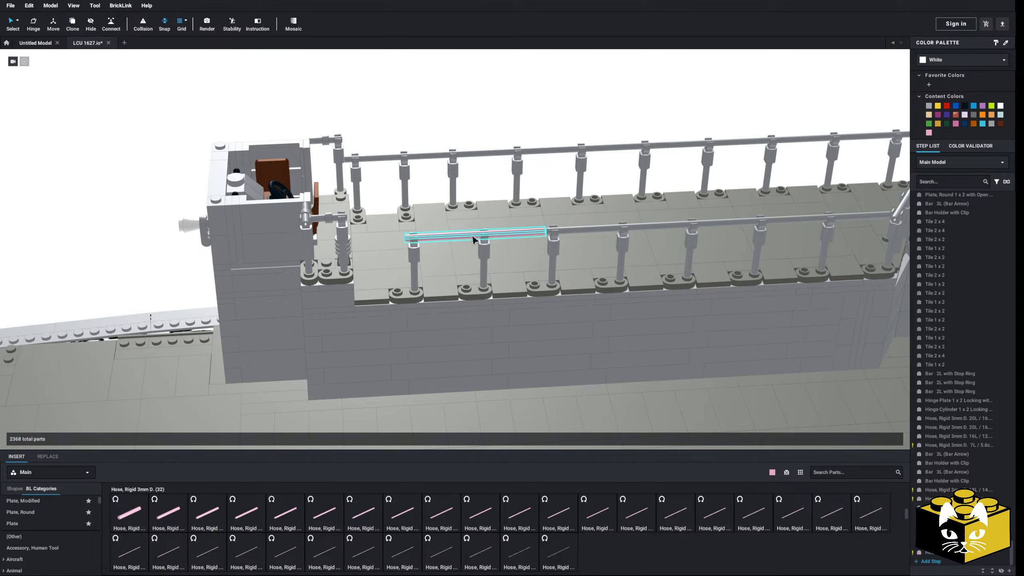
click(928, 105)
click(553, 107)
Examine the railings around the side deck and wheelhouse from several angles, along with the landing craft reference images
scroll(537, 142, down, 5)
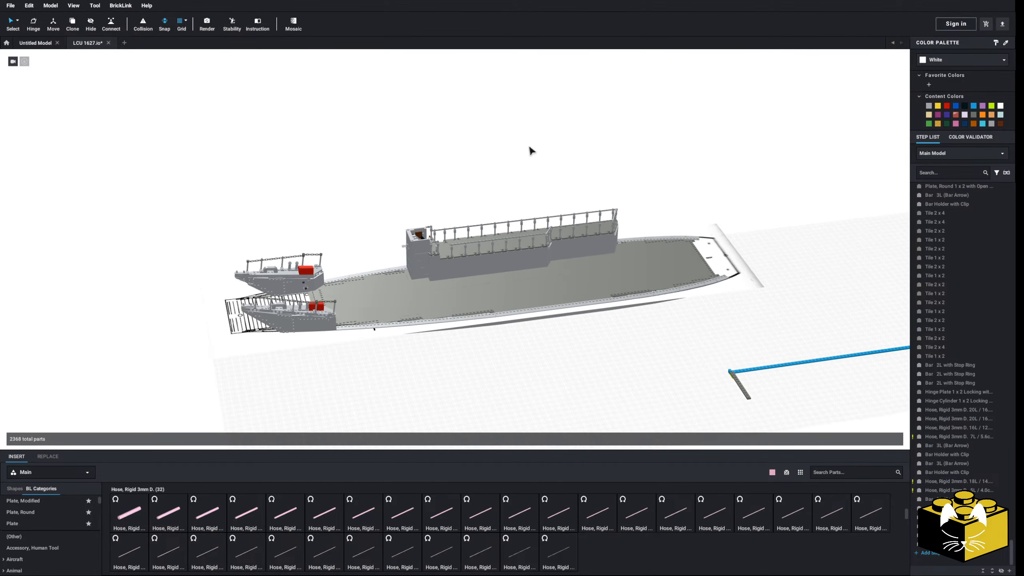
scroll(531, 151, up, 10)
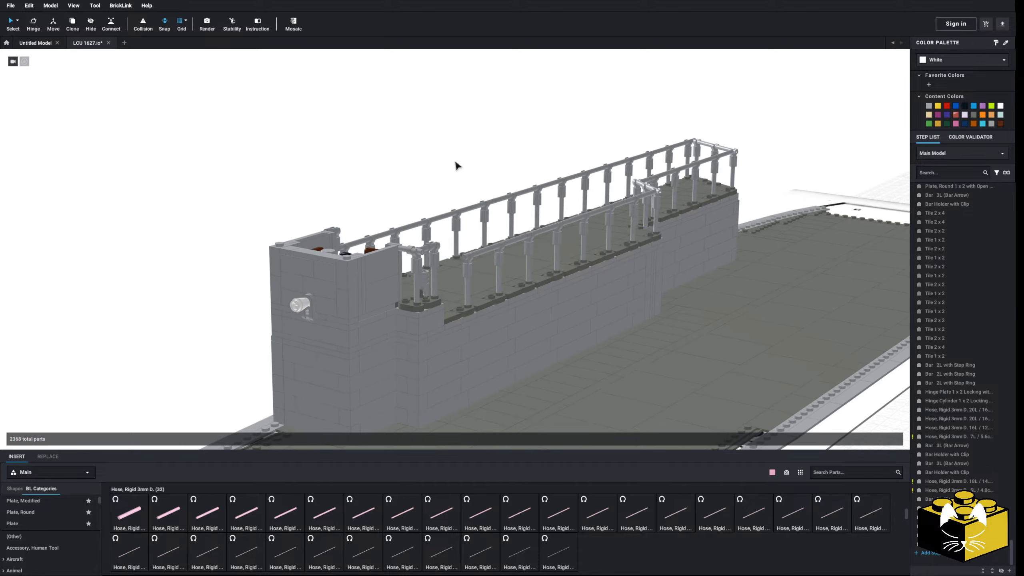
right_drag(456, 162, 381, 150)
scroll(381, 150, down, 4)
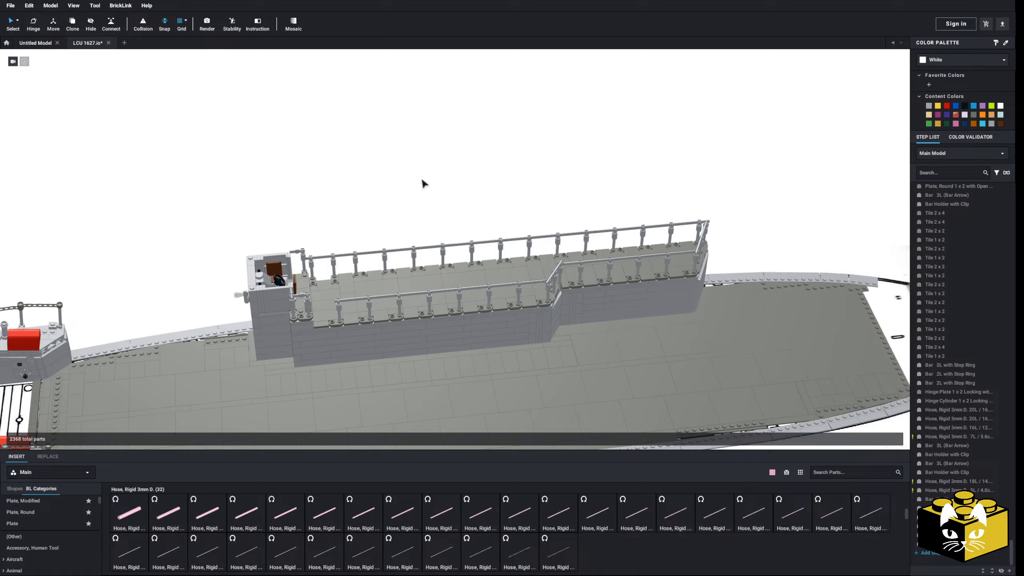
mouse_move(423, 183)
right_down()
mouse_move(381, 174)
mouse_move(460, 199)
mouse_move(438, 195)
right_up()
scroll(438, 195, up, 3)
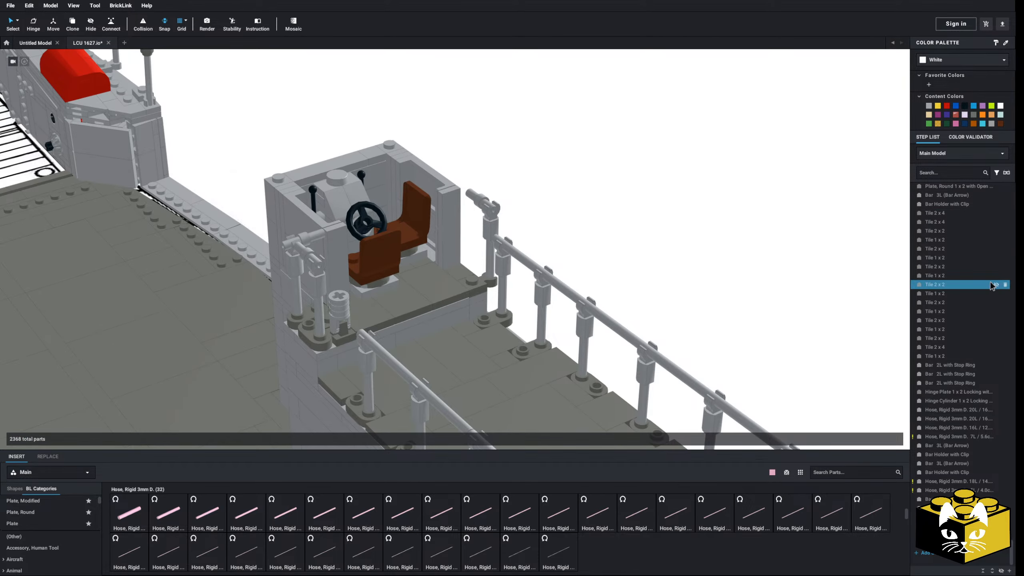
scroll(684, 211, down, 10)
right_drag(670, 213, 694, 258)
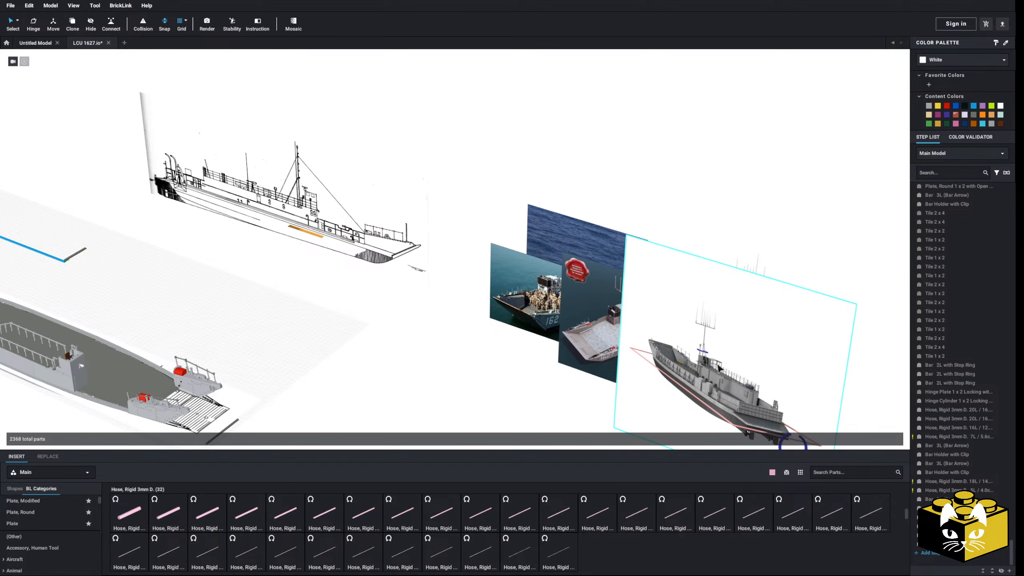
Move the reference photo of LCU 1627 close to the model, beside the wheelhouse and side deck
drag(719, 369, 508, 239)
drag(746, 339, 552, 323)
right_drag(553, 323, 430, 279)
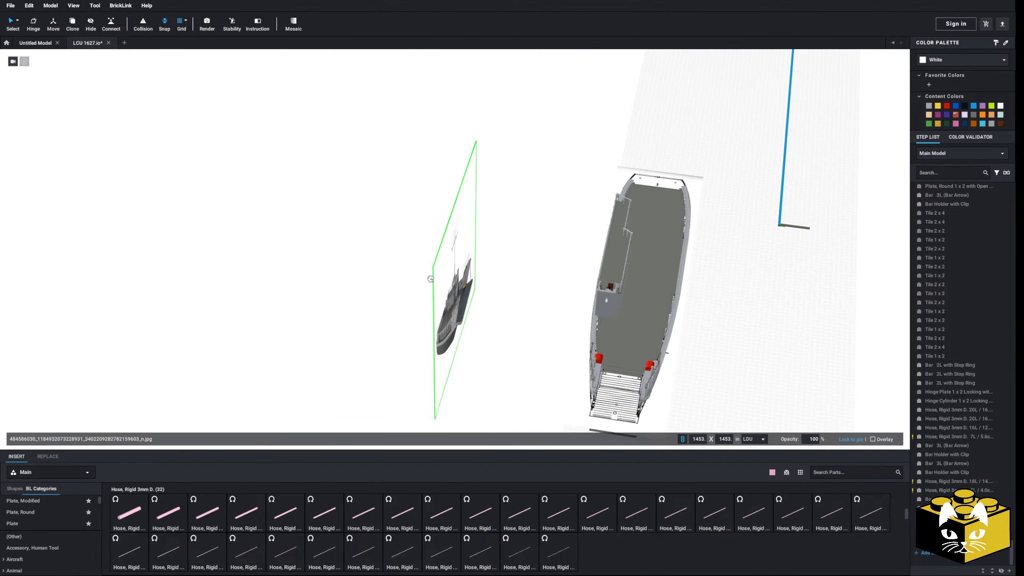
drag(431, 279, 459, 231)
right_drag(459, 231, 423, 222)
scroll(415, 236, up, 5)
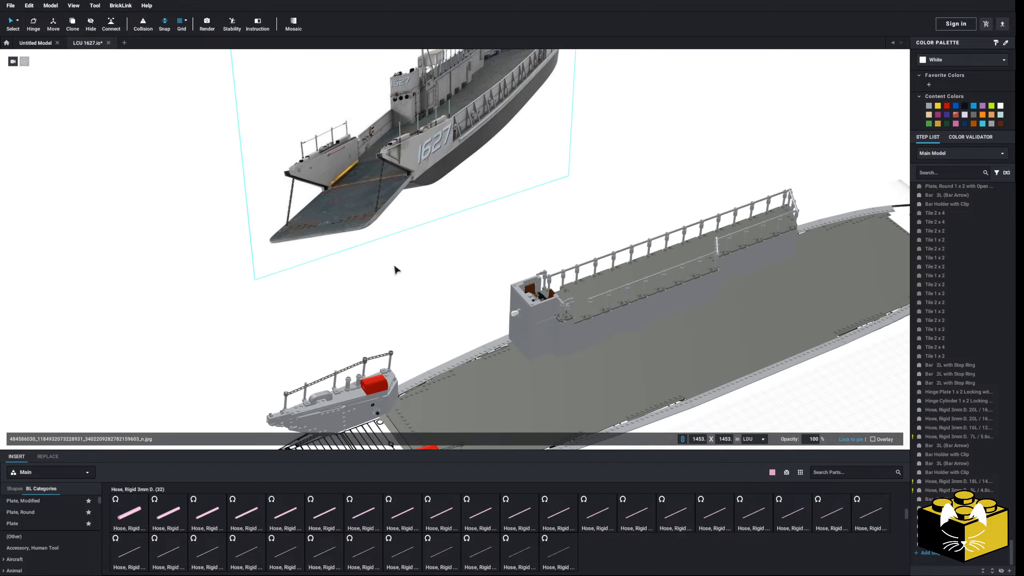
click(407, 272)
Examine the reference photo's wheelhouse, mast, antennas and the equipment behind the wheelhouse
middle_drag(435, 190, 391, 325)
scroll(392, 325, up, 4)
right_drag(392, 324, 421, 308)
scroll(421, 301, up, 3)
middle_drag(421, 296, 440, 343)
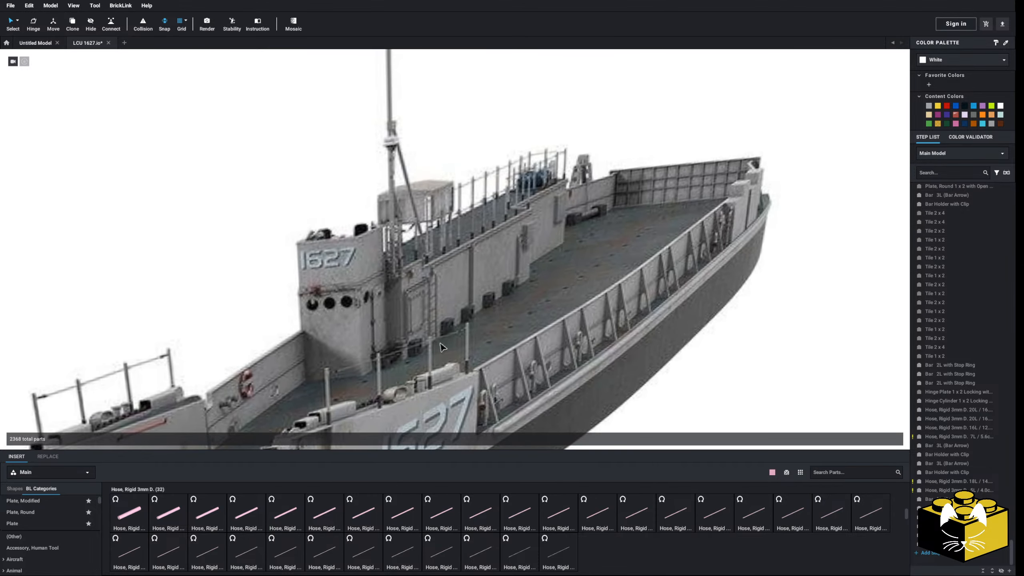
scroll(440, 339, down, 2)
middle_drag(421, 267, 444, 372)
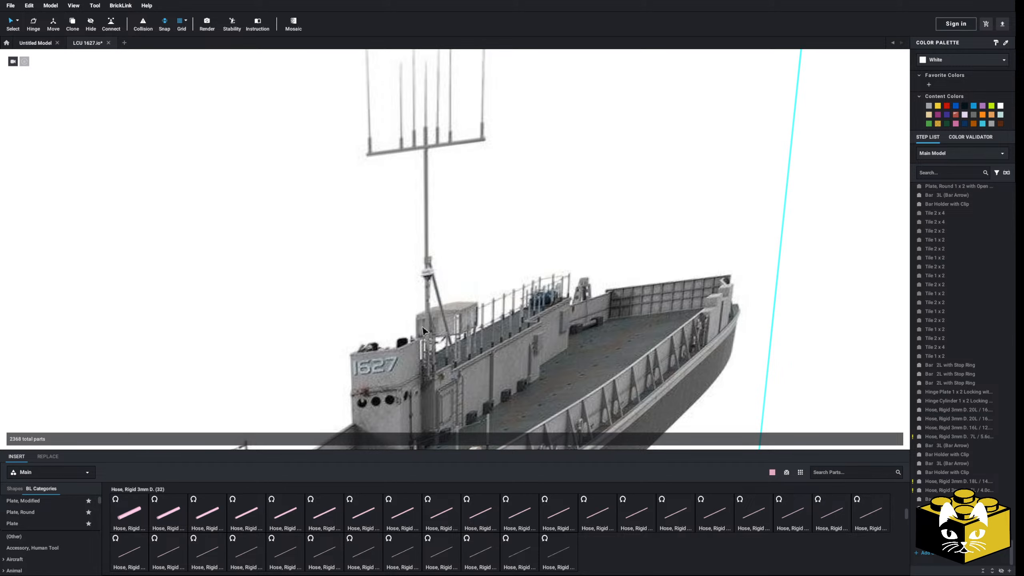
middle_drag(437, 369, 433, 335)
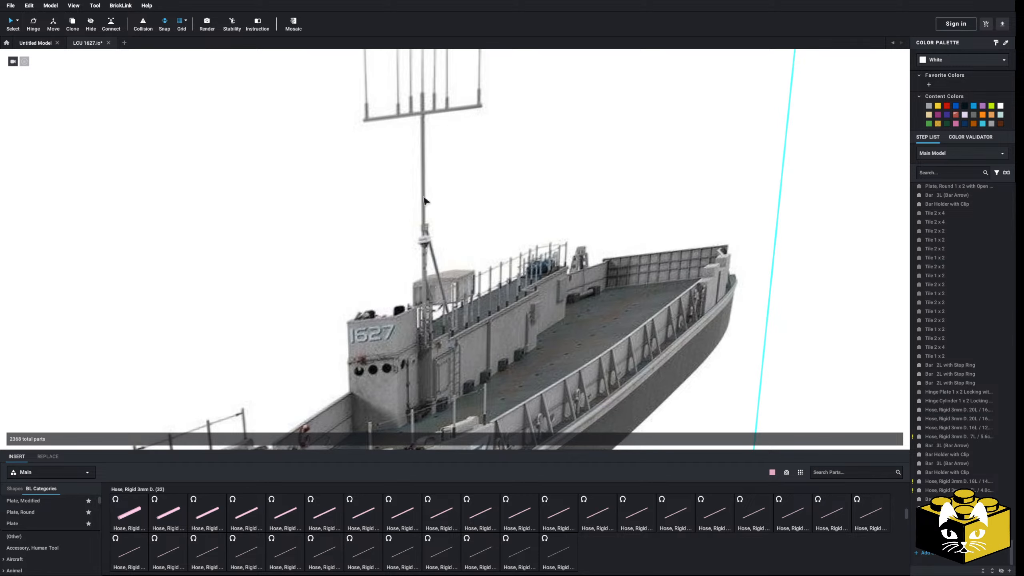
middle_drag(445, 262, 413, 126)
scroll(459, 311, down, 3)
scroll(460, 311, down, 4)
middle_drag(460, 311, 428, 240)
scroll(428, 240, up, 4)
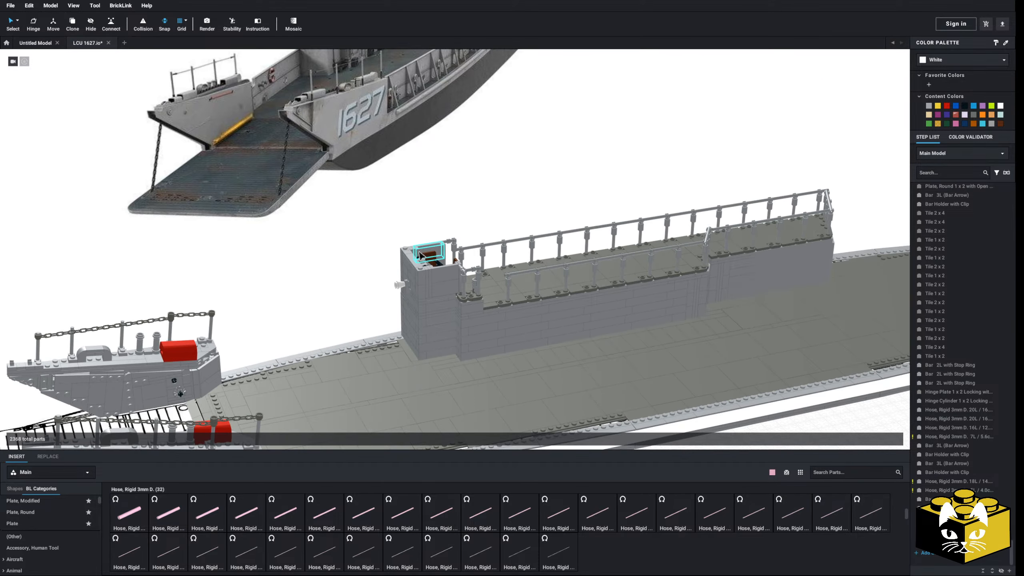
Inspect the model's wheelhouse interior and the railed deck area behind it around the hinge cylinder
right_drag(427, 242, 377, 266)
scroll(377, 265, up, 3)
middle_drag(377, 265, 559, 374)
scroll(559, 375, up, 3)
right_drag(559, 375, 464, 281)
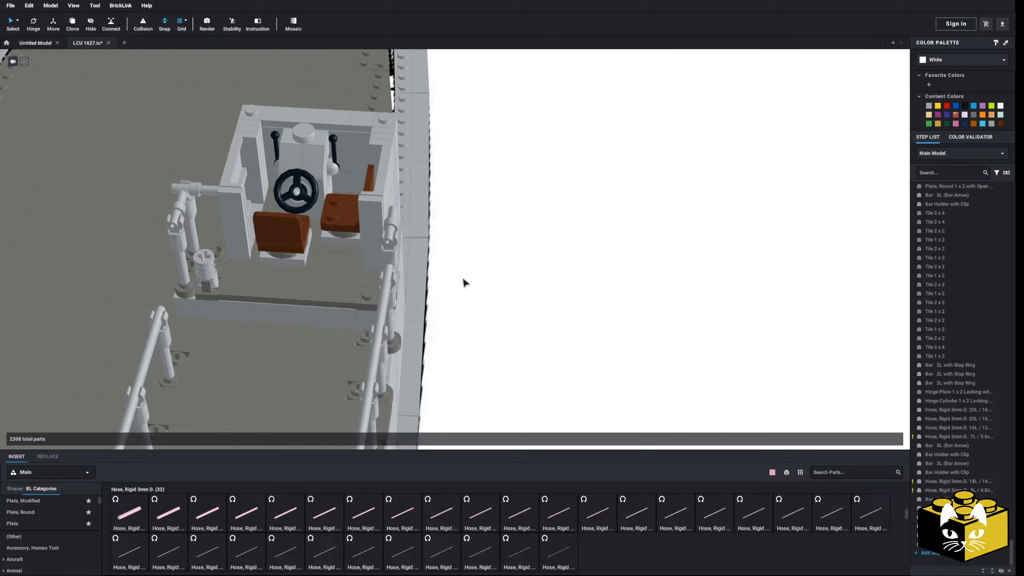
scroll(464, 281, down, 2)
middle_drag(288, 292, 544, 301)
right_drag(544, 302, 519, 299)
scroll(519, 298, up, 4)
middle_drag(300, 247, 419, 291)
right_drag(420, 292, 463, 314)
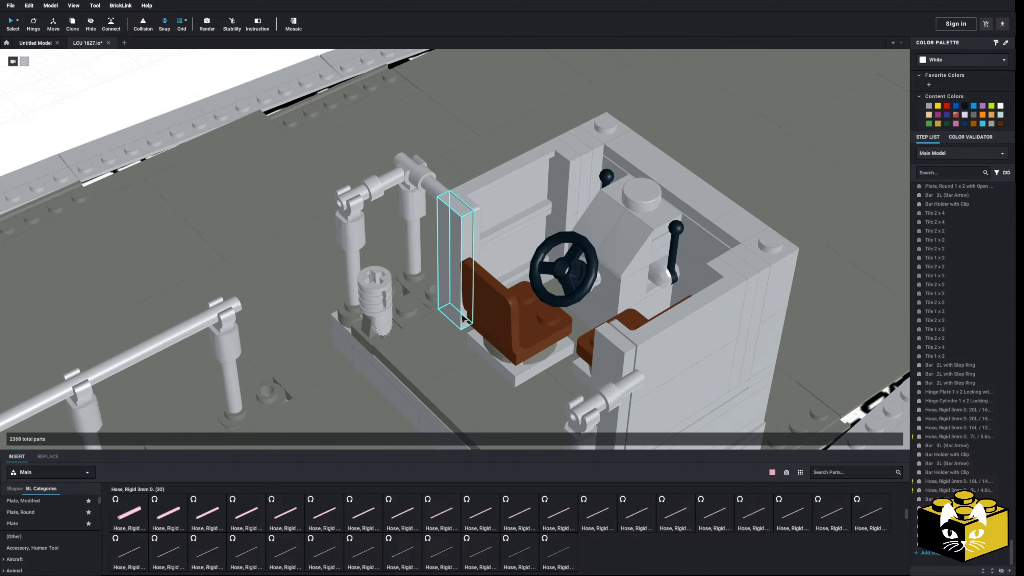
Place a modified 1 x 2 jumper plate between the hinge cylinder and the wheelhouse wall, and color it dark gray
scroll(55, 528, down, 4)
scroll(56, 528, down, 3)
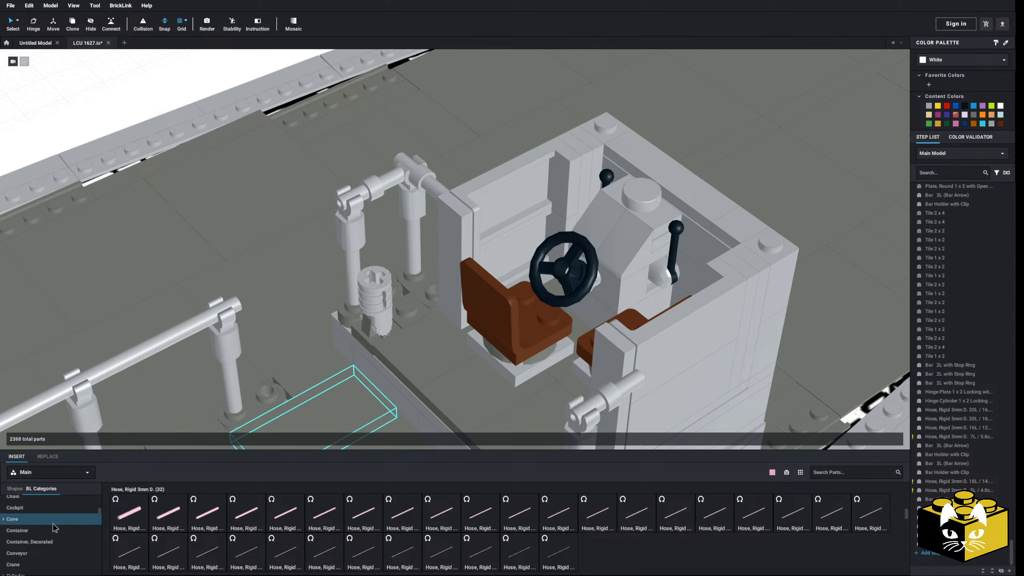
scroll(60, 530, up, 8)
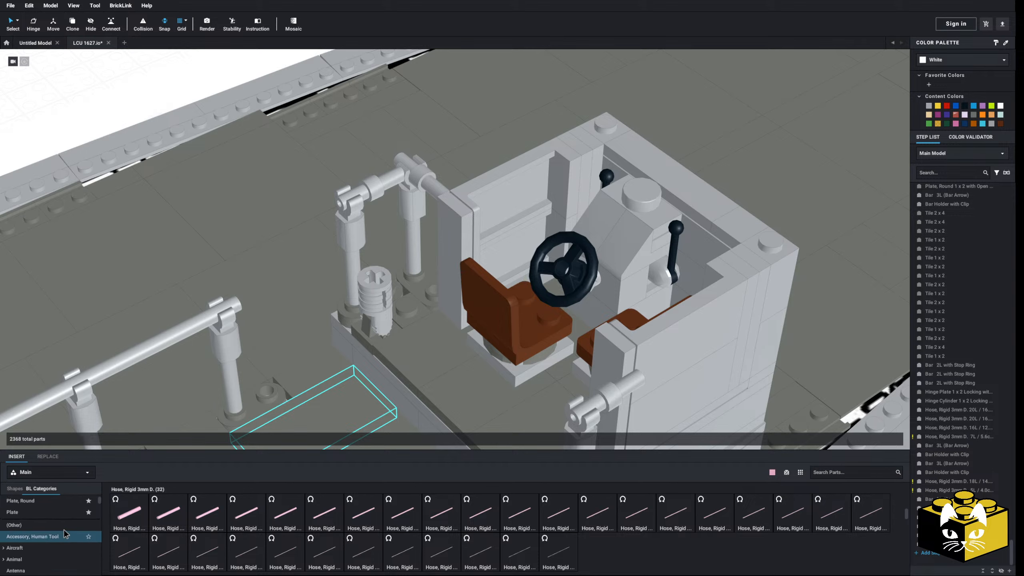
scroll(65, 533, up, 1)
click(24, 501)
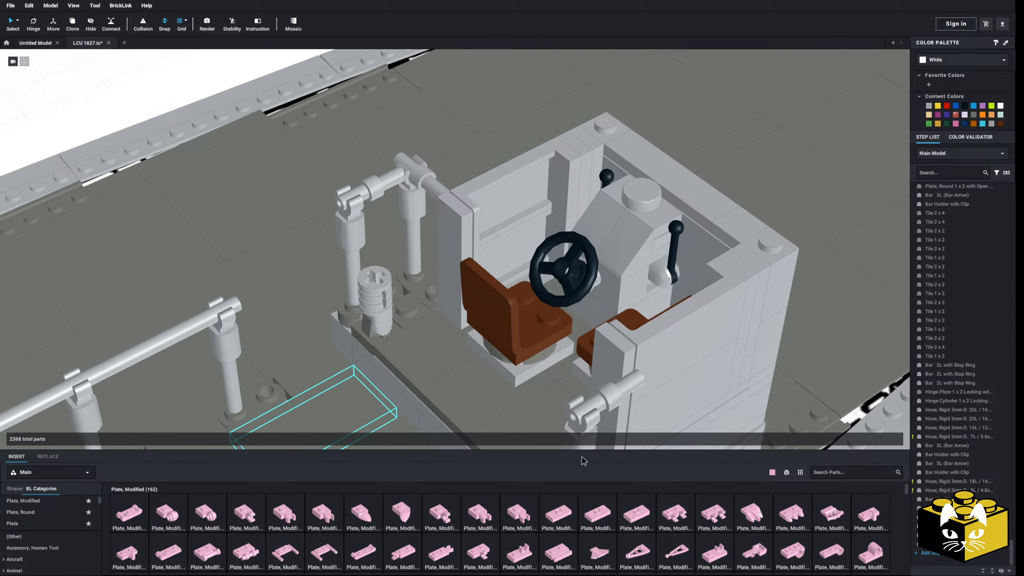
click(427, 307)
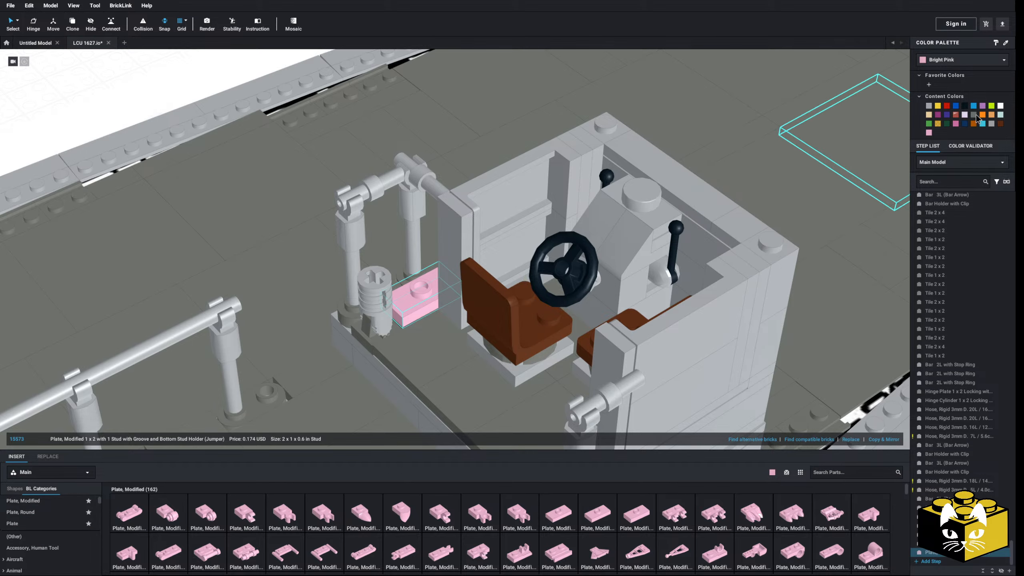
scroll(845, 174, down, 8)
click(273, 131)
scroll(277, 146, up, 8)
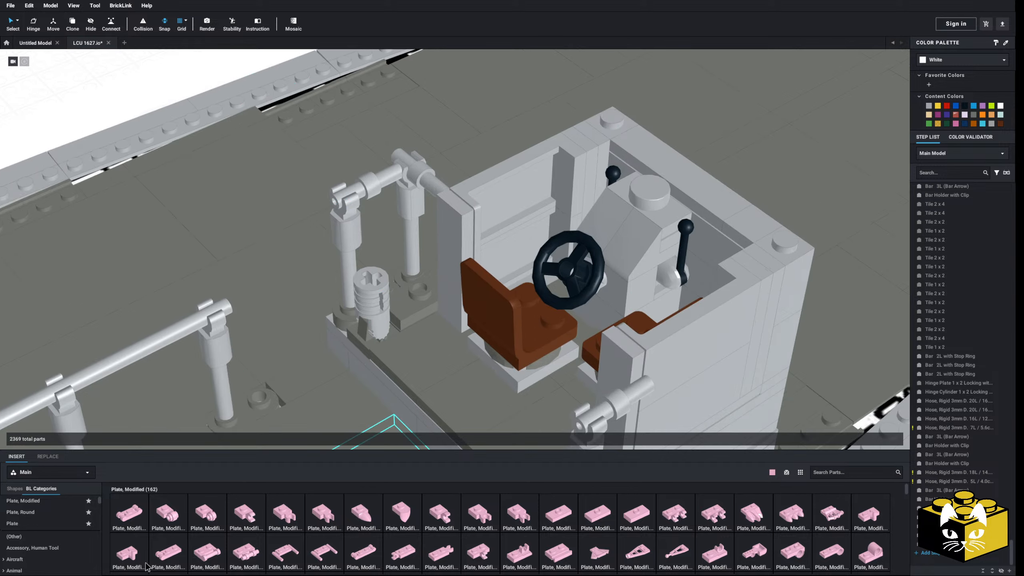
Try a Plate, Round 1 x 1 with Open Stud on the jumper plate
scroll(75, 533, down, 3)
scroll(74, 533, up, 3)
click(61, 513)
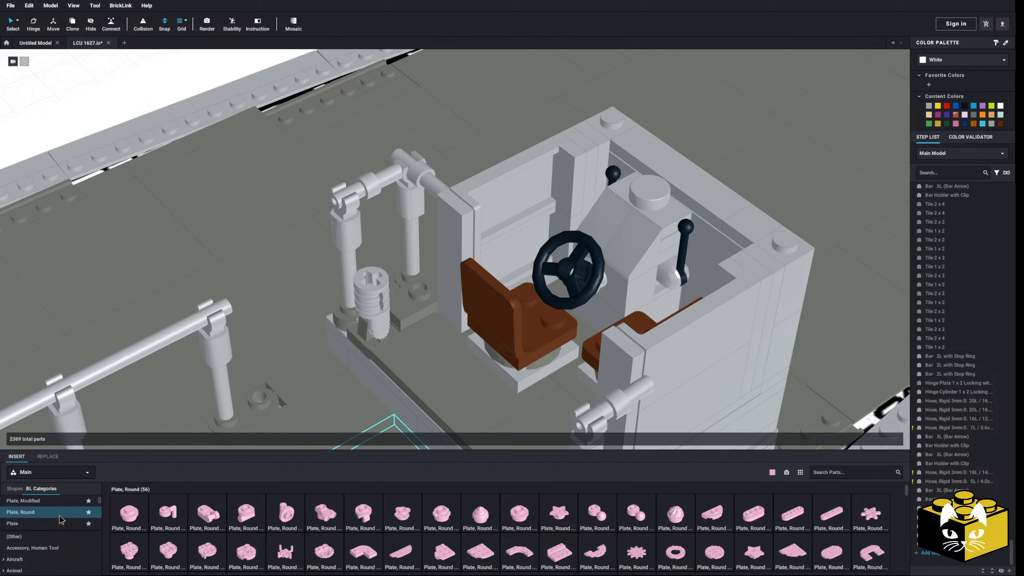
click(522, 517)
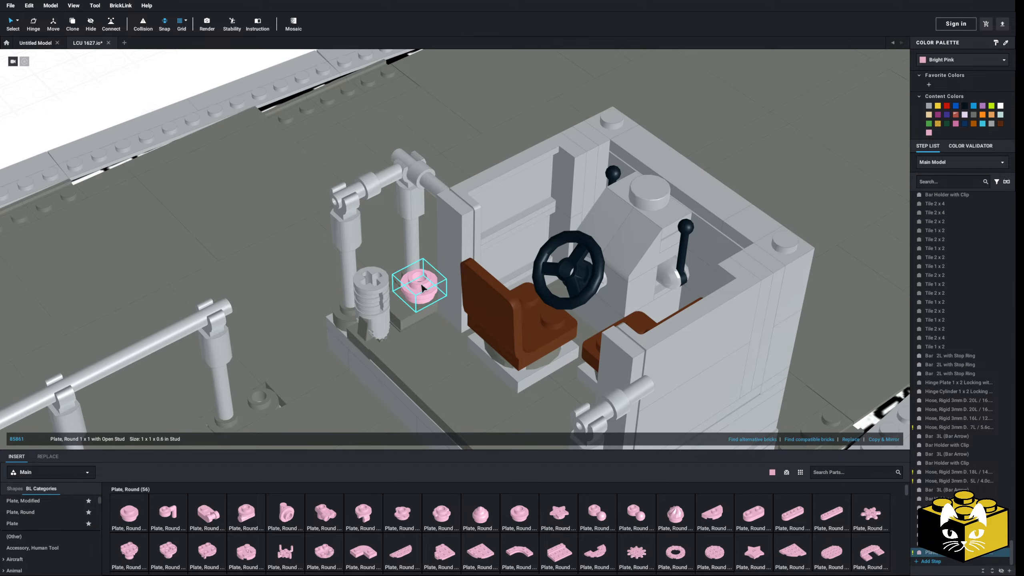
scroll(36, 518, down, 1)
Place a Tile, Round 1 x 1 with Bar and Pin Holder on the jumper plate behind the wheelhouse
scroll(40, 527, down, 10)
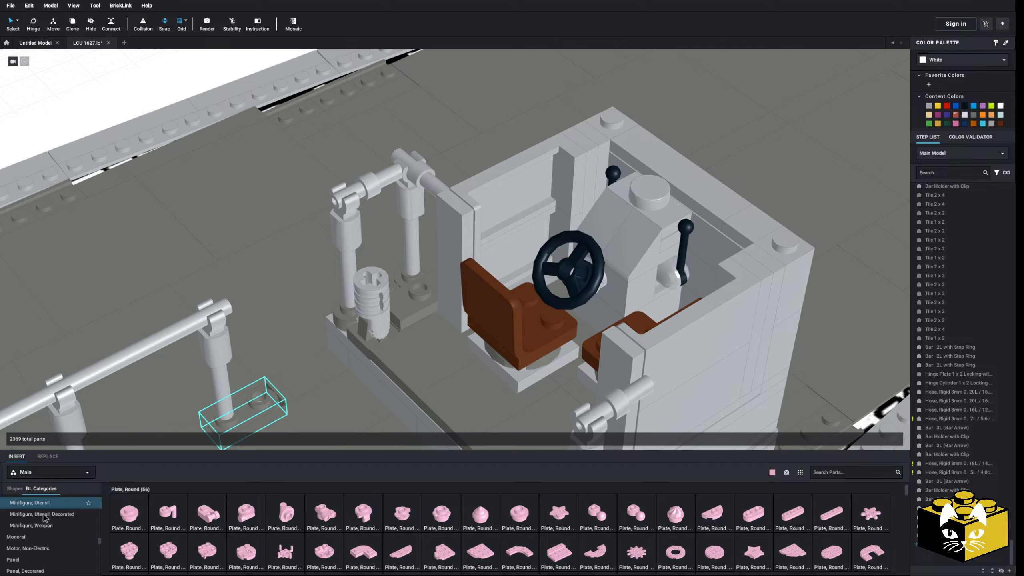
scroll(44, 525, up, 1)
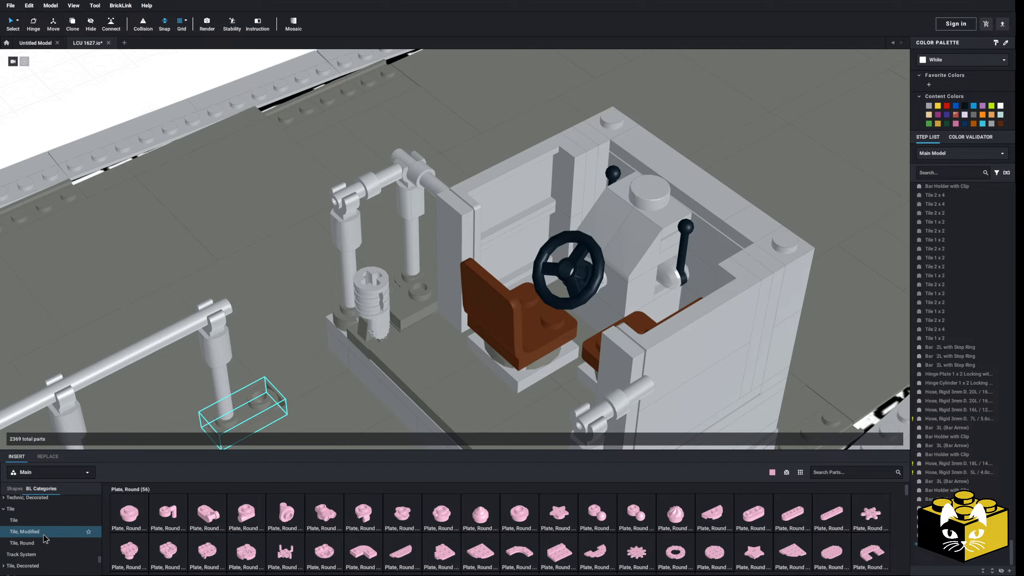
click(44, 541)
drag(283, 512, 414, 293)
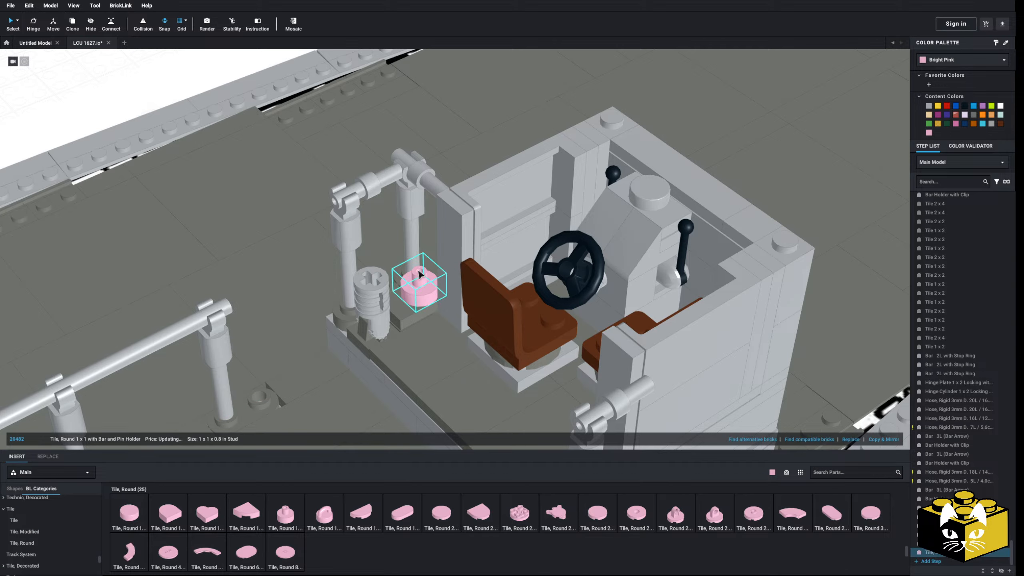
scroll(418, 275, down, 3)
right_drag(183, 126, 176, 105)
click(176, 105)
click(176, 106)
scroll(231, 220, up, 3)
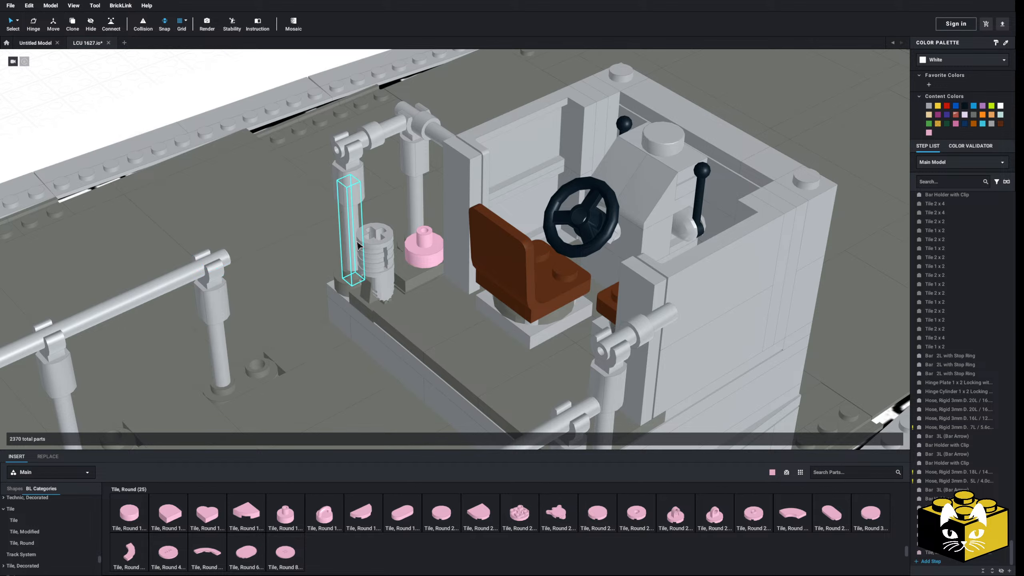
Search the Custom Parts palette for "hose"
scroll(366, 271, up, 3)
scroll(342, 299, down, 2)
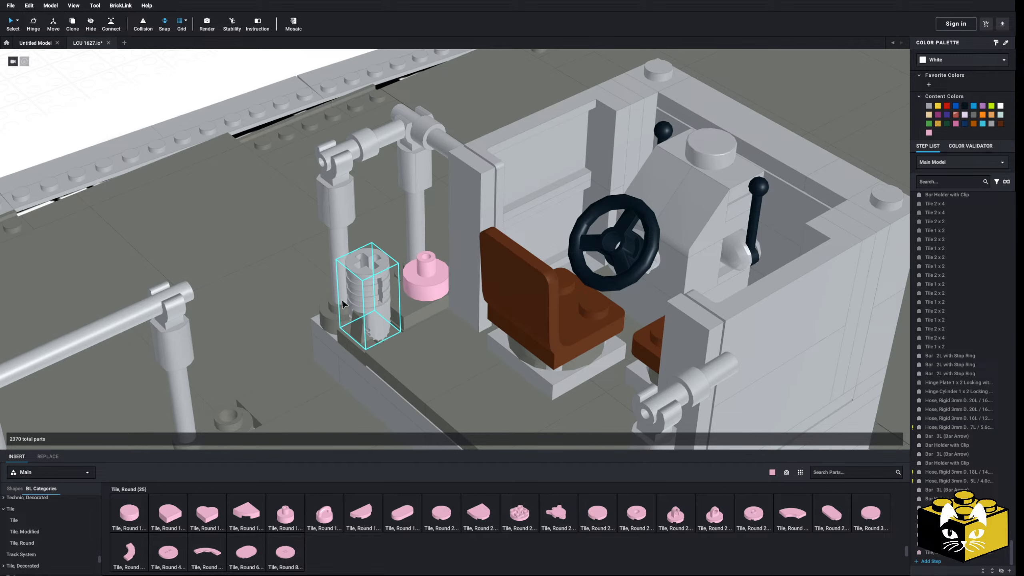
click(81, 475)
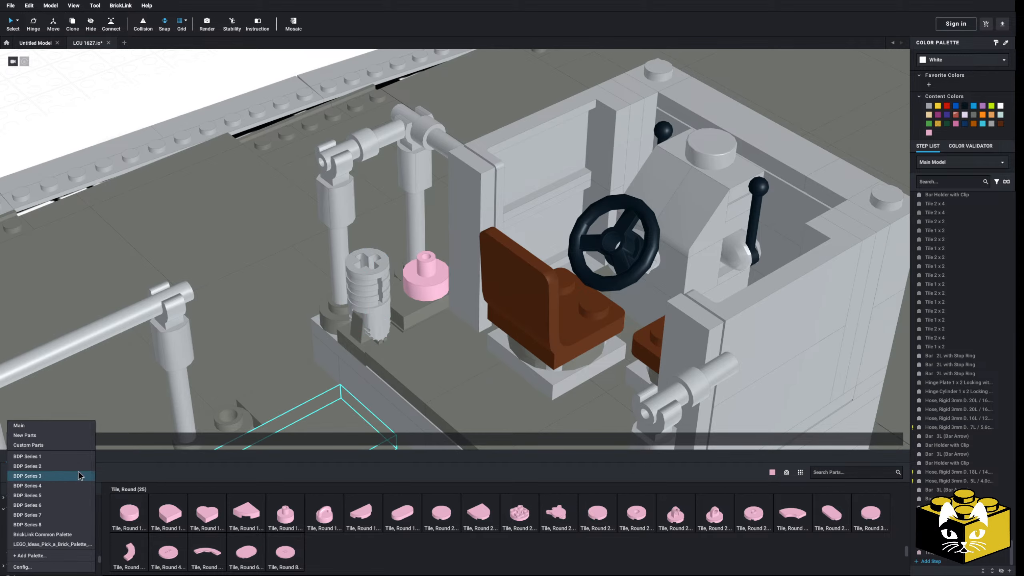
click(53, 445)
click(858, 472)
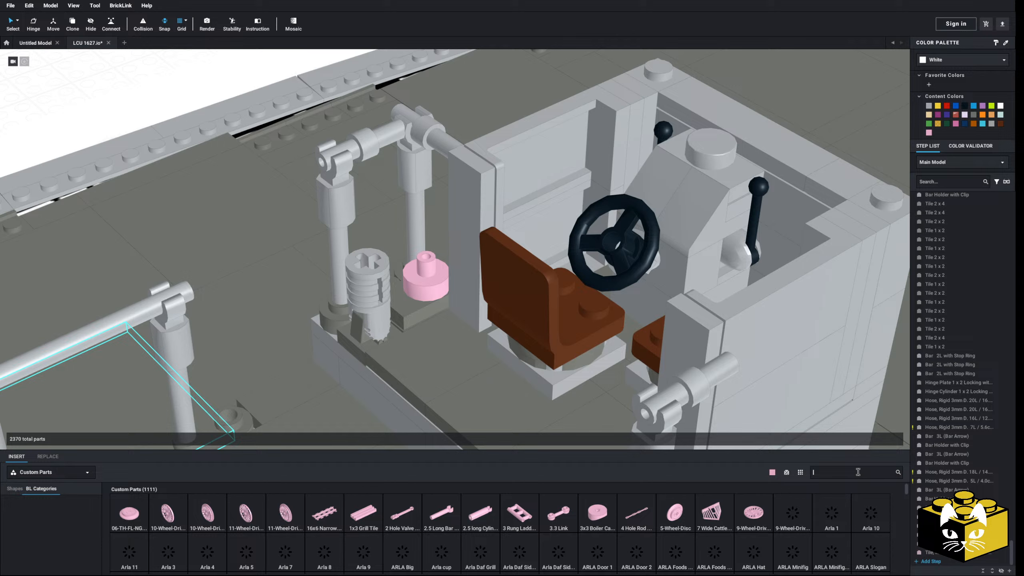
text(hos)
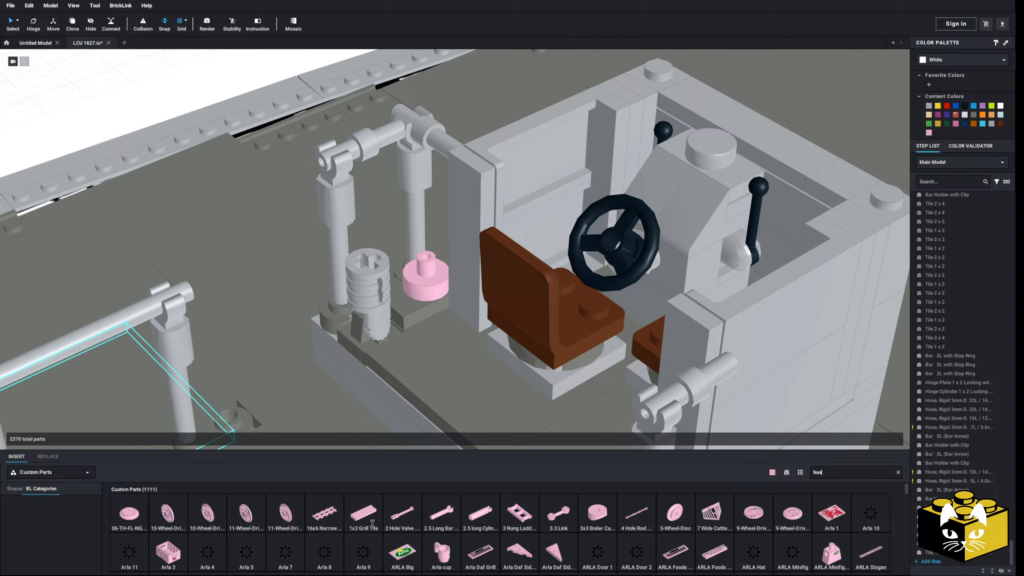
text(e)
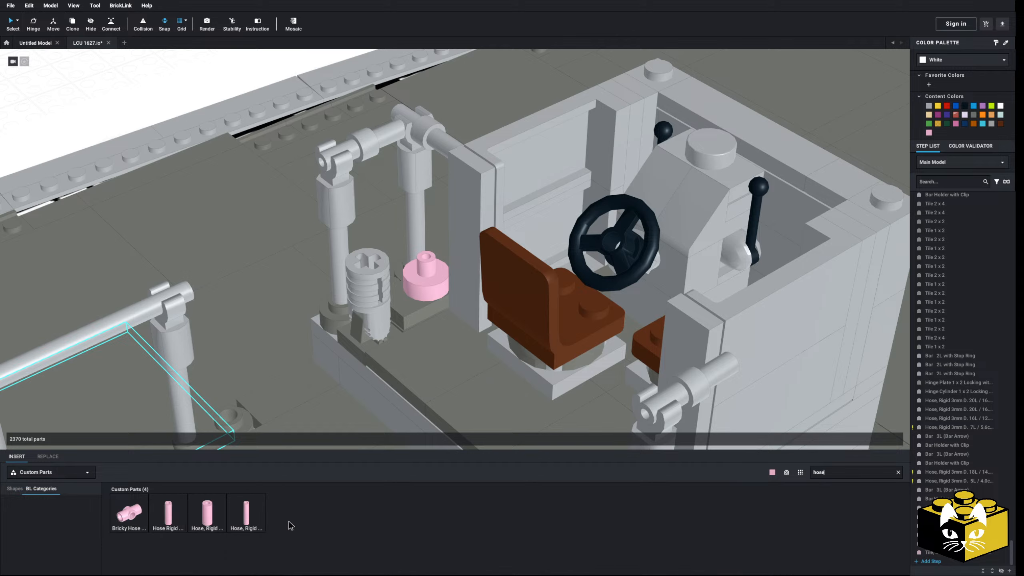
Try a 2L Rigid 3mm hose upright in the hinge cylinder behind the wheelhouse
click(237, 522)
click(373, 300)
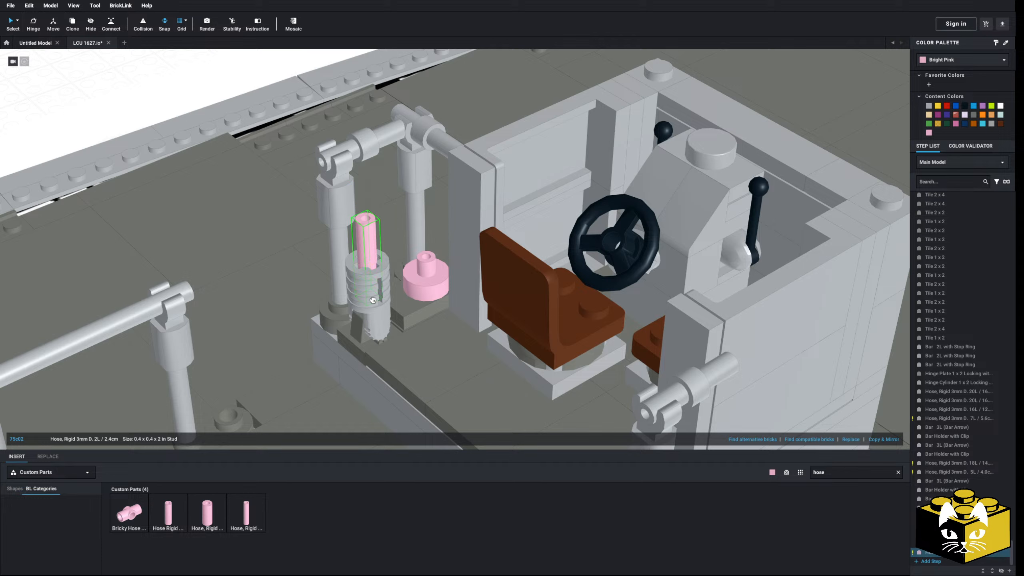
key(Delete)
Insert the shorter custom rigid hose upright into the top of the hinge cylinder behind the wheelhouse
click(171, 501)
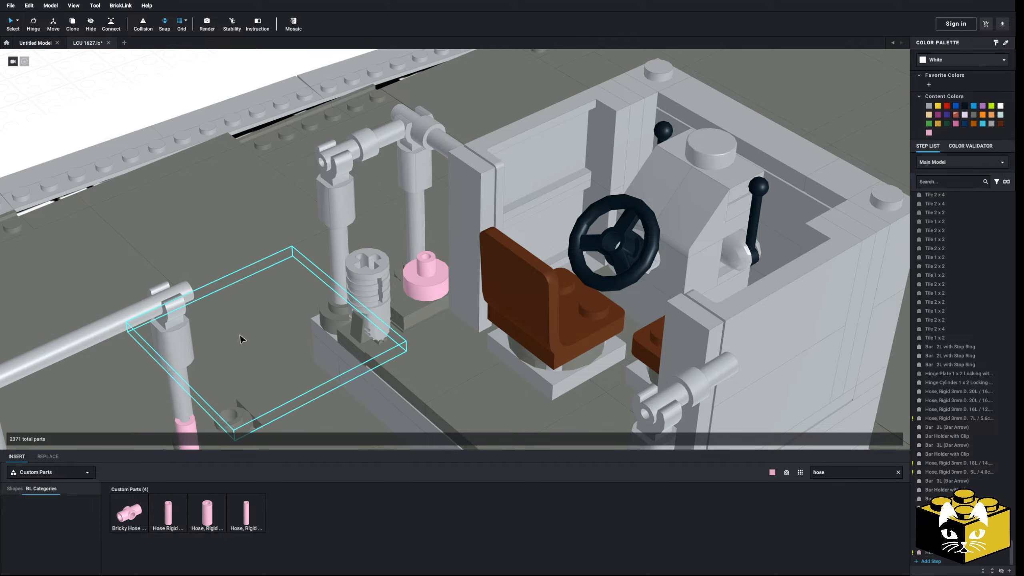
click(372, 276)
drag(372, 276, 373, 286)
click(375, 310)
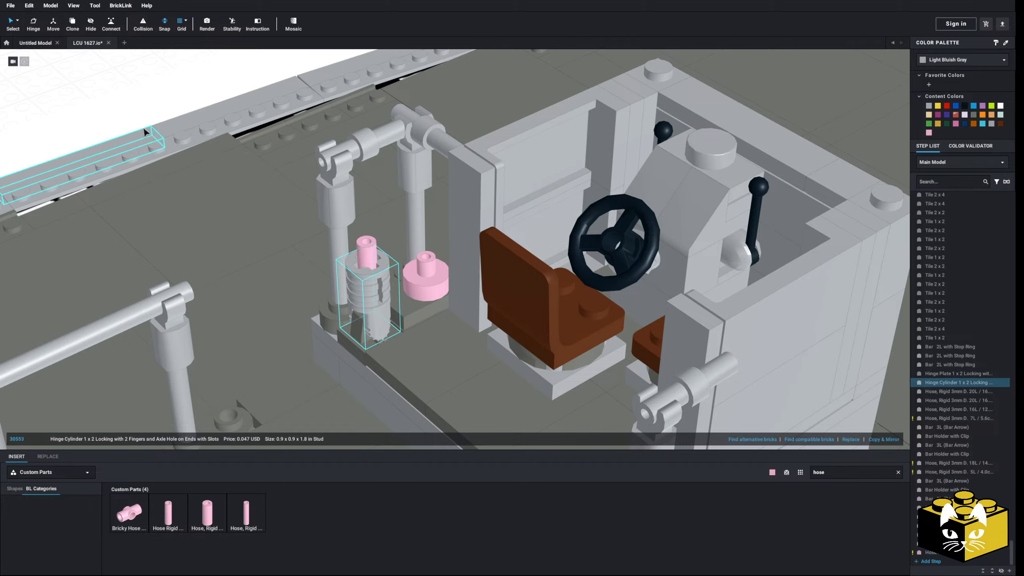
click(139, 117)
Color the short hose and the round bar-holder tile Light Bluish Gray
click(359, 265)
click(367, 255)
ctrl+click(422, 272)
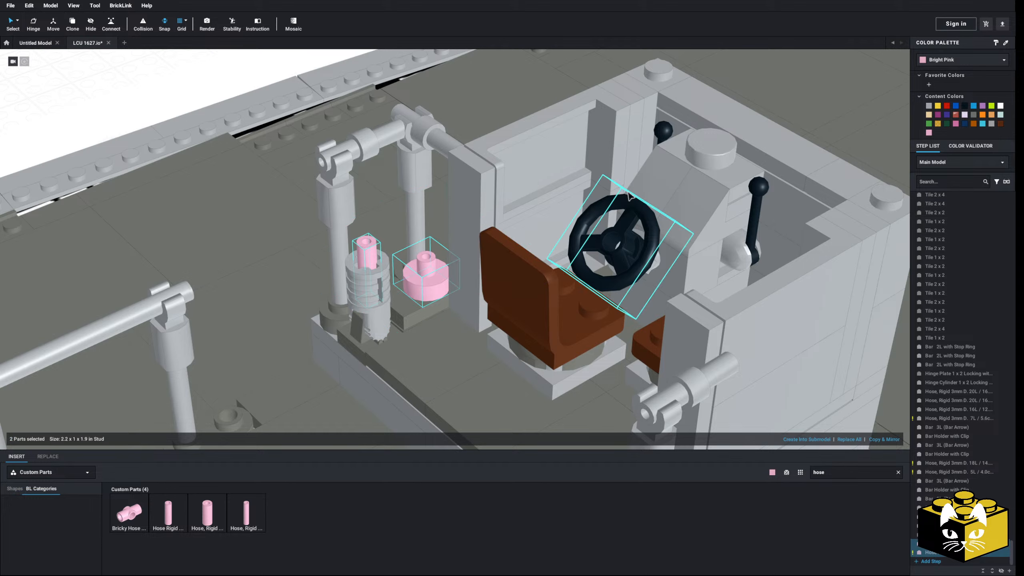
click(928, 106)
Search the Main palette for "candle" and place a Minifigure, Utensil Candle upright on the round bar-holder tile
scroll(636, 174, down, 4)
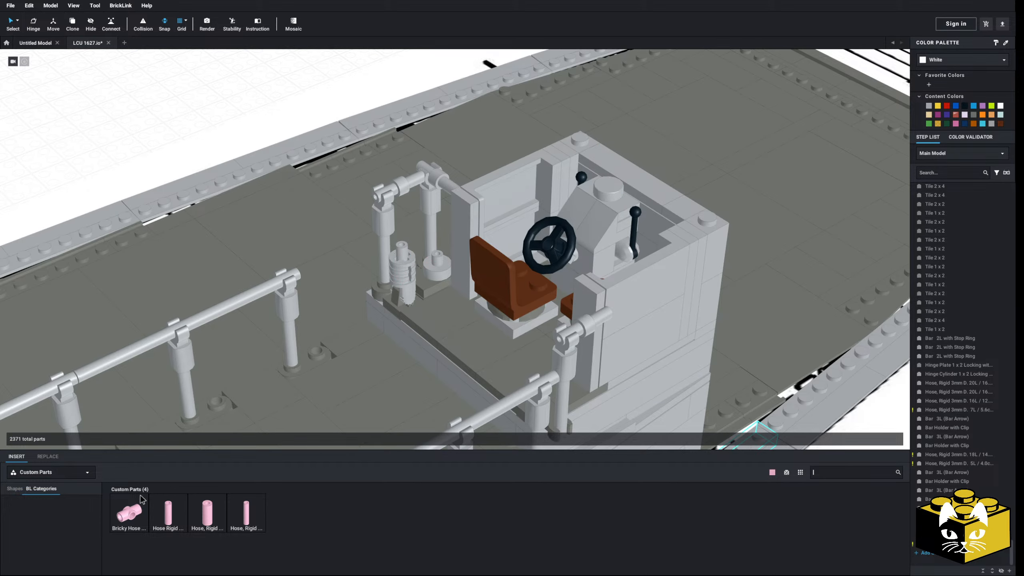
click(88, 472)
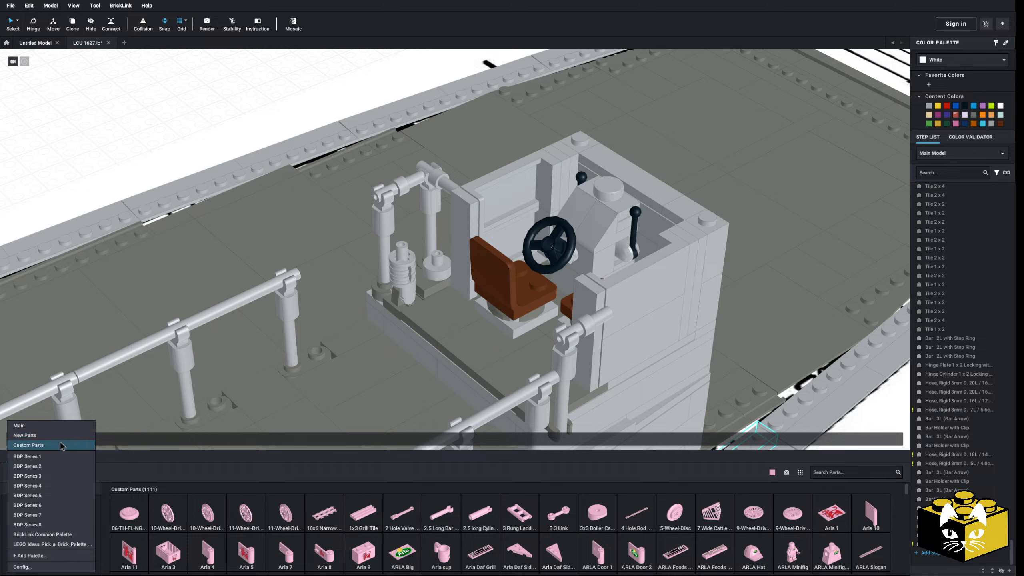
click(57, 428)
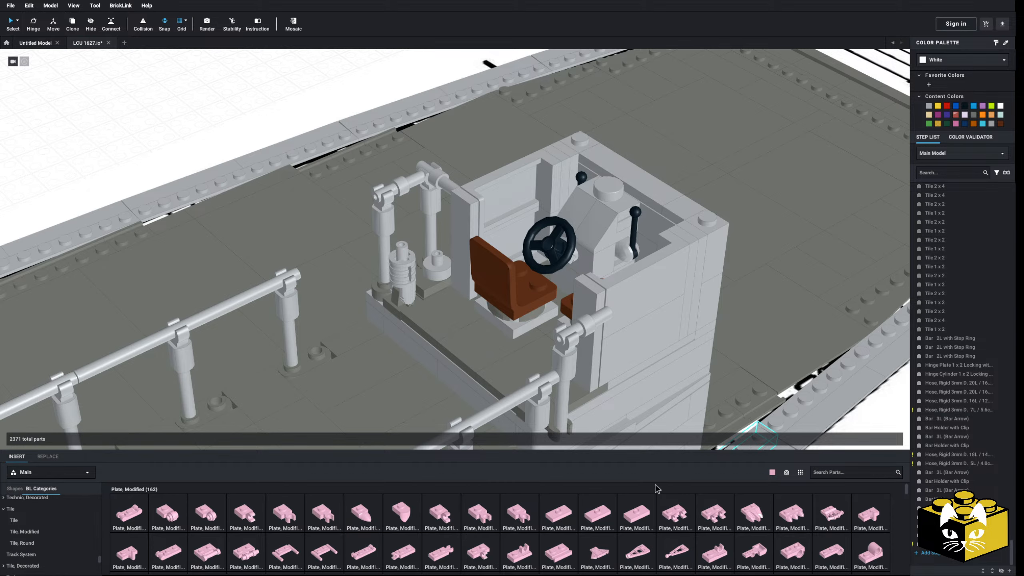
click(852, 469)
text(candle)
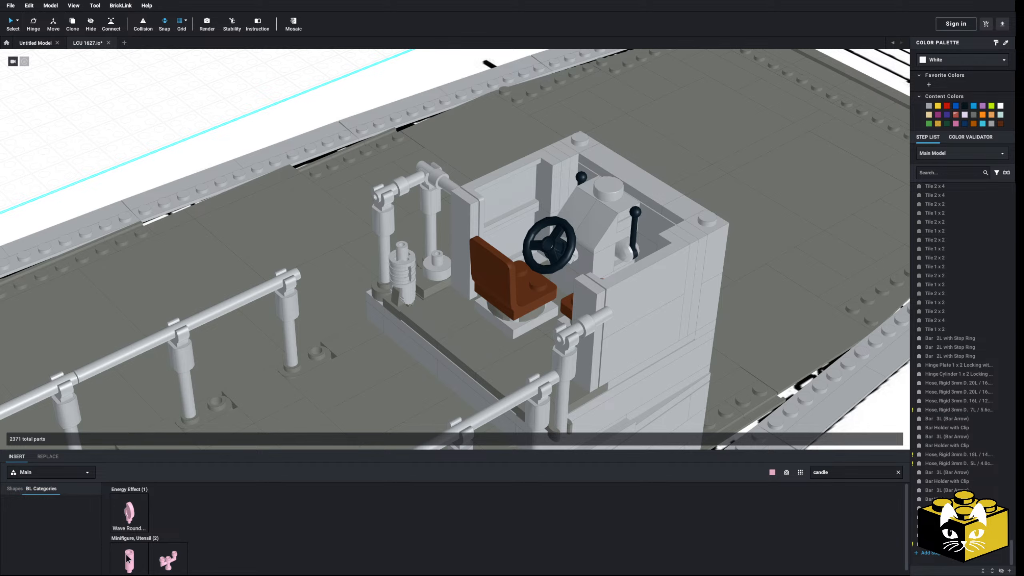
click(127, 560)
middle_drag(244, 289, 347, 396)
middle_drag(351, 207, 246, 141)
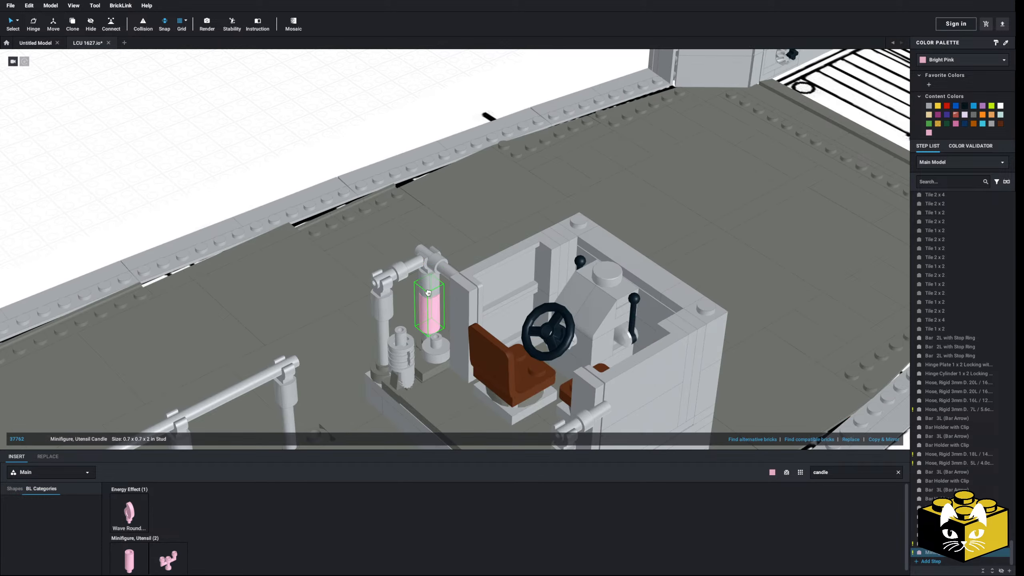
Copy the candle on the round bar-holder tile and place the copy upright on the neighboring hinge cylinder's hose
right_click(437, 314)
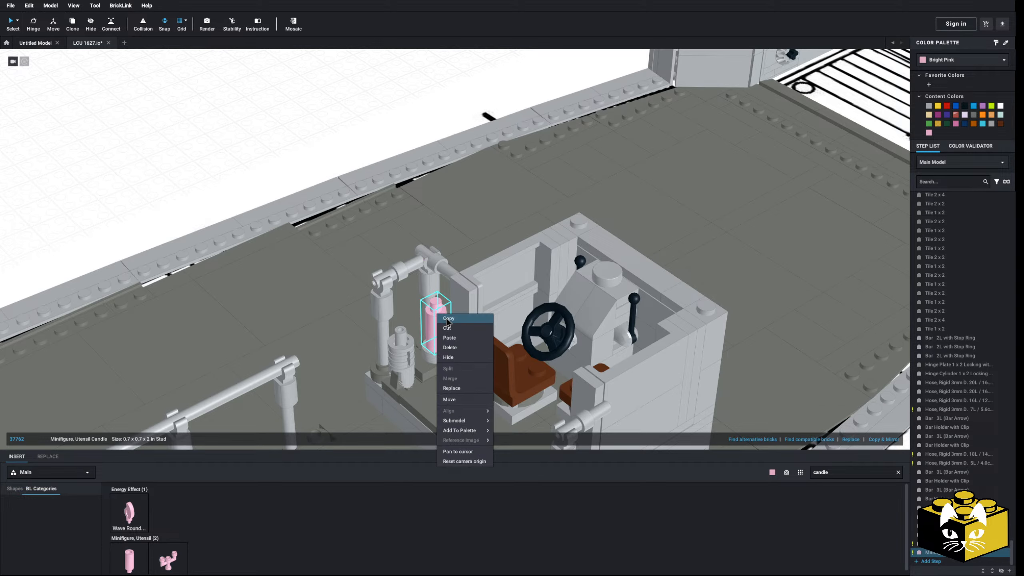
click(443, 318)
right_click(279, 165)
click(236, 138)
right_click(236, 137)
click(248, 161)
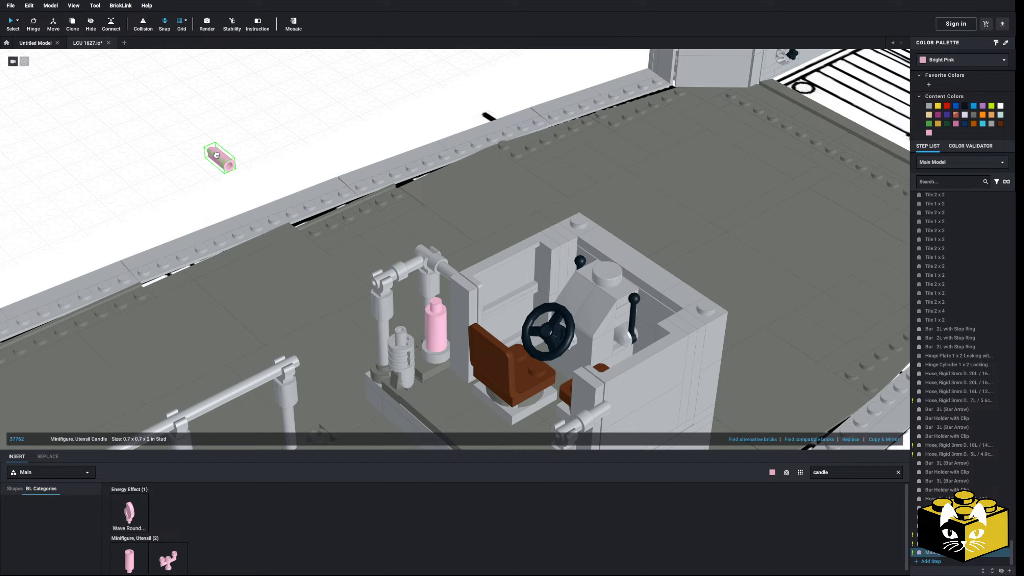
click(405, 318)
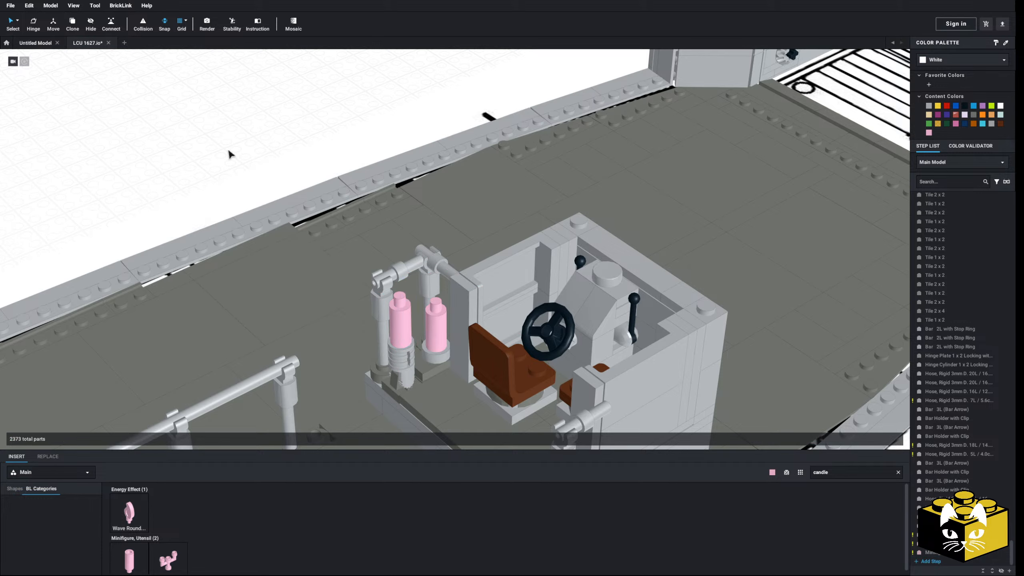
Select both candles, copy them as a pair and stack the pair on top to make each mast two candles tall
click(437, 321)
ctrl+click(399, 314)
right_click(396, 311)
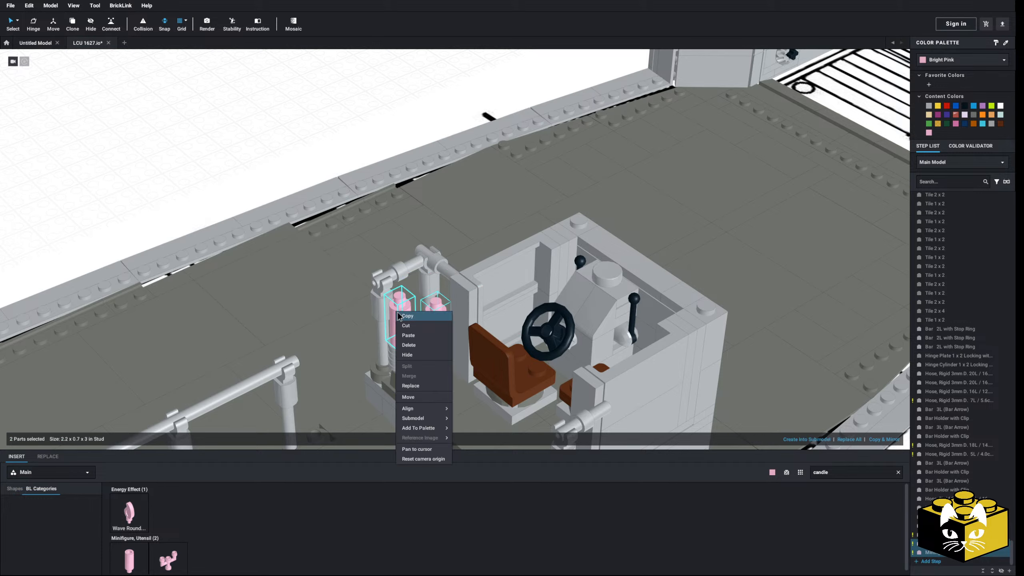
click(408, 316)
click(220, 132)
right_click(219, 133)
click(242, 154)
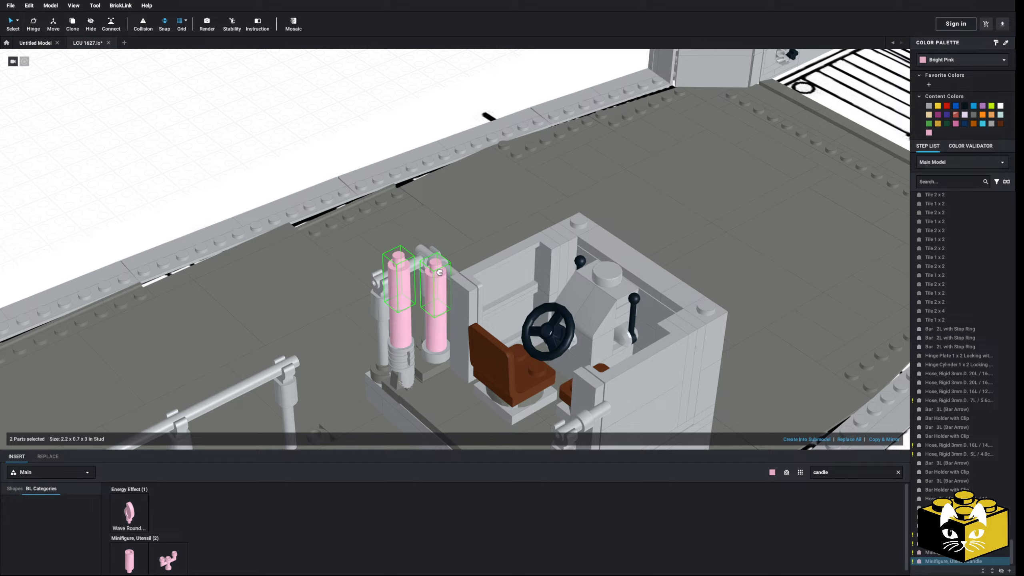
Copy all four stacked candles and add two such sets on top, making both masts six candles tall
right_click(439, 328)
click(220, 122)
right_click(220, 121)
click(247, 147)
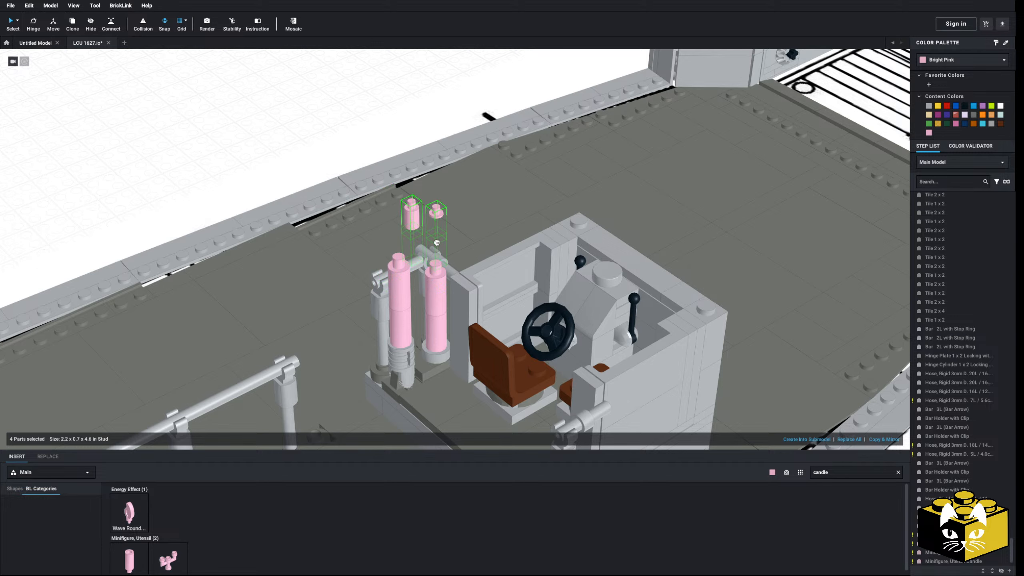
right_drag(436, 228, 395, 193)
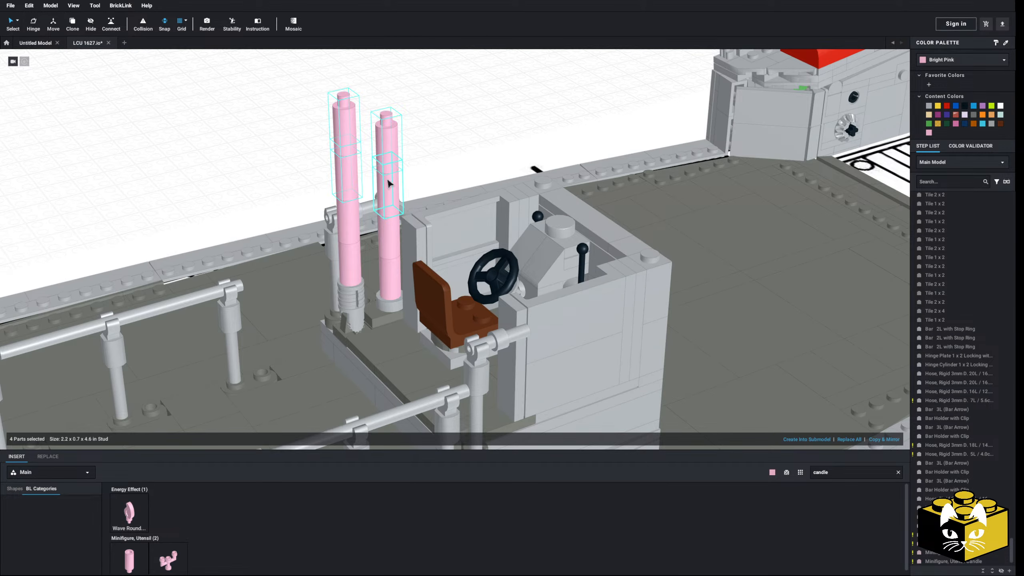
click(389, 184)
scroll(239, 126, up, 2)
right_click(266, 151)
click(292, 175)
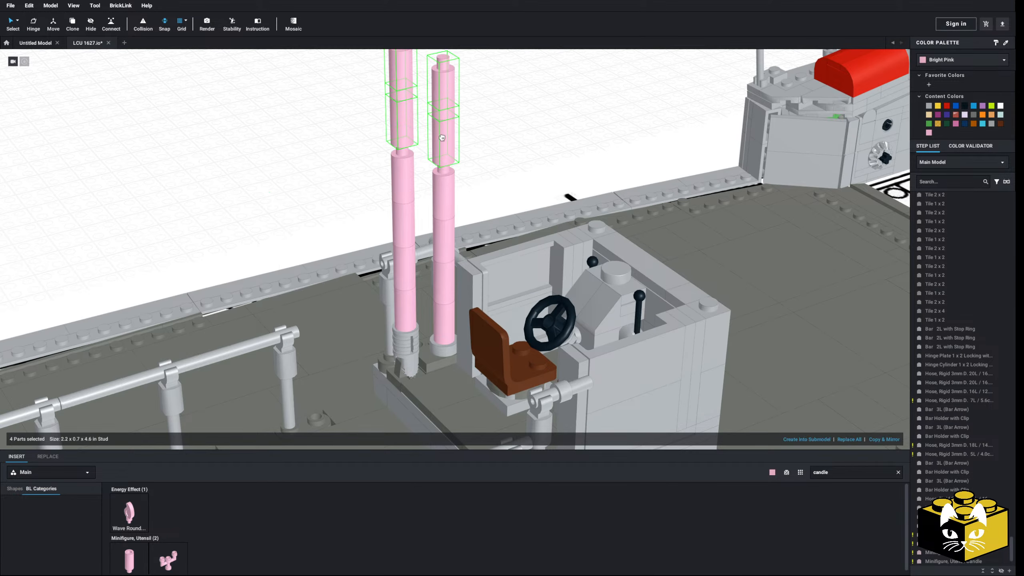
click(440, 147)
Paste two more four-candle sets onto the tops of the masts, making both masts ten candles tall
right_click(286, 144)
click(306, 167)
middle_drag(307, 170, 291, 254)
right_click(265, 157)
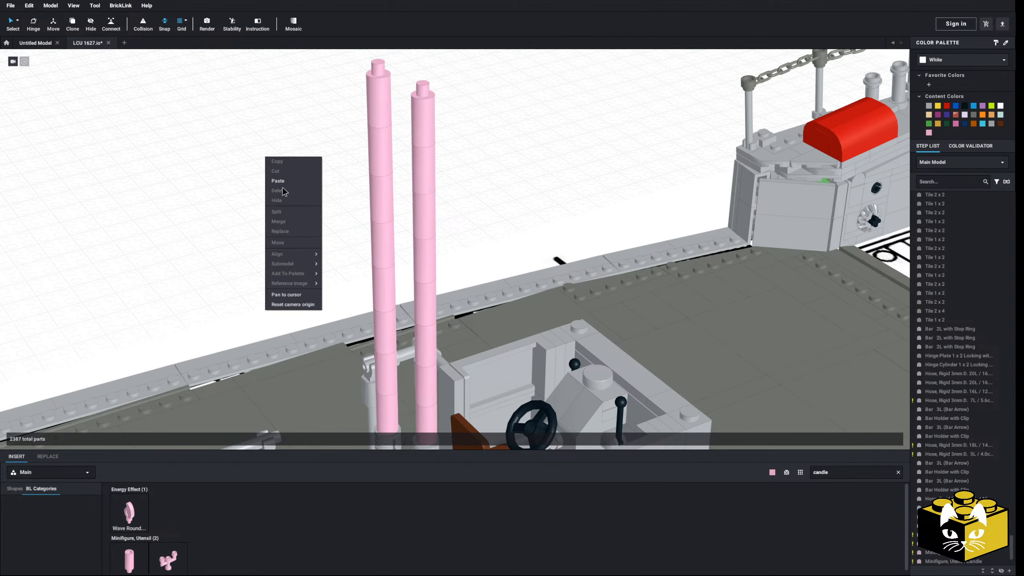
click(286, 181)
scroll(383, 149, down, 3)
right_drag(384, 149, 372, 180)
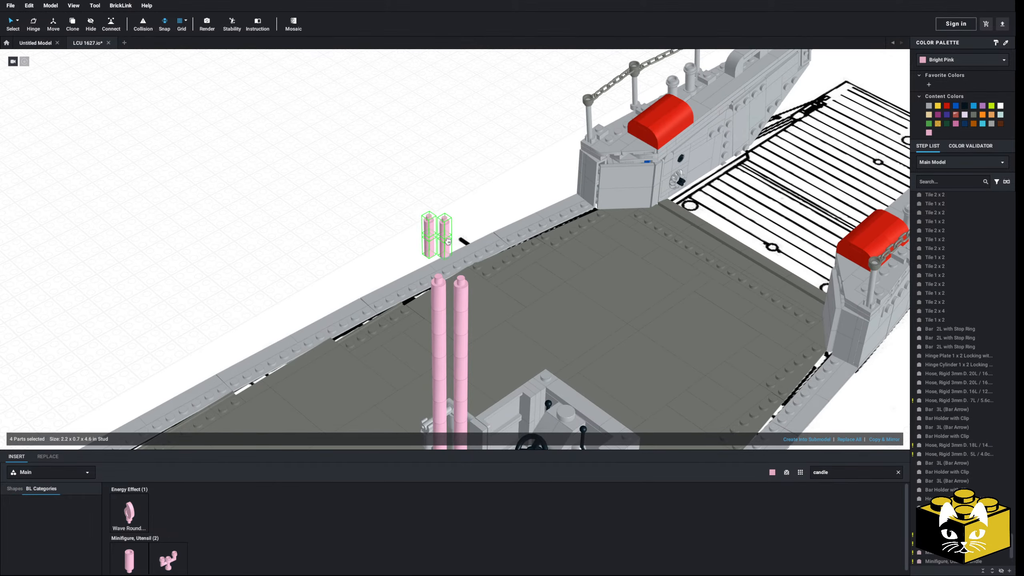
click(461, 265)
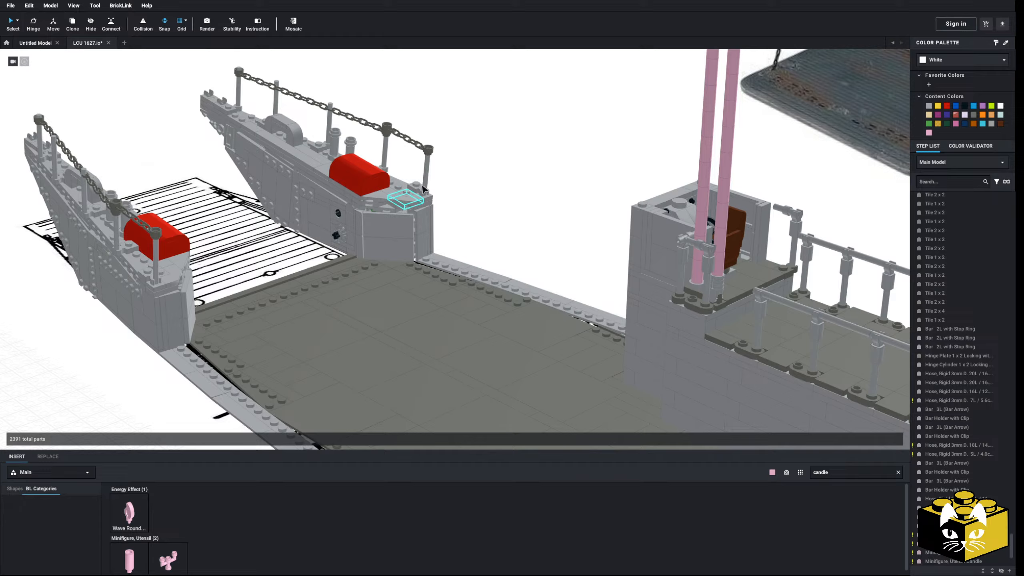
Compare the masts with the reference photo and delete the top three candles of the mast on the hinge cylinder's neighbor nearest the wheelhouse
right_drag(423, 187, 325, 222)
scroll(324, 222, down, 3)
middle_drag(278, 174, 332, 232)
middle_drag(402, 226, 361, 173)
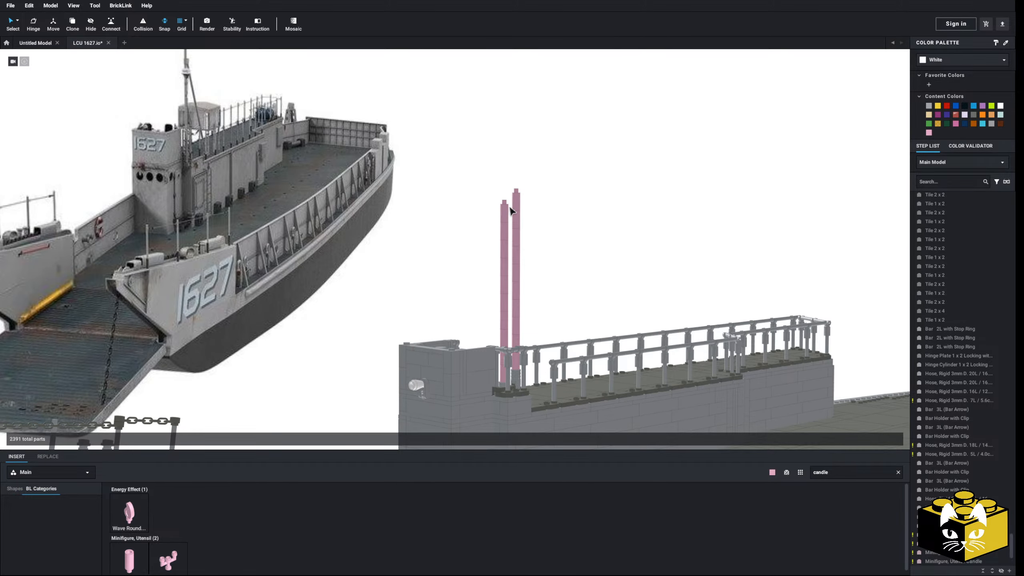
click(506, 219)
key(Delete)
click(505, 231)
key(Delete)
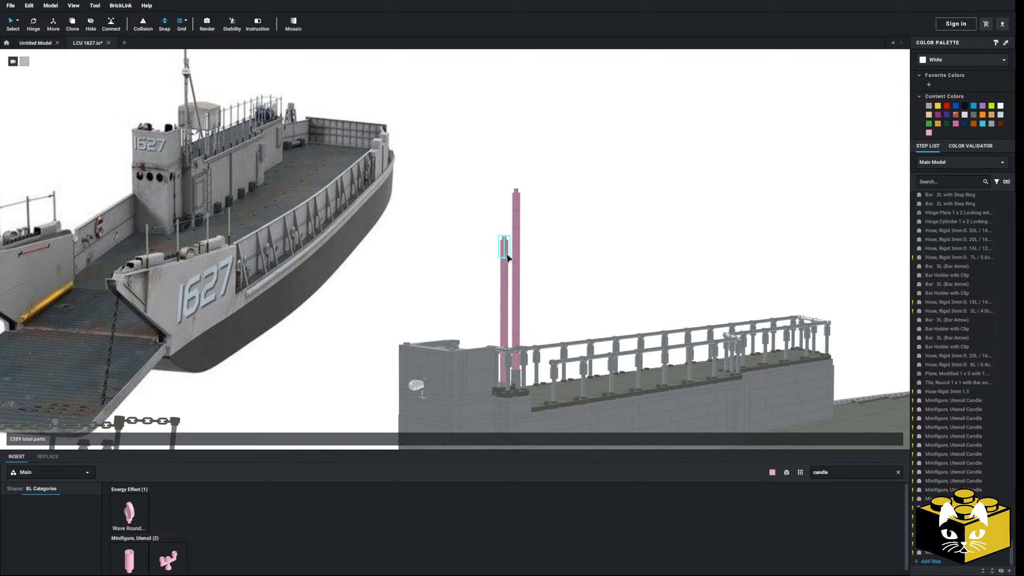
key(Delete)
middle_drag(503, 264, 483, 274)
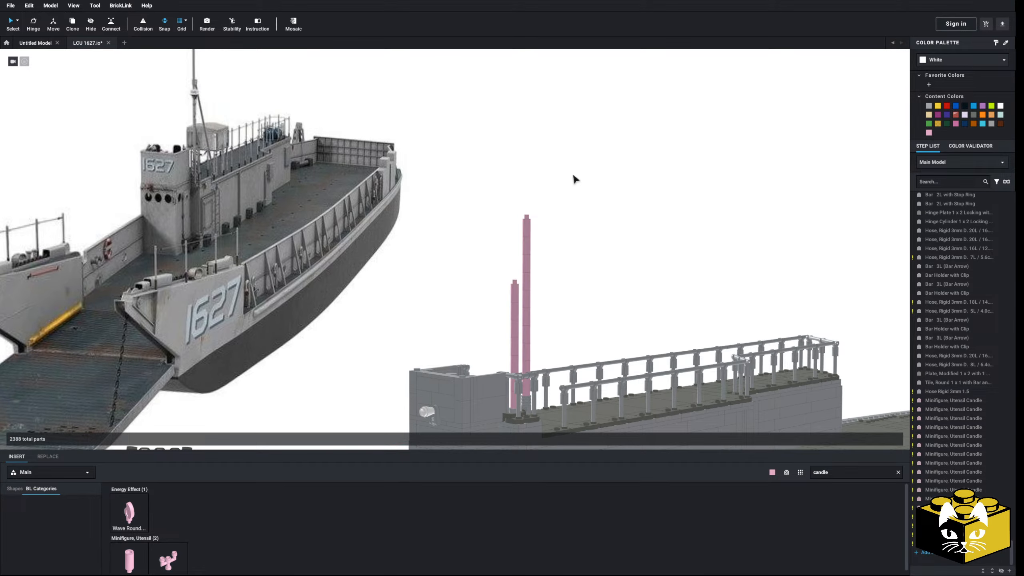
Copy the top three candles of the taller mast and stack them on its top
middle_drag(573, 175, 522, 164)
right_drag(522, 164, 545, 228)
middle_drag(544, 228, 546, 194)
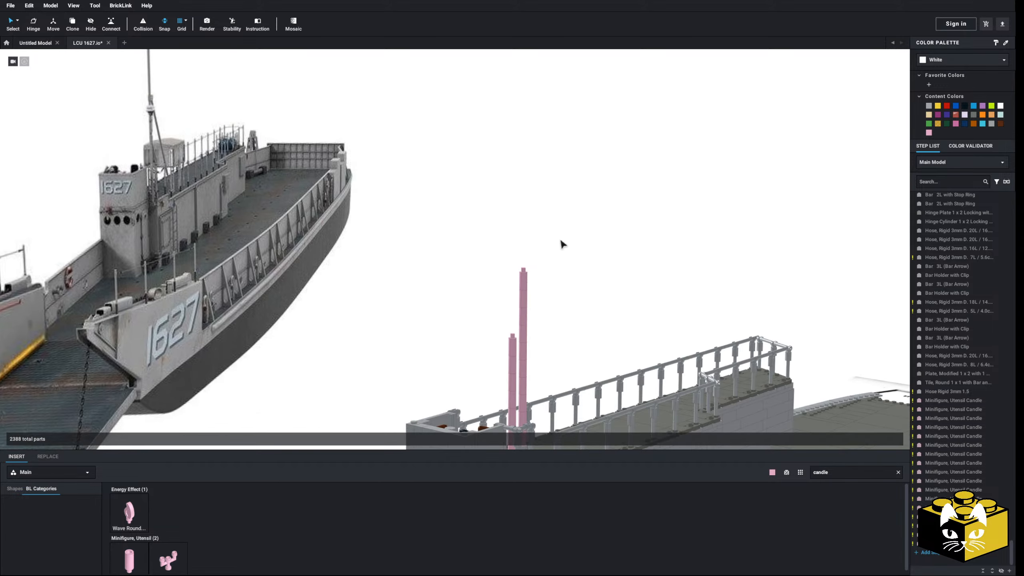
right_drag(563, 244, 549, 268)
drag(555, 243, 512, 325)
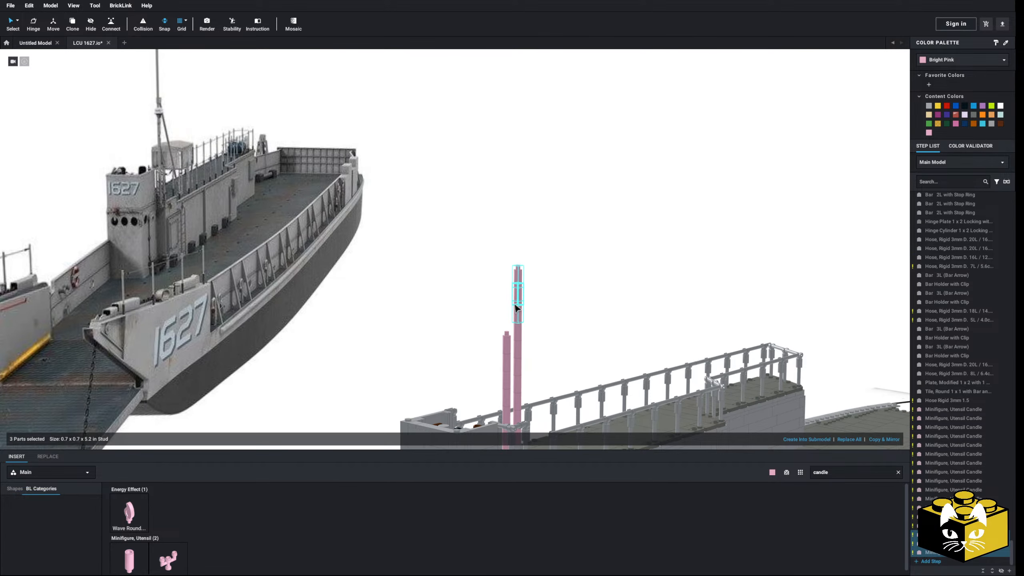
key(ctrl+c)
right_click(558, 286)
click(567, 308)
right_drag(568, 301, 573, 314)
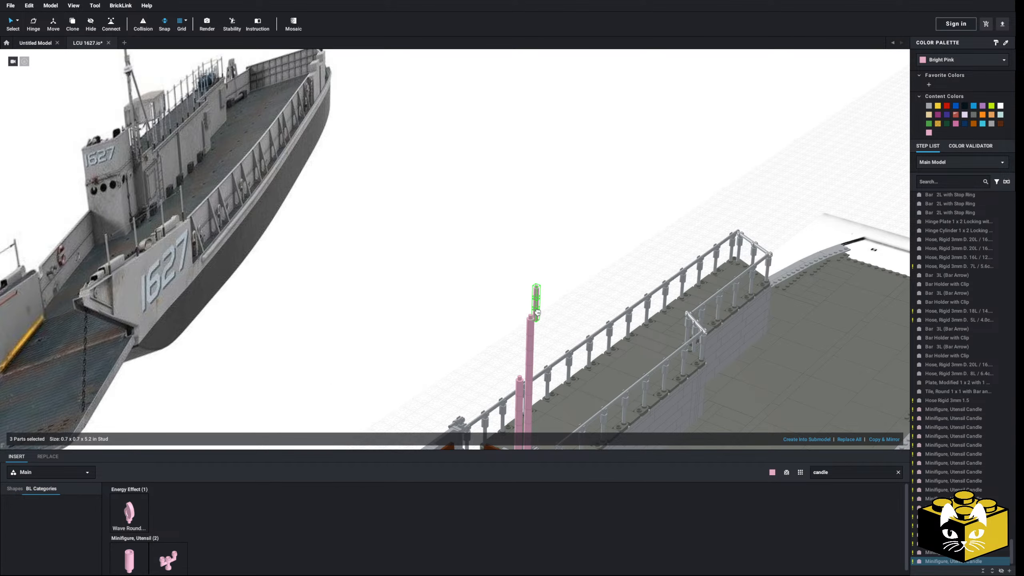
click(533, 310)
Delete the topmost candle of the taller mast
click(500, 296)
right_drag(500, 296, 500, 245)
click(536, 270)
key(Delete)
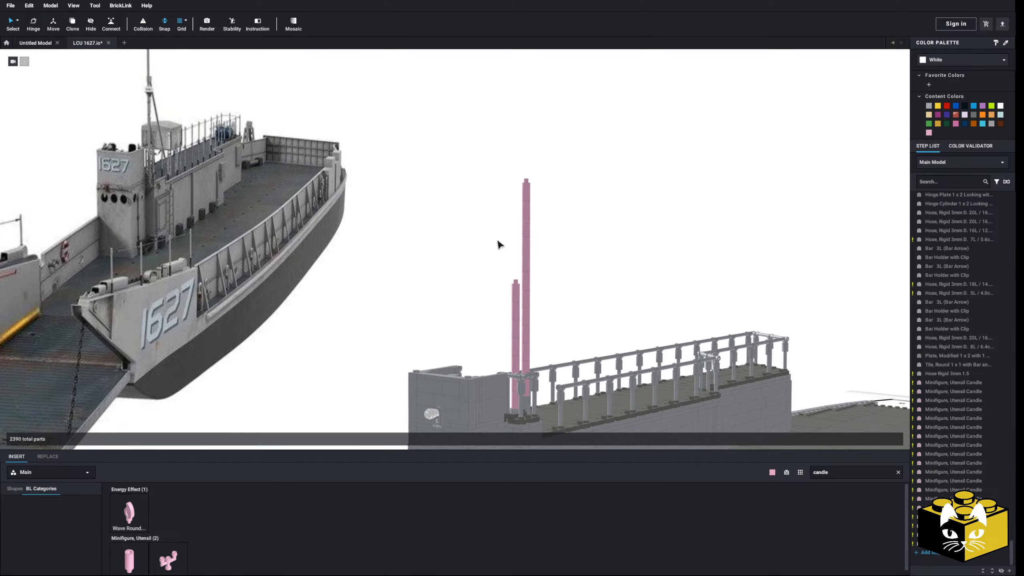
Clear the part search and place a clip-ended piece from the Bar category on top of the taller mast
middle_drag(500, 245, 468, 244)
right_drag(468, 238, 462, 245)
scroll(462, 244, up, 5)
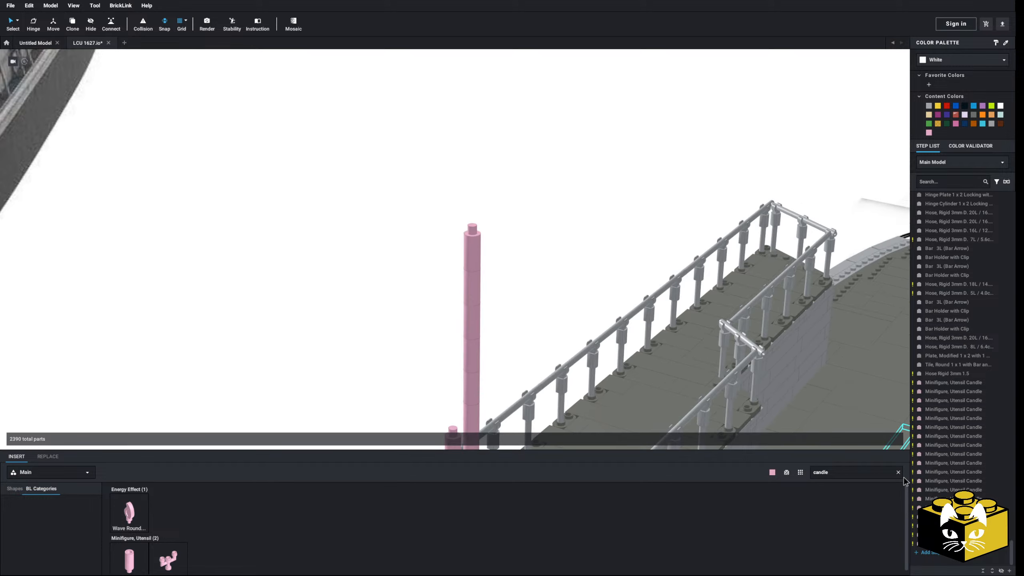
click(899, 472)
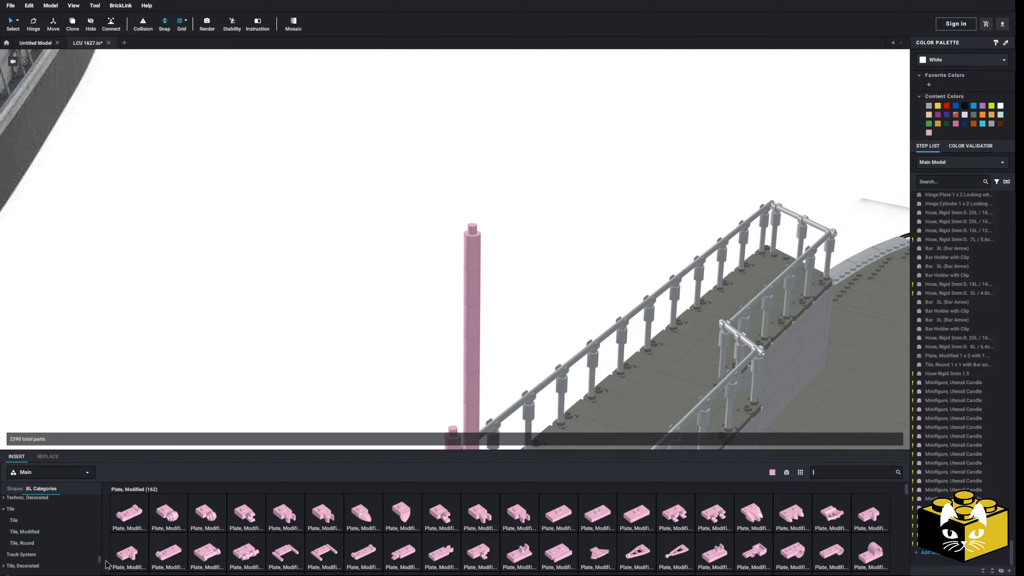
scroll(52, 536, up, 10)
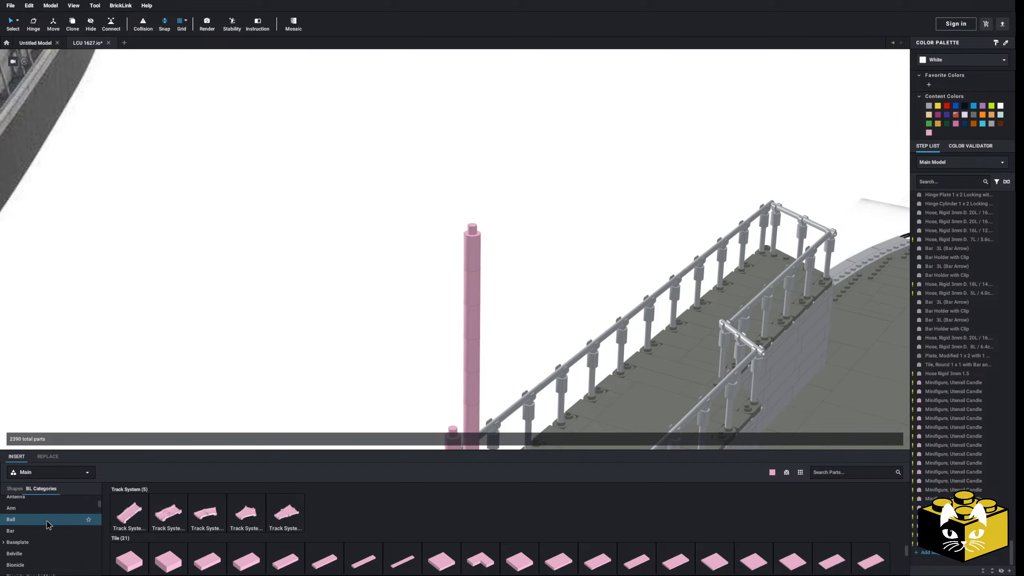
click(16, 530)
scroll(307, 524, down, 1)
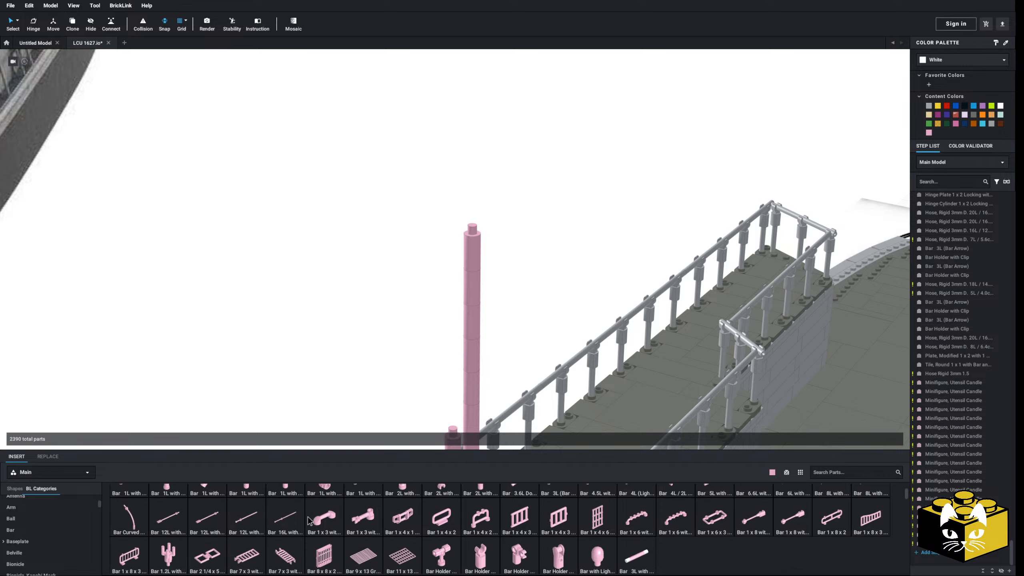
drag(467, 475, 475, 223)
Try a copy of the railing's 8L Rigid 3mm hose as a horizontal crossbar in the clip atop the taller mast
right_drag(400, 344, 456, 388)
scroll(572, 512, up, 1)
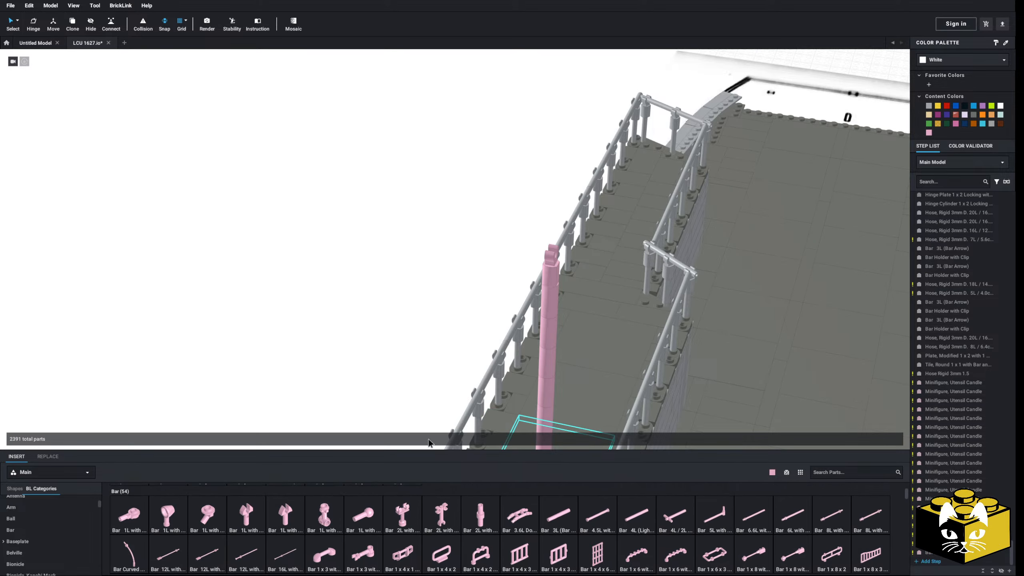
right_drag(346, 366, 321, 322)
middle_drag(319, 318, 295, 288)
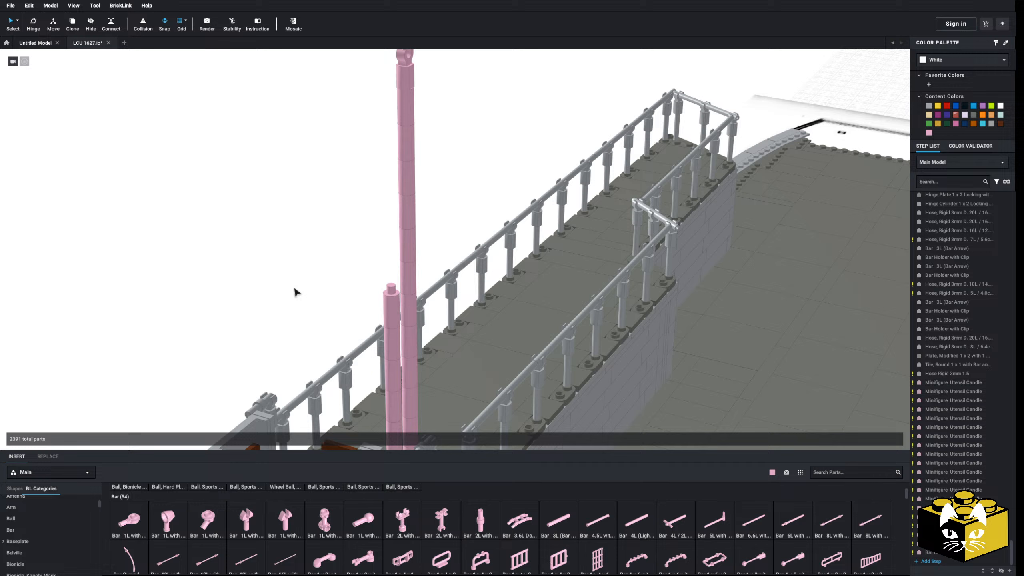
click(715, 108)
right_click(714, 110)
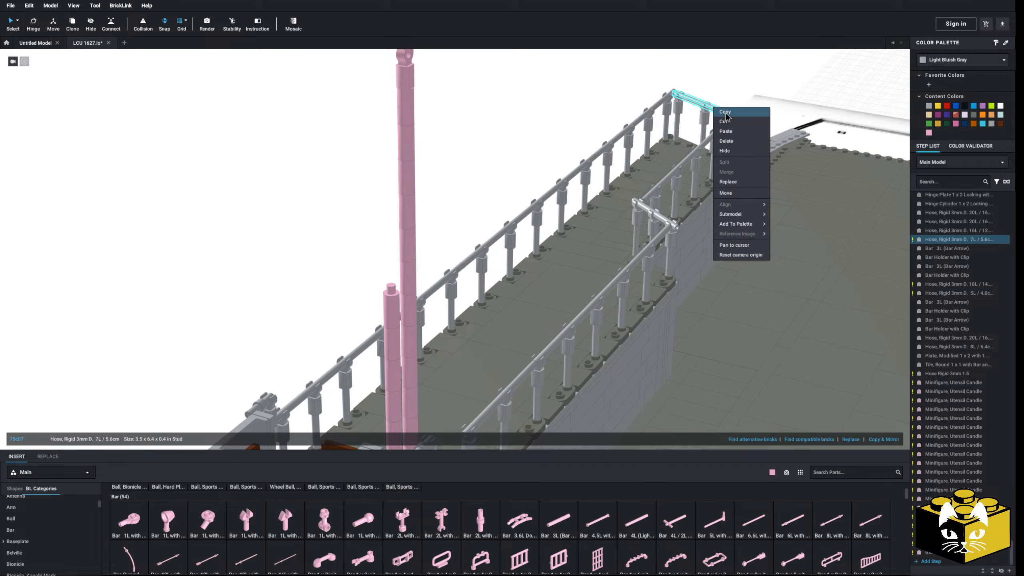
click(726, 114)
click(513, 384)
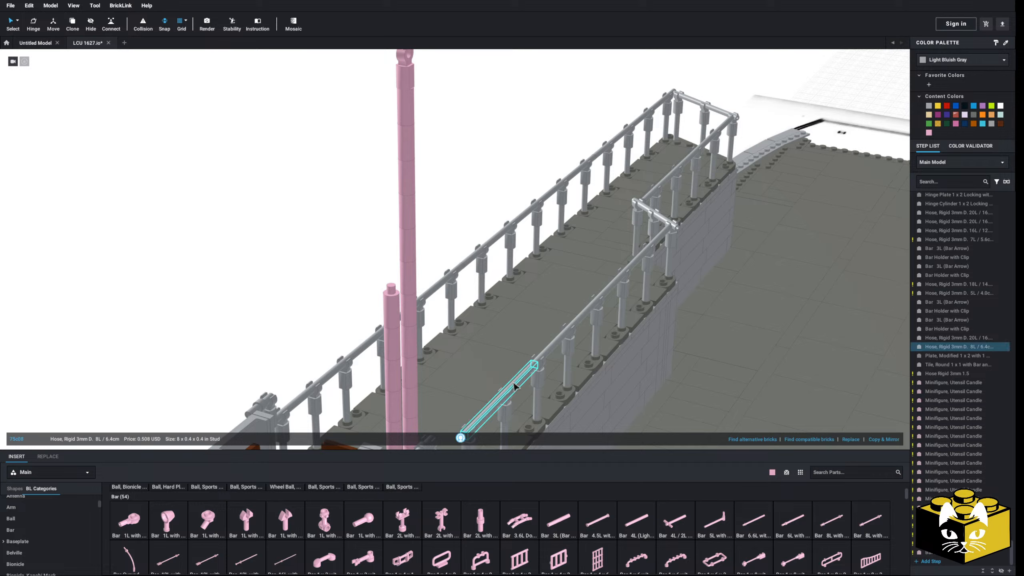
right_click(512, 383)
click(525, 388)
click(269, 271)
right_click(268, 271)
click(281, 296)
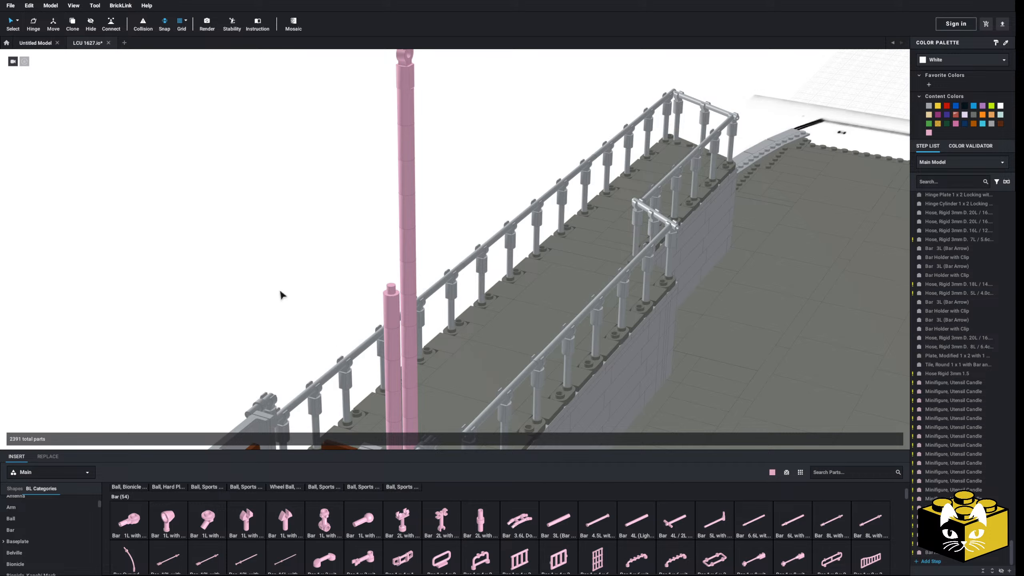
right_click(279, 290)
click(290, 316)
right_drag(290, 298, 354, 283)
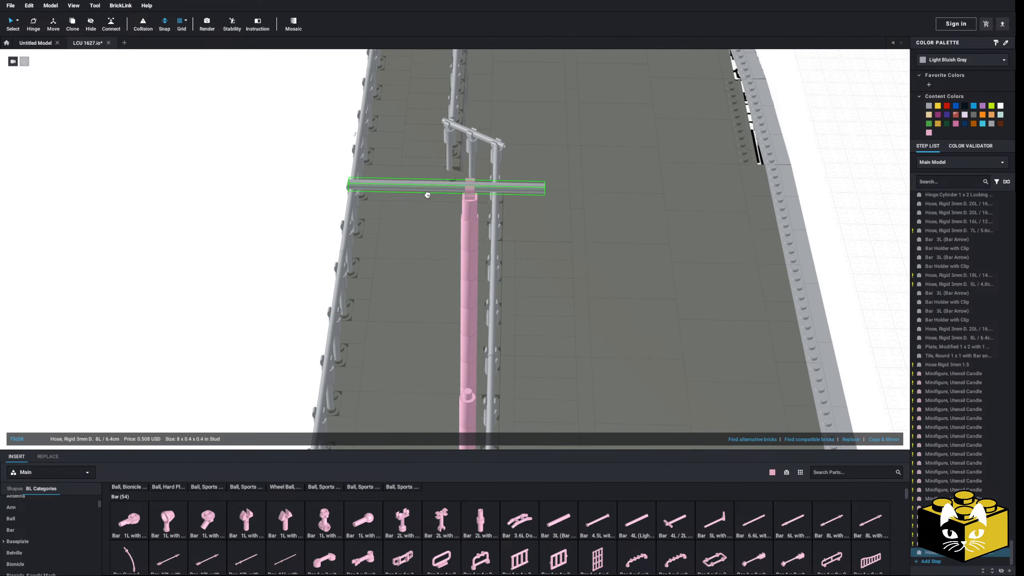
click(250, 247)
Compare the hose crossbar with the antenna crossbar in the reference photo and delete it from the mast top
scroll(250, 247, down, 3)
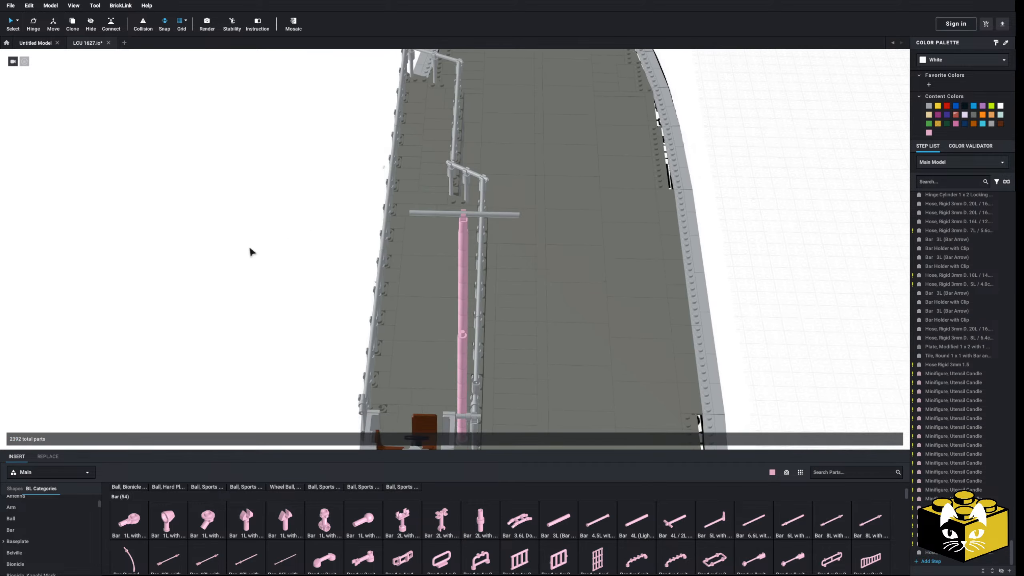
right_drag(250, 247, 212, 235)
scroll(212, 234, down, 3)
middle_drag(211, 234, 343, 326)
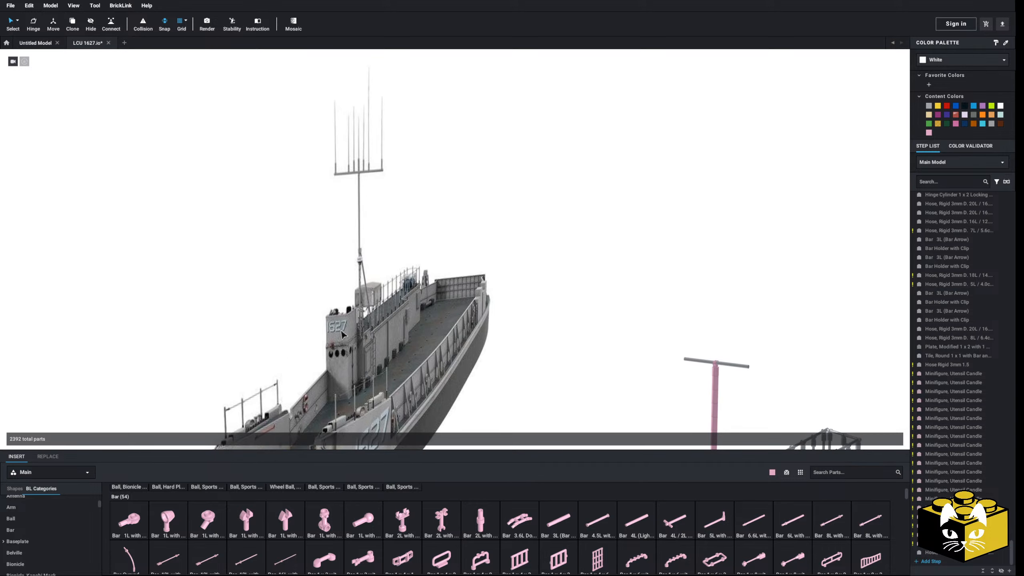
right_drag(341, 330, 314, 261)
scroll(322, 246, up, 3)
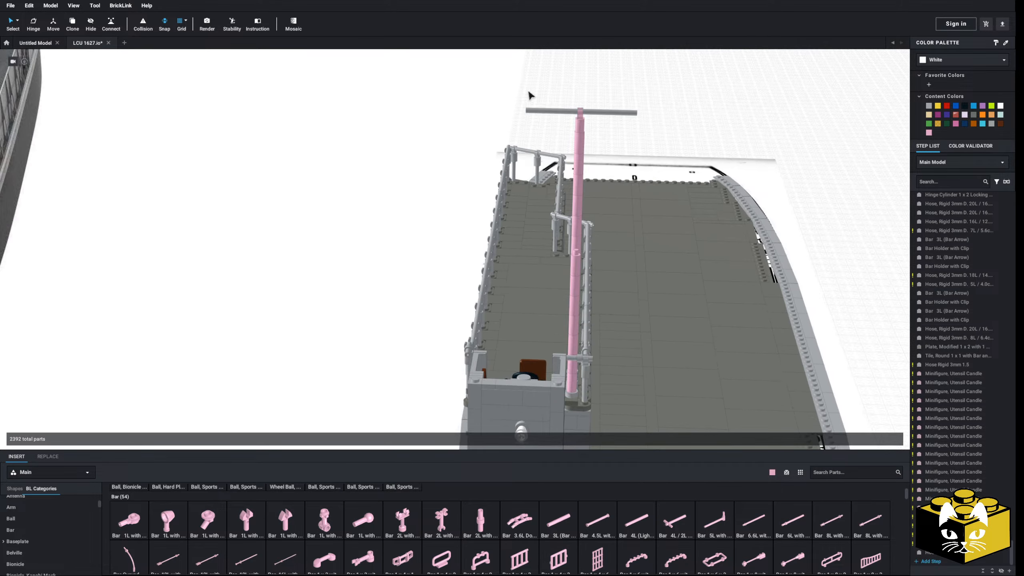
click(549, 112)
key(Delete)
Check the hose lengths used in the railings along both sides of the raised deck
right_drag(546, 117, 383, 168)
right_drag(569, 220, 717, 287)
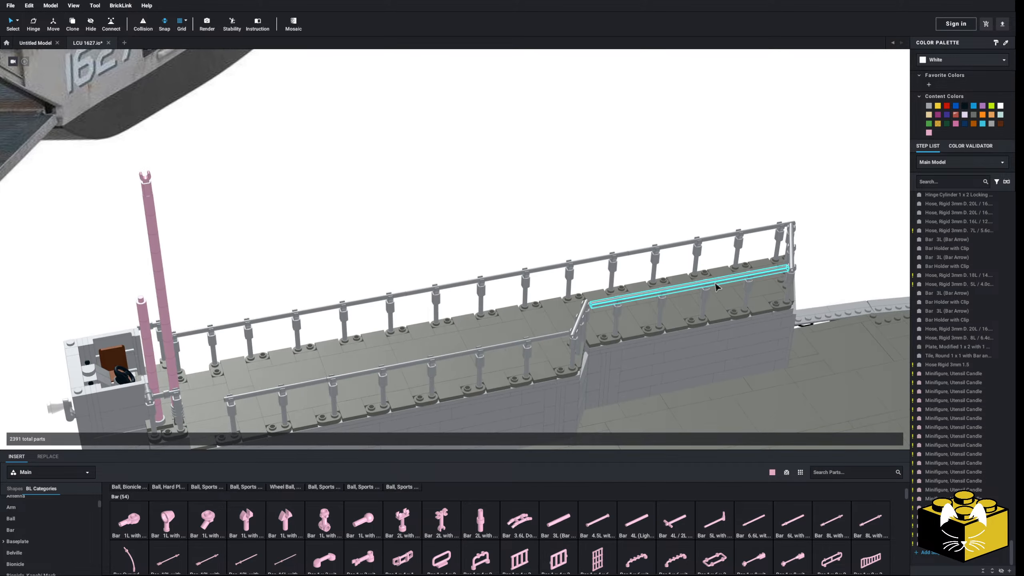
click(714, 239)
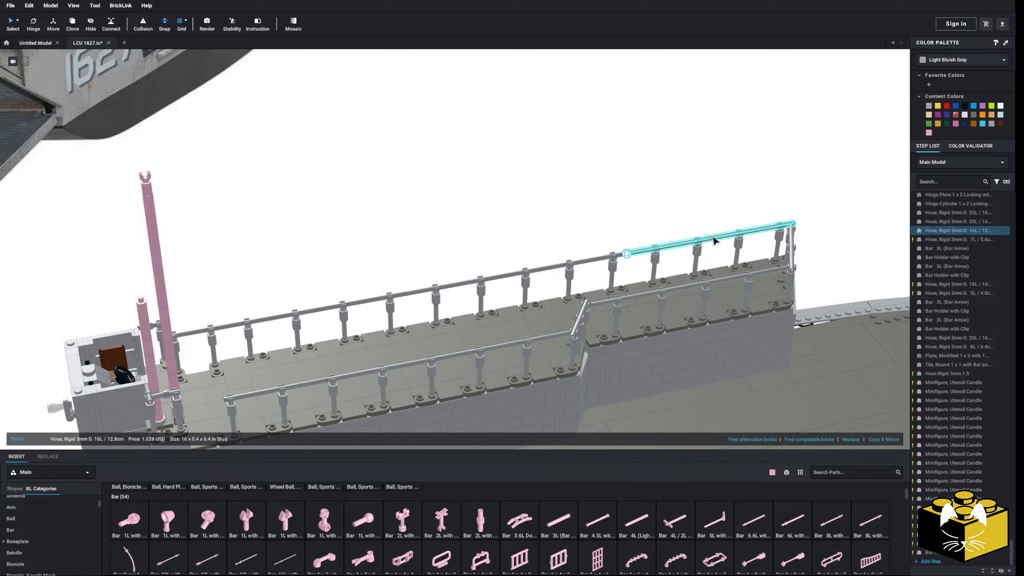
right_drag(714, 239, 725, 224)
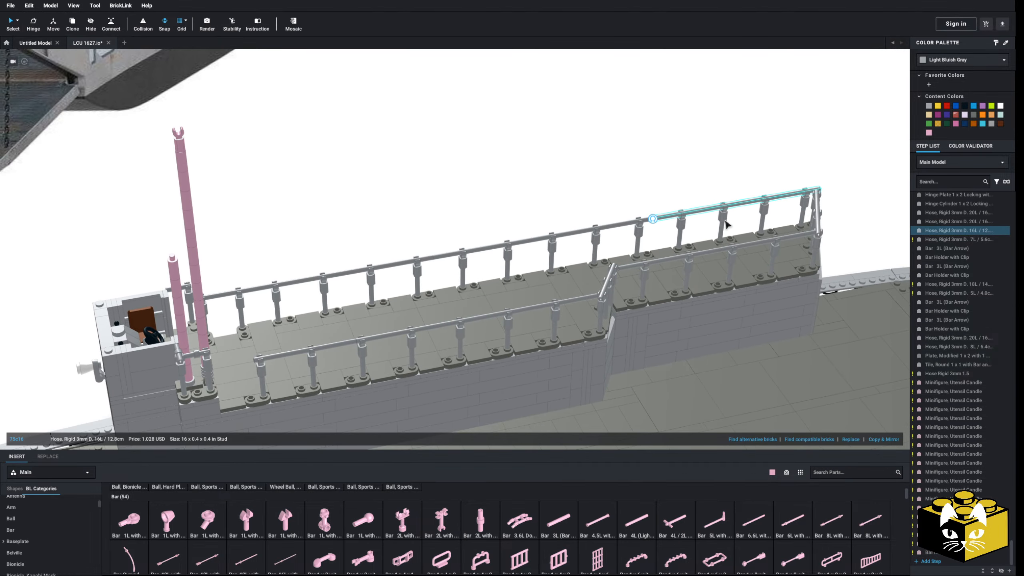
click(743, 250)
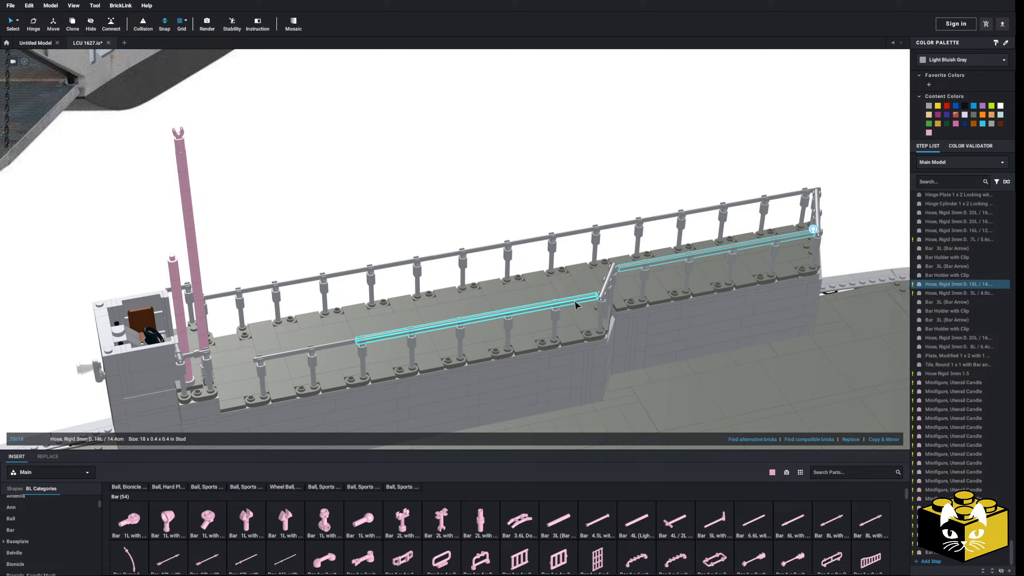
click(464, 321)
Place a 10L hose from the Hose, Rigid 3mm D. category as a horizontal crossbar in the clip atop the taller mast
scroll(90, 506, down, 8)
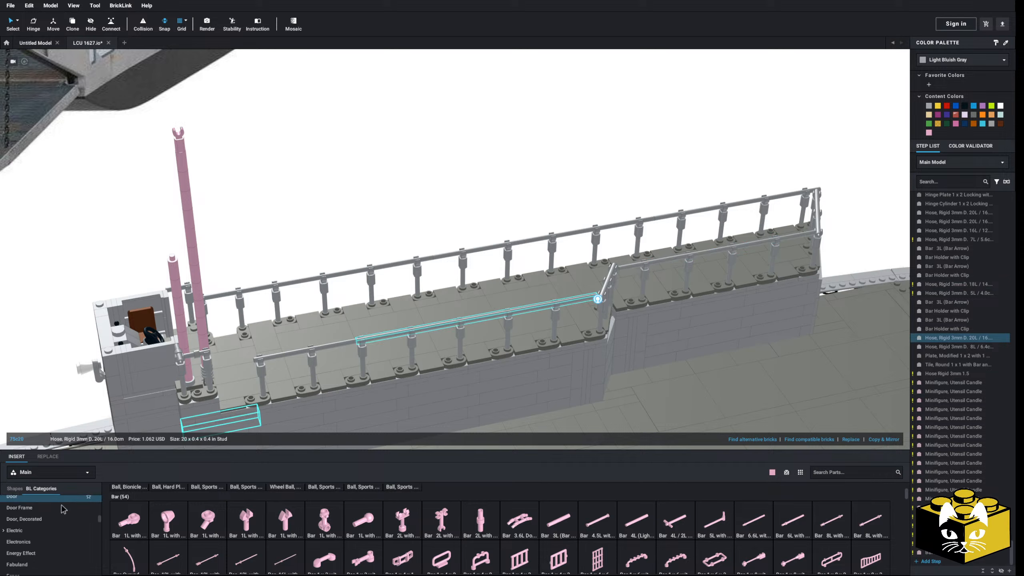
click(48, 502)
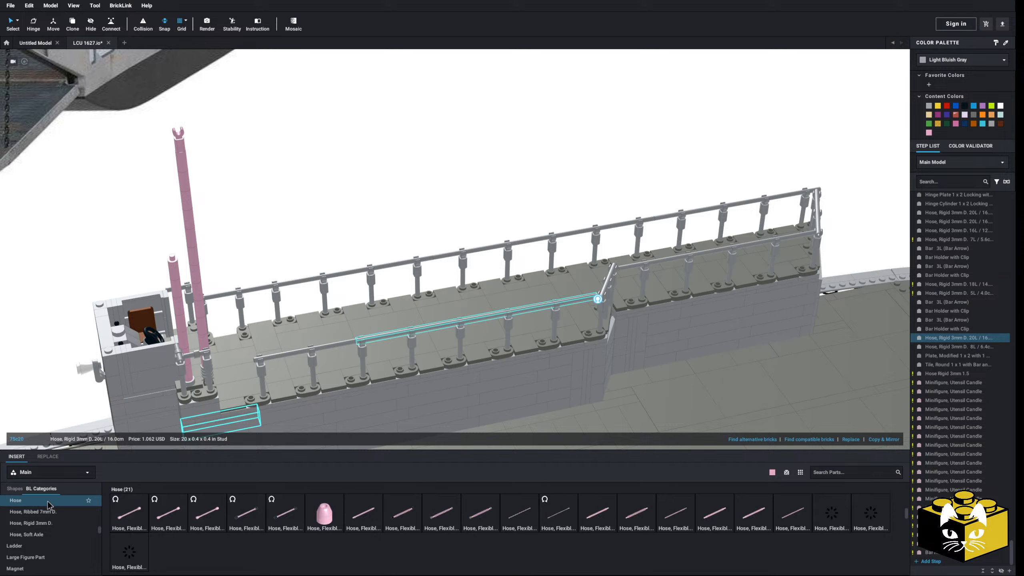
click(49, 524)
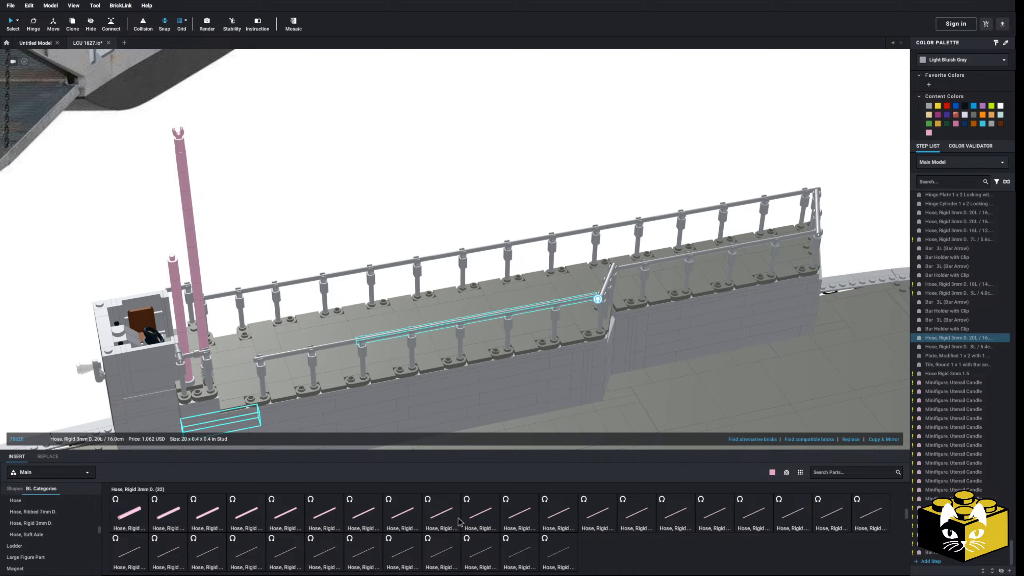
click(458, 520)
click(403, 509)
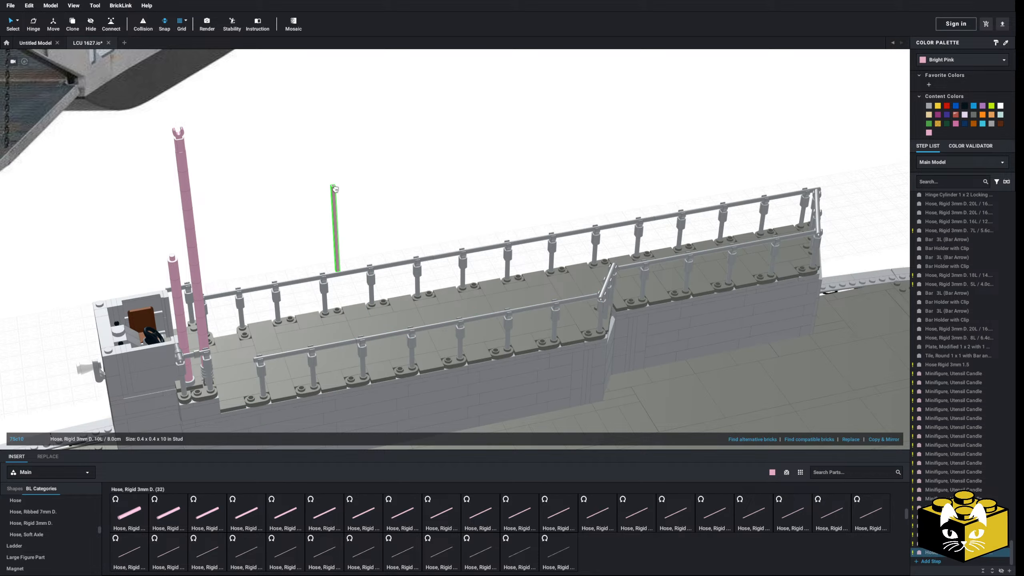
right_drag(350, 188, 385, 197)
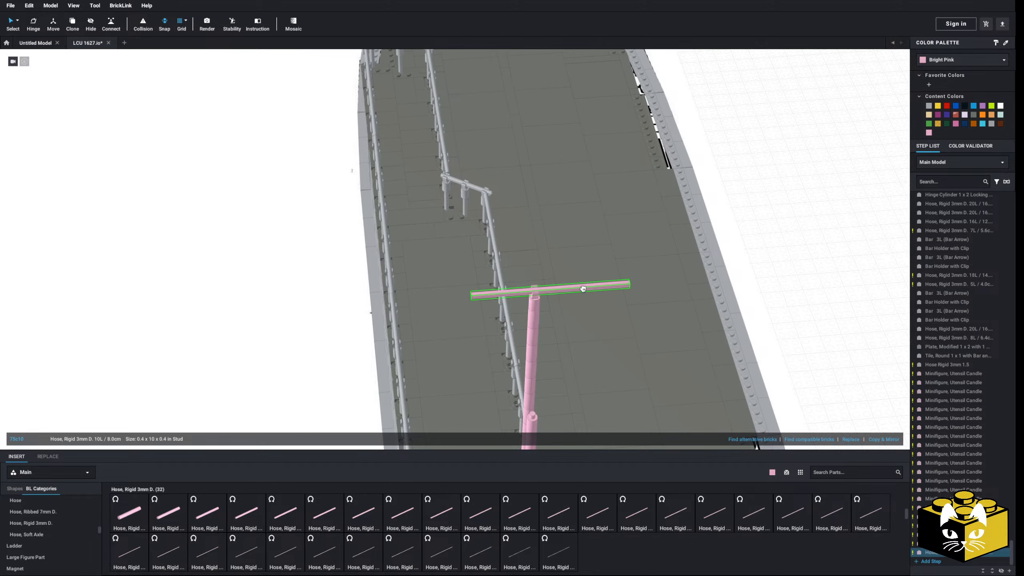
click(568, 293)
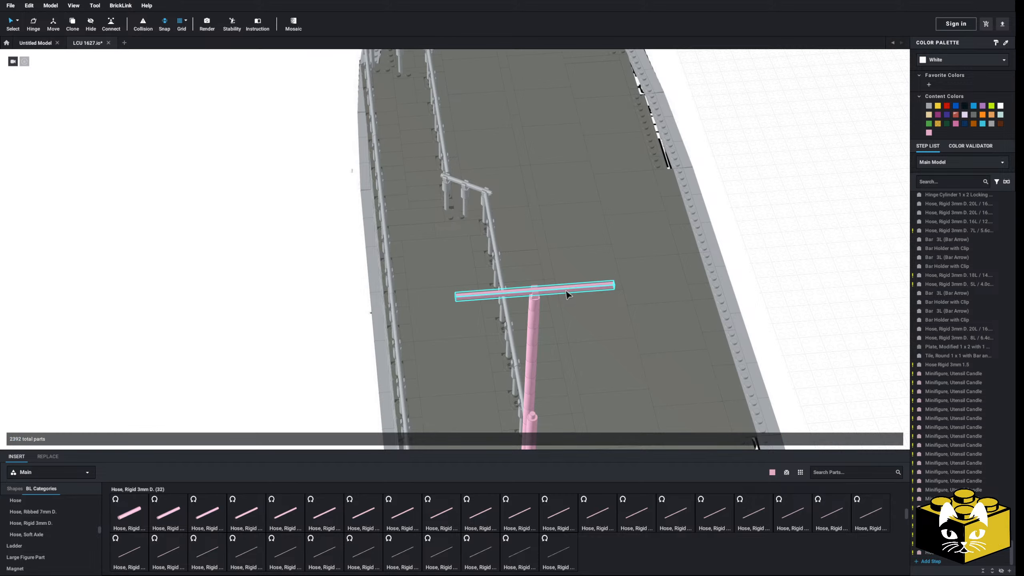
Copy the Bar Holder with Clip from the mast top and attach the copy upright at the crossbar's outboard end
scroll(553, 277, down, 10)
mouse_move(340, 285)
right_down()
mouse_move(357, 334)
mouse_move(348, 291)
right_up()
scroll(349, 292, up, 5)
scroll(348, 295, up, 8)
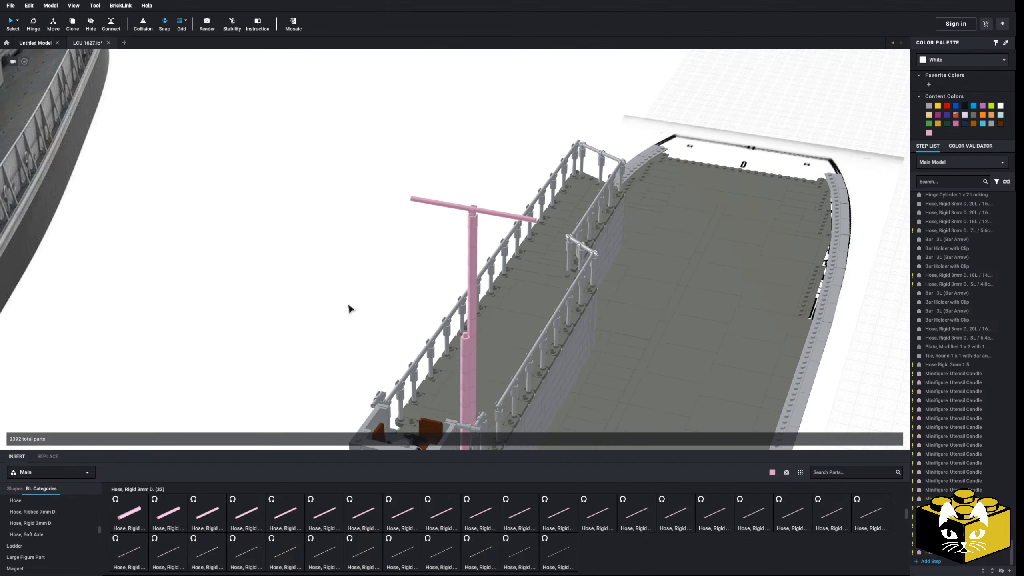
right_click(448, 172)
click(446, 167)
right_click(364, 217)
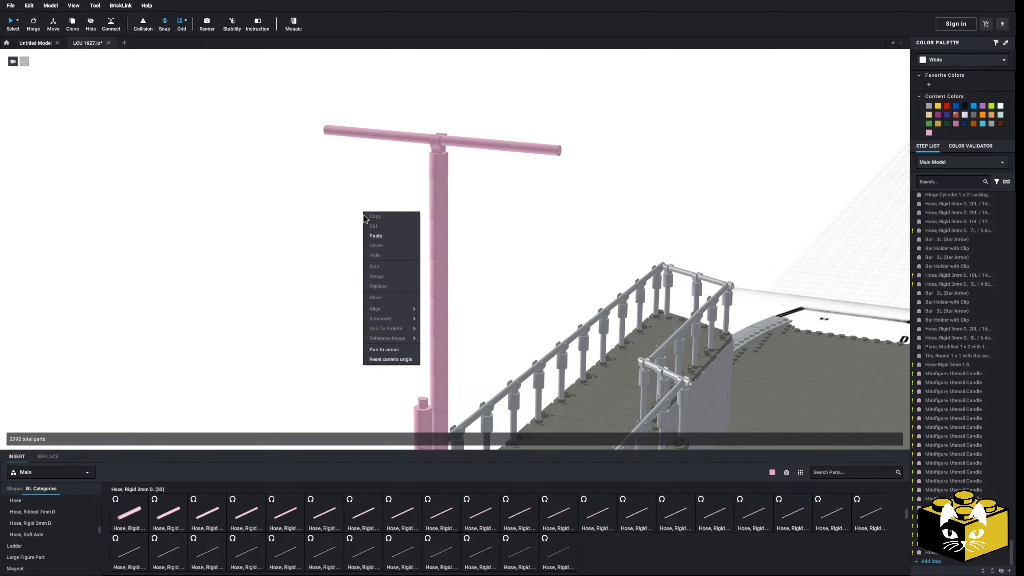
click(375, 236)
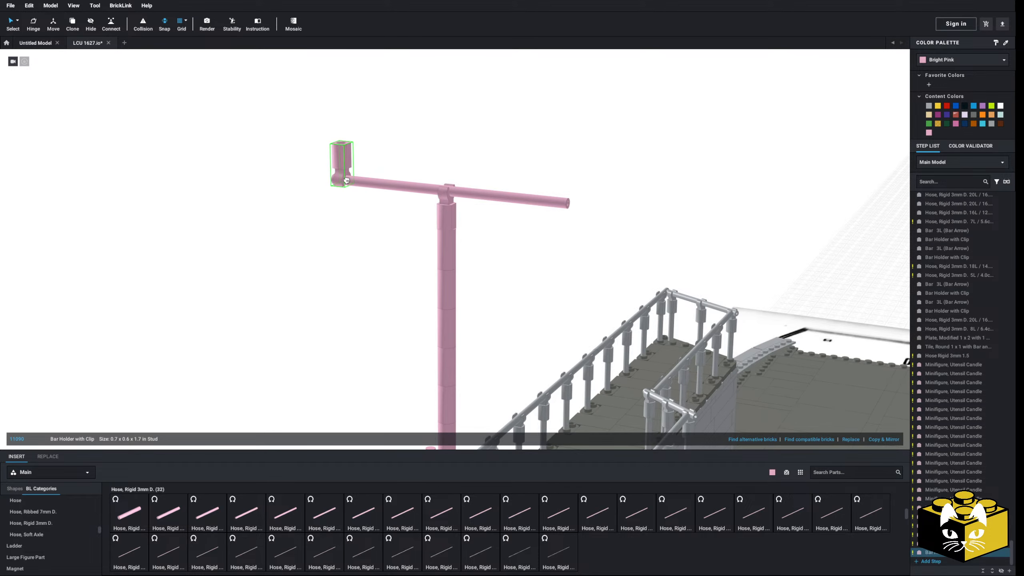
click(341, 183)
Consult the reference photo's antennas and fit a 6L Rigid 3mm hose upright into the holder at the crossbar's end
scroll(325, 279, down, 10)
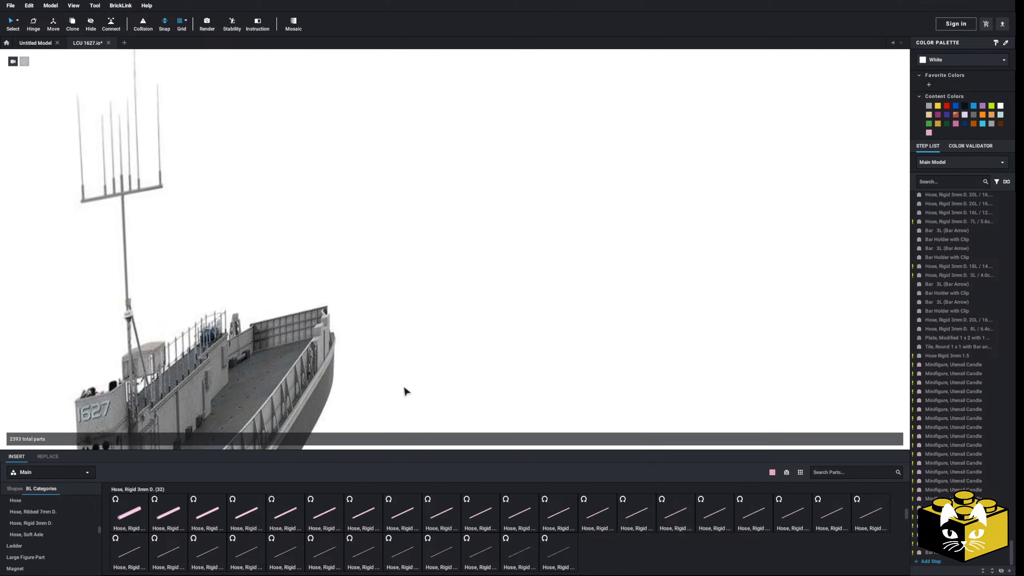
scroll(405, 399, up, 10)
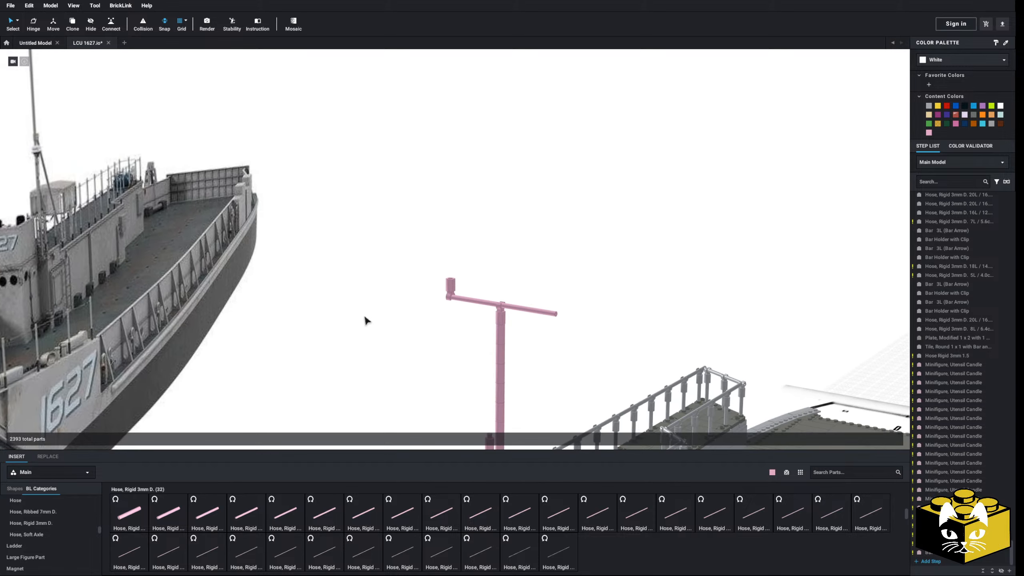
click(250, 522)
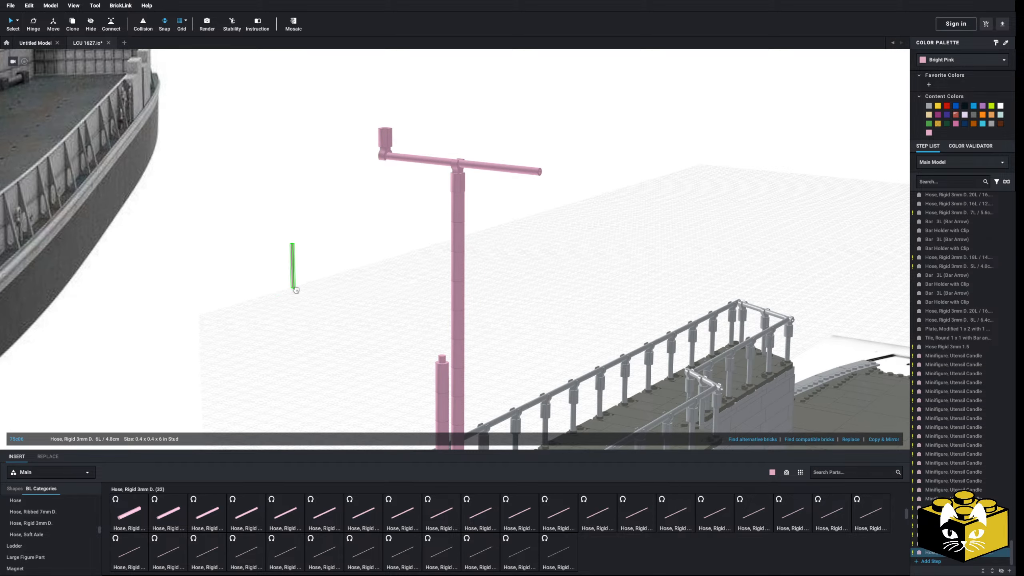
click(377, 231)
middle_drag(377, 232, 386, 265)
Duplicate the 6L antenna together with its clip holder onto the opposite end of the crossbar
drag(450, 141, 413, 211)
right_click(414, 204)
click(426, 210)
right_click(488, 200)
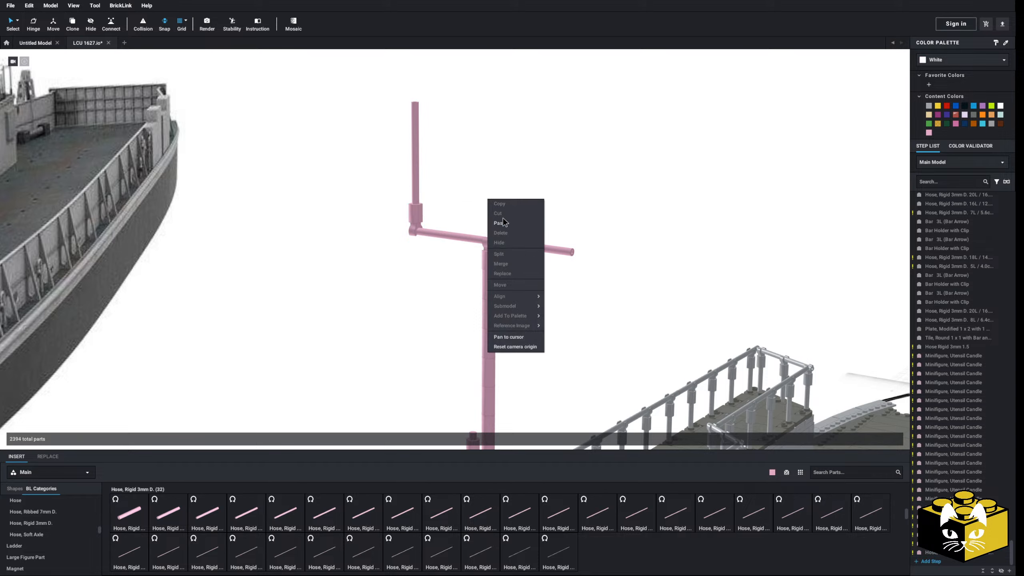
click(502, 223)
click(549, 256)
click(427, 282)
Compare the antennas with the reference photo and place another Bar Holder with Clip between the first end antenna and the mast
scroll(405, 298, down, 2)
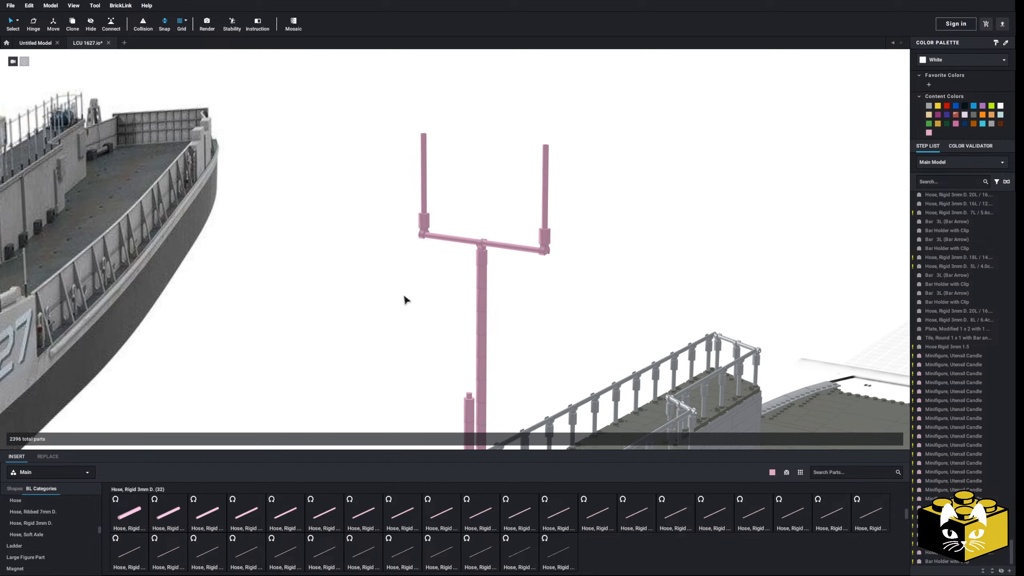
middle_drag(404, 297, 499, 414)
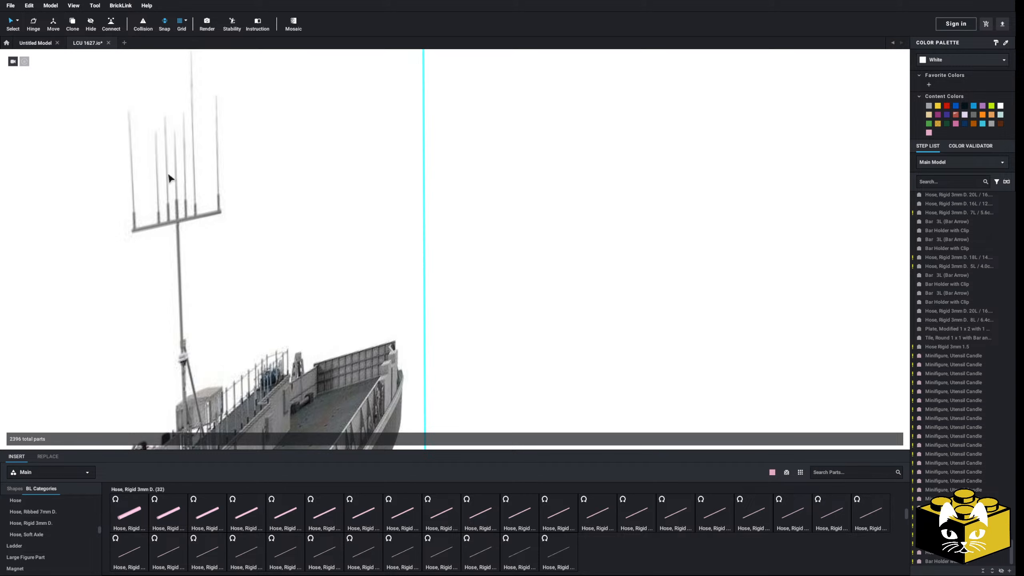
scroll(400, 183, up, 5)
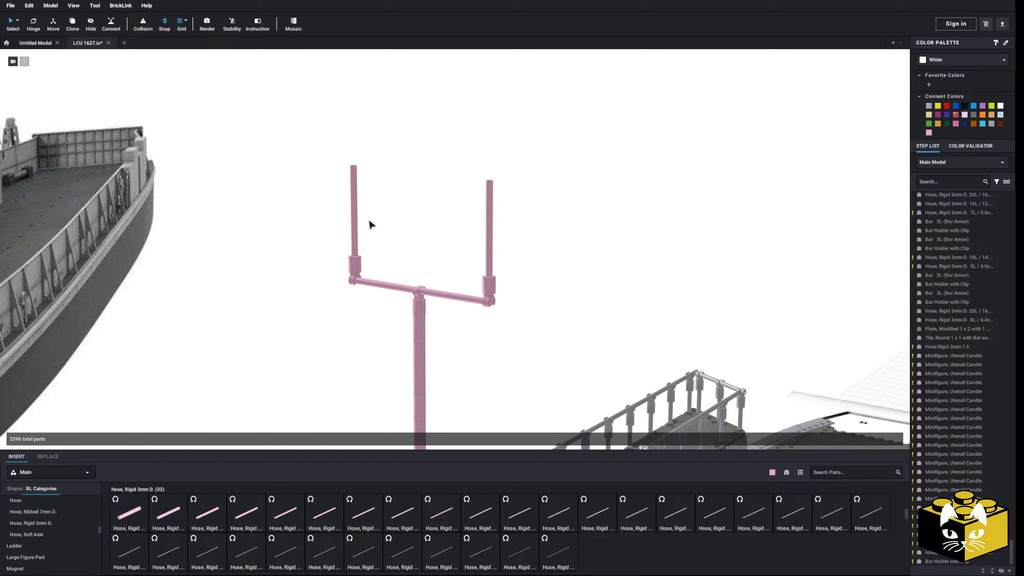
right_click(304, 276)
click(315, 278)
right_click(391, 259)
click(402, 282)
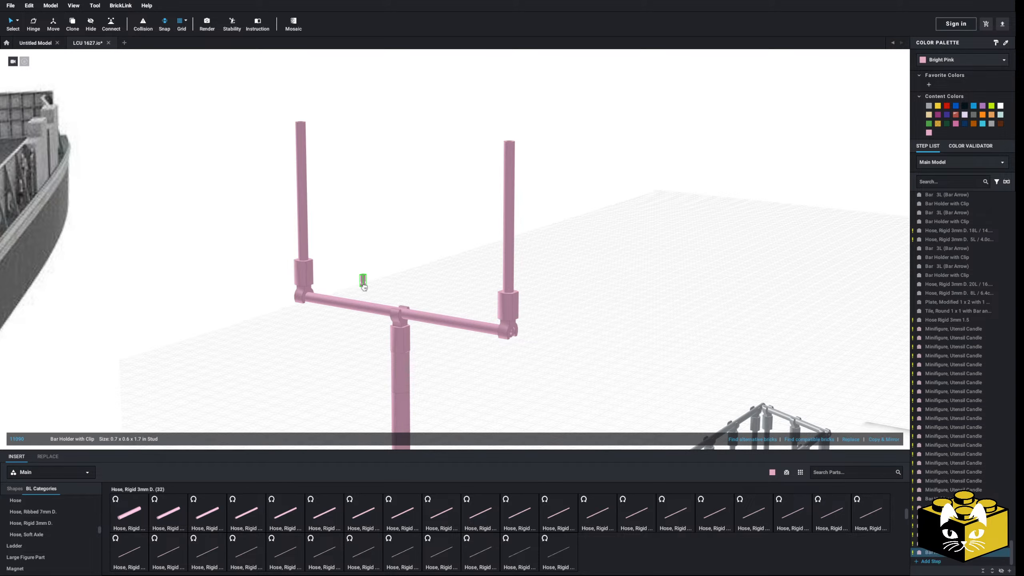
click(346, 298)
Fit a 4L Rigid 3mm hose upright into the new inner clip holder
click(205, 520)
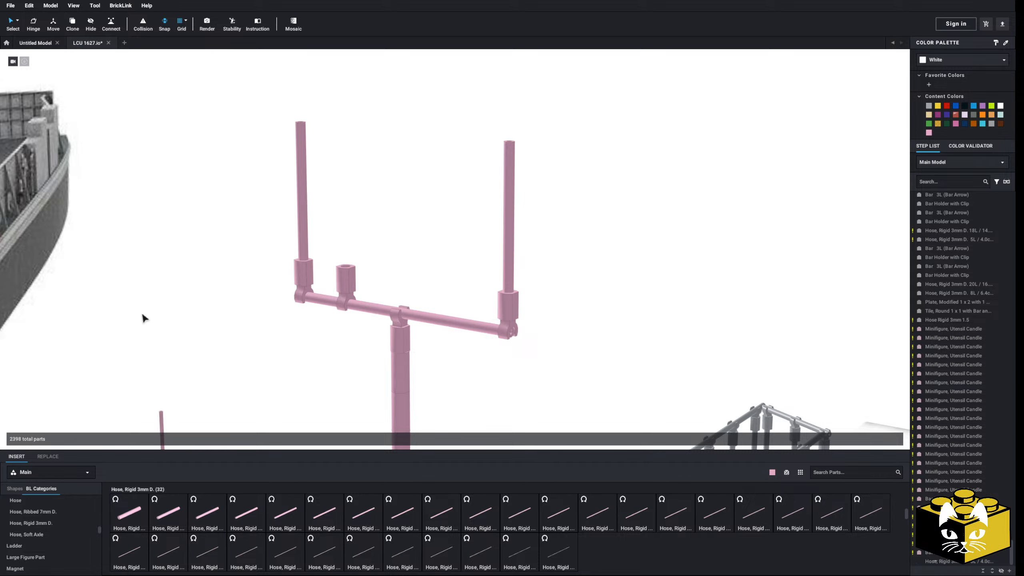
click(165, 507)
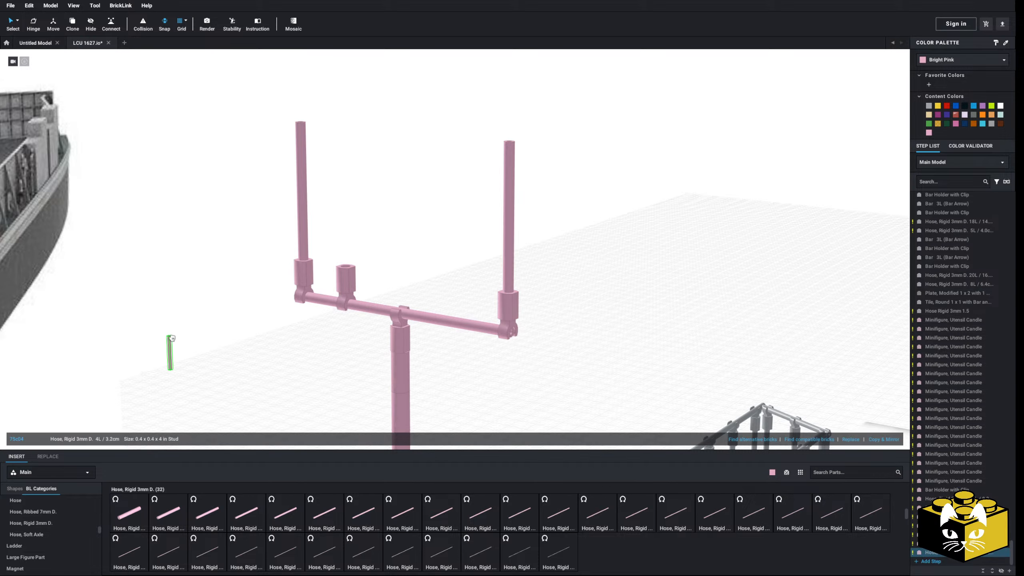
click(345, 279)
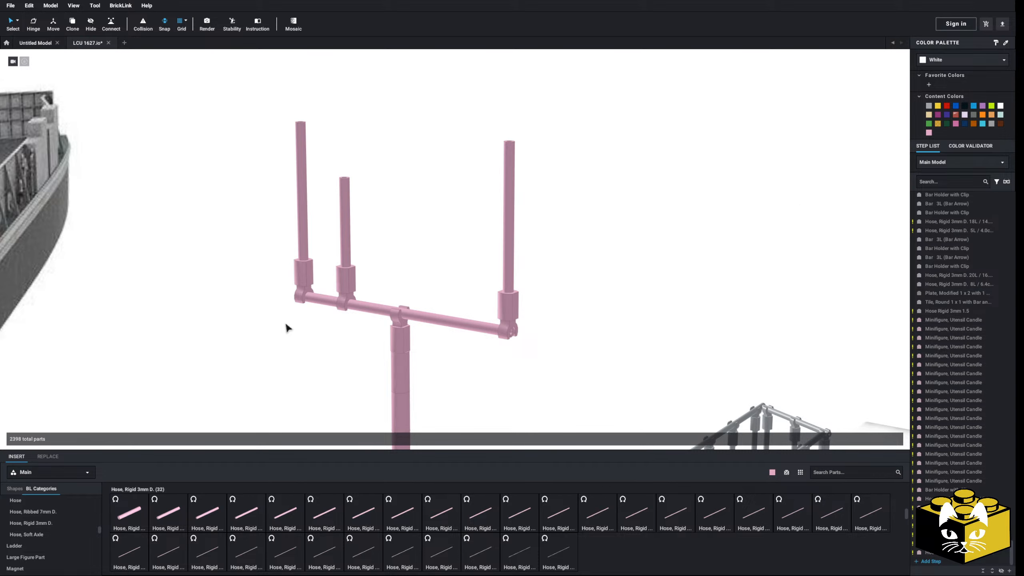
Place a copied clip holder beside the 4L antenna, on its mast side, and fit it with a 5L Rigid 3mm hose
right_click(353, 273)
click(364, 287)
right_click(384, 270)
click(403, 294)
click(366, 293)
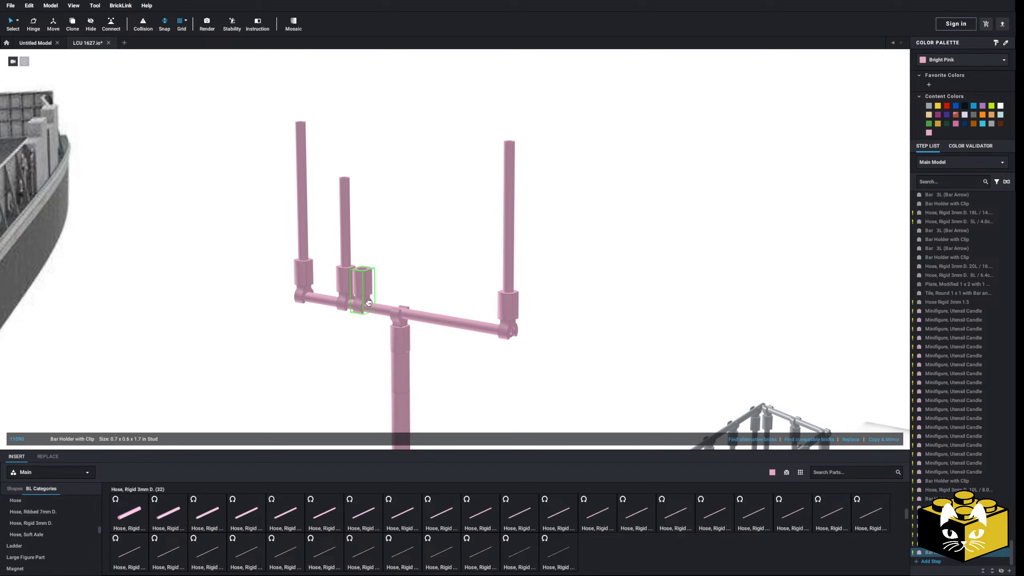
click(210, 524)
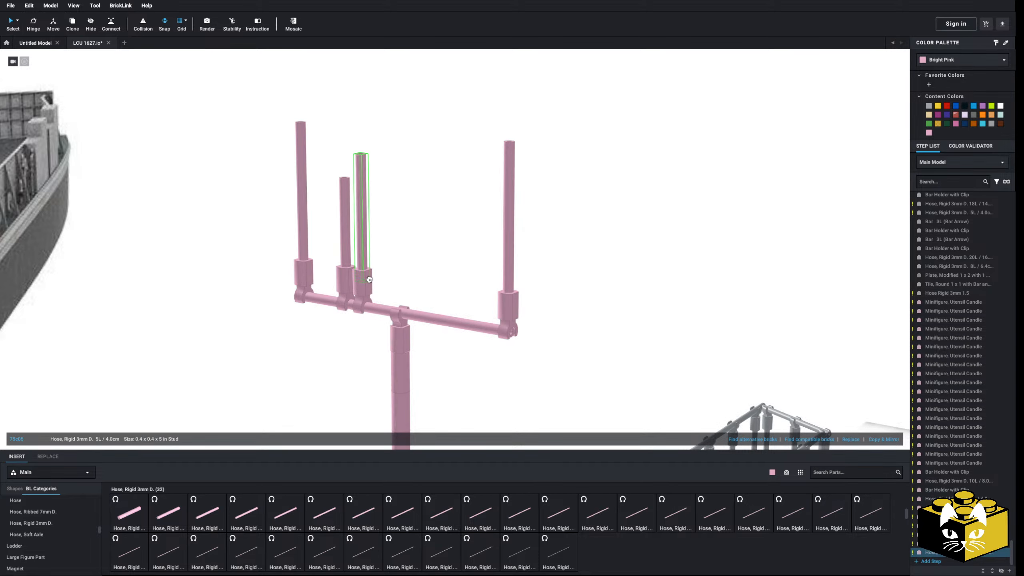
click(412, 270)
Duplicate the 4L antenna with its clip holder and place the copy between the 5L antenna and the mast
click(347, 283)
ctrl+click(346, 257)
right_click(346, 256)
click(356, 261)
click(397, 257)
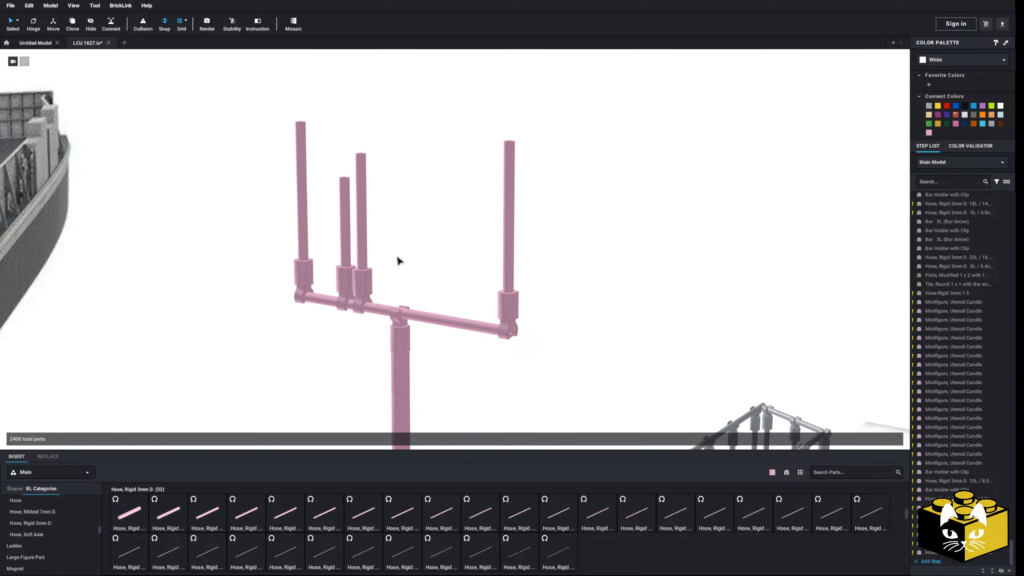
right_click(397, 257)
click(408, 280)
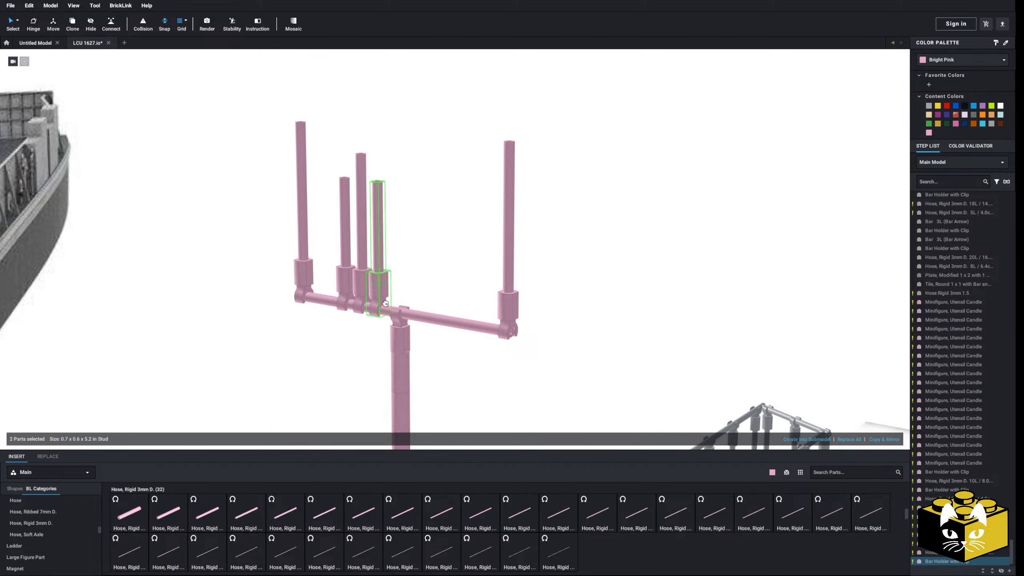
click(418, 275)
Duplicate the 5L antenna with its clip holder and place the copy next to the mast's top clip
click(365, 275)
ctrl+click(363, 266)
right_click(363, 266)
click(373, 272)
click(432, 269)
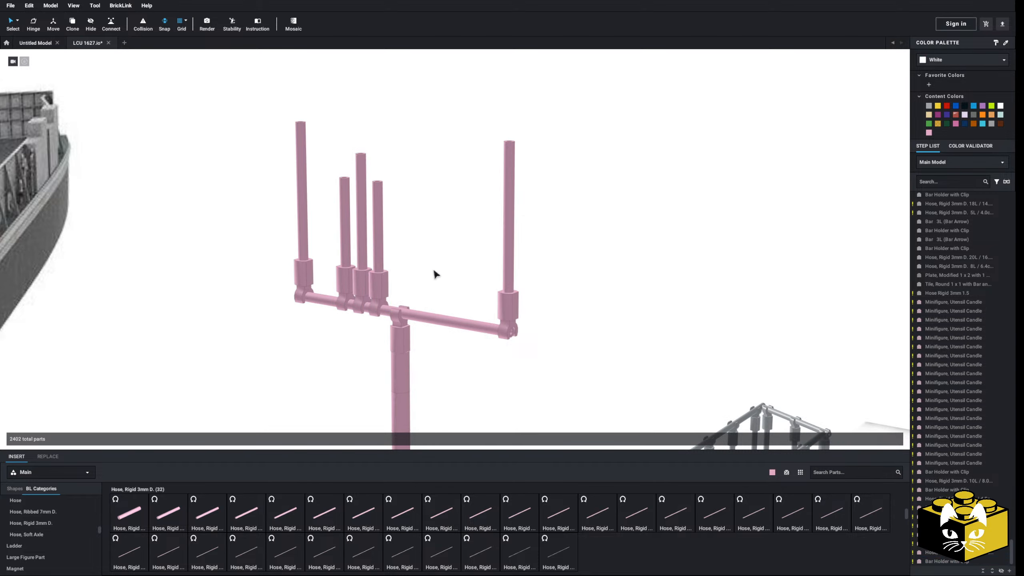
right_click(432, 269)
click(449, 295)
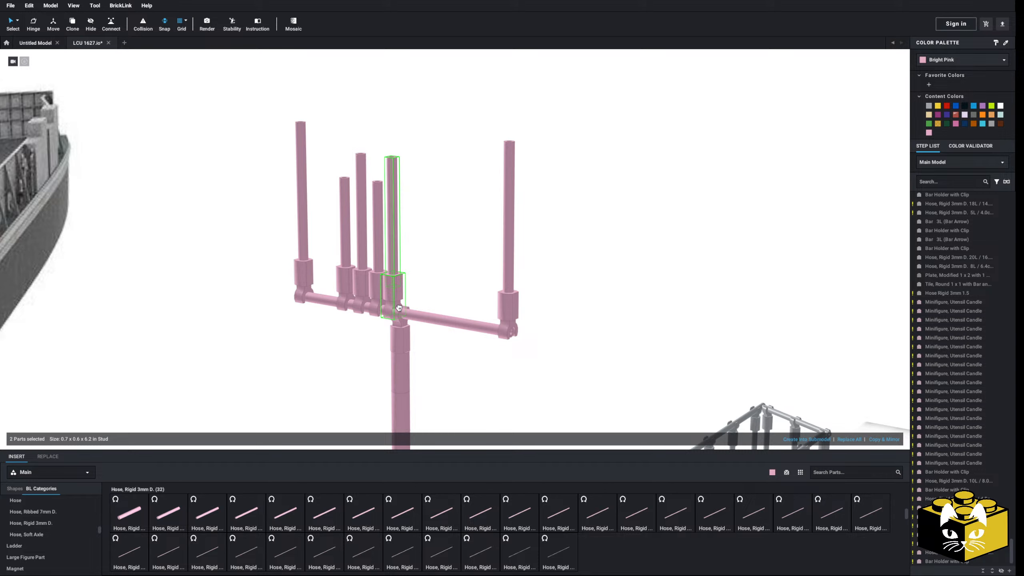
click(398, 308)
Select the four inner antennas with their holders and shift them slightly along the crossbar away from the mast clip
right_drag(398, 308, 418, 297)
click(322, 304)
scroll(322, 304, up, 5)
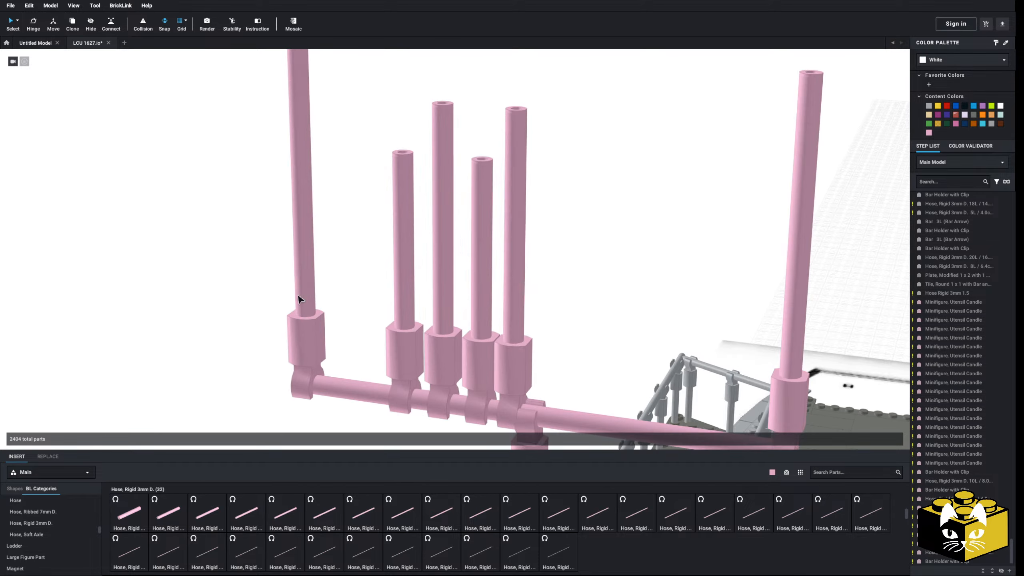
right_drag(297, 295, 383, 289)
click(534, 282)
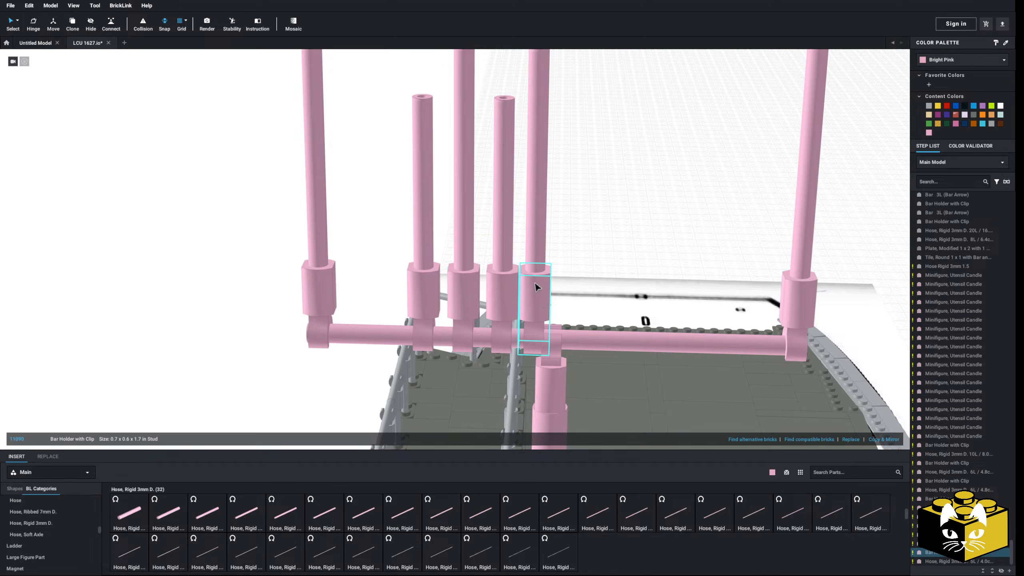
ctrl+click(467, 280)
ctrl+click(464, 254)
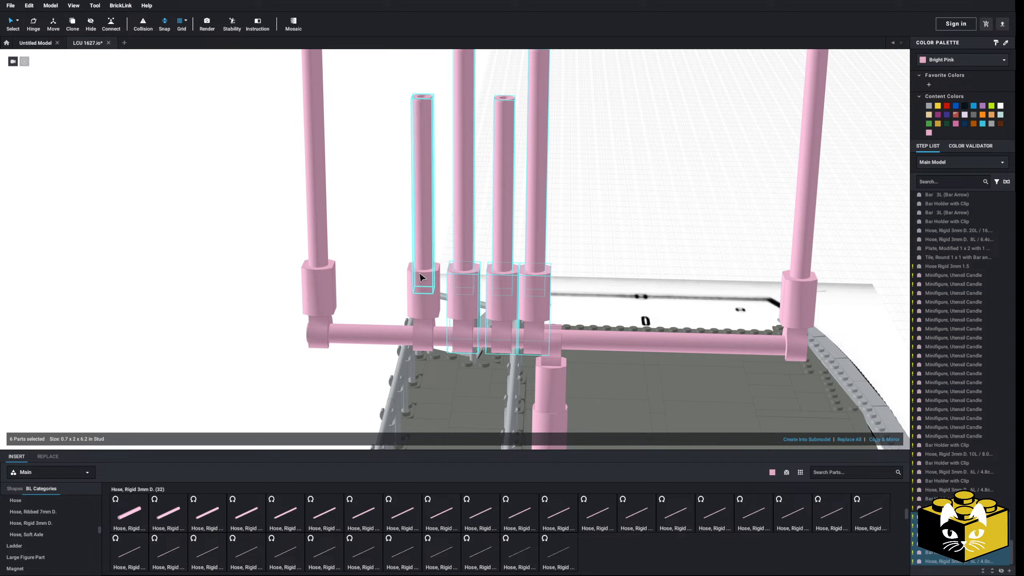
ctrl+click(419, 278)
ctrl+click(420, 256)
drag(531, 331, 537, 335)
click(276, 329)
Shift the three outer of the four inner antennas along the crossbar, away from the one beside the mast
click(503, 295)
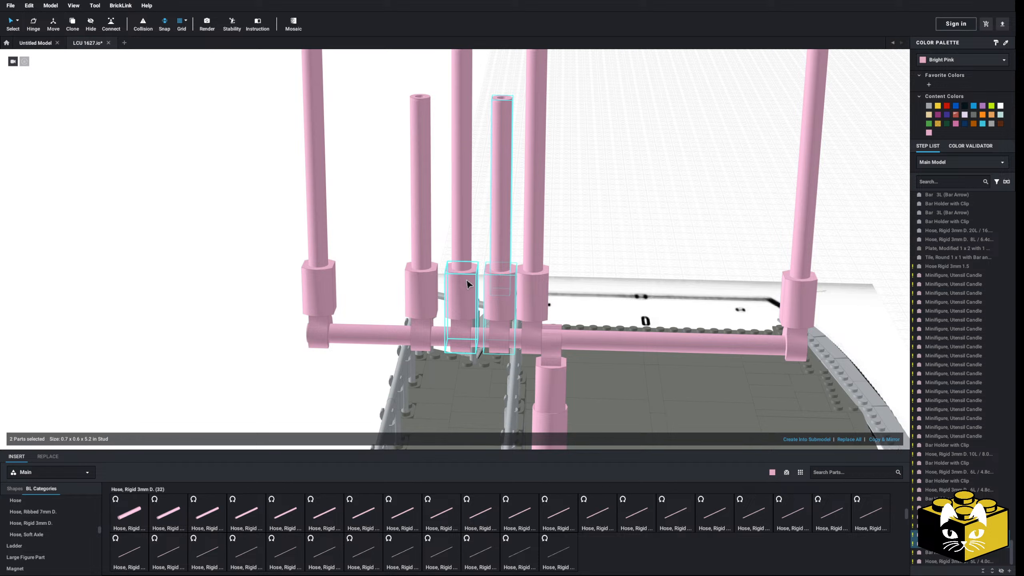
ctrl+click(463, 254)
ctrl+click(420, 283)
ctrl+click(420, 262)
drag(503, 323, 500, 333)
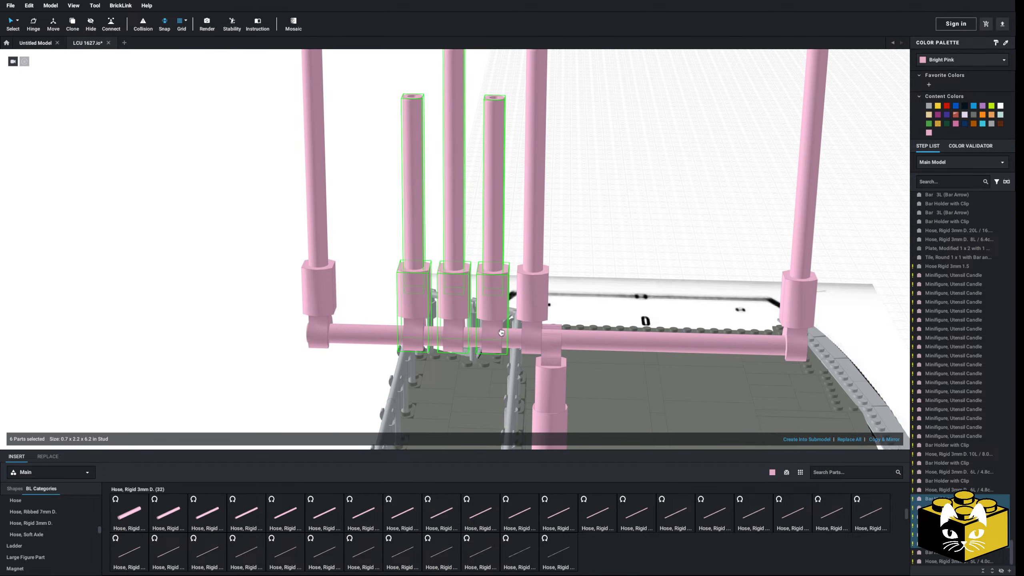
Nudge the three selected inner antennas with their holders back along the crossbar toward the antenna beside the mast
drag(503, 333, 503, 332)
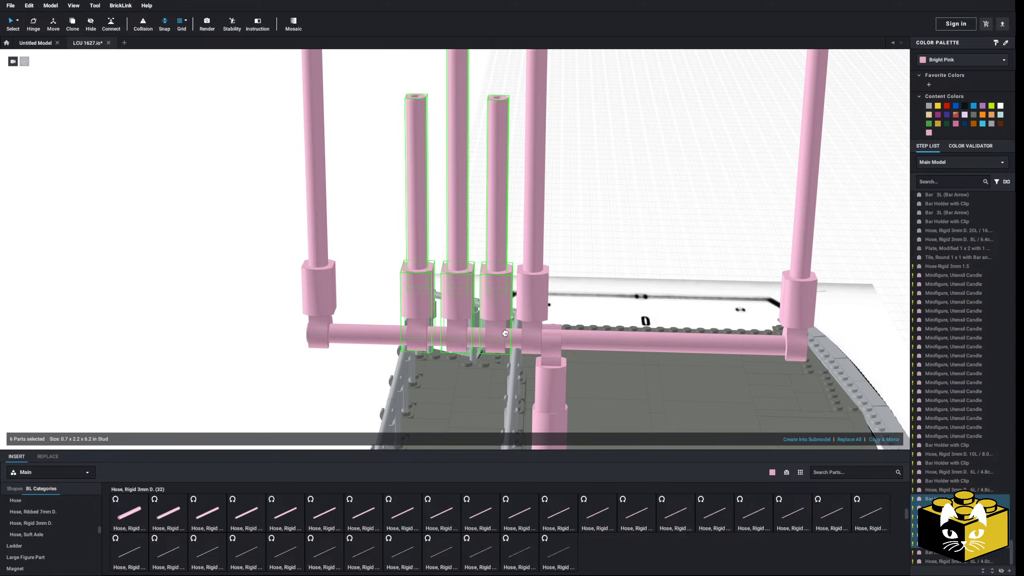
click(162, 292)
scroll(307, 308, down, 3)
right_drag(307, 308, 498, 387)
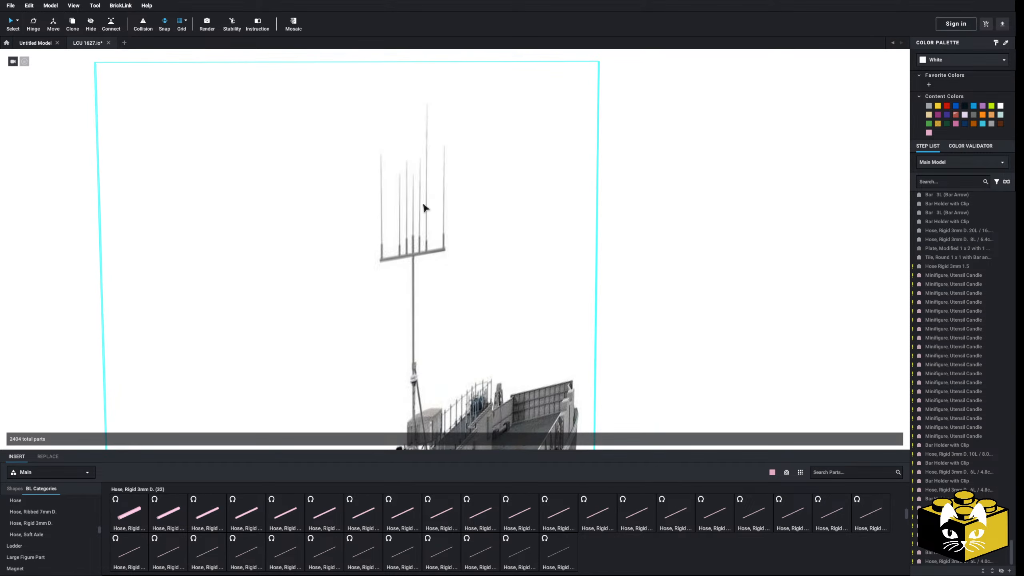
Duplicate the clip holder beside the mast and place the copy on the crossbar at the other side of the mast's top clip
middle_drag(757, 339, 586, 267)
scroll(579, 265, up, 4)
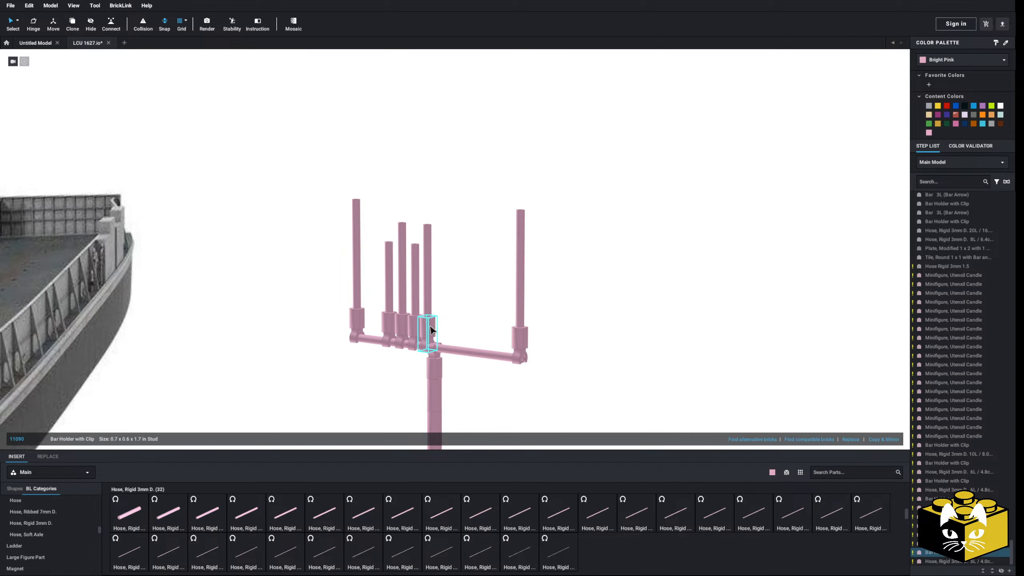
right_click(485, 297)
click(505, 322)
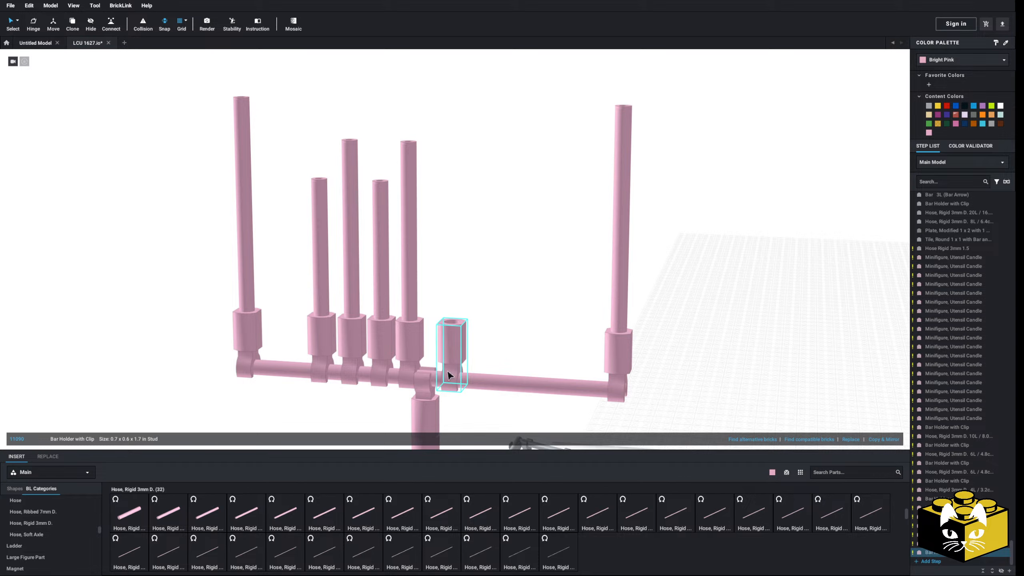
click(510, 328)
Try an 8L rigid 3 mm hose as the antenna in the new clip holder, then remove it
scroll(509, 343, down, 3)
click(318, 524)
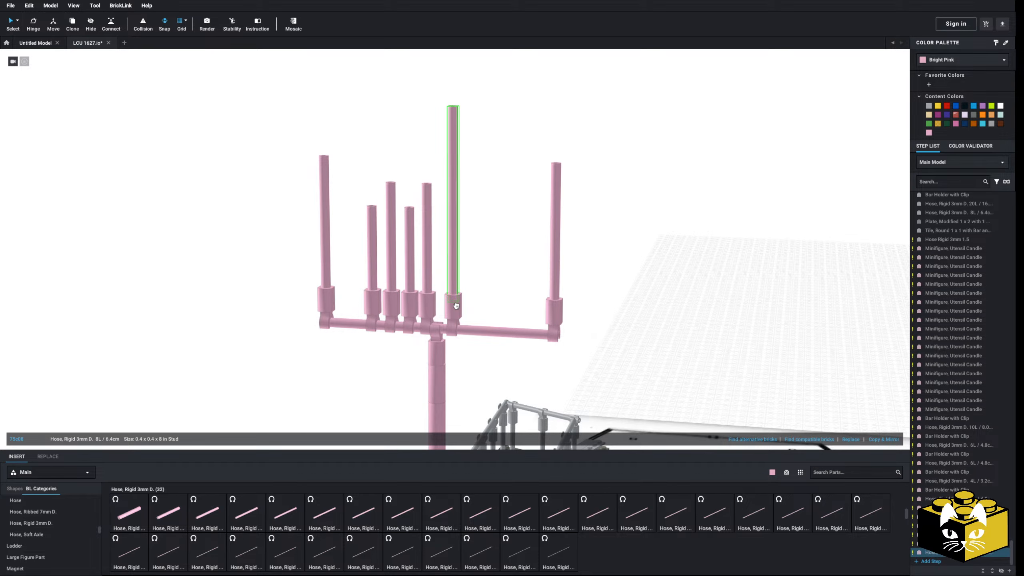
click(456, 306)
key(Escape)
click(454, 306)
click(482, 283)
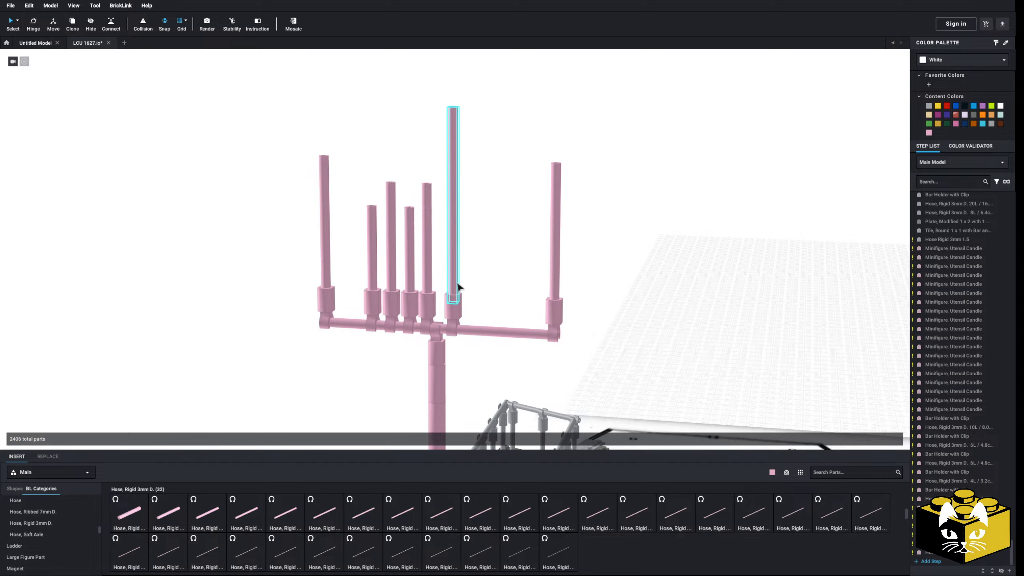
click(457, 286)
key(Delete)
Insert a 10L rigid 3 mm hose upright into the new clip holder as the tallest antenna
click(430, 529)
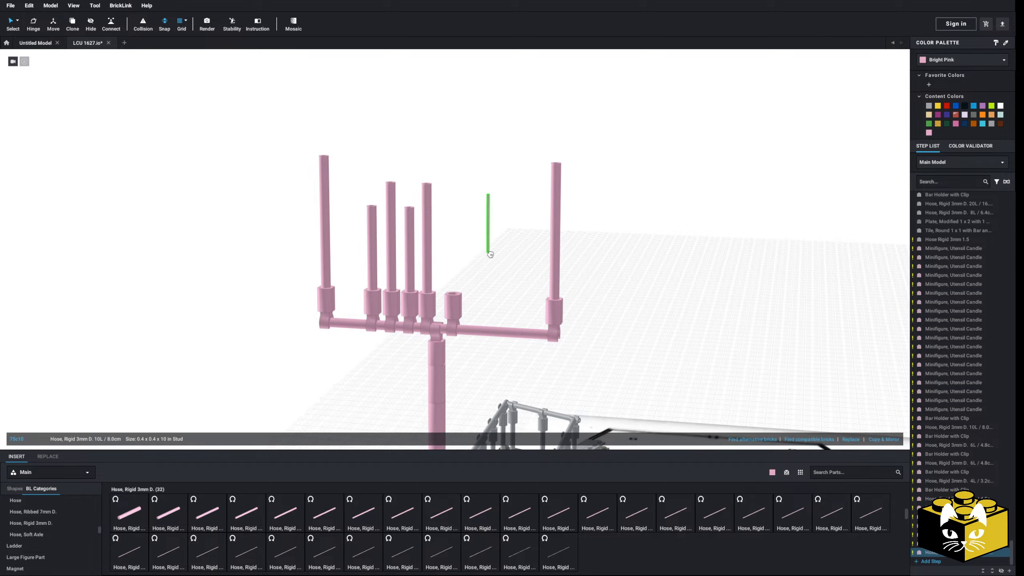
click(456, 310)
click(509, 255)
Select all Bright Pink mast and antenna parts by color, recolor them Light Bluish Gray, and restore the normal selection mode
scroll(329, 315, down, 8)
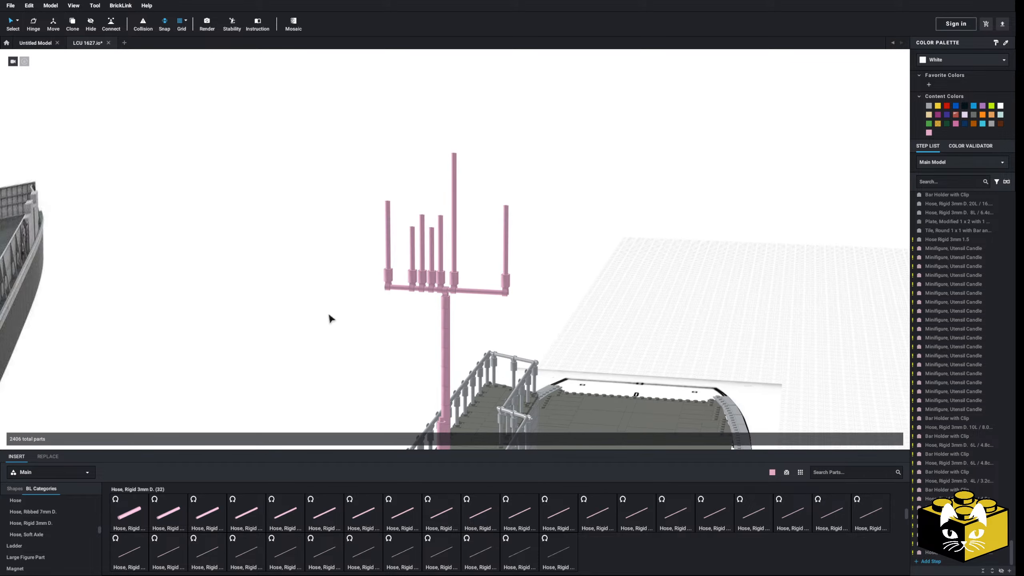
right_drag(328, 314, 377, 293)
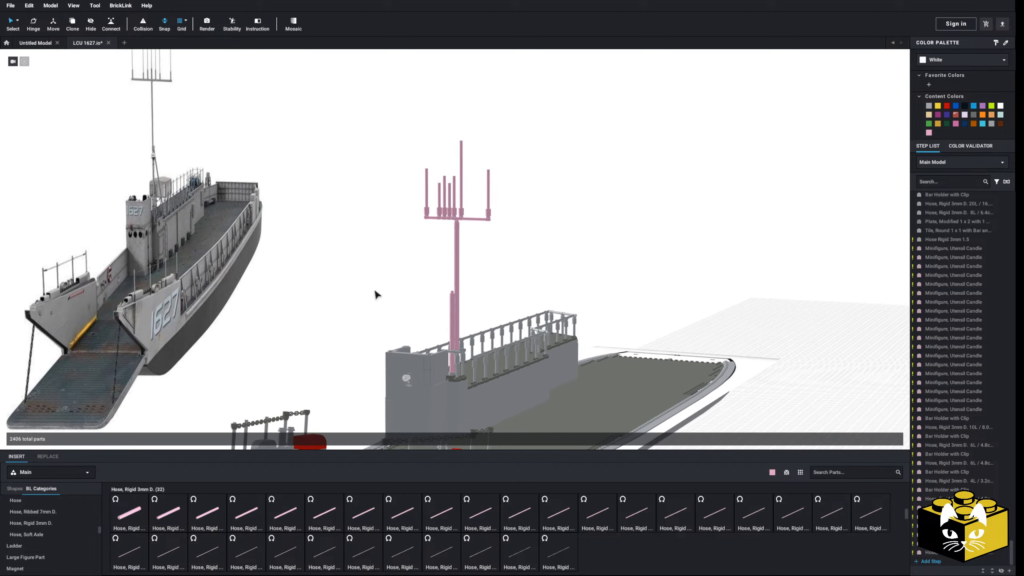
scroll(376, 279, up, 5)
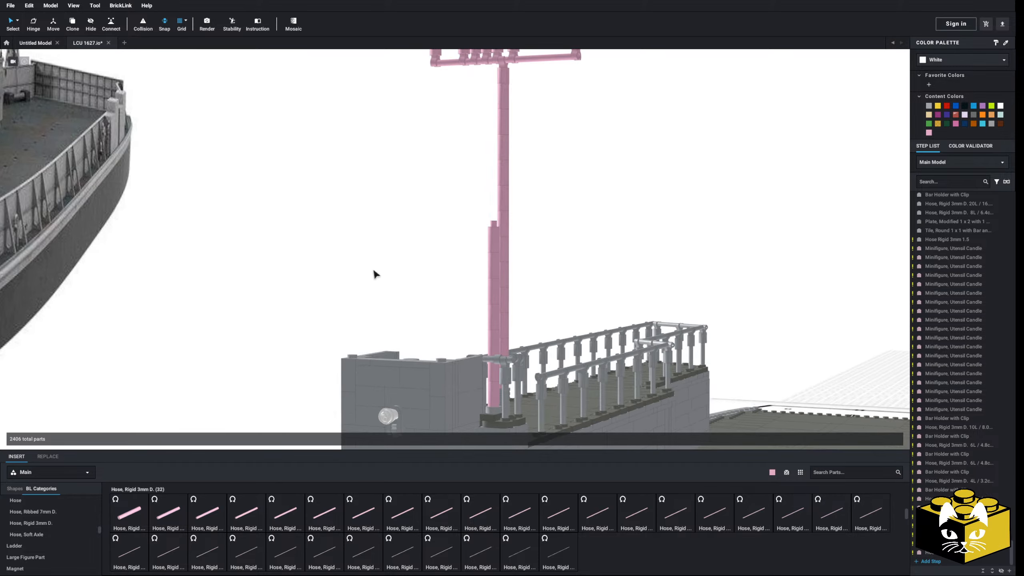
scroll(374, 265, down, 3)
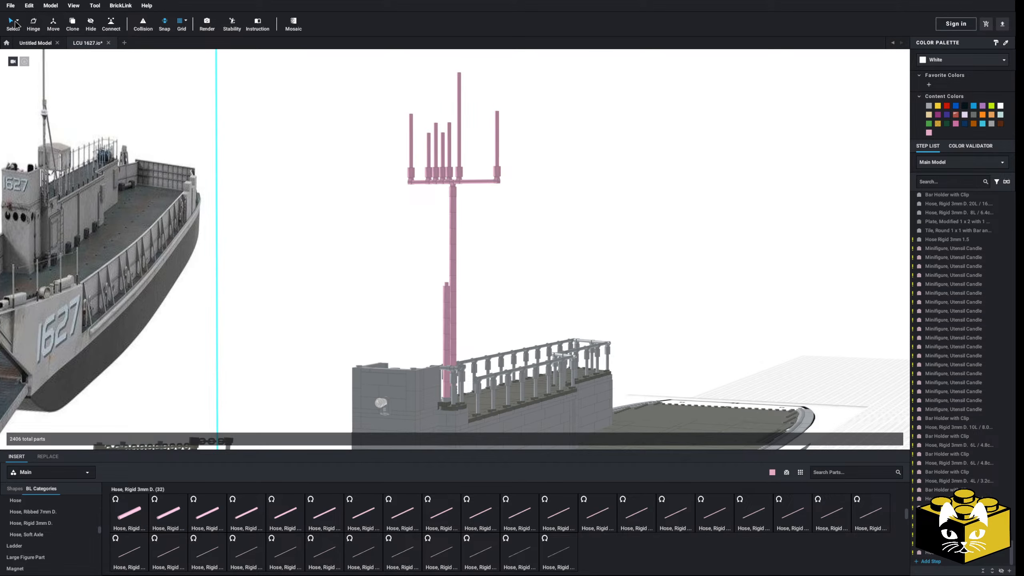
click(17, 20)
click(43, 41)
click(460, 176)
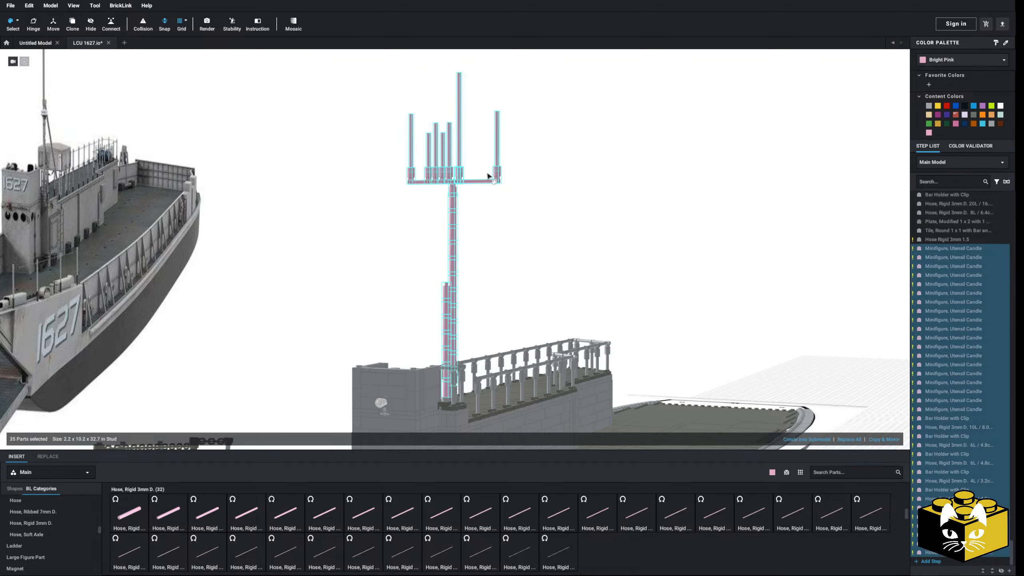
click(929, 106)
click(163, 83)
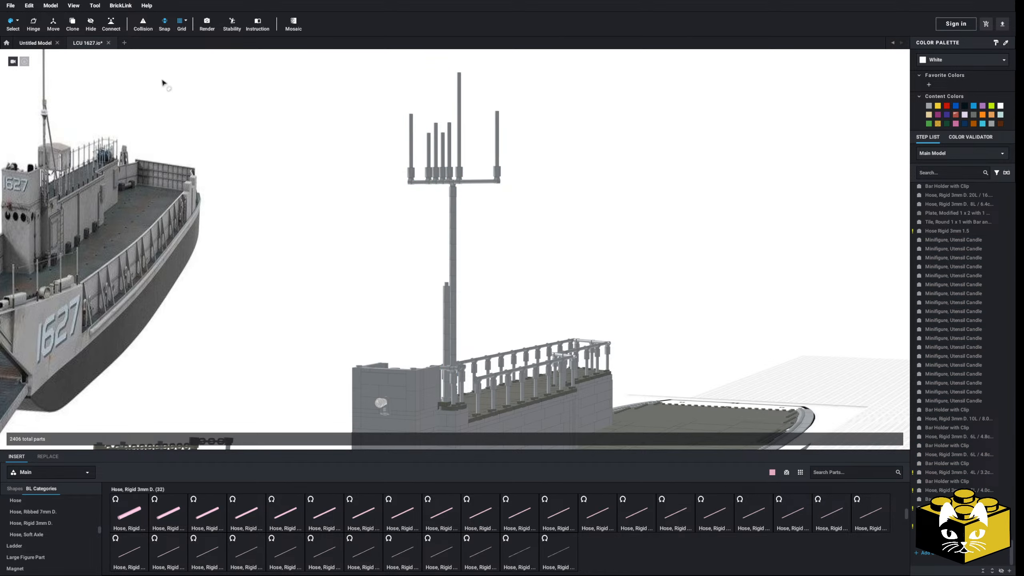
click(18, 20)
click(29, 23)
Compare the mast and antennas with the reference photo, examining the walkway and structures behind the wheelhouse
middle_drag(354, 169, 360, 165)
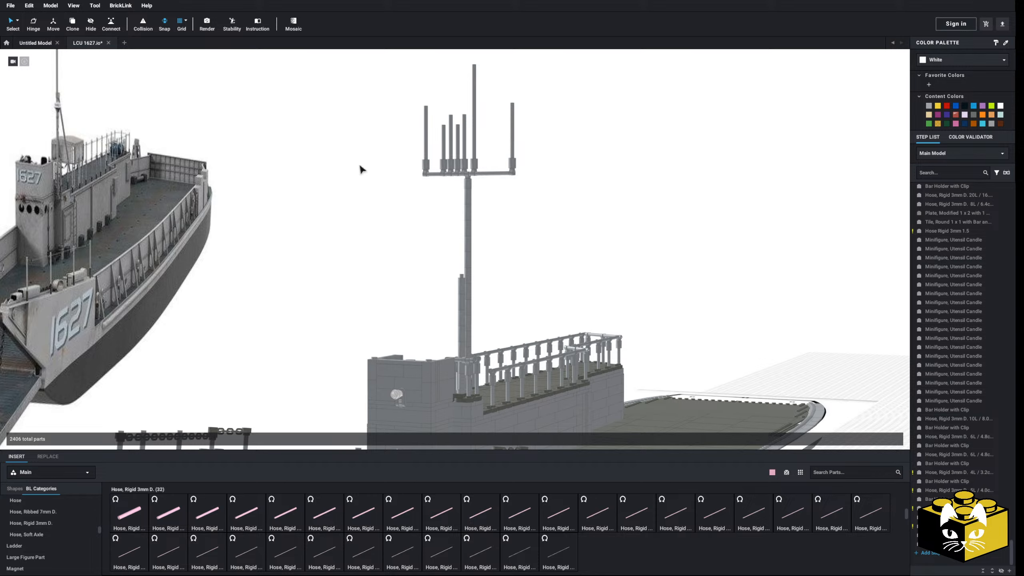
middle_drag(344, 218, 448, 232)
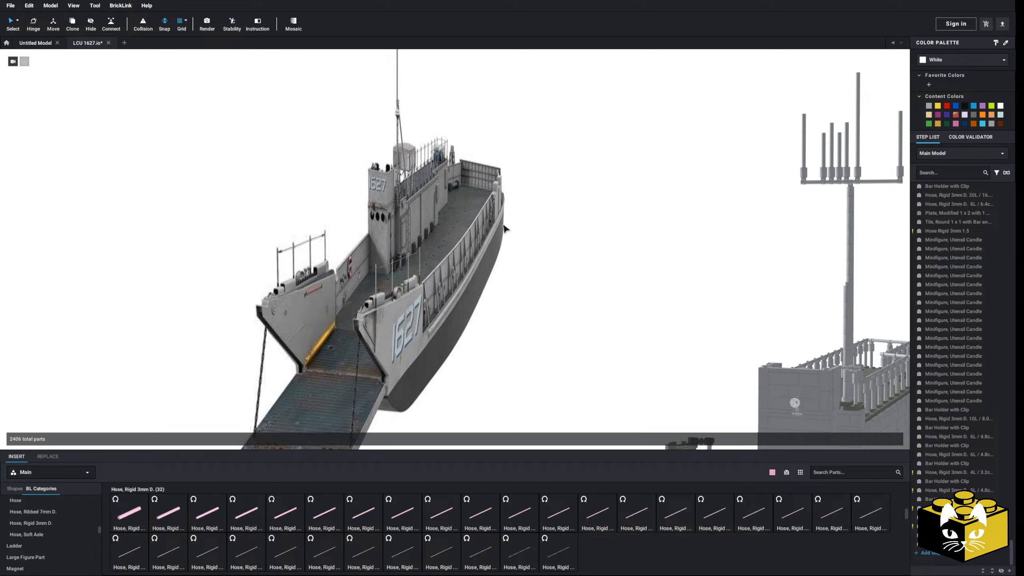
right_drag(447, 232, 471, 253)
scroll(470, 253, up, 5)
middle_drag(471, 253, 492, 268)
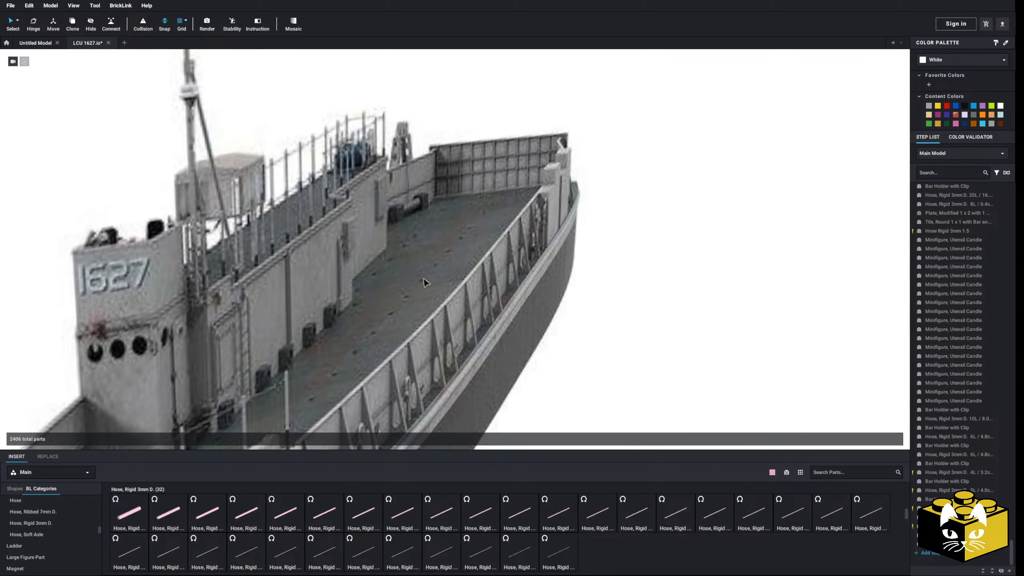
middle_drag(610, 338, 467, 240)
scroll(458, 247, down, 5)
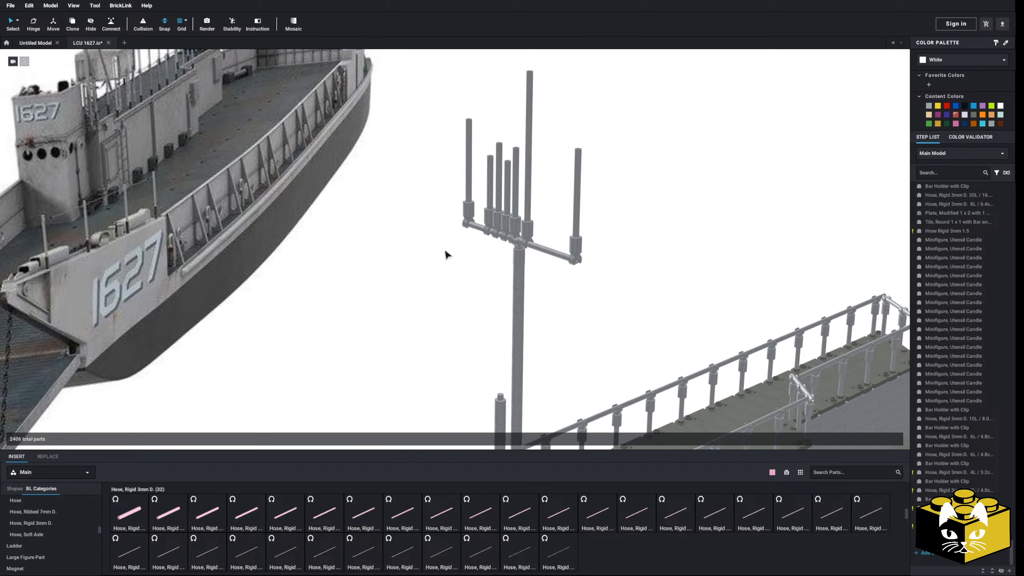
middle_drag(605, 363, 439, 231)
right_drag(439, 231, 422, 231)
Delete the deck tile at the third post of the inner walkway railing behind the wheelhouse
middle_drag(161, 194, 540, 238)
scroll(485, 232, up, 4)
middle_drag(619, 346, 475, 259)
click(477, 237)
key(Delete)
Copy the base of the shorter mast: the locking hinge plate, hinge cylinder, 1.5 rigid hose and lowest candle
right_click(261, 218)
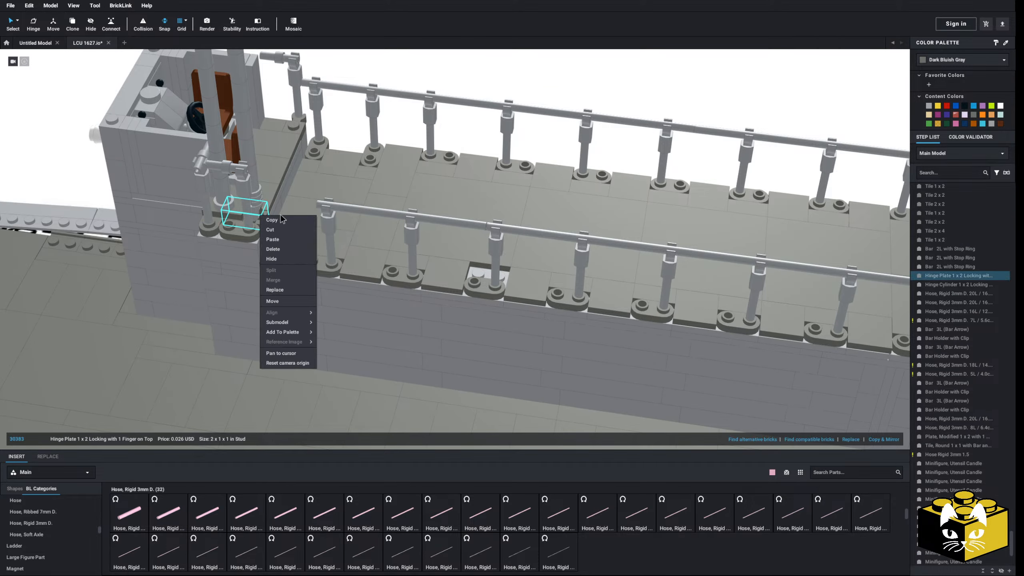
click(281, 222)
ctrl+click(261, 213)
mouse_move(261, 213)
right_down()
mouse_move(318, 213)
mouse_move(275, 205)
right_up()
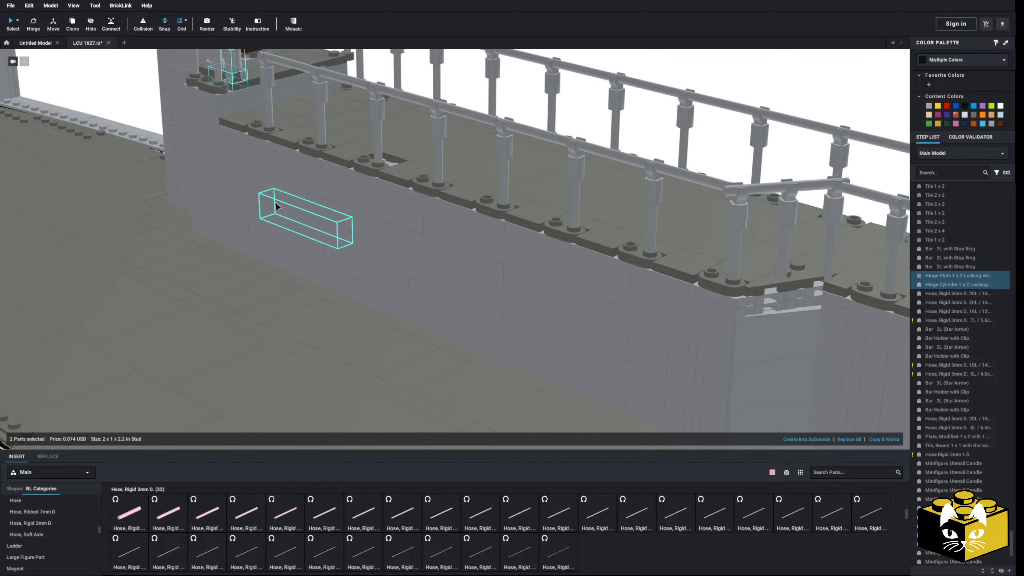
middle_drag(276, 206, 500, 315)
scroll(454, 196, up, 5)
middle_drag(454, 196, 357, 263)
scroll(357, 264, up, 3)
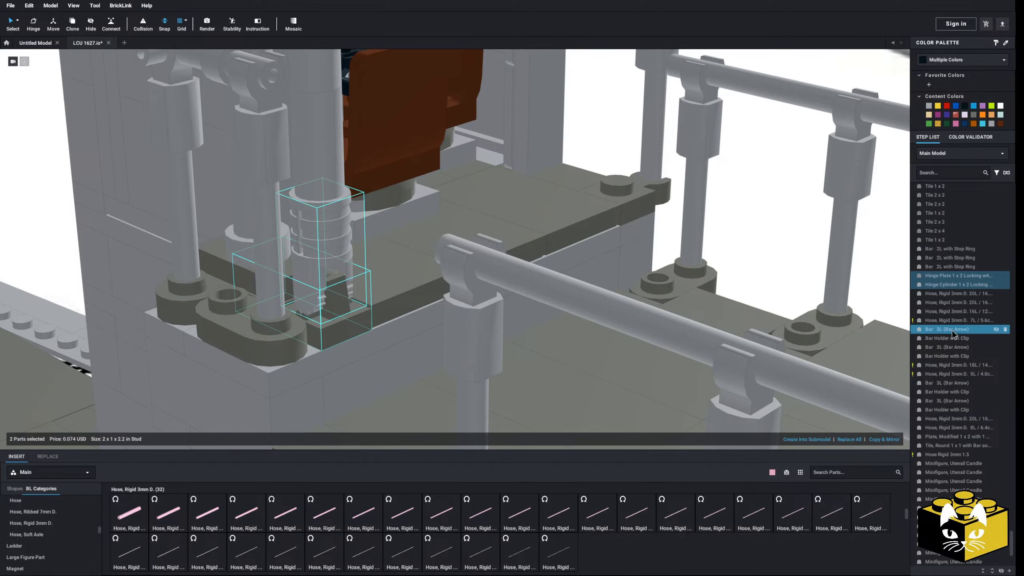
ctrl+click(352, 183)
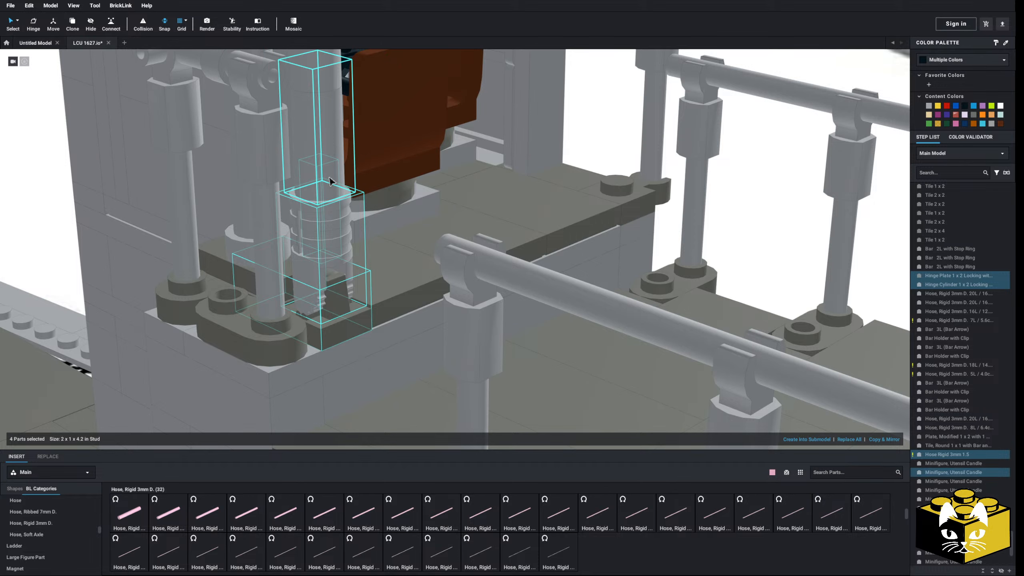
scroll(704, 144, down, 5)
Paste the copied mast base and place it in the deck gap behind the third railing post
right_click(704, 144)
right_click(683, 162)
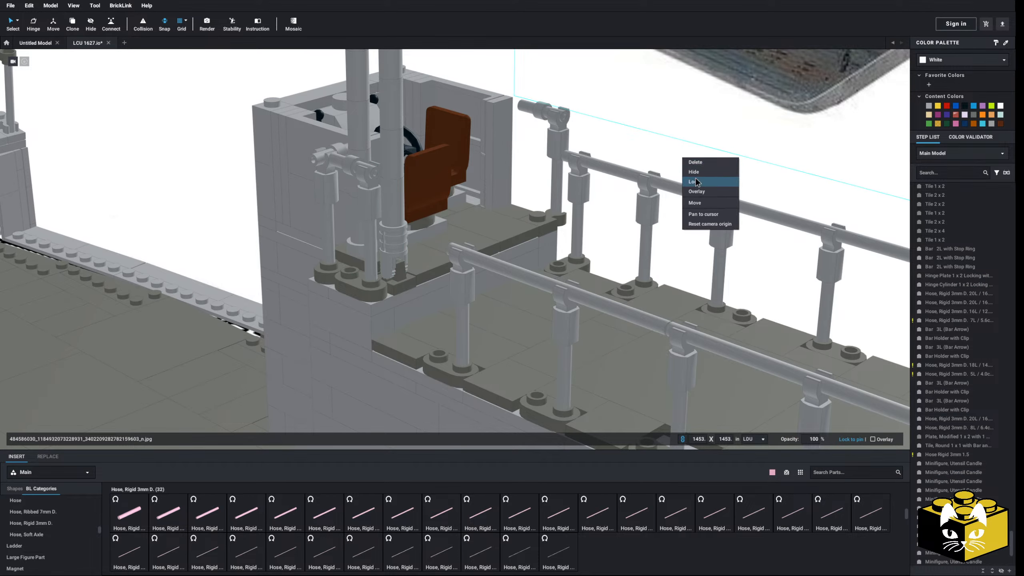
right_click(667, 166)
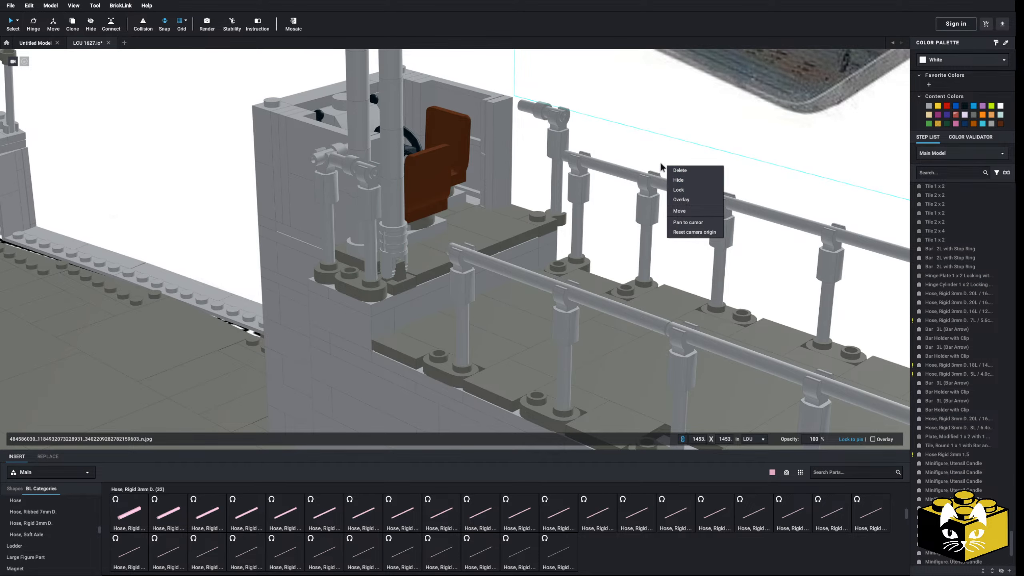
click(661, 164)
right_click(663, 163)
click(683, 188)
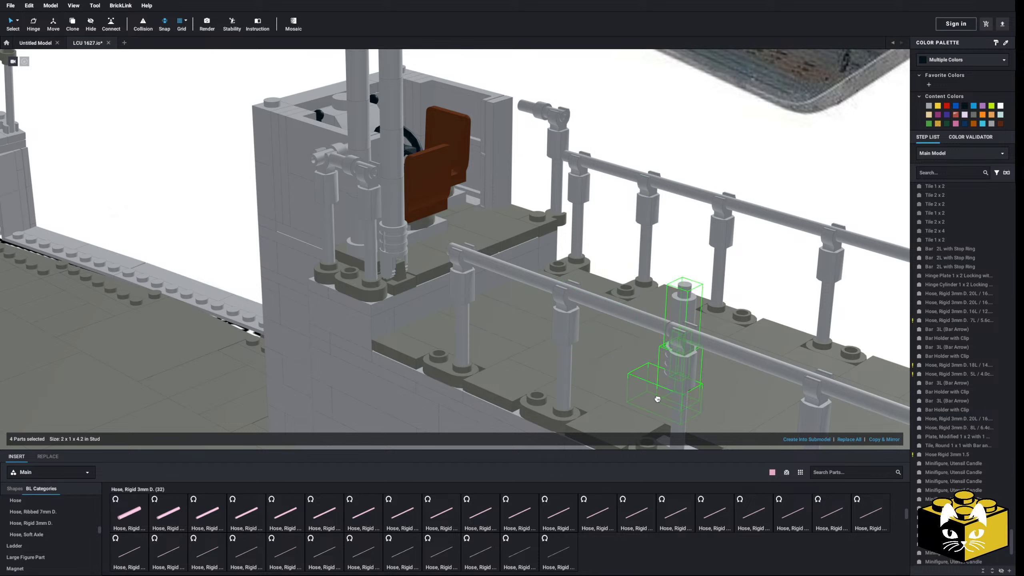
middle_drag(658, 398, 632, 341)
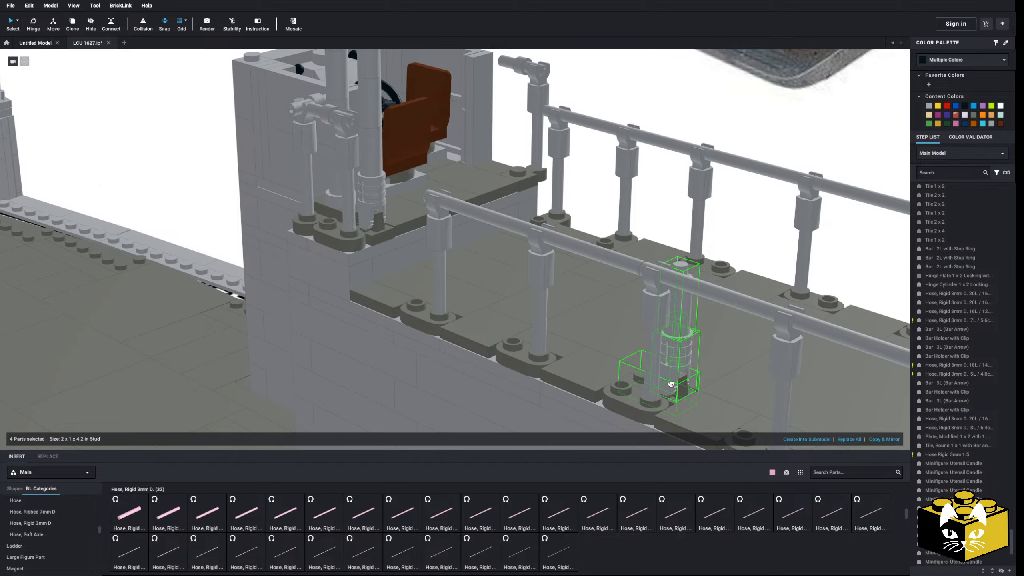
click(671, 383)
scroll(676, 366, down, 5)
click(665, 188)
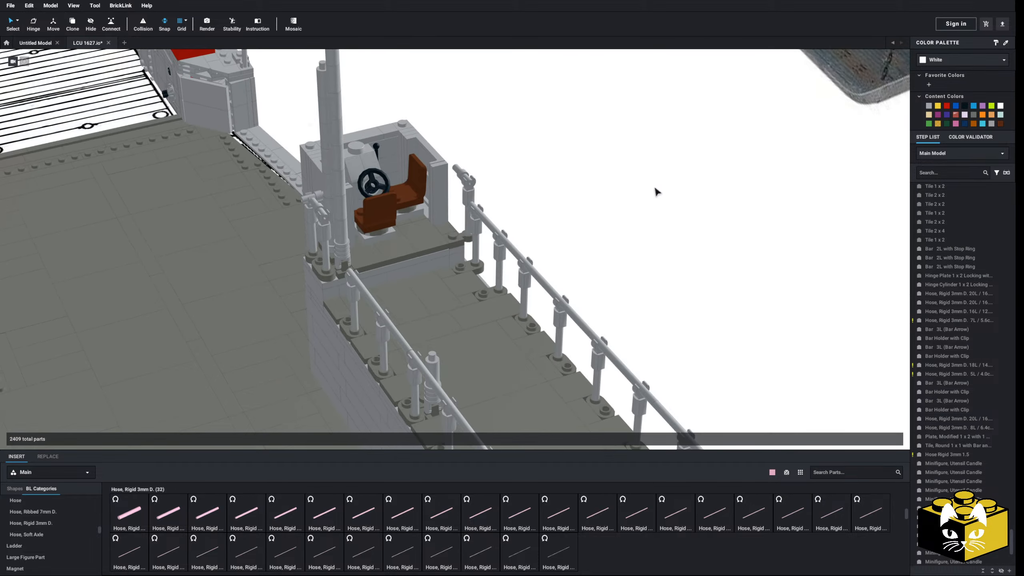
Duplicate the candle on the new mast base and stack the copy on top of it
middle_drag(658, 192, 654, 159)
right_click(427, 330)
click(439, 335)
click(617, 196)
right_click(616, 196)
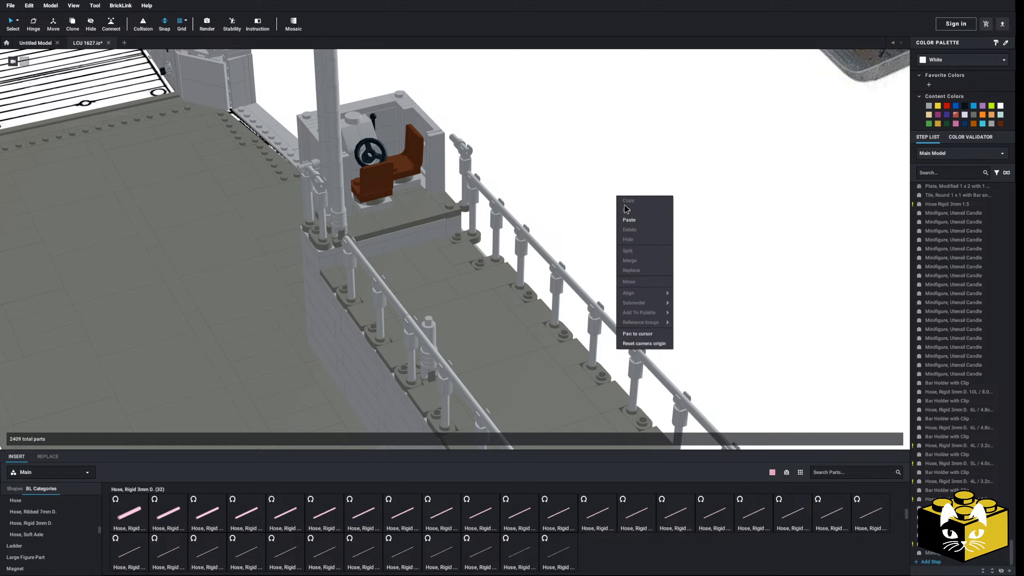
click(629, 219)
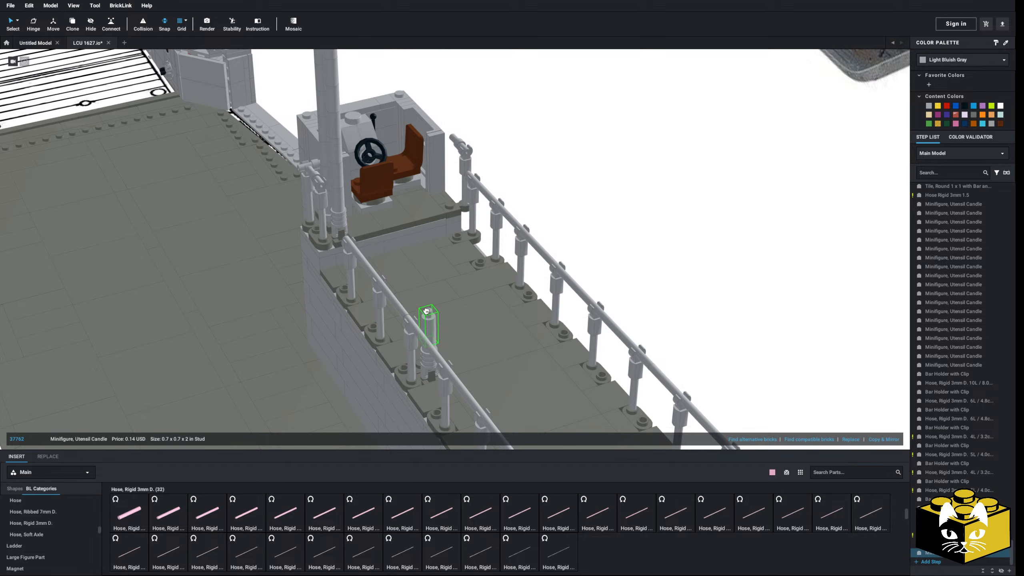
Copy the two stacked candles together and place the pair on top of the new walkway mast
ctrl+click(431, 332)
right_click(430, 327)
click(442, 332)
click(679, 219)
right_click(678, 218)
click(695, 242)
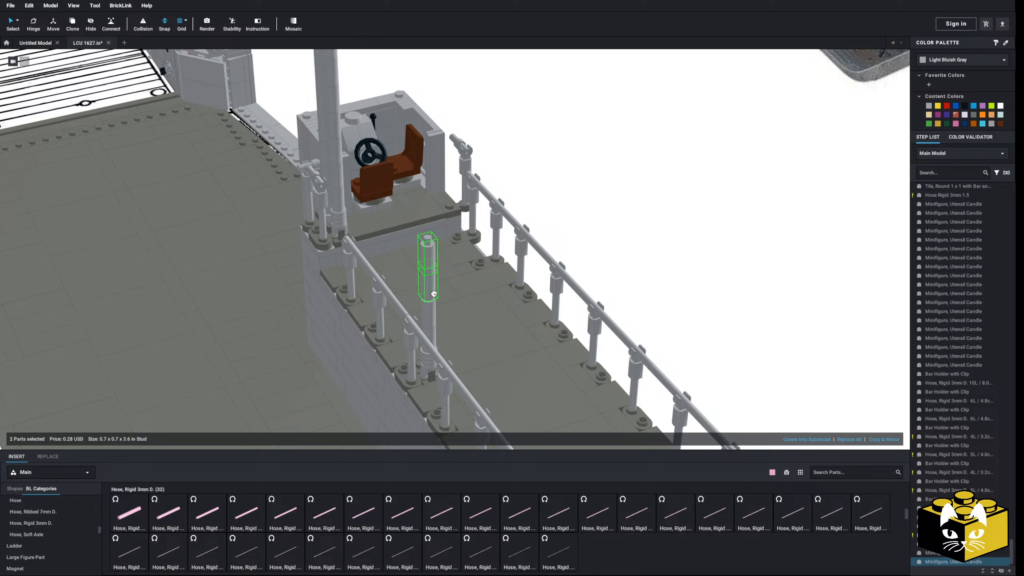
Paste the candle pair twice more, stacking each on top of the walkway mast
right_click(643, 221)
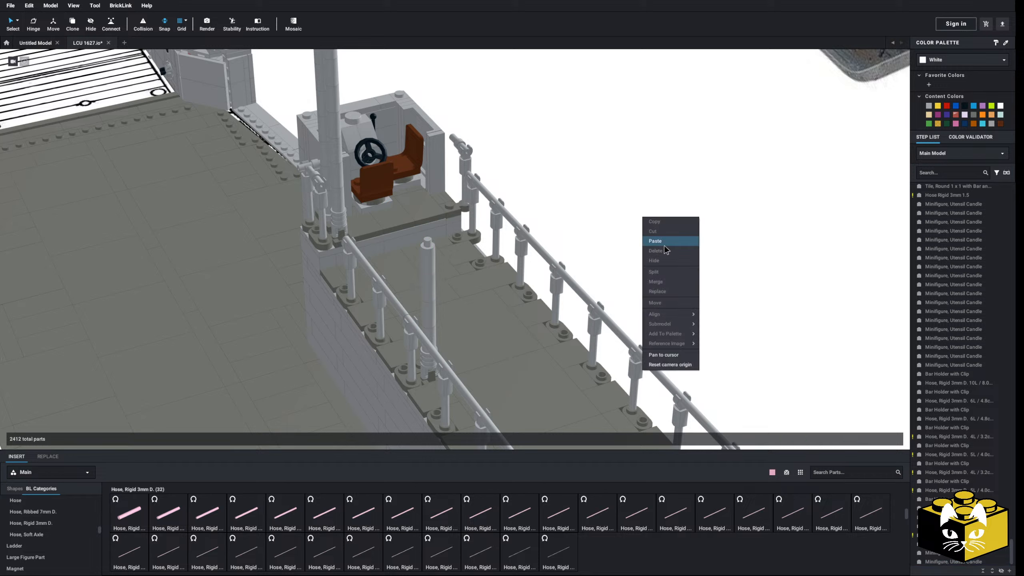
click(662, 244)
click(612, 217)
right_click(598, 226)
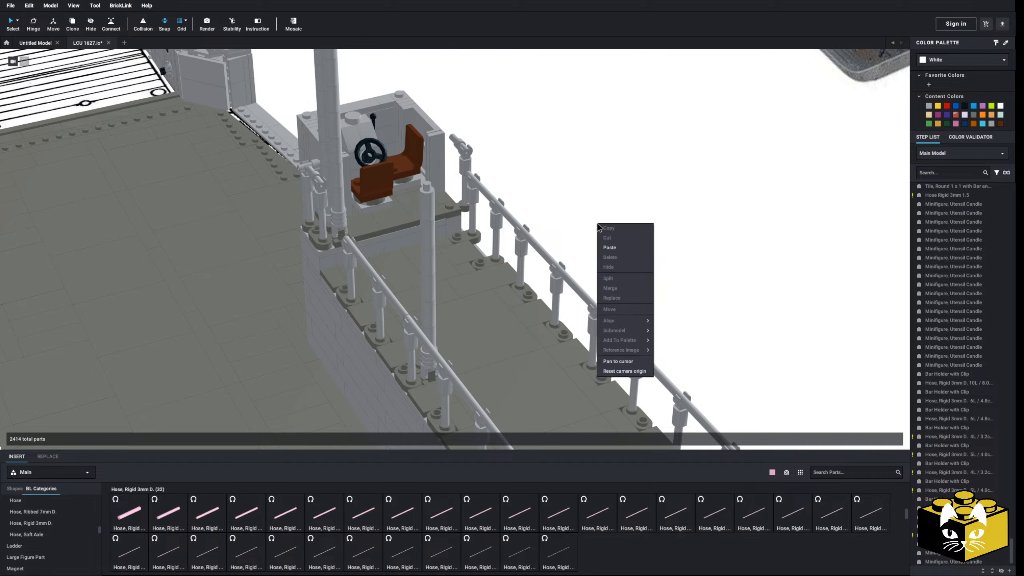
click(612, 247)
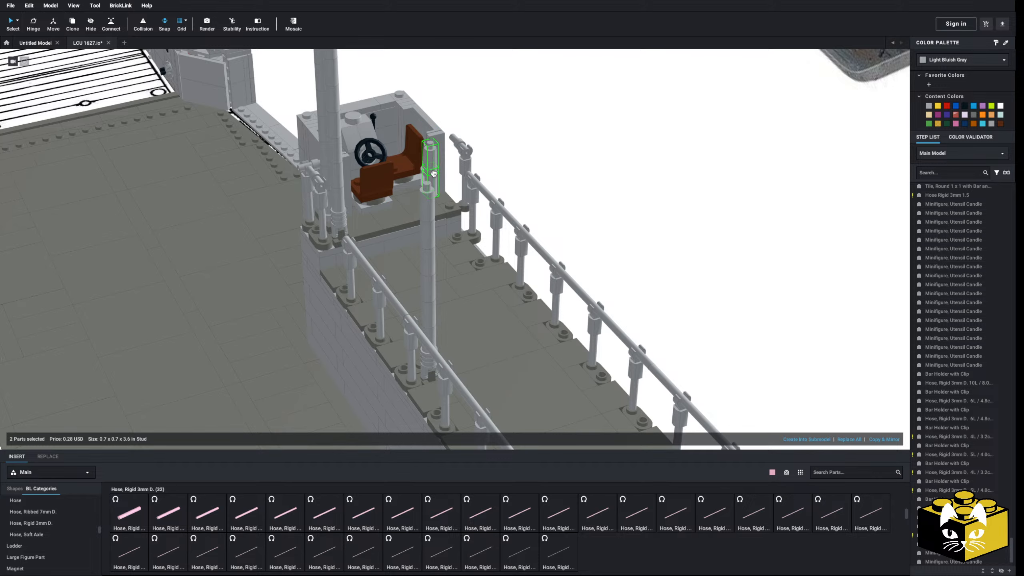
click(434, 173)
click(521, 178)
Add one more pasted candle pair to the top of the walkway mast behind the wheelhouse
right_drag(522, 178, 537, 167)
middle_drag(537, 167, 510, 223)
scroll(512, 244, down, 3)
right_drag(509, 223, 503, 229)
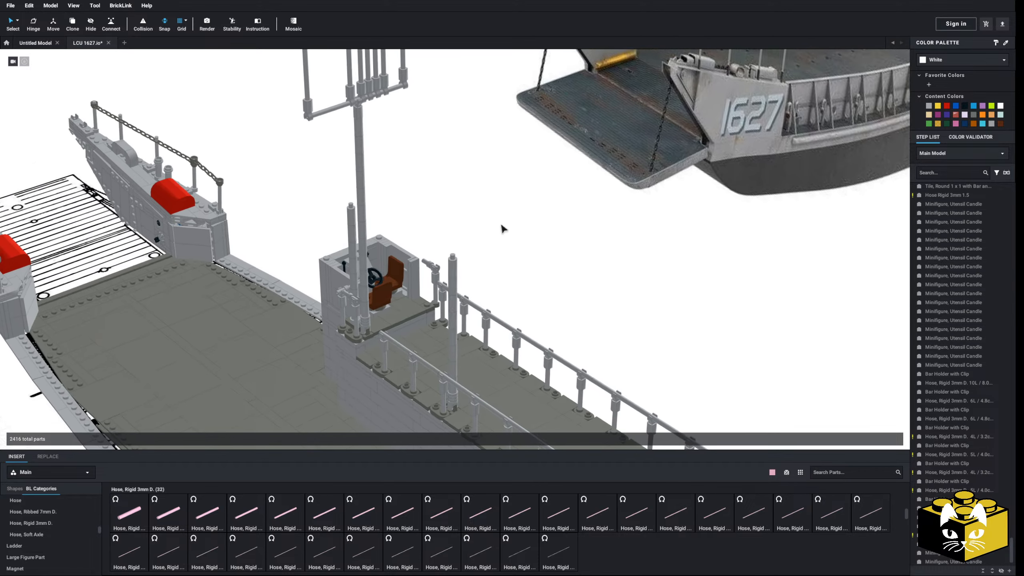
scroll(492, 229, up, 3)
right_click(492, 226)
click(502, 245)
right_click(502, 244)
click(509, 263)
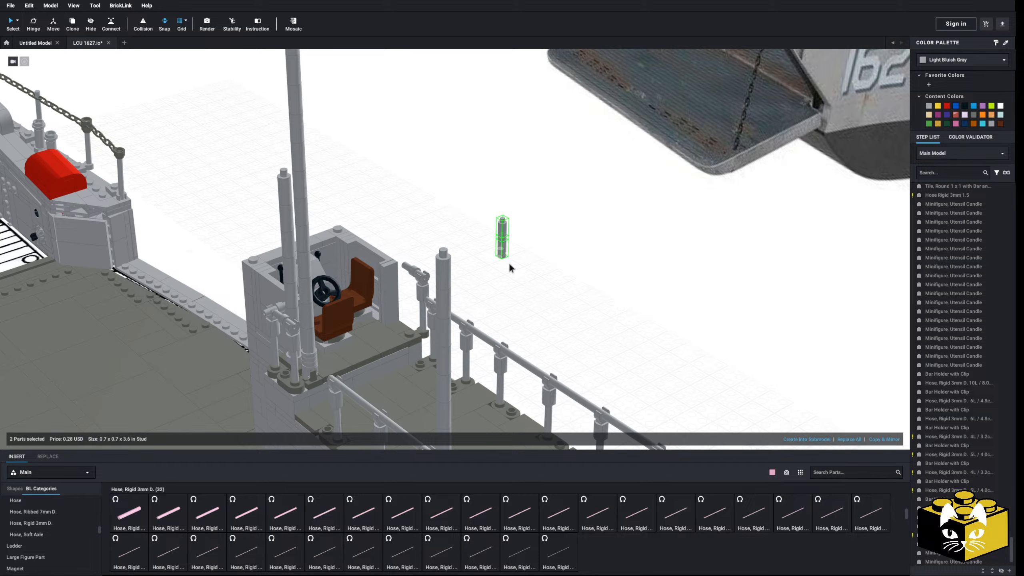
click(500, 268)
middle_drag(503, 274, 505, 231)
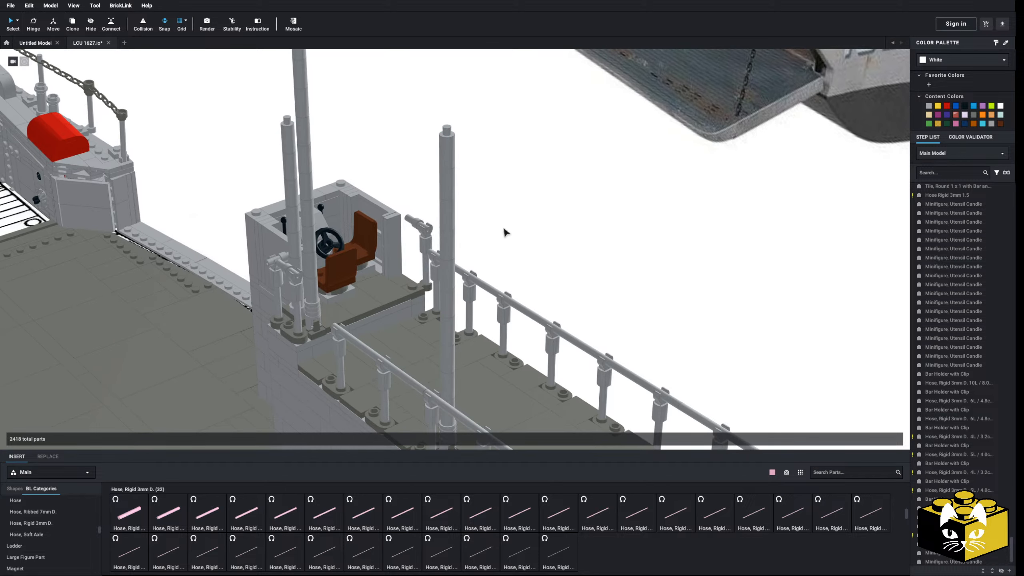
Delete the small walkway tile beside the railing post between the walkway mast and the wheelhouse
right_drag(506, 232, 509, 220)
click(489, 348)
key(Delete)
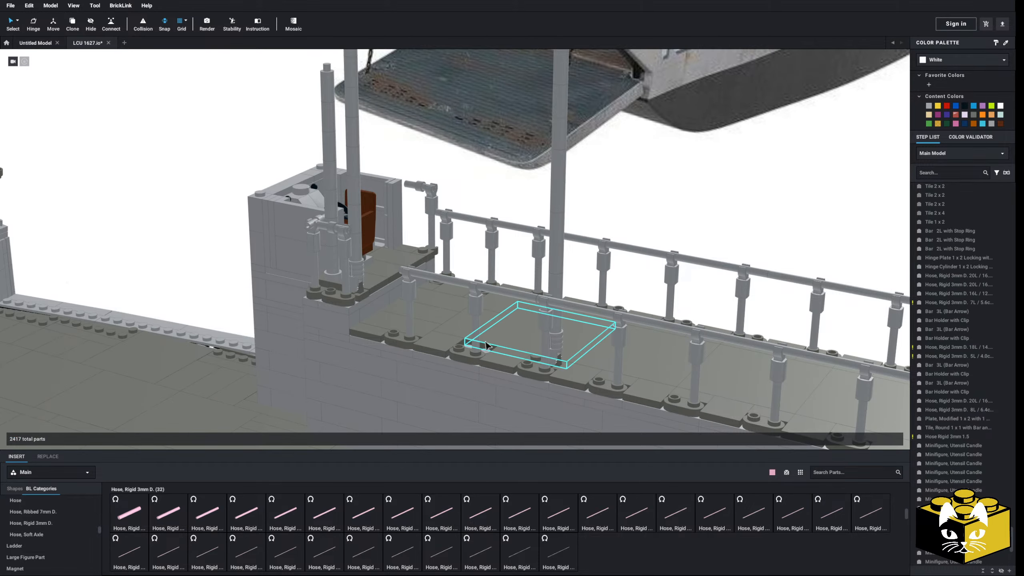
middle_drag(489, 347, 469, 298)
right_drag(469, 298, 452, 298)
scroll(453, 297, up, 3)
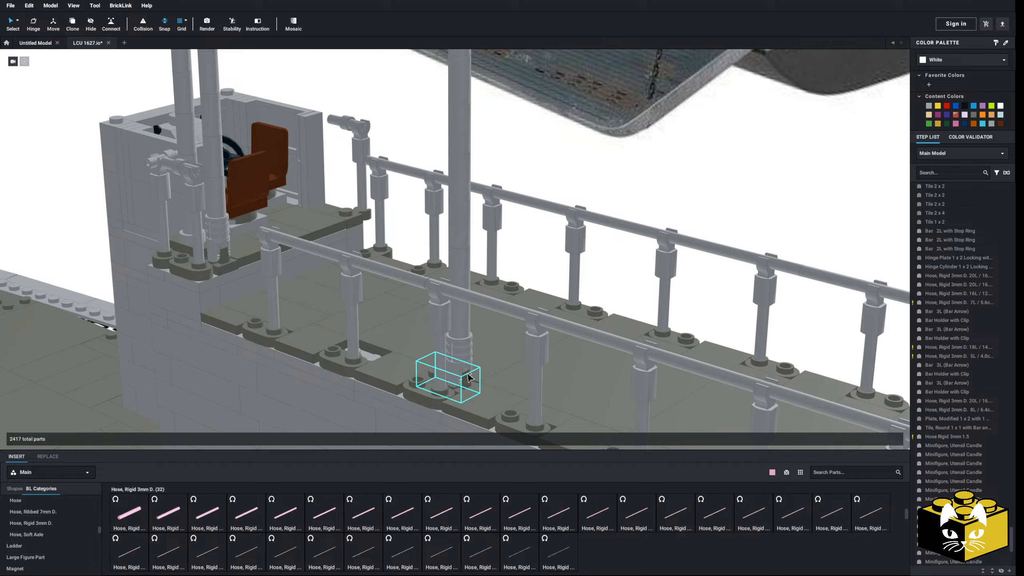
Move the mast's hinge plate, hinge cylinder and two lowest pieces together into the walkway gap nearer the wheelhouse
click(469, 378)
ctrl+click(466, 359)
ctrl+click(462, 323)
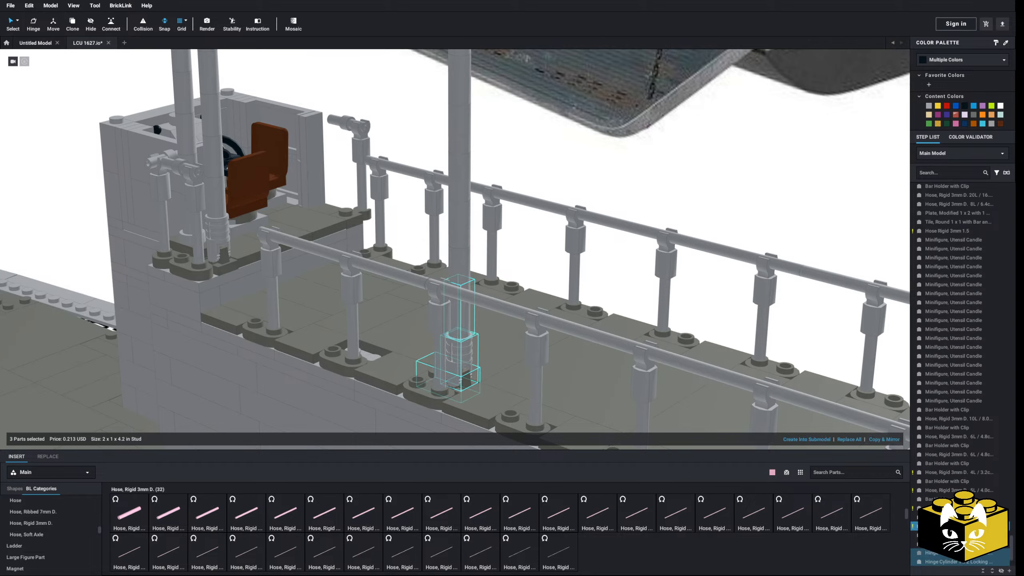
ctrl+click(461, 282)
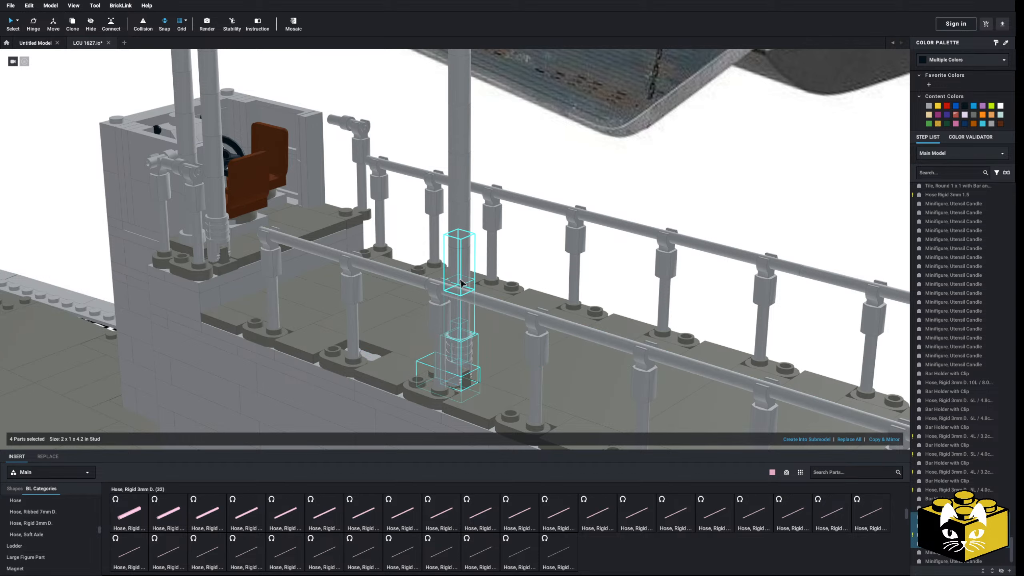
drag(465, 378, 379, 345)
scroll(533, 282, down, 3)
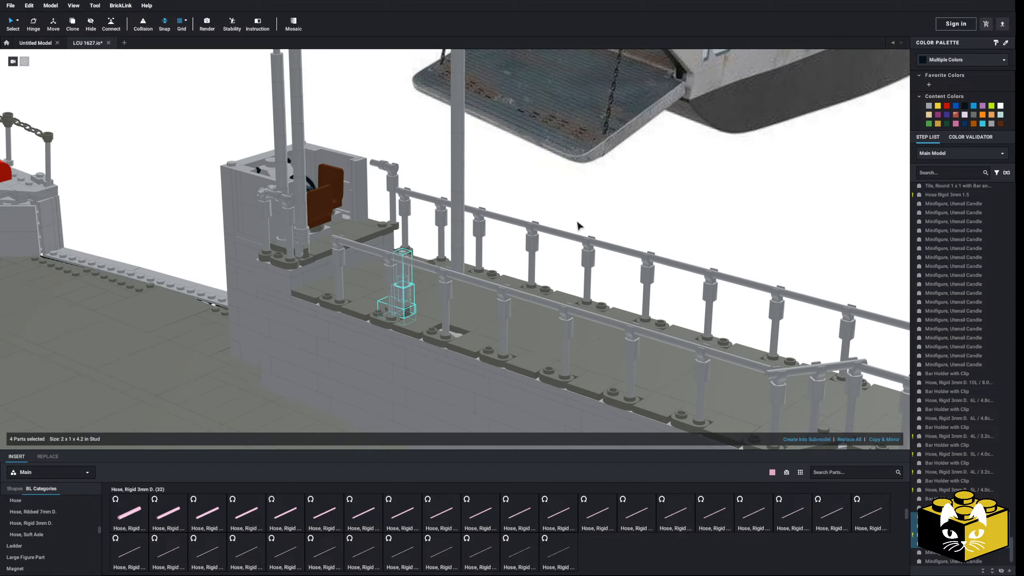
click(578, 224)
Copy a matching walkway tile and paste it into the hole left at the mast base's former position
right_drag(518, 275, 524, 430)
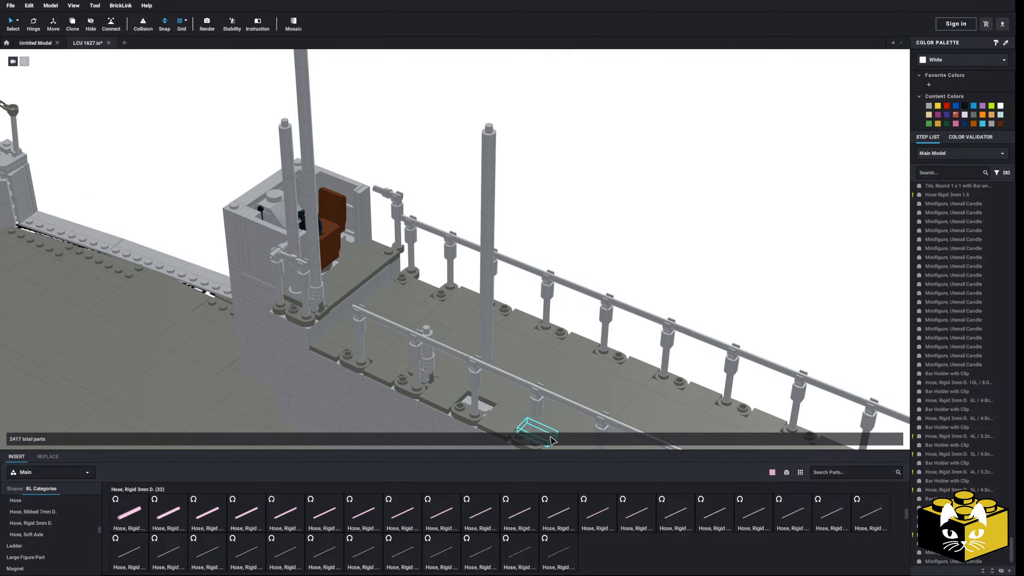
middle_drag(550, 437, 506, 359)
click(499, 348)
right_click(499, 348)
click(509, 353)
click(607, 192)
right_click(607, 192)
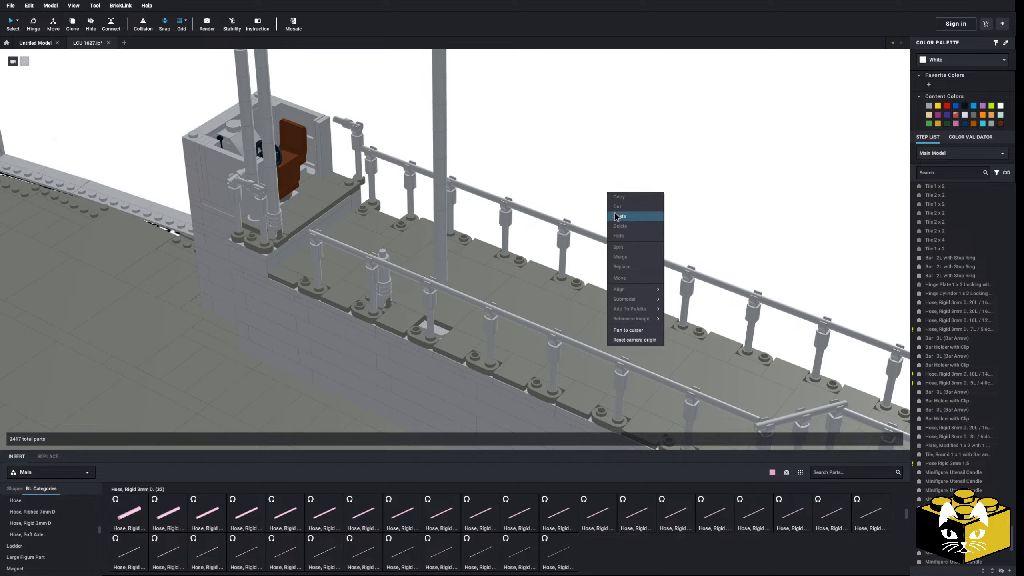
click(615, 216)
key(Escape)
Select the seven lowest floating candles of the walkway mast and stack them on top of the relocated base
click(441, 266)
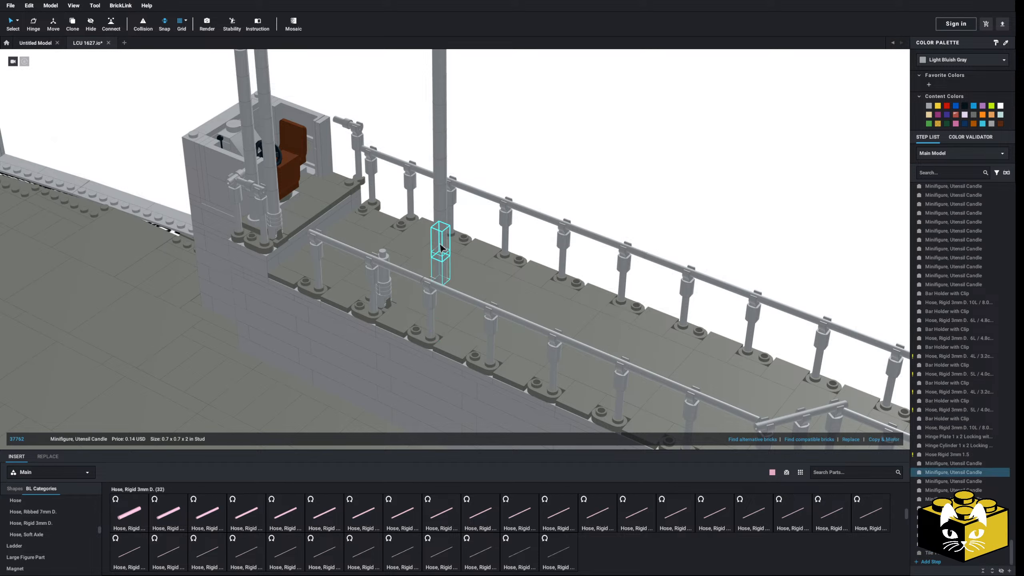
ctrl+click(440, 242)
ctrl+click(440, 218)
ctrl+click(439, 192)
ctrl+click(440, 136)
ctrl+click(441, 107)
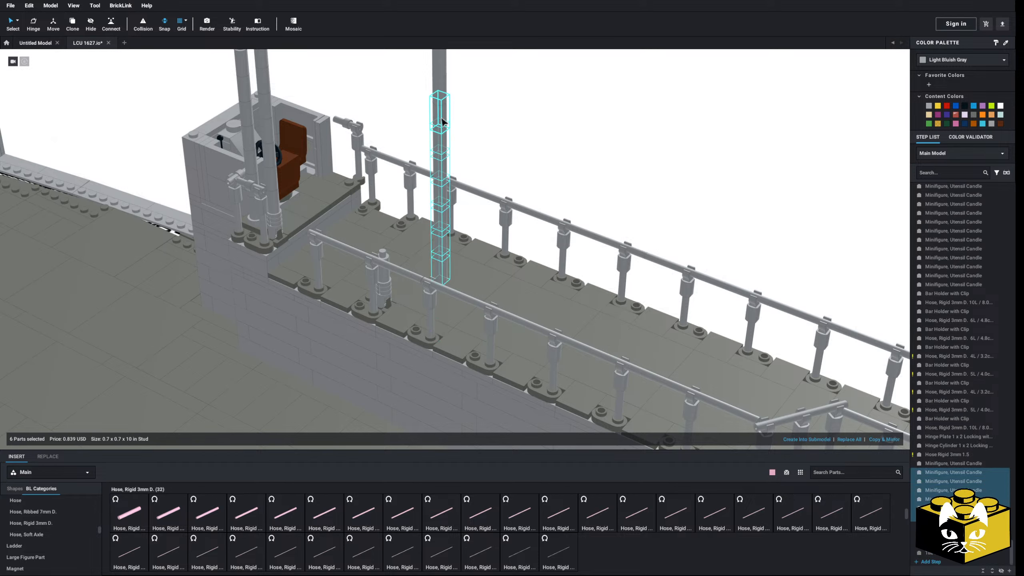
ctrl+click(449, 248)
drag(437, 262, 380, 251)
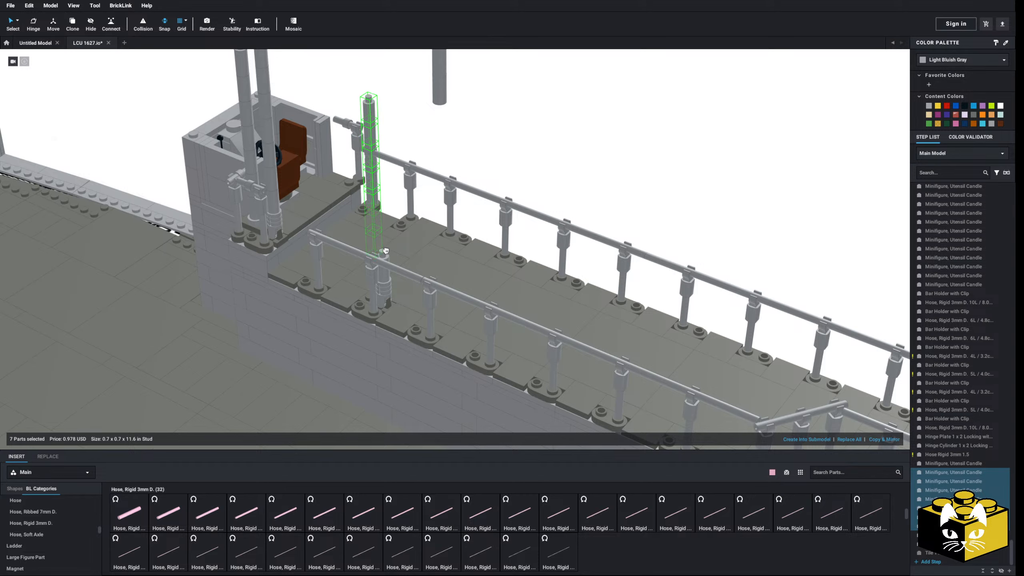
scroll(388, 255, up, 5)
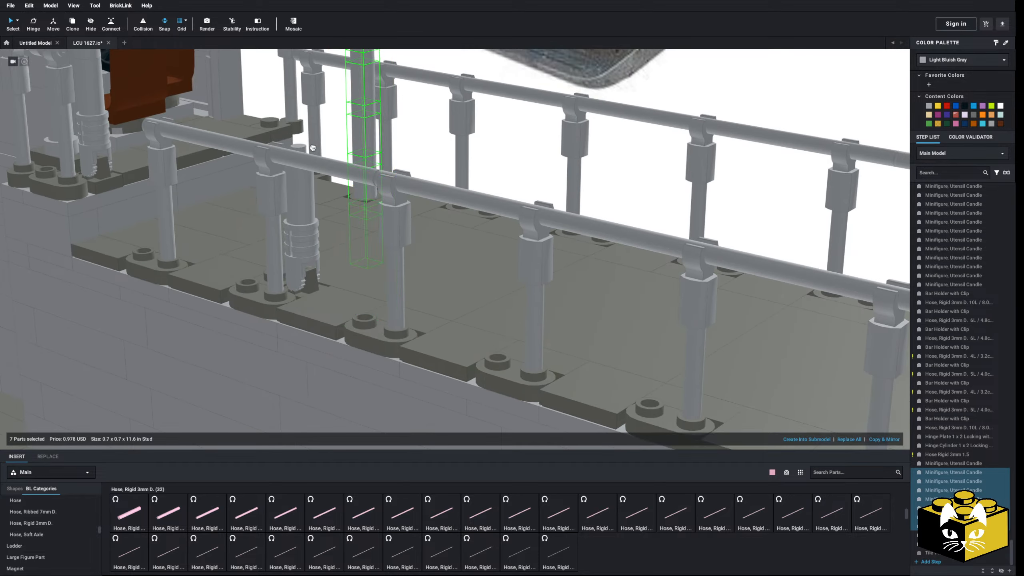
drag(302, 131, 312, 155)
right_drag(311, 155, 267, 251)
drag(267, 252, 248, 334)
Delete the two leftover candles floating above the walkway railing
click(508, 175)
middle_drag(511, 191, 491, 287)
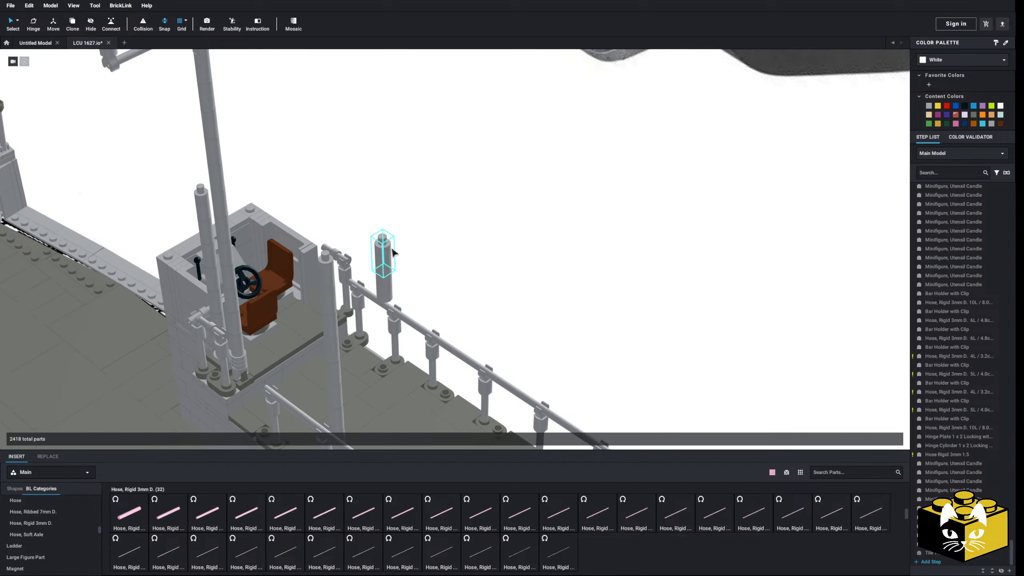
click(390, 280)
key(Delete)
right_drag(390, 280, 414, 253)
scroll(414, 254, down, 3)
middle_drag(414, 254, 412, 307)
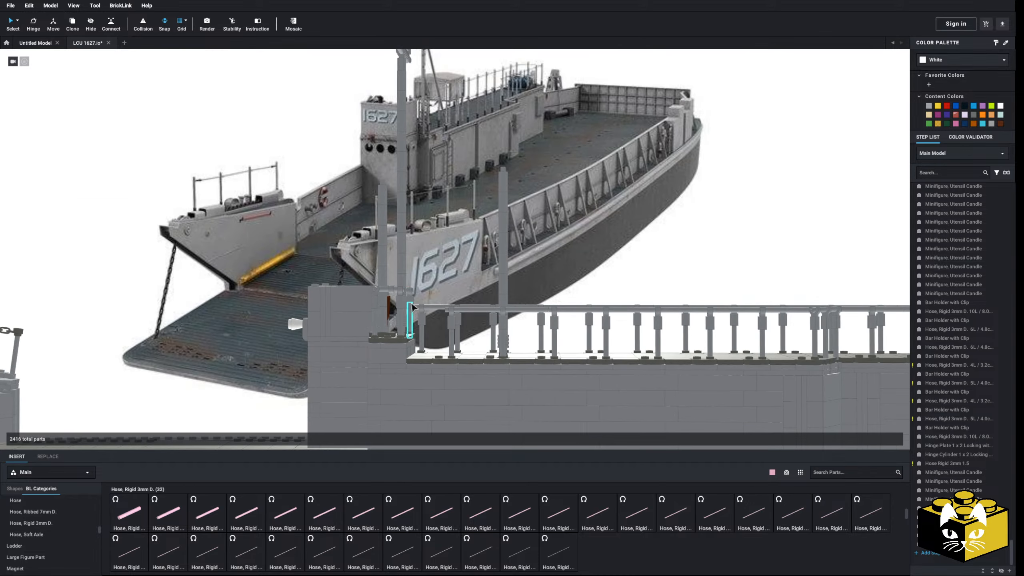
Tilt the walkway mast forward toward the wheelhouse at its base hinge, setting the hinge angle to 60°
right_drag(412, 306, 500, 325)
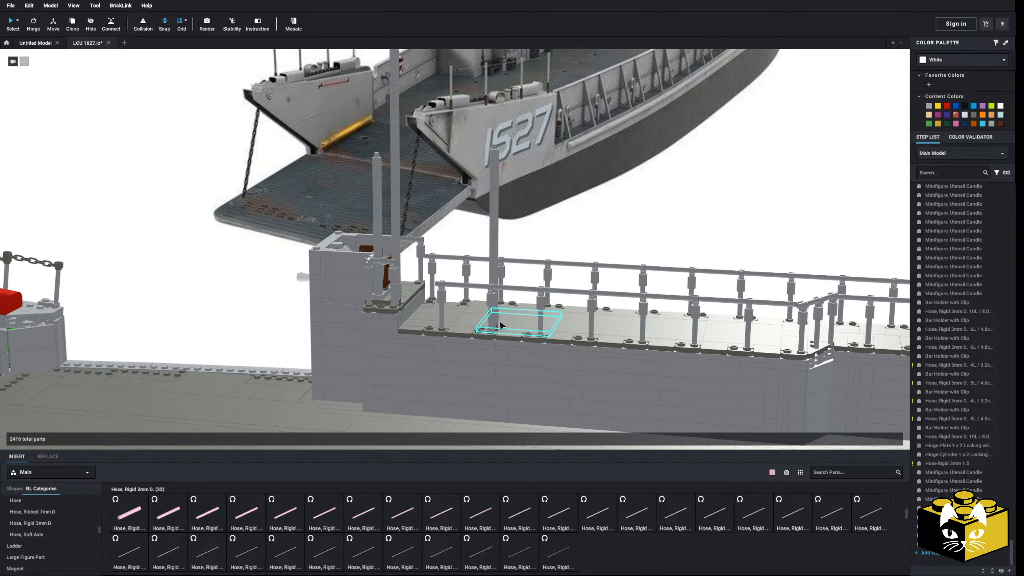
click(495, 319)
scroll(483, 317, up, 2)
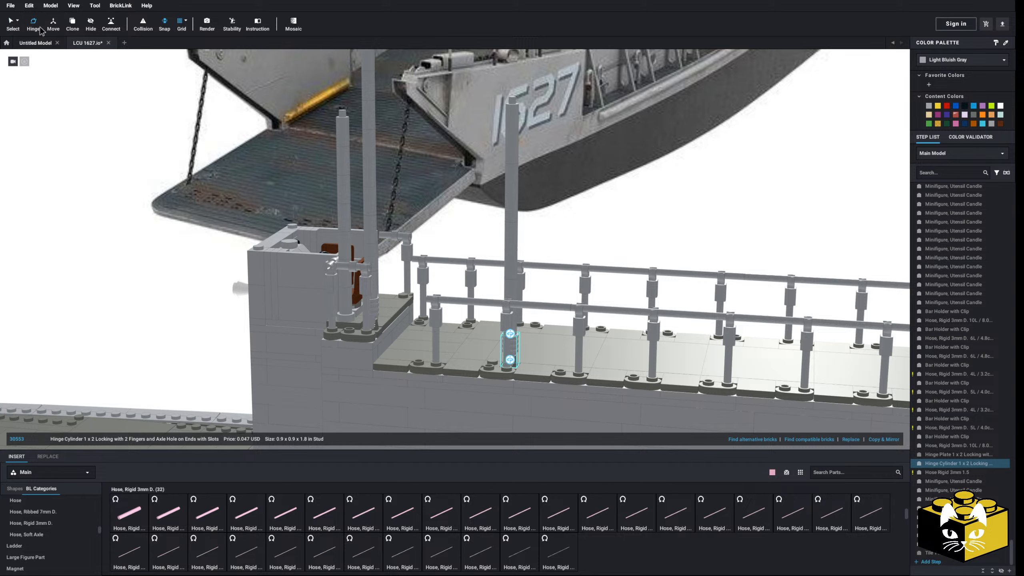
middle_drag(190, 339, 174, 286)
scroll(175, 286, up, 3)
middle_drag(499, 332, 484, 349)
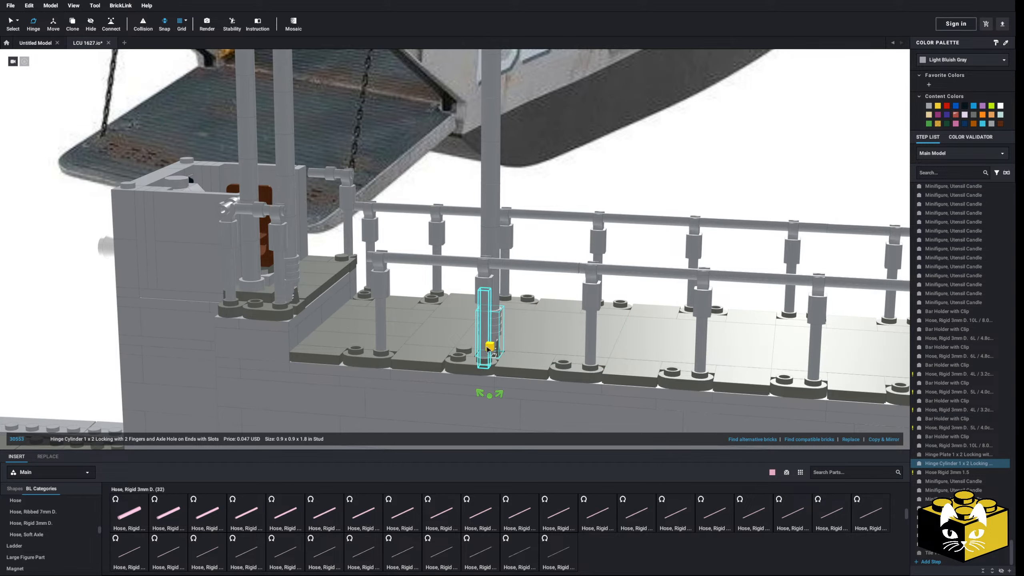
drag(490, 395, 505, 384)
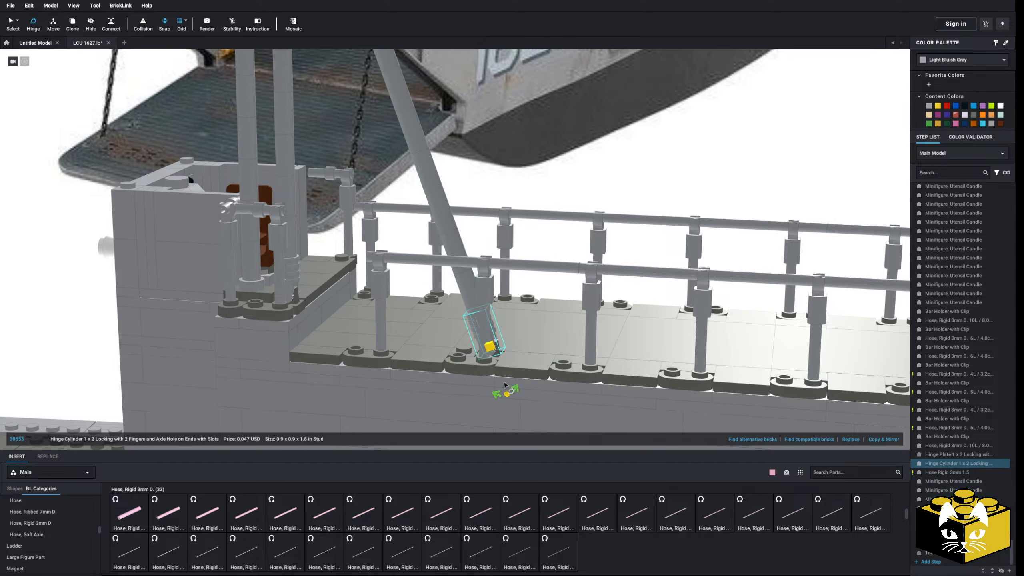
scroll(505, 384, down, 3)
click(480, 334)
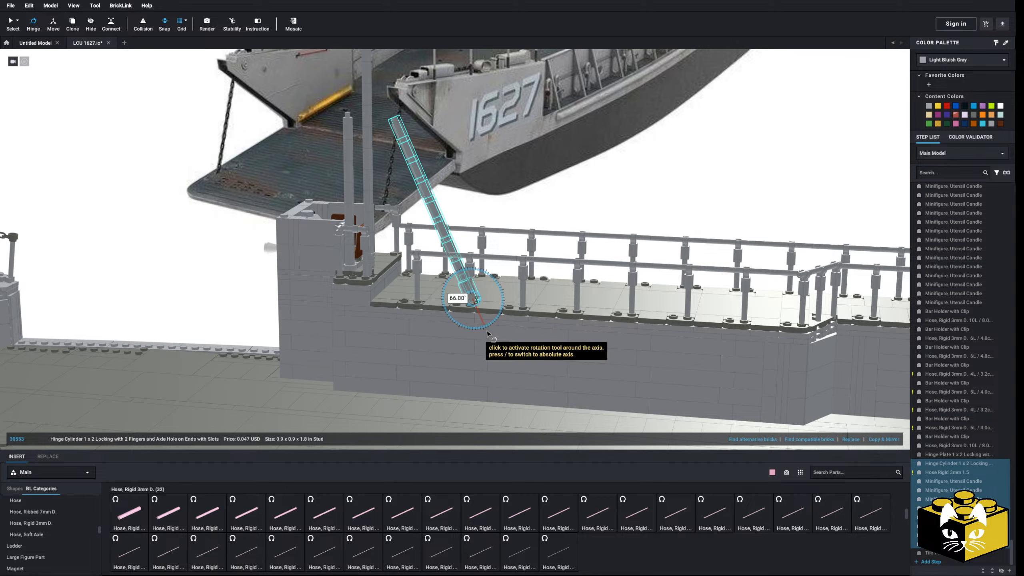
drag(488, 333, 491, 329)
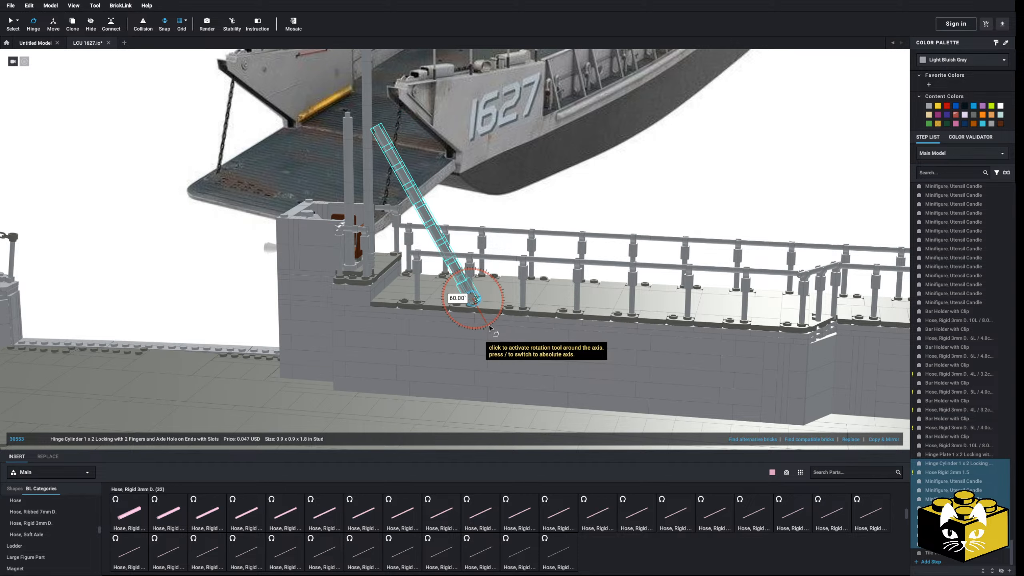
click(197, 275)
Insert a round plate beside the wheelhouse and stack a Plate, Round 2 x 2 with Axle Hole on it
scroll(181, 274, down, 3)
right_drag(181, 274, 240, 269)
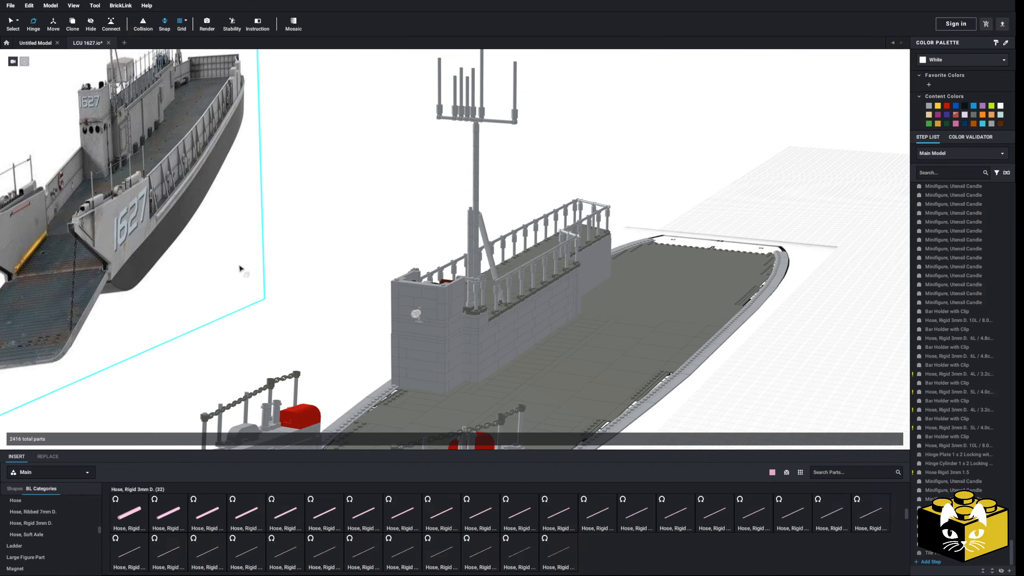
scroll(191, 117, down, 5)
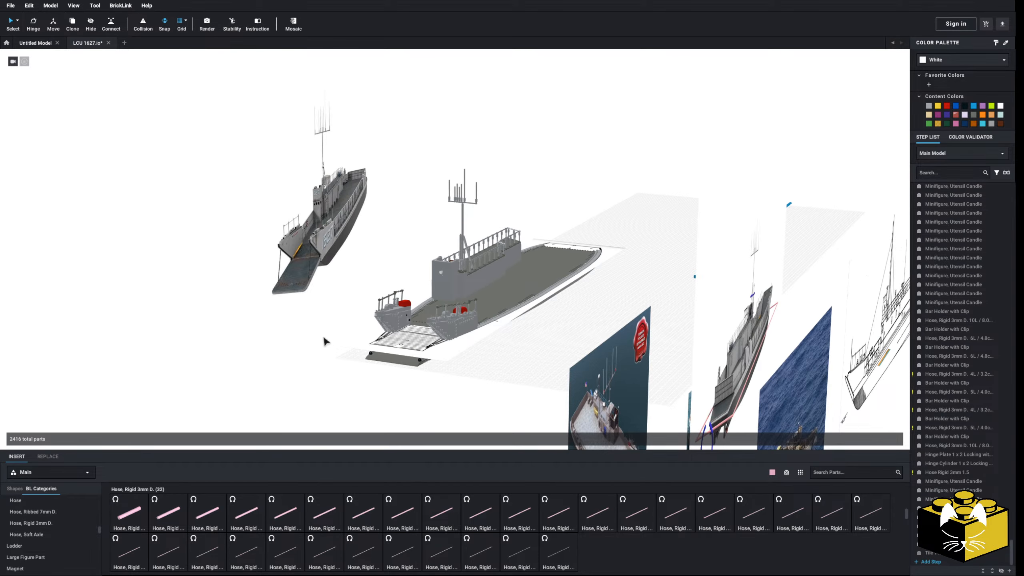
scroll(325, 341, up, 5)
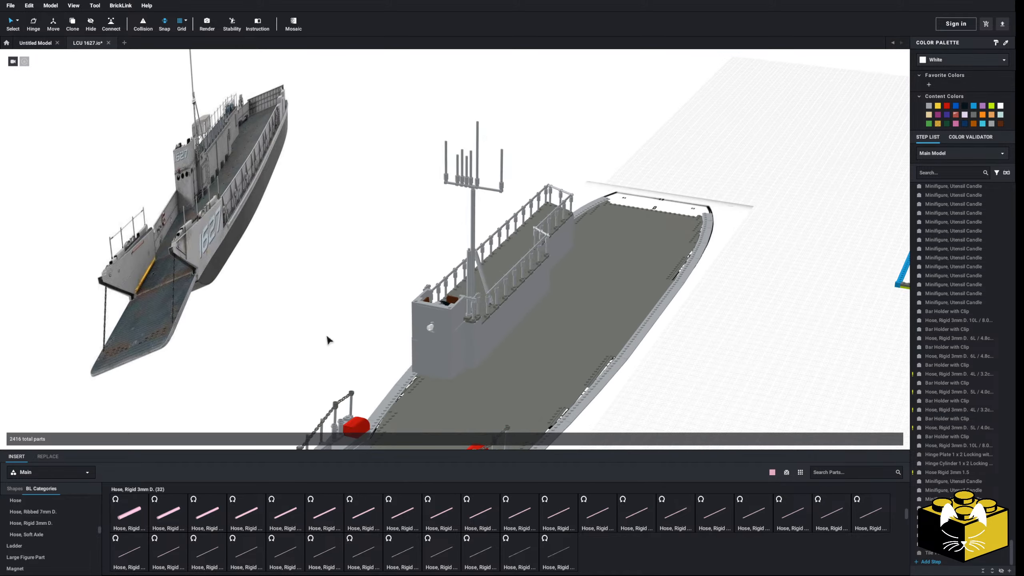
scroll(328, 341, up, 6)
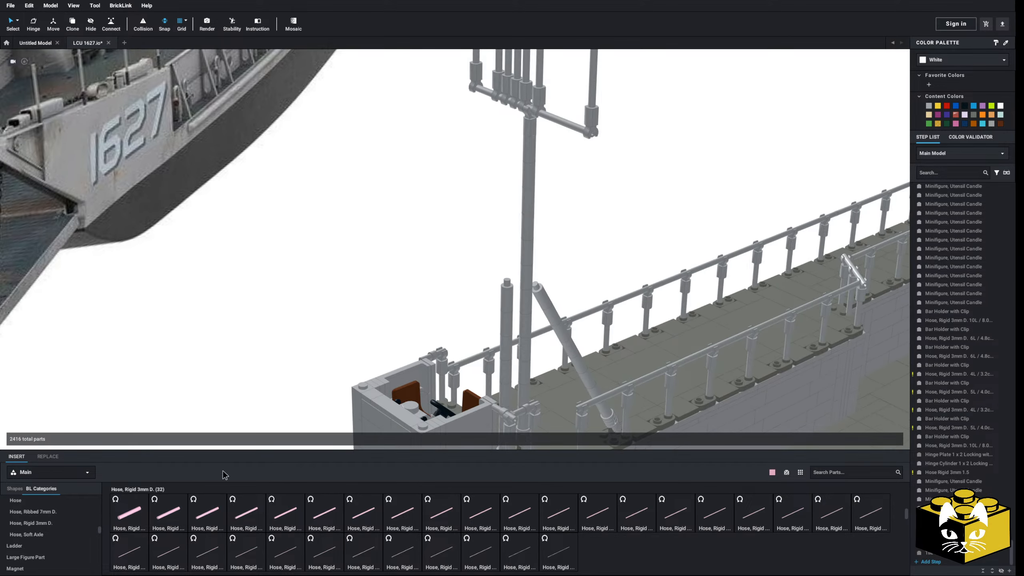
scroll(79, 520, up, 5)
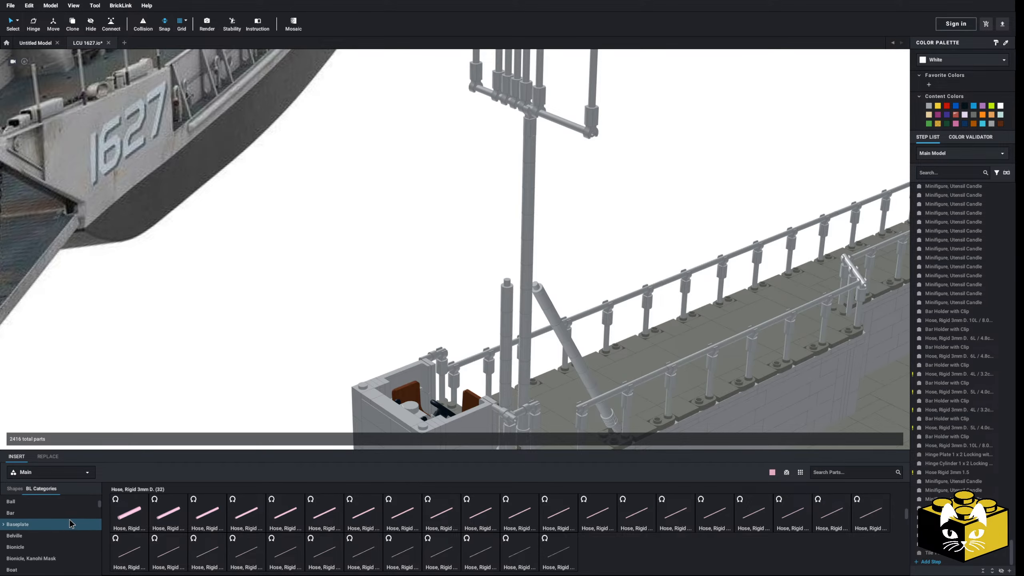
scroll(57, 515, down, 10)
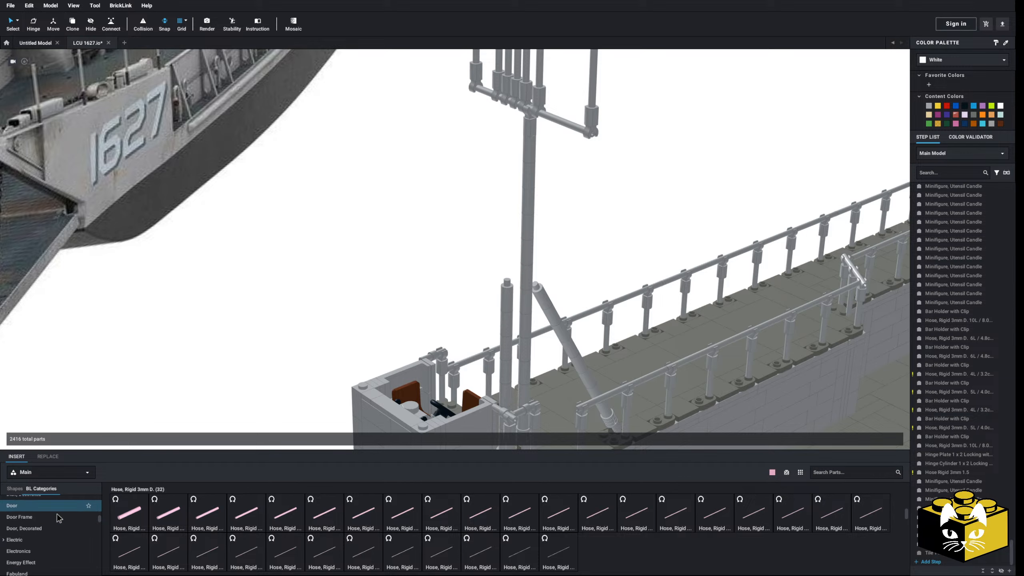
scroll(57, 517, down, 5)
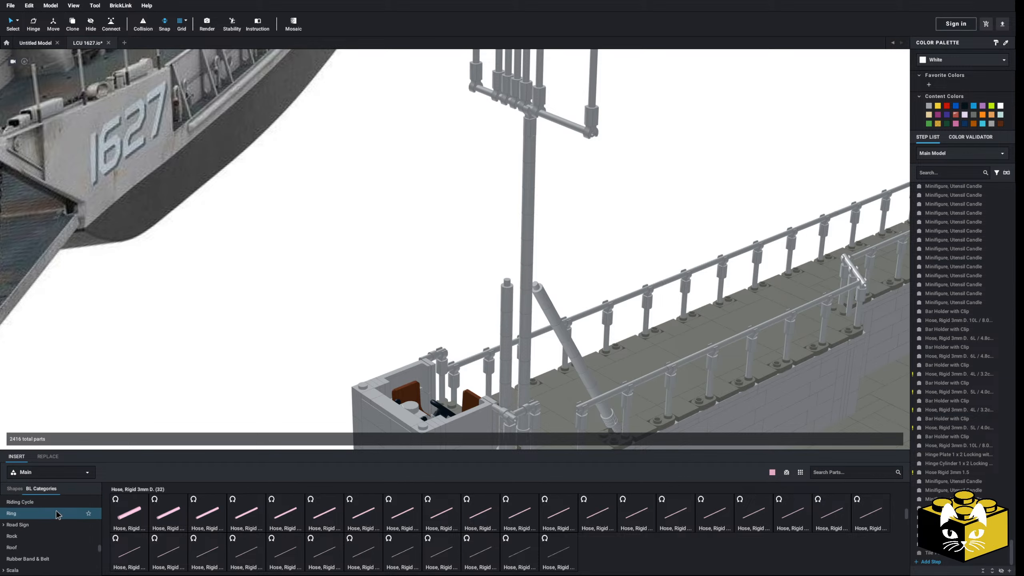
scroll(56, 511, down, 3)
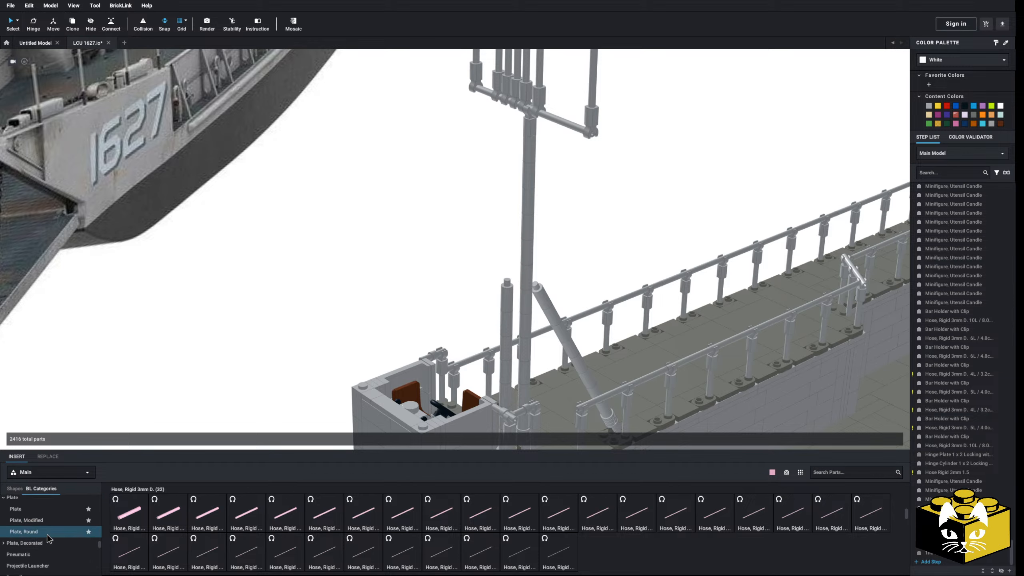
click(47, 533)
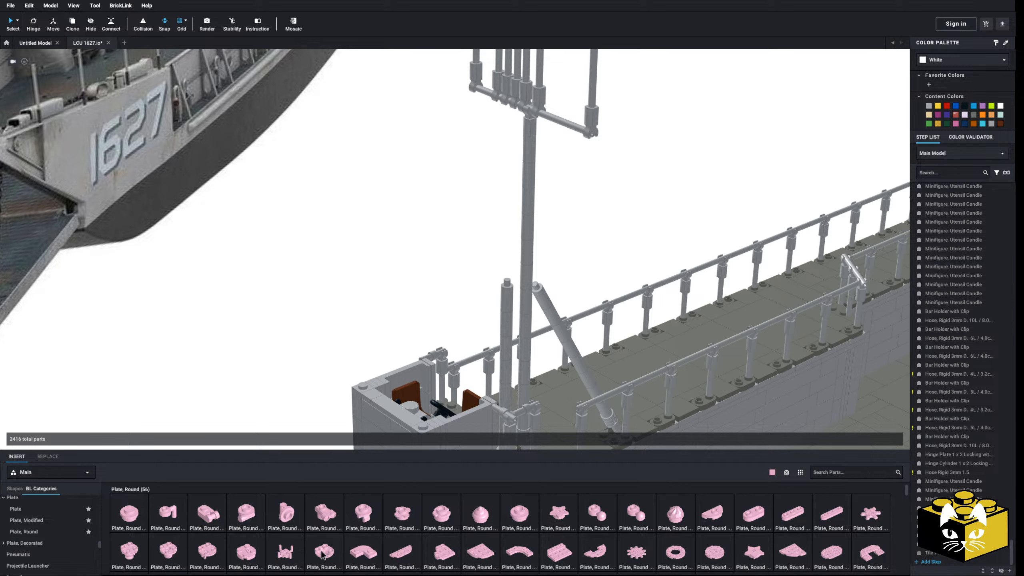
drag(317, 546, 253, 380)
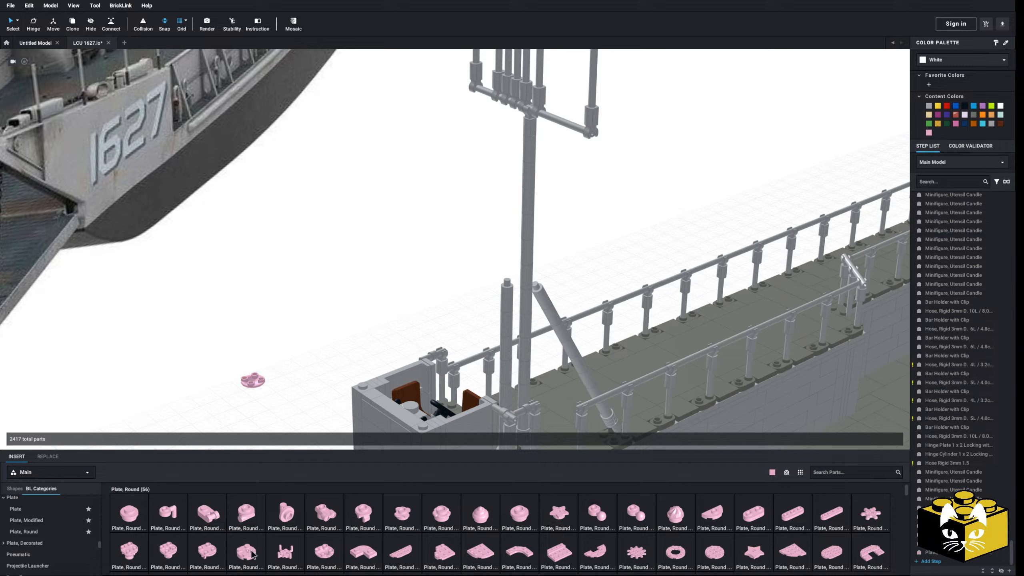
drag(252, 556, 256, 376)
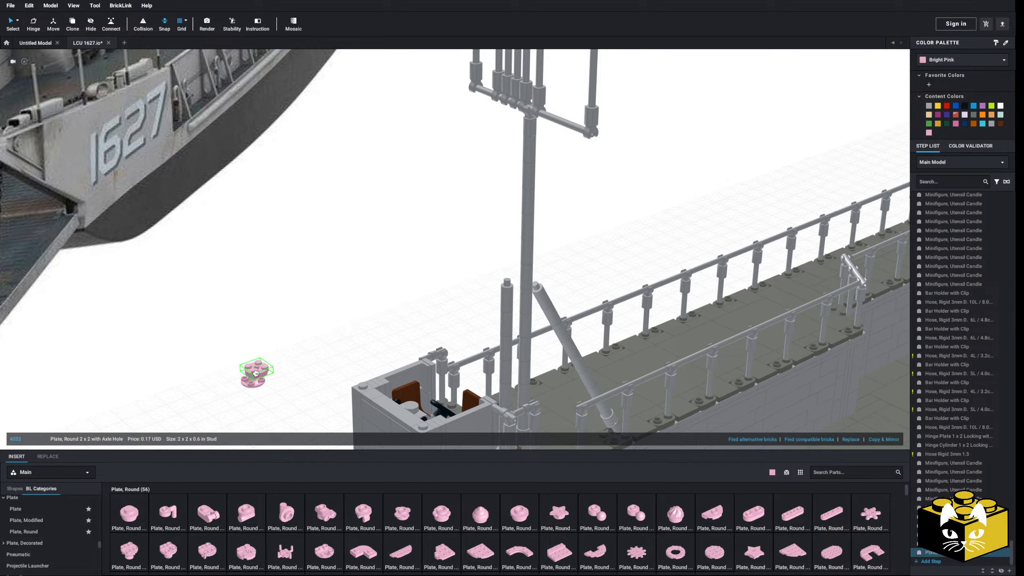
click(303, 386)
Add a Tile, Round 2 x 2 with Open Stud on top of the pink round plates
scroll(42, 541, down, 10)
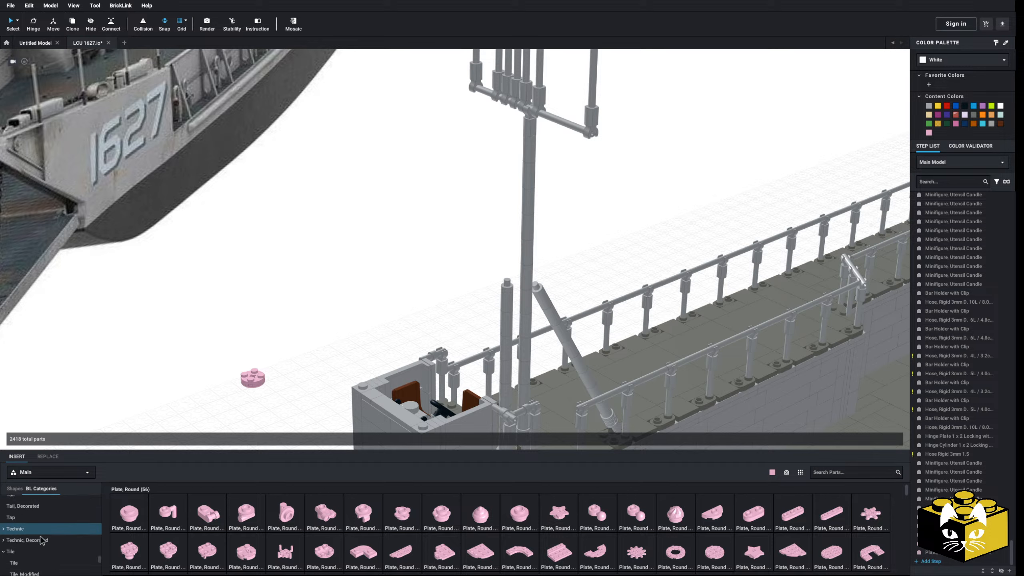
click(41, 533)
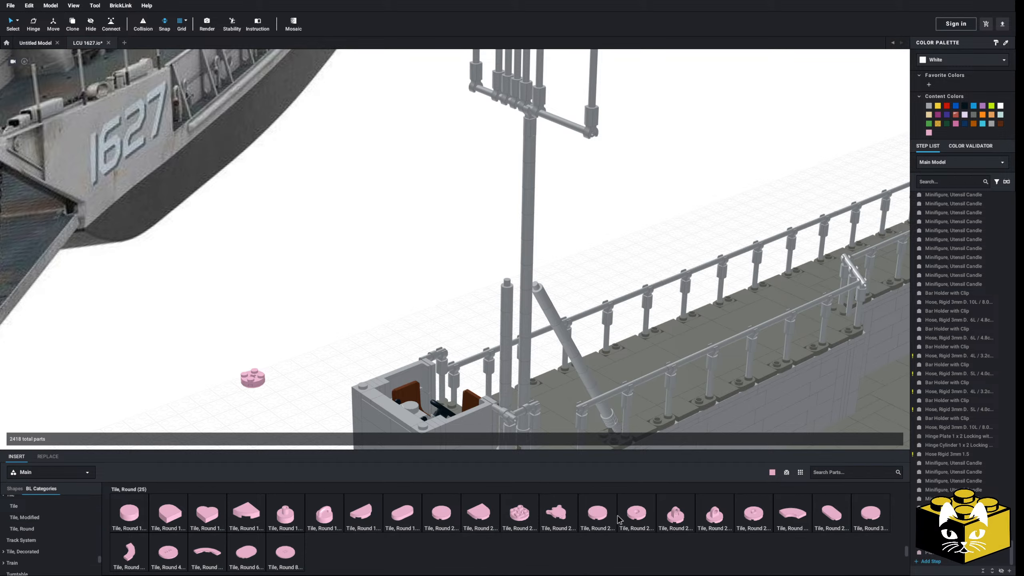
drag(762, 524, 253, 370)
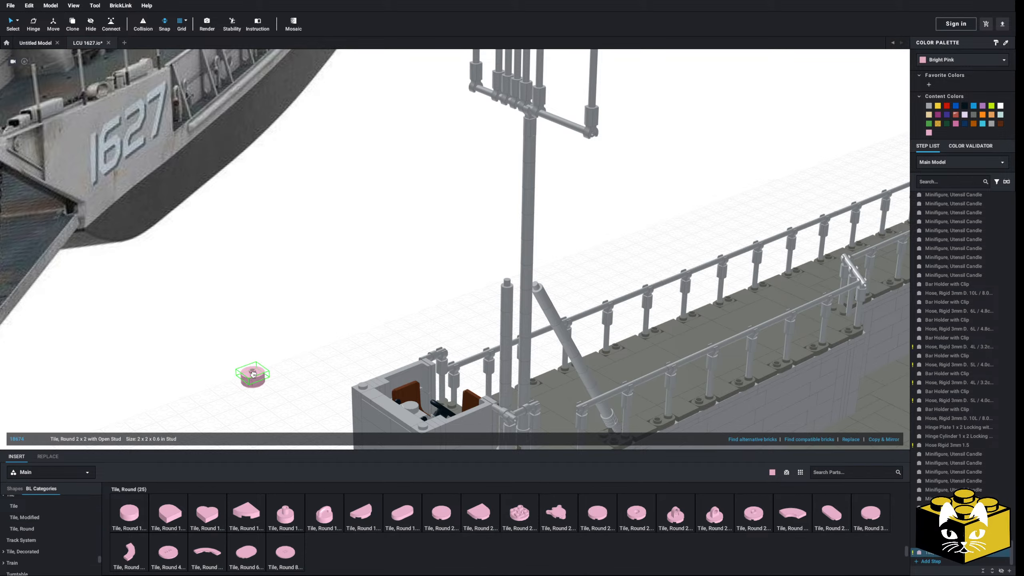
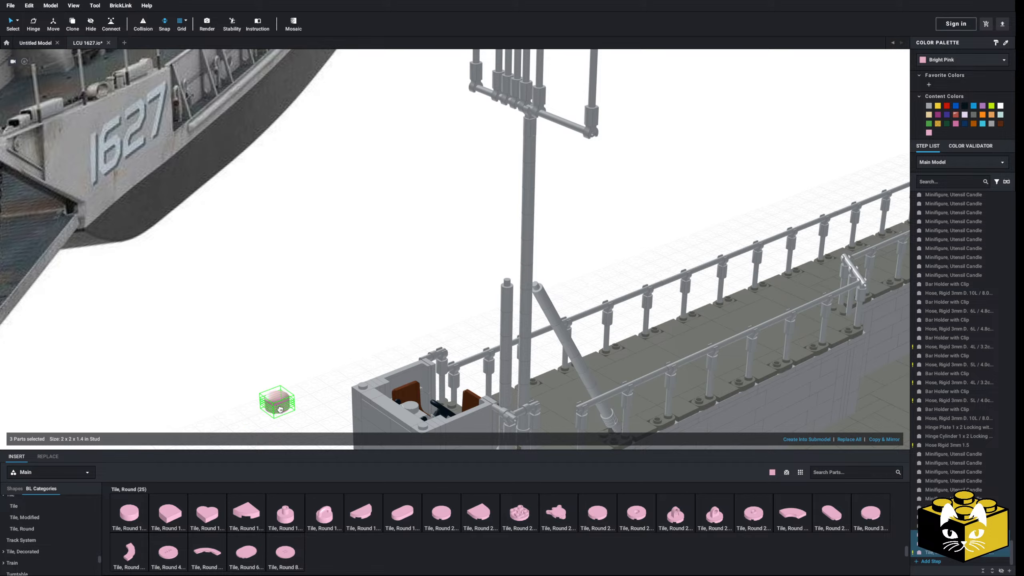
Place the three stacked round parts, turned upside down, on top of the short upright mast at the wheelhouse
drag(280, 409, 513, 282)
scroll(492, 279, up, 4)
middle_drag(492, 279, 311, 350)
mouse_move(385, 372)
mouse_down()
mouse_move(429, 323)
mouse_move(380, 357)
mouse_move(385, 375)
mouse_up()
right_drag(385, 375, 383, 366)
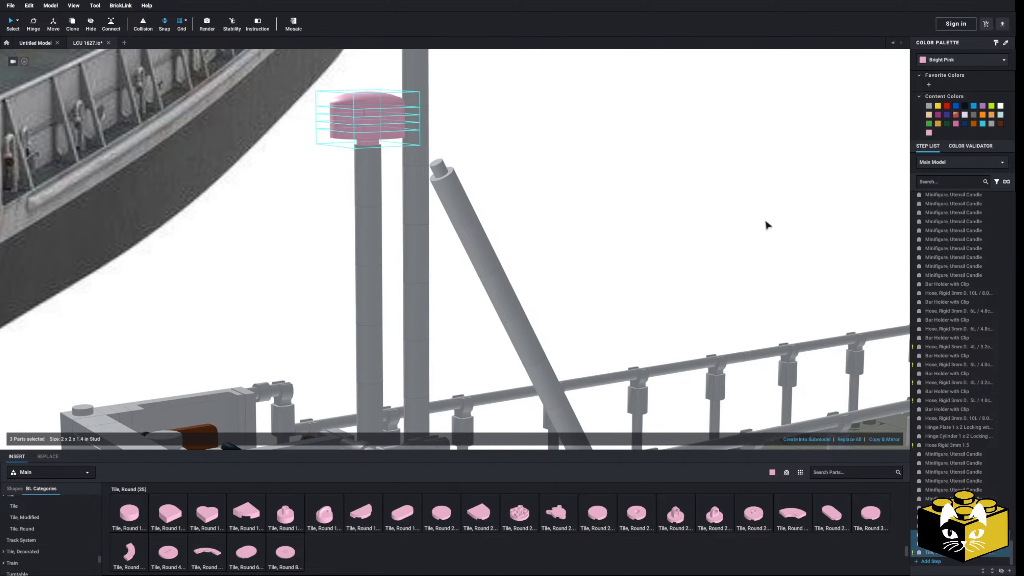
Color the three stacked round parts capping the short upright mast white
click(1001, 106)
click(742, 231)
scroll(622, 281, down, 8)
Examine the LCU 1627 reference pictures for the wheelhouse, the masts and the structure behind the wheelhouse
right_drag(622, 280, 559, 295)
right_drag(406, 365, 387, 372)
click(369, 314)
right_drag(369, 314, 407, 364)
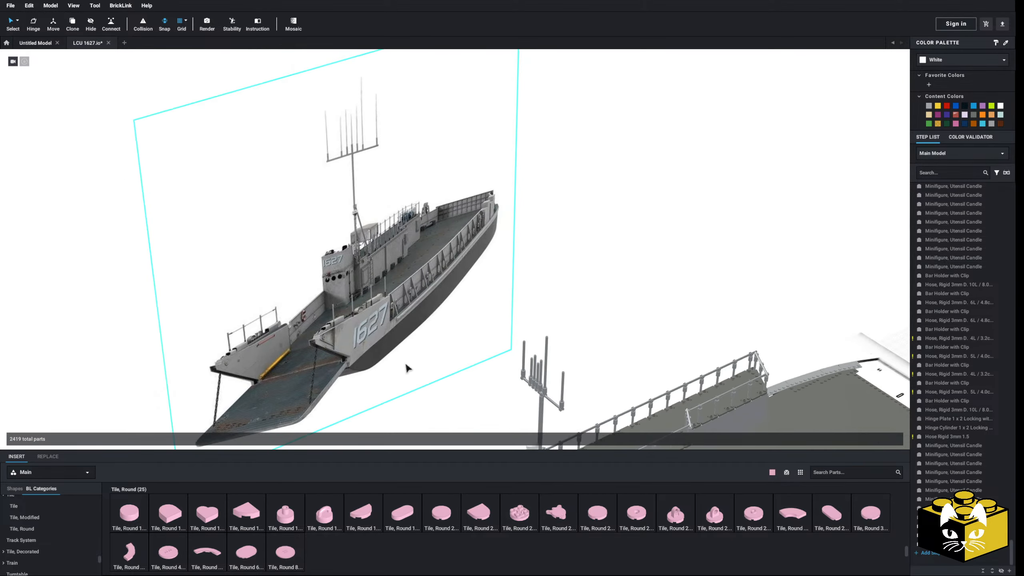
scroll(407, 364, up, 6)
middle_drag(456, 341, 440, 299)
scroll(459, 342, down, 5)
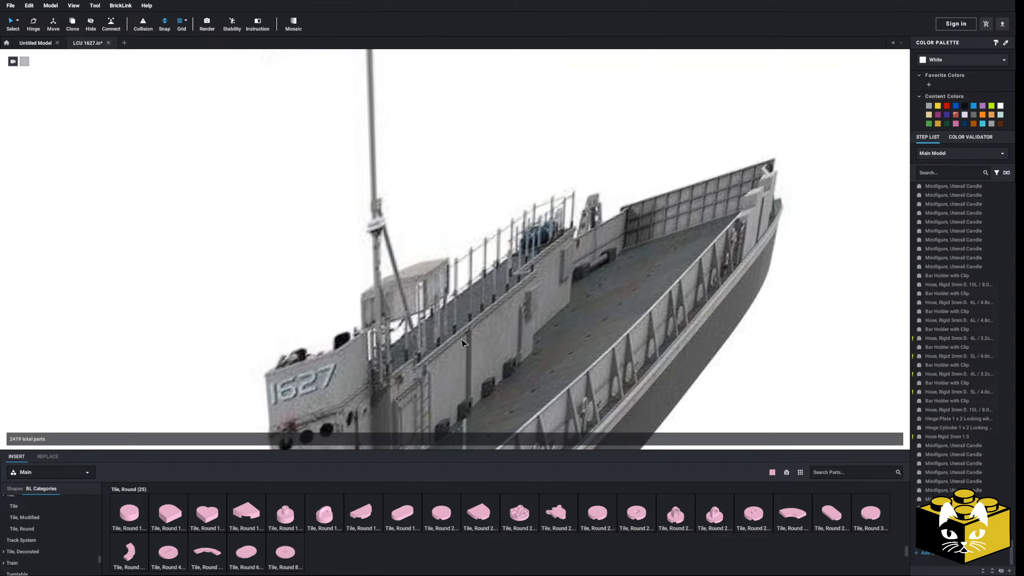
scroll(458, 338, down, 2)
middle_drag(458, 339, 393, 283)
scroll(403, 328, down, 3)
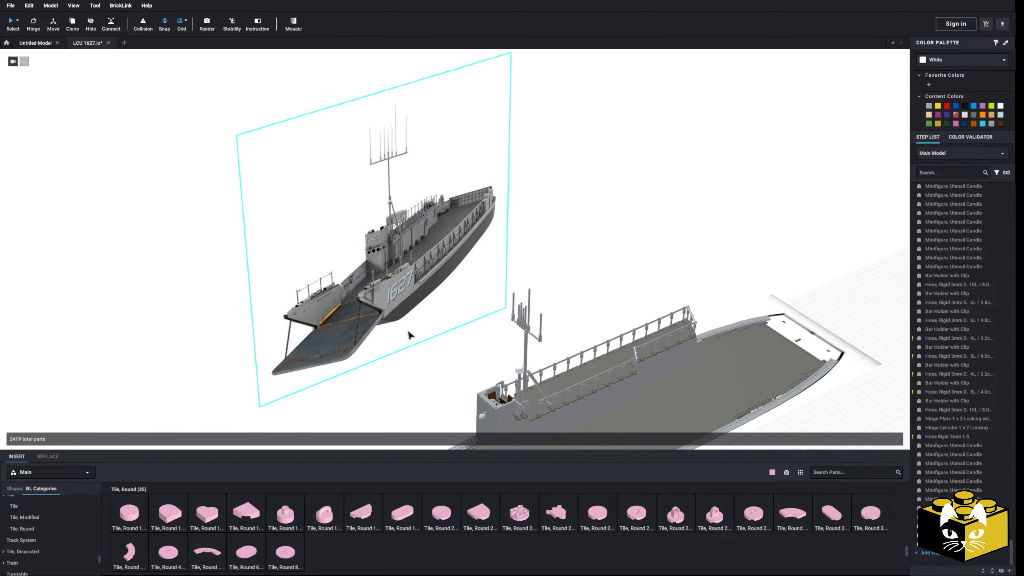
click(408, 332)
right_drag(409, 331, 426, 310)
scroll(427, 310, up, 3)
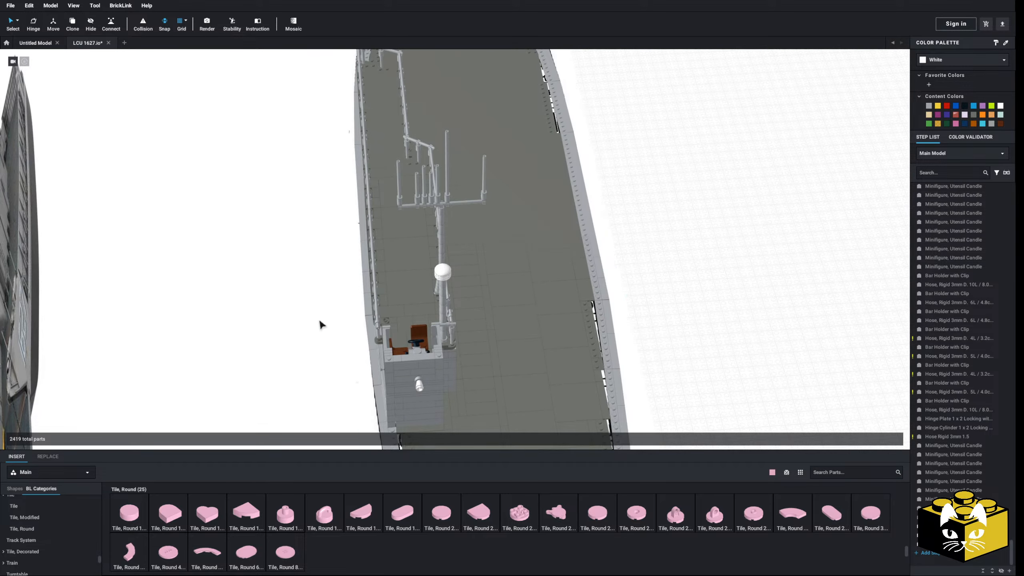
right_drag(212, 321, 256, 327)
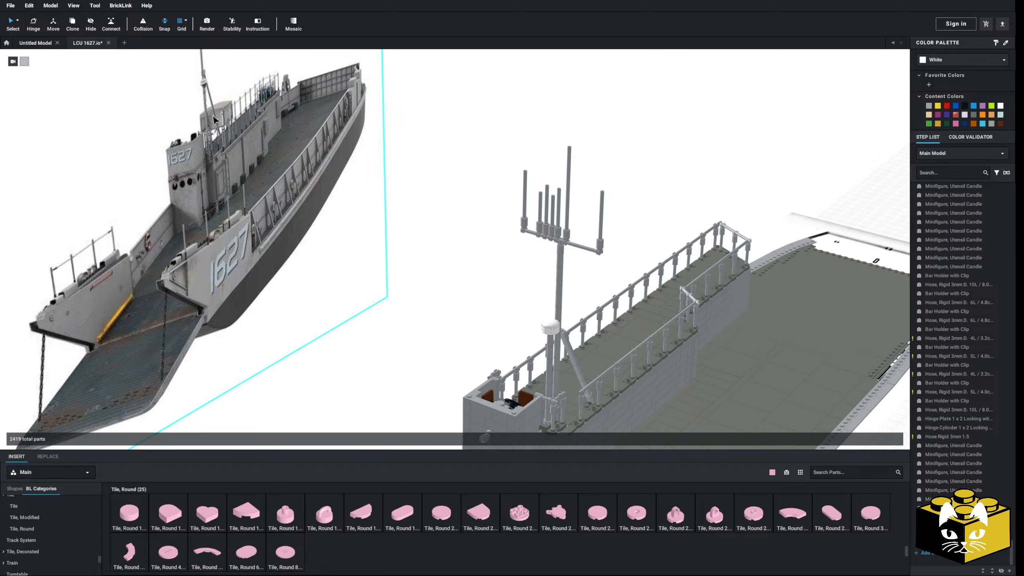
right_drag(427, 314, 381, 266)
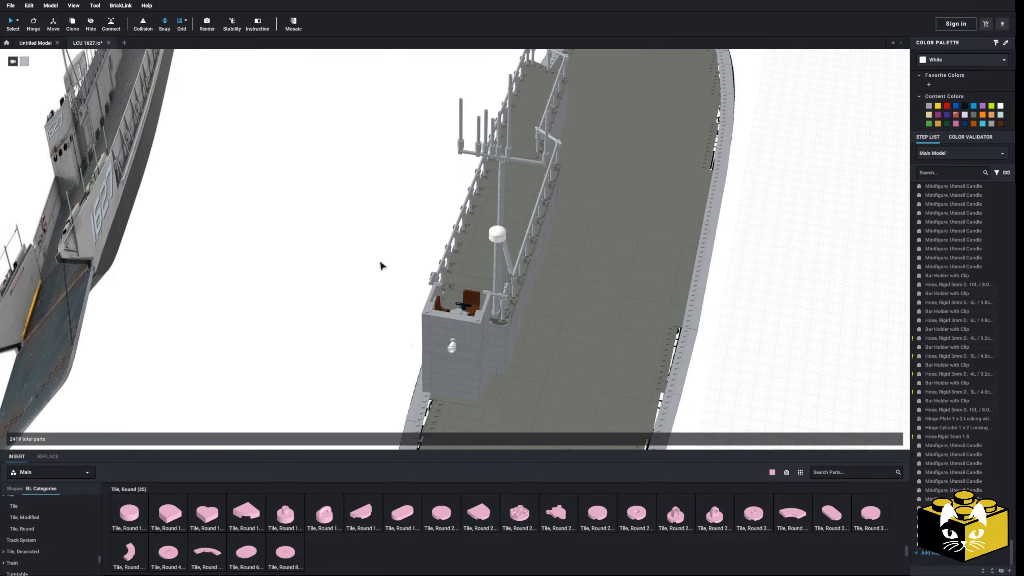
mouse_move(381, 265)
right_down()
mouse_move(396, 274)
mouse_move(402, 258)
mouse_move(550, 278)
mouse_move(370, 321)
mouse_move(399, 319)
mouse_move(343, 277)
mouse_move(360, 277)
right_up()
scroll(360, 277, up, 3)
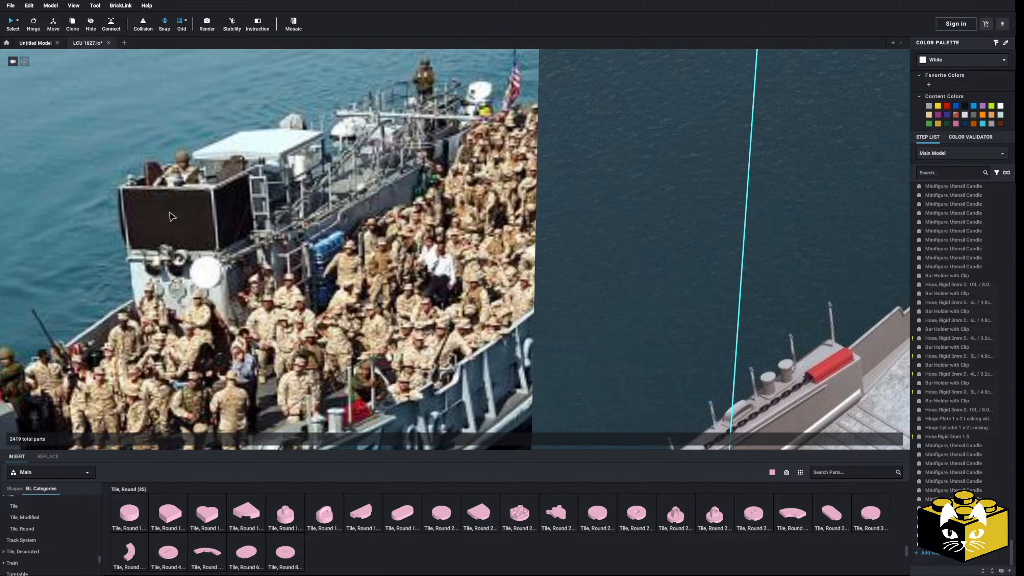
scroll(172, 216, down, 5)
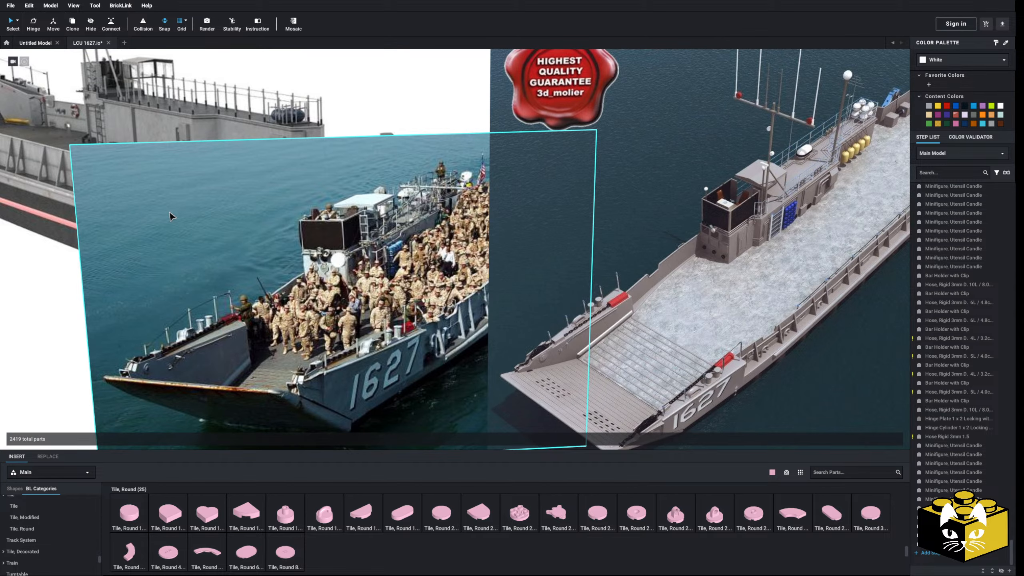
scroll(172, 216, down, 10)
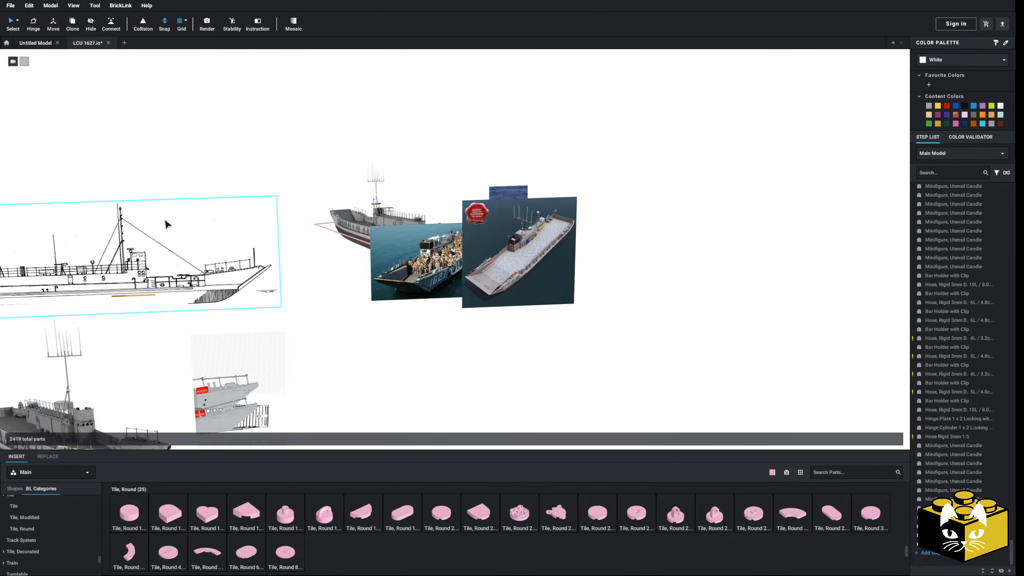
Inspect the model's open walkway area between the railings directly behind the wheelhouse
middle_drag(166, 220, 478, 164)
right_drag(477, 163, 347, 221)
middle_drag(345, 218, 381, 209)
right_drag(382, 209, 409, 213)
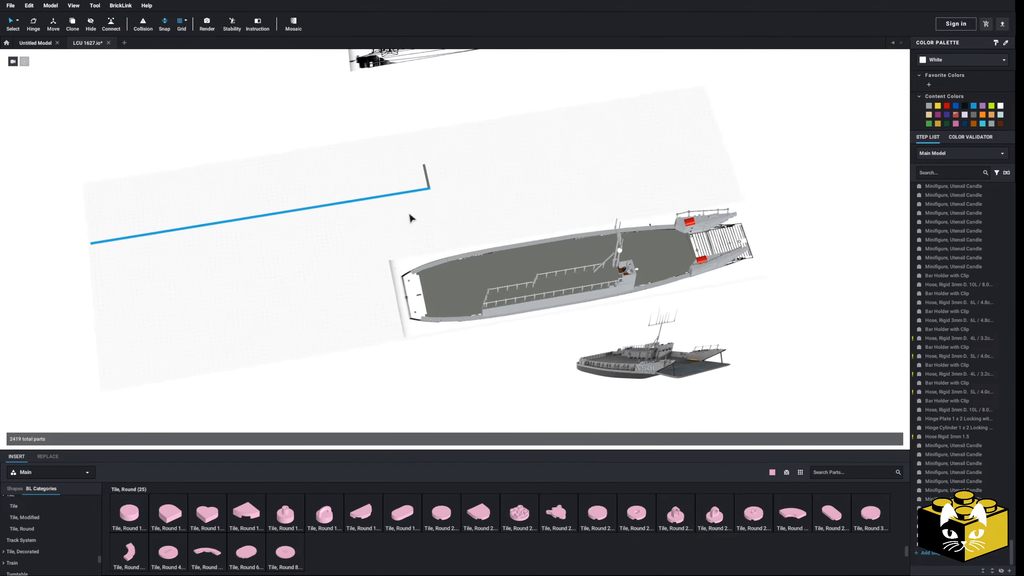
middle_drag(409, 213, 362, 239)
right_drag(361, 239, 377, 236)
scroll(377, 236, up, 3)
middle_drag(377, 237, 350, 236)
scroll(374, 234, up, 8)
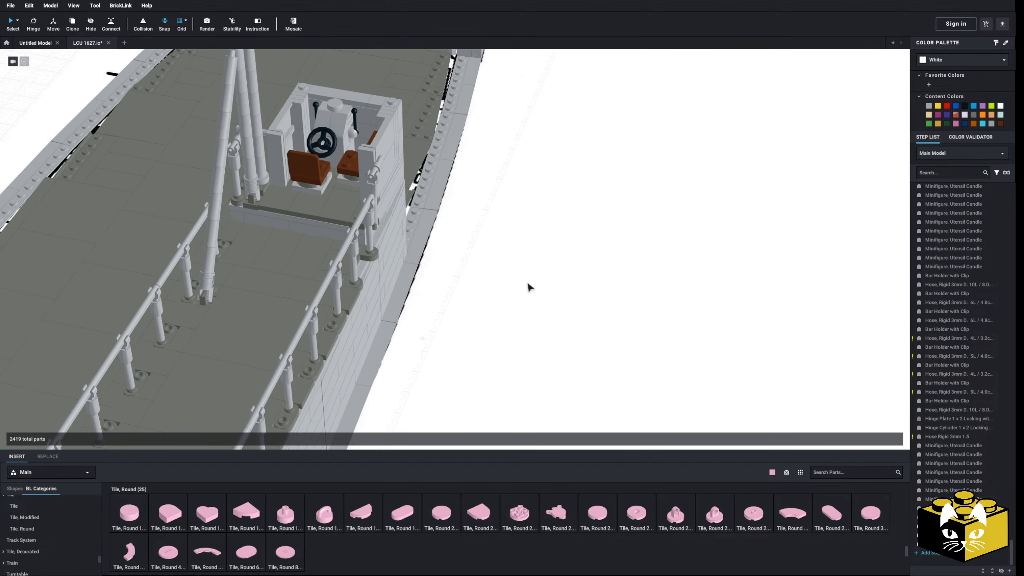
middle_drag(528, 284, 547, 288)
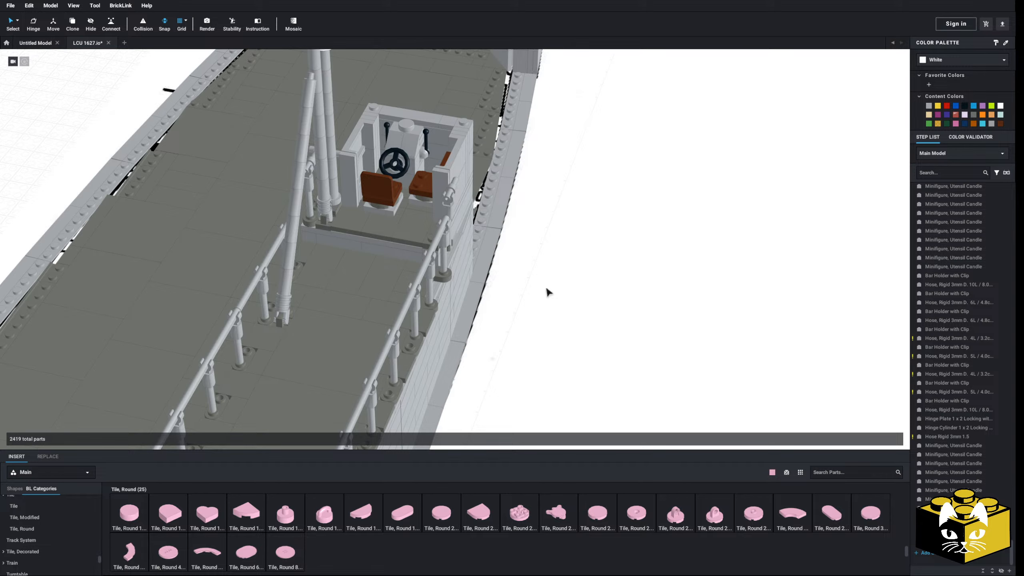
right_drag(547, 295, 551, 300)
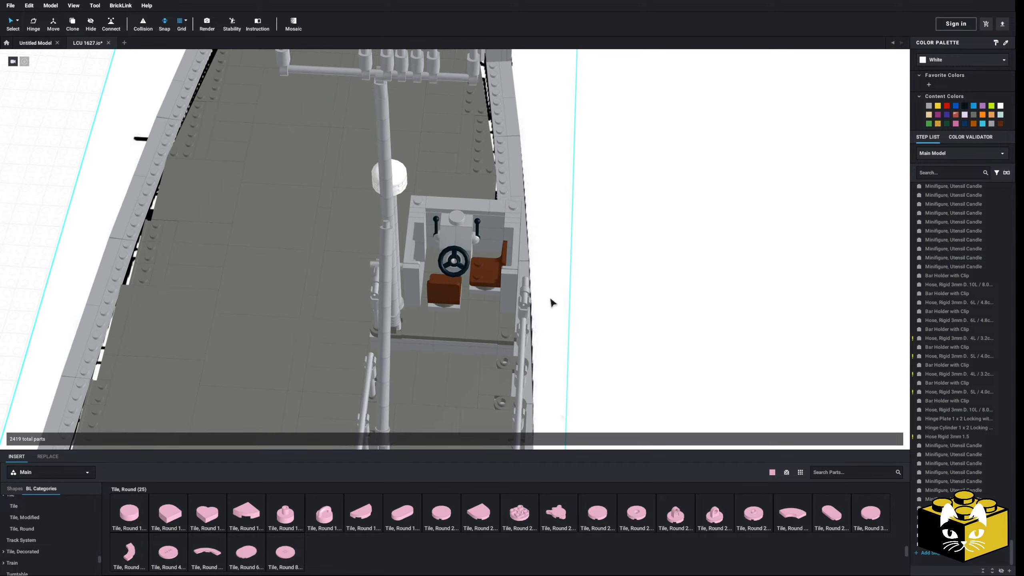
scroll(585, 300, up, 5)
scroll(661, 313, up, 3)
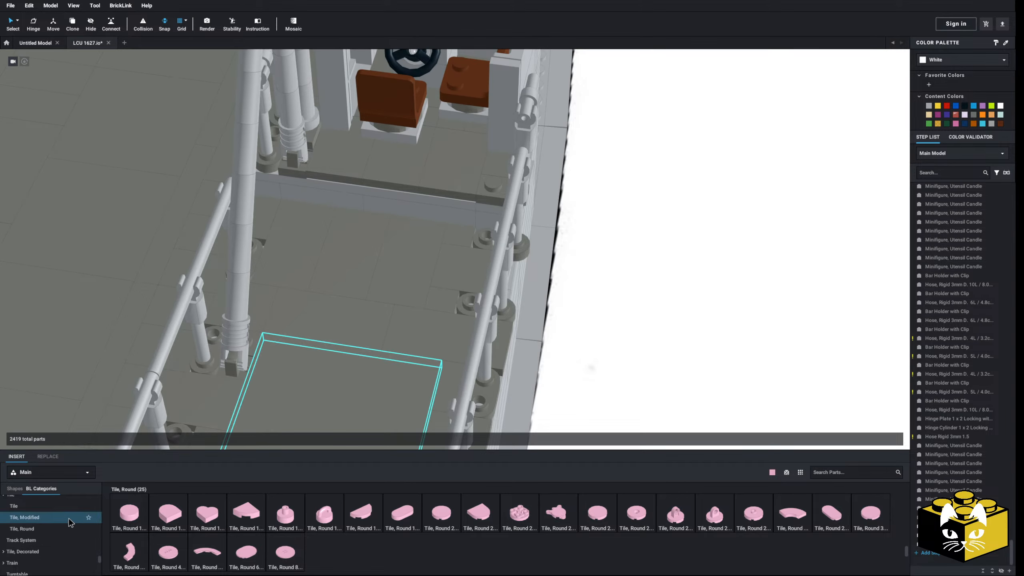
Duplicate a Tile 6 x 6 with Bottom Tubes from the walkway and place the copy beside the hull
drag(101, 561, 99, 500)
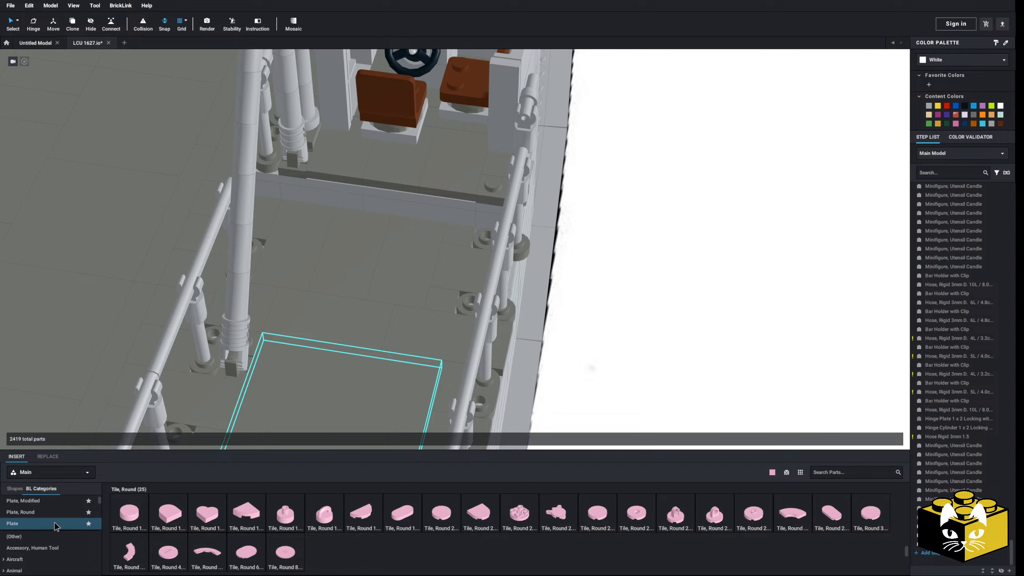
scroll(48, 519, down, 3)
scroll(378, 322, down, 4)
right_click(372, 340)
click(384, 346)
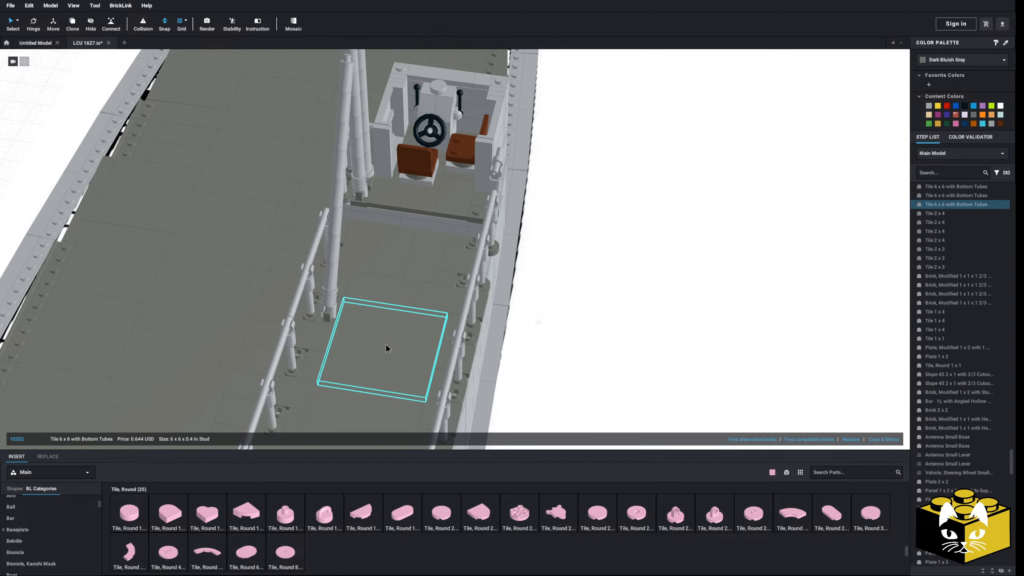
right_click(664, 294)
click(677, 319)
click(665, 287)
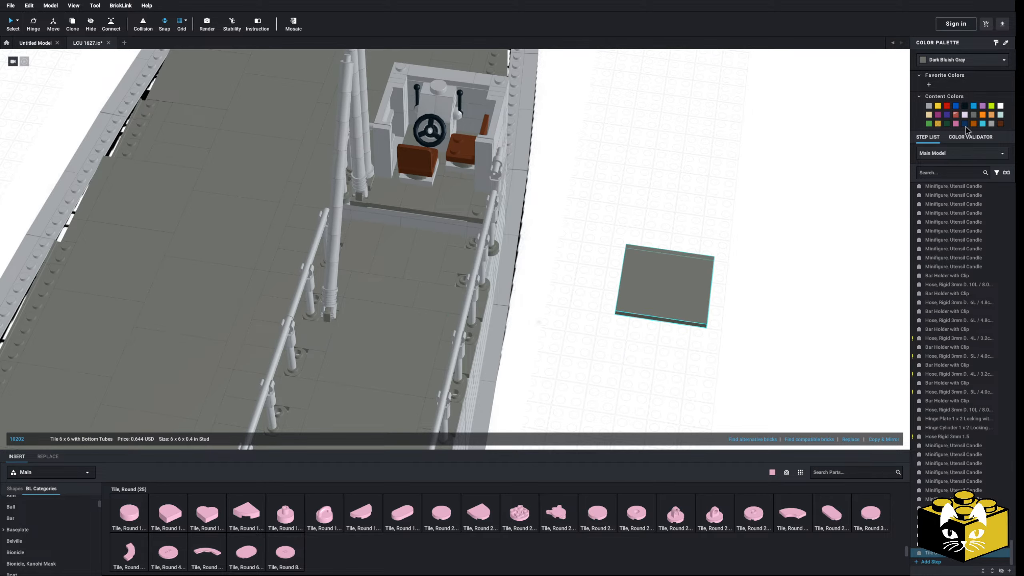
Recolor the copied 6 x 6 tile beside the hull Light Bluish Gray
click(960, 61)
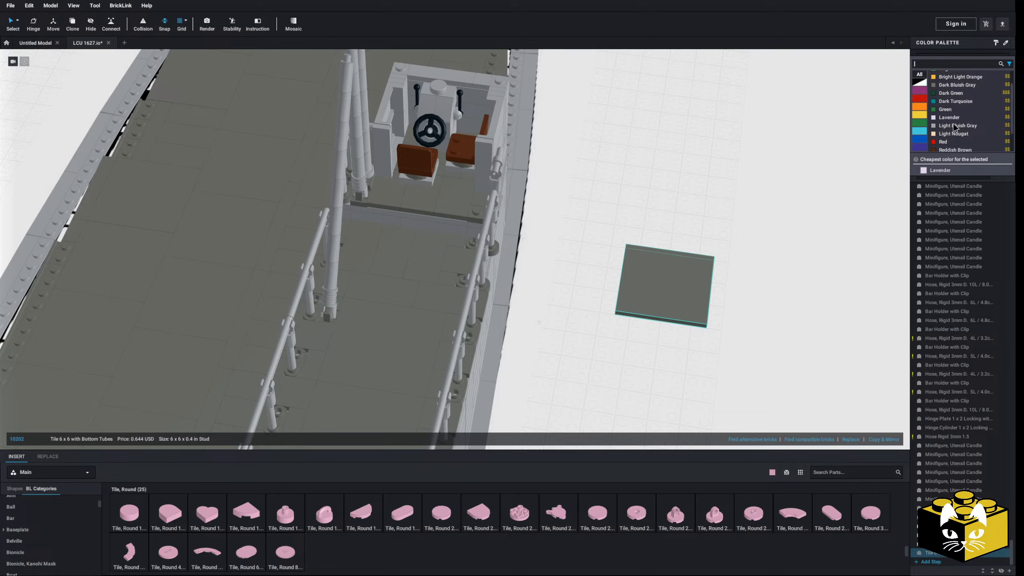
click(954, 126)
click(799, 224)
Frame the underside edges of the grey 6 x 6 tile with two Plate 1 x 4 and two Plate 1 x 6
scroll(60, 532, up, 3)
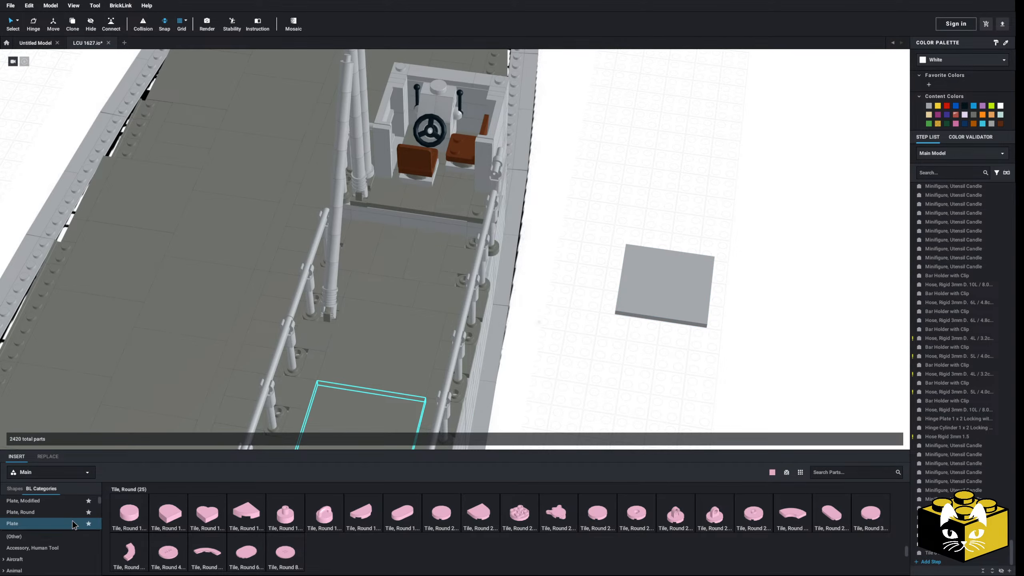
click(54, 524)
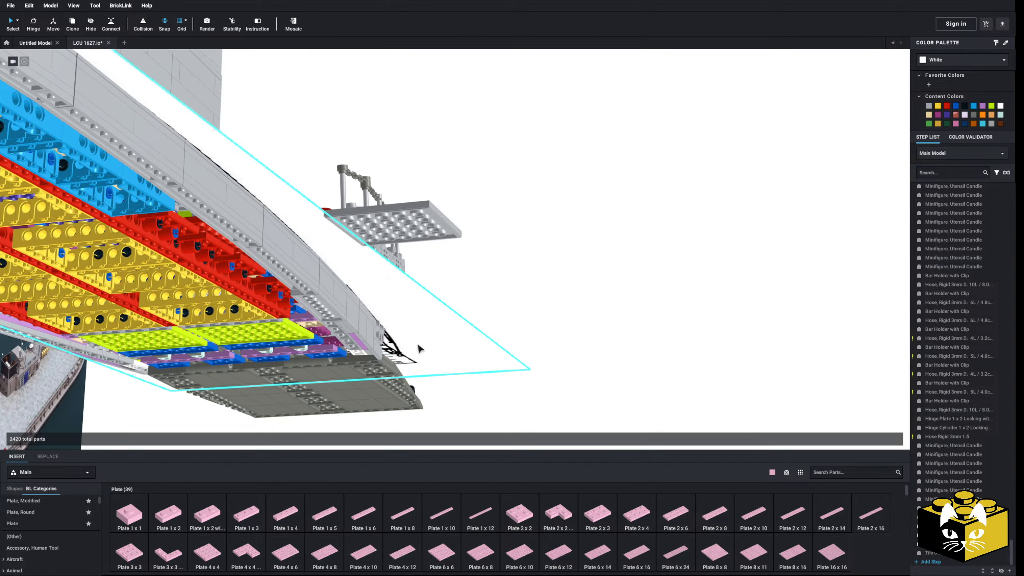
drag(285, 515, 354, 240)
drag(363, 515, 271, 197)
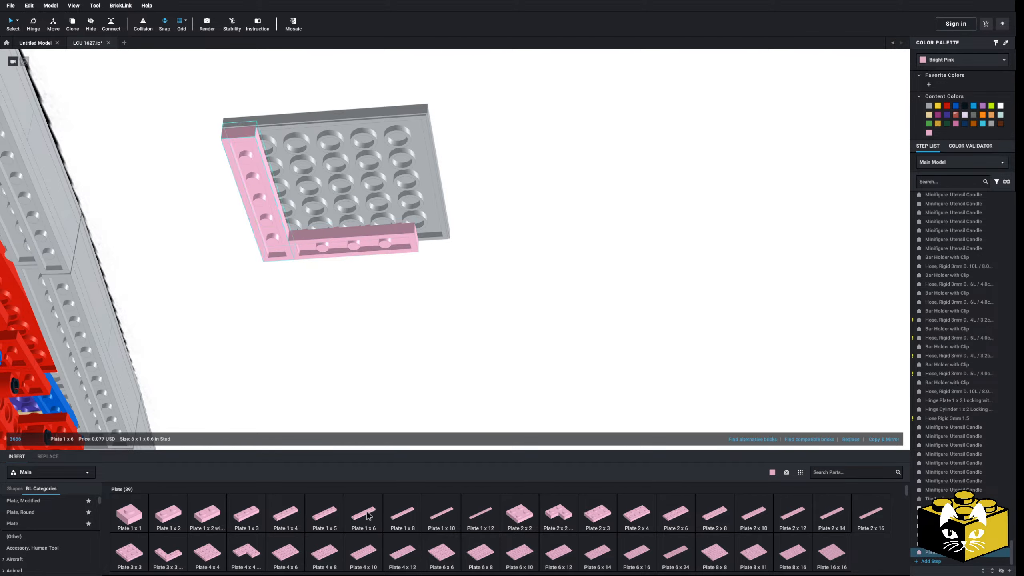
drag(367, 515, 437, 186)
drag(286, 515, 323, 138)
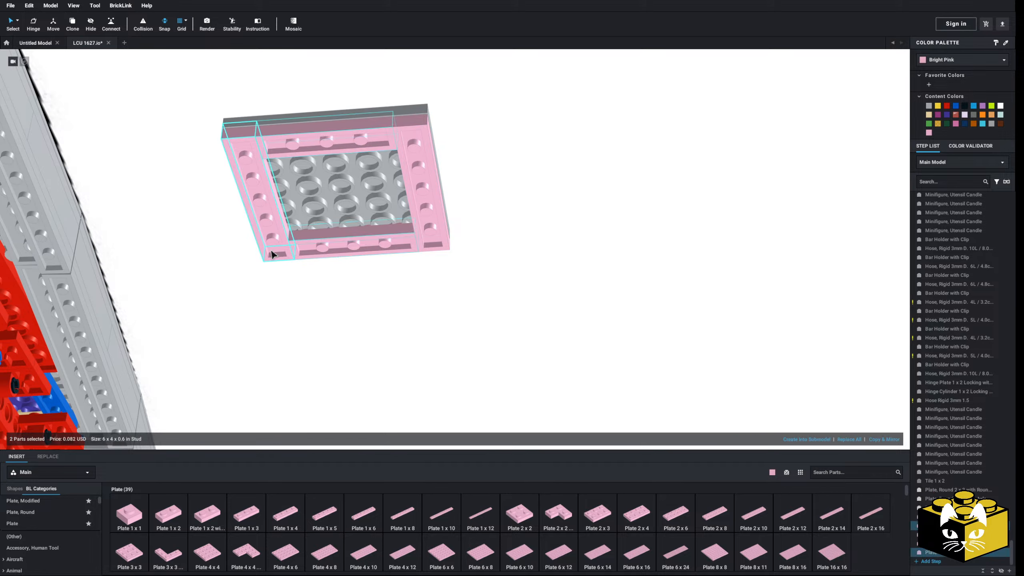
Duplicate the four-plate frame and attach the copy under the first one, turned by a quarter turn
right_click(441, 232)
click(459, 247)
click(488, 238)
right_click(488, 239)
click(500, 262)
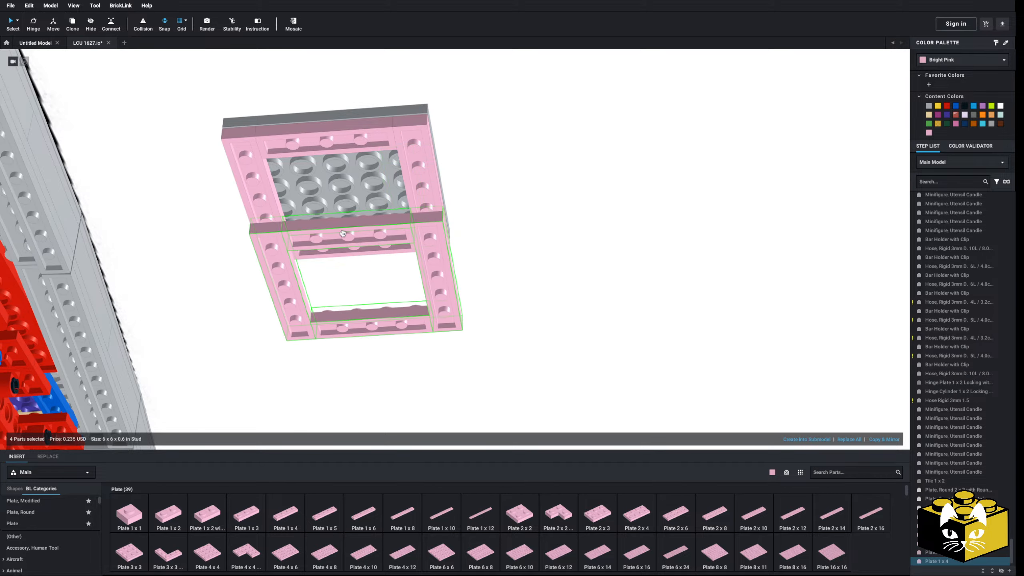
click(333, 163)
click(551, 254)
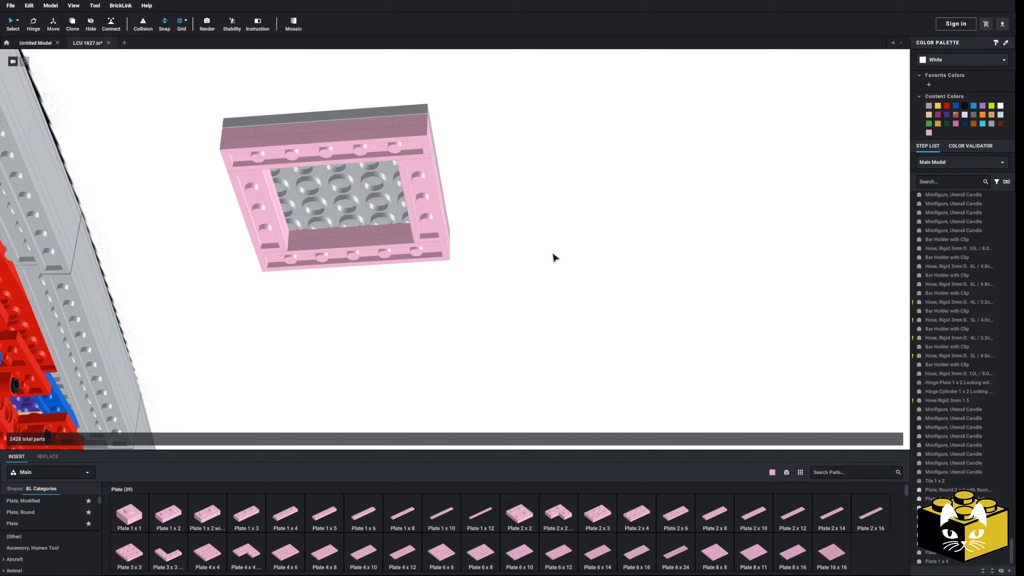
Color the 6 x 6 tile and both pink plate frames beneath it Light Bluish Gray
right_drag(551, 254, 555, 290)
drag(593, 233, 391, 377)
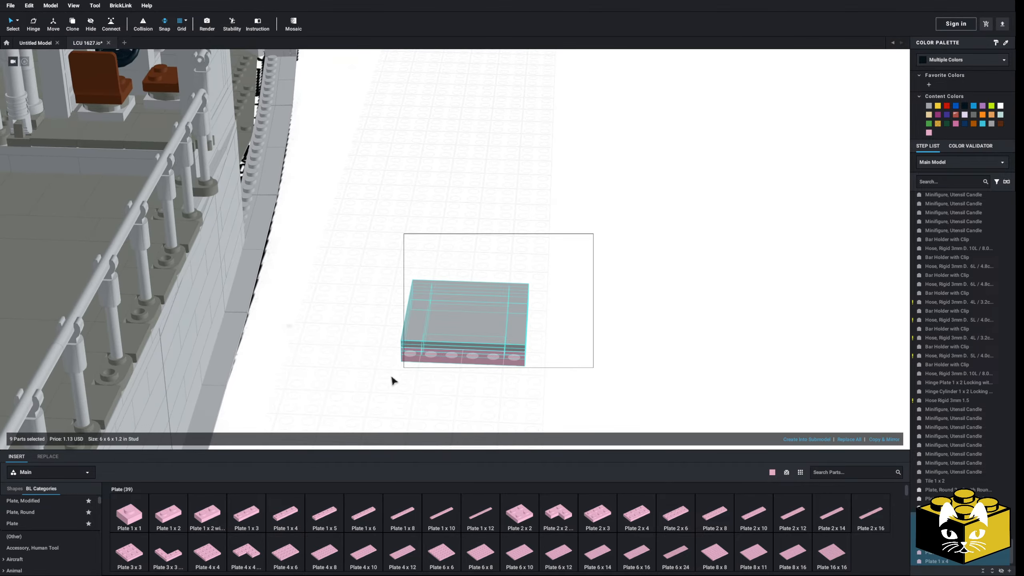
click(929, 106)
click(425, 327)
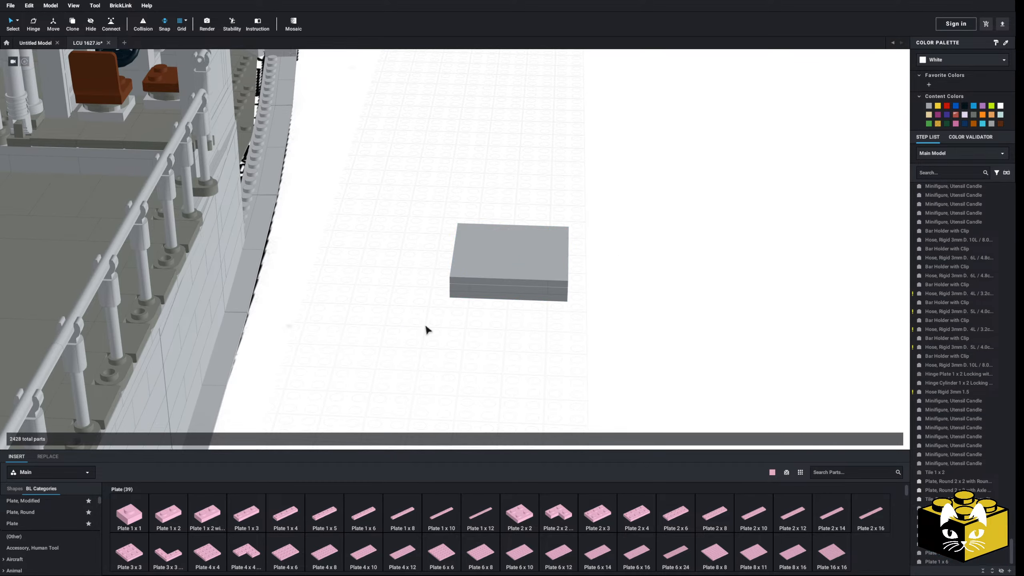
Delete the two Plate 1 x 6 pieces from the lower frame under the grey tile
right_drag(425, 328, 437, 299)
scroll(471, 279, up, 3)
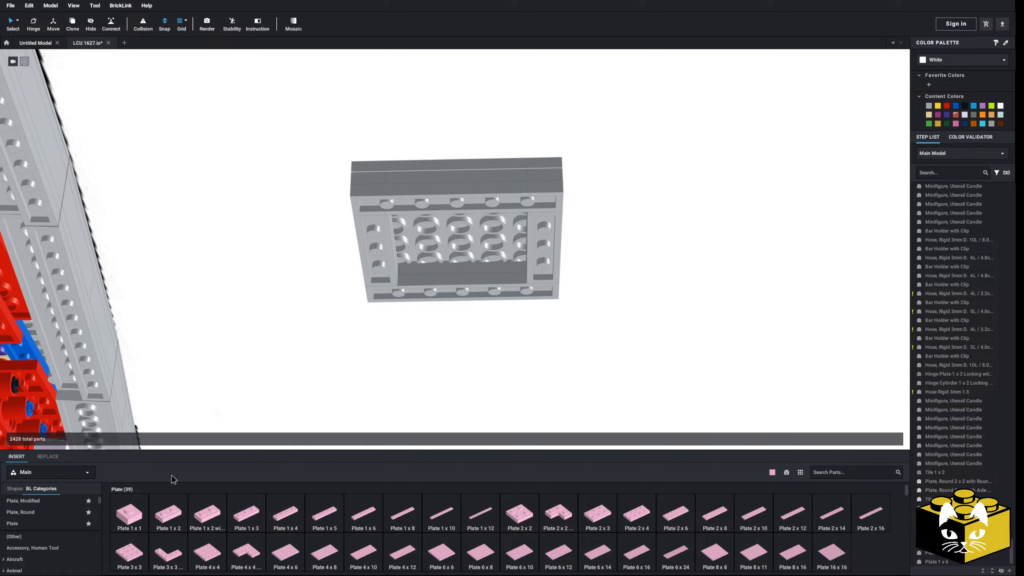
click(390, 206)
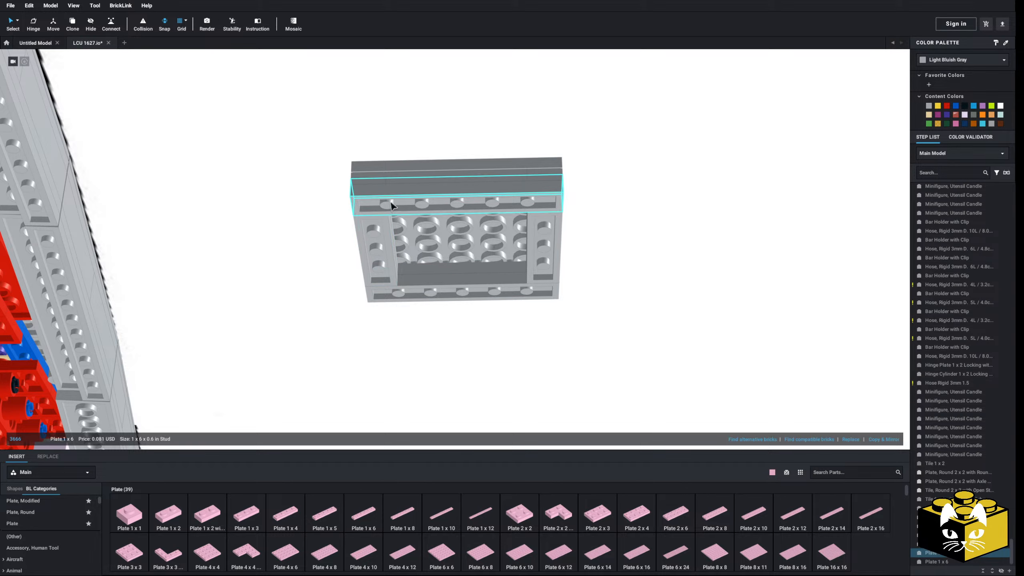
key(Delete)
click(421, 297)
key(Delete)
Duplicate the two remaining lower Plate 1 x 4 pieces and attach the copies, turned crosswise, centered along the two open edges
click(387, 275)
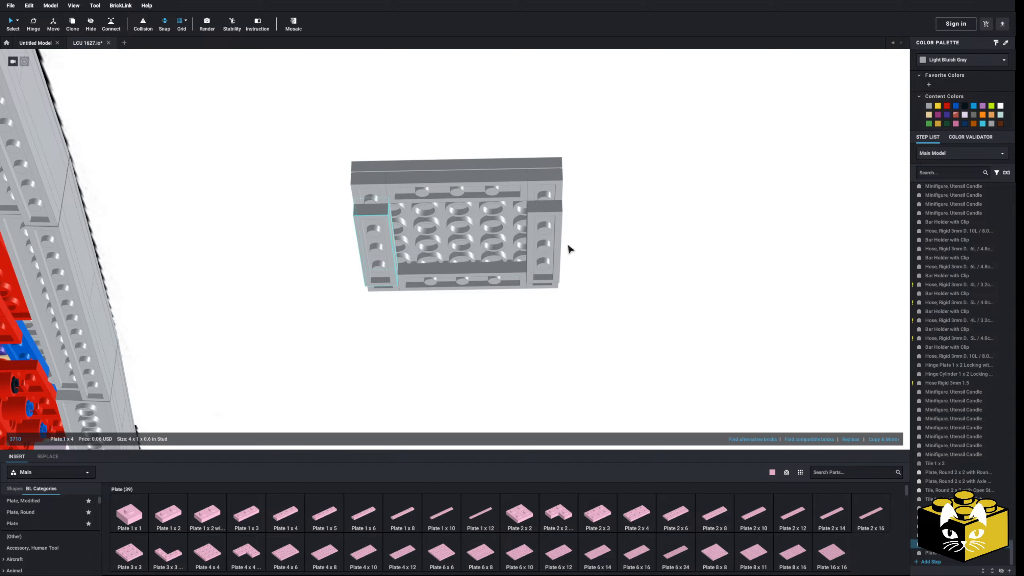
ctrl+click(555, 245)
right_click(555, 244)
click(581, 251)
right_click(592, 247)
click(604, 275)
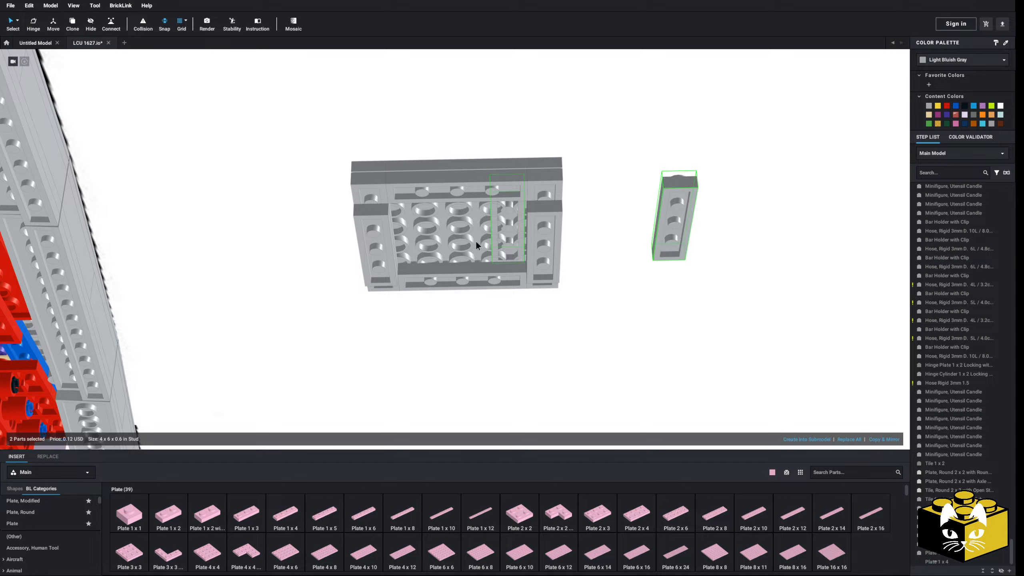
key(Right)
click(468, 283)
click(546, 328)
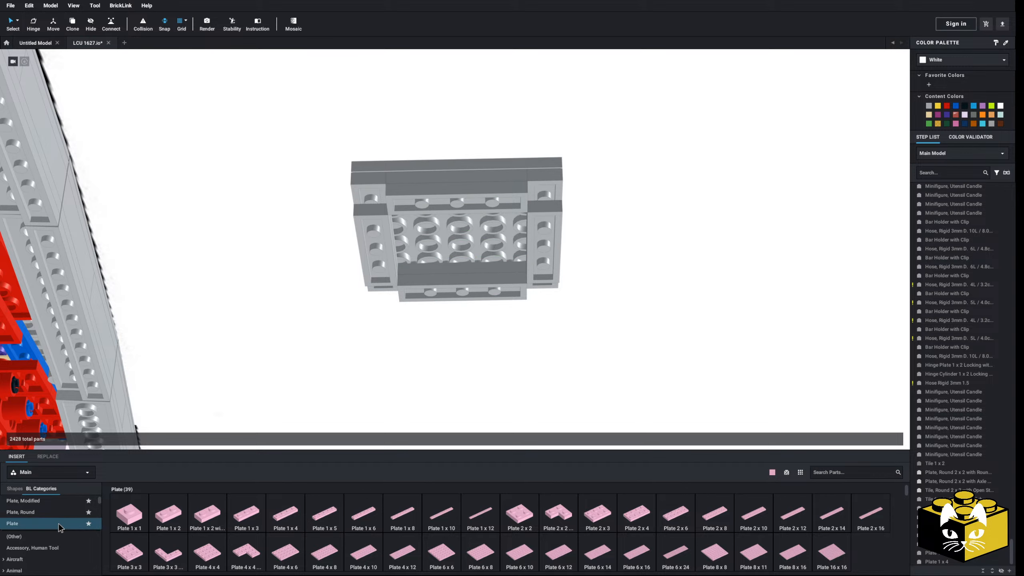
Insert a Plate, Round 1 x 1 with Open Stud beside the grey 6 x 6 assembly
click(52, 512)
drag(520, 514, 541, 411)
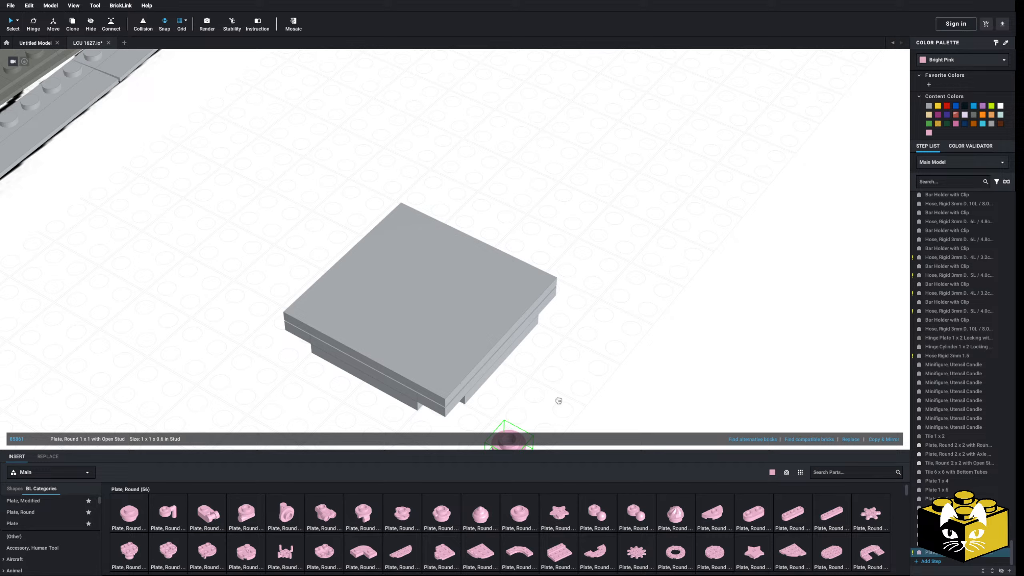
drag(558, 400, 557, 386)
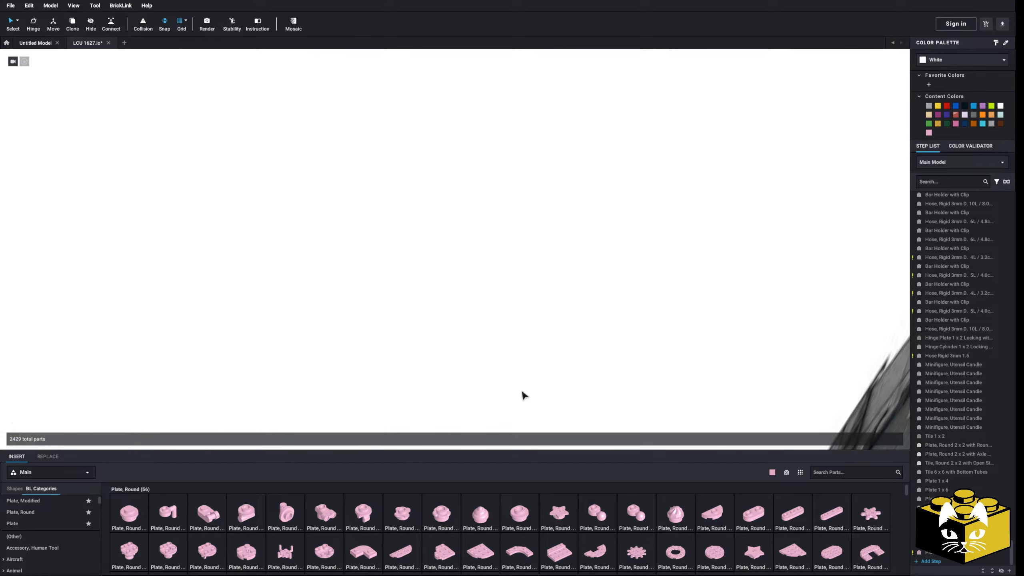
scroll(524, 395, down, 5)
right_drag(439, 311, 450, 304)
scroll(450, 304, down, 3)
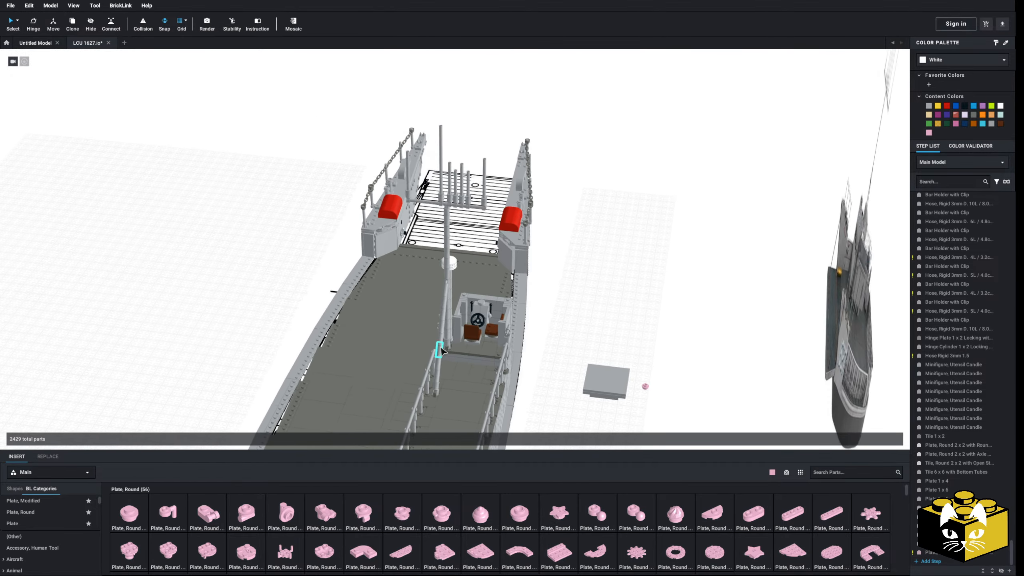
right_drag(439, 349, 424, 328)
middle_drag(265, 229, 288, 180)
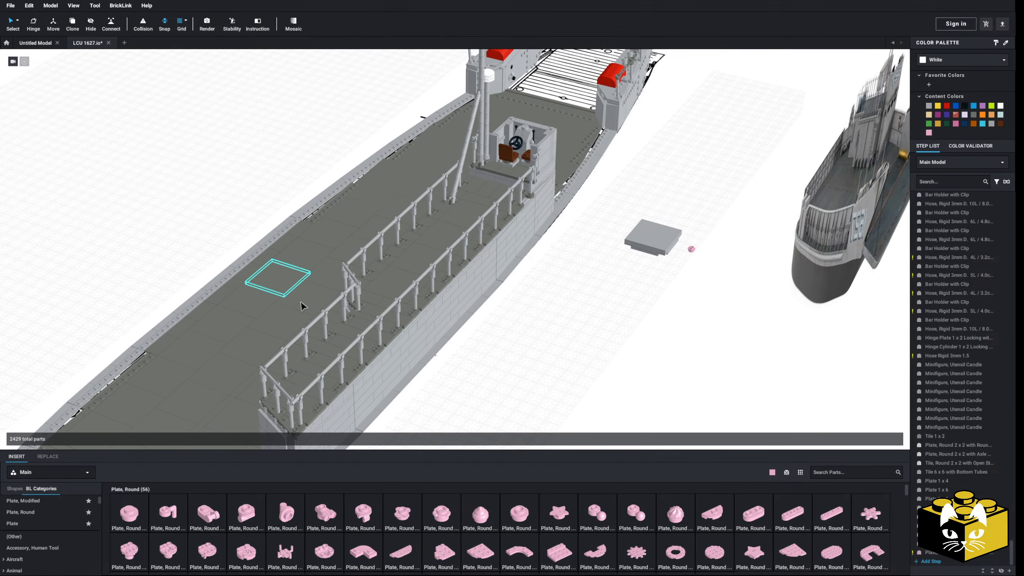
Copy the Hose, Rigid 3mm D. 6L from the mast's outer antenna and insert the copy through the pink round 1 x 1 plate
click(275, 384)
click(227, 175)
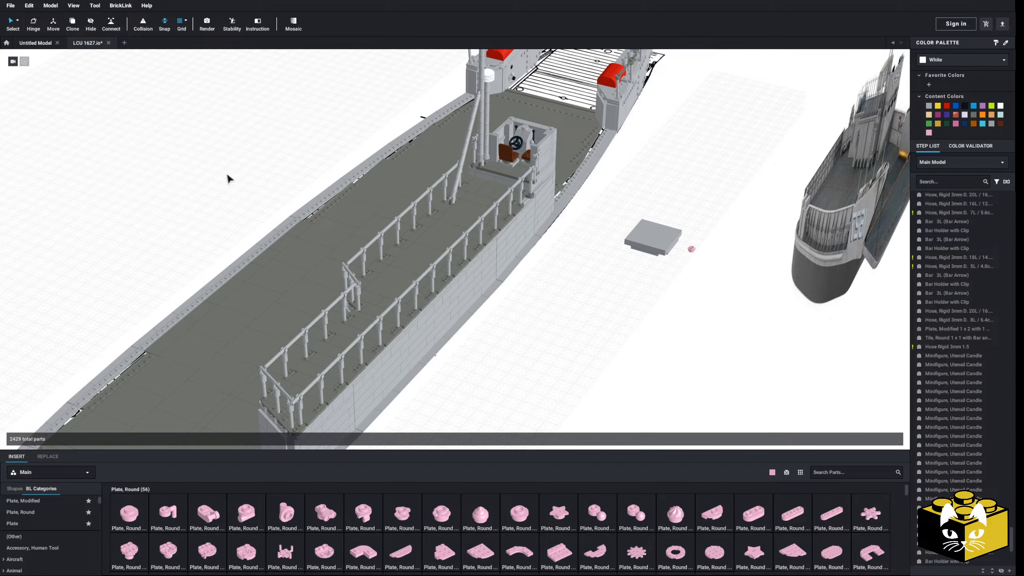
middle_drag(227, 175, 213, 228)
click(335, 333)
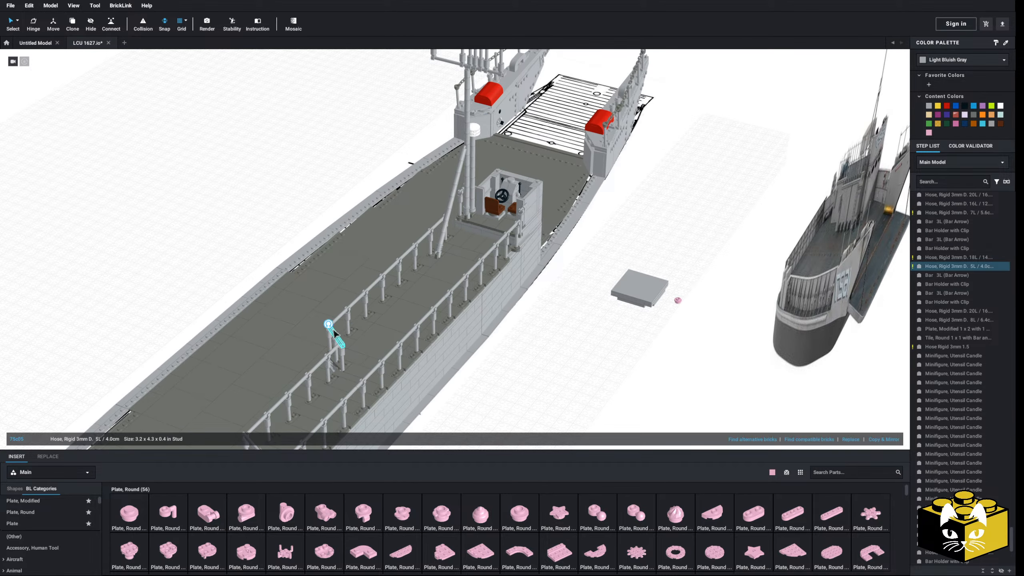
middle_drag(474, 108, 431, 208)
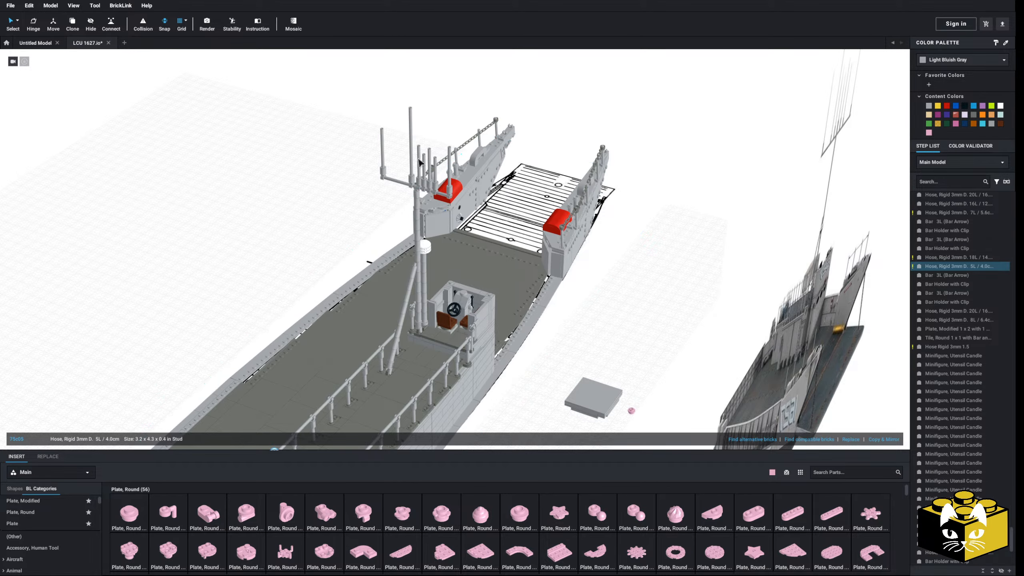
click(385, 152)
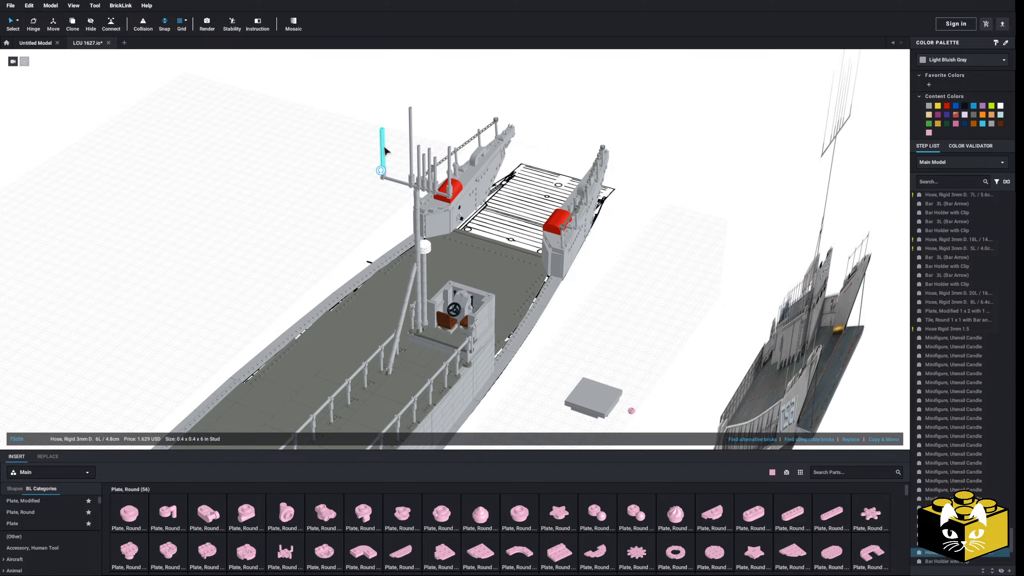
right_click(383, 147)
click(395, 160)
right_click(262, 176)
click(290, 200)
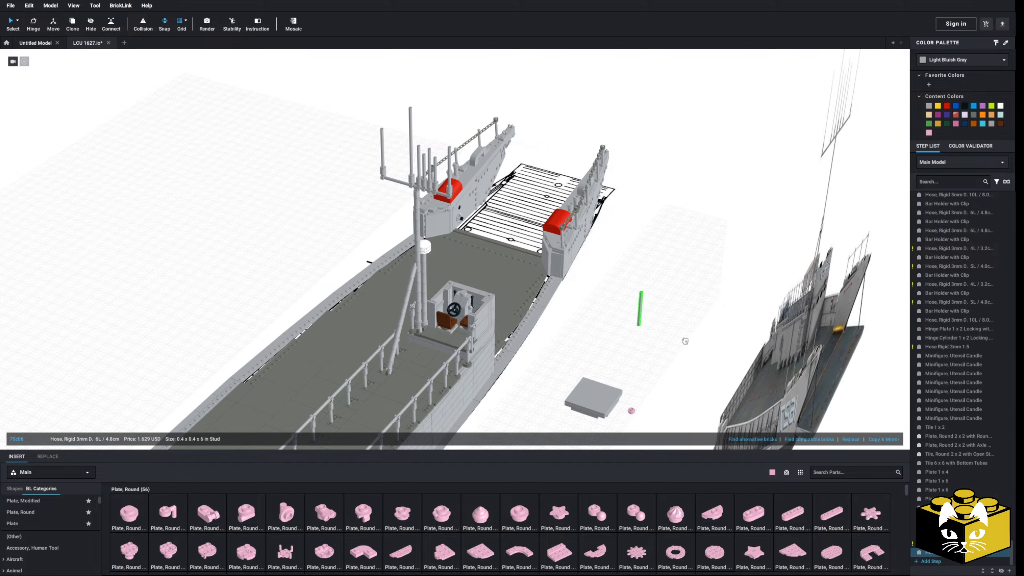
scroll(685, 341, up, 5)
click(493, 364)
scroll(494, 368, up, 8)
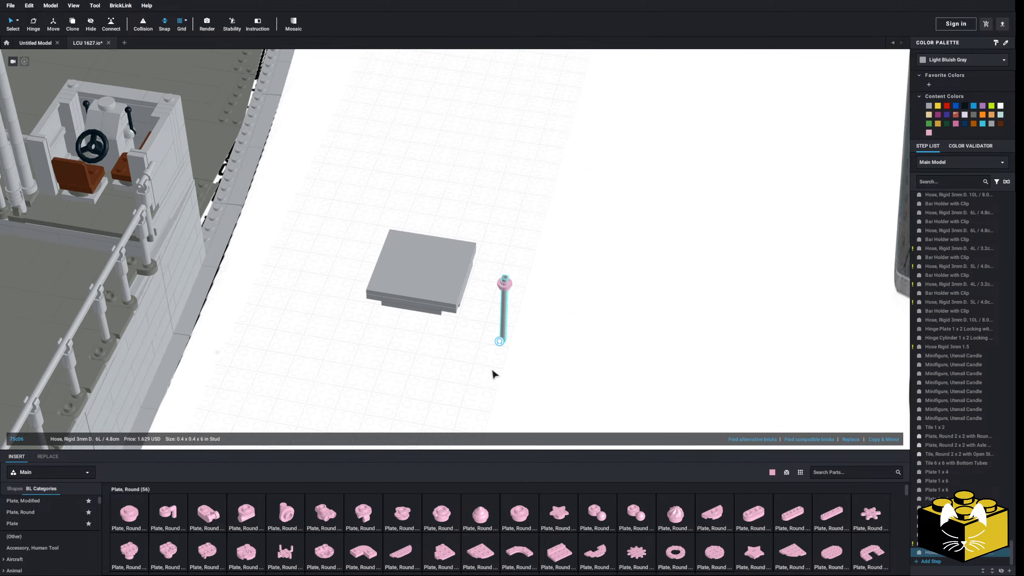
Slide the pink round plate flush with the hose's upper end and attach a duplicate of it at the lower end
click(423, 198)
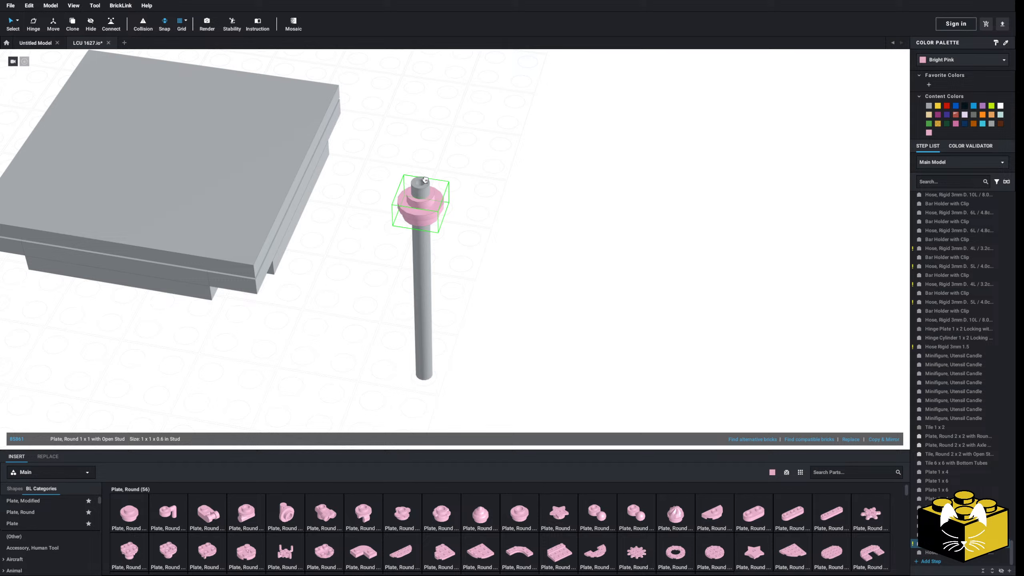
drag(427, 193, 439, 205)
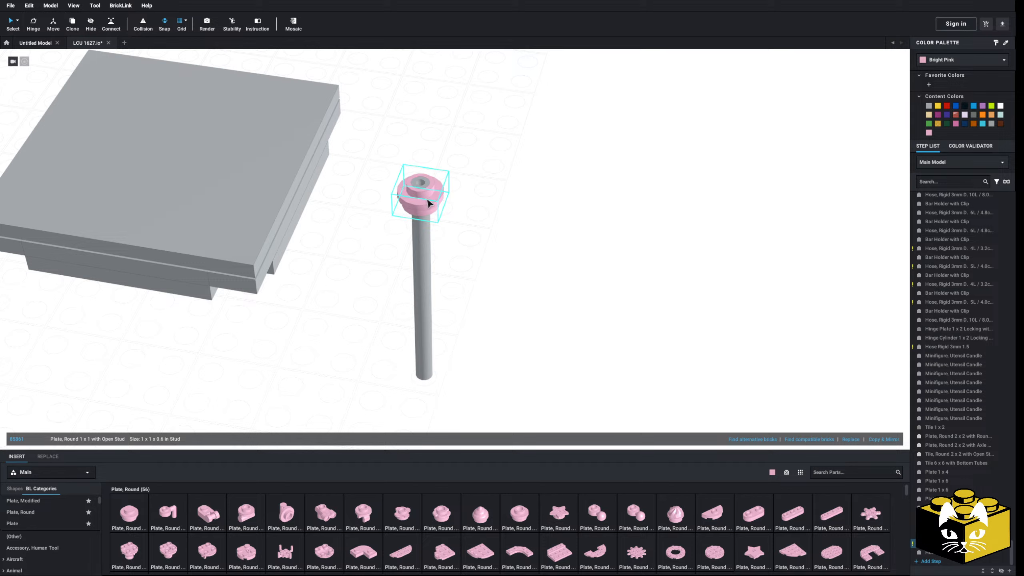
right_click(502, 207)
click(526, 265)
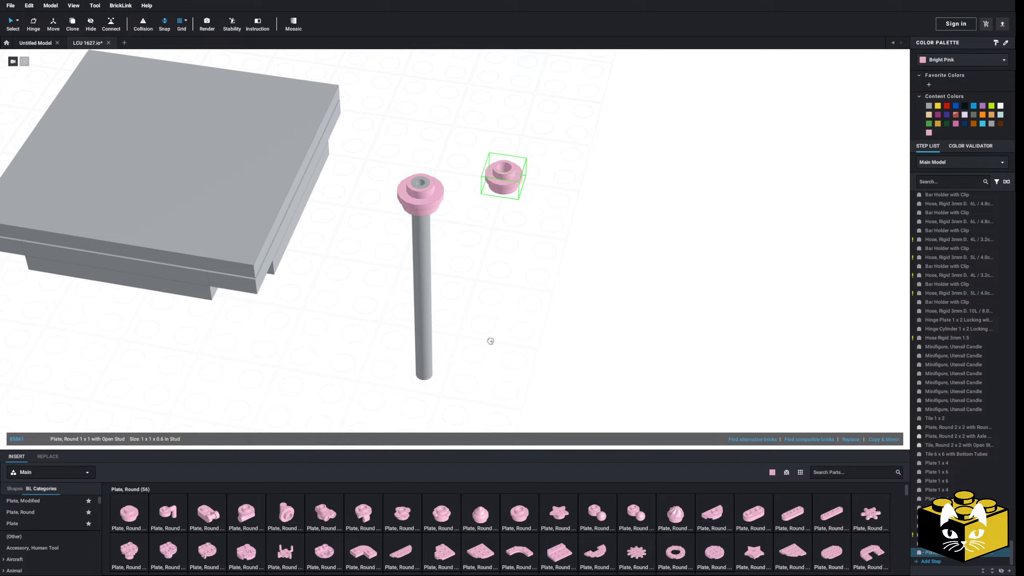
right_drag(428, 376, 427, 335)
scroll(375, 334, up, 2)
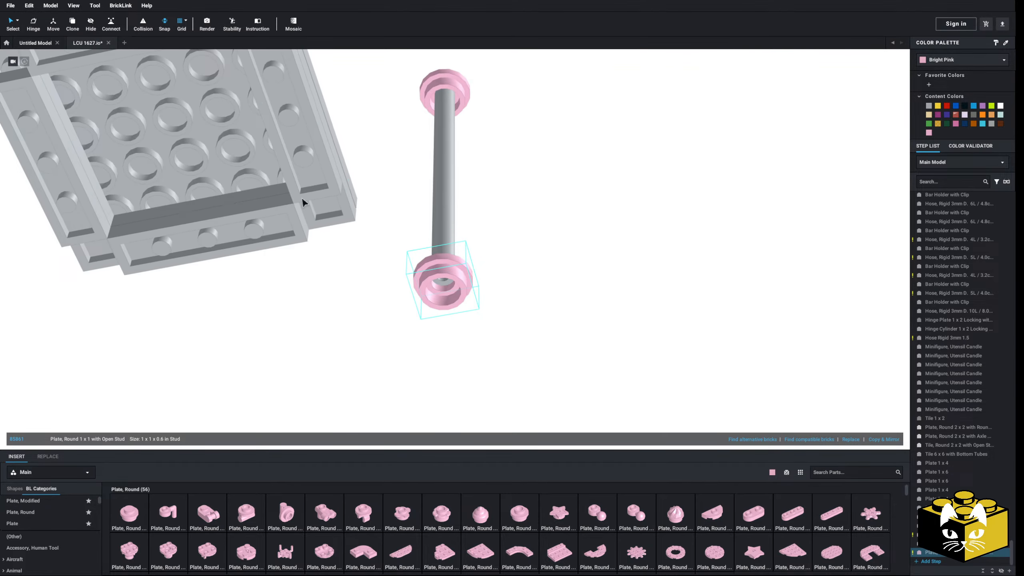
click(54, 23)
scroll(440, 283, up, 1)
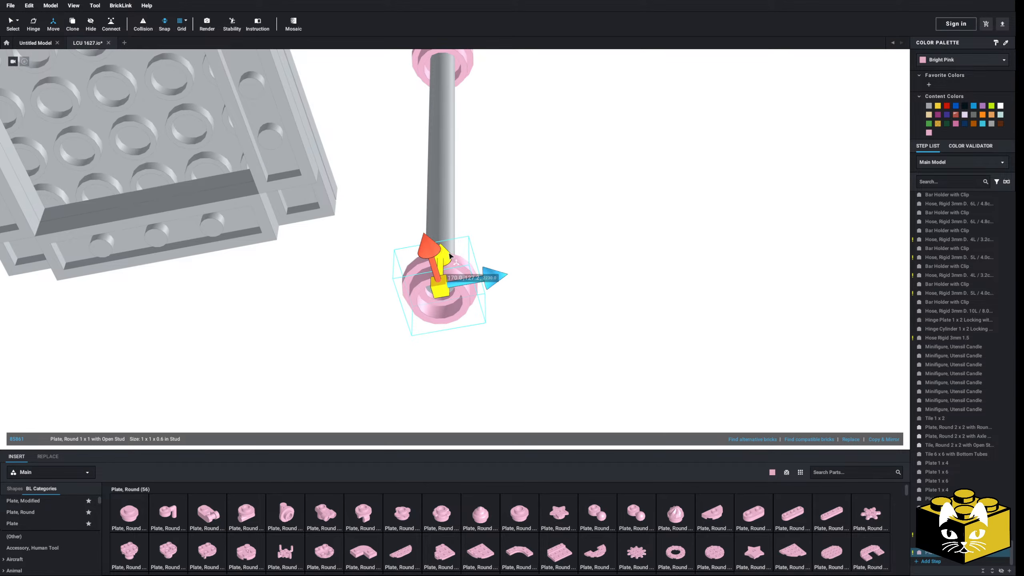
click(512, 250)
scroll(516, 247, down, 3)
scroll(512, 246, down, 2)
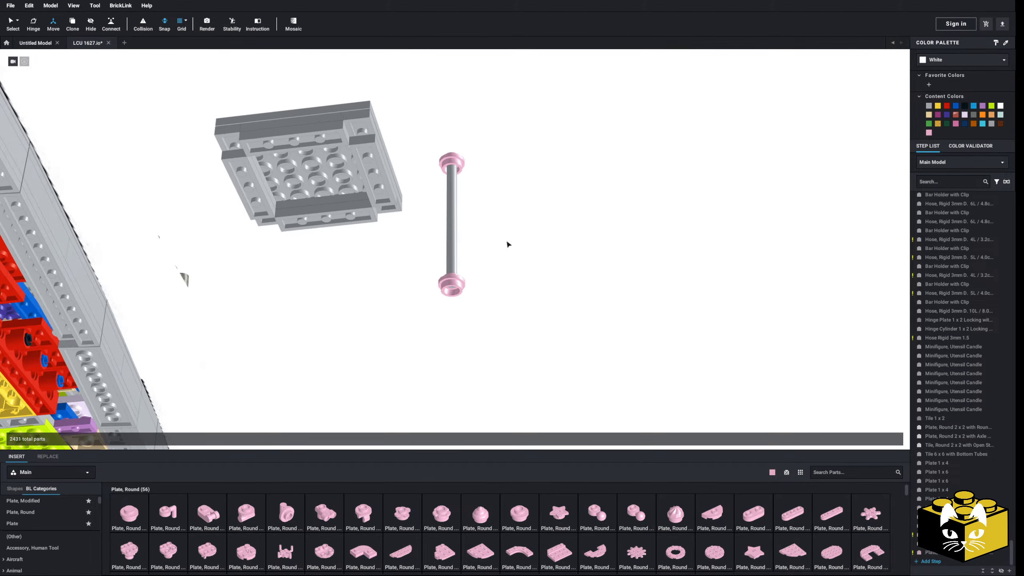
Color the whole post Light Bluish Gray and attach it under one corner of the 6 x 6 tile-topped assembly
drag(506, 121, 443, 323)
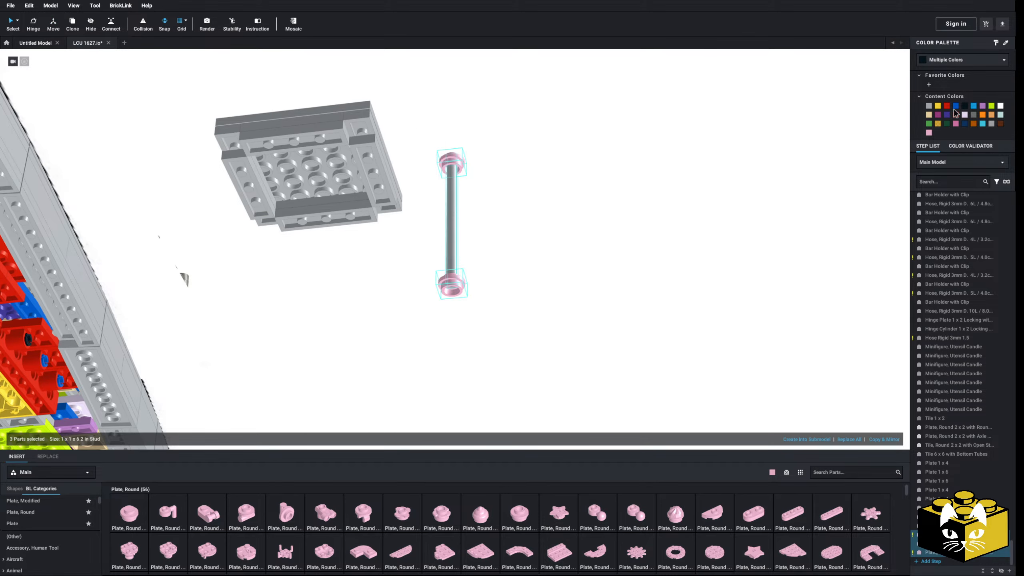
click(930, 106)
drag(425, 130, 362, 130)
Copy the finished post and attach duplicates under the remaining three corners of the tile-topped assembly
right_click(361, 129)
click(453, 130)
key(ctrl+v)
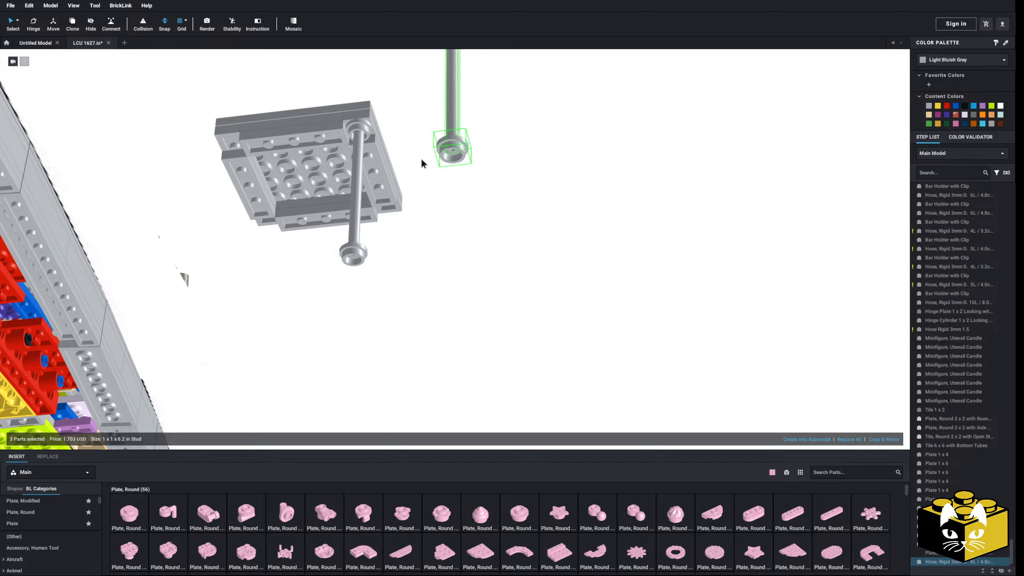
click(219, 266)
right_click(483, 229)
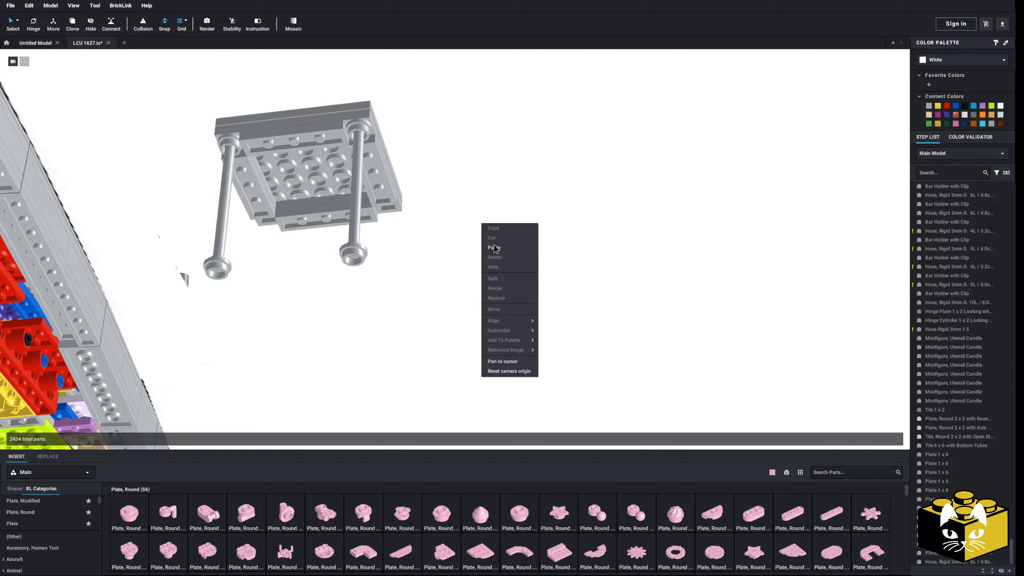
click(495, 249)
click(386, 219)
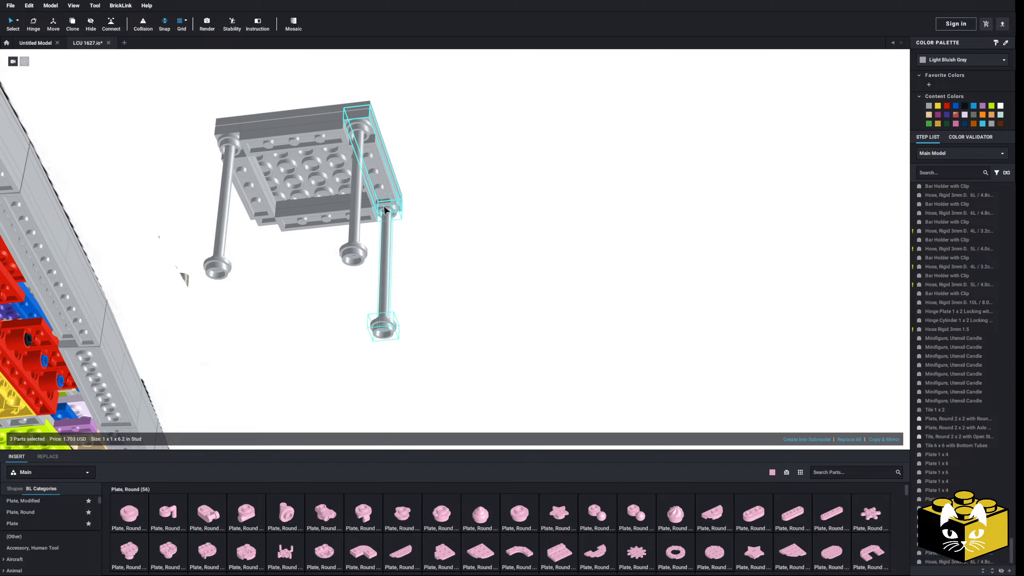
right_click(465, 217)
click(484, 238)
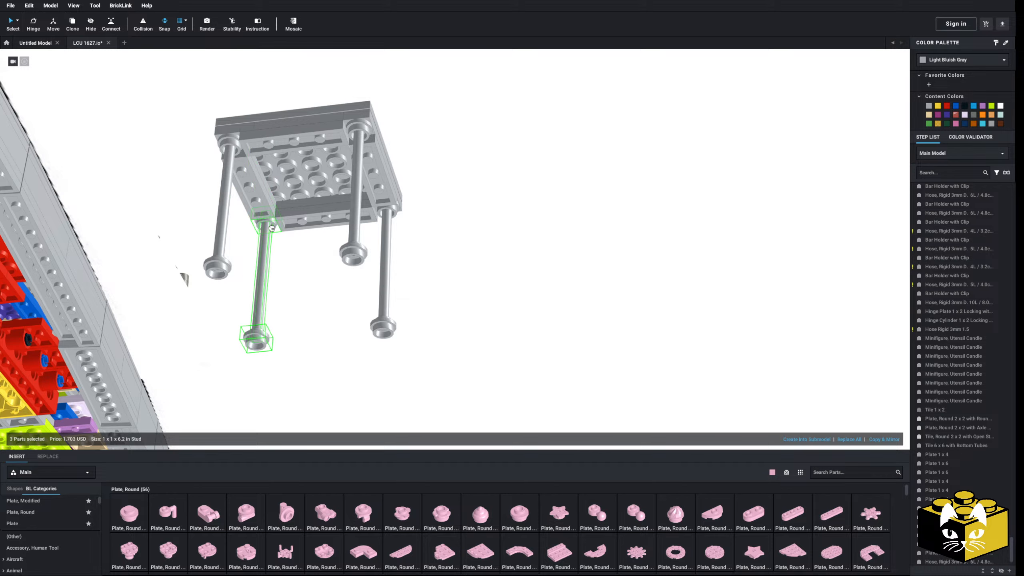
right_click(460, 215)
click(470, 173)
Delete the dark 6 x 6 tile from the raised deck between the railings, behind the wheelhouse
mouse_move(470, 172)
right_down()
mouse_move(476, 199)
mouse_move(439, 217)
mouse_move(484, 172)
right_up()
scroll(468, 200, down, 5)
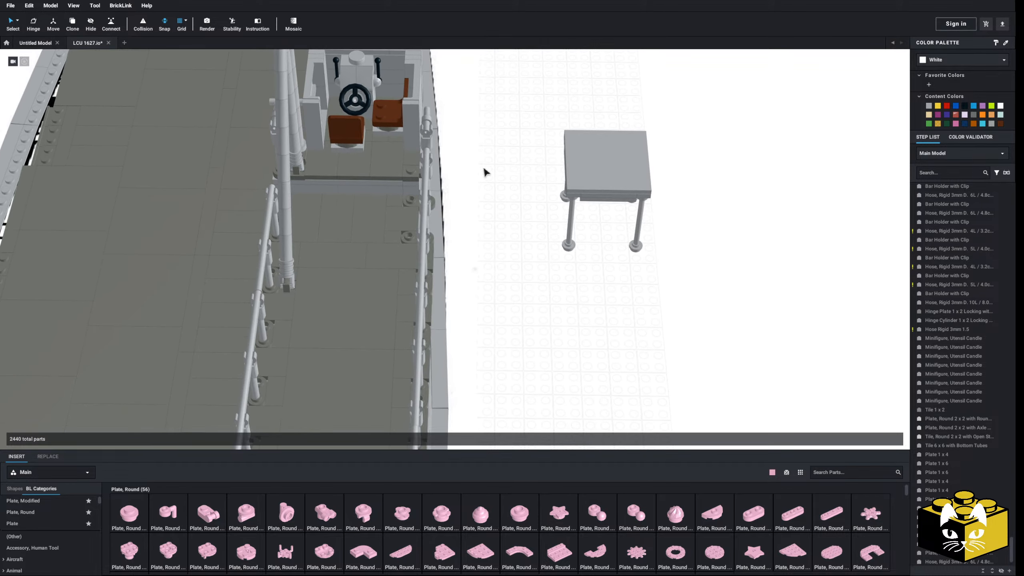
click(340, 296)
key(Delete)
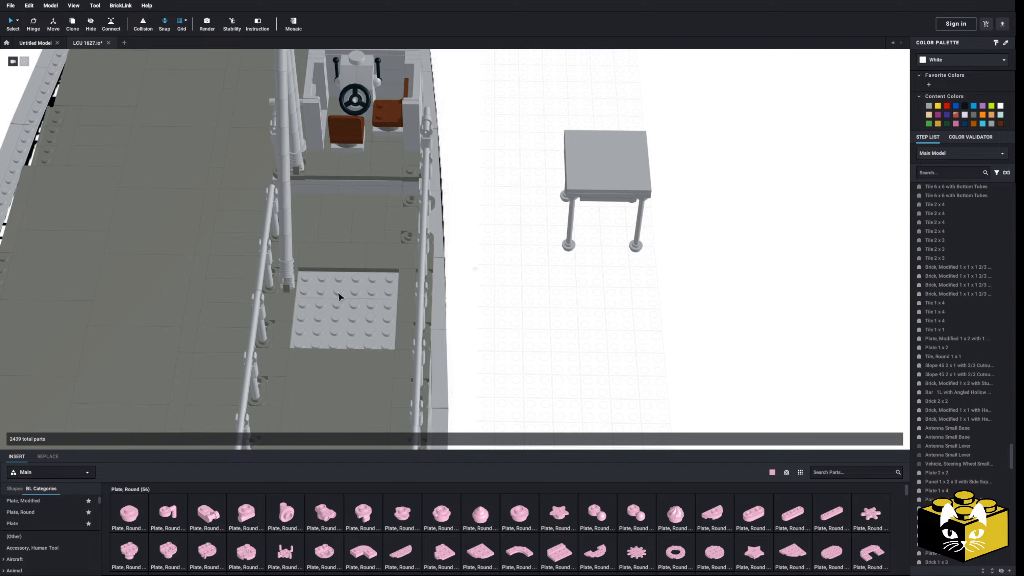
Examine the LCU 1627 reference images for the canopy and deck layout behind the wheelhouse
scroll(18, 531, down, 10)
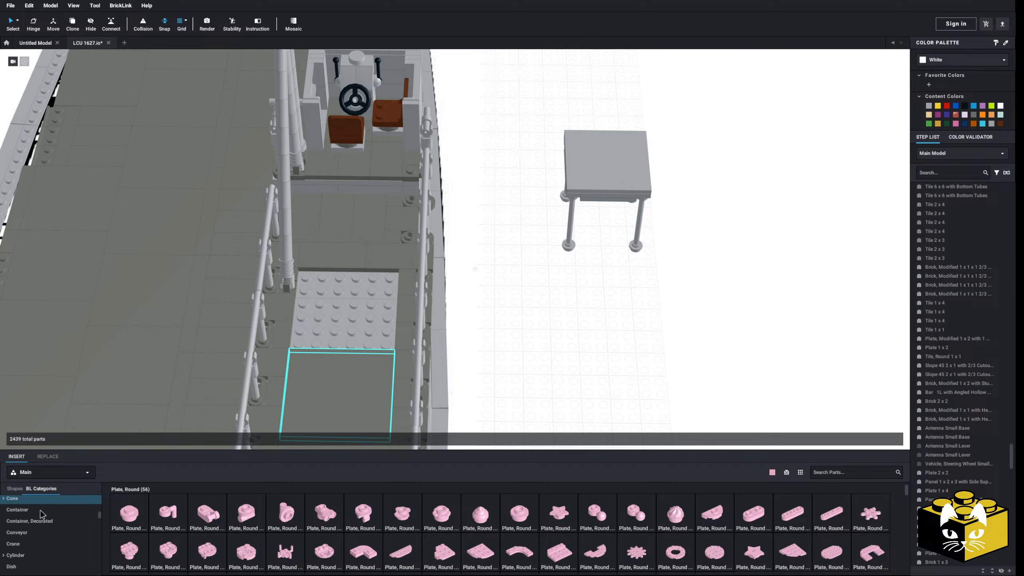
right_drag(334, 271, 339, 289)
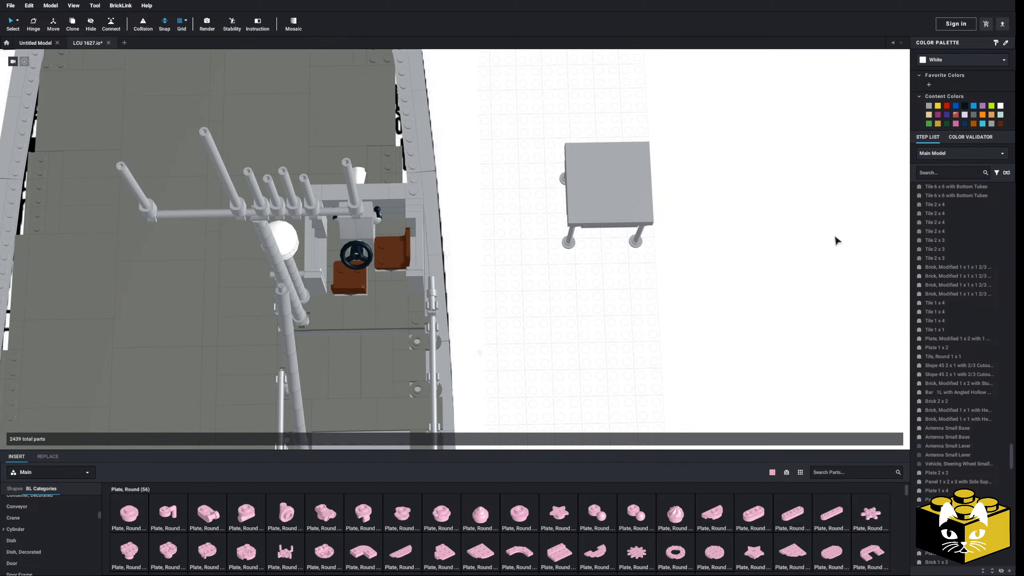
scroll(796, 270, down, 4)
right_drag(773, 260, 577, 334)
scroll(575, 334, up, 5)
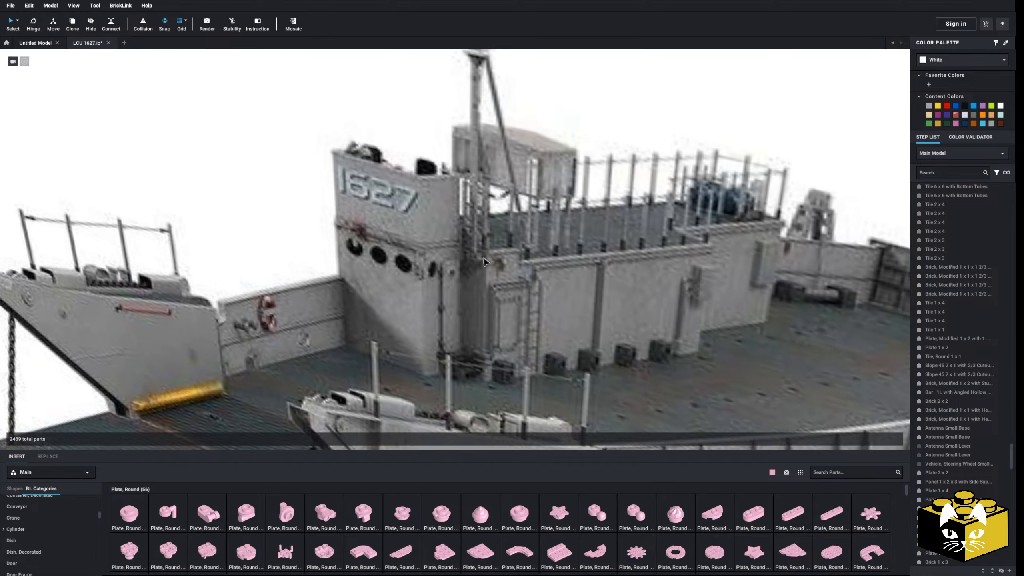
scroll(530, 265, down, 5)
right_drag(531, 264, 407, 204)
middle_drag(431, 214, 197, 216)
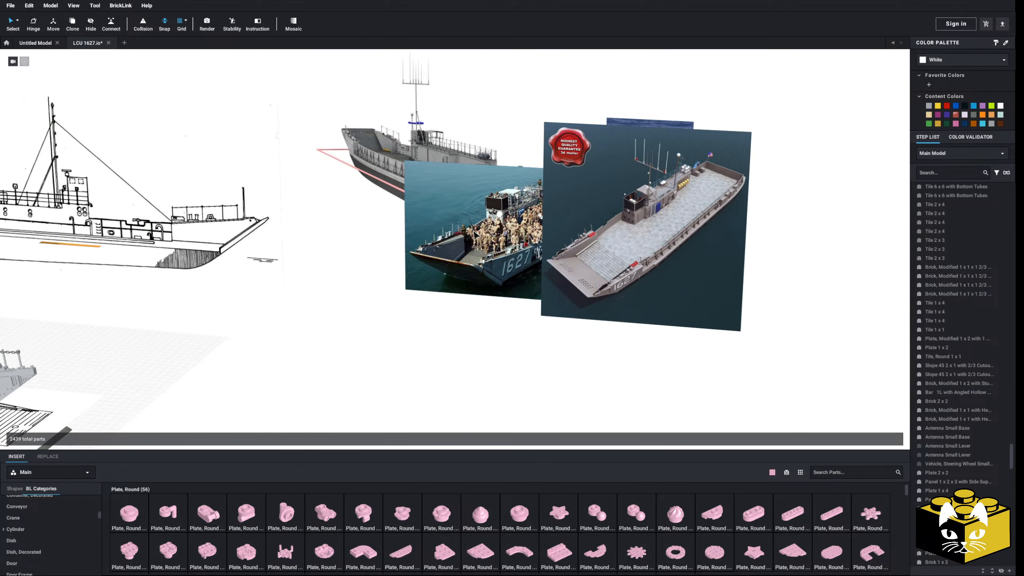
scroll(464, 238, up, 10)
middle_drag(556, 190, 513, 270)
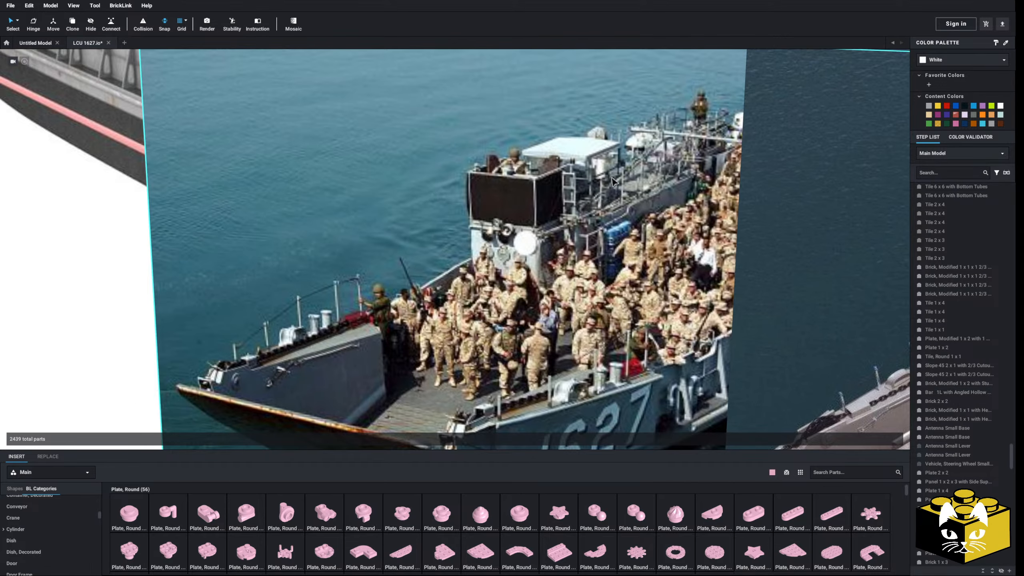
scroll(511, 265, down, 10)
right_drag(511, 258, 587, 234)
scroll(615, 223, up, 5)
scroll(606, 277, up, 8)
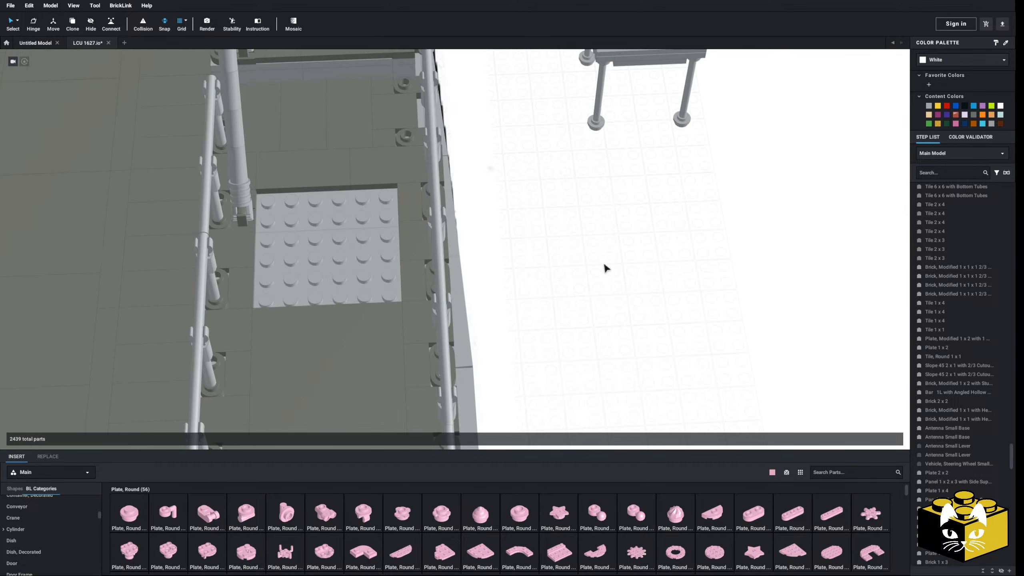
Delete the dark deck tiles between the railings, from the wheelhouse back to and alongside the 6 x 6 opening
right_drag(630, 276, 644, 267)
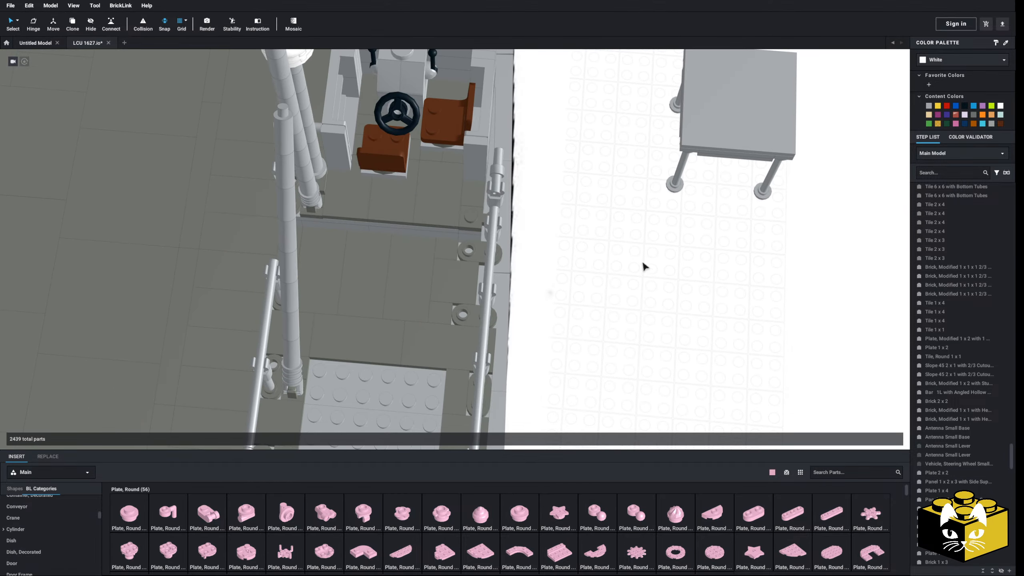
click(442, 257)
key(Delete)
click(441, 318)
key(Delete)
click(369, 303)
key(Delete)
click(412, 300)
key(Delete)
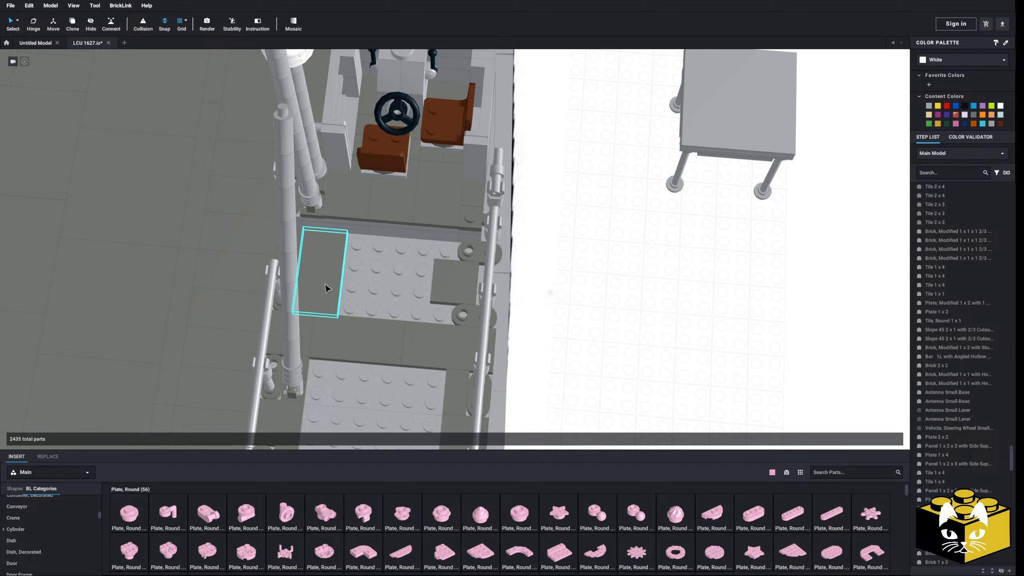
click(325, 284)
key(Delete)
click(451, 279)
key(Delete)
click(431, 342)
key(Delete)
click(381, 345)
key(Delete)
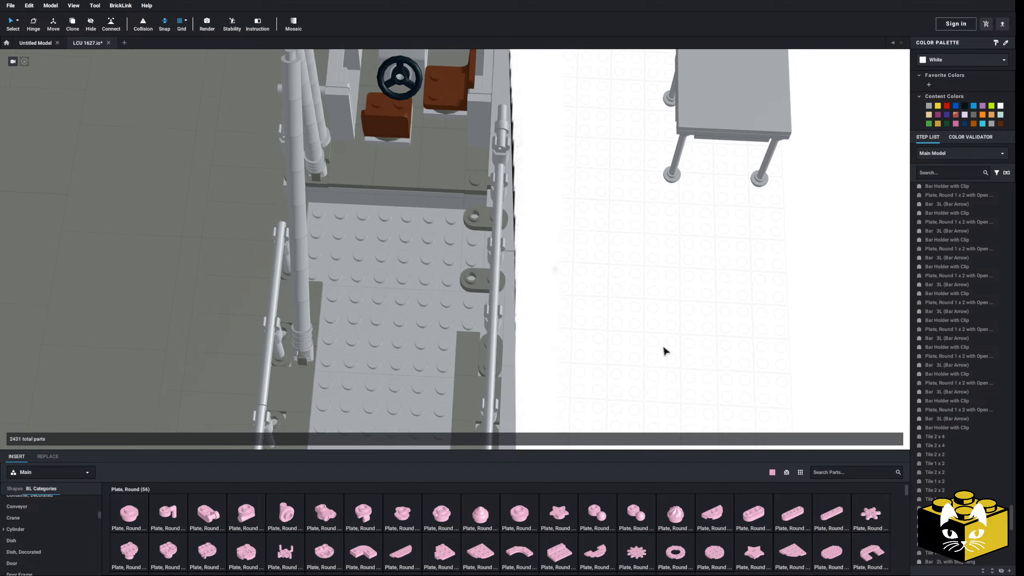
Move the complete four-legged canopy onto the exposed studs between the railings, just behind the wheelhouse
right_drag(663, 348, 664, 343)
click(700, 271)
middle_drag(700, 272, 644, 306)
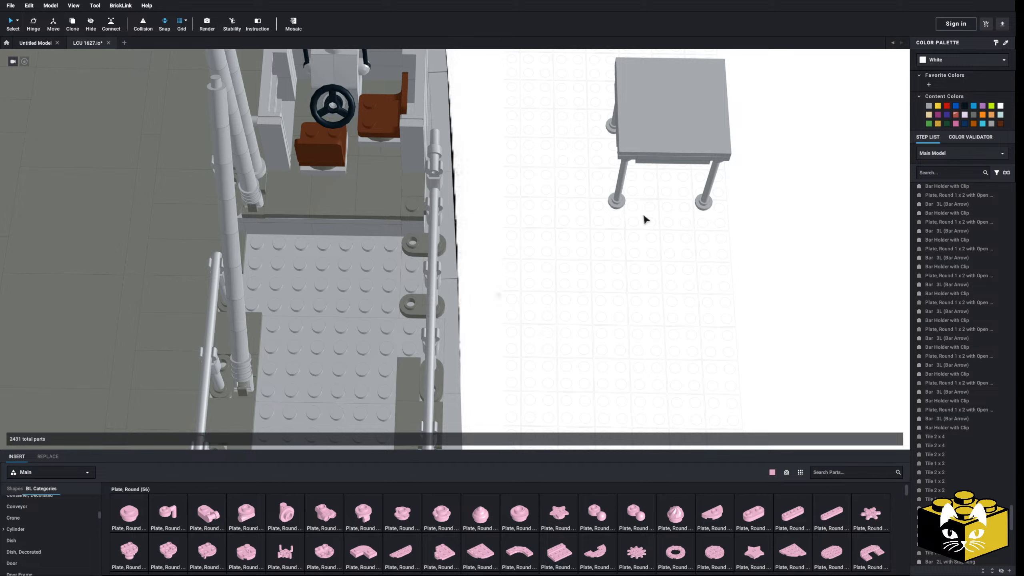
right_drag(644, 215, 664, 197)
middle_drag(669, 177, 649, 270)
drag(727, 144, 212, 398)
right_drag(519, 328, 491, 332)
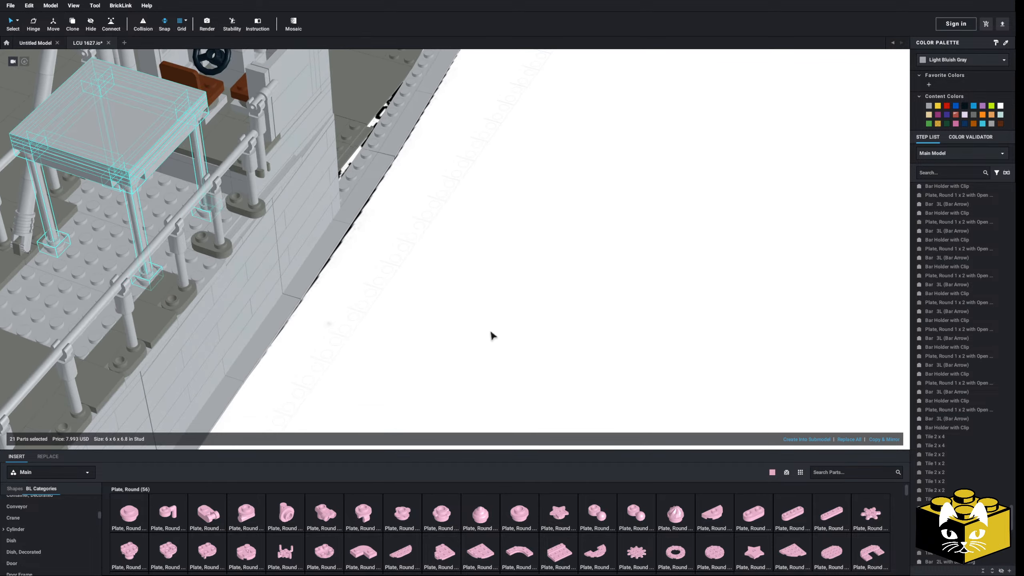
middle_drag(491, 332, 520, 347)
right_drag(520, 347, 475, 348)
middle_drag(476, 347, 576, 380)
right_drag(576, 380, 355, 318)
click(574, 350)
scroll(533, 314, up, 3)
Insert three Tile 1 x 4 pieces: one along the opening's mast-side edge and one between each of two opposite canopy leg pairs
scroll(56, 532, down, 10)
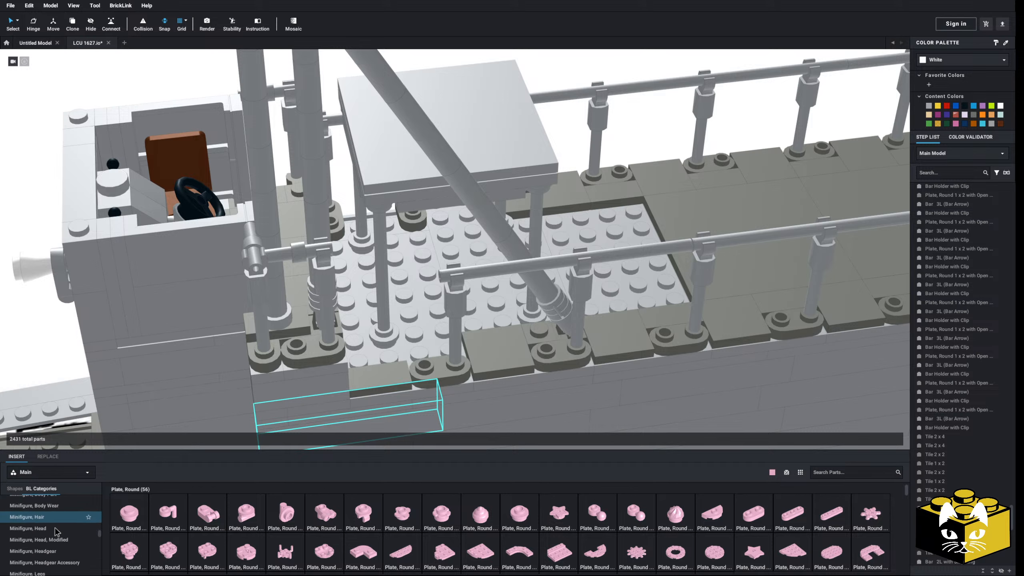
scroll(55, 532, down, 15)
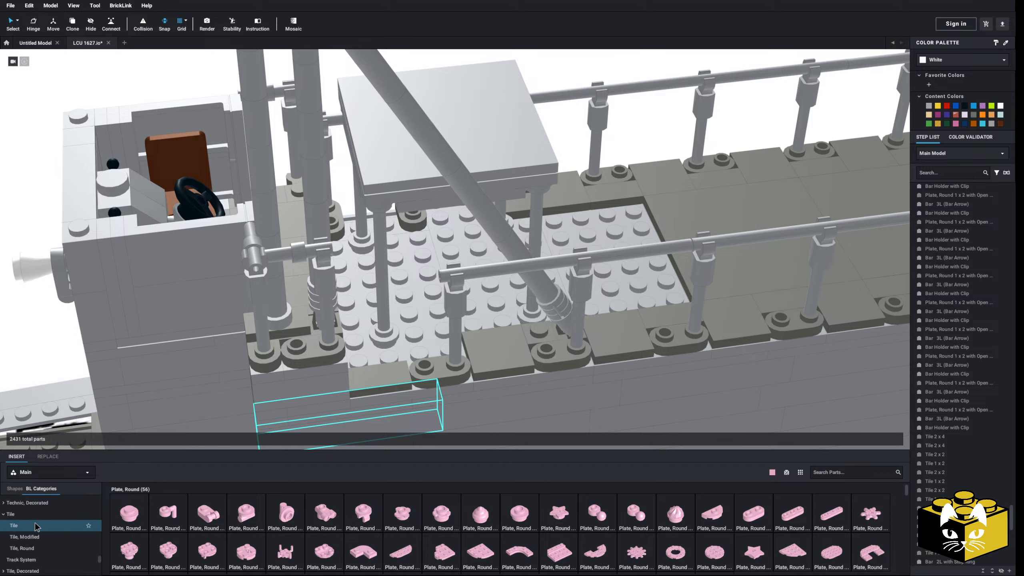
click(35, 526)
click(324, 513)
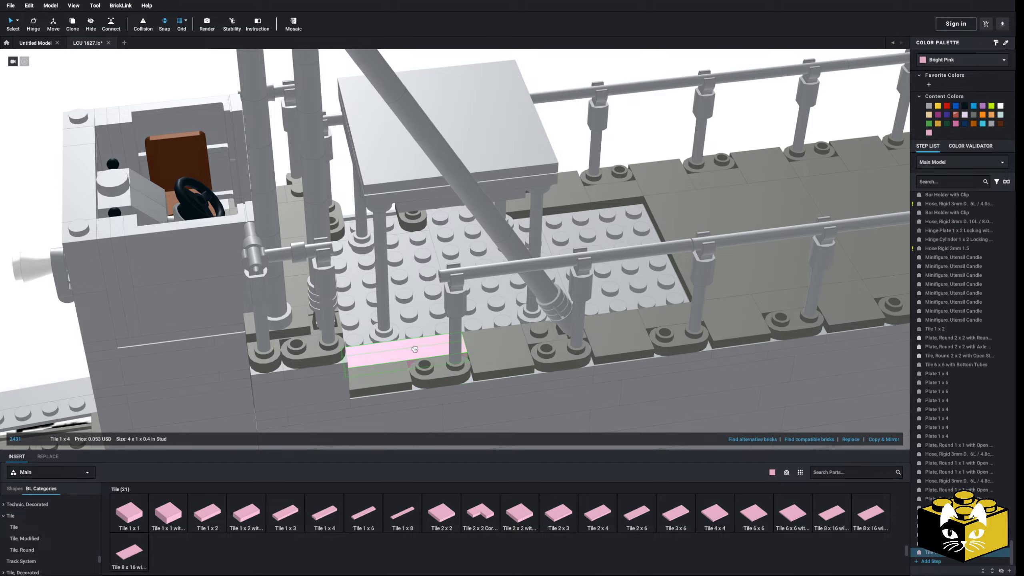
click(464, 331)
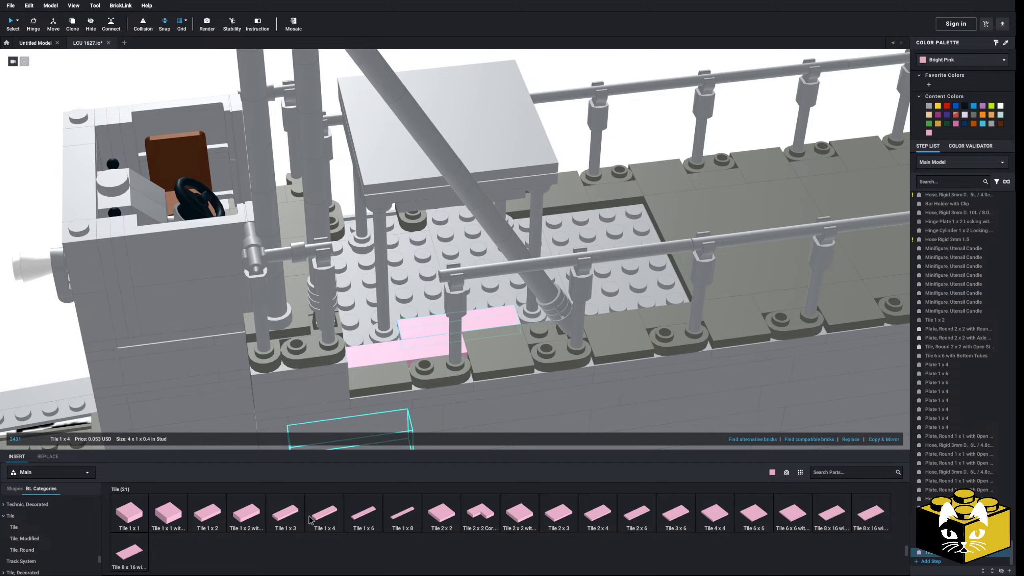
click(438, 233)
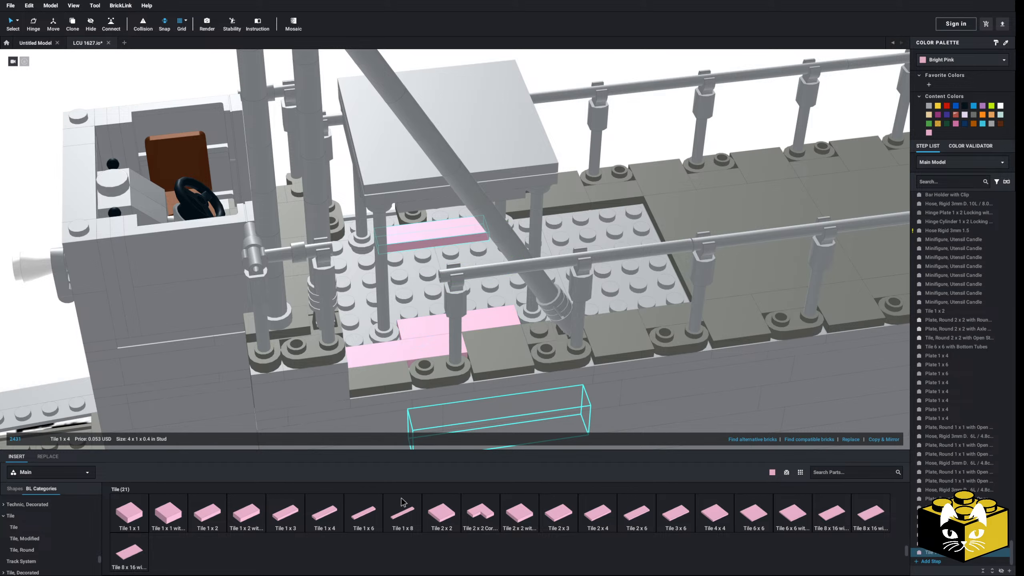
Insert a Tile 1 x 6 along the wheelhouse end of the opening and Tile 2 x 4 pieces between the canopy legs
click(367, 513)
click(598, 514)
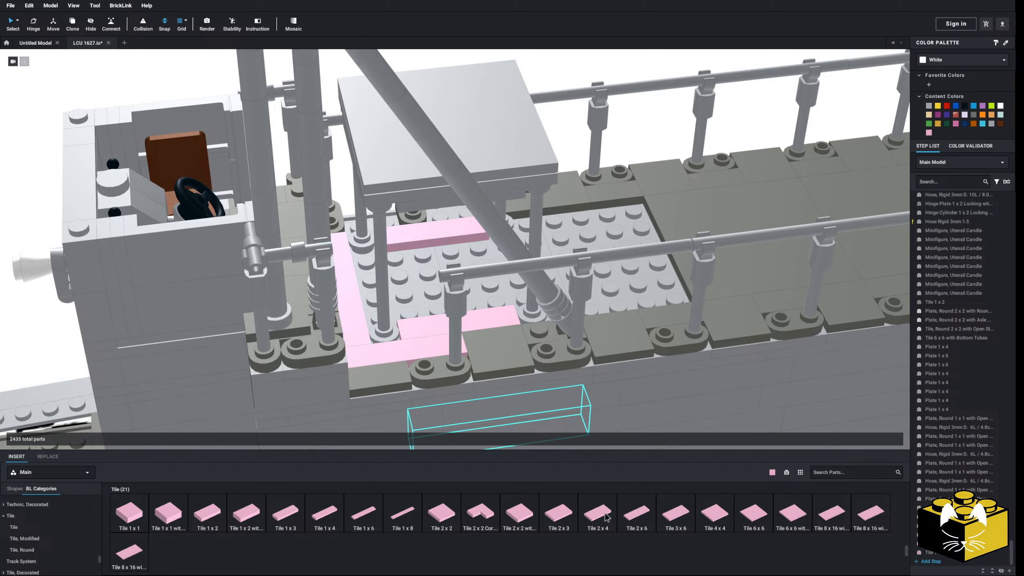
right_drag(393, 286, 418, 319)
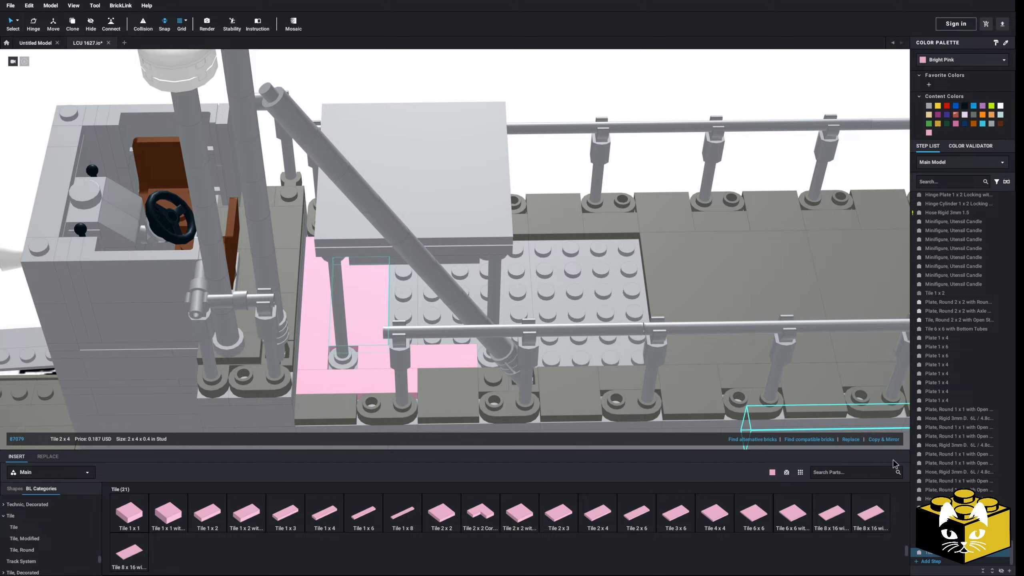
click(888, 440)
click(888, 439)
right_drag(460, 371, 396, 403)
Insert a Tile 2 x 2 and a Tile 1 x 2 in the gaps between the outer railing's post bases beside the canopy
click(440, 510)
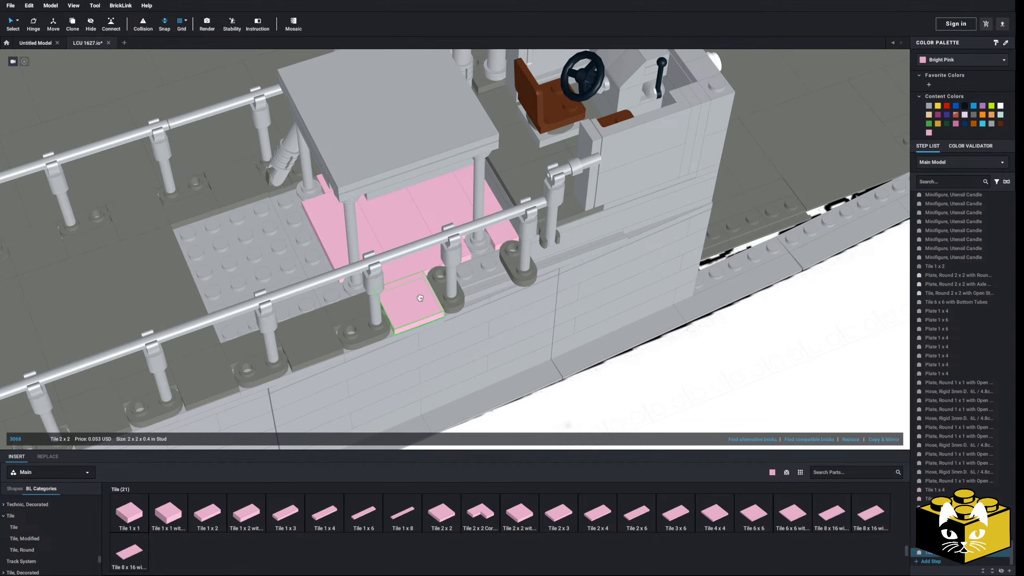
click(418, 304)
click(483, 263)
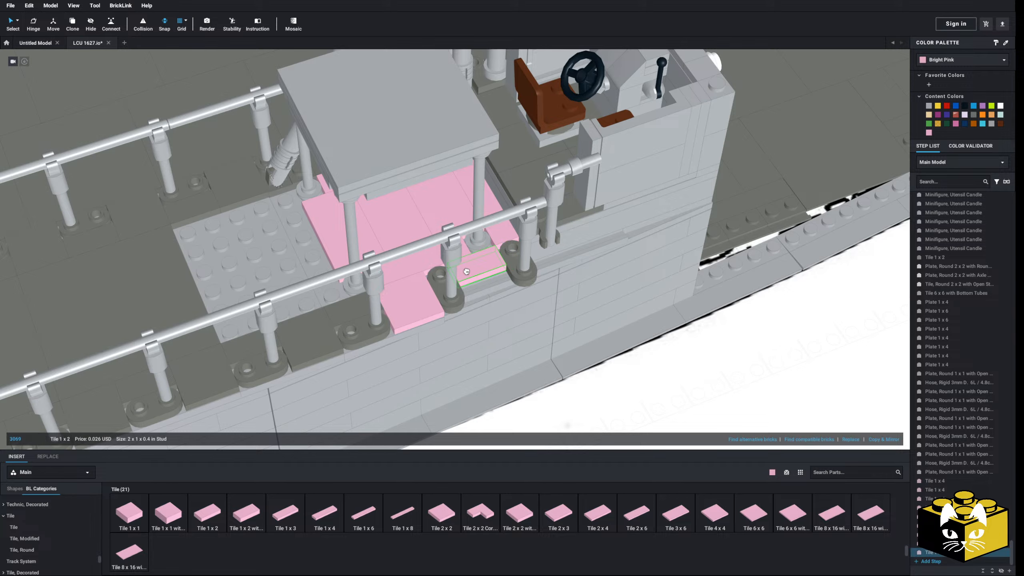
right_drag(482, 263, 446, 349)
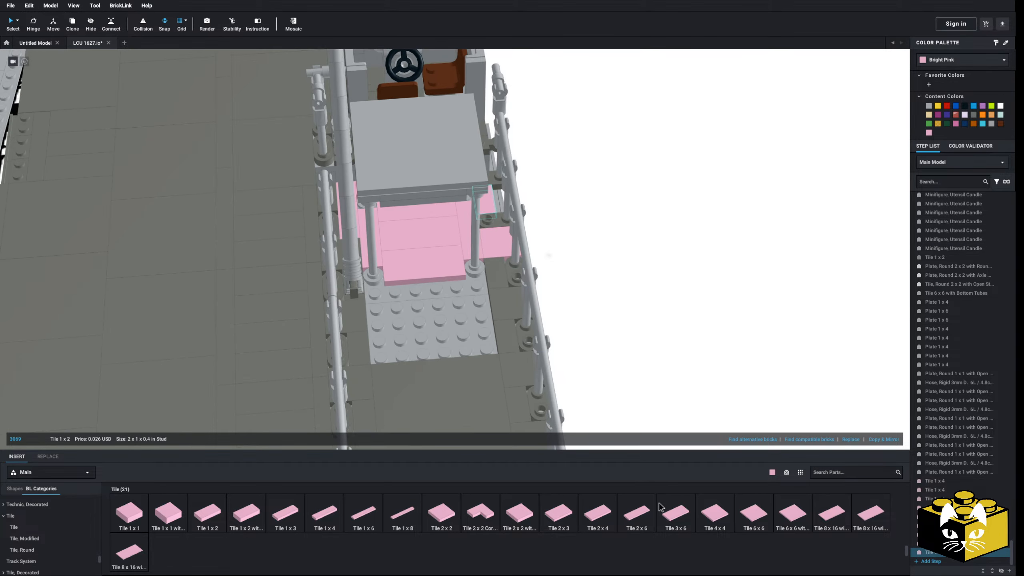
Cover the remaining studs of the opening behind the canopy with two Tile 2 x 6 pieces and one Tile 1 x 6
click(653, 516)
click(424, 293)
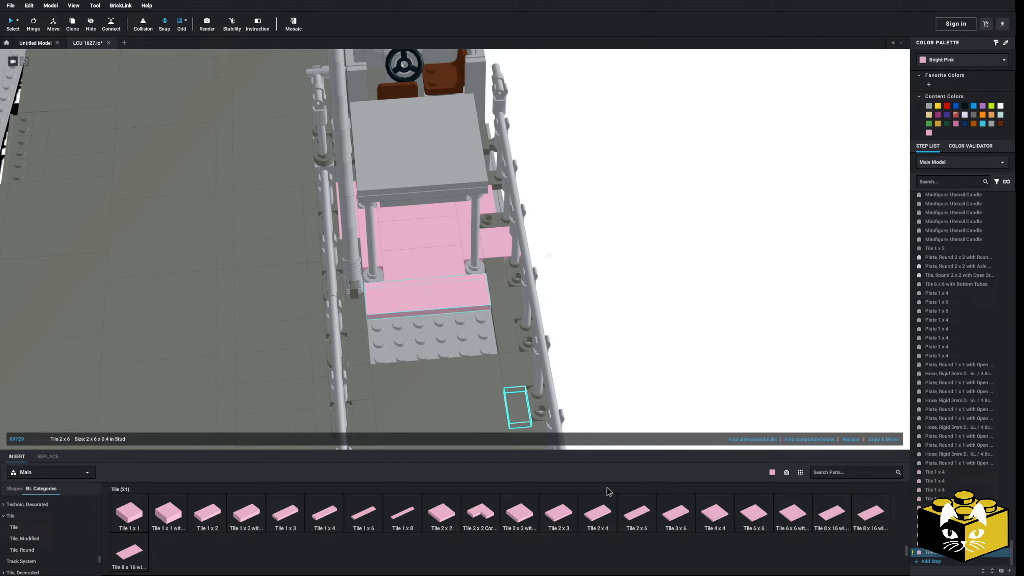
click(650, 518)
click(434, 328)
click(364, 514)
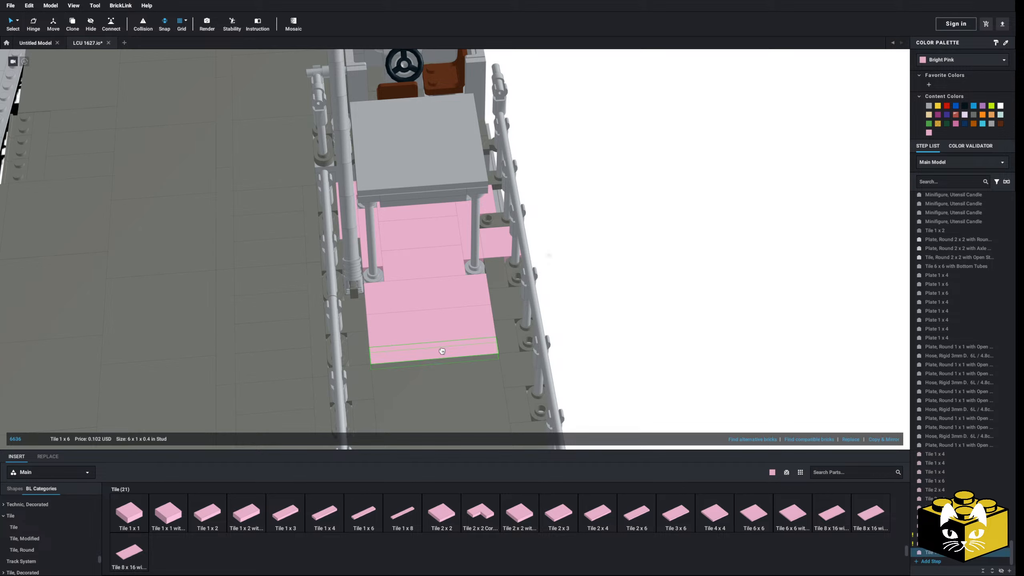
click(442, 351)
click(625, 290)
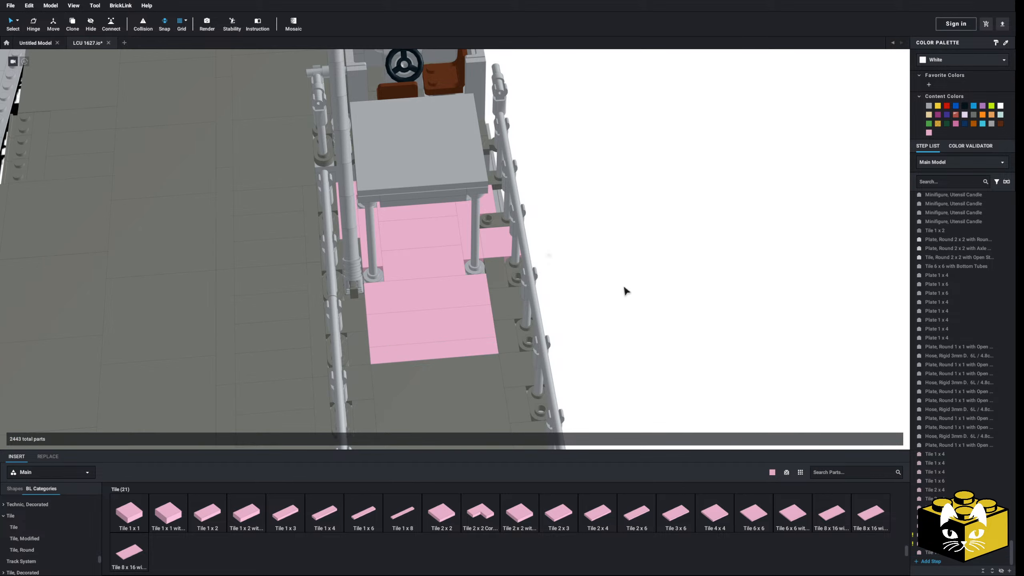
Select all Bright Pink tiles by color and recolor them dark grey to match the surrounding deck
click(18, 22)
click(32, 34)
click(446, 269)
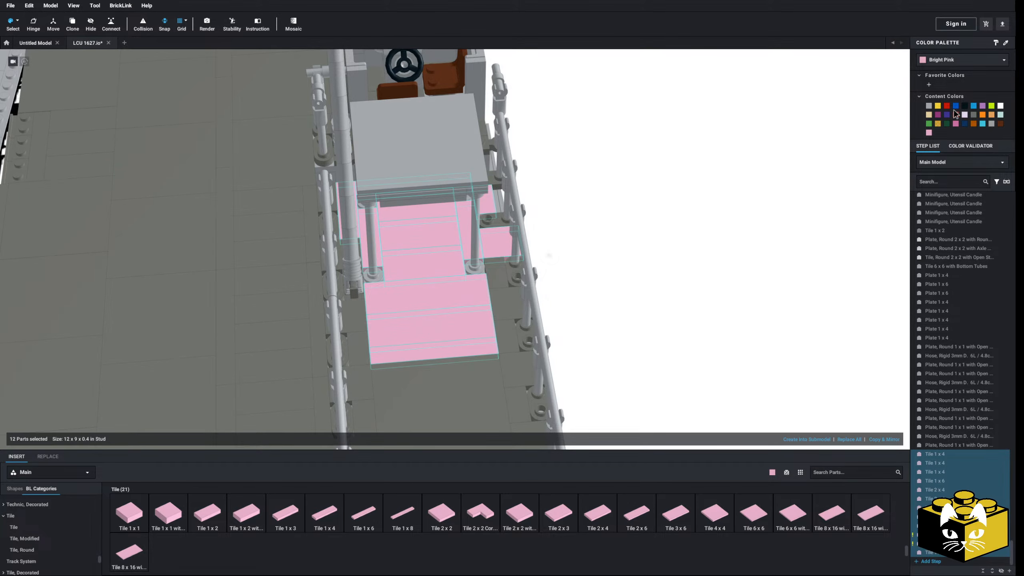
click(974, 115)
click(731, 239)
right_drag(731, 239, 545, 262)
click(18, 24)
click(16, 34)
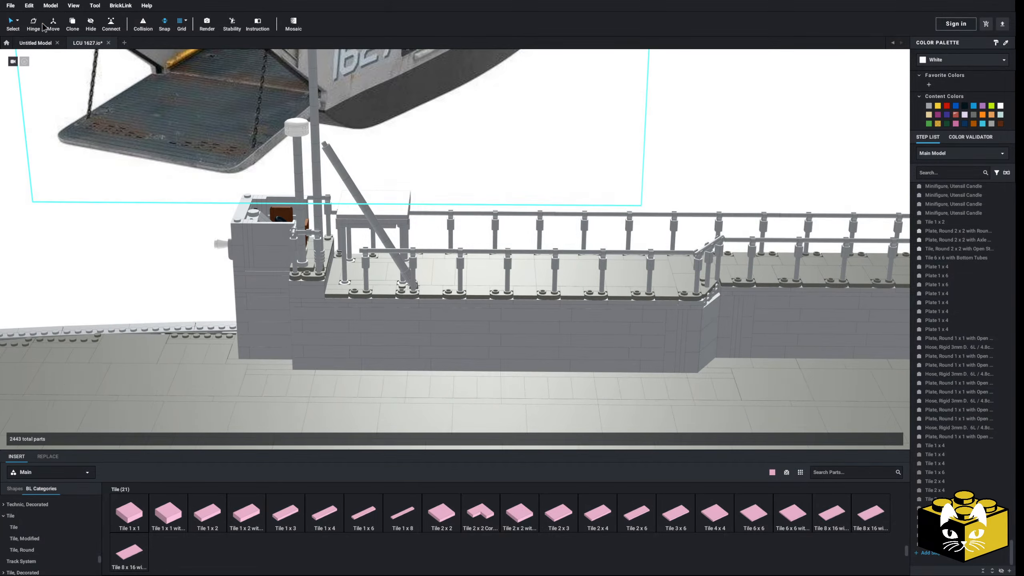
Examine the LCU 1627 reference images for the equipment on the railed deck behind the canopy and along the hull sides
right_drag(177, 293, 201, 292)
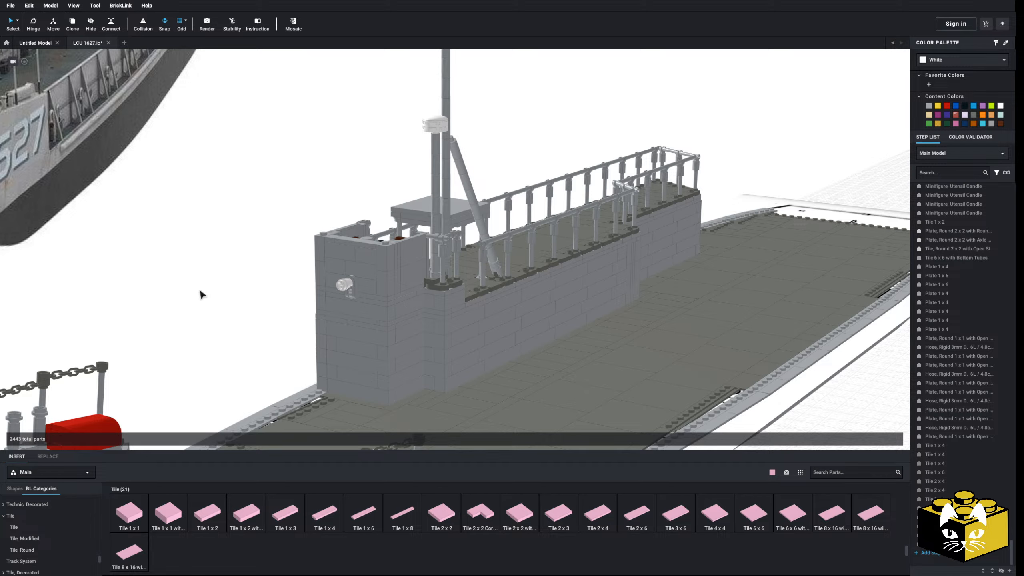
scroll(217, 279, down, 5)
middle_drag(217, 278, 368, 300)
scroll(368, 296, up, 5)
middle_drag(359, 242, 379, 329)
scroll(380, 329, up, 3)
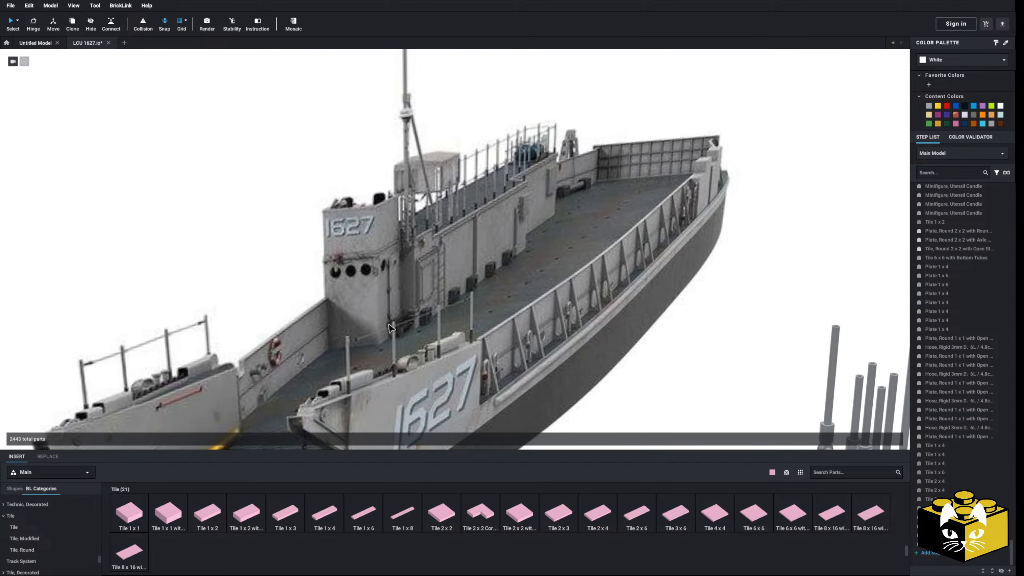
scroll(390, 328, down, 10)
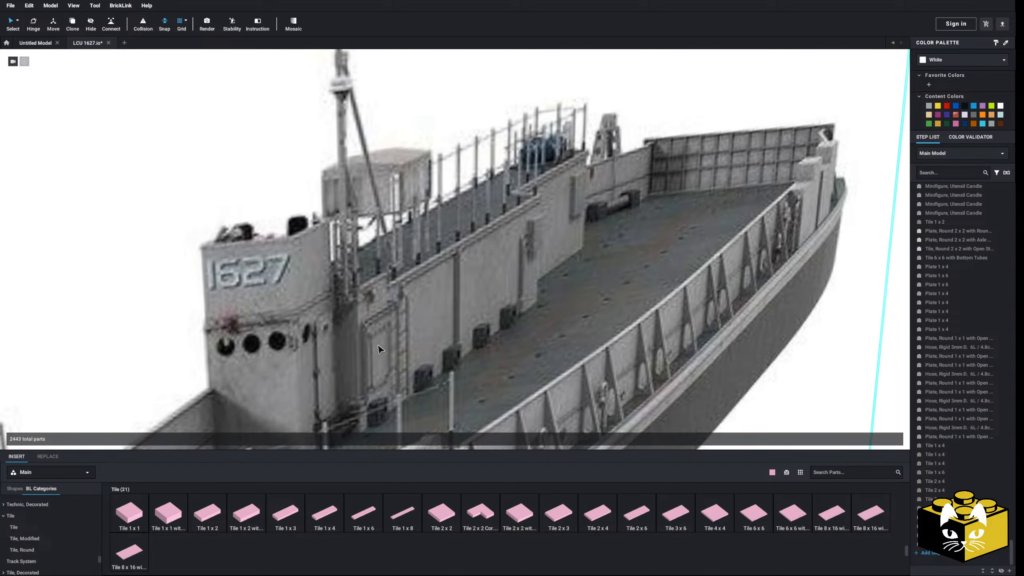
scroll(379, 347, down, 5)
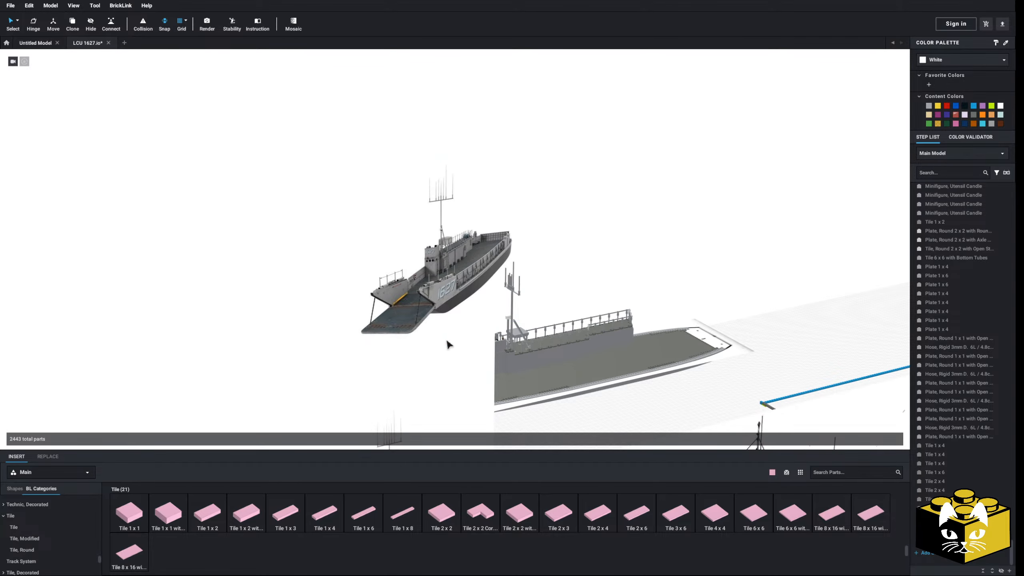
mouse_move(448, 343)
right_down()
mouse_move(455, 347)
mouse_move(292, 344)
mouse_move(462, 304)
mouse_move(320, 316)
mouse_move(290, 304)
right_up()
scroll(289, 303, up, 10)
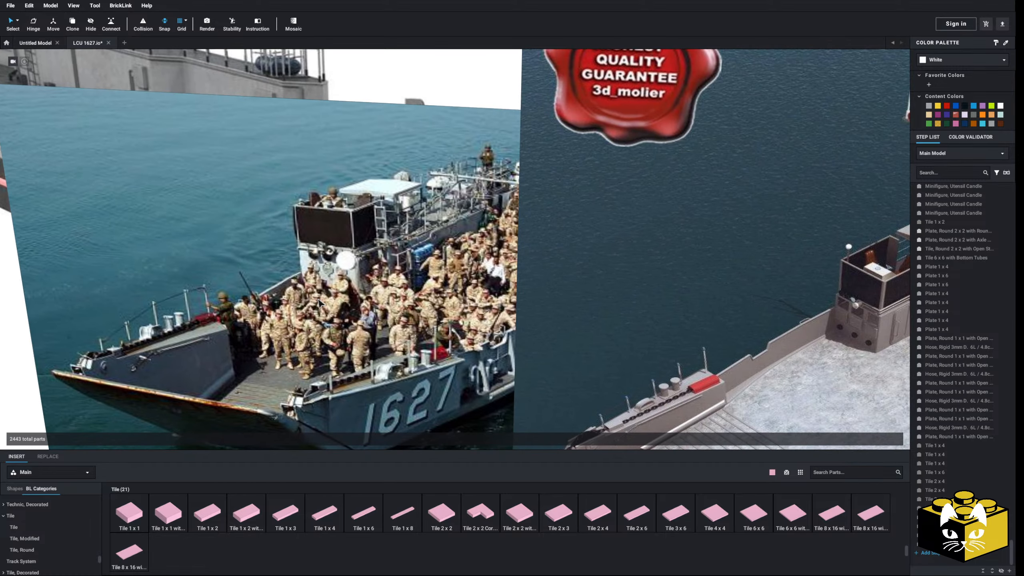
right_drag(466, 186, 464, 286)
scroll(452, 289, up, 6)
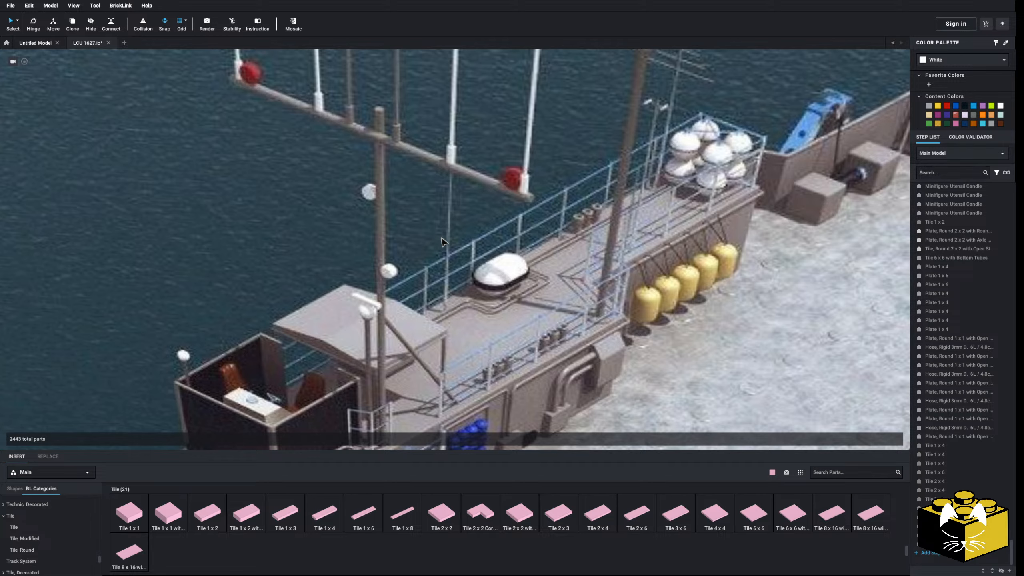
right_drag(442, 241, 608, 239)
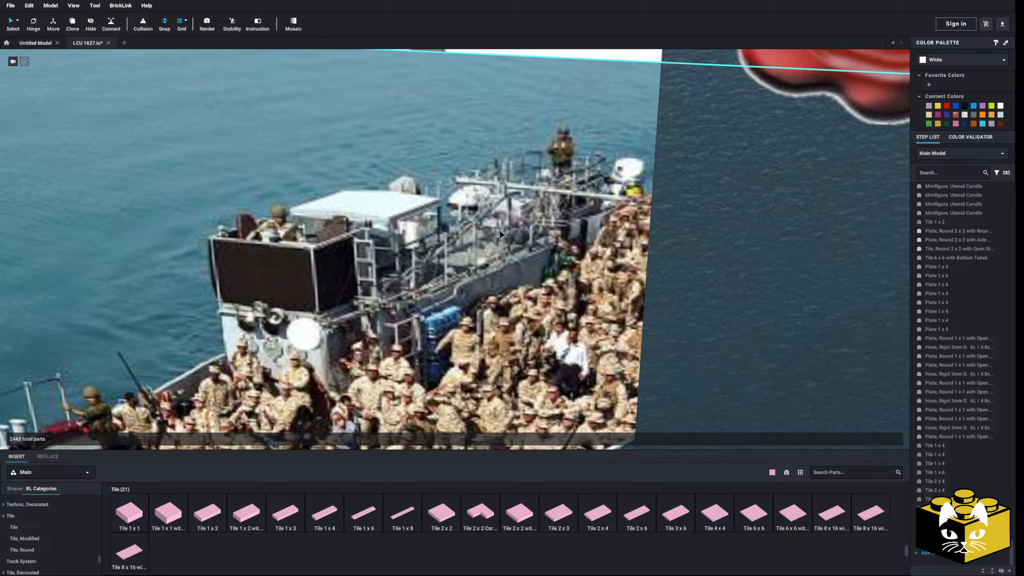
scroll(500, 234, down, 10)
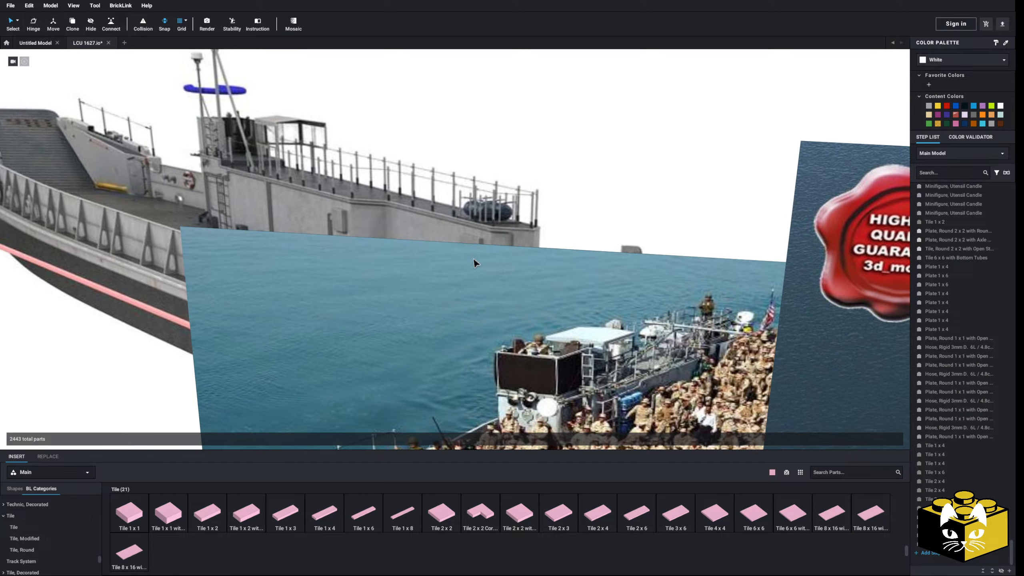
middle_drag(461, 250, 280, 205)
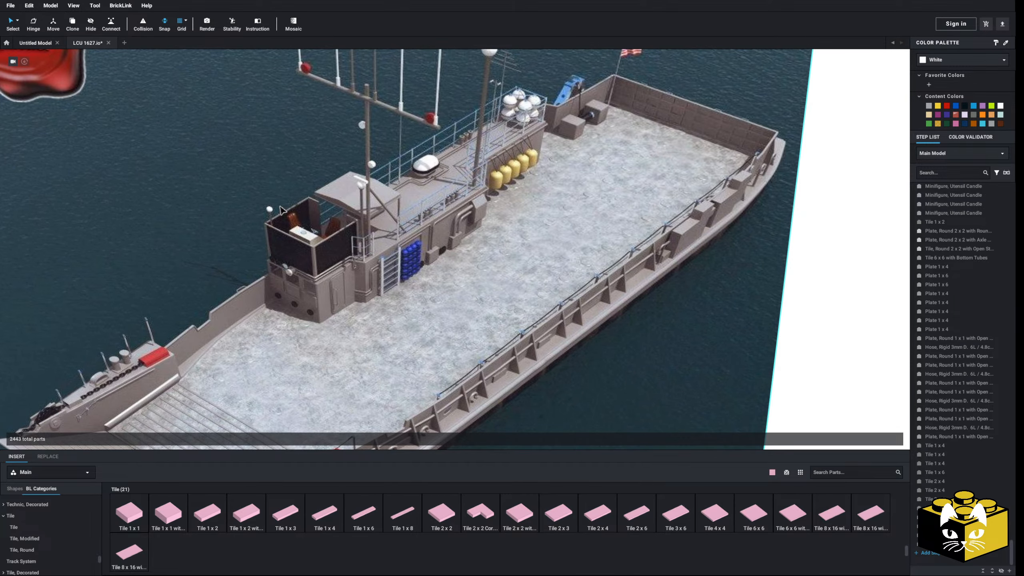
middle_drag(360, 232, 362, 250)
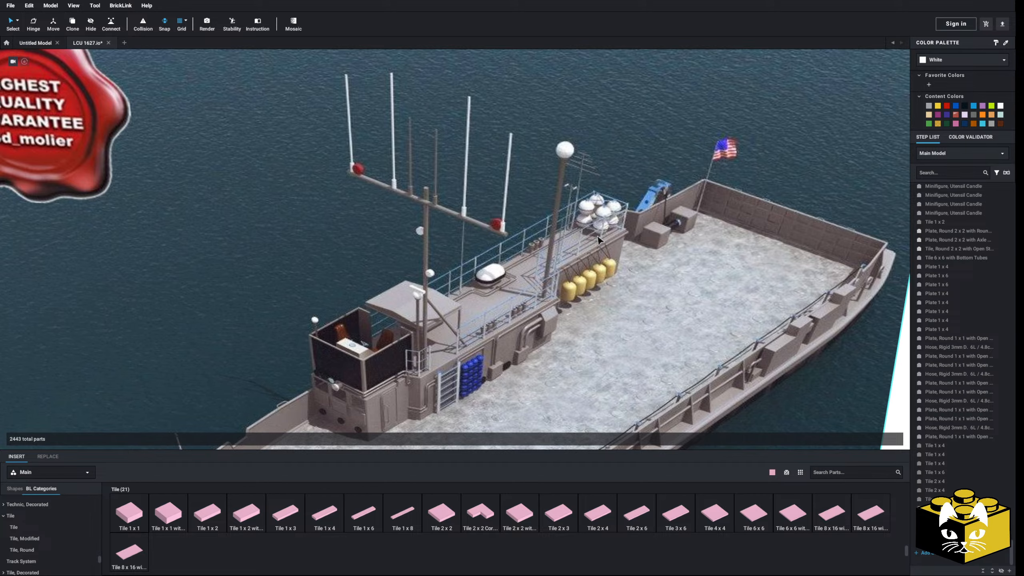
scroll(605, 207, down, 5)
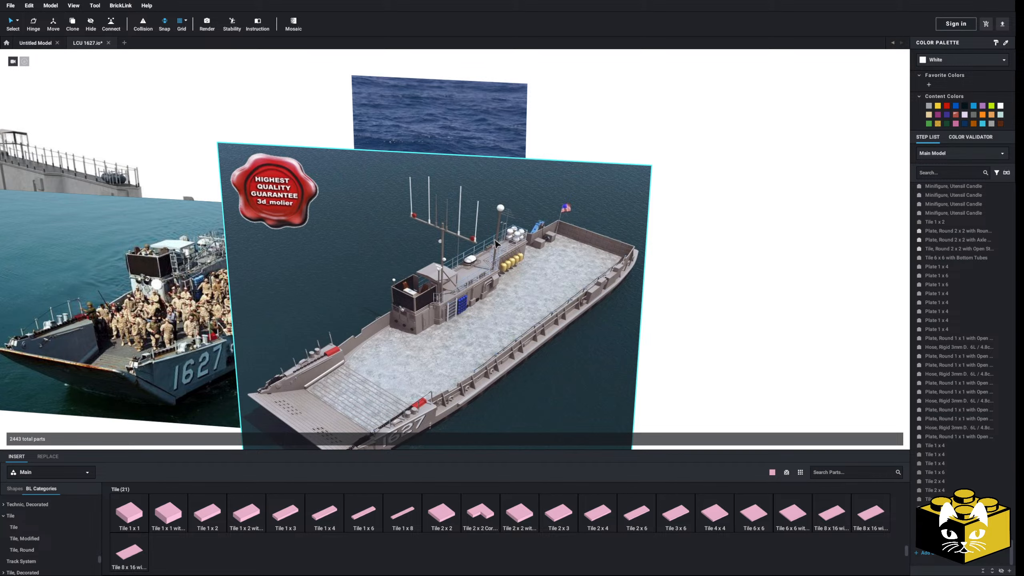
right_drag(394, 296, 518, 284)
middle_drag(516, 204, 362, 331)
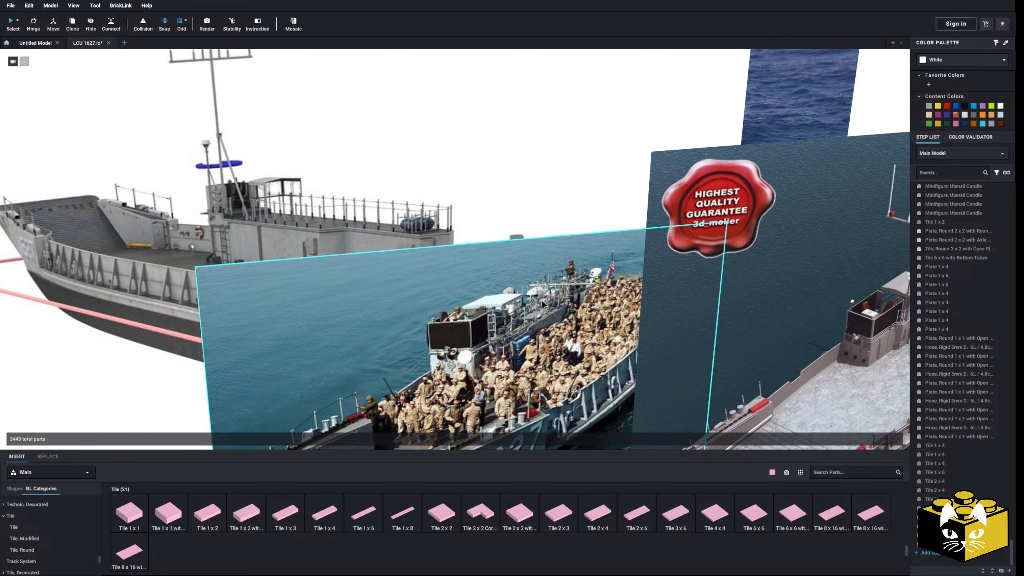
scroll(528, 329, up, 5)
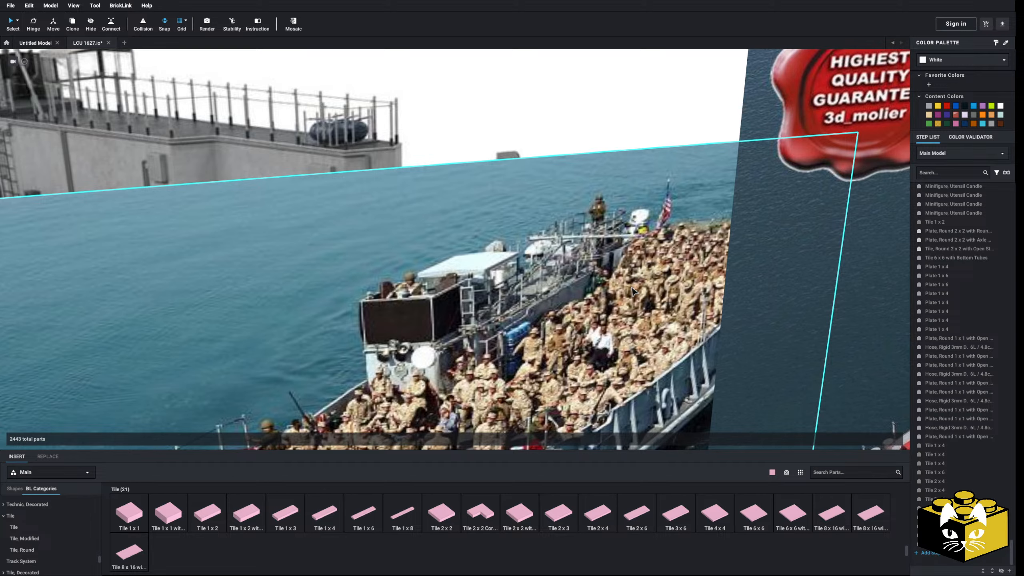
middle_drag(665, 288, 504, 278)
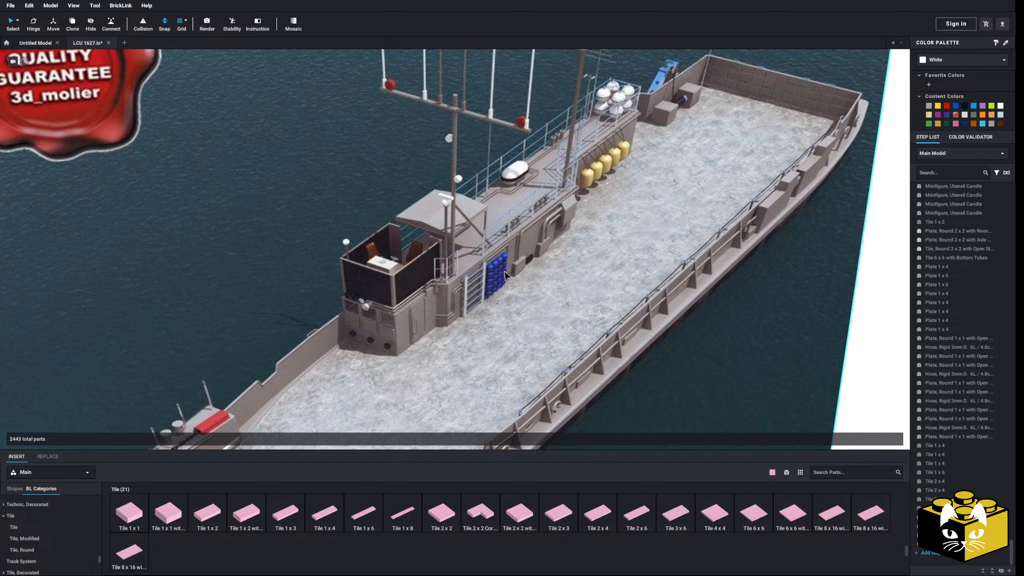
scroll(512, 270, down, 5)
scroll(526, 254, down, 3)
middle_drag(510, 271, 560, 251)
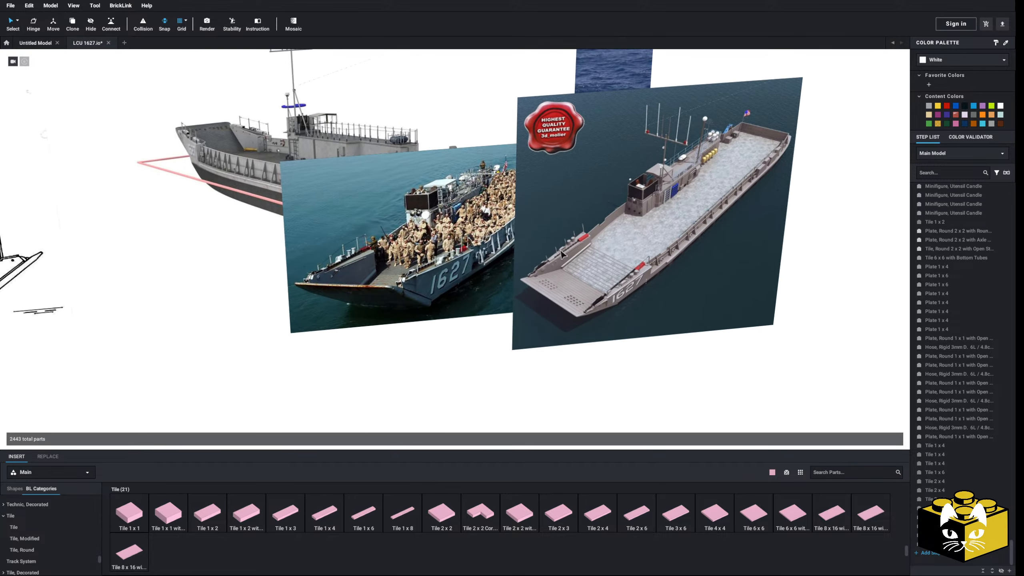
Inspect the model's railed upper deck, canopy and main deck from above, out to the hull's side edge
right_drag(559, 251, 506, 261)
middle_drag(506, 261, 687, 303)
right_drag(646, 304, 551, 293)
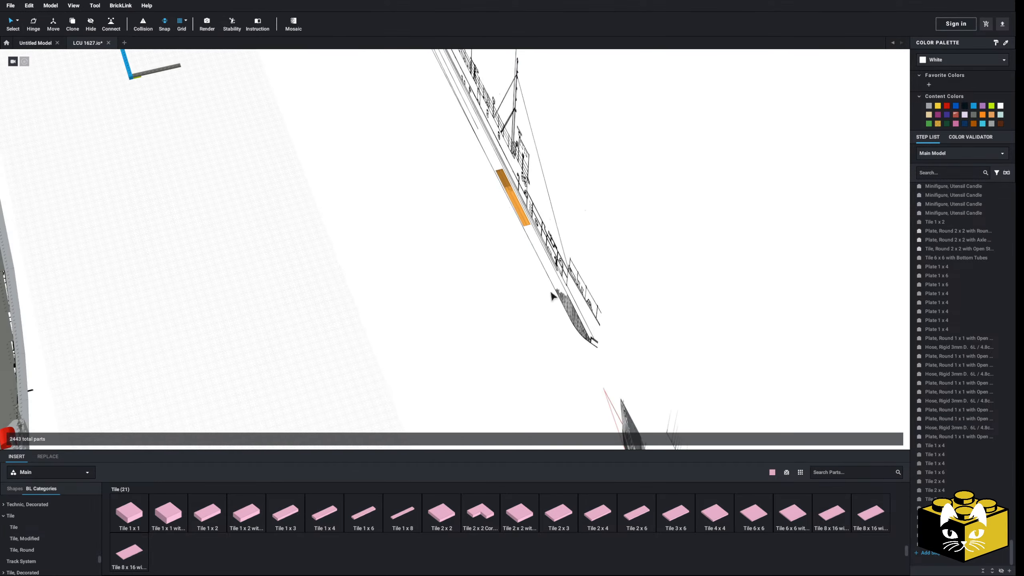
middle_drag(551, 293, 658, 293)
right_drag(657, 293, 585, 292)
scroll(629, 317, up, 4)
middle_drag(584, 293, 585, 359)
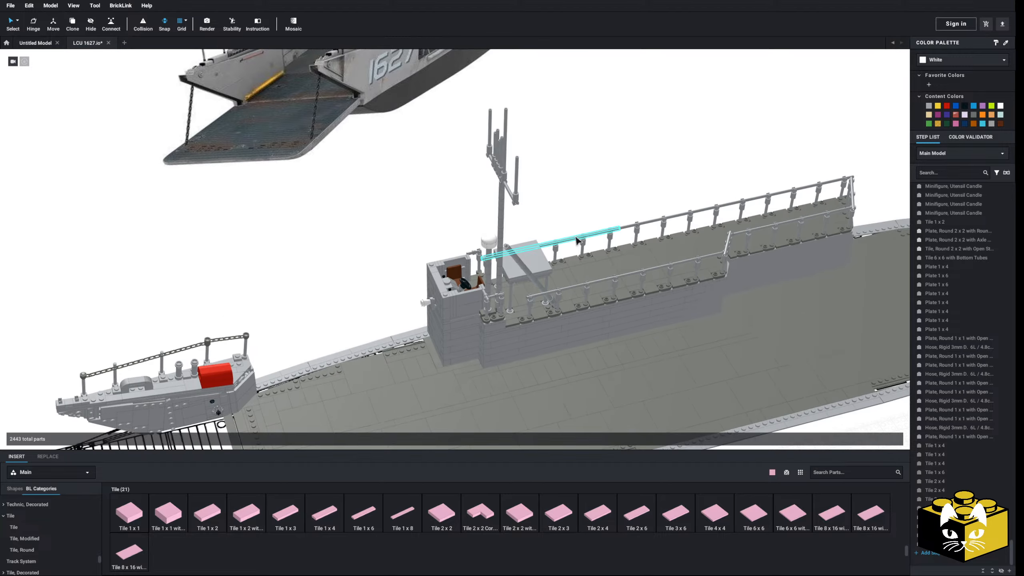
scroll(587, 224, up, 10)
scroll(588, 224, down, 5)
scroll(612, 225, up, 8)
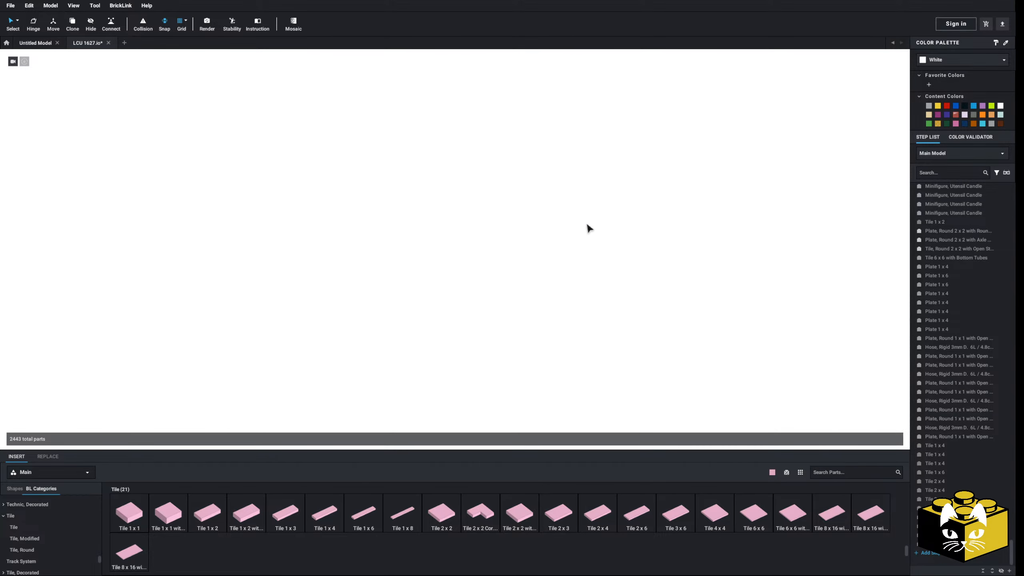
scroll(576, 234, up, 2)
right_drag(576, 234, 530, 240)
middle_drag(530, 240, 420, 254)
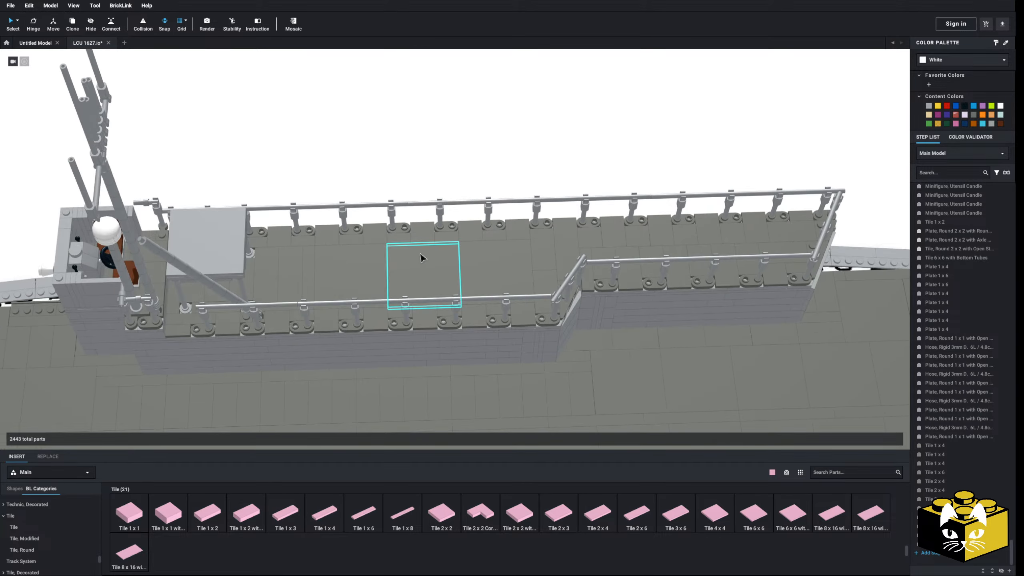
right_drag(420, 254, 501, 283)
scroll(437, 231, down, 5)
middle_drag(501, 283, 504, 193)
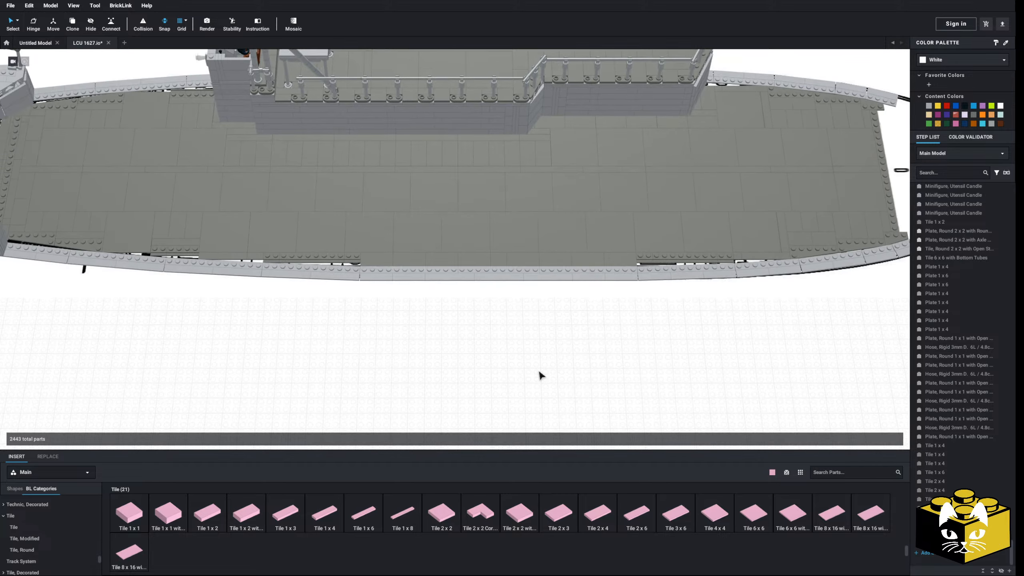
Place a Bracket 2 x 2 - 1 x 2 Centered on the empty grid beside the hull's side edge
right_drag(540, 373, 549, 319)
scroll(549, 319, up, 3)
scroll(545, 341, up, 2)
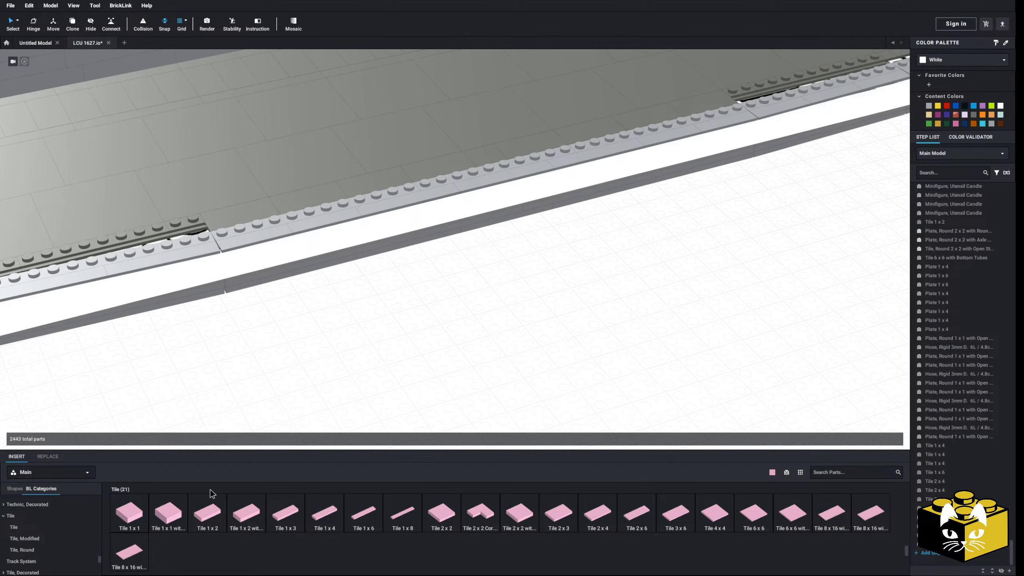
scroll(60, 518, up, 15)
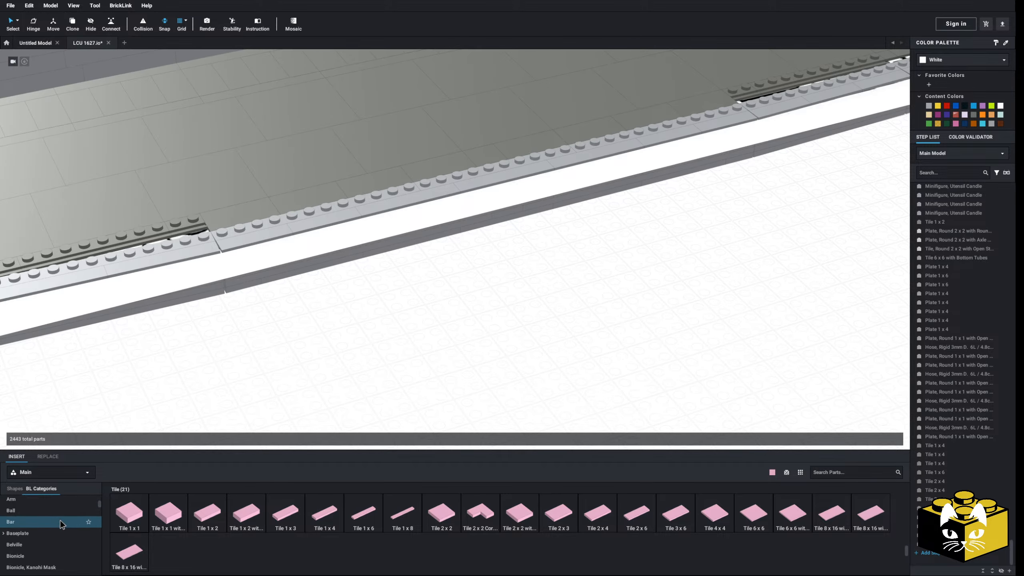
click(58, 508)
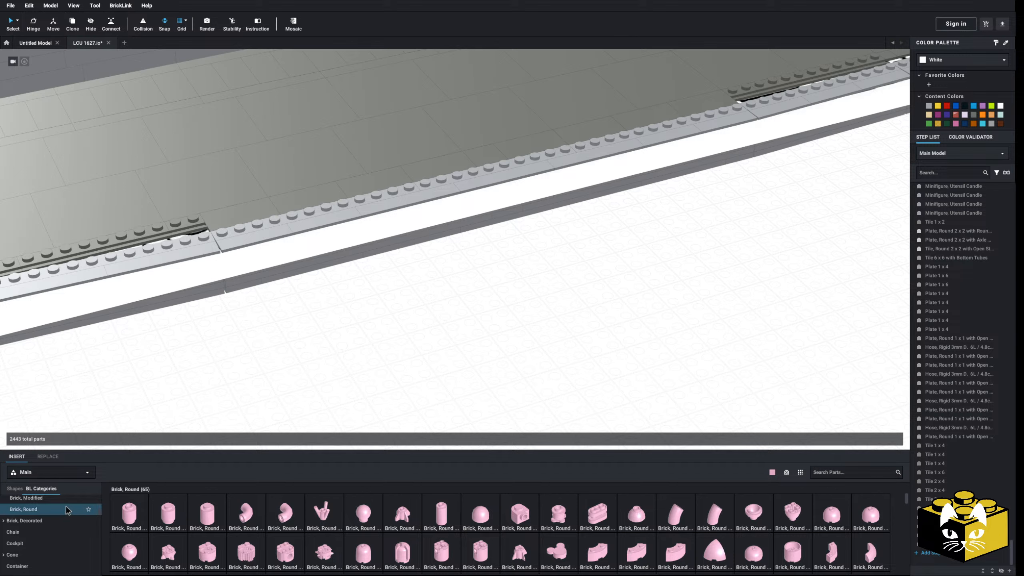
scroll(76, 523, up, 3)
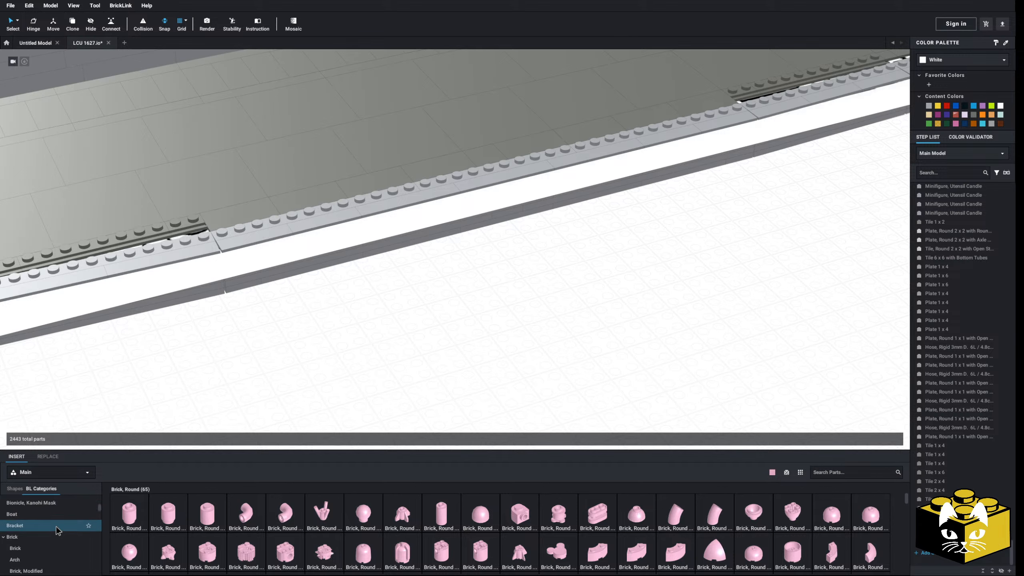
click(56, 526)
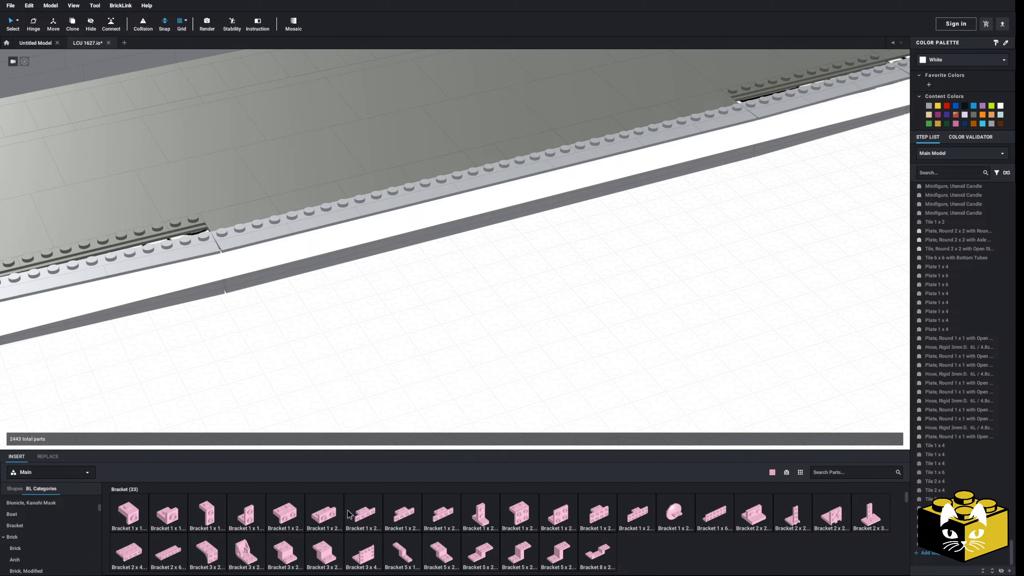
click(753, 514)
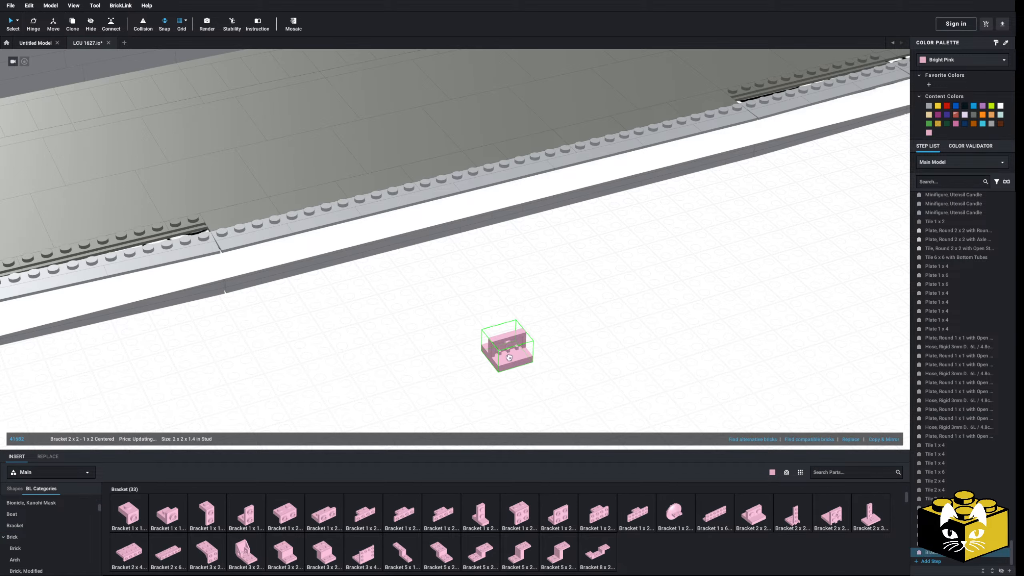
click(509, 357)
Attach a Brick, Round 2 x 2 with Axle Hole to each side of the bracket's upright
scroll(413, 380, up, 3)
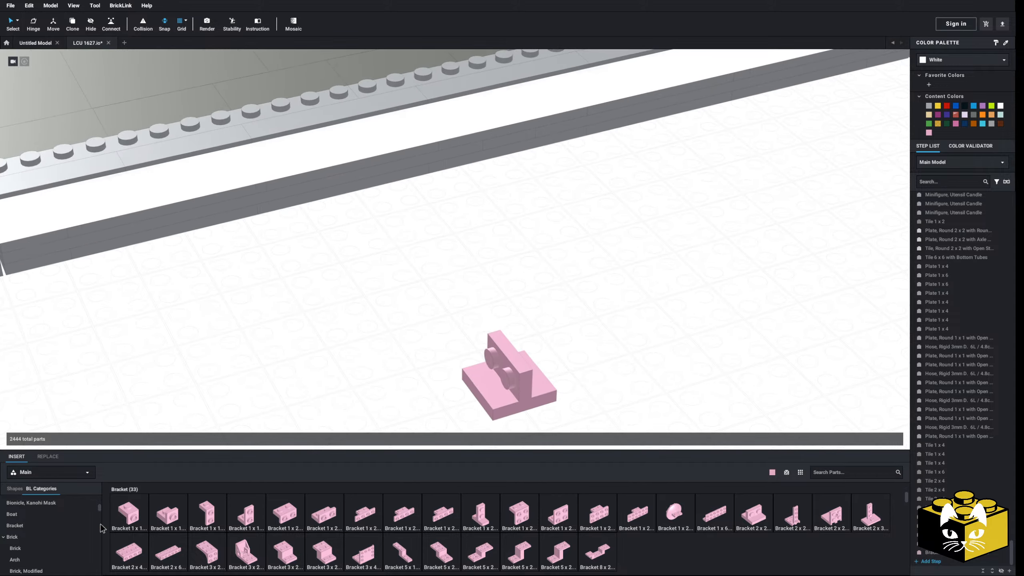
scroll(54, 530, down, 2)
scroll(55, 530, down, 1)
click(54, 530)
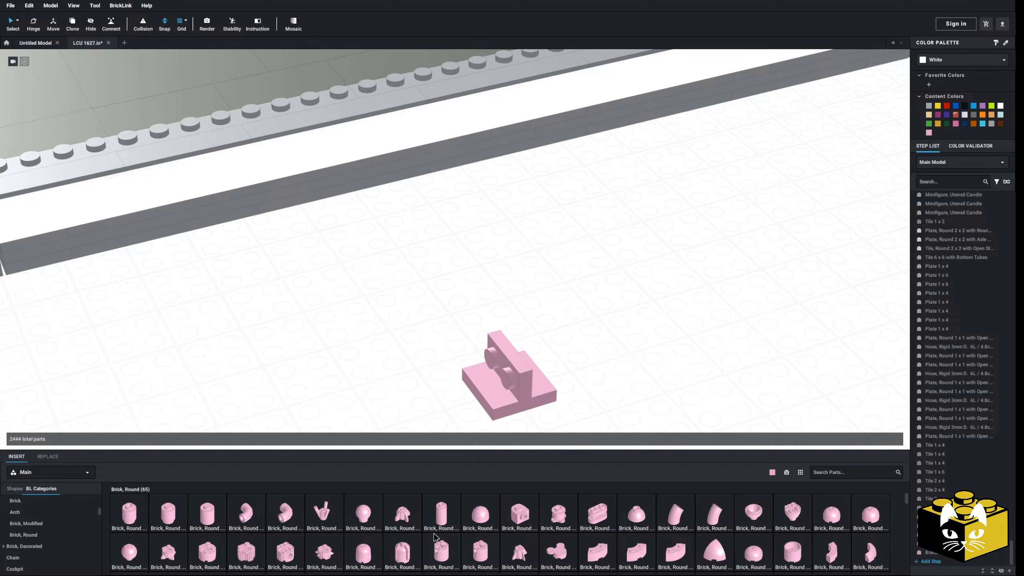
click(233, 556)
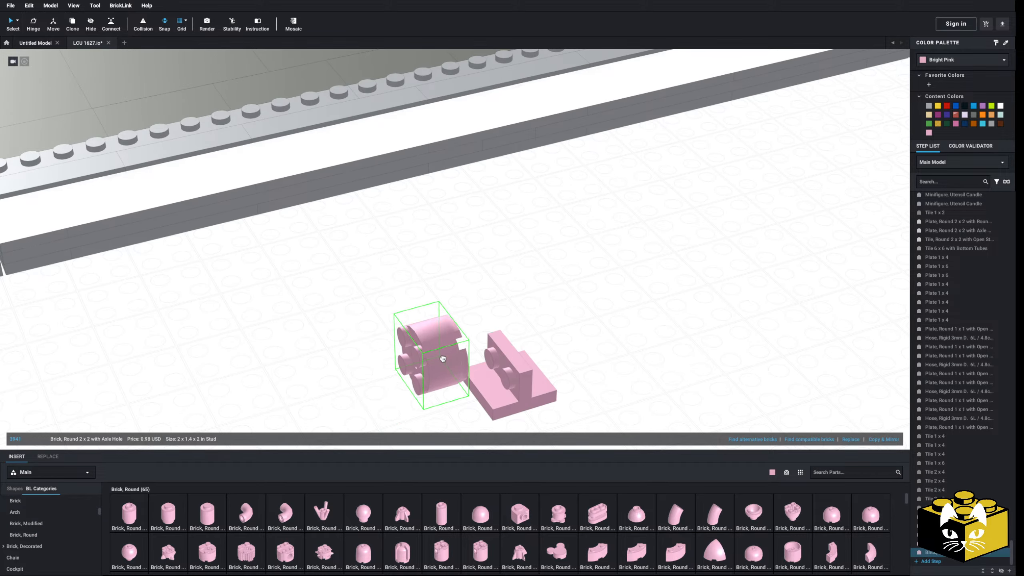
click(443, 370)
key(ctrl+c)
key(ctrl+v)
key(Right)
key(Right)
key(Right)
key(Right)
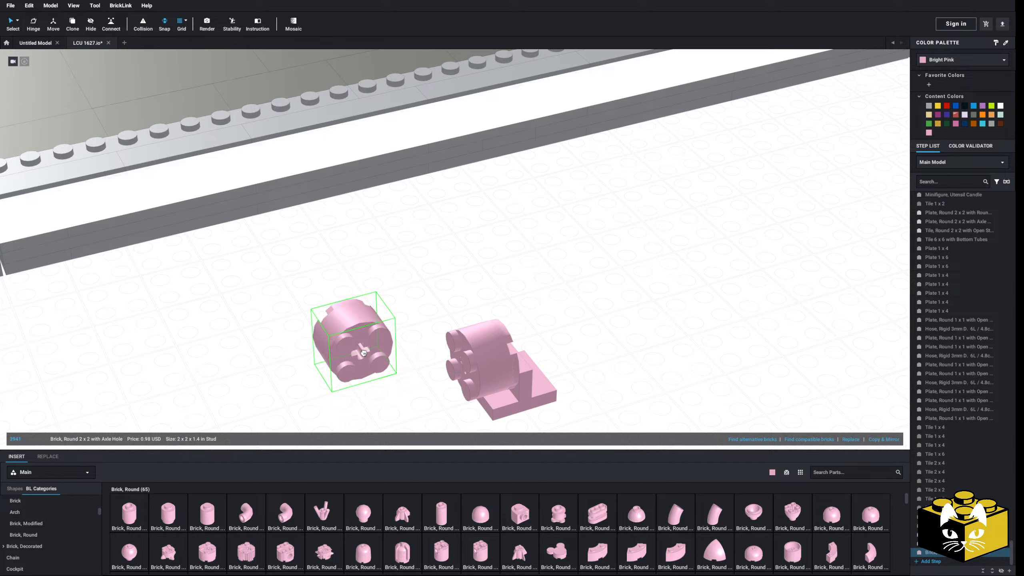
click(524, 347)
click(709, 366)
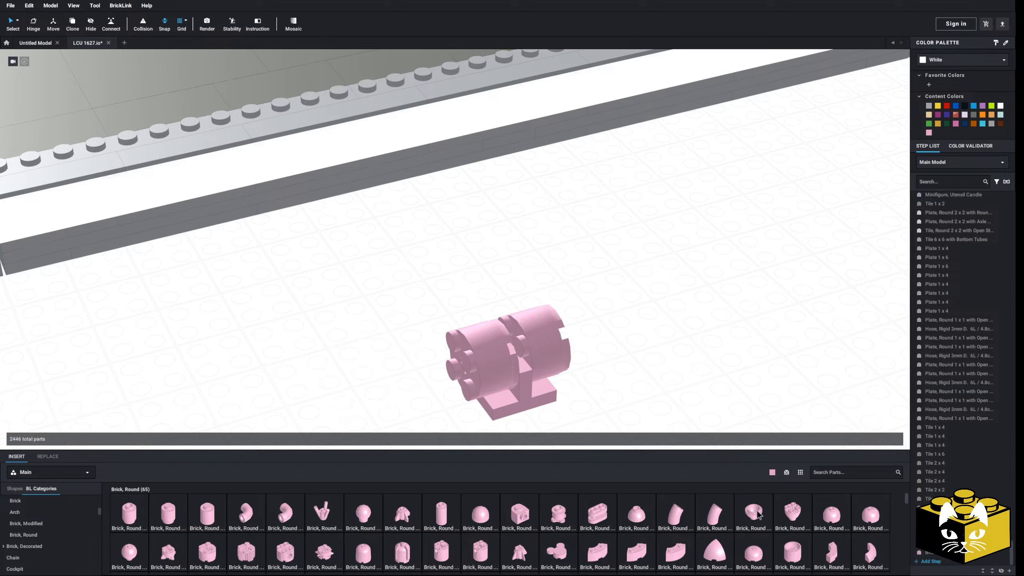
click(802, 516)
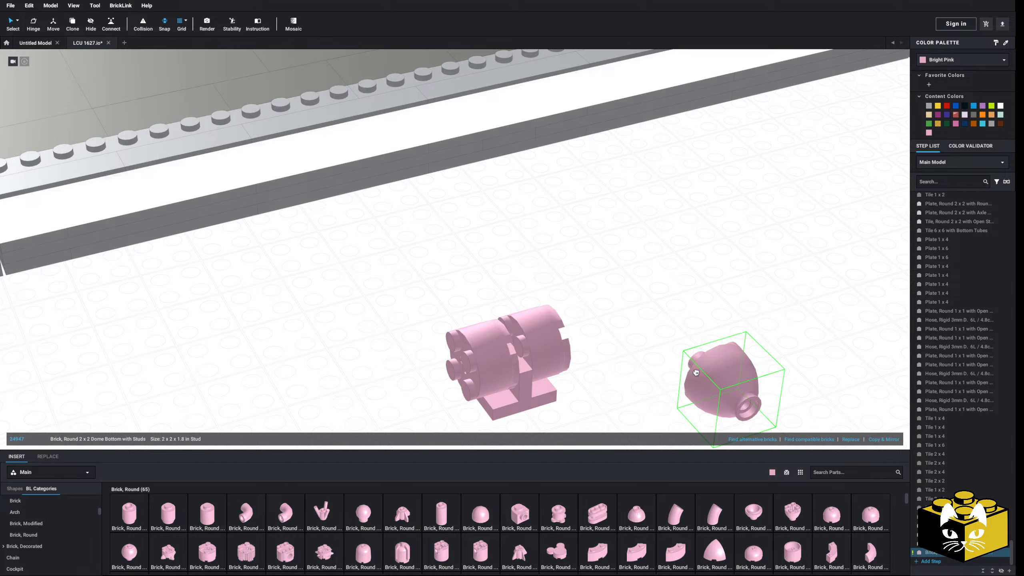
key(Right)
key(Right)
key(Right)
click(674, 370)
click(677, 374)
key(Delete)
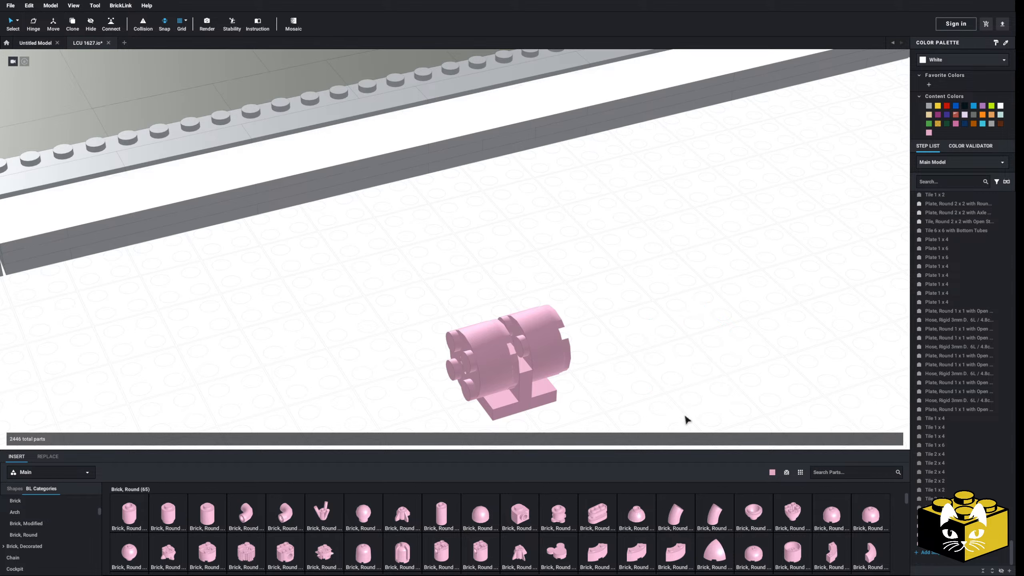
Cap the outer end of the round brick on one side of the bracket with a 2 x 2 dome
middle_drag(691, 428, 660, 396)
right_drag(635, 404, 614, 387)
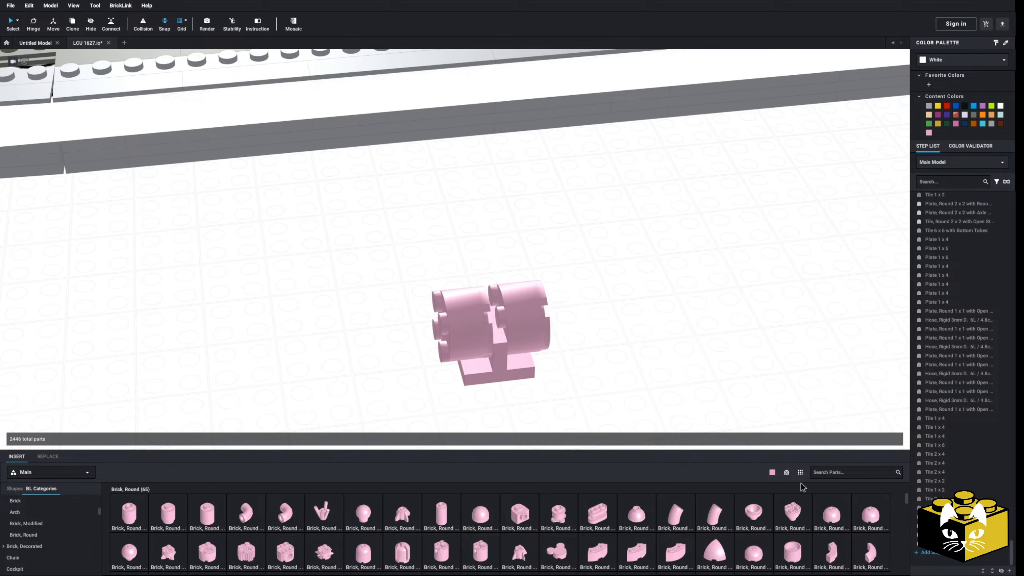
click(837, 516)
drag(661, 325, 422, 338)
click(360, 349)
right_drag(359, 349, 343, 355)
right_drag(542, 348, 484, 338)
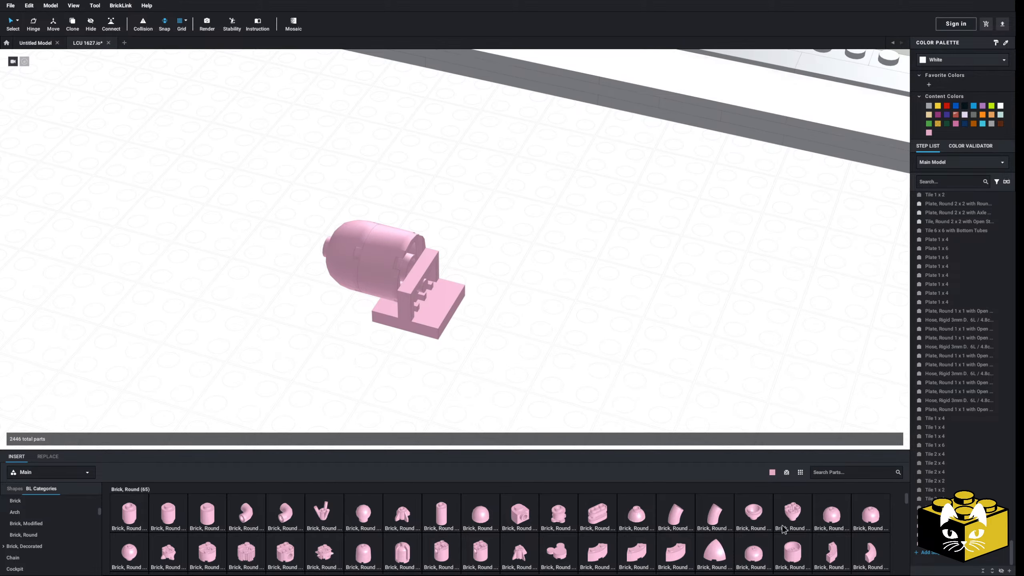
Place a second matching dome beside the assembly and copy the round brick onto the bracket's free side
click(851, 518)
click(628, 329)
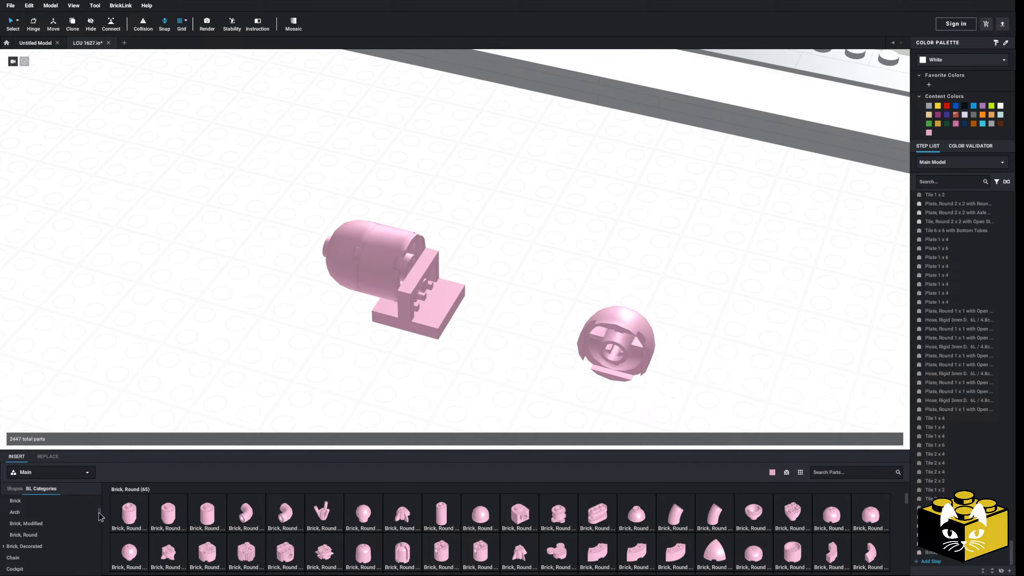
scroll(59, 516, up, 5)
click(44, 517)
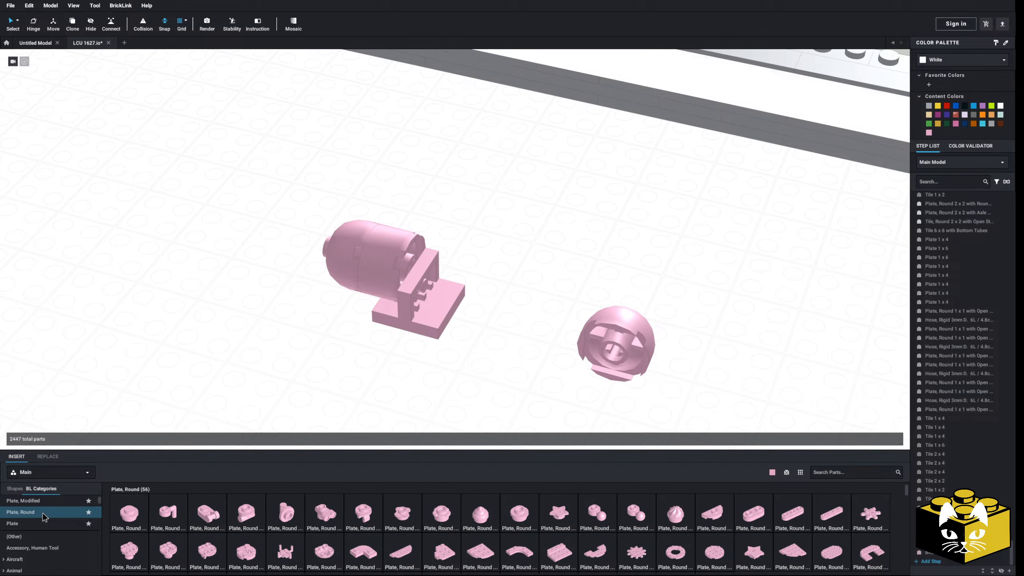
right_click(370, 267)
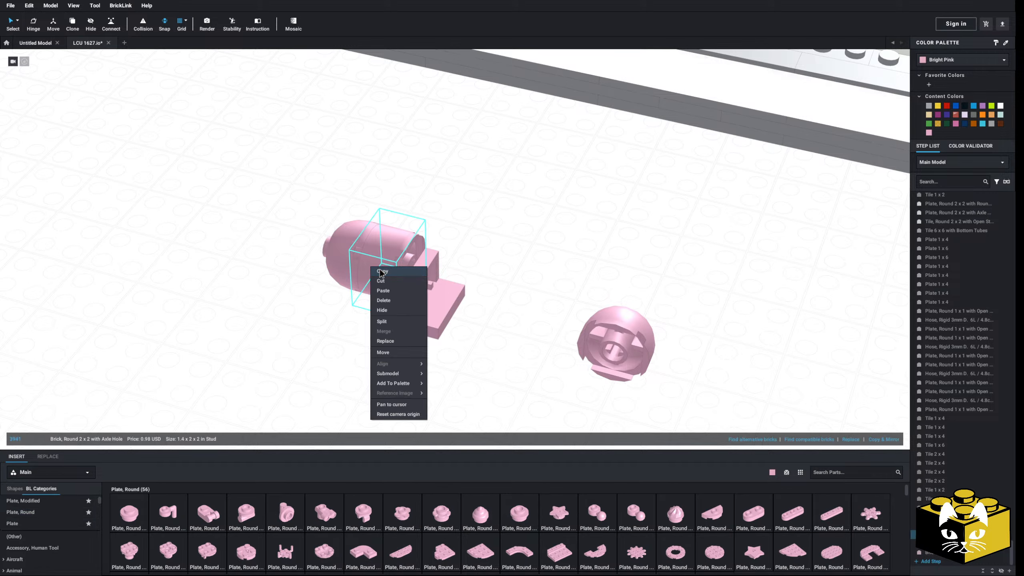
click(380, 275)
right_click(579, 276)
click(589, 301)
click(429, 279)
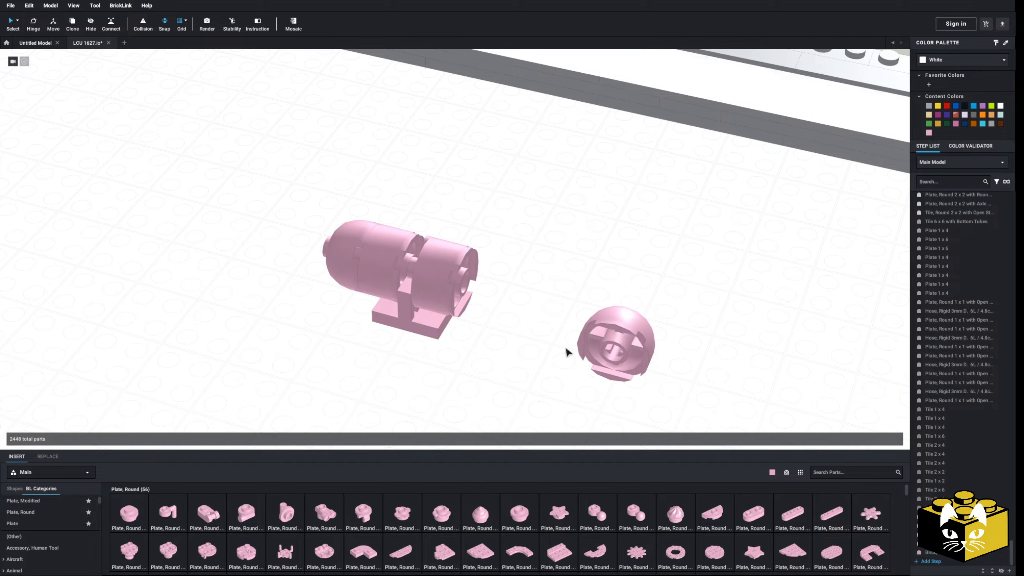
Insert a short Technic axle part into the copied round brick's open end and fit the loose dome onto it
scroll(42, 515, down, 10)
scroll(39, 516, down, 10)
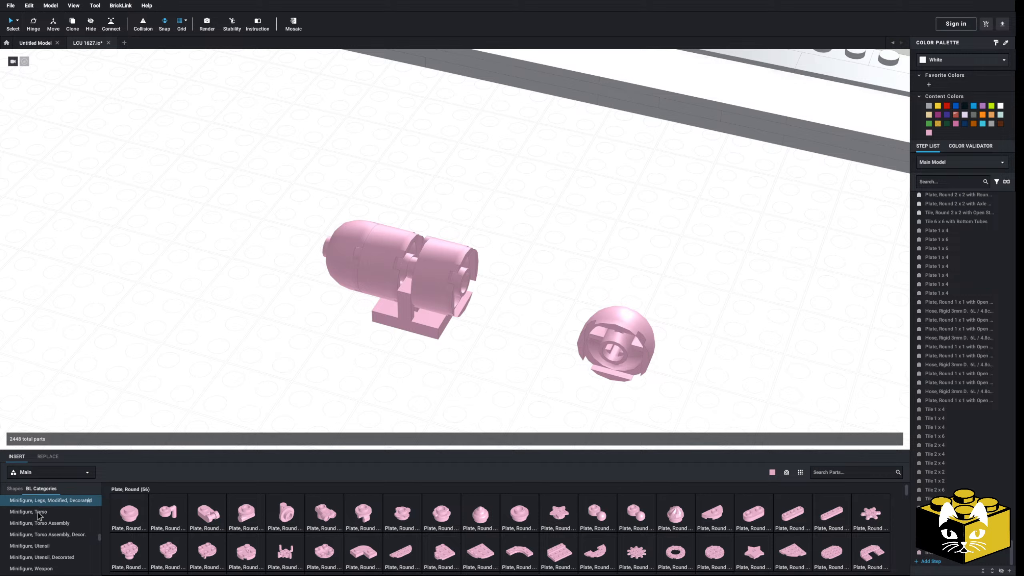
scroll(18, 520, up, 1)
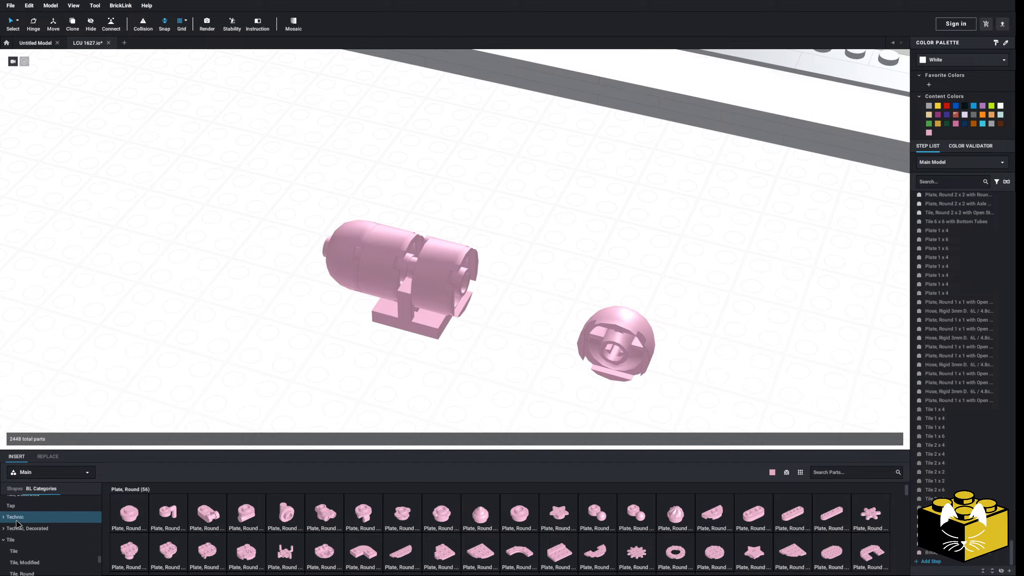
click(4, 518)
click(24, 540)
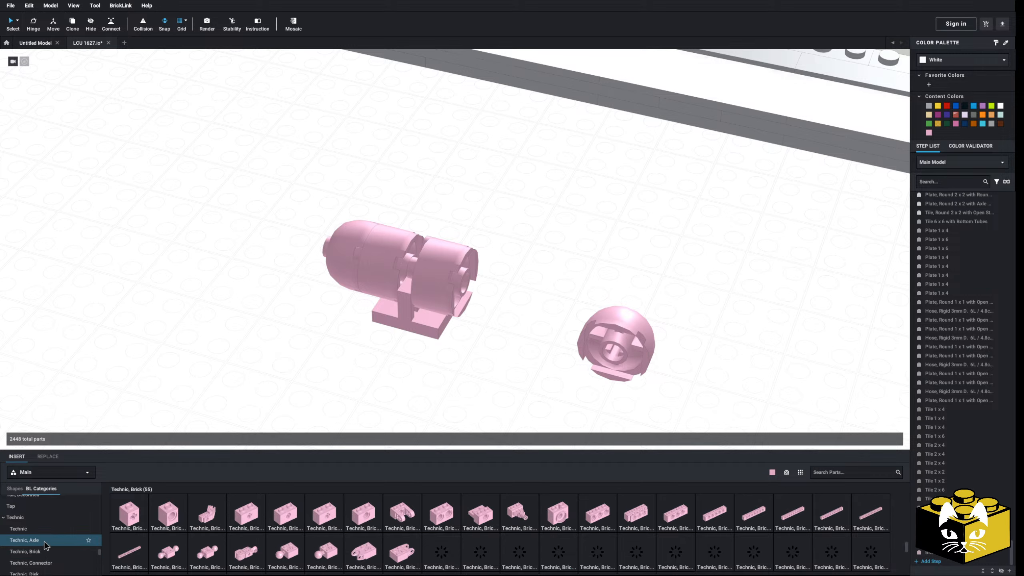
drag(325, 509, 520, 310)
click(542, 313)
right_drag(542, 312, 576, 351)
click(460, 296)
click(593, 337)
Place a Tile, Round 1 x 1 Quarter on the bracket's upright, in the gap between the two round bricks
scroll(46, 536, down, 1)
scroll(43, 524, down, 6)
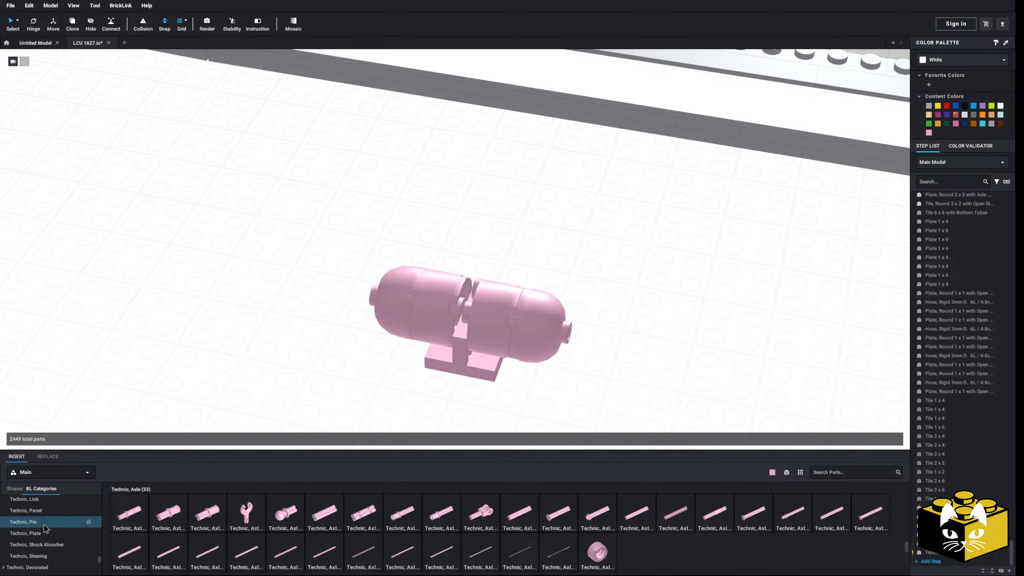
click(22, 509)
click(246, 512)
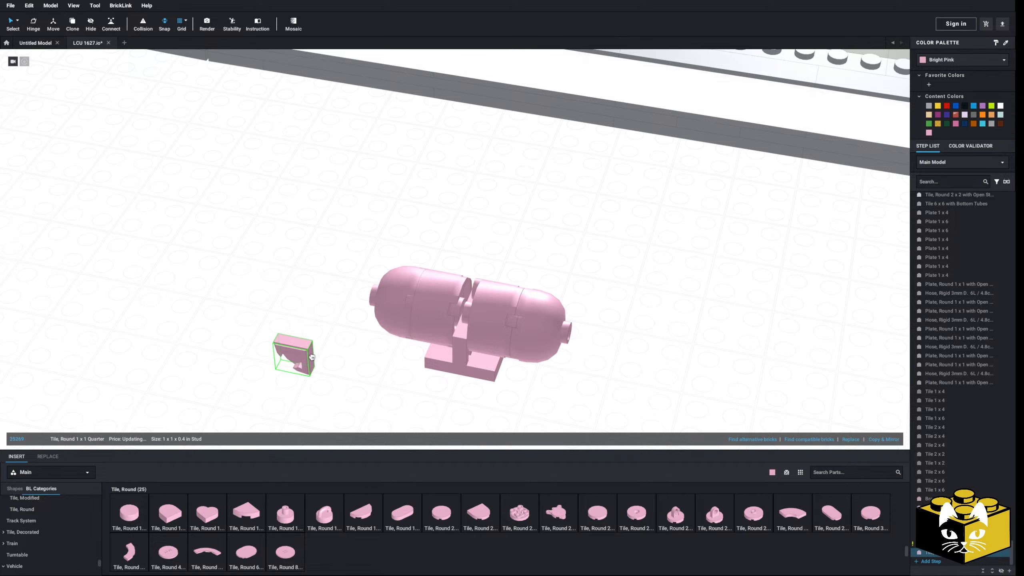
key(Up)
key(Left)
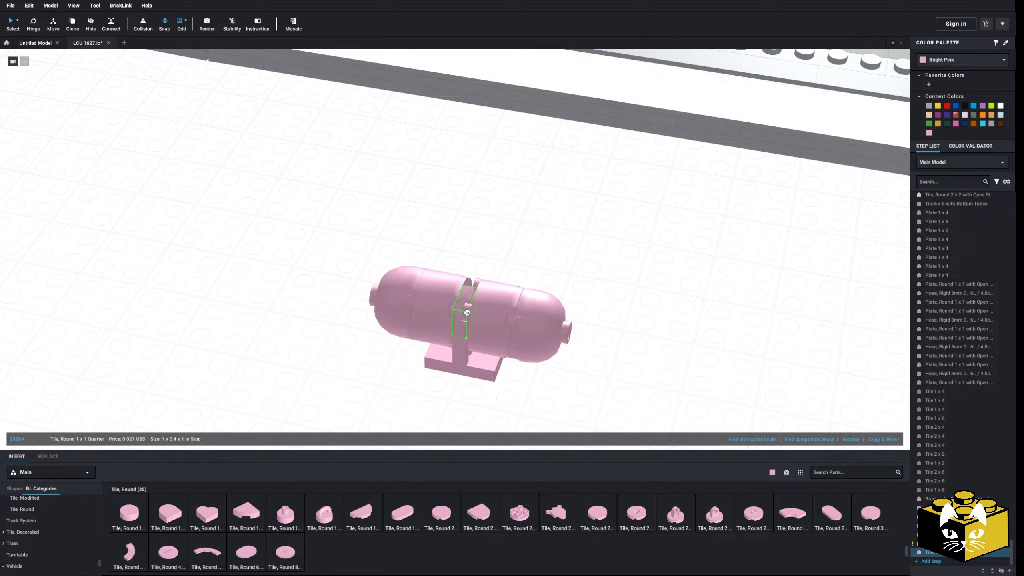
click(467, 313)
Make a mirrored copy of the quarter tile and place it beside the first one on the upright
right_drag(469, 314, 438, 317)
click(486, 310)
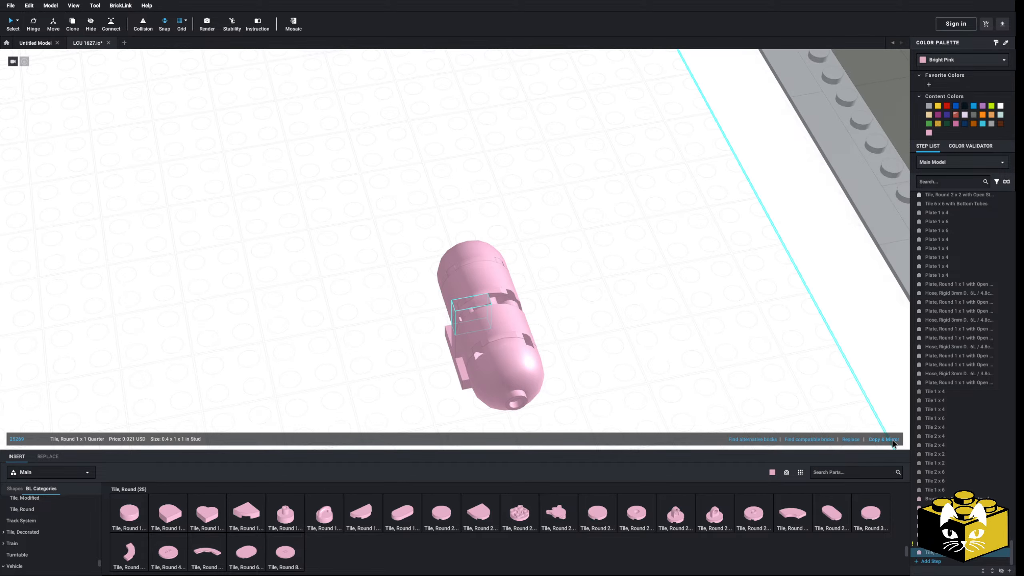
click(892, 439)
click(598, 396)
right_drag(598, 396, 685, 403)
Delete both round bricks and stack two Plate, Round 2 x 2 with Axle Hole on one side of the bracket
drag(494, 275, 594, 389)
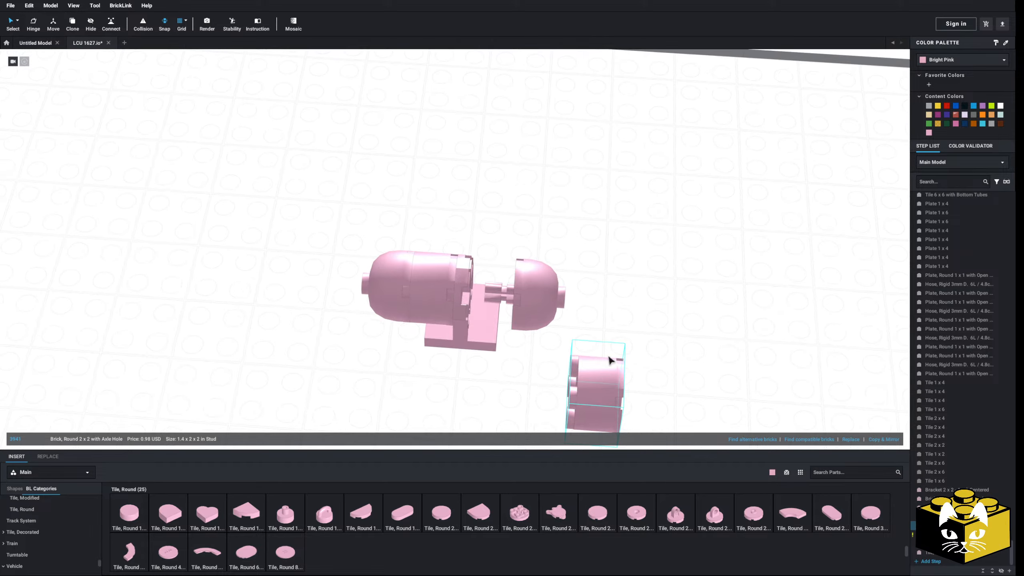
key(Delete)
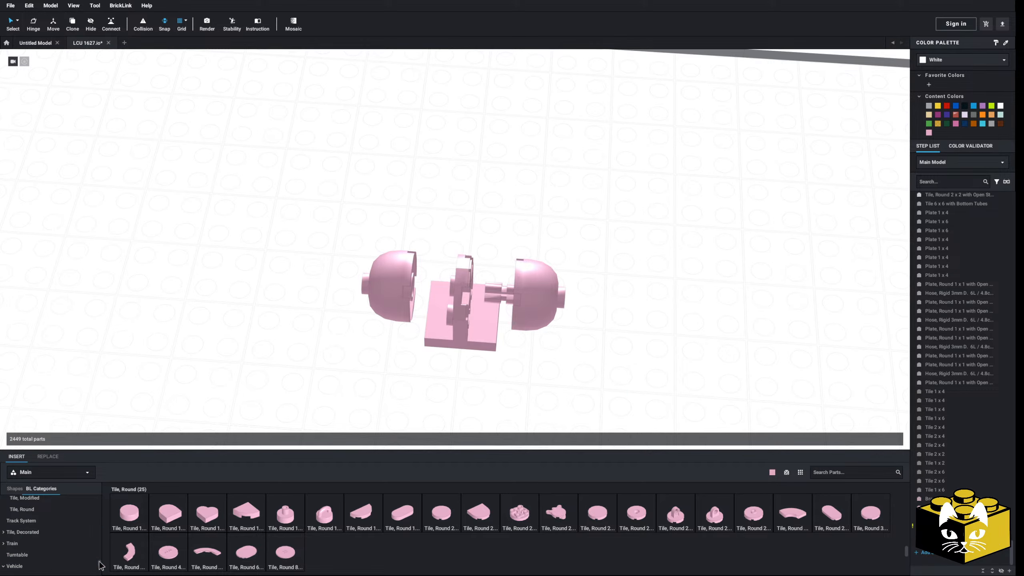
click(43, 524)
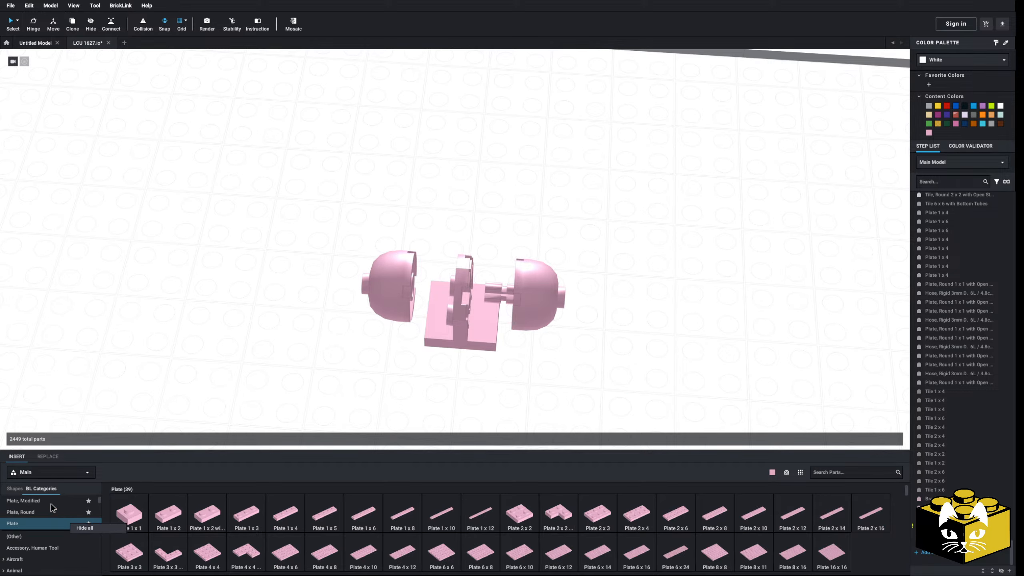
click(45, 514)
drag(262, 558, 442, 291)
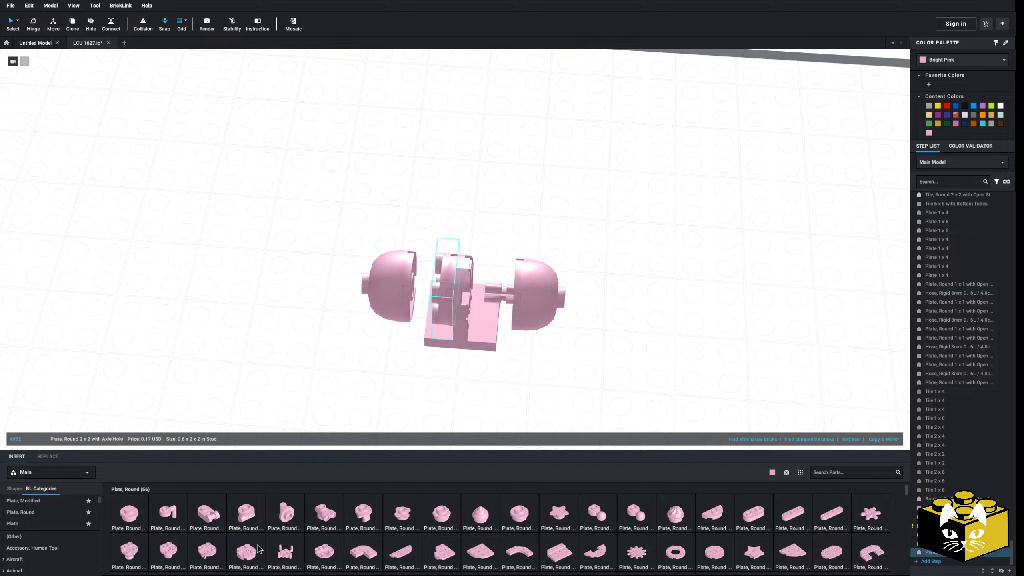
drag(258, 548, 431, 290)
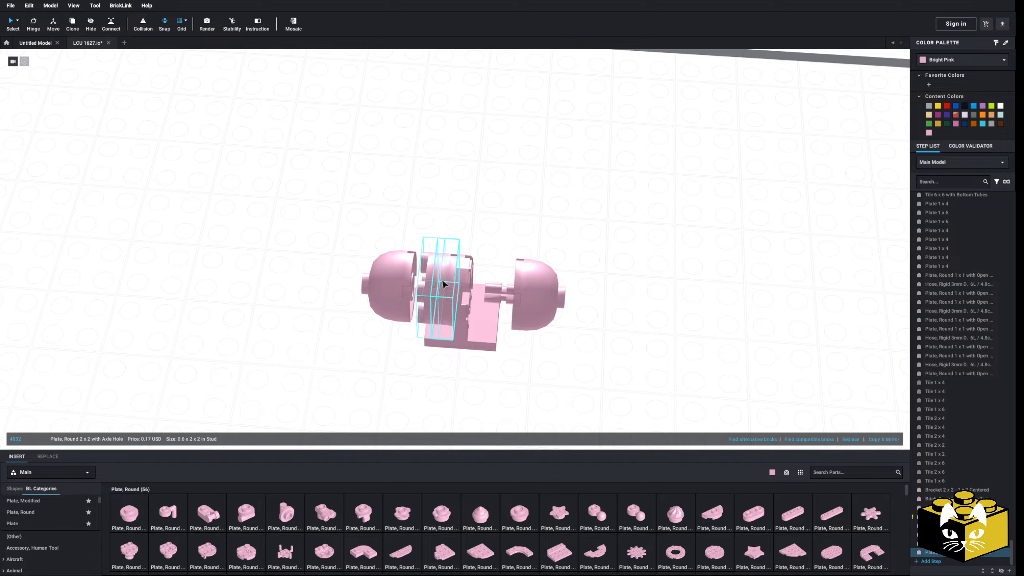
Copy the pair of round plates onto the opposite side of the bracket's upright
right_click(442, 281)
click(450, 296)
right_click(277, 295)
click(297, 321)
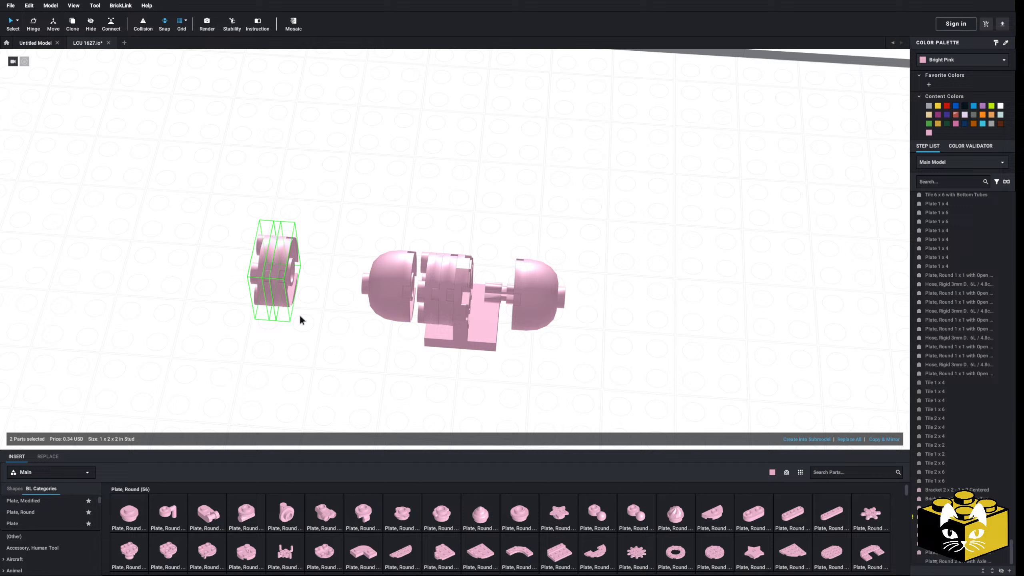
click(489, 294)
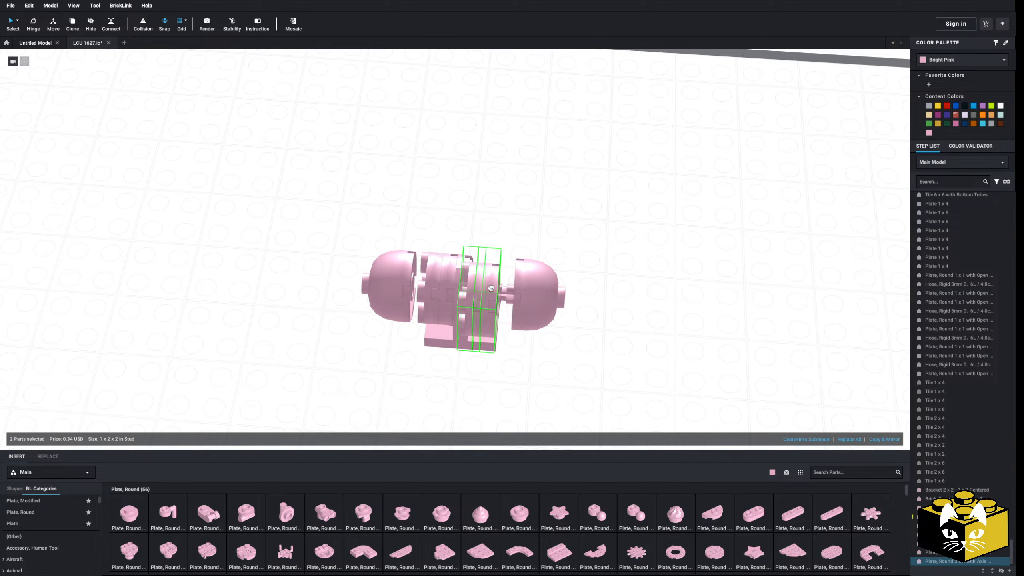
click(557, 355)
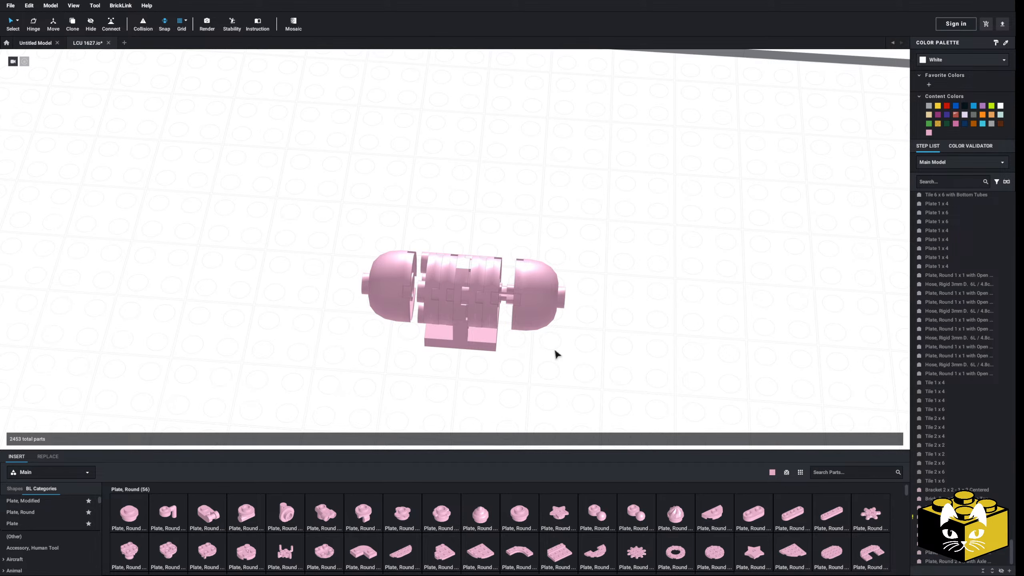
Move both end domes, one together with its axle part, inward until they sit flush against the round plates
ctrl+click(507, 296)
scroll(507, 296, up, 3)
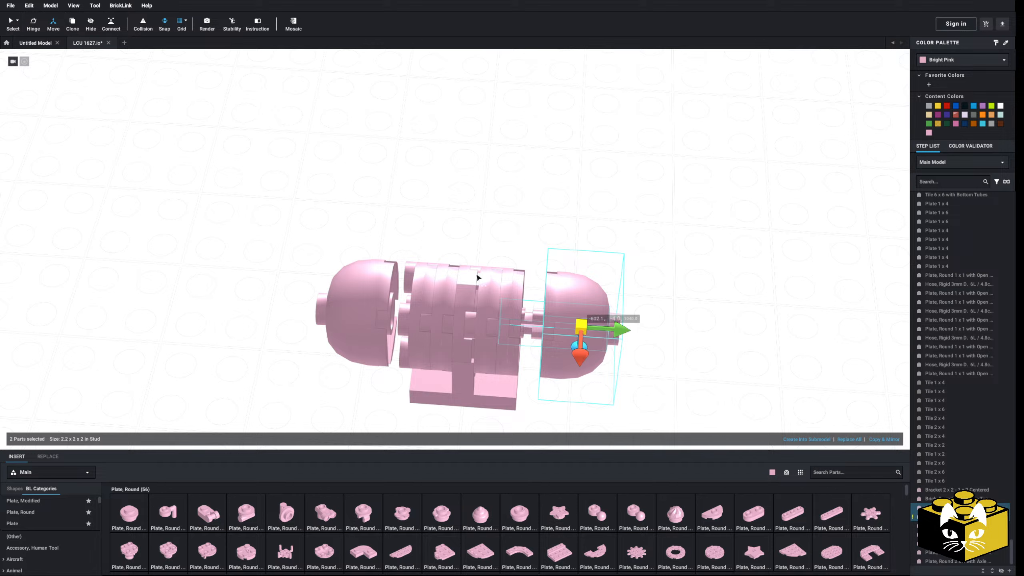
drag(624, 330, 602, 339)
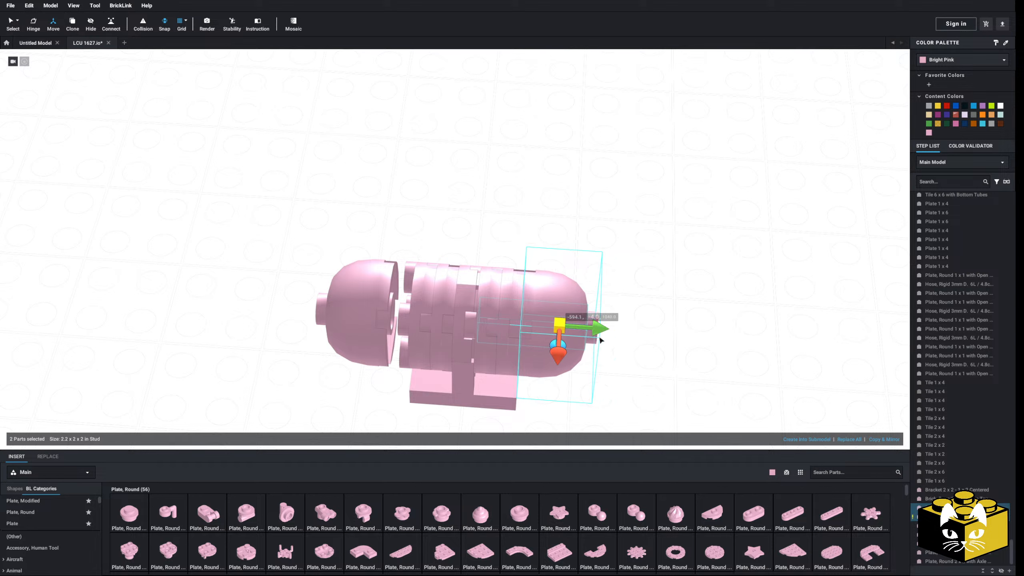
click(603, 340)
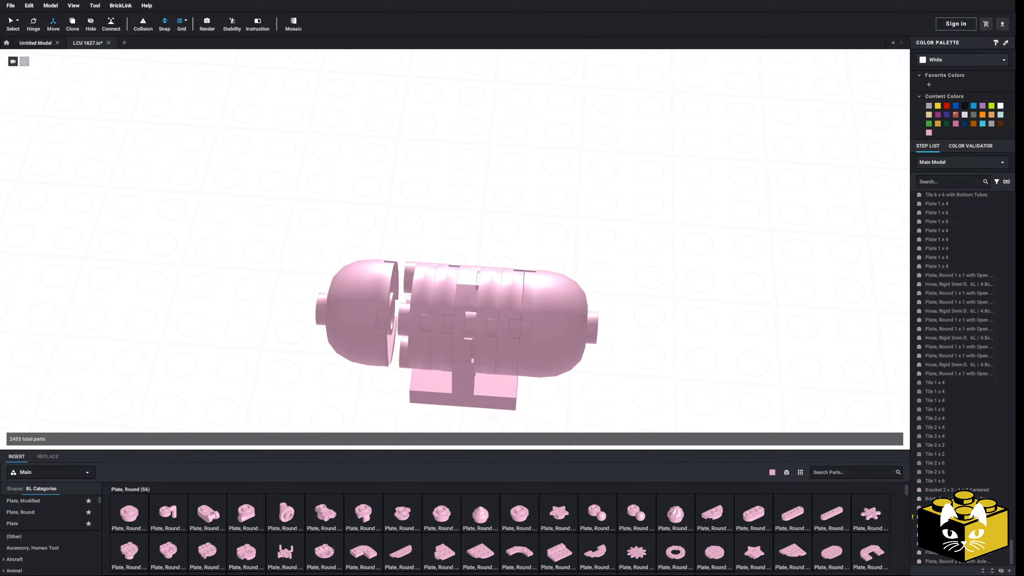
drag(350, 297, 357, 294)
click(287, 369)
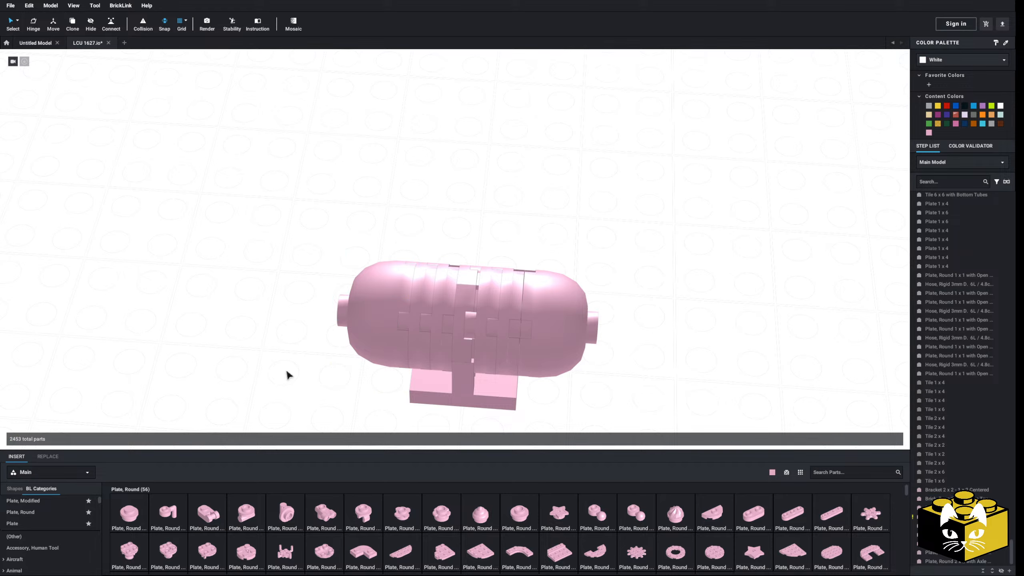
scroll(287, 369, down, 5)
mouse_move(298, 364)
right_down()
mouse_move(329, 352)
mouse_move(302, 355)
mouse_move(318, 366)
right_up()
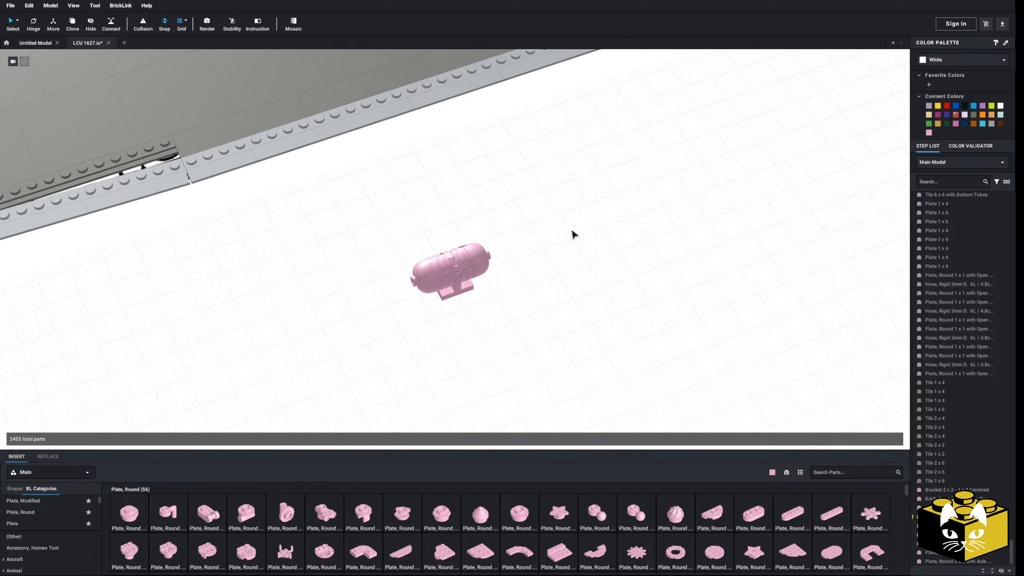
Color all parts of the assembled pink canister and its stand white
drag(568, 210, 427, 297)
click(1000, 106)
key(Escape)
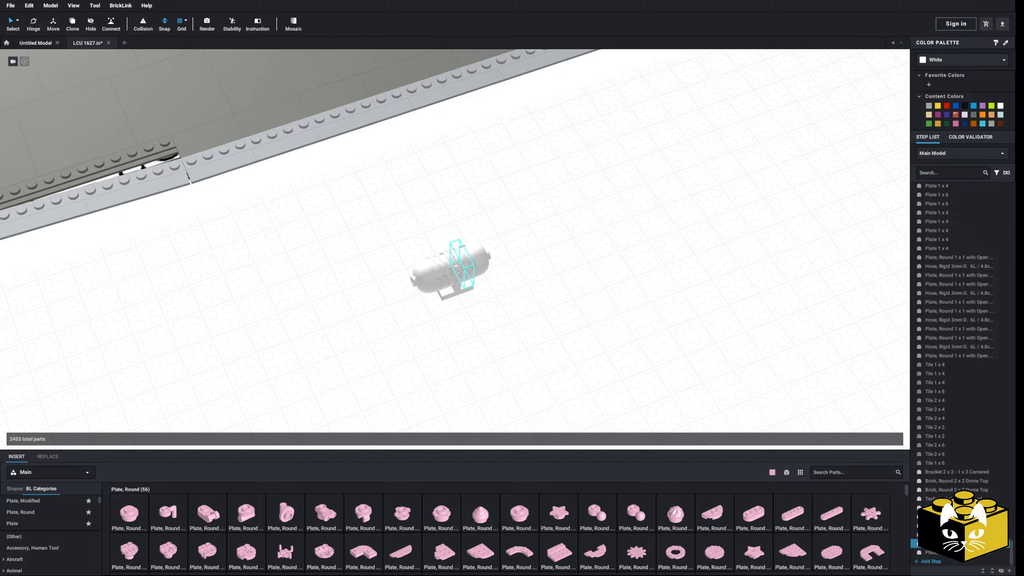
Recolor the Technic, Axle 2L Notched inside the canister black
click(955, 498)
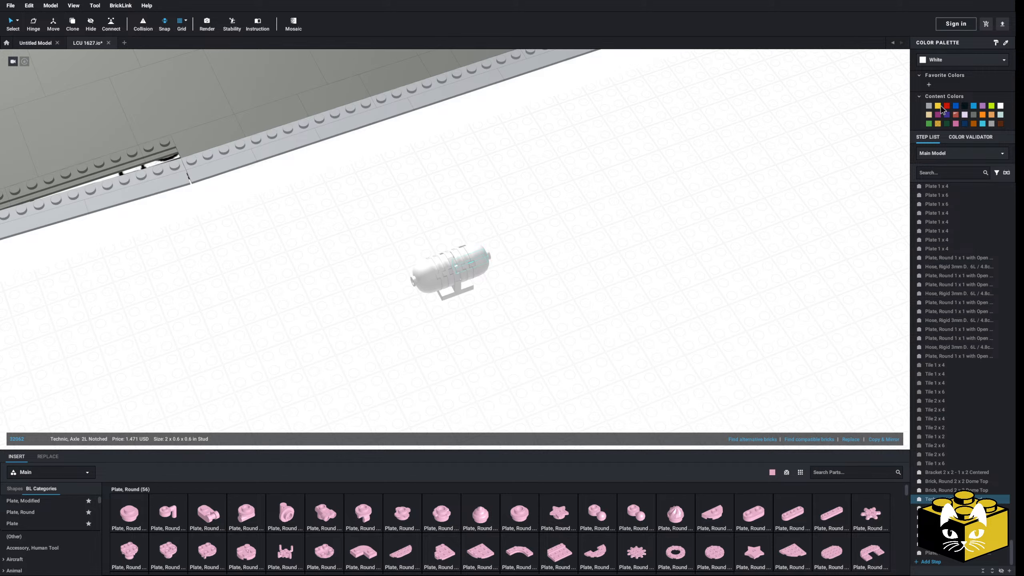
click(948, 57)
click(953, 84)
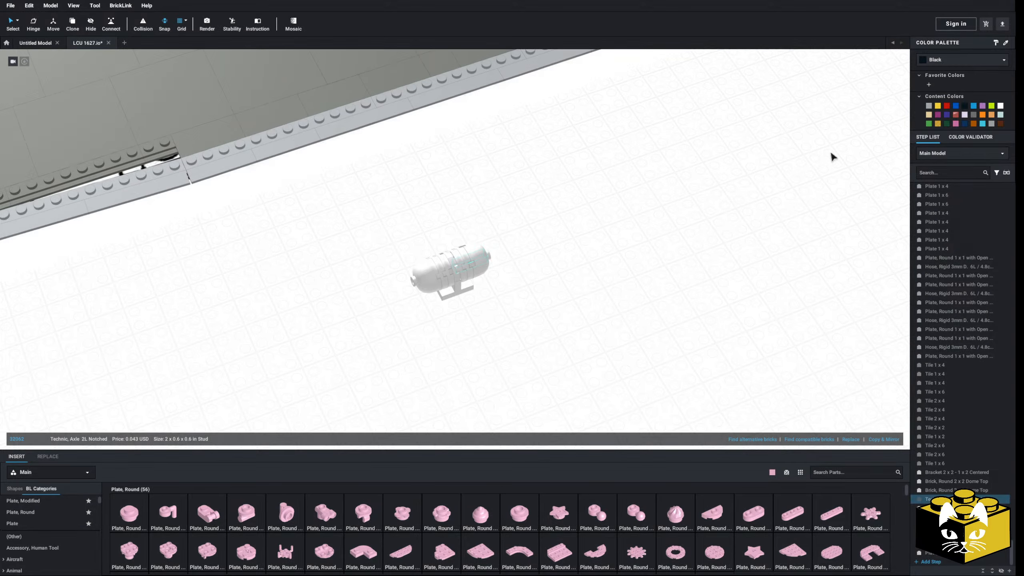
click(645, 299)
scroll(645, 323, up, 3)
mouse_move(645, 335)
right_down()
mouse_move(654, 330)
mouse_move(637, 327)
right_up()
drag(571, 234, 436, 329)
click(597, 240)
scroll(599, 238, down, 2)
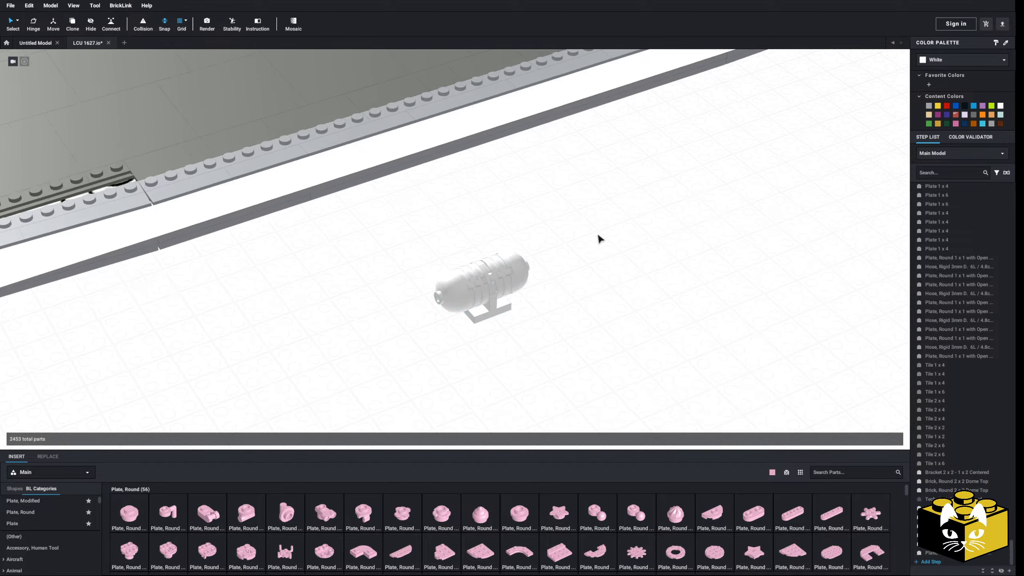
Move the ocean photo and the ship render with the blue circle aside, clear of the overhead ship picture
middle_drag(599, 238, 600, 348)
right_drag(393, 218, 390, 288)
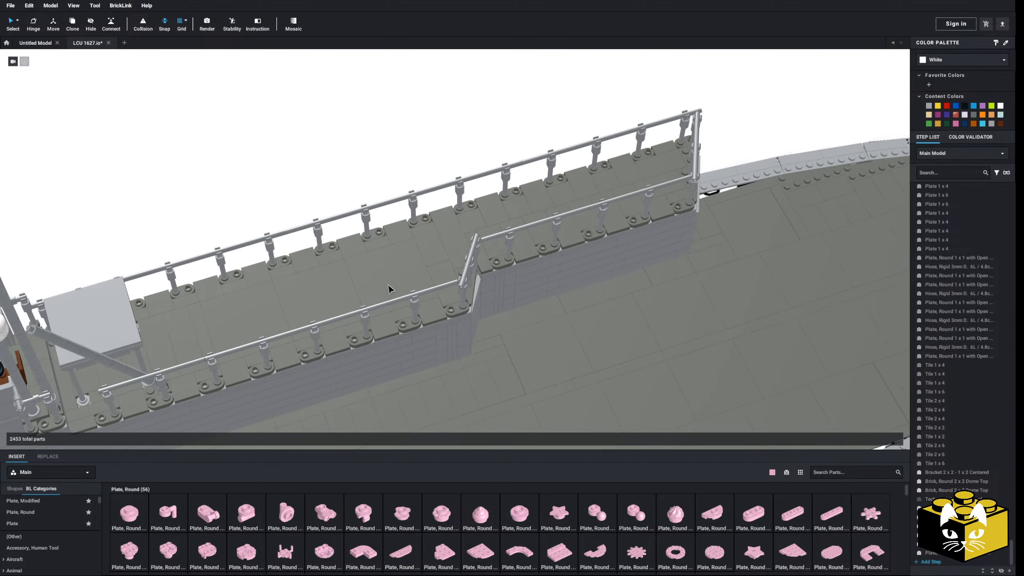
scroll(390, 289, down, 6)
middle_drag(590, 393, 530, 231)
mouse_move(530, 231)
right_down()
mouse_move(460, 221)
mouse_move(585, 231)
mouse_move(606, 222)
mouse_move(635, 263)
mouse_move(504, 282)
mouse_move(407, 320)
mouse_move(370, 300)
right_up()
middle_drag(370, 300, 384, 291)
drag(383, 292, 194, 327)
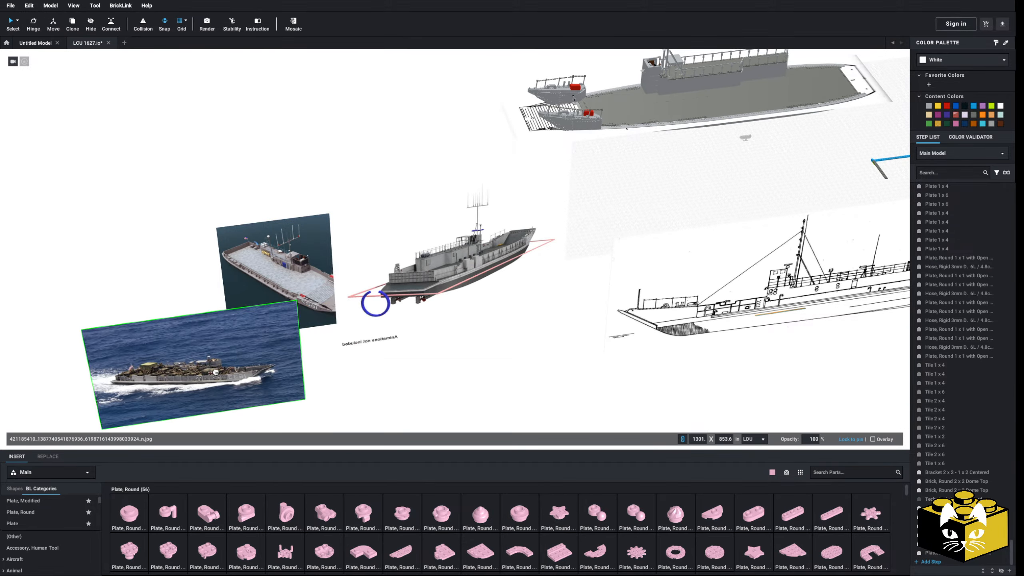
drag(385, 253, 112, 240)
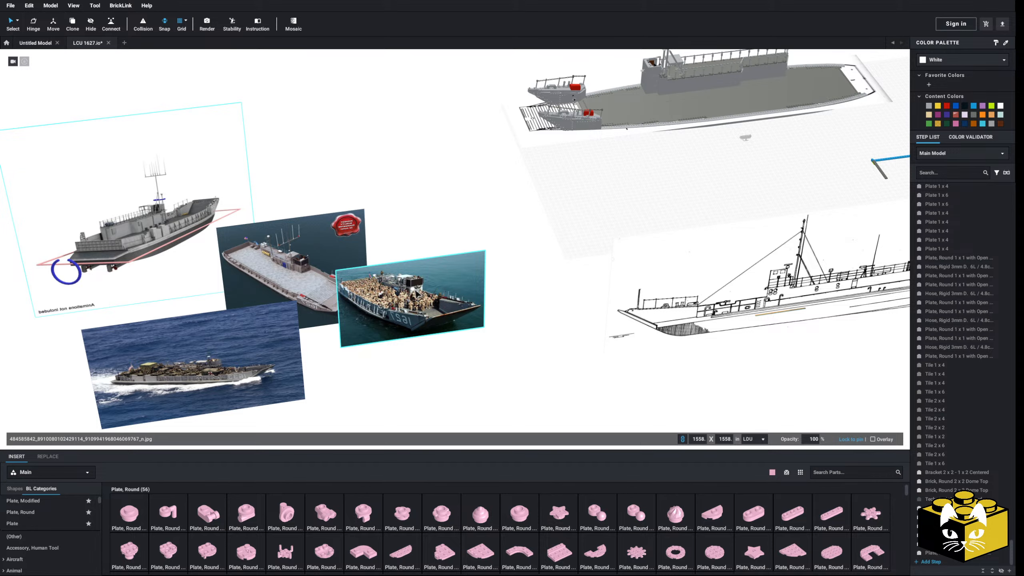
Turn the overhead ship reference picture around so it reads unmirrored, and reposition it beside the large ship render
click(277, 270)
key(f)
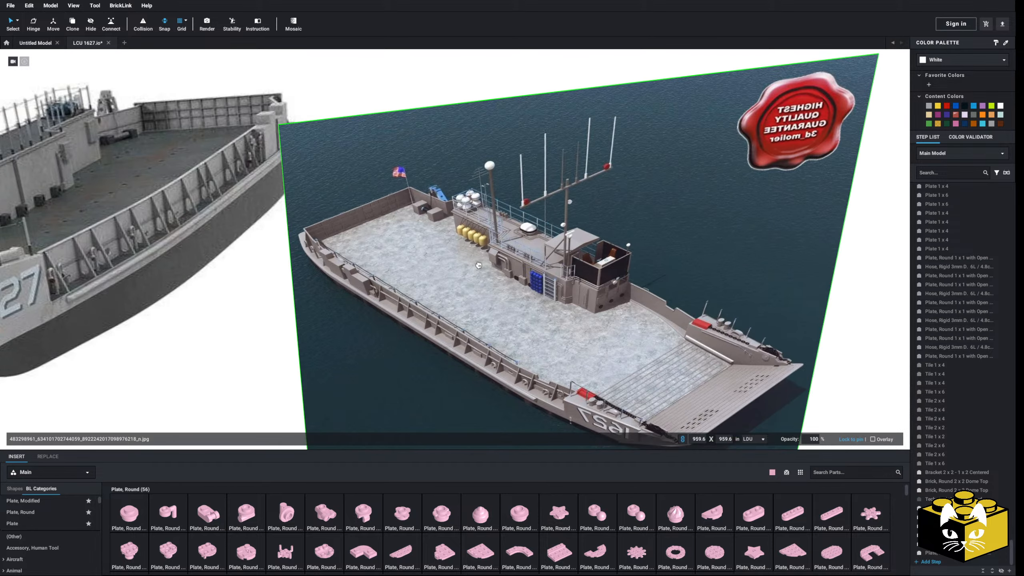
key(Left)
key(Left)
drag(502, 214, 498, 178)
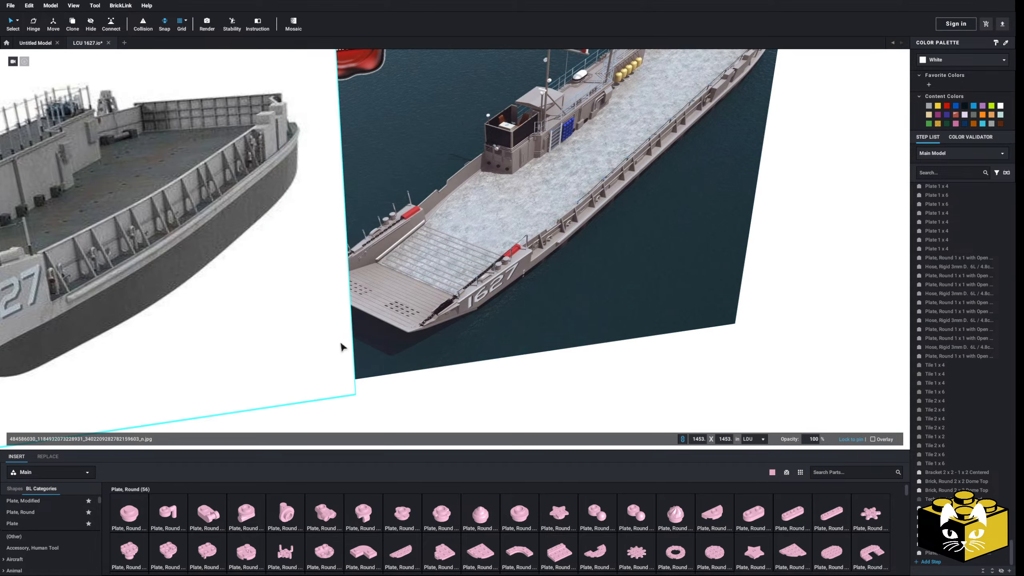
Delete the 2 x 2 deck tile between two railing posts along the superstructure's outer edge
middle_drag(534, 201, 459, 371)
scroll(463, 360, up, 7)
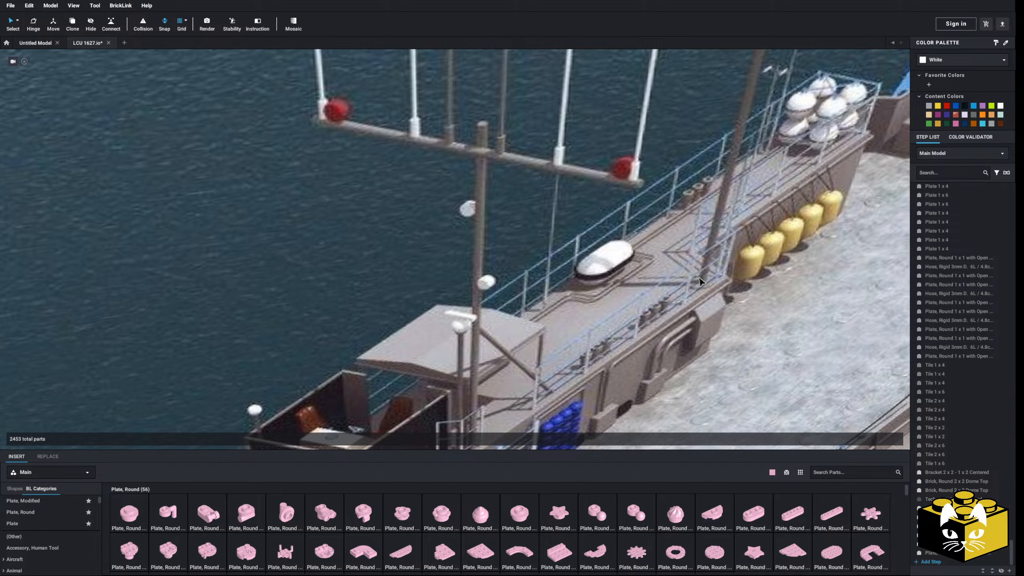
scroll(601, 263, down, 10)
middle_drag(565, 407, 540, 252)
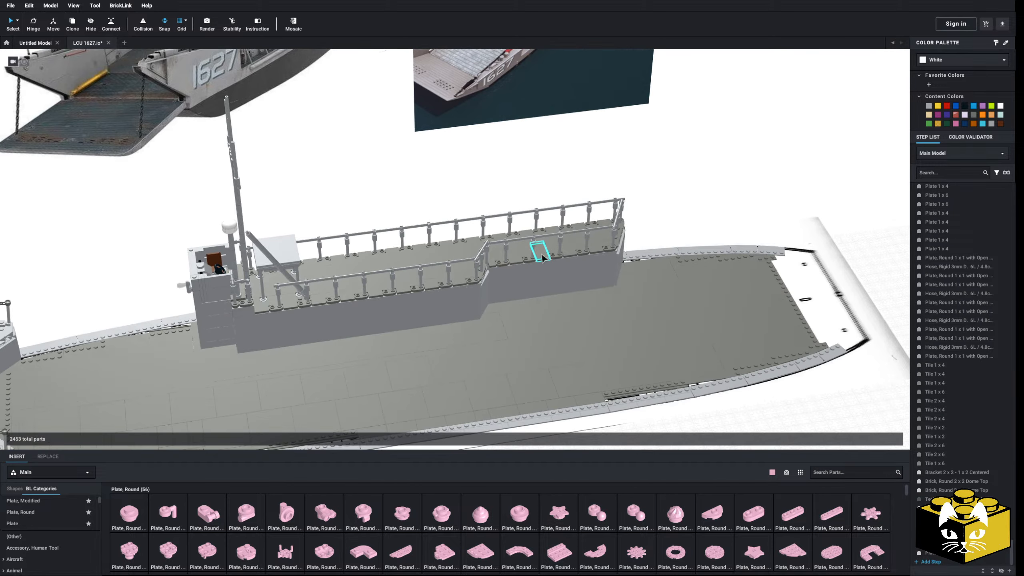
middle_drag(528, 117, 544, 253)
middle_drag(544, 347, 527, 218)
scroll(527, 218, up, 6)
click(481, 174)
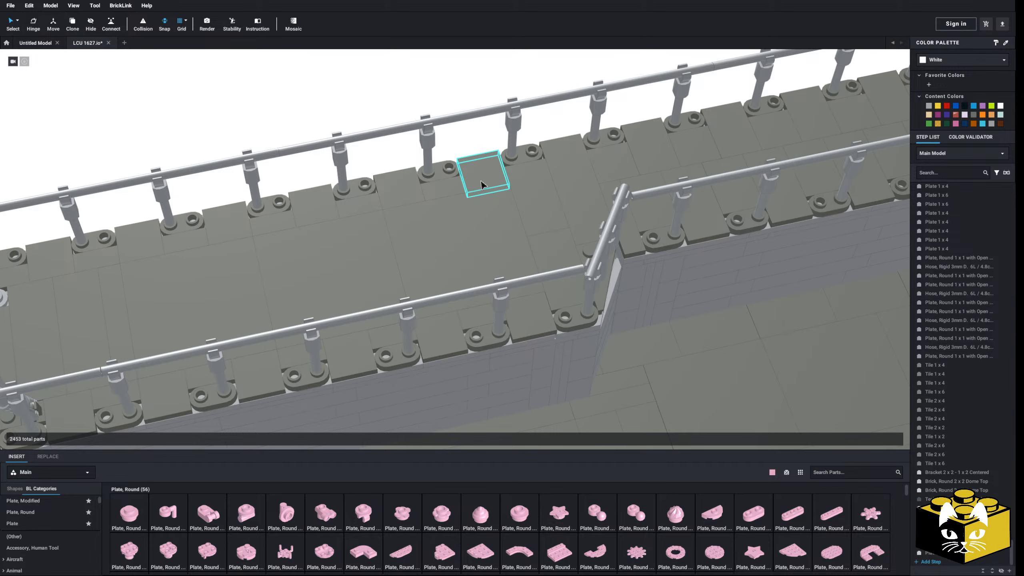
key(Delete)
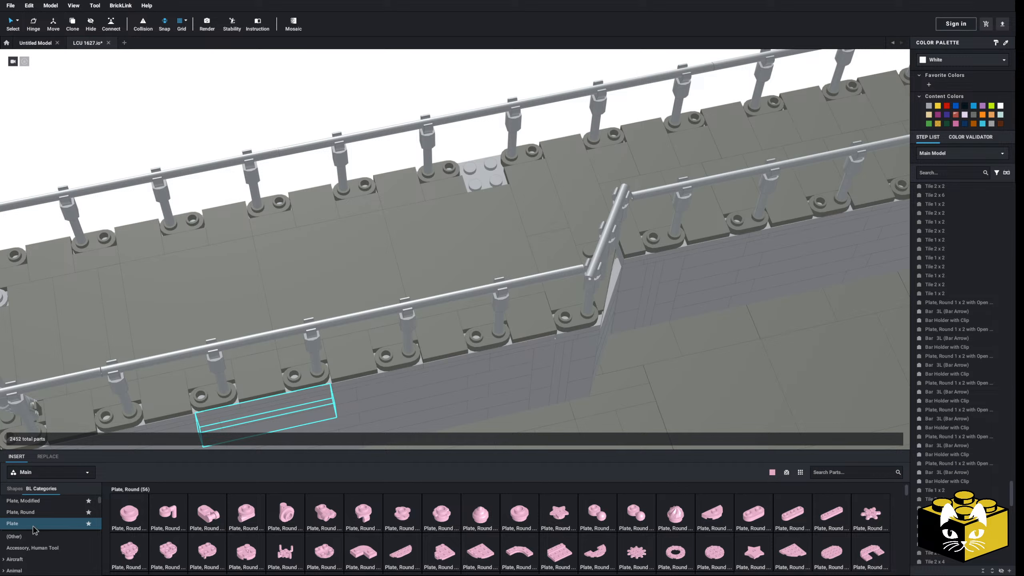
Place a Plate 2 x 2 in the deck gap beside the outer railing and color it Dark Bluish Gray
scroll(34, 530, down, 1)
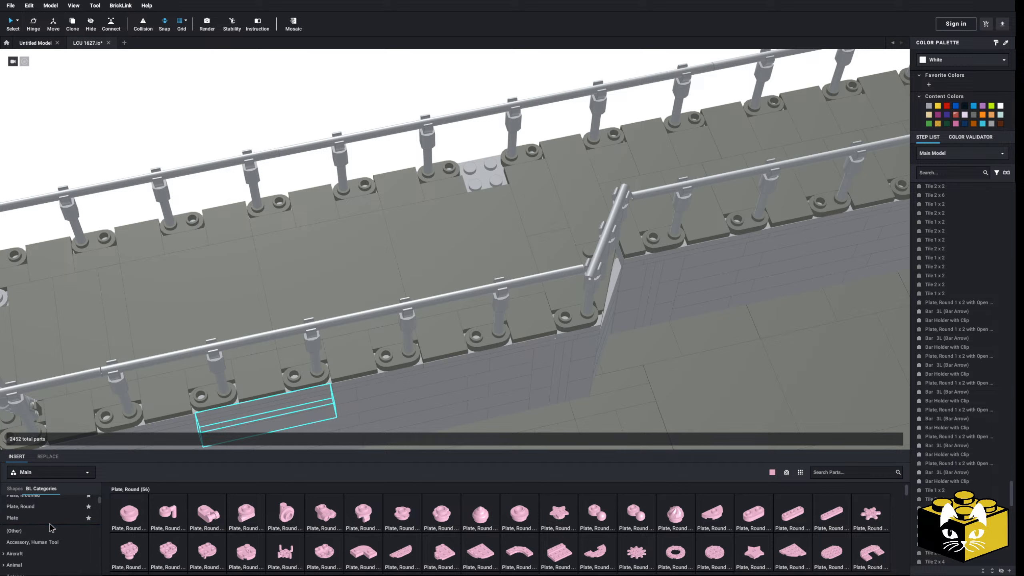
click(33, 520)
click(519, 515)
click(483, 177)
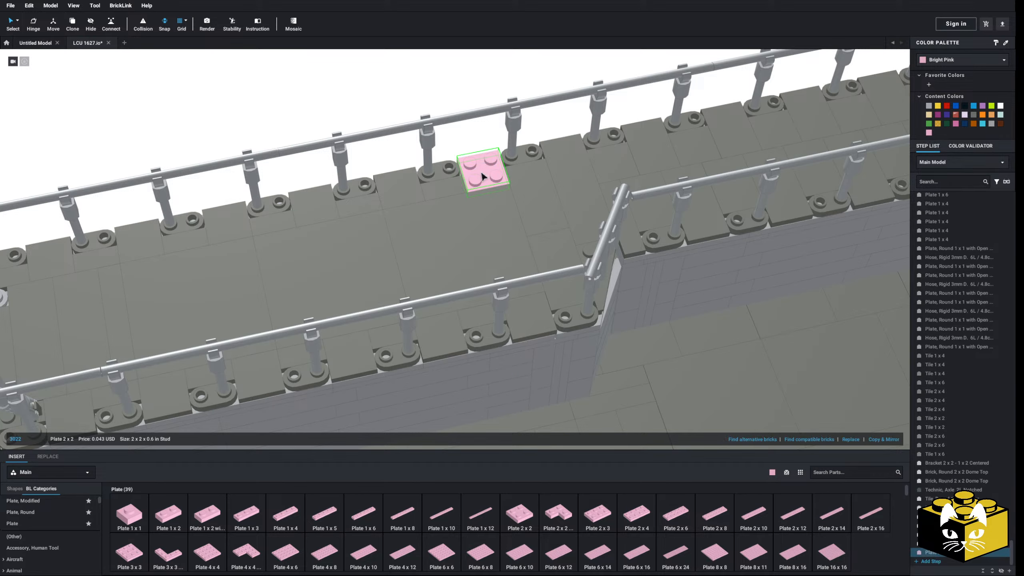
click(973, 116)
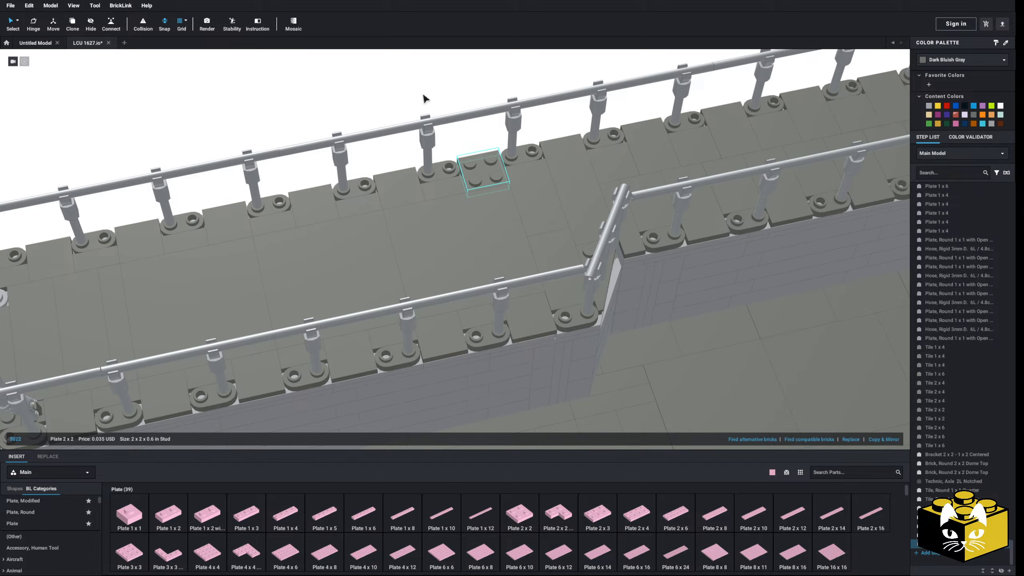
click(424, 98)
Move the complete white canister assembly onto the studded plate beside the outer railing
scroll(448, 335, down, 5)
middle_drag(448, 334, 502, 239)
drag(487, 211, 423, 311)
middle_drag(444, 303, 423, 311)
scroll(424, 307, up, 5)
drag(423, 310, 138, 334)
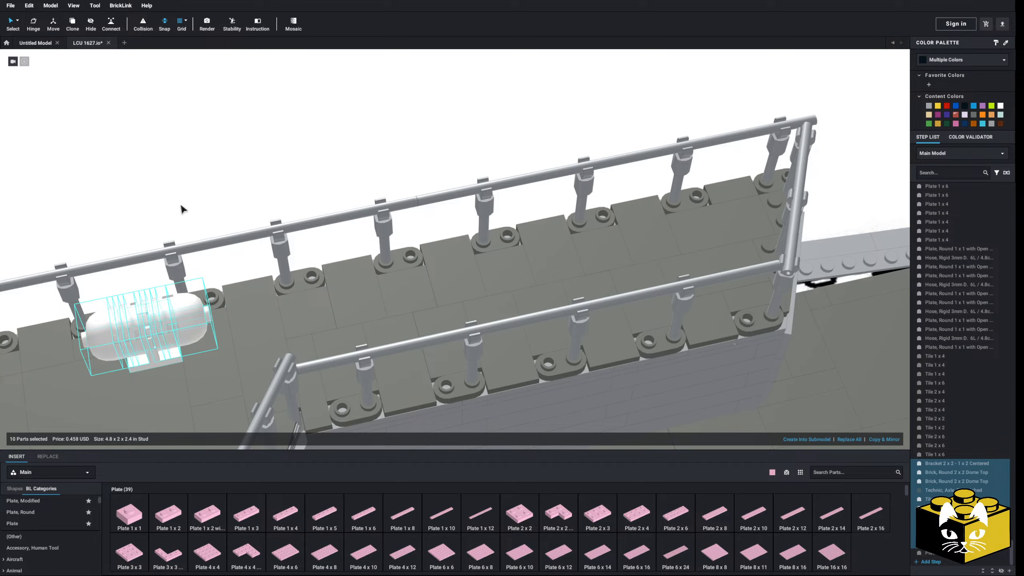
click(184, 208)
Compare the superstructure deck with the overhead reference picture, examining the rafts, buoys, masts and fittings to model
scroll(188, 205, down, 5)
right_drag(189, 204, 296, 211)
middle_drag(296, 212, 267, 259)
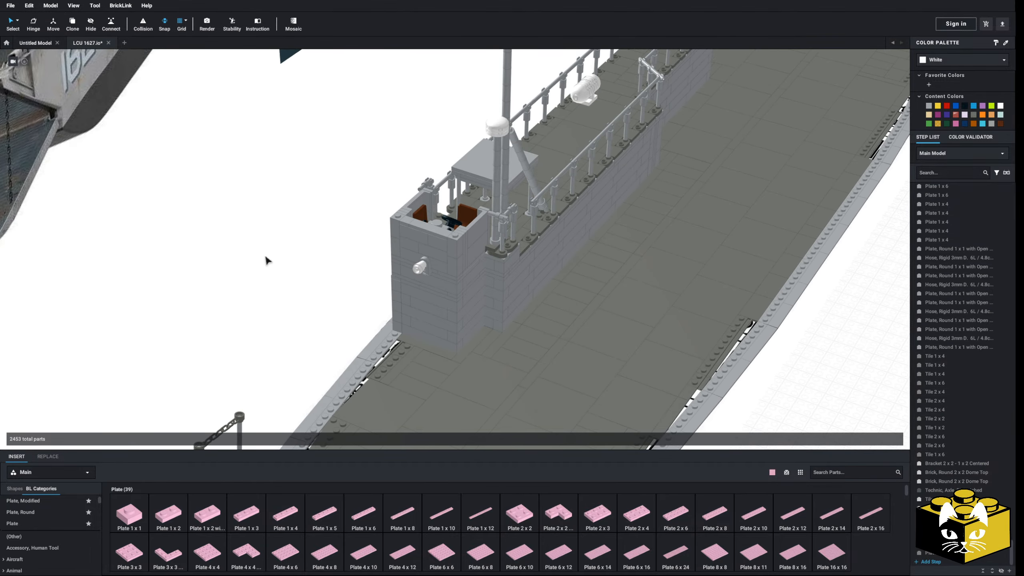
right_drag(267, 260, 302, 273)
middle_drag(302, 273, 326, 235)
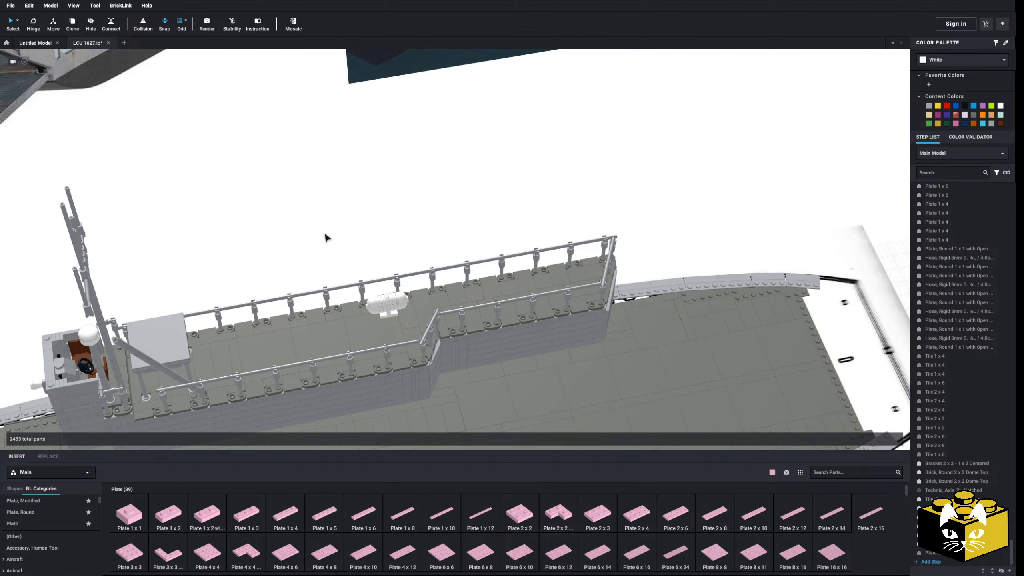
middle_drag(402, 217, 380, 330)
scroll(389, 315, up, 5)
middle_drag(400, 283, 416, 332)
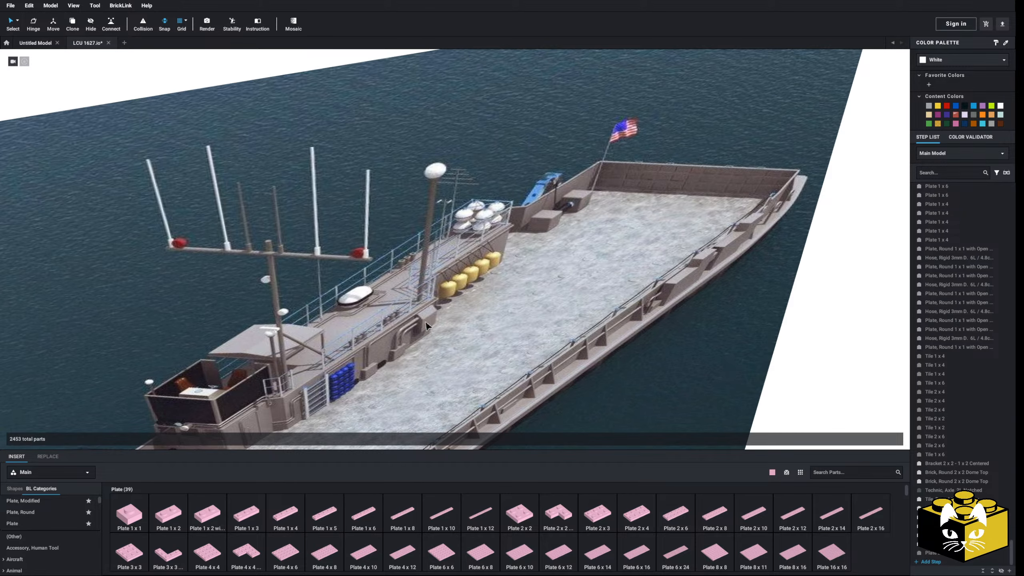
click(427, 326)
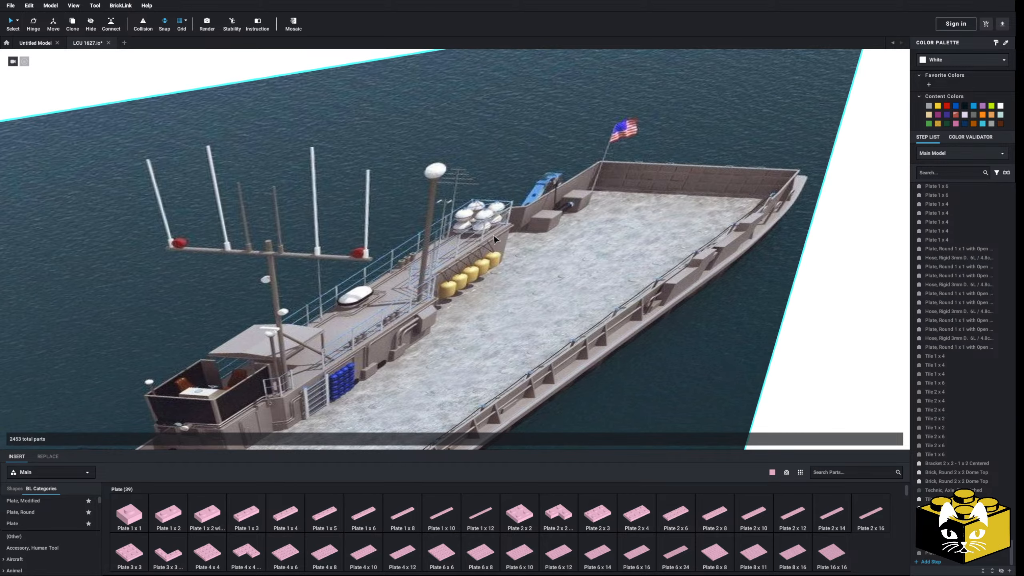
scroll(472, 214, up, 5)
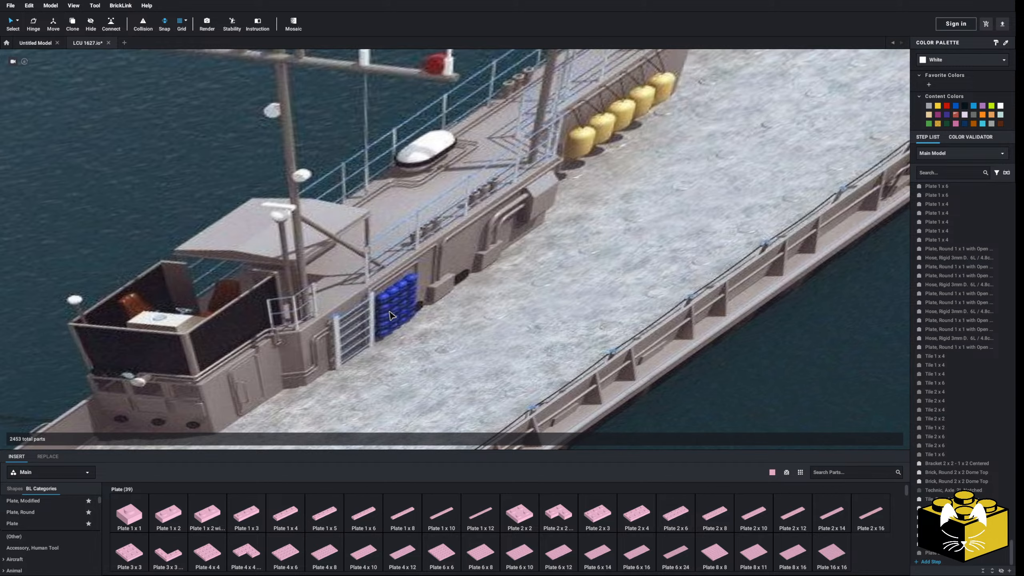
scroll(398, 305, down, 5)
middle_drag(486, 207, 375, 321)
scroll(375, 321, up, 5)
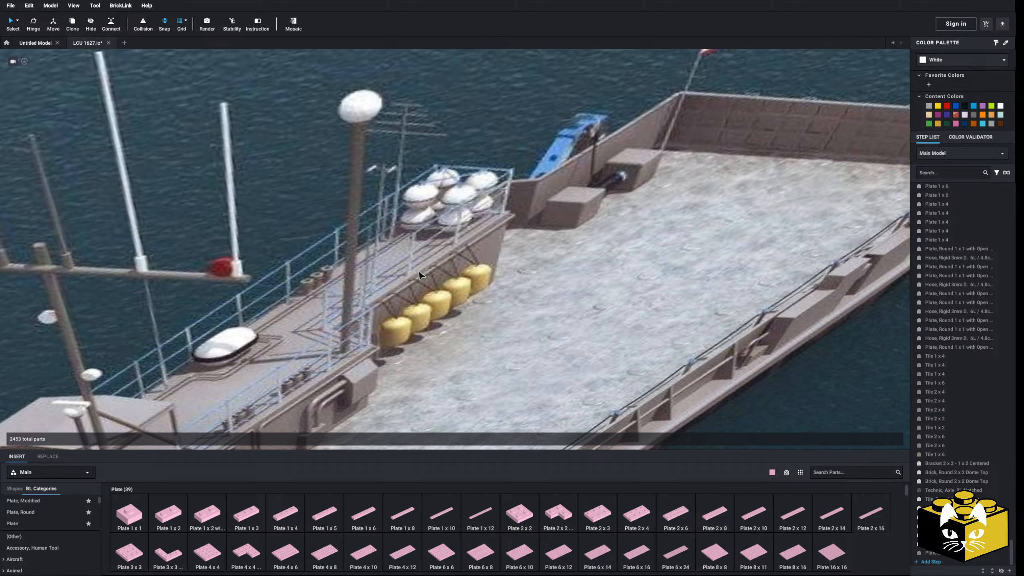
mouse_move(419, 272)
middle_down()
mouse_move(428, 269)
mouse_move(382, 272)
mouse_move(429, 266)
mouse_move(420, 262)
middle_up()
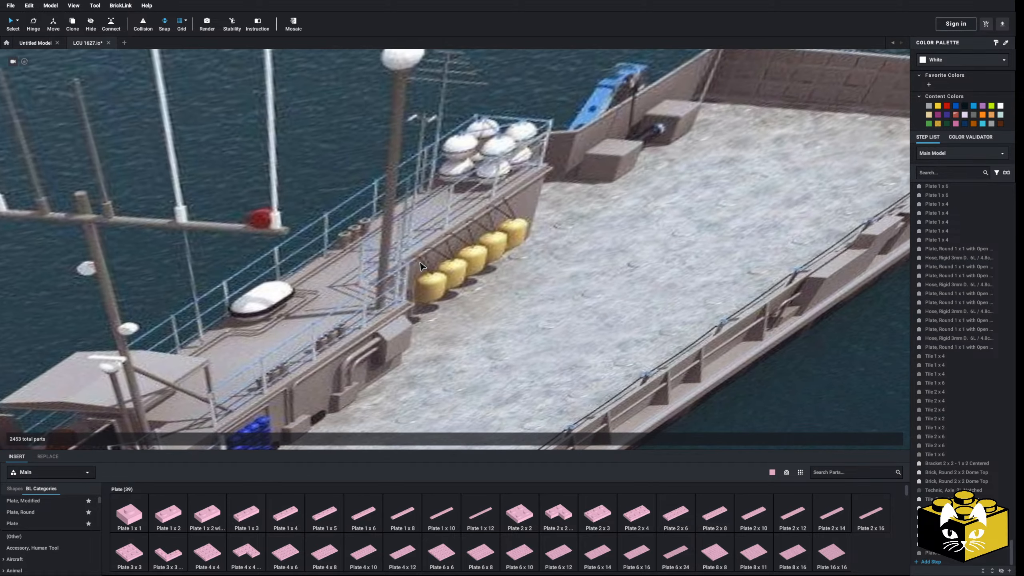
scroll(414, 266, down, 5)
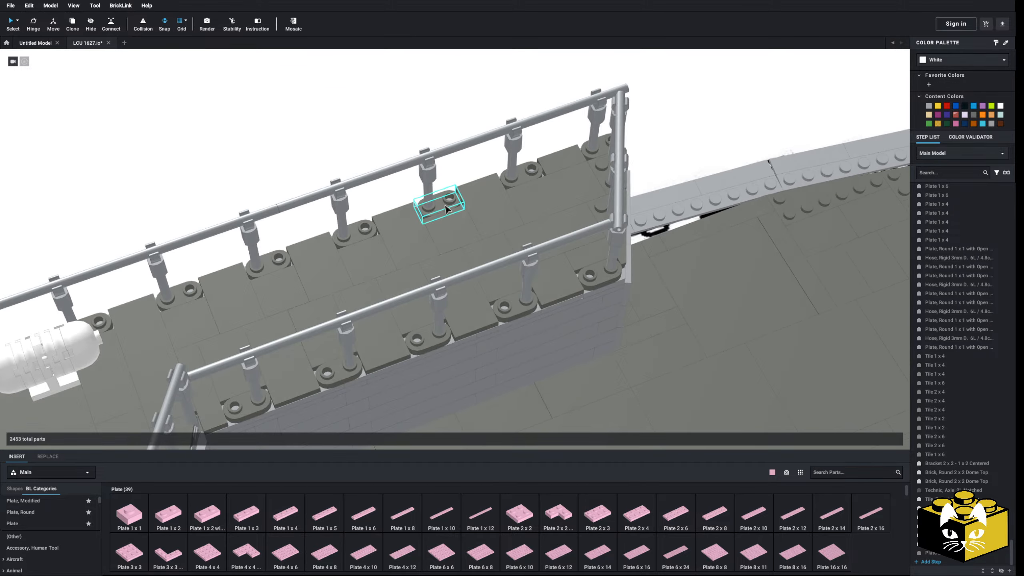
middle_drag(446, 207, 469, 207)
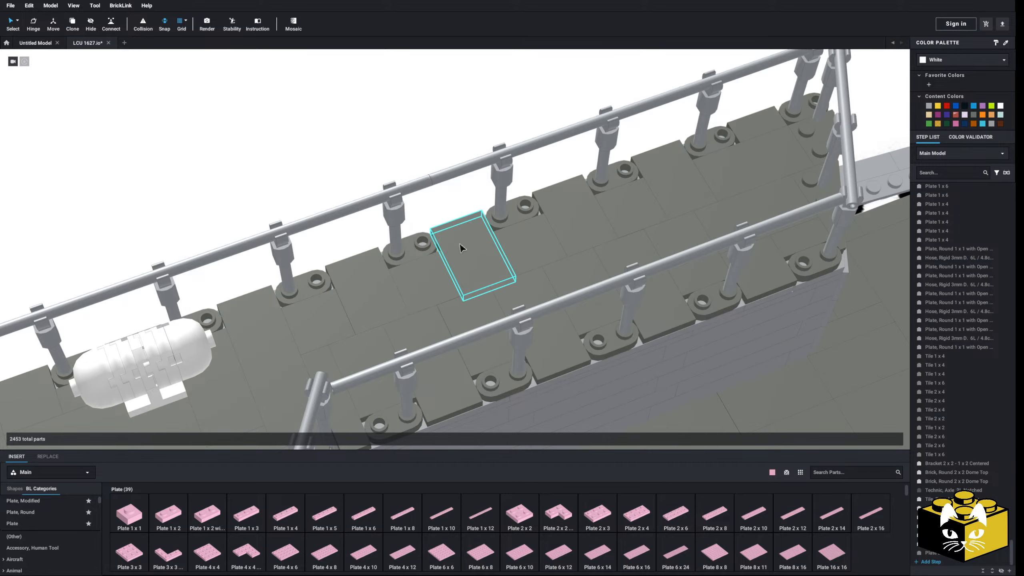
Display the plan drawing 1354135451413.jpg as an overlay on top of the model
scroll(486, 247, down, 8)
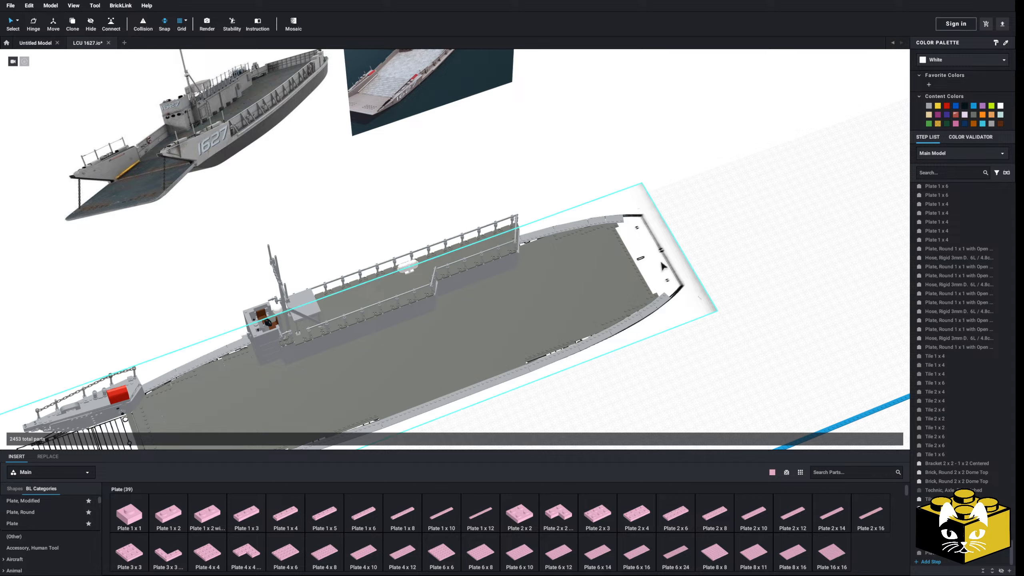
click(666, 270)
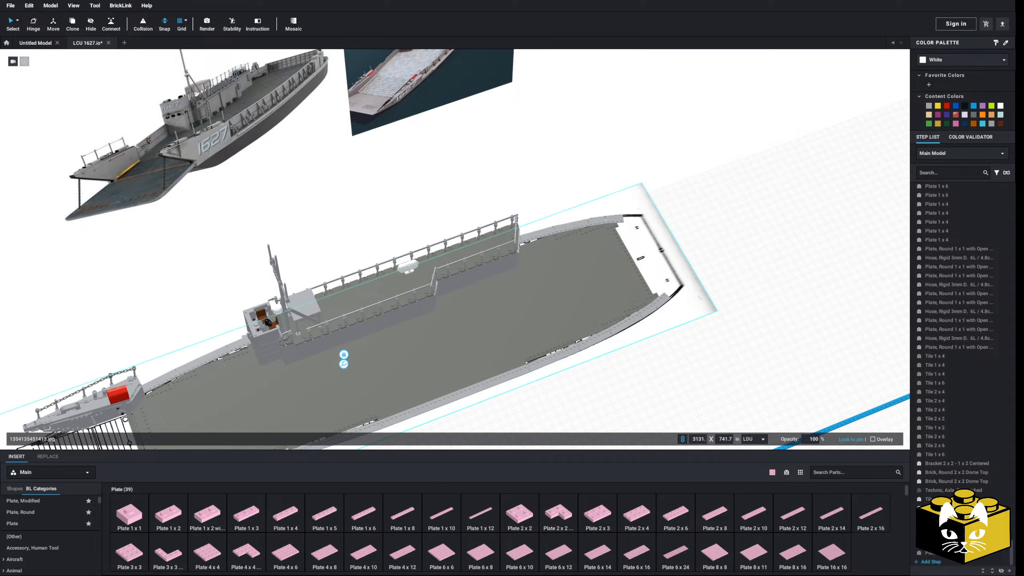
drag(1012, 549, 1003, 184)
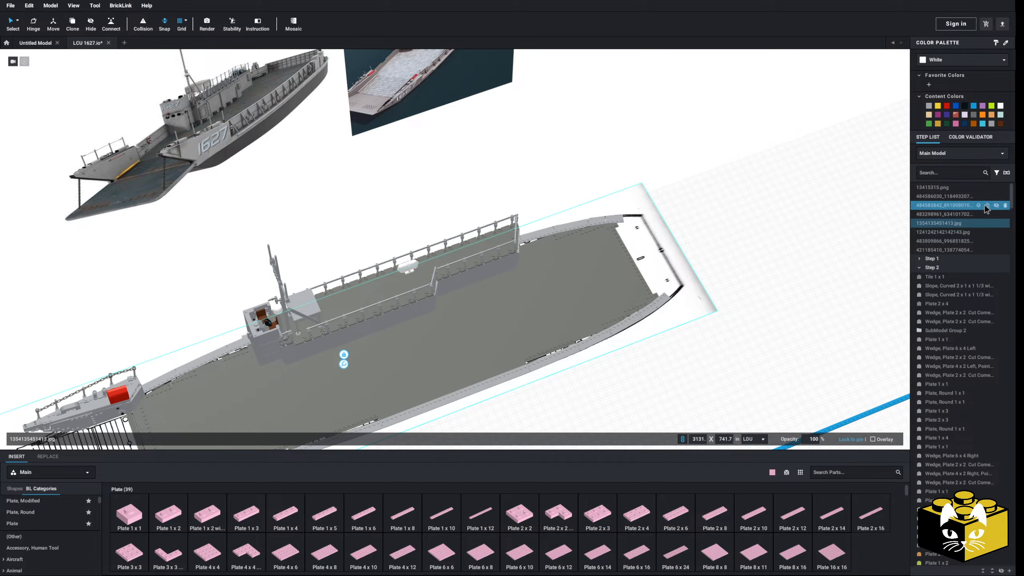
click(979, 224)
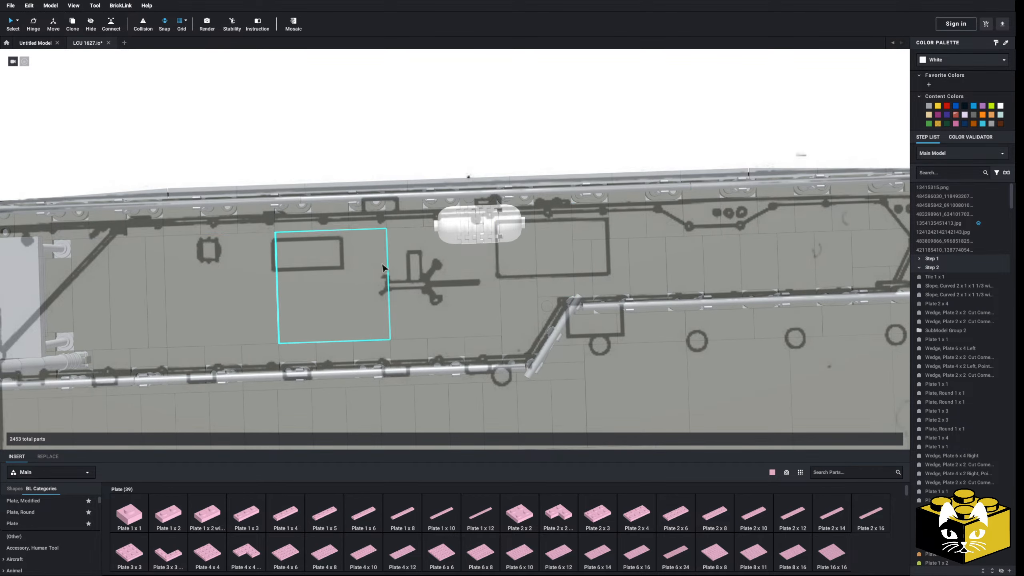
Delete the two neighbouring deck tiles under the drawing's three small circles, near the outer railing behind the canister
middle_drag(542, 261, 492, 226)
right_drag(492, 226, 511, 259)
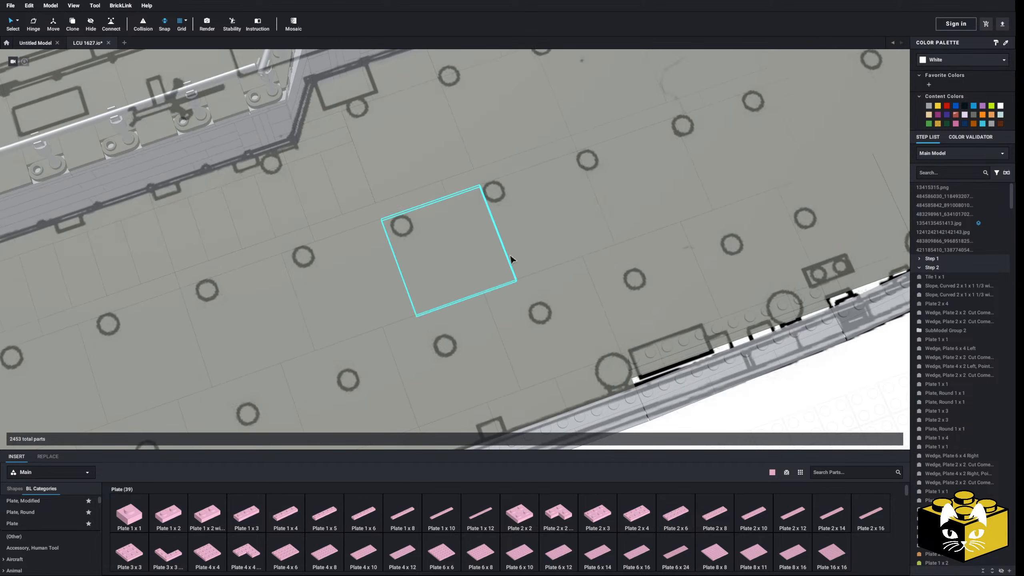
middle_drag(511, 259, 520, 326)
scroll(508, 266, up, 1)
scroll(496, 273, up, 3)
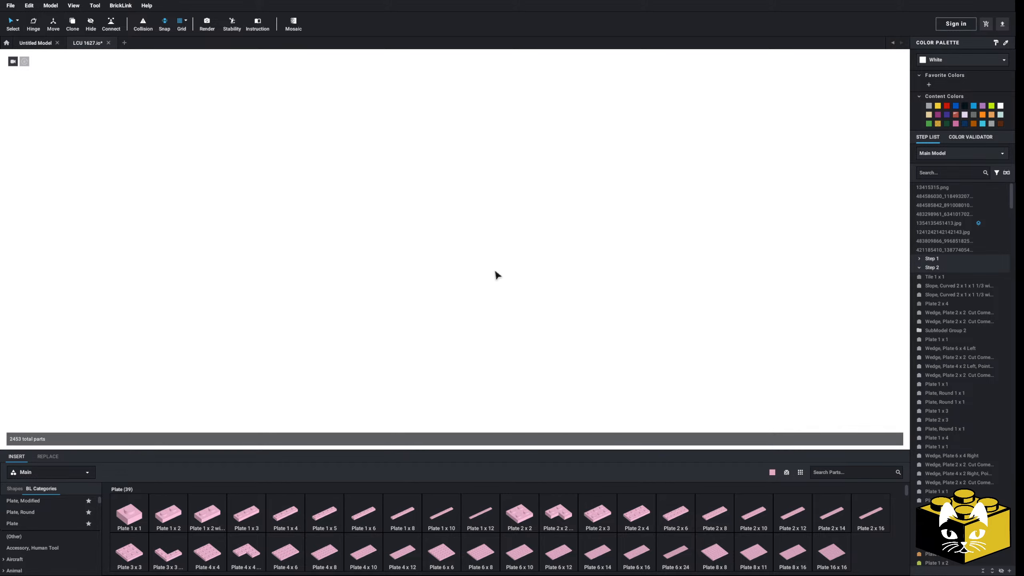
middle_drag(496, 274, 490, 148)
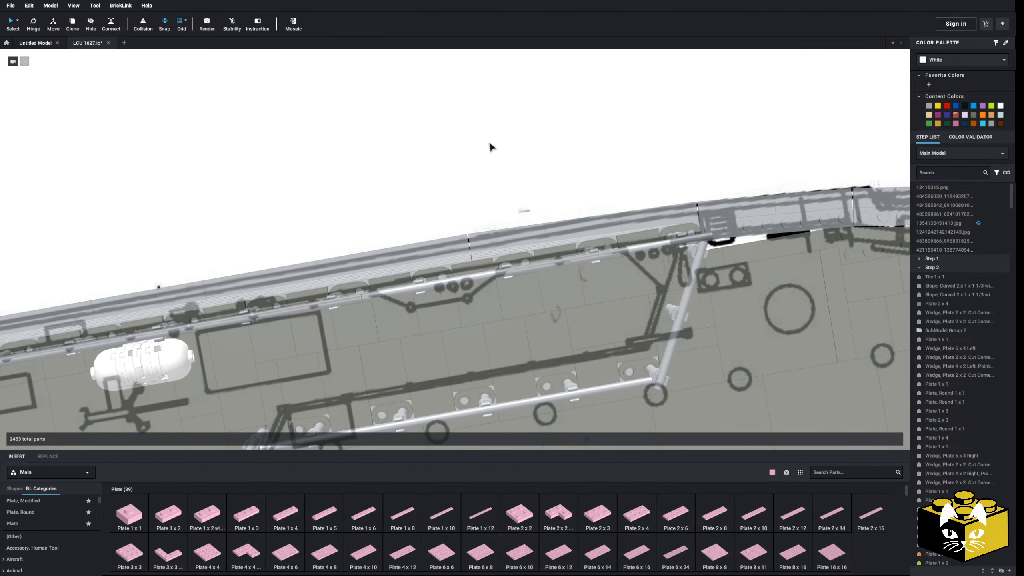
right_drag(480, 147, 481, 144)
middle_drag(481, 144, 483, 212)
scroll(464, 228, up, 3)
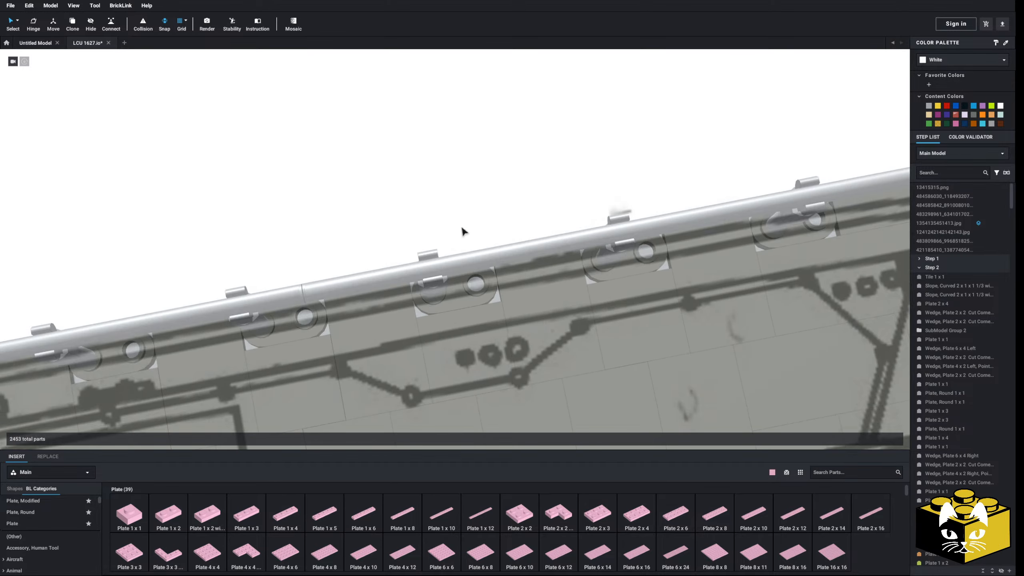
click(500, 334)
ctrl+click(549, 324)
scroll(541, 296, down, 3)
key(Delete)
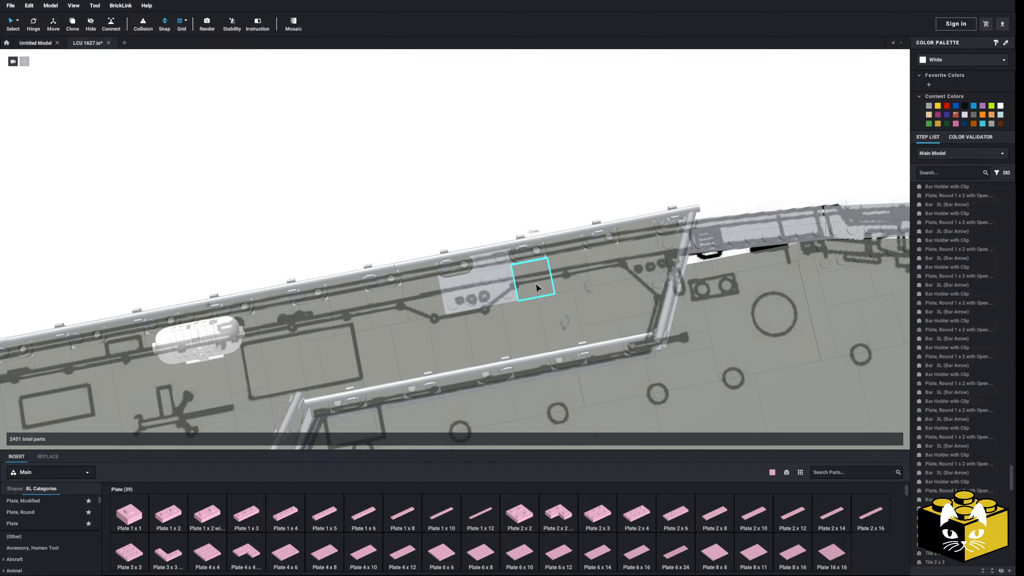
Place a Plate 1 x 3 on the exposed studs of the deck gap, beside the round railing-post plate
right_drag(536, 283, 530, 338)
middle_drag(487, 226, 468, 324)
scroll(471, 318, up, 3)
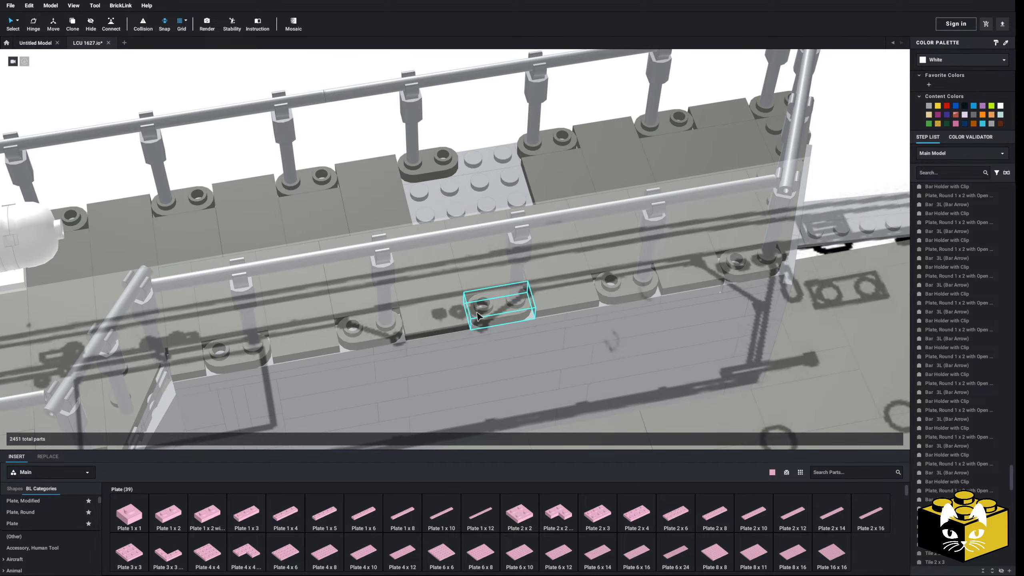
middle_drag(466, 281, 482, 331)
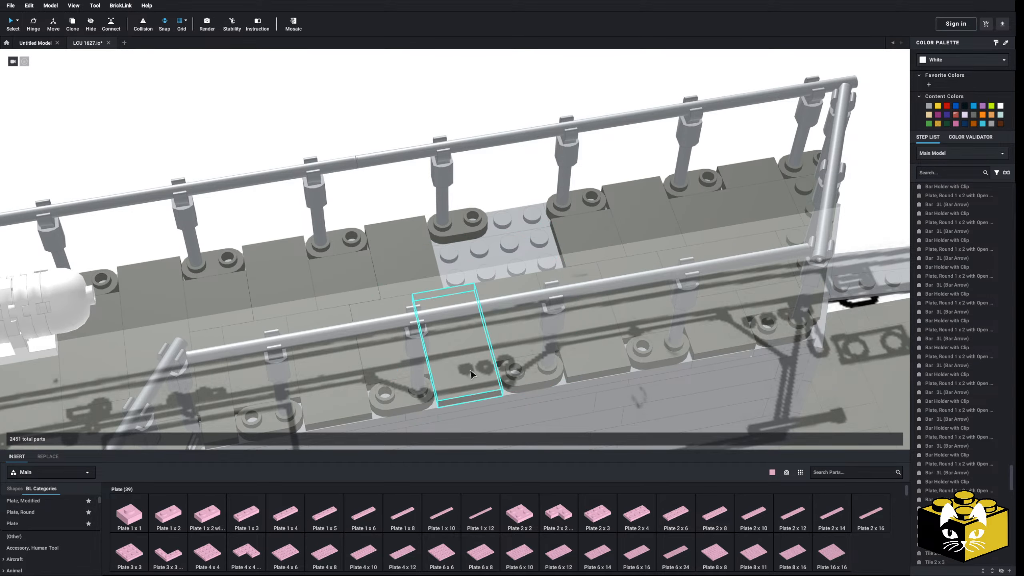
click(479, 240)
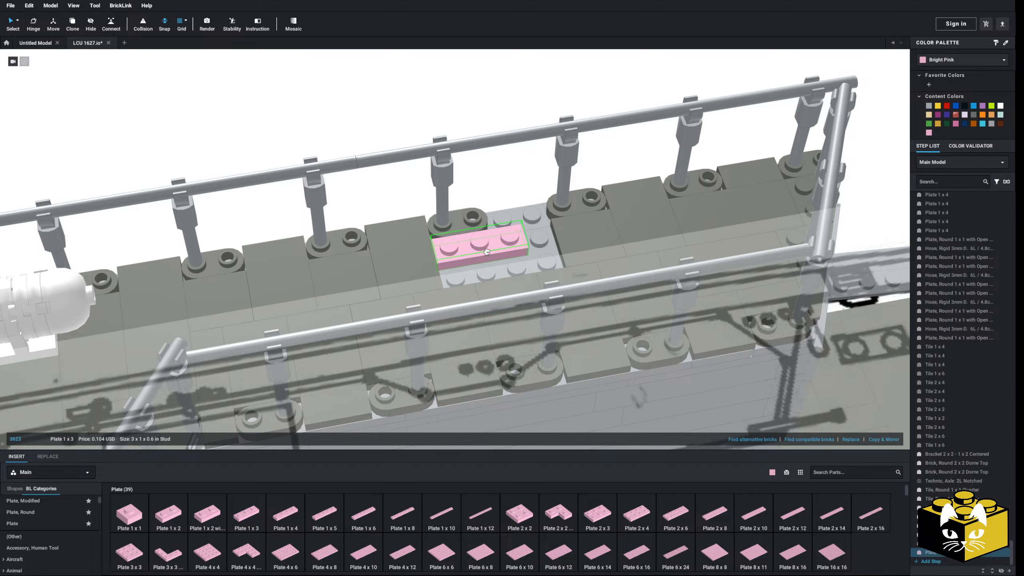
Try a second Plate 1 x 3 at the deck corner beside the end railing, and remove it
scroll(50, 512, down, 5)
scroll(51, 515, down, 8)
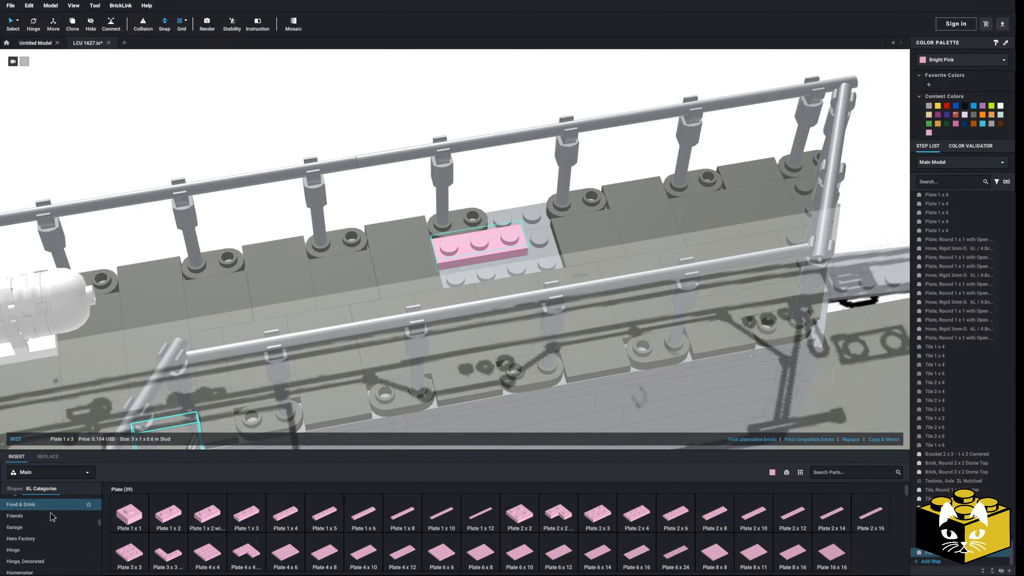
middle_drag(746, 322, 509, 339)
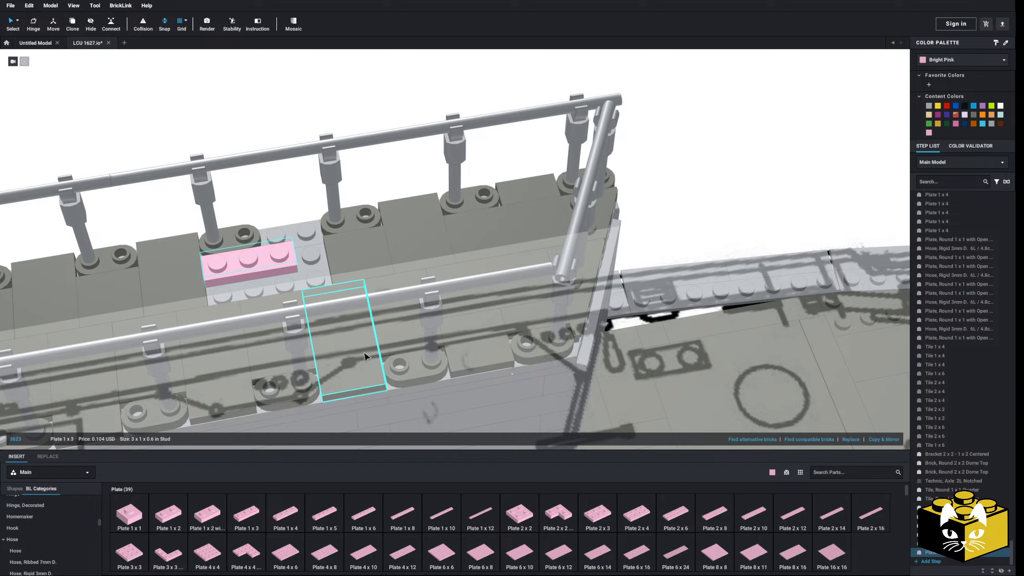
click(239, 518)
click(577, 200)
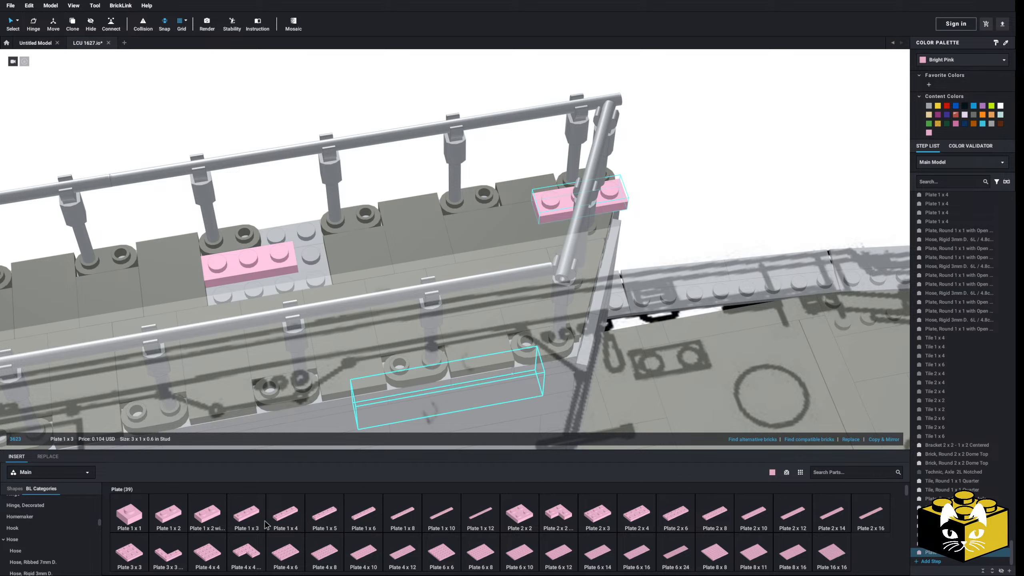
click(247, 251)
key(Escape)
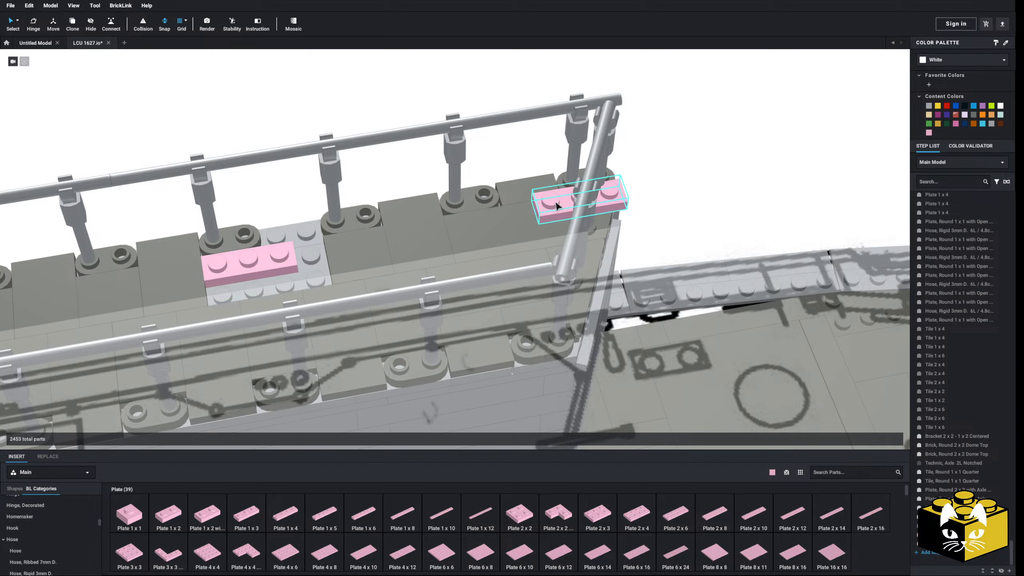
click(555, 202)
key(Delete)
Fill the remaining exposed studs around the pink plate with a Tile 2 x 2 Corner and a Tile 1 x 4
scroll(54, 538, up, 10)
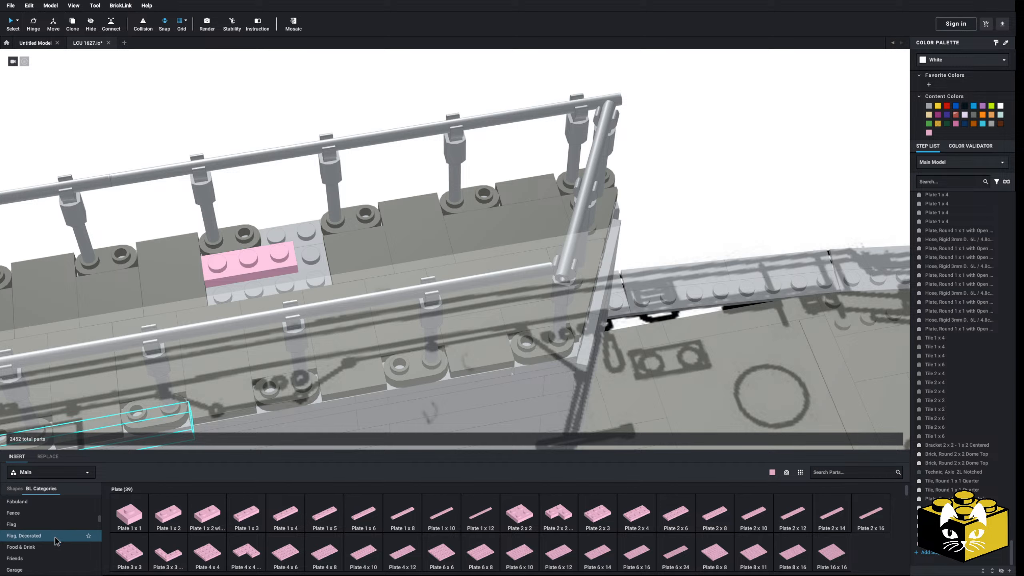
scroll(55, 532, down, 10)
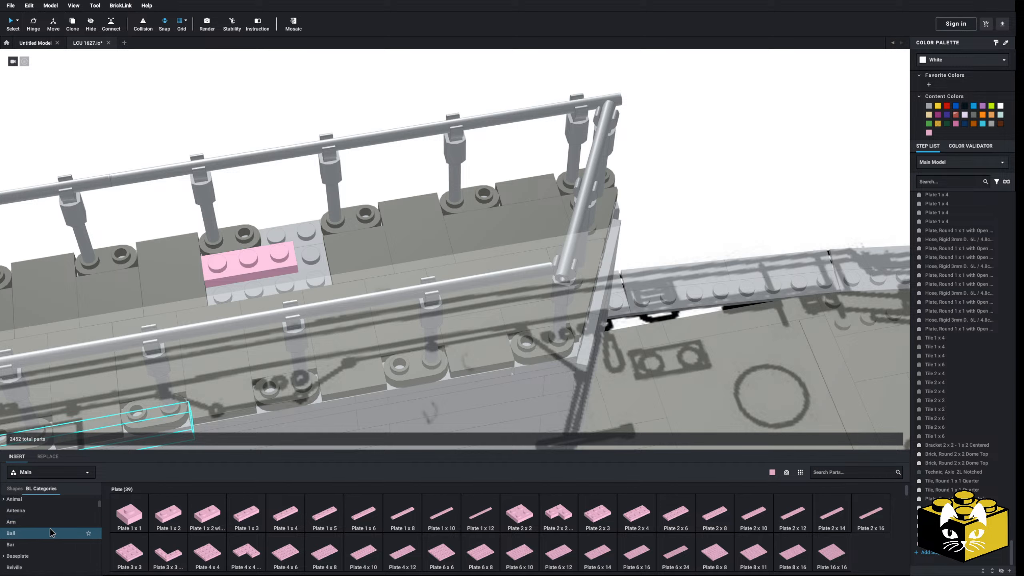
scroll(51, 522, down, 15)
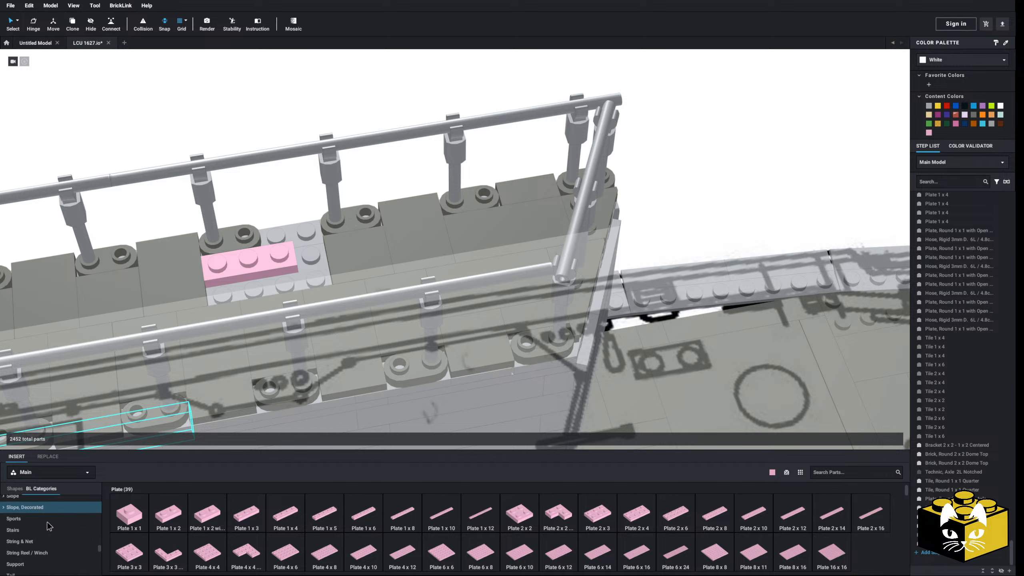
click(38, 513)
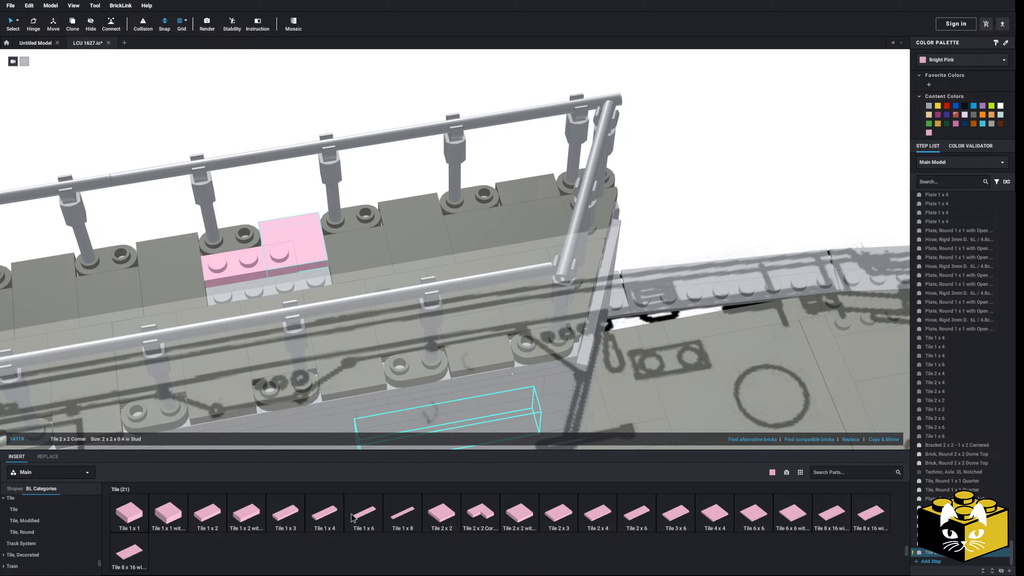
click(324, 513)
click(275, 287)
Recolor the pink plate and its two neighbouring tiles to match the dark grey deck
click(280, 279)
ctrl+click(309, 262)
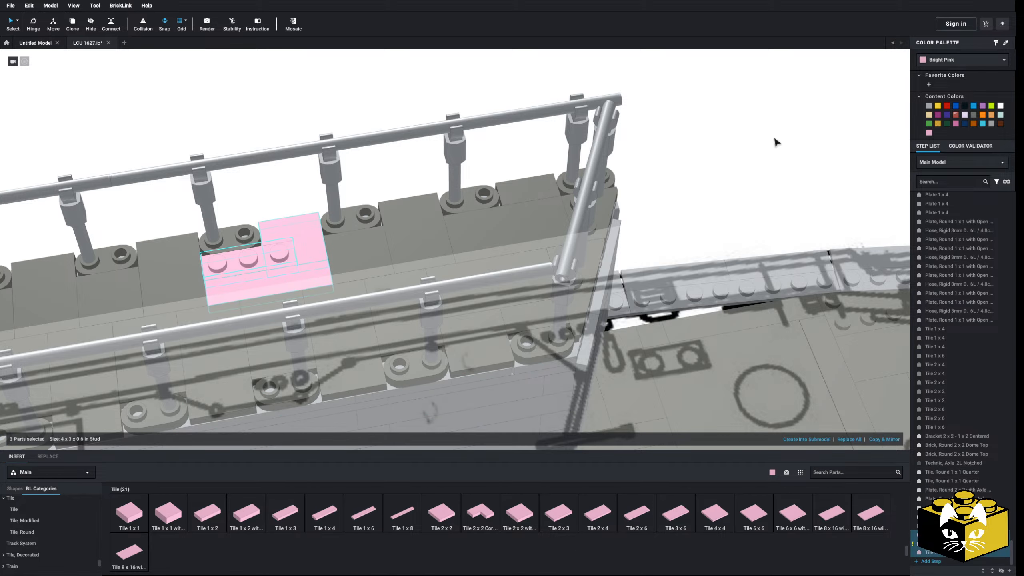
key(Delete)
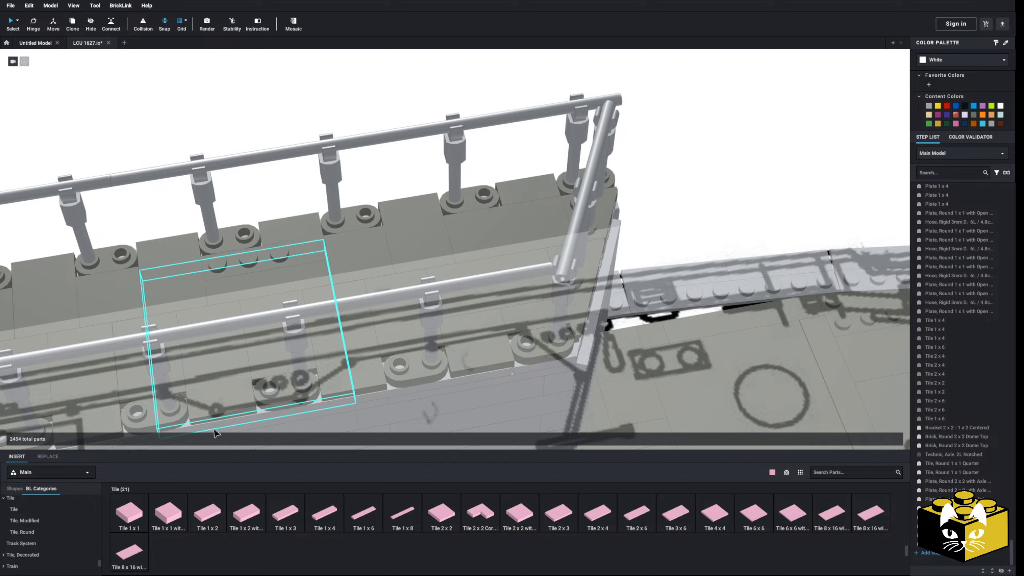
Insert a three-stud Plate, Round 1 x 3 with open studs for the new plate's three exposed studs
scroll(48, 524, up, 5)
scroll(48, 524, up, 5)
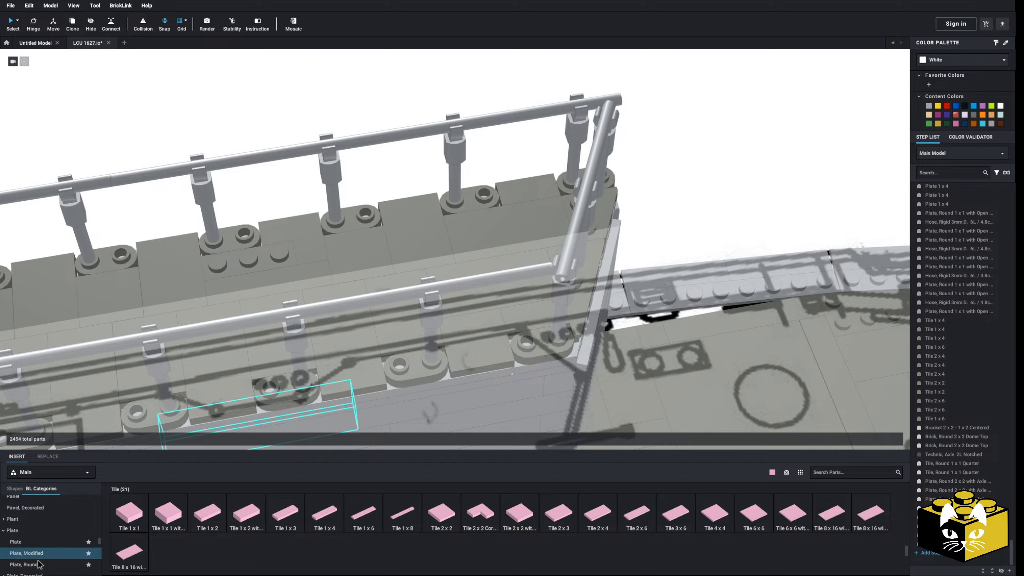
click(23, 565)
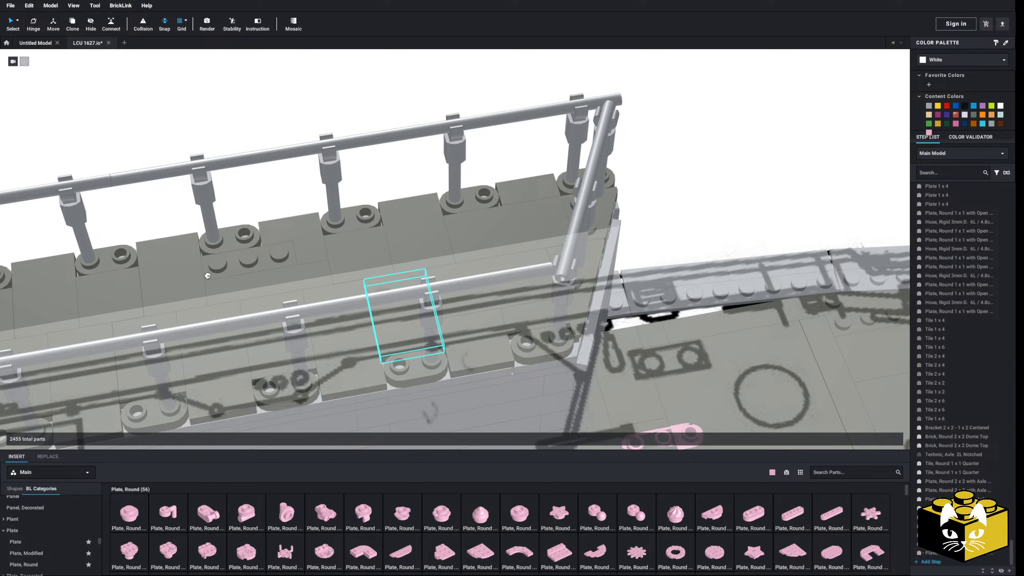
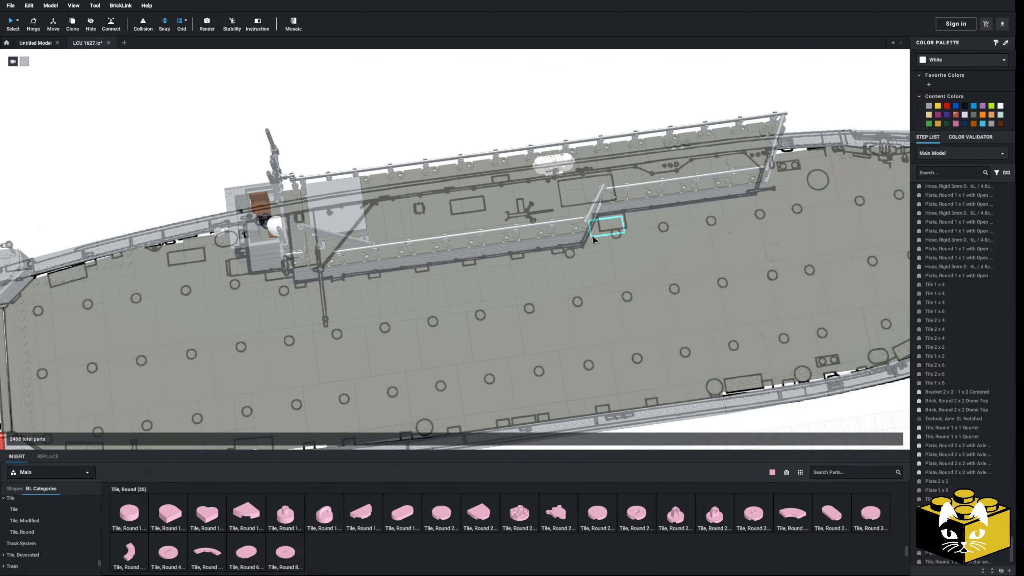
Check the superstructure deck against the plan drawing, and turn off the overlay of 1354135451413.jpg
scroll(600, 243, up, 3)
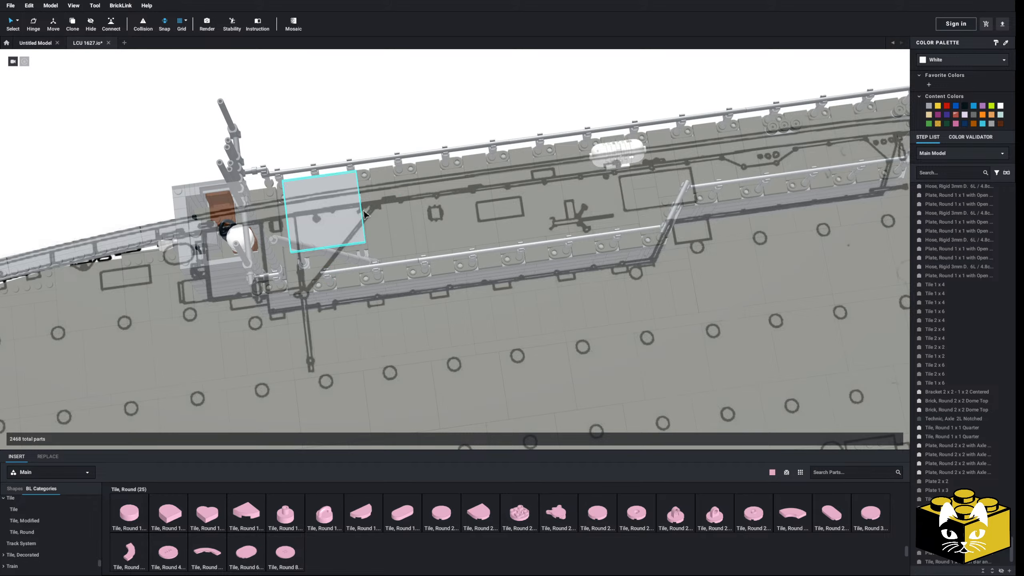
middle_drag(521, 240, 454, 257)
right_drag(455, 256, 486, 321)
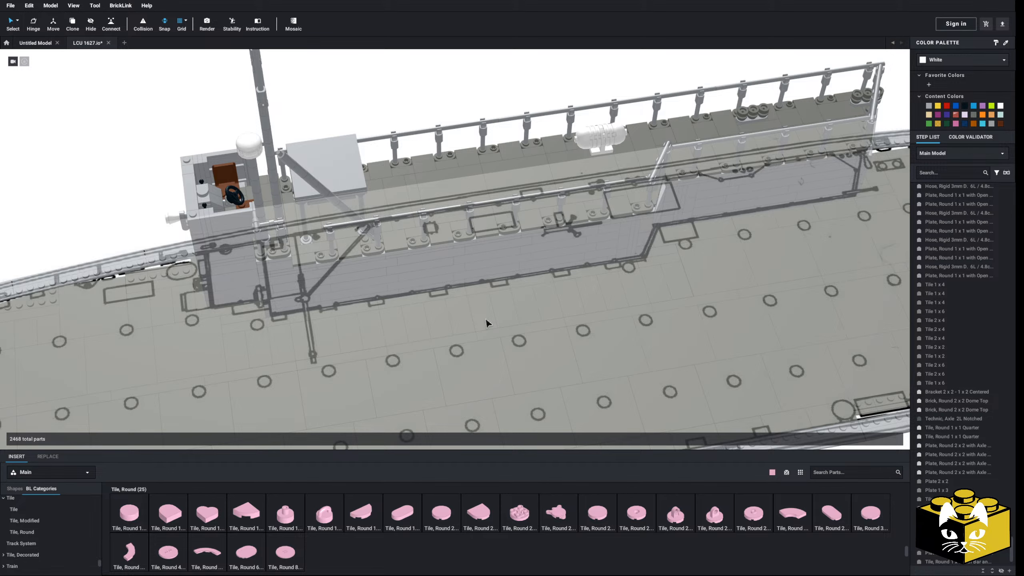
scroll(486, 319, down, 5)
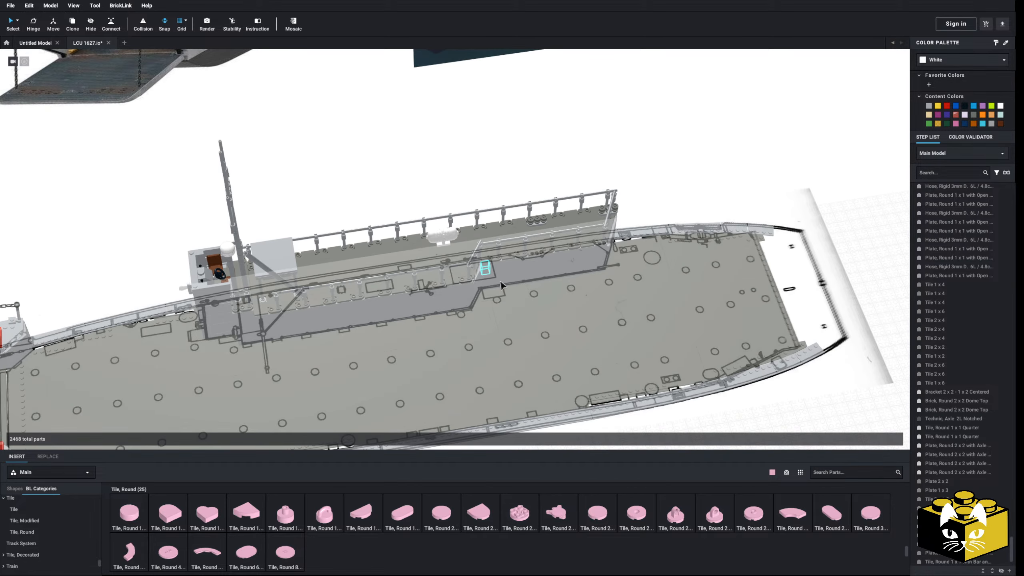
scroll(500, 285, down, 4)
click(695, 306)
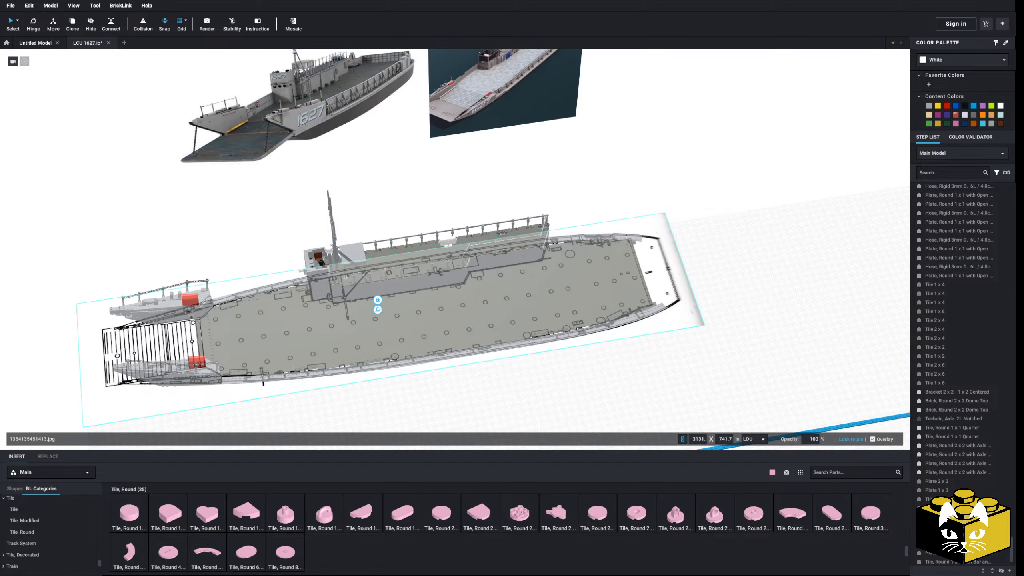
drag(1012, 554, 1009, 197)
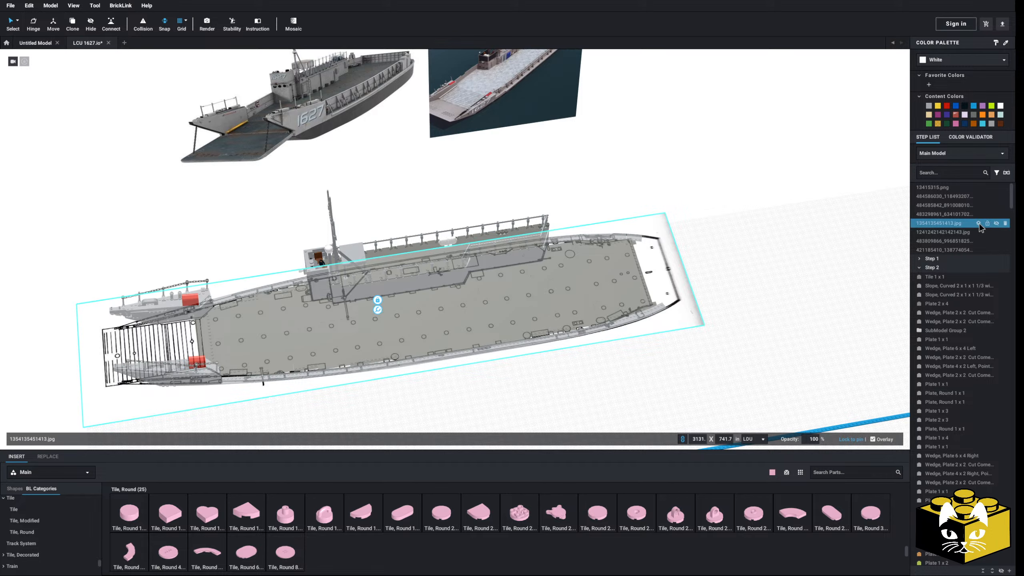
click(981, 224)
click(786, 300)
Open the Brick, Round category and browse its parts for a dome shape to use on the superstructure
scroll(500, 297, up, 8)
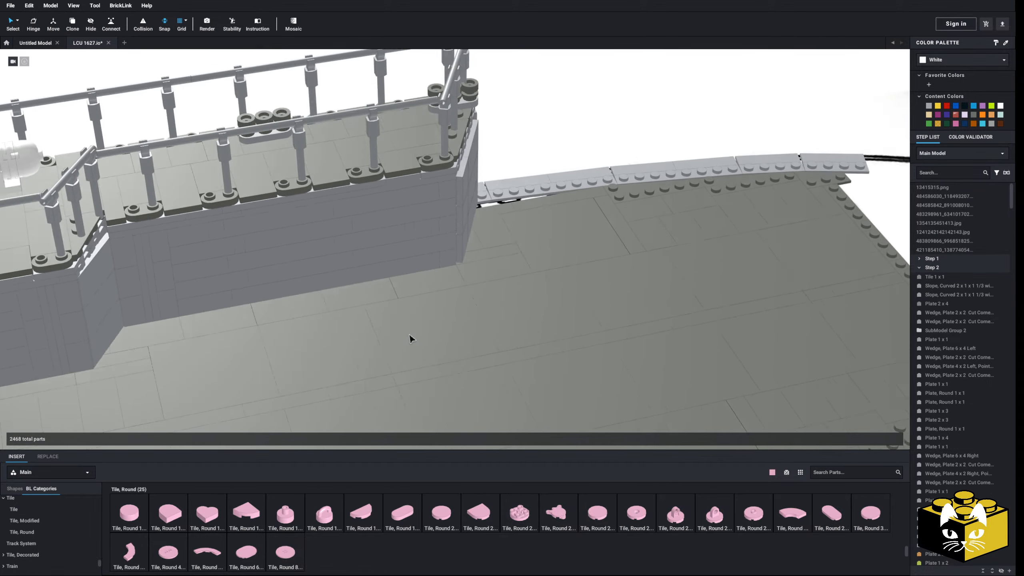
right_drag(410, 335, 381, 305)
scroll(409, 326, down, 3)
scroll(387, 288, up, 10)
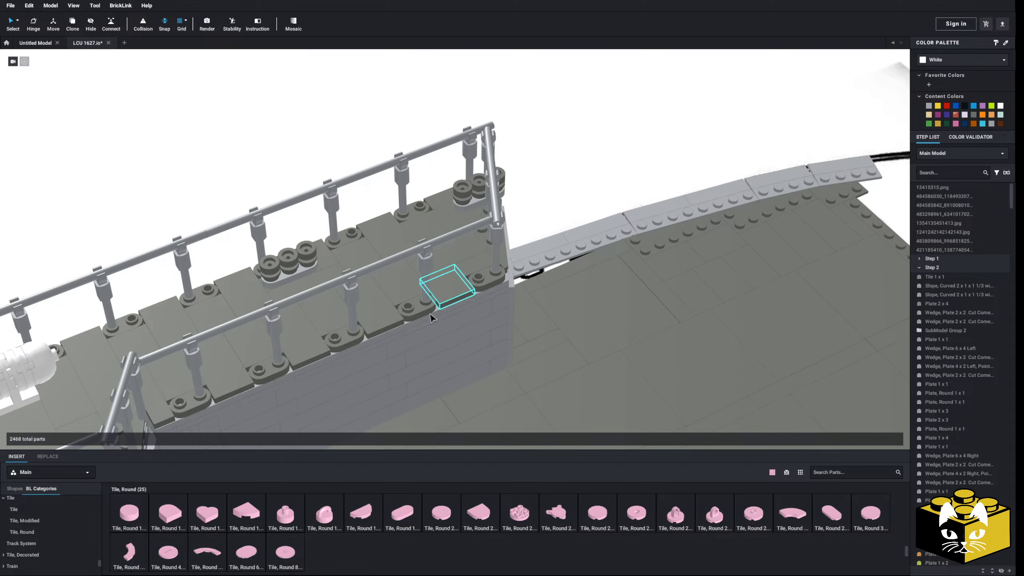
scroll(72, 532, up, 15)
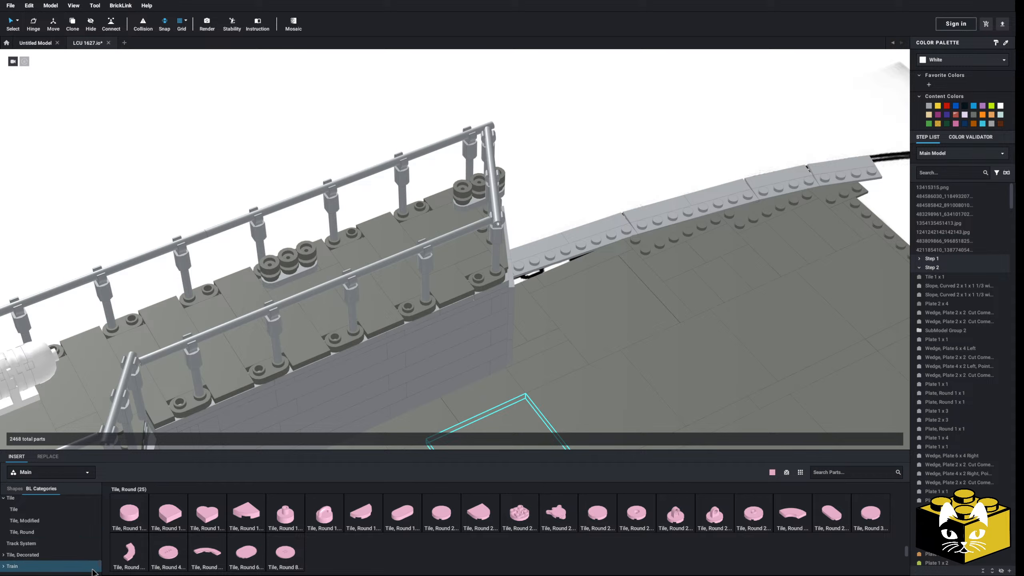
scroll(82, 522, down, 1)
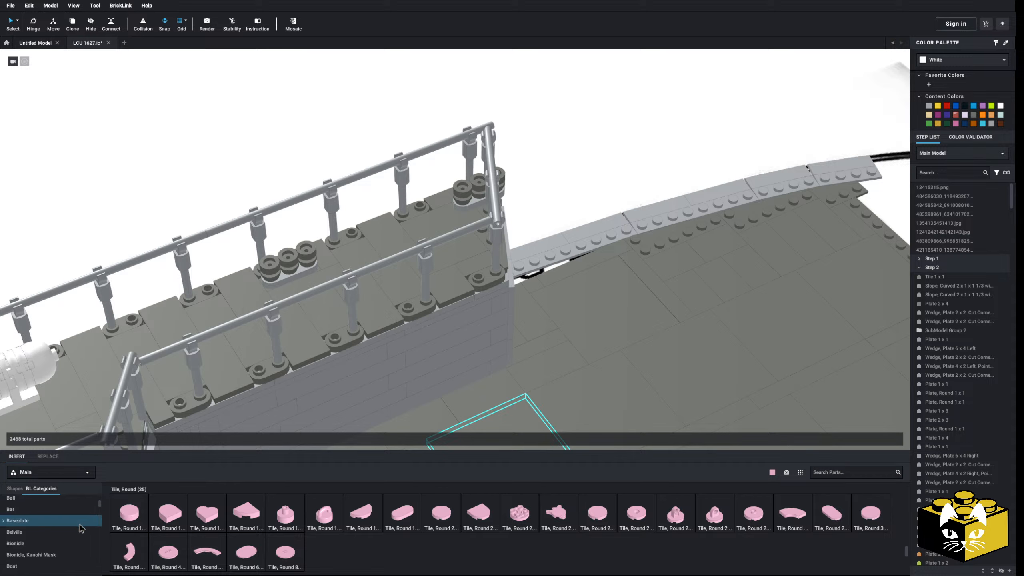
click(62, 530)
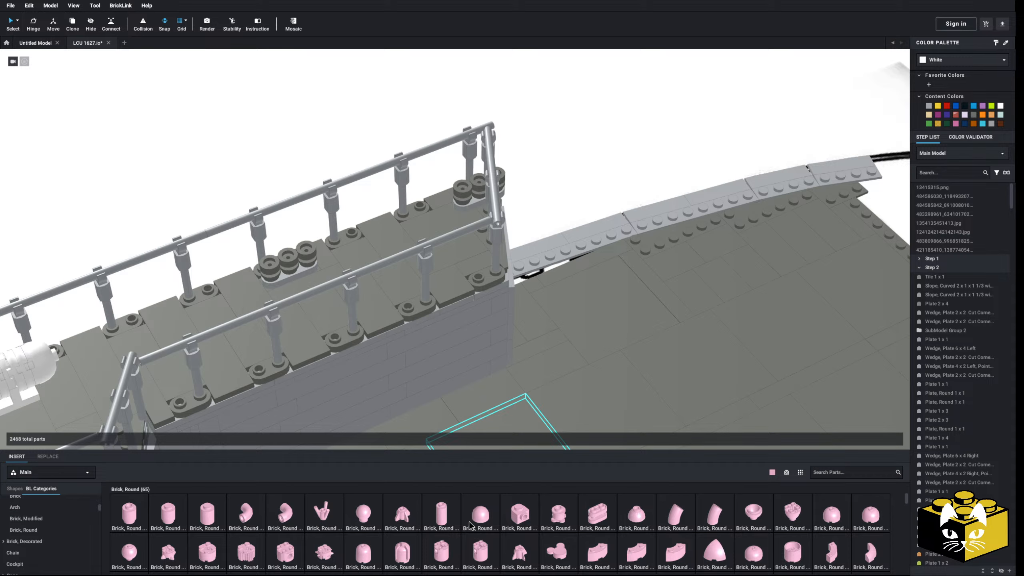
scroll(456, 527, down, 1)
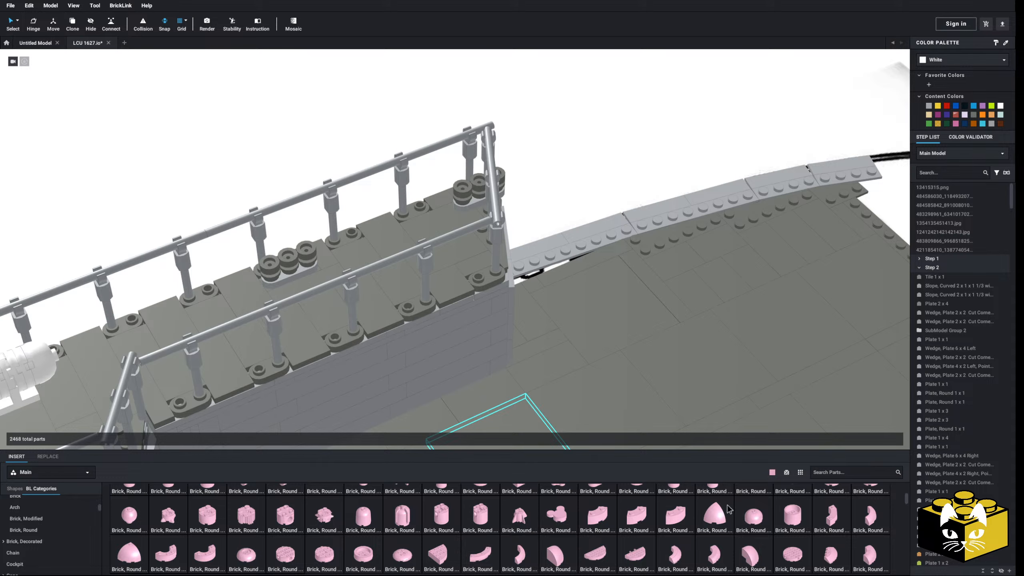
Try a Brick, Round Corner 2 x 2 x 1 2/3 Dome Top in the open area outside the outer railing, and delete it
click(572, 361)
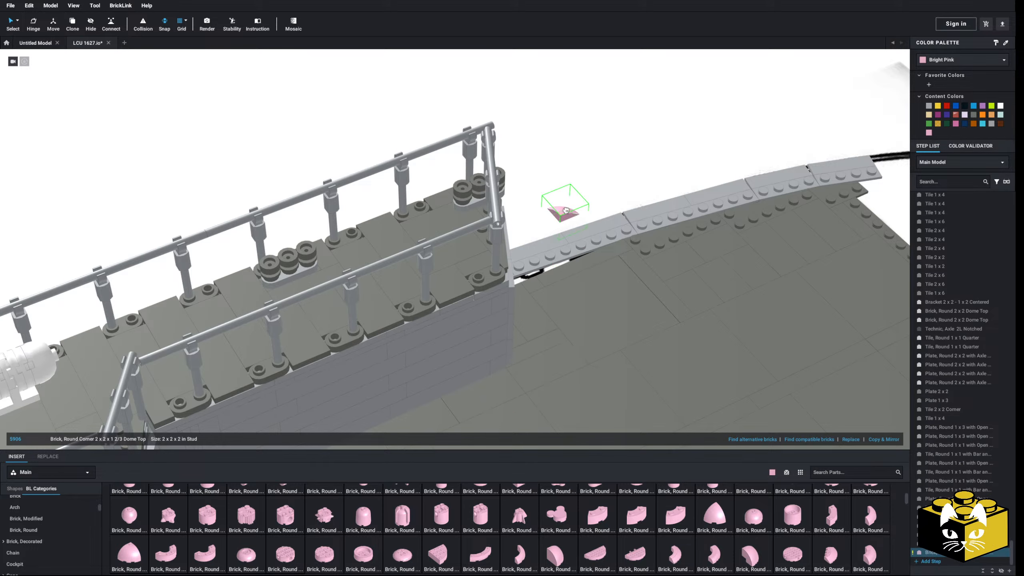
right_drag(533, 210, 477, 268)
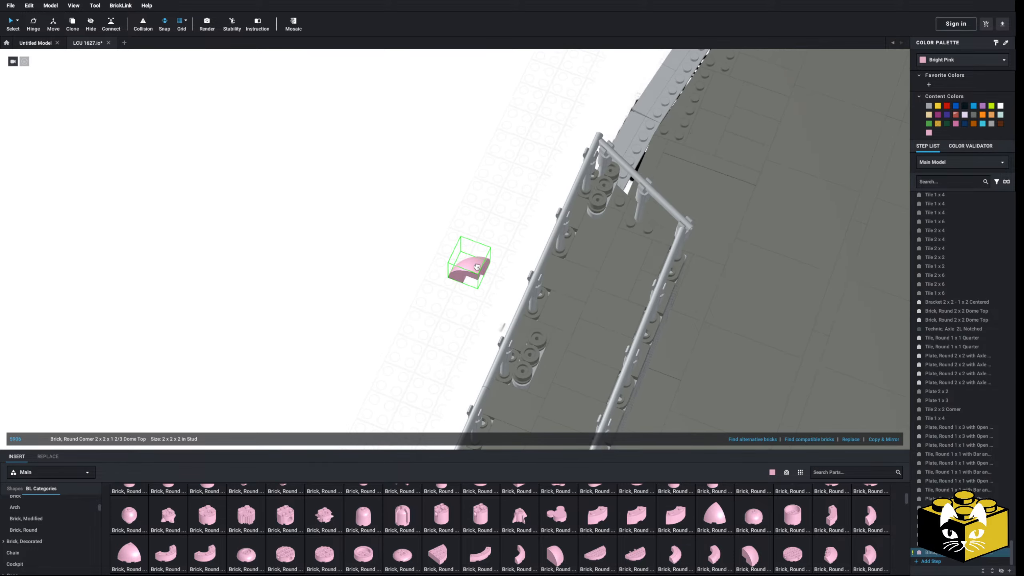
click(425, 274)
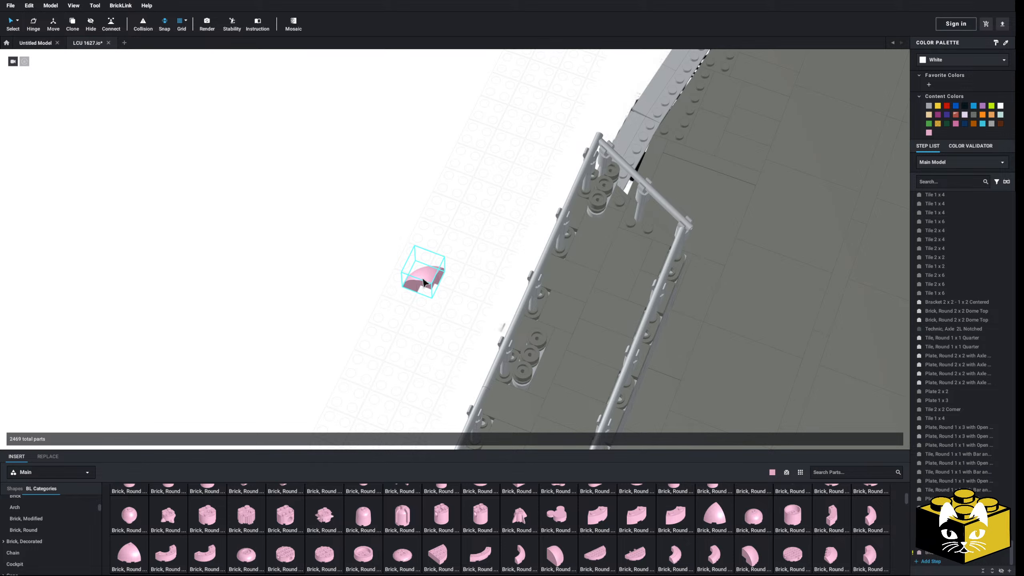
right_drag(425, 283, 428, 284)
key(Delete)
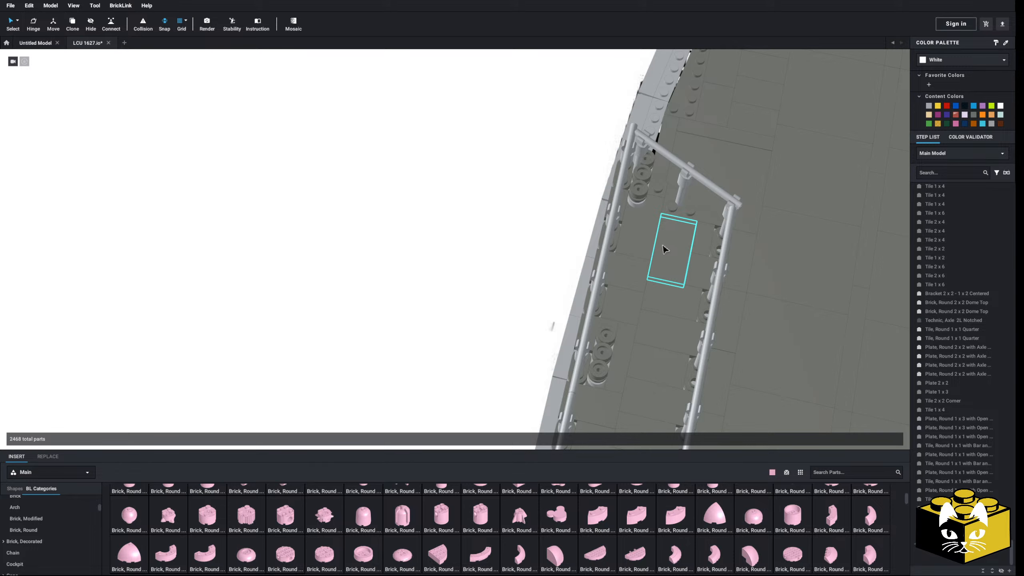
Insert a Bright Pink Brick, Round 3 x 3 x 1 1/3 Dome Top - Open Stud on the open ground beside the hull
right_drag(429, 334, 417, 332)
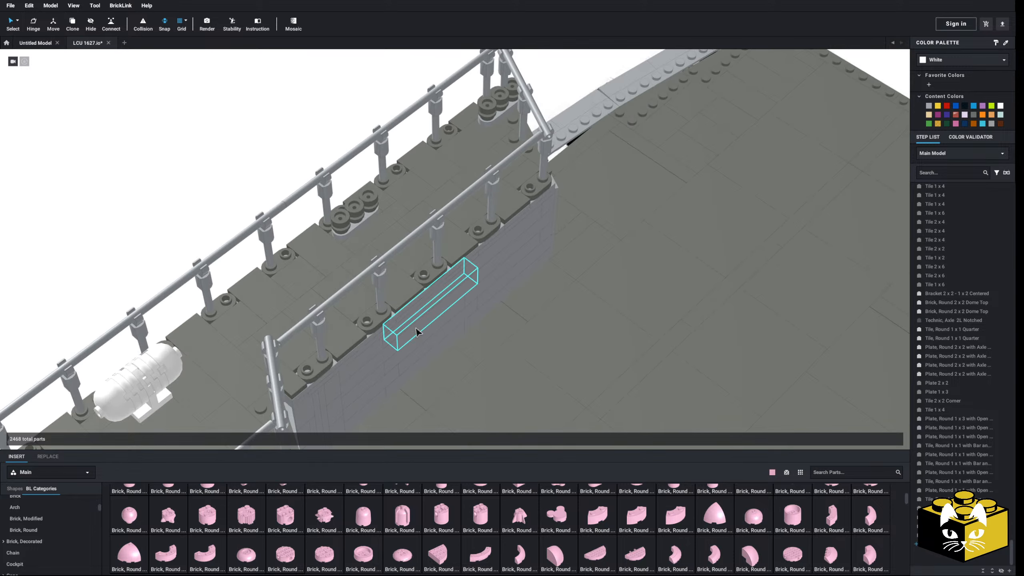
middle_drag(417, 332, 431, 370)
right_drag(431, 371, 462, 390)
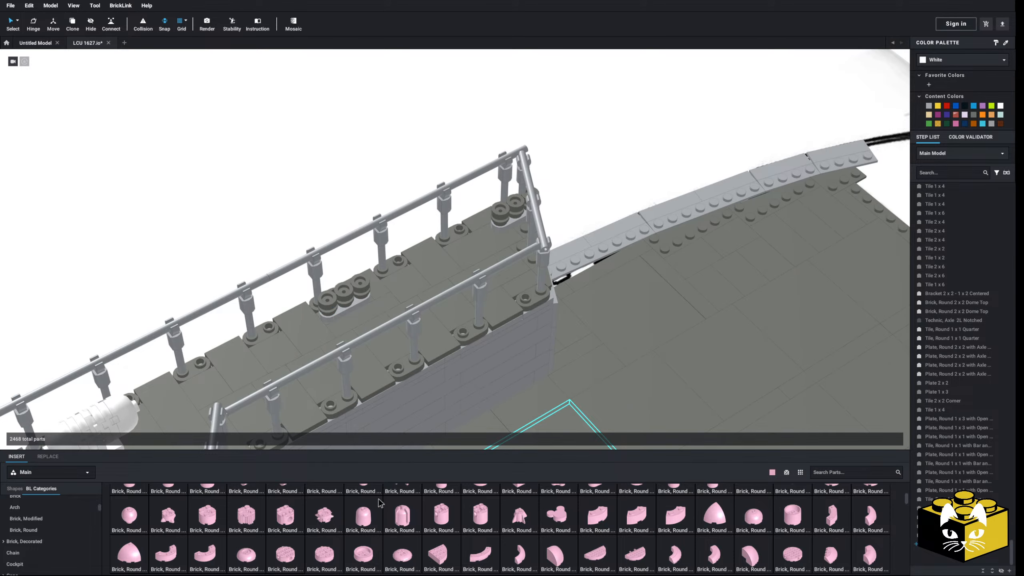
click(311, 524)
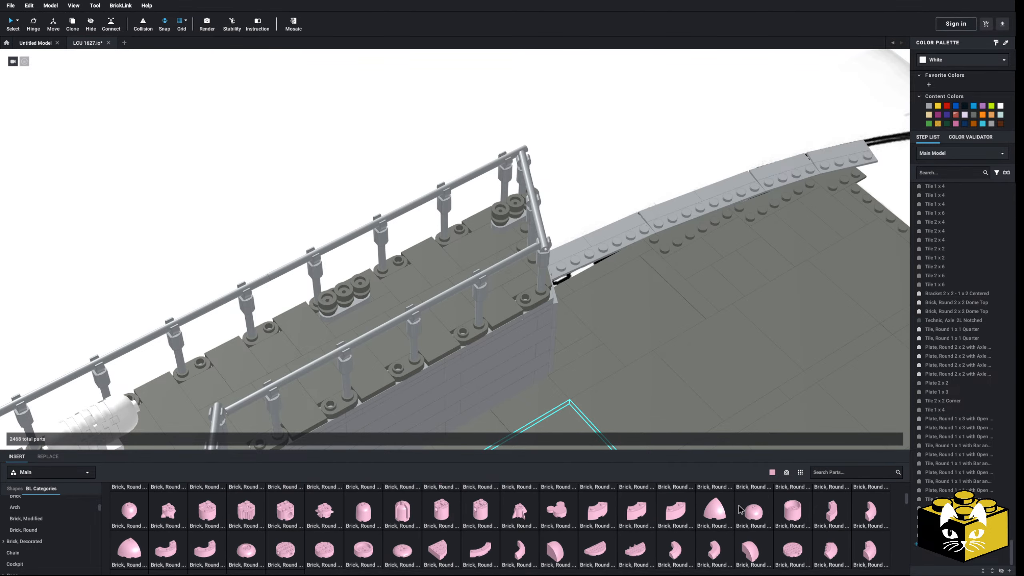
key(Up)
key(Up)
key(Up)
key(Up)
key(Up)
key(Up)
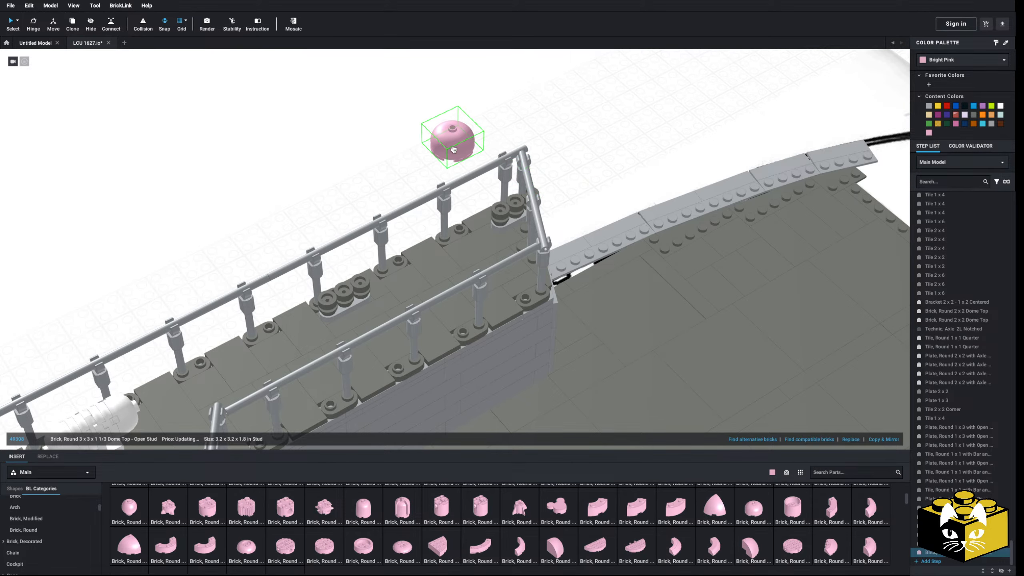
right_drag(400, 169, 409, 226)
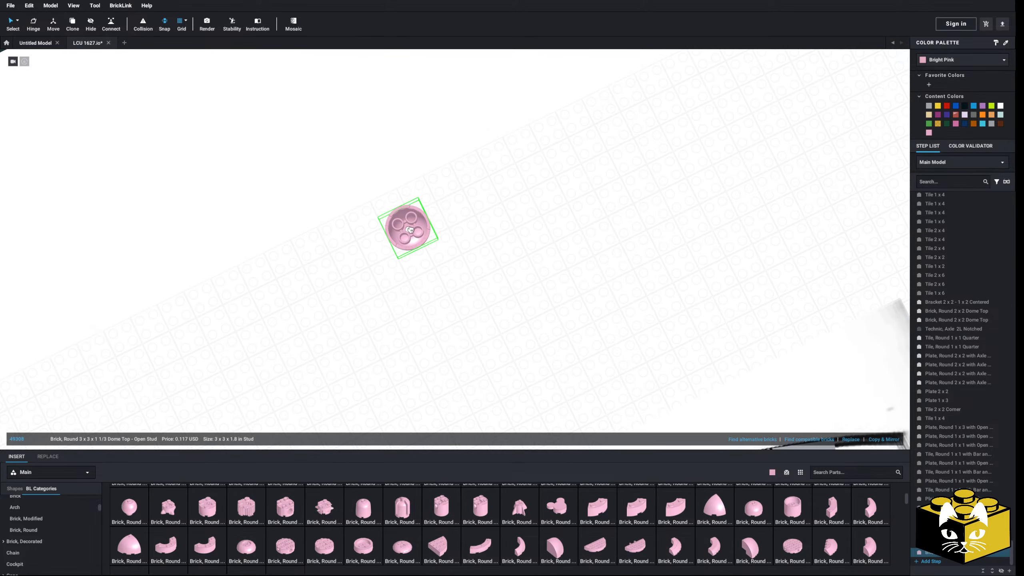
key(Up)
key(Up)
middle_drag(463, 309, 485, 222)
scroll(467, 264, down, 3)
middle_drag(484, 323, 439, 213)
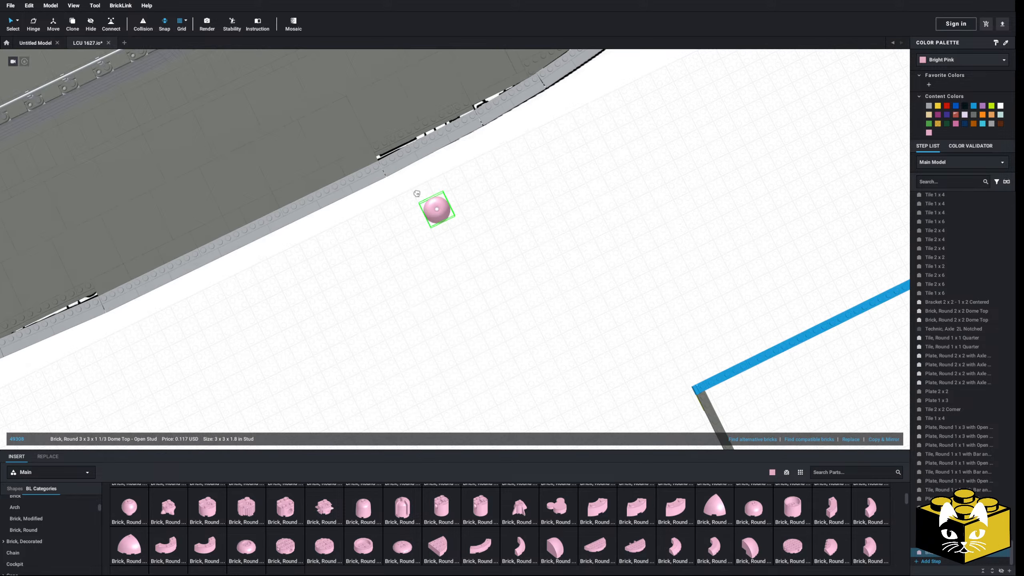
middle_drag(437, 343, 412, 218)
click(418, 234)
Turn the 3 x 3 dome upside down so its hollow underside faces up
click(483, 338)
middle_drag(483, 338, 509, 323)
scroll(509, 323, up, 4)
right_drag(509, 323, 521, 320)
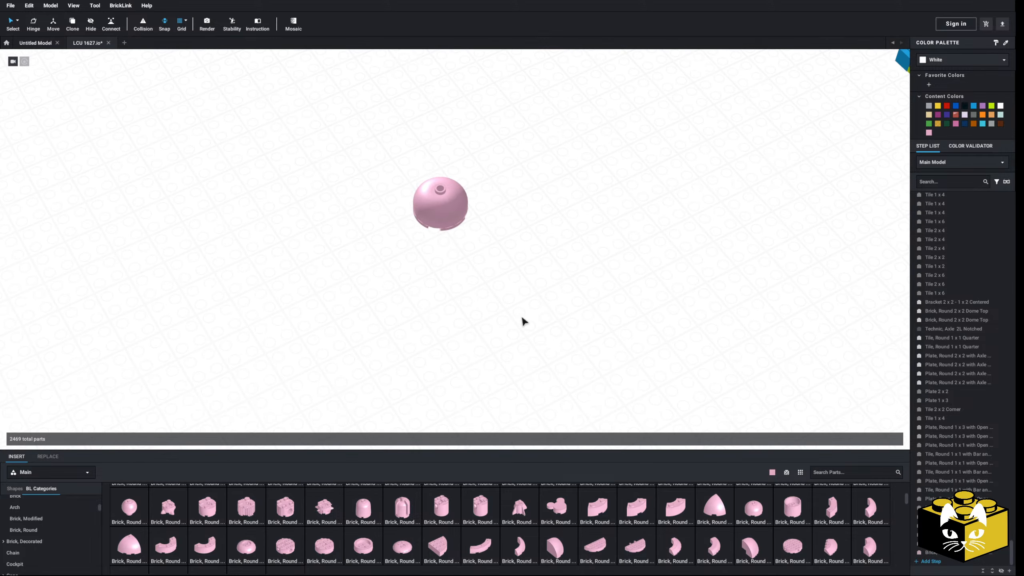
middle_drag(521, 320, 511, 354)
scroll(511, 354, up, 2)
click(464, 319)
key(Up)
key(Up)
click(538, 362)
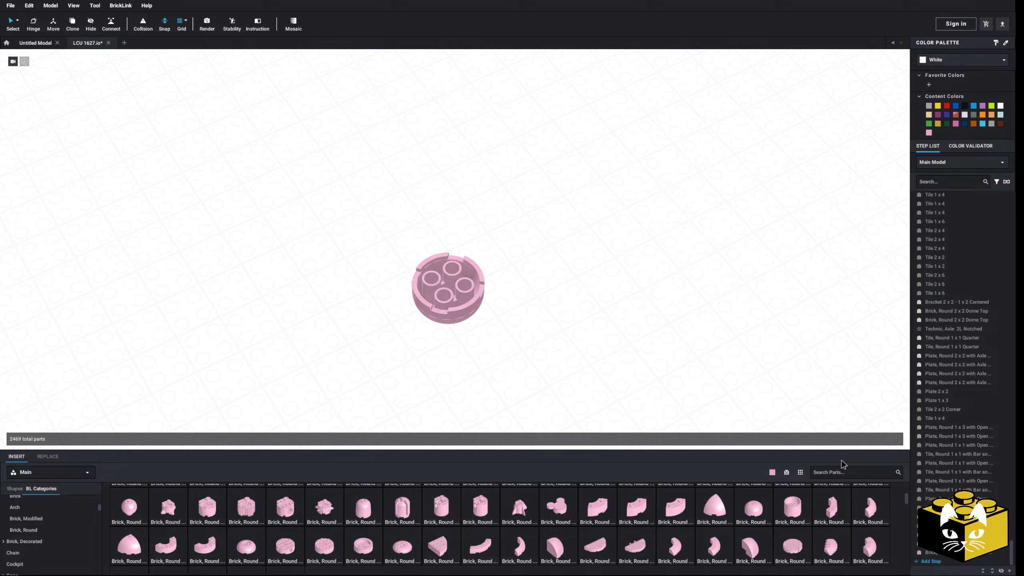
Search the parts for 3x3 and examine the matching categories for a piece to fit the dome's open side
click(831, 473)
text(3x3)
scroll(399, 506, down, 7)
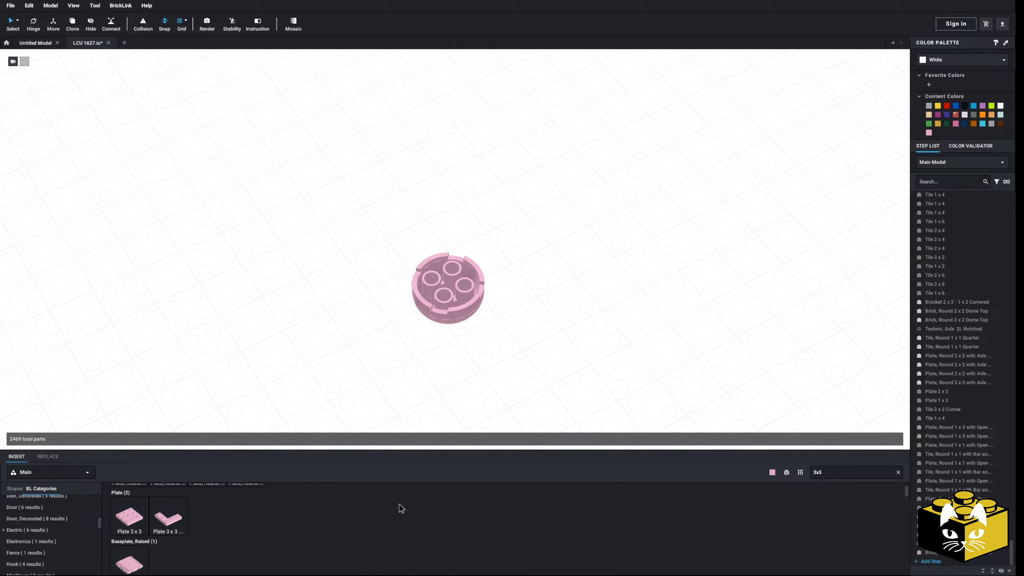
scroll(397, 508, down, 6)
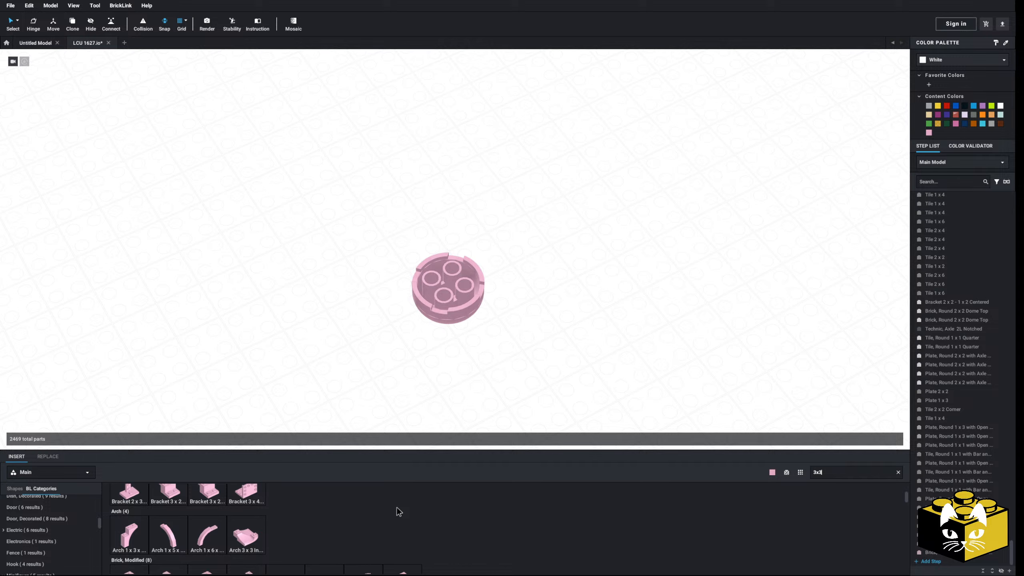
scroll(397, 507, down, 6)
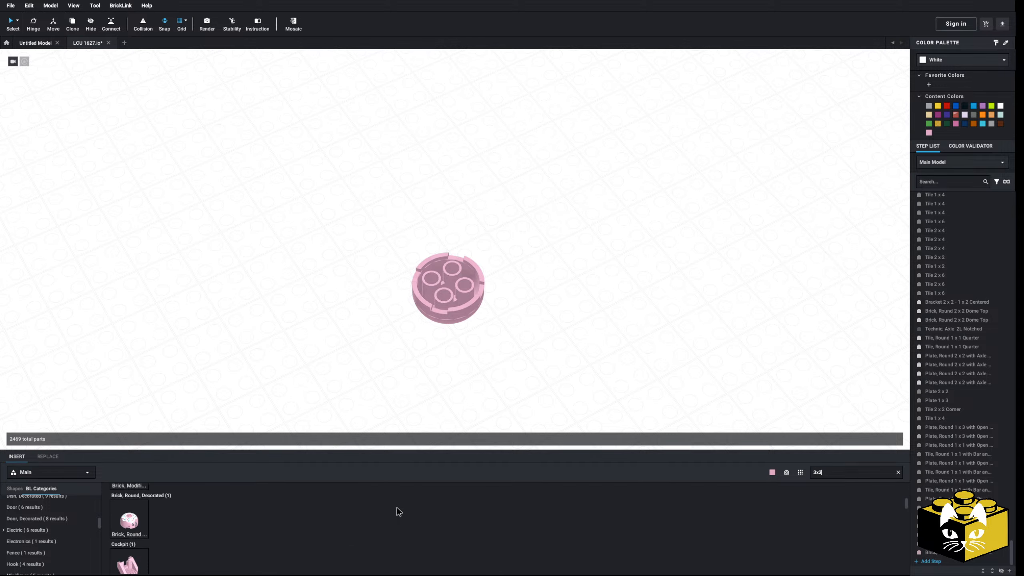
scroll(404, 514, down, 5)
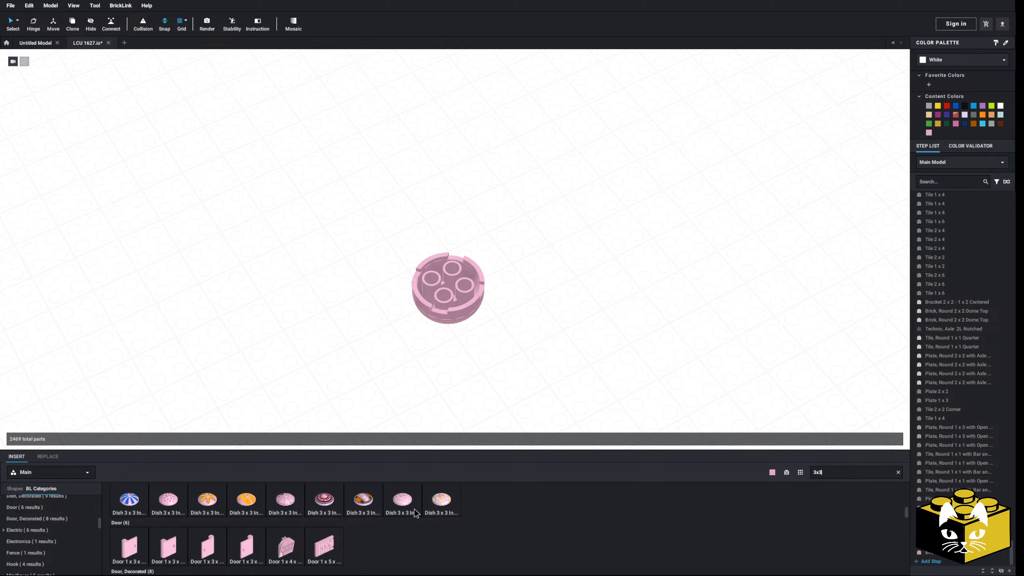
scroll(416, 514, down, 6)
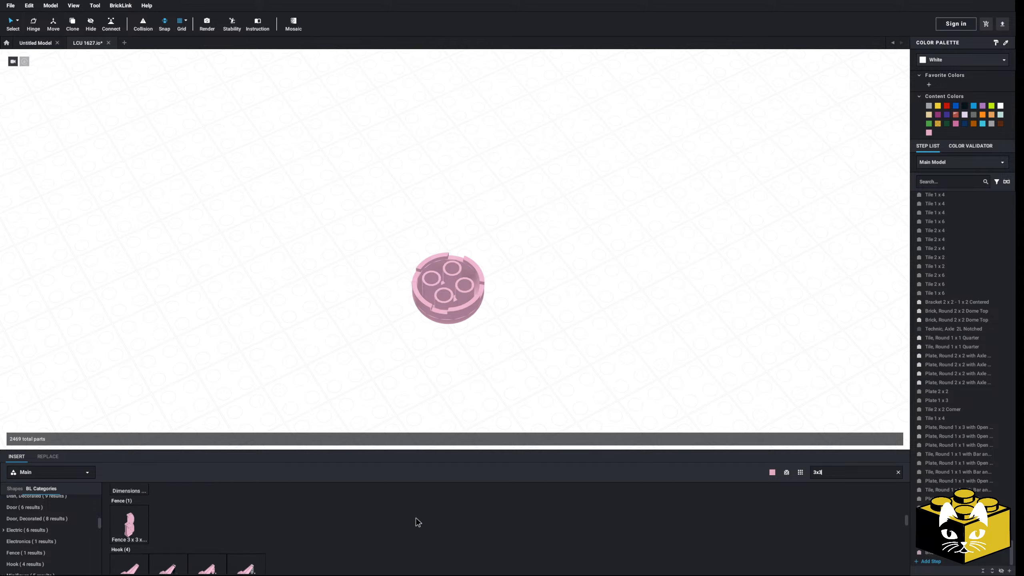
scroll(416, 518, down, 8)
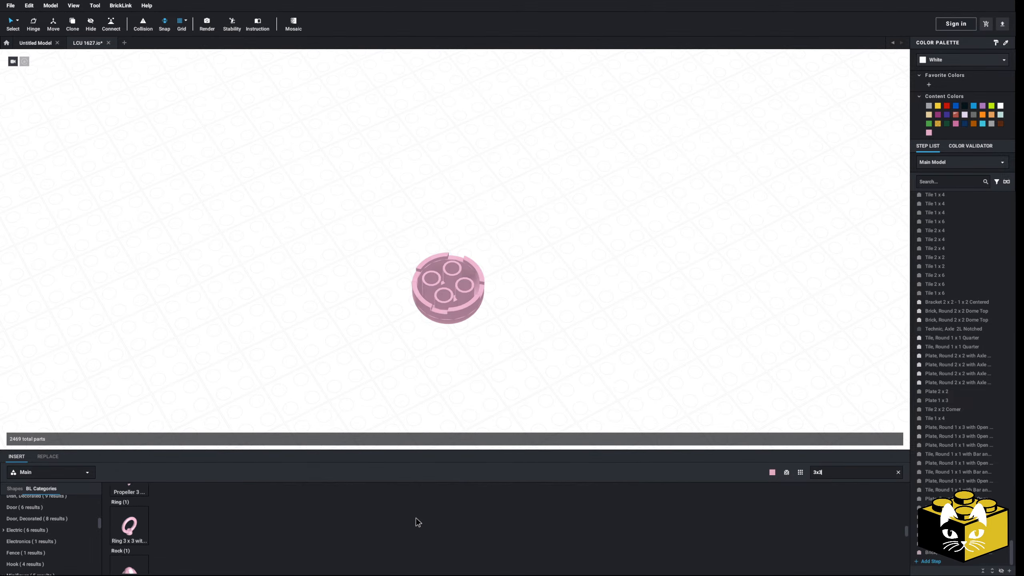
scroll(416, 518, down, 5)
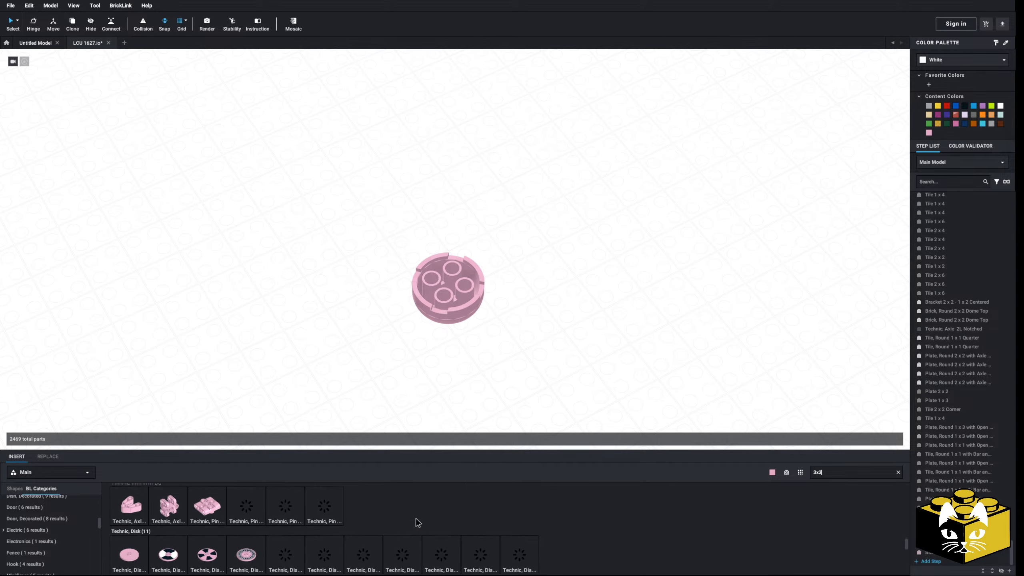
Try a Technic, Disk 3 x 3 on the upturned dome, inspect the fit from the side, and delete it
drag(128, 536, 444, 303)
right_drag(445, 303, 385, 353)
scroll(385, 349, up, 3)
scroll(386, 357, up, 3)
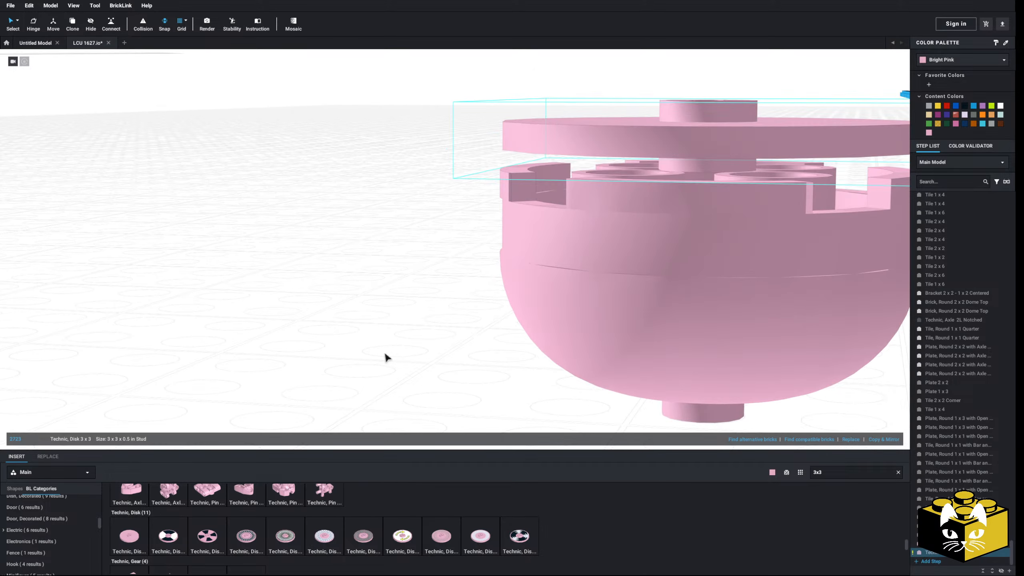
scroll(695, 163, down, 5)
right_drag(601, 201, 426, 339)
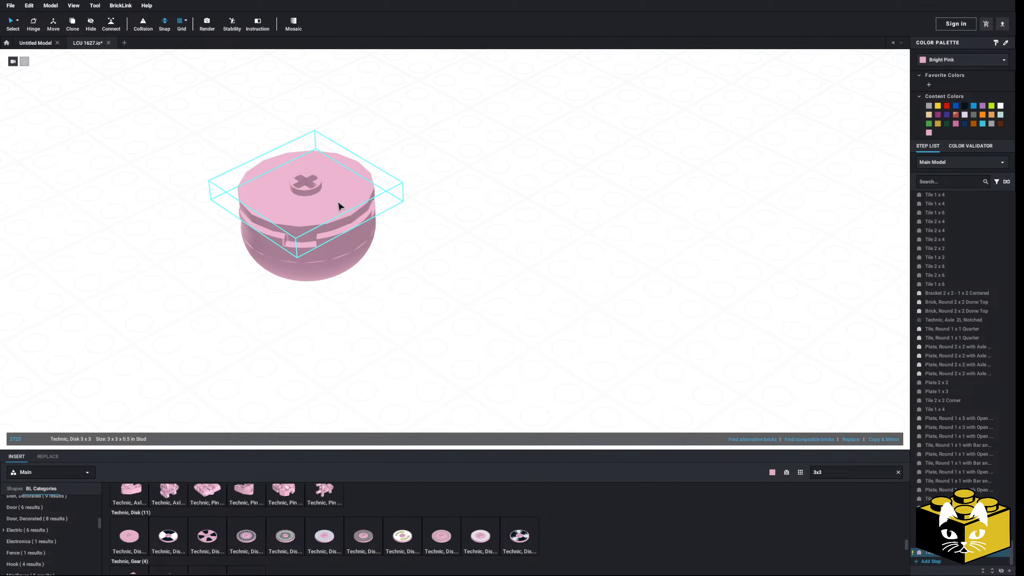
key(Delete)
Place a Technic, Disk 3 x 3 next to the upturned dome to compare their center holes
right_drag(346, 384, 433, 345)
drag(129, 532, 266, 319)
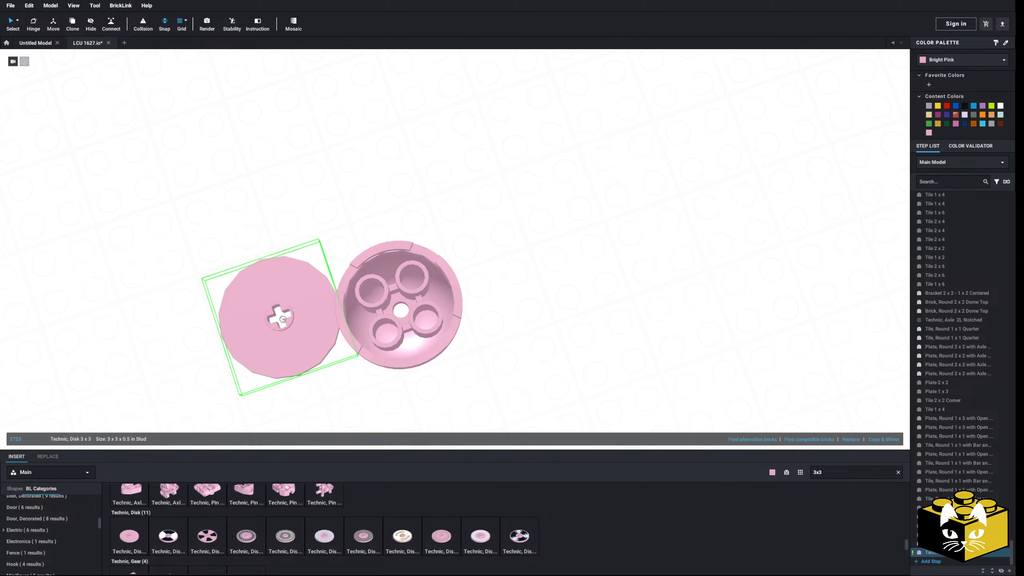
scroll(260, 395, up, 3)
scroll(45, 550, up, 5)
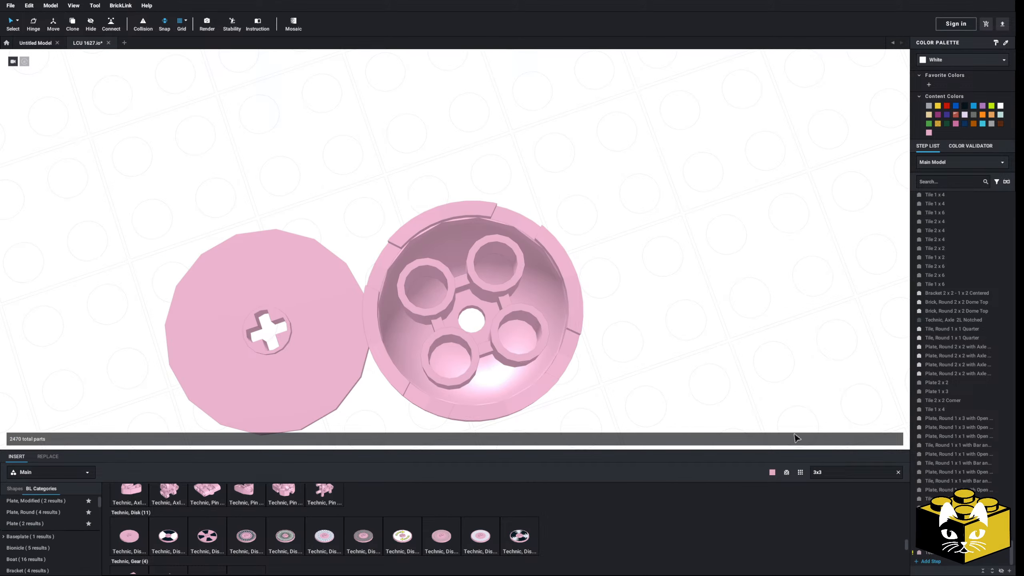
Center a Plate 1 x 1 over the disk's axle hole as a check, and delete both the plate and the disk
click(898, 472)
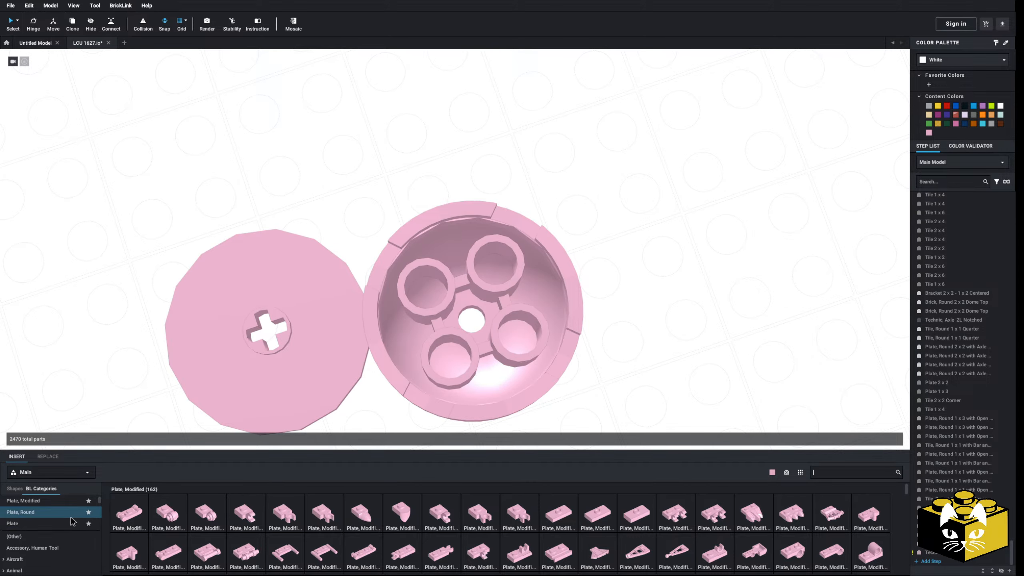
click(51, 524)
drag(130, 514, 273, 335)
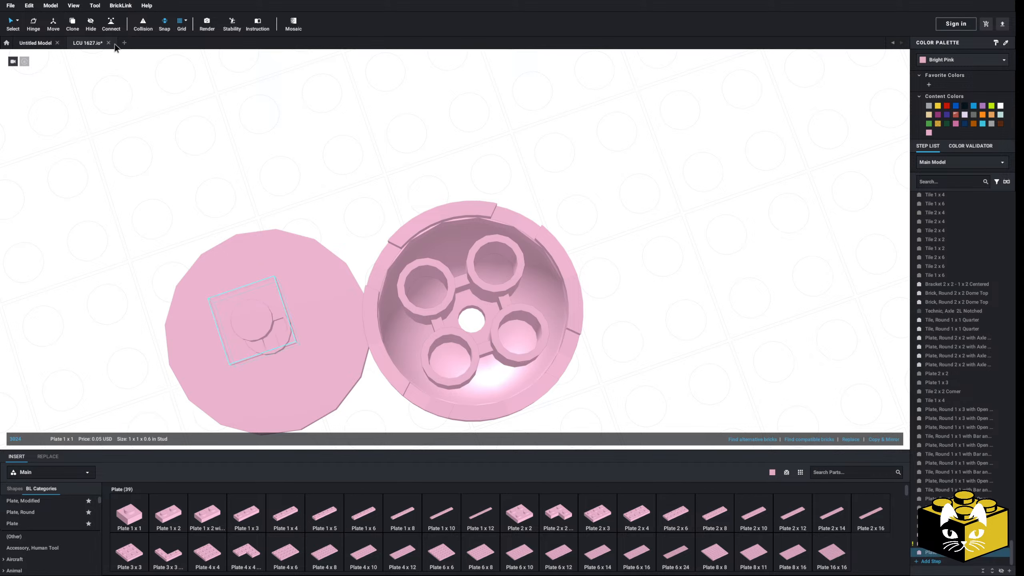
click(49, 29)
drag(297, 302, 309, 300)
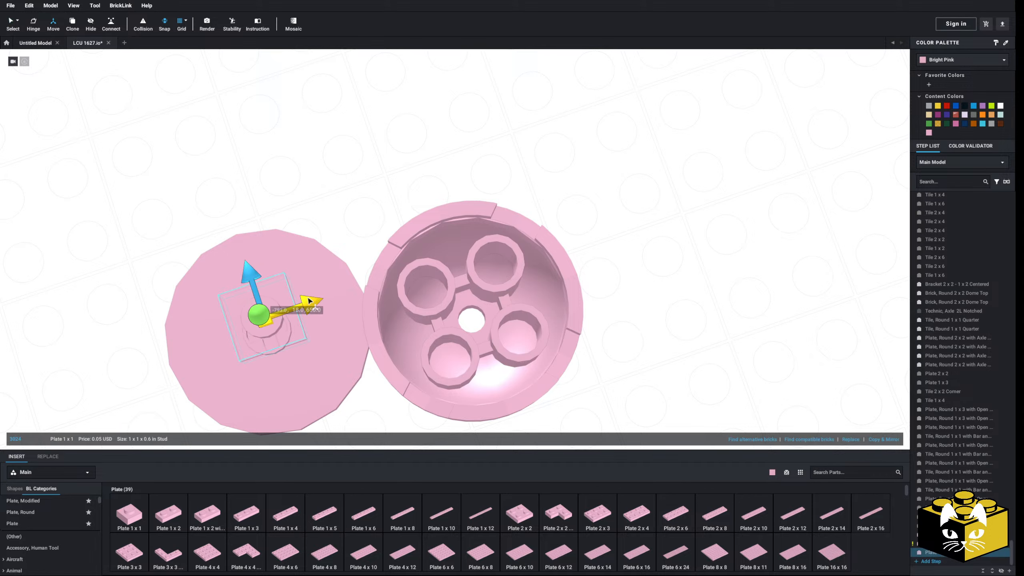
drag(252, 280, 257, 295)
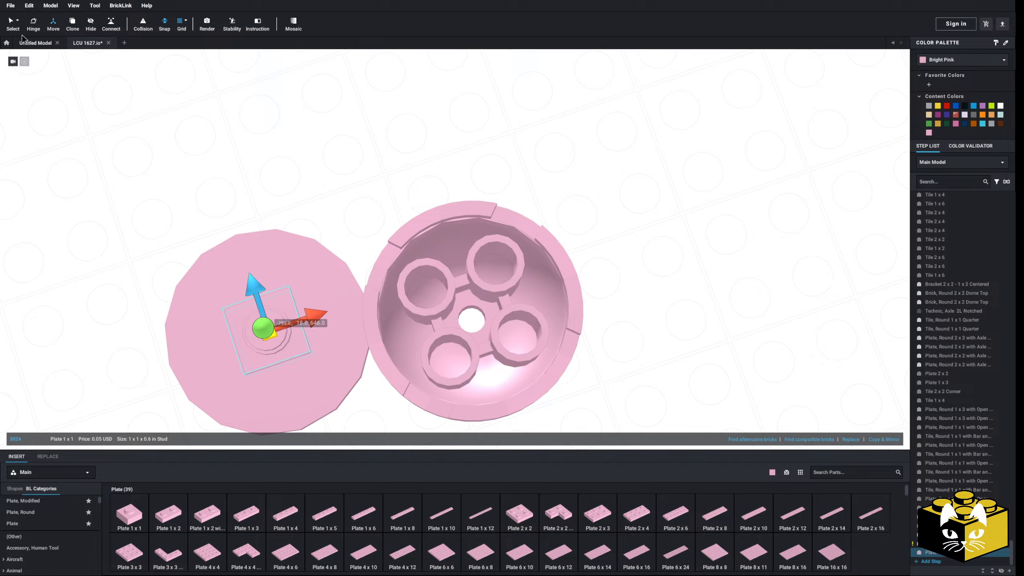
click(213, 237)
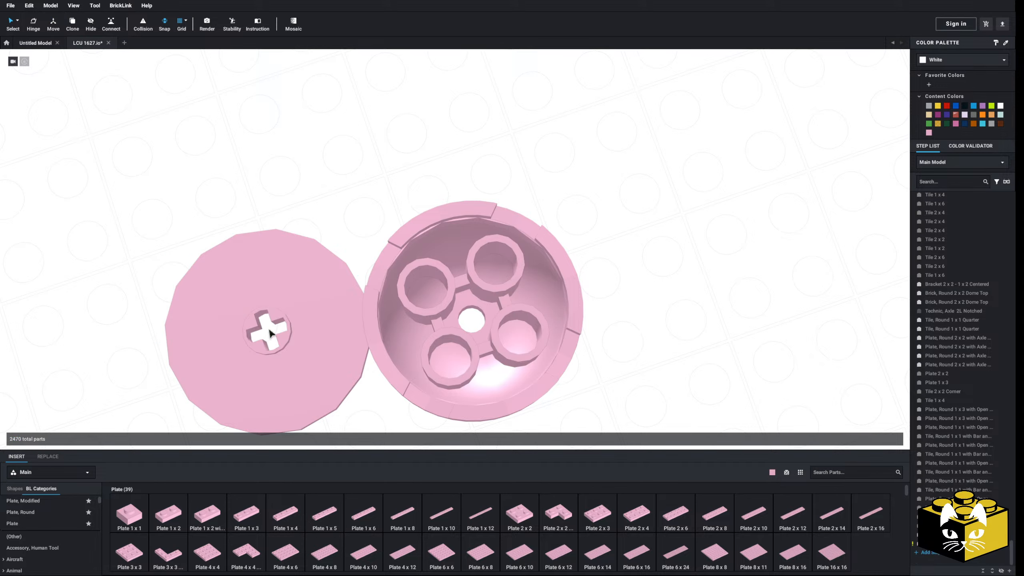
click(306, 300)
key(Delete)
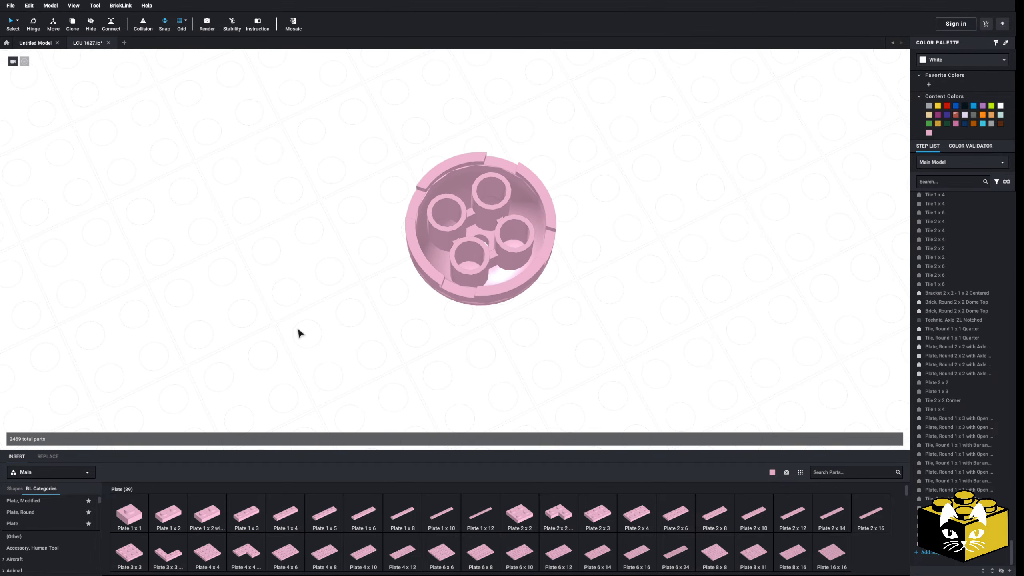
Rotate the 3 x 3 dome onto its side so its open face is vertical
scroll(61, 517, down, 4)
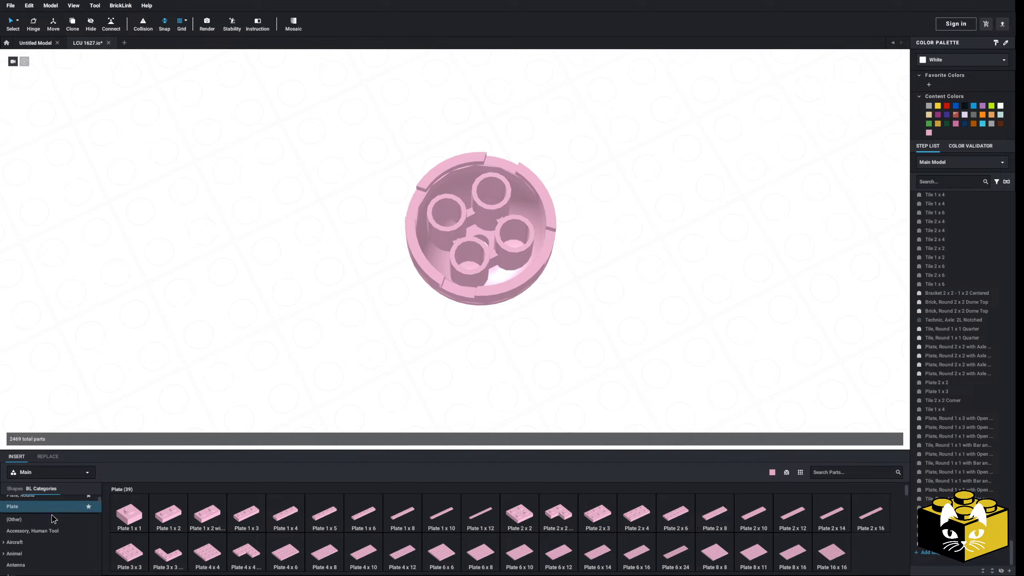
click(469, 248)
key(Up)
key(Left)
right_drag(475, 311, 466, 328)
key(Left)
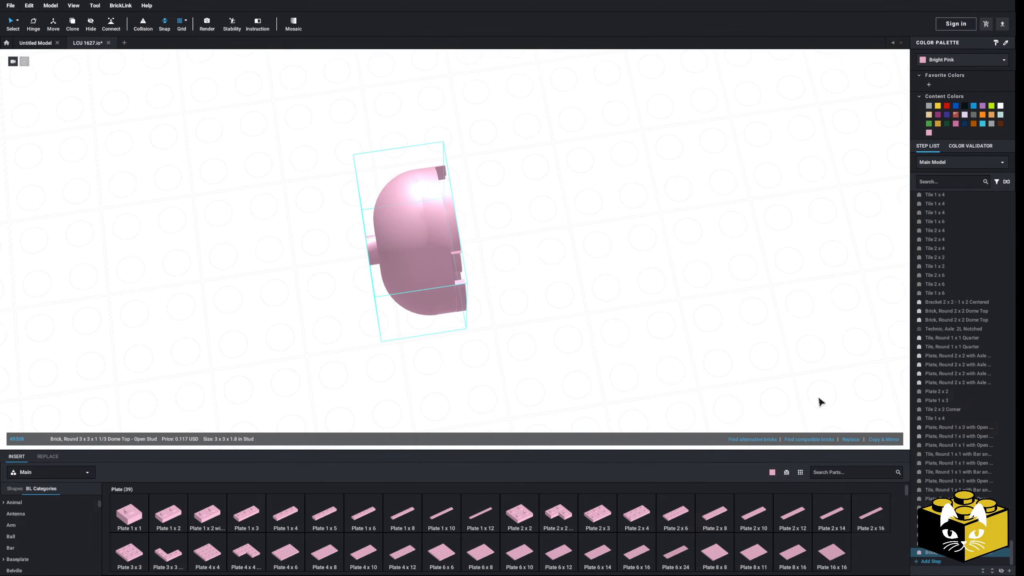
Copy and mirror the dome into a closed capsule, and mirror that capsule to form a second one end to end
click(896, 439)
scroll(519, 189, down, 2)
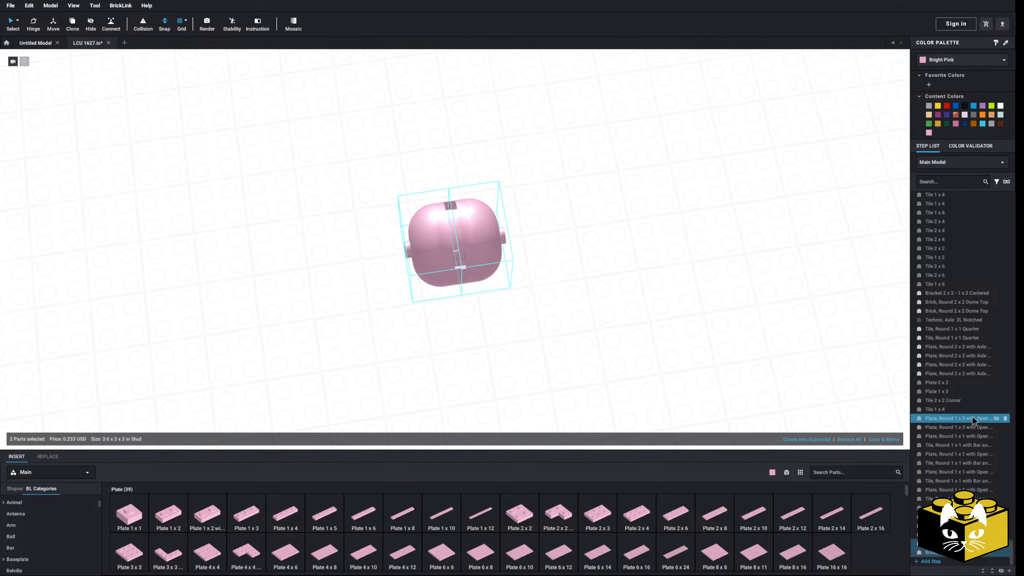
click(895, 439)
click(612, 350)
middle_drag(612, 349, 565, 366)
scroll(565, 365, down, 3)
right_drag(566, 366, 573, 366)
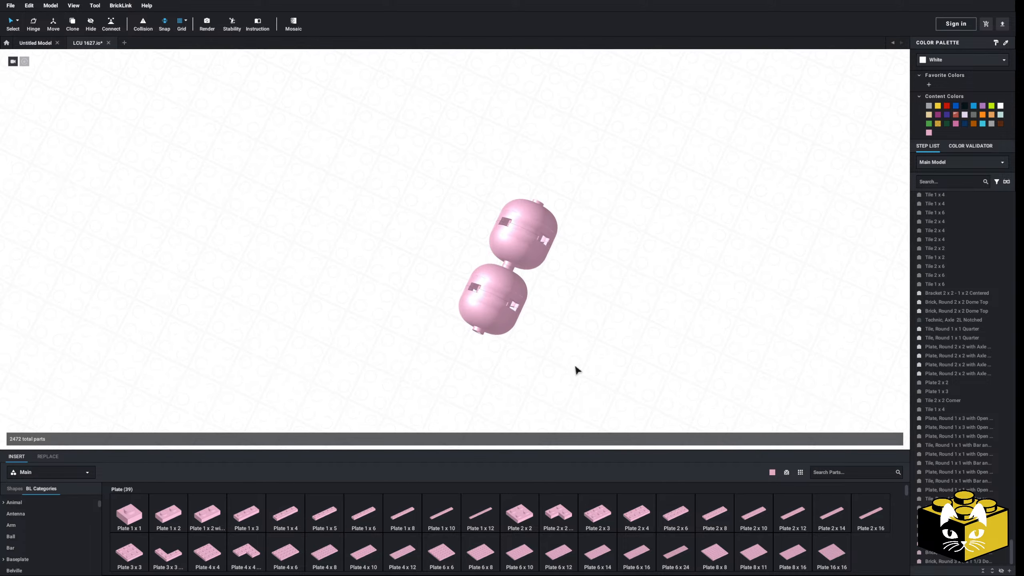
middle_drag(572, 366, 544, 372)
right_drag(544, 372, 504, 355)
scroll(504, 355, down, 2)
scroll(505, 357, up, 4)
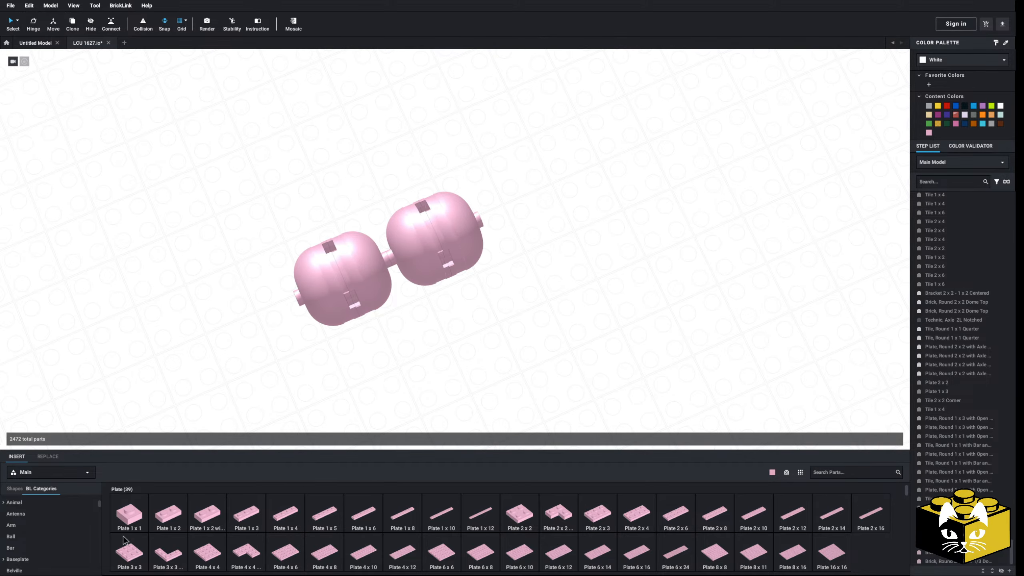
Open the Bar category and look over its parts for a rod to suit the two capsules
click(55, 548)
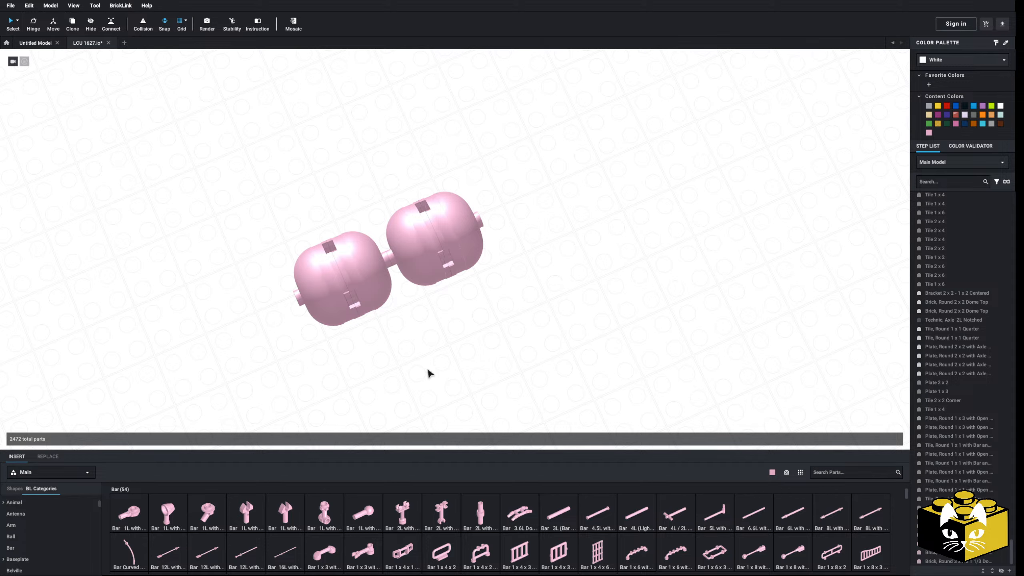
scroll(429, 371, down, 2)
drag(547, 170, 313, 334)
click(311, 336)
scroll(314, 341, down, 5)
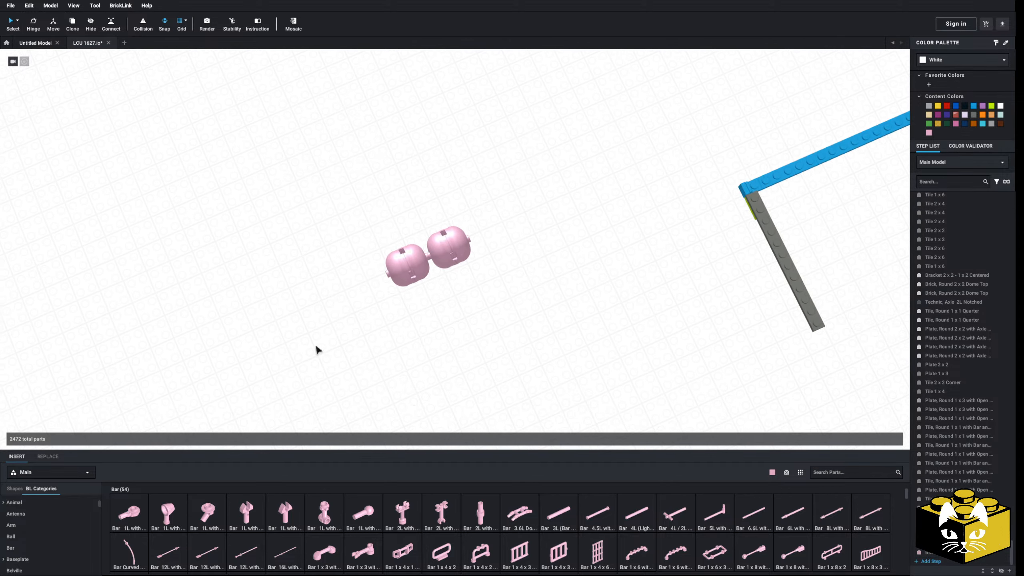
Copy the 8L rigid 3 mm hose from the superstructure deck's side railing
right_drag(315, 343, 348, 345)
middle_drag(362, 267, 400, 411)
middle_drag(400, 230, 426, 446)
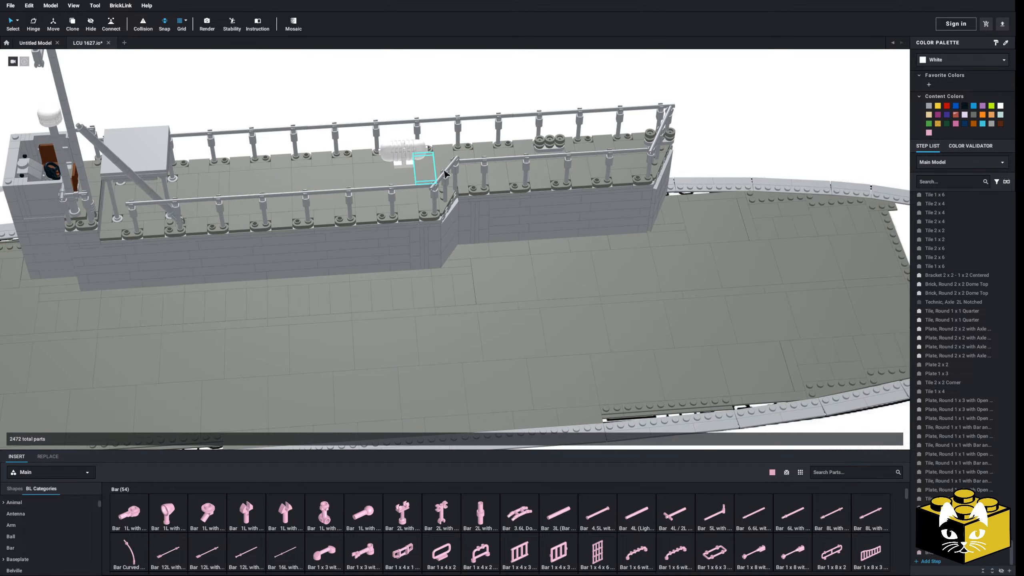
click(194, 200)
right_click(193, 200)
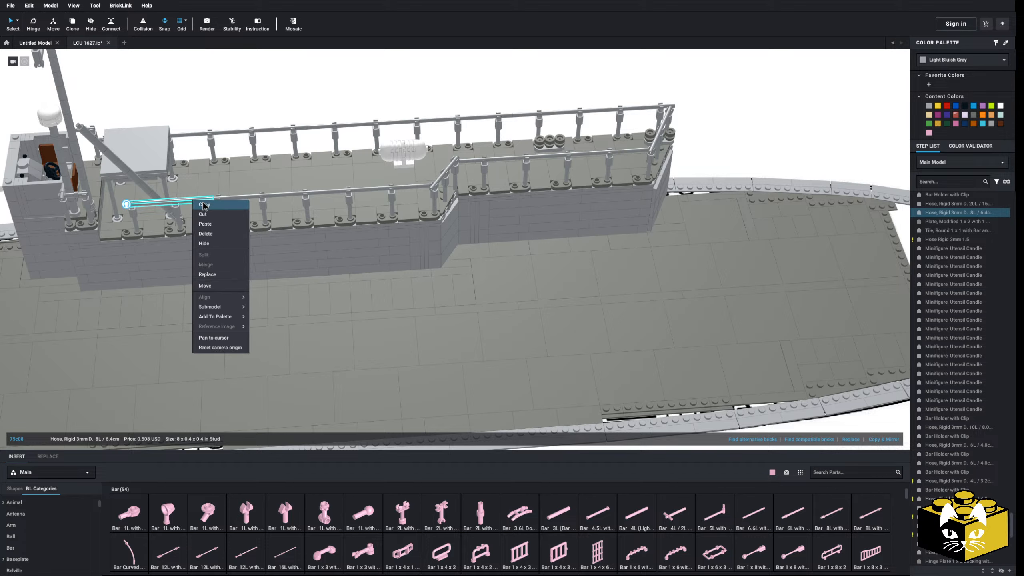
click(200, 205)
Paste the copied 8L hose and place it beside the two capsules, roughly in line with them
middle_drag(406, 390, 365, 290)
click(369, 298)
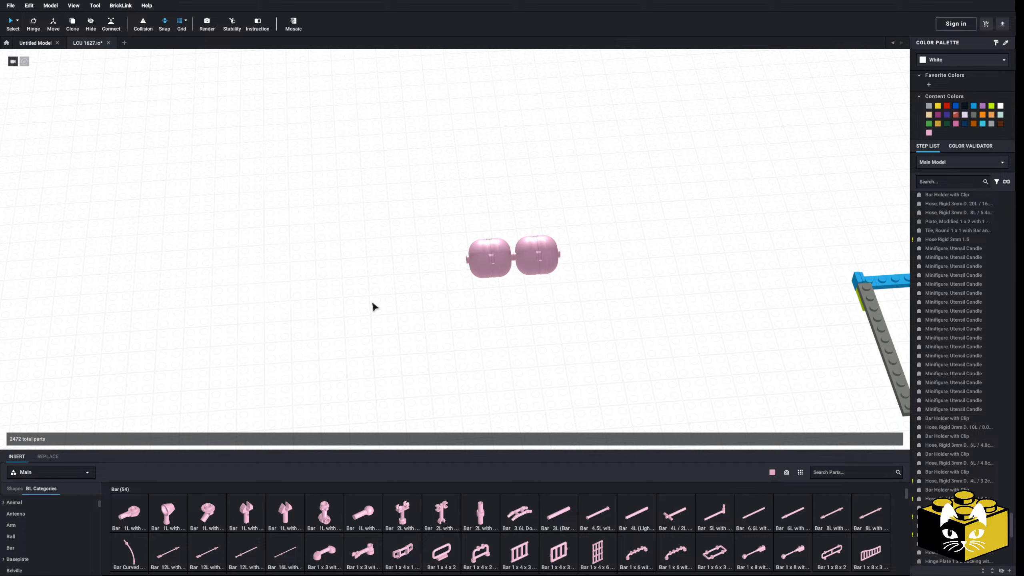
right_click(372, 302)
click(404, 327)
middle_drag(438, 302, 385, 326)
scroll(377, 325, up, 4)
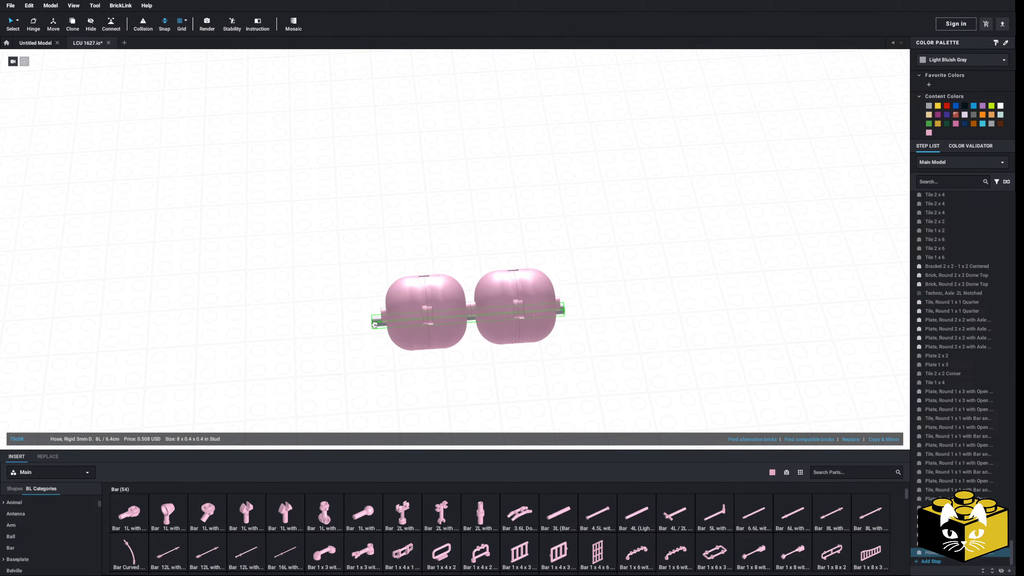
click(264, 329)
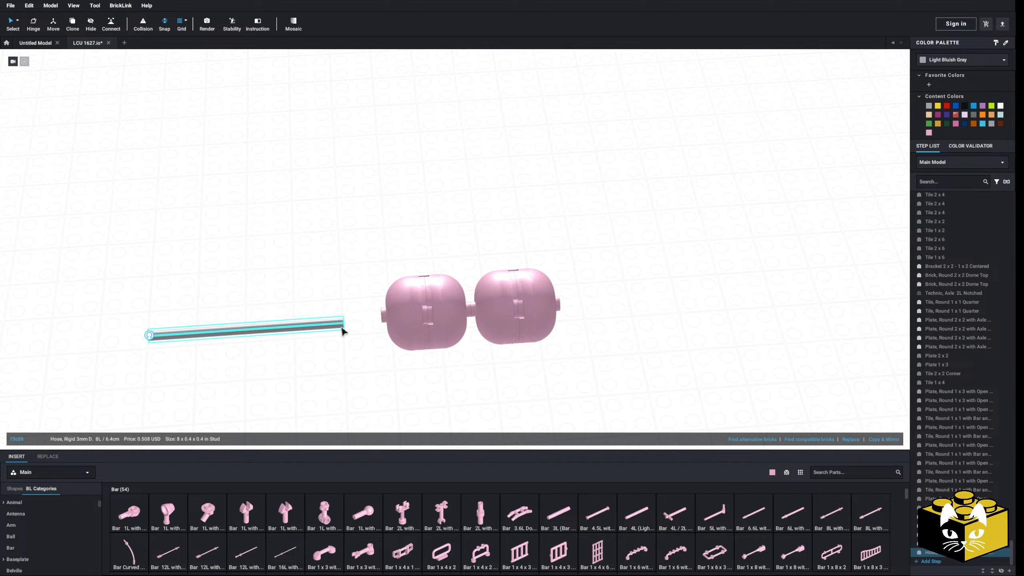
Align the 8L hose with the hole in the capsule end and slide it through both capsules
drag(342, 331, 388, 321)
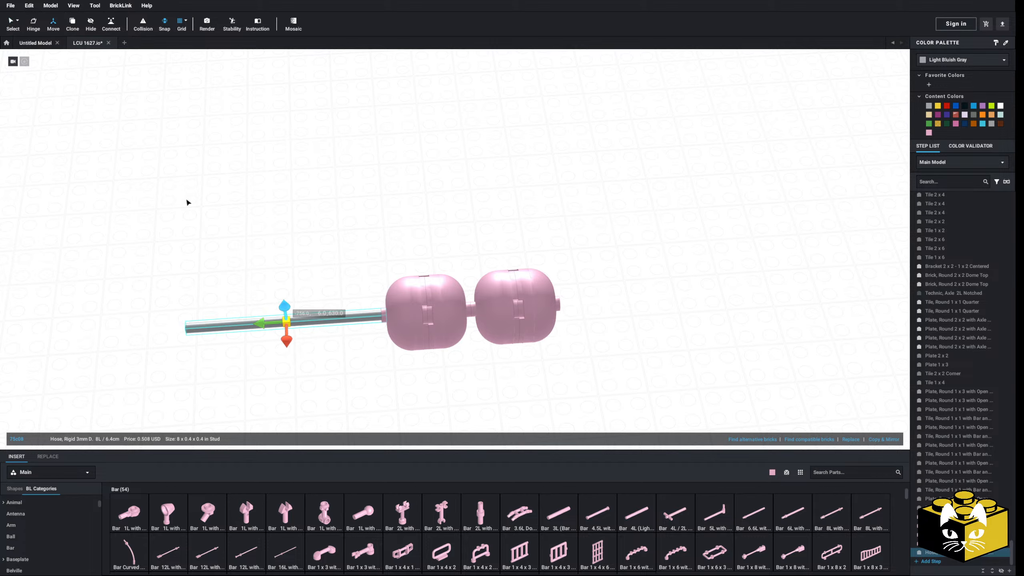
scroll(187, 202, up, 3)
drag(170, 375, 443, 367)
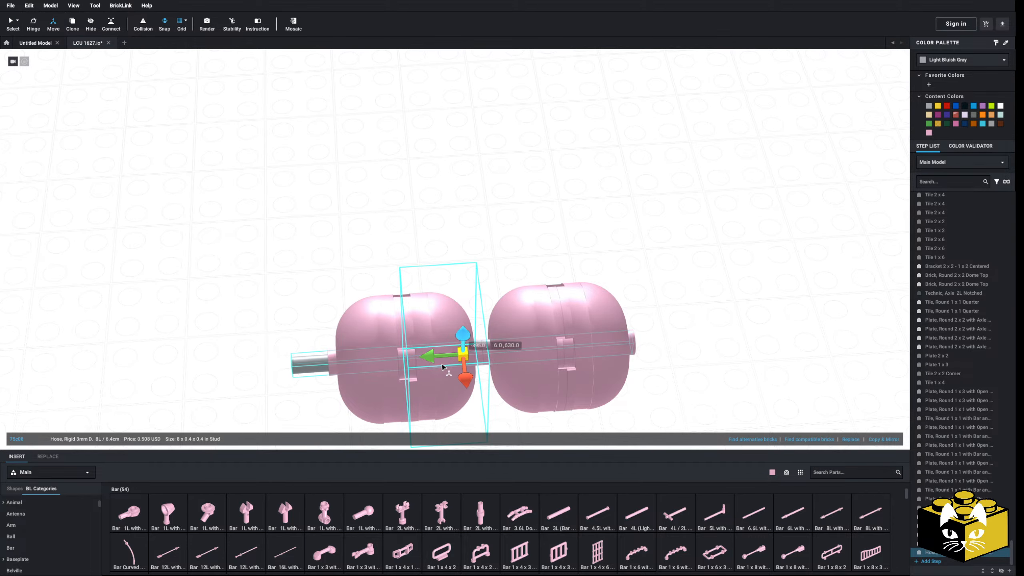
click(653, 331)
scroll(653, 332, down, 3)
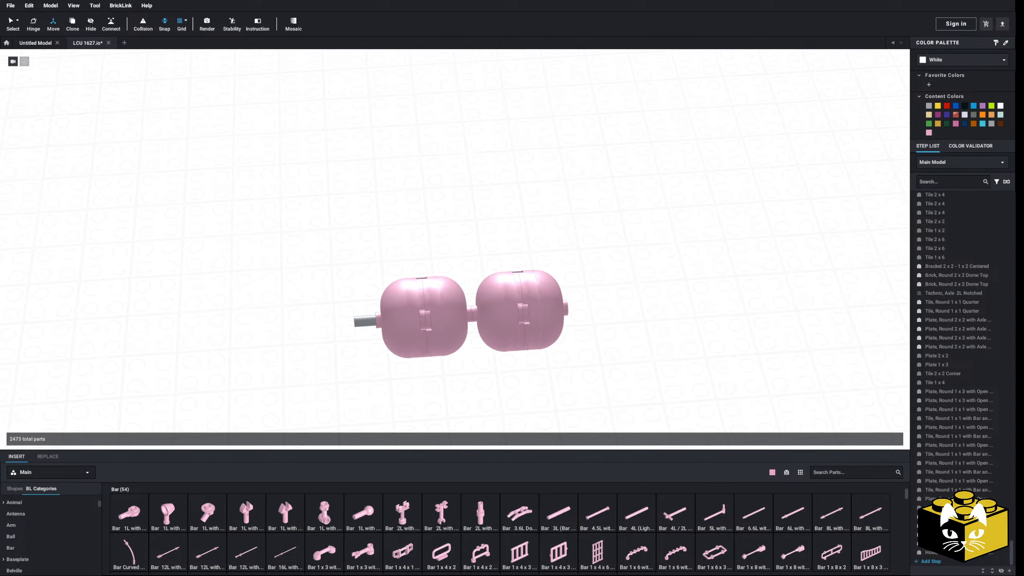
right_click(528, 321)
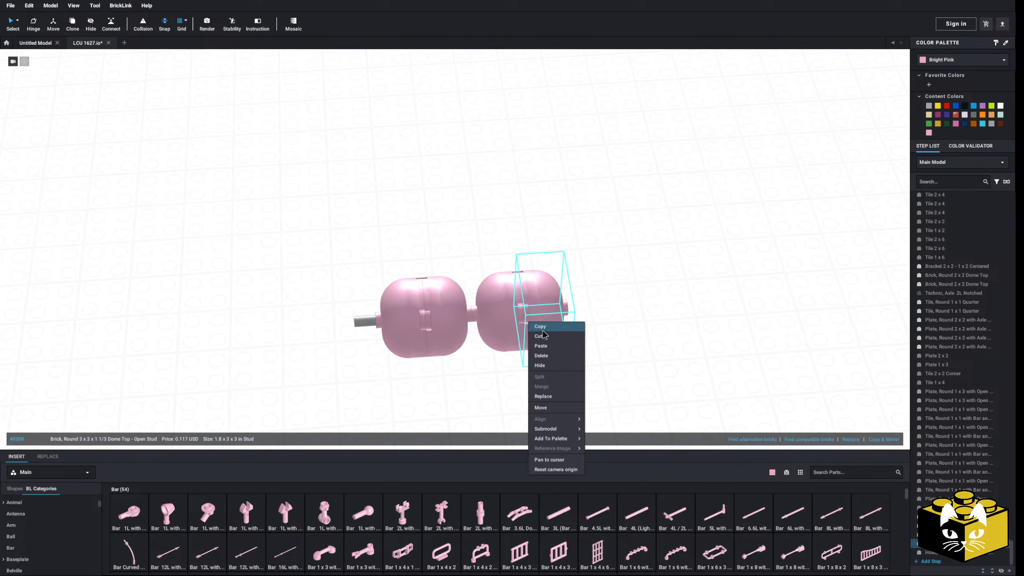
click(543, 338)
right_click(614, 296)
click(625, 321)
right_drag(587, 253, 586, 266)
key(Escape)
Select all four domes of the two capsules and recolor them White
right_drag(573, 337, 544, 316)
click(518, 286)
ctrl+click(468, 290)
ctrl+click(381, 301)
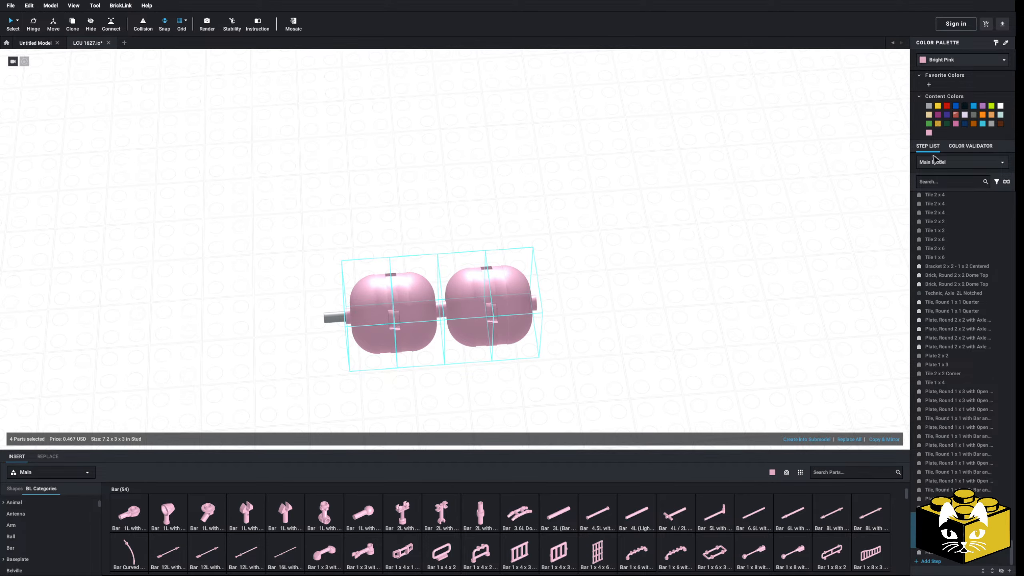
click(942, 61)
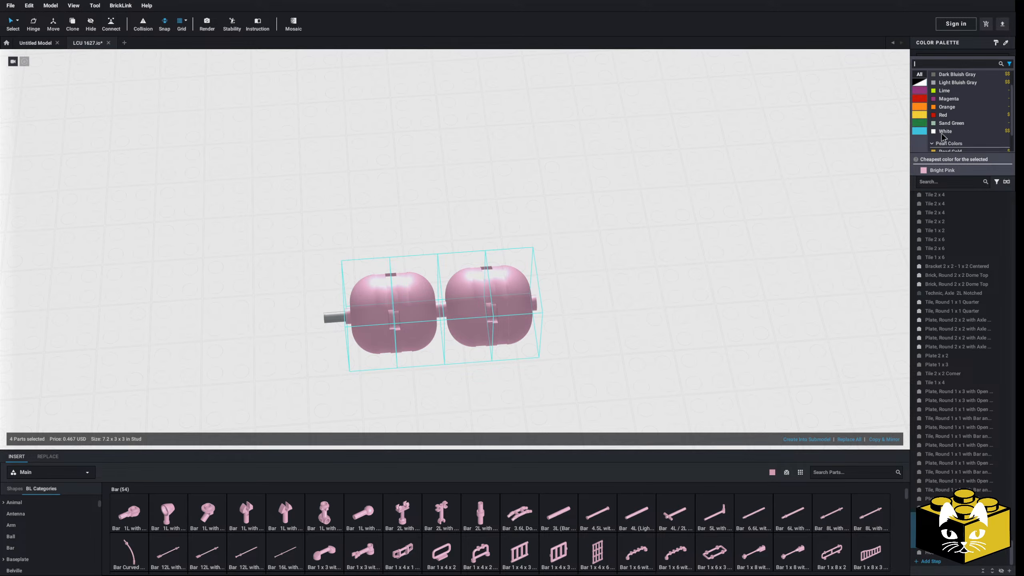
click(943, 132)
click(590, 318)
scroll(466, 338, up, 3)
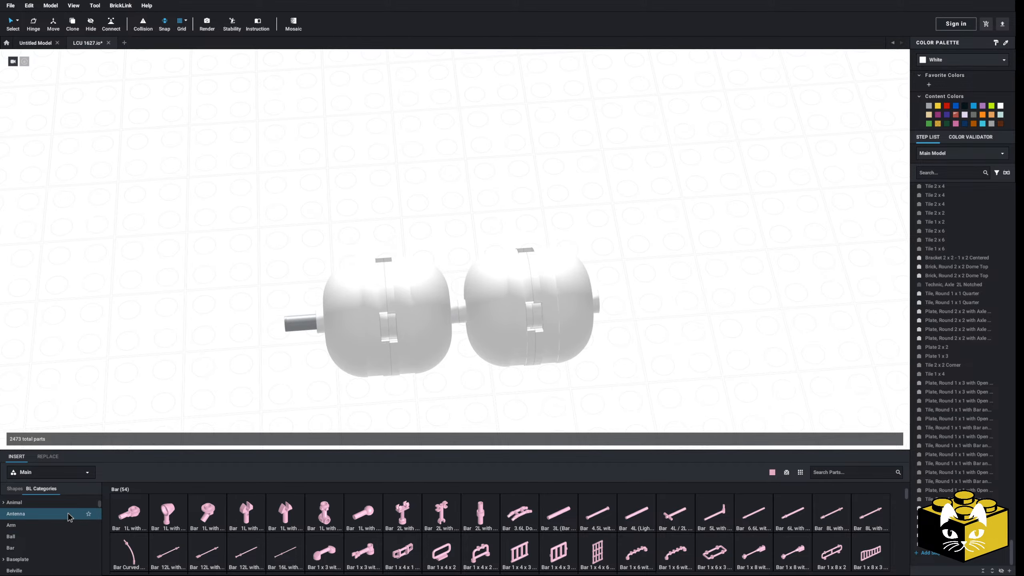
Find Tile, Round 2 x 2 with Hole in the Tile, Round category and attach one to the capsule end with the protruding hose
click(51, 515)
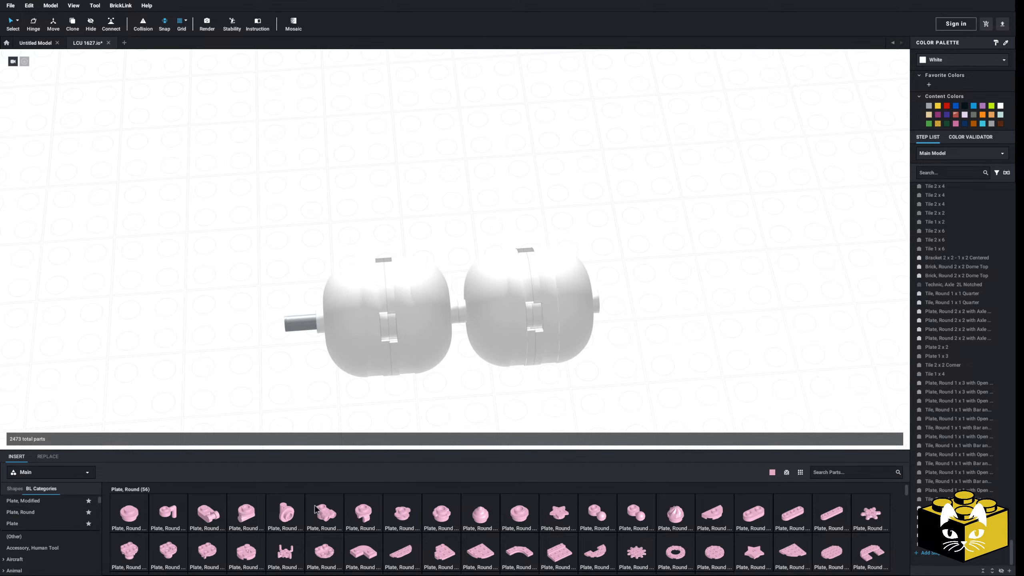
click(54, 522)
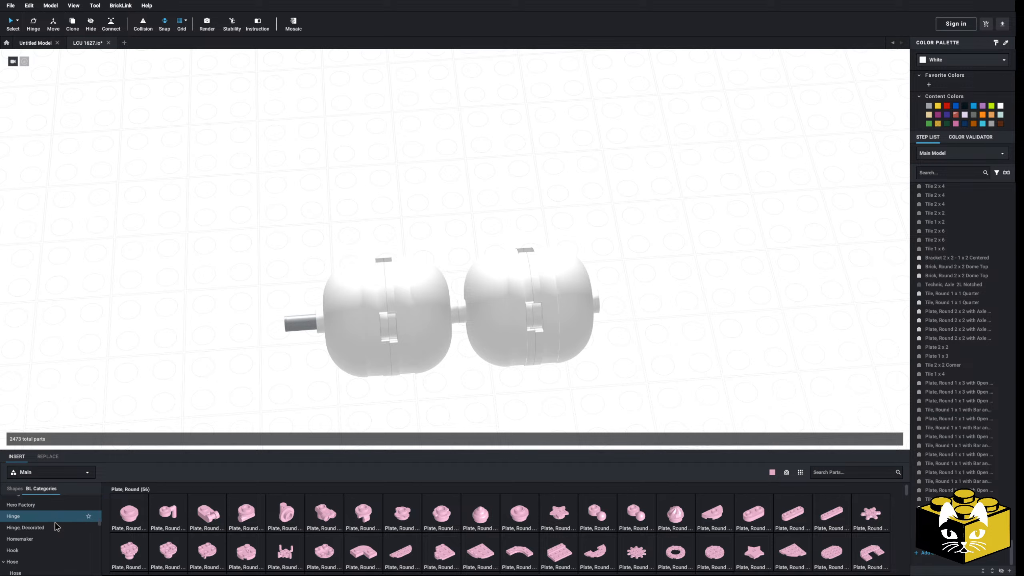
scroll(55, 522, down, 8)
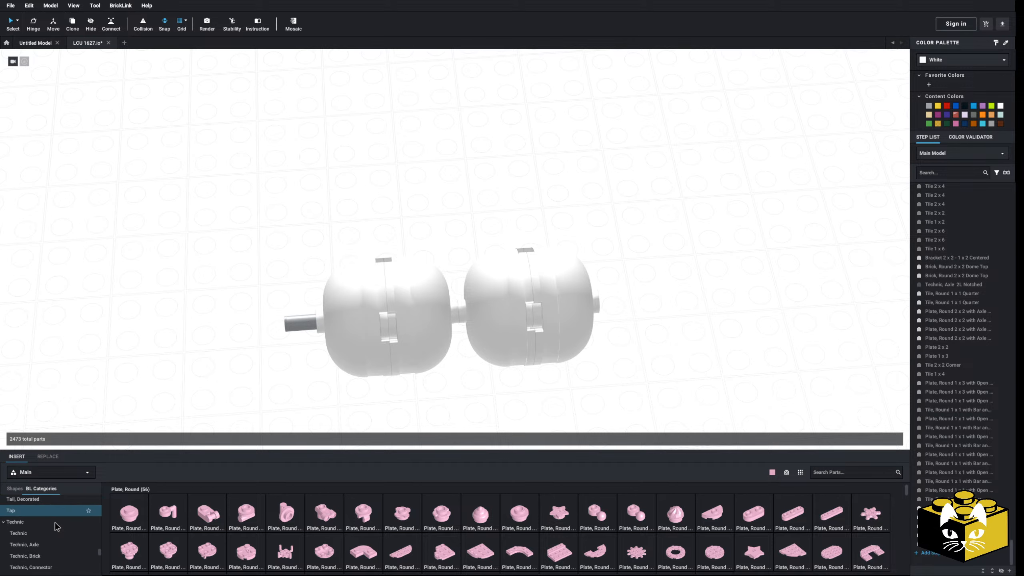
click(46, 526)
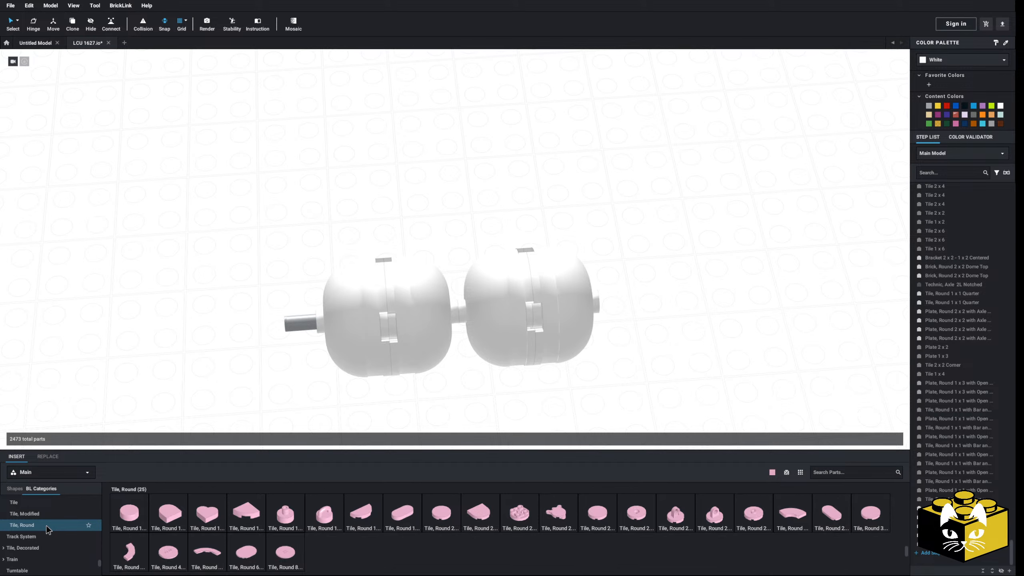
drag(656, 516, 319, 325)
Delete the 8L hose running through the two capsules
click(296, 325)
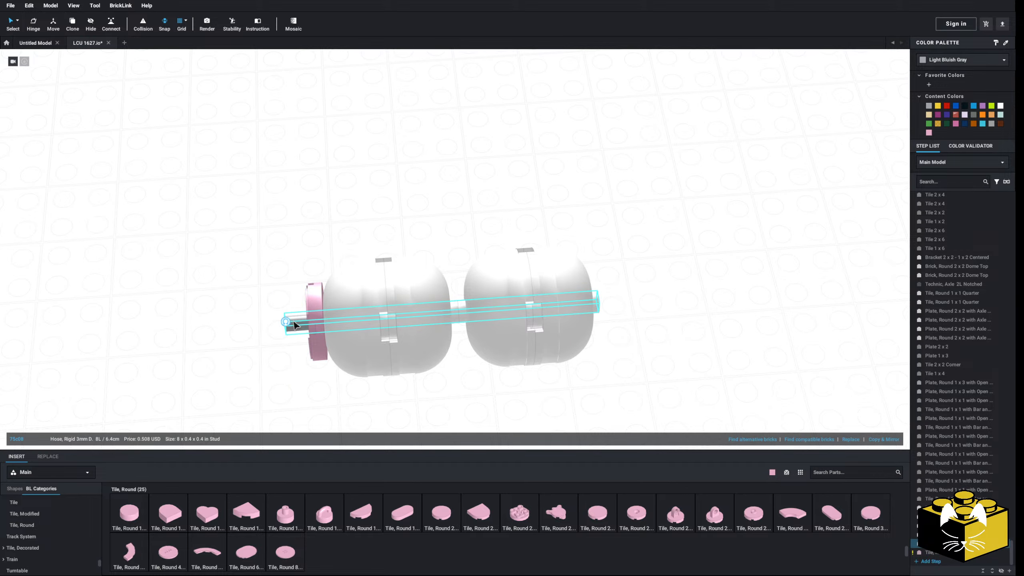
key(Delete)
scroll(187, 344, down, 5)
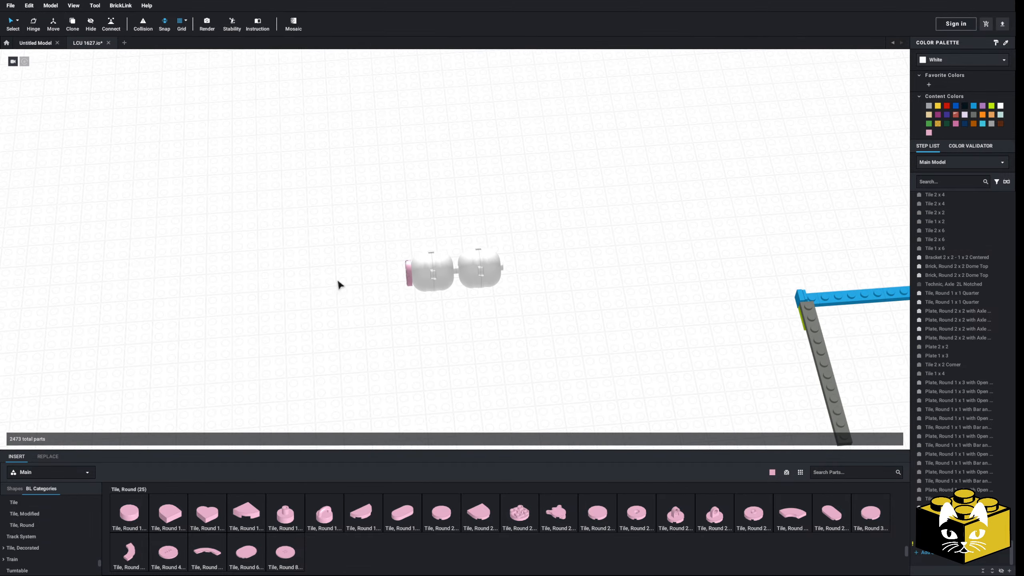
Check the 6L antenna hose on the mast, and copy the 7L rigid hose from the railing at the deck's far end
middle_drag(339, 284, 422, 397)
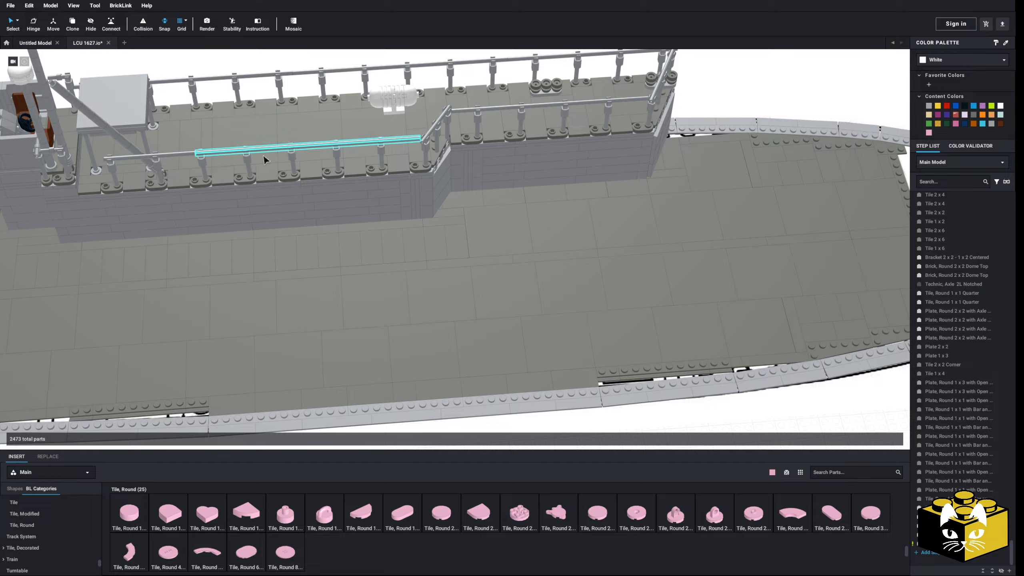
middle_drag(264, 157, 396, 270)
middle_drag(336, 245, 457, 316)
right_drag(456, 316, 334, 243)
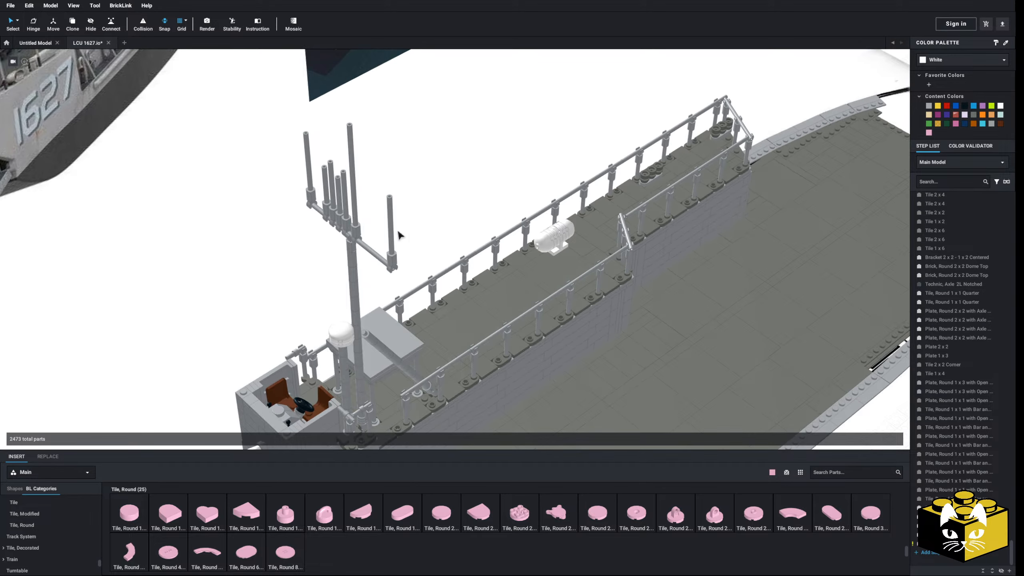
click(393, 228)
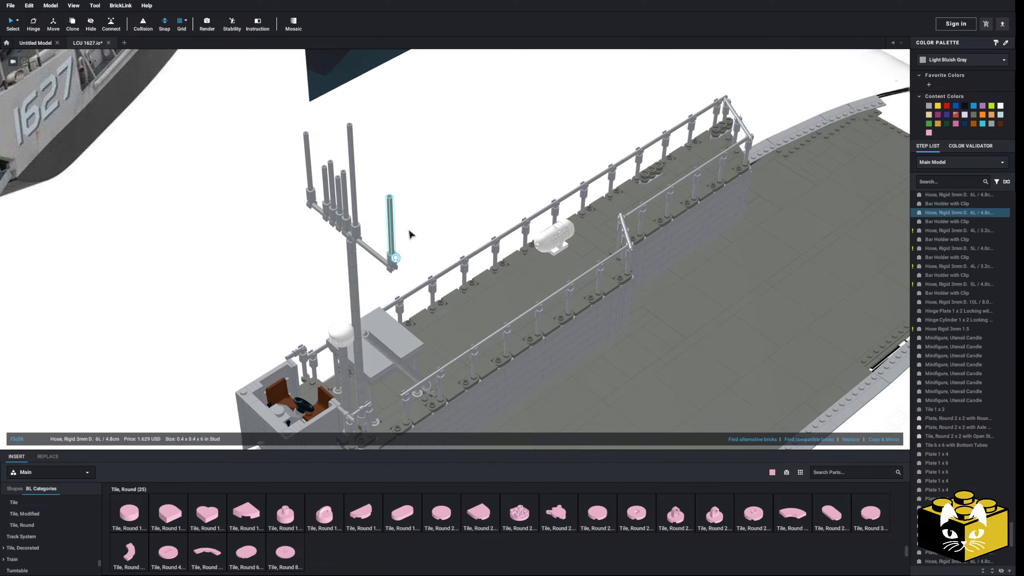
click(745, 128)
right_click(743, 128)
click(754, 135)
Paste the 7L hose and place it beside the capsule end that carries the round tile
click(590, 136)
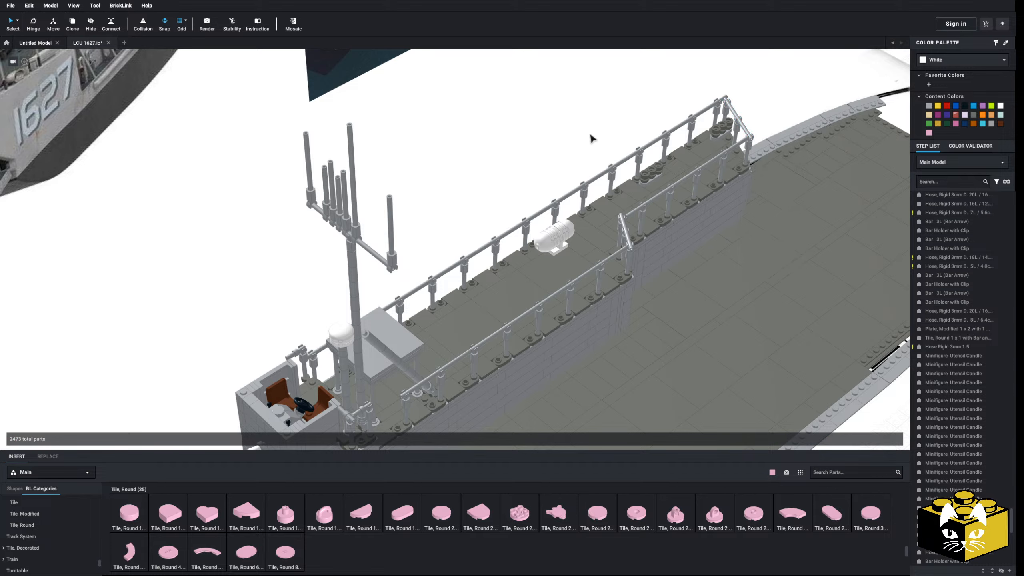
right_click(590, 136)
click(615, 161)
middle_drag(559, 326, 492, 268)
right_drag(492, 267, 400, 227)
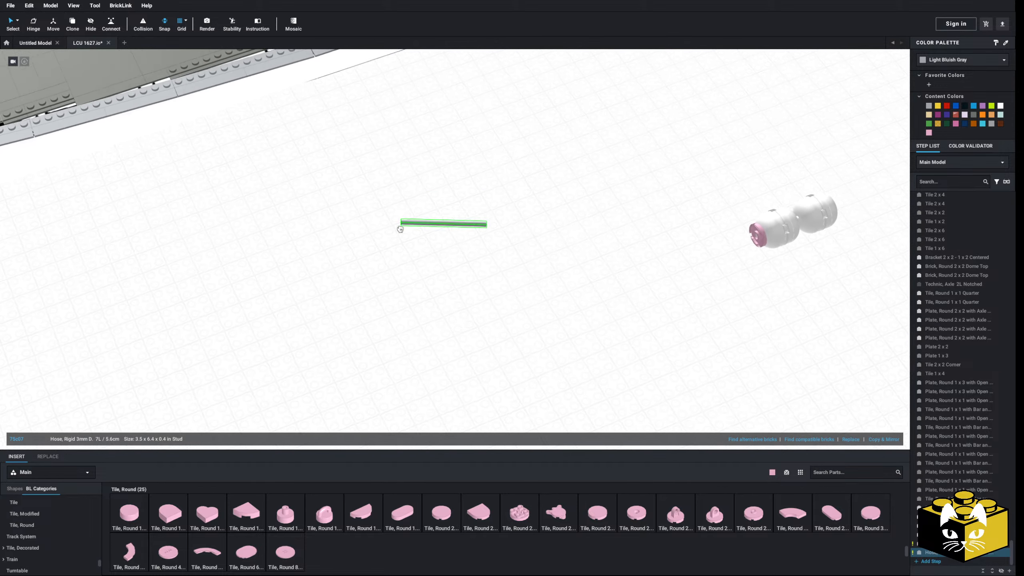
middle_drag(326, 224, 219, 231)
scroll(276, 247, up, 4)
right_drag(219, 232, 215, 230)
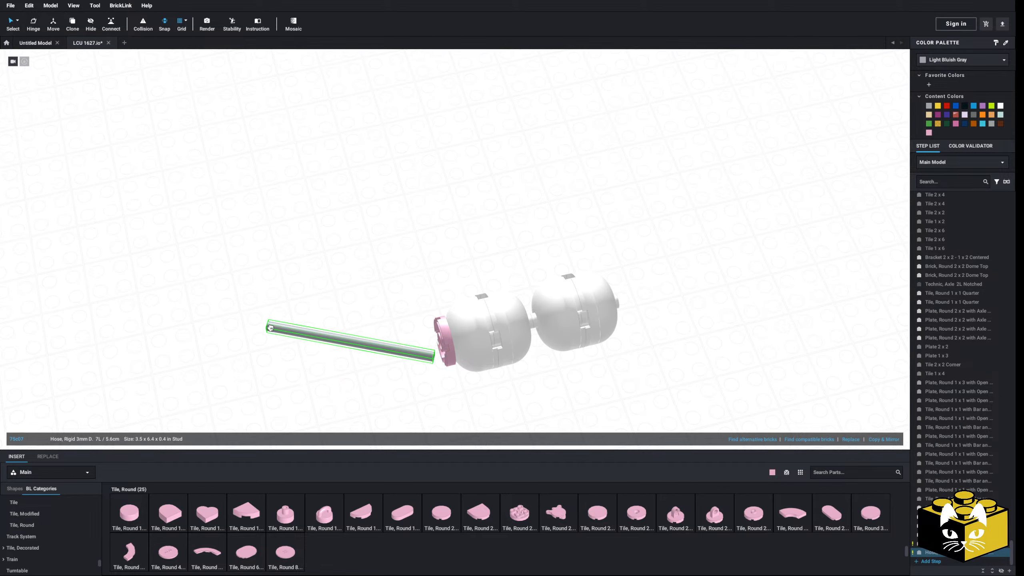
click(227, 326)
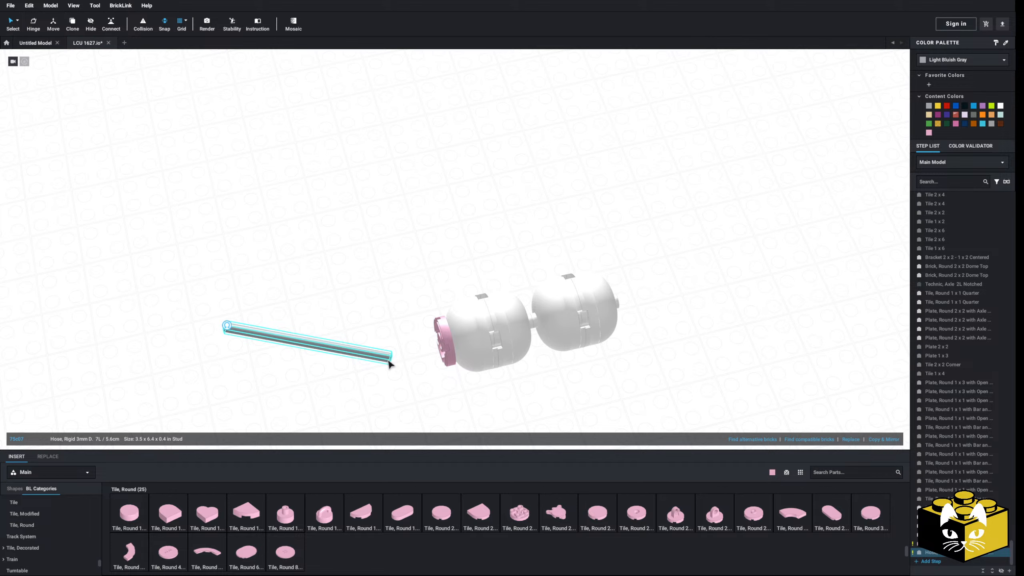
Fit the 7L hose into the round tile's hole and slide it inside both capsules
drag(390, 364, 448, 346)
right_drag(408, 354, 390, 354)
scroll(390, 354, up, 5)
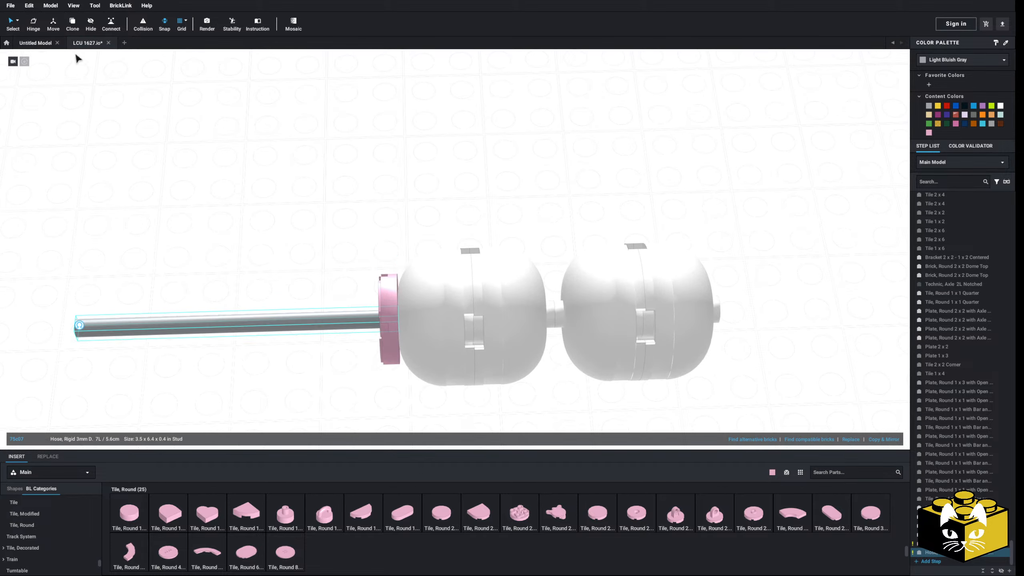
drag(216, 309, 547, 327)
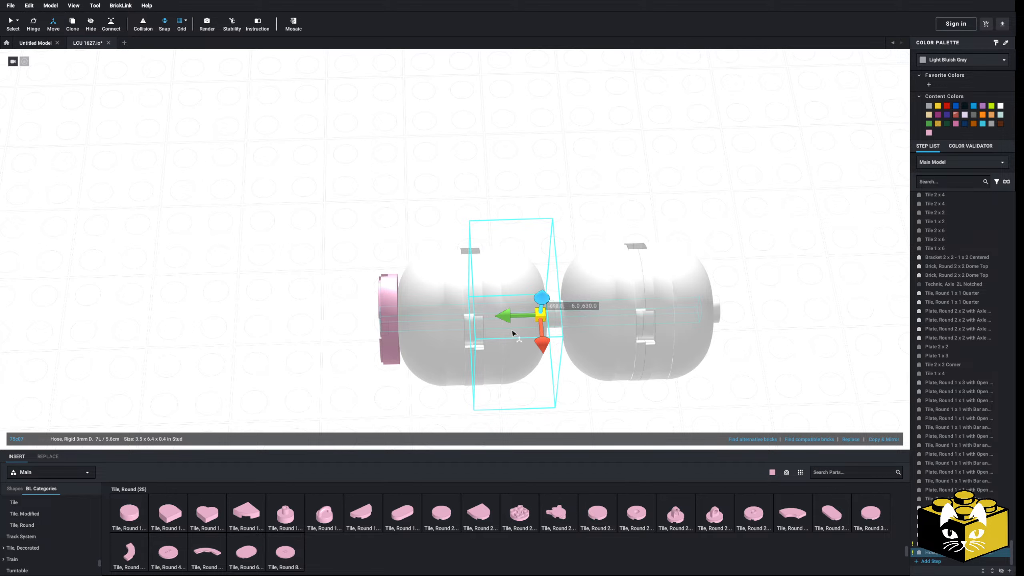
Recolor the round 2 x 2 tile on the capsule end from pink to bluish gray
right_drag(513, 333, 324, 299)
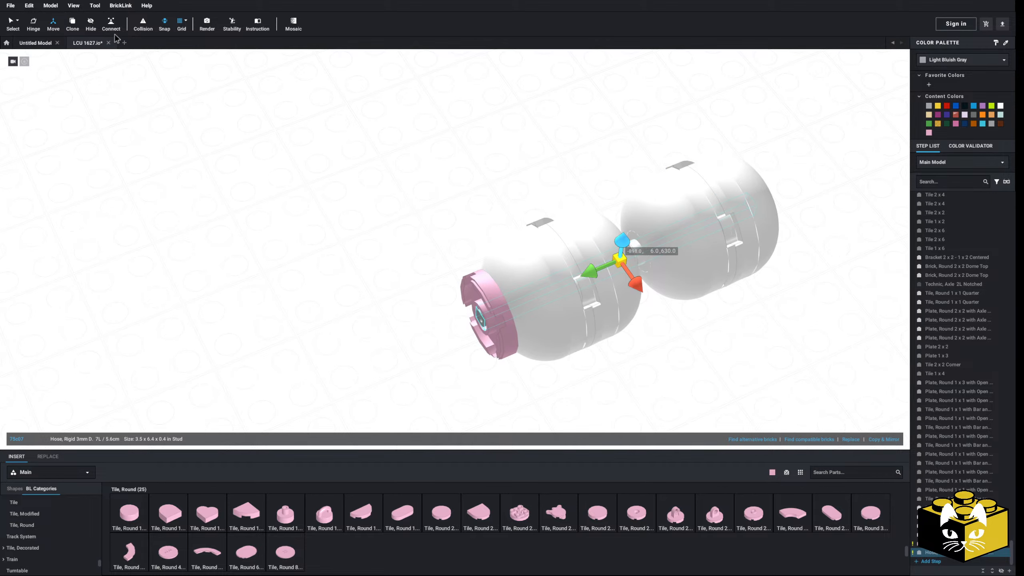
click(496, 299)
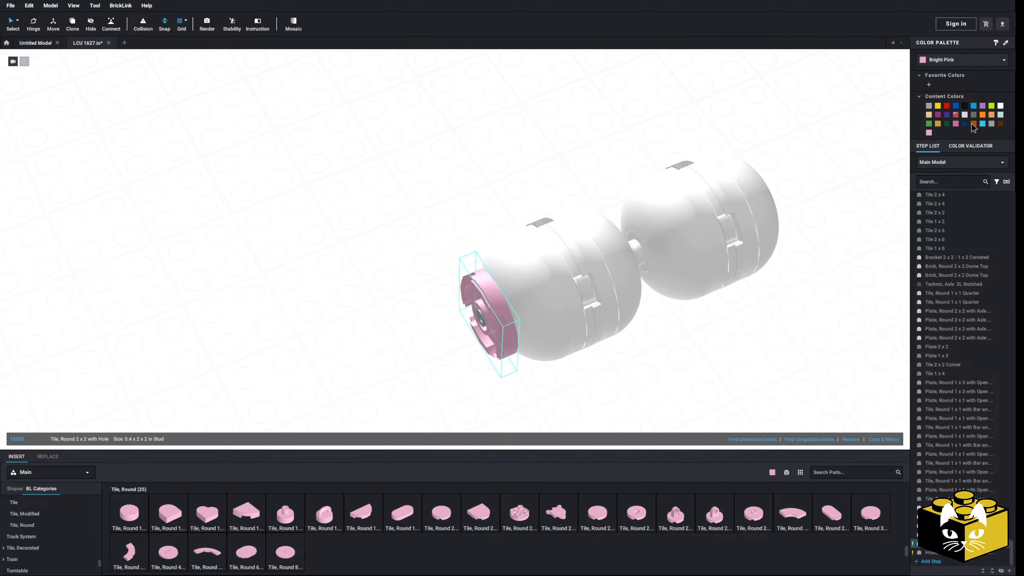
click(929, 106)
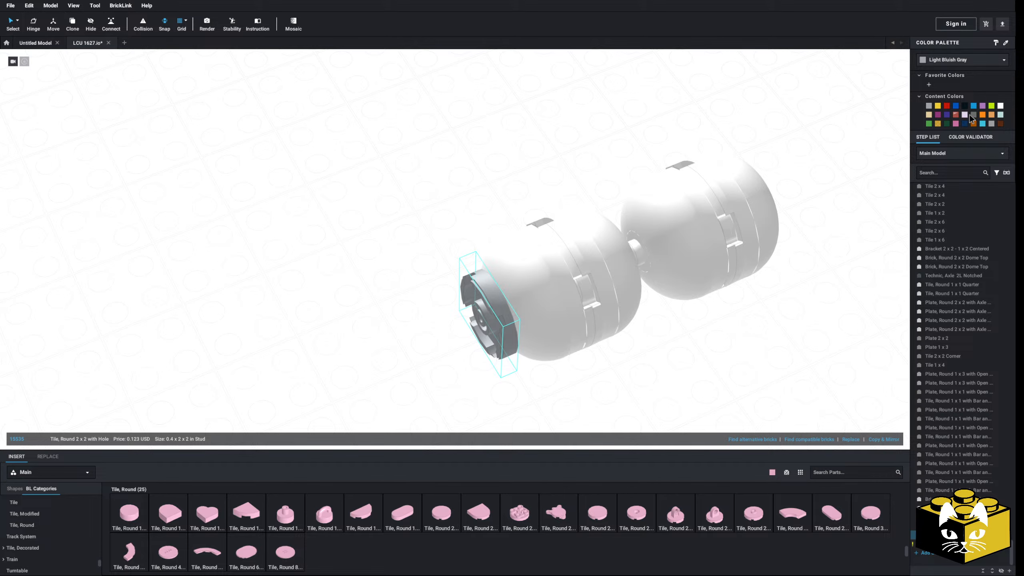
click(849, 234)
Stand the capsule assembly upright on its round tile and move it beside the far end of the railed superstructure deck
right_drag(849, 238, 649, 275)
scroll(817, 315, down, 5)
drag(619, 92, 131, 220)
click(237, 193)
middle_drag(237, 193, 277, 238)
right_drag(277, 241, 293, 257)
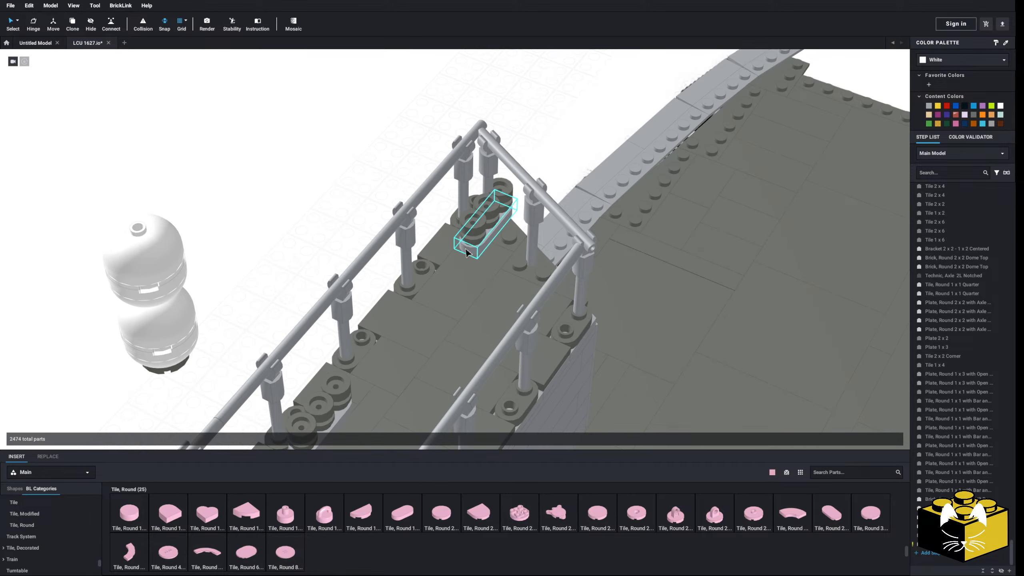
Delete the deck tiles between the railings near the superstructure's far end, exposing the studded plates between the two rows of round fittings
mouse_move(421, 272)
right_down()
mouse_move(426, 282)
mouse_move(404, 260)
right_up()
middle_drag(404, 261, 362, 224)
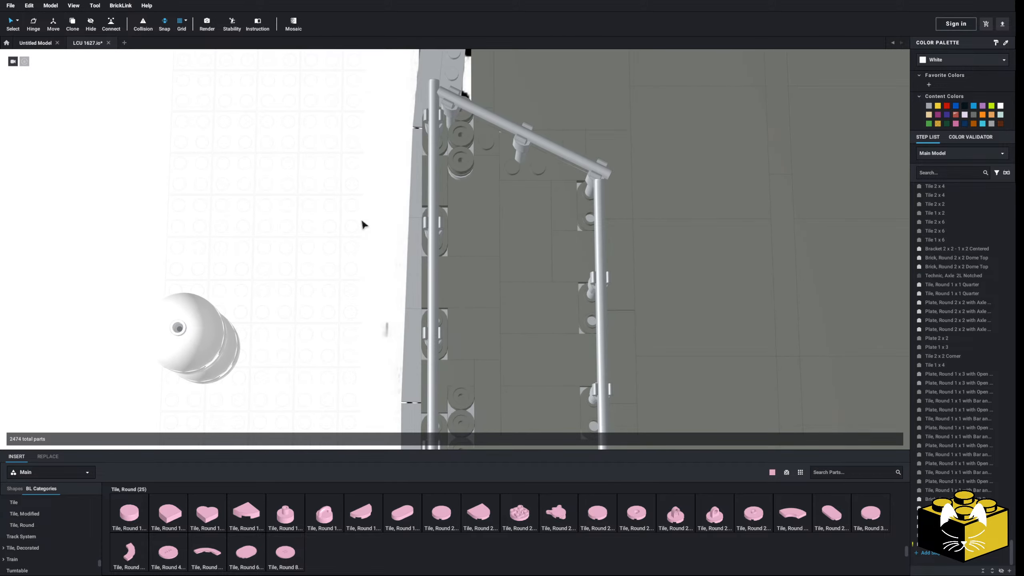
click(489, 226)
key(Delete)
click(541, 232)
key(Delete)
key(Delete)
click(487, 298)
key(Delete)
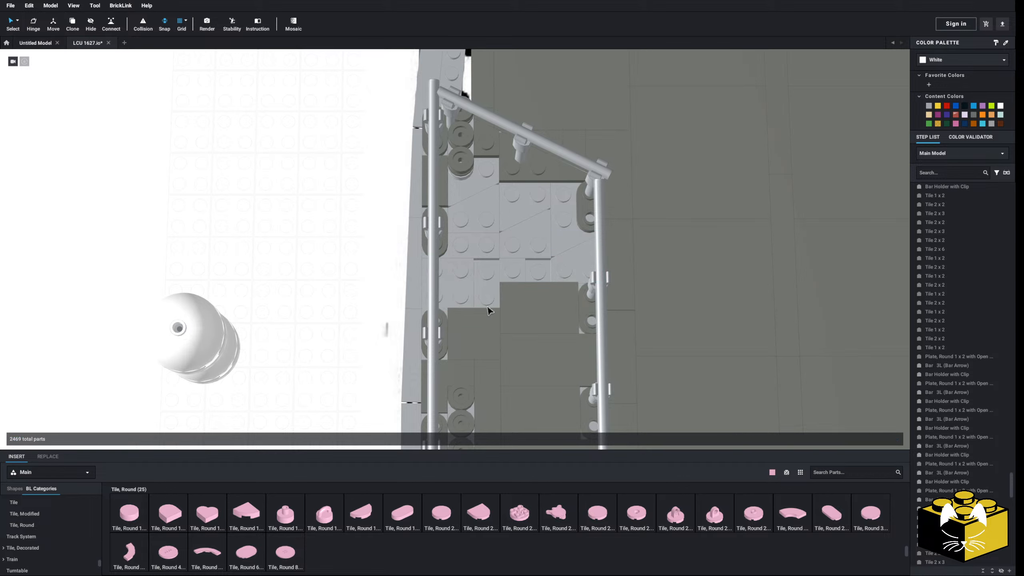
click(488, 321)
key(Delete)
click(550, 312)
key(Delete)
key(Delete)
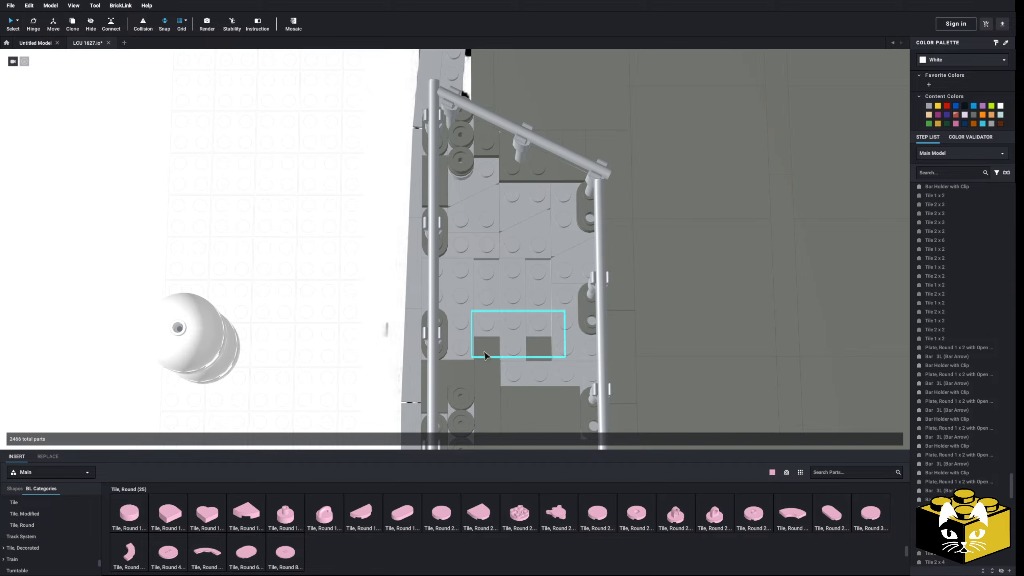
right_drag(484, 354, 458, 318)
middle_drag(457, 318, 459, 370)
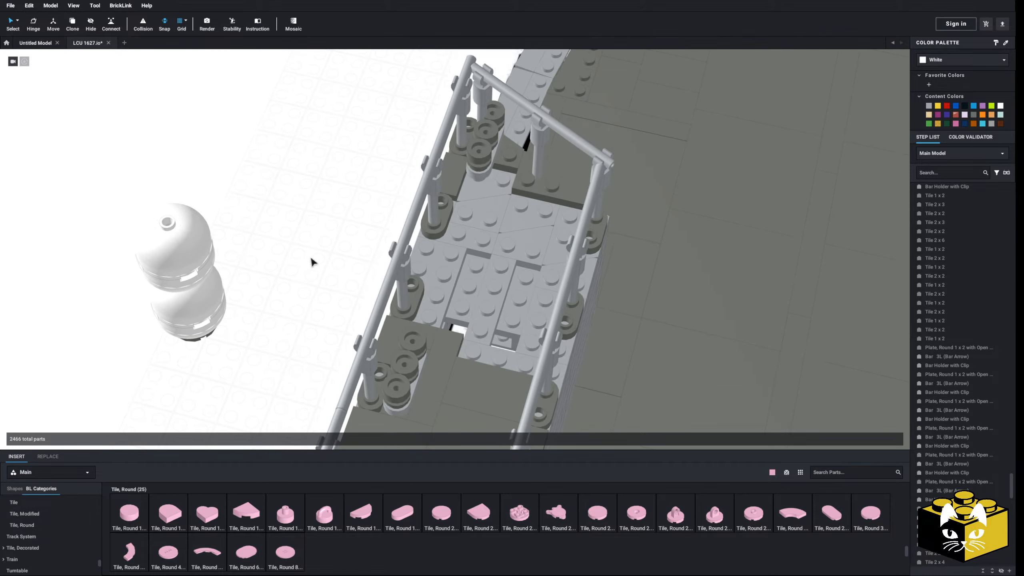
Try a modified 1 x 3 plate with 2 studs under the capsule assembly's round tile, and delete it
right_drag(310, 259, 315, 257)
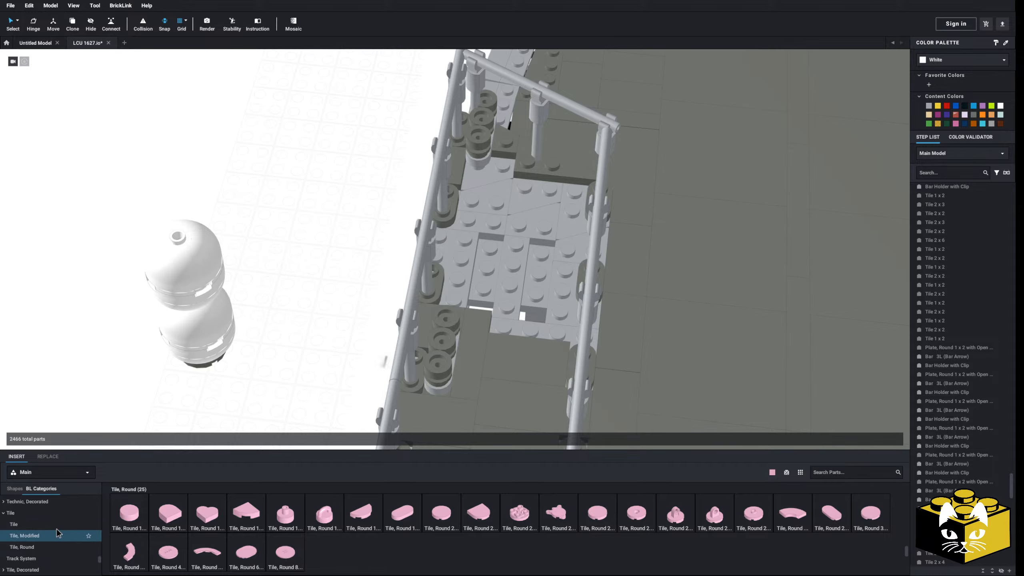
scroll(57, 533, up, 10)
click(55, 511)
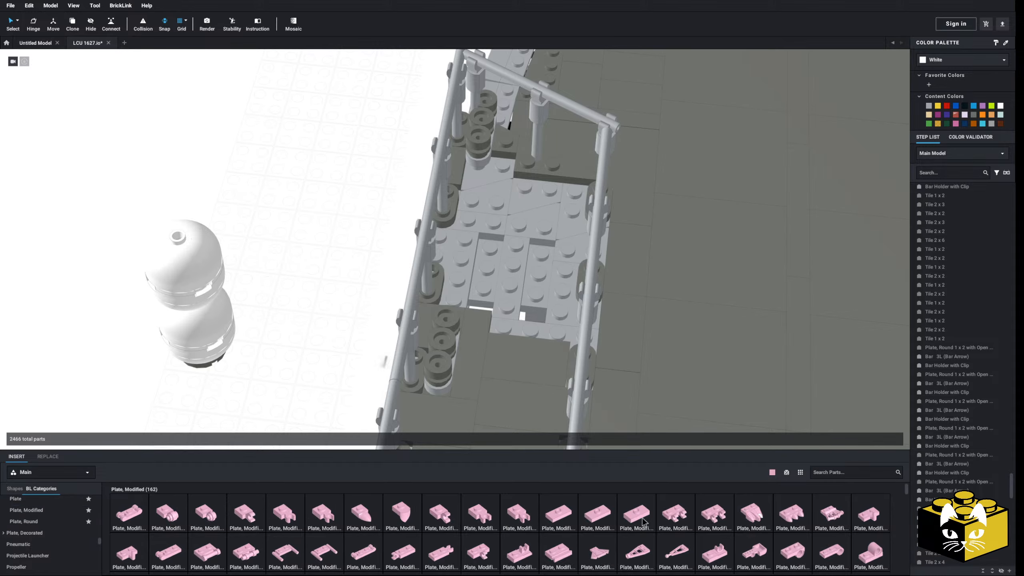
scroll(644, 522, down, 3)
drag(638, 496, 271, 373)
right_drag(271, 374, 265, 339)
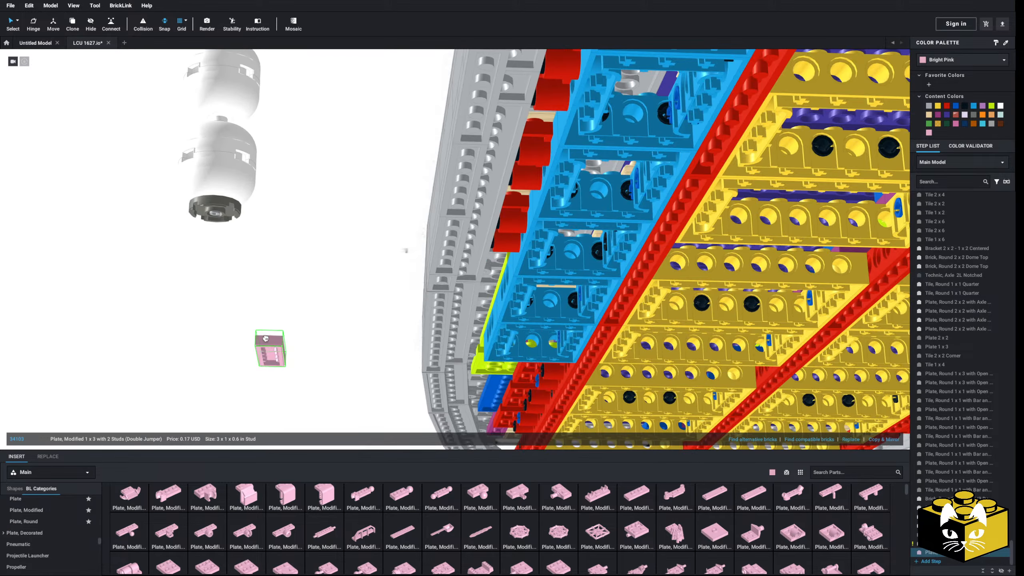
key(Right)
right_drag(217, 233, 192, 226)
click(222, 172)
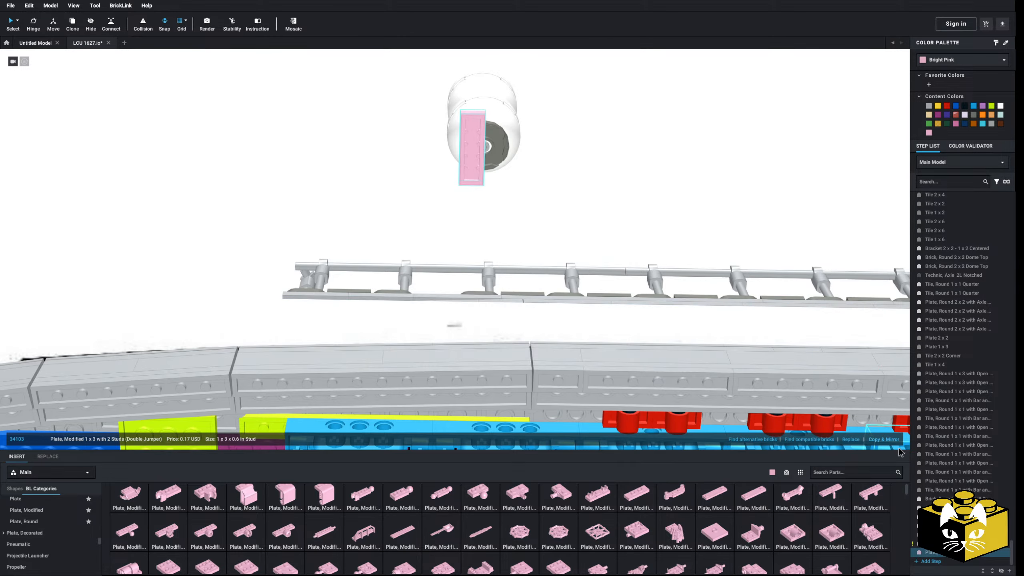
right_drag(574, 167, 537, 229)
right_drag(382, 198, 340, 359)
key(Delete)
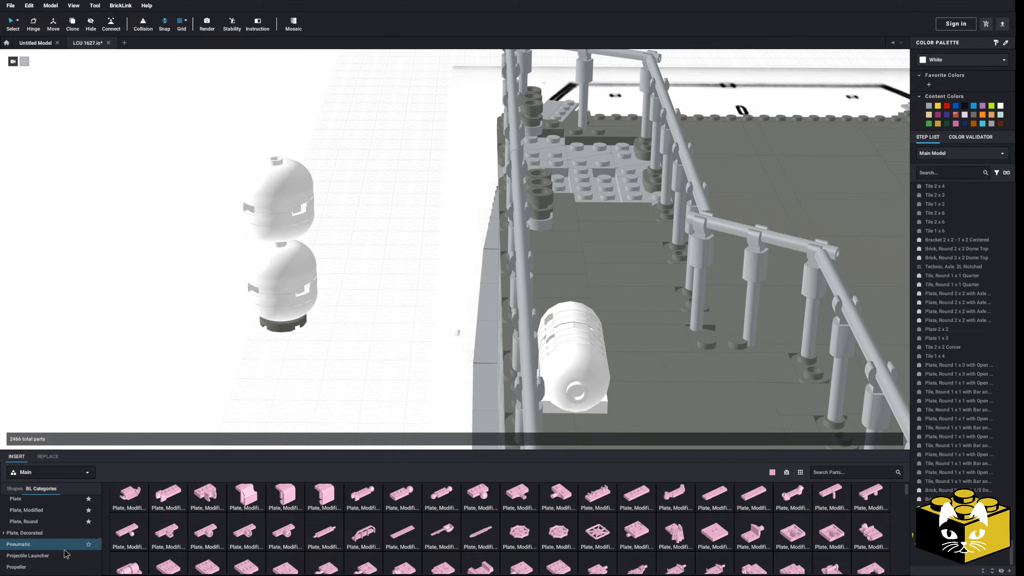
Attach a 2 x 2 plate under the capsule assembly's round tile and recolor it dark bluish gray
click(48, 501)
drag(530, 518, 298, 358)
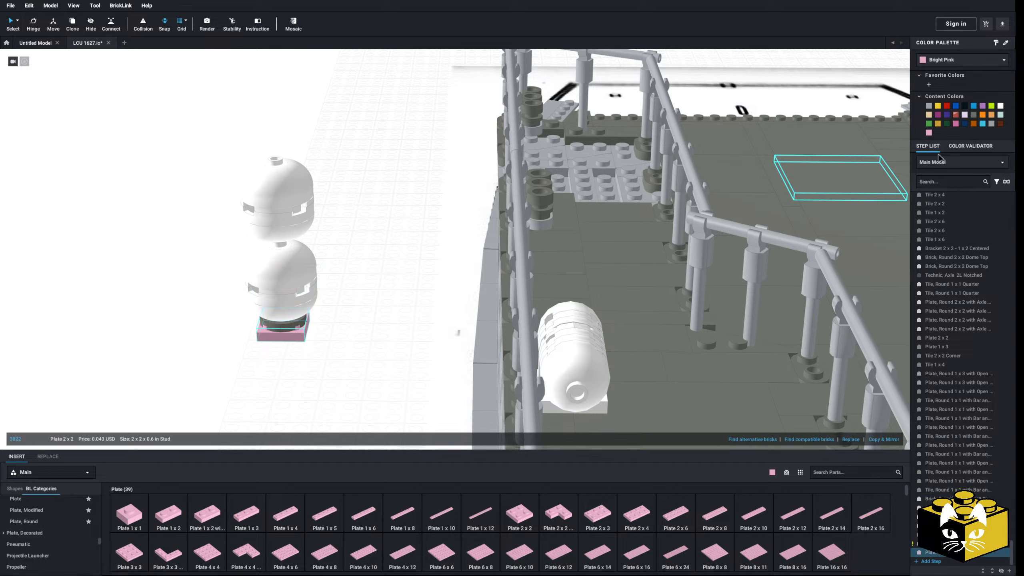
click(973, 115)
Select the capsule assembly with its base plate and try positioning it by the railed deck's far end
drag(164, 142, 263, 281)
right_drag(315, 310, 263, 281)
drag(262, 281, 256, 292)
right_drag(263, 282, 256, 292)
drag(256, 292, 429, 178)
right_drag(219, 208, 389, 281)
drag(425, 244, 446, 228)
mouse_move(447, 228)
right_down()
mouse_move(410, 218)
mouse_move(442, 245)
mouse_move(434, 217)
right_up()
drag(434, 216, 434, 216)
right_drag(434, 217, 353, 258)
drag(316, 205, 479, 162)
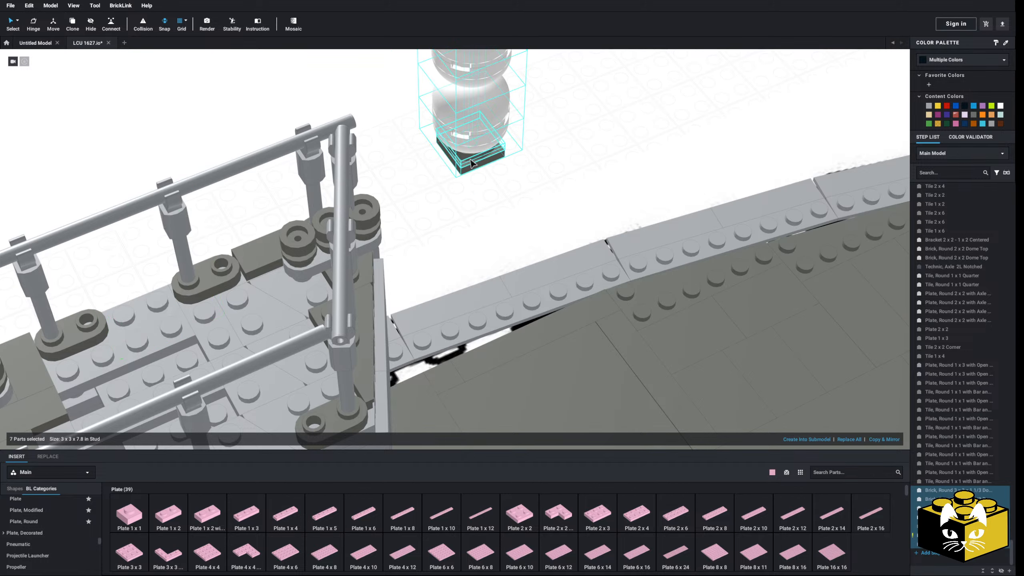
Delete the 2 x 2 plate from under the capsule assembly
click(521, 162)
click(479, 164)
key(Delete)
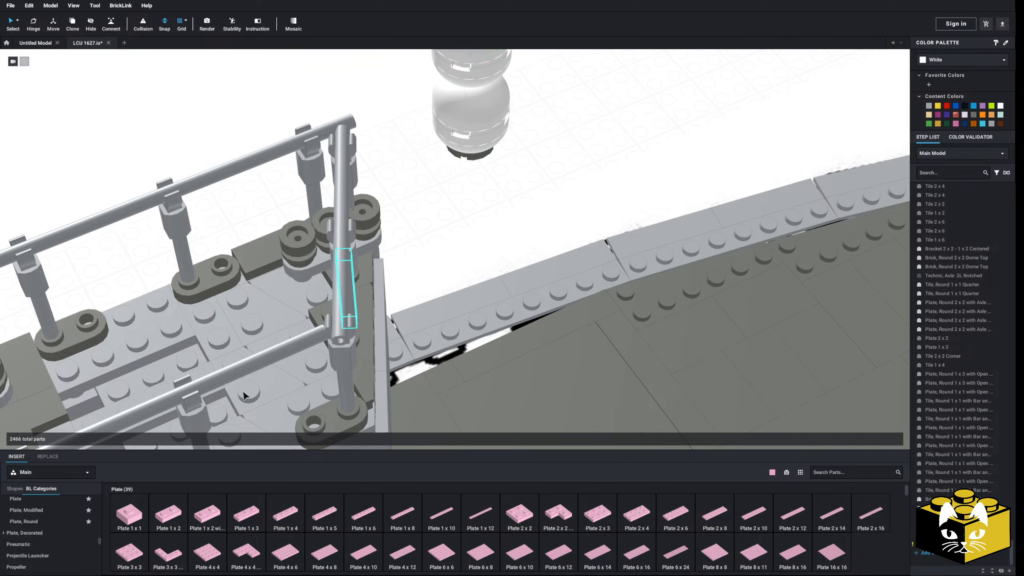
Attach a modified 1 x 3 plate with 2 studs under one half of the capsule assembly's round tile
click(40, 515)
scroll(598, 526, down, 3)
click(635, 544)
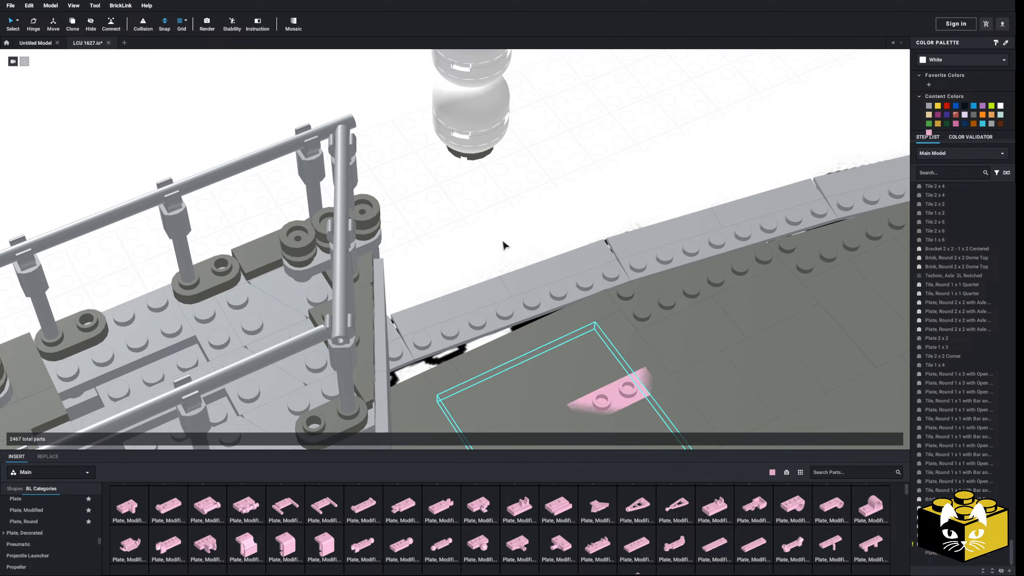
click(481, 179)
click(499, 157)
right_drag(500, 158, 468, 248)
Mirror a copy of the 1 x 3 double-jumper plate alongside it and recolor both plates dark bluish gray
middle_drag(394, 317, 633, 286)
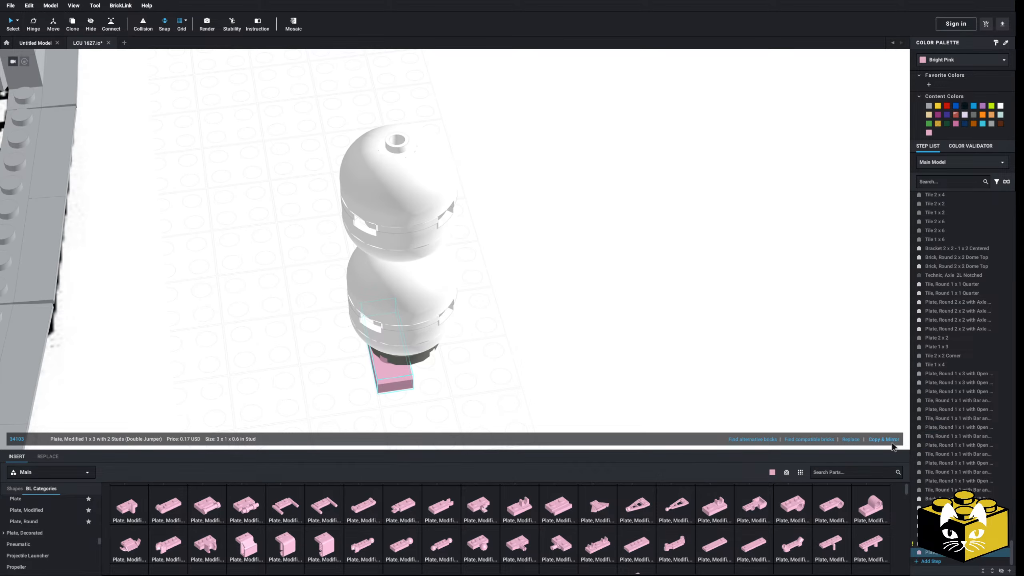
click(886, 439)
click(972, 115)
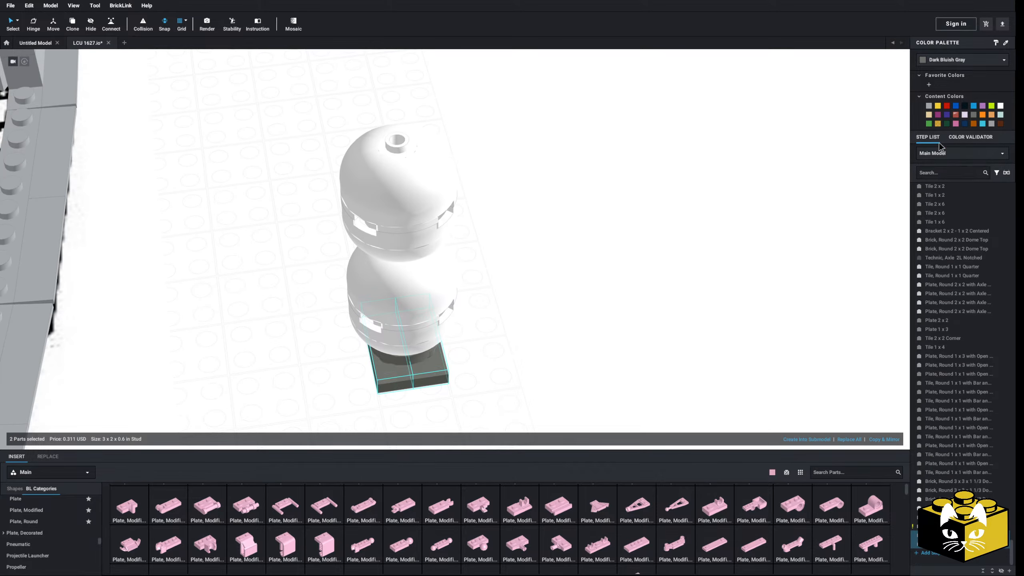
click(598, 264)
Move the complete capsule assembly with its two jumper plates onto the exposed studs at the railed deck's far end
scroll(599, 265, down, 5)
right_drag(598, 265, 623, 257)
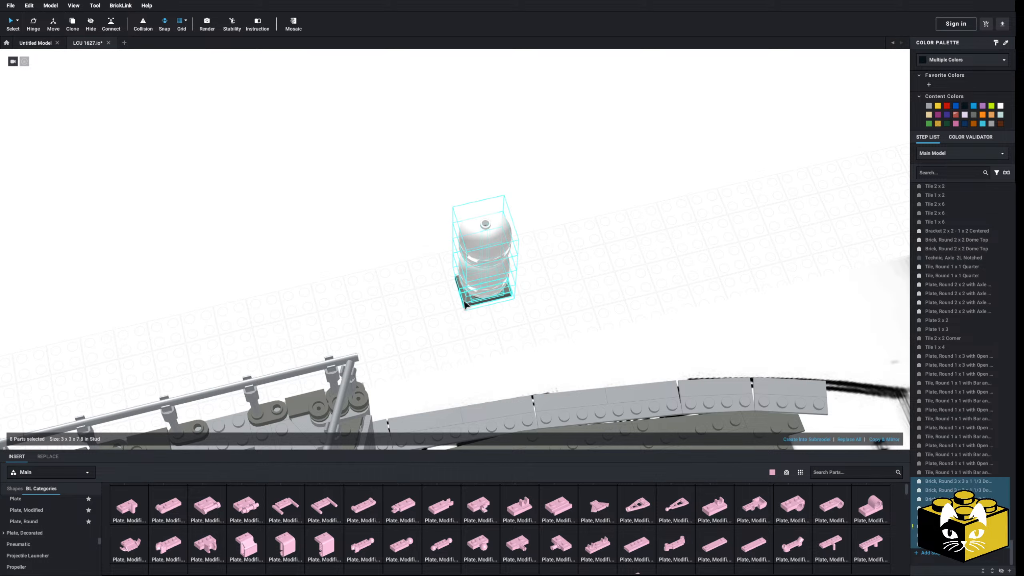
drag(564, 179, 441, 311)
middle_drag(547, 284, 746, 163)
drag(665, 184, 519, 301)
right_drag(744, 192, 418, 291)
Duplicate the mounted capsule assembly and place the copy beside it on the deck, next to the opposite railing
right_click(528, 276)
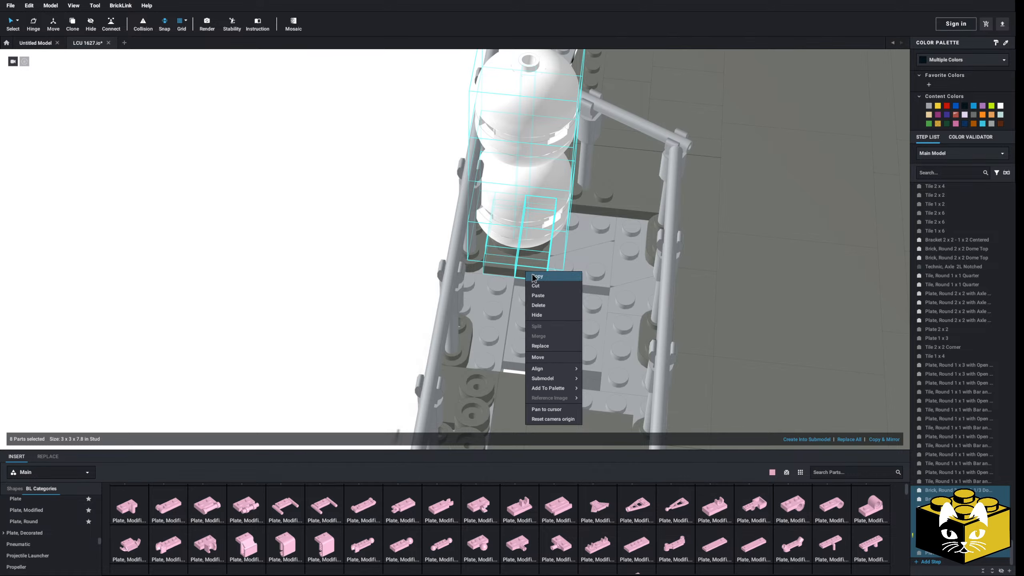
right_click(313, 236)
click(326, 256)
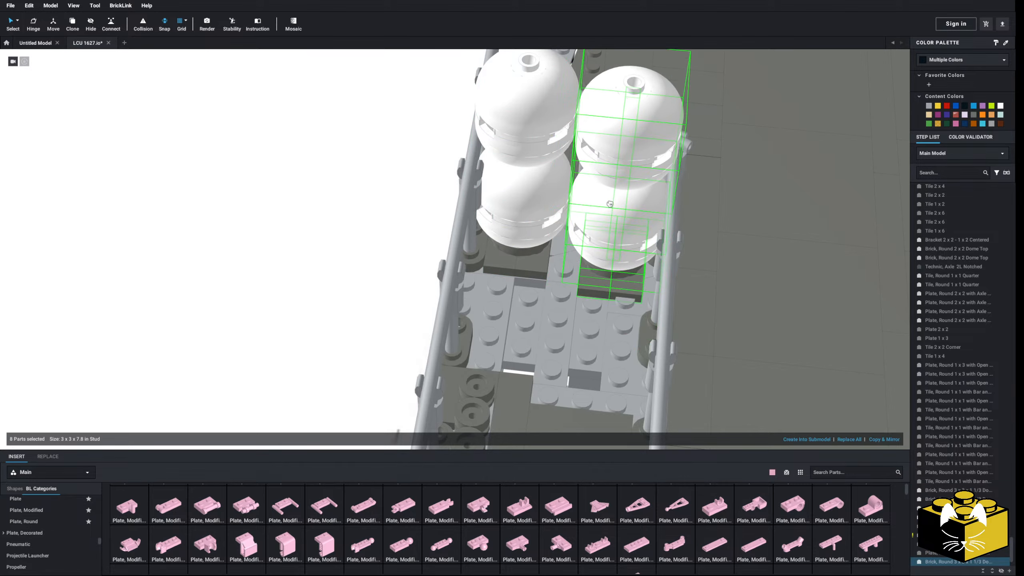
click(617, 205)
right_drag(617, 205, 609, 230)
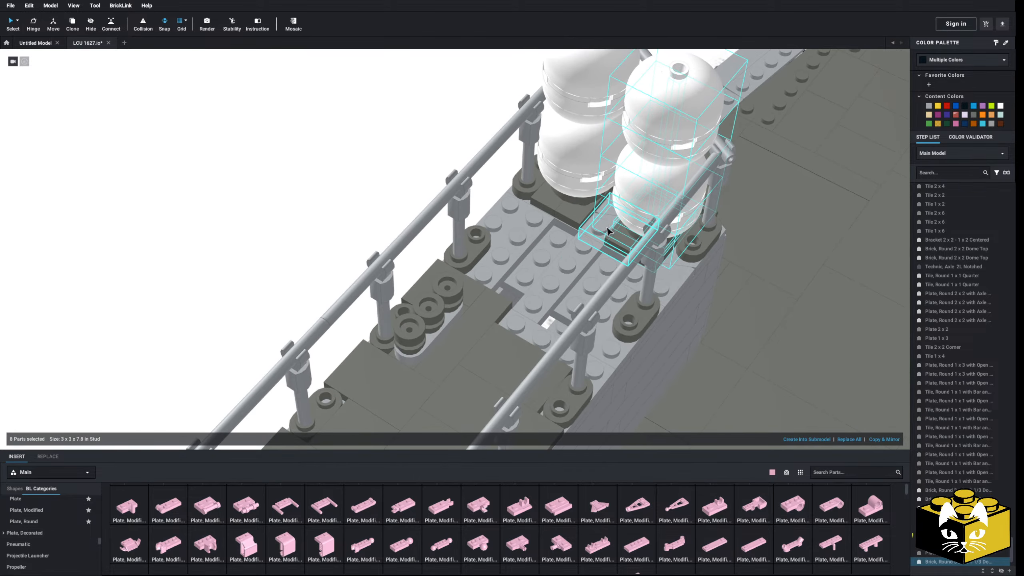
Duplicate the capsule assembly again as a third unit for the open deck beside the mounted pair
right_click(628, 234)
click(642, 239)
right_click(287, 182)
click(300, 205)
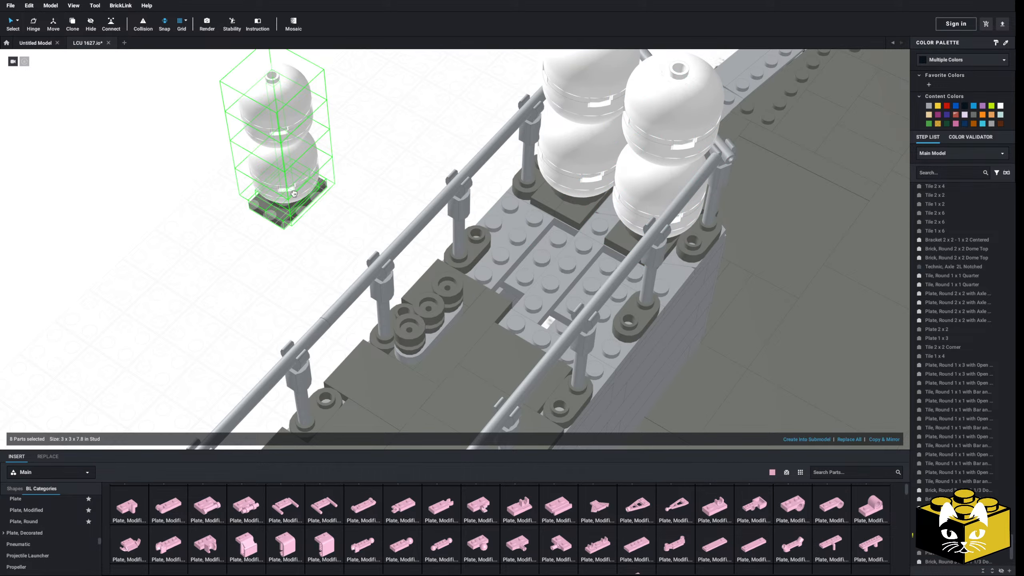
click(510, 266)
Move the third capsule assembly off the deck and delete the plate beside the gap in the exposed deck area
mouse_move(325, 198)
right_down()
mouse_move(308, 208)
mouse_move(309, 197)
right_up()
drag(422, 276, 390, 110)
click(474, 115)
right_drag(408, 104, 412, 270)
click(464, 317)
key(Delete)
right_drag(464, 318, 457, 308)
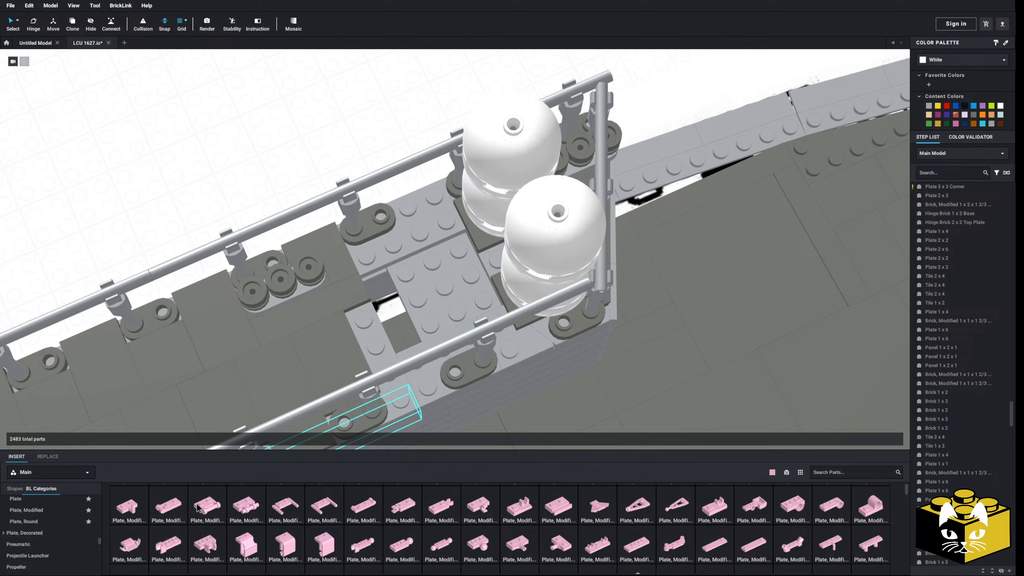
Fill the deck recess with a 2 x 3 plate and its mirrored copy, recolored to match the surrounding gray plates
scroll(463, 491, up, 3)
drag(601, 513, 406, 299)
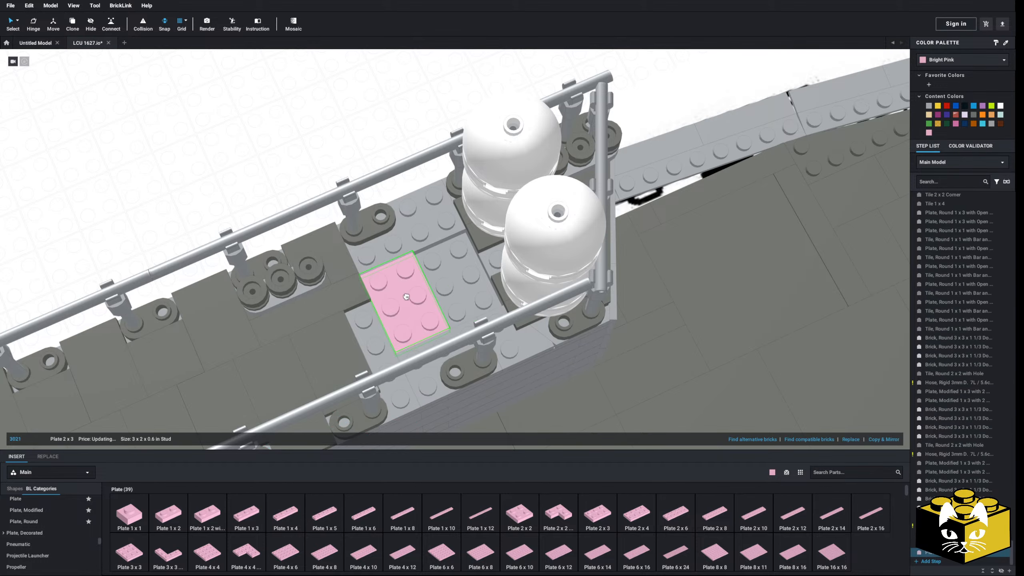
right_drag(407, 299, 383, 308)
click(884, 439)
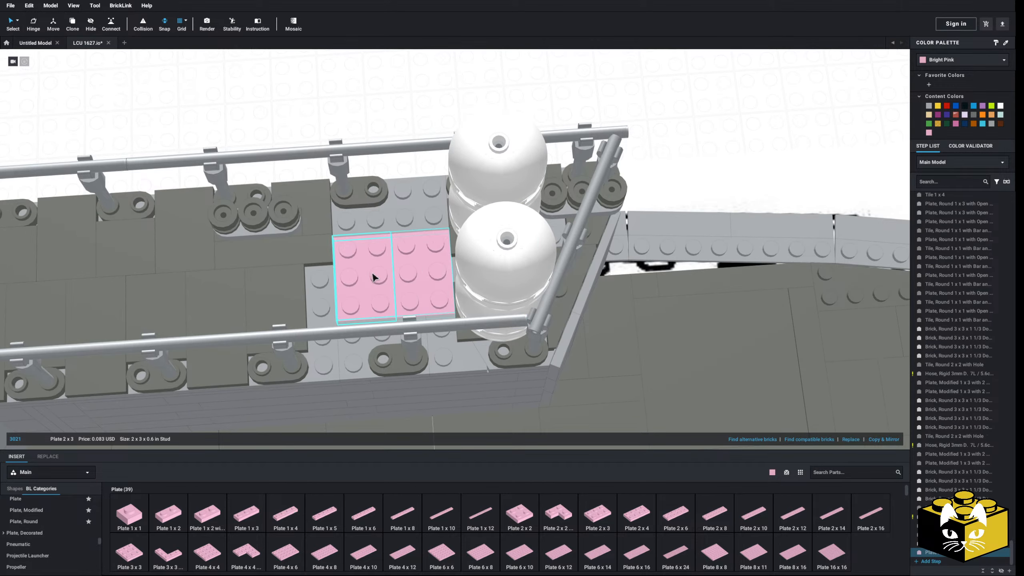
key(Delete)
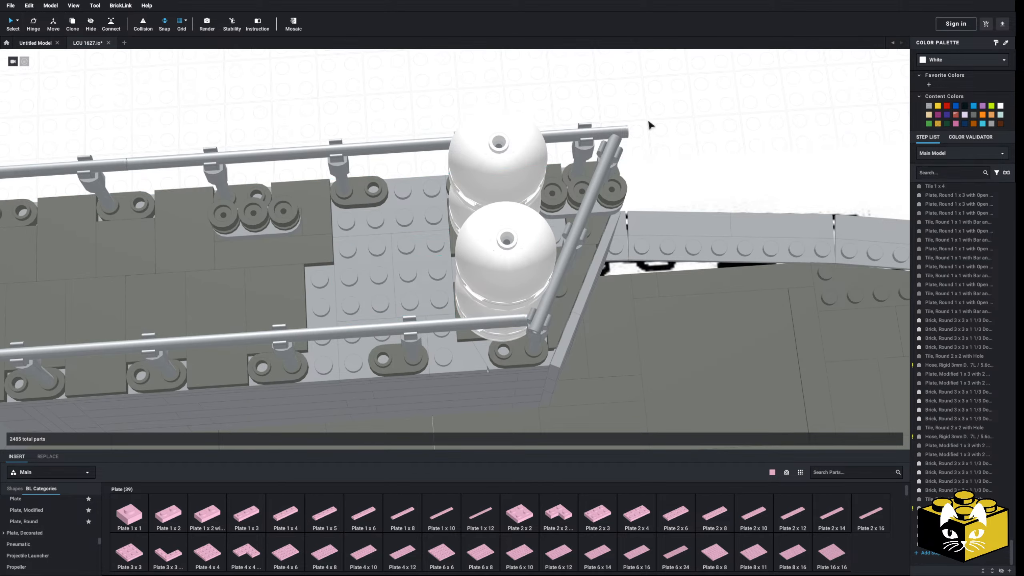
Move the third capsule assembly from beside the ship onto the filled studs in front of the mounted pair
right_drag(649, 126, 631, 221)
click(461, 113)
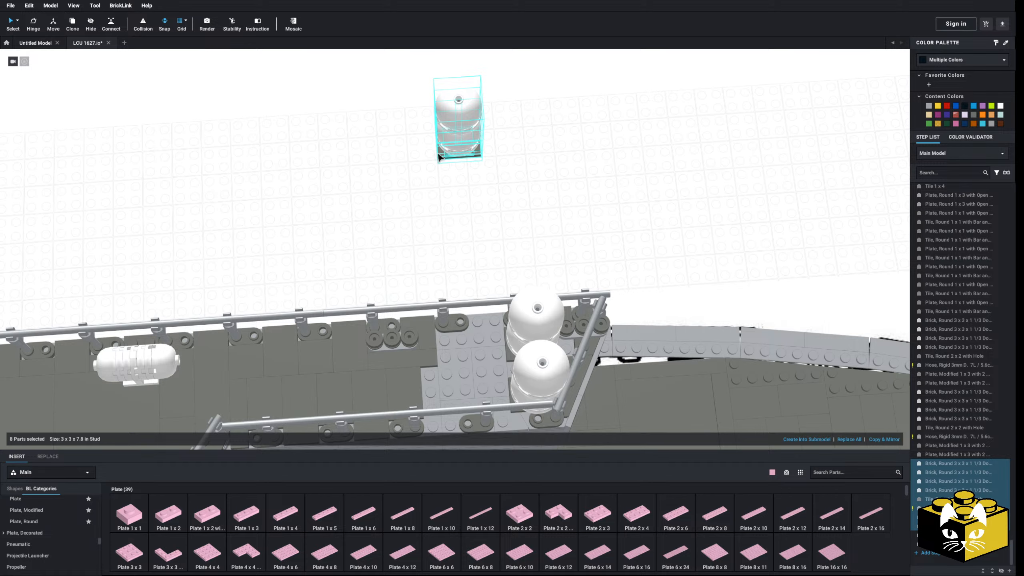
middle_drag(579, 231, 565, 286)
click(538, 121)
drag(515, 53, 408, 196)
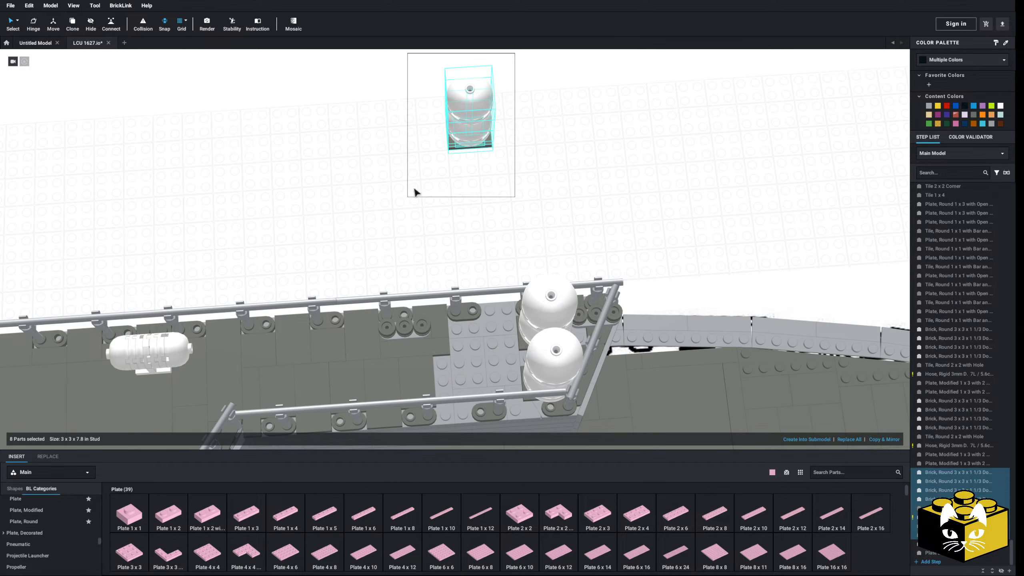
drag(451, 148, 472, 262)
right_drag(472, 262, 500, 253)
Paste a fourth capsule assembly beside the third to complete the two-by-two group, and compare it with the reference photo
right_click(417, 149)
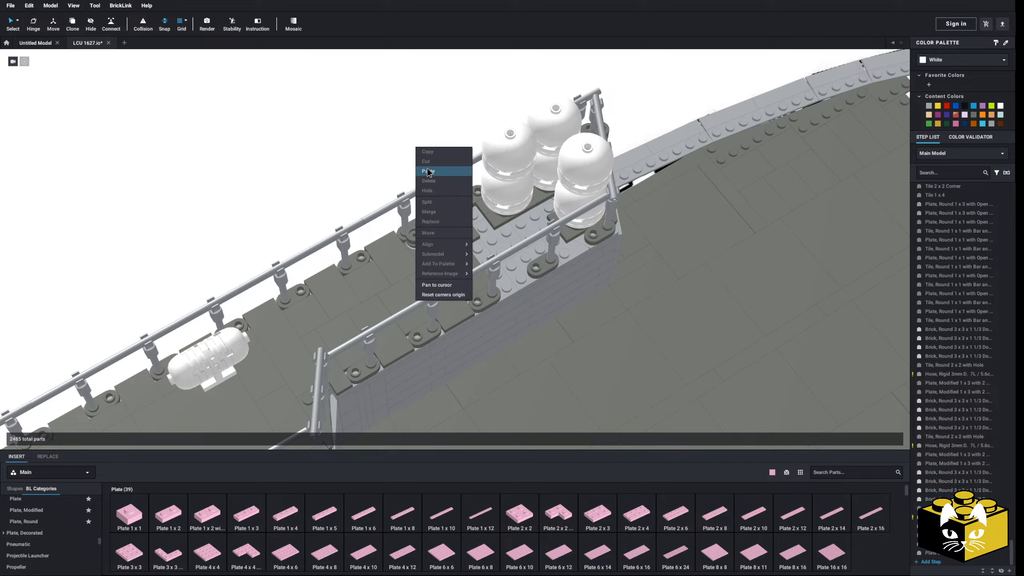
click(430, 173)
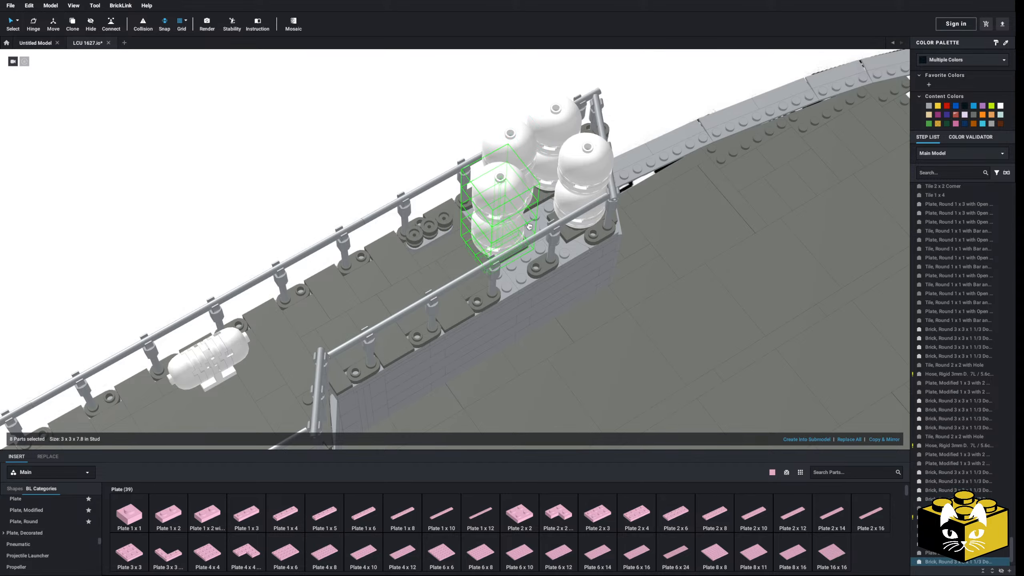
click(431, 143)
right_drag(431, 144, 549, 376)
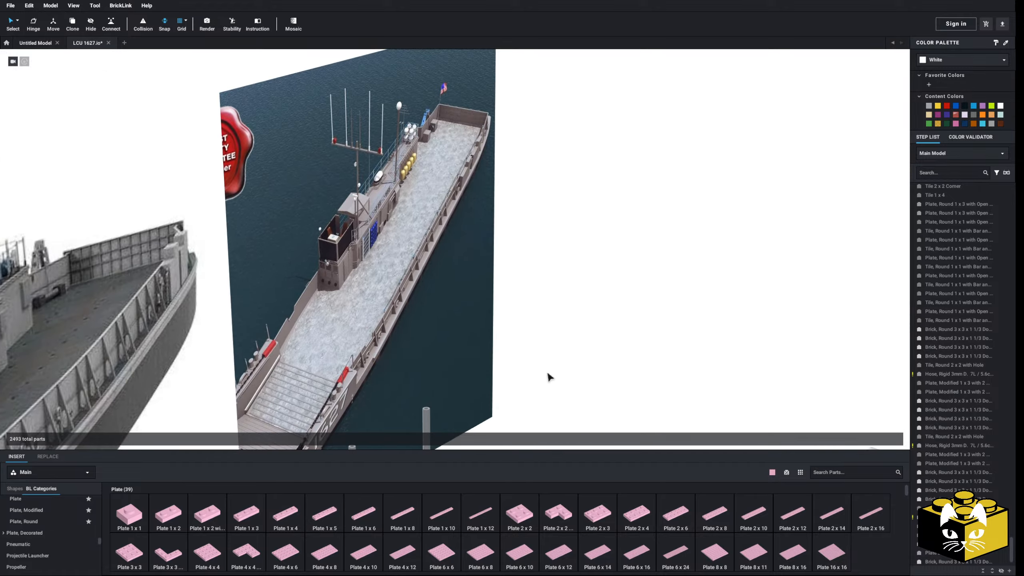
middle_drag(548, 374, 449, 240)
right_drag(520, 197, 392, 229)
Insert a 2 x 4 tile beside the superstructure deck and save the model
scroll(387, 218, up, 5)
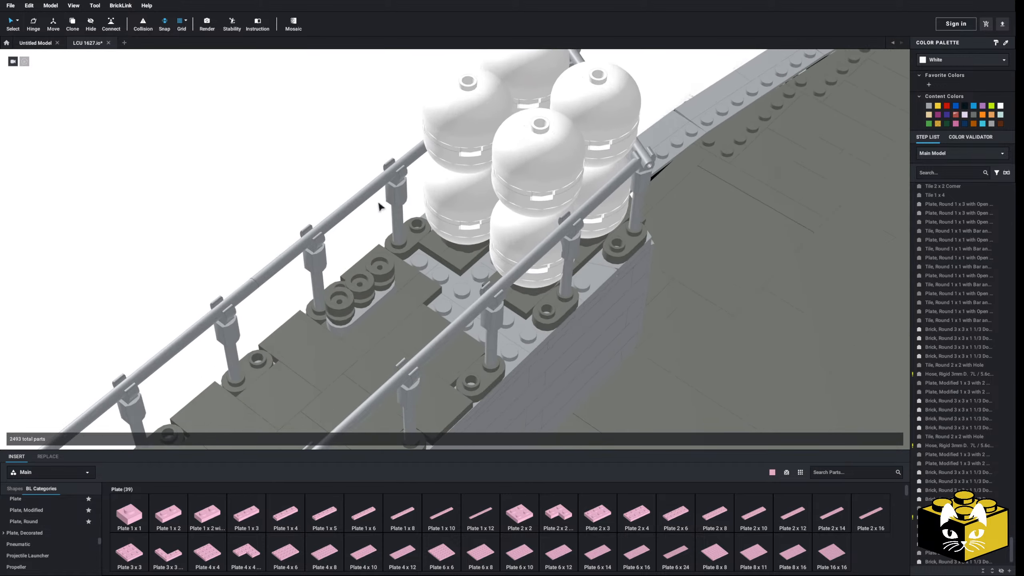
scroll(70, 514, down, 3)
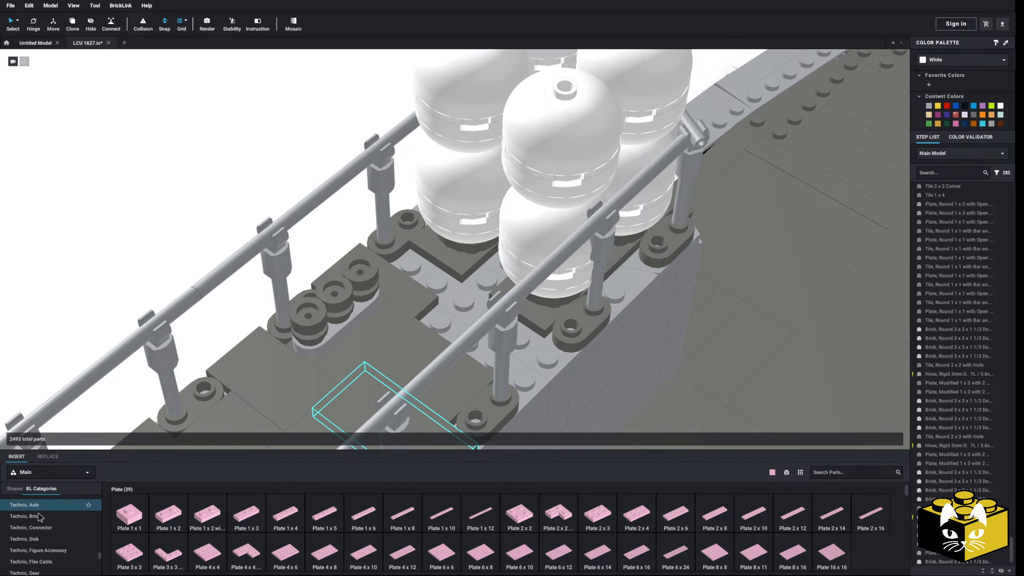
click(87, 533)
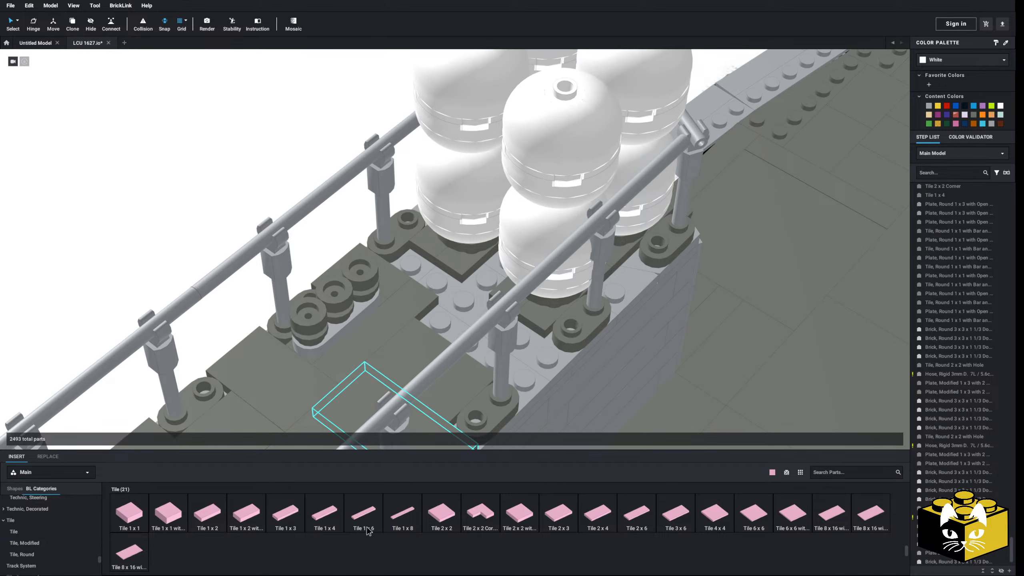
drag(597, 515, 519, 346)
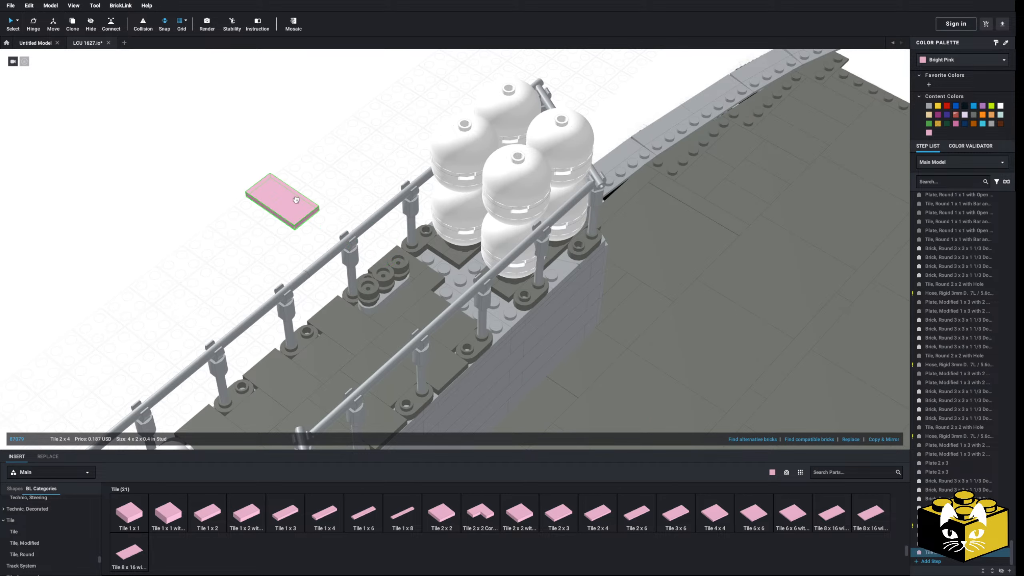
click(11, 6)
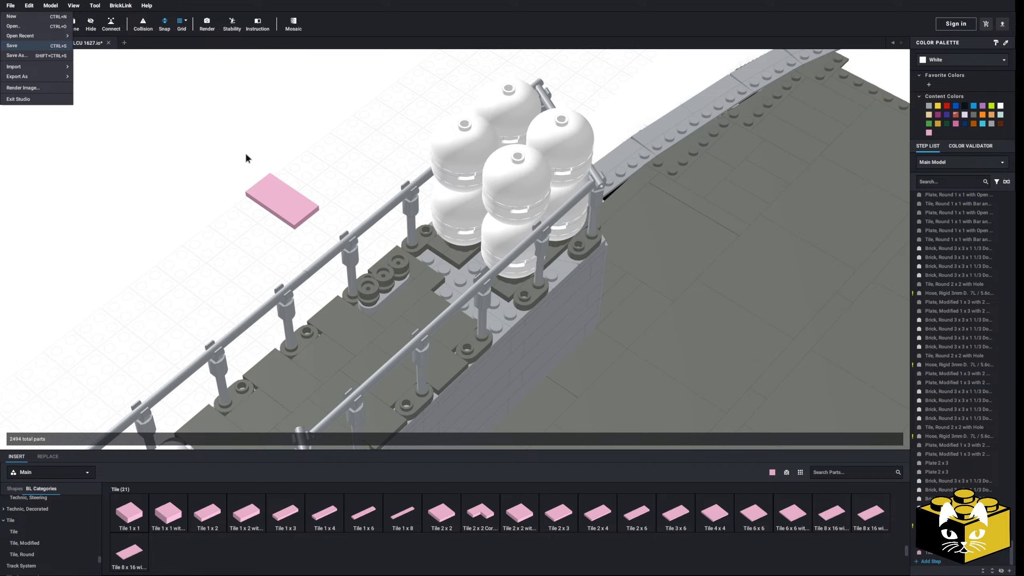
key(ctrl+s)
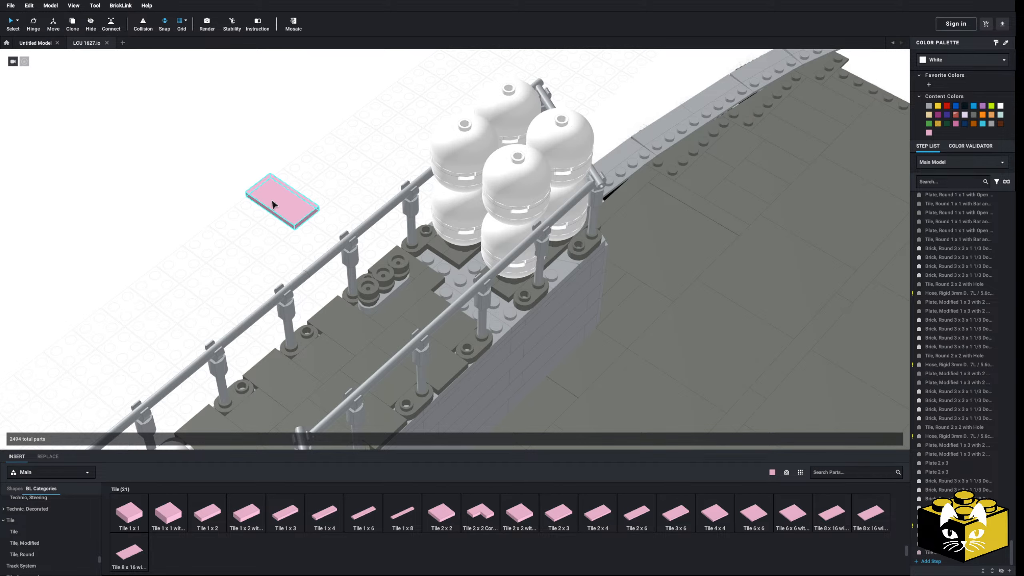
Cover the exposed studs in front of and beside the capsules with the 2 x 4 tile and small tiles, including a 1 x 2
click(463, 301)
click(242, 198)
right_drag(262, 317, 221, 327)
click(215, 512)
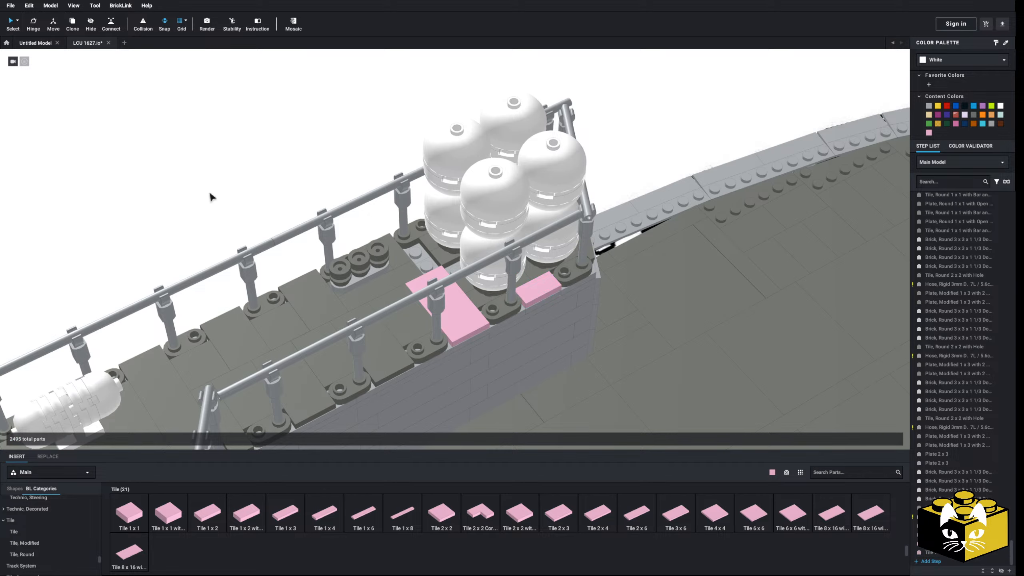
right_drag(210, 194, 224, 204)
click(459, 267)
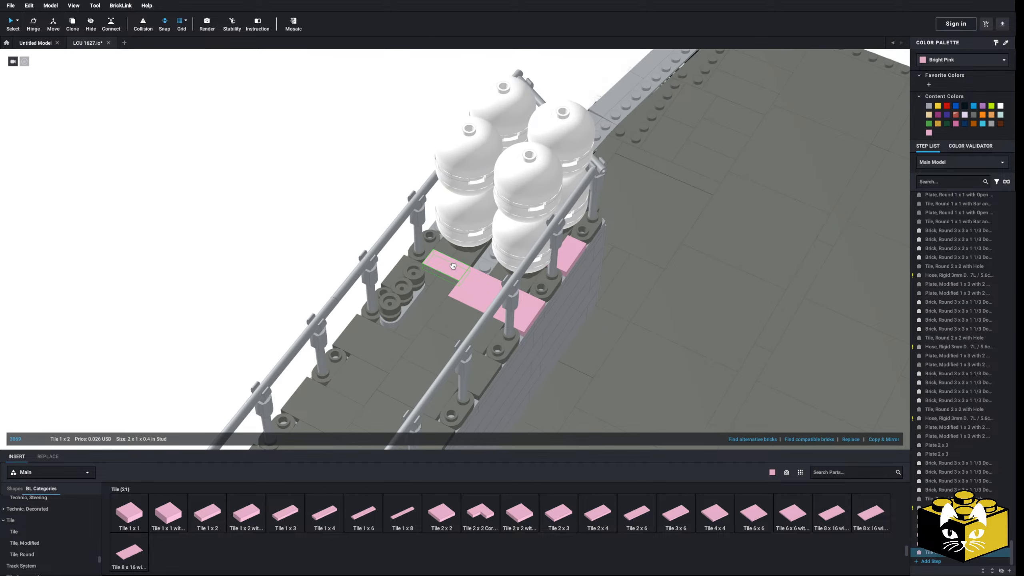
Try a 1 x 3 tile in the narrow gap between the capsule base plates, and delete it
click(503, 244)
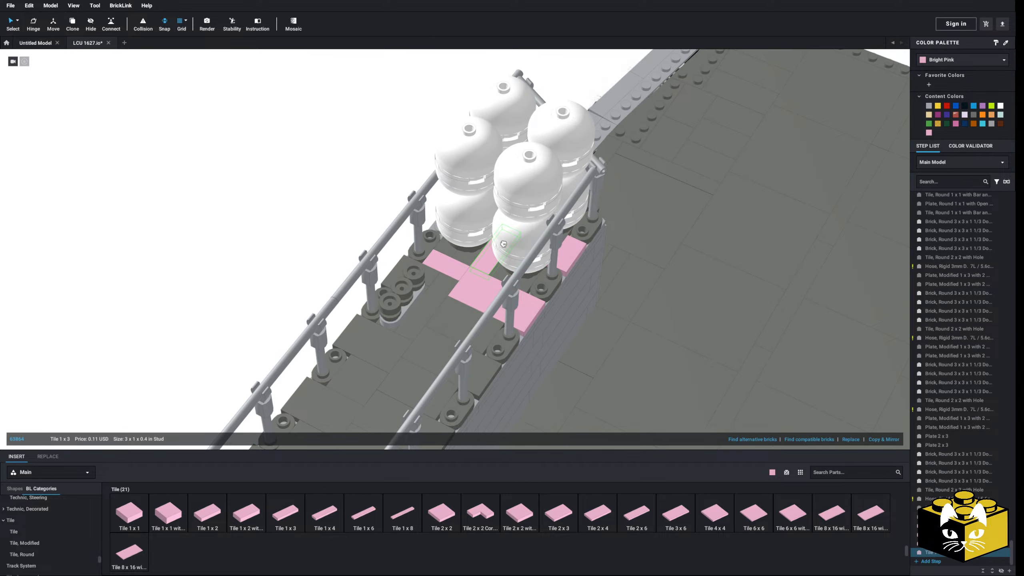
click(310, 224)
right_drag(310, 224, 350, 245)
scroll(388, 246, up, 4)
click(485, 258)
key(Delete)
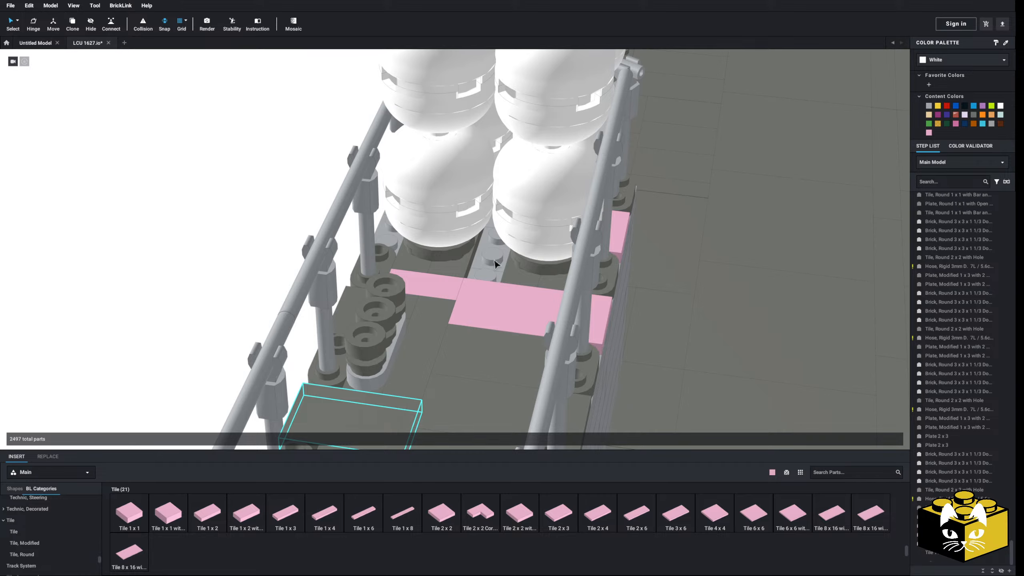
Place two 1 x 2 tiles beside the capsules, one at the deck's side edge and one next to the three round stacks
right_drag(500, 208, 266, 460)
click(214, 507)
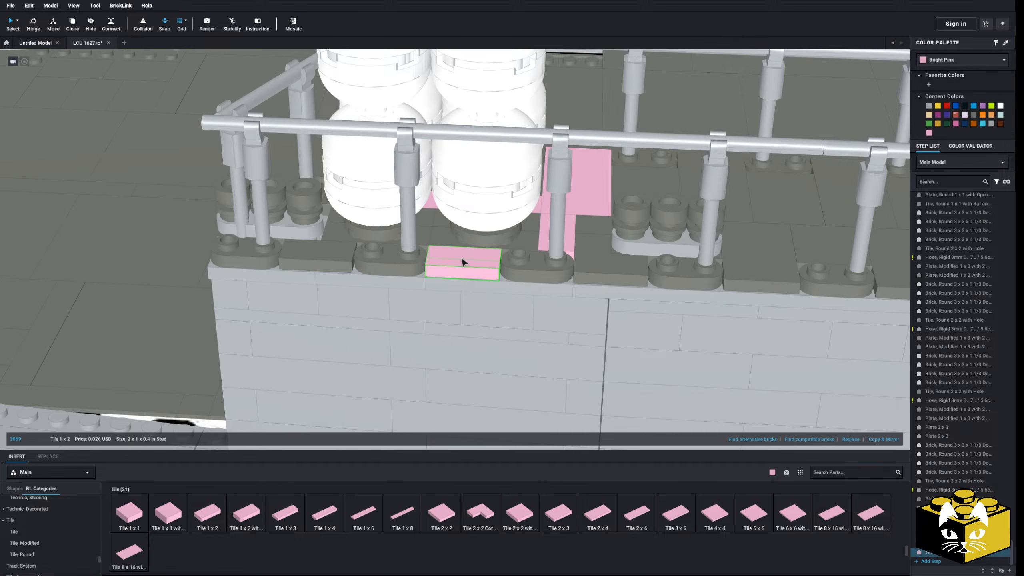
click(462, 260)
right_drag(462, 261, 516, 268)
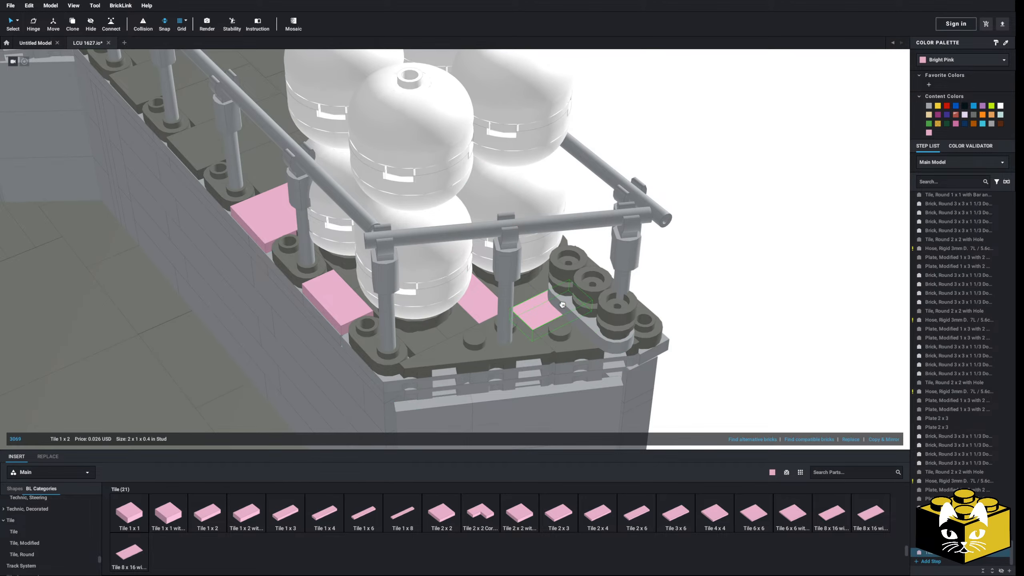
click(538, 308)
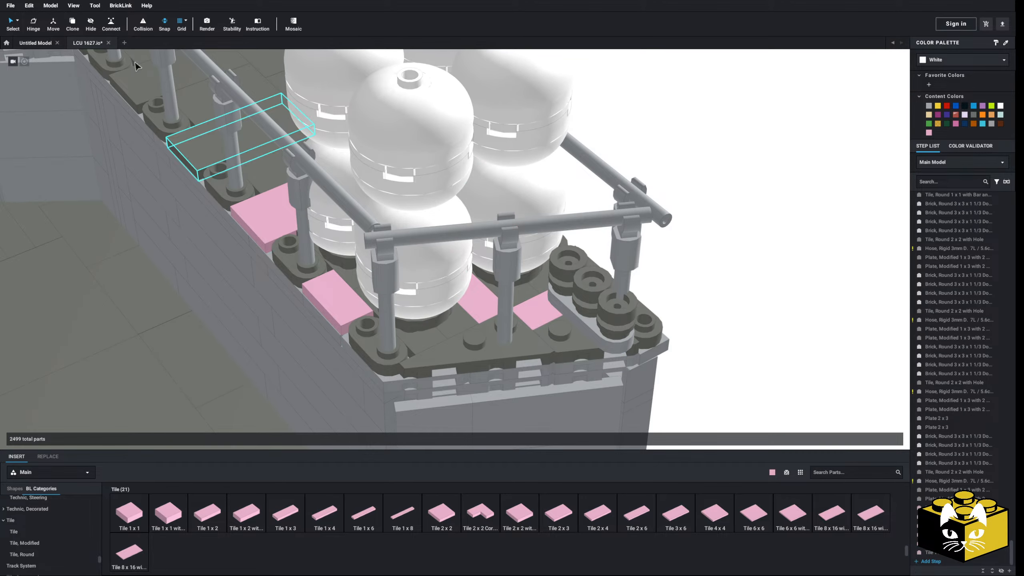
Select all bright pink tiles by colour and recolour them the dark gray of the surrounding deck
click(17, 22)
click(44, 32)
click(541, 311)
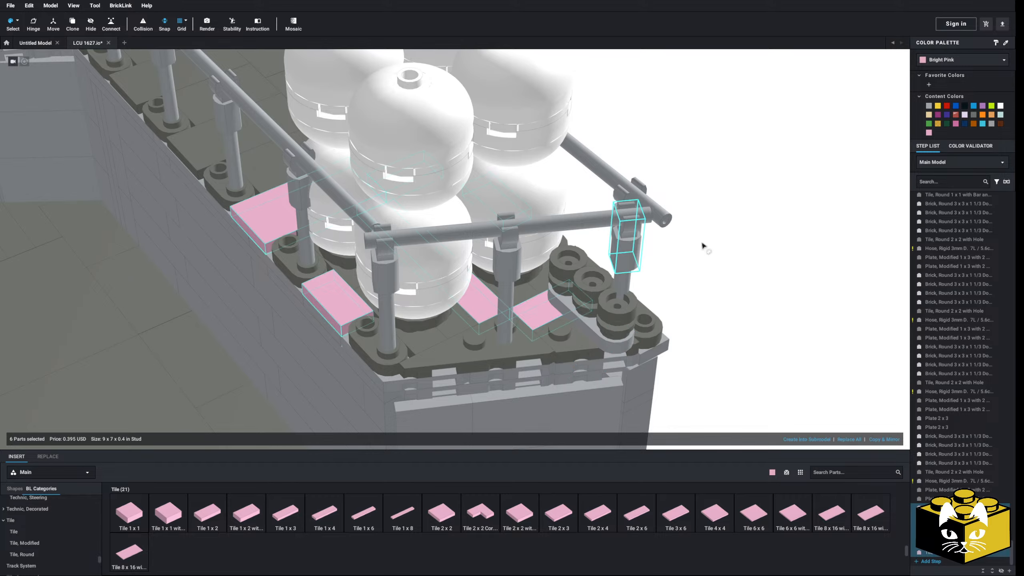
click(971, 115)
click(831, 175)
scroll(693, 205, down, 5)
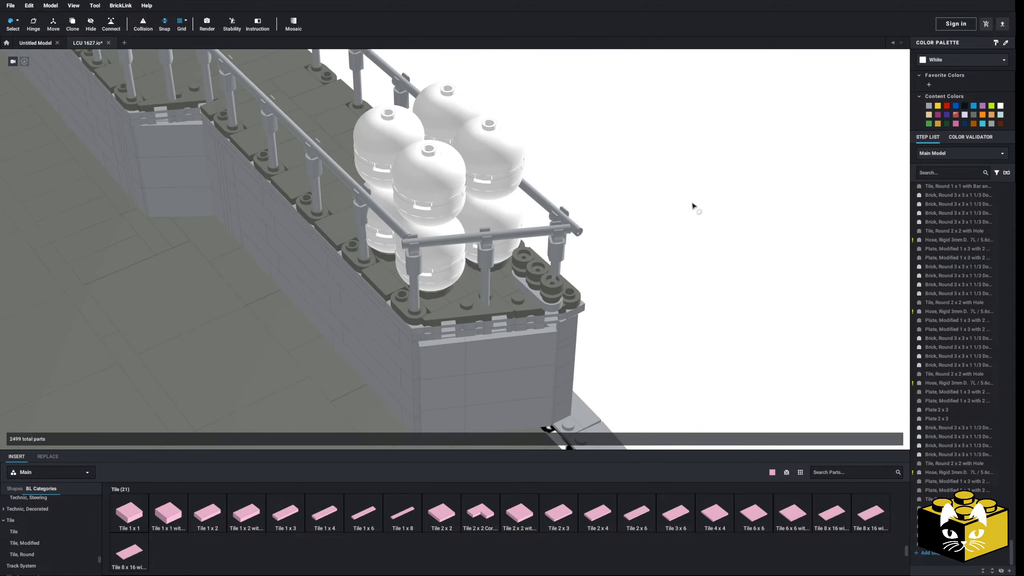
click(17, 21)
click(44, 22)
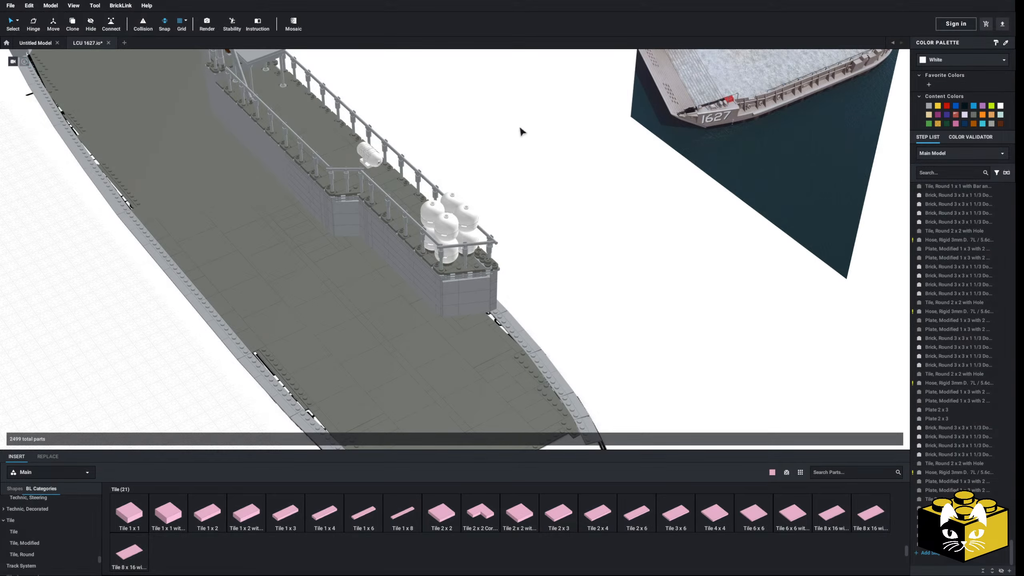
Examine the reference photo for details on the superstructure's side wall and compare them with the model
scroll(542, 226, down, 6)
right_drag(530, 240, 474, 299)
scroll(533, 241, up, 5)
scroll(470, 247, down, 3)
scroll(384, 311, up, 8)
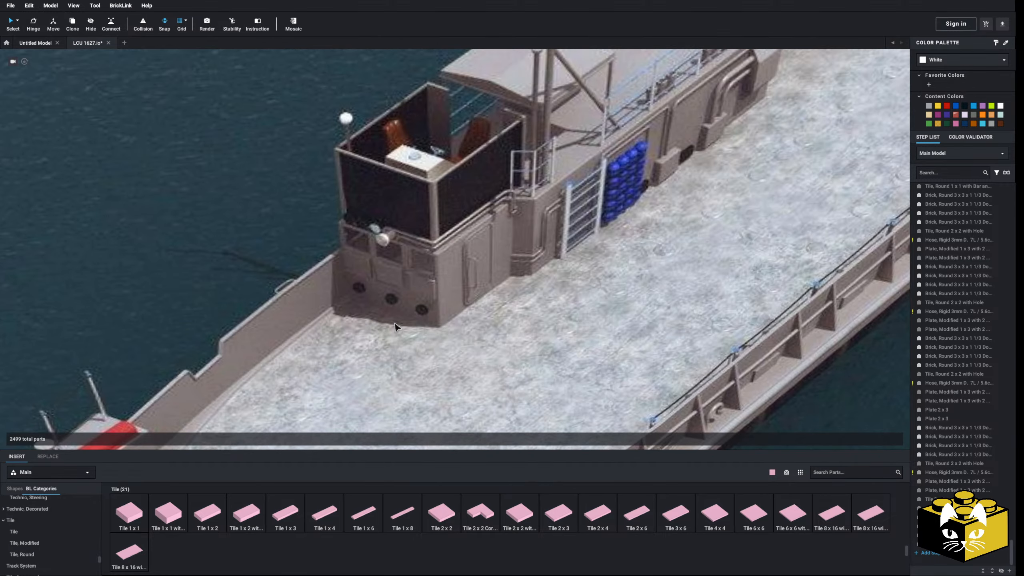
right_drag(395, 327, 549, 176)
scroll(622, 216, down, 3)
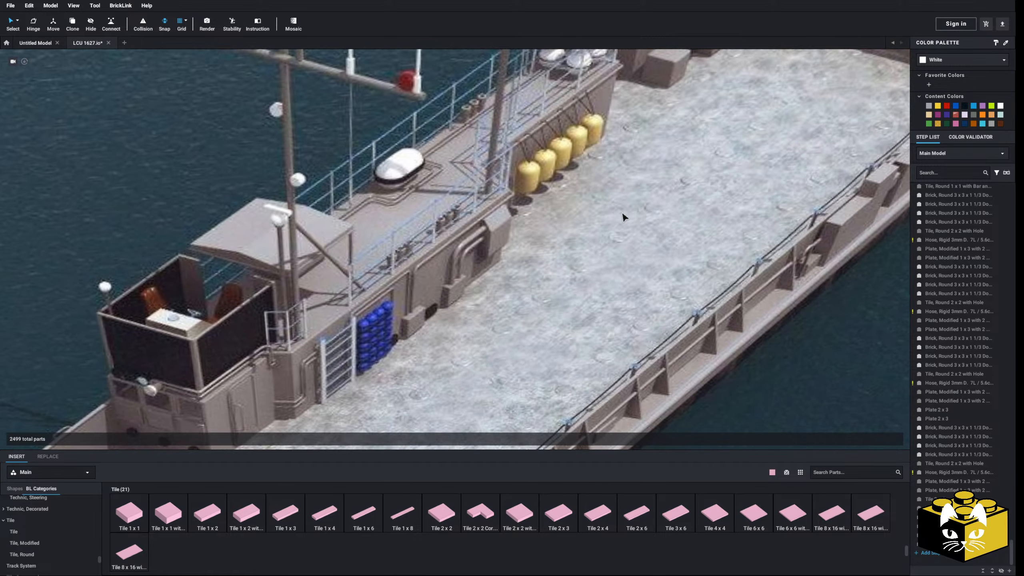
middle_drag(592, 190, 591, 205)
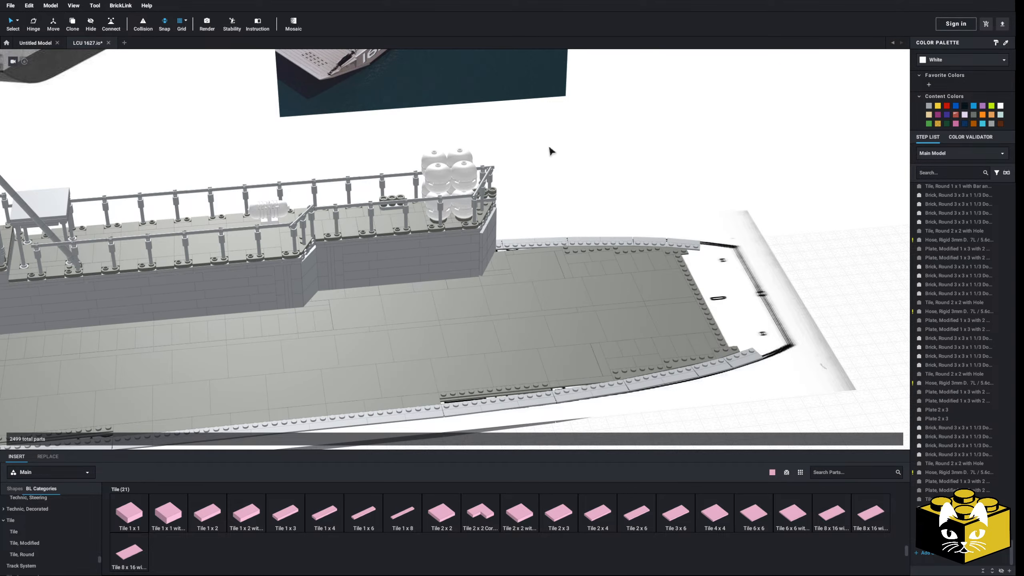
middle_drag(537, 154, 601, 129)
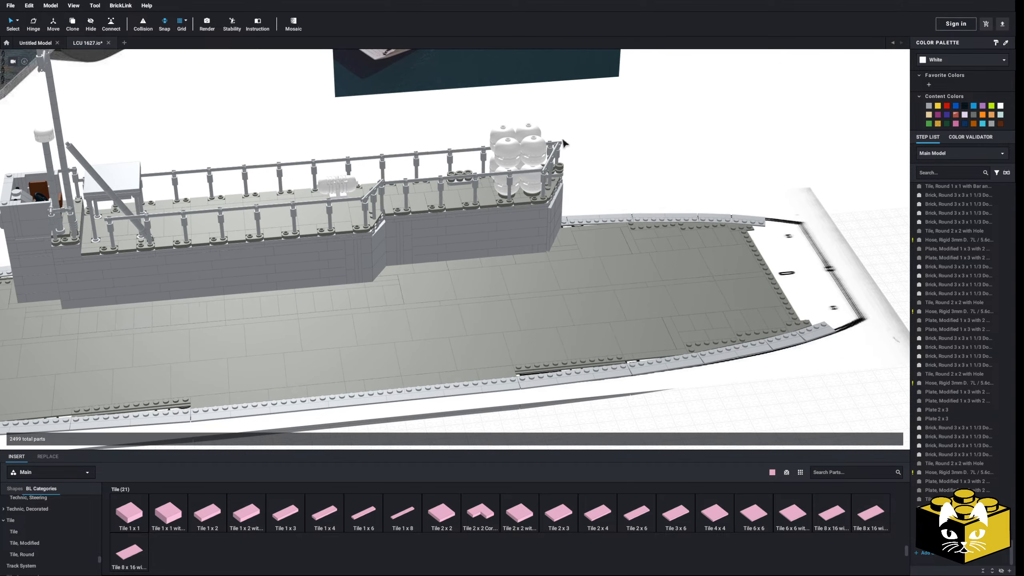
Delete two long gray pieces at the top of the raised section's side wall, just below the deck edge
scroll(569, 153, up, 6)
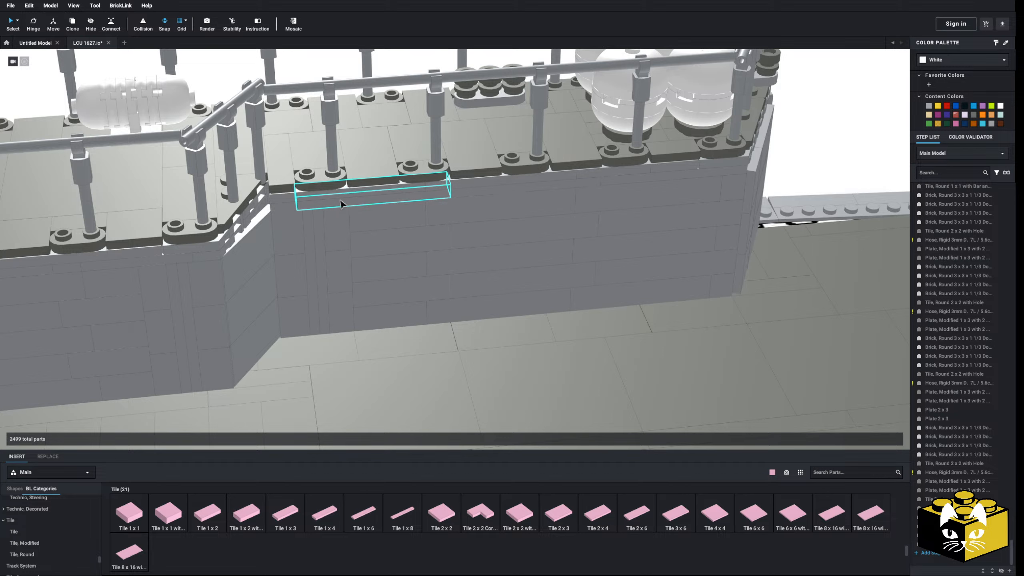
click(340, 204)
key(Delete)
click(620, 178)
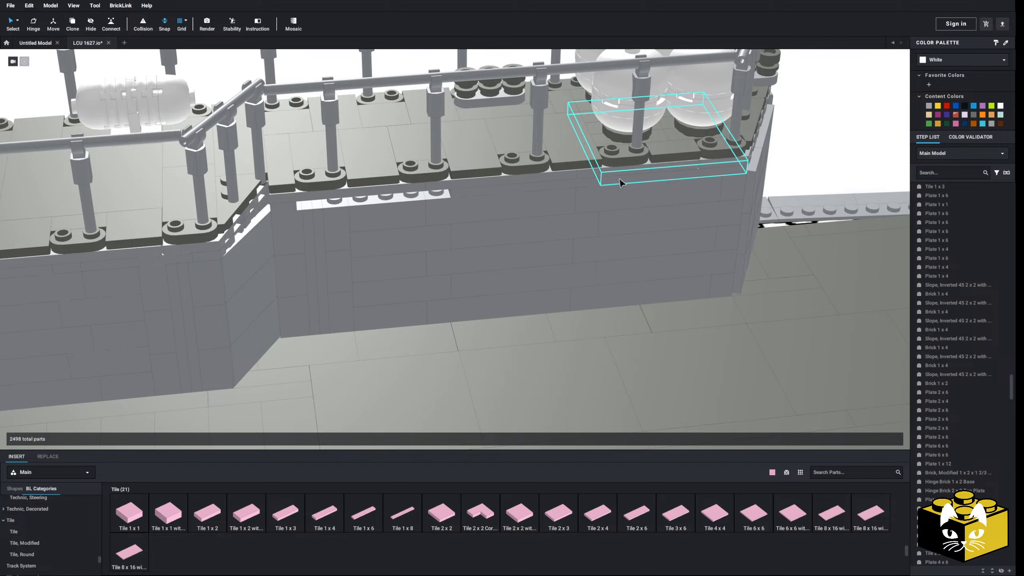
key(Delete)
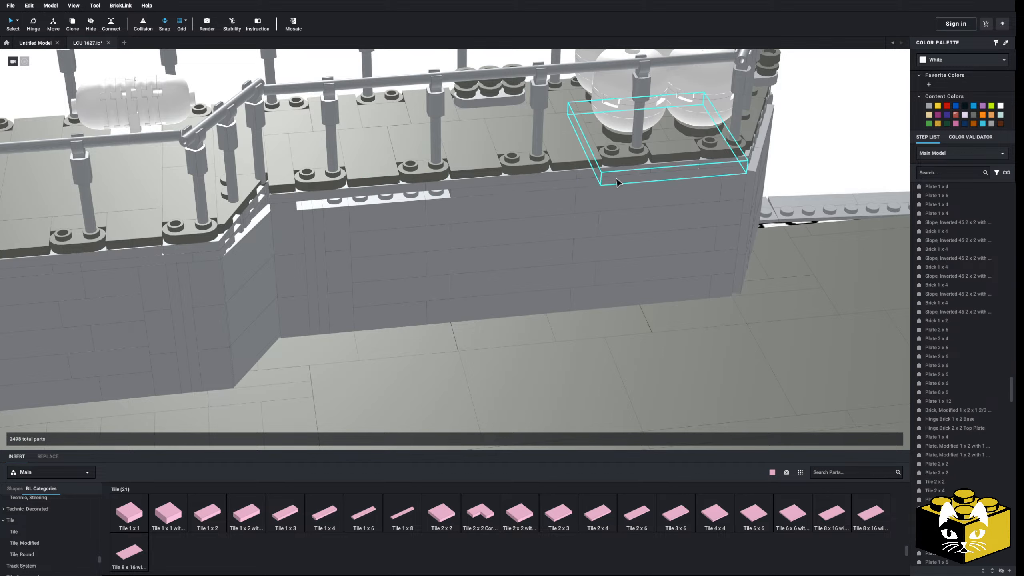
click(555, 188)
key(Delete)
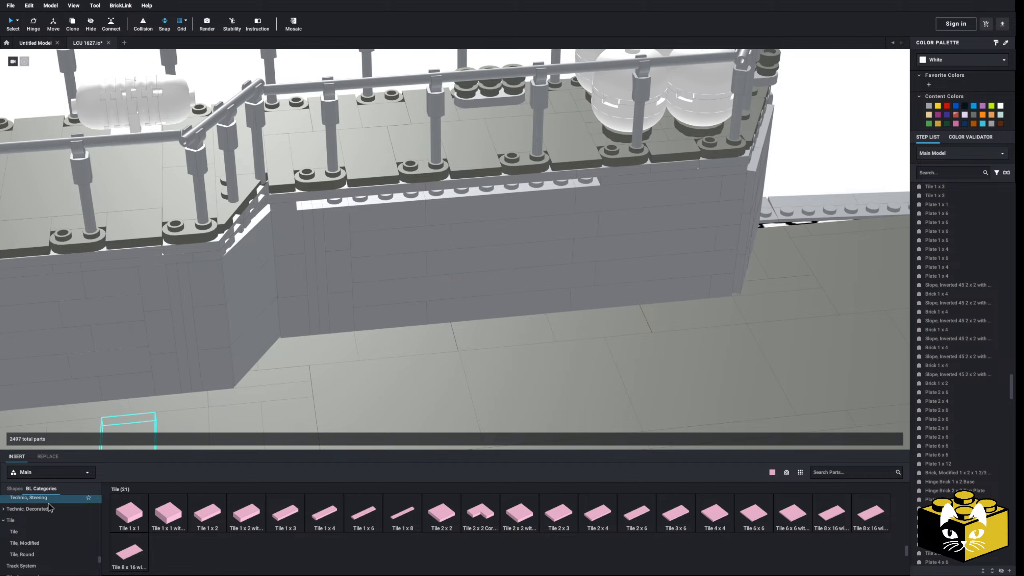
Copy the 1 x 2 plate with side clip from the wheelhouse front and place it at the bend end of the wall gap
scroll(216, 309, down, 5)
middle_drag(217, 310, 271, 292)
right_drag(272, 293, 281, 287)
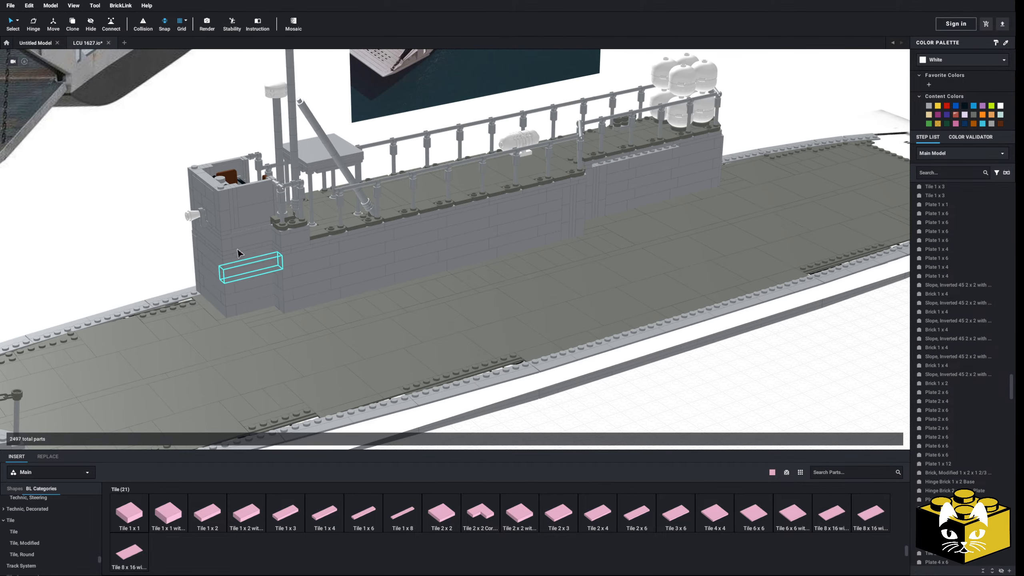
right_click(210, 225)
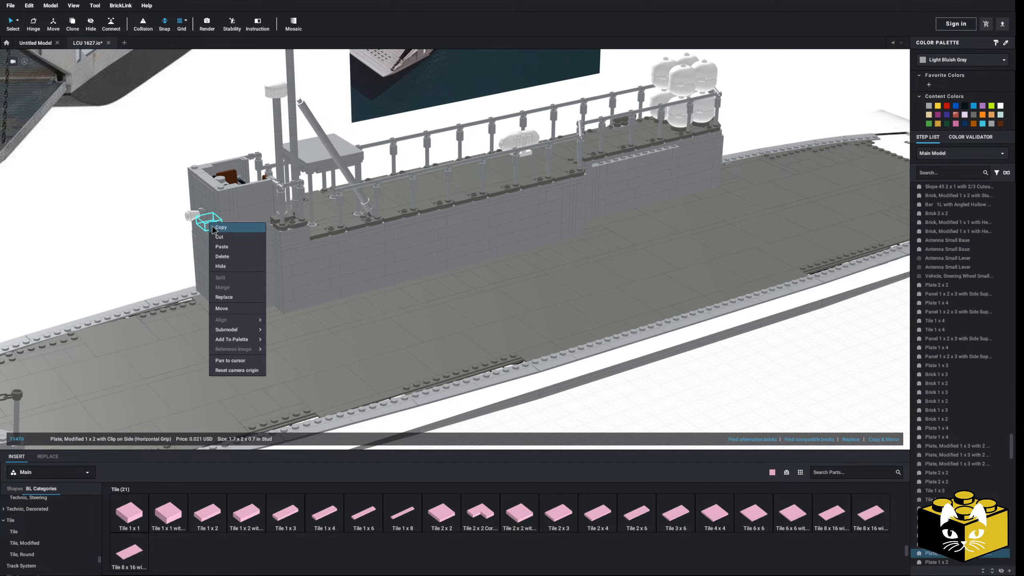
click(217, 237)
right_click(165, 242)
click(174, 267)
middle_drag(325, 285, 291, 297)
scroll(291, 297, up, 5)
right_drag(291, 297, 282, 315)
middle_drag(282, 315, 334, 291)
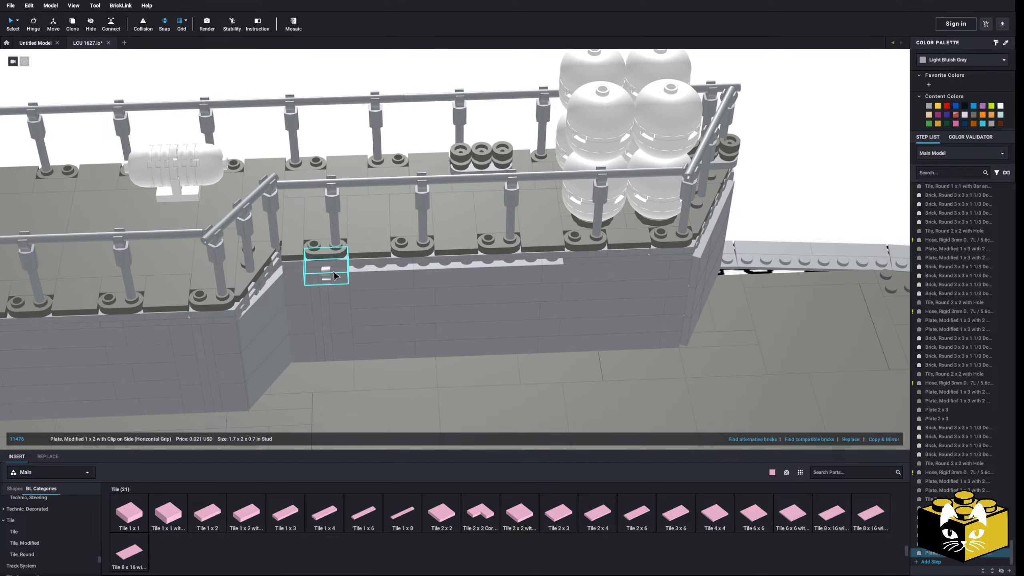
Place another copy of the 1 x 2 clip plate at the capsule end of the wall gap
right_click(334, 276)
click(351, 280)
right_click(805, 172)
click(827, 197)
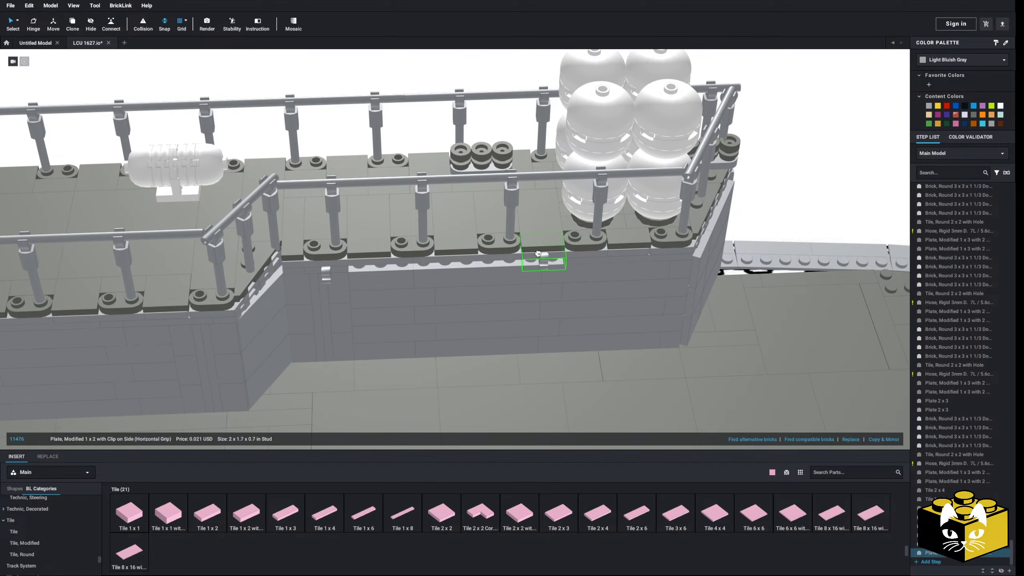
click(548, 263)
Copy the 18L rigid hose from the railing and mount it along the side wall in the two clips
right_drag(798, 194, 778, 204)
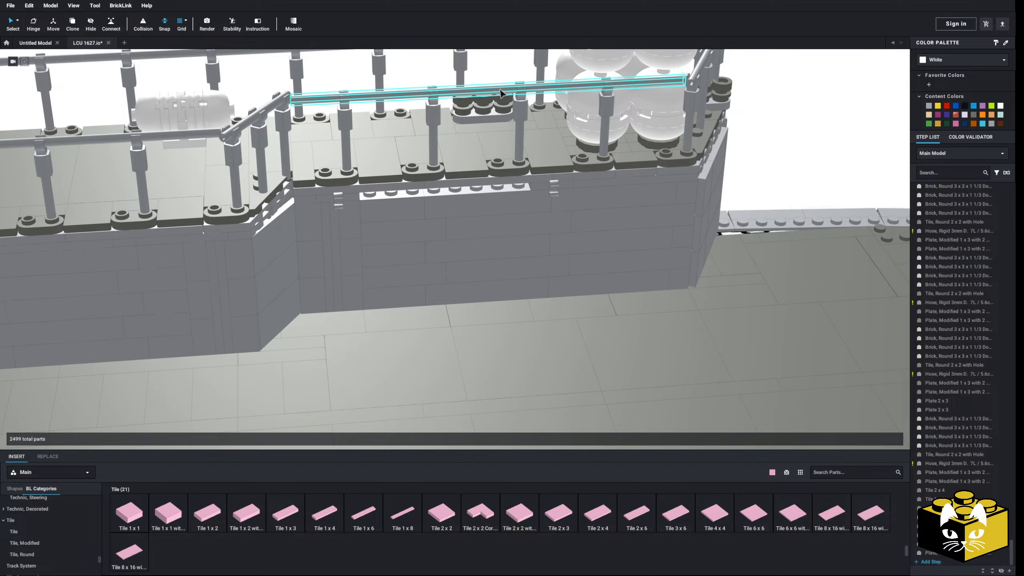
right_drag(500, 93, 489, 119)
click(460, 161)
right_click(460, 162)
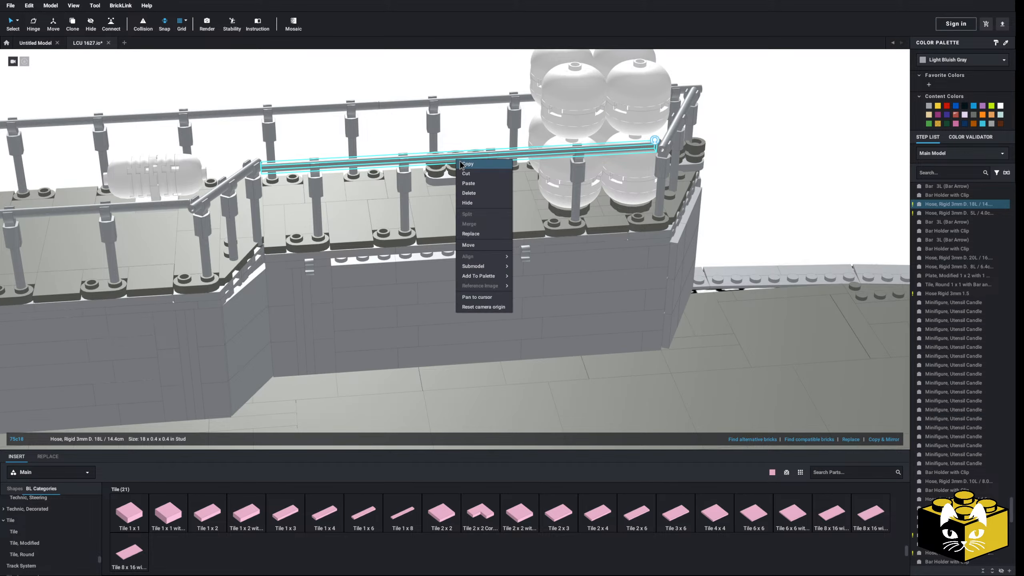
click(468, 164)
right_click(804, 154)
click(814, 177)
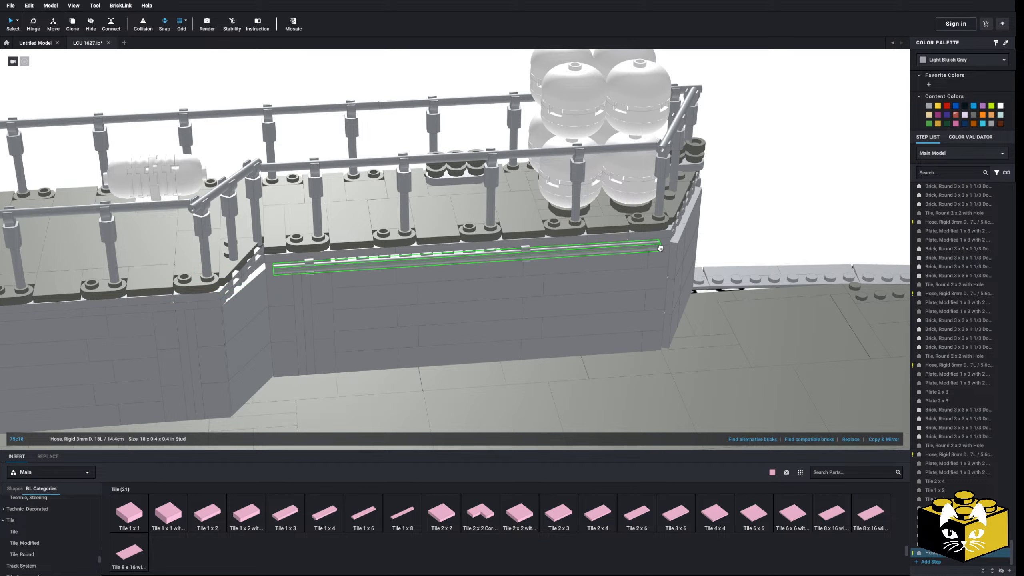
click(653, 250)
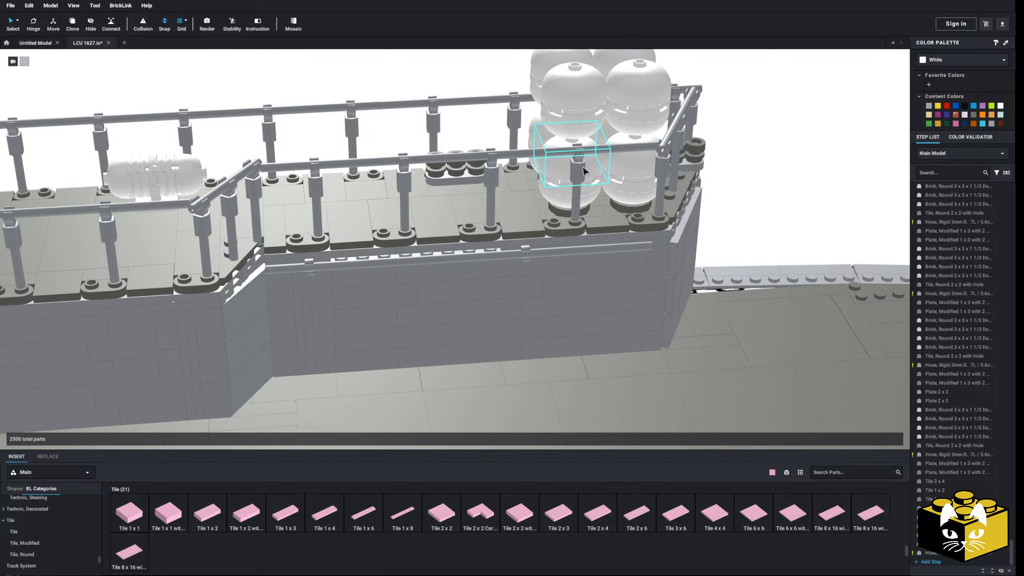
Copy a Bar Holder with Clip from a railing post and fit it on the hose's end at the wall corner
right_click(581, 170)
click(587, 171)
right_click(775, 164)
click(785, 188)
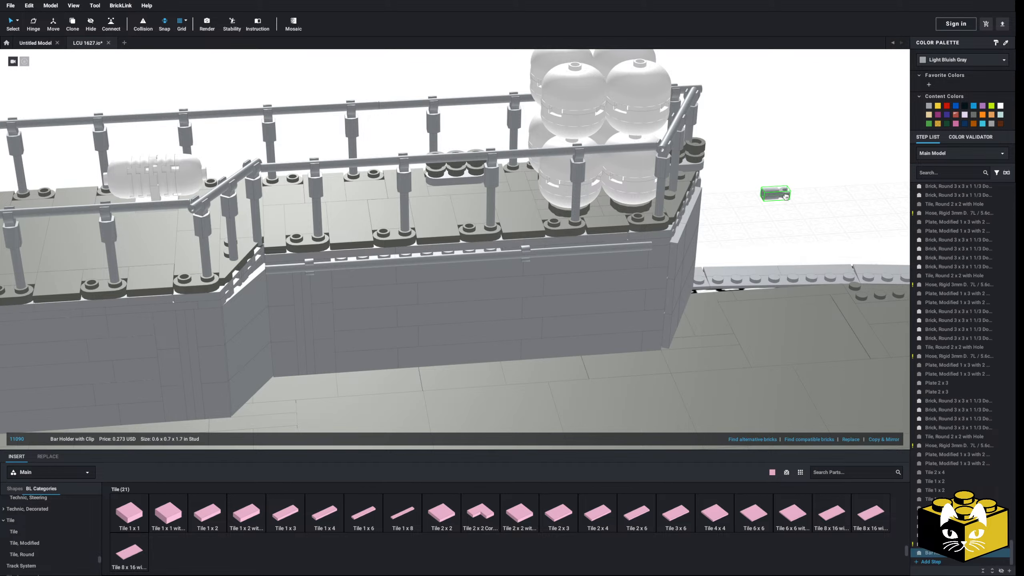
click(736, 205)
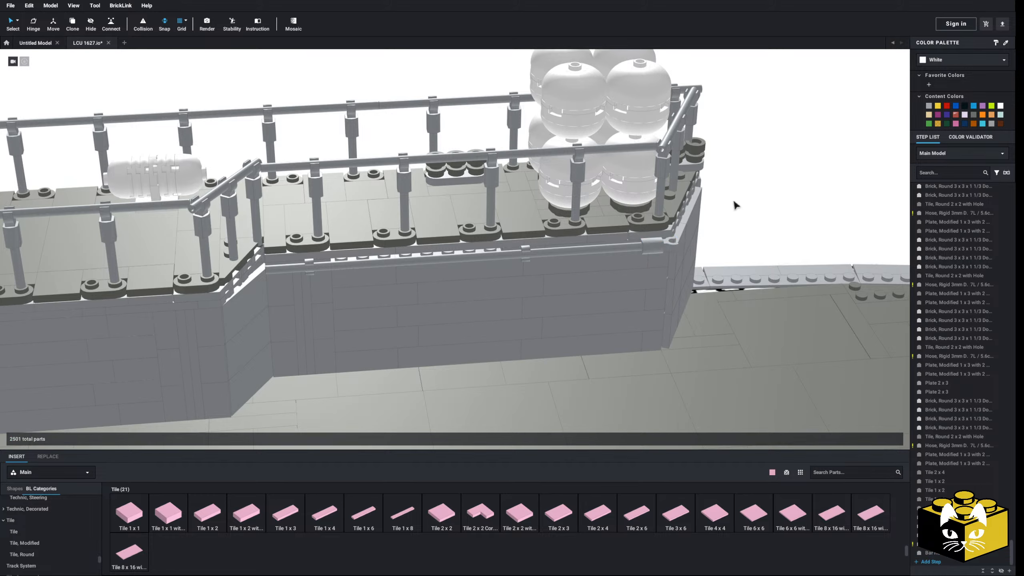
Insert a Bar Holder with Handle from the Bar category and attach it to the clip at the wall corner
right_drag(736, 205, 652, 217)
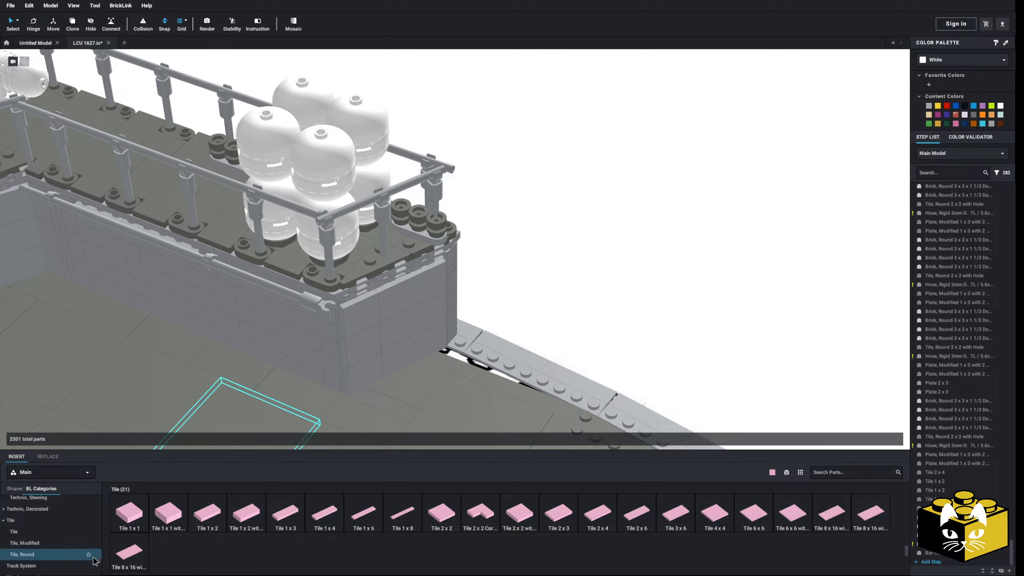
scroll(48, 524, up, 5)
click(10, 522)
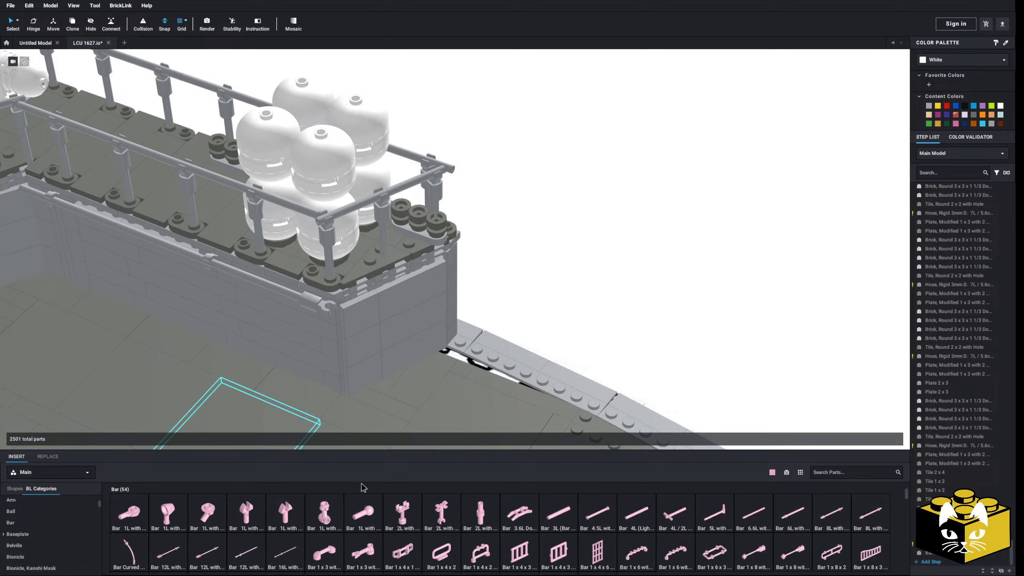
scroll(334, 515, down, 5)
scroll(403, 512, up, 5)
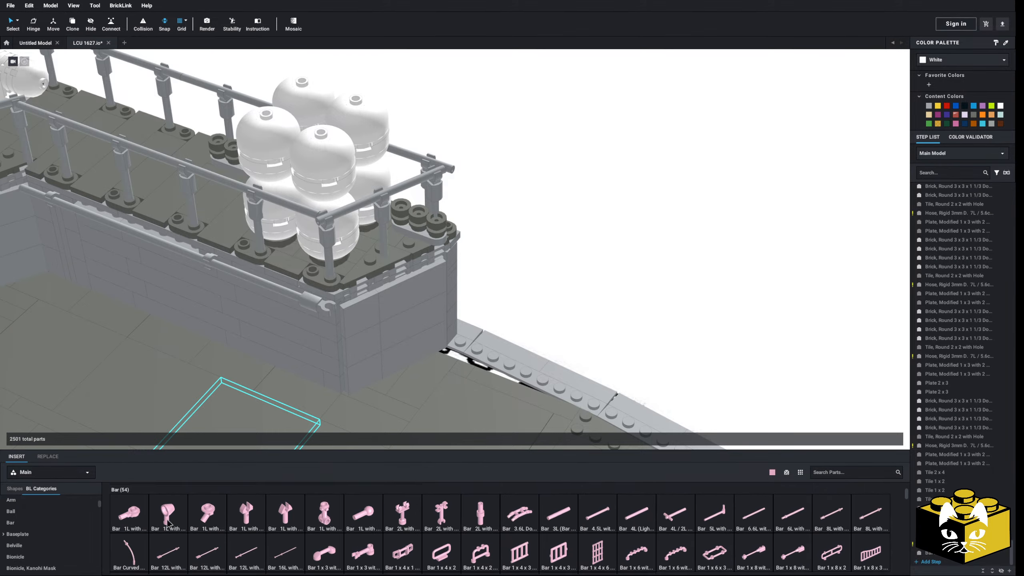
scroll(484, 507, down, 2)
click(481, 514)
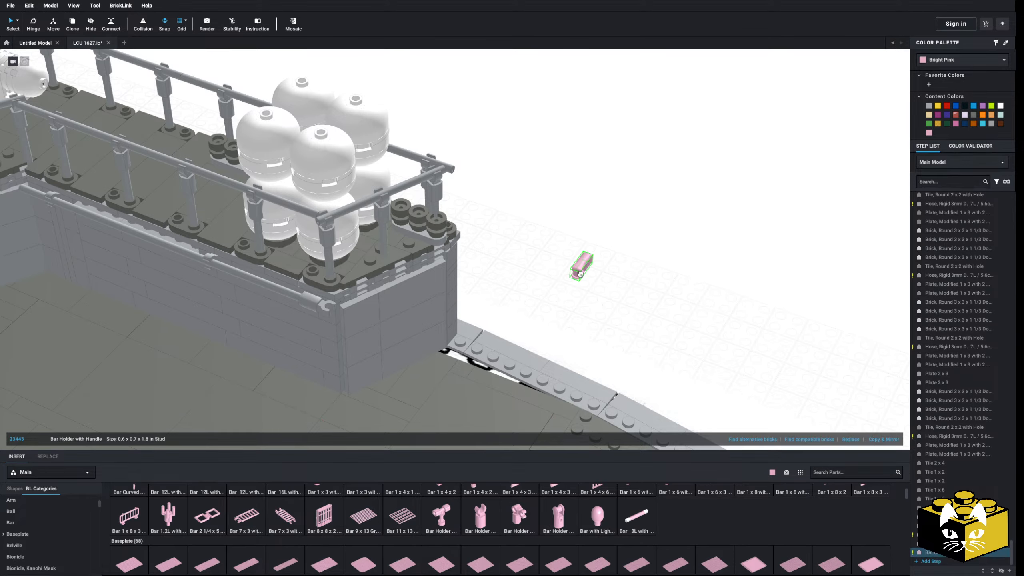
click(339, 314)
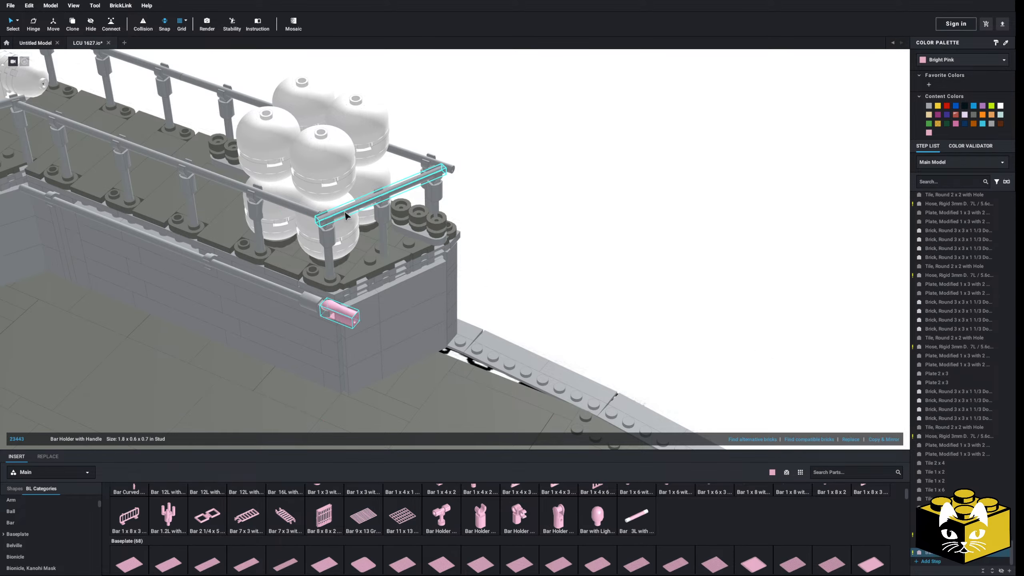
Copy the 7L rigid hose from the end railing and fit it into the pink bar holder at the wall corner
right_click(344, 212)
click(546, 230)
right_click(544, 228)
click(556, 251)
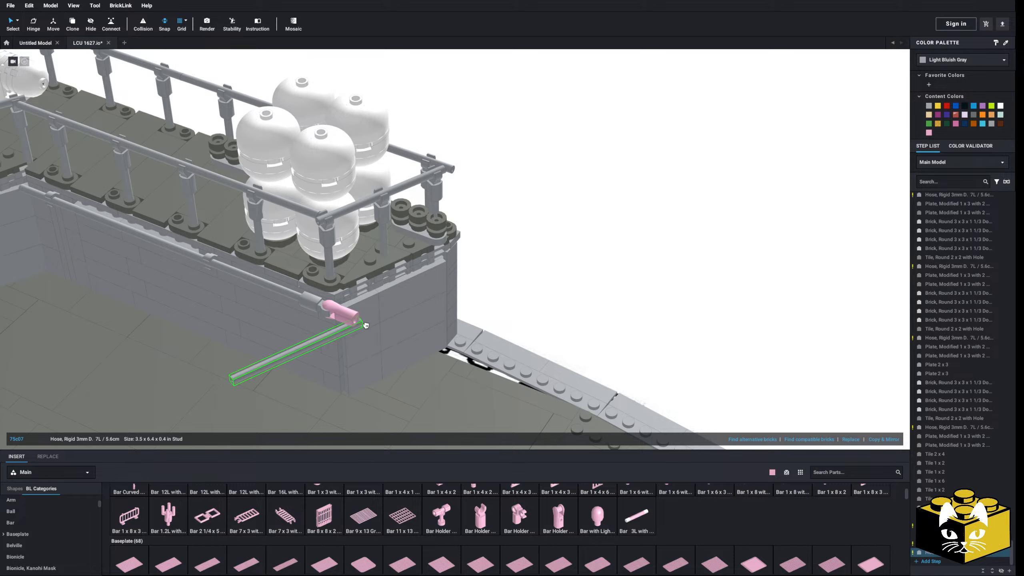
right_drag(364, 322, 495, 350)
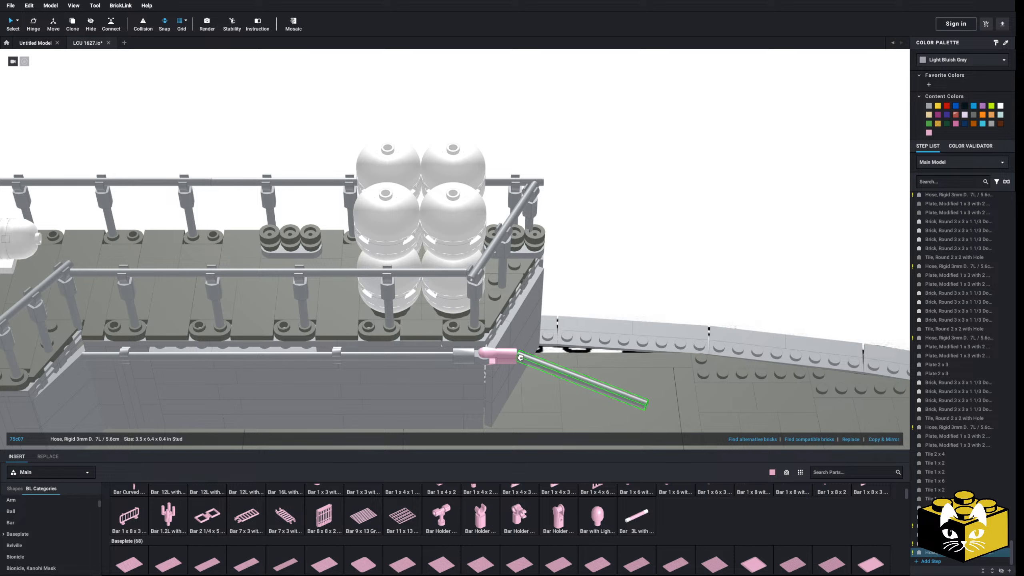
click(524, 352)
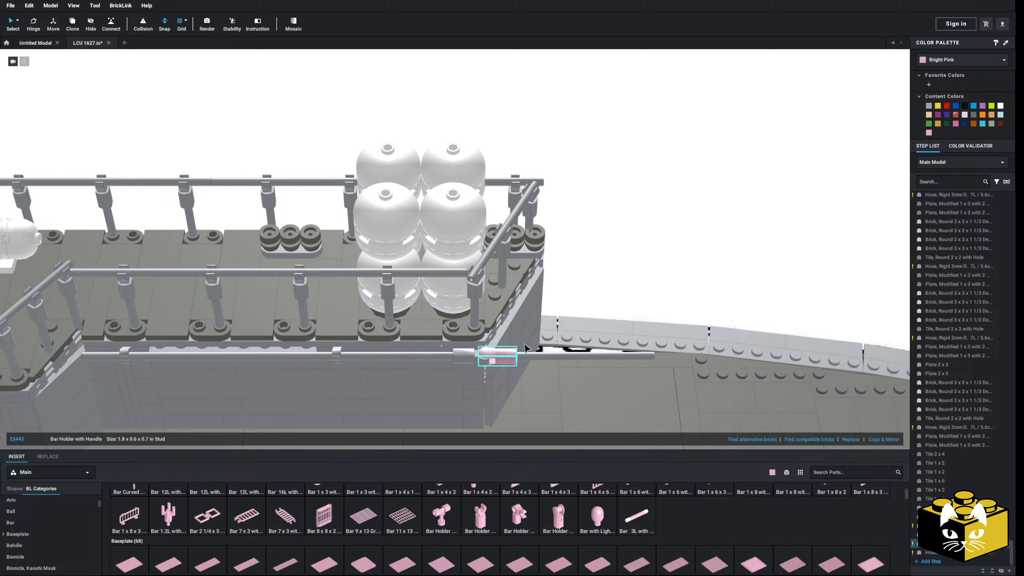
Recolour the pink bar holder light bluish gray and hinge it with its hose to 334° so they run along the end wall
click(929, 107)
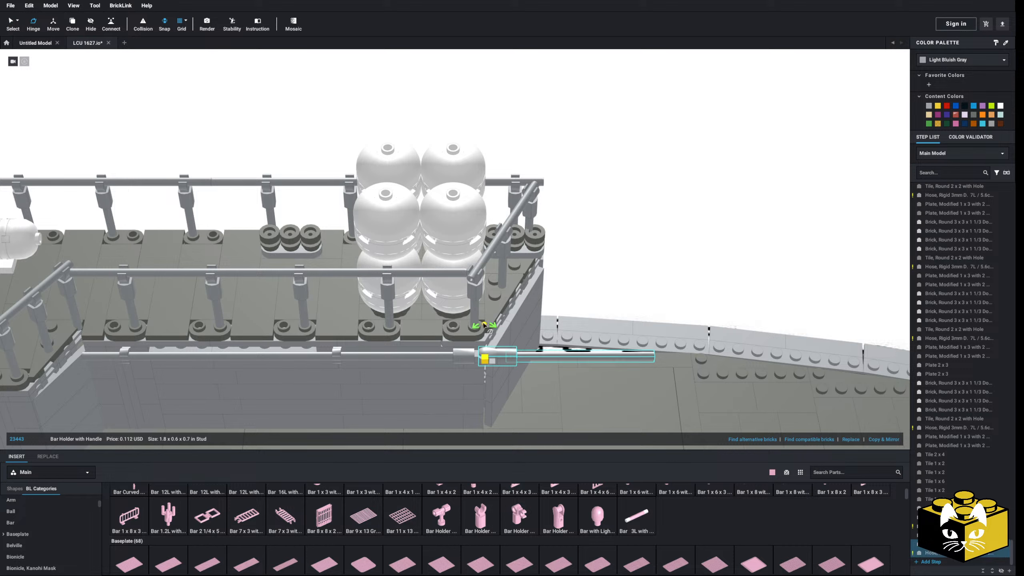
drag(484, 325, 447, 346)
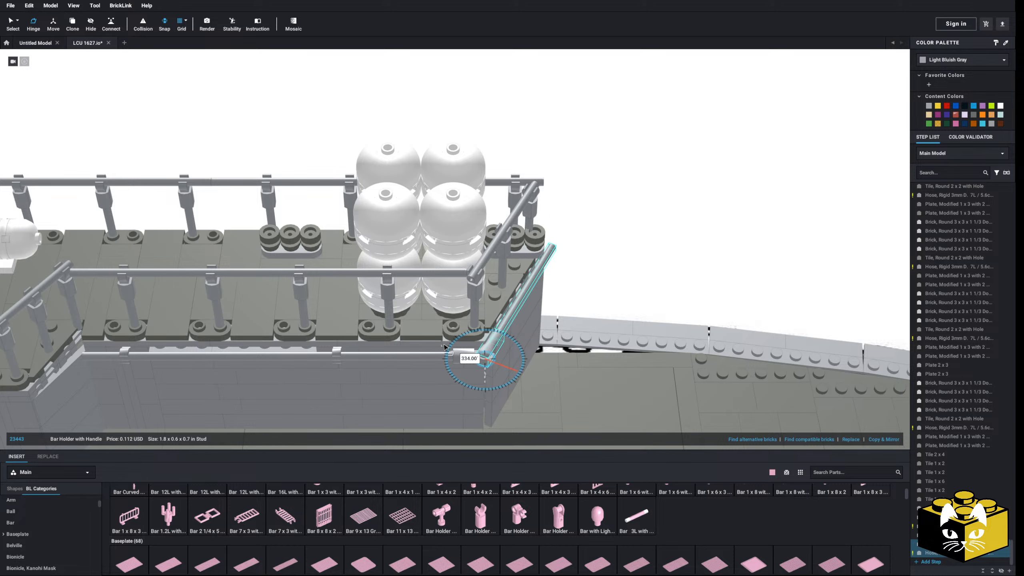
click(685, 267)
mouse_move(685, 267)
right_down()
mouse_move(640, 273)
mouse_move(674, 280)
right_up()
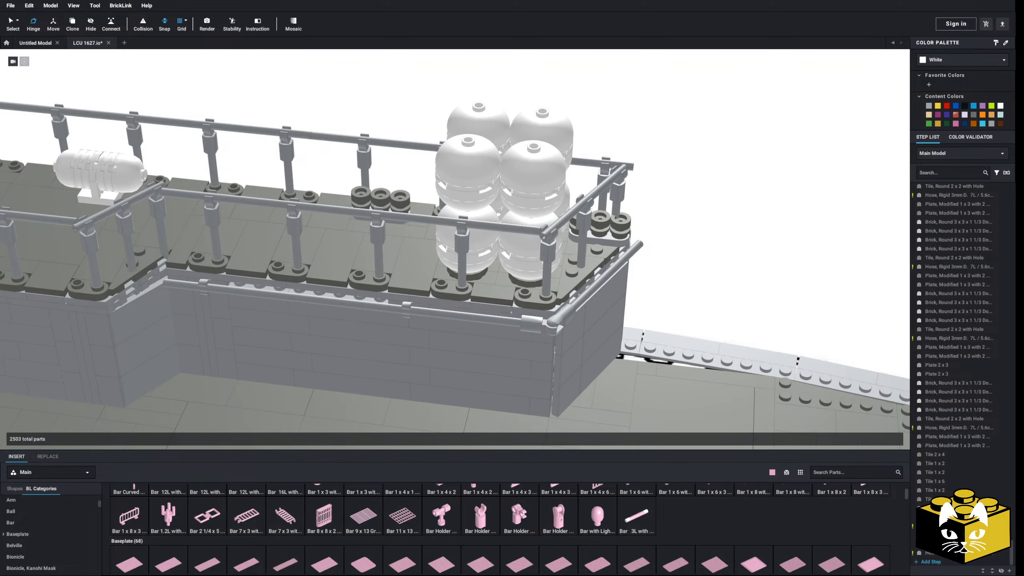
Copy the Bar Holder with Handle from the wall's outer corner and fit it on the long hose's other end at the inner corner
click(10, 27)
mouse_move(293, 218)
right_down()
mouse_move(306, 238)
mouse_move(301, 217)
right_up()
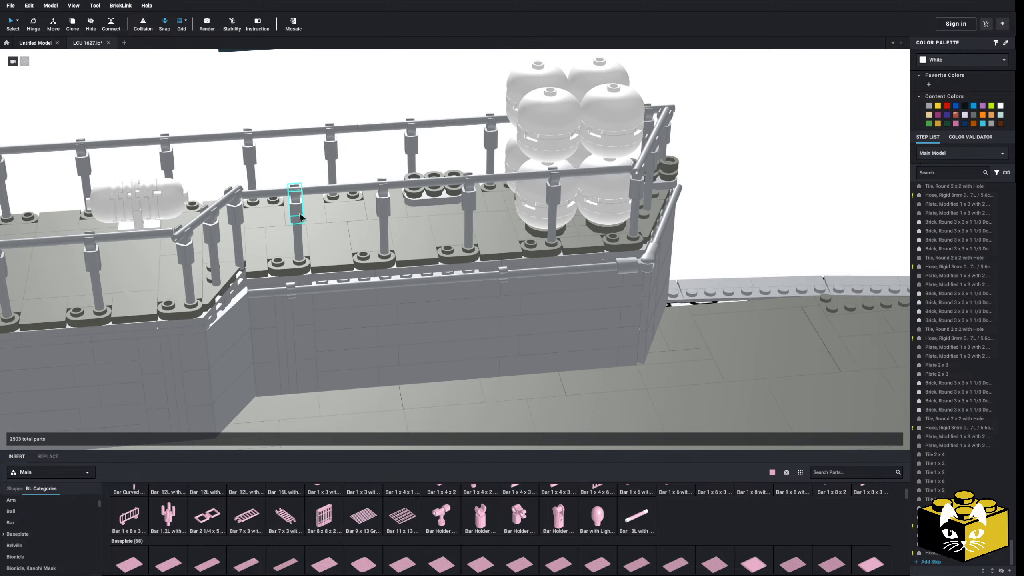
right_click(653, 257)
click(668, 271)
right_click(711, 229)
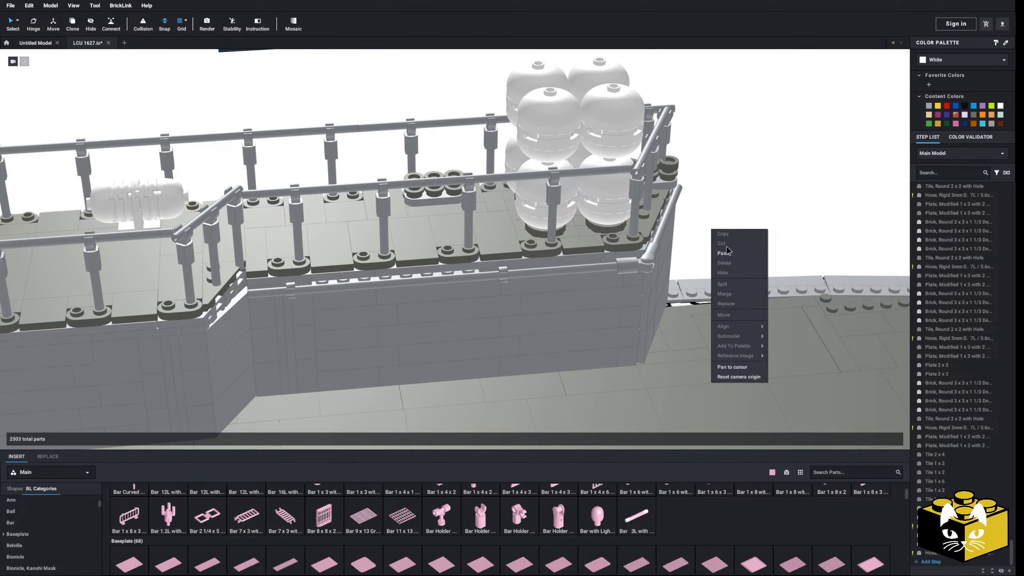
click(724, 253)
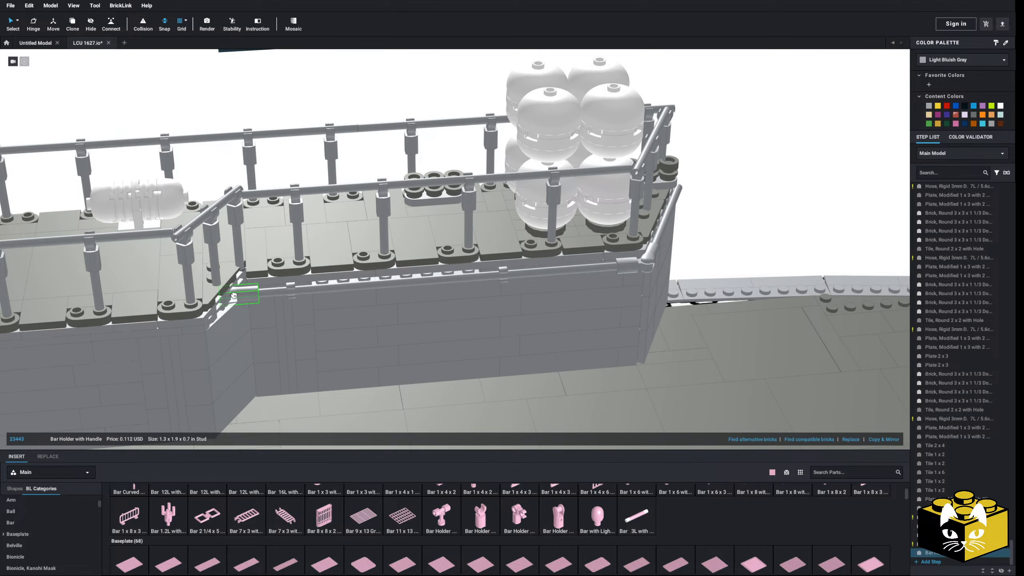
click(233, 296)
Select the rail's two hoses and three bar holders together and shift them slightly along the wall toward its outer end
ctrl+click(271, 294)
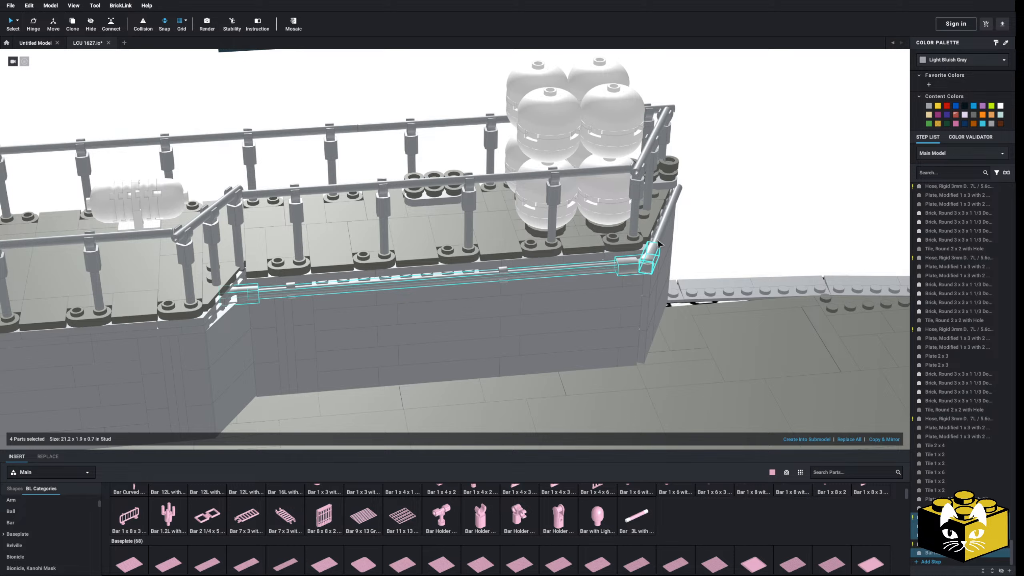
click(52, 24)
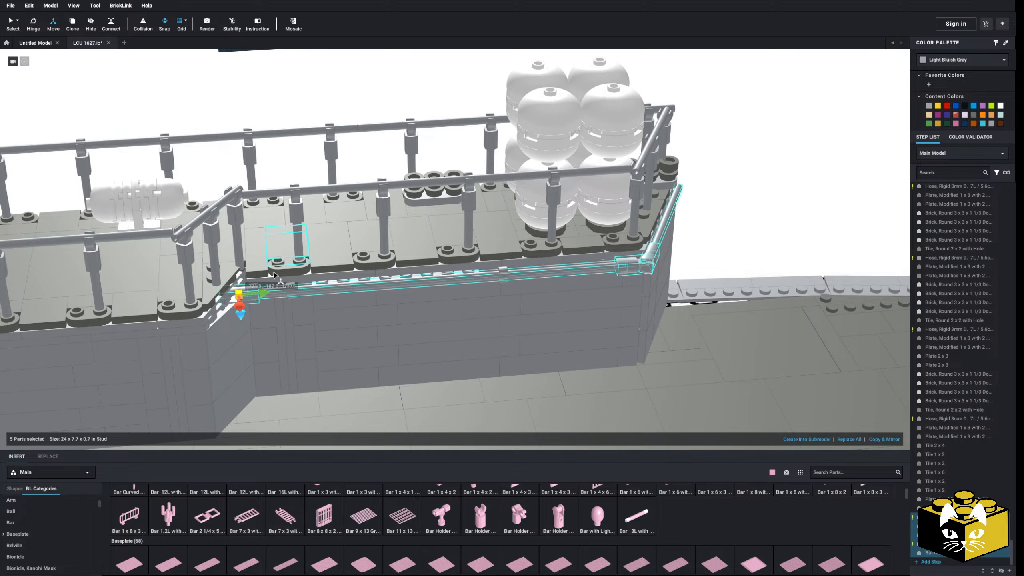
scroll(232, 322, up, 5)
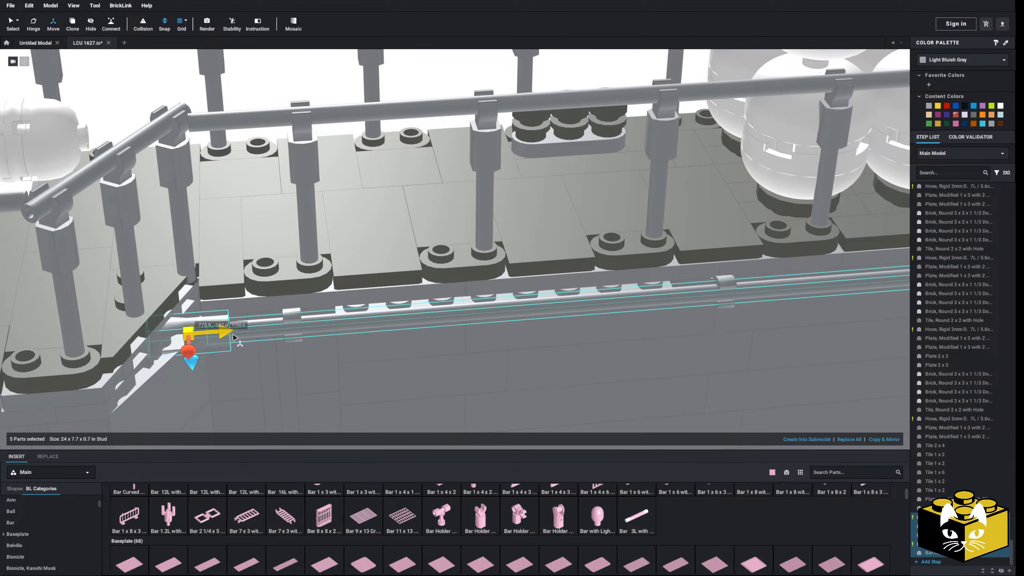
scroll(232, 341, up, 6)
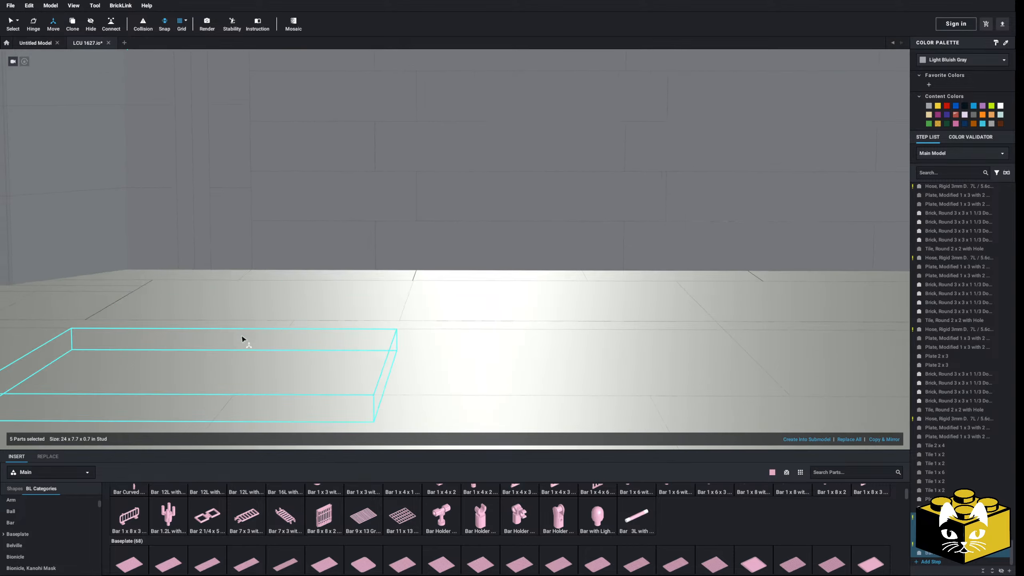
scroll(242, 339, down, 8)
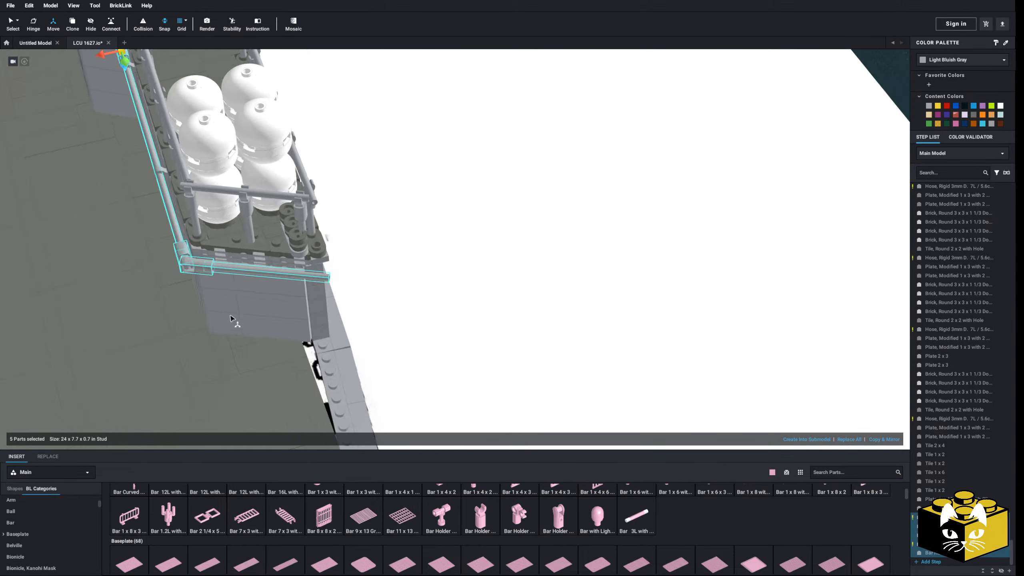
right_drag(230, 316, 258, 311)
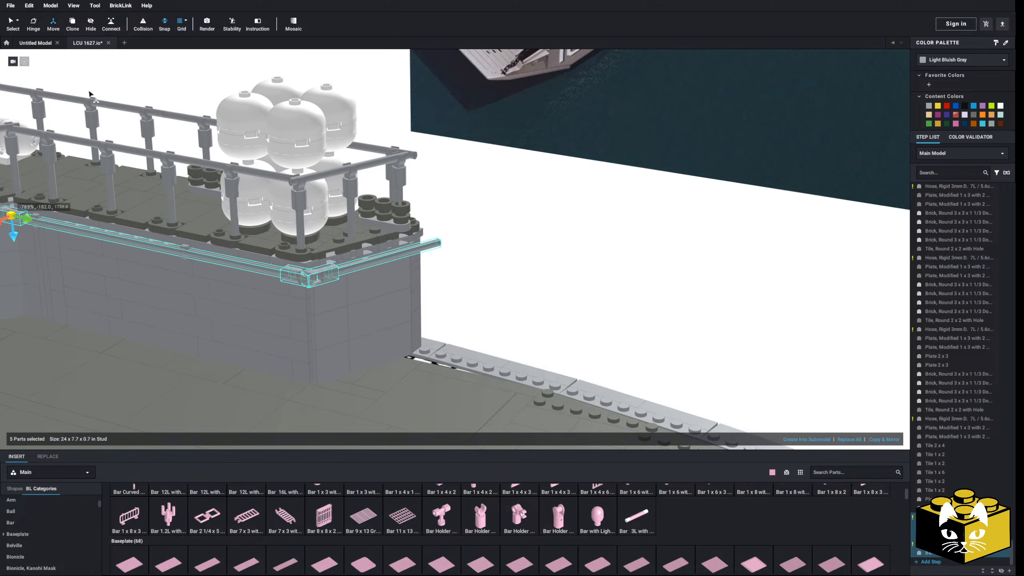
click(556, 285)
scroll(556, 286, down, 5)
mouse_move(556, 285)
right_down()
mouse_move(530, 300)
mouse_move(564, 302)
right_up()
scroll(565, 302, up, 5)
scroll(484, 313, down, 5)
right_drag(482, 311, 458, 332)
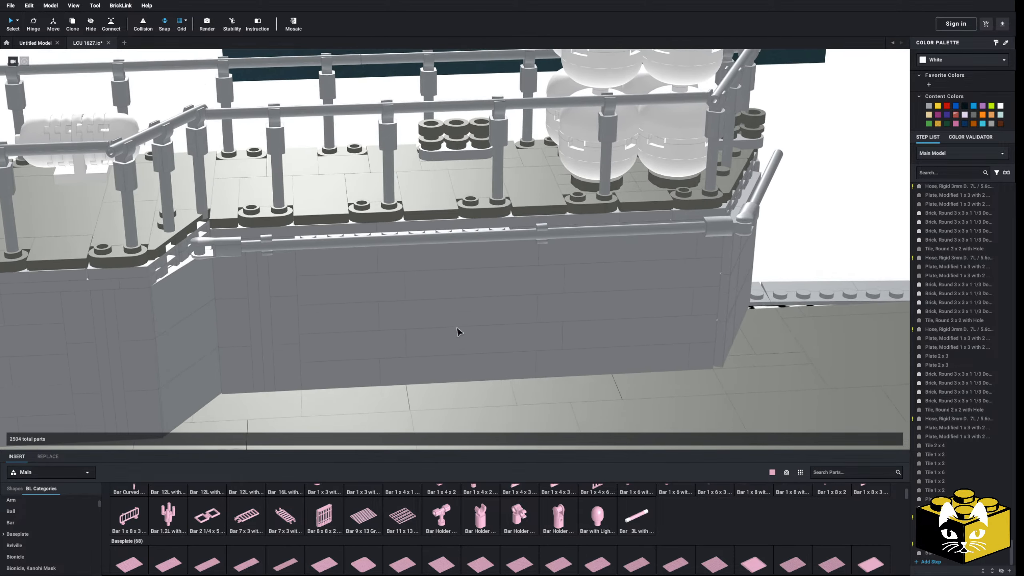
Insert a Plate 1 x 8 over the exposed studs behind the side rail and recolour it light bluish gray
scroll(457, 332, up, 5)
scroll(56, 529, up, 3)
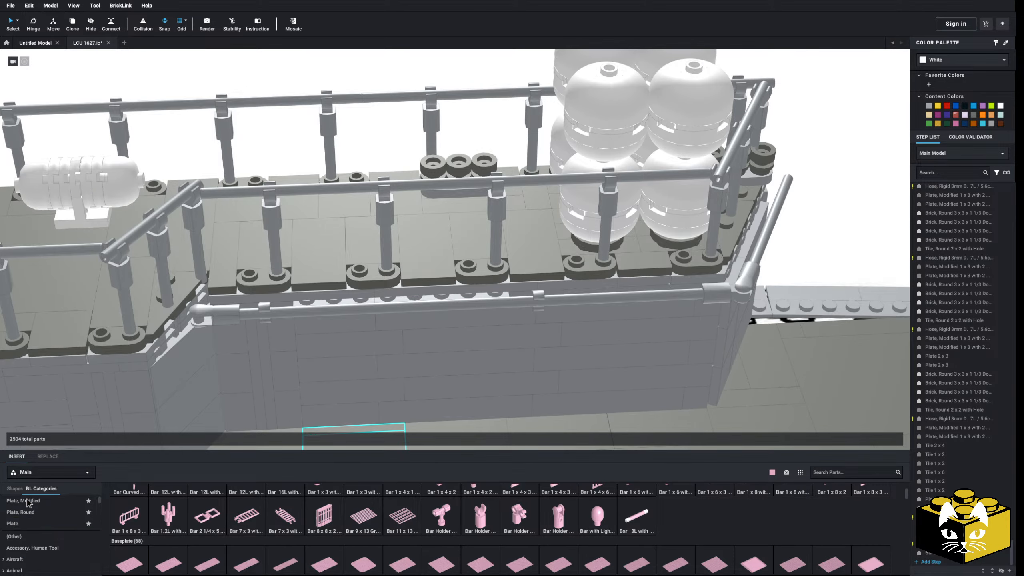
click(24, 523)
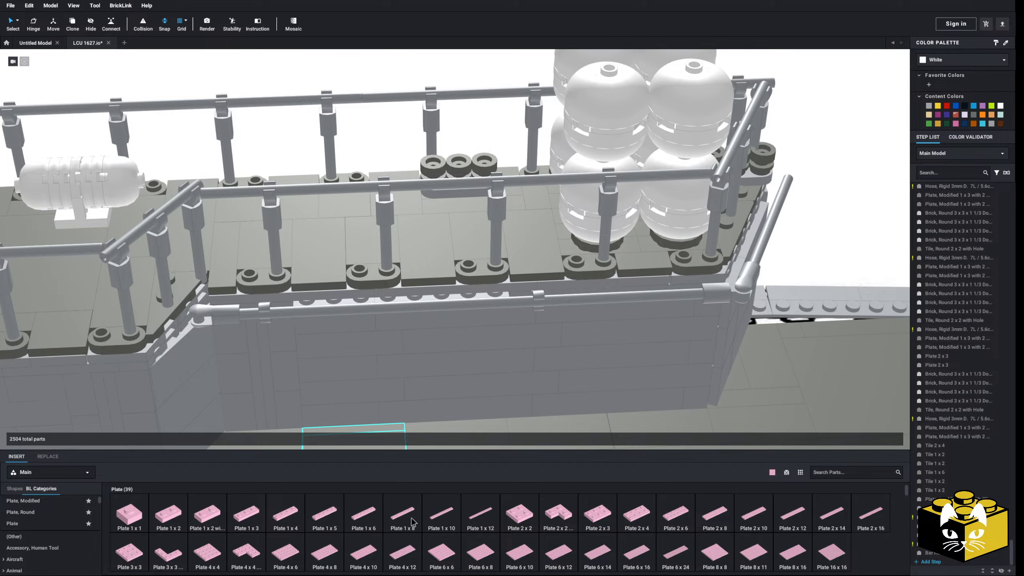
drag(412, 522, 407, 300)
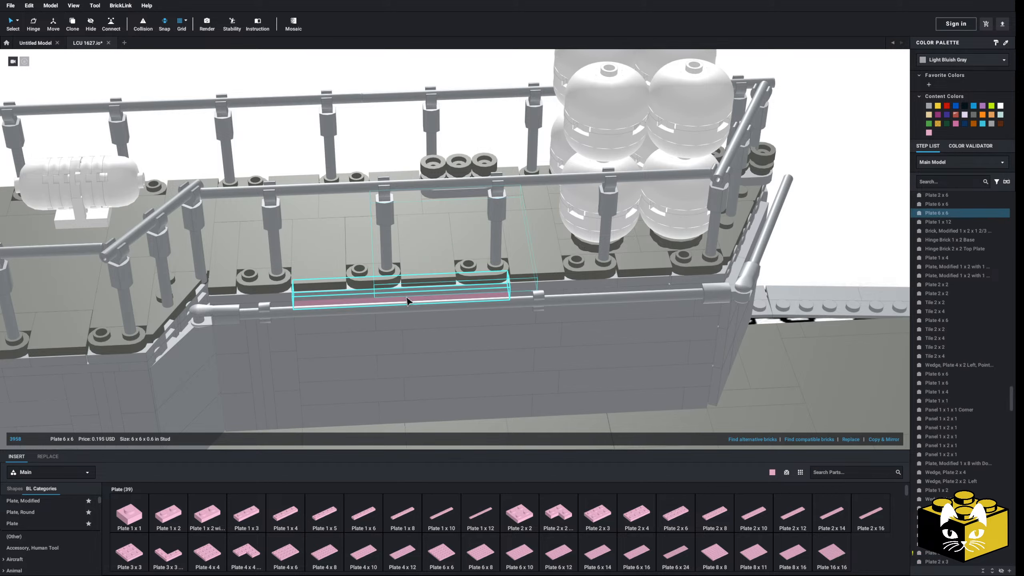
click(408, 299)
click(928, 106)
click(830, 186)
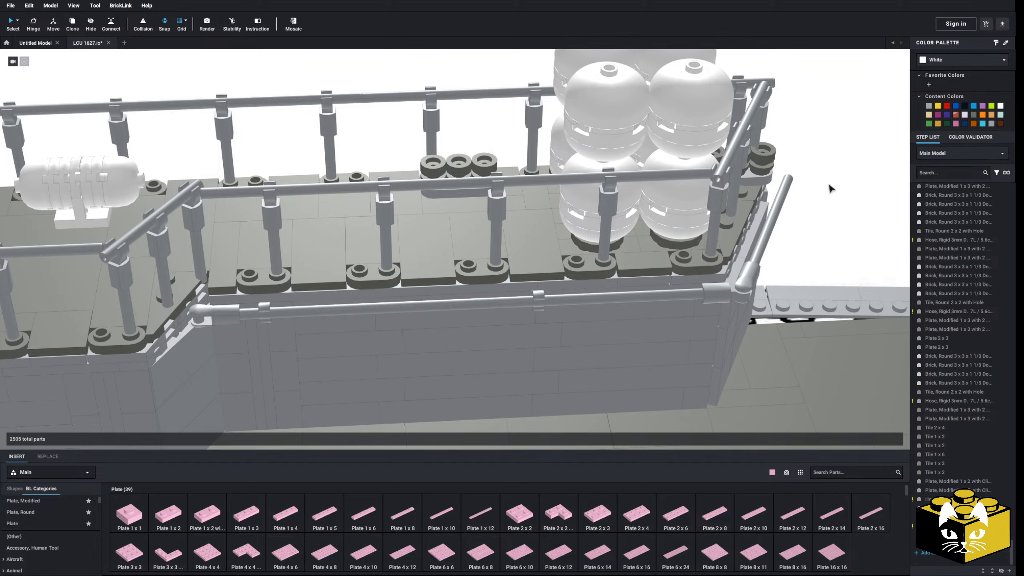
Examine the aerial reference photo for the details along the superstructure's deck-facing wall and compare them with the model
scroll(489, 321, down, 10)
scroll(480, 366, up, 5)
middle_drag(484, 310, 399, 439)
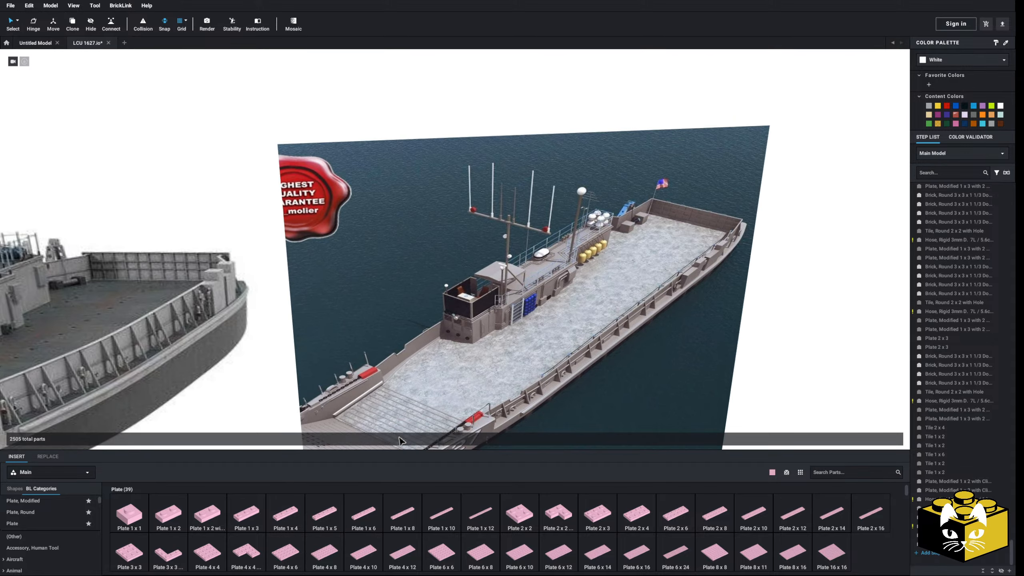
scroll(400, 403, up, 5)
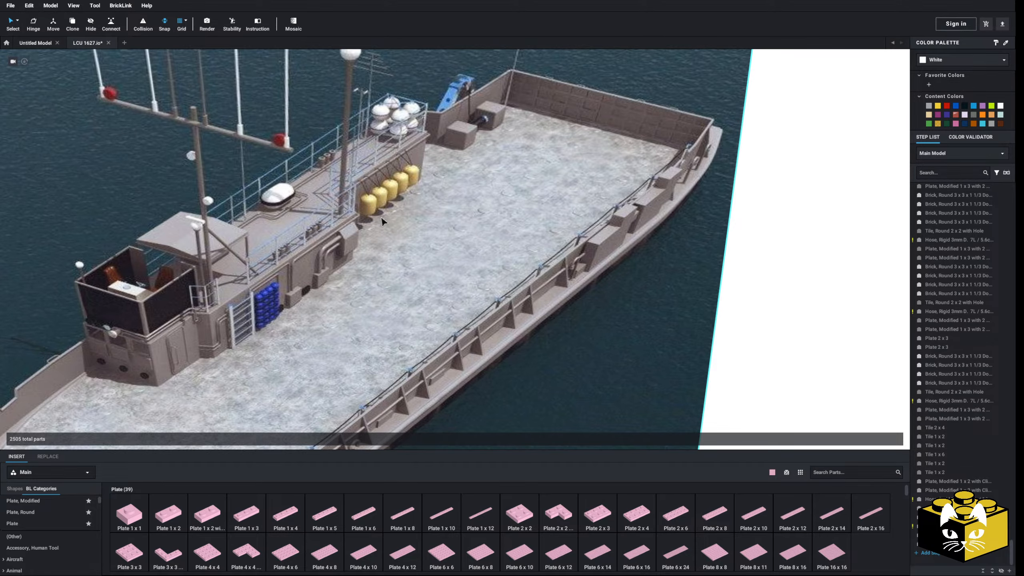
scroll(416, 281, down, 10)
middle_drag(411, 298, 426, 247)
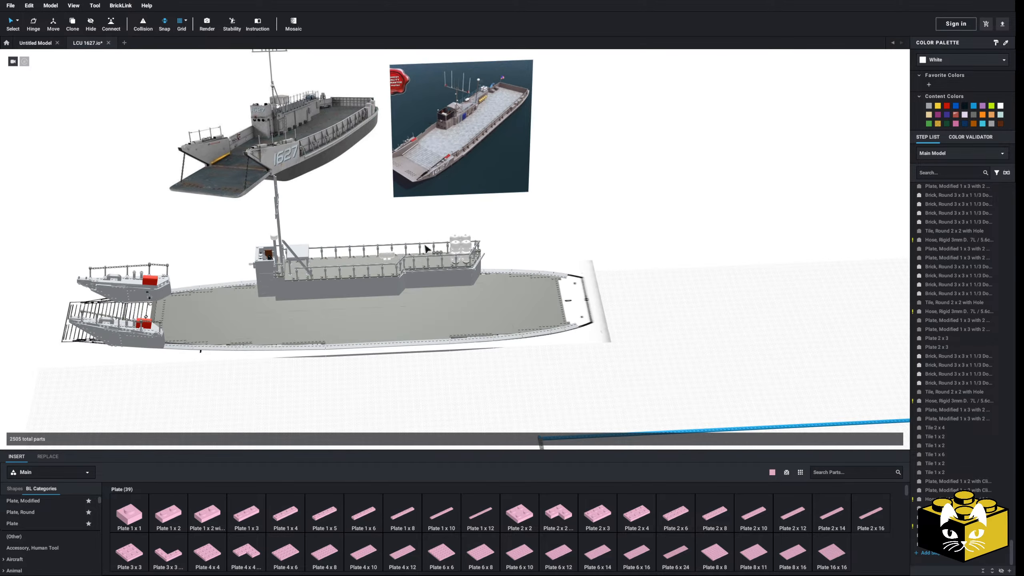
scroll(452, 270, up, 3)
scroll(452, 271, up, 5)
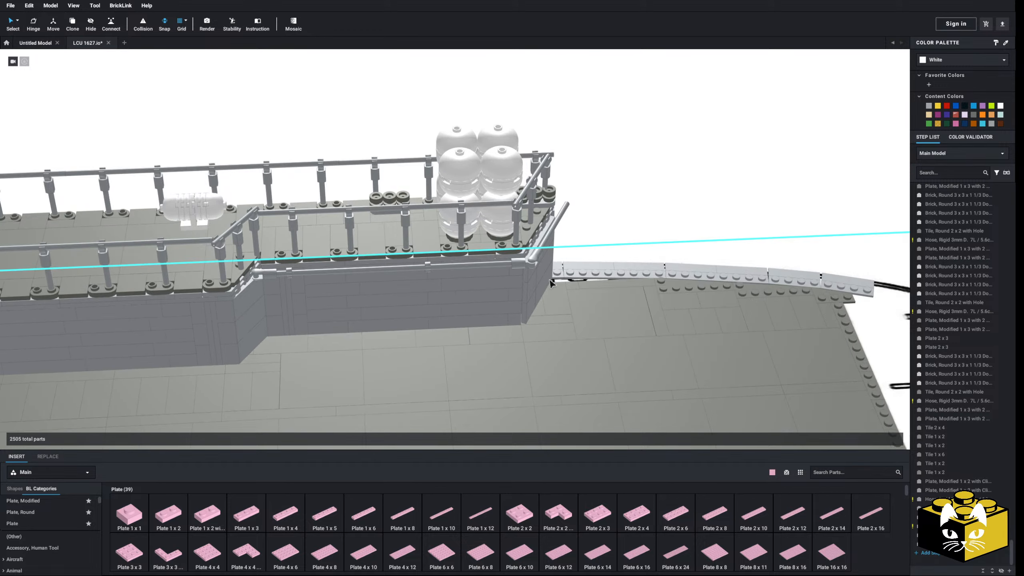
Insert a Technic, Axle 3L from the Technic, Axle category on the empty ground beside the hull
scroll(60, 520, down, 3)
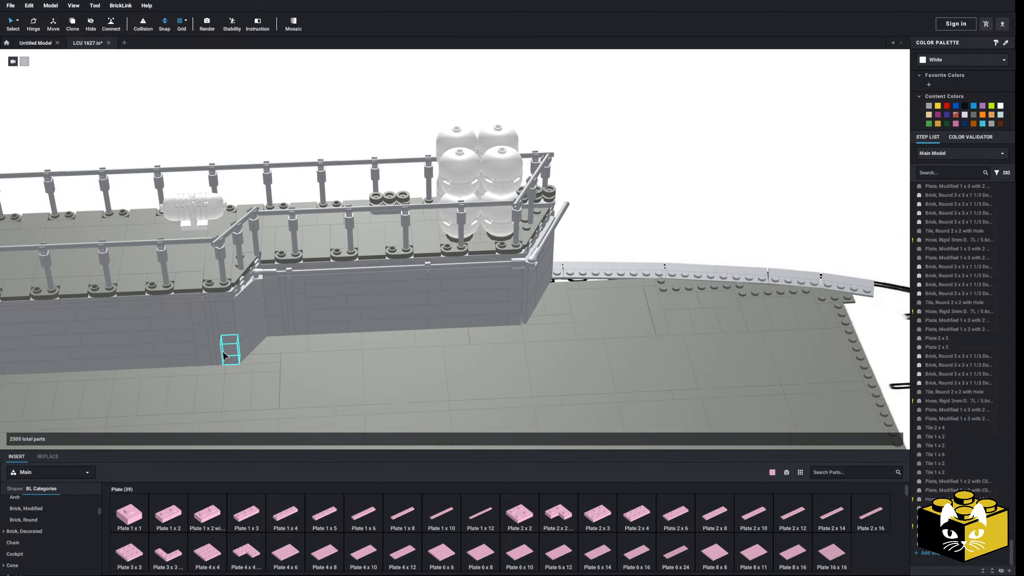
scroll(40, 532, down, 5)
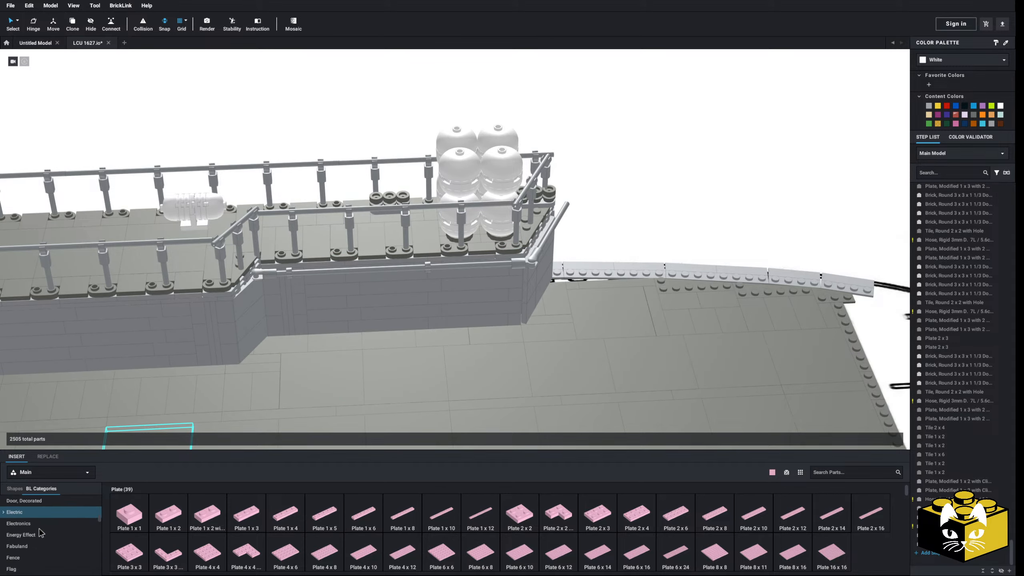
scroll(40, 533, down, 10)
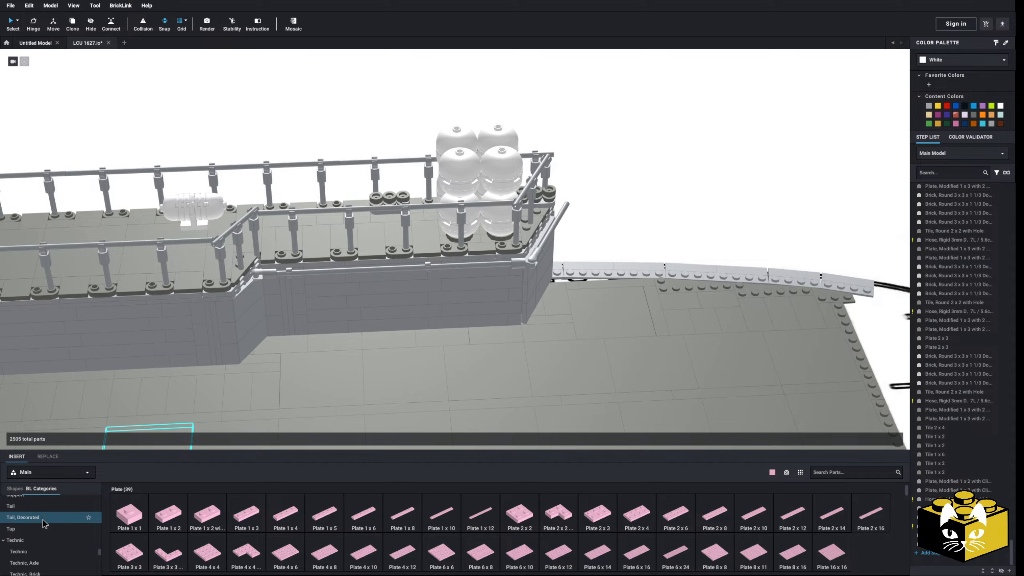
click(24, 540)
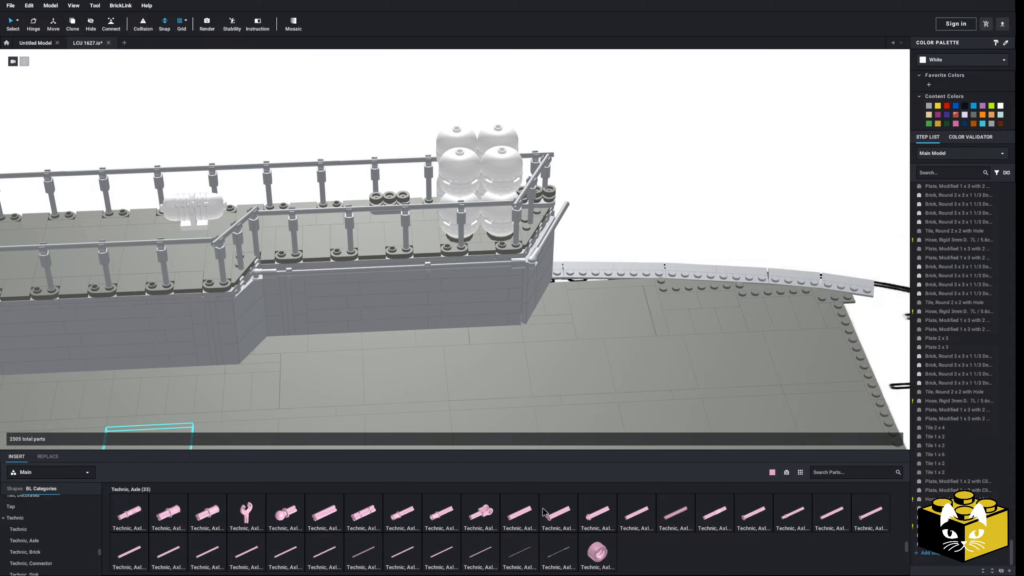
middle_drag(476, 377, 419, 365)
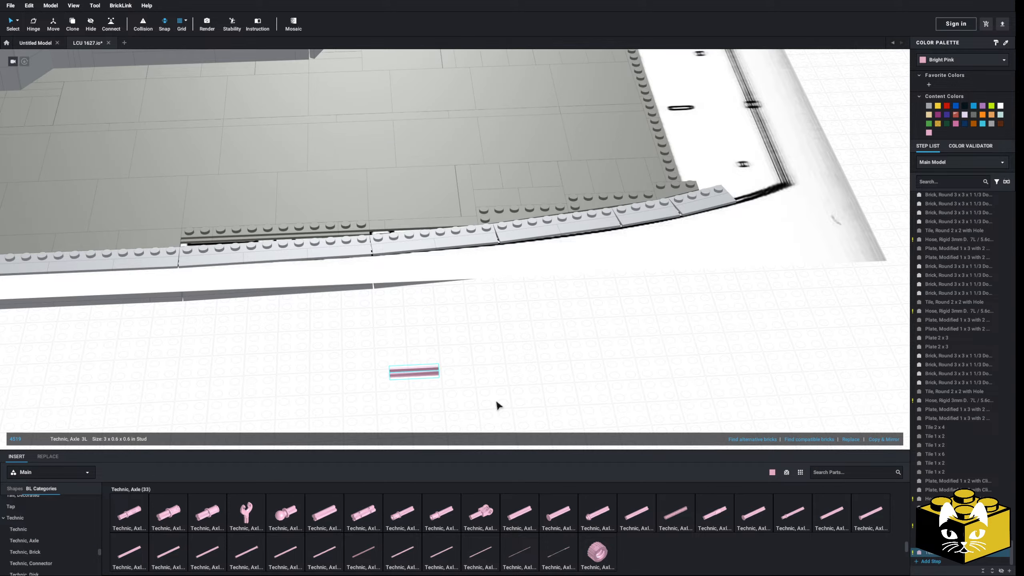
scroll(496, 401, up, 5)
click(475, 377)
Fit two Brick, Round 2 x 2 with Axle Hole parts onto the axle, bottom to bottom with their studs facing outward
click(46, 530)
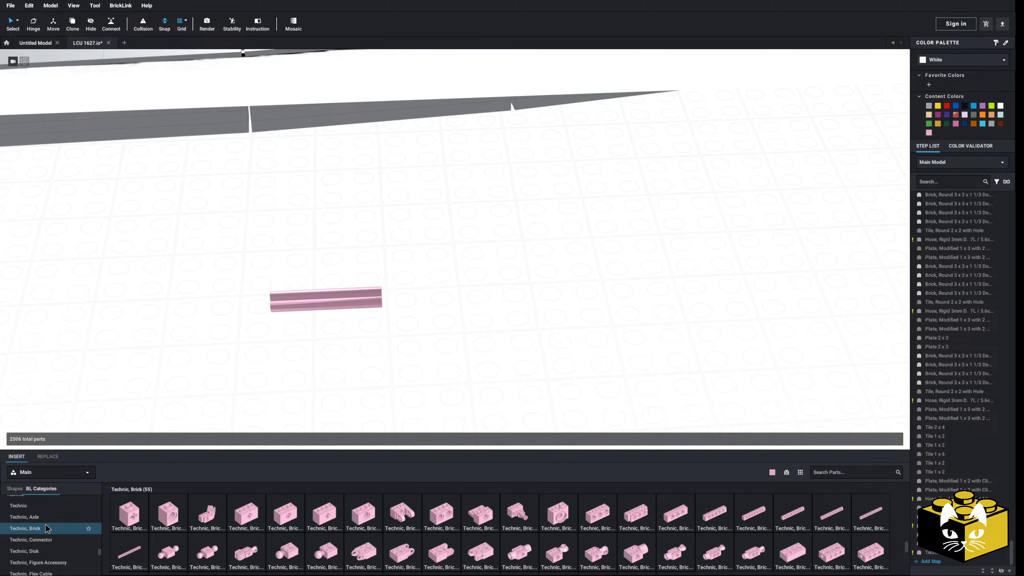
scroll(50, 526, up, 10)
scroll(55, 522, up, 15)
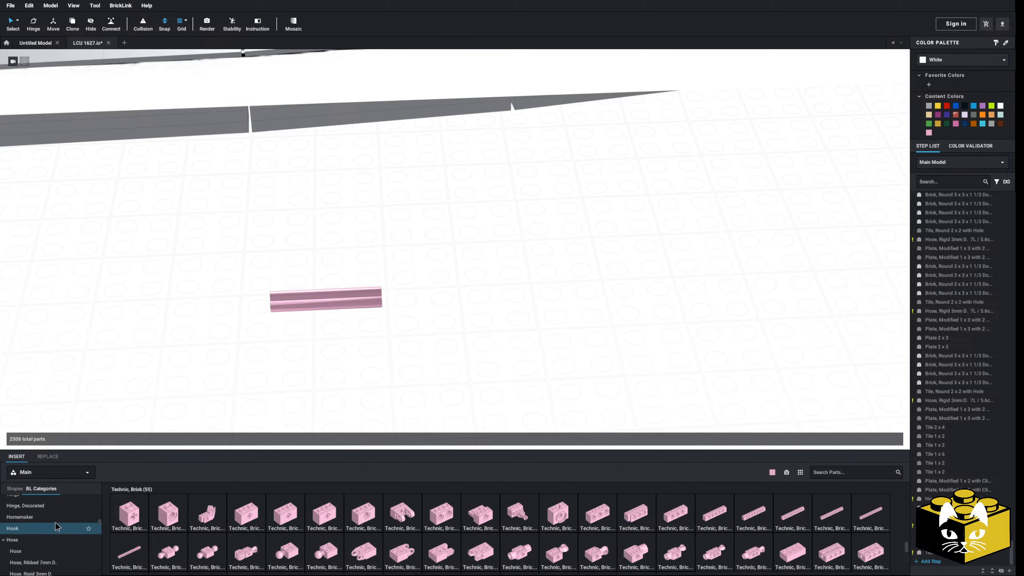
scroll(55, 522, down, 1)
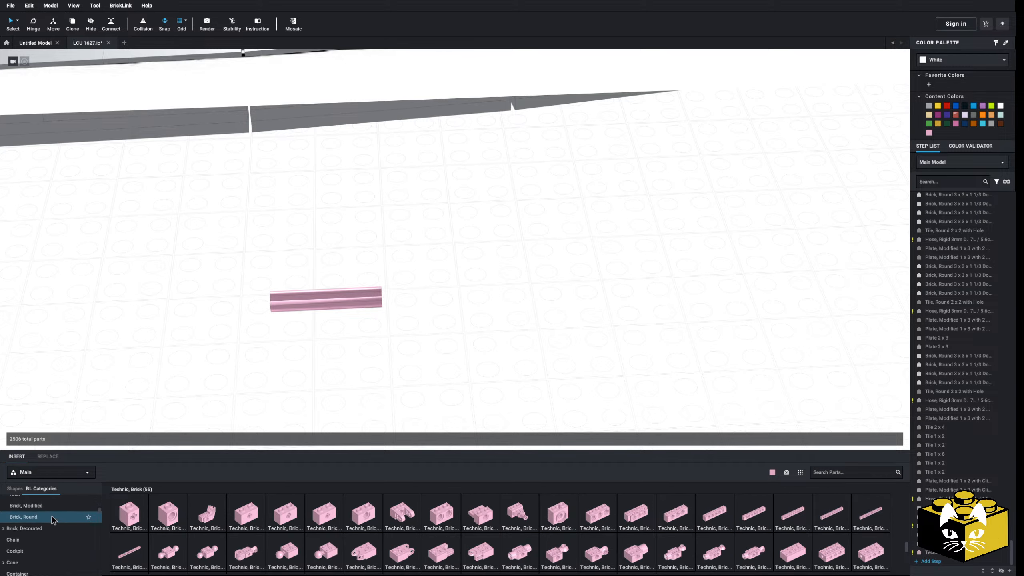
click(55, 518)
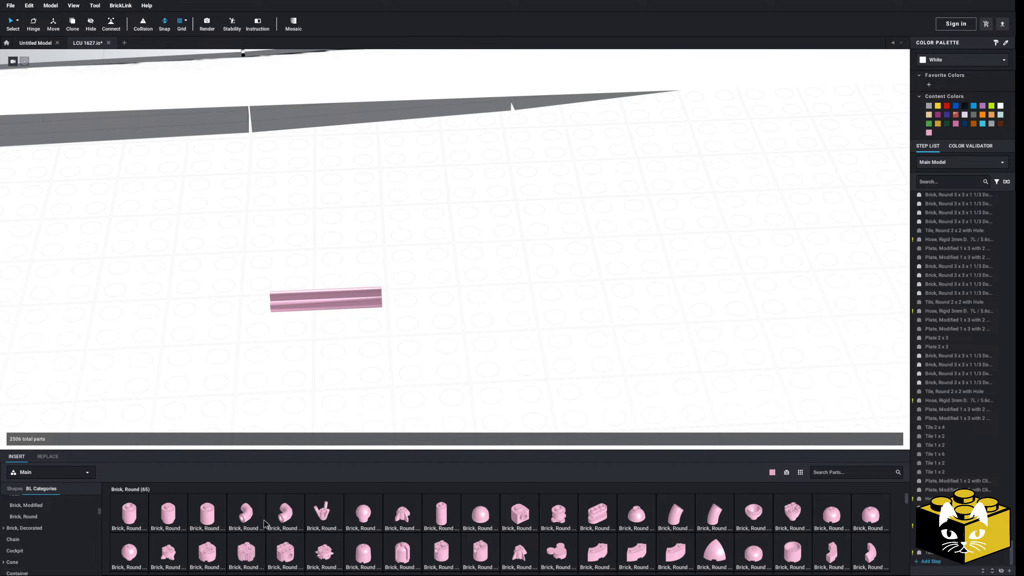
drag(207, 523, 280, 308)
right_drag(280, 309, 337, 324)
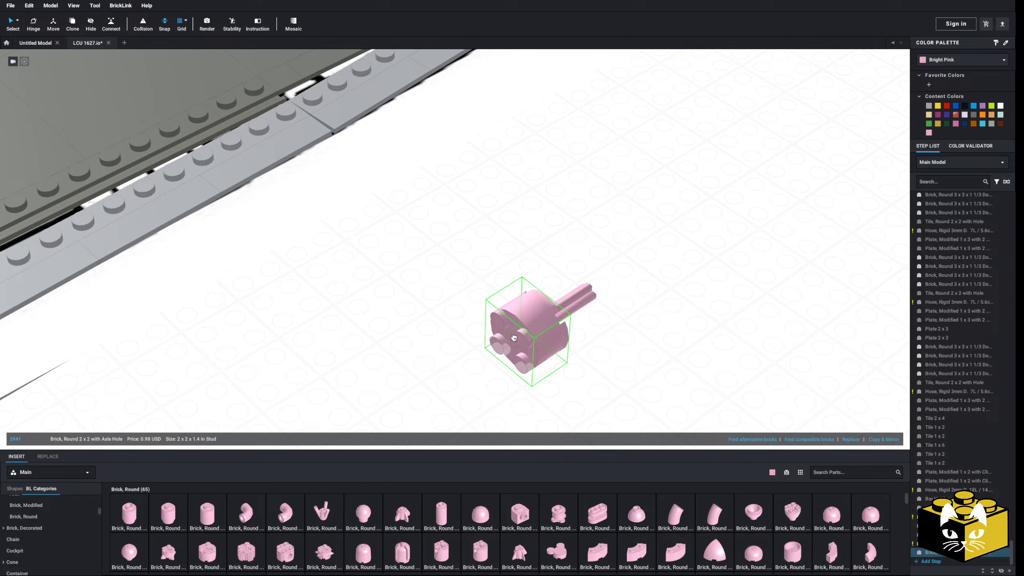
click(514, 338)
right_drag(434, 368, 280, 343)
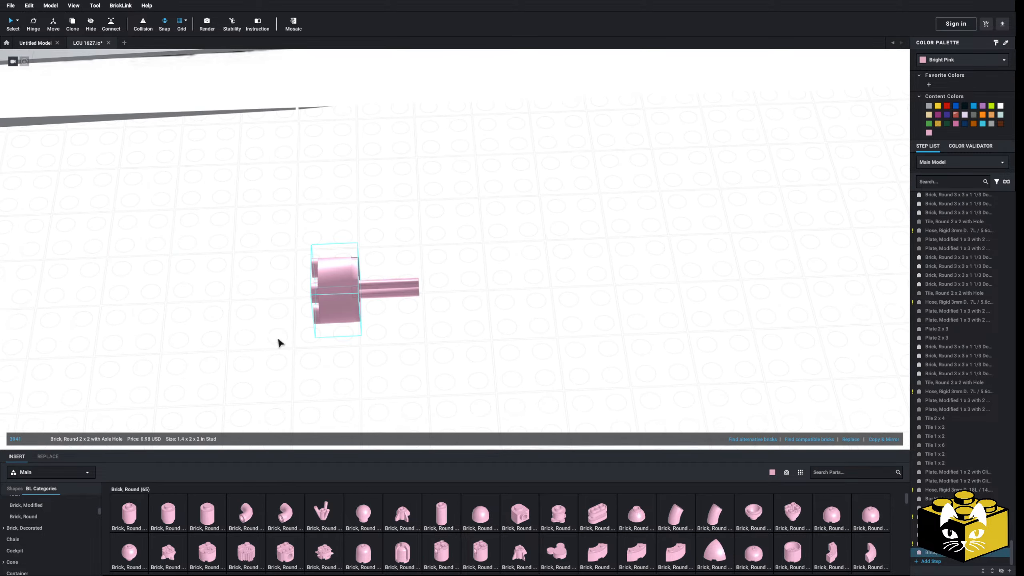
right_drag(452, 377, 437, 389)
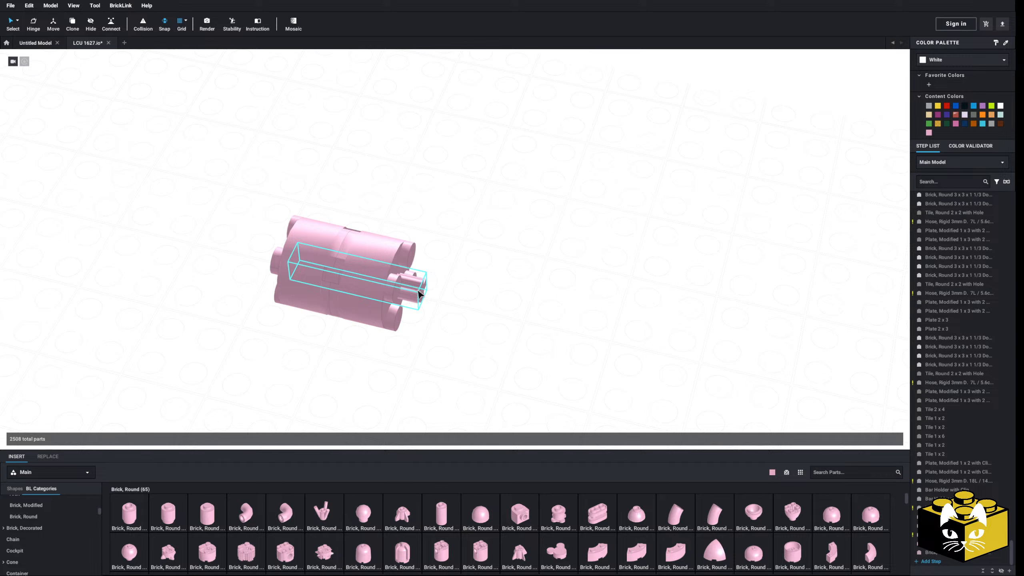
Replace the 3L axle inside the two round bricks with a shorter one from the Technic, Axle category
scroll(52, 532, down, 10)
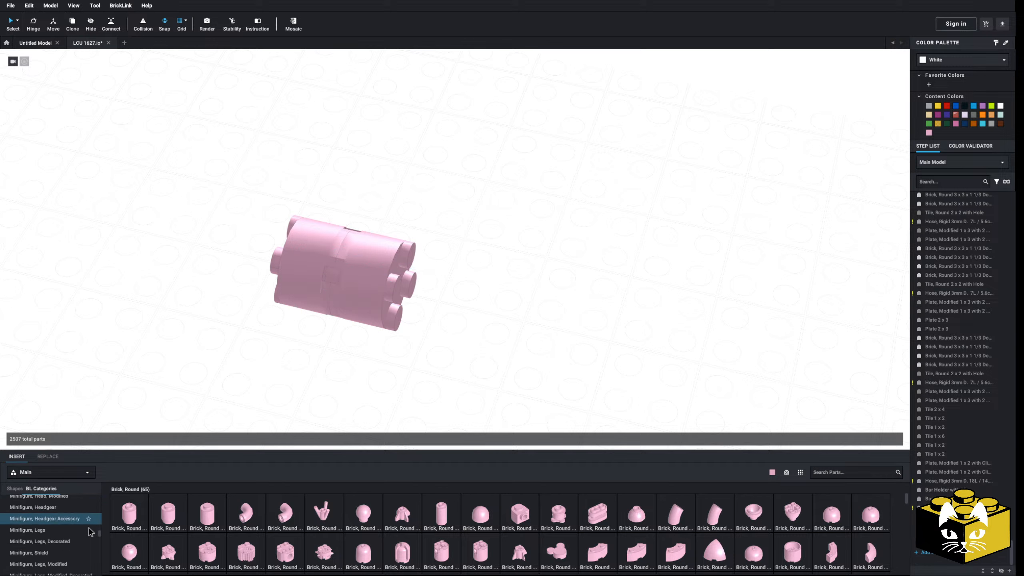
scroll(42, 544, up, 8)
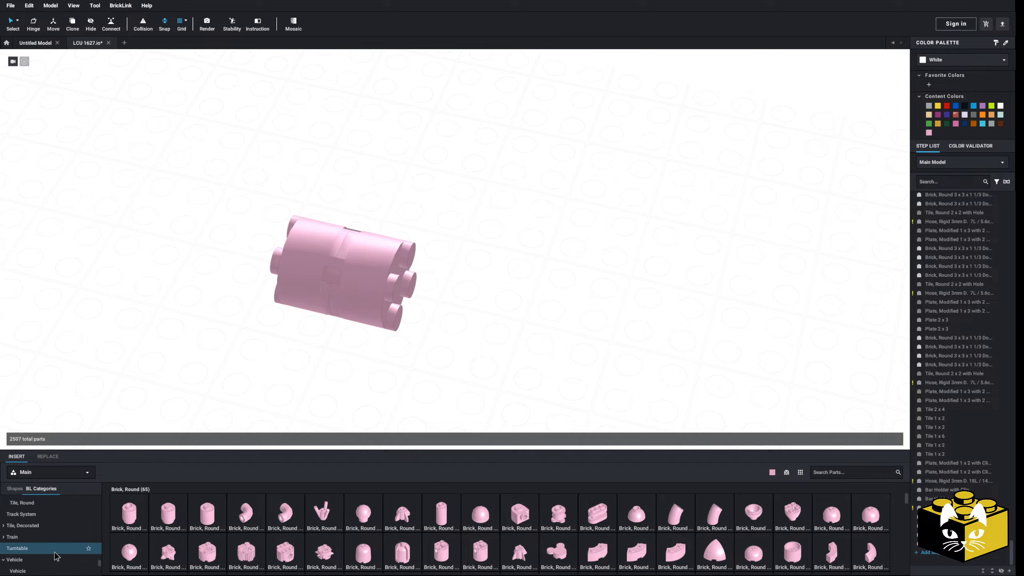
scroll(41, 545, up, 3)
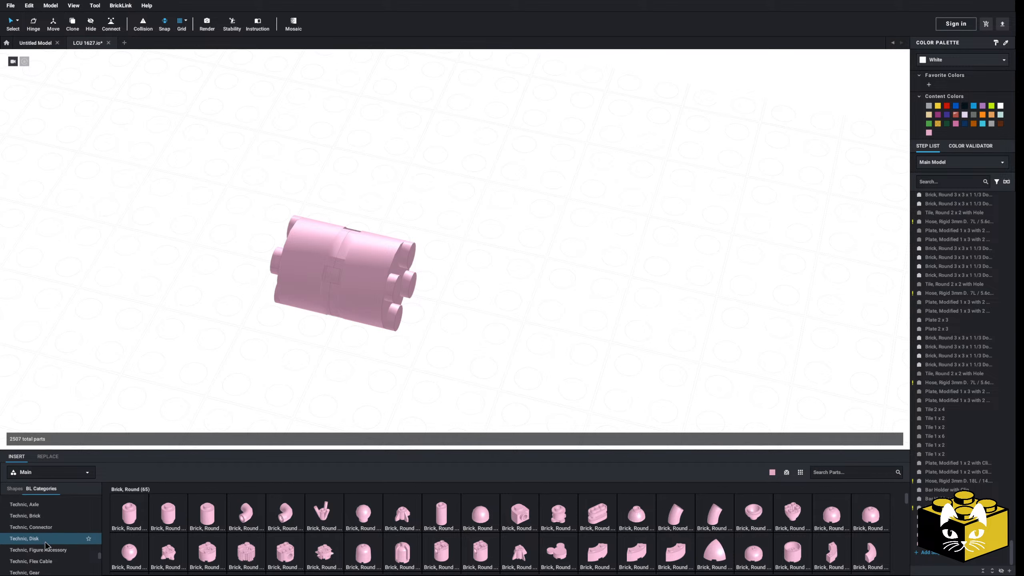
click(42, 508)
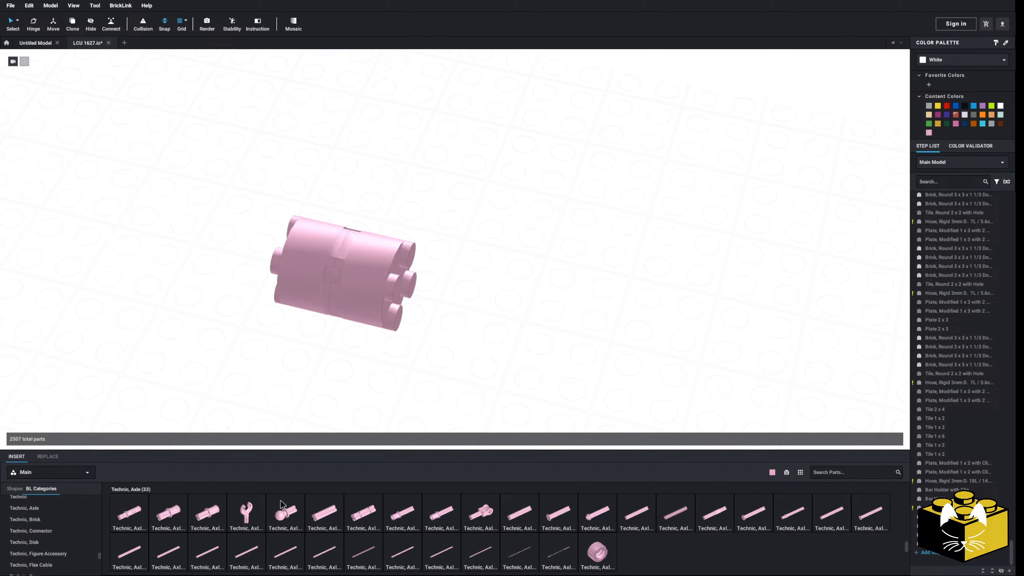
click(361, 522)
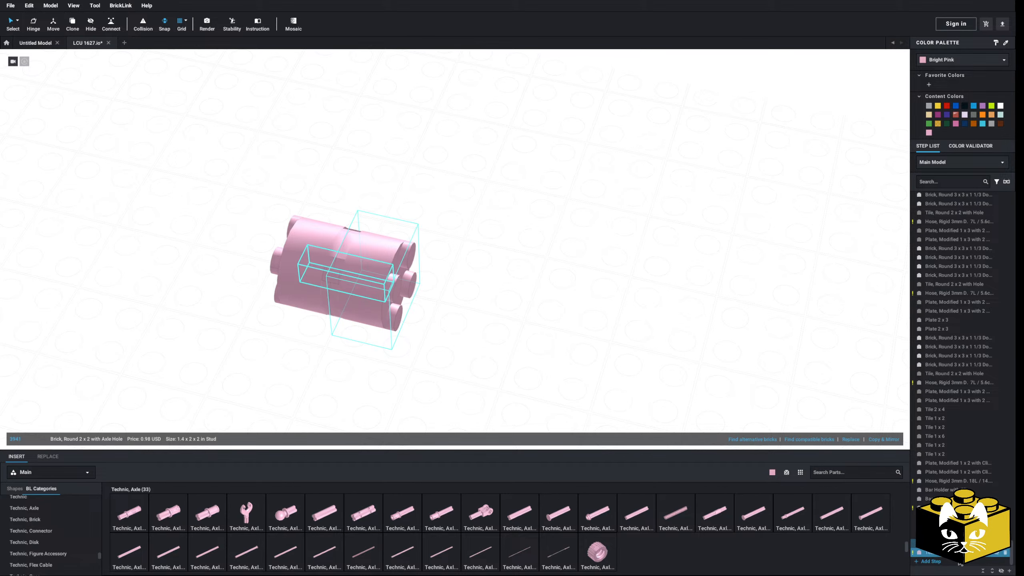
Color the axle inside the barrel Black and its two round bricks Bright Light Yellow
click(947, 62)
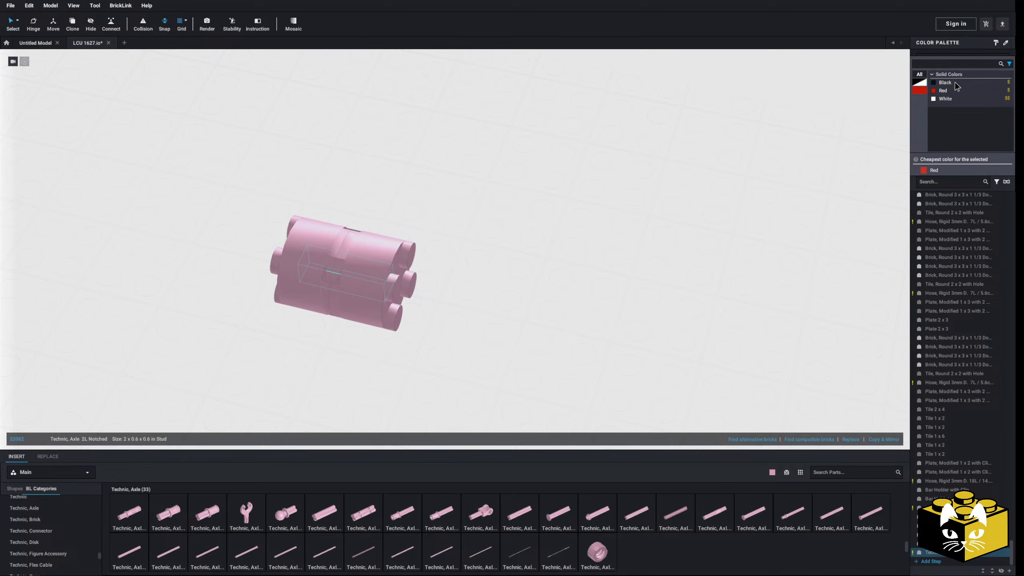
click(955, 83)
click(377, 280)
ctrl+click(314, 265)
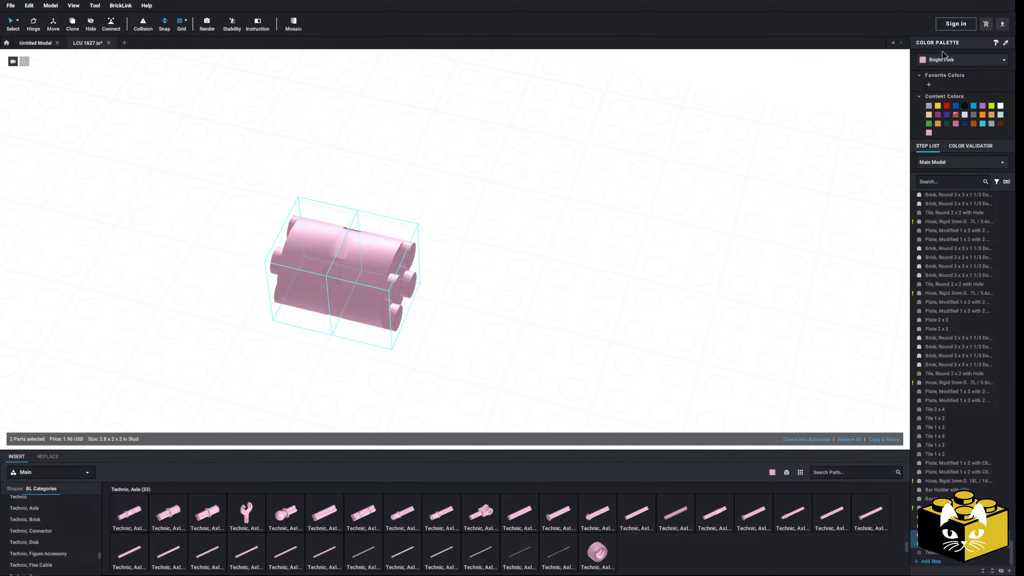
click(940, 60)
scroll(971, 82, down, 1)
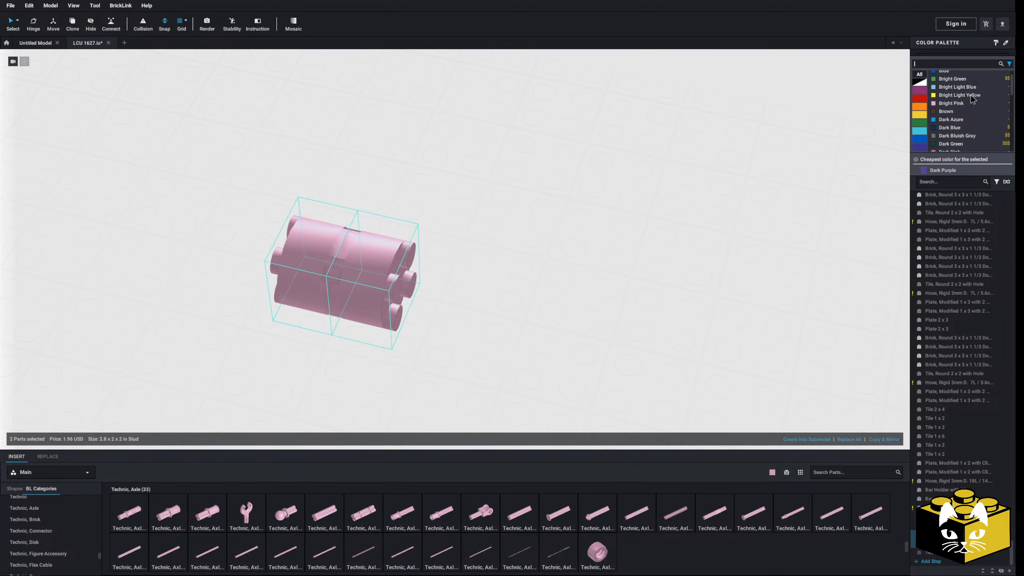
click(970, 95)
click(688, 309)
Recolor the barrel's two round bricks Yellow
scroll(558, 316, down, 8)
right_drag(559, 316, 500, 354)
middle_drag(500, 354, 519, 318)
scroll(520, 320, up, 5)
right_drag(558, 359, 569, 347)
middle_drag(570, 347, 534, 369)
scroll(534, 369, up, 2)
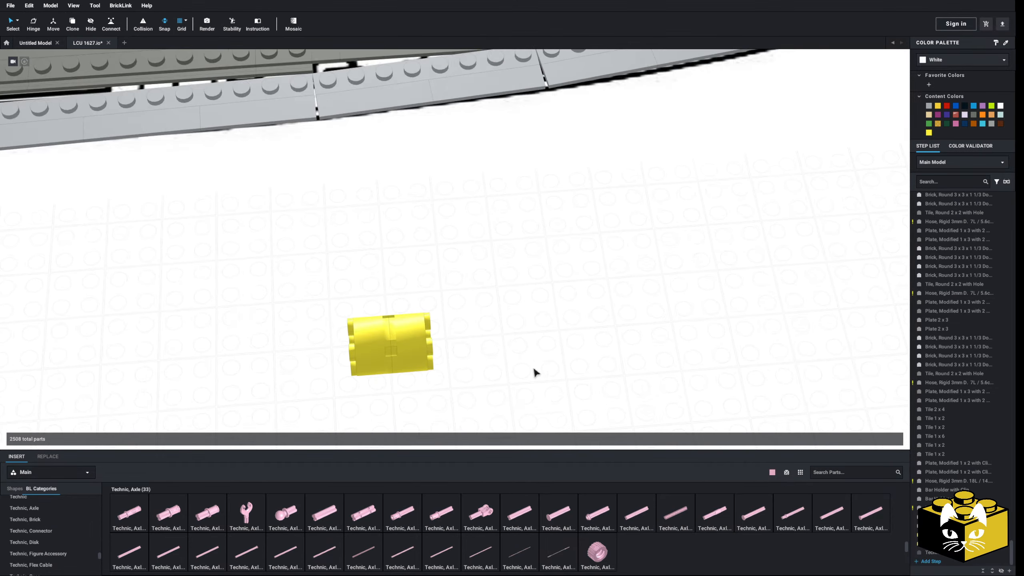
ctrl+click(378, 340)
click(954, 62)
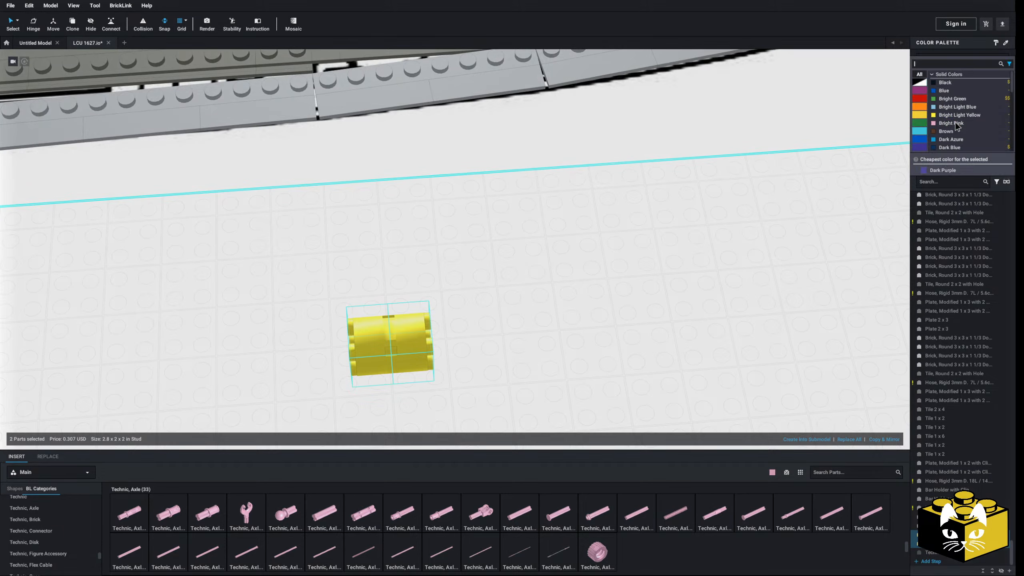
scroll(956, 124, down, 2)
scroll(956, 124, down, 5)
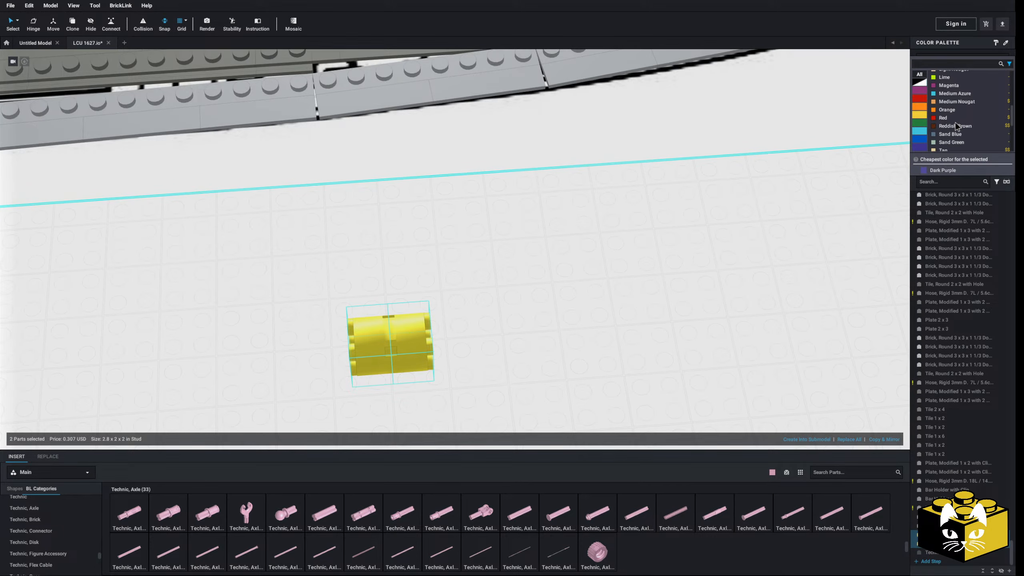
click(945, 98)
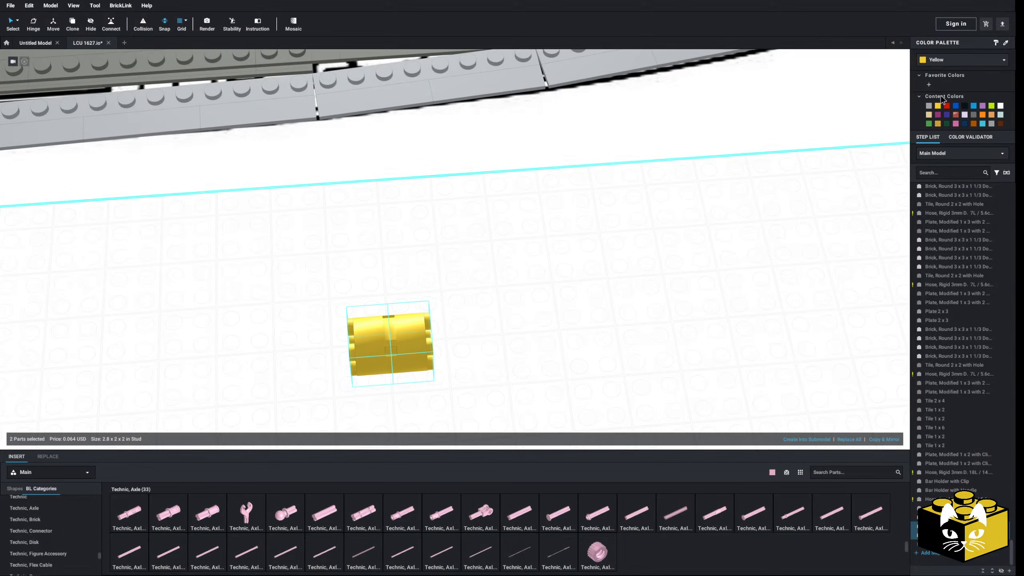
click(654, 291)
Compare the barrel with the landing craft's deck, superstructure and reference photo
scroll(653, 290, down, 6)
middle_drag(586, 206, 644, 284)
right_drag(644, 283, 643, 351)
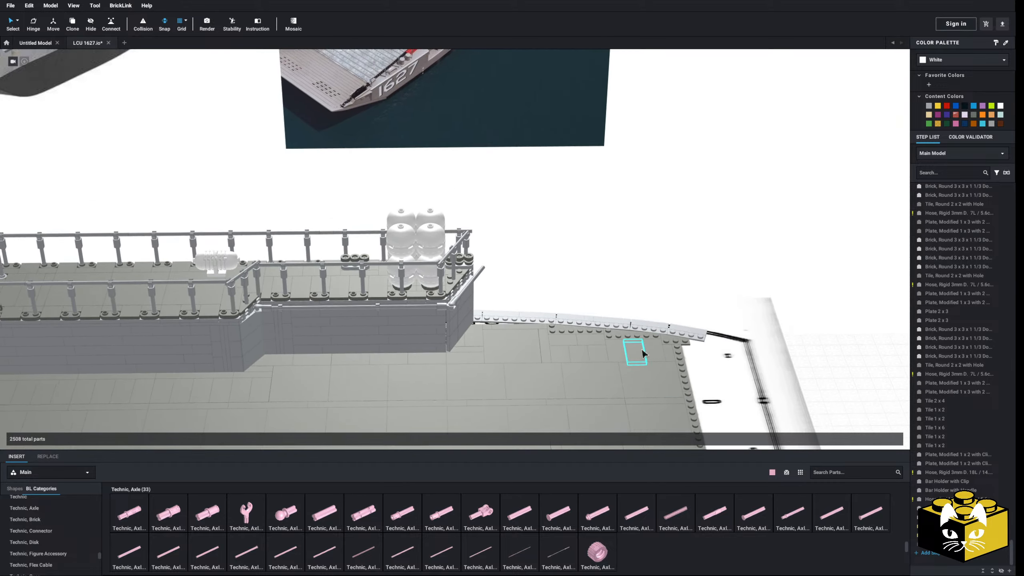
middle_drag(642, 351, 646, 226)
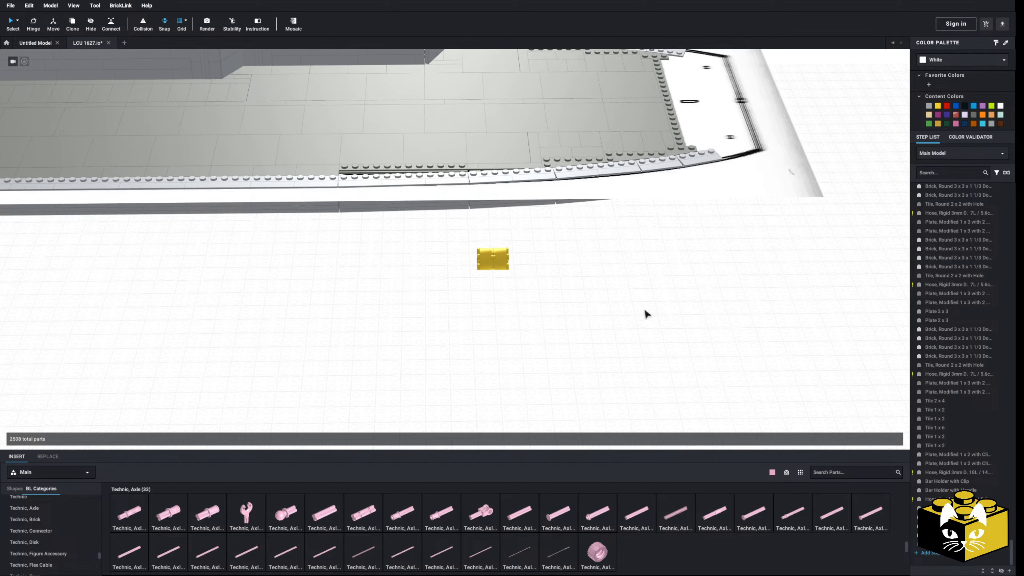
right_drag(647, 312, 644, 320)
scroll(645, 319, up, 4)
mouse_move(644, 318)
middle_down()
mouse_move(631, 278)
mouse_move(635, 315)
middle_up()
scroll(632, 278, up, 3)
right_drag(635, 315, 643, 319)
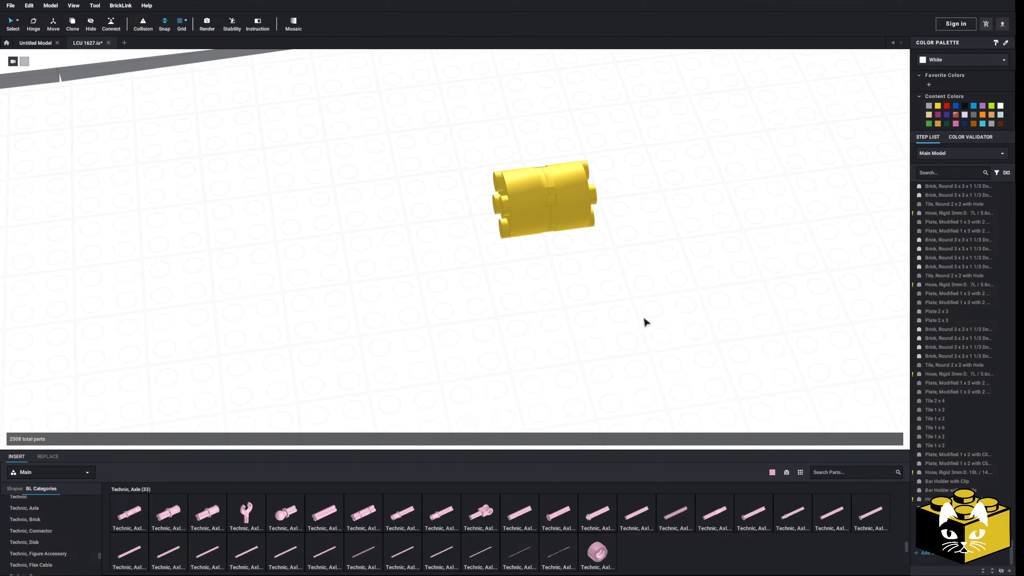
middle_drag(643, 319, 640, 346)
Cap both studded ends of the barrel with a Tile, Round 2 x 2 with Open Stud from the Tile, Round category
scroll(57, 519, down, 5)
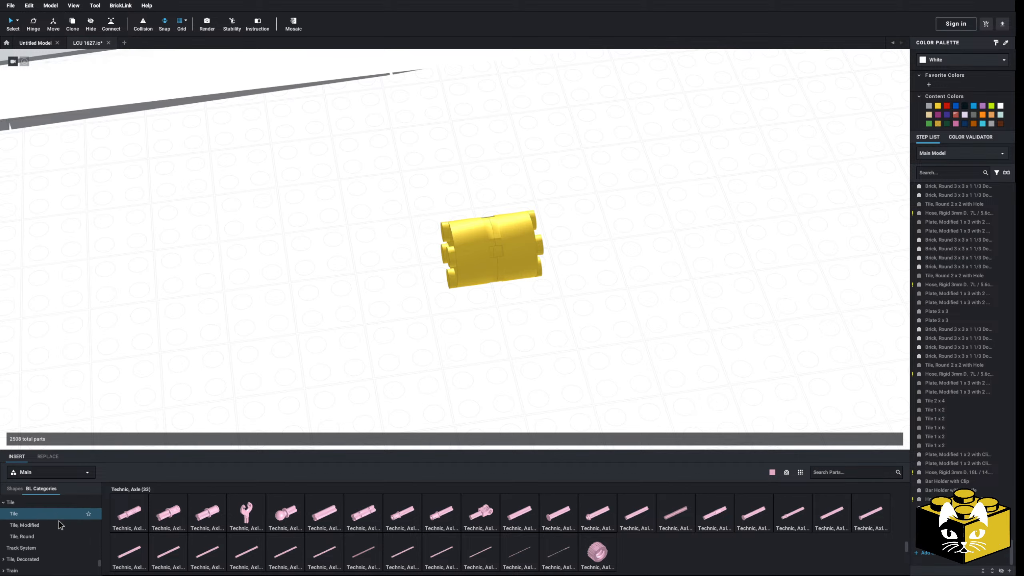
scroll(44, 532, up, 1)
click(48, 532)
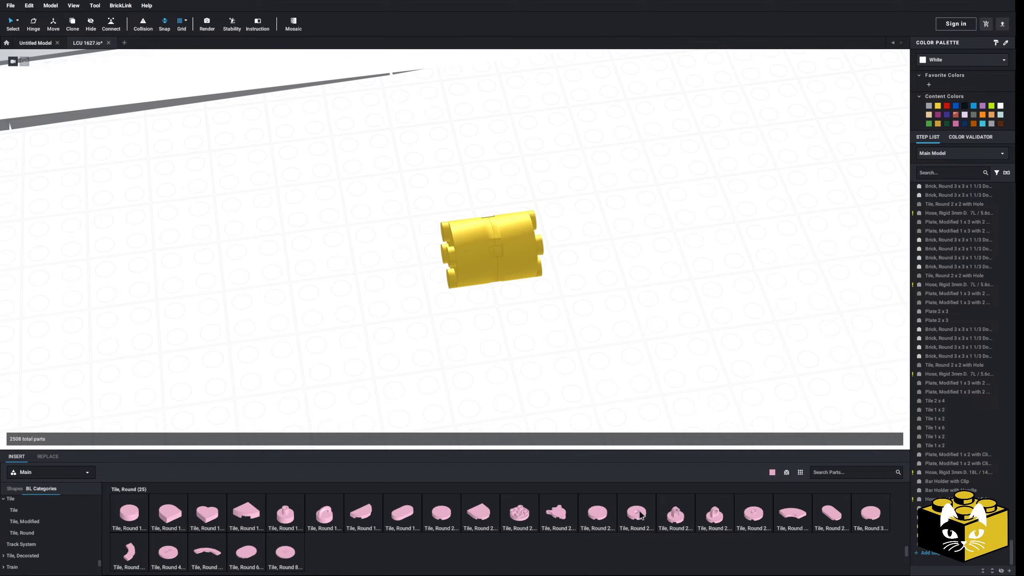
drag(754, 522, 434, 265)
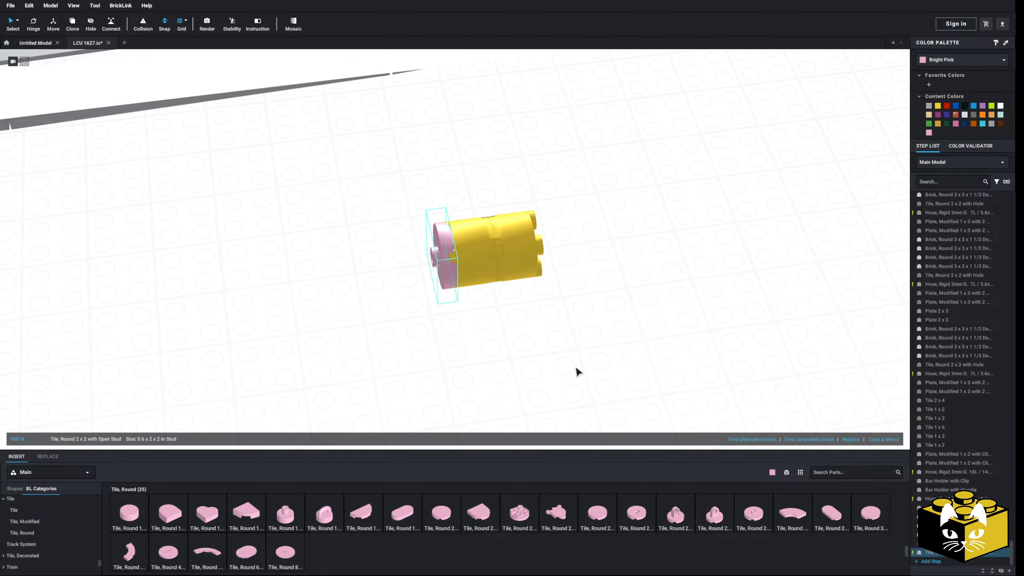
drag(758, 511, 557, 251)
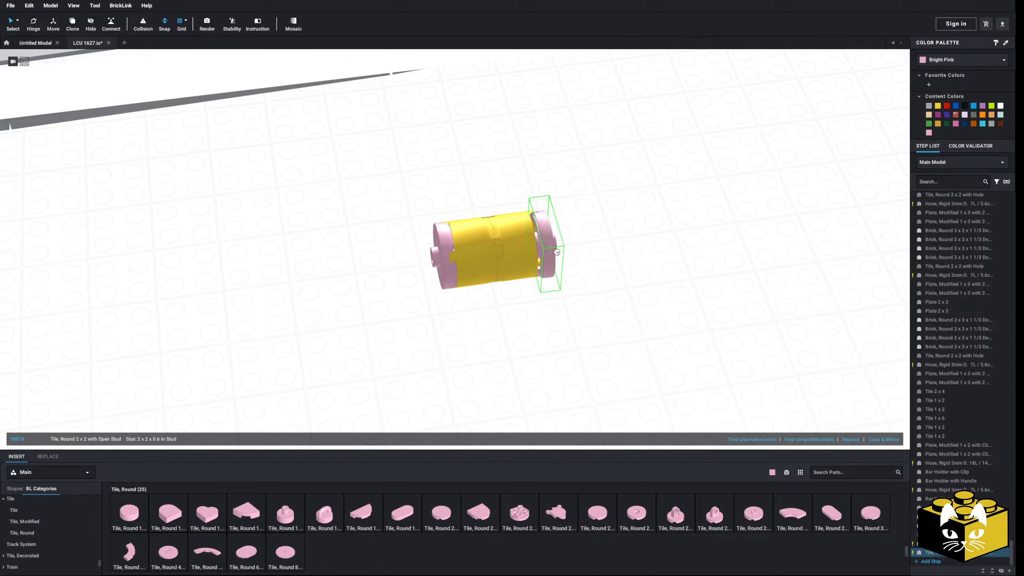
Color the two round end tiles Yellow to match the barrel's body
click(935, 60)
scroll(964, 118, down, 7)
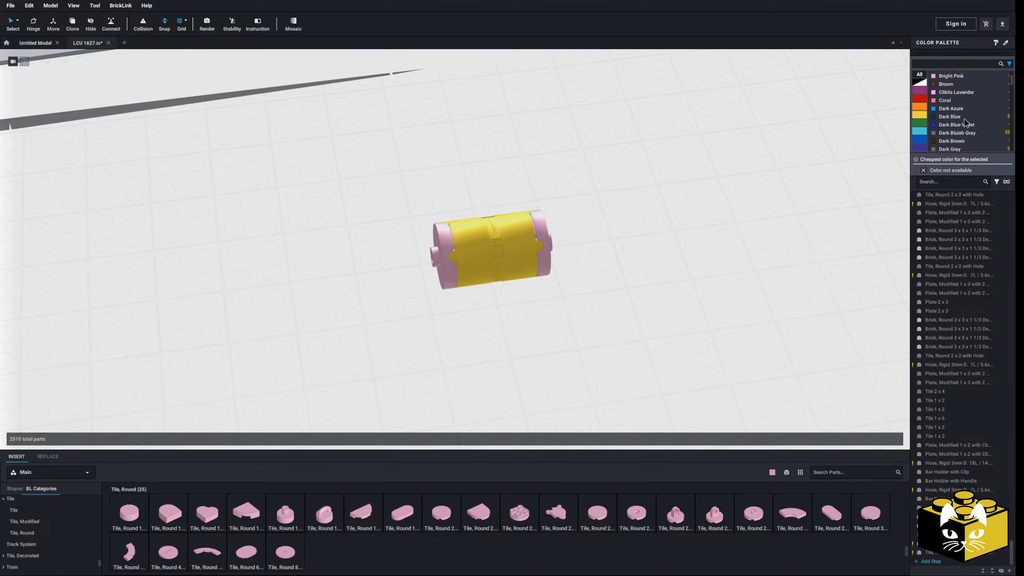
scroll(964, 119, down, 3)
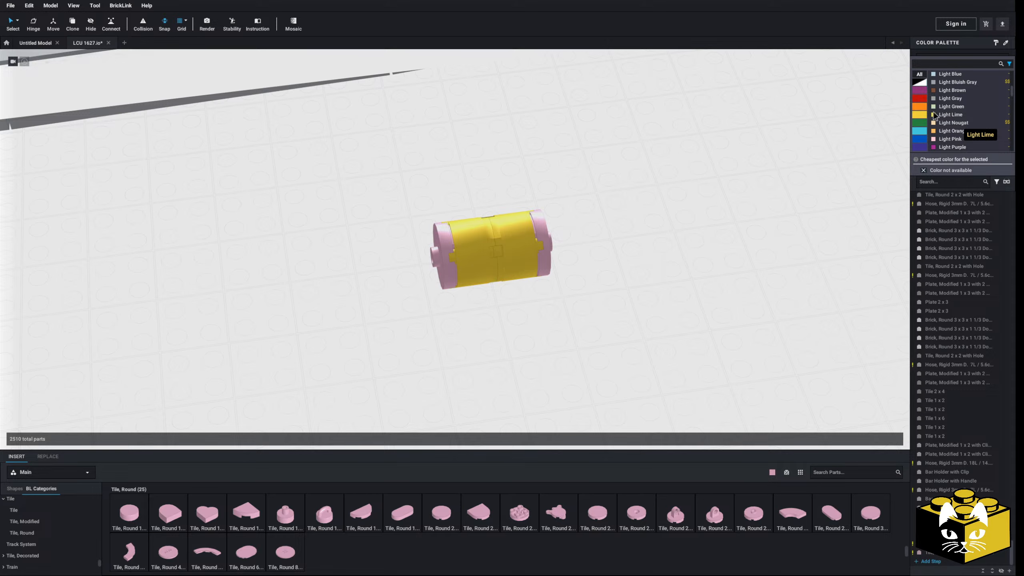
scroll(953, 114, down, 3)
scroll(962, 118, down, 2)
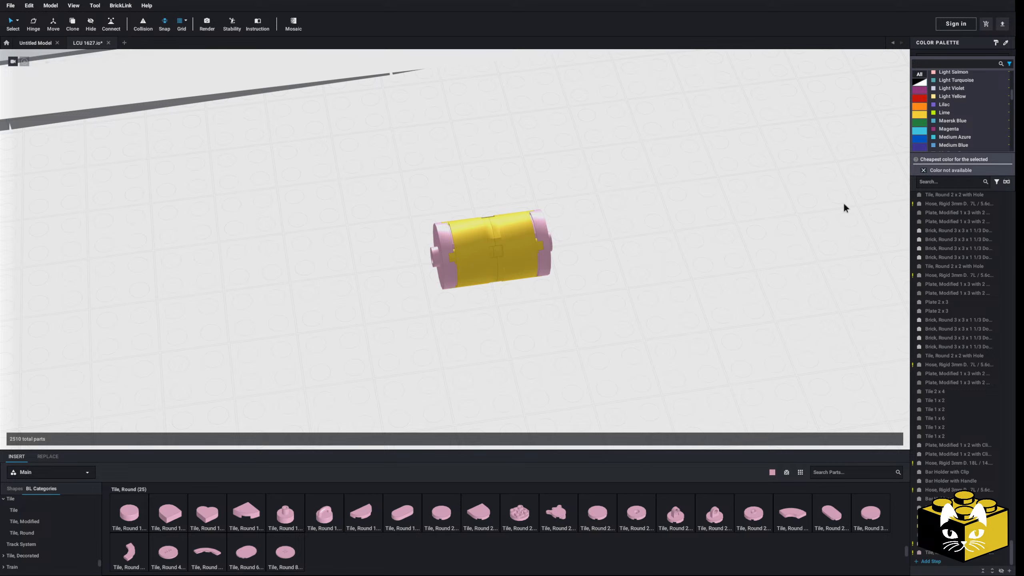
click(667, 260)
click(442, 260)
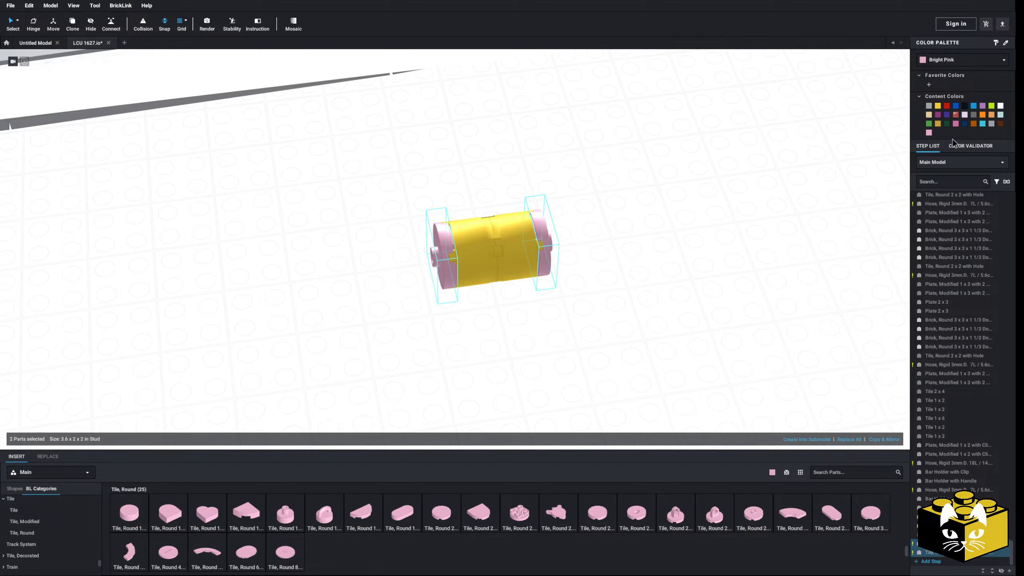
click(939, 105)
click(734, 230)
Fit a Dish 2 x 2 Inverted (Radar) onto each end of the barrel and color both dishes Yellow
right_drag(733, 230, 560, 387)
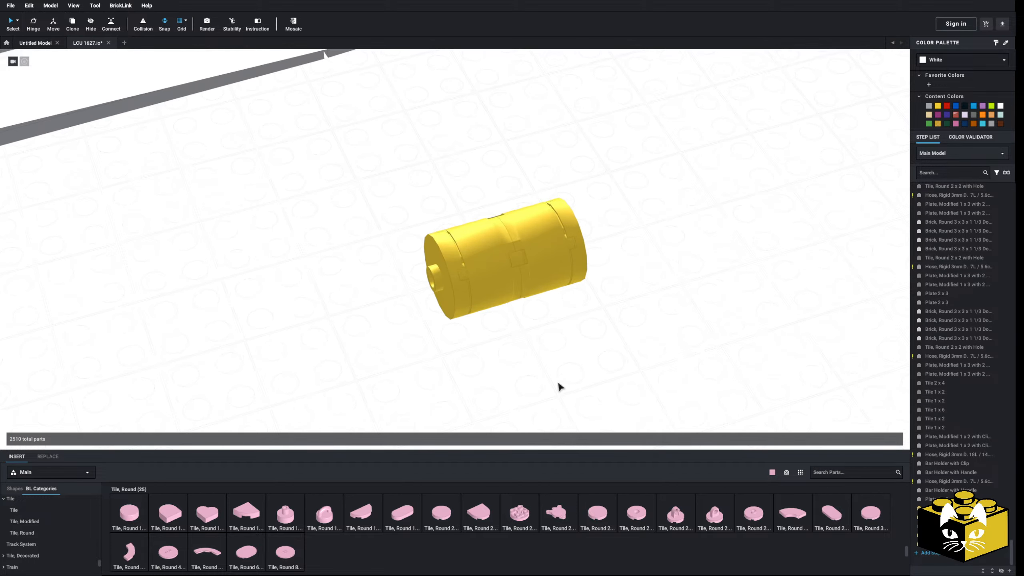
scroll(98, 501, up, 10)
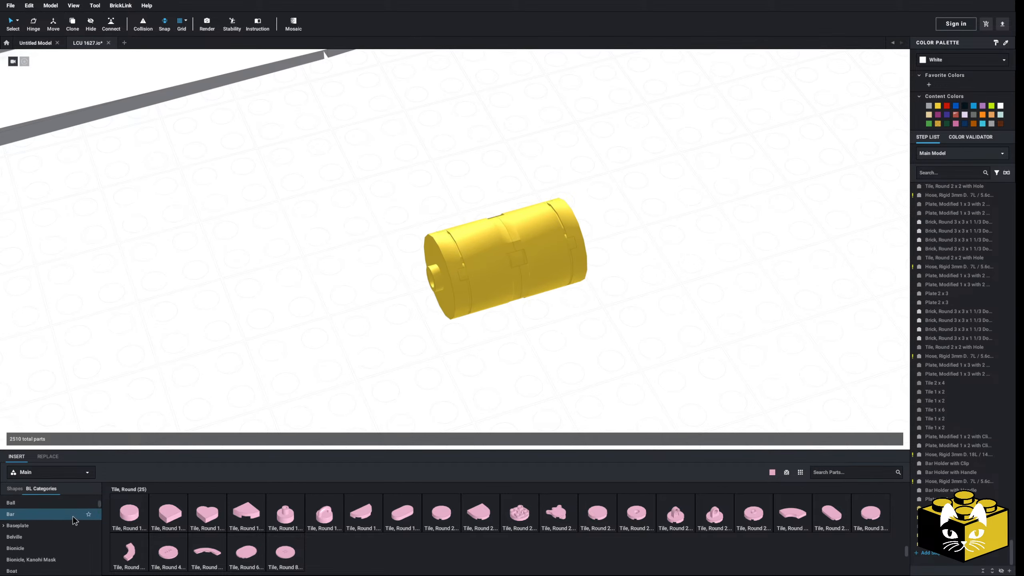
scroll(71, 521, down, 3)
scroll(70, 521, down, 10)
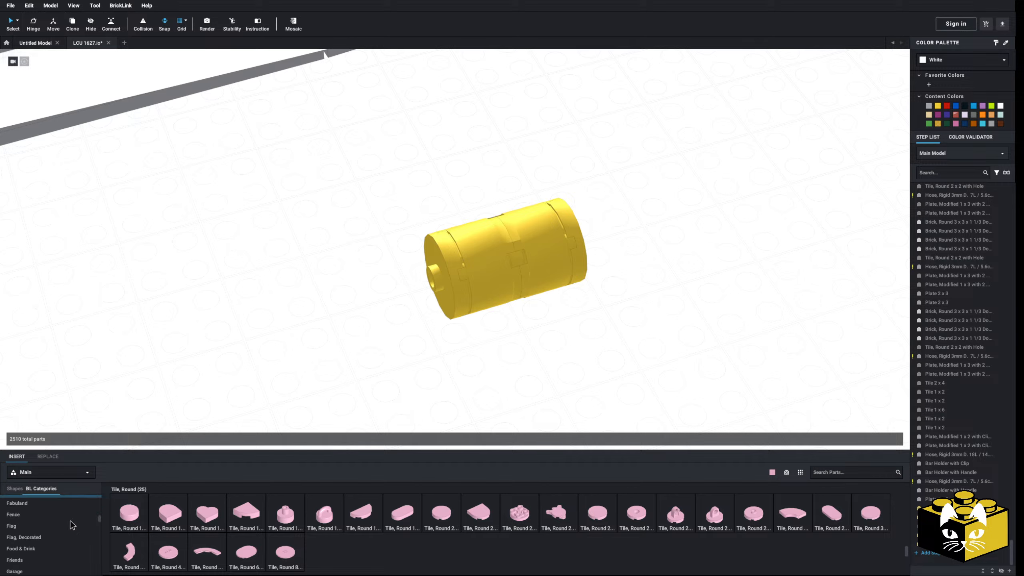
scroll(71, 521, down, 5)
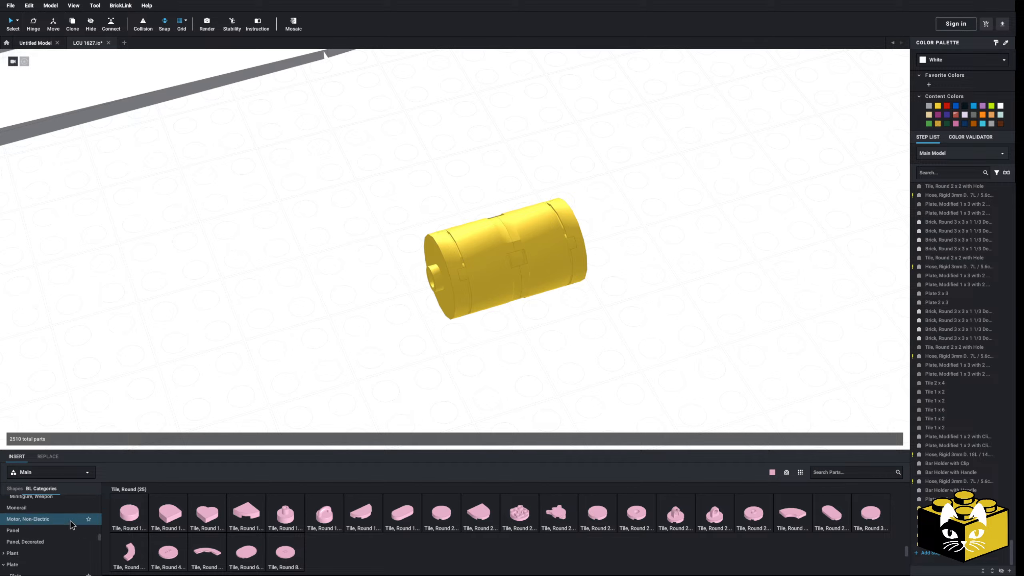
scroll(71, 520, up, 12)
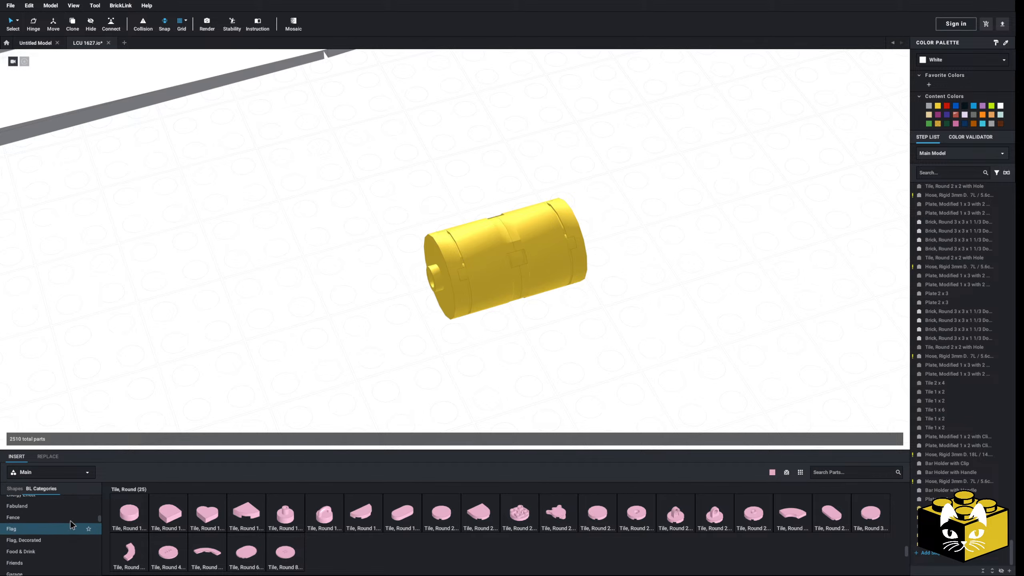
scroll(71, 521, down, 3)
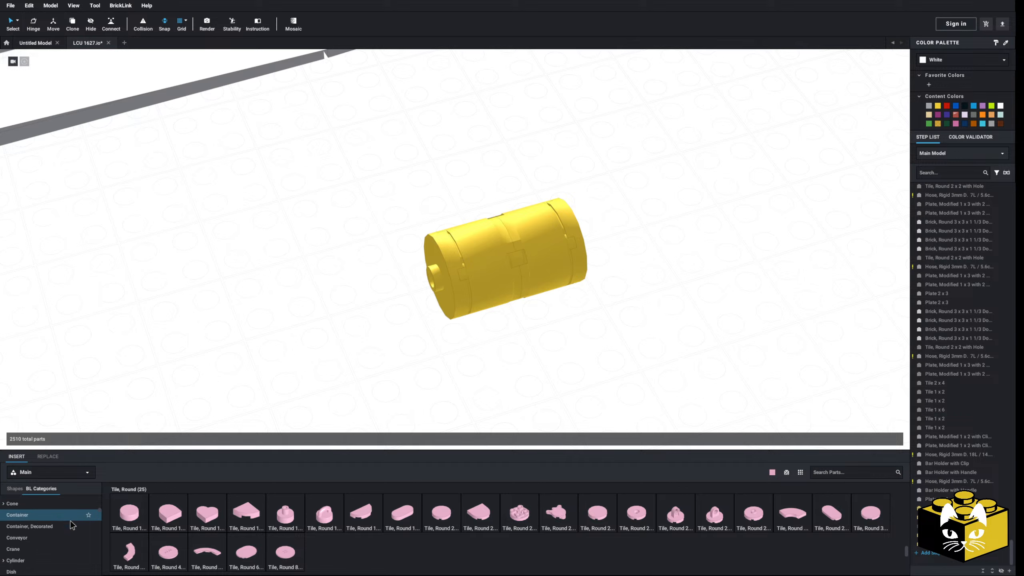
click(43, 532)
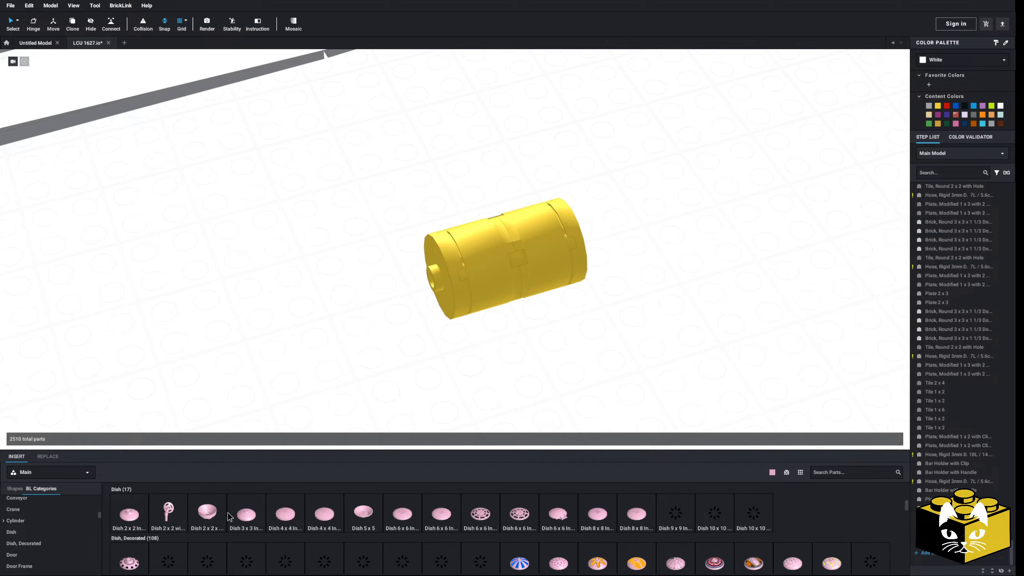
drag(123, 517, 406, 293)
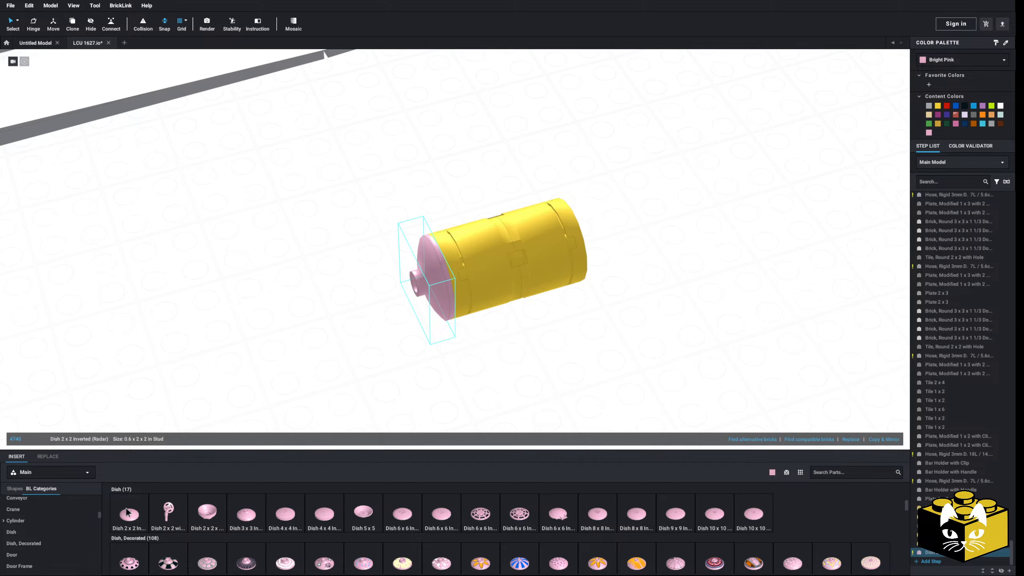
drag(127, 512, 597, 235)
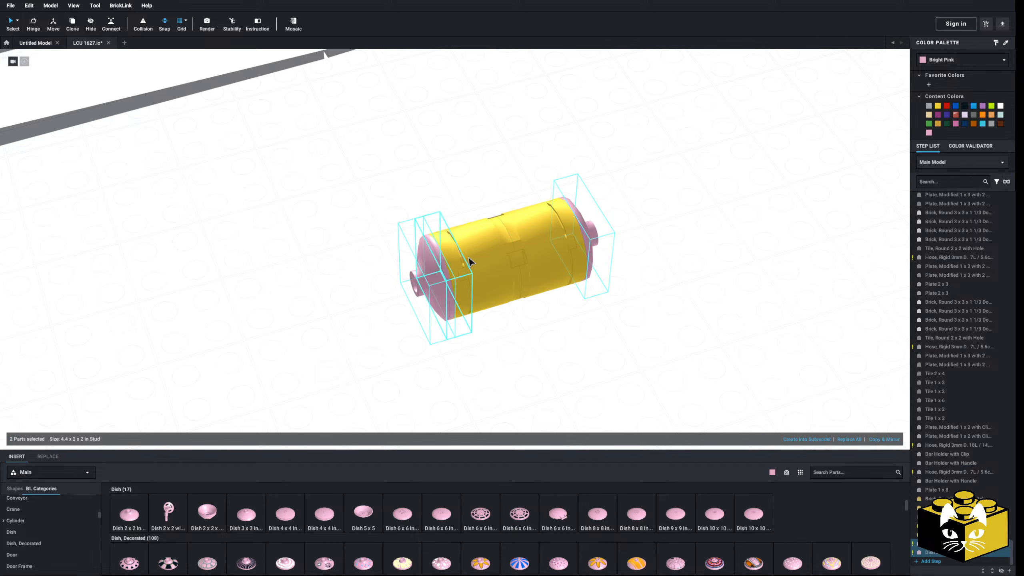
click(937, 106)
click(754, 244)
Plug a Bar 1L part from the Bar category into the stud of the dish at one end of the barrel
scroll(639, 312, down, 5)
right_drag(639, 311, 595, 359)
scroll(577, 370, down, 2)
scroll(579, 365, down, 3)
scroll(595, 358, up, 6)
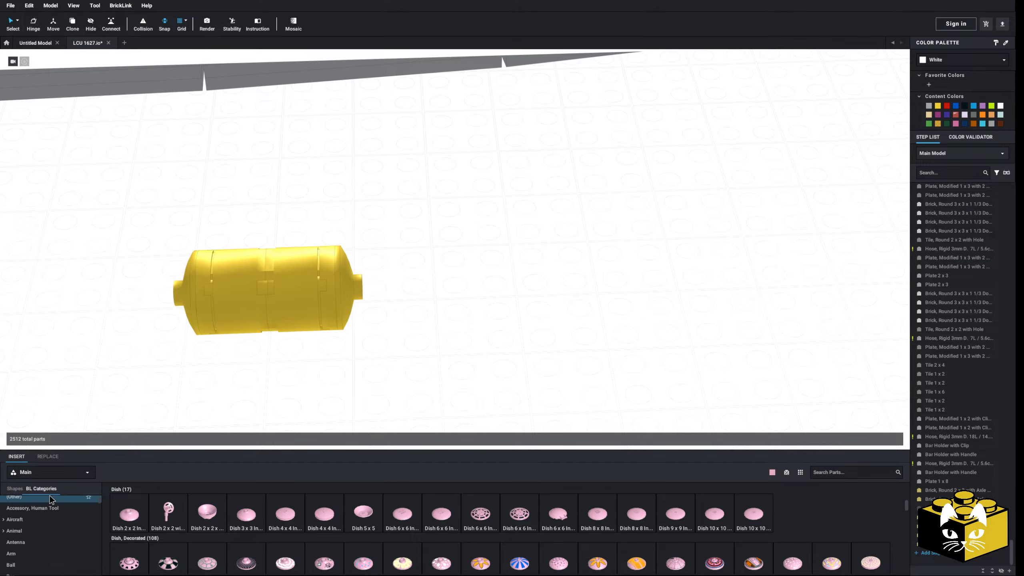
click(34, 546)
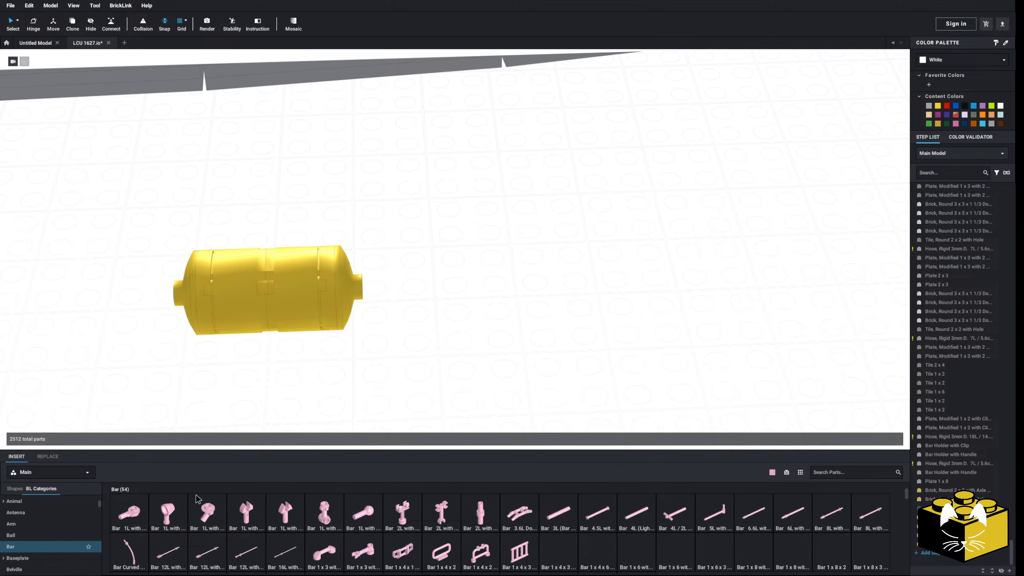
click(204, 516)
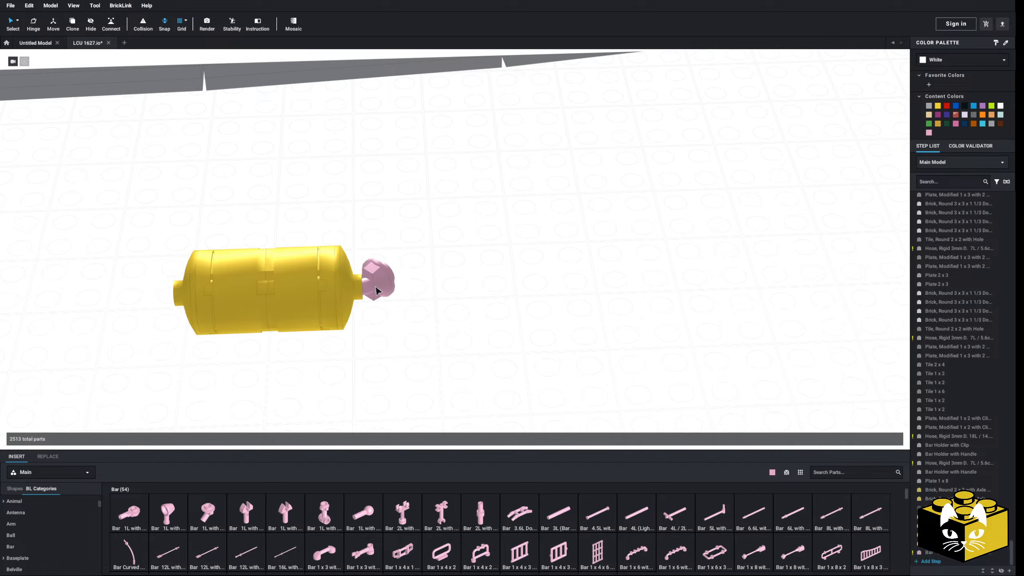
Fit a Tile, Modified 1 x 1 with Open O Clip from the Tile, Modified category onto the barrel's bar and color both parts Black
scroll(422, 371, down, 2)
right_drag(422, 371, 422, 380)
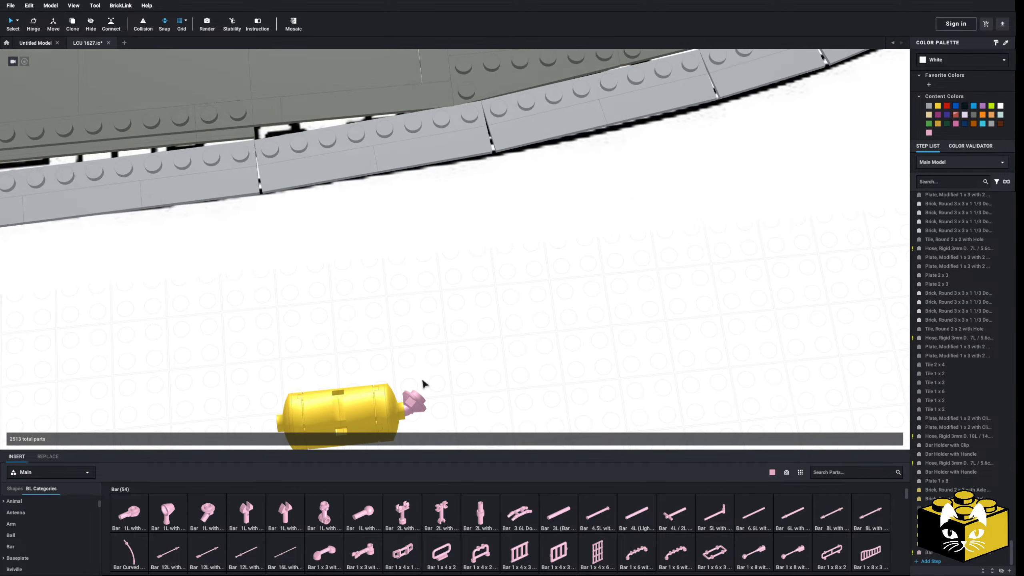
scroll(57, 516, down, 15)
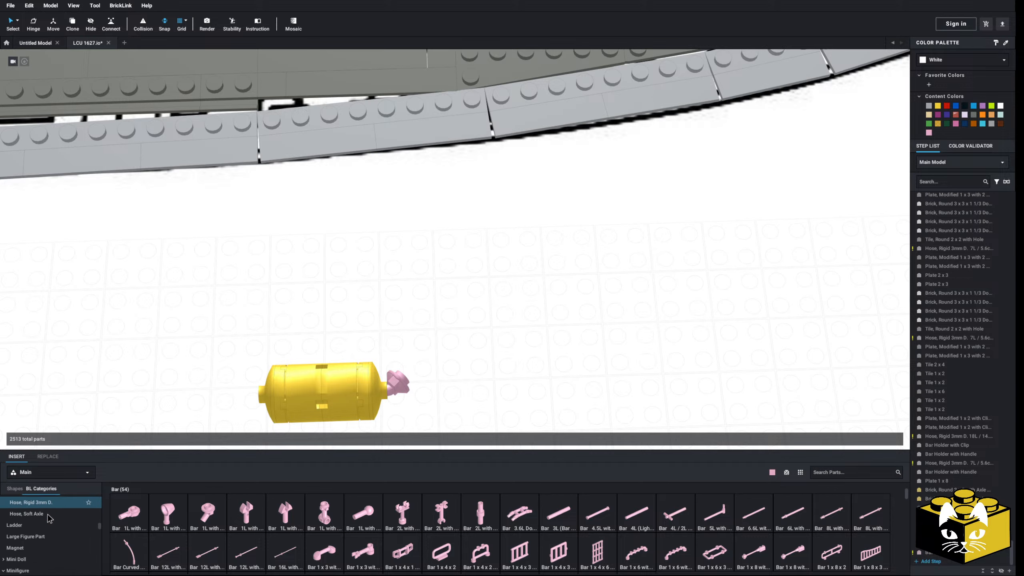
scroll(57, 517, down, 10)
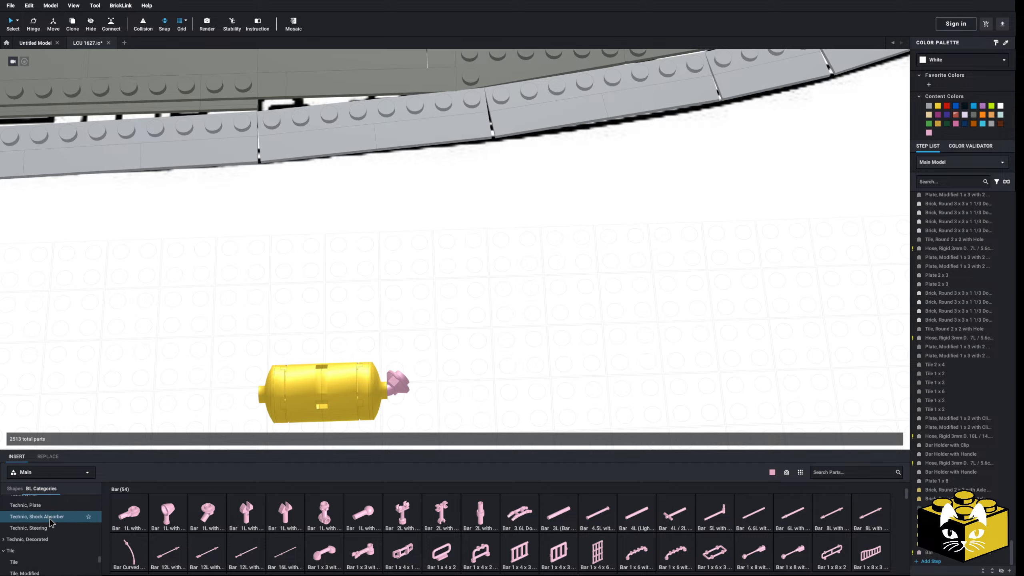
scroll(52, 531, down, 1)
click(50, 534)
click(46, 545)
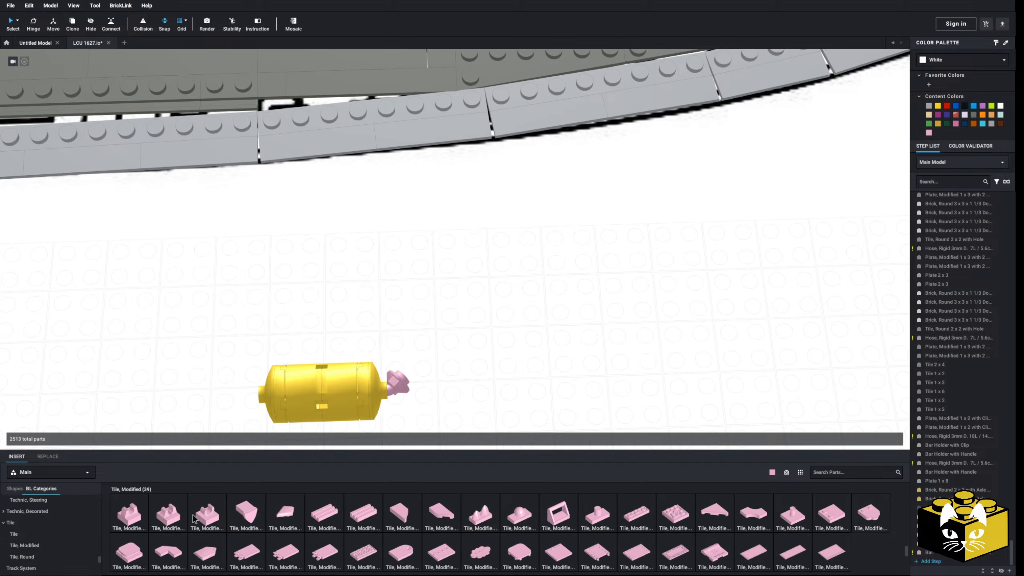
click(175, 516)
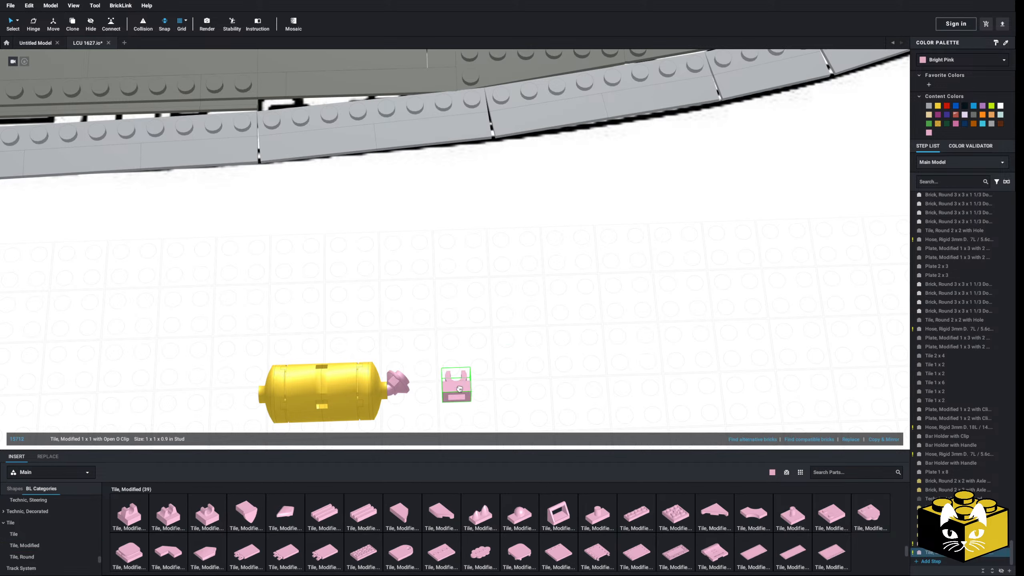
click(402, 387)
click(965, 106)
Select the complete nine-part barrel beside the hull and rotate it upright with its clip at the top
drag(470, 332, 198, 440)
drag(402, 381, 467, 272)
key(Right)
key(Up)
Hang the upright barrel by its black clip on the horizontal rail along the recessed superstructure wall
scroll(494, 308, down, 3)
middle_drag(467, 234, 466, 273)
drag(467, 273, 459, 343)
middle_drag(466, 272, 459, 343)
drag(460, 343, 510, 254)
middle_drag(494, 299, 510, 254)
drag(509, 254, 639, 143)
middle_drag(492, 279, 640, 143)
drag(640, 143, 491, 397)
middle_drag(639, 143, 491, 398)
drag(492, 397, 448, 400)
middle_drag(459, 258, 448, 400)
drag(448, 400, 467, 363)
middle_drag(484, 161, 467, 363)
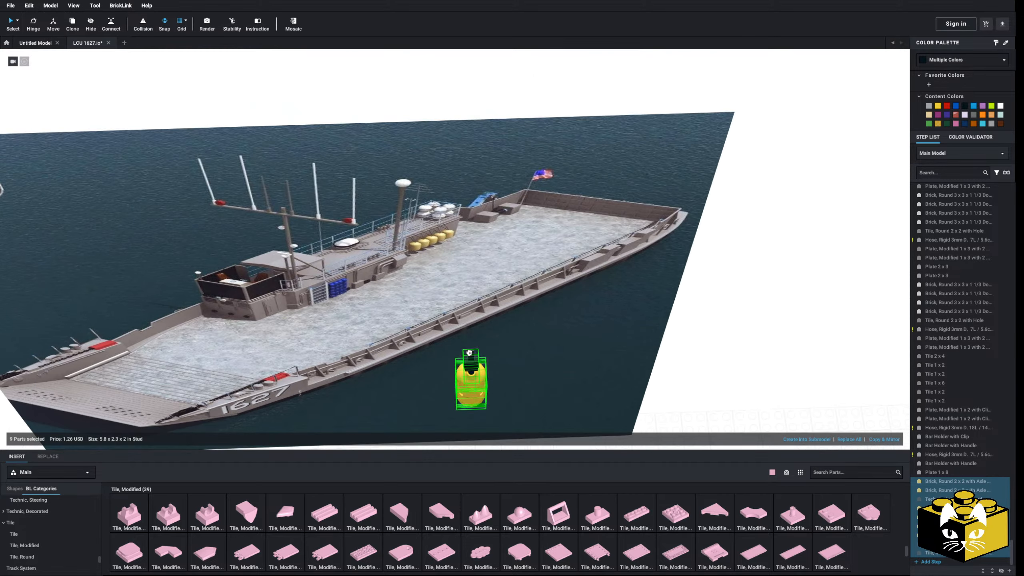
scroll(466, 361, up, 6)
drag(466, 363, 482, 241)
scroll(469, 349, down, 3)
scroll(468, 349, down, 5)
middle_drag(442, 416, 482, 241)
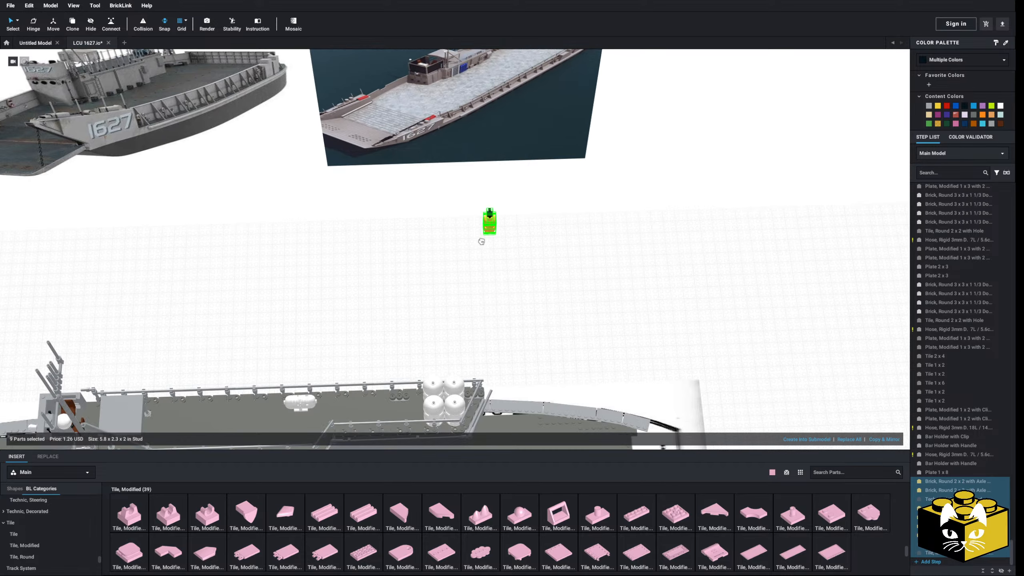
drag(483, 240, 500, 277)
middle_drag(484, 428, 500, 277)
scroll(476, 294, up, 4)
drag(500, 277, 455, 313)
scroll(446, 323, up, 4)
right_drag(450, 337, 456, 313)
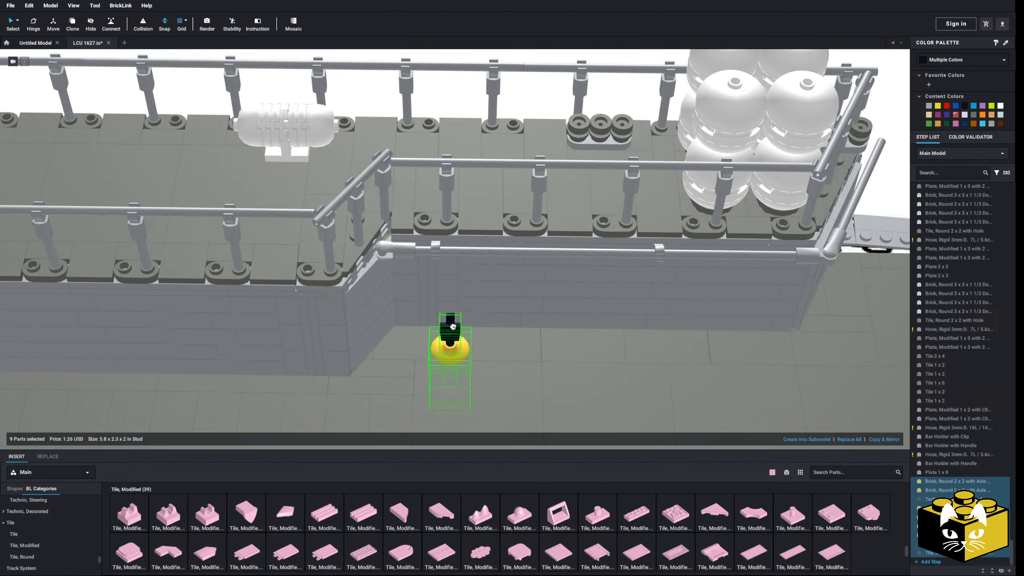
drag(456, 313, 427, 318)
right_drag(455, 313, 427, 318)
scroll(426, 306, up, 1)
drag(427, 318, 411, 252)
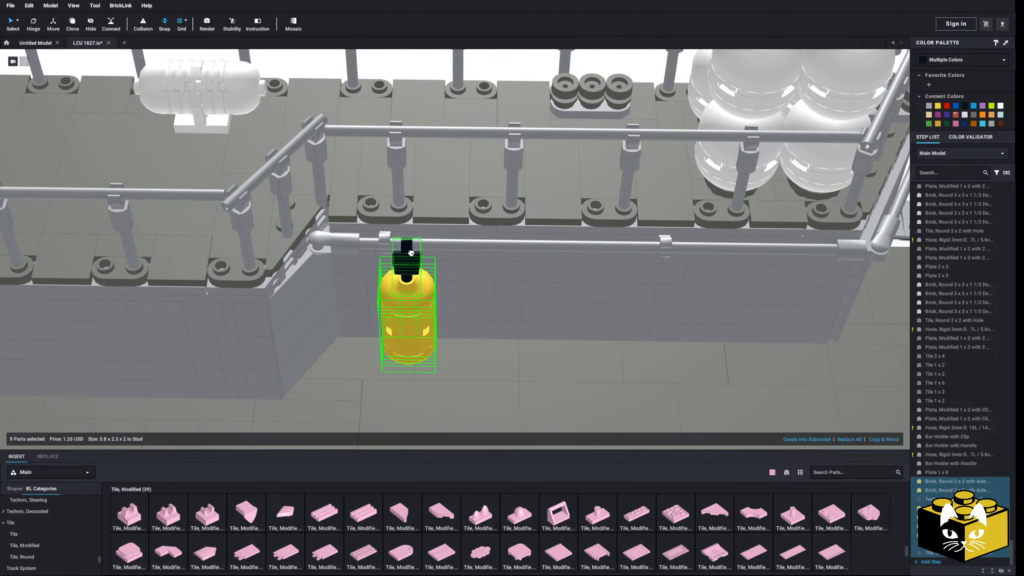
click(410, 252)
Duplicate the hanging barrel four times with Copy & Mirror to form a row of five touching barrels
scroll(416, 266, down, 3)
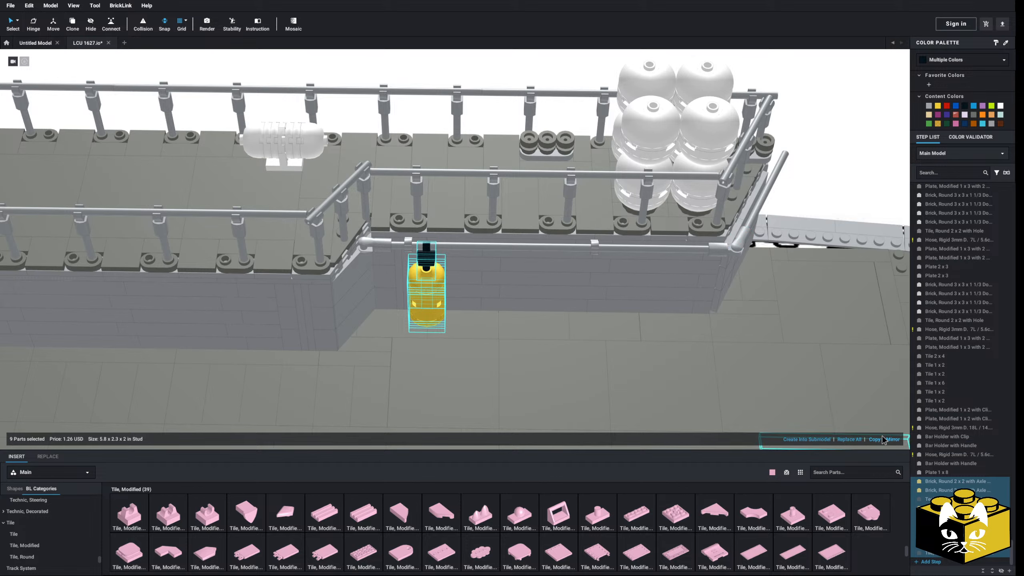
click(881, 439)
click(881, 439)
click(882, 440)
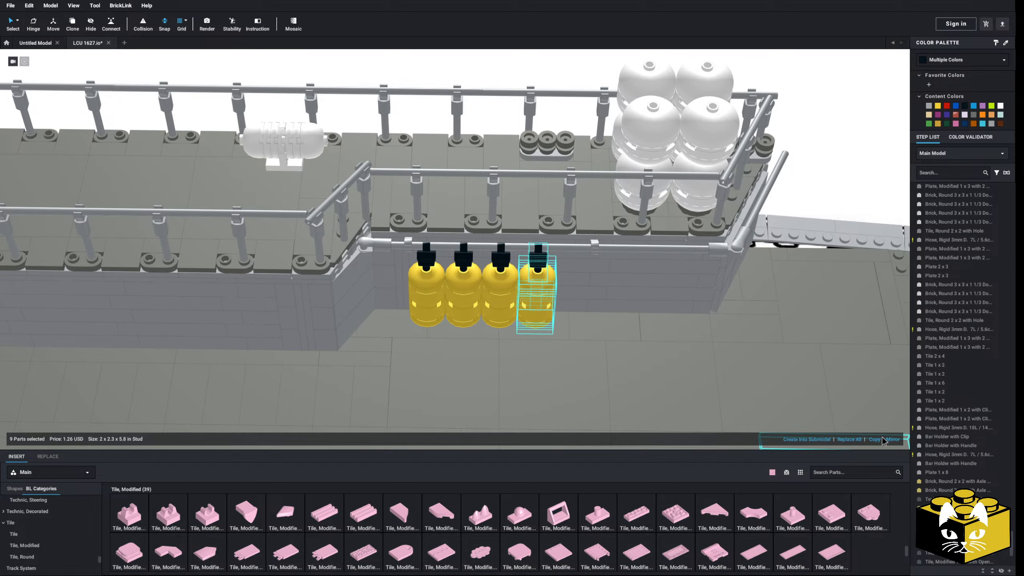
click(881, 439)
Try spacing the copies by sliding the fifth barrel toward the stern and selecting parts of the fourth
scroll(587, 362, down, 3)
middle_drag(625, 357, 600, 449)
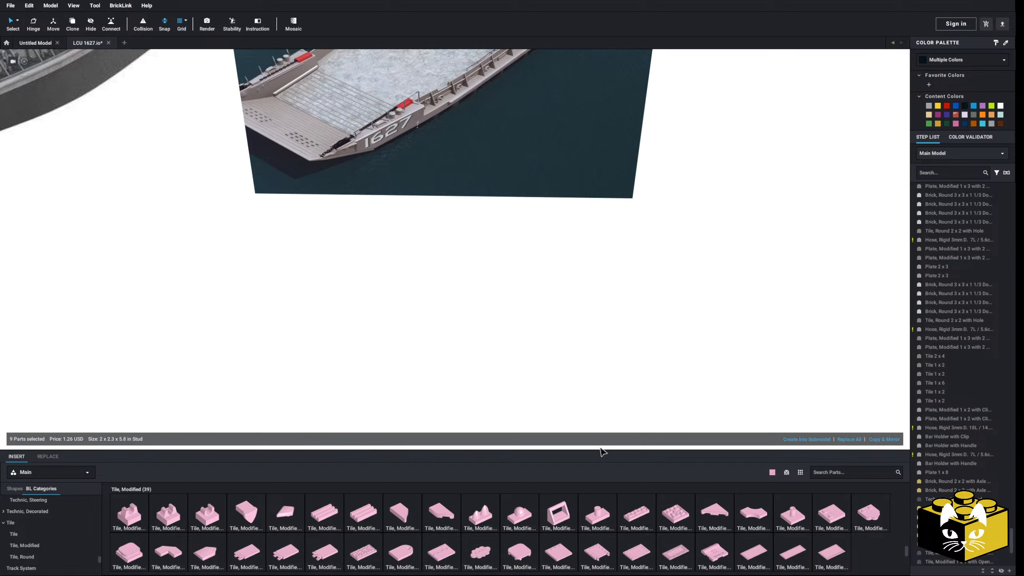
middle_drag(601, 385, 637, 238)
scroll(587, 350, up, 1)
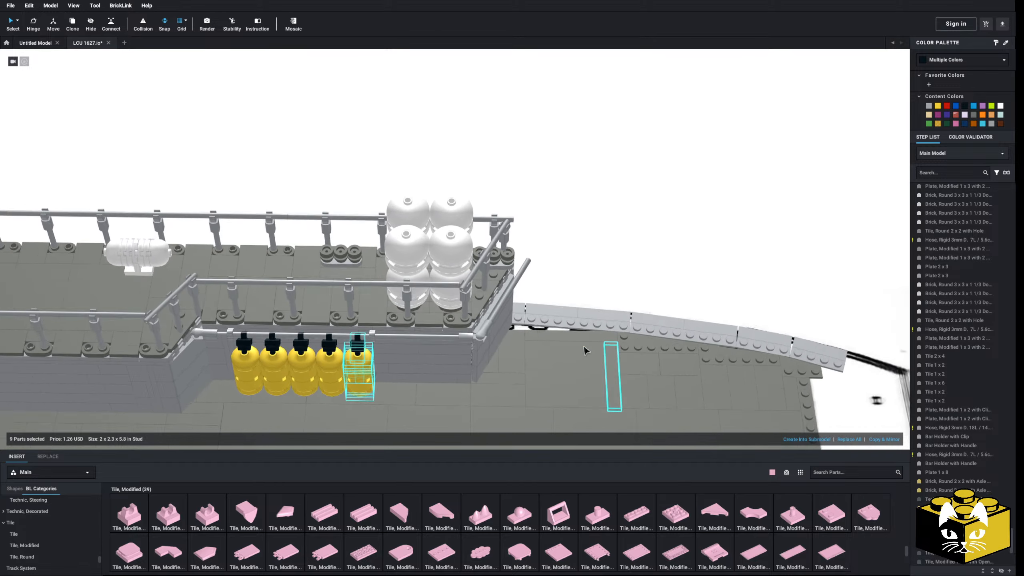
middle_drag(587, 350, 653, 282)
scroll(610, 325, up, 3)
middle_drag(610, 325, 697, 265)
scroll(537, 314, up, 1)
drag(484, 205, 624, 211)
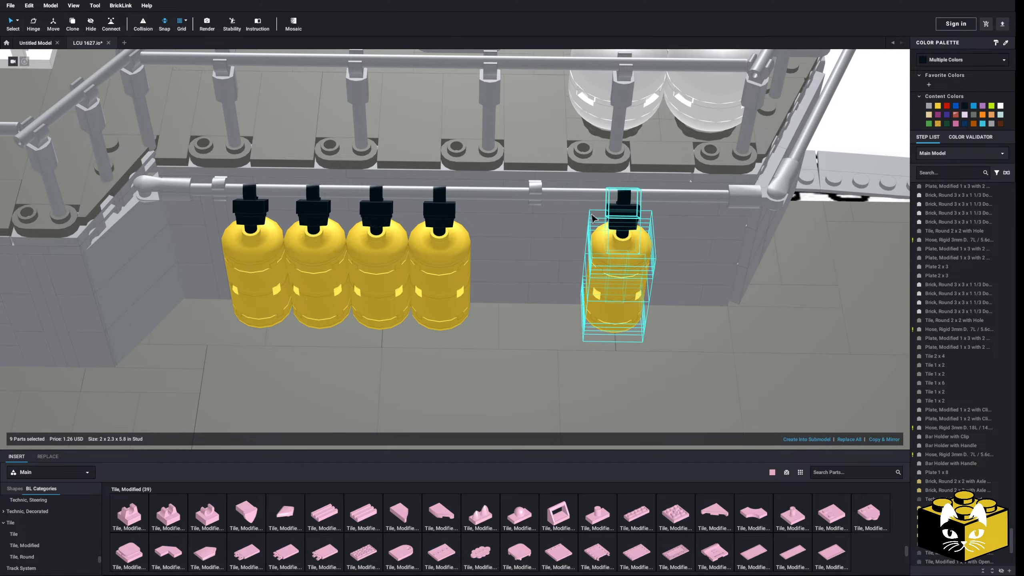
click(441, 229)
ctrl+click(444, 268)
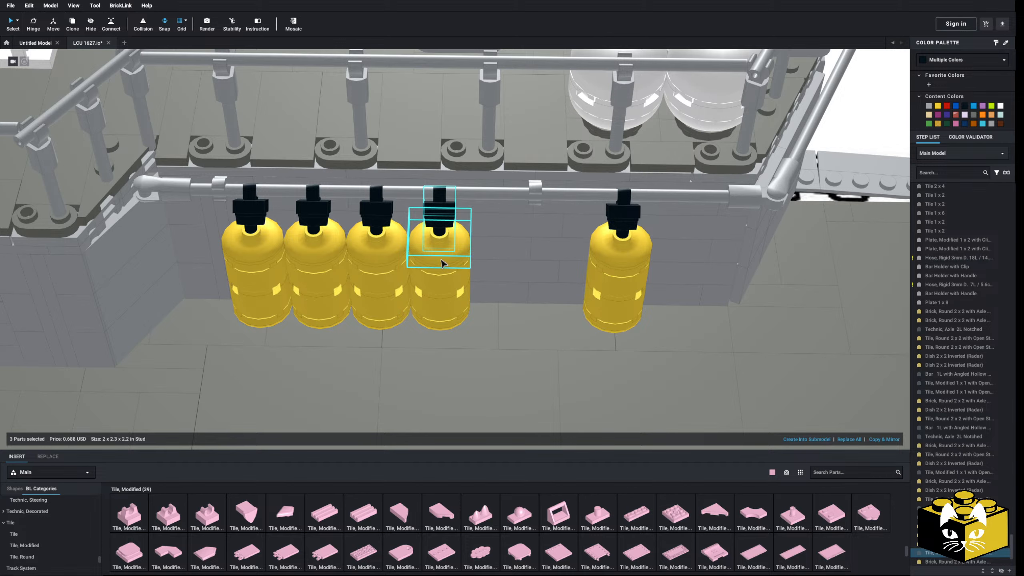
scroll(646, 218, down, 3)
click(751, 140)
Undo the barrel copies and their placement, back to the single barrel lying beside the hull
key(ctrl+z)
key(ctrl+z)
key(ctrl+z)
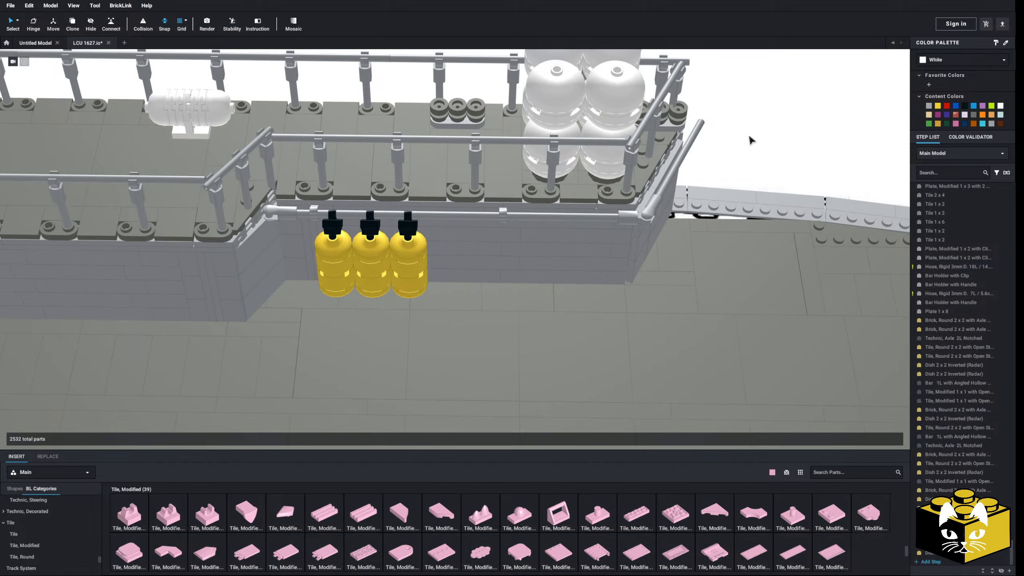
key(ctrl+z)
key(ctrl+z)
key(ctrl+z)
Group all parts of the yellow barrel into a submodel, accepting the default name
scroll(751, 140, down, 8)
middle_drag(645, 419, 624, 320)
scroll(620, 321, up, 3)
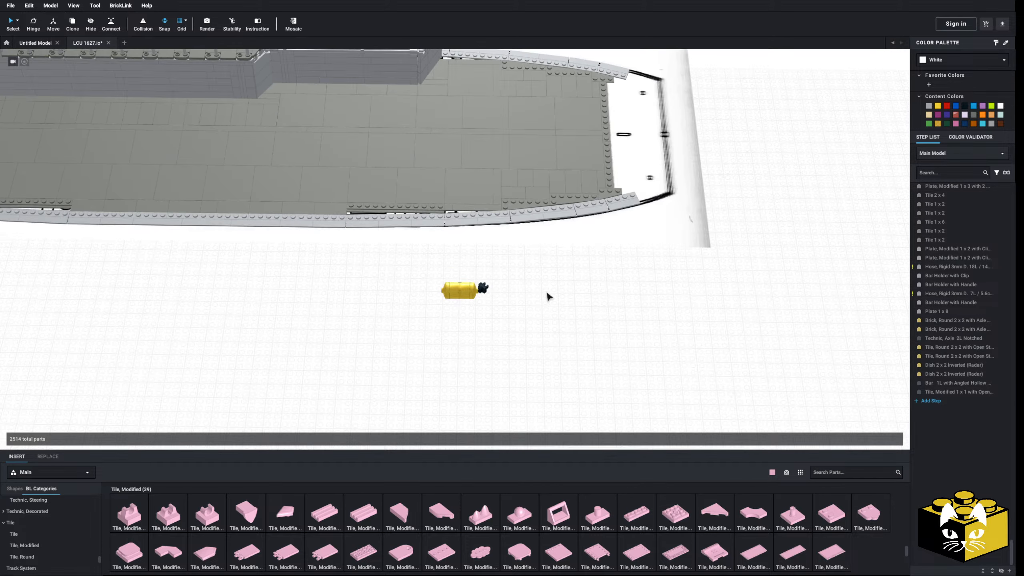
drag(521, 275, 418, 322)
click(797, 435)
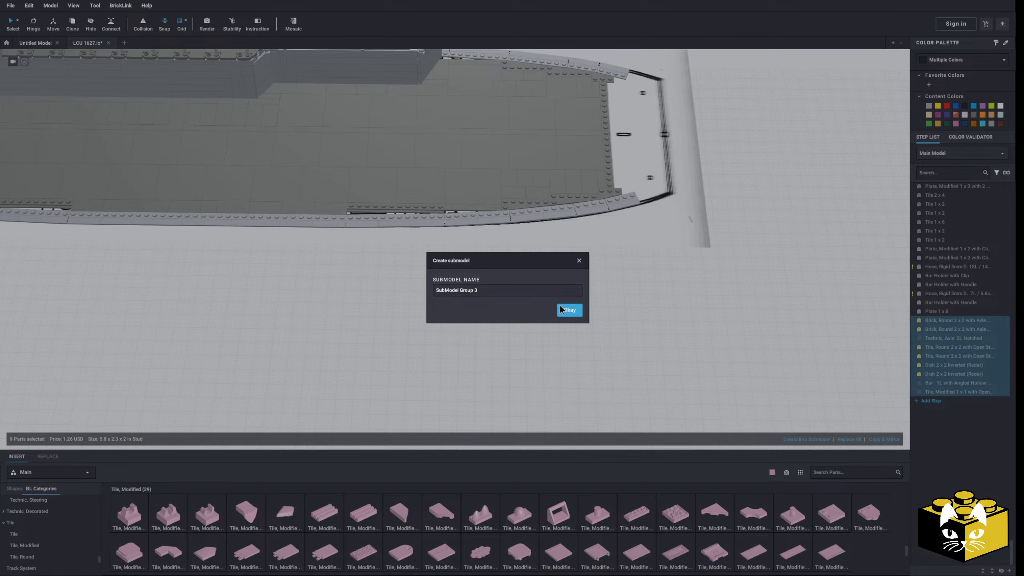
click(566, 308)
Hang the barrel submodel by its clip at the forward end of the rail on the recessed superstructure wall
drag(489, 309, 472, 301)
middle_drag(472, 301, 526, 386)
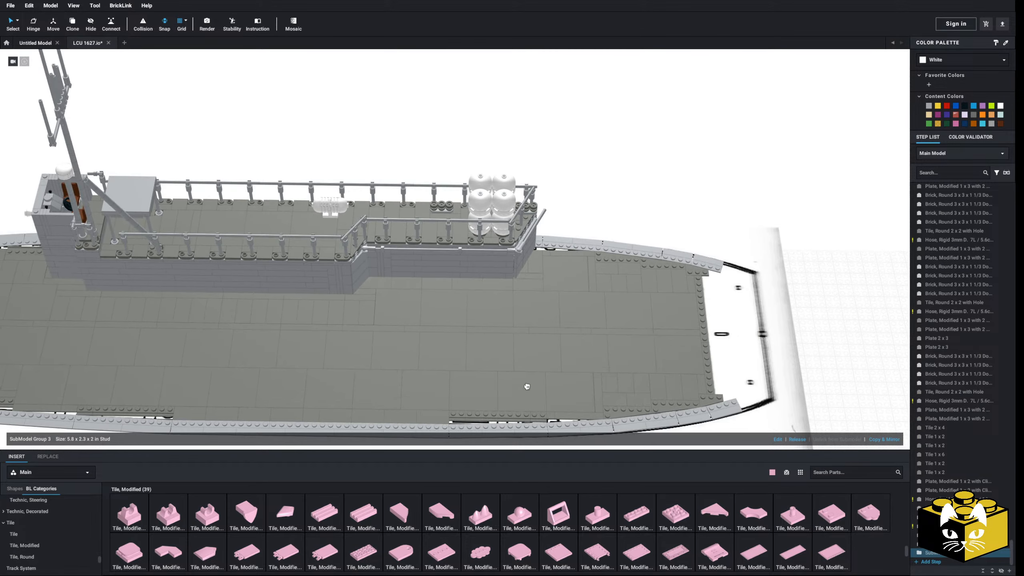
scroll(526, 386, up, 6)
drag(526, 387, 440, 310)
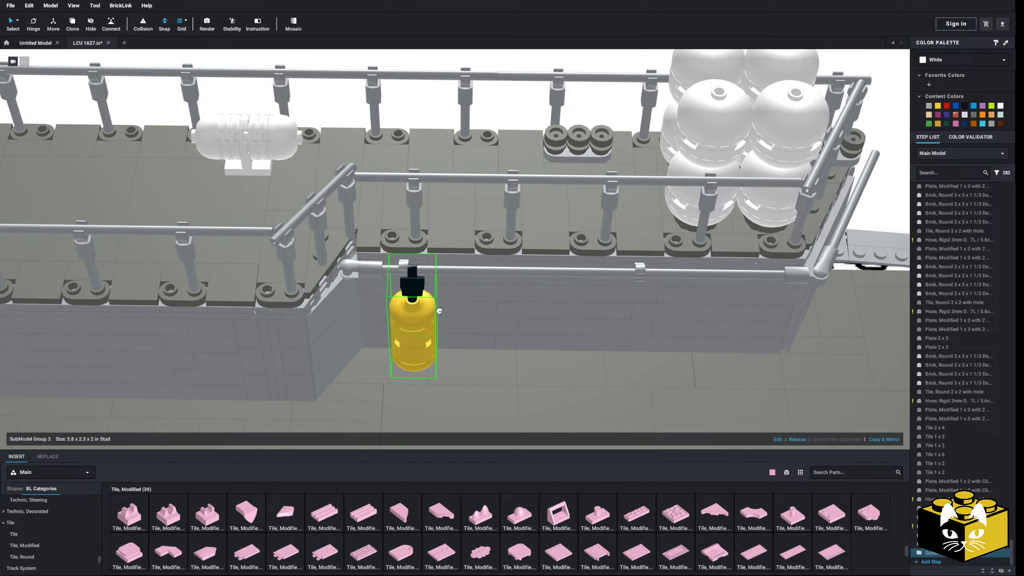
right_click(409, 300)
click(431, 438)
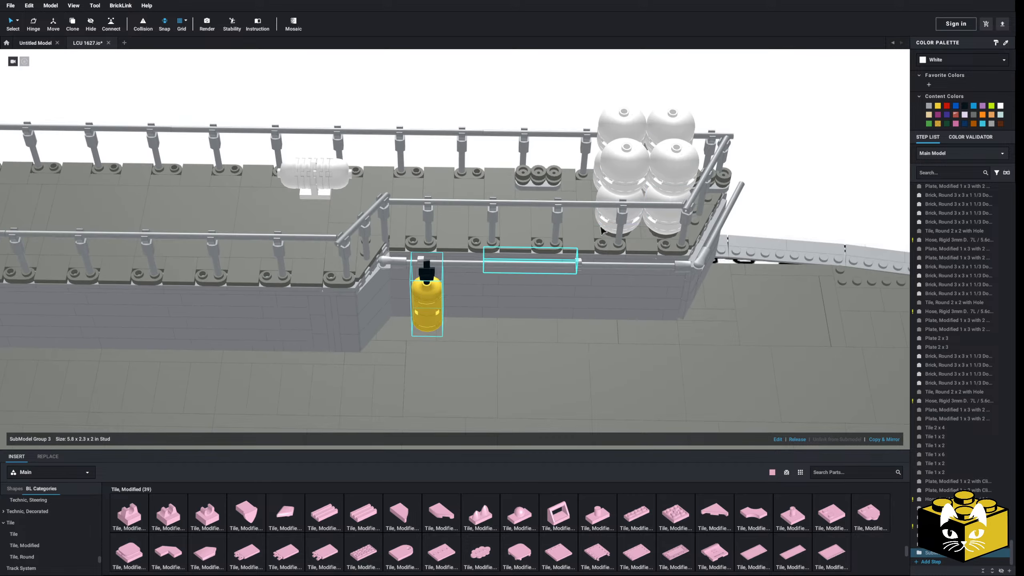
Paste a copy of the barrel submodel and hang it on the rail just aft of the first, leaving a small gap
right_click(812, 149)
click(824, 175)
scroll(494, 326, up, 3)
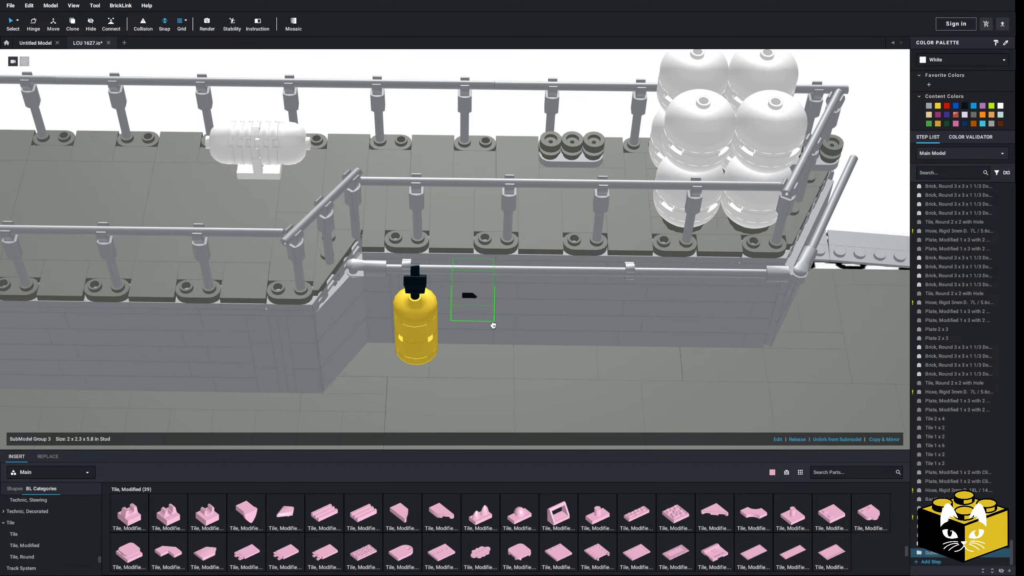
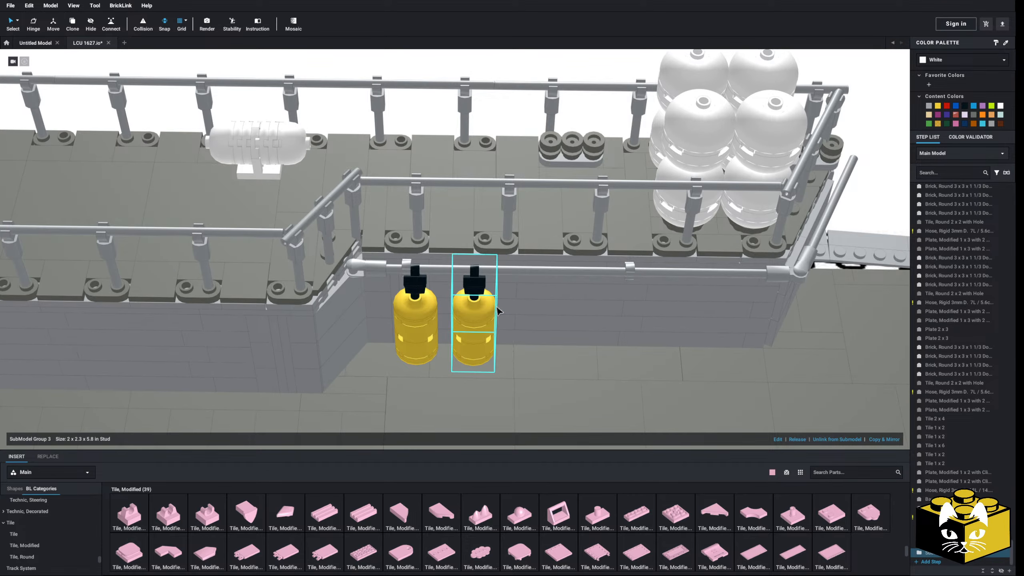
Copy the two hanging barrels and paste the pair further along the rail, making an evenly spaced row of four
right_click(434, 319)
click(454, 446)
right_click(769, 120)
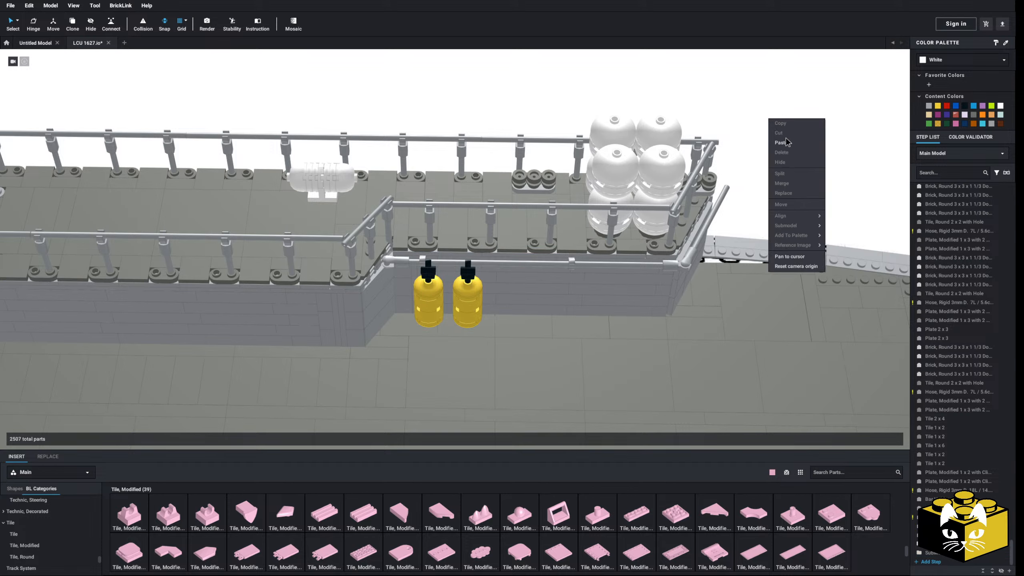
click(781, 143)
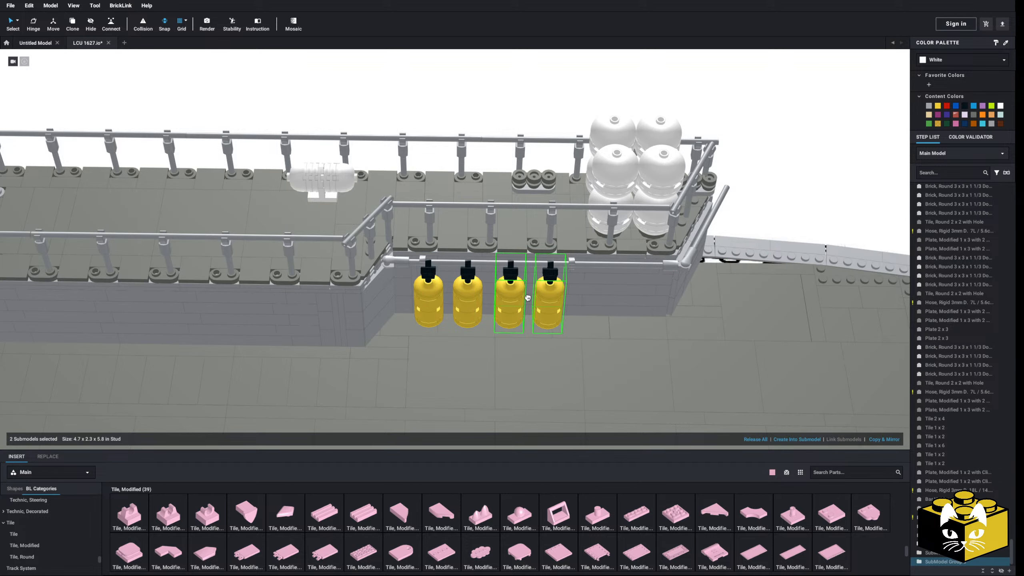
click(778, 178)
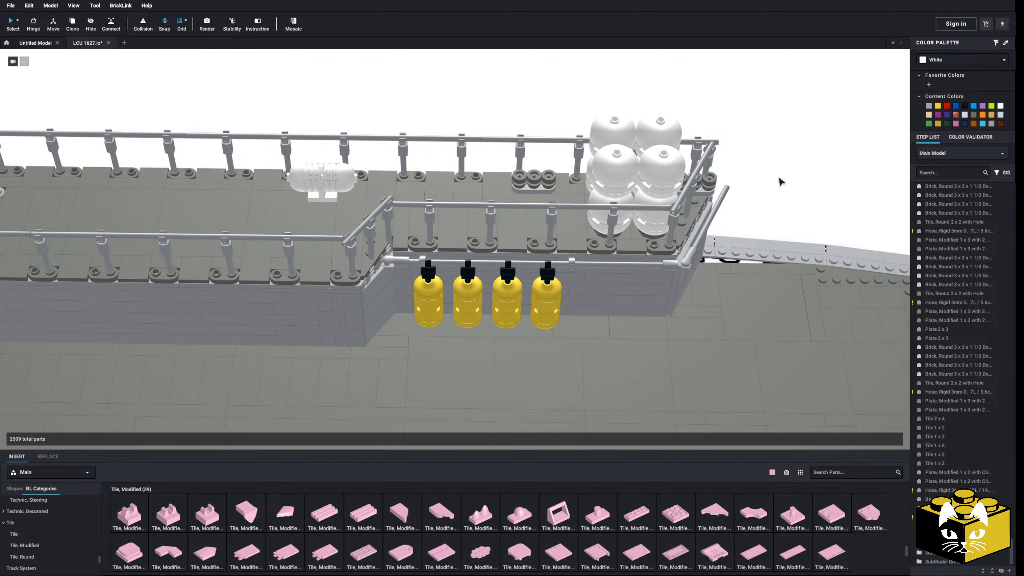
Paste the barrel pair once more at the aft end of the row to extend it to six barrels
middle_drag(778, 178, 724, 181)
right_click(729, 166)
click(743, 190)
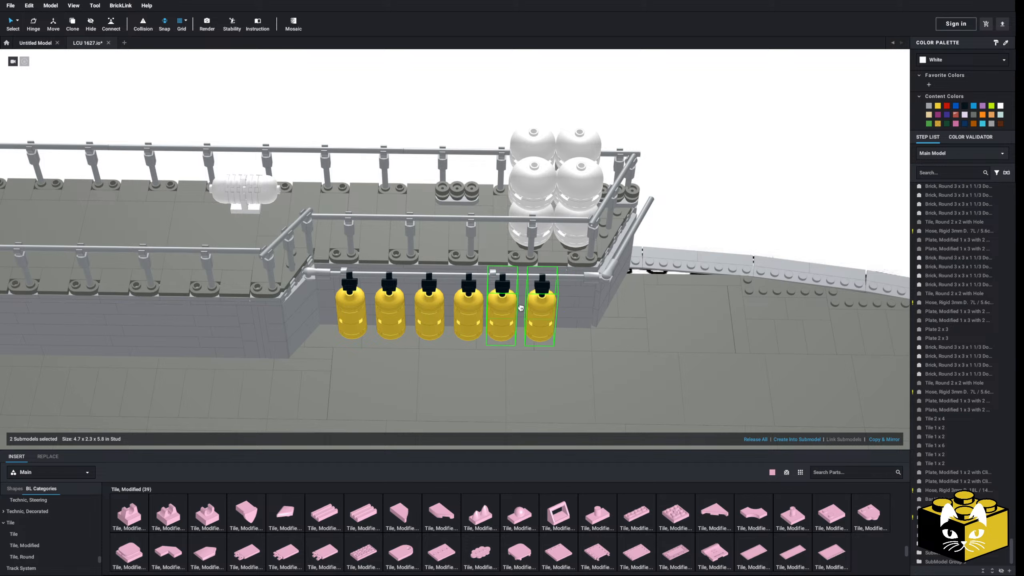
click(749, 180)
Delete the sixth, aftmost barrel so that five barrels hang on the rail
scroll(734, 184, down, 8)
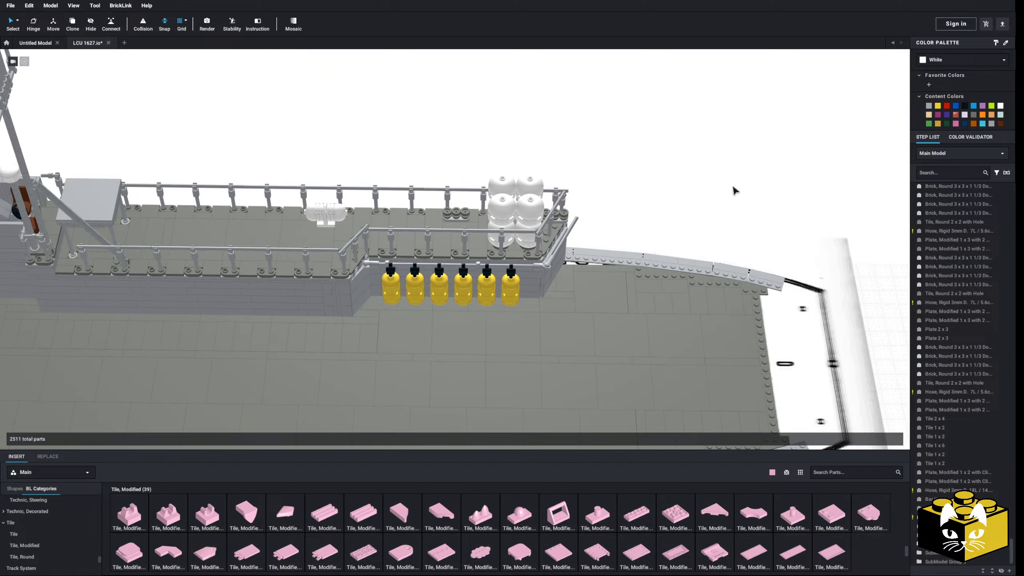
right_drag(733, 184, 722, 178)
middle_drag(723, 179, 728, 221)
scroll(725, 273, up, 6)
scroll(725, 276, down, 2)
middle_drag(604, 330, 546, 350)
click(488, 338)
key(Delete)
Select all five barrel submodels and shift them together slightly aft to center the row on the rail
scroll(489, 337, down, 4)
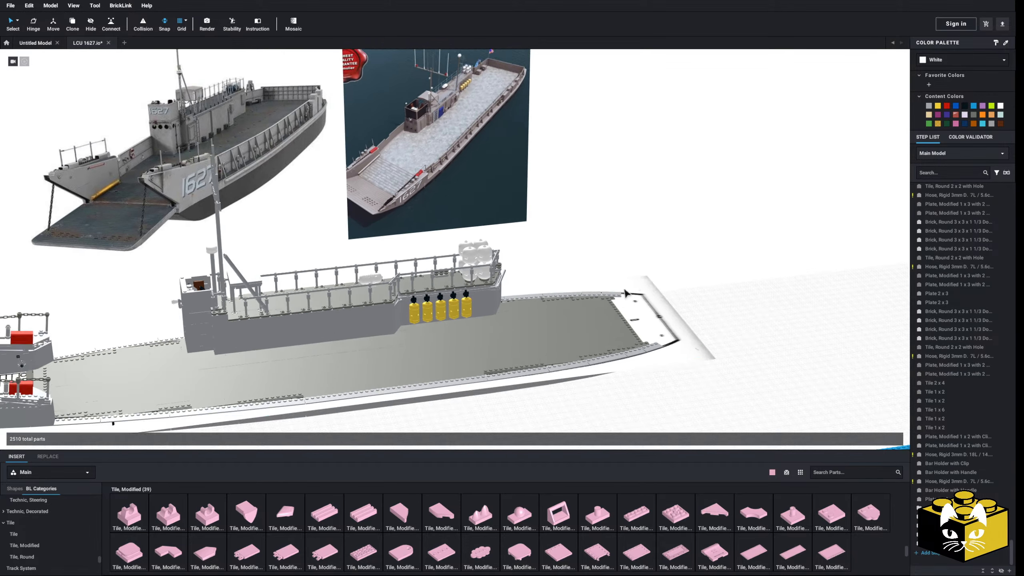
right_drag(564, 282, 599, 263)
scroll(599, 263, up, 10)
click(576, 332)
ctrl+click(516, 337)
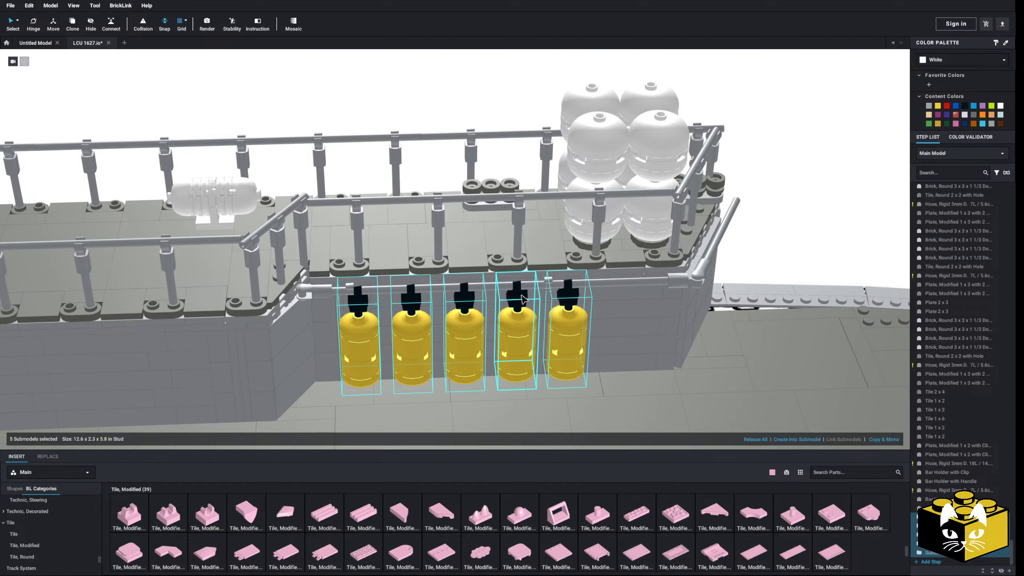
drag(523, 299, 546, 299)
click(767, 236)
Review the barrel row against the reference photo and examine the photo's wheelhouse and superstructure side details
scroll(768, 237, down, 5)
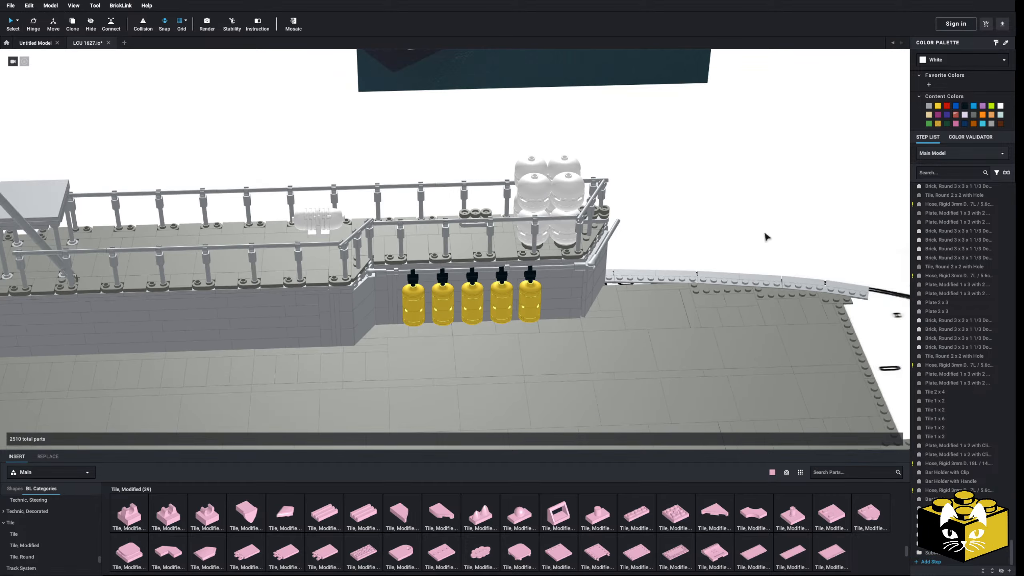
scroll(767, 238, down, 5)
mouse_move(709, 208)
right_down()
mouse_move(660, 202)
mouse_move(718, 208)
right_up()
scroll(714, 208, up, 3)
scroll(604, 252, up, 5)
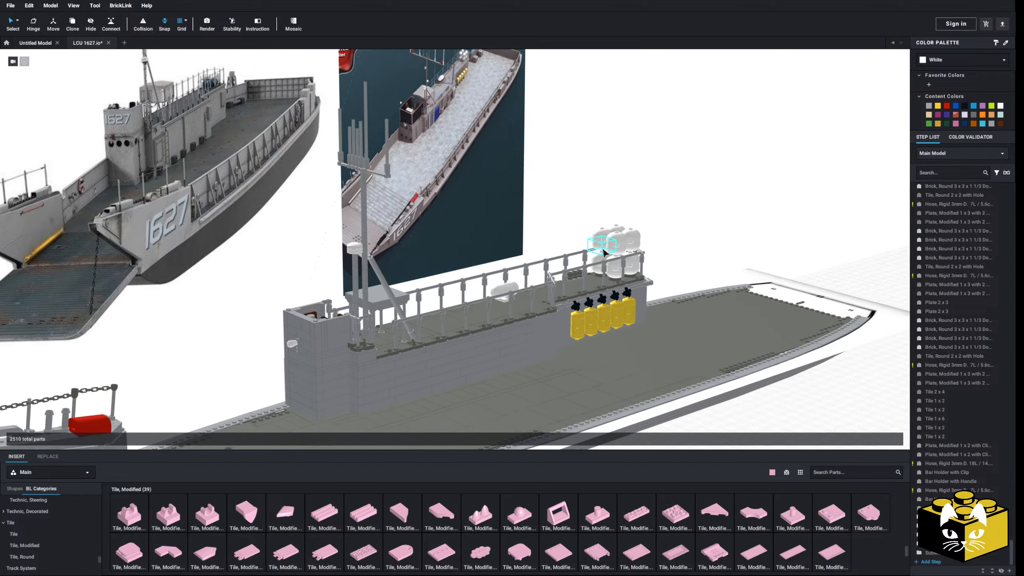
middle_drag(604, 252, 626, 338)
scroll(630, 316, up, 10)
mouse_move(598, 307)
middle_down()
mouse_move(615, 296)
mouse_move(411, 381)
middle_up()
middle_drag(629, 284, 507, 347)
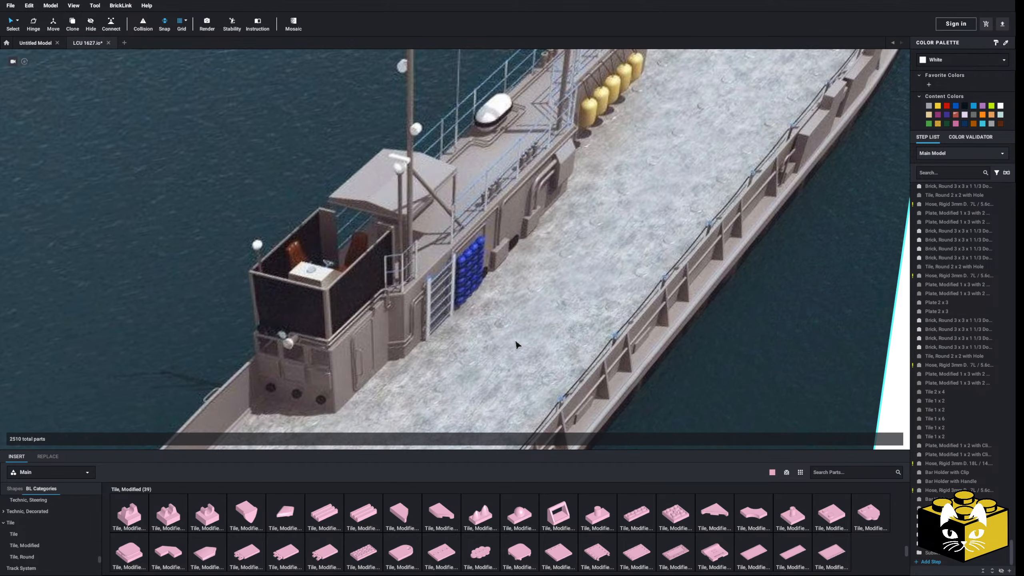
middle_drag(520, 307, 610, 280)
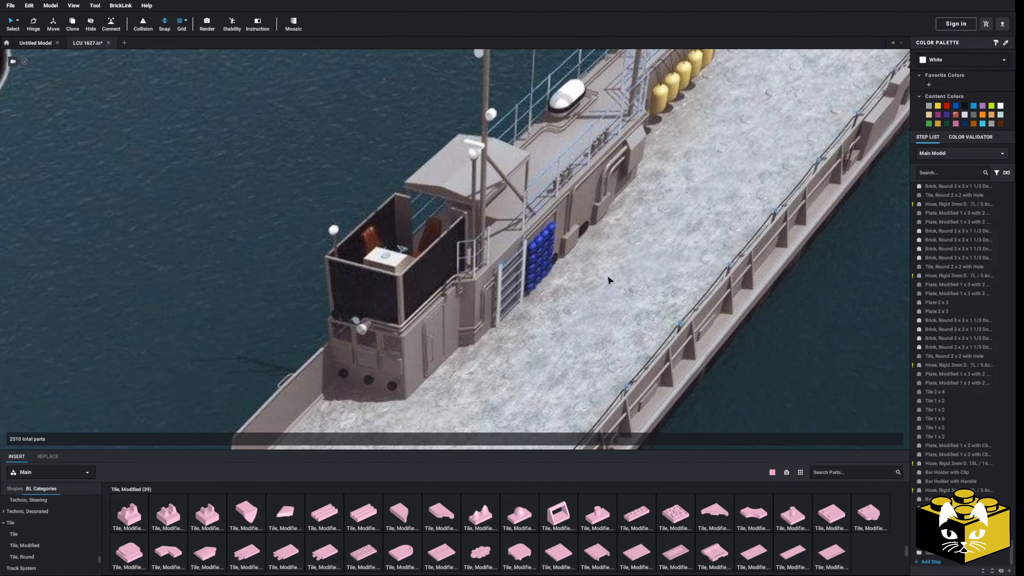
scroll(551, 299, down, 15)
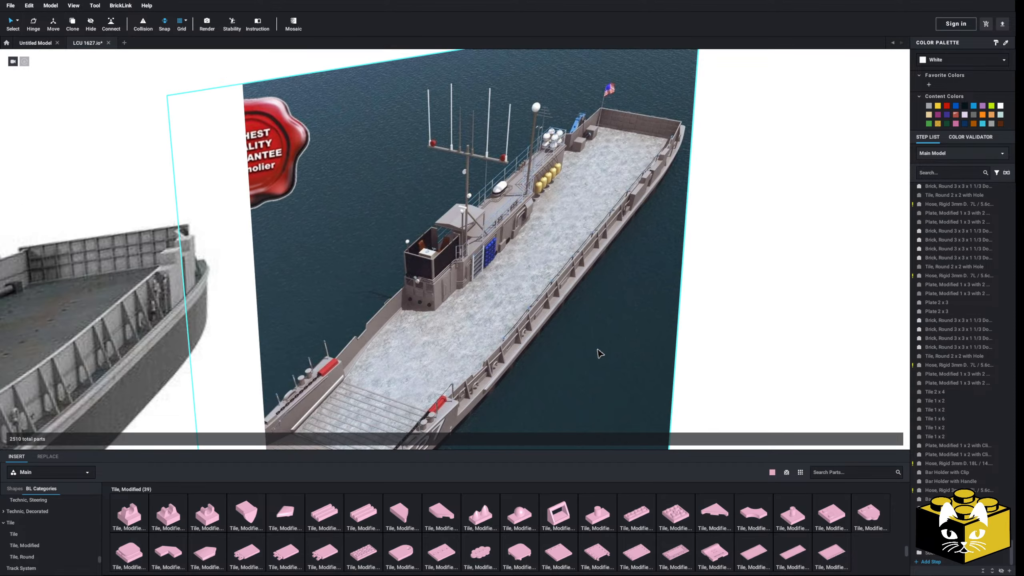
Bring up the Brick, Round category in the parts library
scroll(619, 362, up, 15)
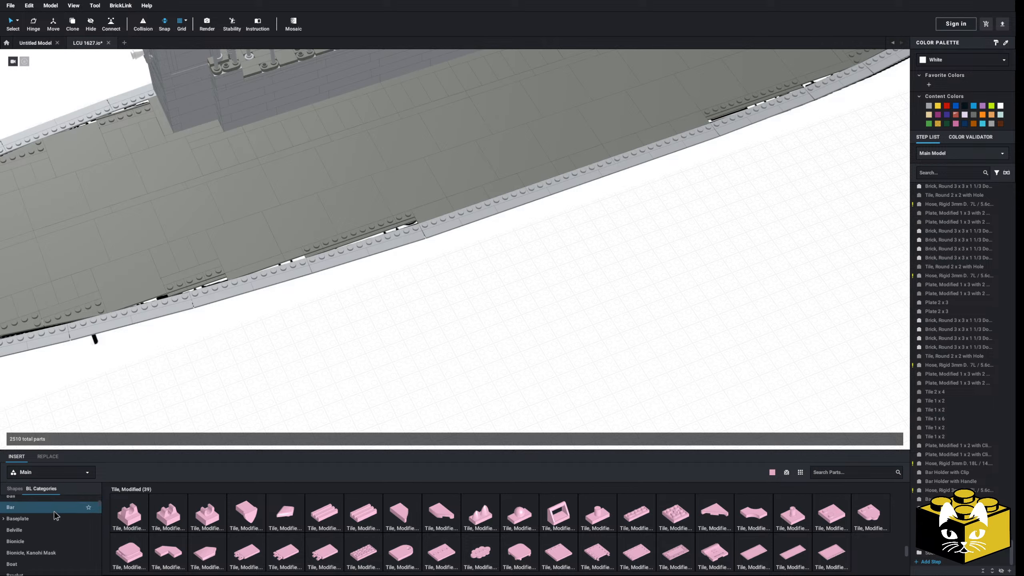
scroll(55, 517, down, 5)
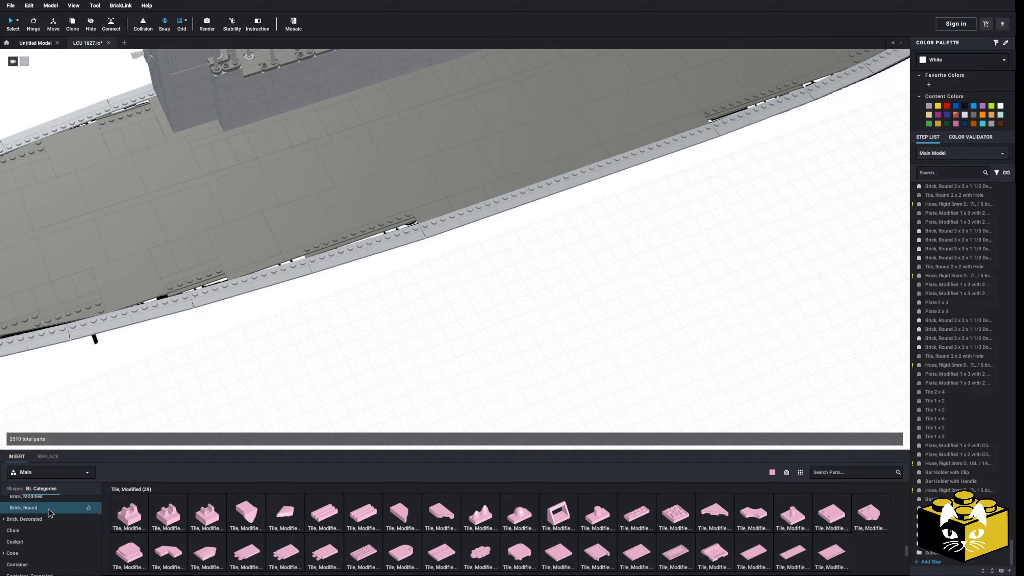
click(23, 507)
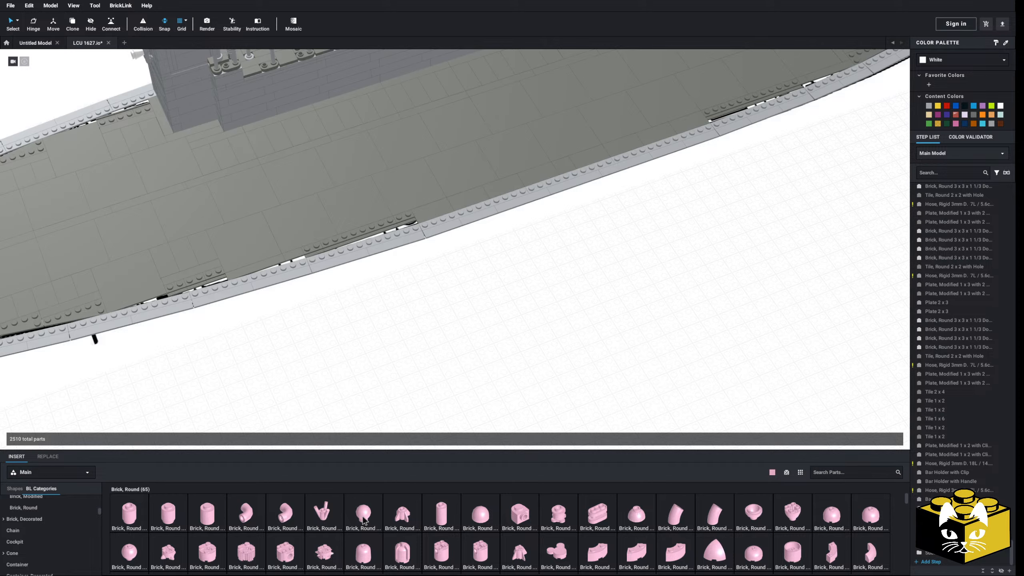
click(441, 374)
mouse_move(487, 398)
right_down()
mouse_move(486, 368)
mouse_move(477, 403)
right_up()
scroll(488, 389, up, 3)
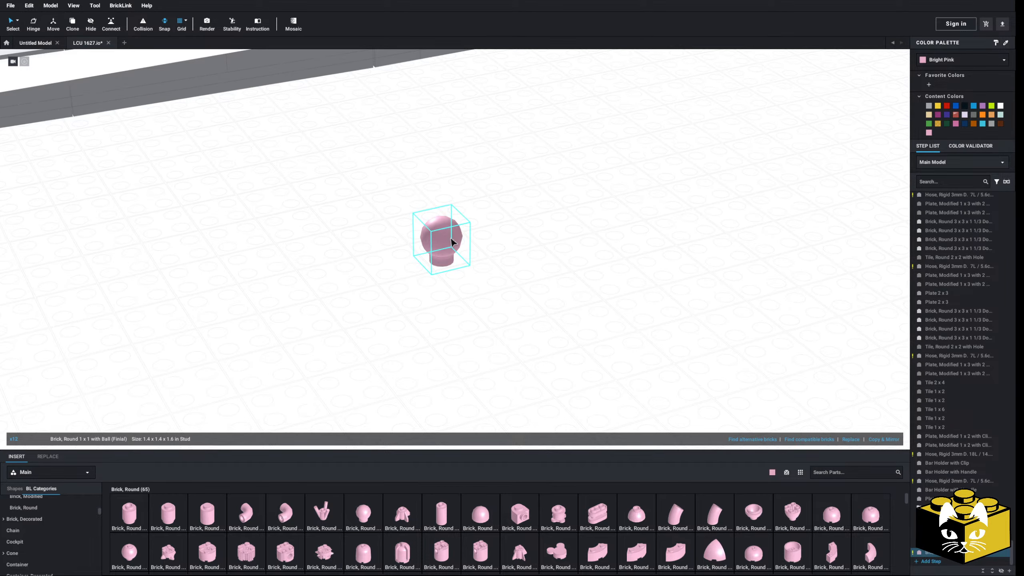
key(Delete)
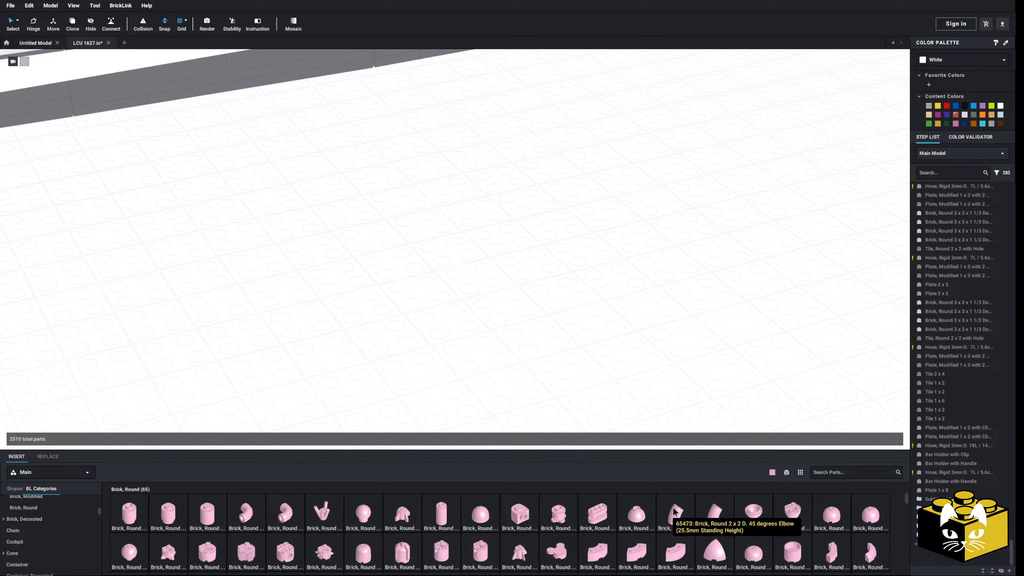
Place a Brick, Round 2 x 2 Sphere with Stud on the open ground beside the hull and color it Dark Blue
scroll(673, 509, down, 1)
double_click(136, 516)
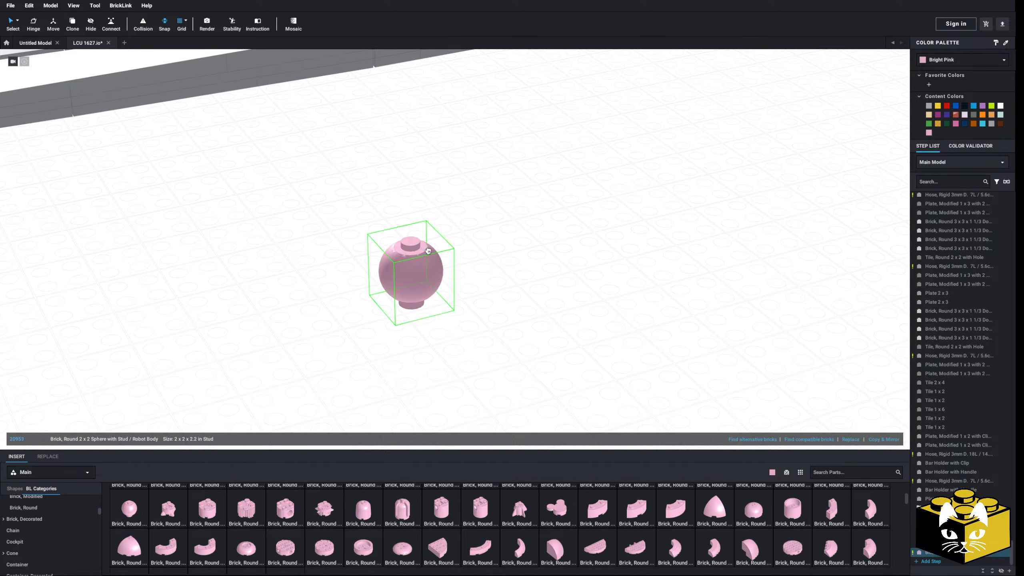
click(926, 60)
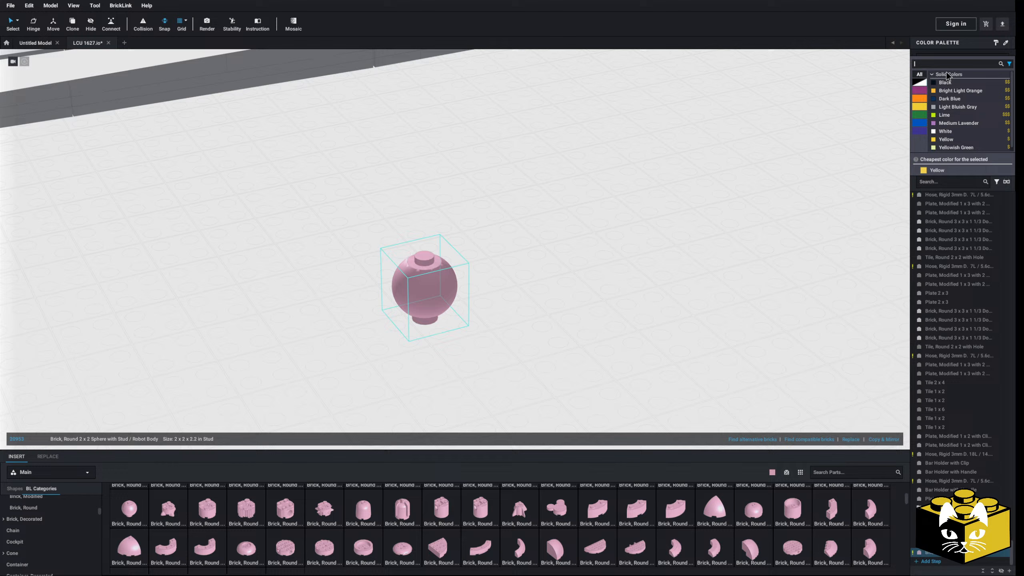
click(950, 94)
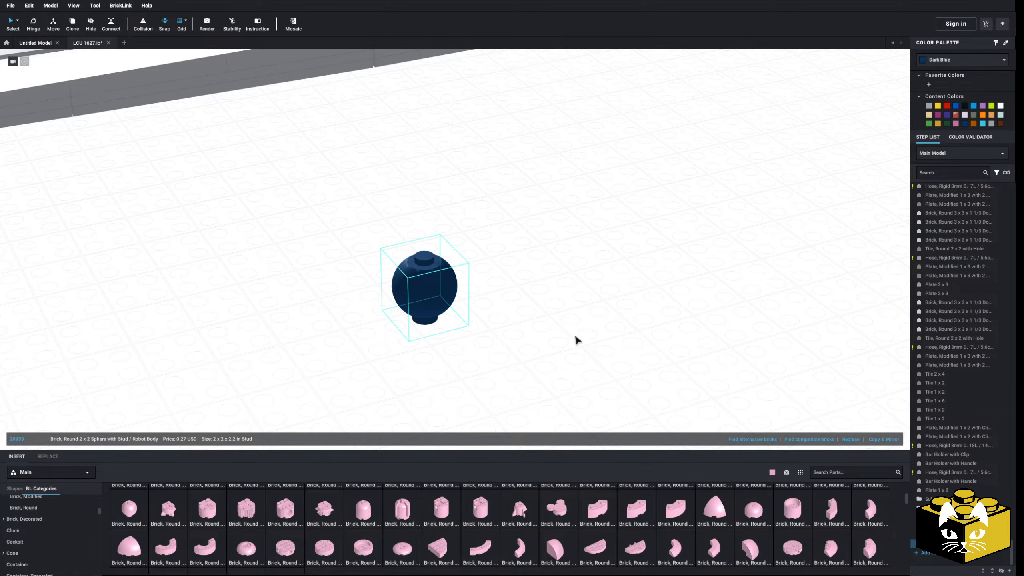
Compare the dark blue sphere with the blue rack beside the wheelhouse in the aerial reference photo
scroll(452, 243, down, 5)
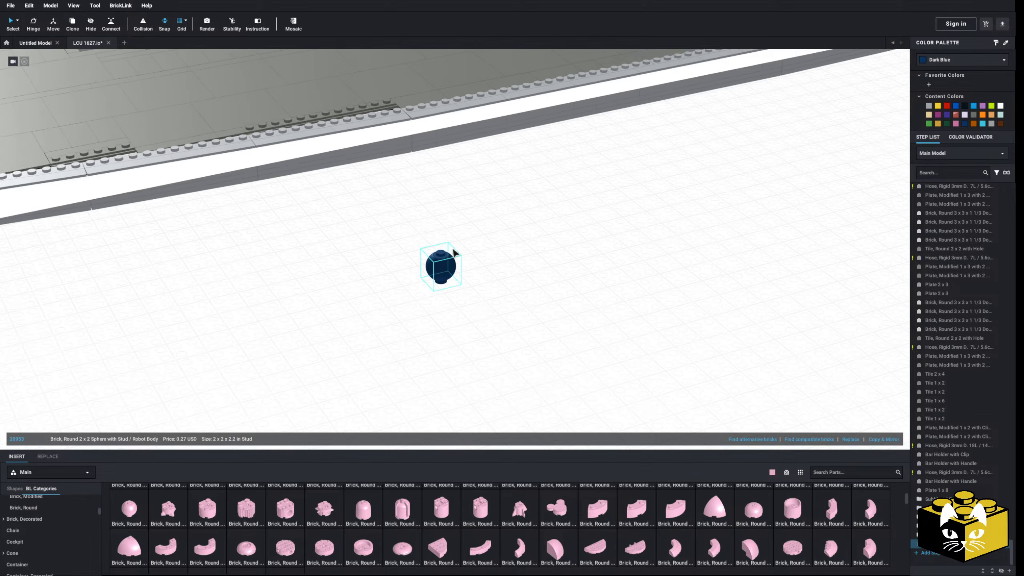
middle_drag(471, 226, 428, 354)
middle_drag(428, 319, 420, 356)
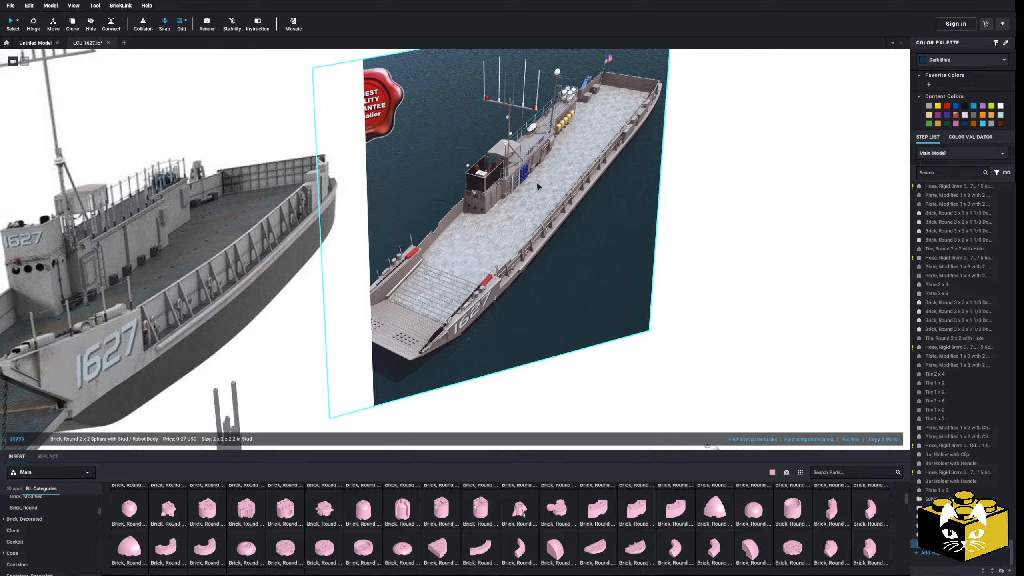
middle_drag(532, 330, 488, 266)
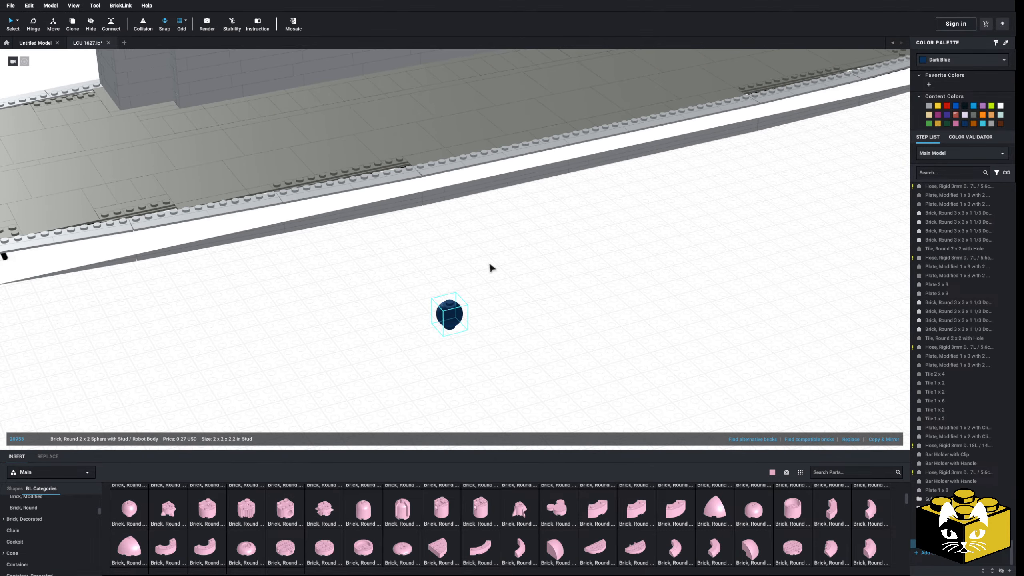
right_drag(488, 266, 480, 276)
middle_drag(480, 277, 480, 242)
scroll(480, 243, up, 4)
right_drag(477, 247, 485, 233)
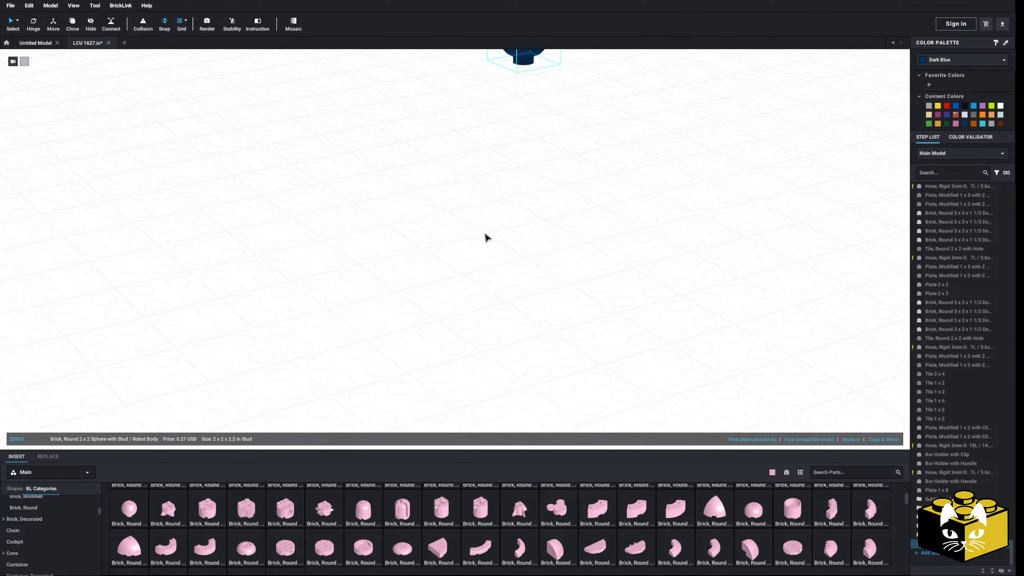
middle_drag(484, 233, 439, 325)
scroll(438, 325, up, 1)
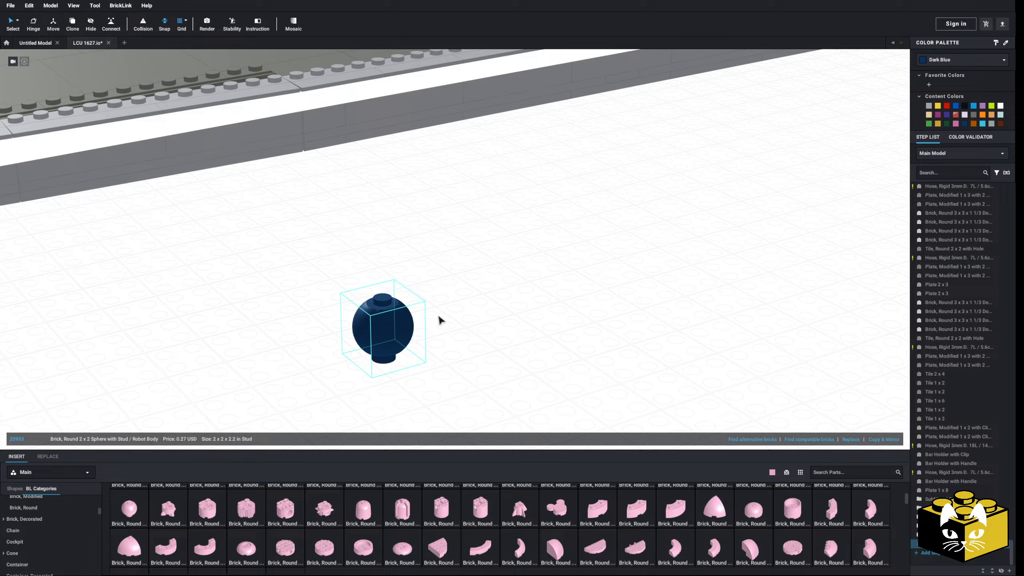
Copy the dark blue sphere and paste it twice on top to make a stack of three
right_click(376, 334)
click(388, 350)
right_click(485, 314)
click(499, 342)
click(381, 251)
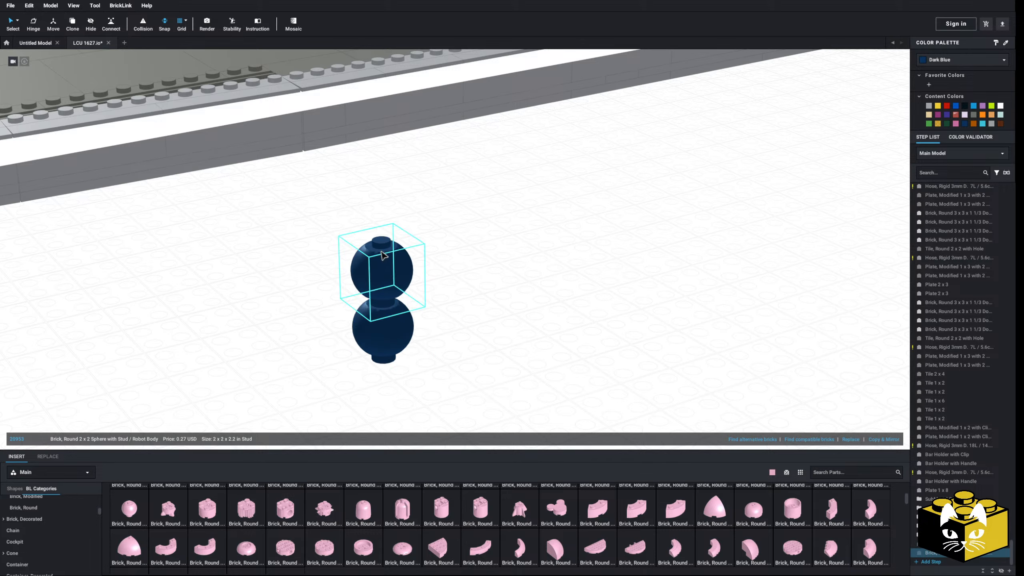
right_click(446, 253)
click(460, 281)
click(382, 198)
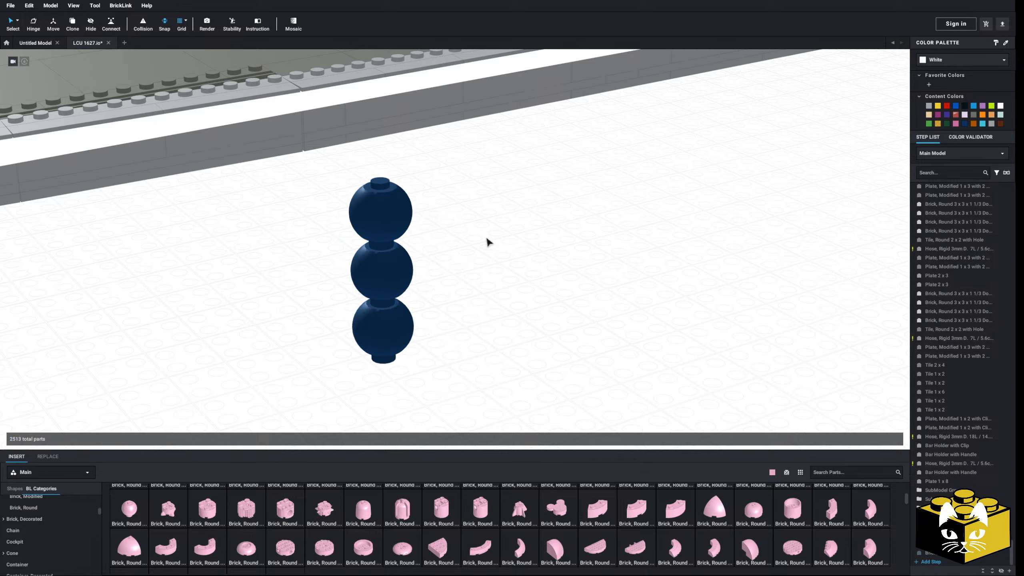
Paste three more spheres to build a second stack of three directly beside the first
right_click(488, 241)
click(501, 268)
click(443, 308)
right_click(520, 295)
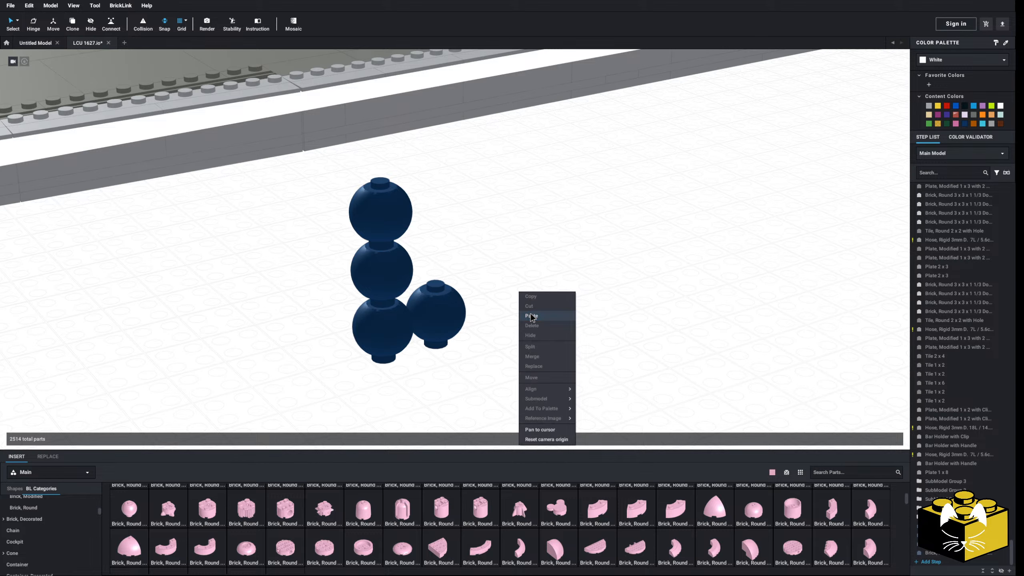
click(531, 316)
right_drag(539, 251, 466, 265)
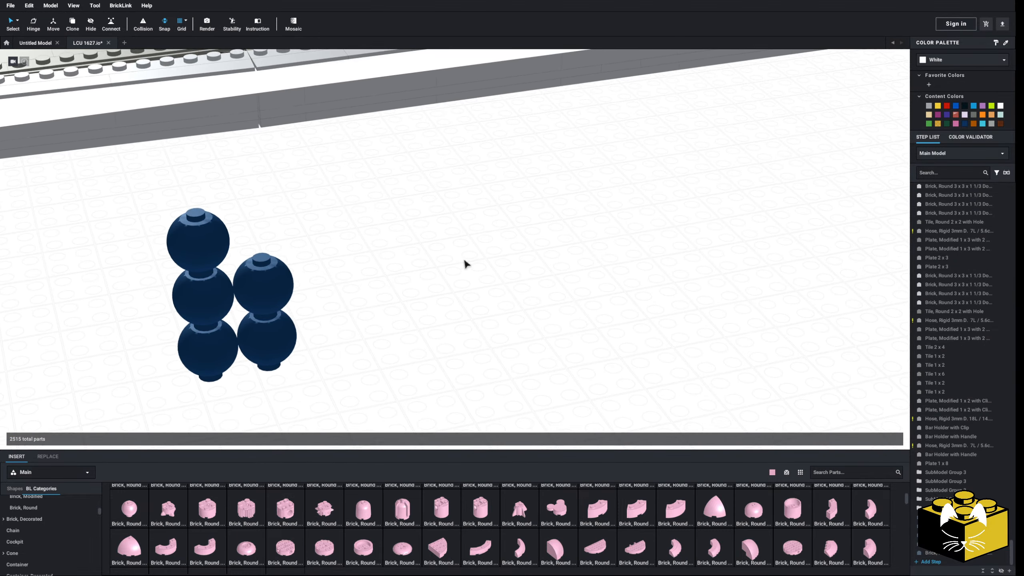
right_click(451, 266)
click(460, 294)
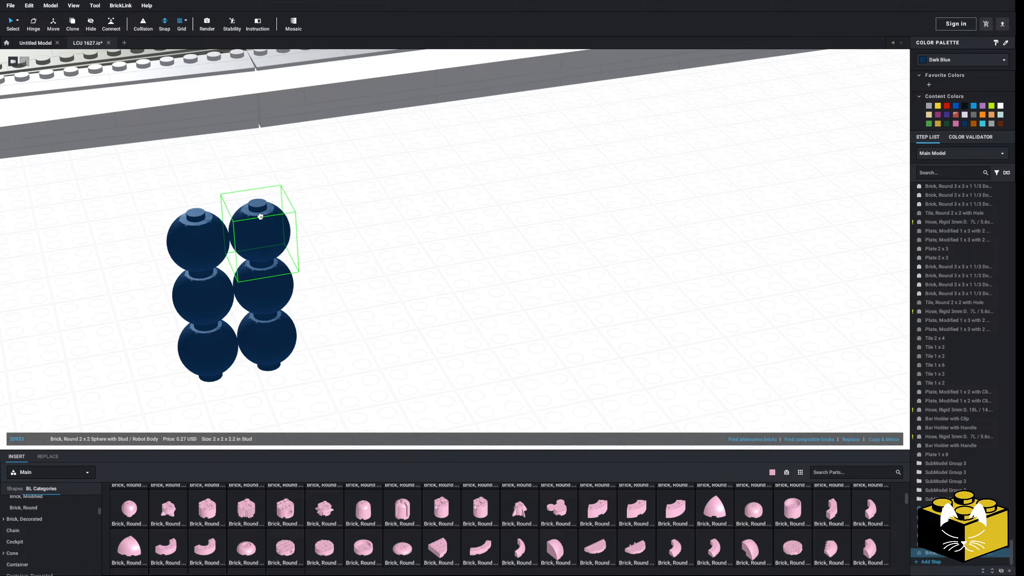
click(341, 286)
Duplicate all six spheres and place the copy alongside to form a block four spheres wide and three high
scroll(349, 283, down, 3)
right_drag(360, 272, 357, 277)
middle_drag(357, 277, 380, 262)
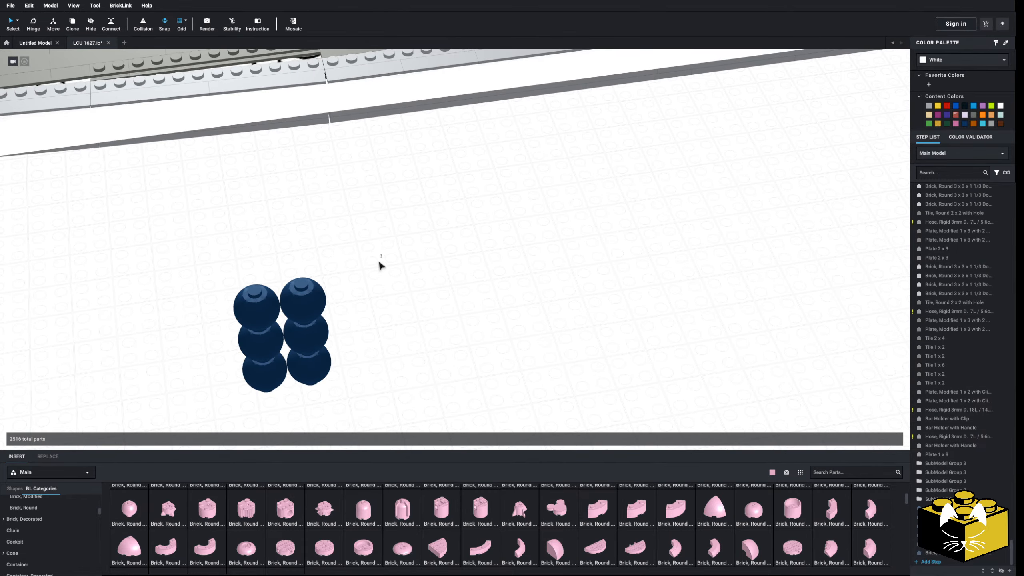
drag(381, 256, 213, 411)
key(ctrl+c)
right_click(418, 347)
click(427, 375)
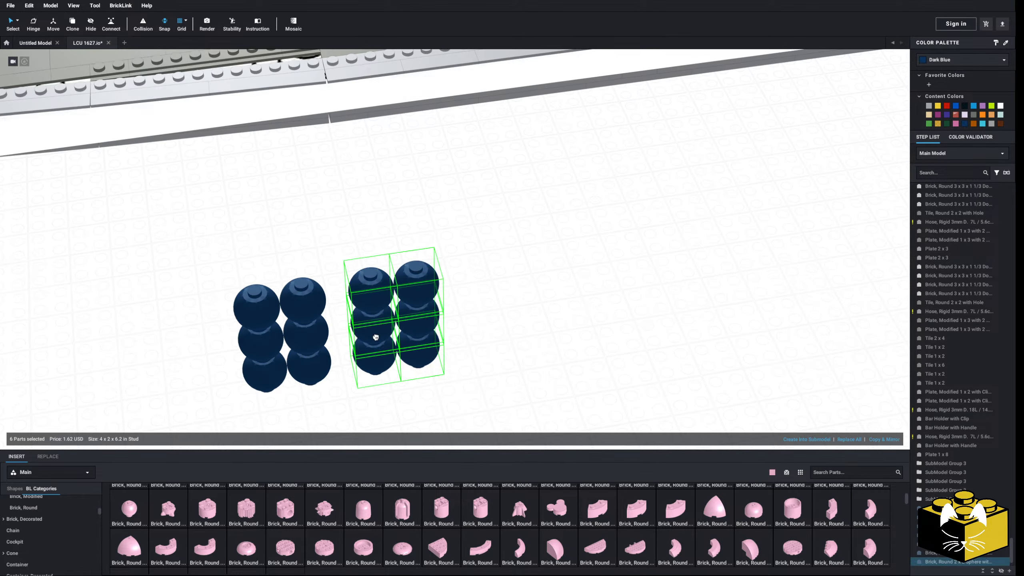
click(394, 346)
click(485, 343)
Compare the sphere block with the blue rack and ladder beside the wheelhouse in the aerial reference photo
scroll(486, 344, down, 3)
mouse_move(486, 343)
right_down()
mouse_move(524, 330)
mouse_move(514, 343)
mouse_move(484, 342)
right_up()
middle_drag(459, 141, 430, 284)
middle_drag(408, 173, 376, 400)
middle_drag(605, 339, 505, 366)
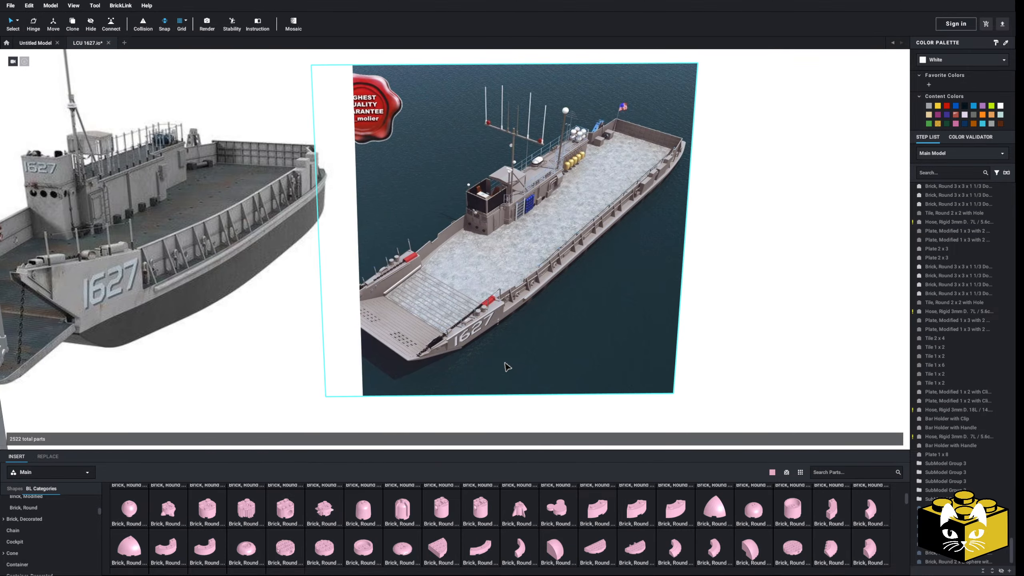
middle_drag(545, 335, 408, 390)
scroll(407, 390, up, 3)
scroll(410, 394, down, 5)
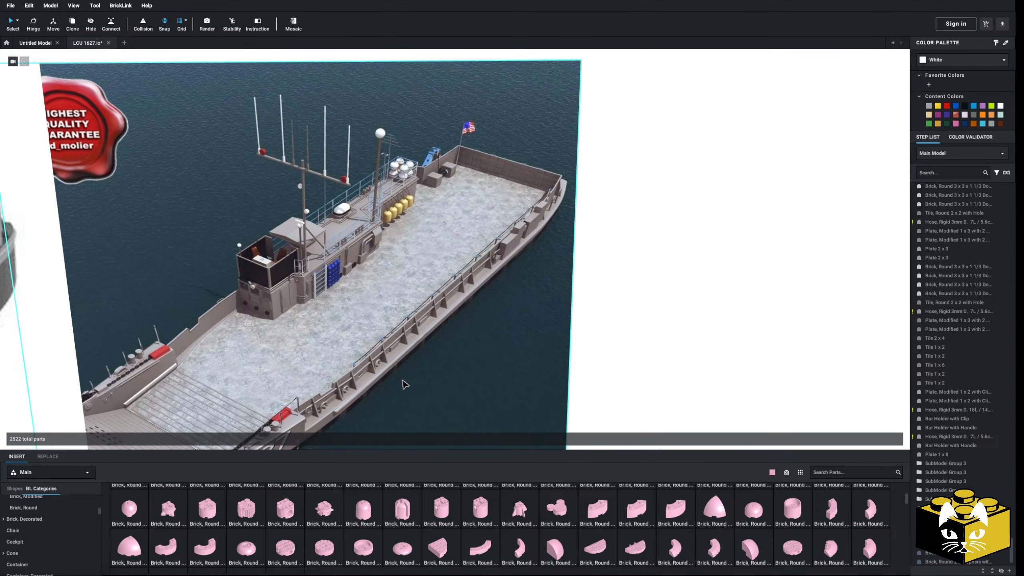
scroll(420, 355, down, 3)
middle_drag(420, 354, 472, 268)
right_drag(513, 332, 531, 333)
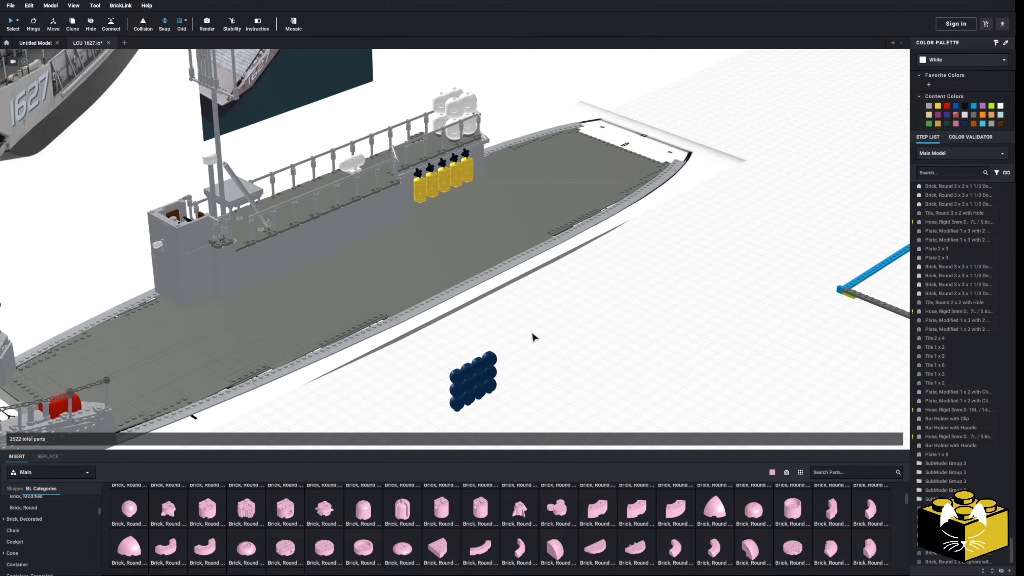
Delete the deck tile at the foot of the superstructure wall just aft of the wheelhouse
scroll(590, 310, up, 2)
middle_drag(532, 333, 629, 336)
right_drag(629, 336, 562, 372)
scroll(563, 373, up, 4)
middle_drag(484, 291, 502, 271)
click(452, 304)
key(Delete)
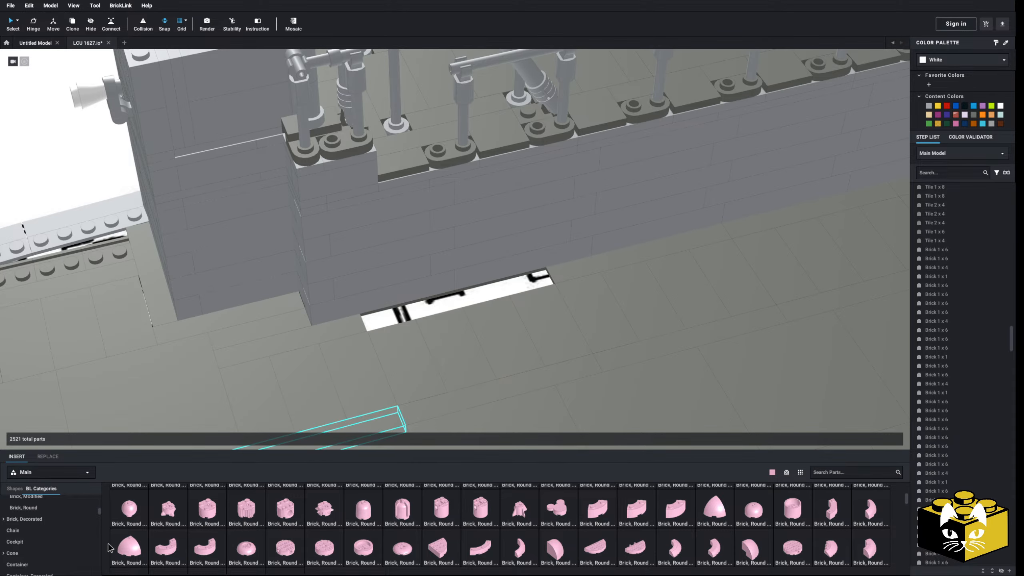
Place two Tile, Modified 1 x 1 with Open O Clip parts side by side in the deck gap at the wall's foot
scroll(78, 523, up, 3)
scroll(78, 527, up, 5)
click(60, 513)
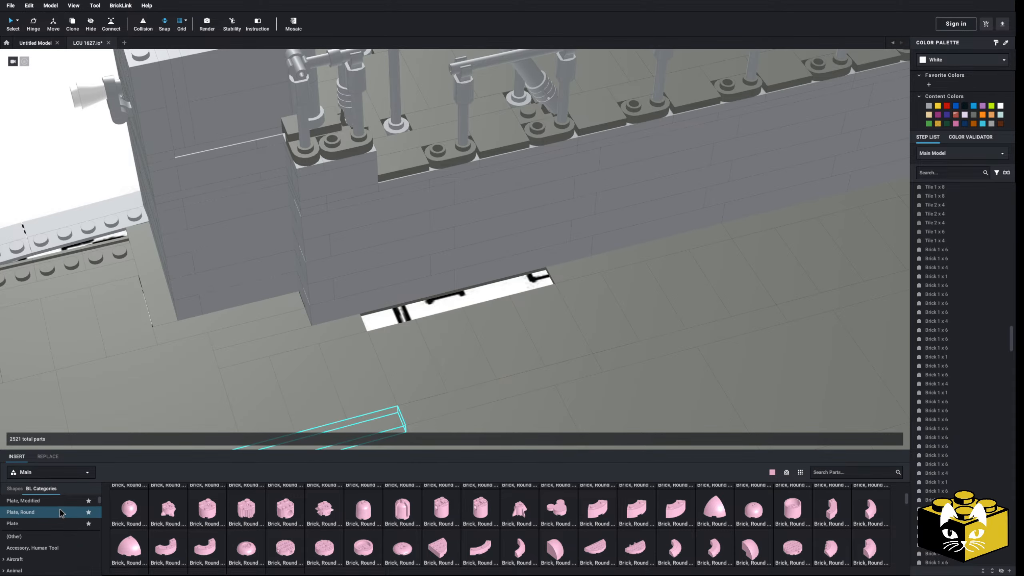
click(40, 501)
scroll(37, 505, down, 2)
scroll(48, 526, down, 15)
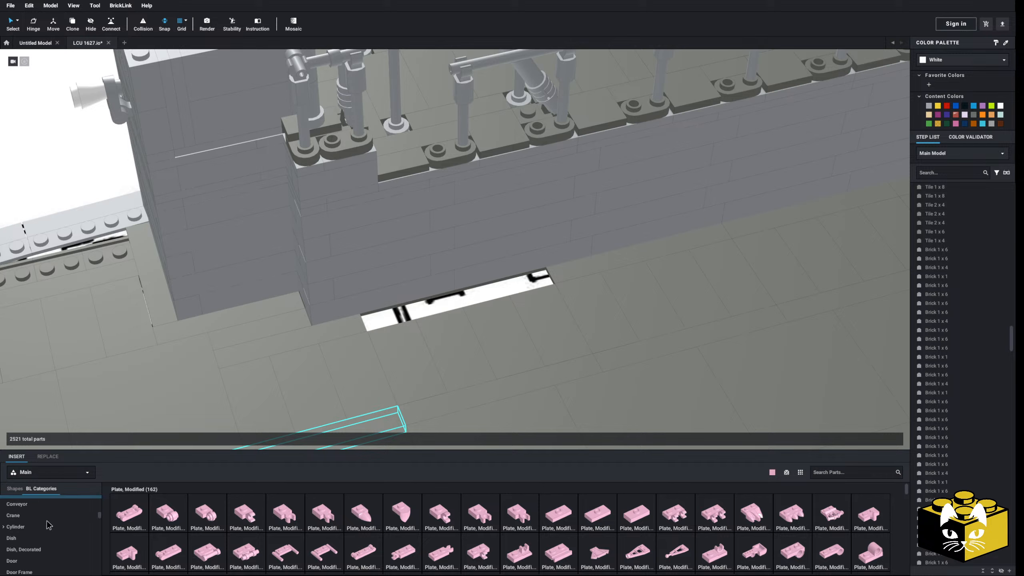
scroll(46, 521, down, 5)
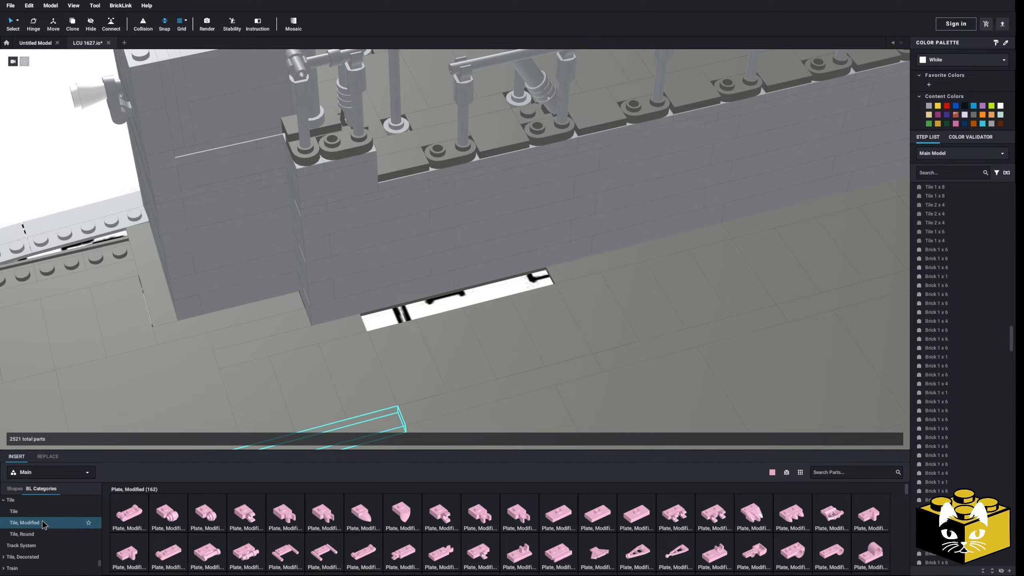
click(46, 523)
click(416, 316)
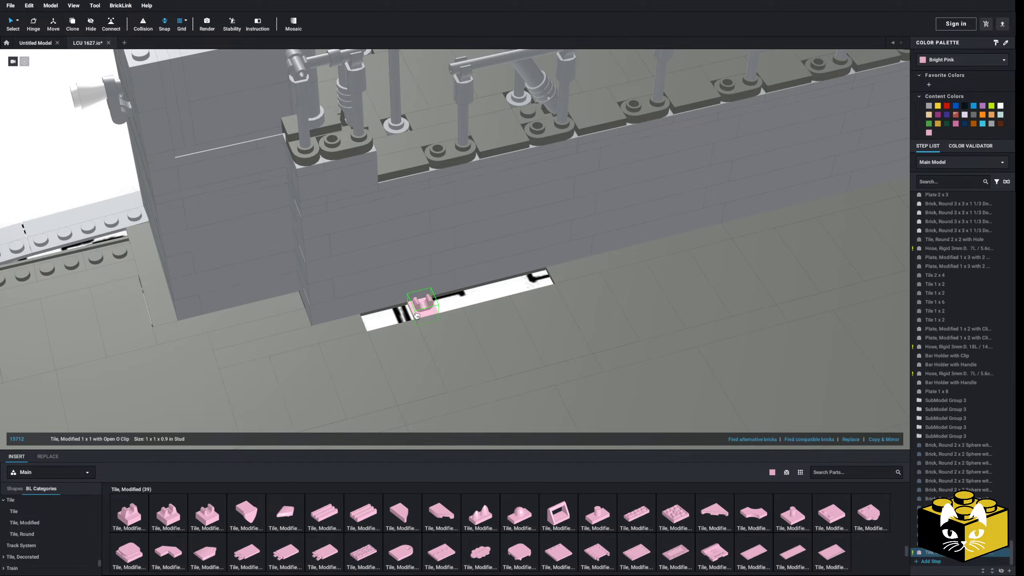
right_drag(423, 312, 371, 301)
click(449, 302)
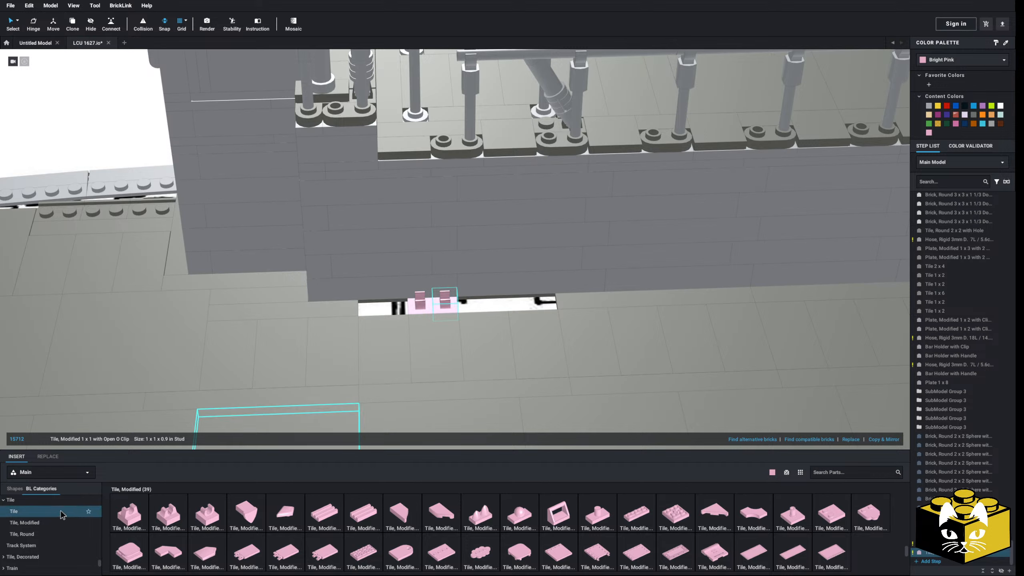
Add a Tile 1 x 2 on each side of the two clips and color all four parts Dark Bluish Gray
scroll(61, 522, up, 3)
click(11, 571)
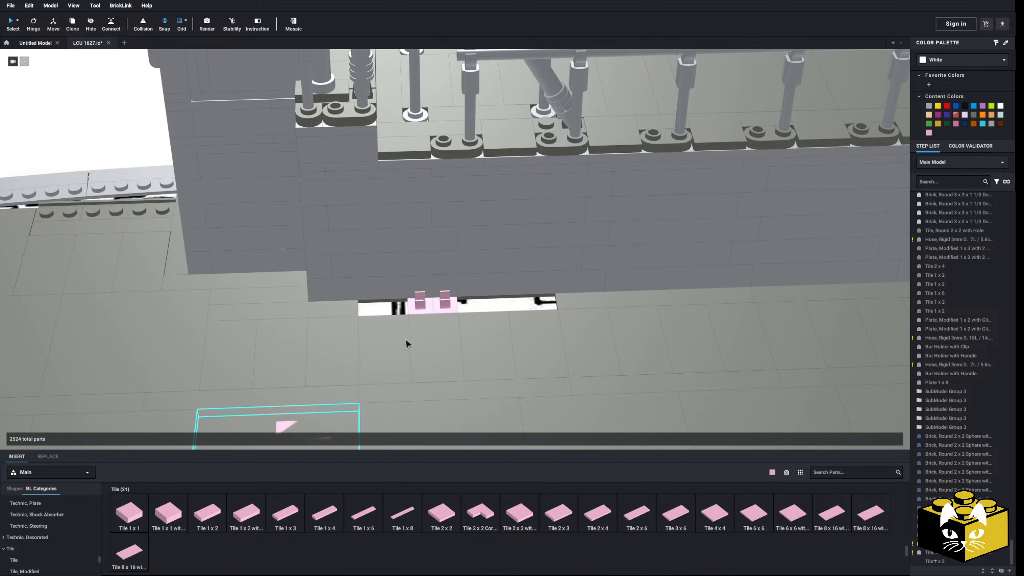
click(395, 310)
click(208, 513)
click(526, 299)
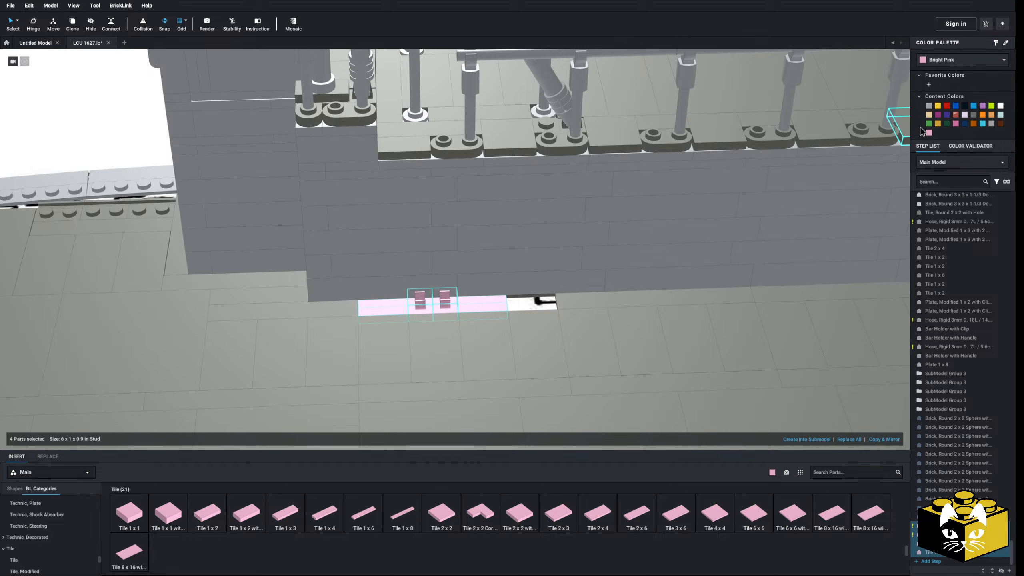
click(929, 106)
click(972, 116)
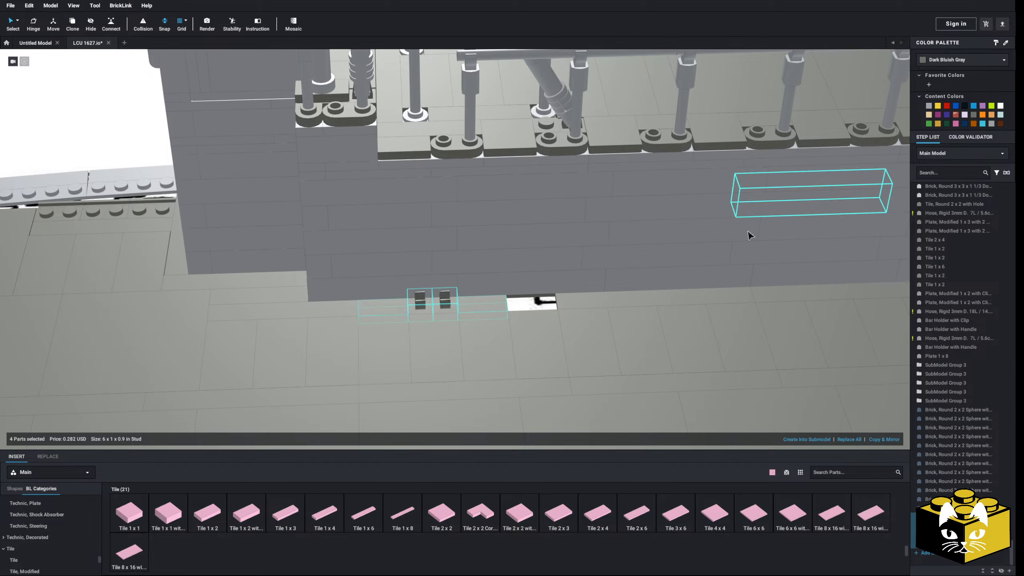
Place a Bar 7 x 3 with 2 U Clips ladder upright against the wall over the two deck clips
drag(99, 560, 99, 503)
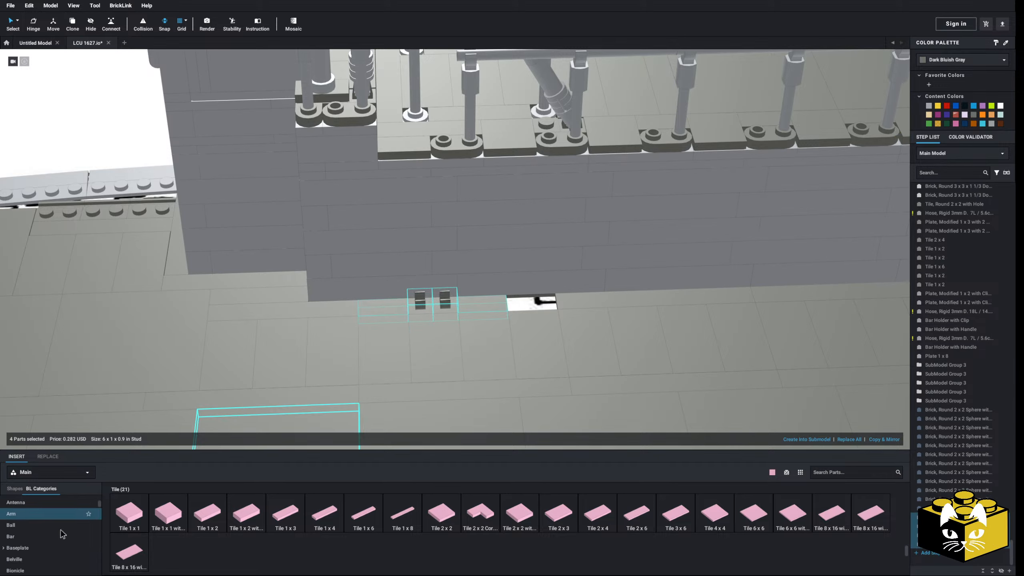
scroll(52, 529, down, 1)
scroll(45, 525, up, 1)
click(41, 520)
scroll(432, 508, down, 1)
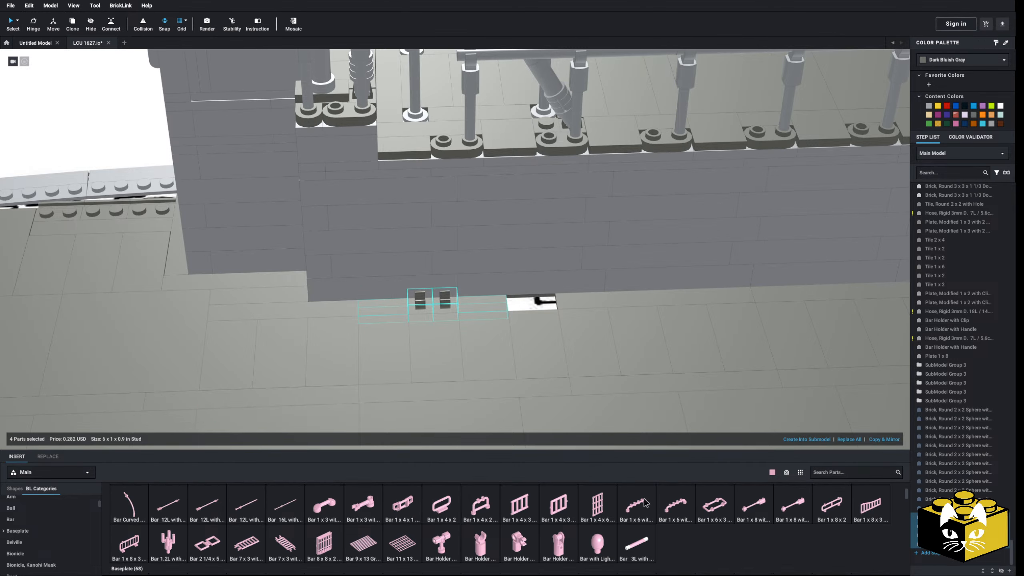
click(246, 545)
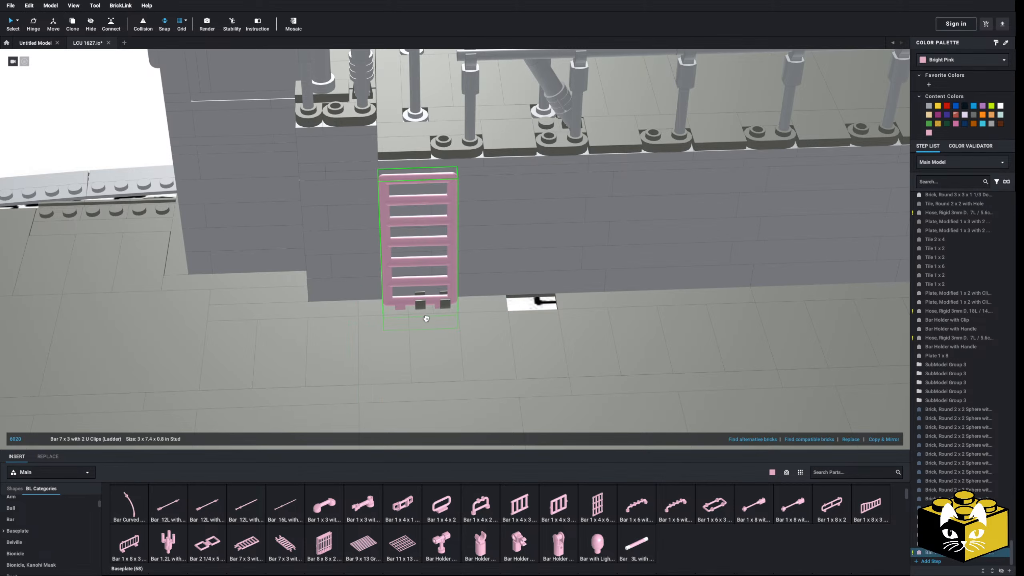
click(418, 154)
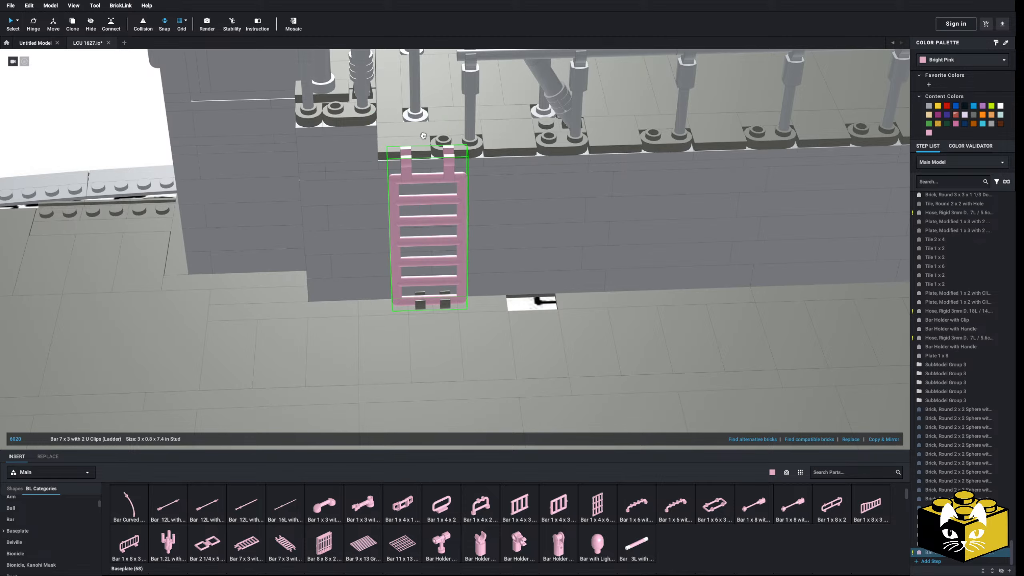
click(421, 146)
click(420, 142)
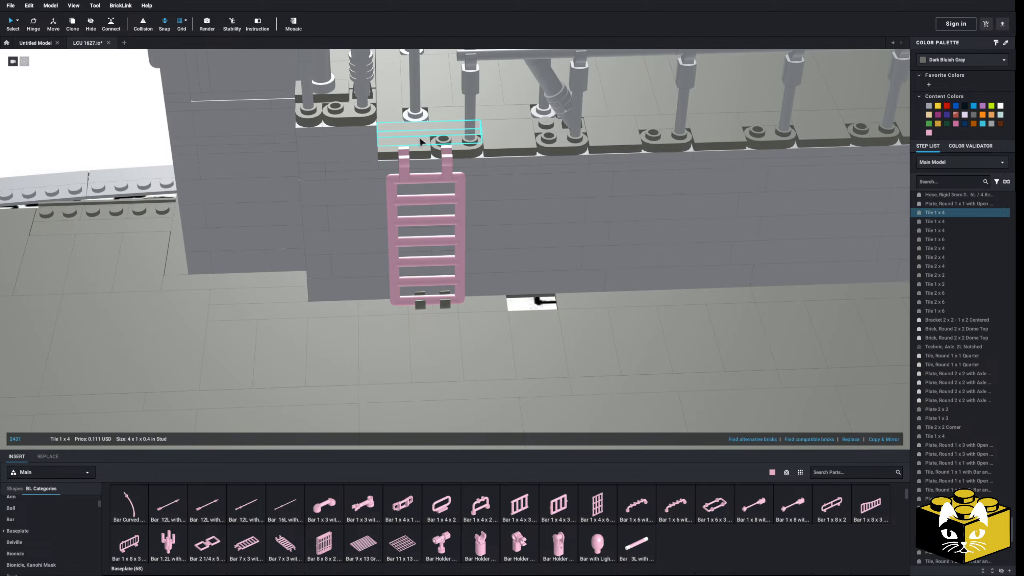
Color the ladder beside the wheelhouse Light Bluish Gray
click(460, 288)
right_drag(459, 288, 532, 254)
click(946, 61)
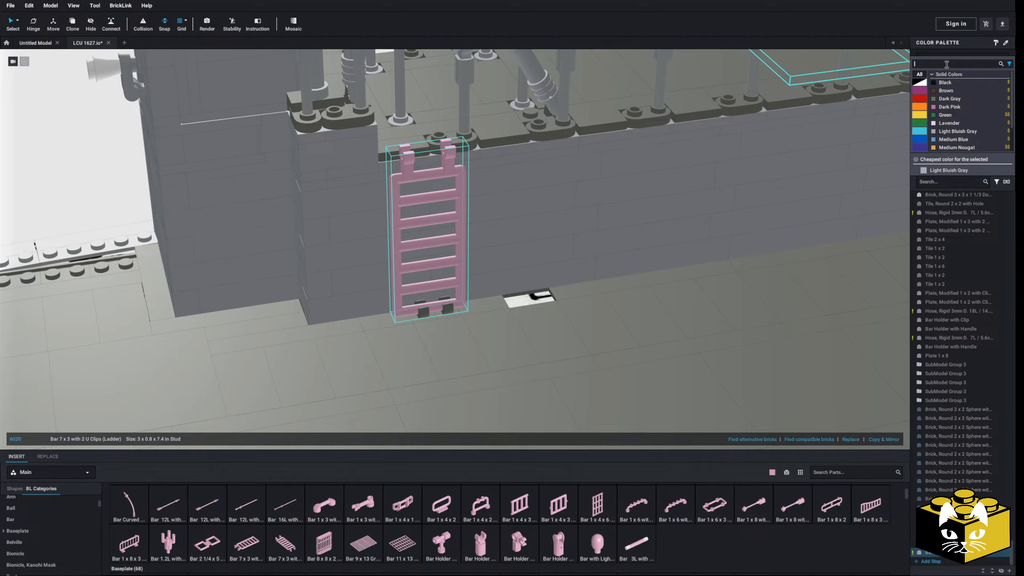
click(955, 109)
scroll(452, 280, down, 5)
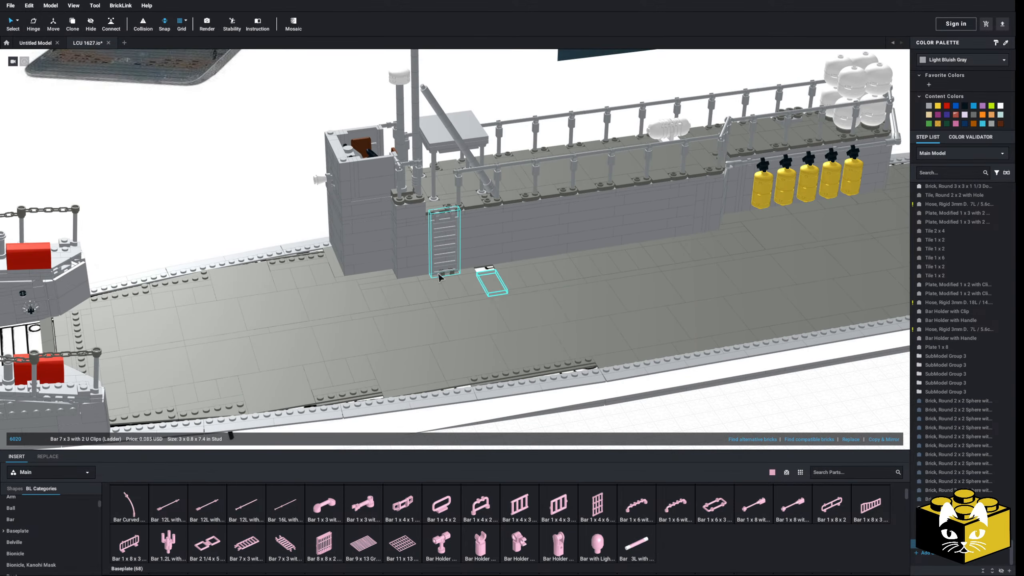
Delete the deck tiles bordering the gap along the wall's foot, just aft of the ladder
click(243, 198)
right_drag(242, 197, 205, 261)
scroll(442, 398, down, 5)
right_drag(441, 397, 476, 403)
scroll(491, 383, up, 6)
scroll(490, 385, up, 3)
click(439, 358)
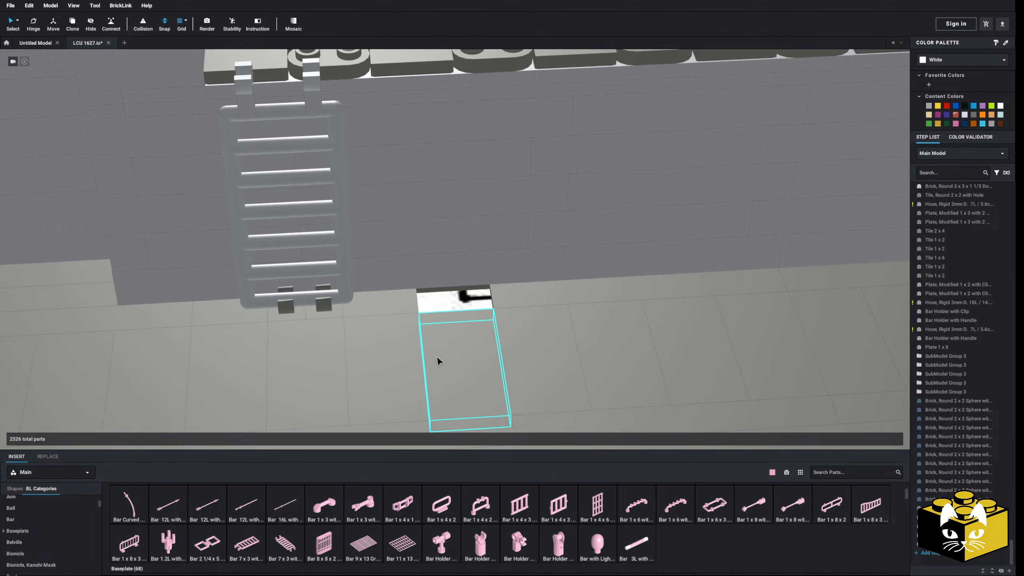
scroll(437, 358, up, 4)
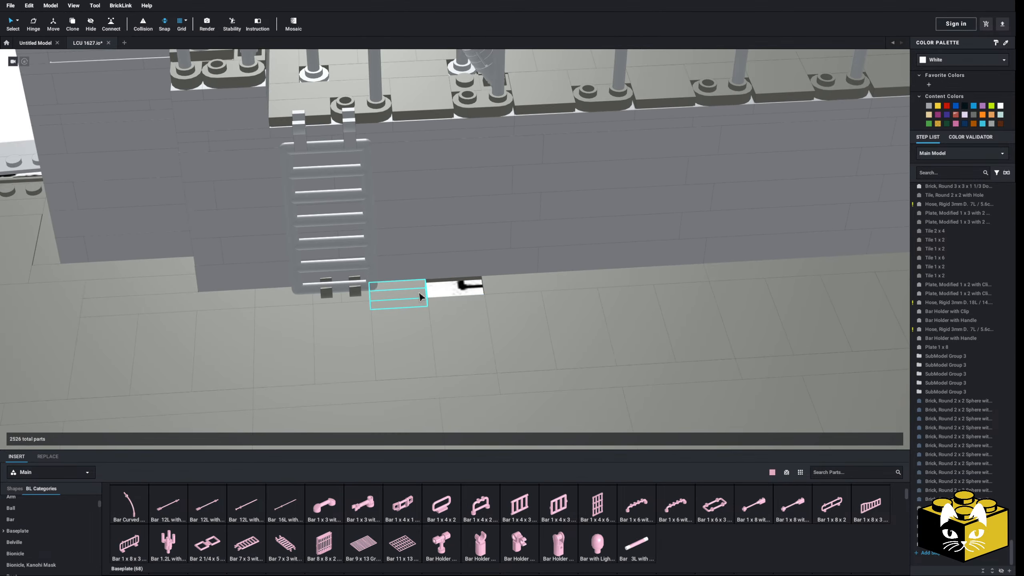
click(510, 280)
key(Delete)
scroll(474, 318, down, 2)
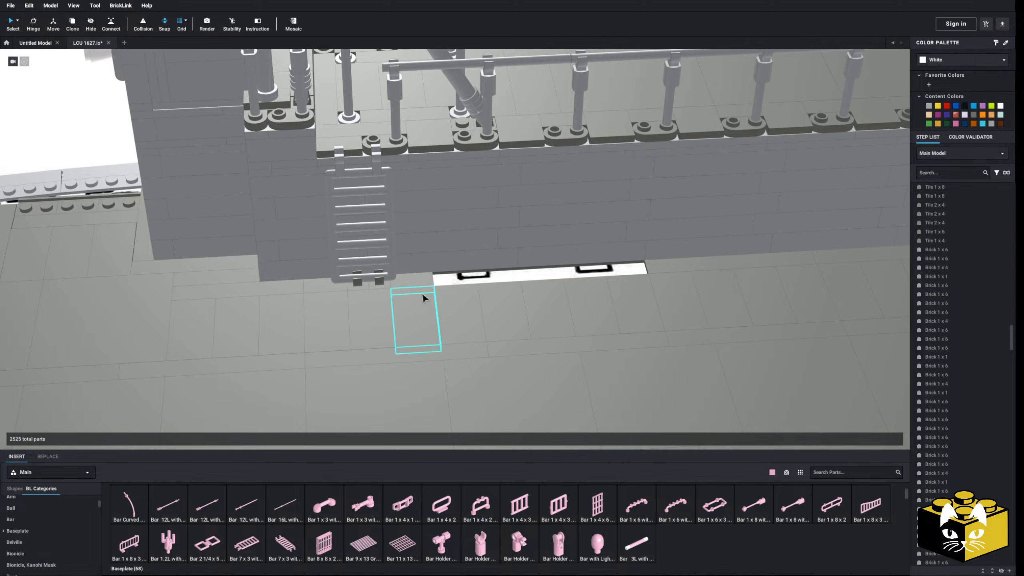
click(422, 275)
key(Delete)
Delete the adjoining row of deck tiles in front of the opened strip aft of the ladder
click(426, 305)
key(Delete)
click(471, 307)
key(Delete)
click(516, 305)
key(Delete)
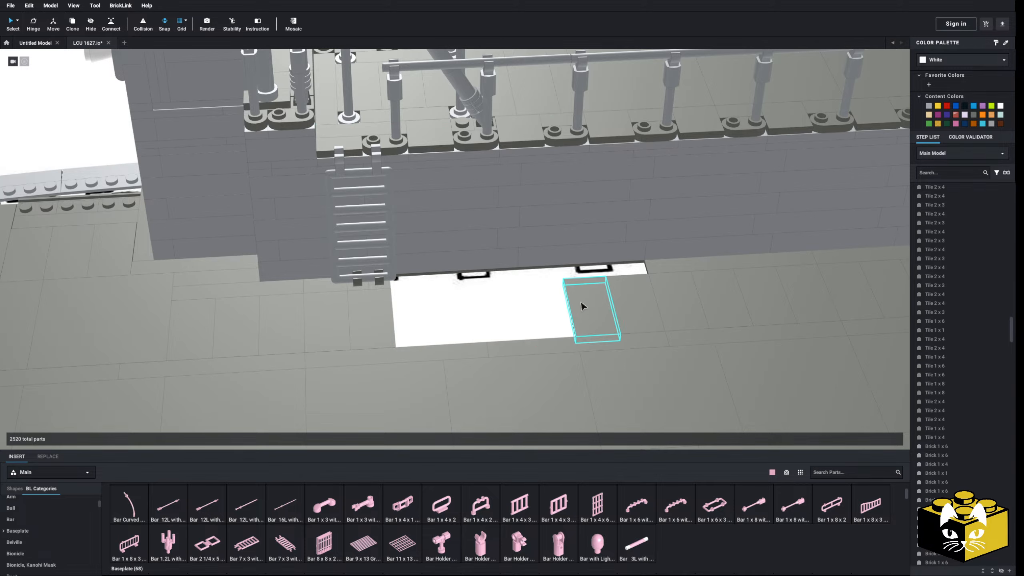
click(652, 296)
key(Delete)
Place a Plate, Modified 2 x 2 with Groove and 1 Stud in Center under the first column of the dark blue sphere block
scroll(562, 350, down, 5)
middle_drag(562, 351, 524, 297)
middle_drag(394, 373, 394, 315)
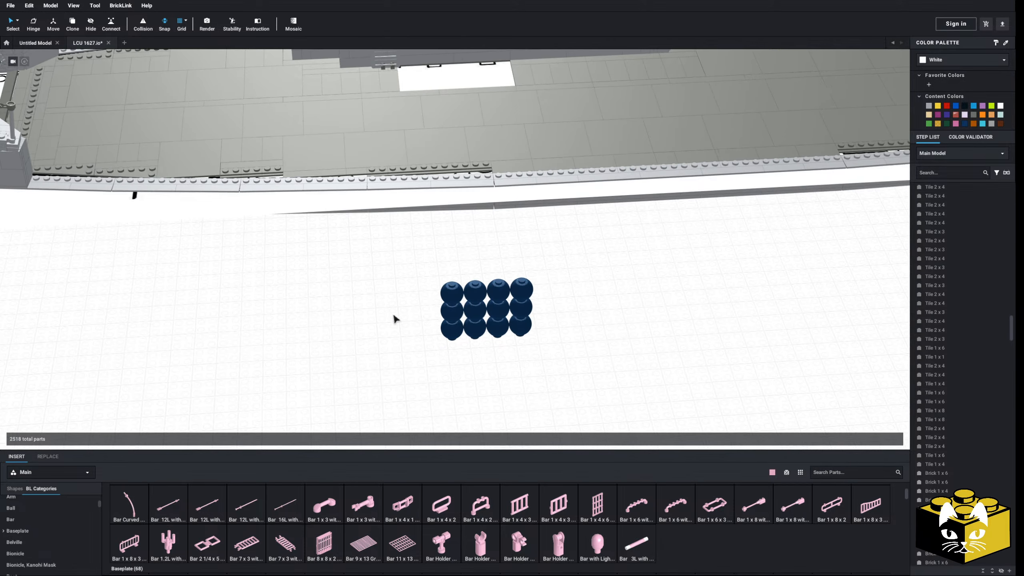
scroll(84, 514, up, 3)
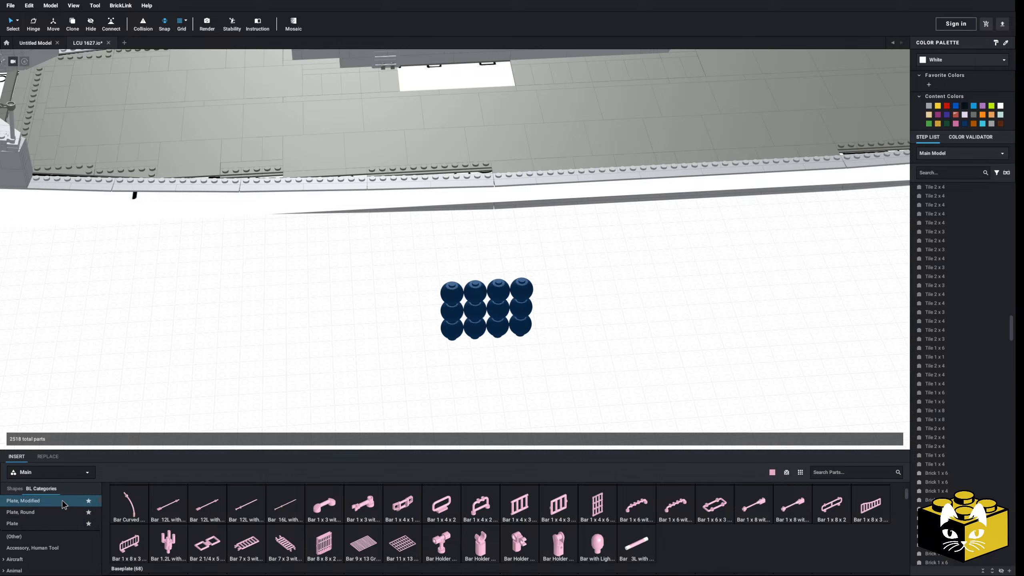
click(62, 501)
click(715, 540)
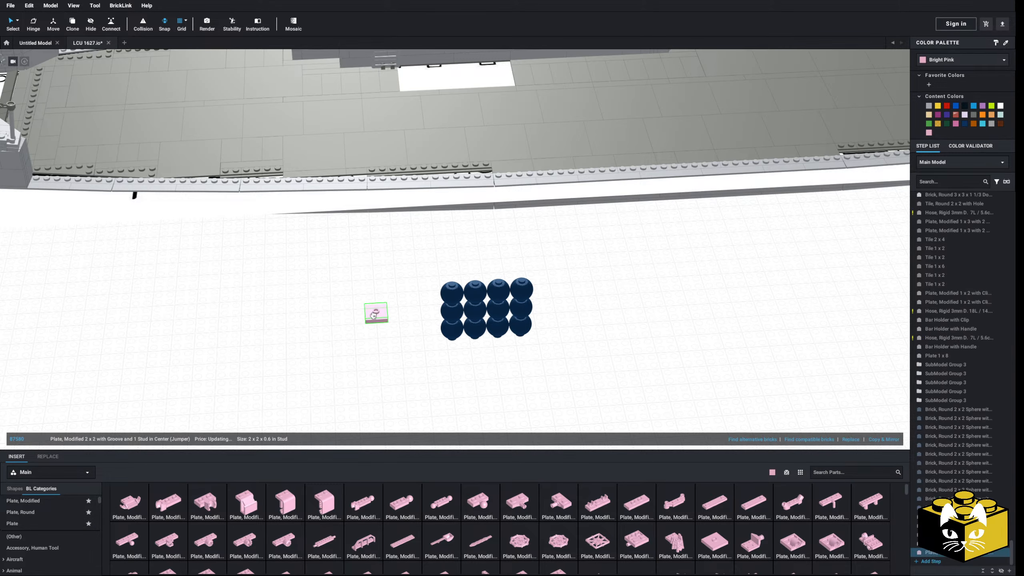
click(364, 323)
drag(422, 259, 442, 278)
Delete the other three sphere columns and color the jumper plate Dark Bluish Gray
scroll(391, 334, up, 3)
click(575, 236)
drag(593, 214, 707, 327)
key(Delete)
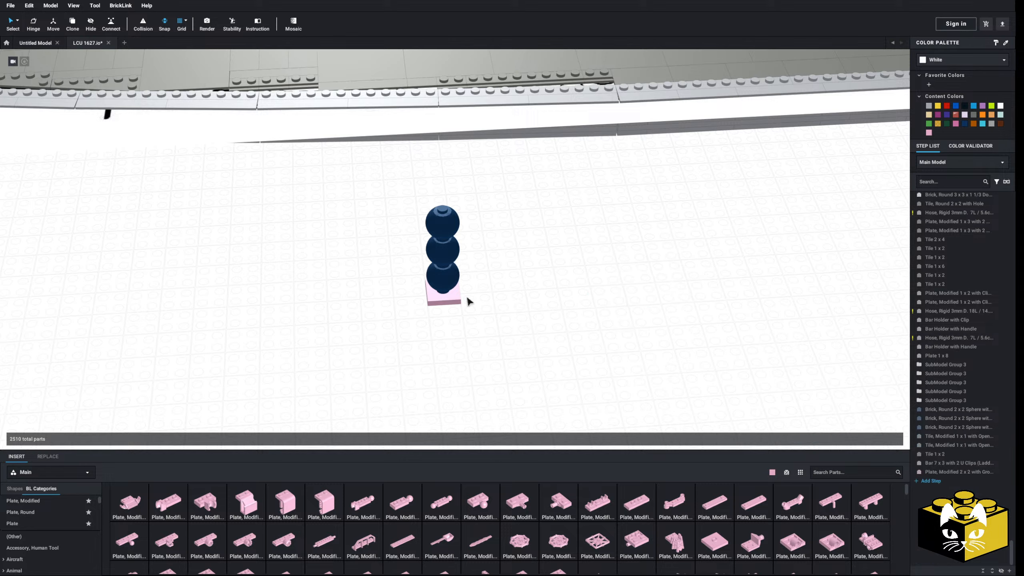
click(444, 299)
click(974, 116)
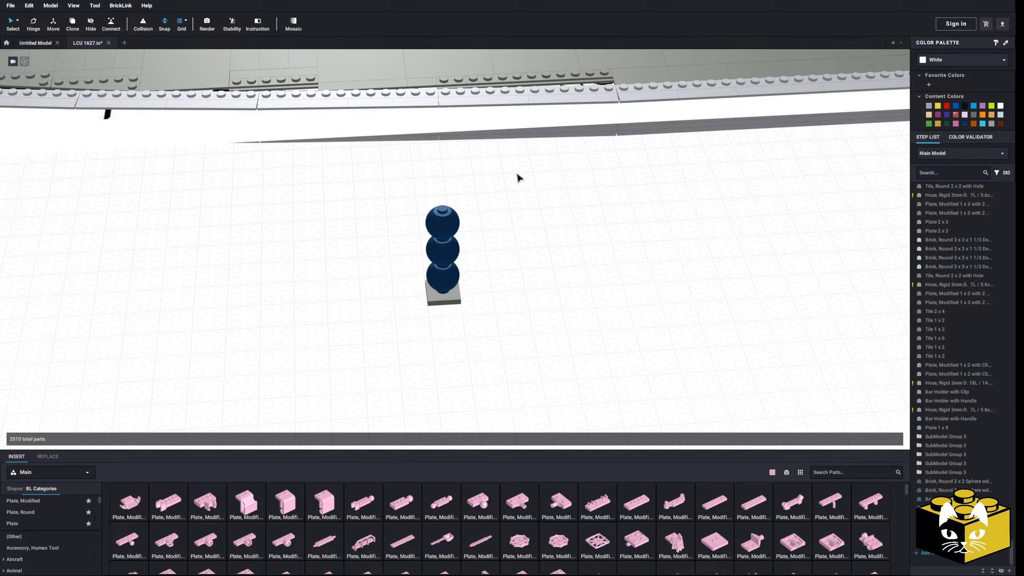
Copy the sphere column with its jumper plate three times to form a row of four columns
drag(516, 176, 403, 335)
click(884, 439)
click(884, 439)
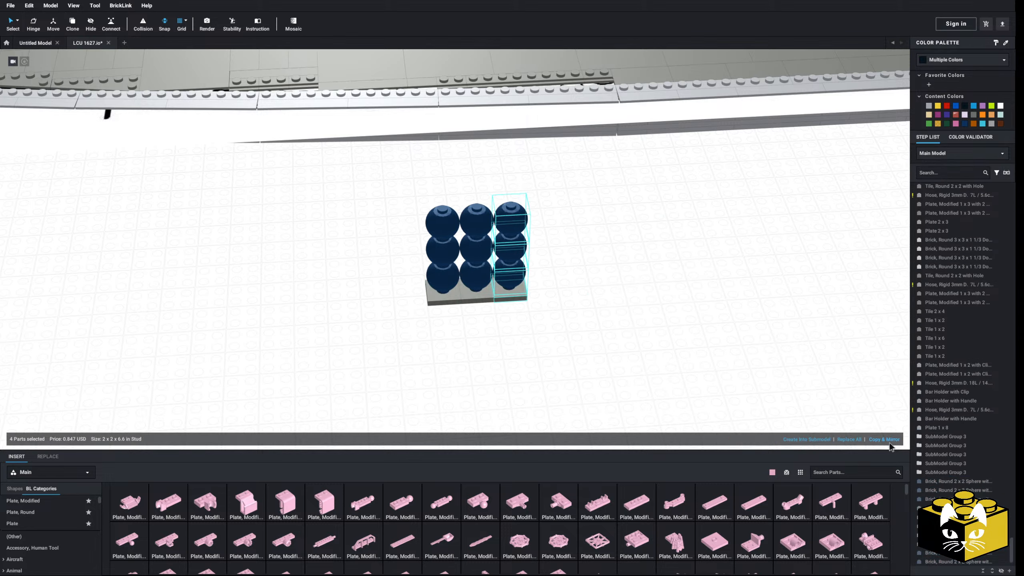
click(884, 439)
Move the four sphere columns with their jumper plates into the deck gap against the wall, beside the ladder
drag(607, 204, 528, 368)
middle_drag(590, 272, 528, 369)
scroll(520, 357, up, 4)
drag(528, 369, 433, 338)
right_drag(433, 338, 445, 343)
drag(445, 342, 431, 333)
right_drag(431, 333, 457, 342)
scroll(457, 338, down, 4)
click(630, 366)
right_drag(629, 367, 542, 396)
Fill the ladder end of the deck gap with a Tile 1 x 2 and add Tile 2 x 3 parts at the far end and front
scroll(604, 351, up, 6)
scroll(161, 500, down, 1)
scroll(53, 523, down, 10)
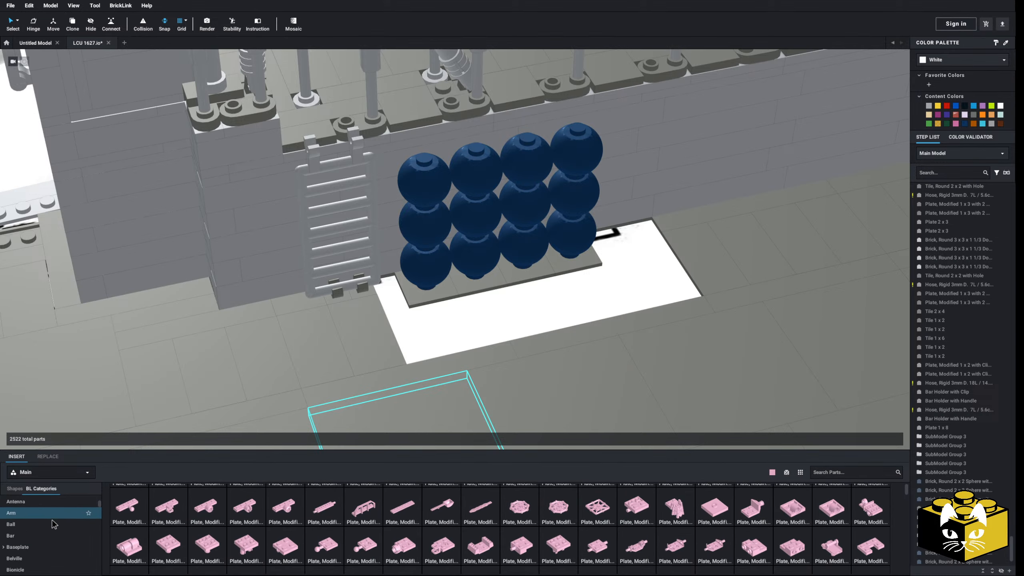
scroll(36, 527, down, 12)
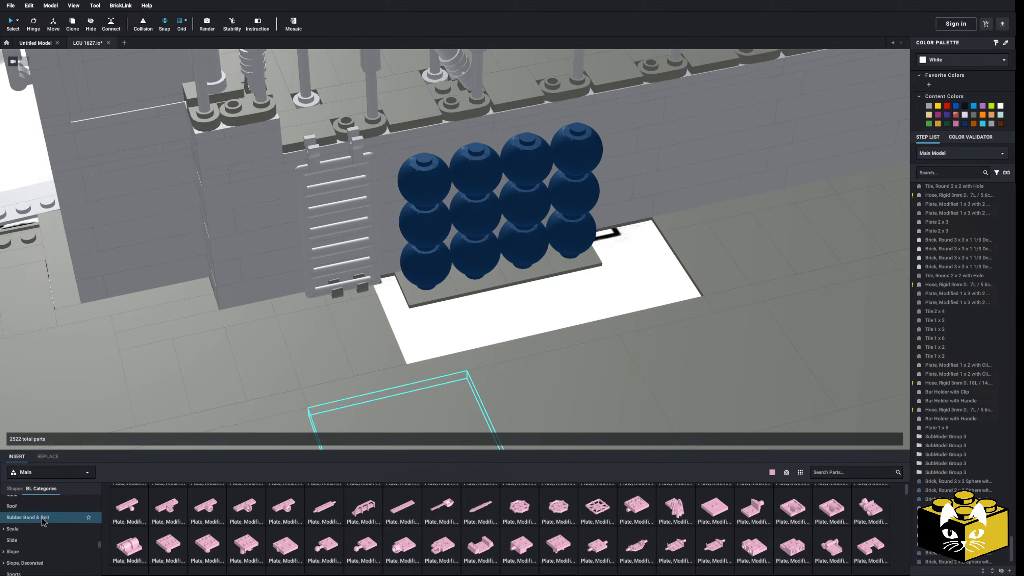
scroll(48, 524, down, 5)
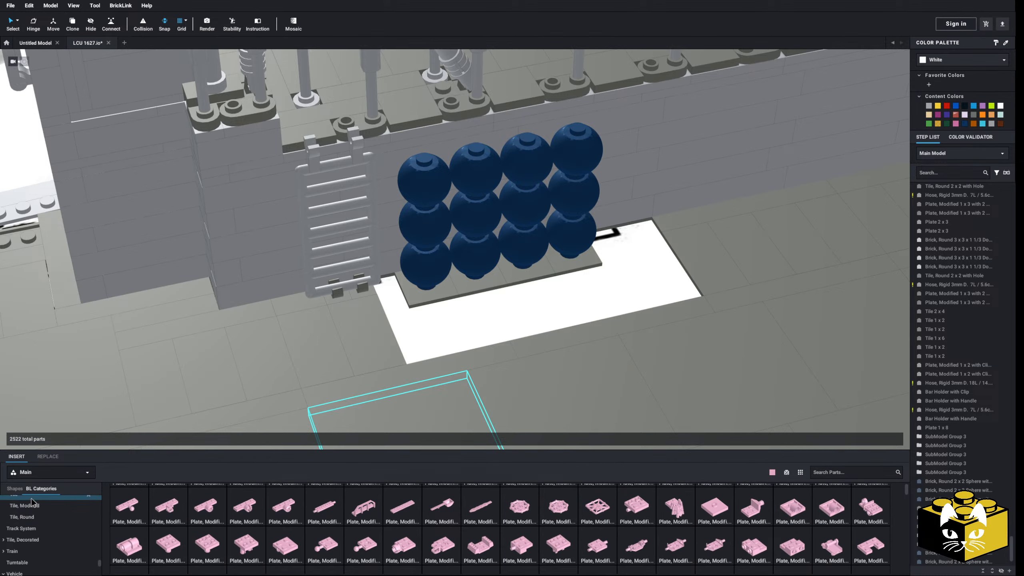
click(32, 498)
click(210, 515)
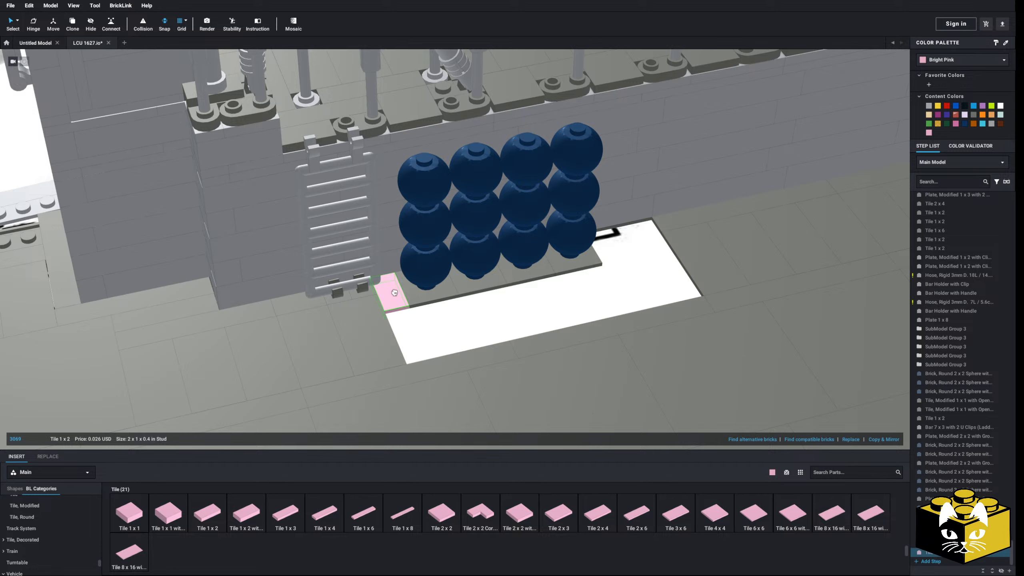
click(558, 513)
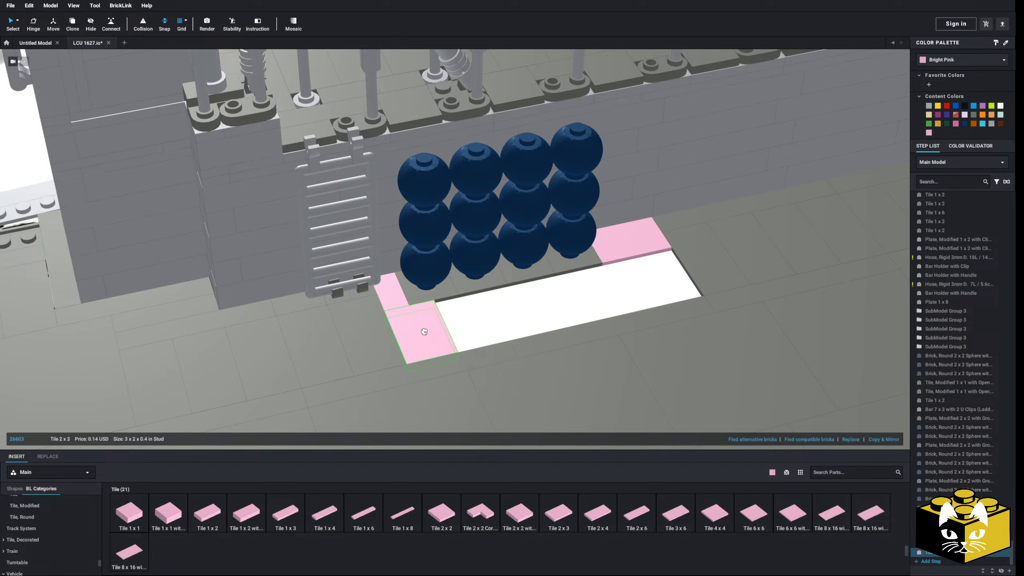
click(424, 332)
Repeat the Tile 2 x 3 along the front of the deck gap and color the new tiles Dark Bluish Gray
click(897, 439)
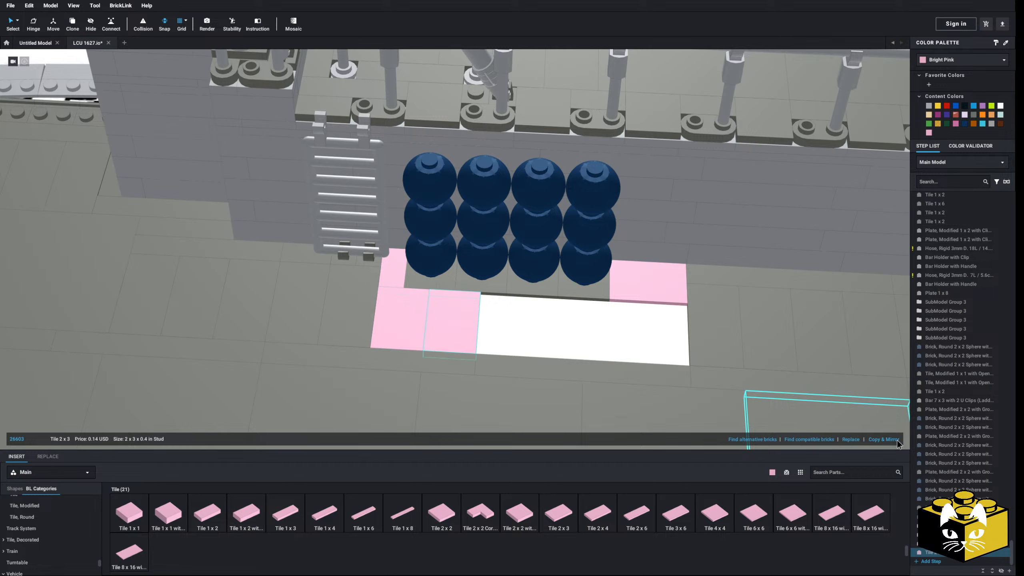
click(893, 438)
click(891, 438)
click(890, 437)
click(890, 437)
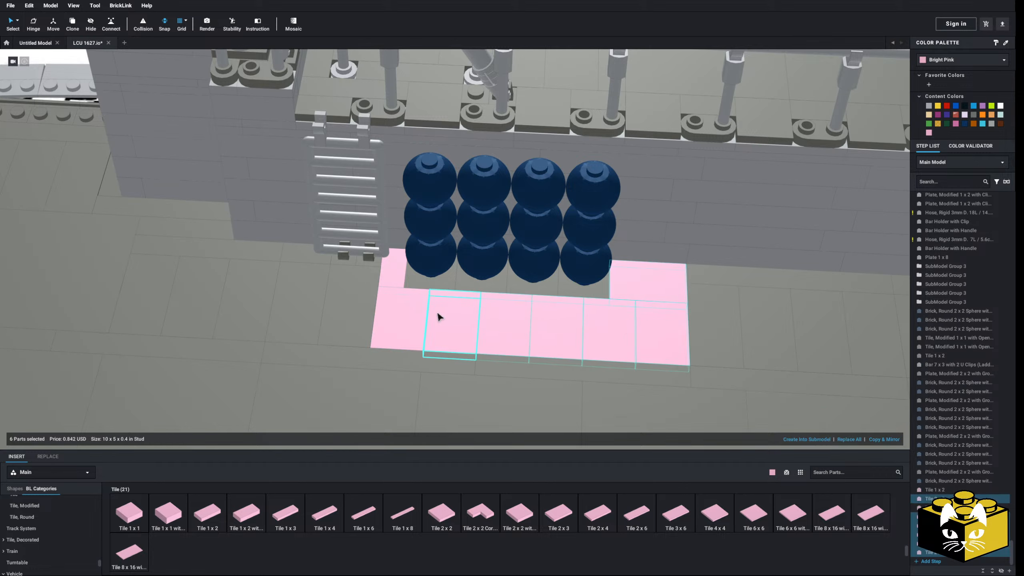
click(977, 114)
scroll(670, 358, down, 10)
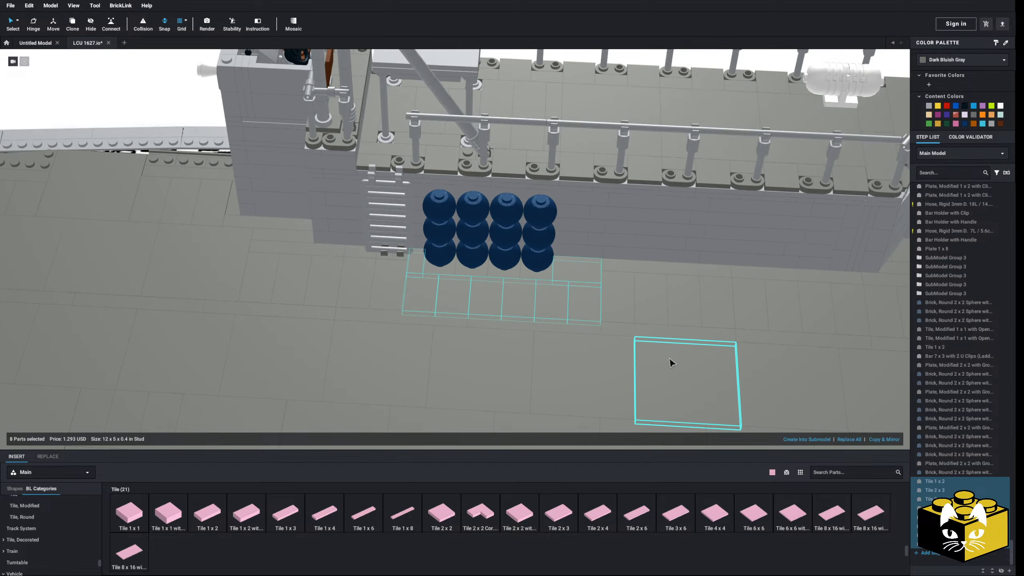
Examine the sphere rack and ladder on the landing craft from several angles, including the wall behind the spheres
click(292, 151)
scroll(297, 132, up, 8)
mouse_move(292, 151)
right_down()
mouse_move(297, 133)
mouse_move(528, 336)
right_up()
scroll(297, 133, down, 8)
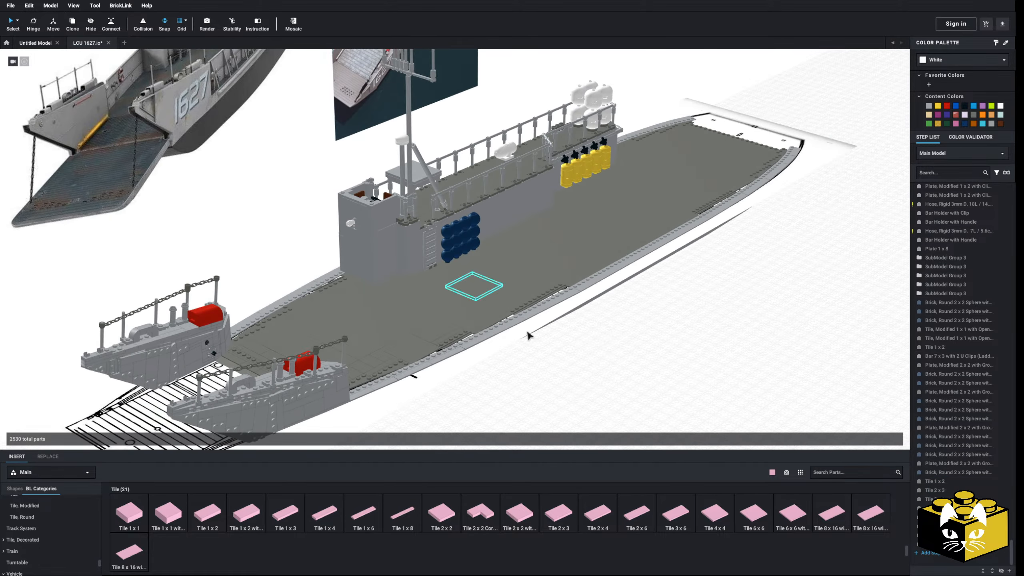
scroll(584, 373, down, 5)
mouse_move(584, 373)
right_down()
mouse_move(562, 351)
mouse_move(553, 426)
mouse_move(539, 375)
mouse_move(549, 439)
mouse_move(542, 349)
mouse_move(530, 385)
mouse_move(535, 398)
mouse_move(553, 394)
mouse_move(532, 414)
mouse_move(544, 407)
mouse_move(544, 398)
mouse_move(504, 405)
mouse_move(546, 406)
right_up()
scroll(552, 389, up, 5)
scroll(532, 413, down, 3)
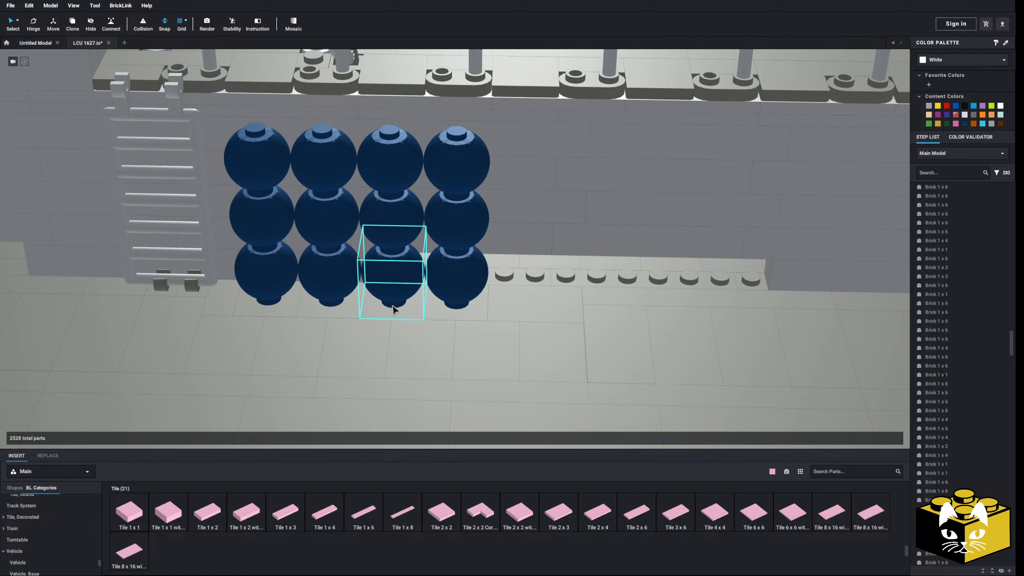
Copy the Brick 1 x 4 from the wall behind the yellow cylinders into the opening in the wall's lowest course beside the spheres
scroll(790, 274, down, 5)
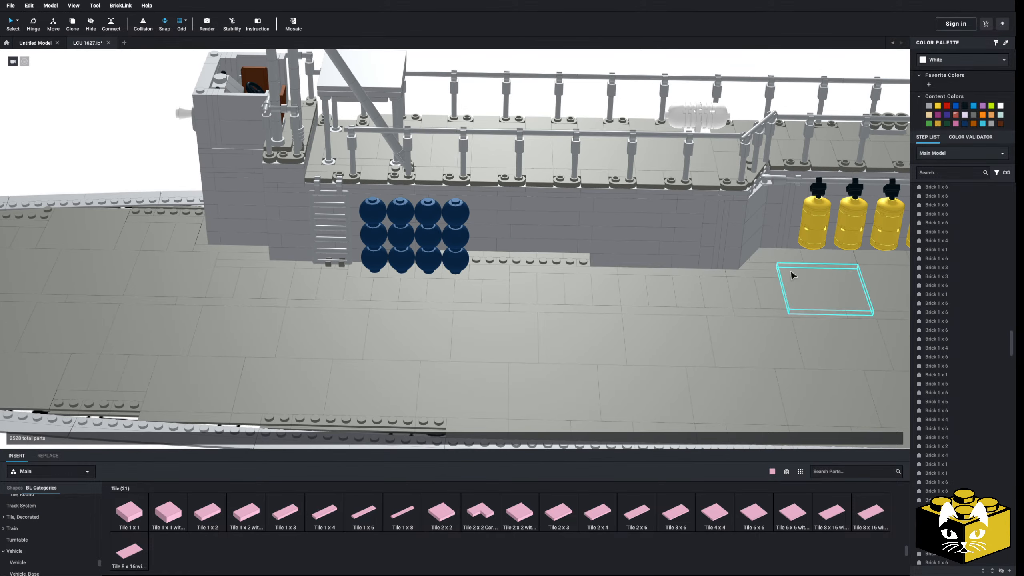
middle_drag(778, 220, 599, 238)
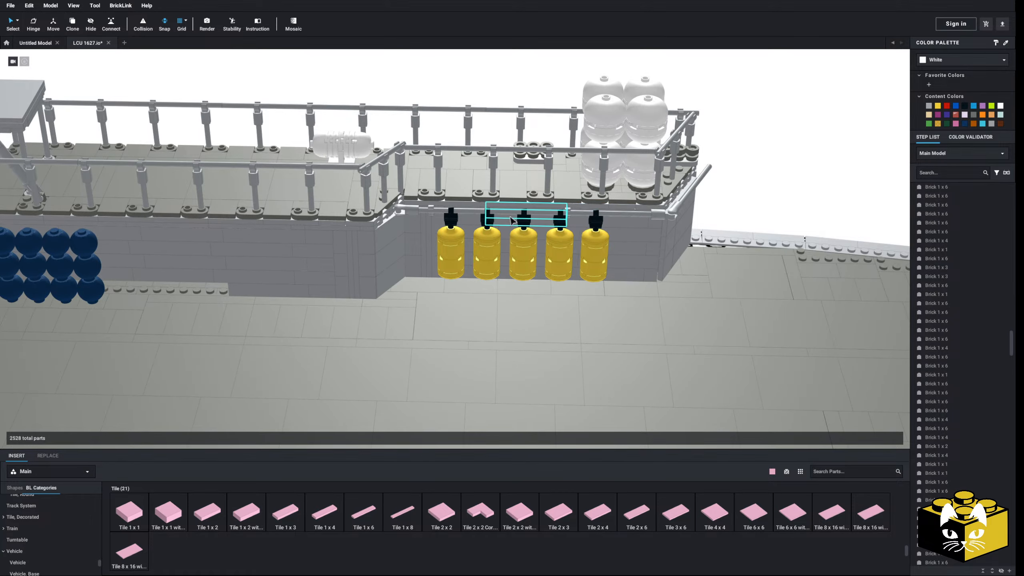
click(470, 230)
right_click(467, 230)
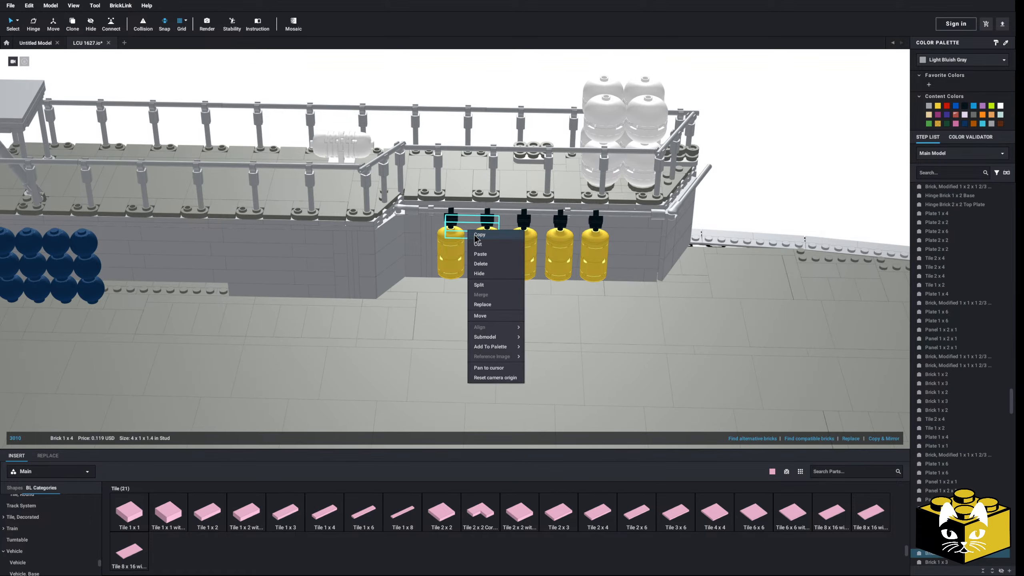
click(458, 242)
scroll(459, 244, down, 4)
middle_drag(435, 246, 528, 266)
click(796, 198)
right_click(794, 198)
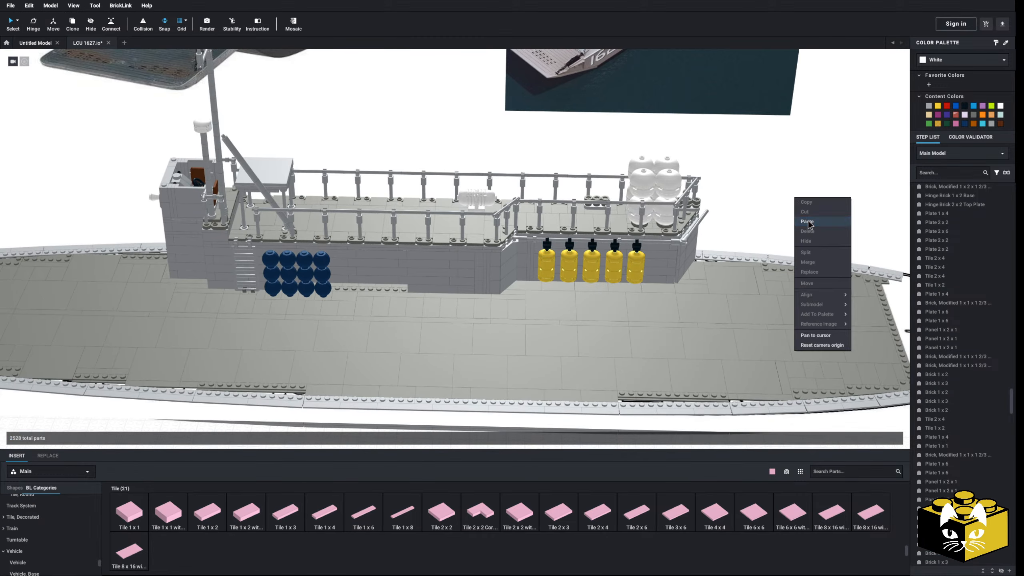
click(807, 225)
middle_drag(621, 279, 658, 261)
scroll(476, 294, up, 5)
scroll(477, 295, up, 3)
middle_drag(477, 294, 530, 282)
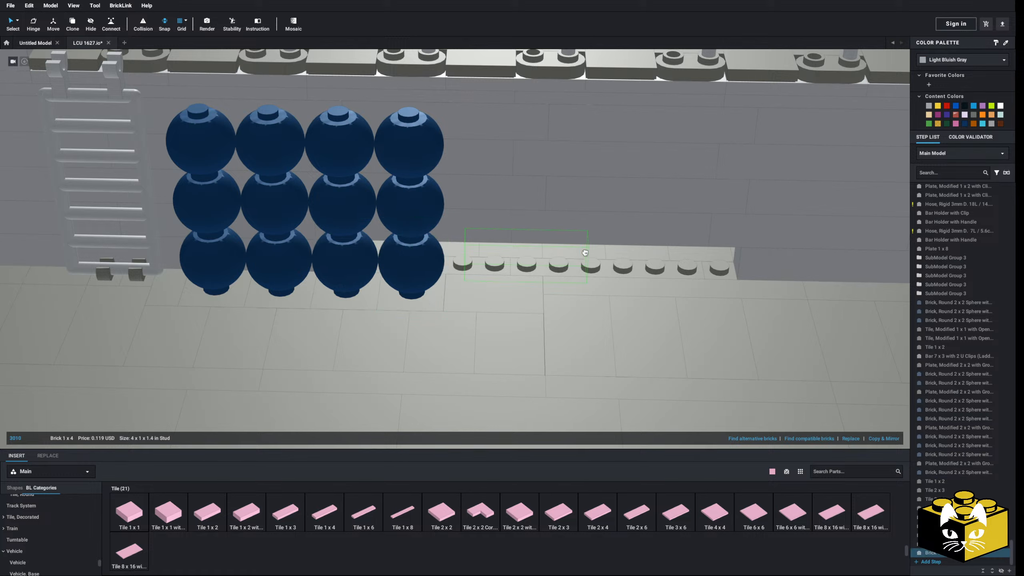
Shorten the pasted brick to a Brick 1 x 3 by splitting and merging it, and move it behind the spheres
right_click(524, 256)
click(535, 309)
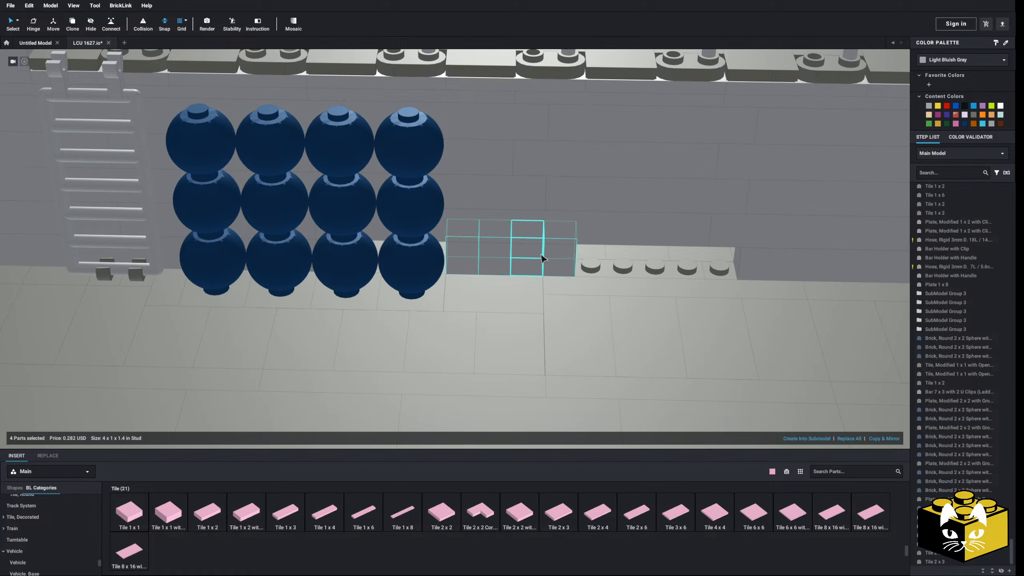
key(Delete)
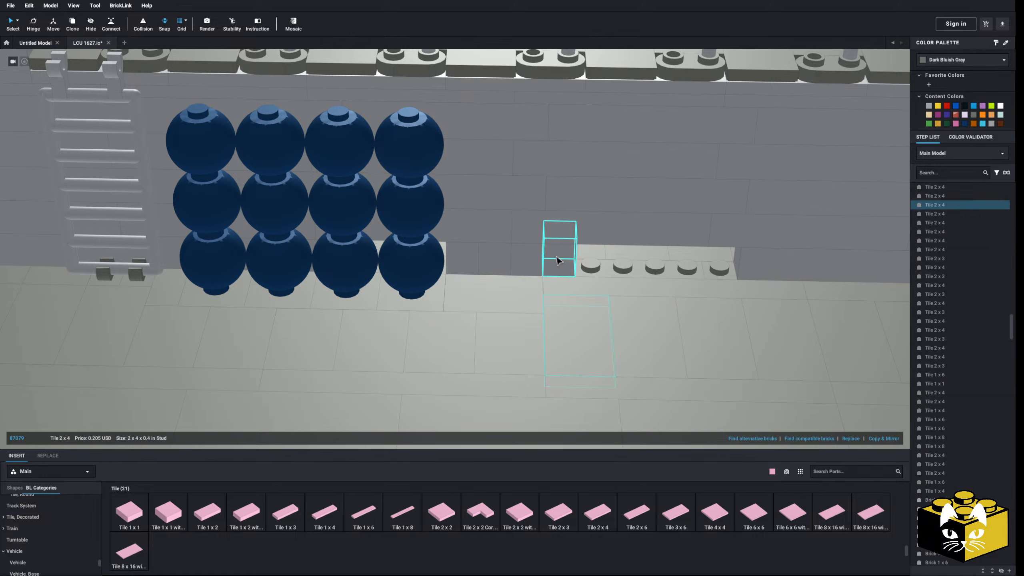
click(500, 267)
shift+click(475, 264)
right_click(474, 262)
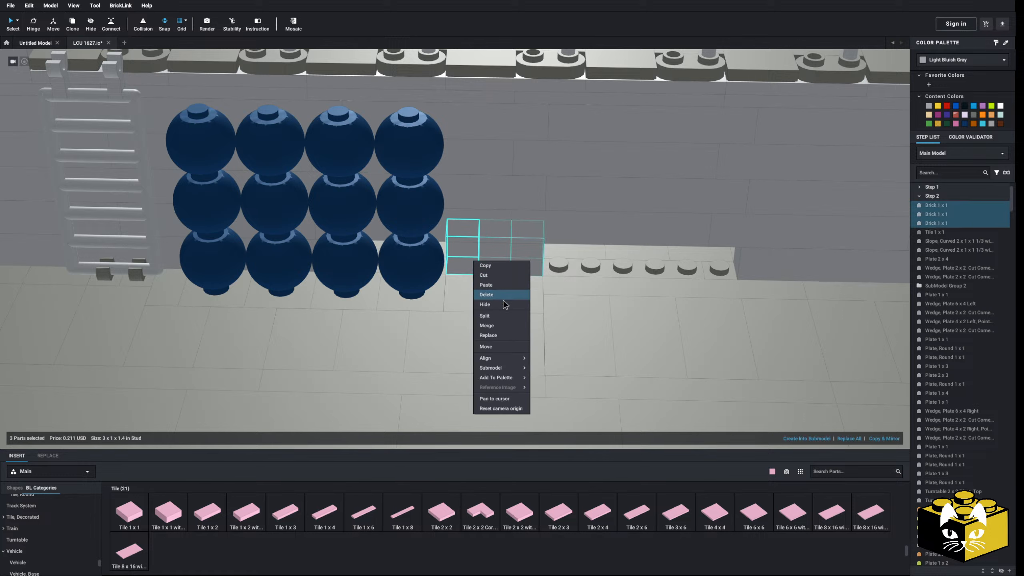
click(499, 325)
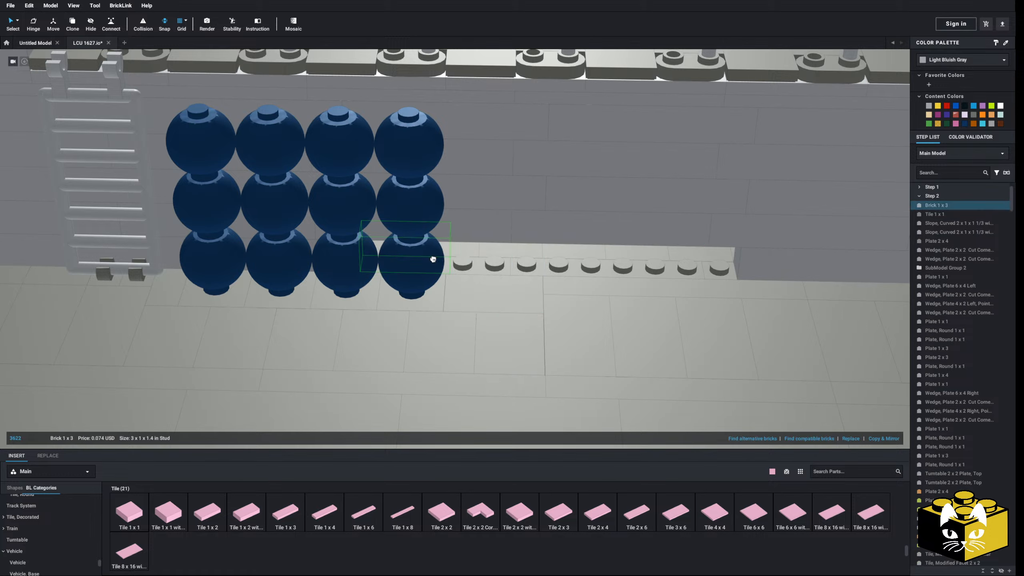
drag(430, 265, 431, 267)
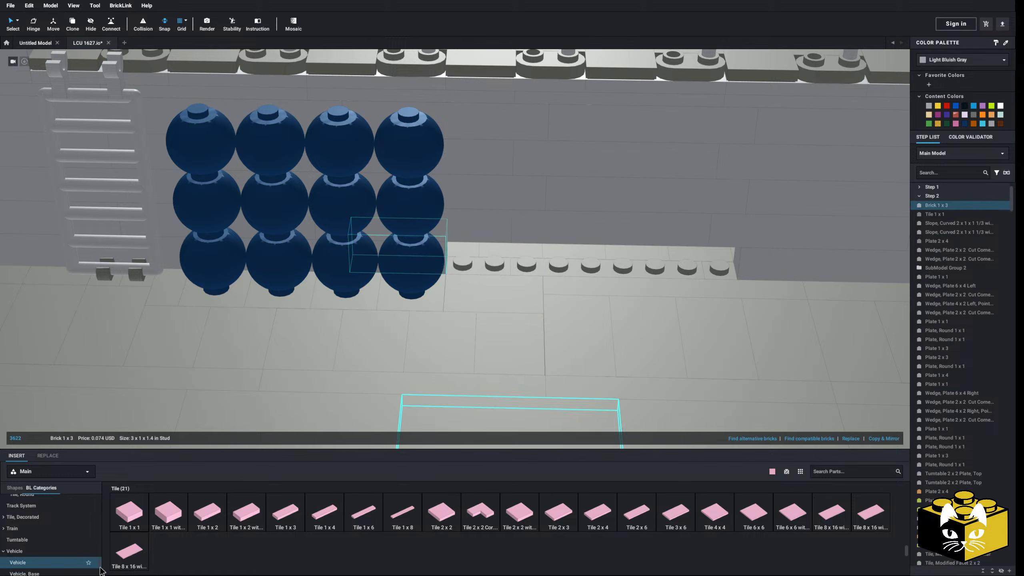
Add a Brick, Modified 1 x 2 with Studs on 1 Side in the wall opening next to the sphere rack
scroll(84, 522, up, 10)
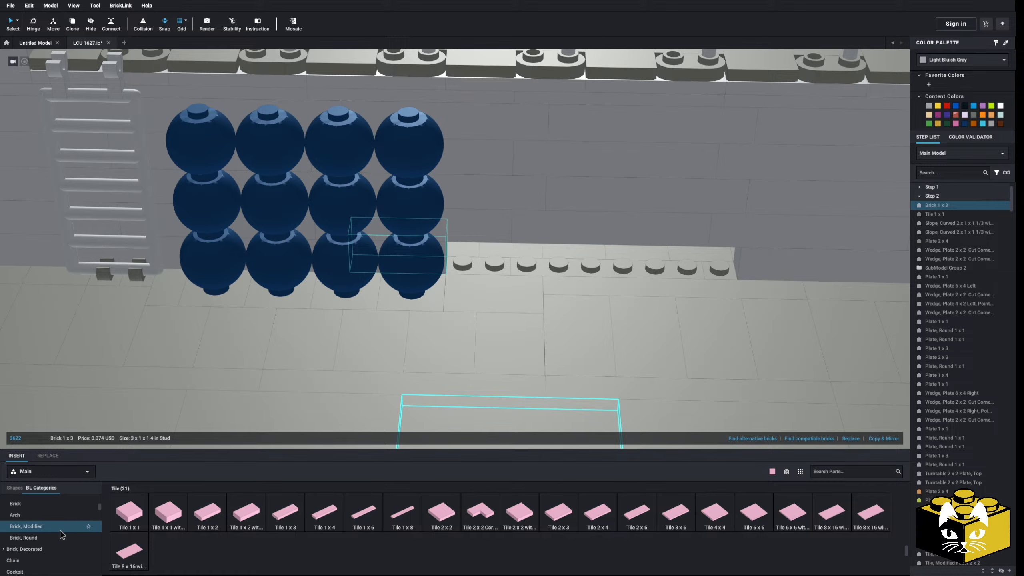
click(26, 522)
click(630, 553)
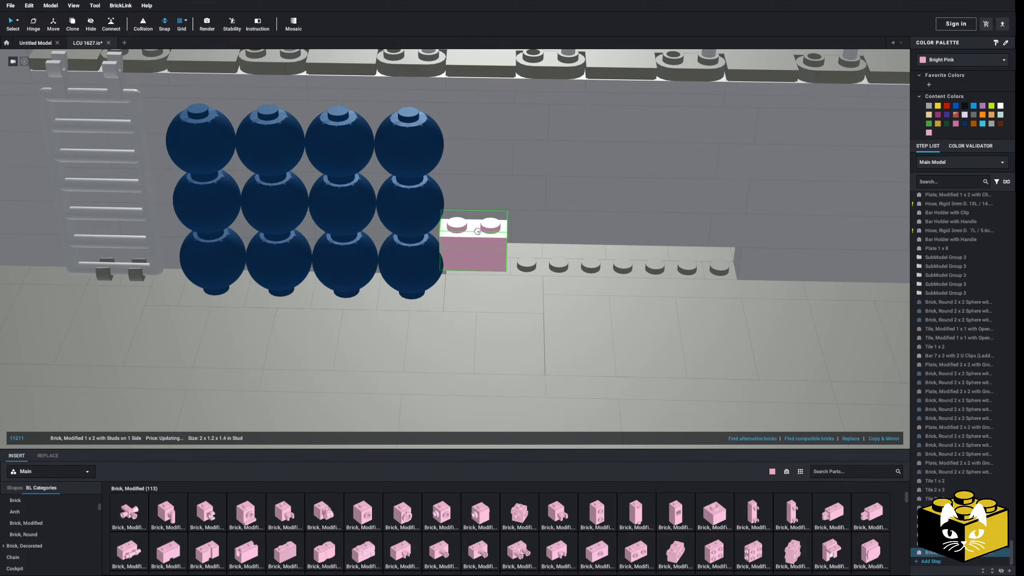
Rotate the pink 1 x 2 brick with studs on one side and place it studs outward beside the blue spheres at the wall's base
key(Left)
key(Left)
click(487, 250)
click(489, 229)
Examine the reference picture of the ship around the blue drums and the cabin wall beside them
scroll(500, 302, down, 10)
middle_drag(508, 329, 454, 399)
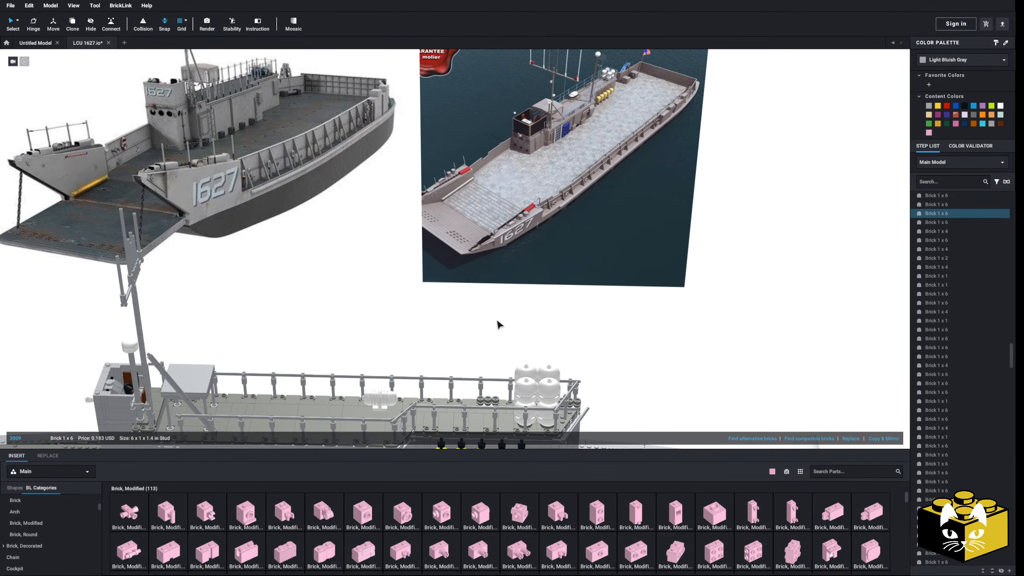
click(497, 323)
middle_drag(524, 347, 485, 390)
scroll(486, 389, up, 10)
scroll(486, 391, down, 5)
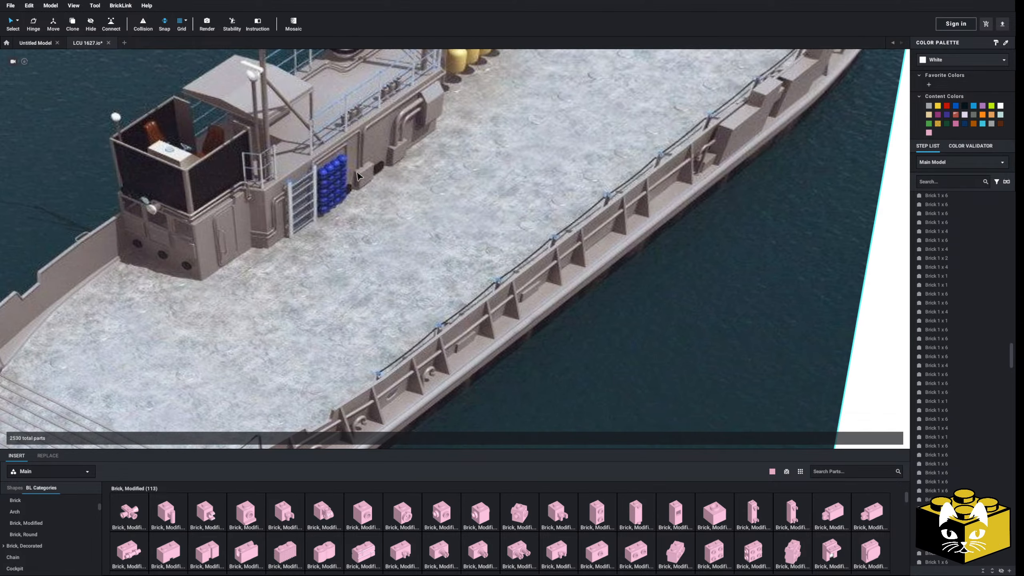
scroll(407, 213, down, 8)
middle_drag(381, 357, 529, 173)
scroll(432, 359, up, 2)
scroll(386, 332, up, 6)
mouse_move(385, 331)
middle_down()
mouse_move(495, 289)
mouse_move(496, 300)
mouse_move(378, 334)
middle_up()
scroll(450, 343, up, 2)
Add a Technic Brick 1 x 4 with holes at the wall's base, next to the pink side-stud brick
scroll(56, 519, down, 10)
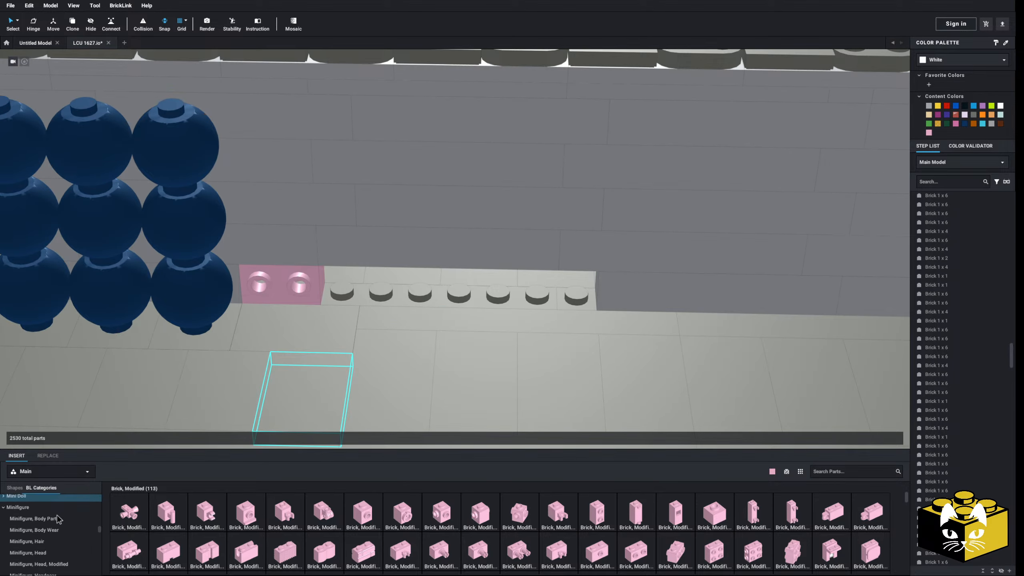
scroll(46, 515, down, 5)
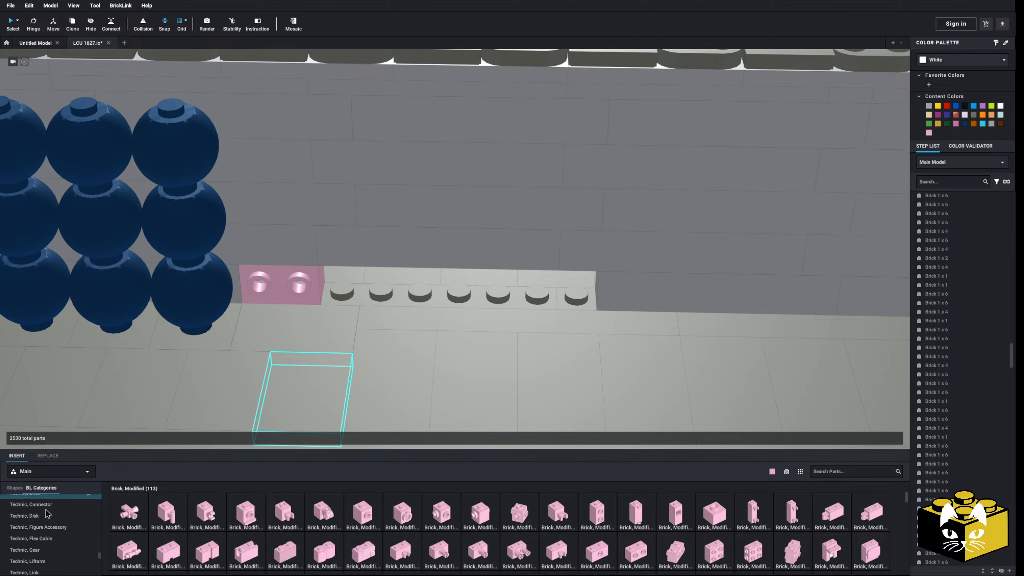
scroll(46, 521, up, 2)
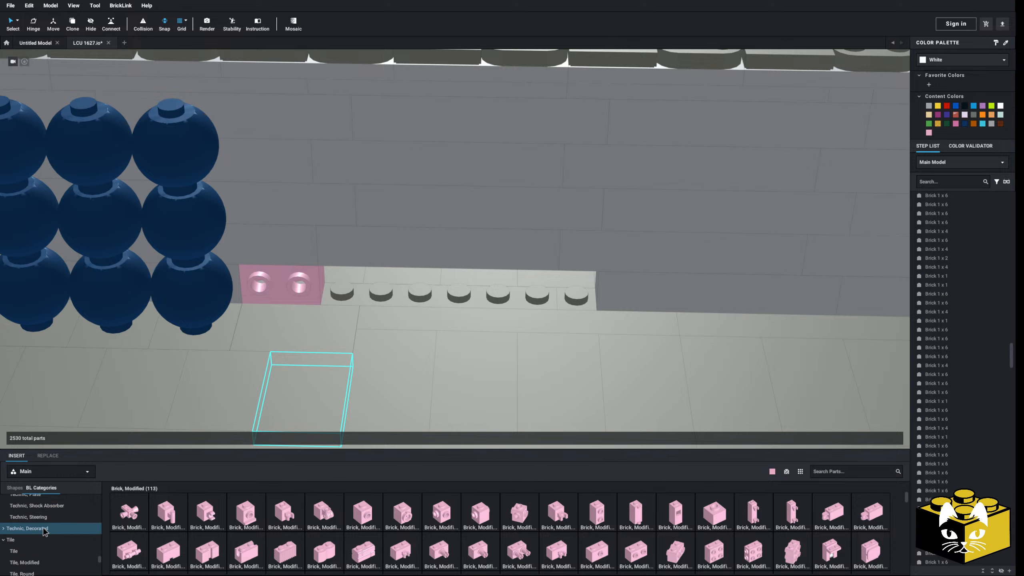
scroll(46, 535, up, 4)
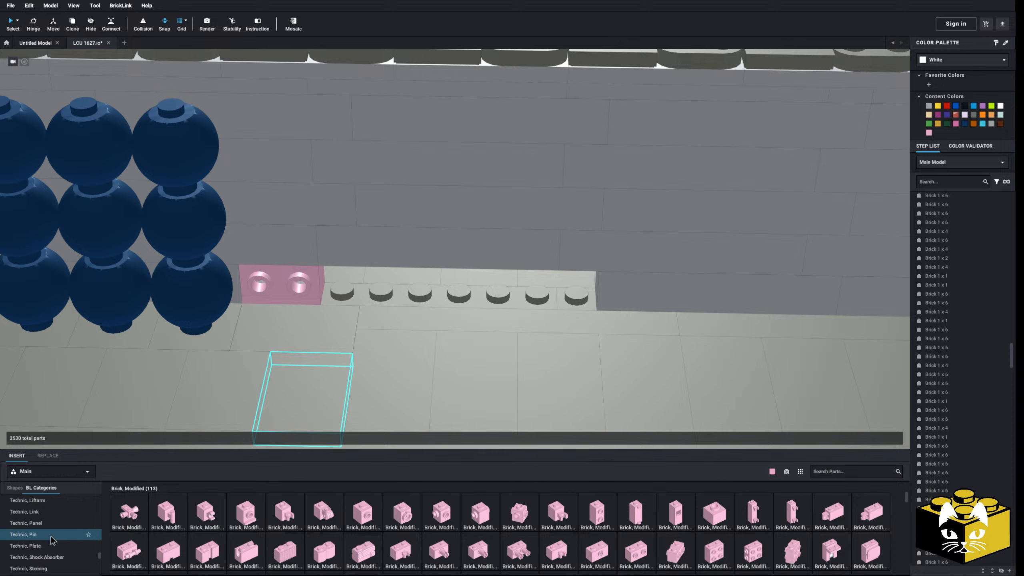
scroll(51, 538, up, 8)
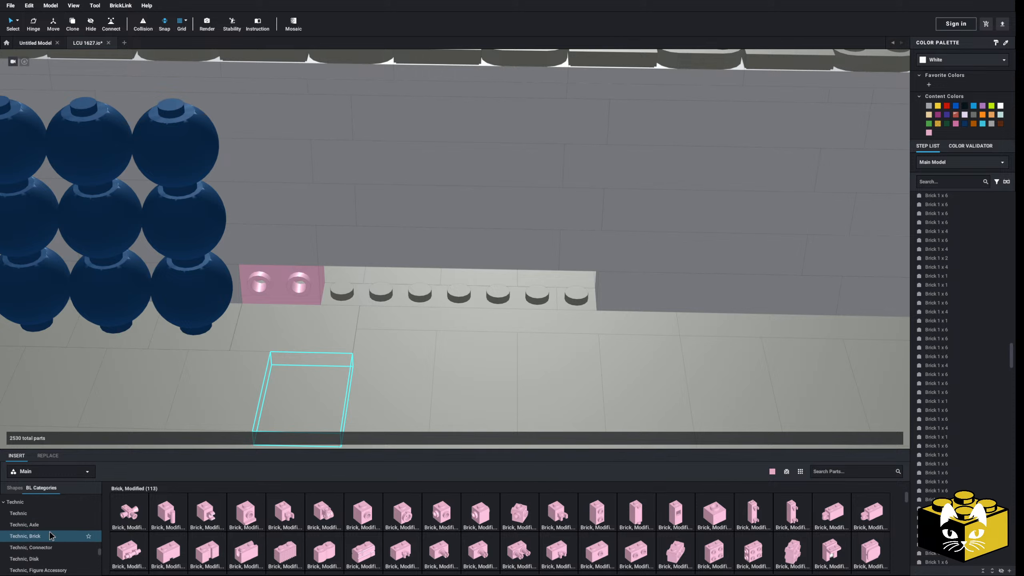
click(51, 535)
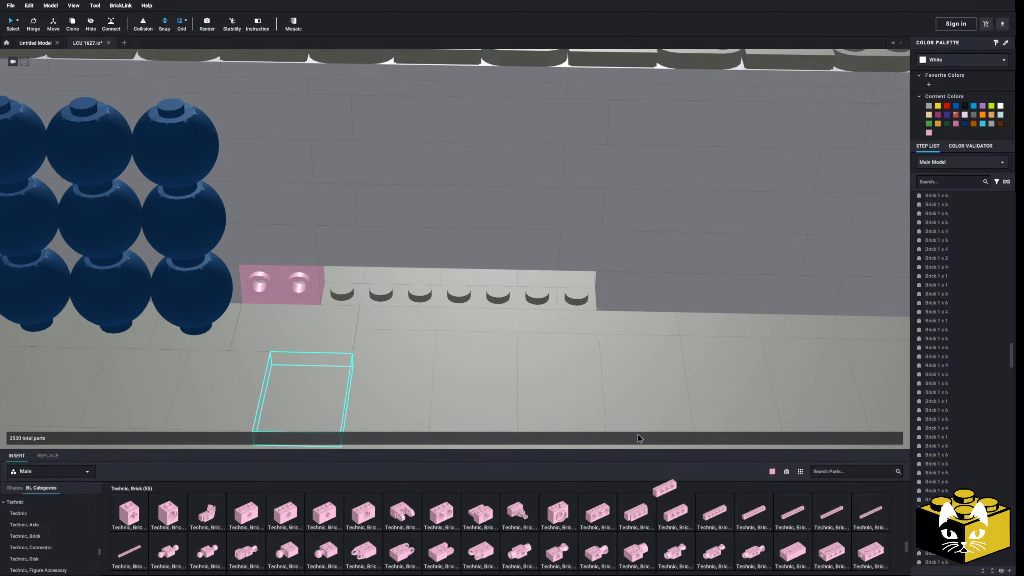
drag(640, 439, 405, 265)
click(404, 266)
Insert a Technic Pin 1/2 with Friction Ridges into each of the three holes of the Technic brick
scroll(29, 526, down, 2)
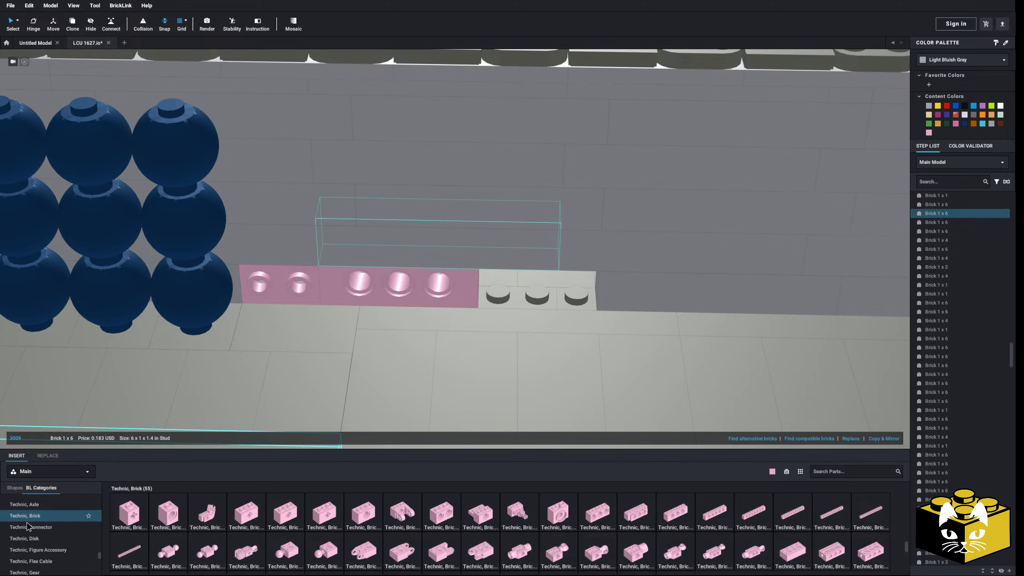
scroll(28, 526, down, 4)
click(24, 531)
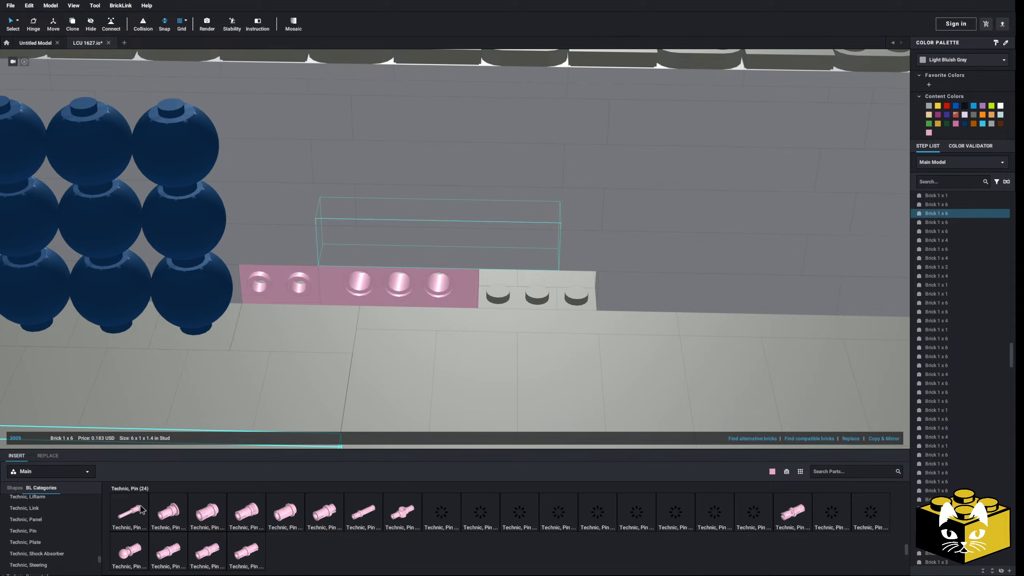
drag(214, 517, 371, 310)
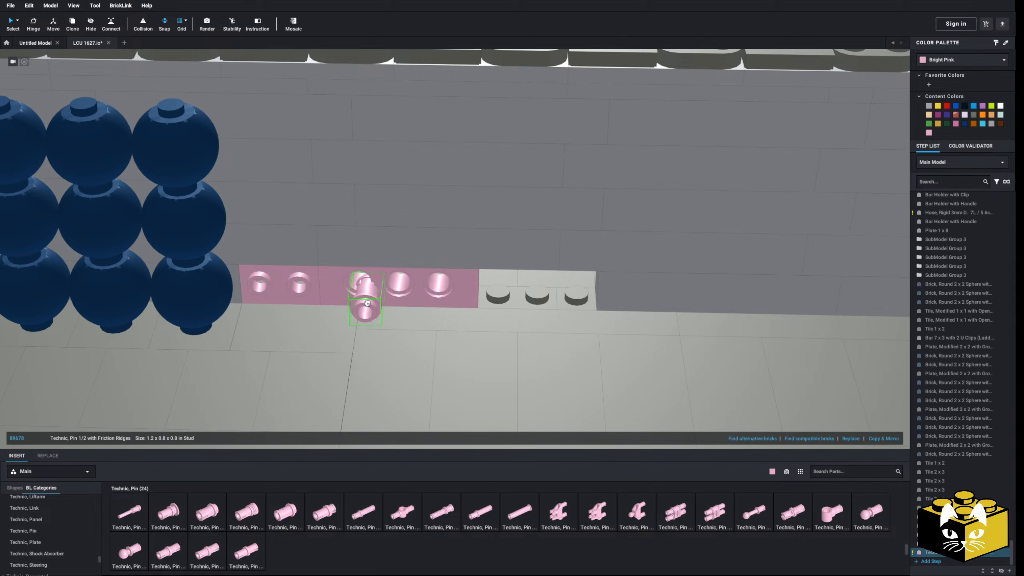
right_click(363, 284)
drag(205, 509, 401, 299)
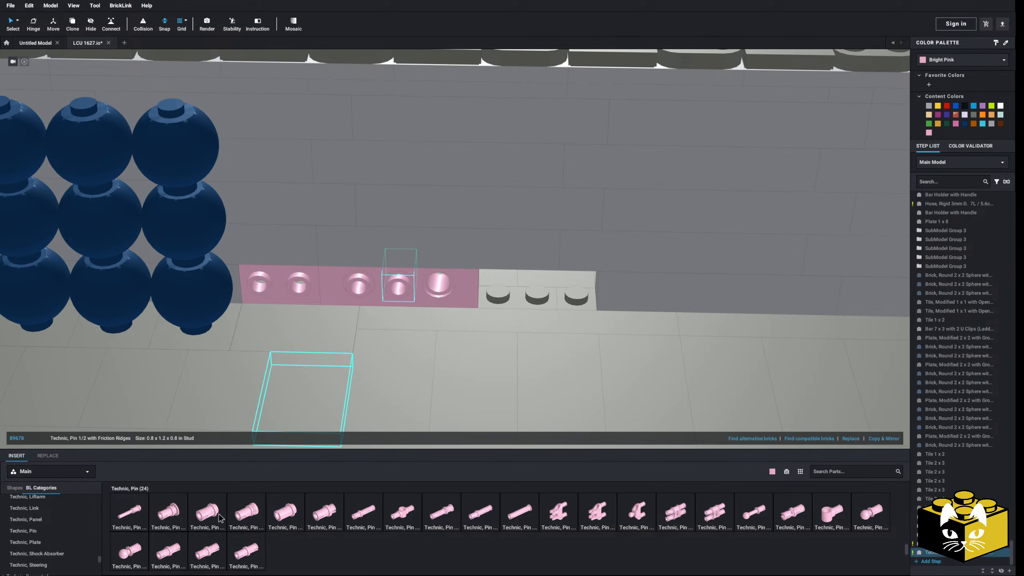
drag(220, 518, 441, 294)
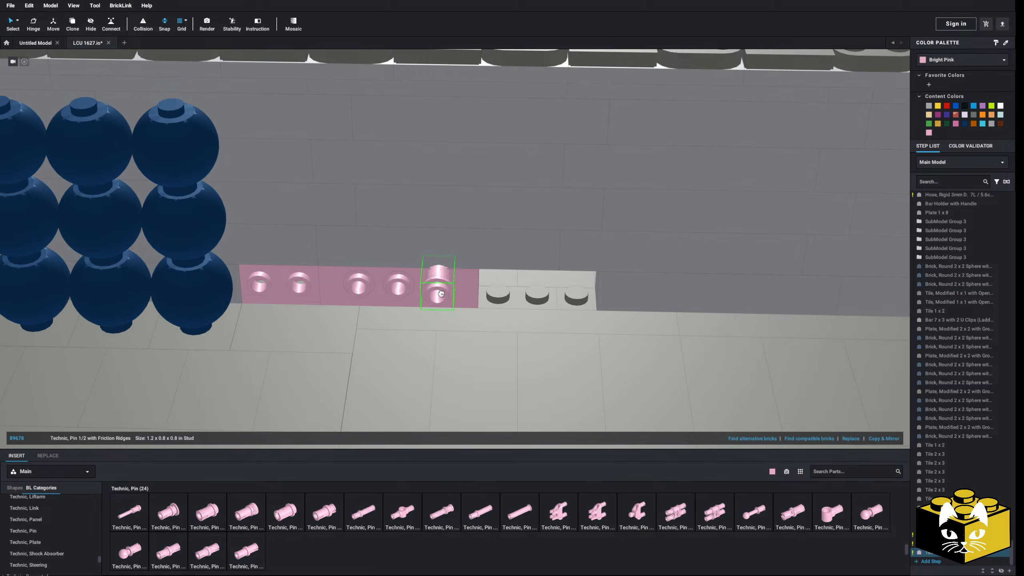
Duplicate the 1 x 2 side-stud brick and place the copy at the other end of the Technic brick
right_click(306, 266)
right_click(314, 274)
click(334, 300)
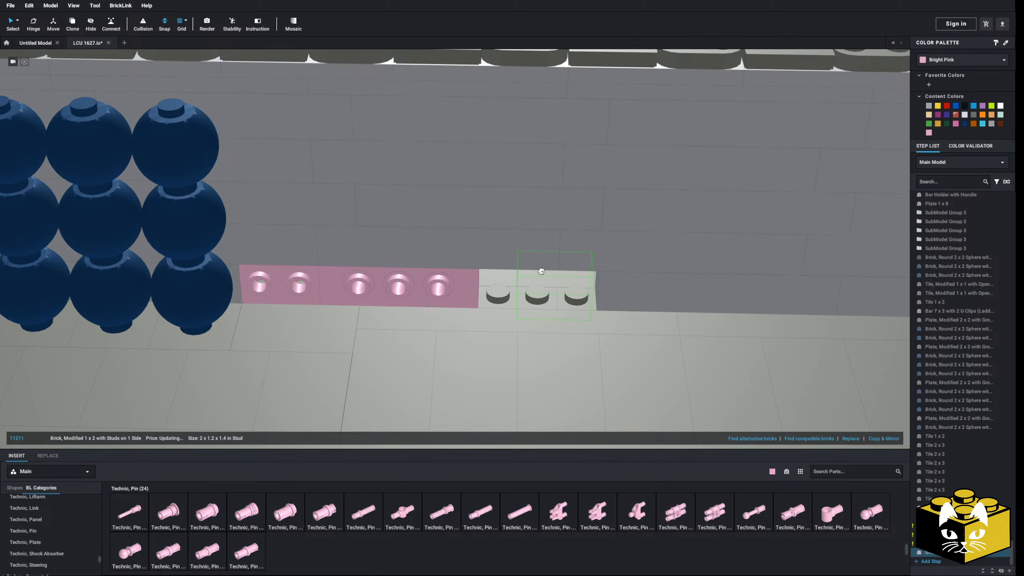
click(515, 282)
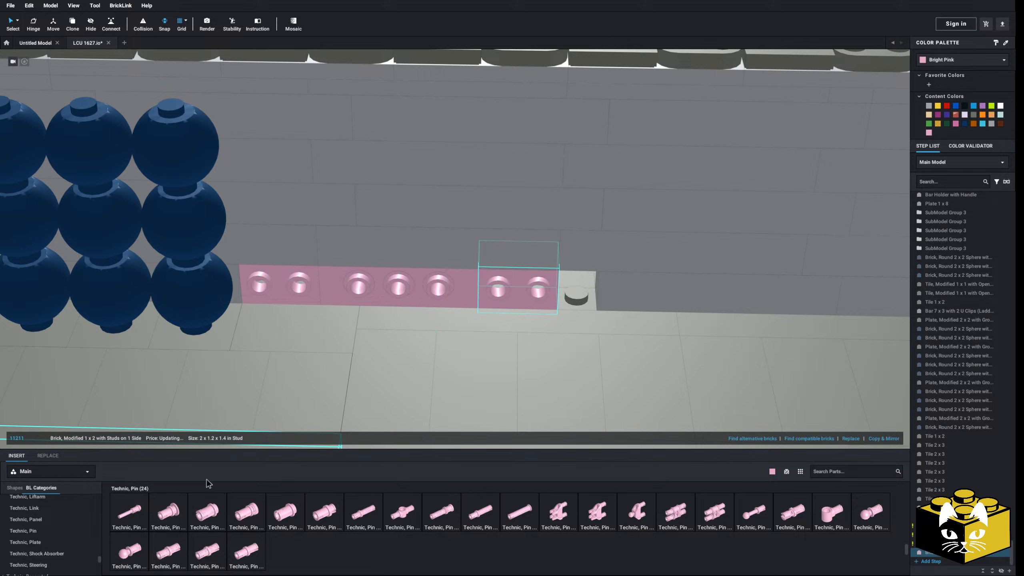
Add a Brick 1 x 1 to fill the remaining gap at the end of the pink row
scroll(81, 553, down, 5)
drag(100, 562, 71, 501)
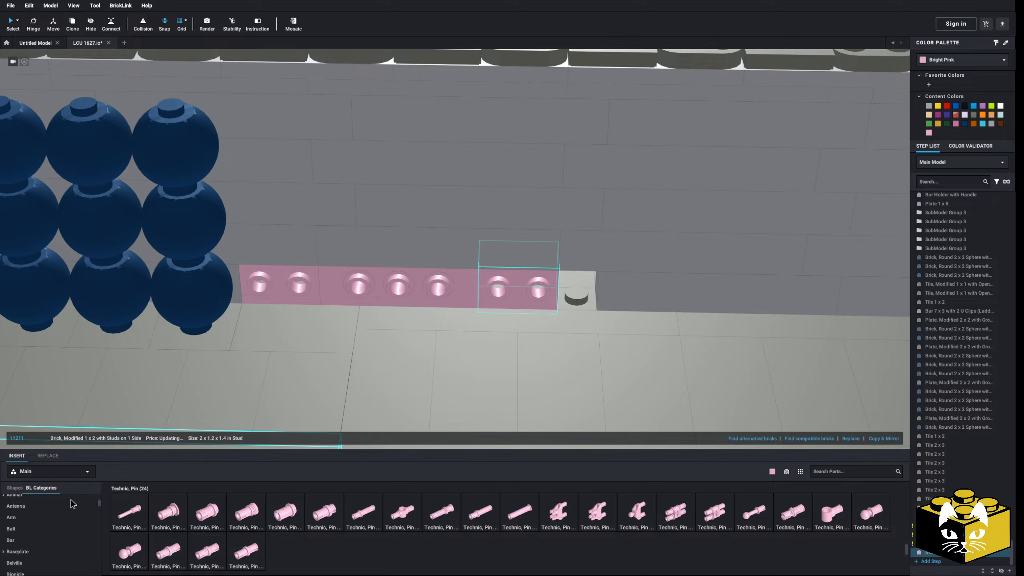
scroll(65, 513, down, 4)
click(41, 521)
click(129, 513)
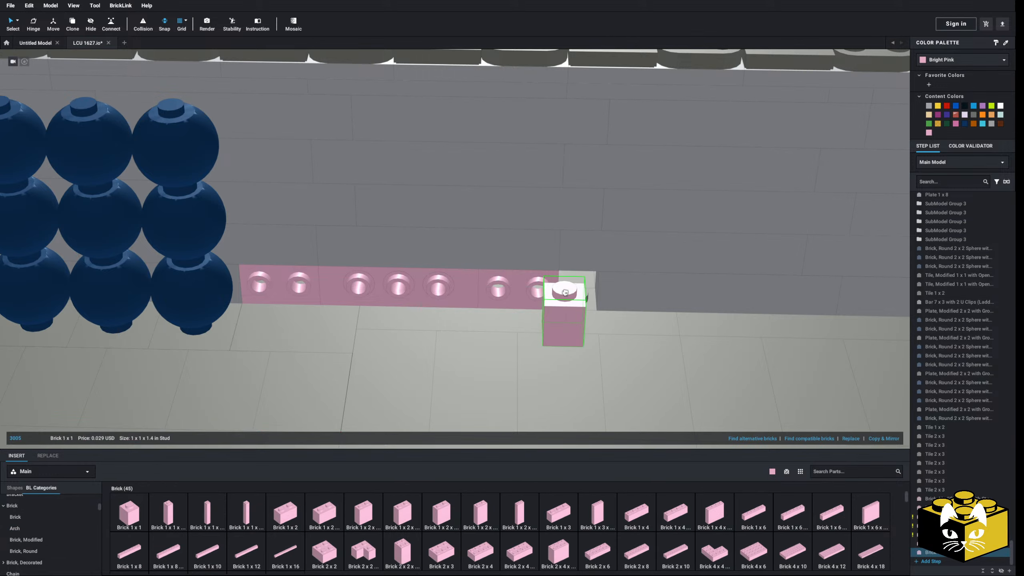
click(576, 283)
Recolour the four pink bricks in the row Light Bluish Gray
ctrl+click(524, 281)
ctrl+click(462, 277)
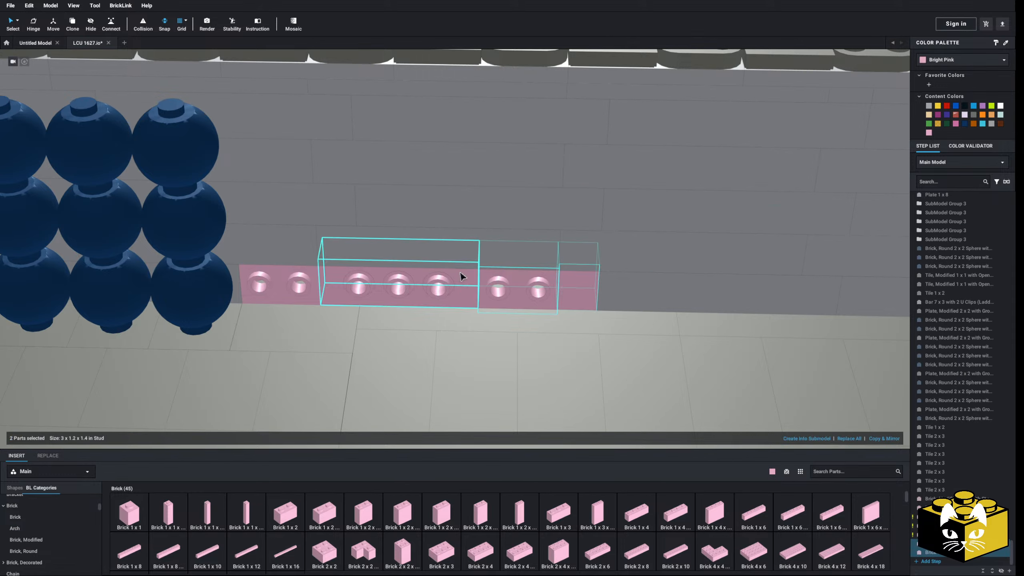
ctrl+click(282, 283)
key(Delete)
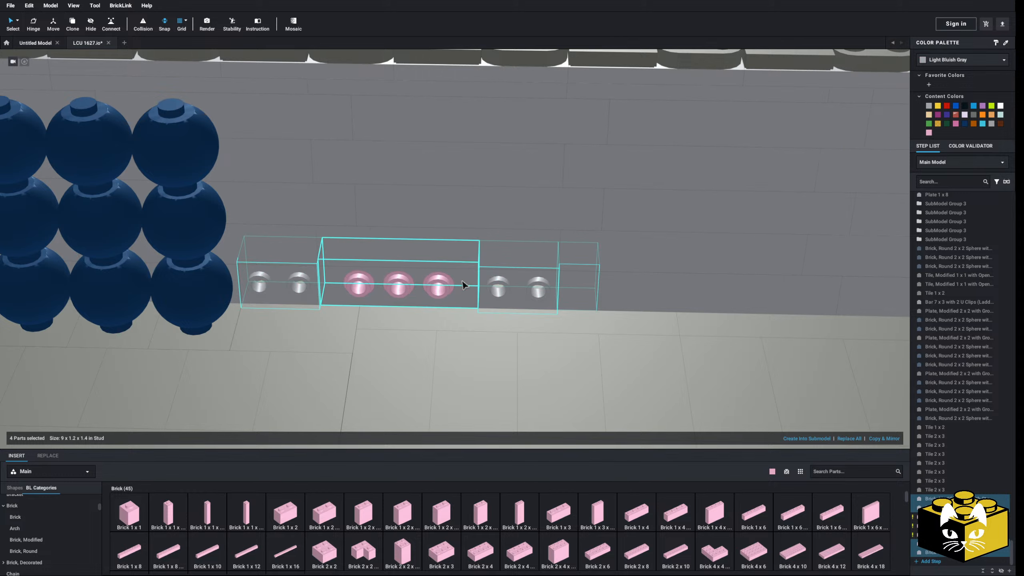
Recolour the three Technic pins in the wall Red
click(443, 285)
ctrl+click(364, 287)
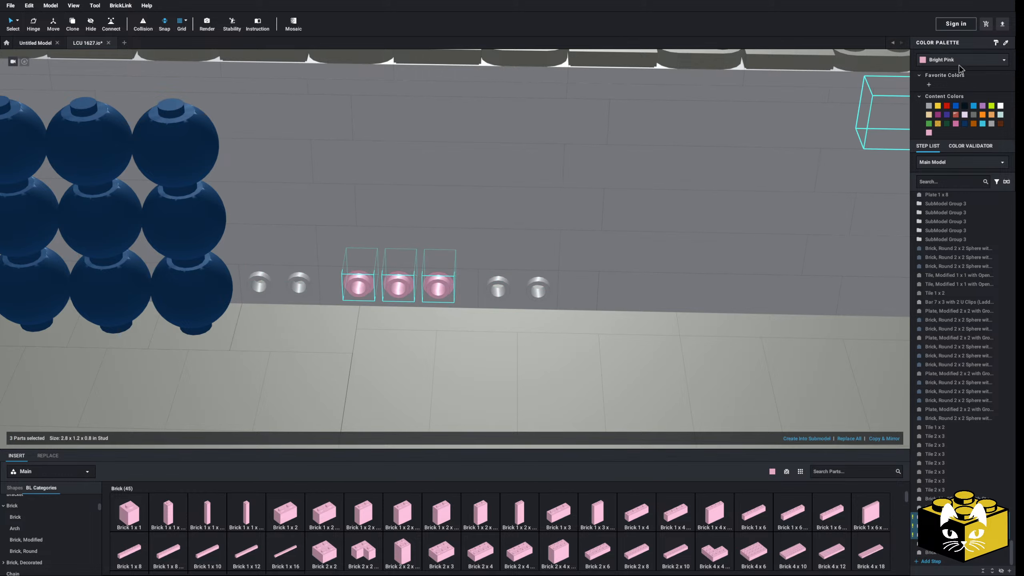
click(956, 60)
click(943, 90)
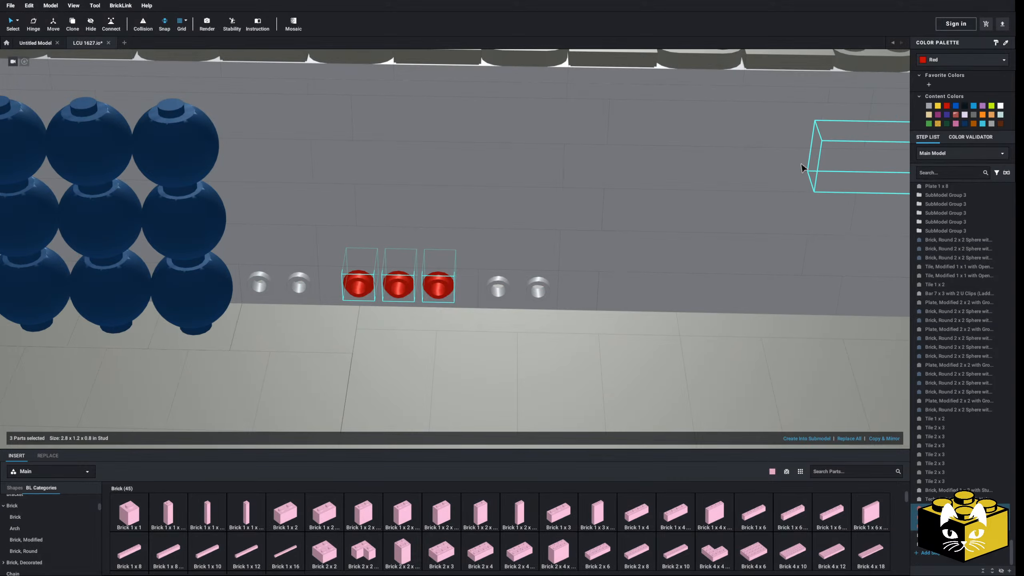
Place a Tile, Round 1 x 2 Oval over the two wall studs next to the blue spheres
scroll(617, 256, down, 10)
middle_drag(518, 161, 497, 246)
scroll(497, 246, up, 15)
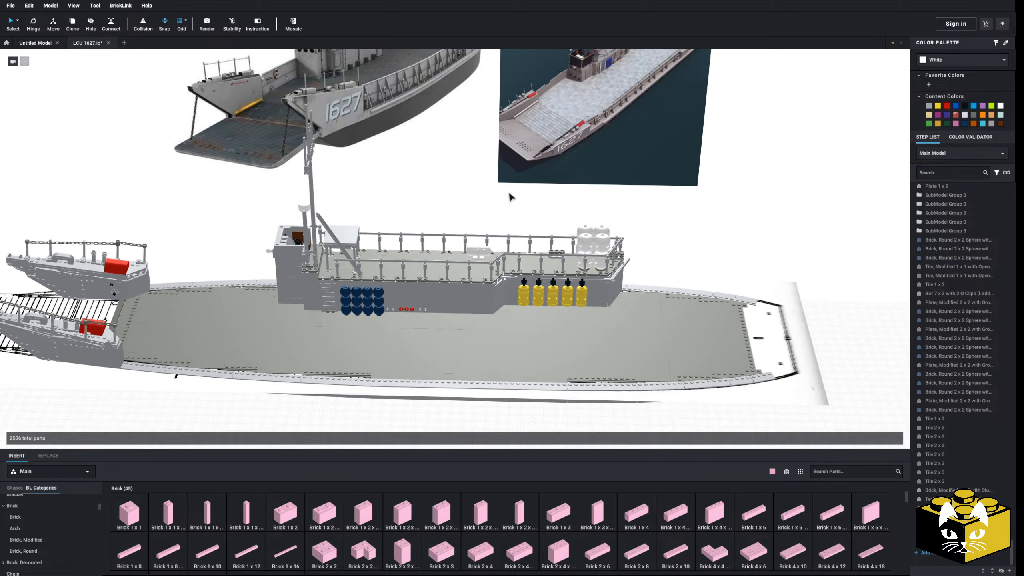
scroll(496, 238, down, 3)
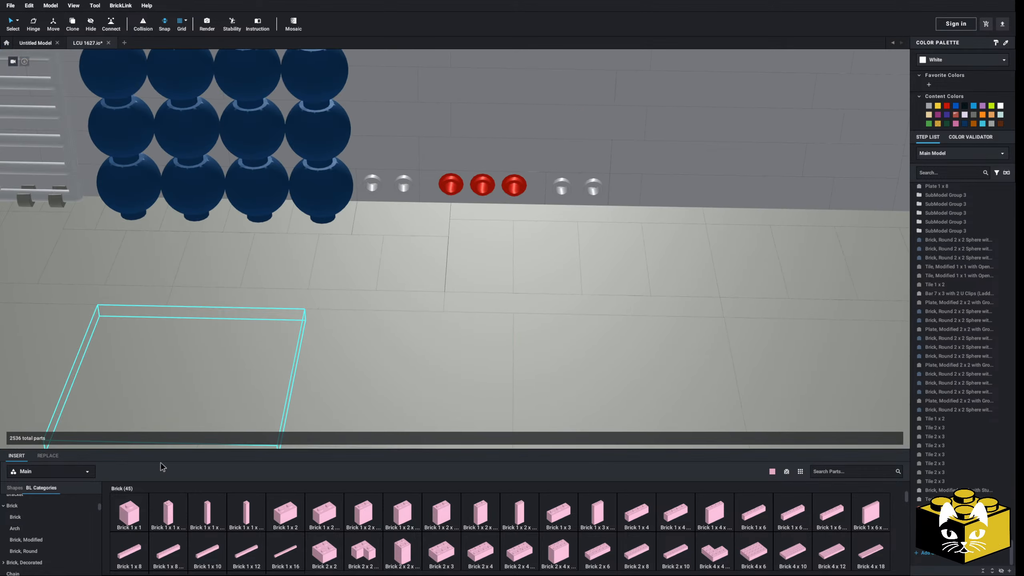
scroll(95, 533, down, 3)
scroll(60, 516, down, 15)
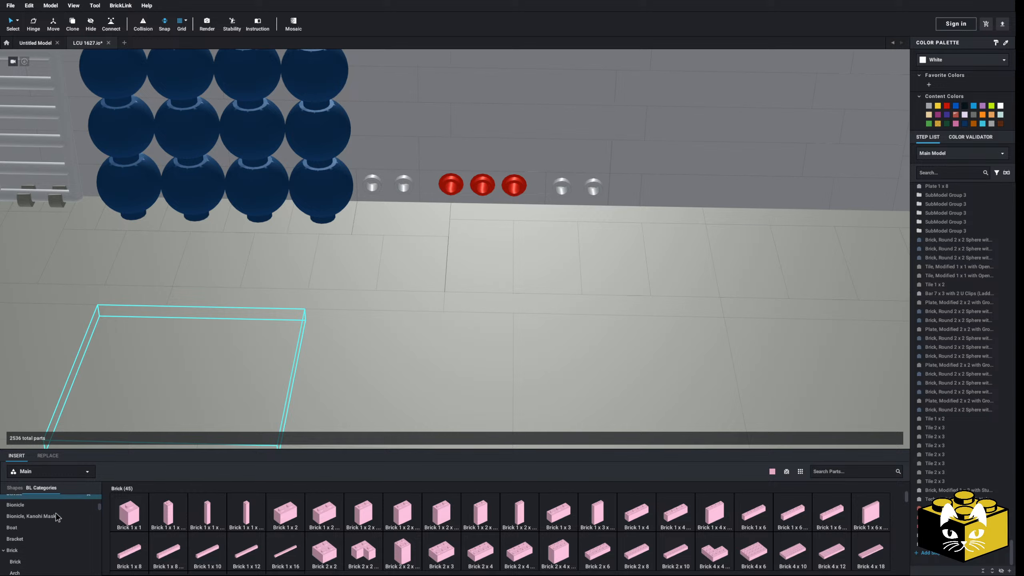
scroll(59, 509, down, 10)
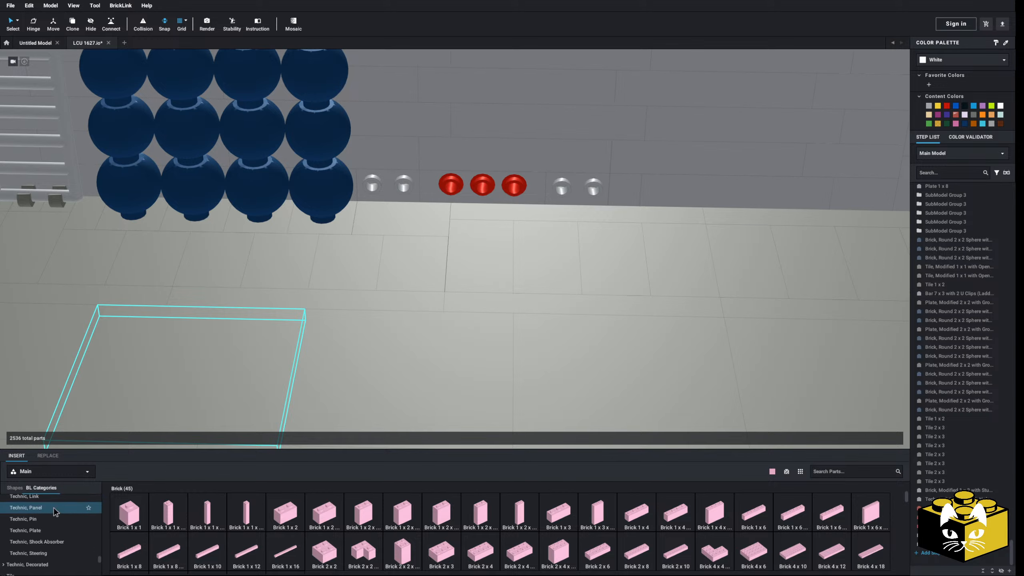
scroll(56, 511, up, 1)
click(34, 505)
click(28, 526)
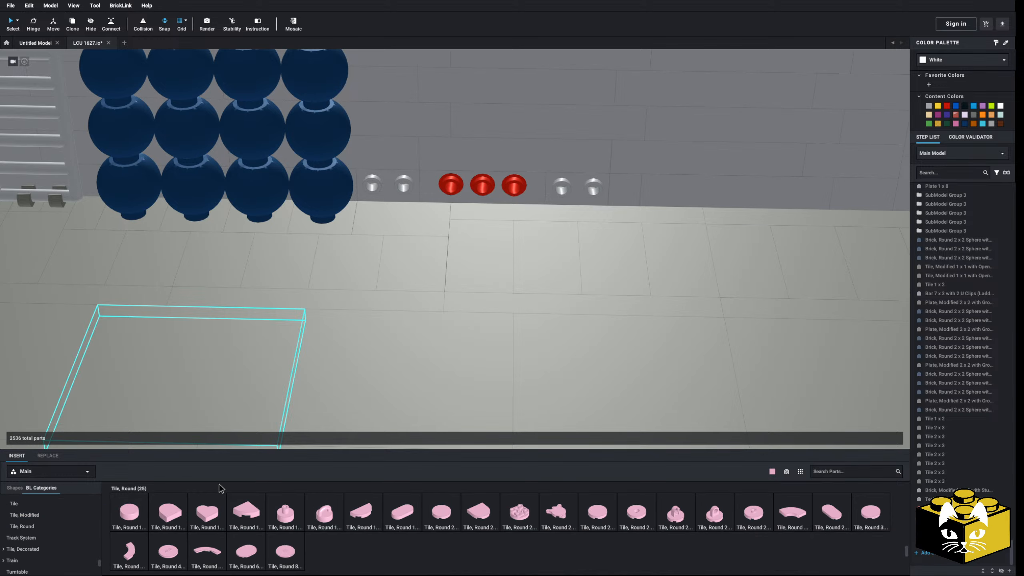
drag(402, 511, 392, 195)
Recolour the oval tile Black and place a duplicate of it on the two studs beyond the red pins
click(955, 60)
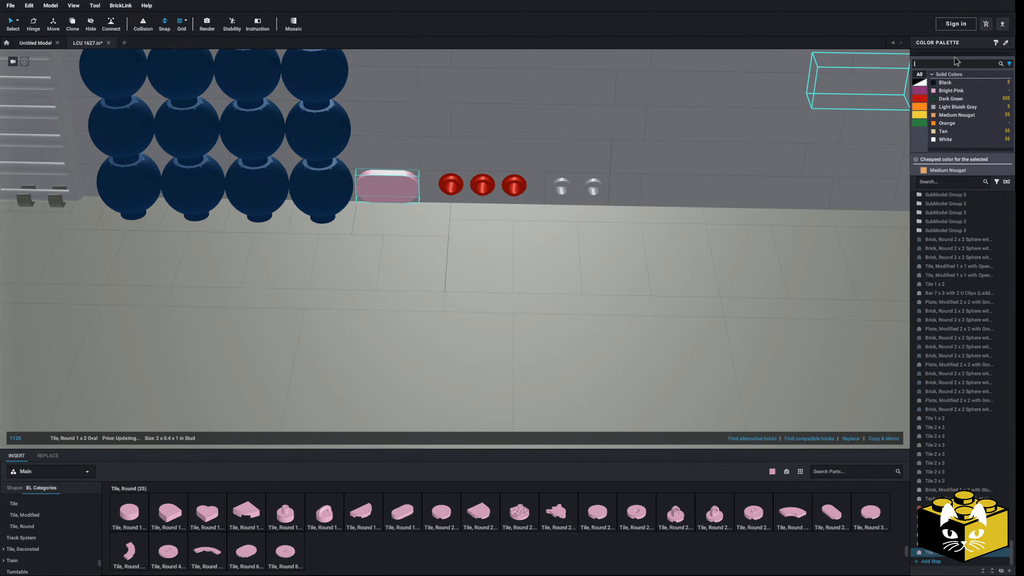
click(945, 83)
click(389, 196)
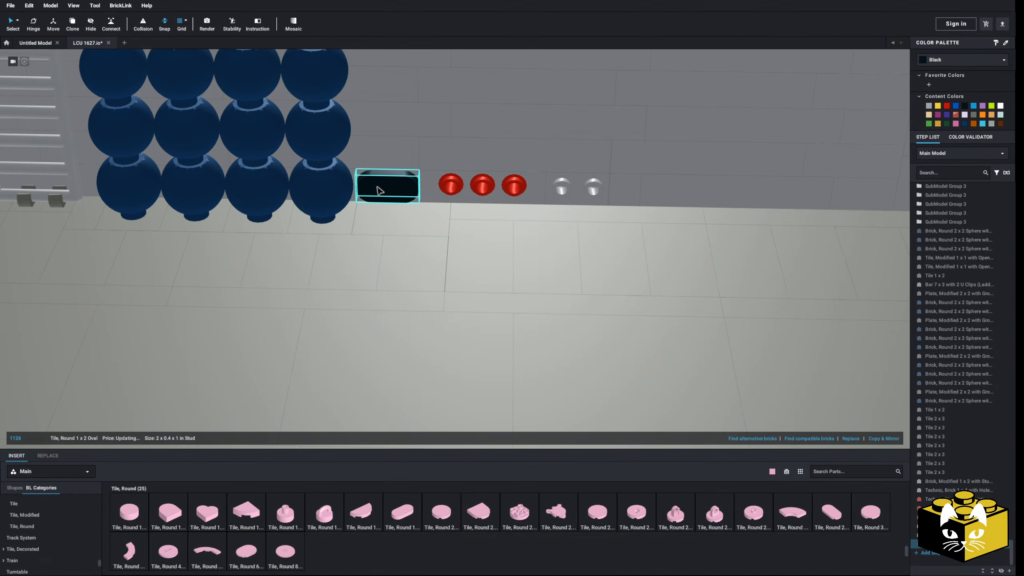
right_click(376, 188)
click(389, 211)
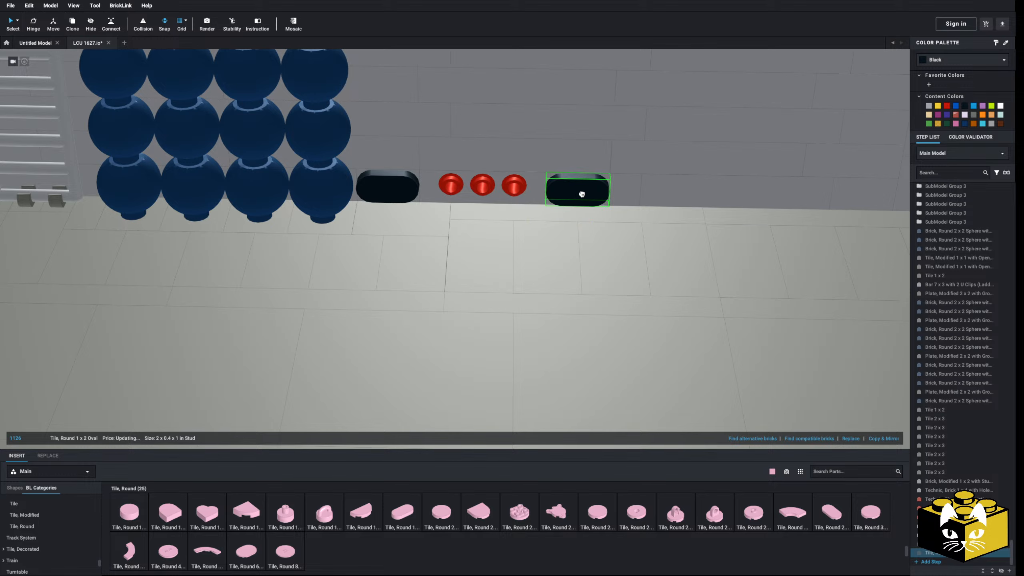
Bring up the Plate parts and compare the cabin wall beside the blue drums with the reference picture
scroll(560, 218, up, 5)
scroll(558, 227, down, 4)
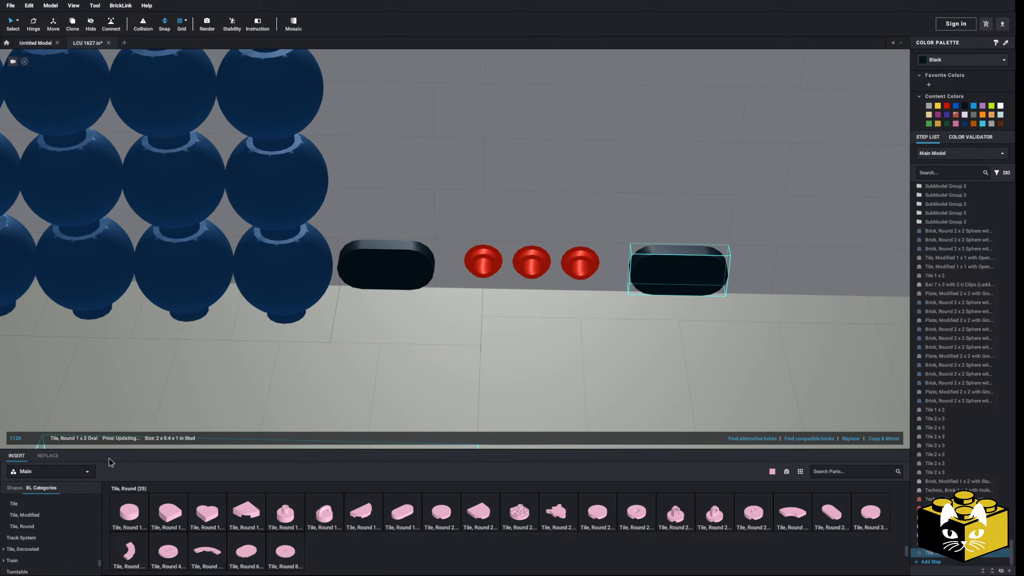
scroll(45, 523, down, 1)
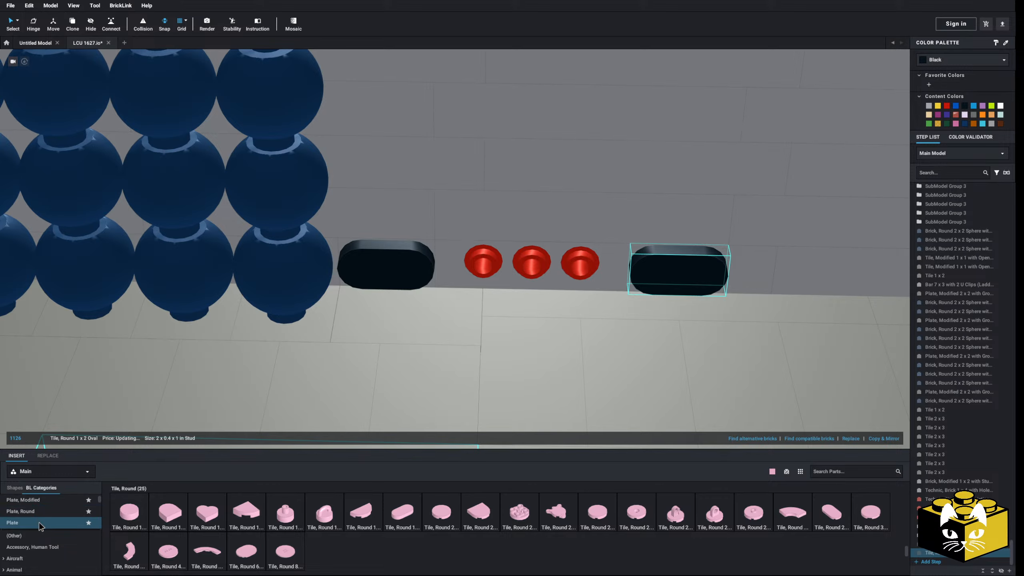
click(40, 524)
scroll(622, 293, down, 6)
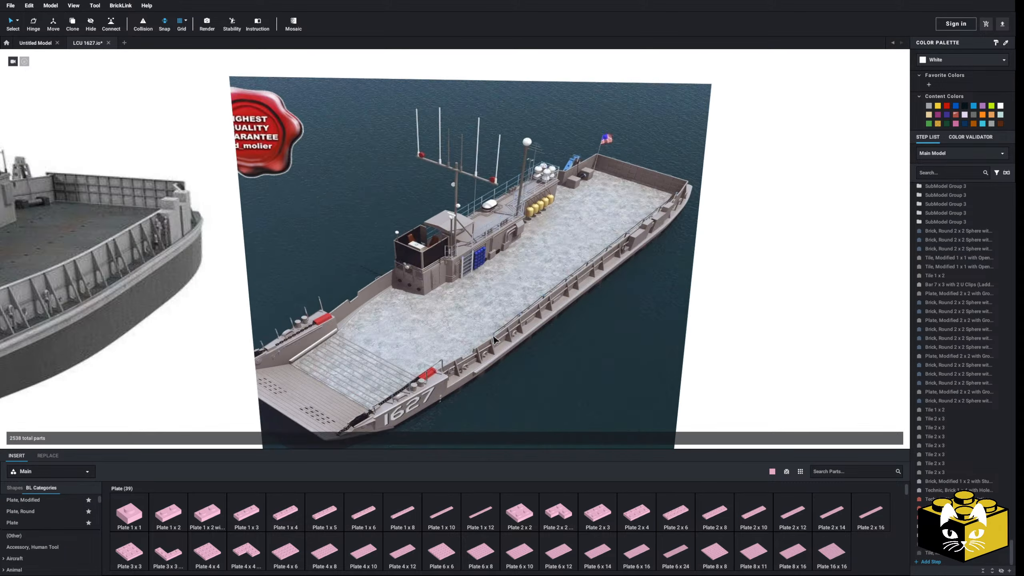
scroll(494, 340, up, 5)
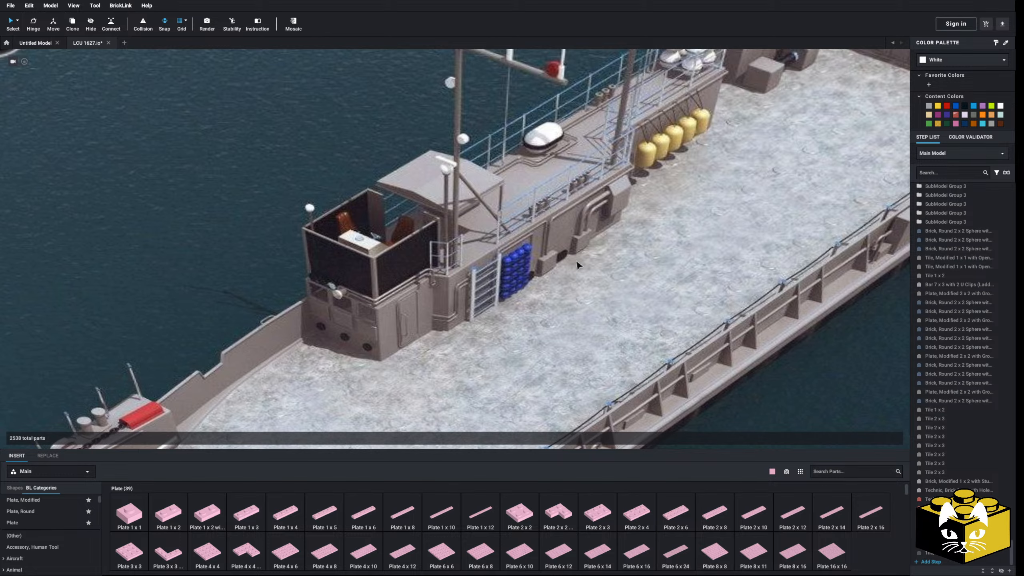
scroll(551, 328, down, 8)
middle_drag(508, 350, 548, 282)
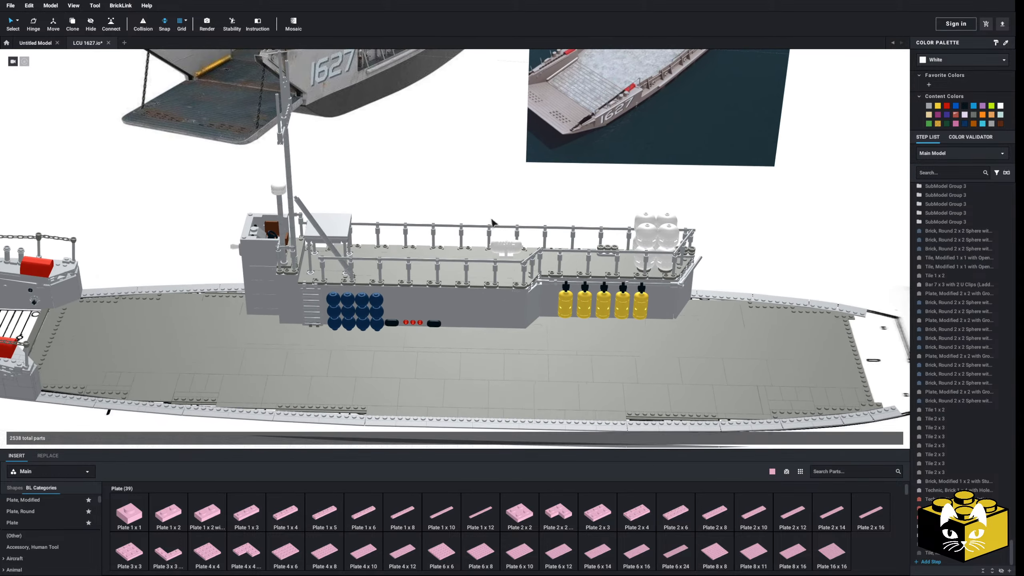
scroll(500, 298, up, 8)
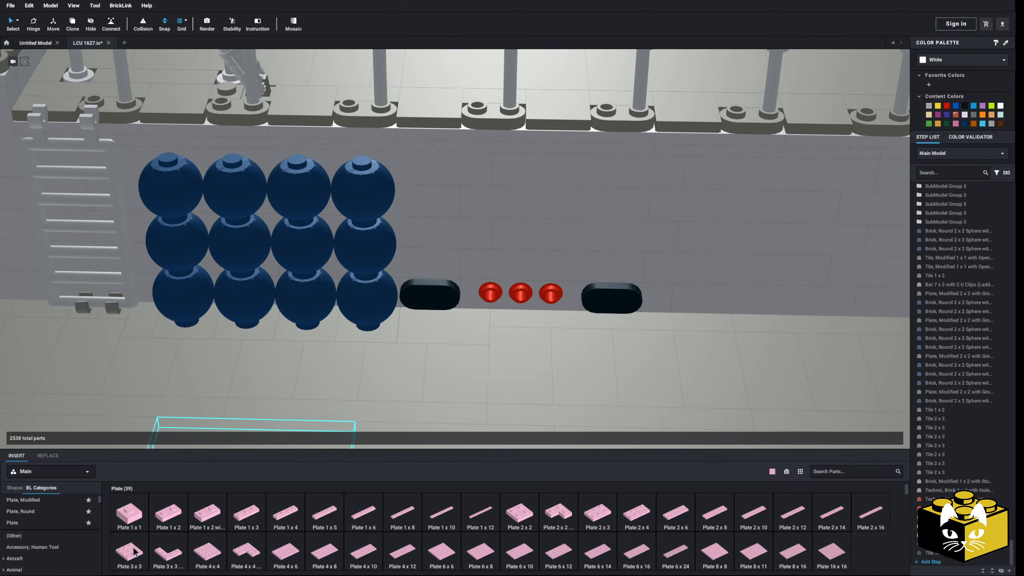
Build an upright stack of a Plate 3 x 3, a Plate 2 x 3 and a Plate 1 x 1 in the open area off the hull
click(129, 551)
scroll(476, 359, down, 3)
click(417, 361)
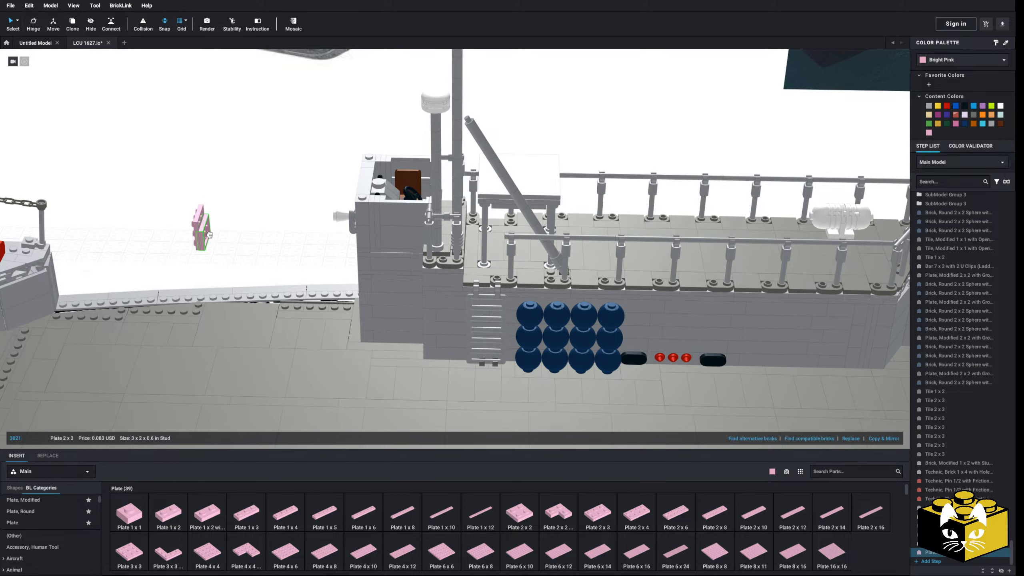
scroll(366, 282, up, 5)
middle_drag(242, 265, 226, 234)
scroll(382, 282, down, 2)
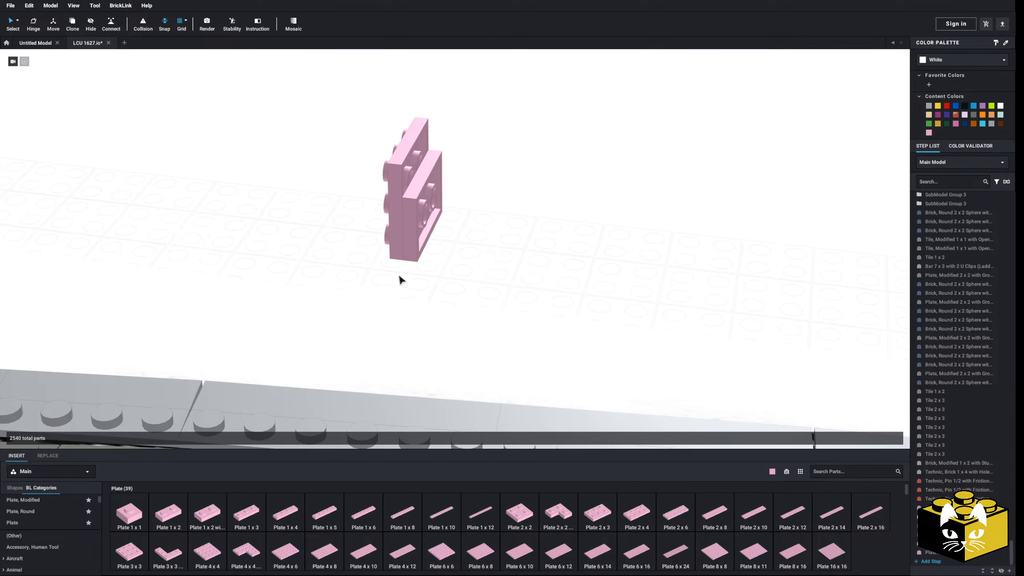
middle_drag(393, 288, 311, 322)
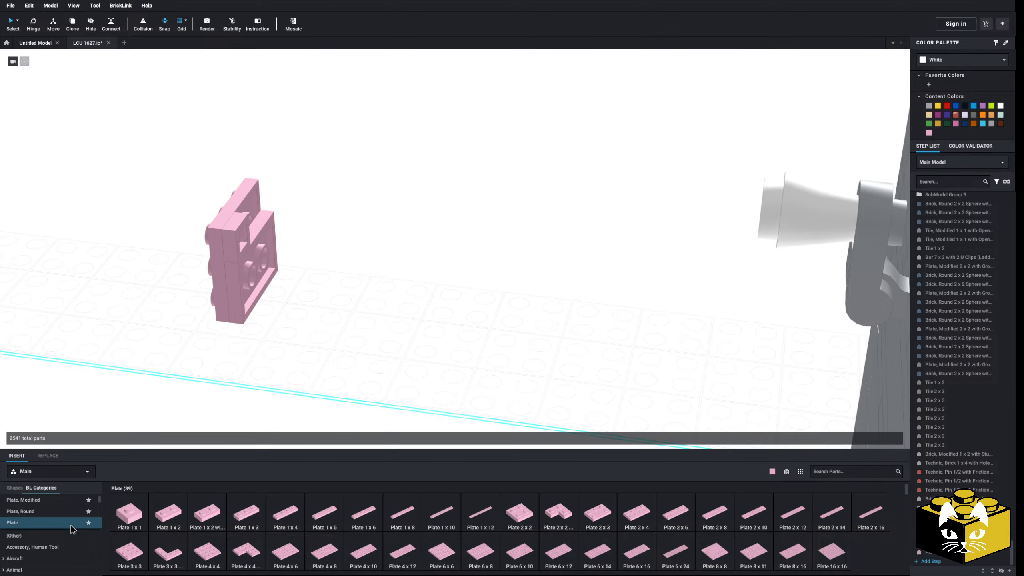
Attach two Bar 1L with 1 x 1 Round Plate with Hollow Stud side by side to the upright plates, with the bars pointing up
click(12, 543)
click(130, 512)
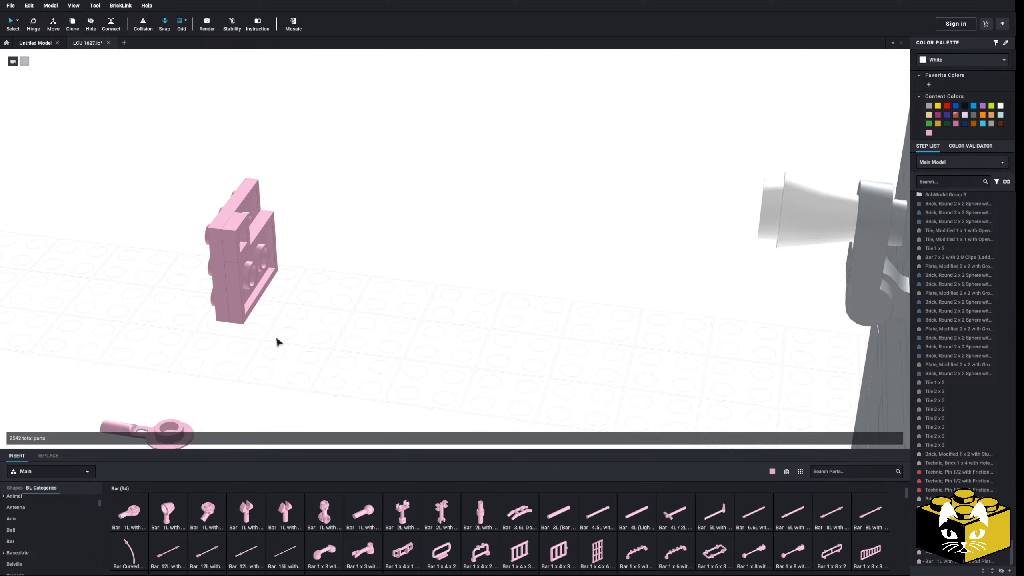
key(Up)
key(Left)
key(Up)
key(Up)
key(Up)
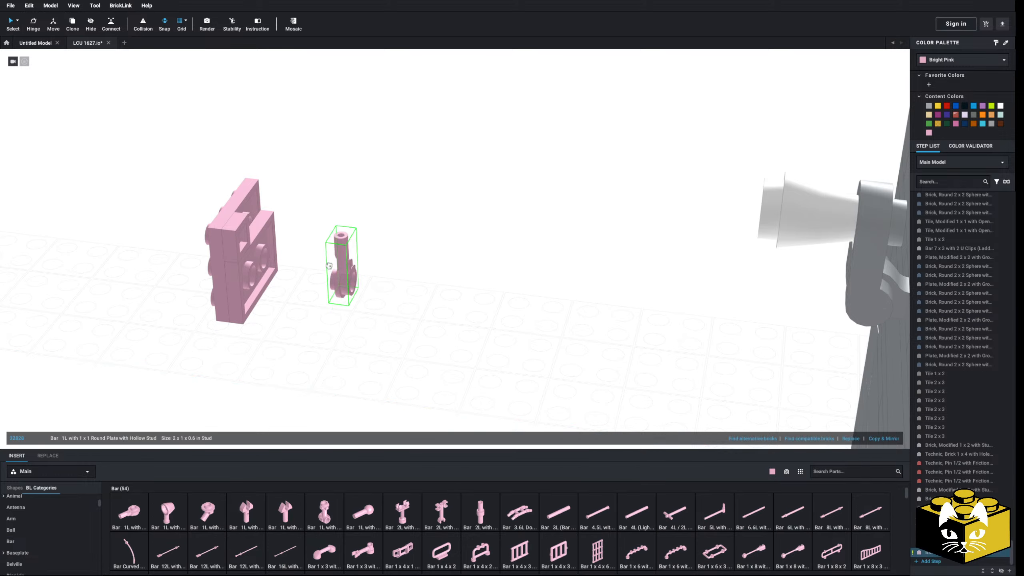
click(258, 198)
click(123, 508)
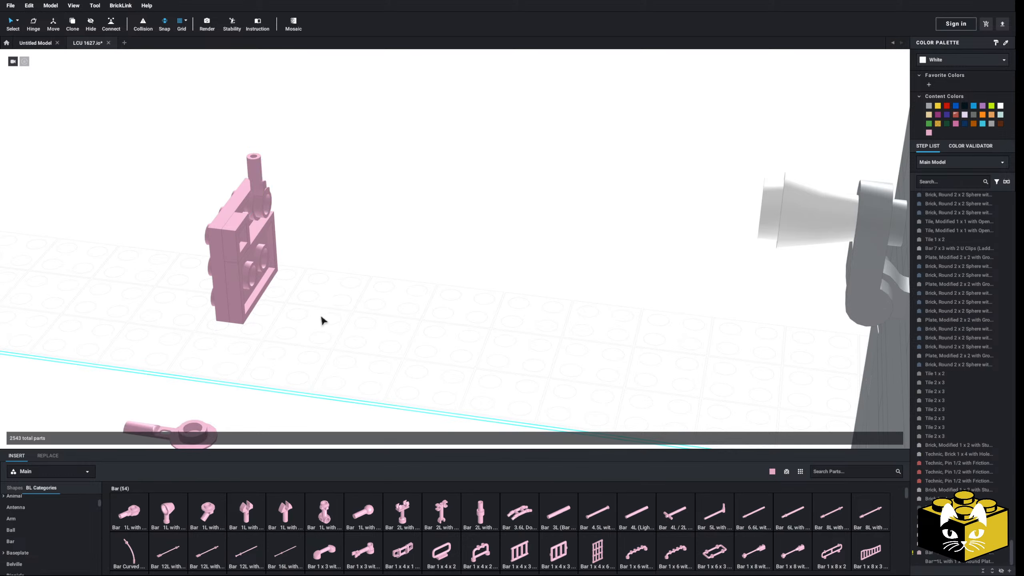
key(Up)
click(257, 221)
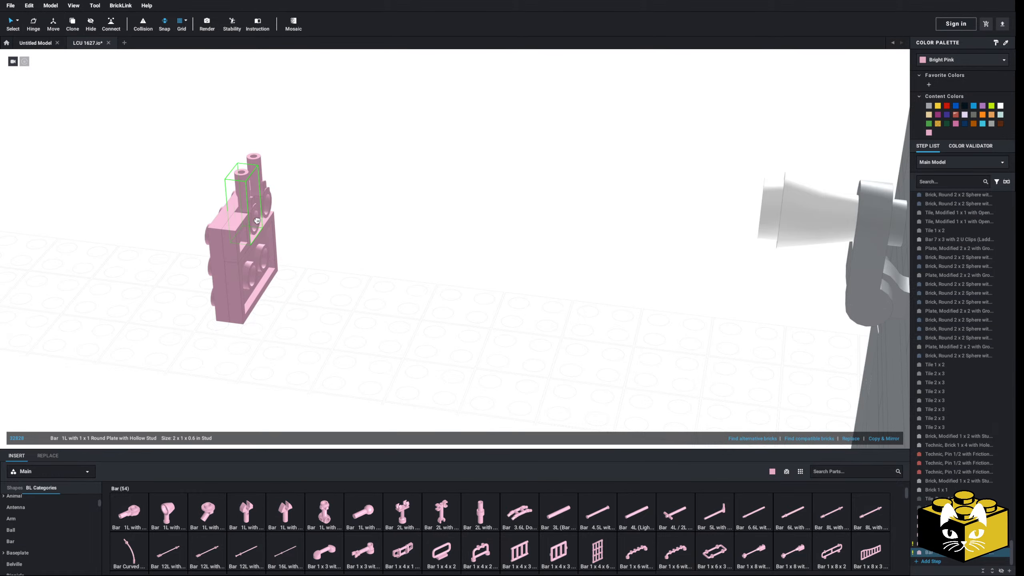
Paste a Dark Bluish Gray Tile 2 x 3 onto the open ground beside the upright pink plates
click(353, 277)
scroll(351, 288, down, 5)
right_drag(350, 302, 318, 255)
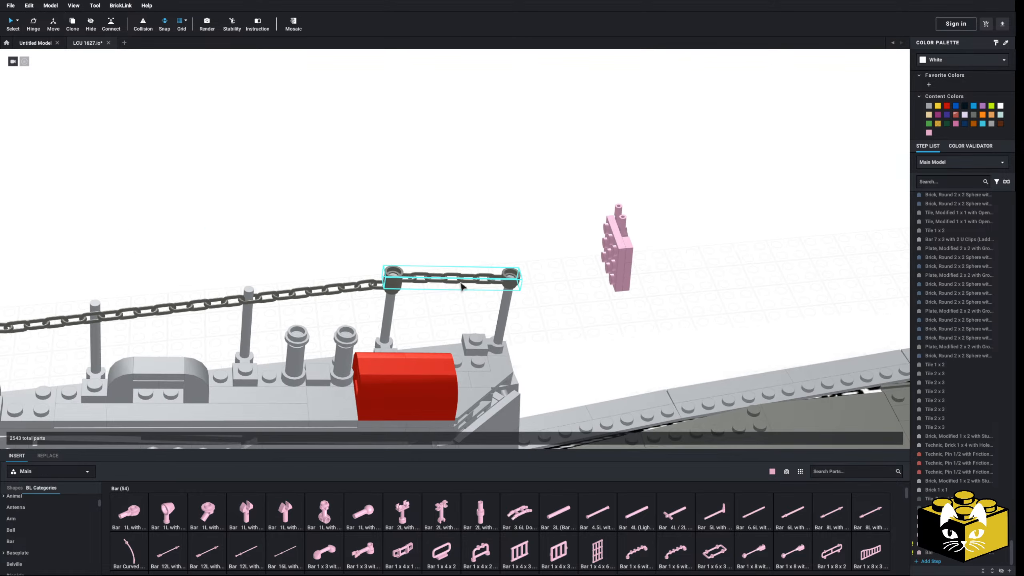
scroll(463, 291, up, 5)
scroll(462, 295, down, 5)
middle_drag(378, 356, 341, 325)
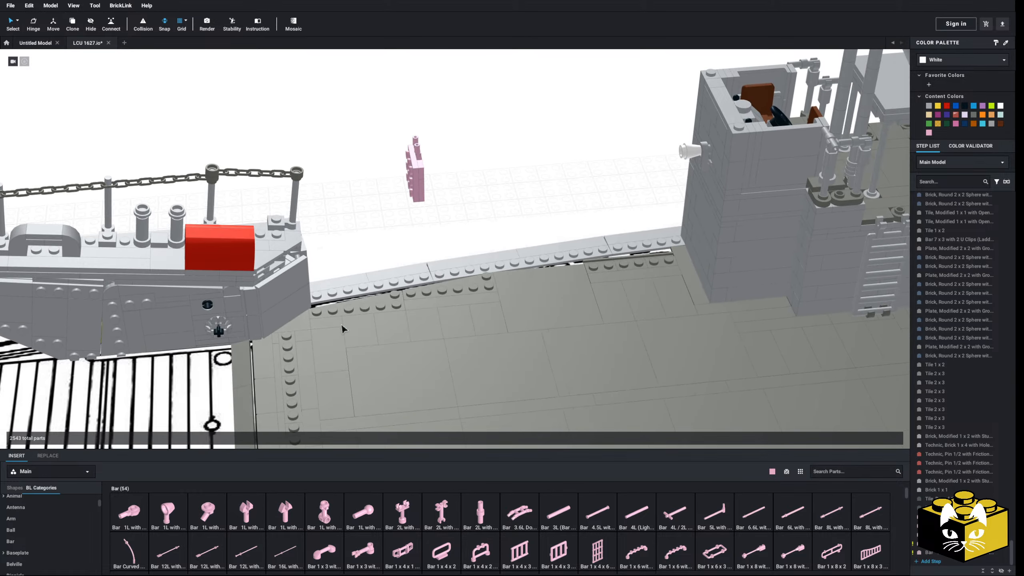
right_click(423, 324)
click(423, 225)
right_click(423, 224)
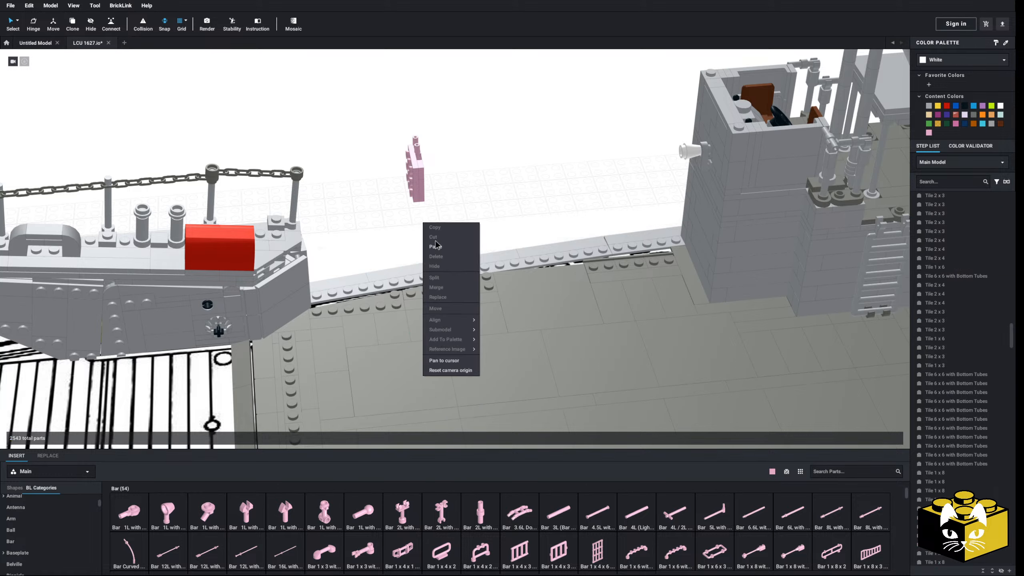
right_click(447, 201)
click(459, 225)
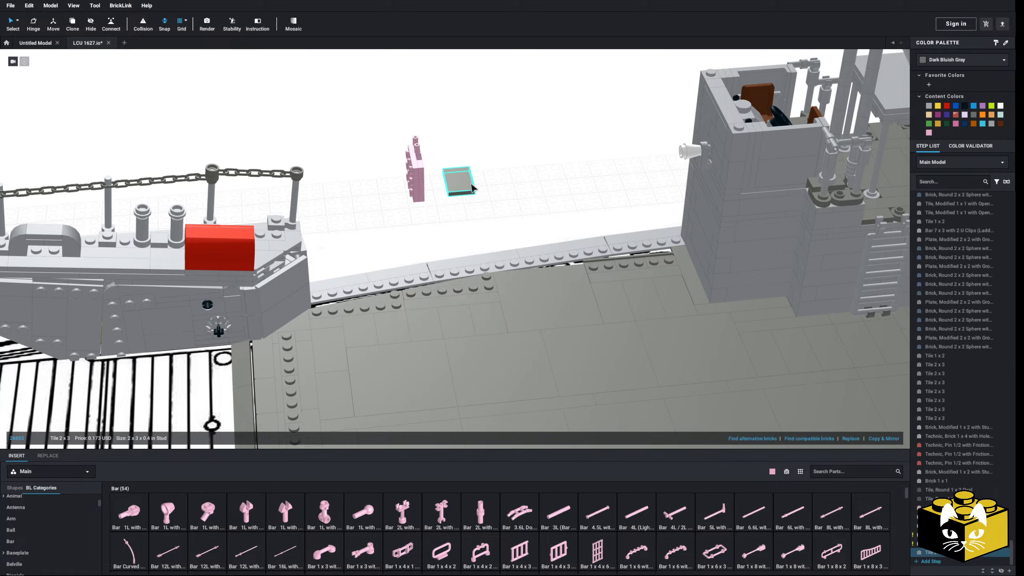
Duplicate the loose Tile 2 x 3 and place the copy against its side
middle_drag(472, 187, 439, 222)
right_click(415, 246)
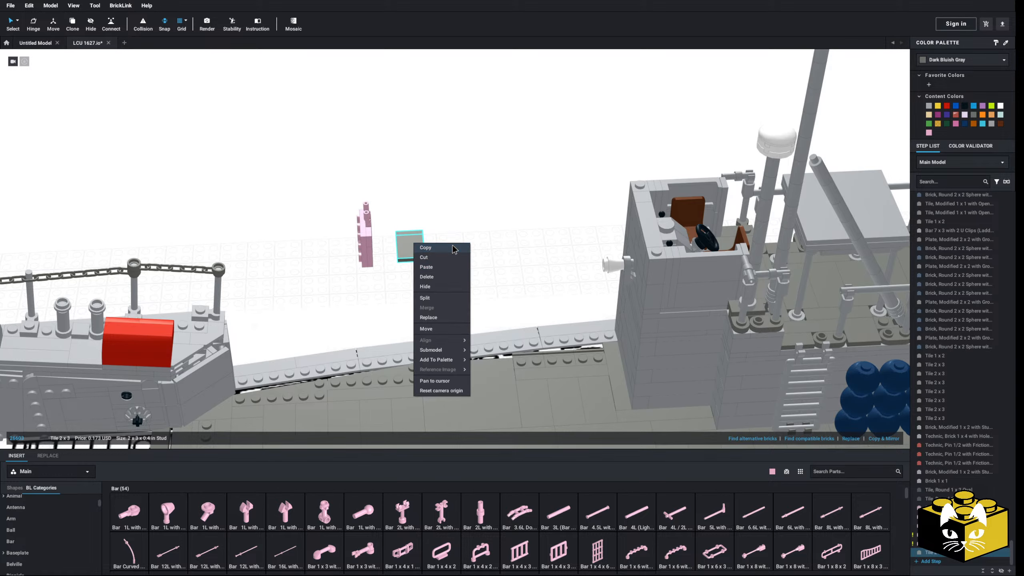
click(426, 248)
right_click(452, 245)
click(463, 268)
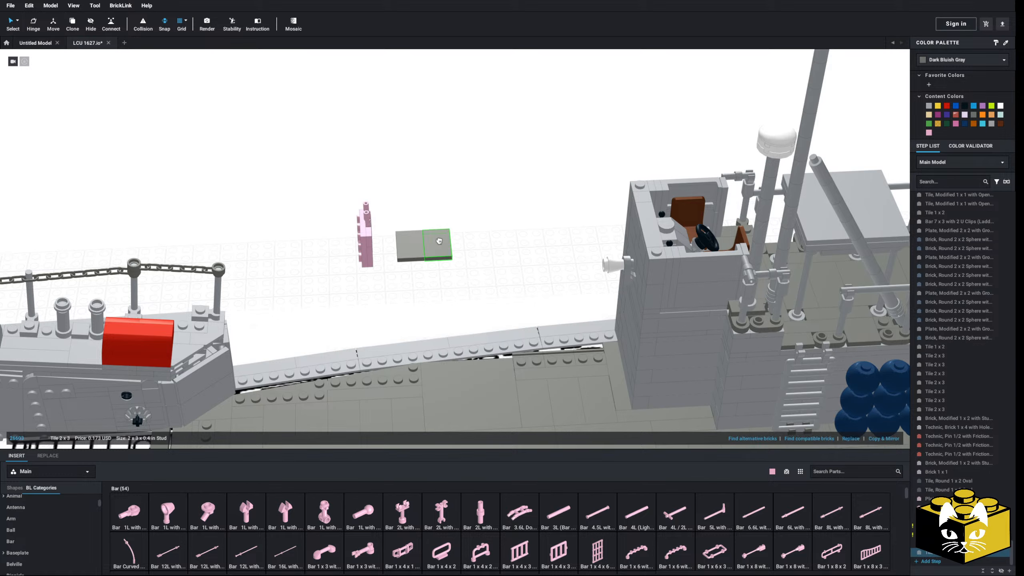
Split the copied tile, delete its outer row of three and merge the remaining row into a Tile 1 x 3
right_click(451, 254)
click(419, 270)
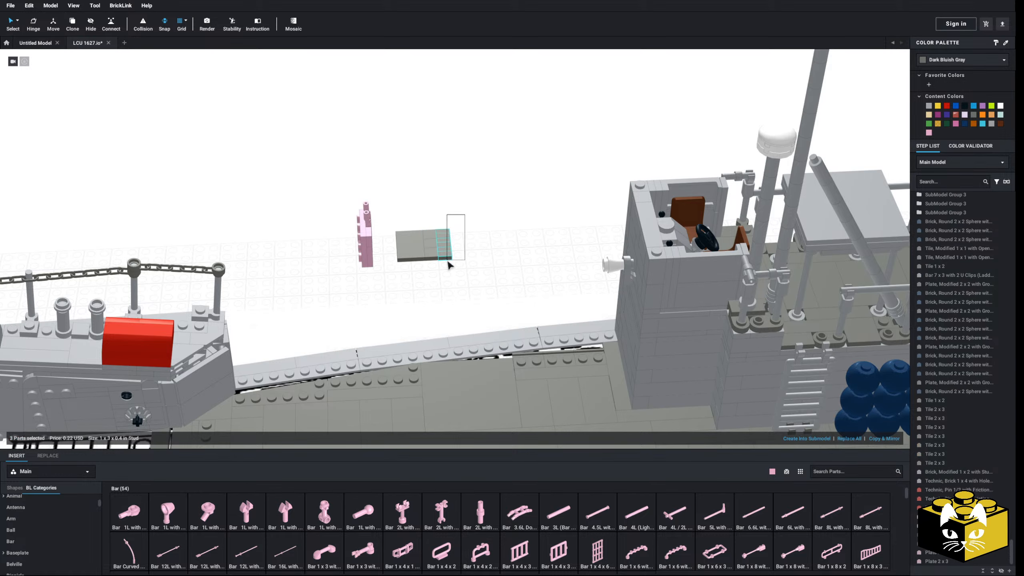
drag(447, 260, 447, 260)
key(Delete)
drag(447, 219, 438, 258)
right_click(436, 258)
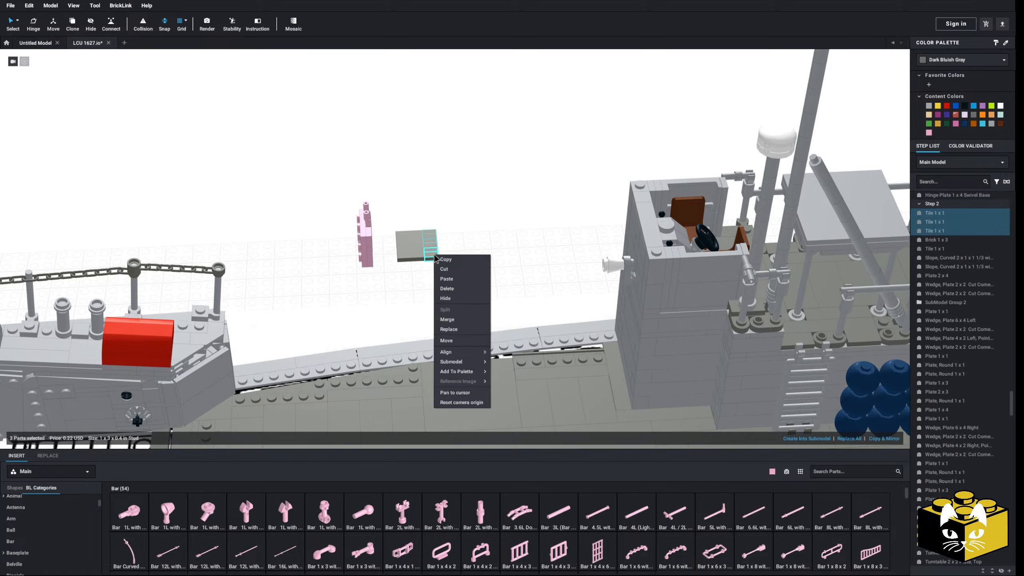
click(447, 320)
Turn the 2 x 3 and 1 x 3 tiles upright together and attach them to the studs of the upright Plate 3 x 3
drag(414, 246, 394, 290)
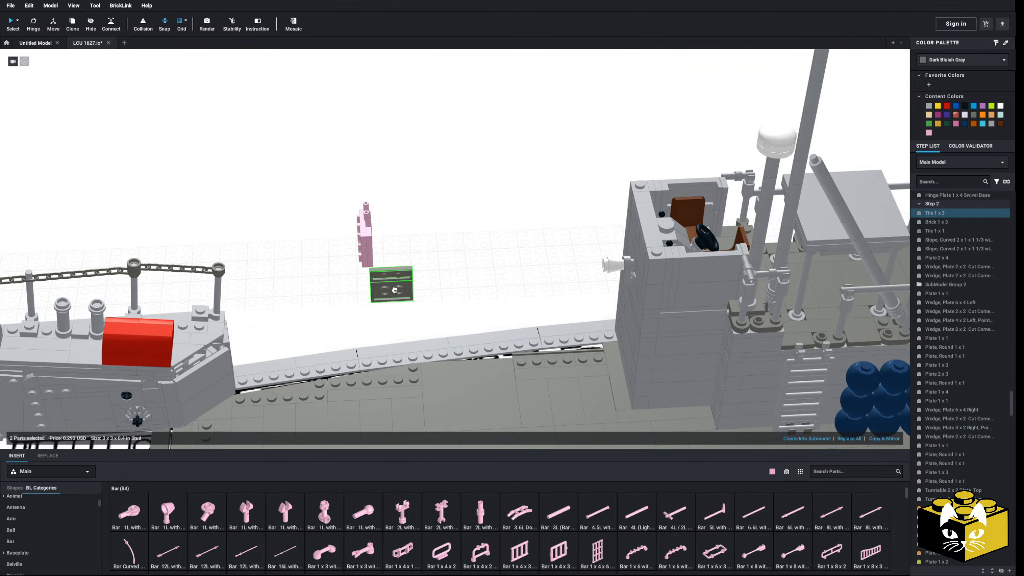
key(Left)
right_drag(397, 287, 465, 258)
drag(465, 258, 561, 201)
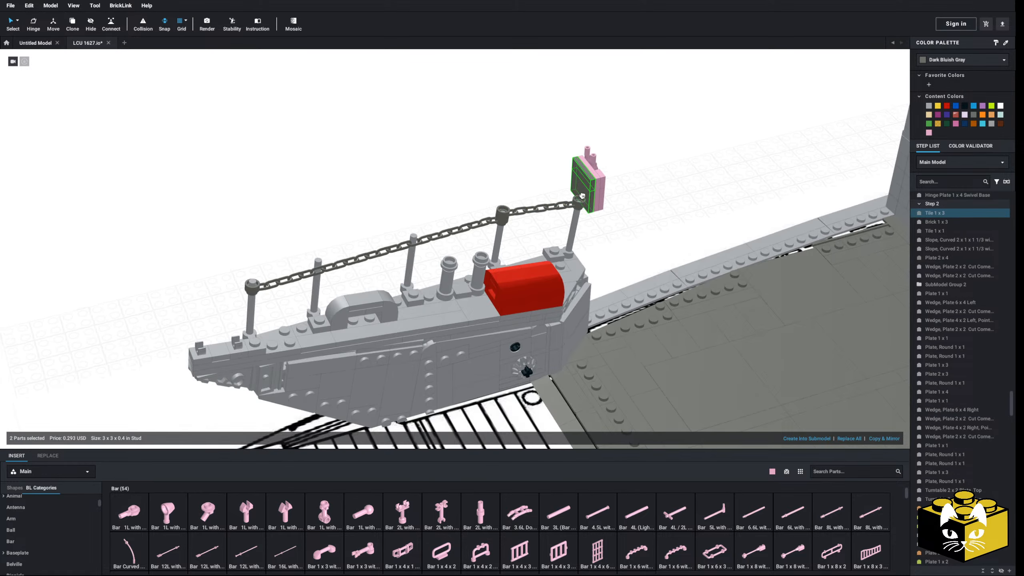
right_drag(619, 195, 474, 297)
Recolour the whole seven-part box Light Bluish Gray and mount it on the wall over the three red pins
drag(377, 308, 264, 366)
click(929, 105)
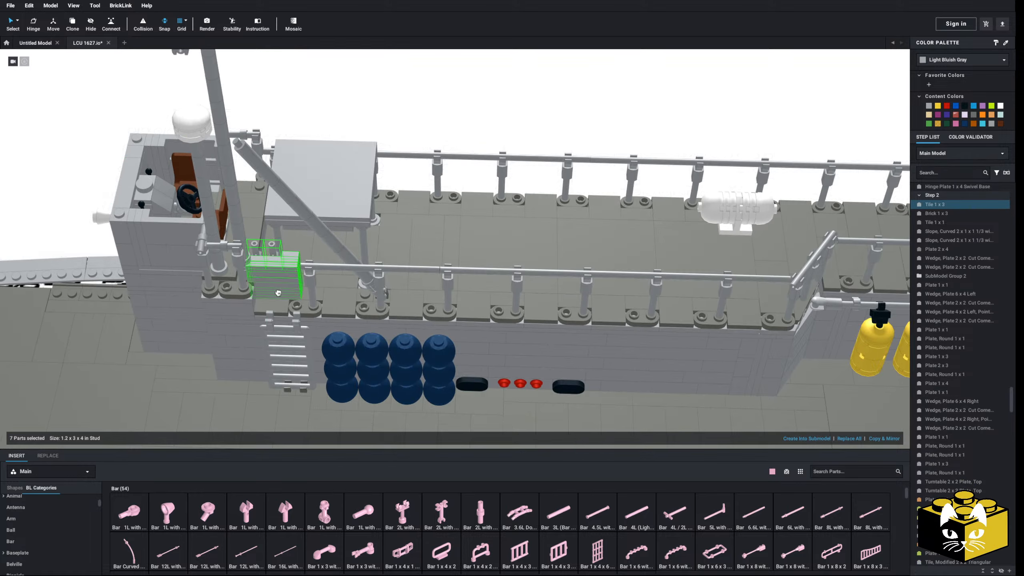
right_drag(278, 293, 346, 334)
drag(345, 334, 470, 236)
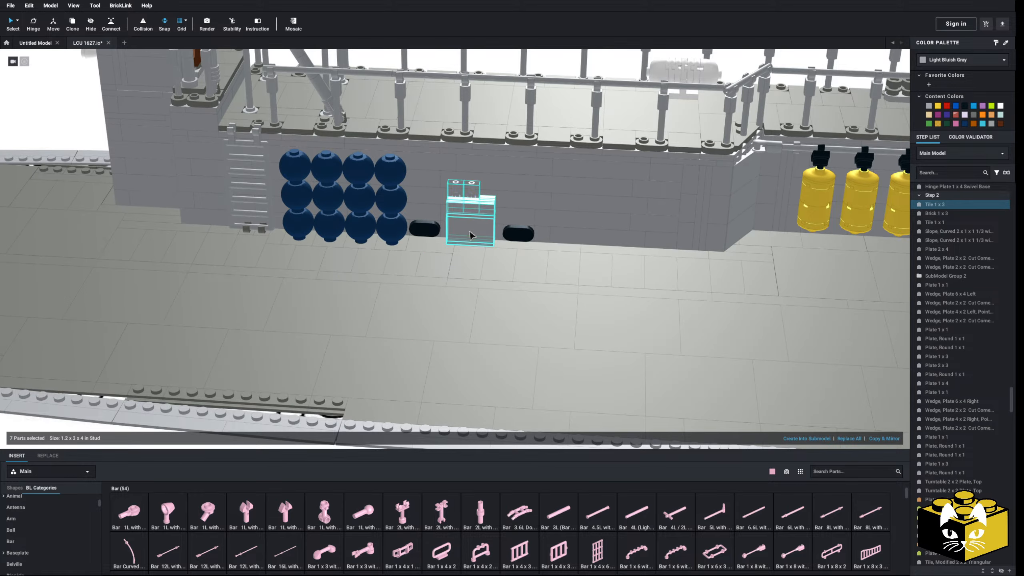
Compare the new wall box and the stretch of wall beyond it with the reference pictures
click(82, 134)
scroll(84, 133, down, 5)
right_drag(84, 134, 214, 250)
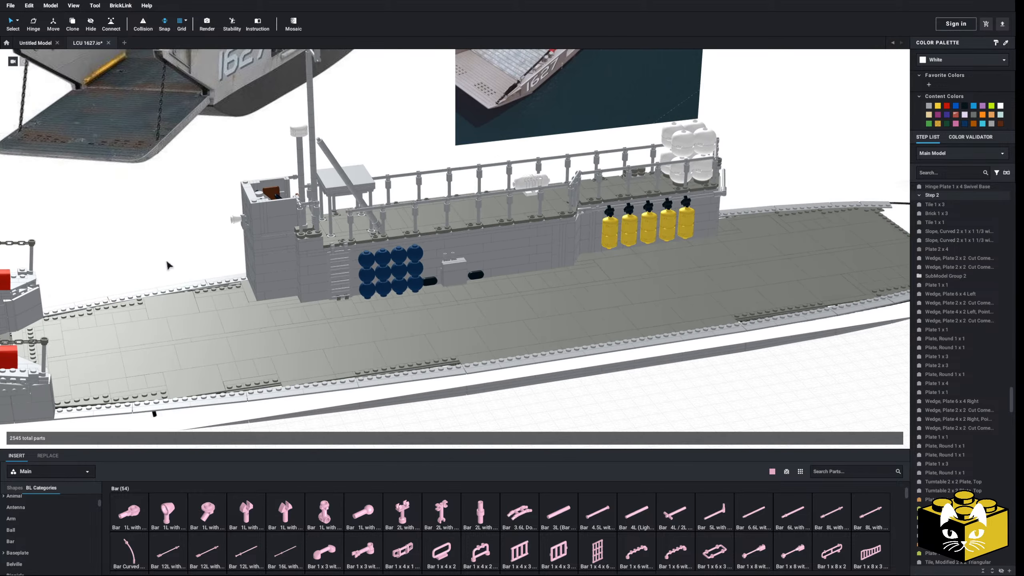
scroll(169, 266, down, 3)
scroll(204, 257, up, 6)
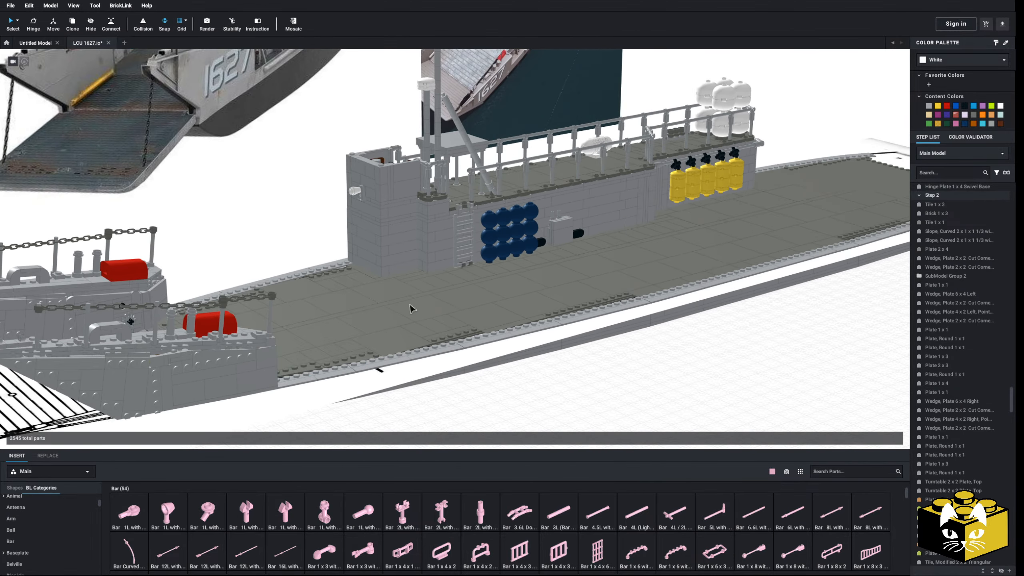
right_drag(411, 307, 400, 309)
middle_drag(400, 308, 375, 387)
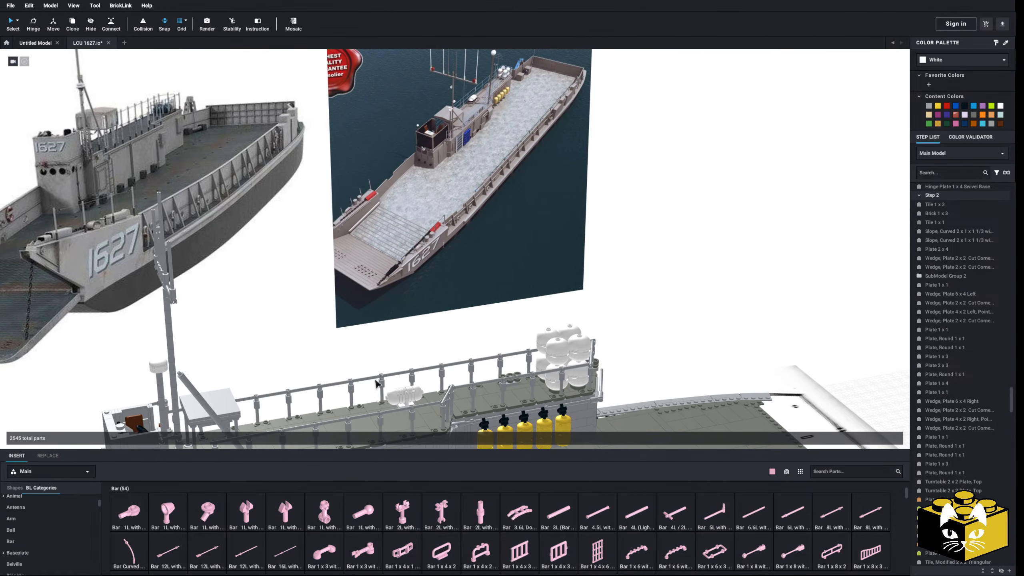
scroll(383, 323, up, 10)
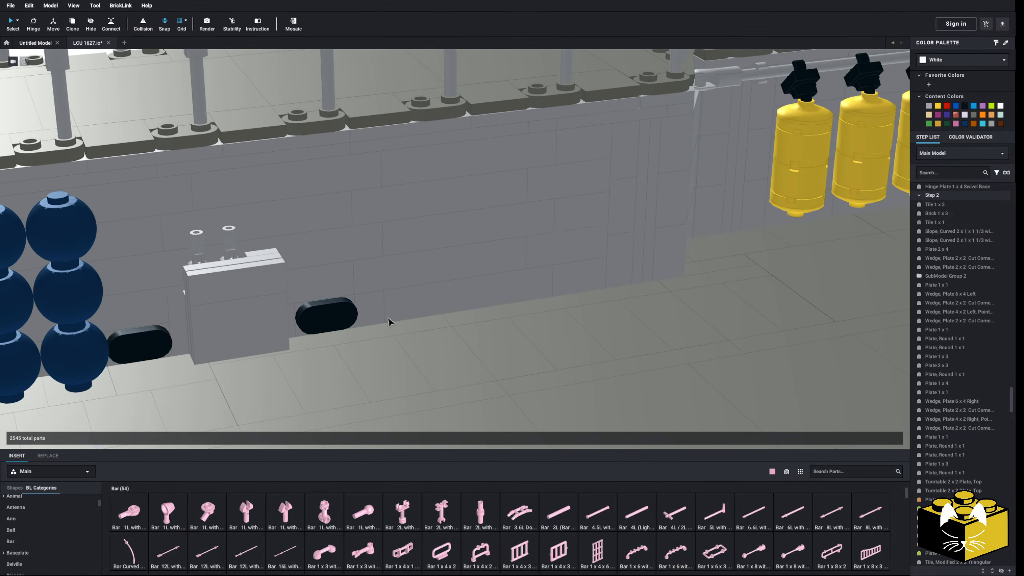
Delete the three lowest wall bricks between the second black oval tile and the wall's corner, starting with the Brick 1 x 1
click(378, 321)
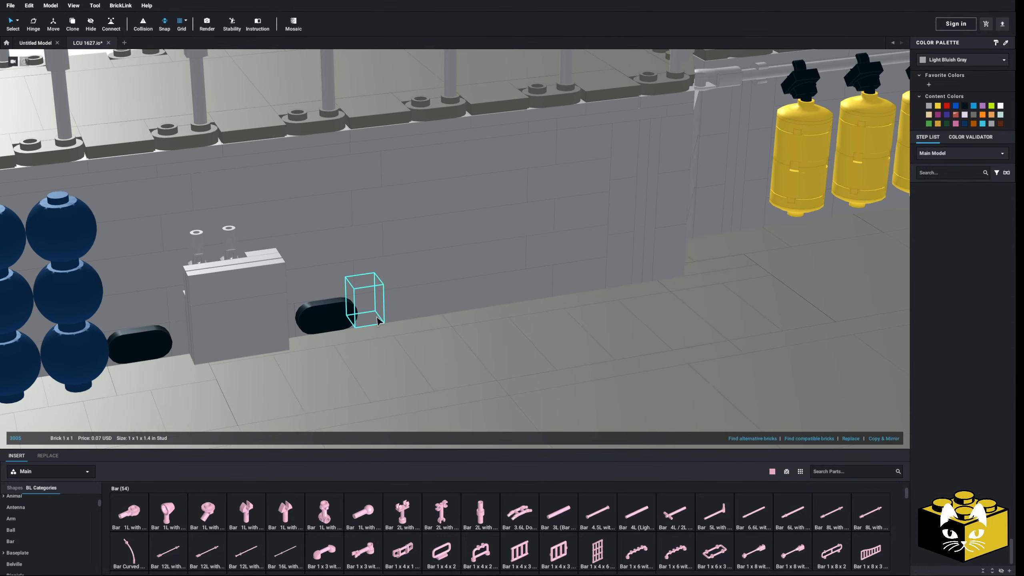
key(Delete)
click(460, 307)
key(Delete)
click(565, 278)
key(Delete)
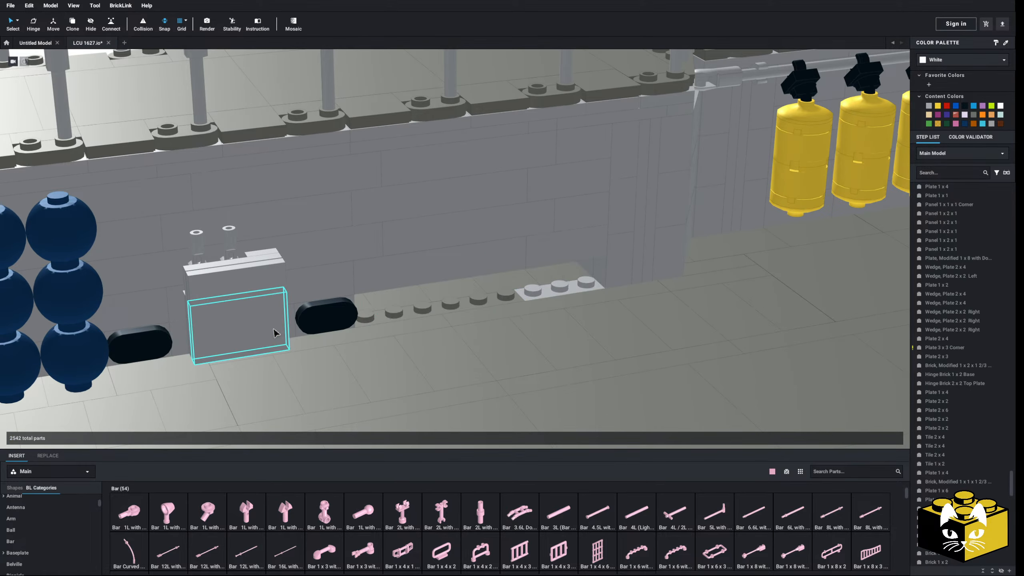
Select the wall box without its two bars, together with the Technic brick and red pins behind it, and copy these eight parts
click(273, 333)
shift+click(273, 333)
key(f)
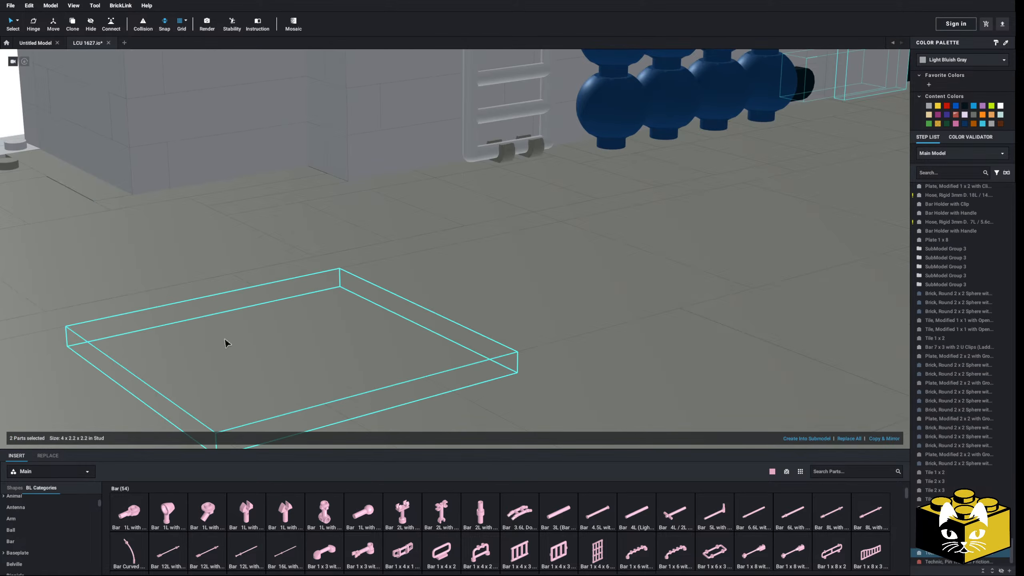
right_drag(226, 343, 316, 323)
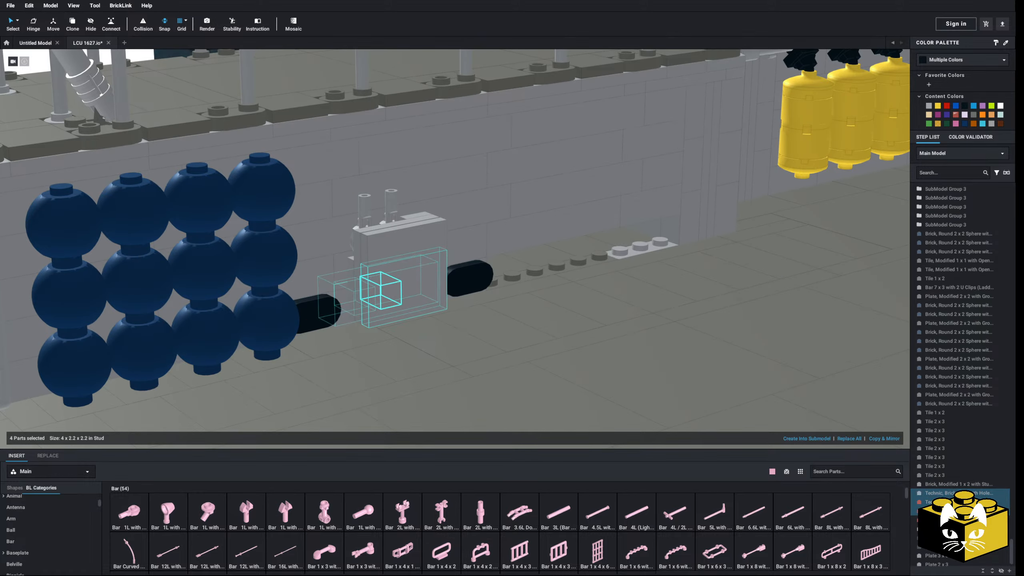
shift+click(362, 306)
shift+click(385, 267)
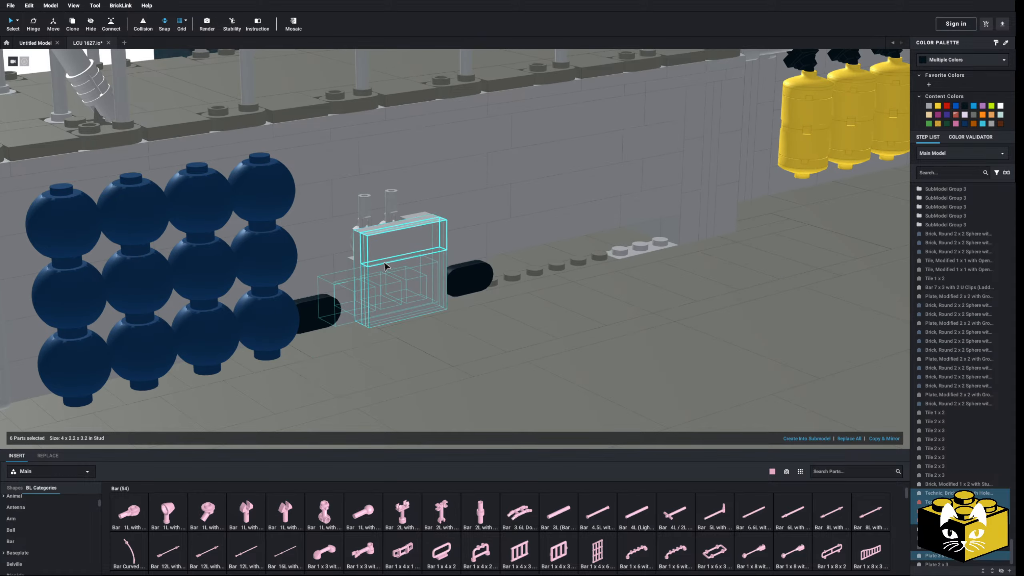
right_click(351, 274)
click(356, 280)
Paste the copied box assembly onto the open area outside the hull
scroll(358, 282, down, 12)
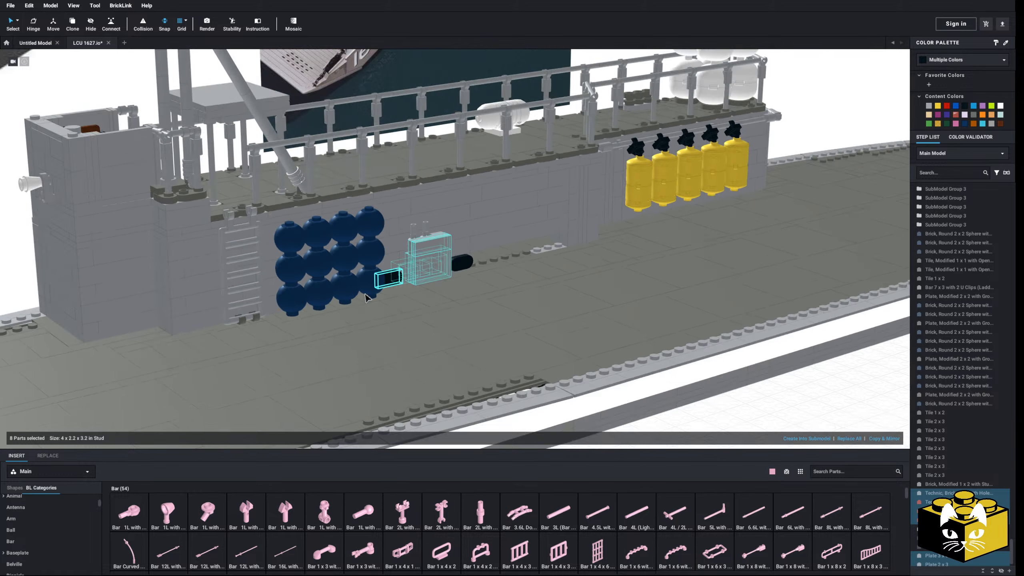
right_click(495, 326)
right_drag(507, 338, 328, 399)
right_click(480, 330)
click(489, 352)
click(502, 311)
scroll(441, 329, up, 10)
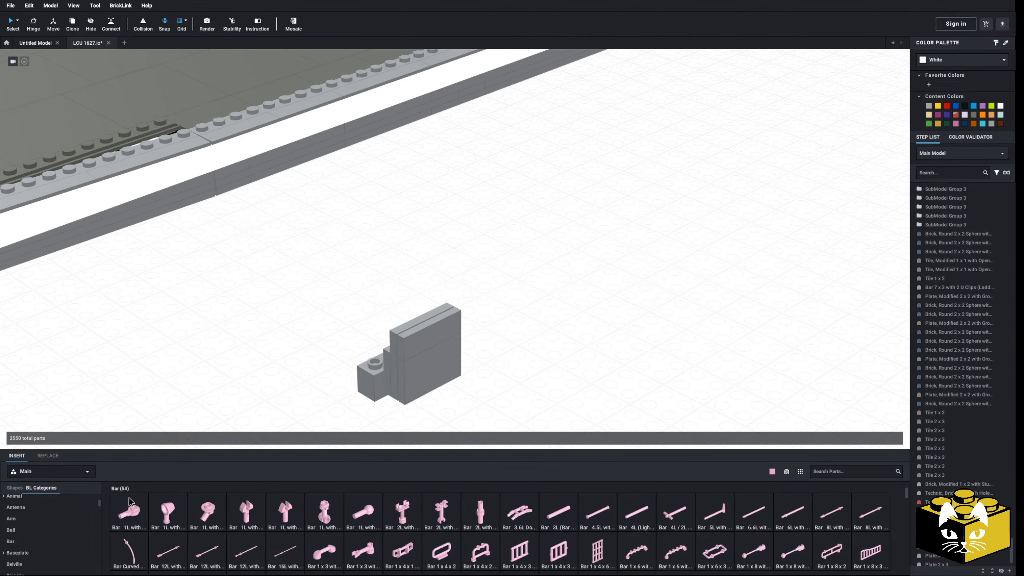
Add a Plate 1 x 3 along the upper back edge of the copied box and recolour it Light Bluish Gray
click(39, 522)
click(241, 508)
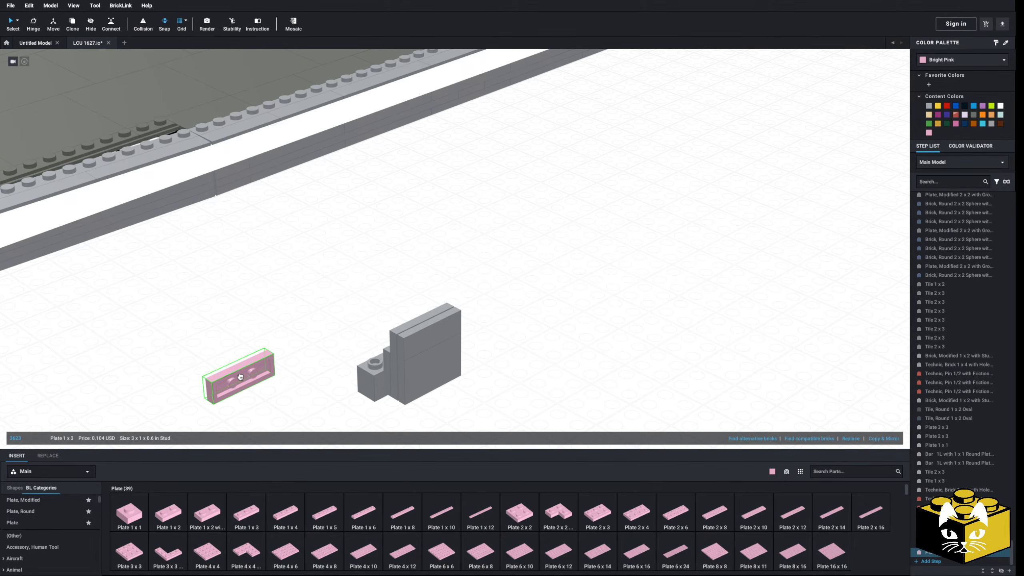
click(428, 324)
click(426, 329)
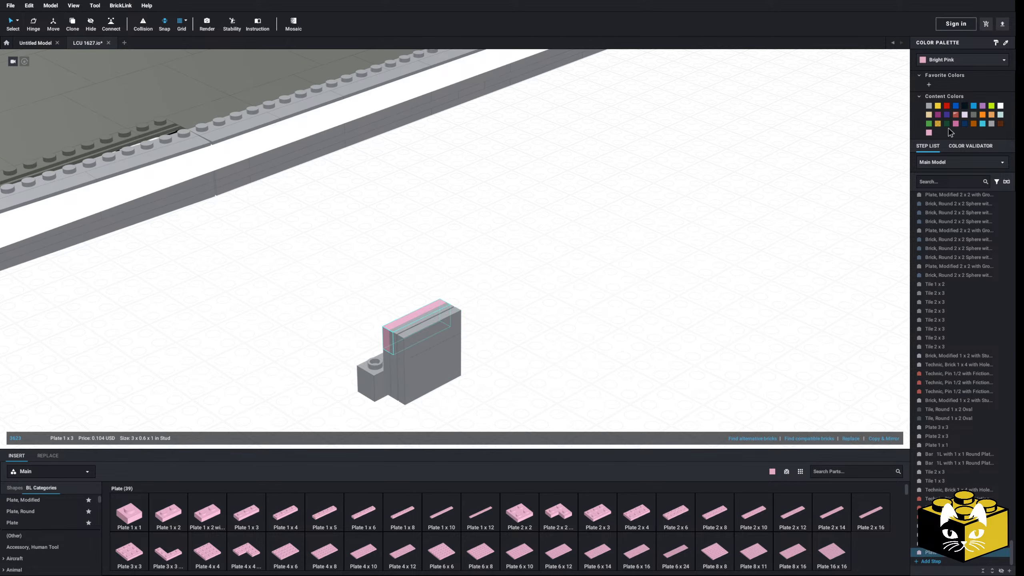
click(930, 106)
Select the whole nine-part box assembly and move it into the wall opening beside the second black oval tile
click(549, 259)
drag(543, 261, 581, 288)
middle_drag(581, 288, 621, 358)
drag(621, 359, 498, 277)
scroll(499, 278, down, 5)
middle_drag(522, 278, 653, 354)
scroll(629, 439, up, 4)
scroll(653, 353, up, 5)
middle_drag(609, 316, 607, 211)
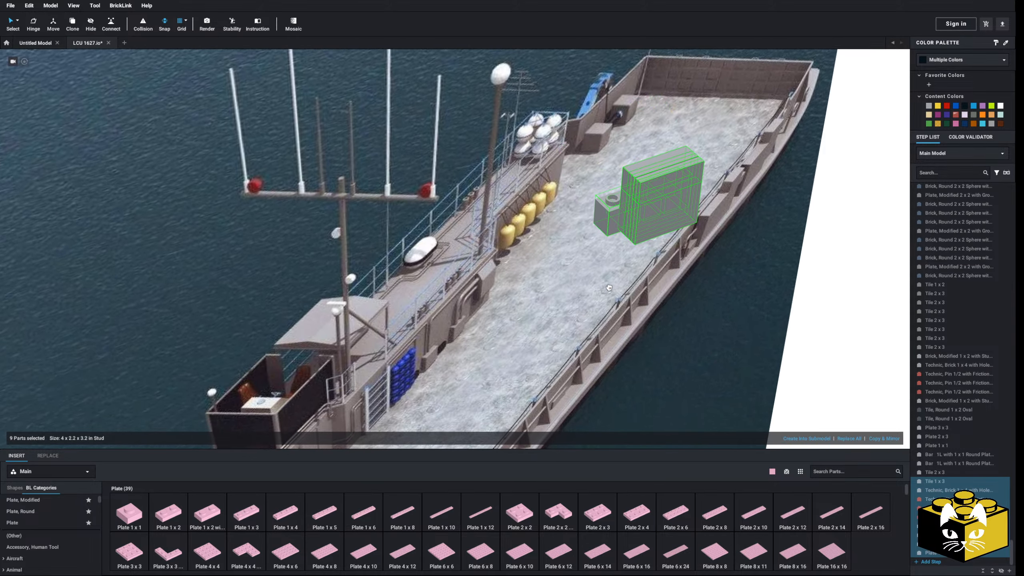
scroll(607, 293, down, 4)
scroll(606, 293, down, 3)
scroll(580, 297, up, 8)
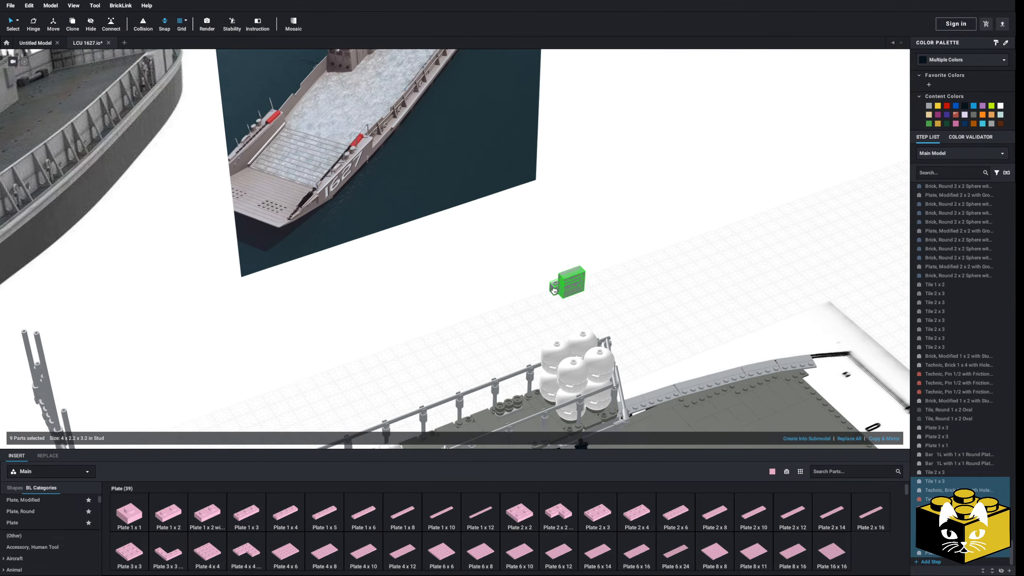
scroll(581, 298, up, 5)
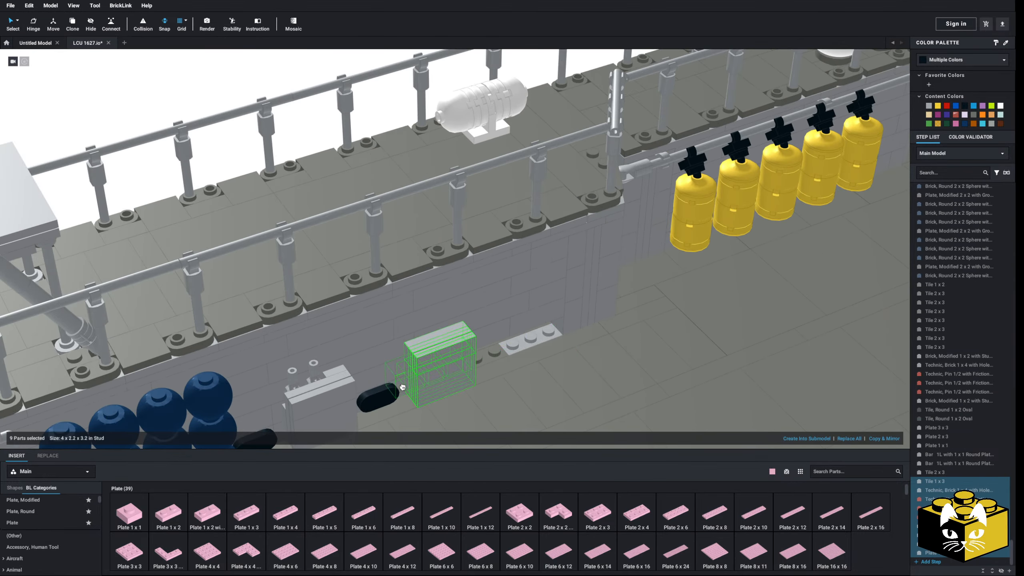
click(401, 388)
Fill the remaining floor-level gap beside the second box with a Brick 1 x 3 and a Brick 1 x 2, both coloured Light Bluish Gray
scroll(401, 387, down, 5)
click(321, 133)
right_drag(321, 133, 382, 204)
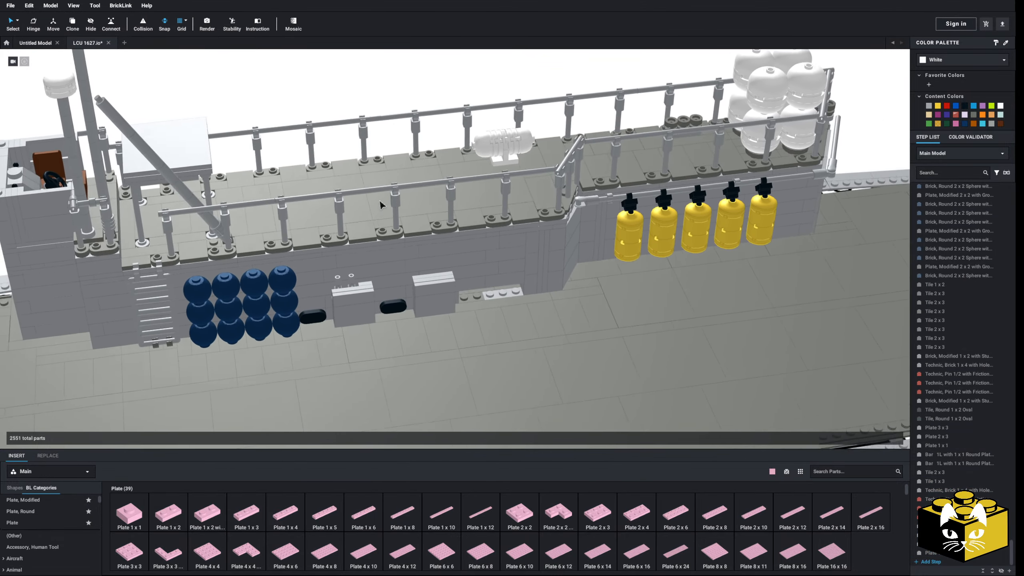
scroll(476, 251, up, 4)
middle_drag(479, 250, 408, 203)
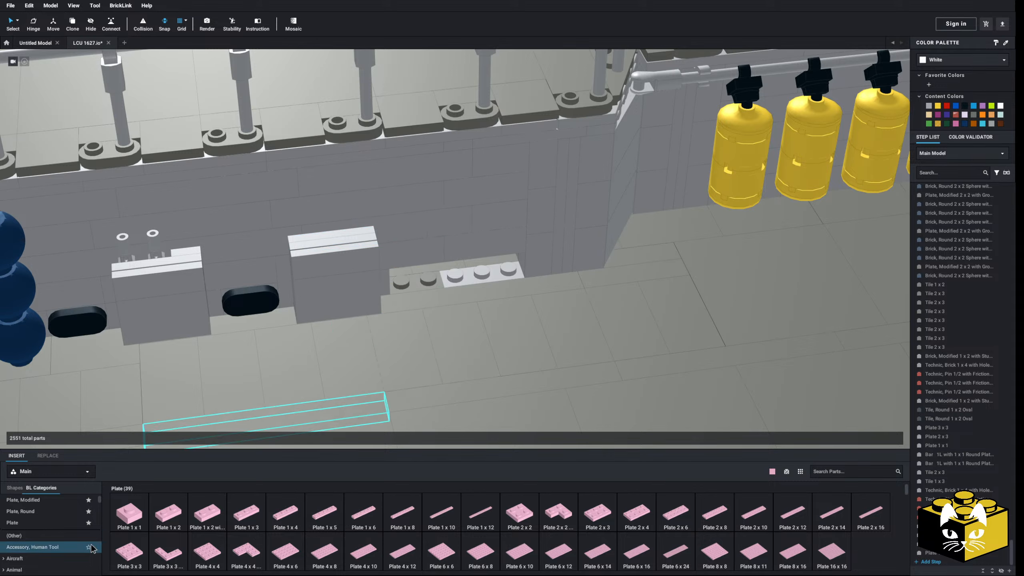
scroll(80, 541, down, 6)
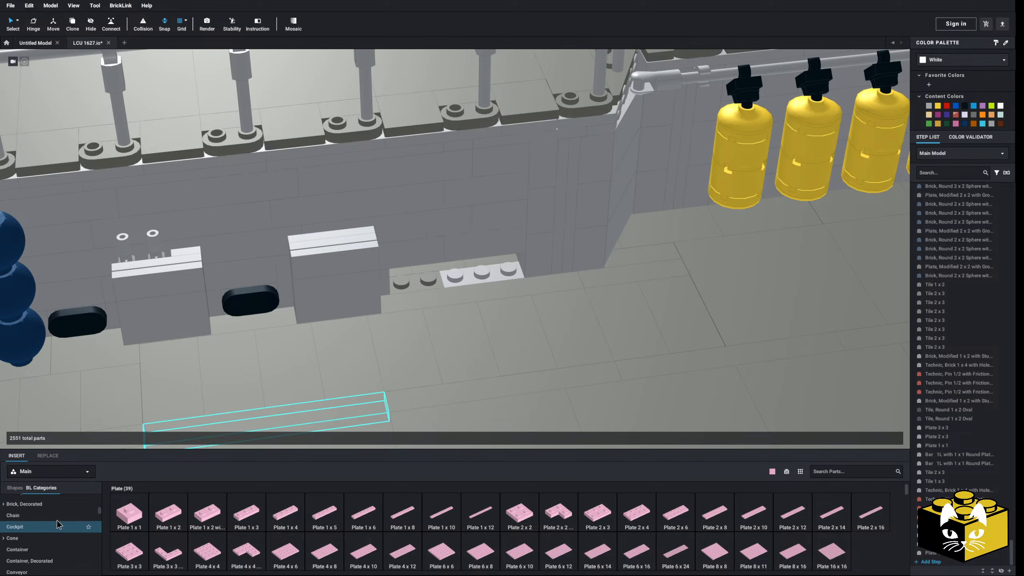
click(36, 553)
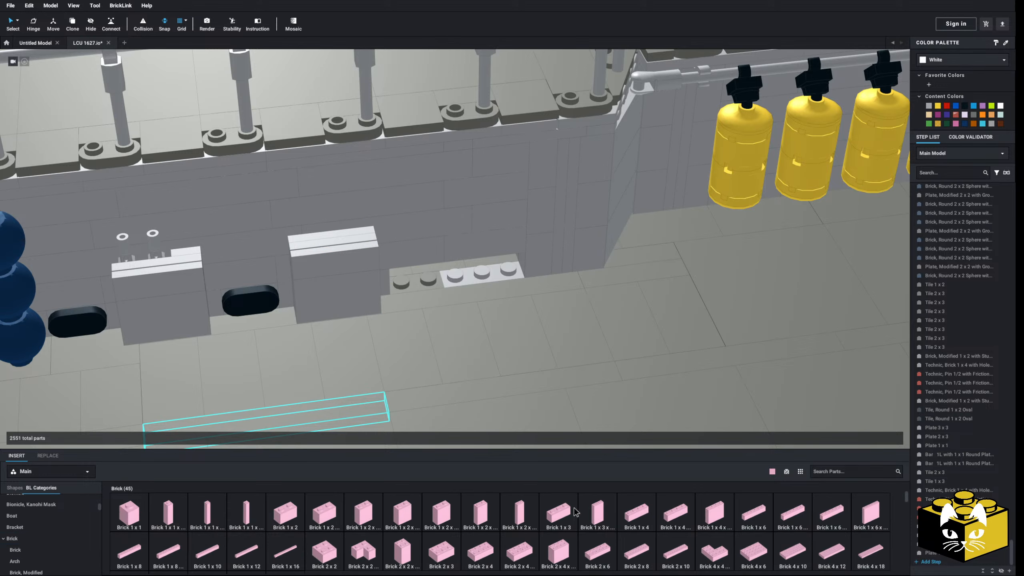
drag(575, 511, 430, 278)
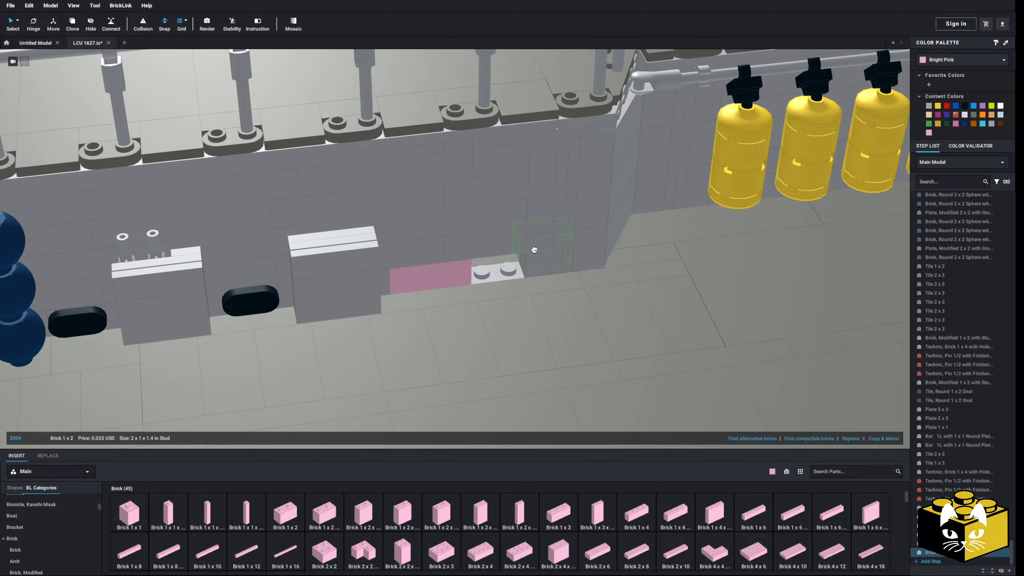
click(492, 267)
click(930, 107)
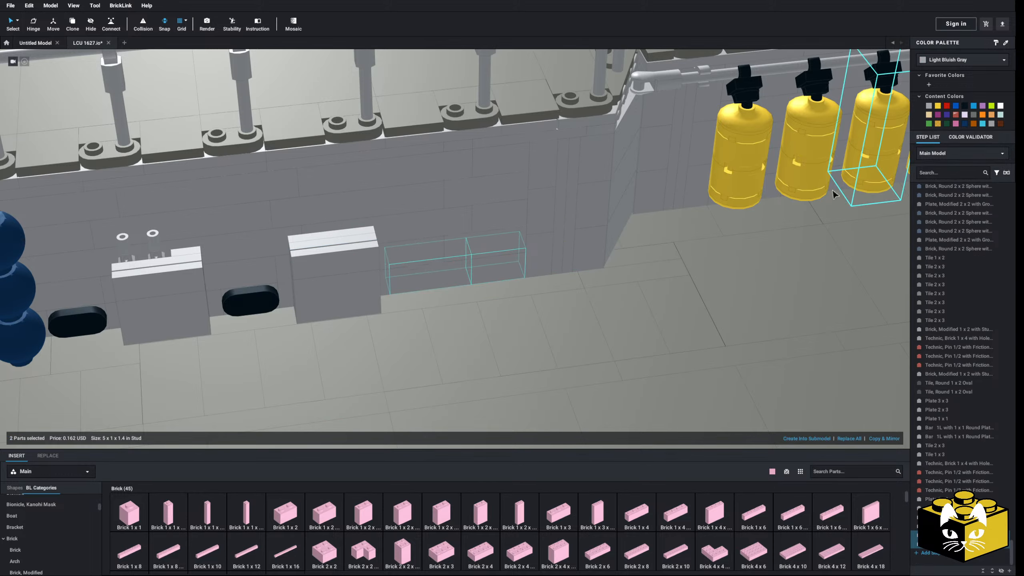
Review the overall model and compare its deckhouse wall with the aerial reference picture of the landing craft
scroll(582, 321, down, 10)
middle_drag(581, 328, 632, 313)
click(578, 372)
right_drag(577, 372, 590, 362)
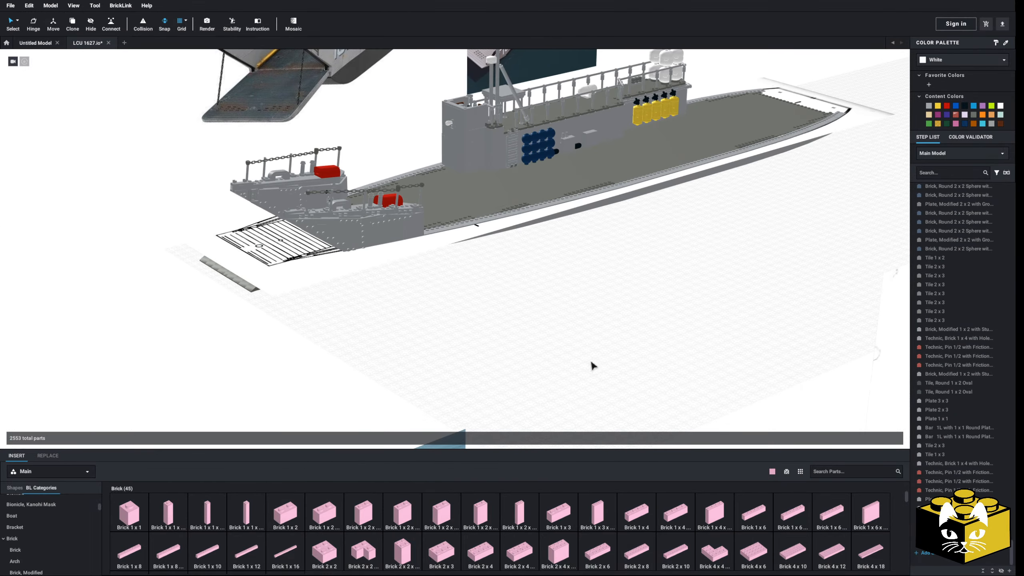
middle_drag(591, 362, 571, 386)
right_drag(637, 398, 598, 387)
scroll(592, 389, up, 3)
scroll(599, 387, down, 3)
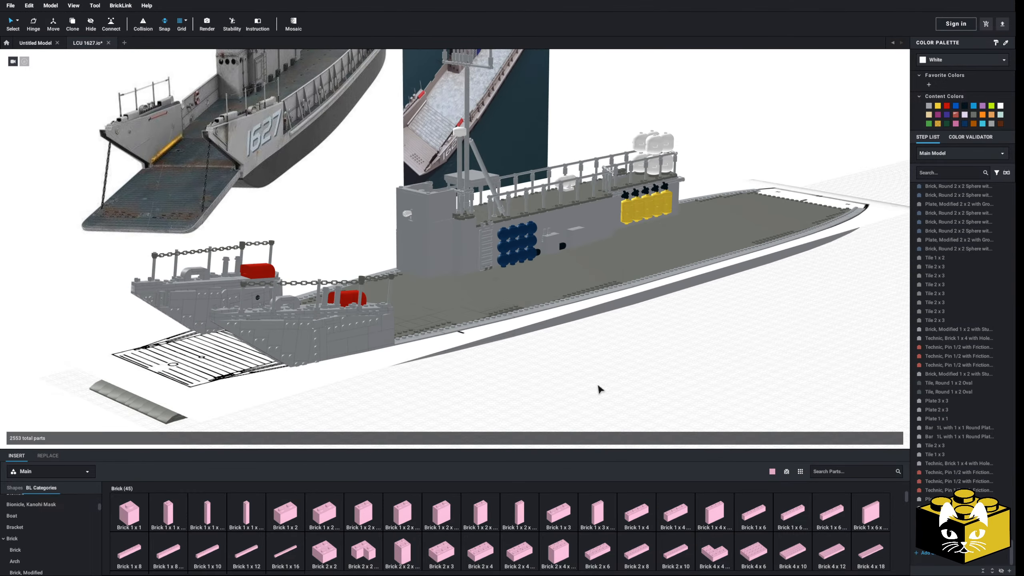
middle_drag(598, 387, 582, 402)
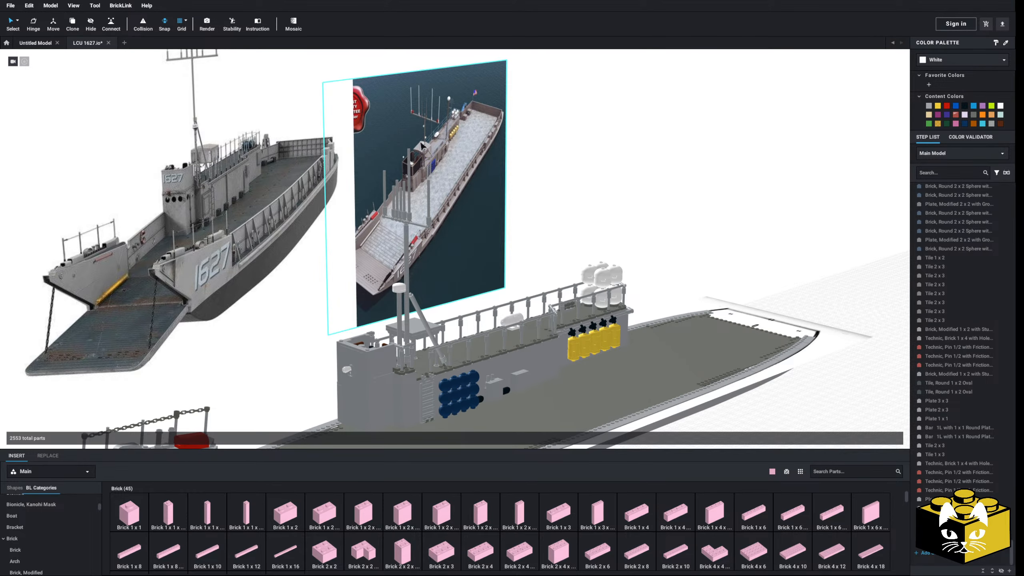
right_drag(635, 214, 620, 349)
scroll(620, 351, up, 5)
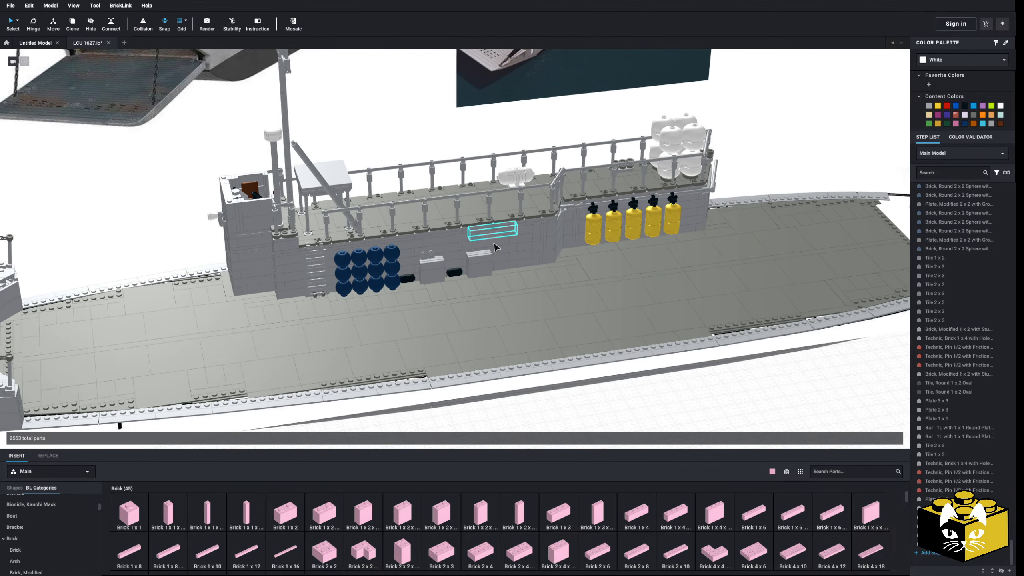
scroll(471, 336, down, 5)
mouse_move(493, 344)
right_down()
mouse_move(462, 346)
mouse_move(497, 348)
right_up()
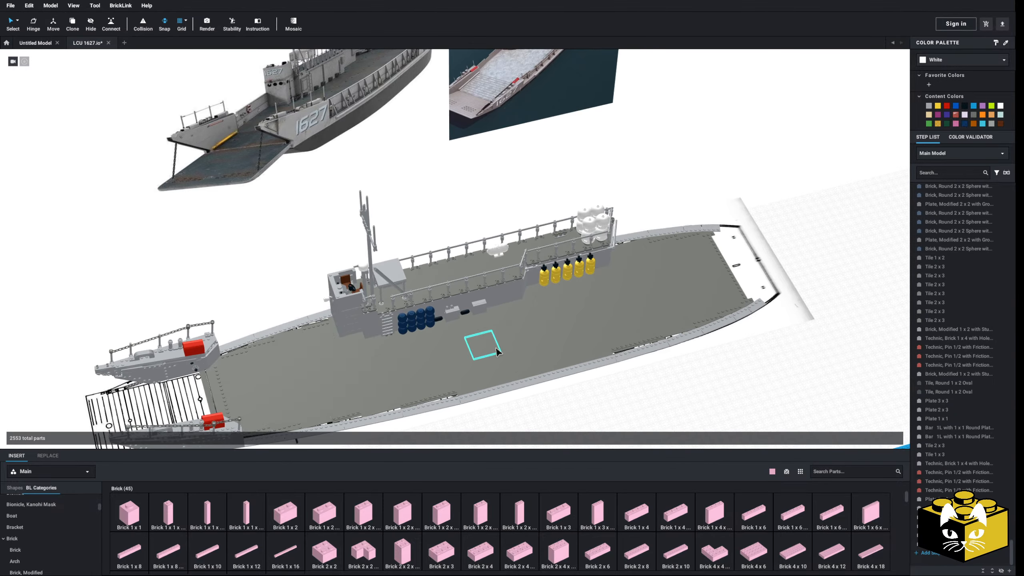
right_drag(452, 266, 381, 334)
scroll(428, 320, up, 5)
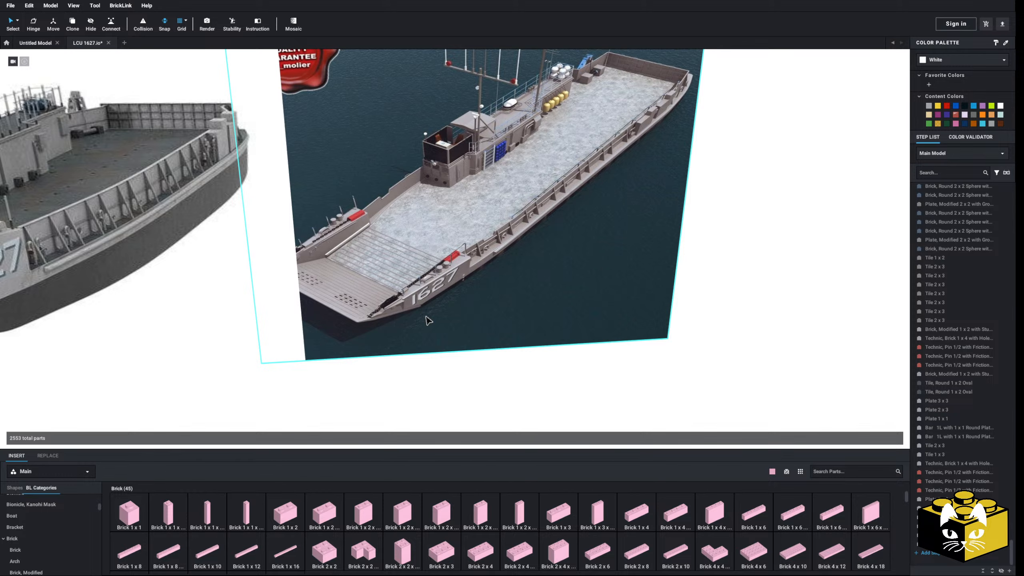
scroll(428, 320, up, 6)
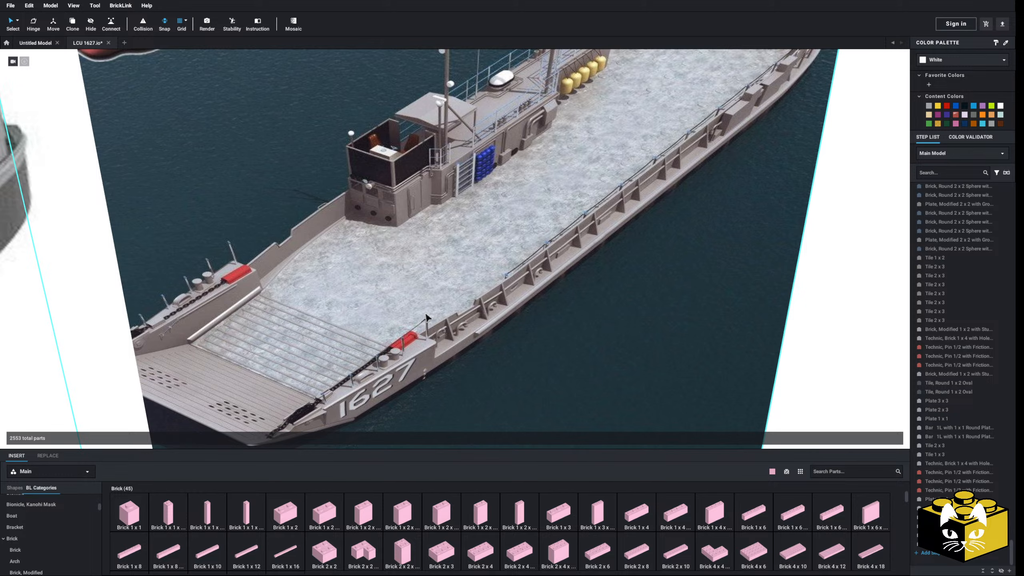
scroll(427, 321, down, 6)
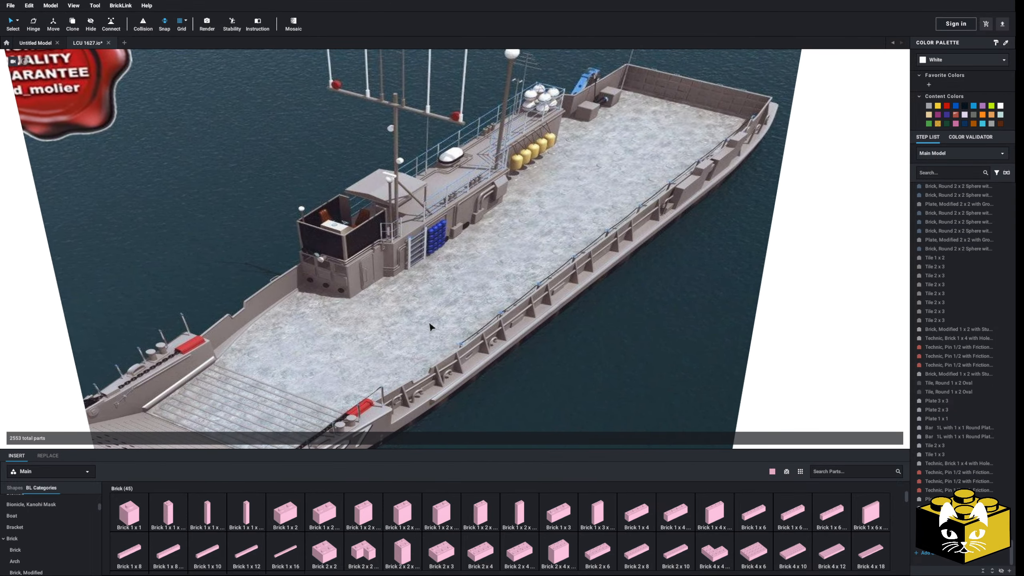
Examine both reference pictures for the wall details between the blue drums and the yellow cylinders, especially the pipes and boxes
middle_drag(430, 324, 523, 209)
scroll(481, 234, down, 4)
scroll(523, 209, down, 5)
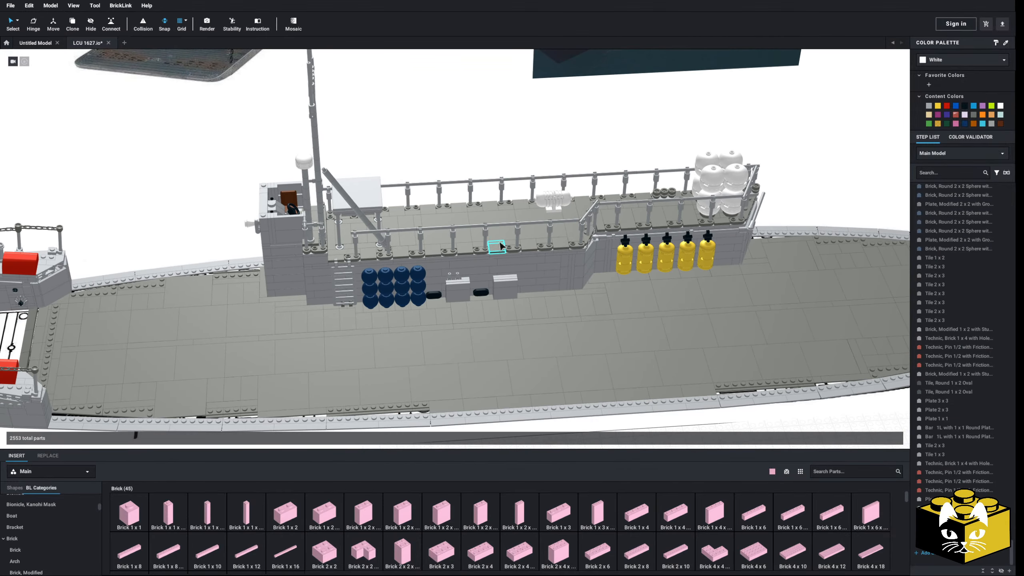
scroll(496, 238, up, 8)
scroll(481, 263, up, 4)
middle_drag(481, 263, 509, 242)
right_drag(509, 241, 493, 264)
scroll(494, 264, down, 5)
scroll(494, 267, down, 5)
middle_drag(494, 267, 450, 301)
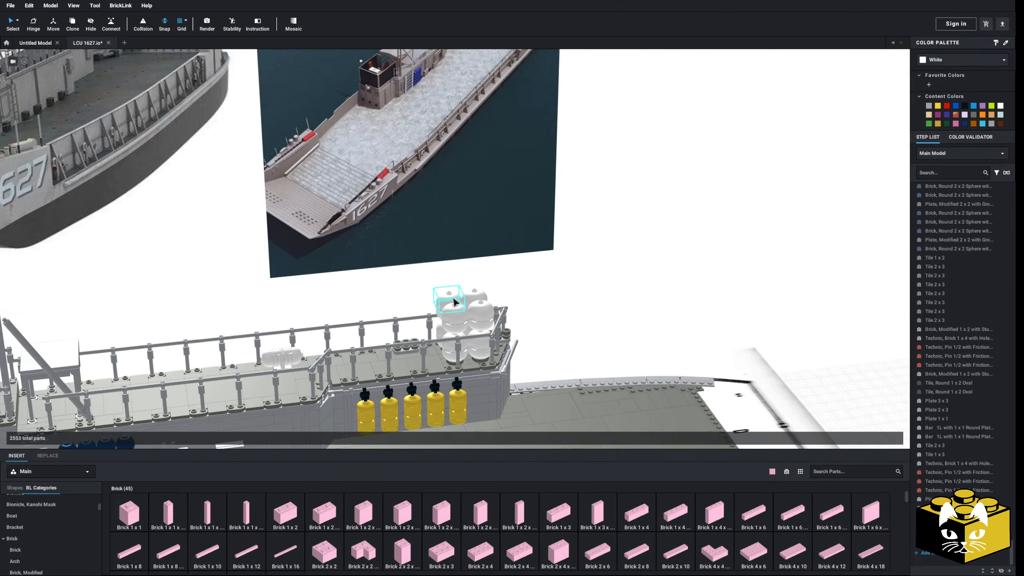
middle_drag(437, 260, 591, 317)
scroll(591, 317, up, 5)
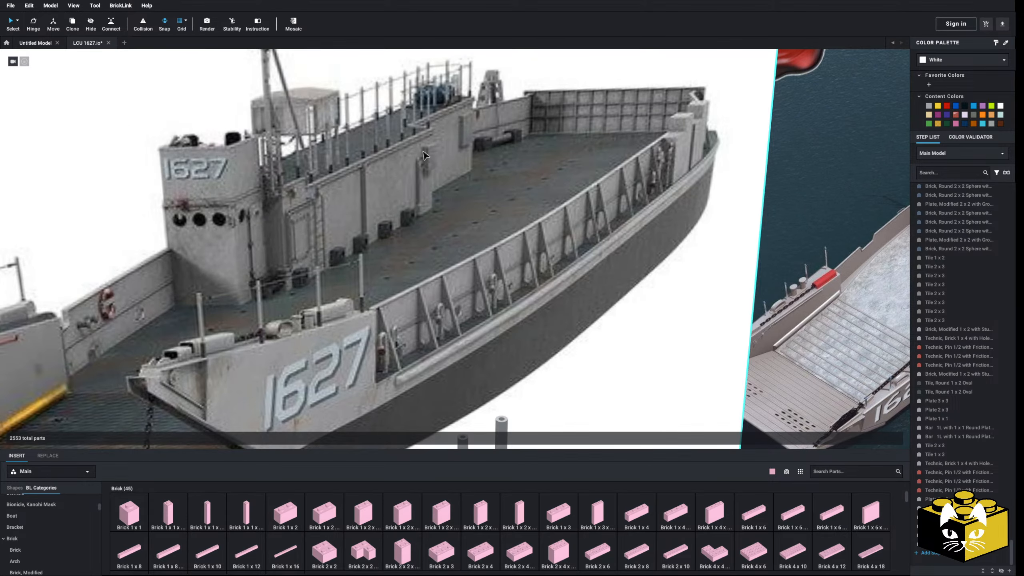
scroll(431, 221, down, 4)
middle_drag(431, 221, 355, 247)
scroll(528, 256, up, 3)
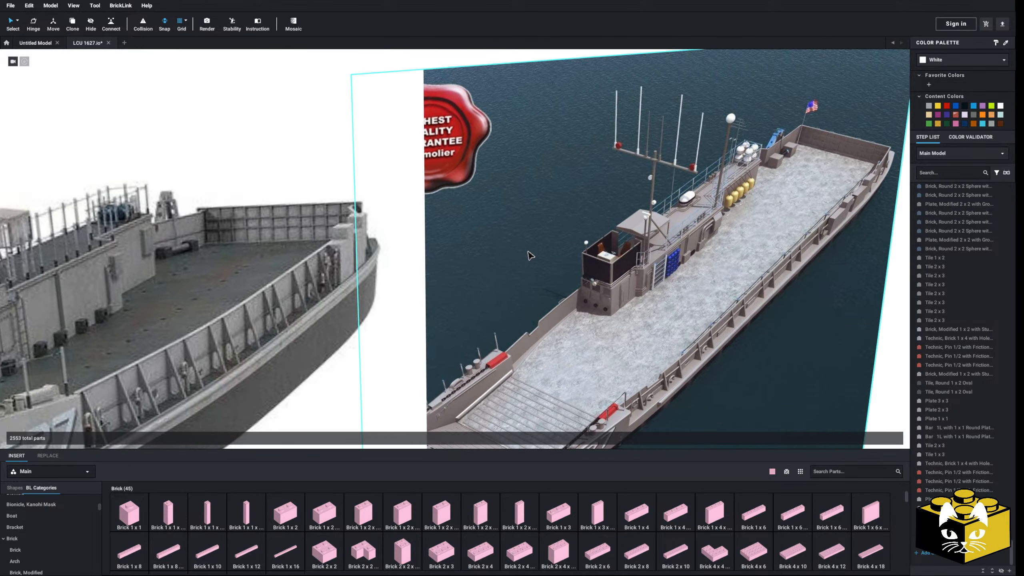
middle_drag(528, 256, 469, 233)
scroll(468, 233, up, 4)
middle_drag(556, 234, 443, 255)
scroll(443, 255, up, 3)
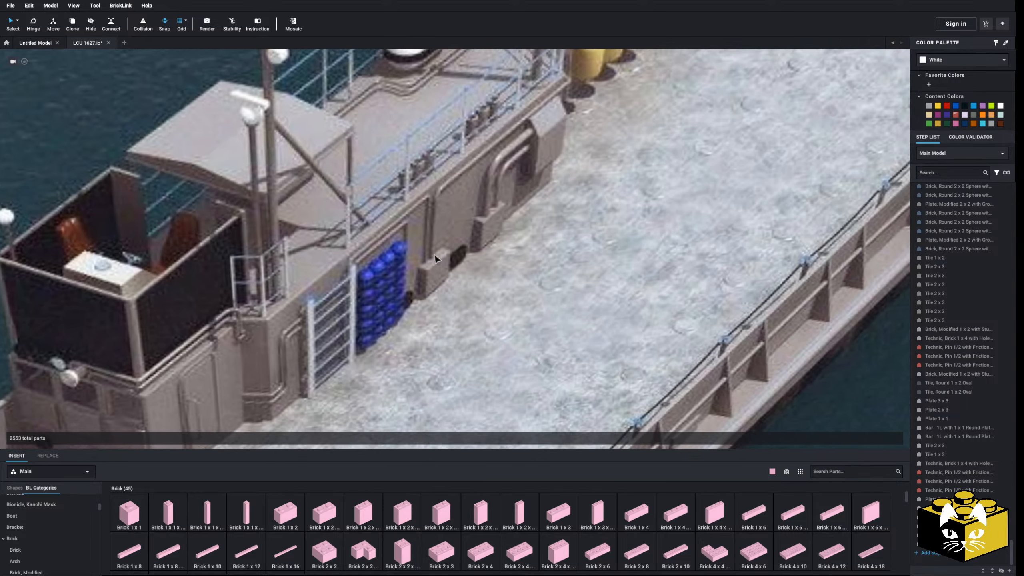
scroll(533, 144, up, 2)
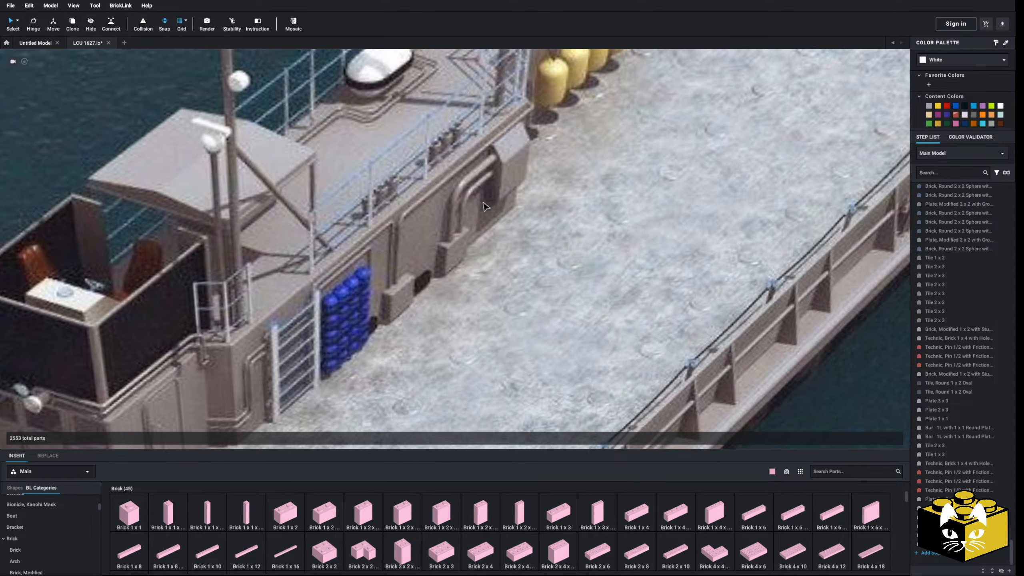
scroll(499, 166, down, 5)
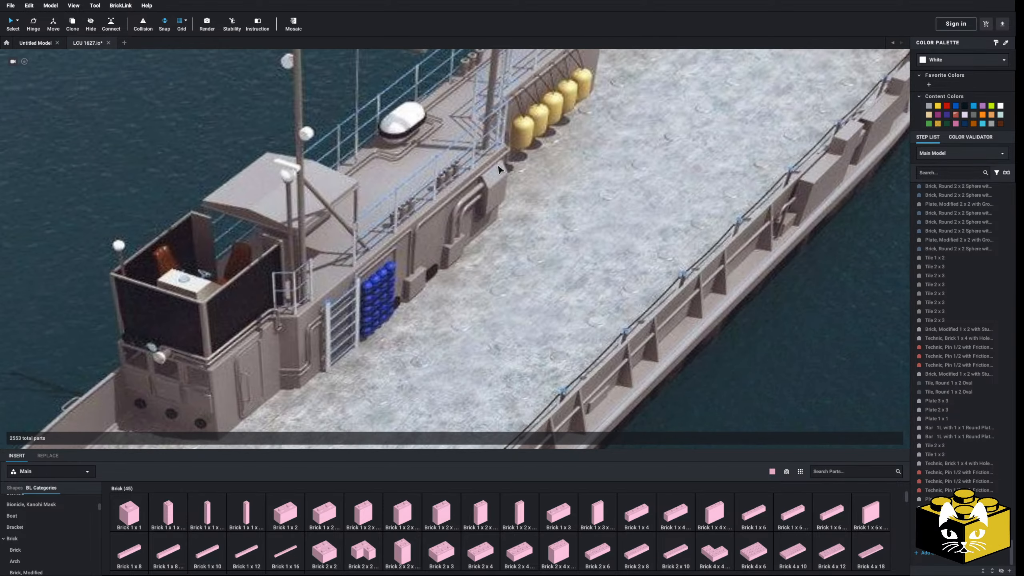
Delete the Brick 1 x 2 high in the wall near the corner, together with the Brick 1 x 3 below it
mouse_move(480, 396)
middle_down()
mouse_move(482, 203)
mouse_move(518, 220)
middle_up()
middle_drag(442, 317, 575, 161)
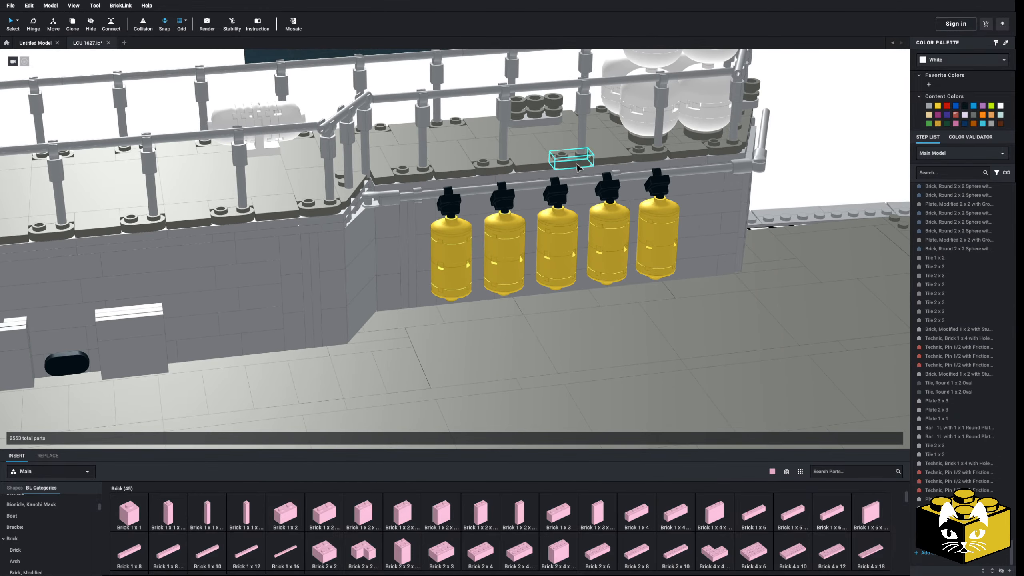
middle_drag(452, 246, 547, 220)
middle_drag(400, 263, 485, 201)
right_drag(485, 201, 461, 220)
scroll(461, 224, up, 2)
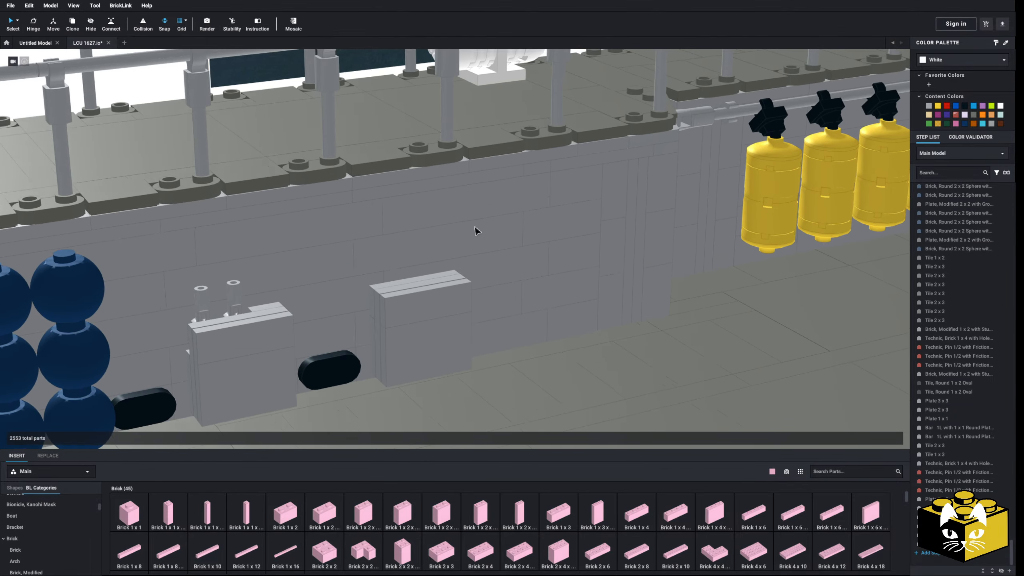
middle_drag(466, 281, 415, 301)
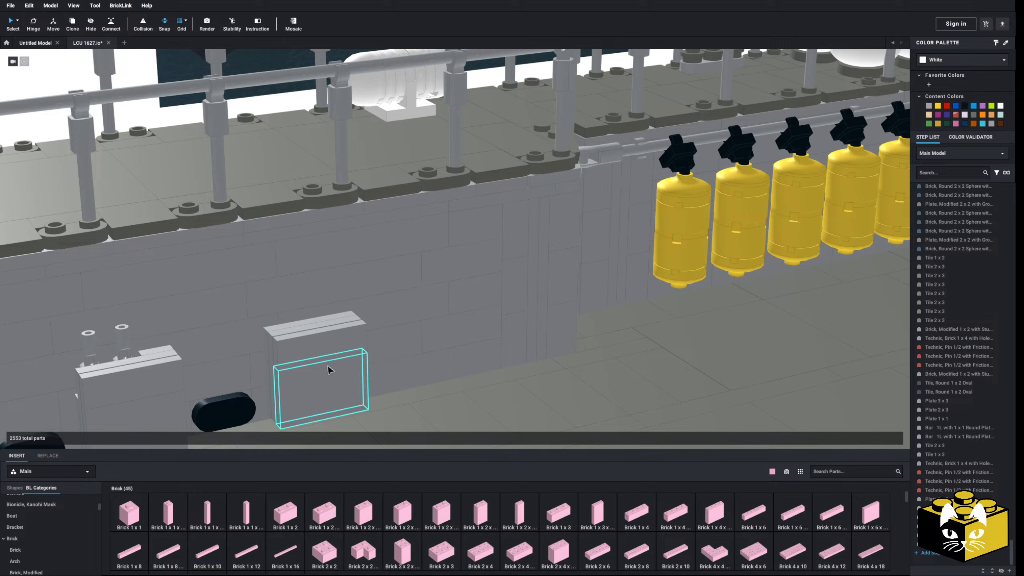
click(484, 220)
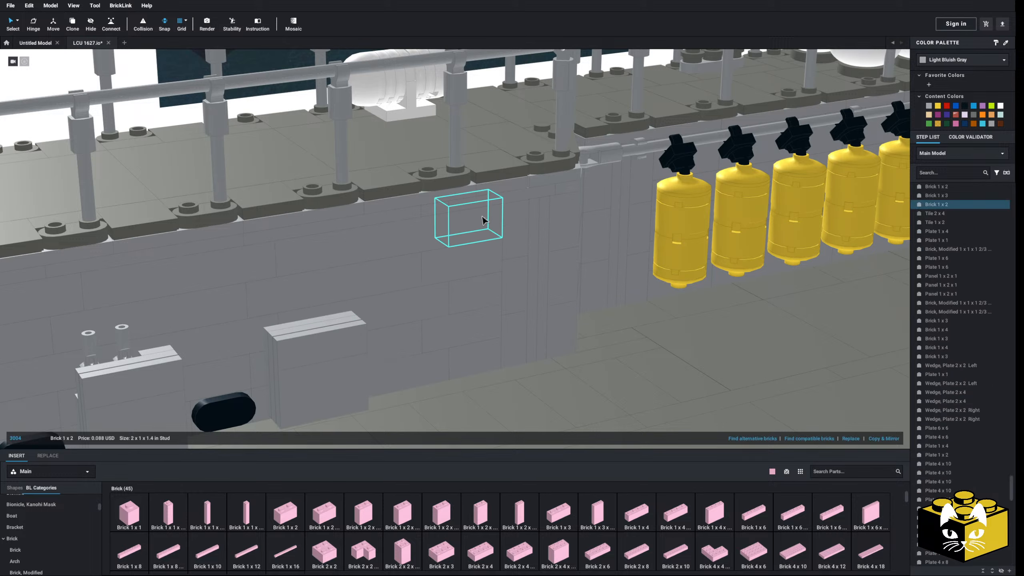
key(Delete)
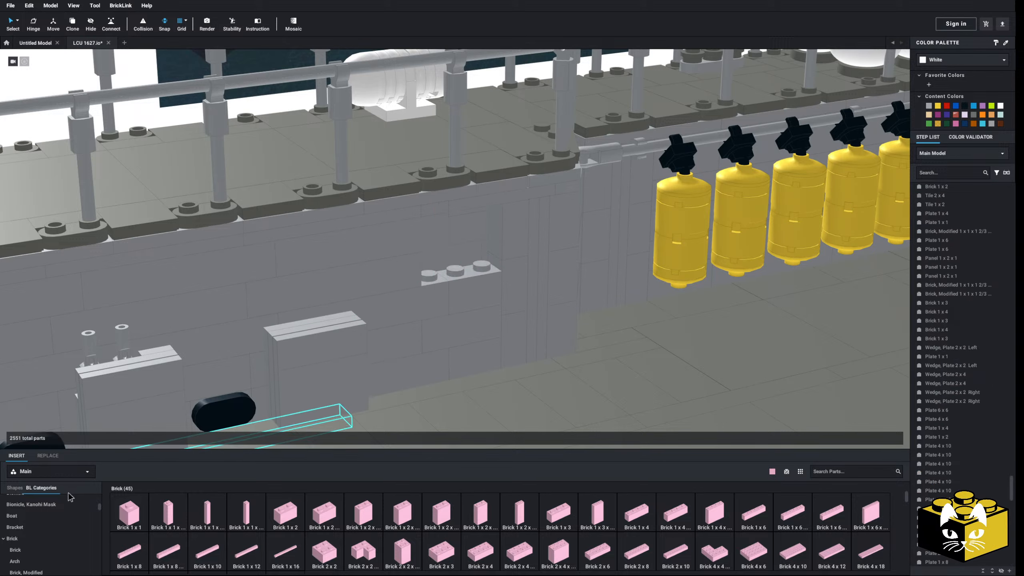
Insert a Plate 1 x 2 and a Brick 1 x 1 side by side at the base of the new wall opening
scroll(52, 508, up, 5)
click(39, 524)
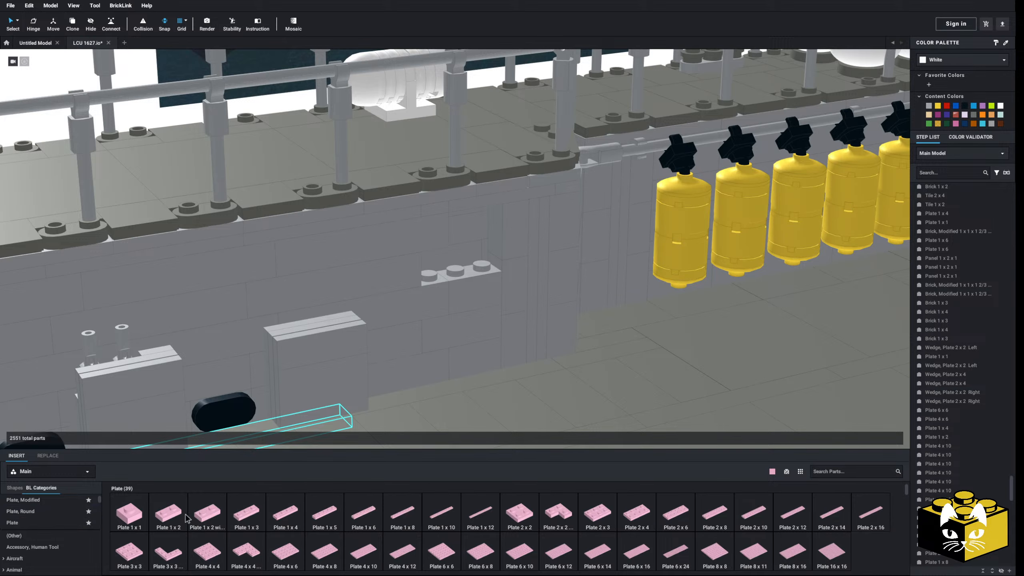
click(168, 516)
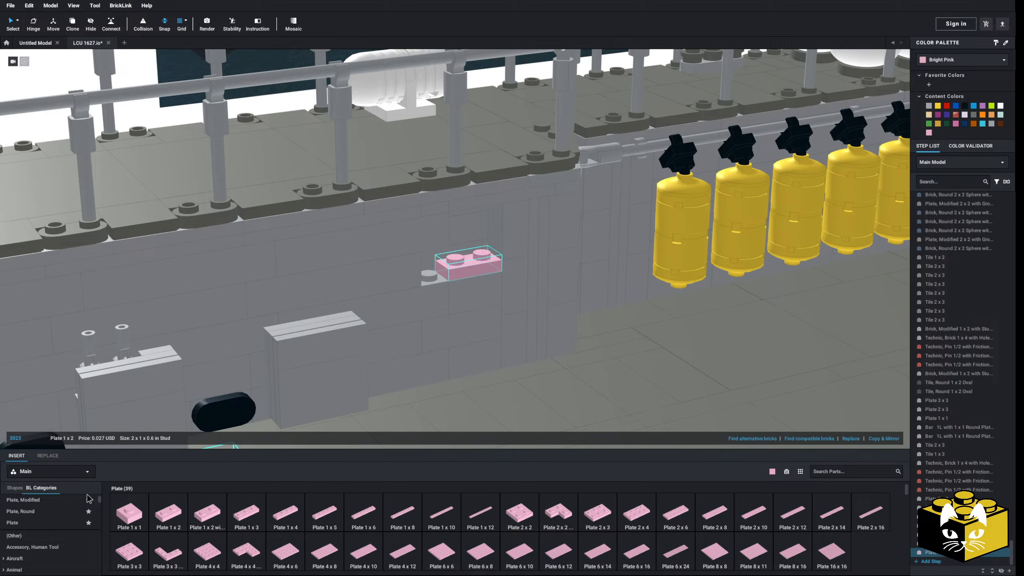
scroll(52, 524, down, 5)
click(12, 526)
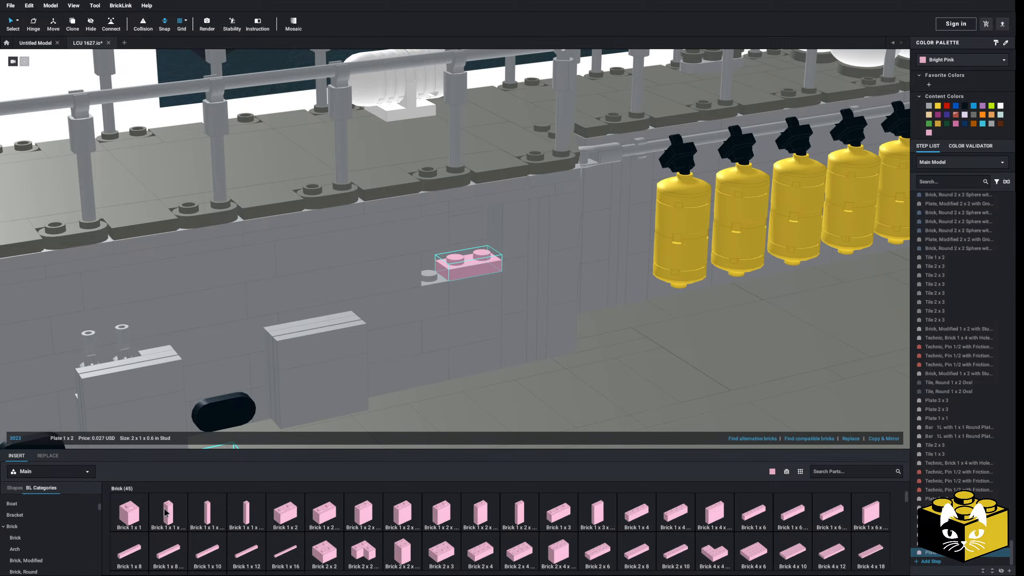
click(127, 519)
click(428, 275)
click(432, 245)
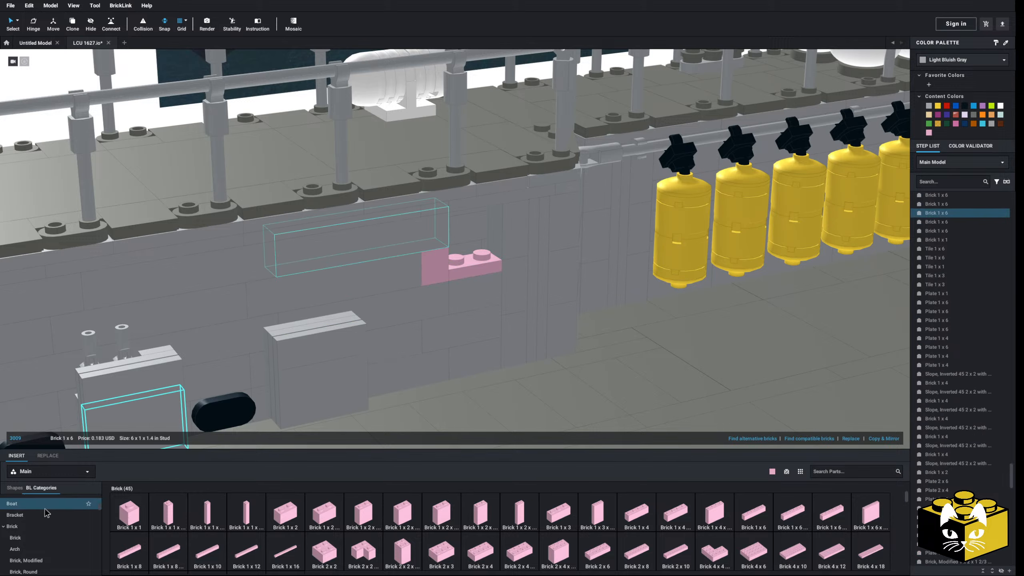
Insert a Brick, Modified 1 x 2 x 1 2/3 with Studs on Side into the wall opening and recolor the new wall parts Light Bluish Gray
scroll(45, 514, down, 2)
scroll(48, 516, up, 2)
click(59, 513)
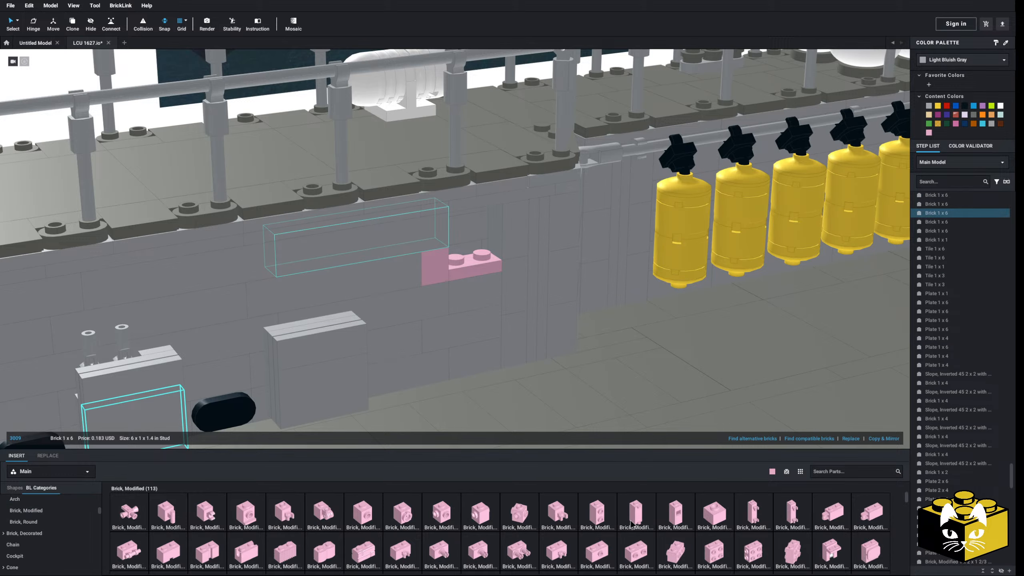
click(728, 552)
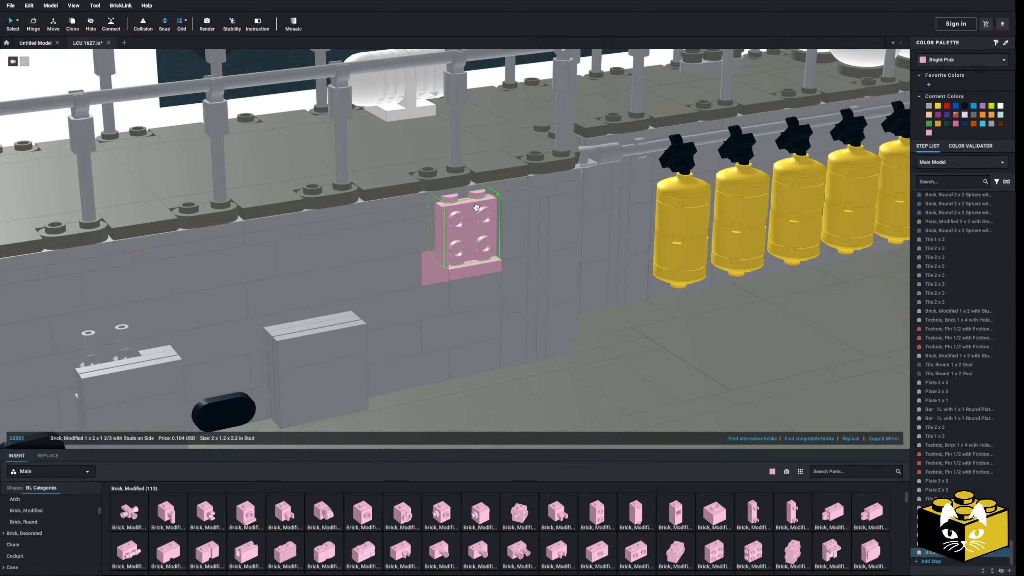
click(471, 258)
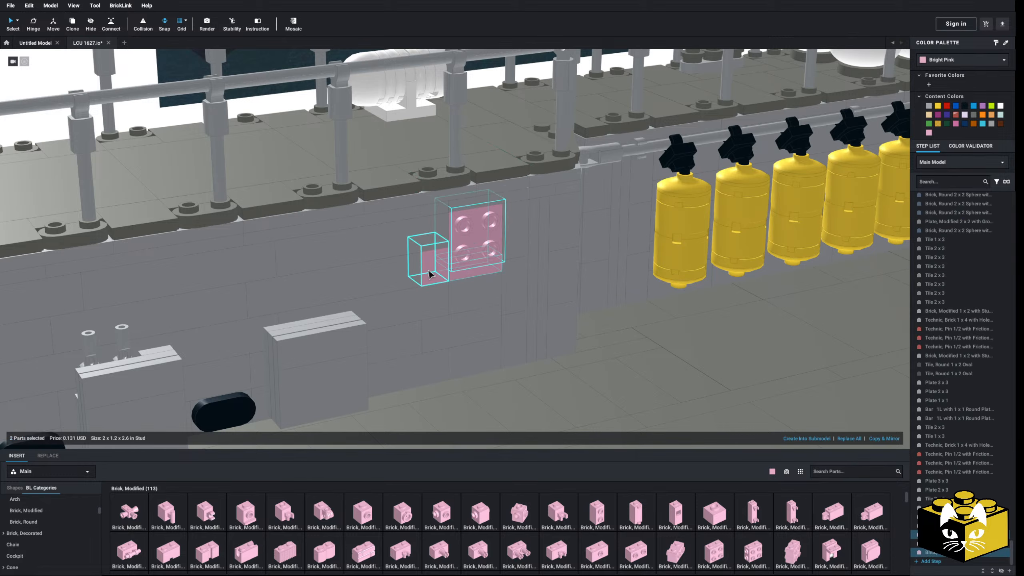
ctrl+click(900, 137)
click(930, 106)
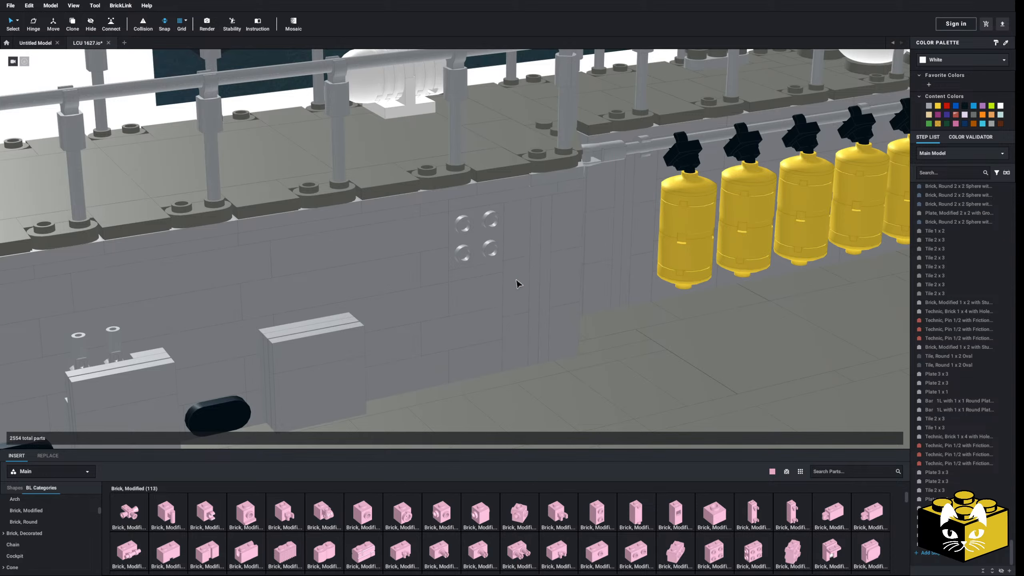
Attach a Plate, Modified 2 x 2 x 2/3 with 2 Studs on Side to the side studs of the new wall brick
scroll(55, 511, up, 3)
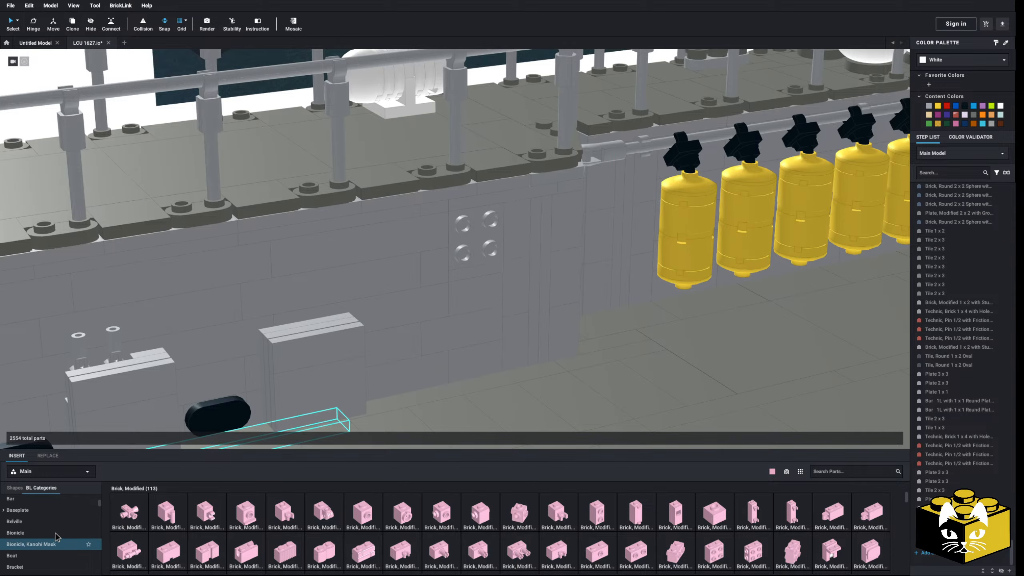
scroll(492, 534, down, 5)
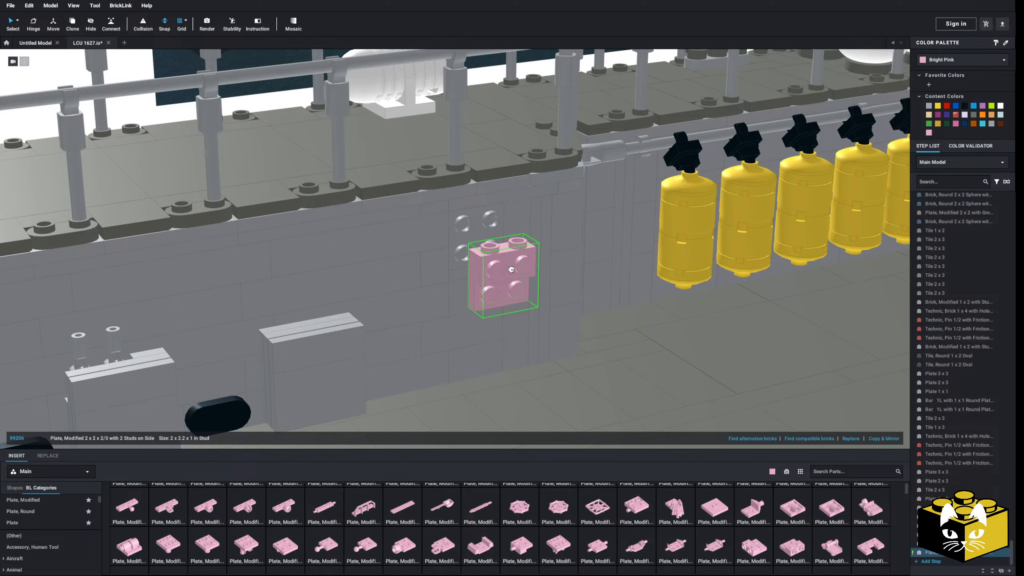
click(480, 247)
click(479, 243)
scroll(480, 245, down, 5)
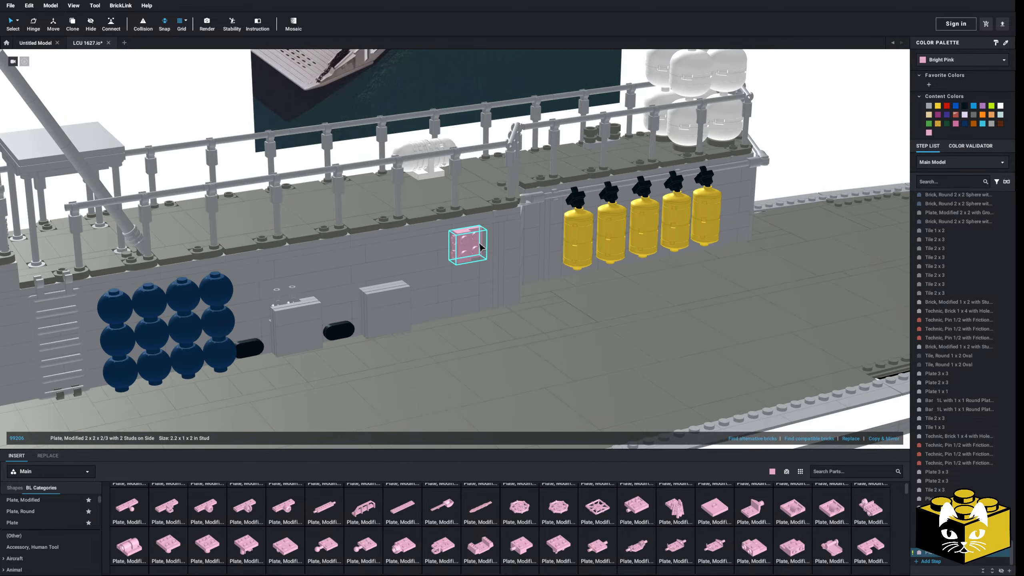
Examine the aerial reference picture of the landing craft for the box on the wall beside the yellow cylinders, then compare it with the model
click(817, 173)
middle_drag(766, 175, 704, 385)
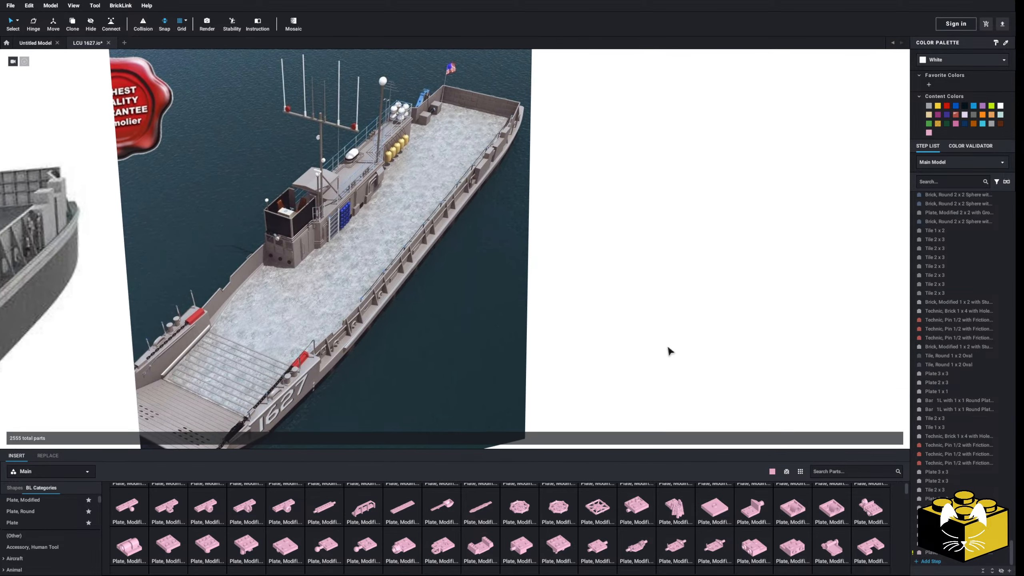
scroll(668, 346, up, 4)
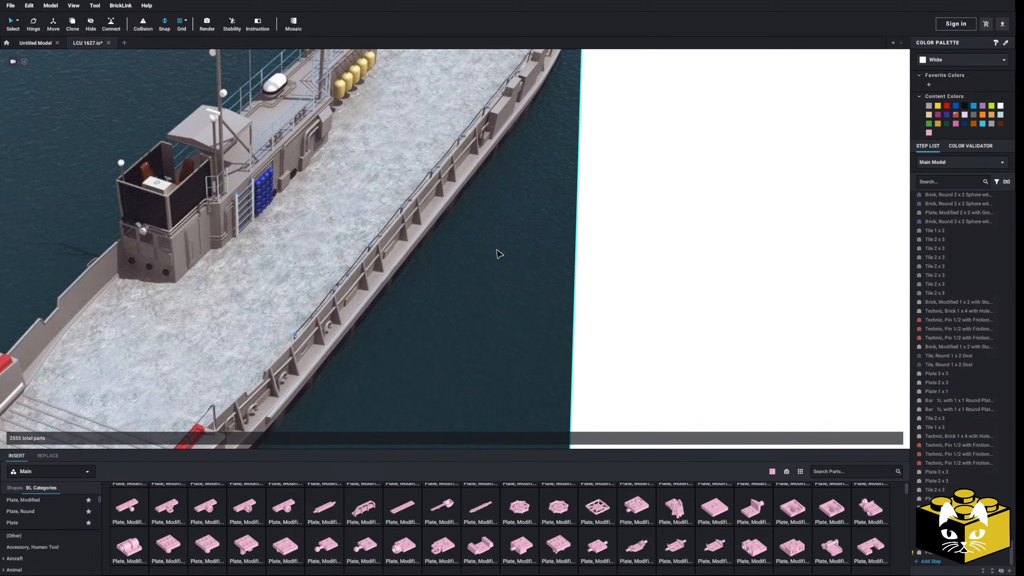
scroll(500, 254, down, 3)
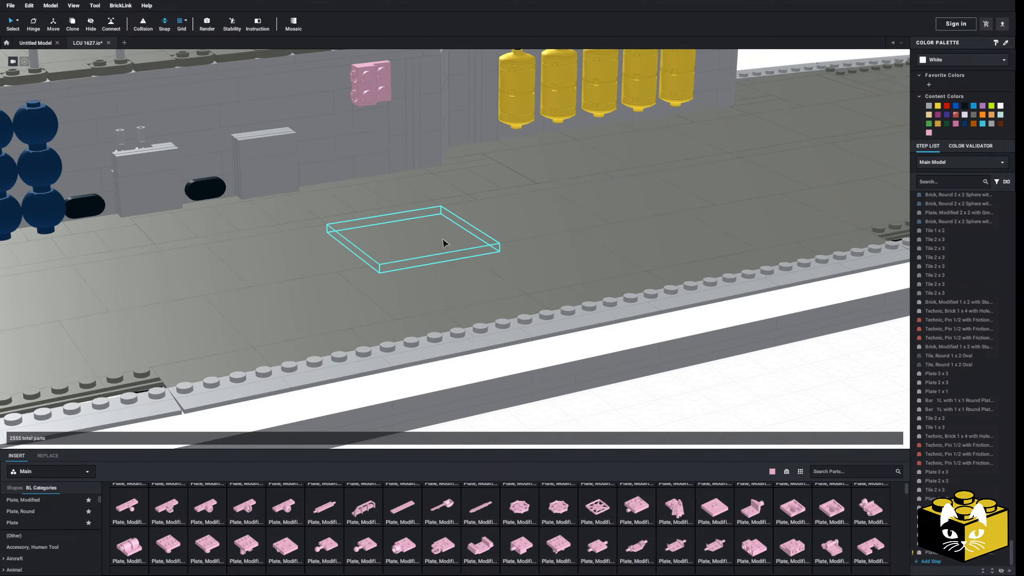
scroll(460, 256, up, 3)
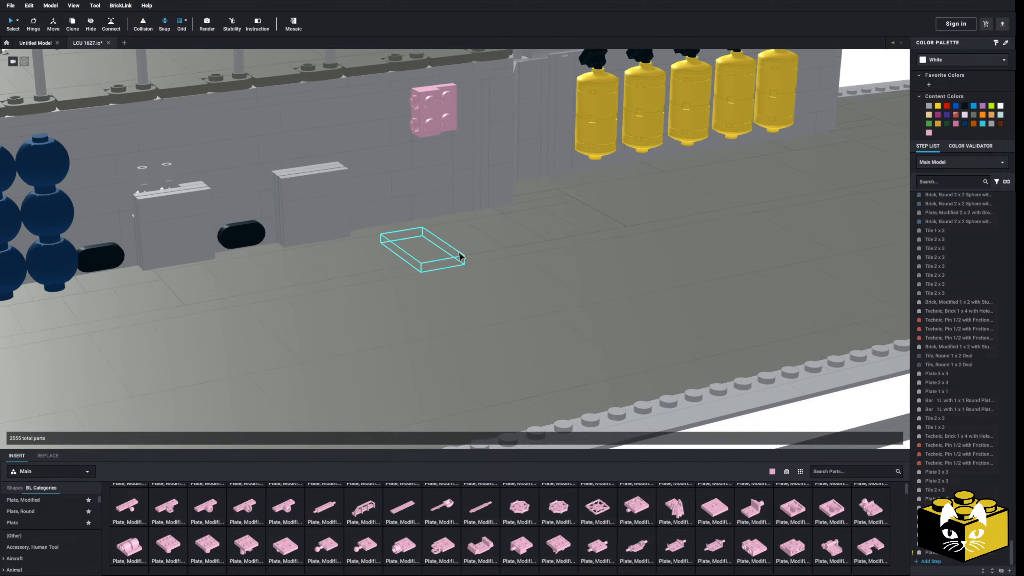
scroll(459, 256, up, 1)
middle_drag(485, 155, 458, 314)
scroll(451, 314, up, 2)
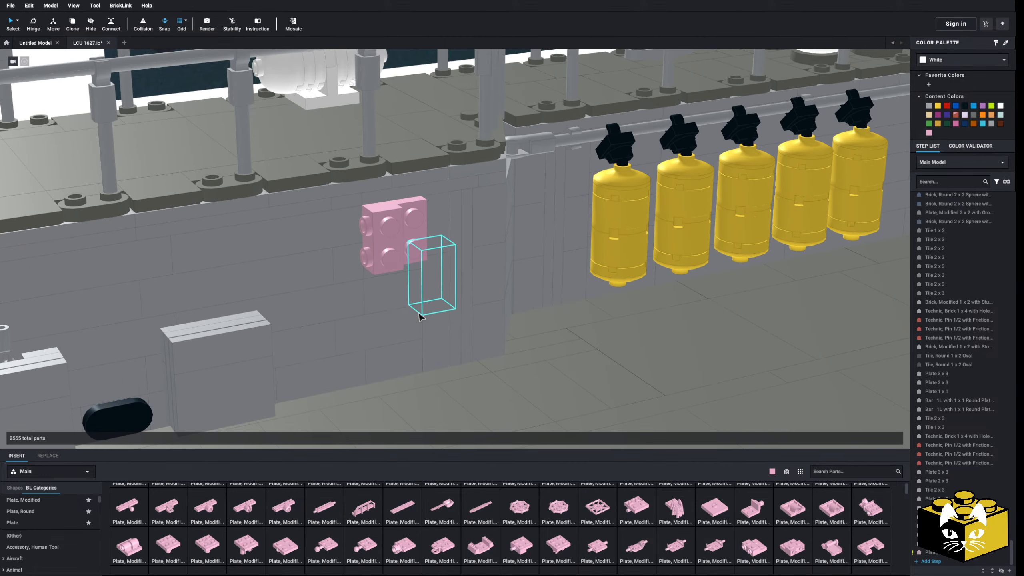
Attach two Plates 2 x 4 sideways to the wall mount as the backing of the equipment box
click(14, 522)
drag(632, 514, 431, 265)
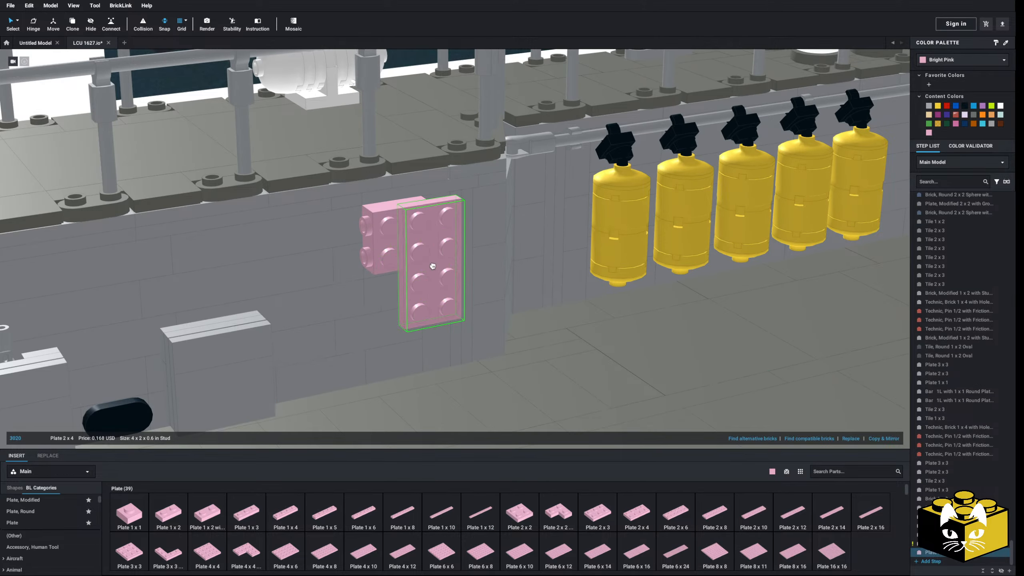
drag(634, 511, 423, 301)
right_drag(423, 302, 411, 197)
drag(411, 197, 433, 190)
click(407, 184)
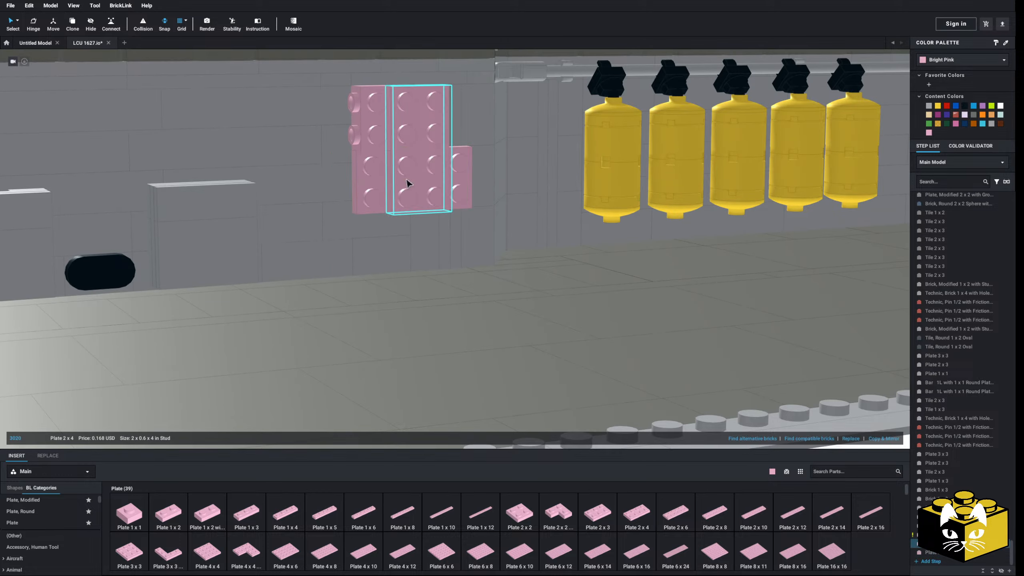
Fill out the equipment box backing with a Plate 2 x 2, a Plate 1 x 4 and a Plate 1 x 2
right_drag(407, 184, 359, 209)
middle_drag(359, 210, 409, 108)
drag(519, 511, 429, 289)
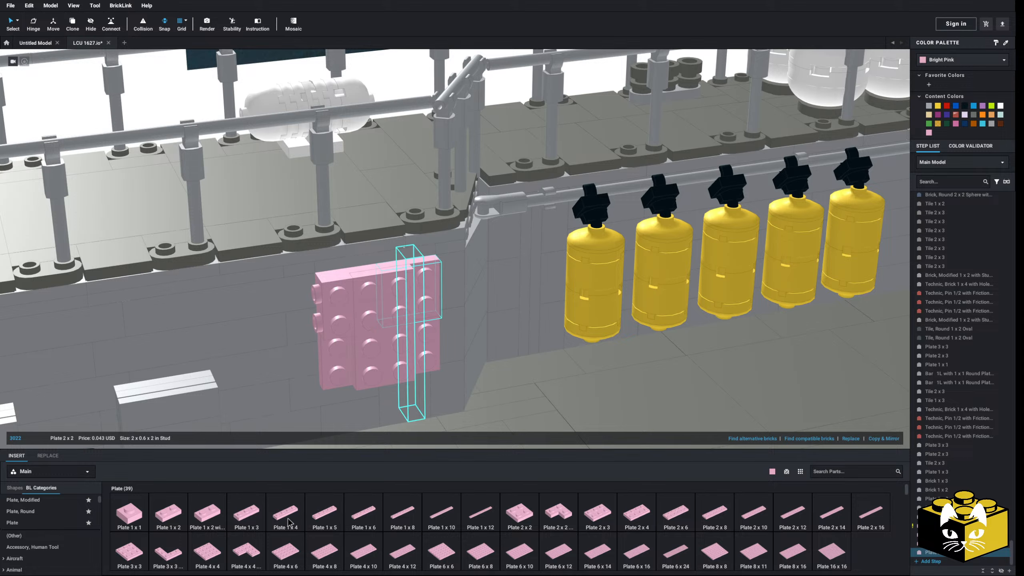
drag(289, 519, 430, 325)
key(Right)
drag(169, 514, 343, 369)
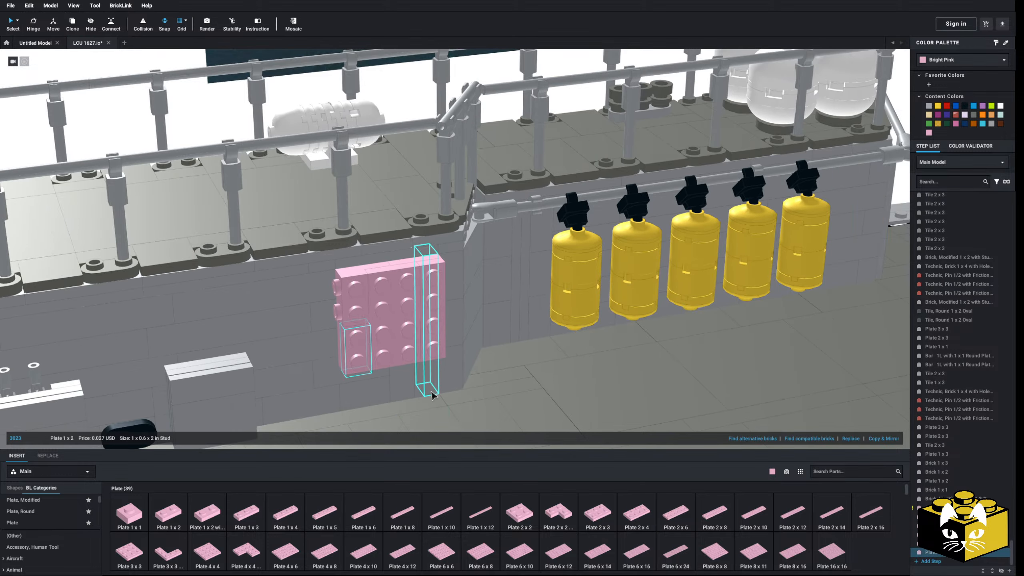
Attach a Plate 2 x 3 to the lower front of the box and mirror a copy beside it
middle_drag(431, 395, 454, 370)
scroll(438, 380, up, 2)
drag(600, 521, 383, 325)
right_drag(407, 337, 377, 325)
middle_drag(352, 333, 480, 355)
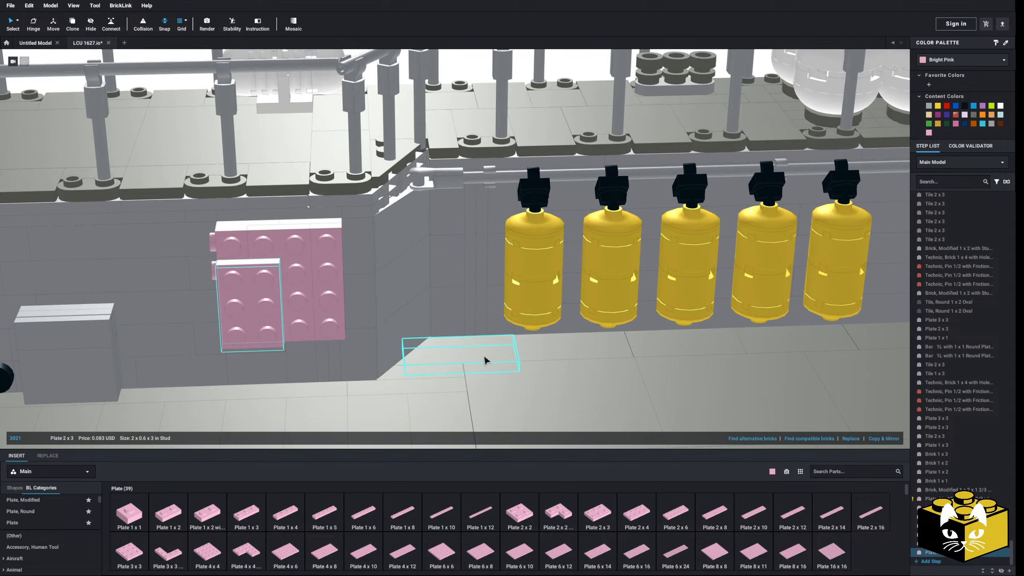
click(876, 437)
right_drag(765, 414, 519, 353)
middle_drag(519, 352, 442, 378)
scroll(437, 386, up, 2)
right_drag(443, 378, 453, 400)
middle_drag(453, 399, 453, 300)
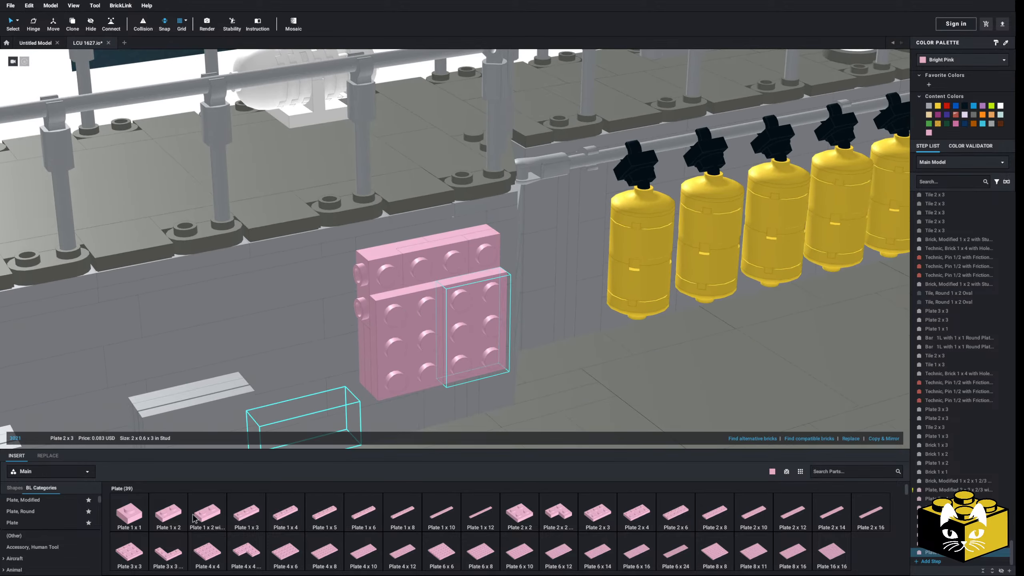
Place a Slope 30 1 x 2 x 2/3 on the upper row of studs of the box and mirror a copy beside it
scroll(19, 516, down, 3)
scroll(41, 518, down, 6)
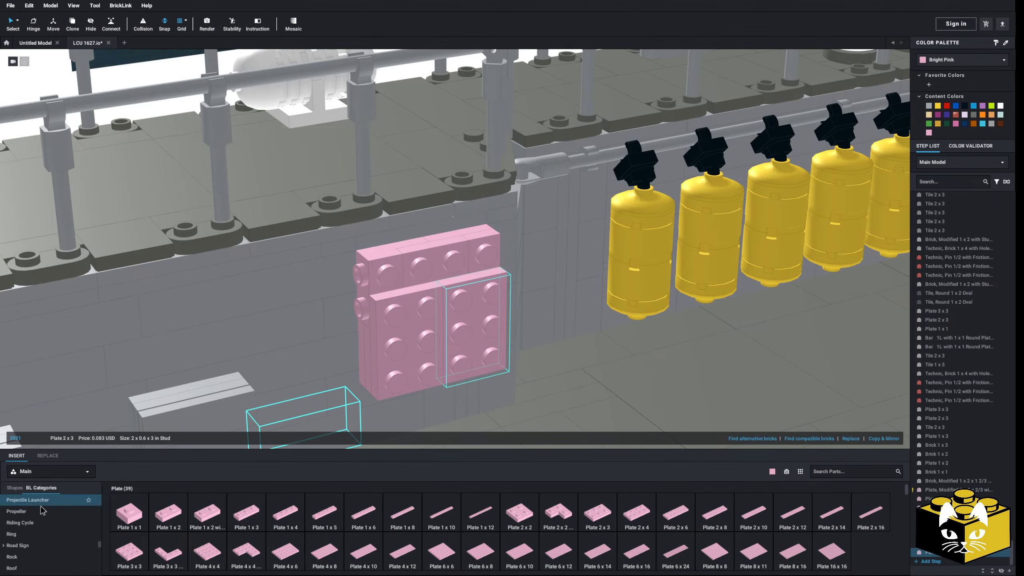
scroll(40, 510, up, 5)
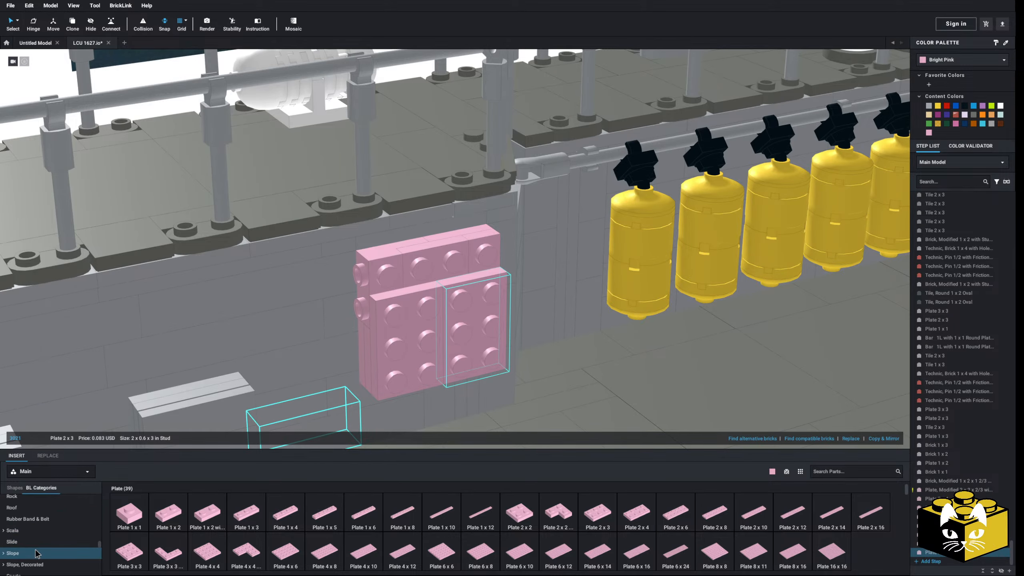
click(13, 554)
click(246, 513)
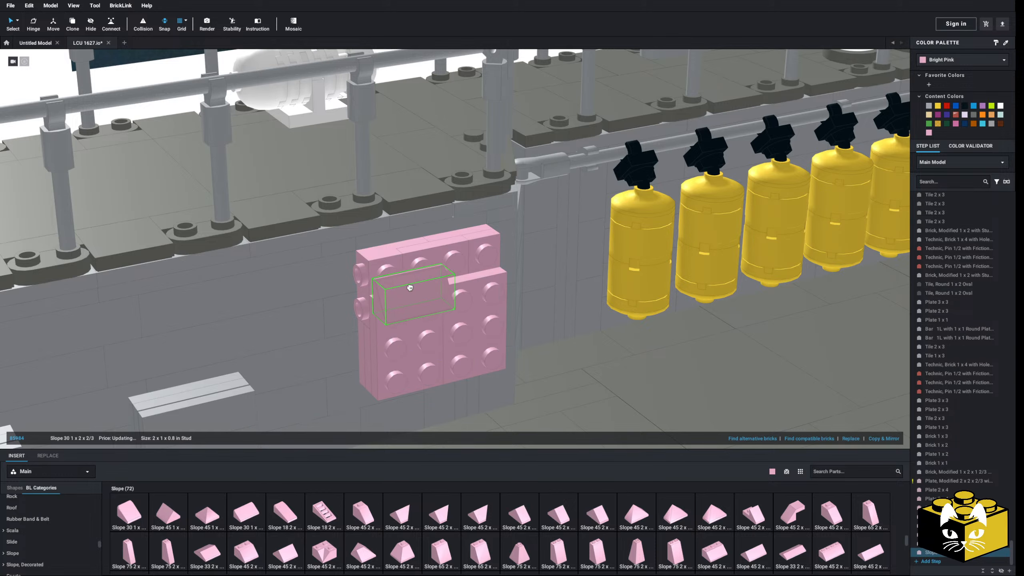
click(406, 274)
right_drag(406, 274, 455, 273)
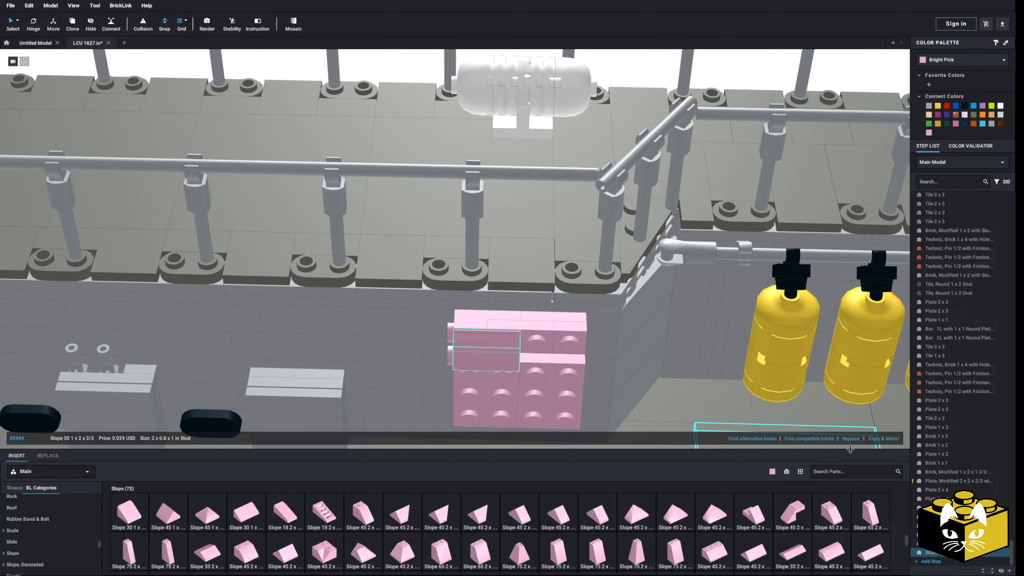
click(894, 440)
right_drag(629, 376, 489, 375)
scroll(488, 375, up, 2)
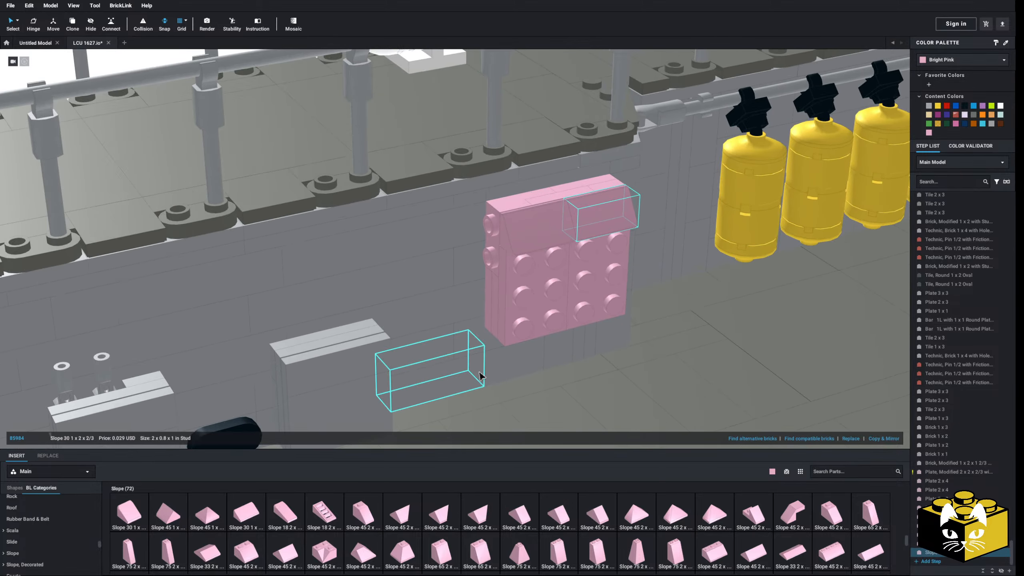
Cover the remaining front studs of the box with a Tile 2 x 4 and a Tile 1 x 4 below it
middle_drag(480, 376, 411, 400)
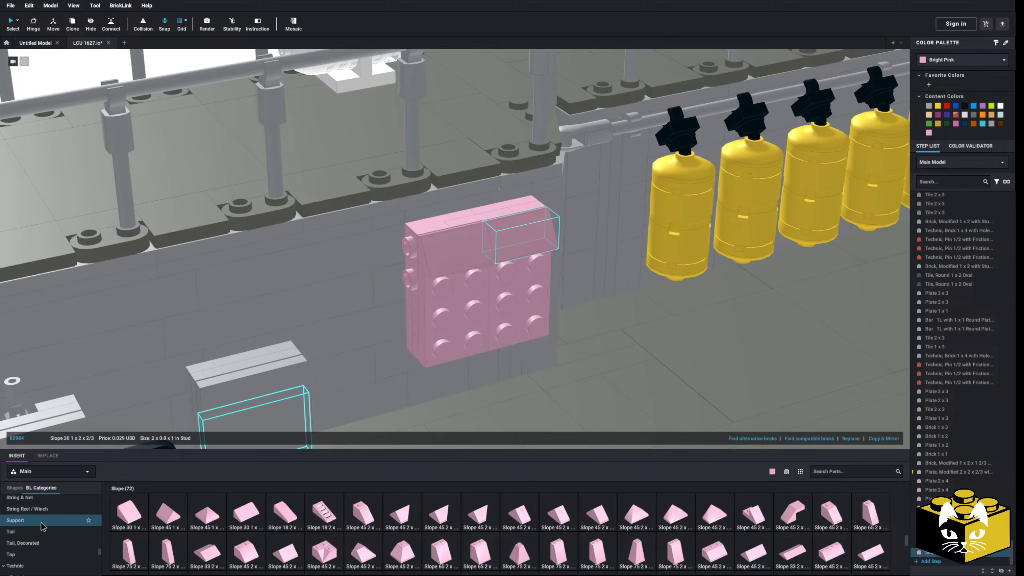
scroll(43, 526, down, 6)
click(14, 530)
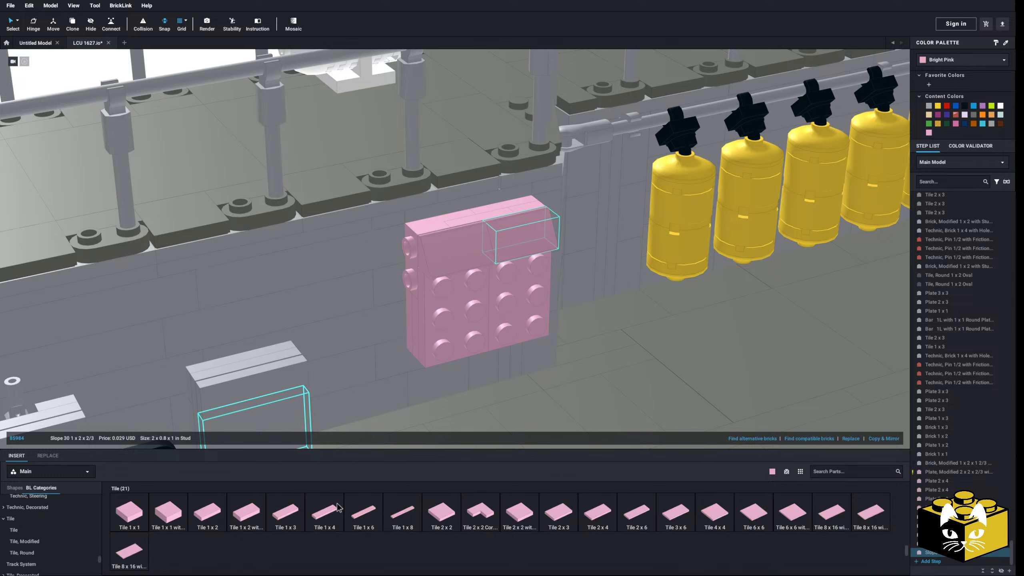
click(586, 515)
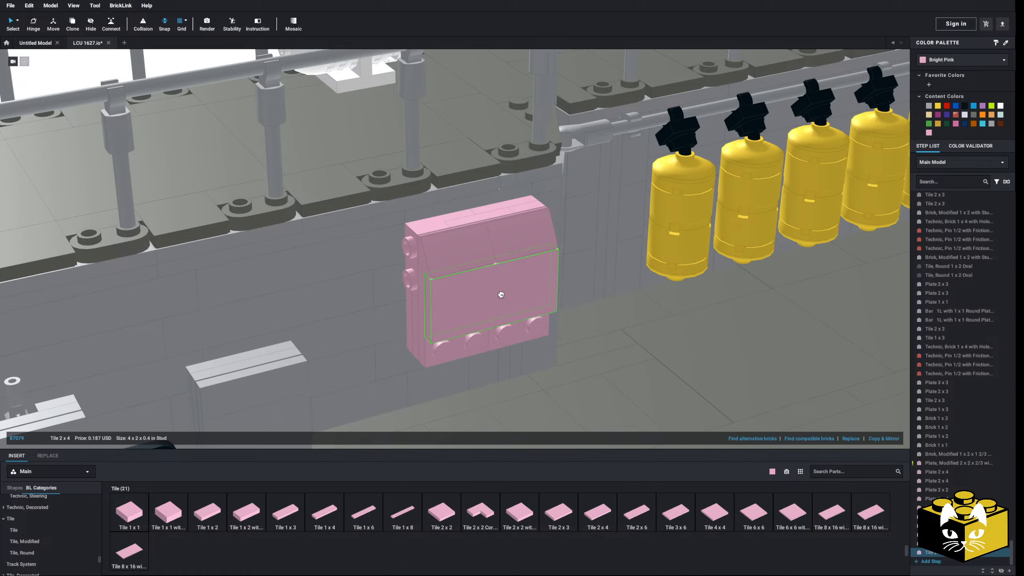
click(324, 522)
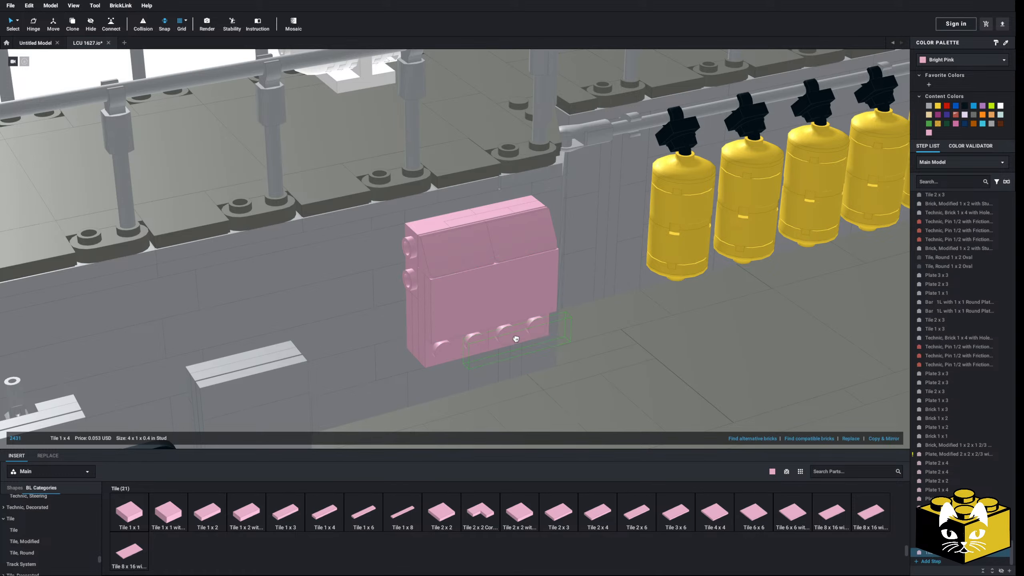
Select all pink parts by color, recolor them Light Bluish Gray, and return to default selection
click(17, 20)
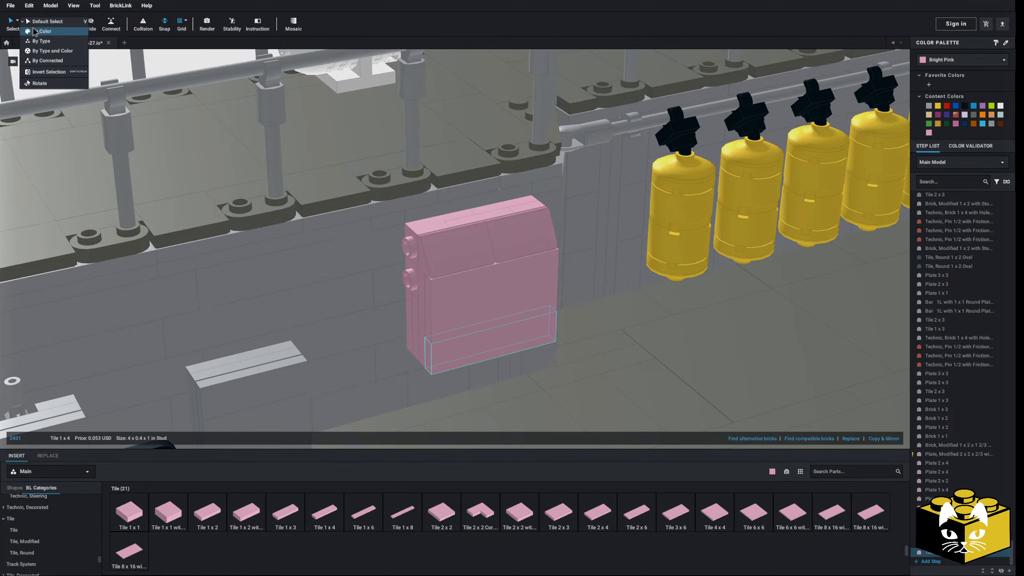
click(34, 30)
click(483, 296)
click(929, 108)
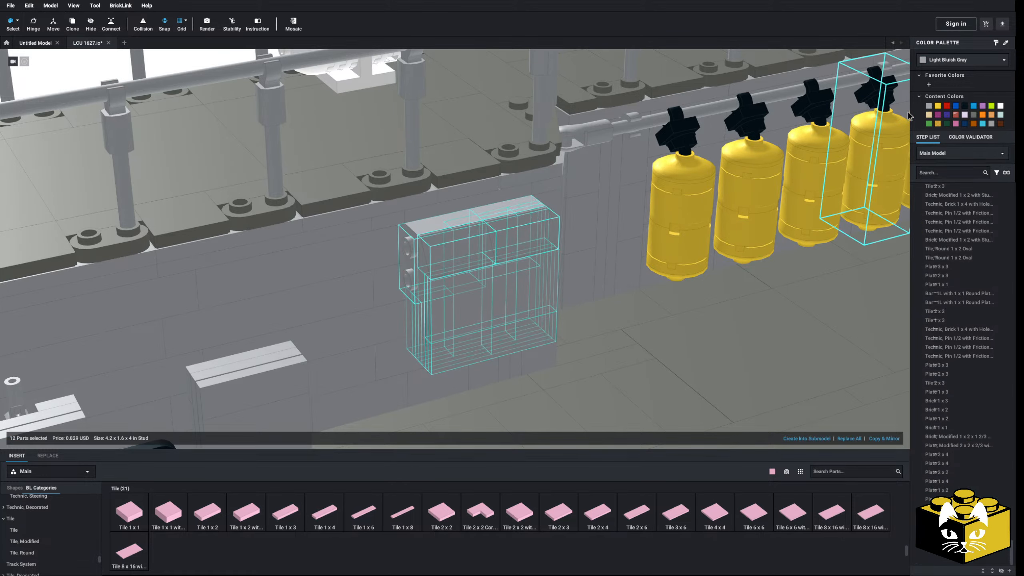
scroll(564, 242, down, 6)
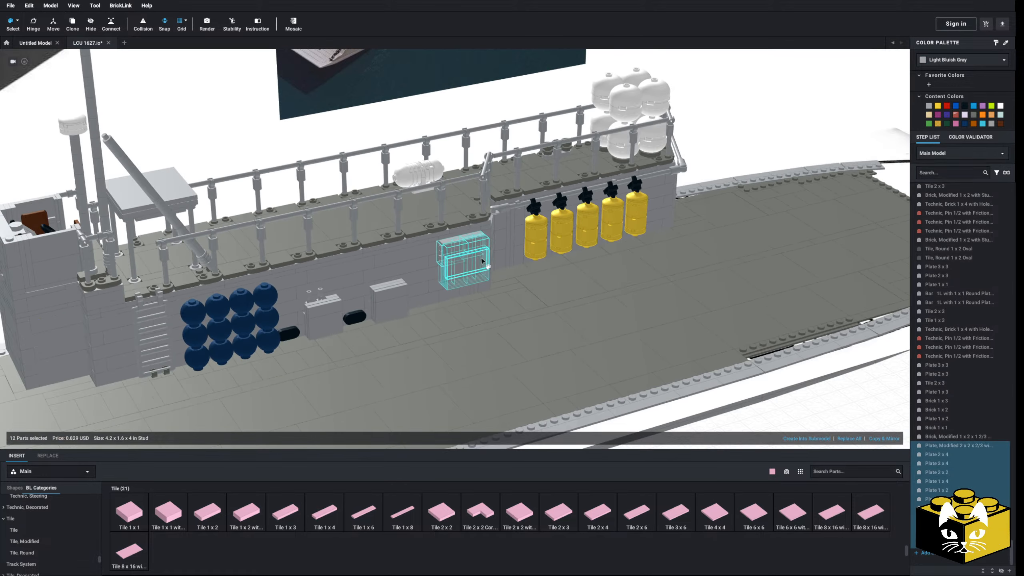
click(16, 20)
click(38, 21)
Review the overall model and the finished equipment box on the wall between the blue drums and yellow cylinders
click(264, 154)
scroll(264, 154, down, 4)
right_drag(264, 154, 298, 151)
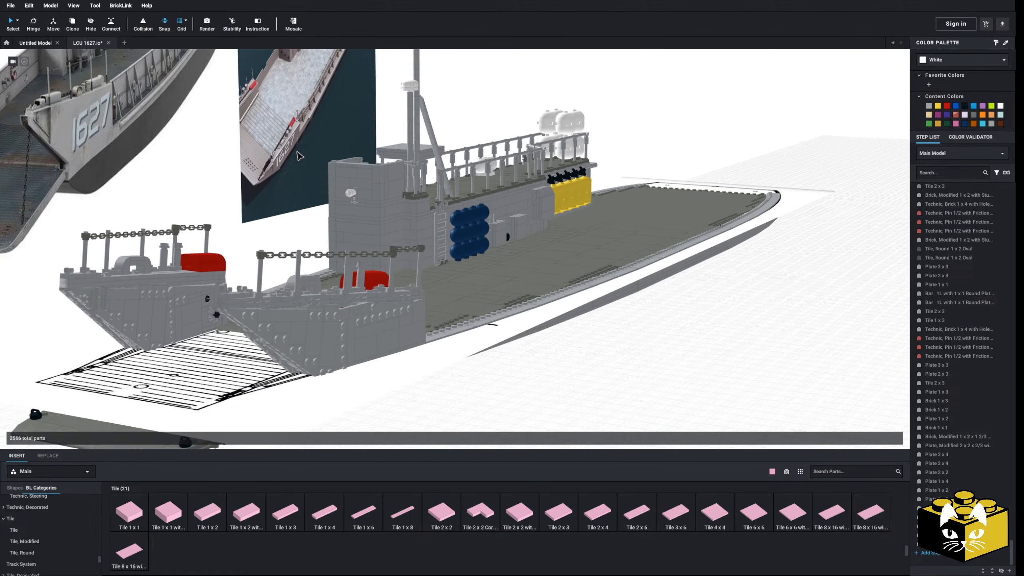
scroll(297, 152, down, 1)
scroll(479, 194, up, 5)
right_drag(464, 198, 341, 220)
scroll(393, 210, up, 4)
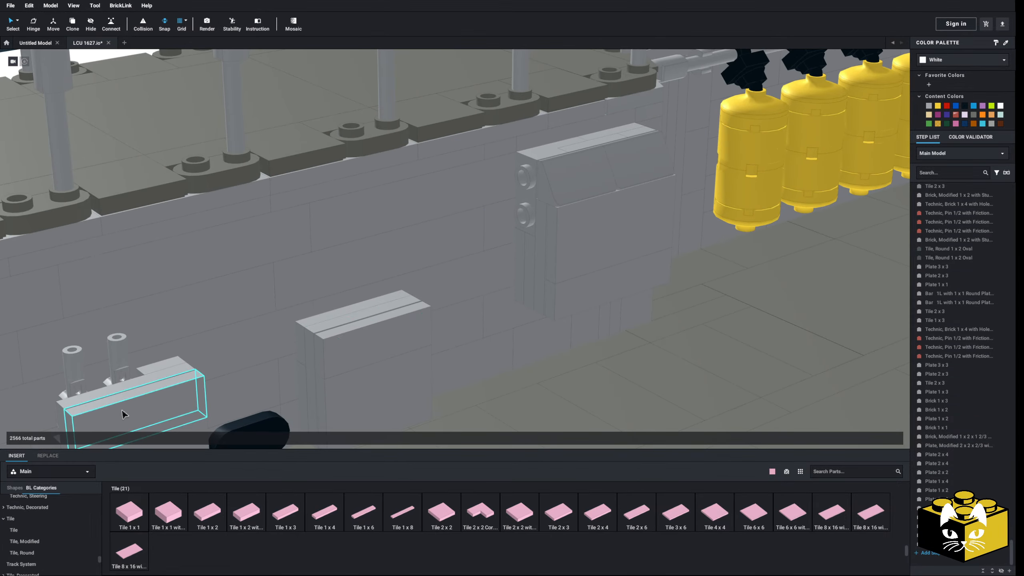
Place a Bright Pink Brick, Round 1 x 1 90-degree Elbow Macaroni with axle hole on the deck in front of the wall boxes
scroll(100, 559, up, 3)
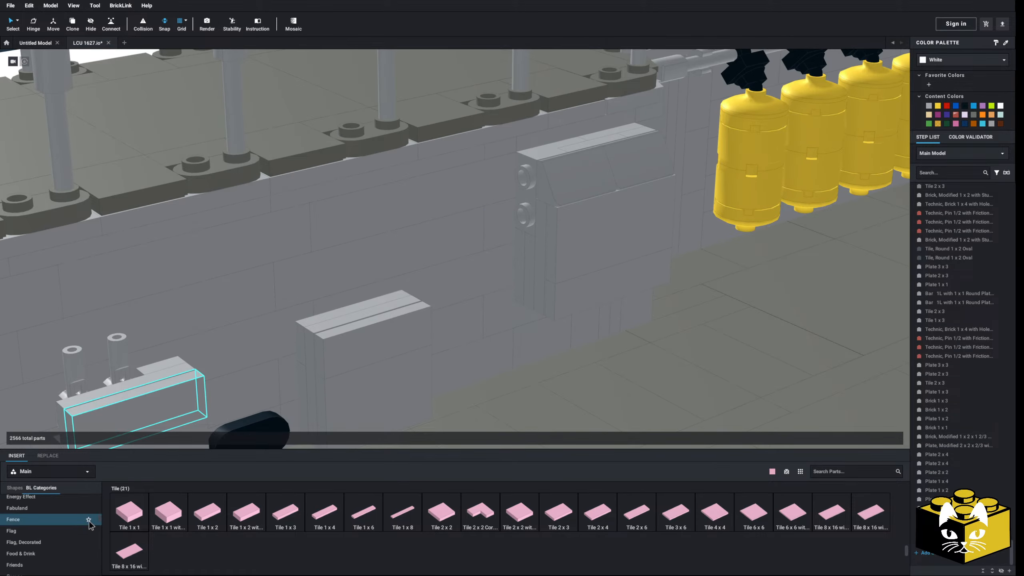
scroll(100, 520, up, 5)
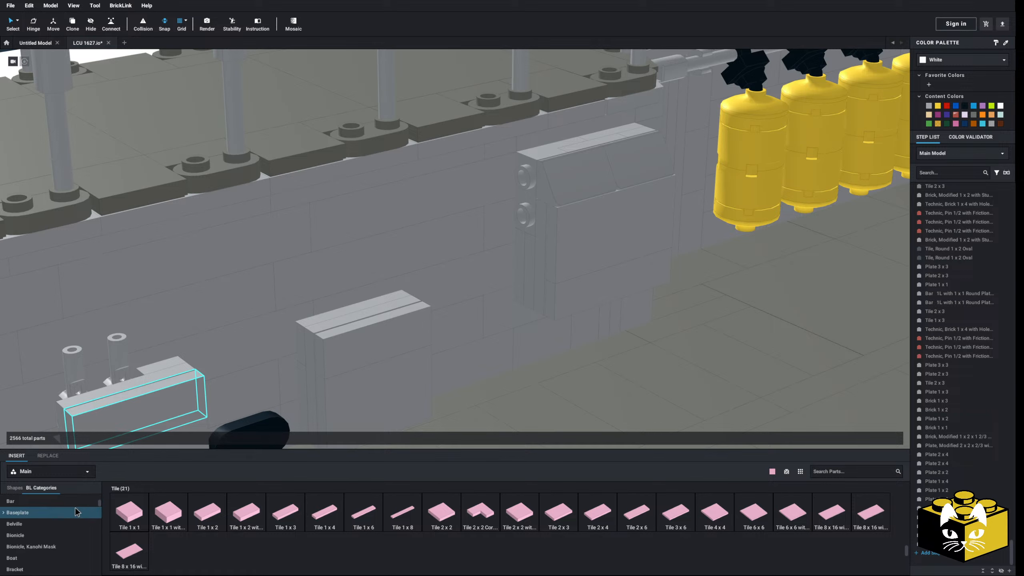
click(16, 523)
scroll(40, 524, down, 1)
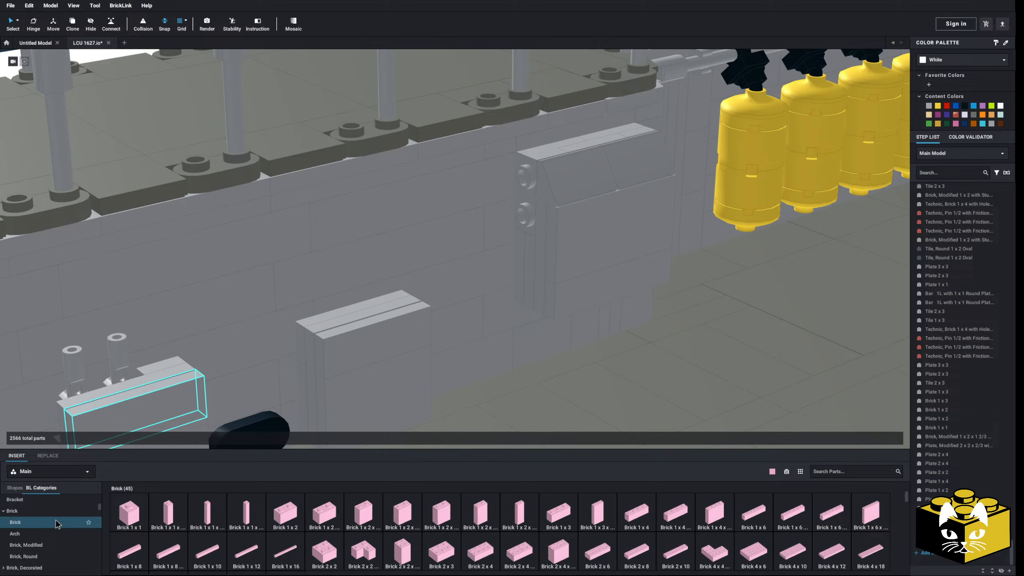
click(23, 544)
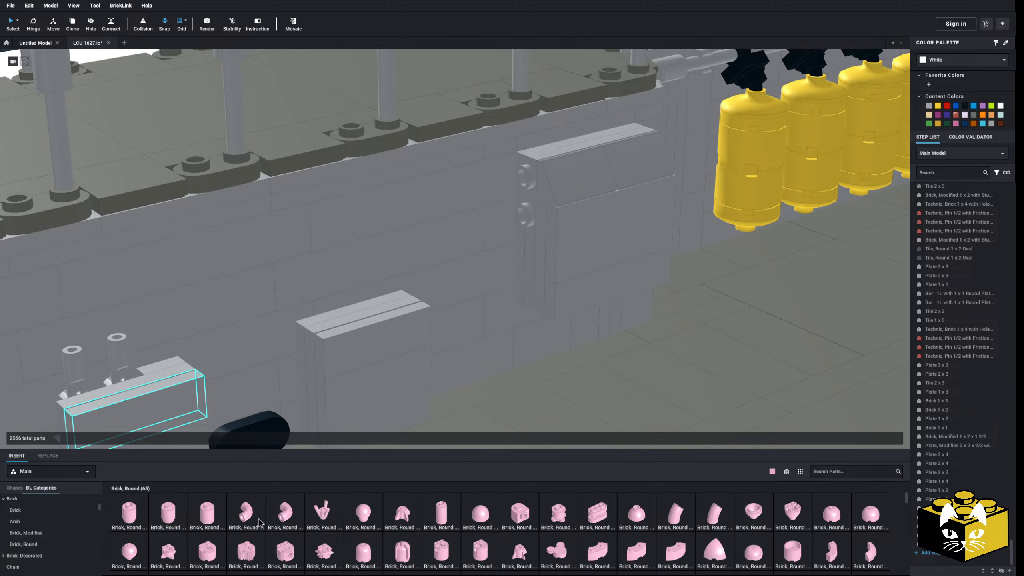
click(284, 514)
scroll(484, 318, down, 3)
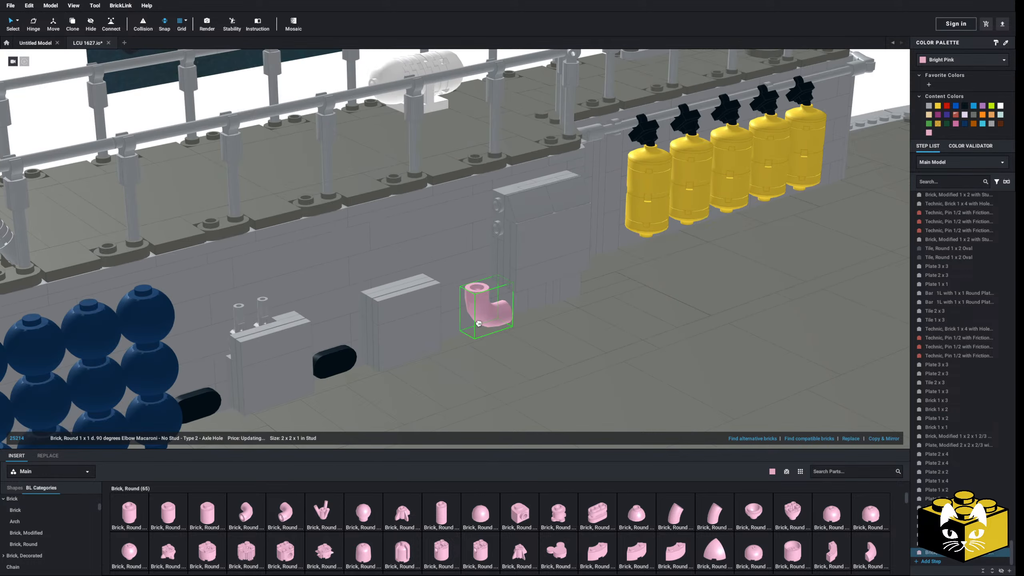
click(513, 355)
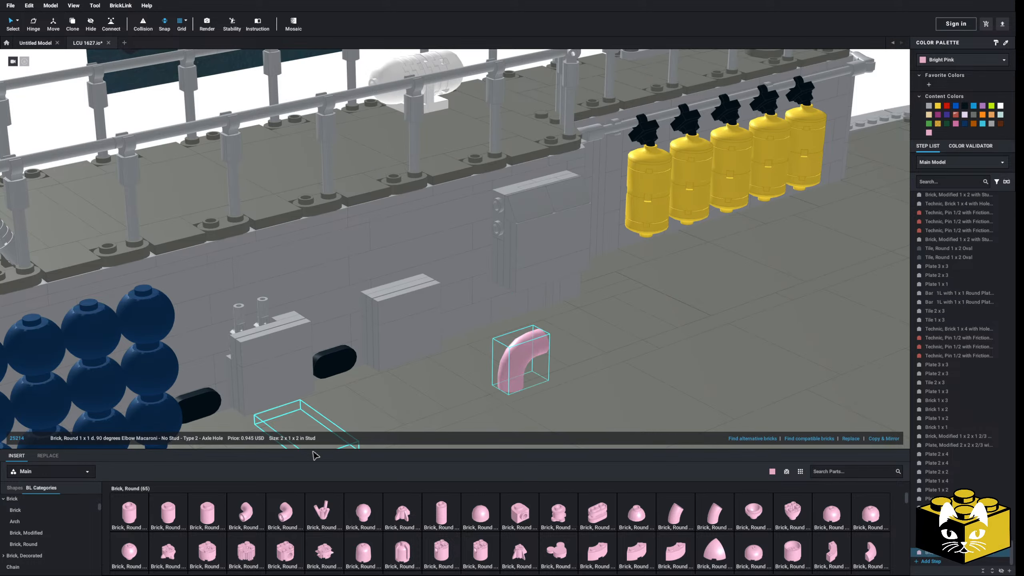
Insert a Technic Axle 1L with Pin with Friction Ridges into the elbow's horizontal end
scroll(41, 525, down, 15)
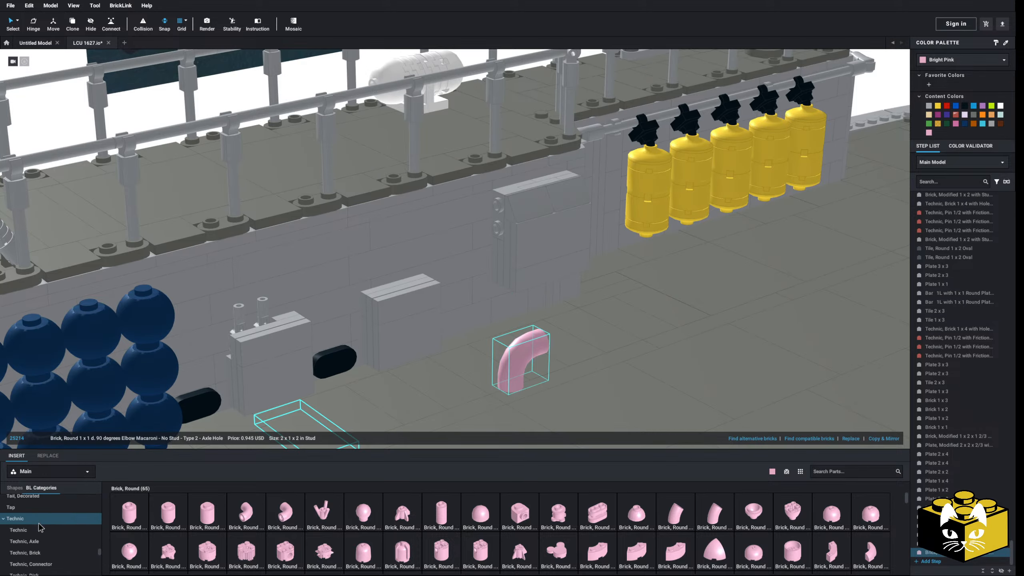
scroll(40, 524, down, 3)
scroll(49, 527, up, 2)
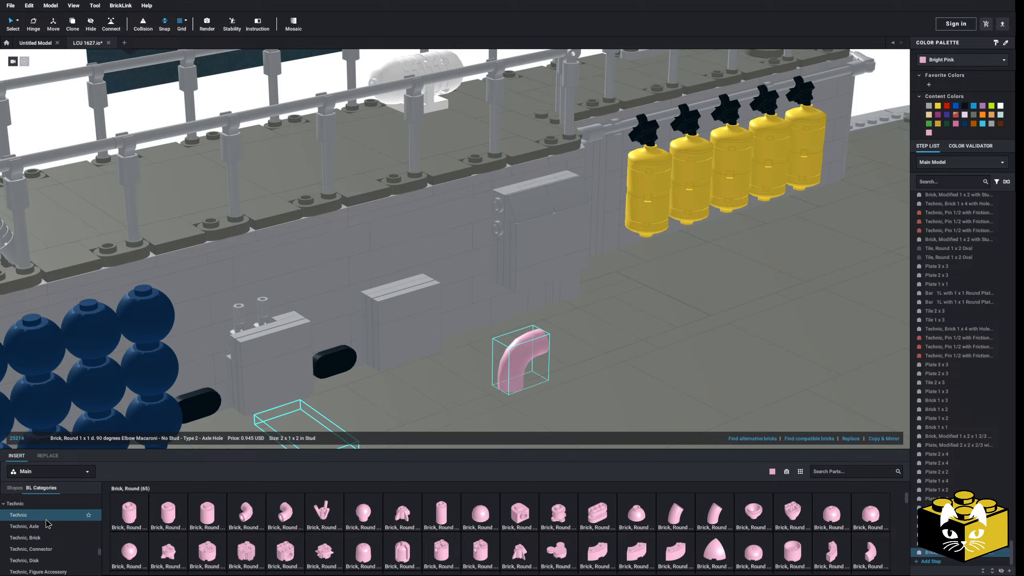
click(44, 527)
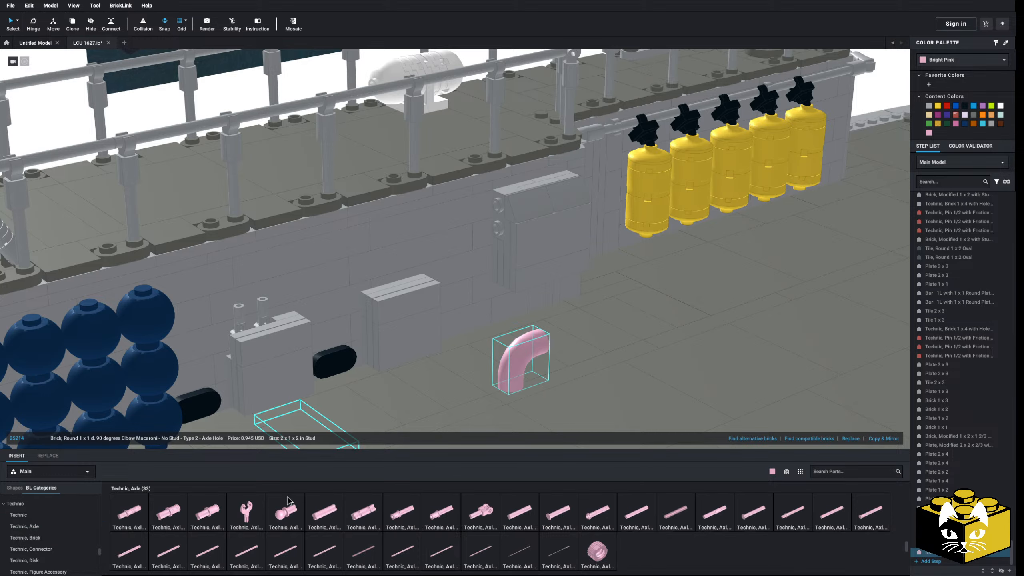
click(206, 520)
click(543, 339)
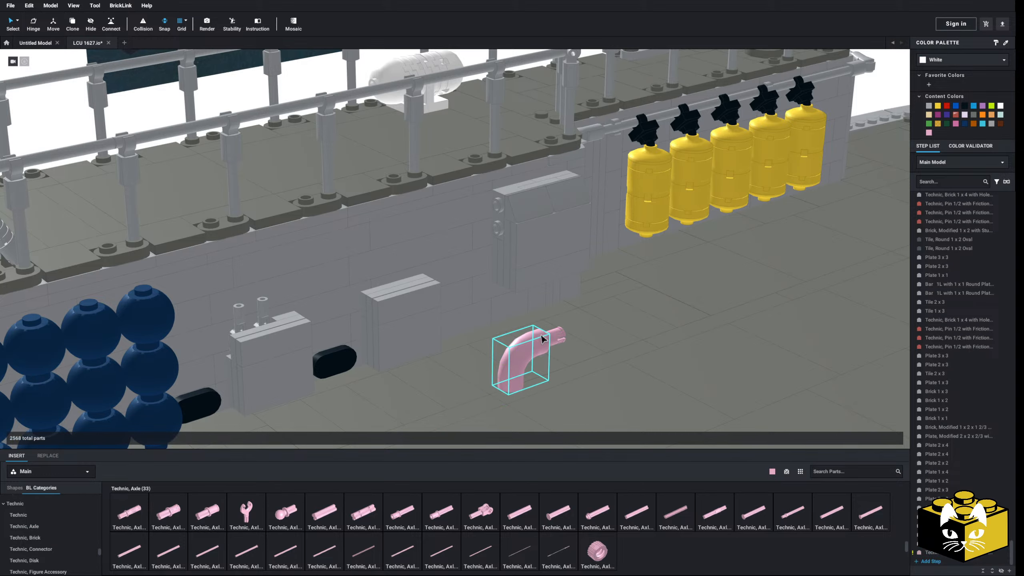
Fit a Technic Pin Connector Round 2L with Slot onto the pin projecting from the elbow
click(518, 350)
scroll(516, 351, down, 2)
middle_drag(508, 348, 438, 346)
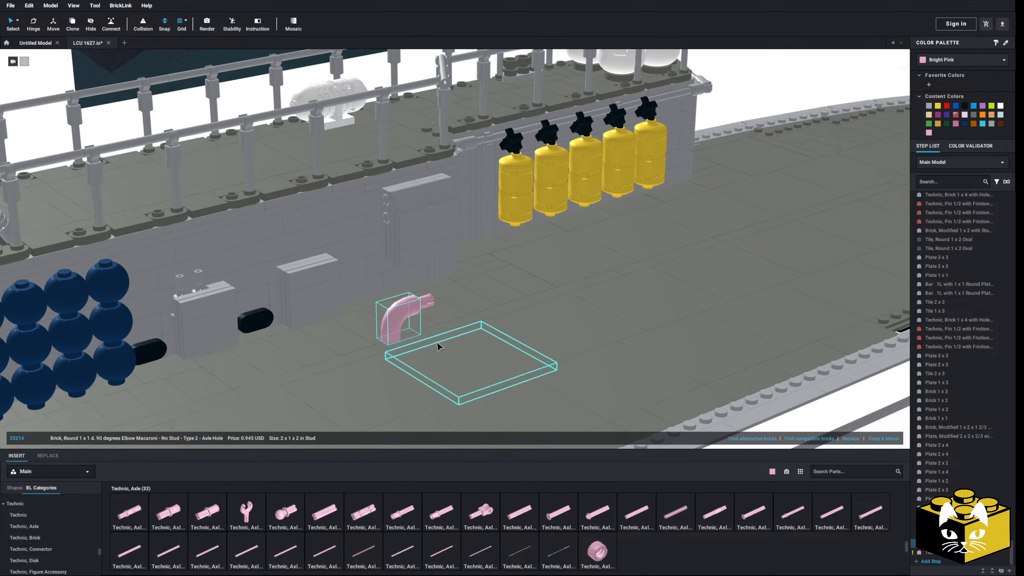
click(41, 514)
scroll(536, 501, down, 1)
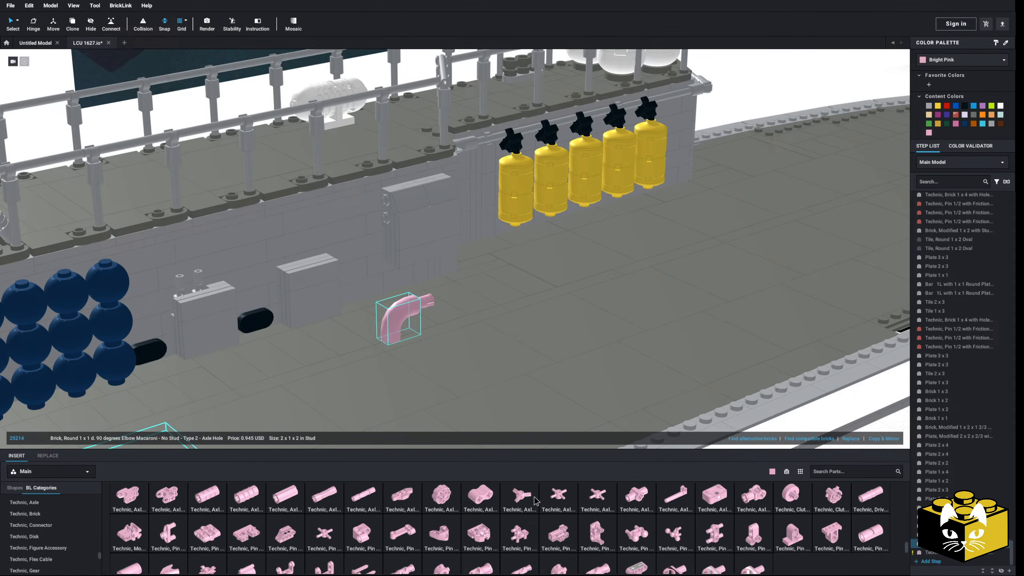
click(870, 532)
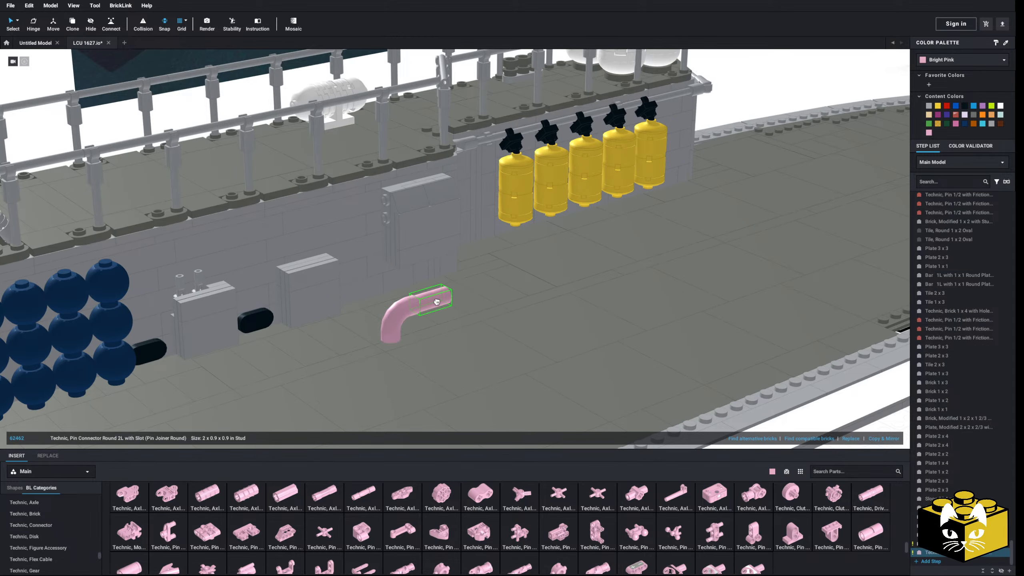
Select the elbow, axle pin and connector and move the pipe assembly off the ship onto empty ground
ctrl+click(420, 304)
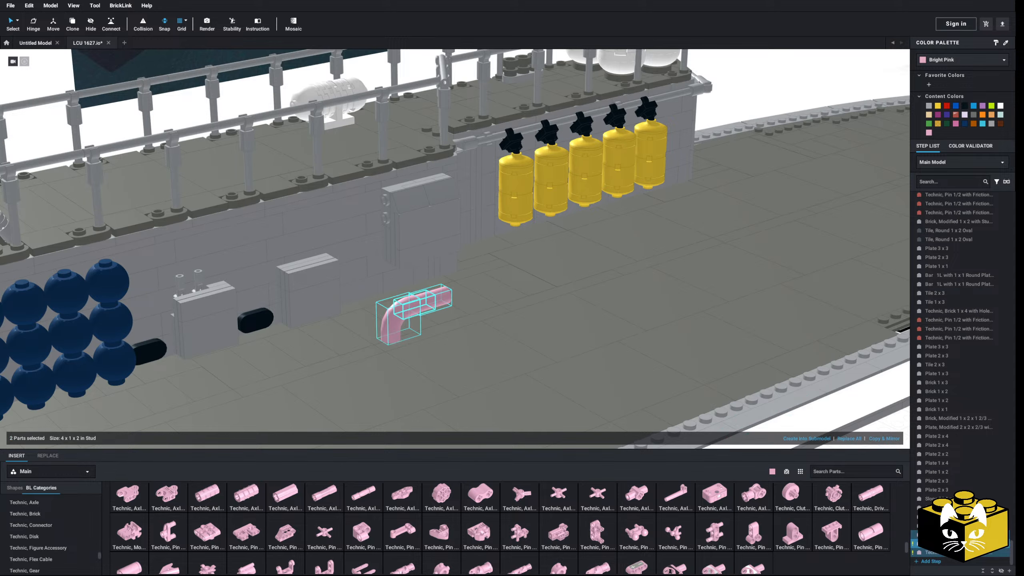
ctrl+click(456, 309)
drag(433, 293, 430, 334)
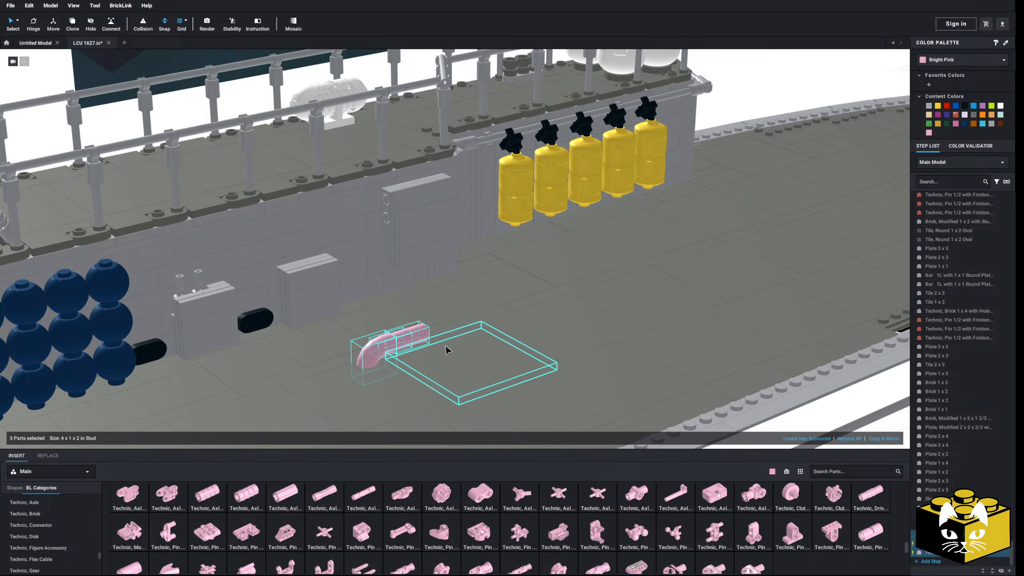
scroll(447, 350, down, 3)
drag(398, 287, 537, 311)
middle_drag(627, 374, 537, 311)
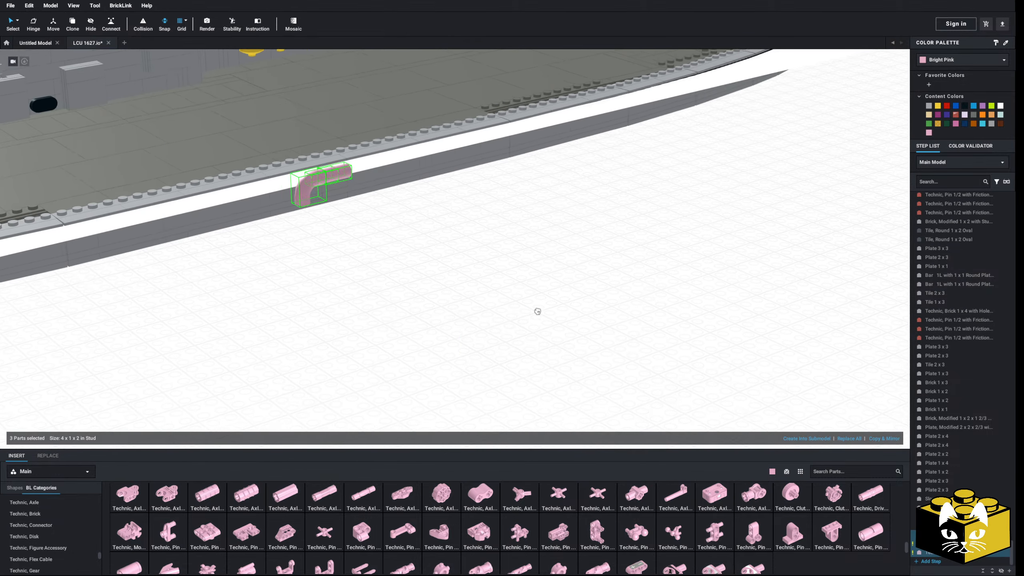
drag(537, 311, 493, 318)
Insert a Technic Pin with Short Friction Ridges into the connector's open end, discarding the long-ridged pin tried first
scroll(41, 521, down, 4)
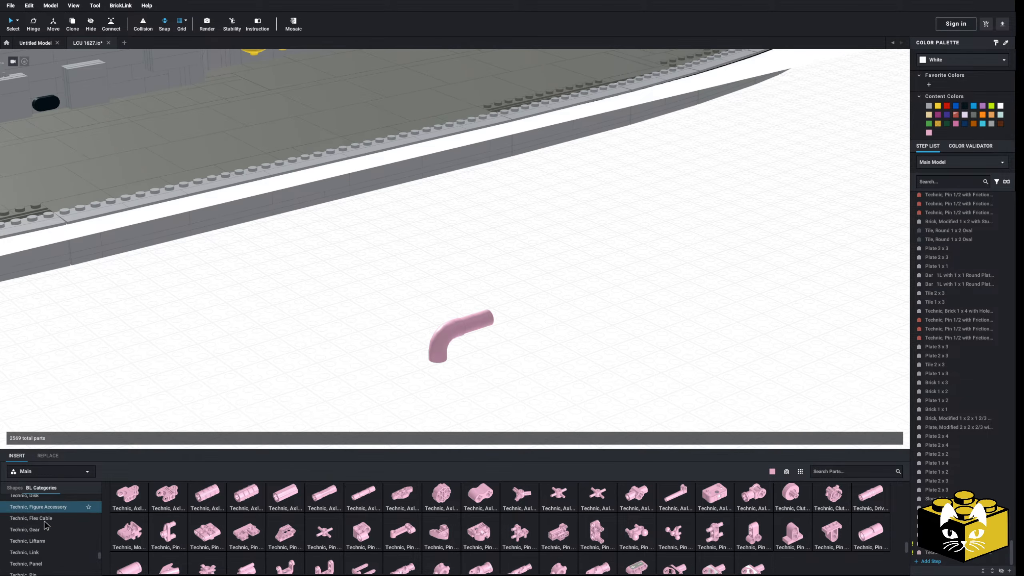
click(40, 518)
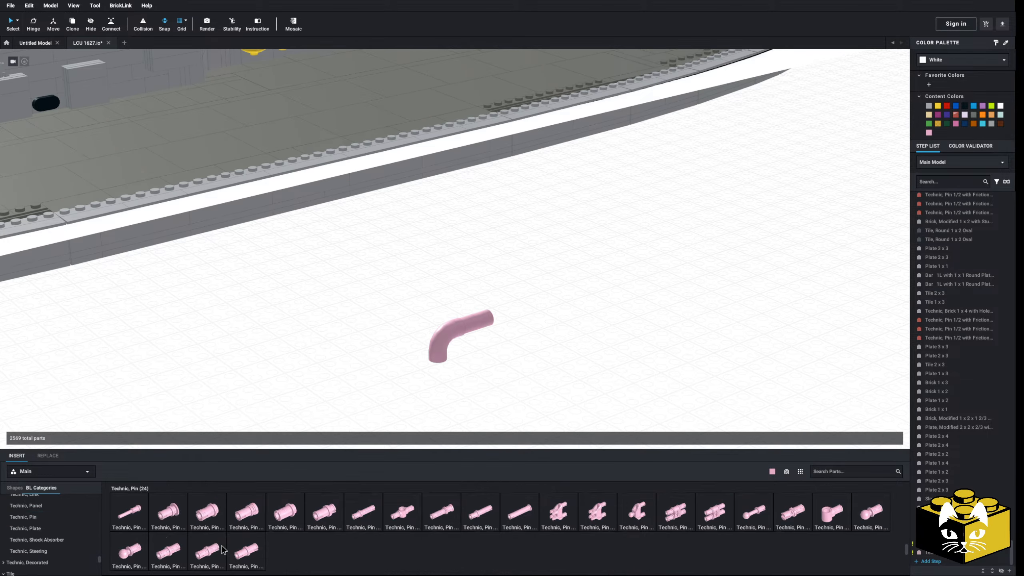
click(507, 317)
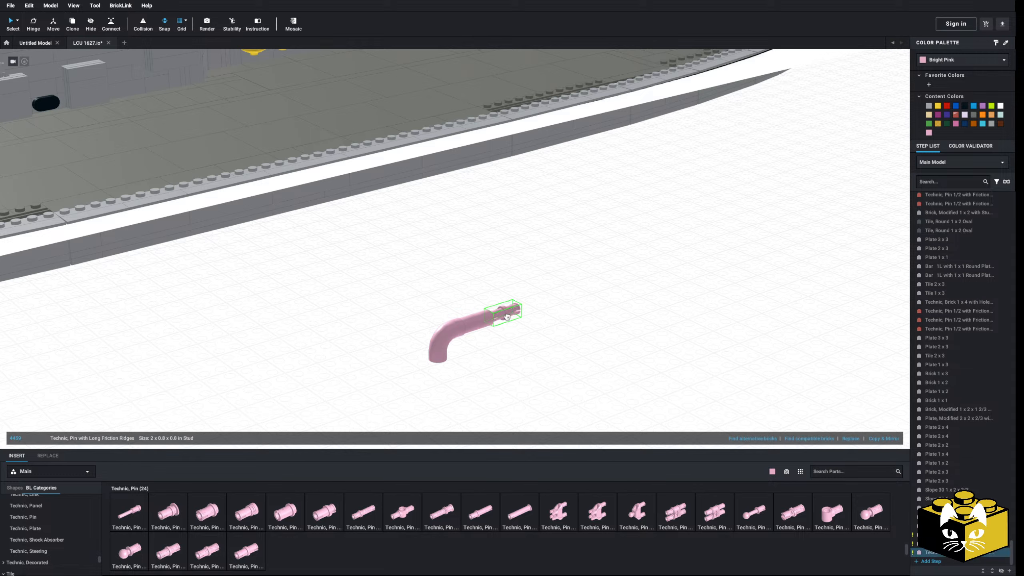
drag(541, 322, 609, 325)
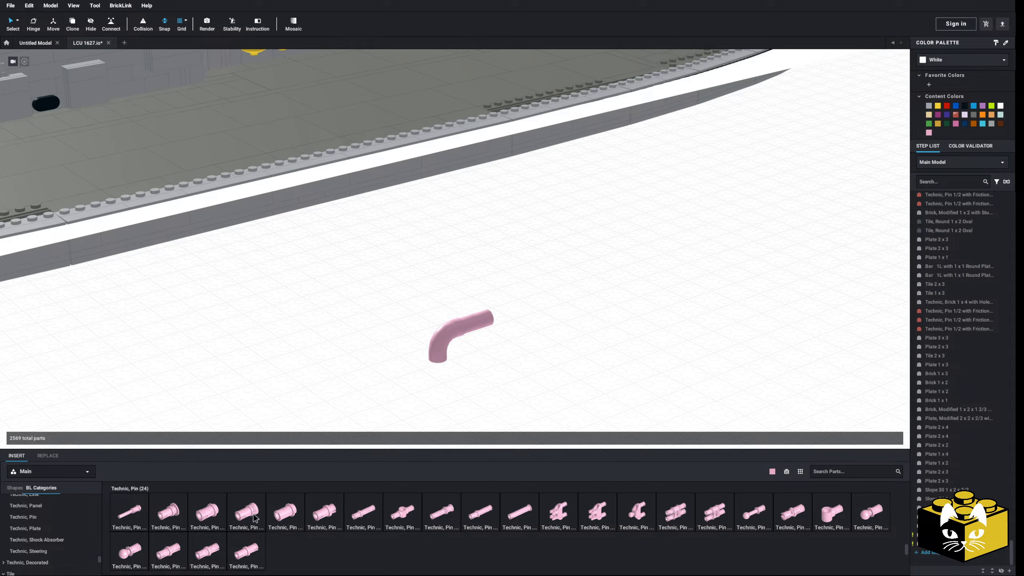
click(217, 549)
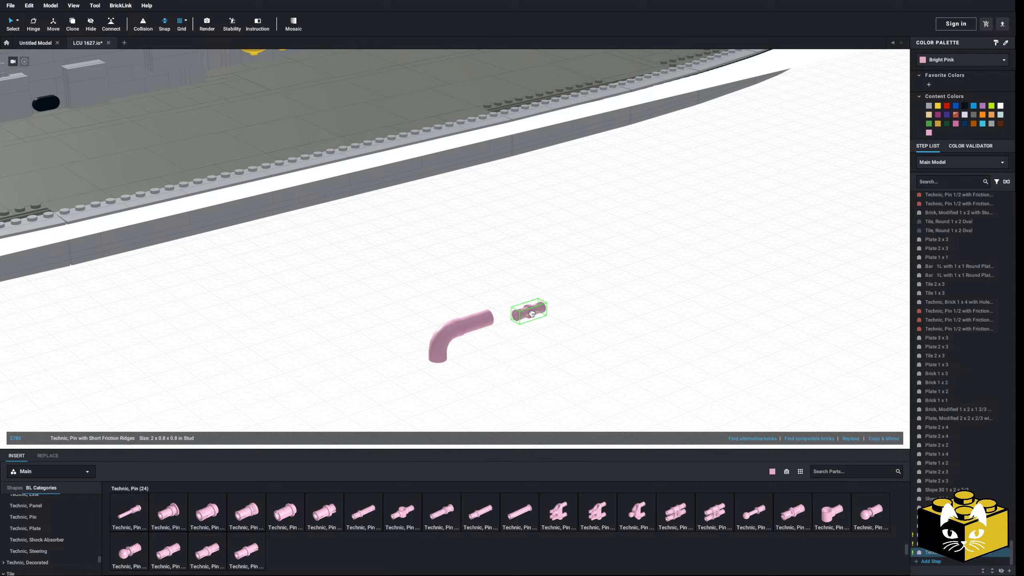
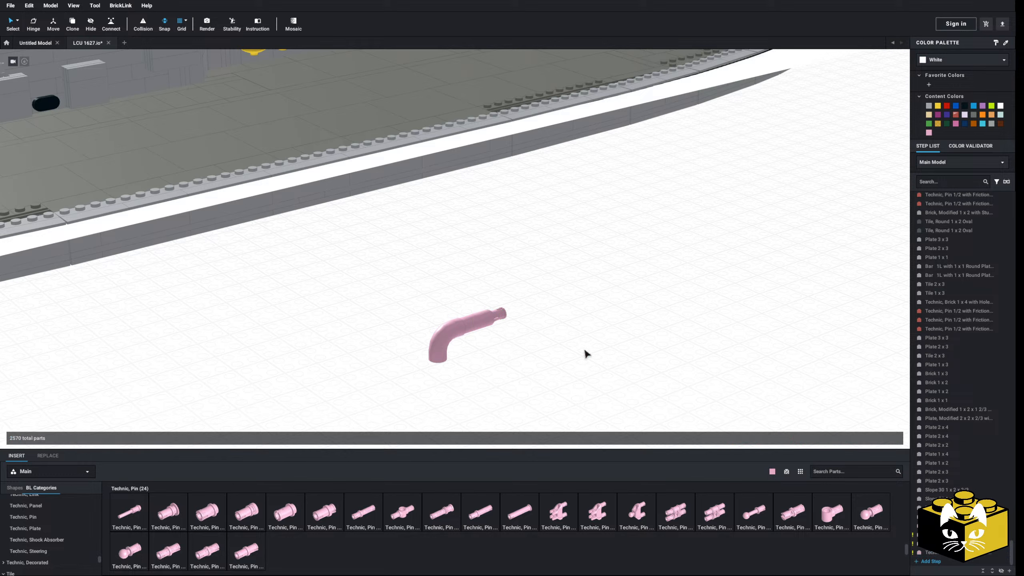
Duplicate the round pin connector and fit the copy onto the projecting pin to lengthen the pipe
right_click(473, 322)
click(493, 337)
click(543, 320)
right_click(544, 320)
click(566, 348)
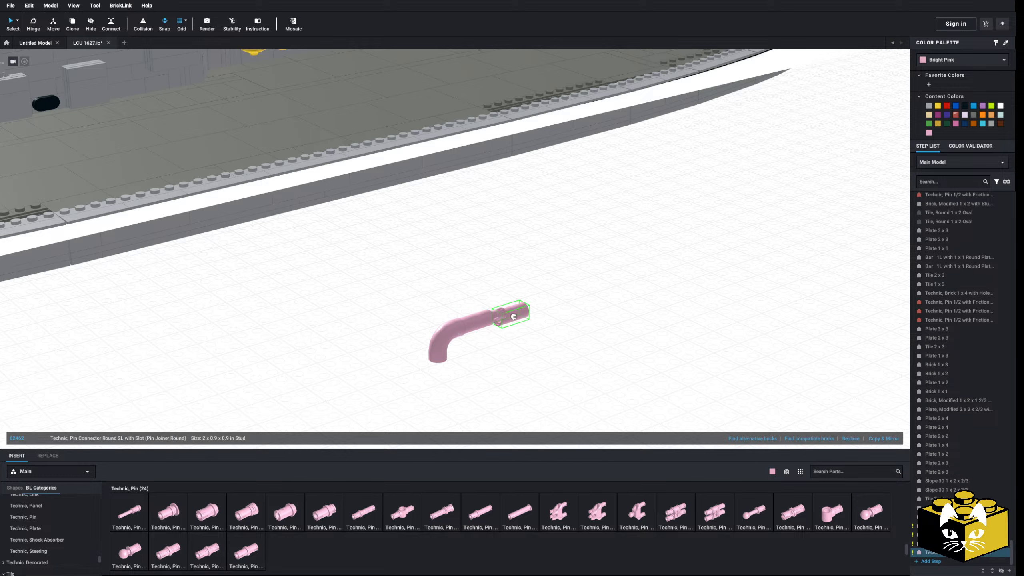
Replace the pink on all five pipe parts, coloring the elbow and both round connectors Light Bluish Gray
drag(552, 281, 377, 399)
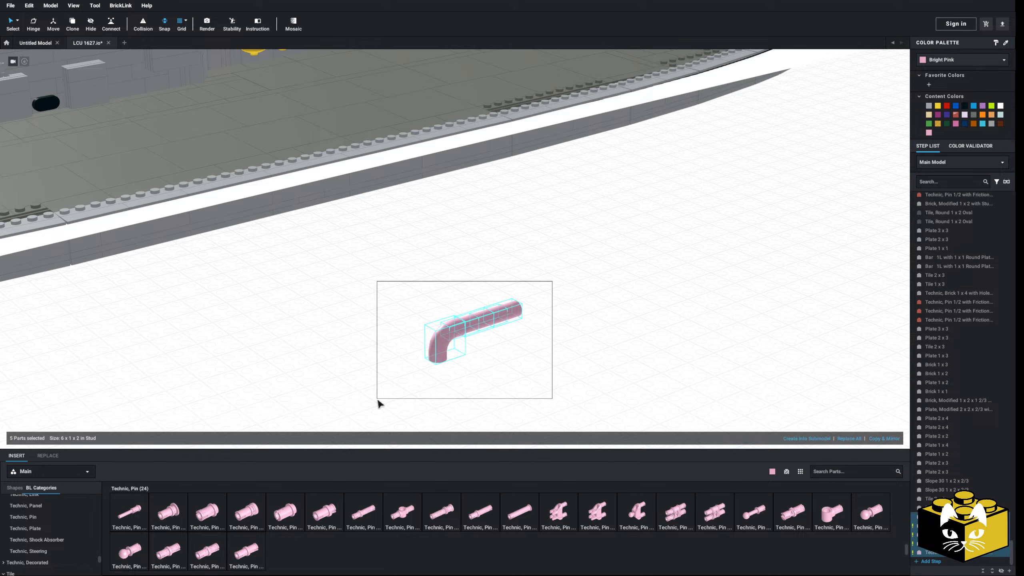
click(956, 60)
click(677, 265)
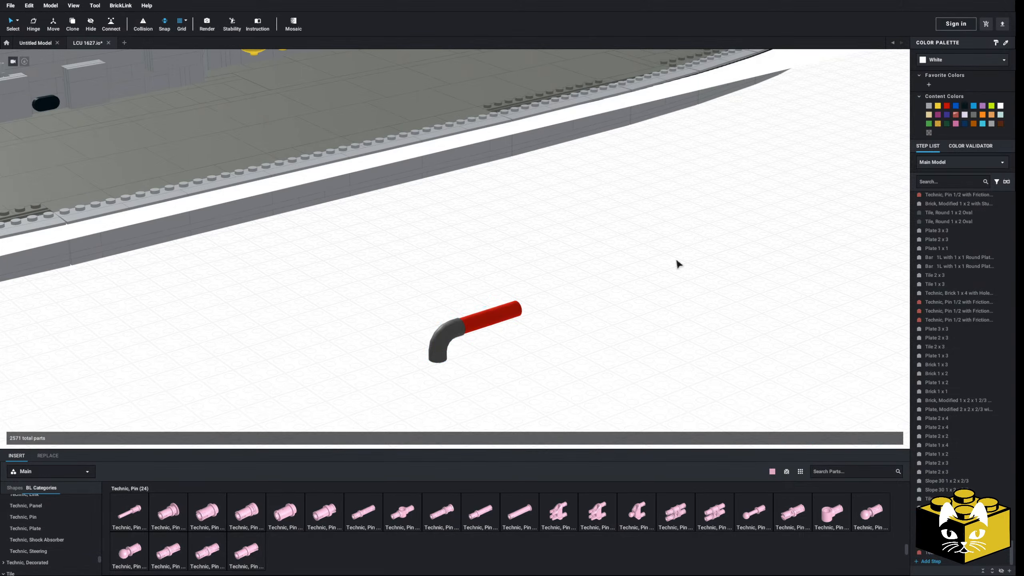
click(510, 314)
ctrl+click(476, 322)
ctrl+click(445, 335)
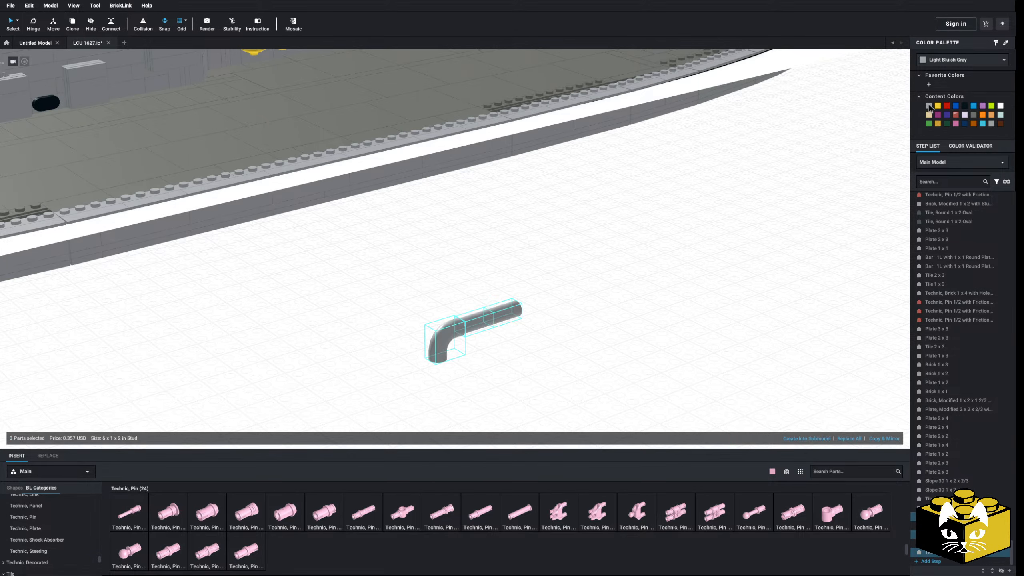
click(555, 371)
Select the whole pipe and attach it to the side of the tall equipment box, with its elbow over the lower box
drag(577, 271, 402, 411)
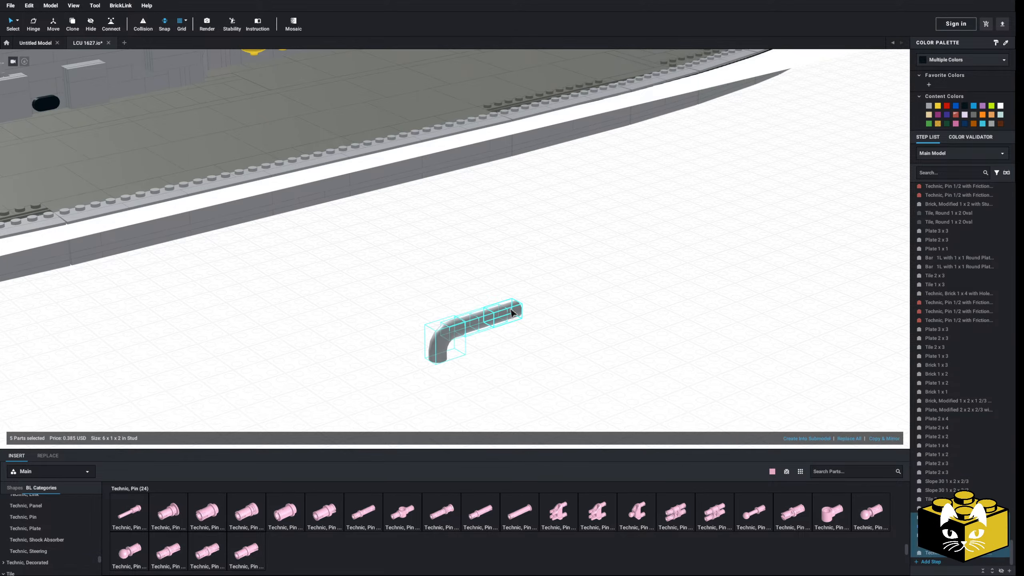
drag(510, 309, 334, 317)
scroll(403, 333, up, 3)
scroll(347, 311, down, 5)
click(620, 377)
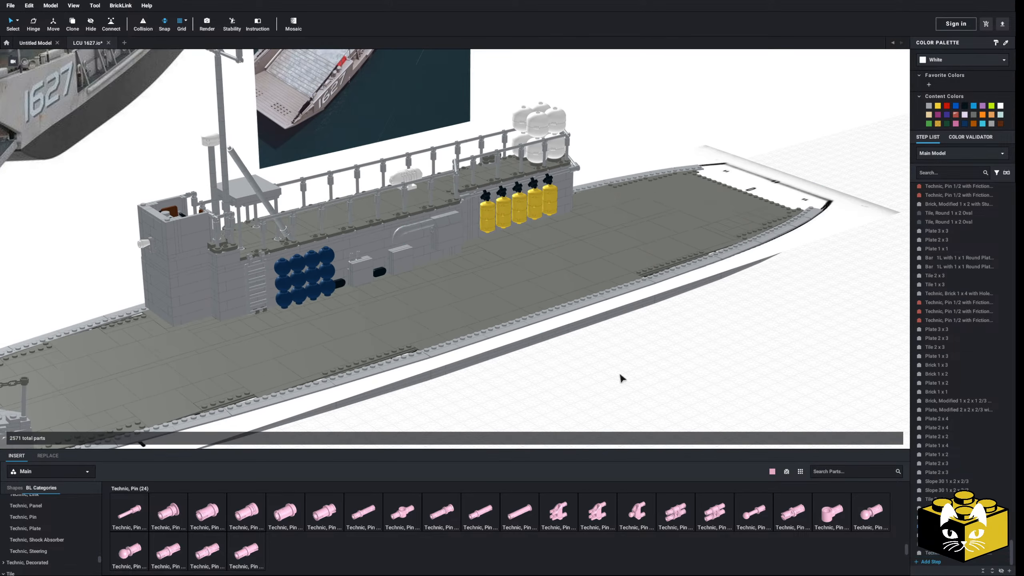
scroll(597, 369, down, 10)
scroll(591, 367, up, 10)
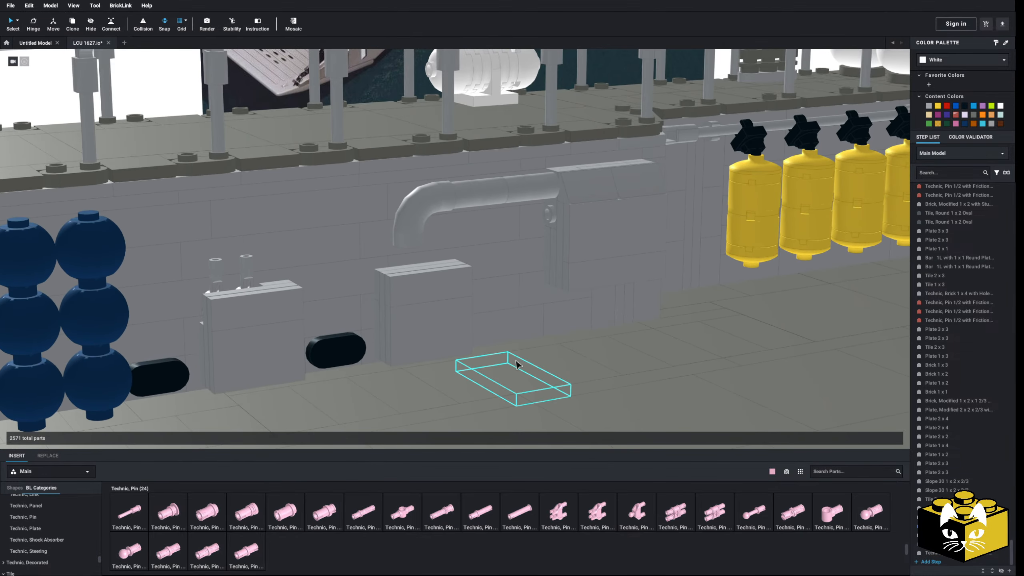
Duplicate the blue Technic Axle 1L with Pin, rotate it upright, and insert it into the elbow's lower opening
click(448, 197)
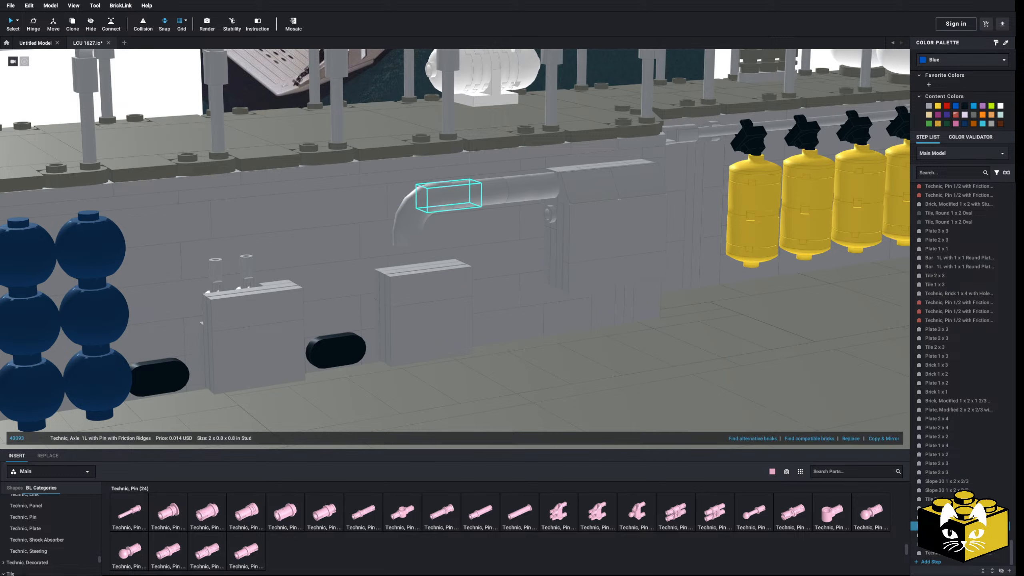
right_click(480, 300)
click(505, 324)
key(Up)
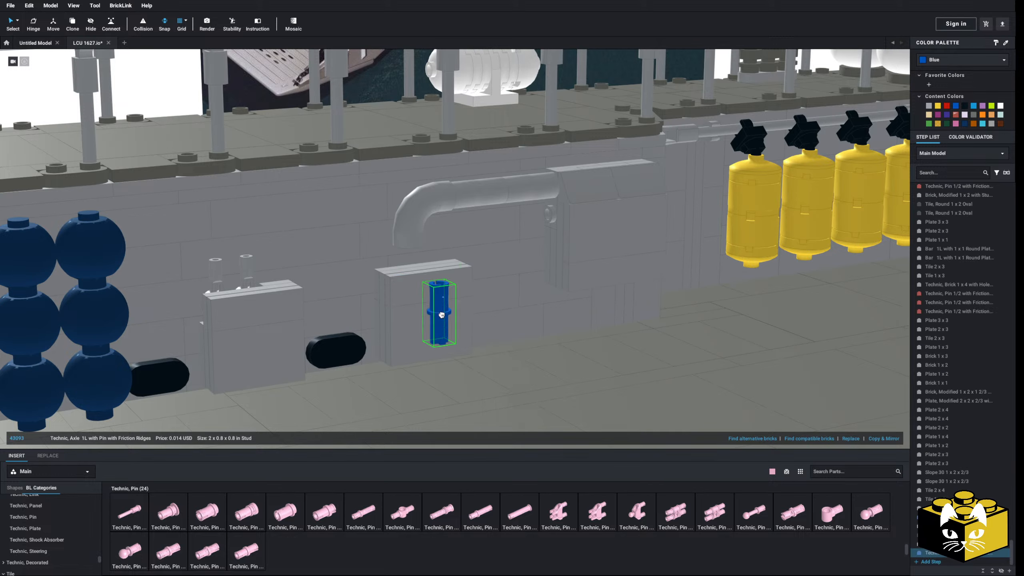
click(408, 242)
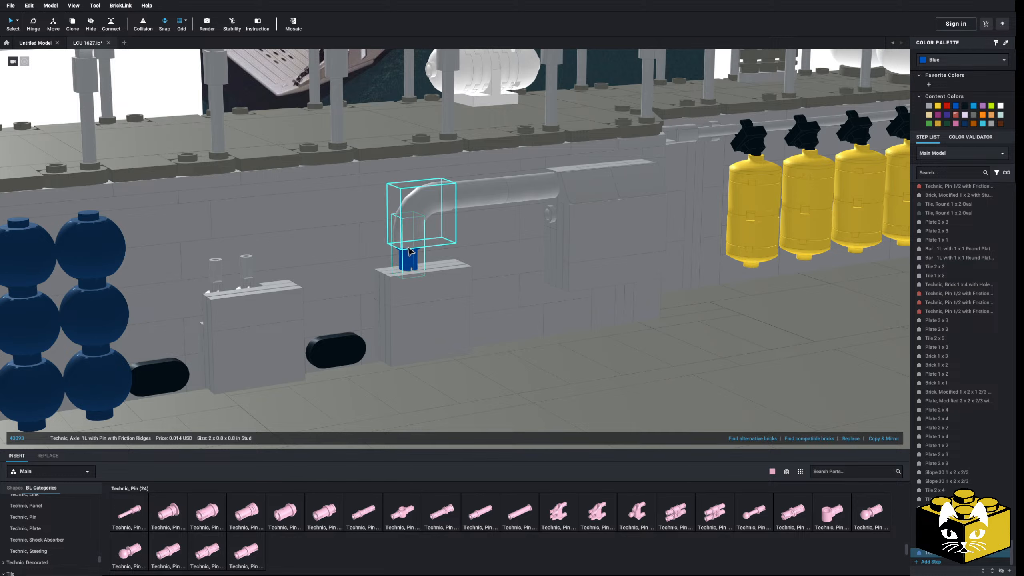
Delete the Brick 1 x 6 from the wall behind the lower equipment box under the pipe elbow
scroll(411, 264, up, 5)
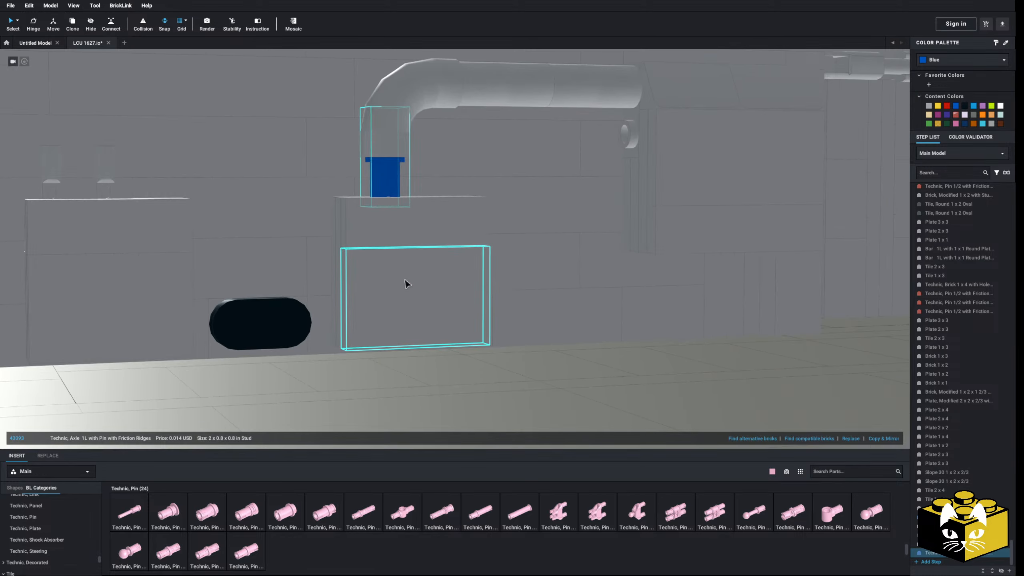
right_drag(382, 177, 360, 223)
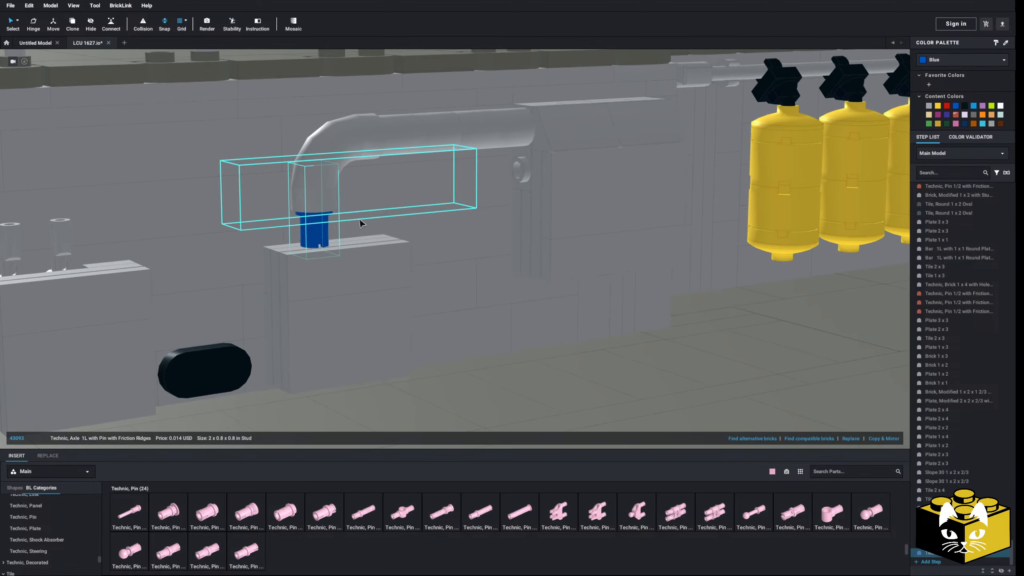
click(258, 306)
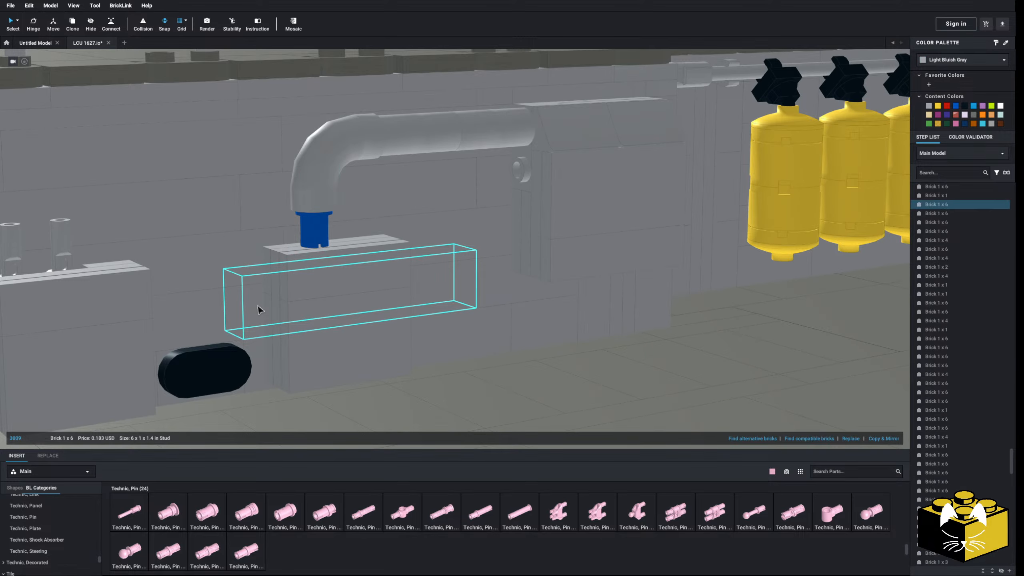
key(Delete)
Select the five parts of the lower equipment box and move them onto the empty grid outside the hull
click(268, 303)
ctrl+click(270, 288)
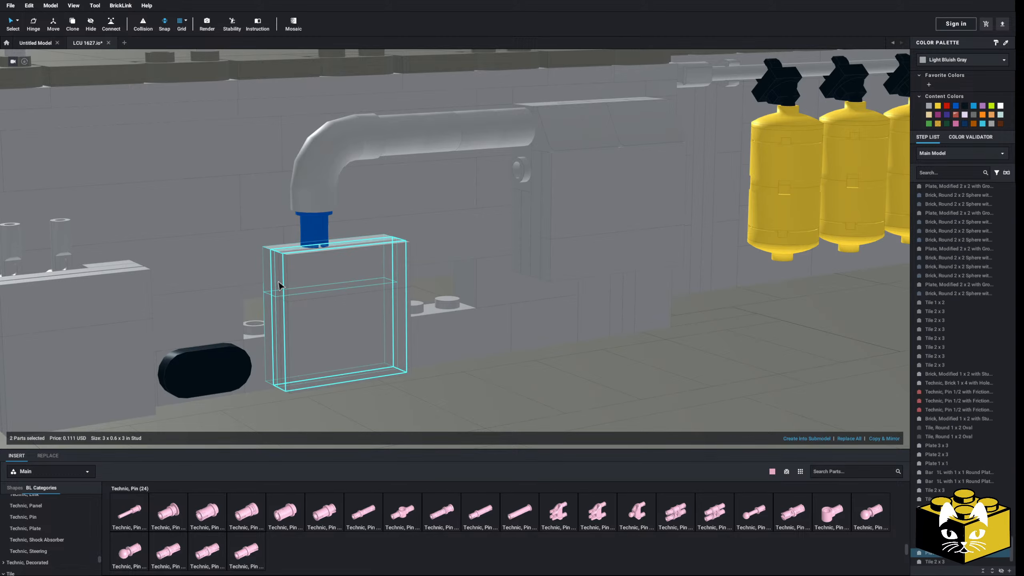
ctrl+click(280, 287)
ctrl+click(305, 288)
ctrl+click(308, 316)
scroll(309, 316, down, 5)
right_drag(310, 315, 403, 299)
middle_drag(406, 299, 363, 154)
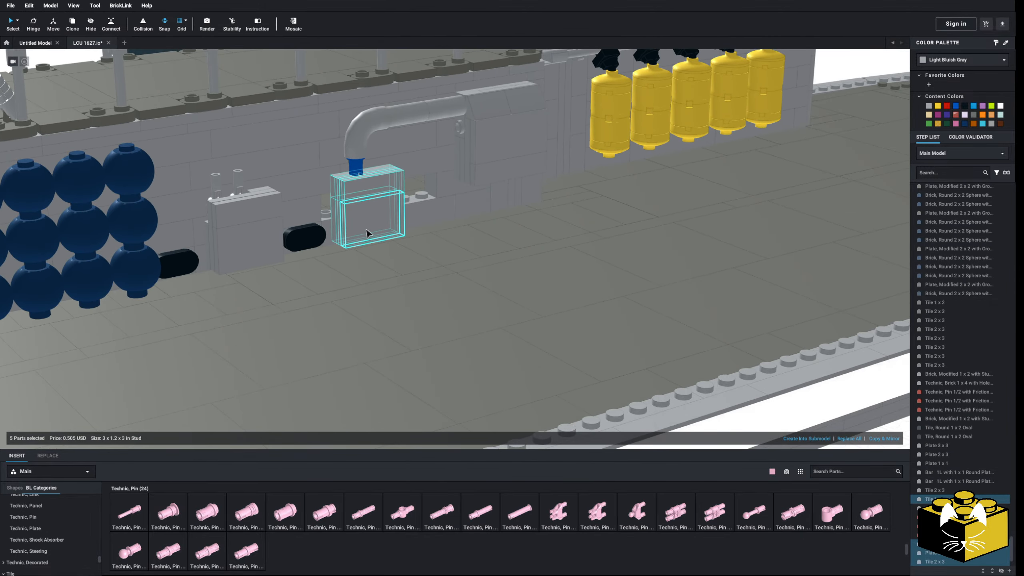
drag(365, 234, 464, 251)
middle_drag(489, 310, 363, 151)
drag(464, 252, 587, 376)
click(418, 357)
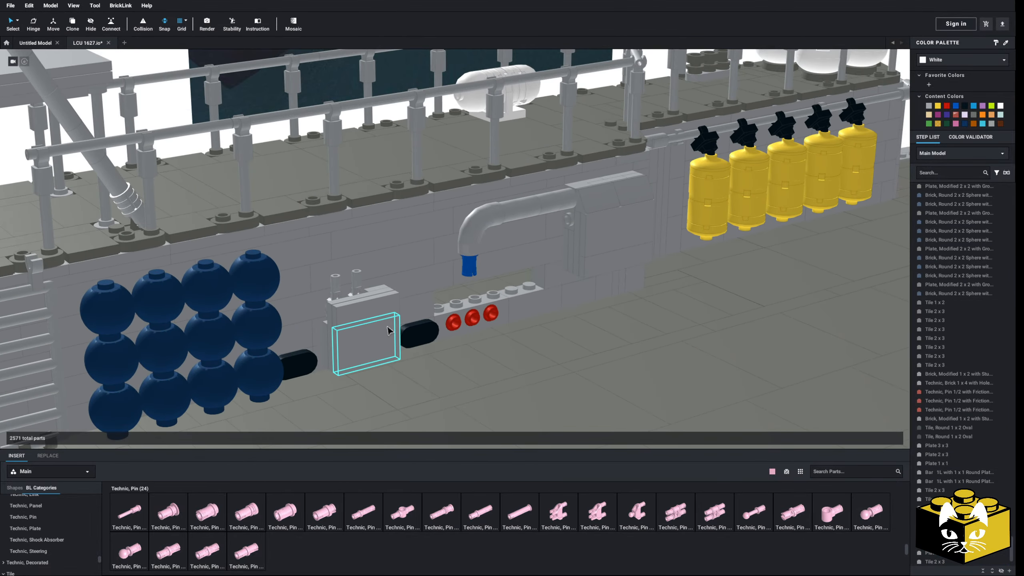
Move the Technic Brick 1 x 4 with its three red pins out of the wall, beside the detached box
click(447, 337)
ctrl+click(479, 333)
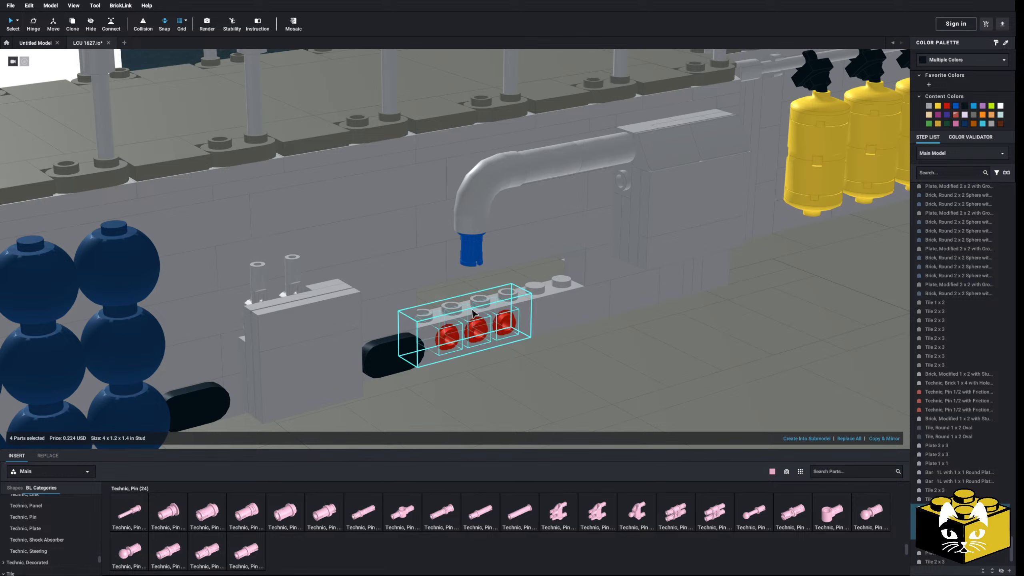
drag(474, 314, 540, 357)
middle_drag(540, 357, 460, 288)
drag(460, 288, 478, 314)
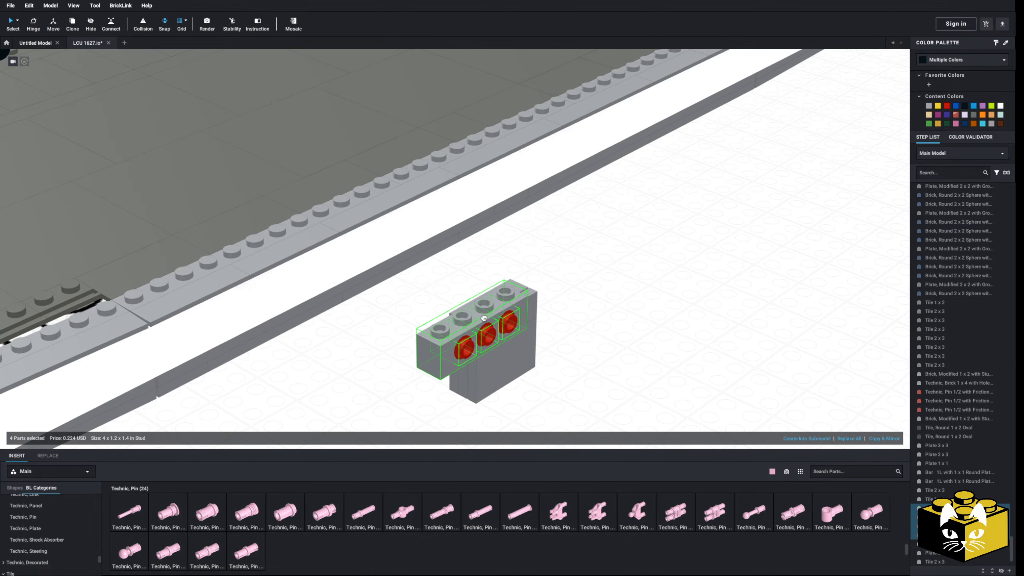
drag(495, 338, 442, 388)
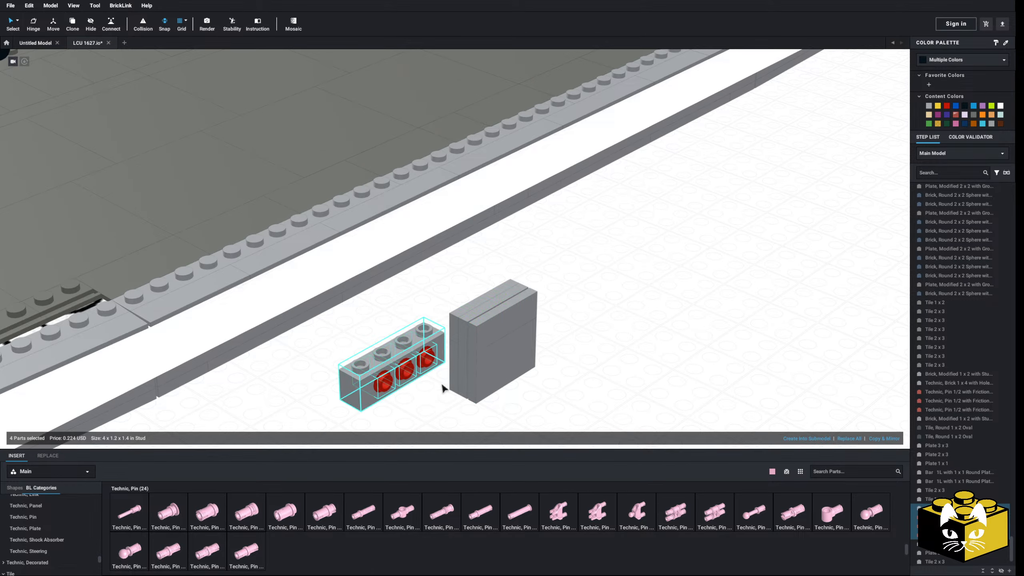
click(443, 385)
Add three Plate 1 x 4 parts to the red-pinned brick, two stacked underneath and one on top
click(97, 556)
drag(99, 560, 98, 500)
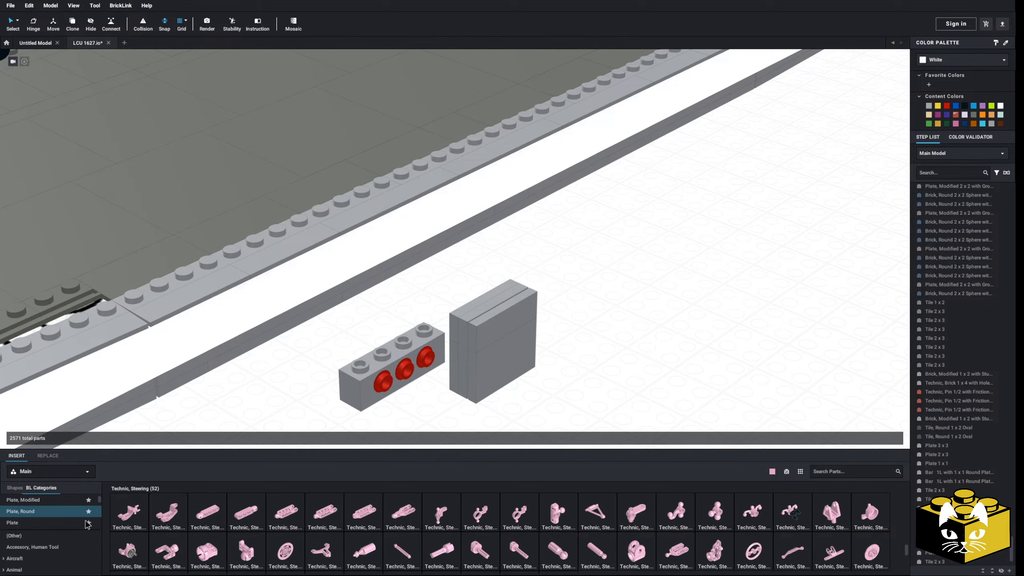
scroll(69, 520, down, 3)
scroll(32, 515, up, 3)
click(22, 525)
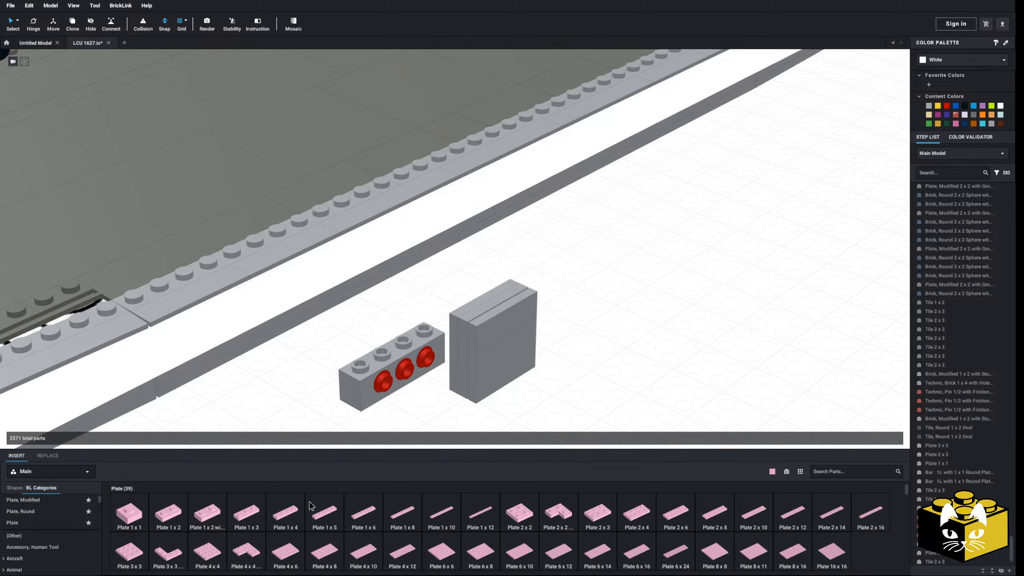
drag(278, 514, 399, 381)
click(395, 382)
drag(284, 534, 418, 390)
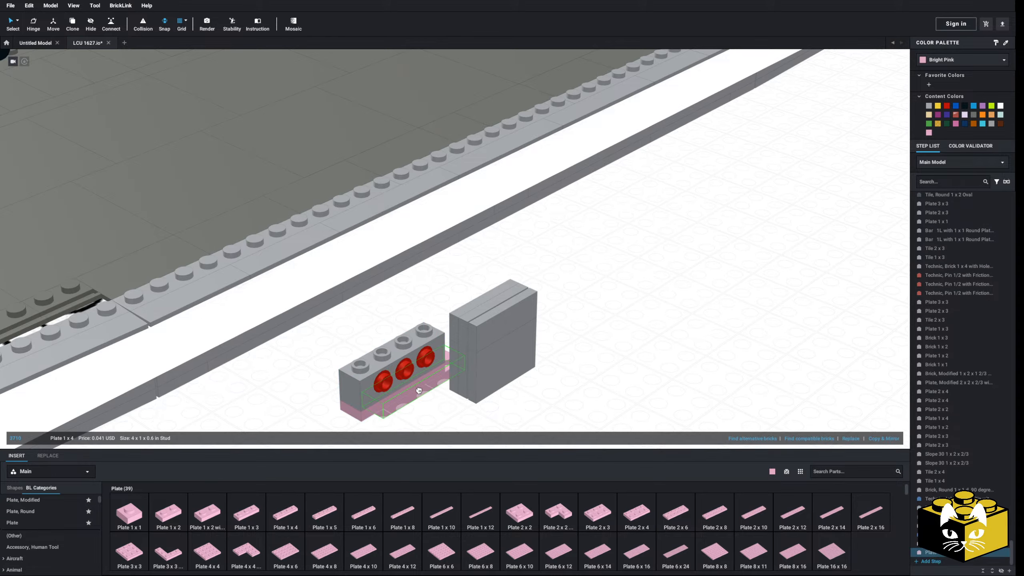
mouse_move(284, 539)
mouse_down()
mouse_move(398, 313)
mouse_move(279, 528)
mouse_move(292, 533)
mouse_up()
drag(292, 521, 397, 341)
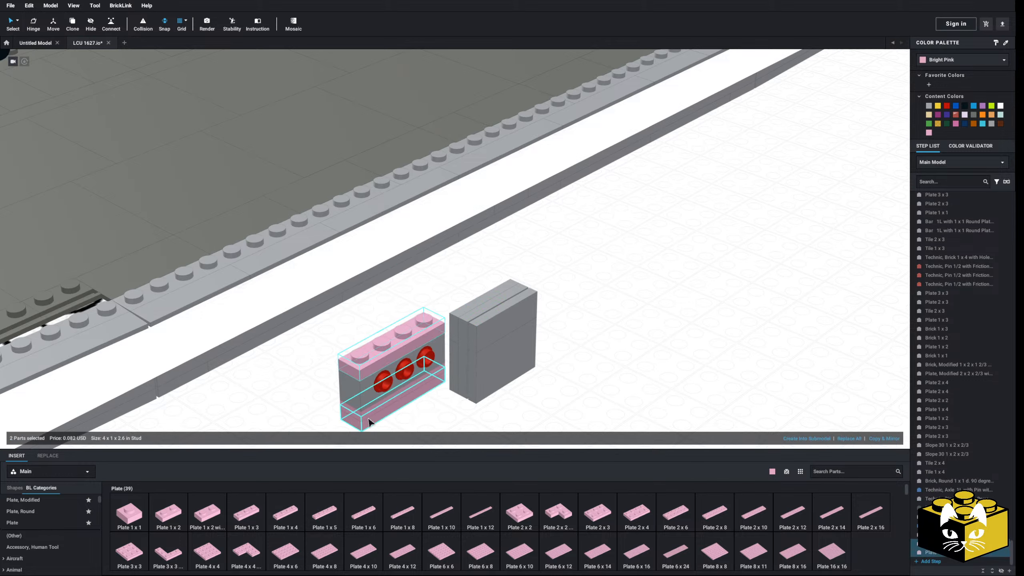
Color all three new Plate 1 x 4 parts Light Bluish Gray
click(928, 106)
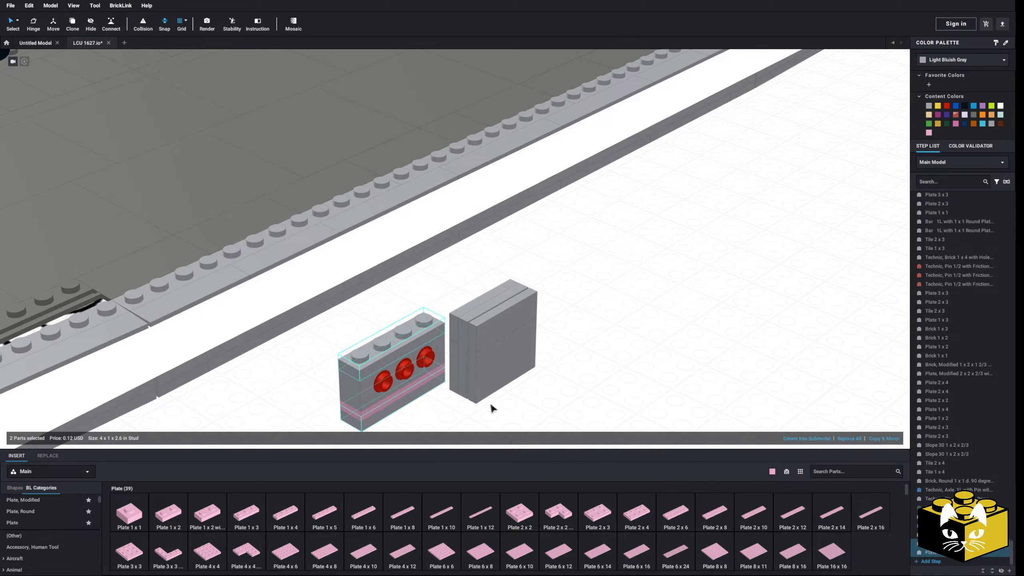
click(374, 413)
click(928, 108)
click(712, 342)
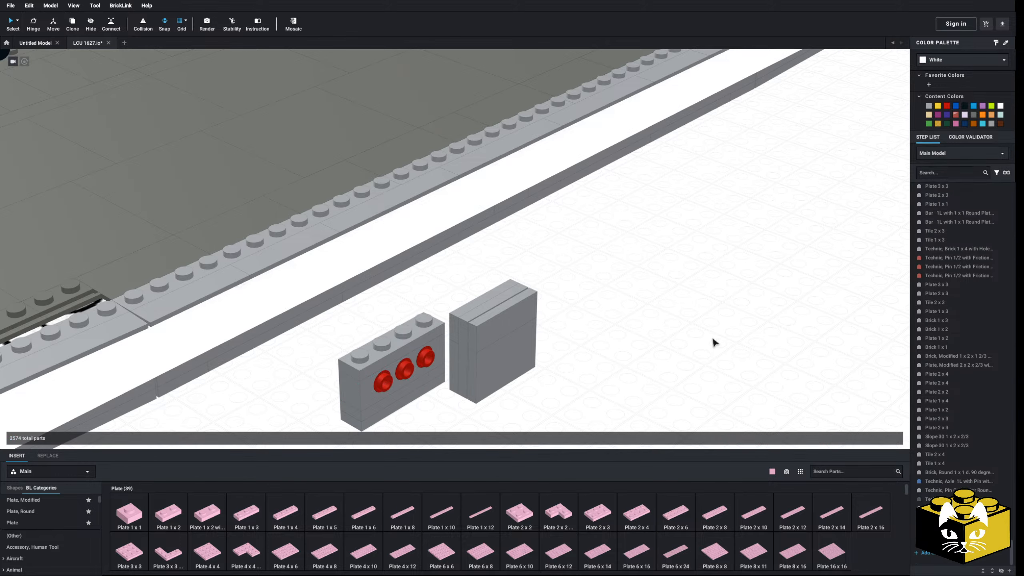
Select the seven-part pinned brick stack and move it back into the wall opening beneath the pipe elbow
middle_drag(452, 442, 487, 388)
drag(377, 386, 465, 277)
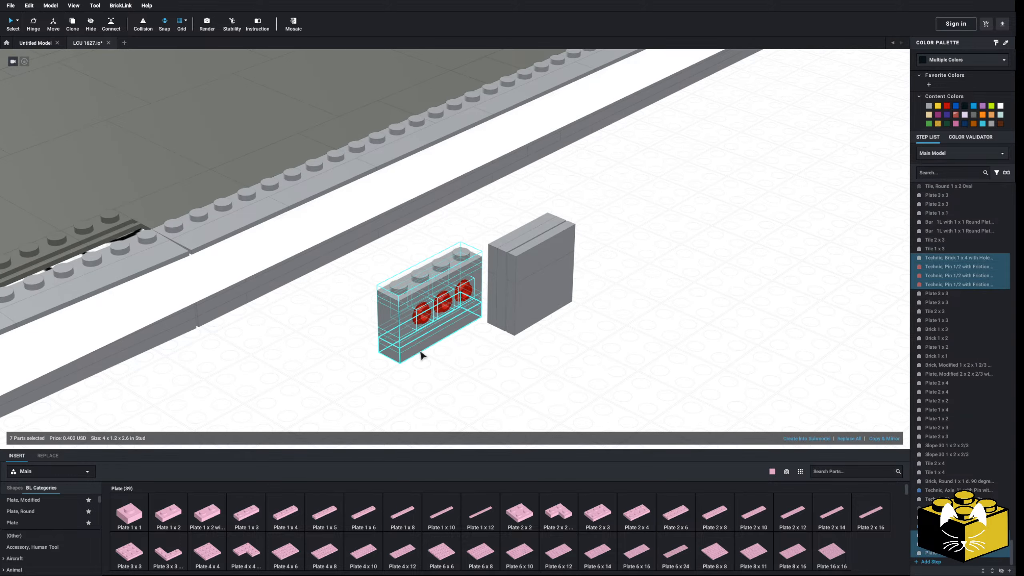
drag(421, 350, 542, 388)
right_drag(559, 385, 542, 389)
scroll(532, 389, up, 3)
drag(541, 389, 375, 317)
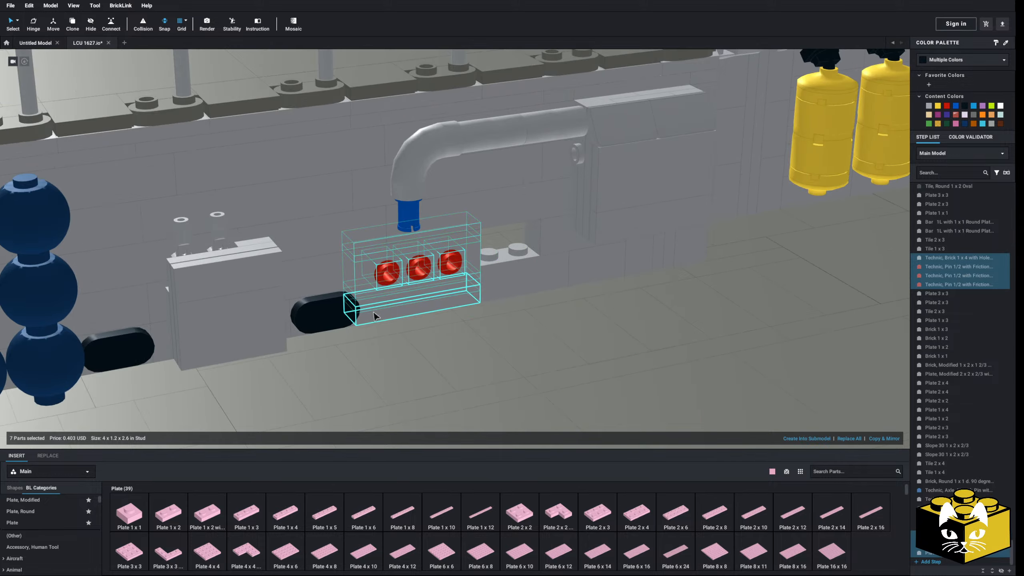
scroll(389, 313, down, 10)
click(458, 391)
scroll(466, 384, up, 10)
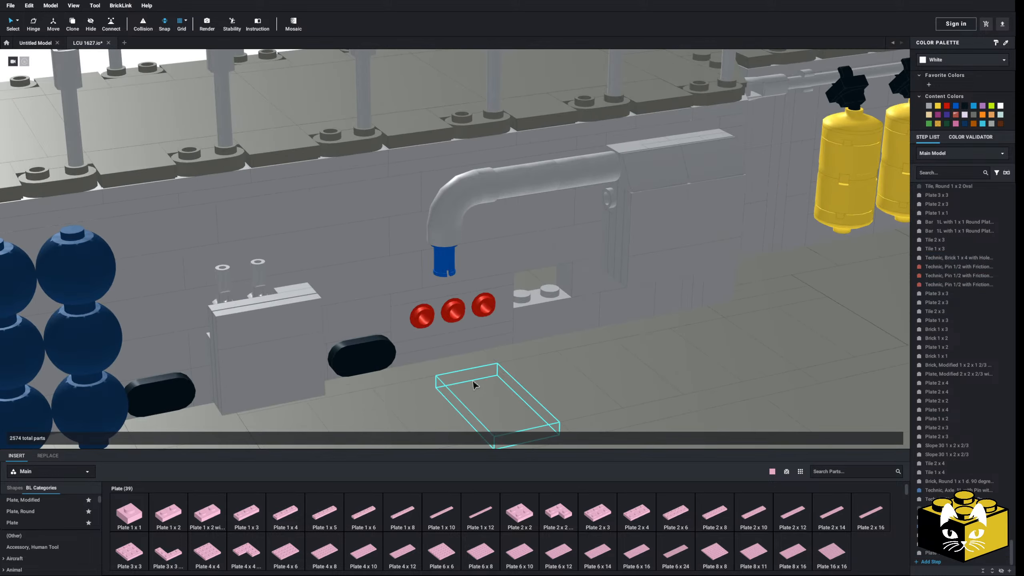
Copy the Light Bluish Gray Brick 1 x 2 and place the copy in the remaining wall gap beside the red pins
click(578, 309)
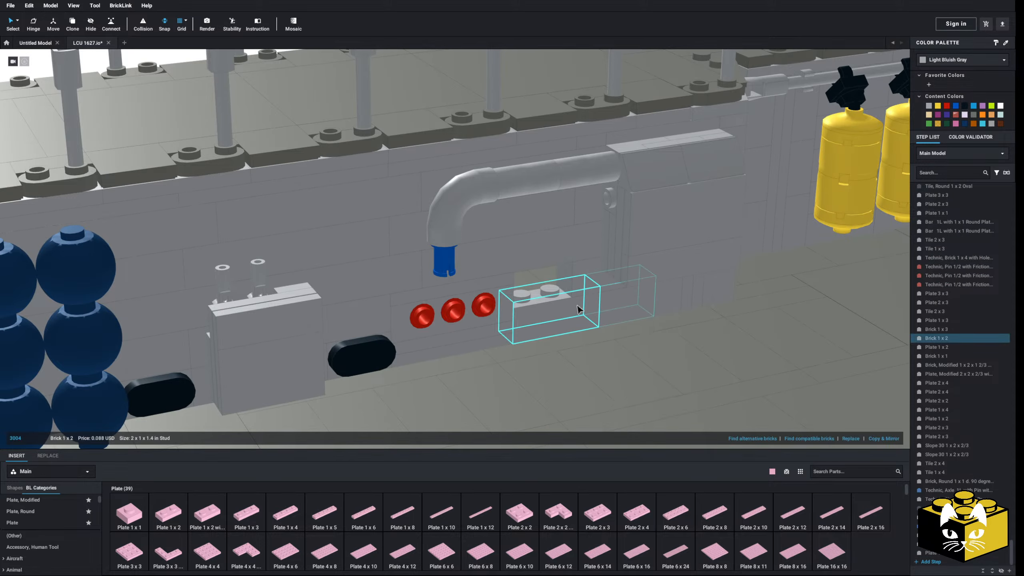
right_click(578, 306)
click(590, 330)
click(536, 276)
Select the five detached box parts and mount them back on the wall's red pins, directly under the blue pin
scroll(544, 284, down, 8)
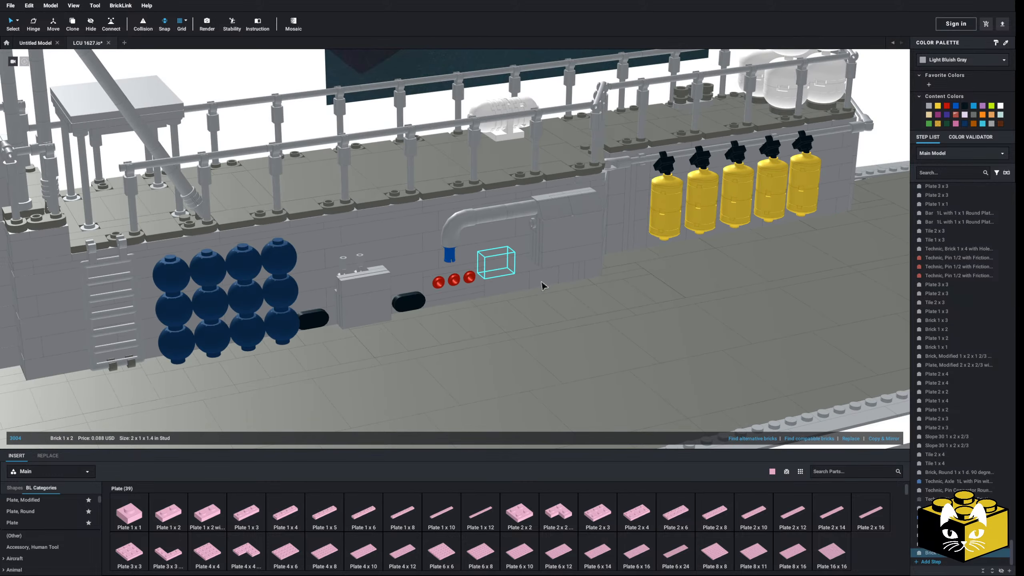
middle_drag(544, 403, 543, 339)
click(543, 339)
right_drag(544, 339, 598, 353)
middle_drag(599, 353, 581, 293)
double_click(532, 311)
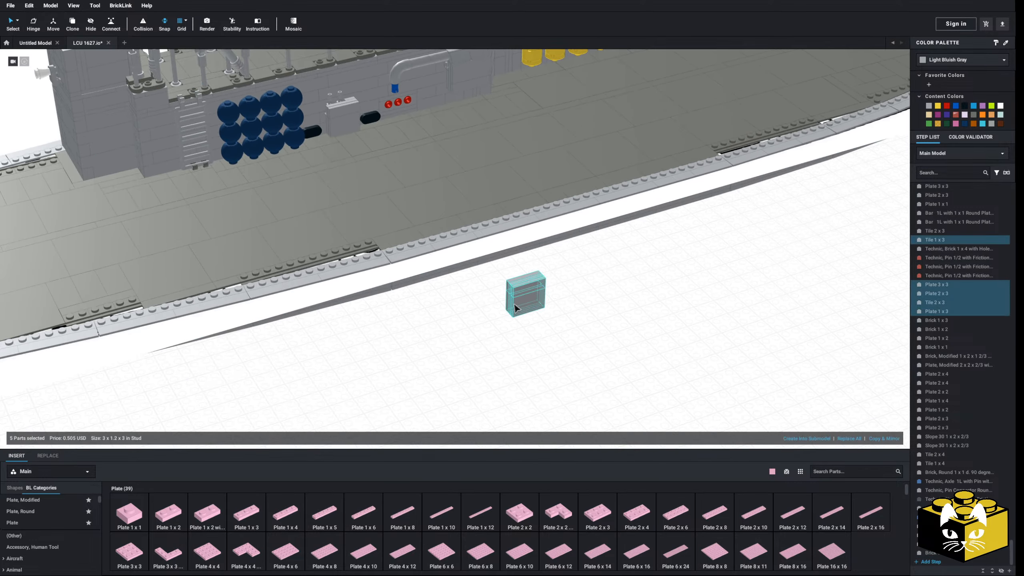
drag(532, 310, 605, 384)
middle_drag(532, 310, 605, 384)
drag(605, 384, 516, 320)
middle_drag(515, 320, 522, 319)
drag(522, 318, 515, 297)
scroll(519, 312, up, 5)
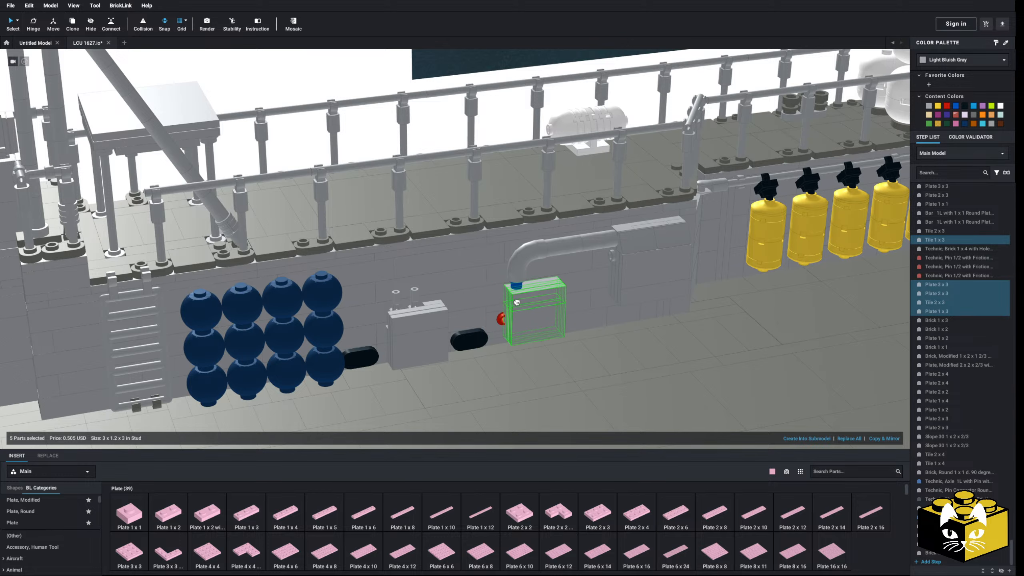
right_drag(515, 303, 550, 308)
middle_drag(759, 304, 489, 306)
scroll(489, 306, up, 5)
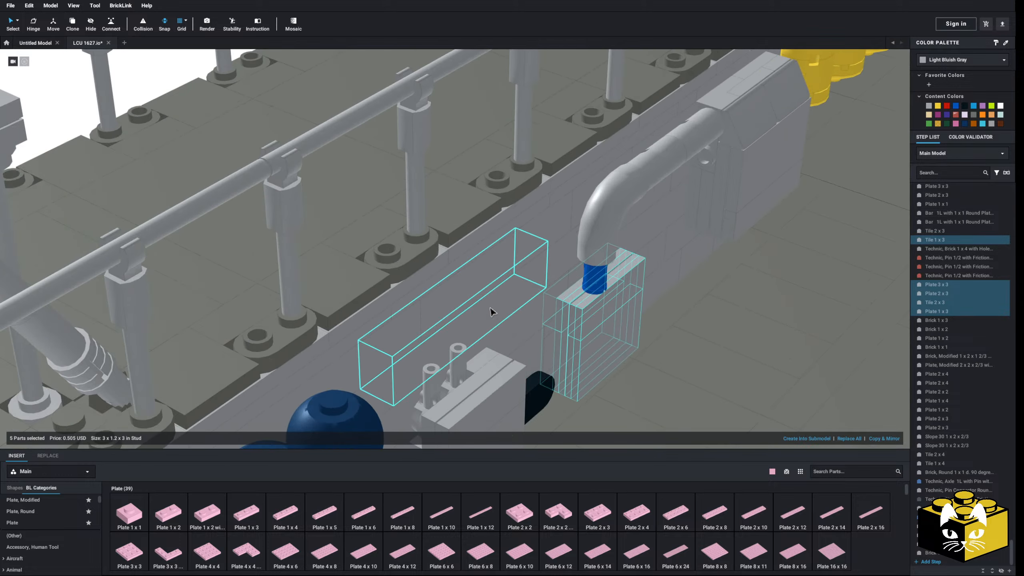
middle_drag(589, 337, 470, 303)
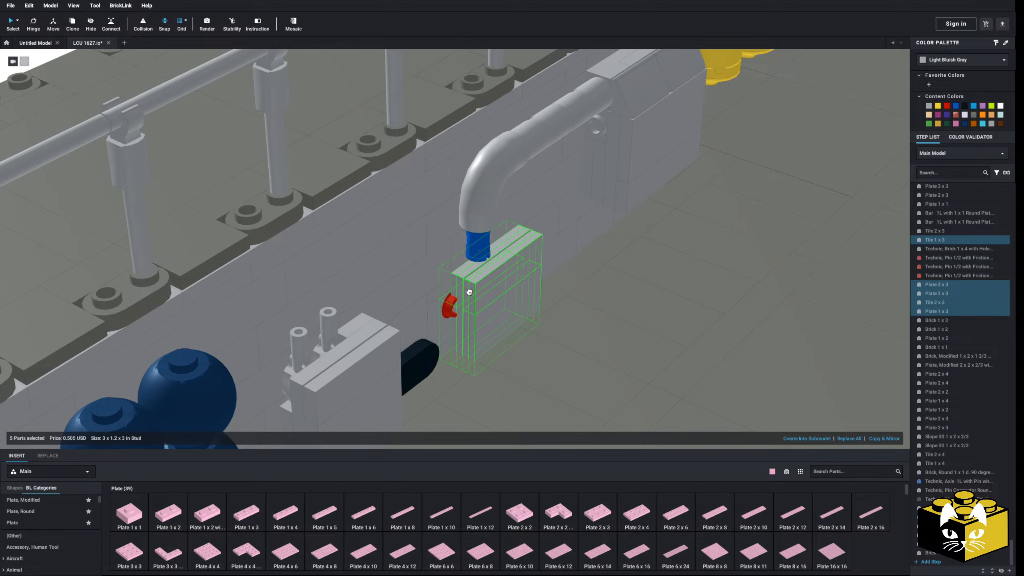
scroll(472, 297, down, 5)
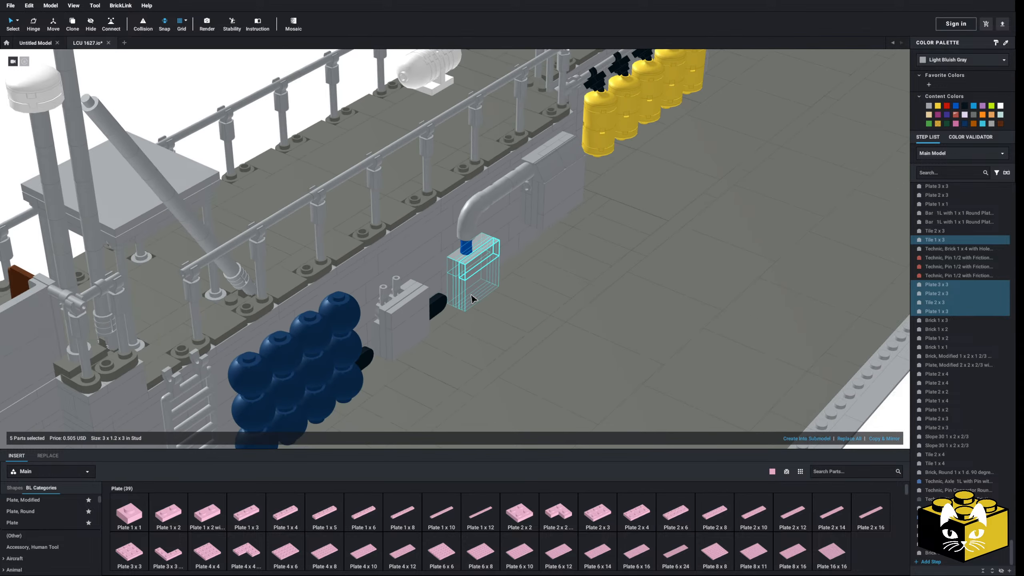
Bring up the Technic, Liftarm parts category to find a sleeve for the blue pin
click(753, 352)
right_drag(753, 352, 654, 325)
middle_drag(536, 230, 652, 370)
scroll(652, 371, up, 4)
right_drag(651, 371, 615, 352)
middle_drag(577, 436, 511, 356)
scroll(511, 356, up, 4)
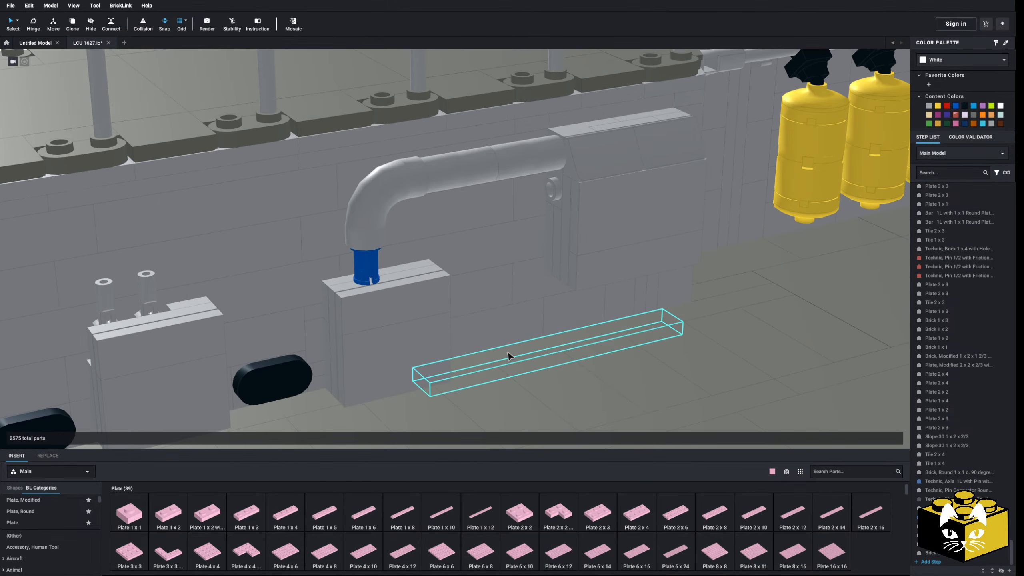
click(16, 535)
scroll(69, 522, down, 8)
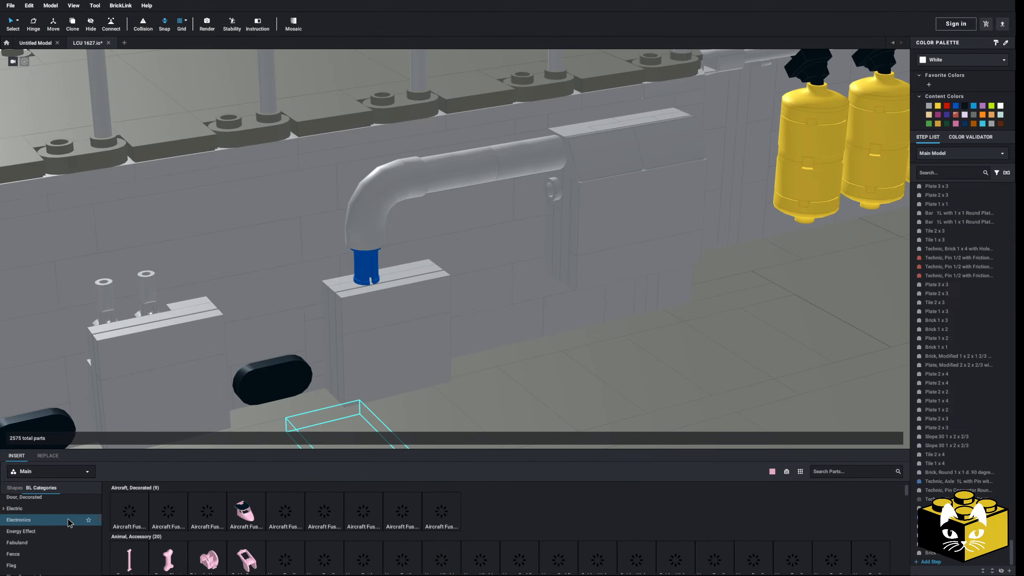
scroll(69, 522, down, 3)
scroll(61, 539, down, 12)
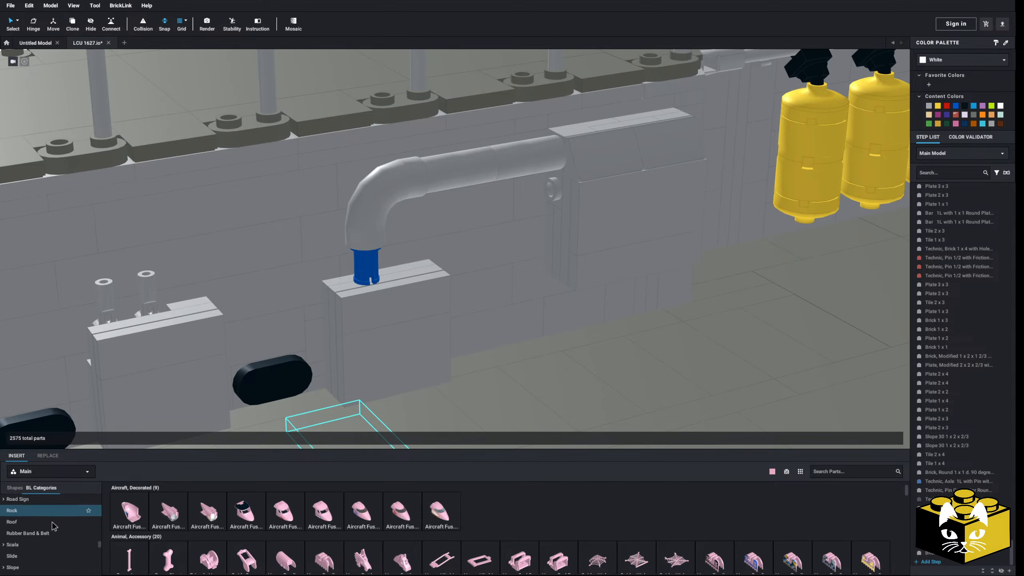
click(40, 537)
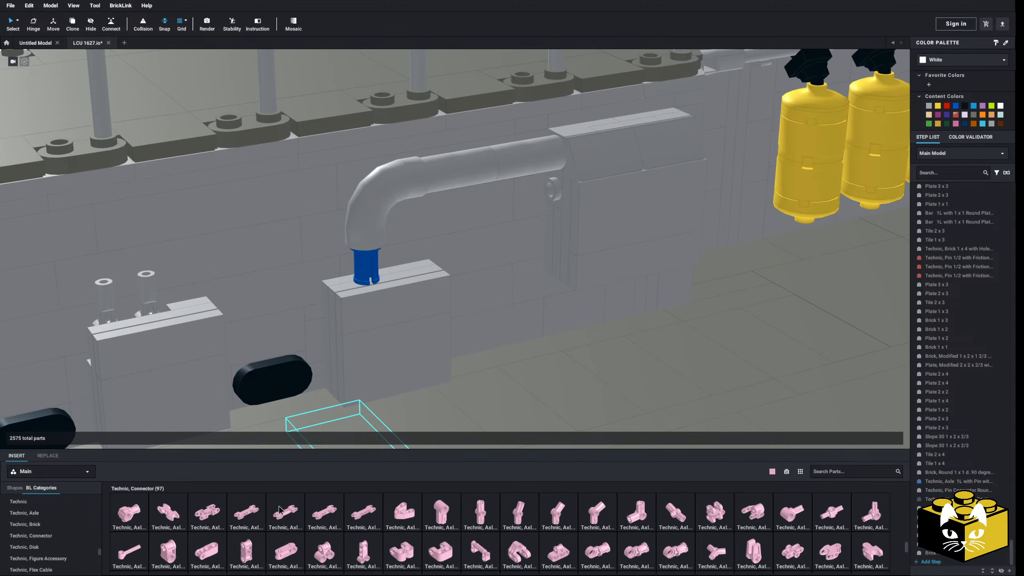
scroll(54, 554, down, 2)
click(45, 549)
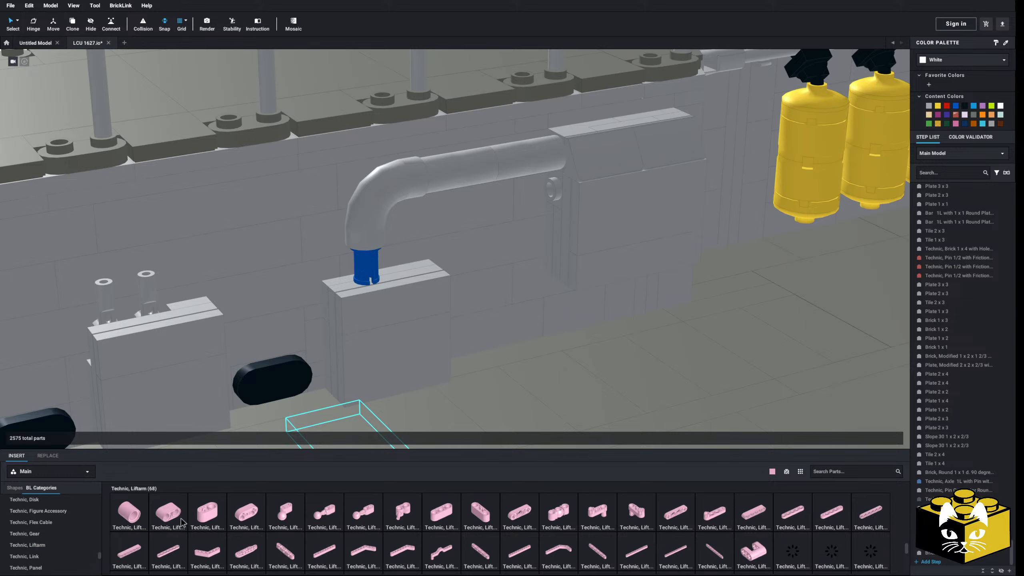
Fit a Technic Liftarm Thick 1 x 1 (Spacer) over the blue pin and color it Light Bluish Gray
click(130, 512)
click(375, 275)
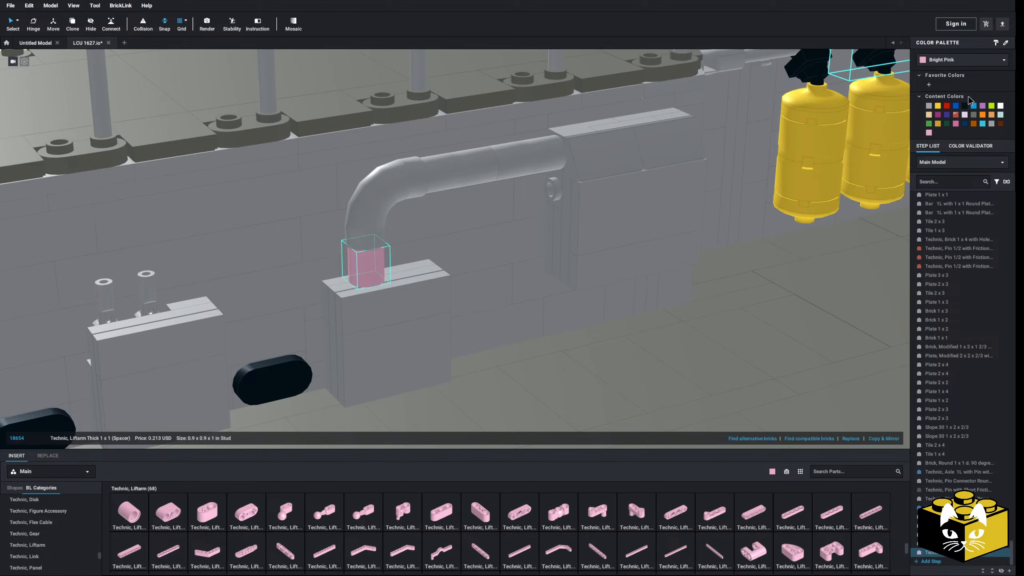
click(931, 108)
Examine the reference photo of the vessel and compare it with the model's side wall and cabin area
scroll(662, 220, down, 10)
right_drag(636, 230, 731, 166)
click(732, 168)
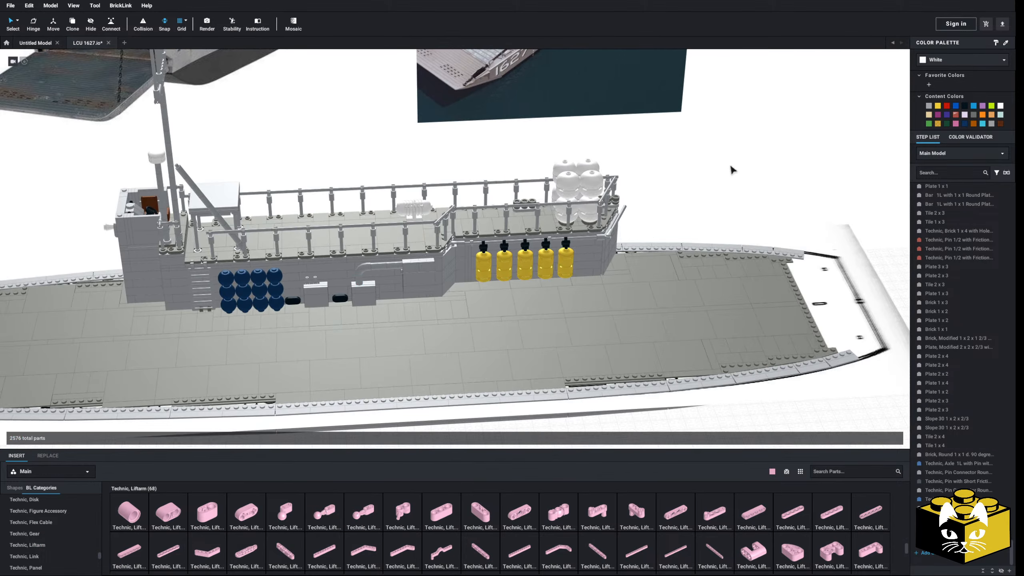
middle_drag(731, 167, 740, 162)
middle_drag(668, 183, 593, 334)
scroll(593, 333, up, 4)
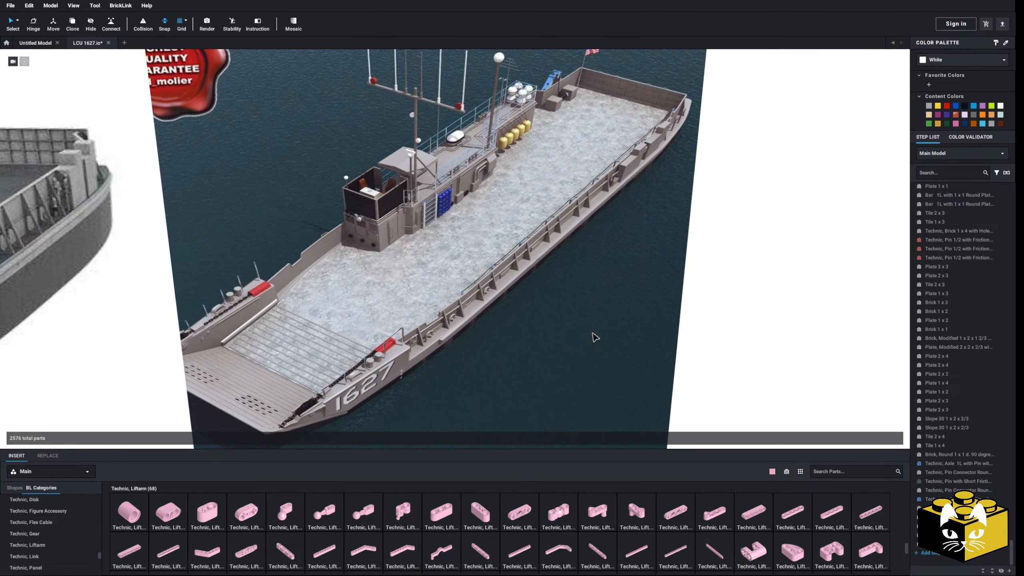
mouse_move(485, 234)
middle_down()
mouse_move(539, 173)
mouse_move(540, 147)
middle_up()
mouse_move(476, 160)
middle_down()
mouse_move(501, 121)
mouse_move(635, 138)
mouse_move(600, 154)
middle_up()
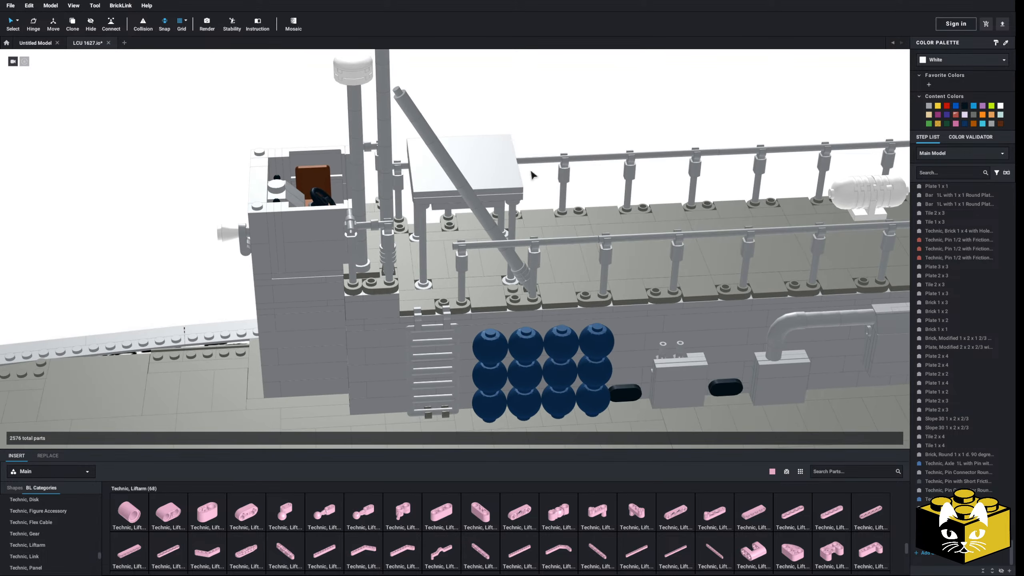
Copy the three-part post of candles and round tile beside the cabin and mount the copy horizontally beneath the wall's curved pipe
click(366, 259)
ctrl+right_click(363, 219)
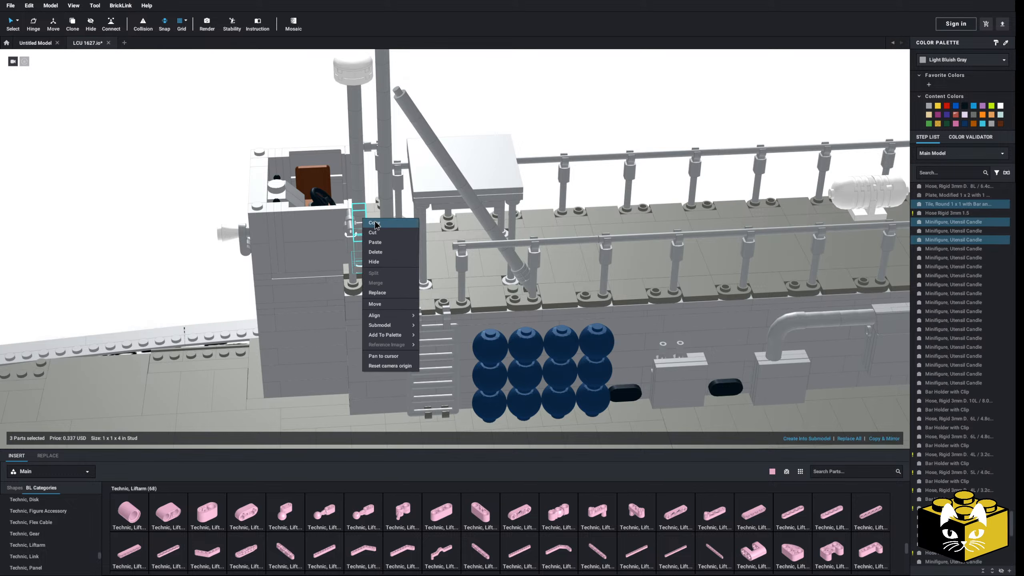
click(310, 222)
right_click(204, 220)
click(225, 239)
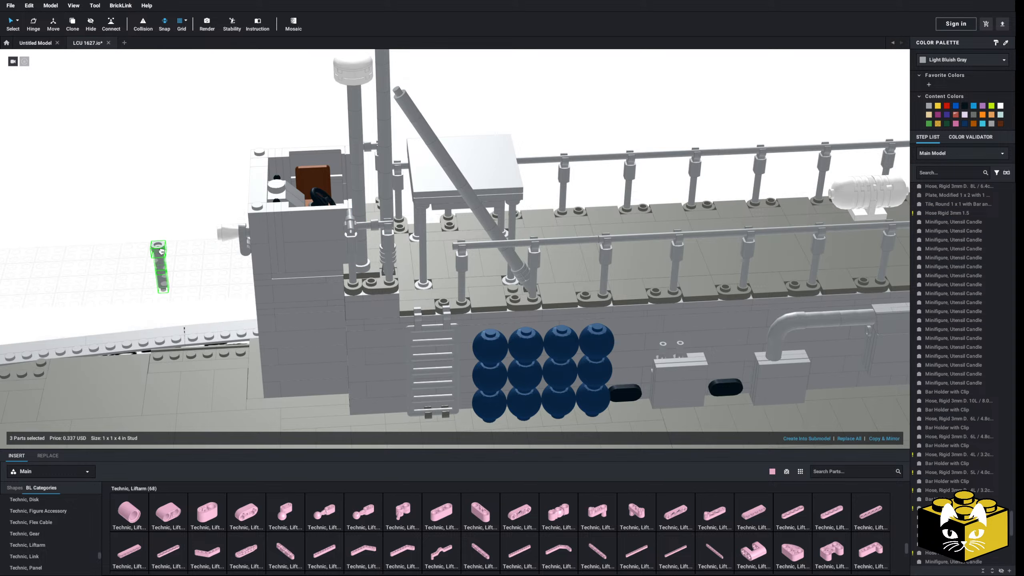
middle_drag(201, 249, 488, 262)
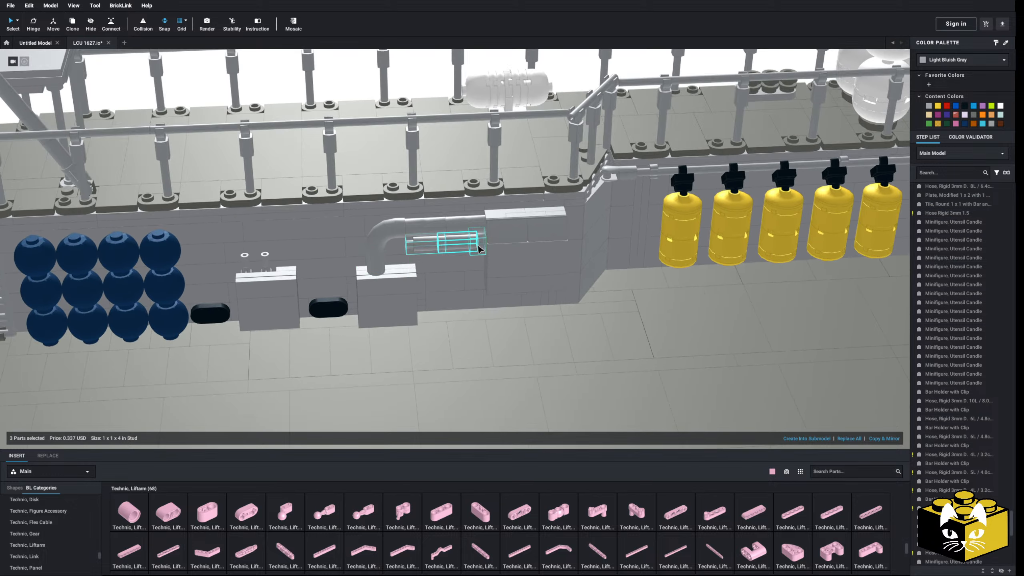
scroll(477, 249, down, 5)
click(478, 248)
scroll(540, 222, up, 6)
middle_drag(476, 338, 484, 248)
Copy the Bar Holder with Handle from the side rail and attach the copy to the free end of the new horizontal pipe
right_click(553, 108)
click(570, 112)
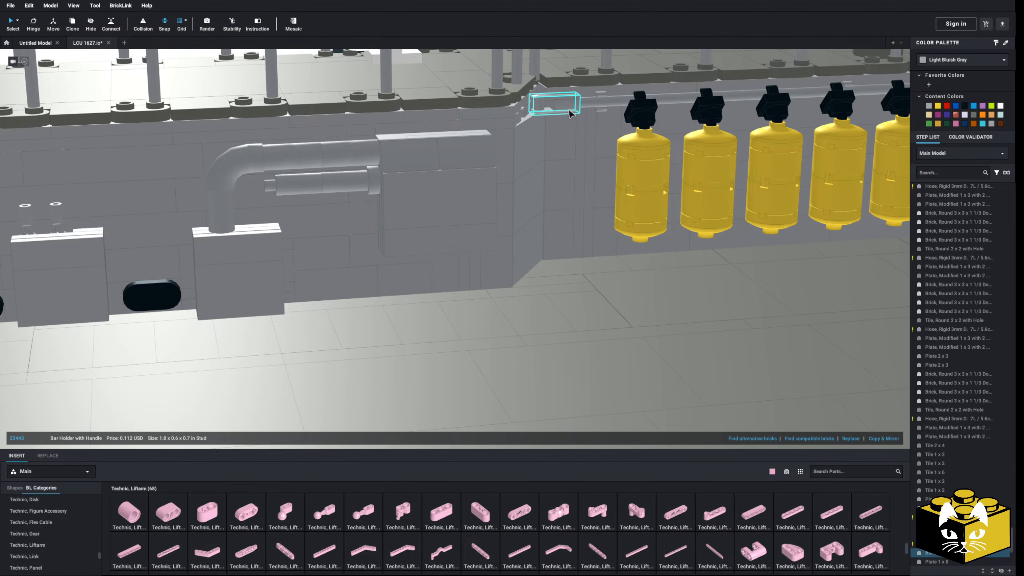
right_click(570, 110)
click(580, 134)
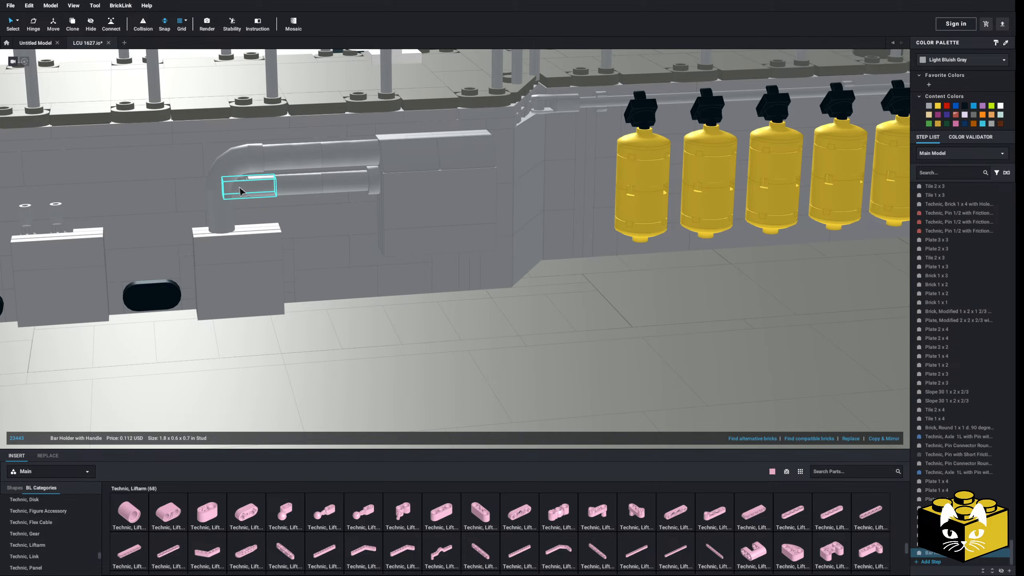
click(360, 220)
Shorten the new horizontal pipe by one candle segment and shift its remaining candle and bar holder against the round tile
scroll(360, 220, down, 5)
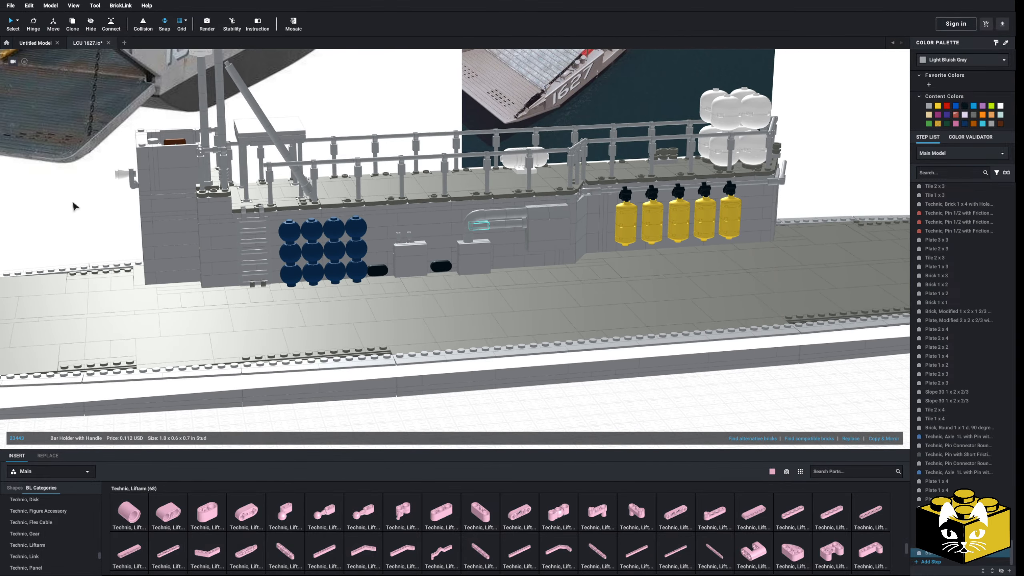
scroll(463, 239, up, 5)
middle_drag(462, 239, 382, 267)
middle_drag(427, 227, 361, 245)
scroll(430, 250, up, 3)
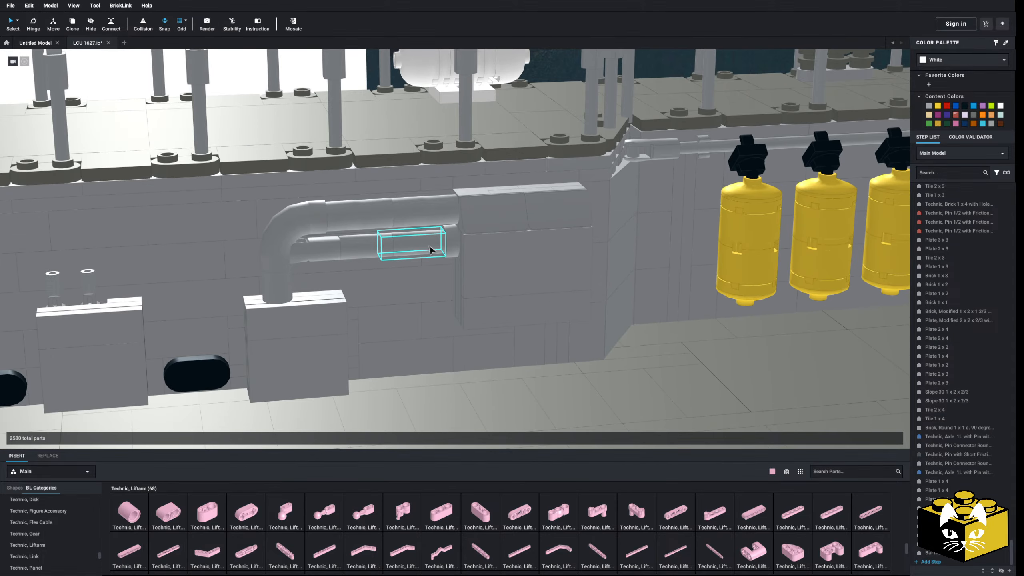
click(314, 253)
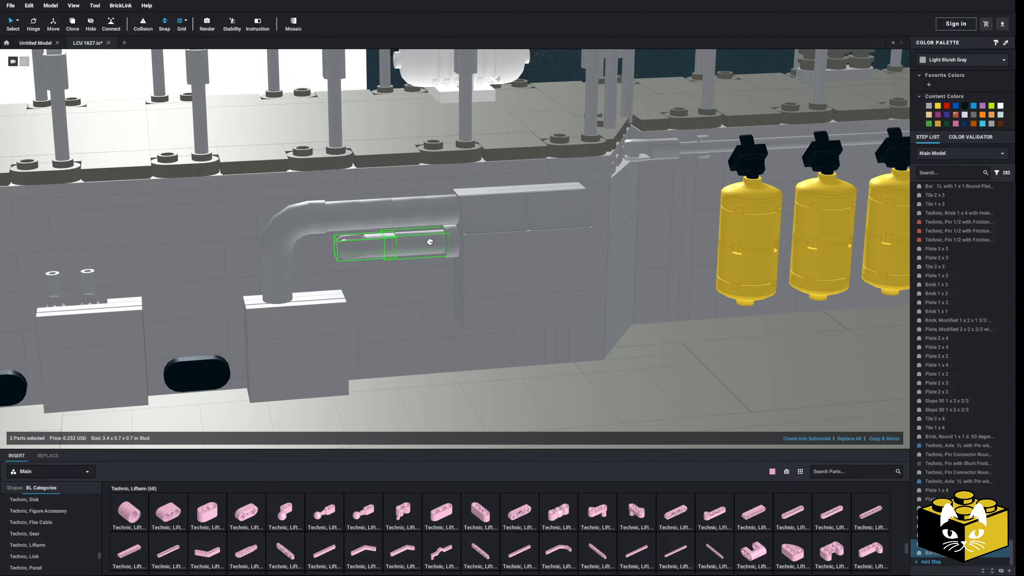
scroll(426, 243, down, 6)
click(72, 236)
scroll(443, 271, up, 5)
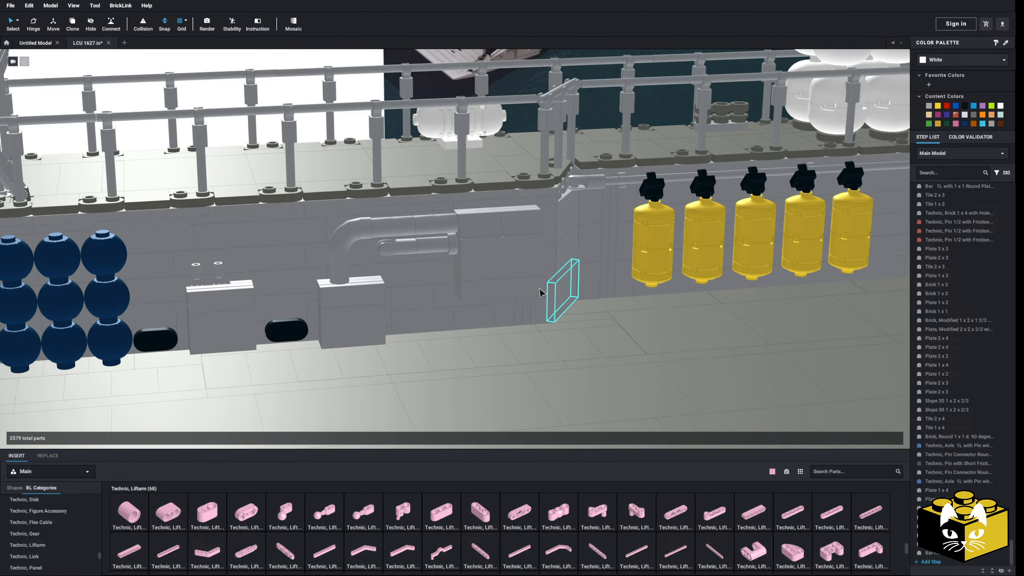
Move the shortened pipe off the wall to the empty area beside the hull and add a round plate to its end
scroll(378, 266, down, 3)
middle_drag(125, 268, 532, 281)
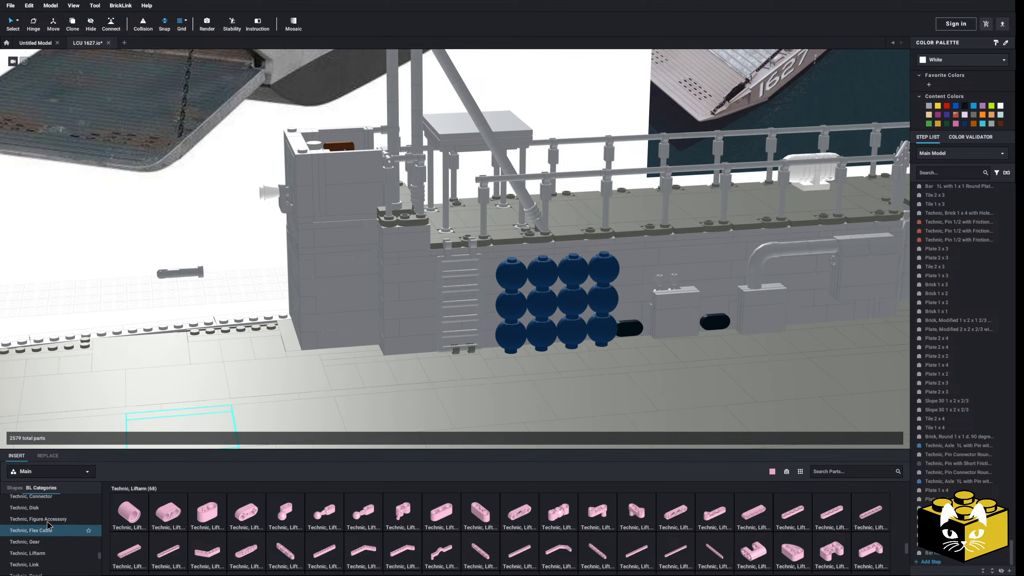
scroll(72, 528, up, 15)
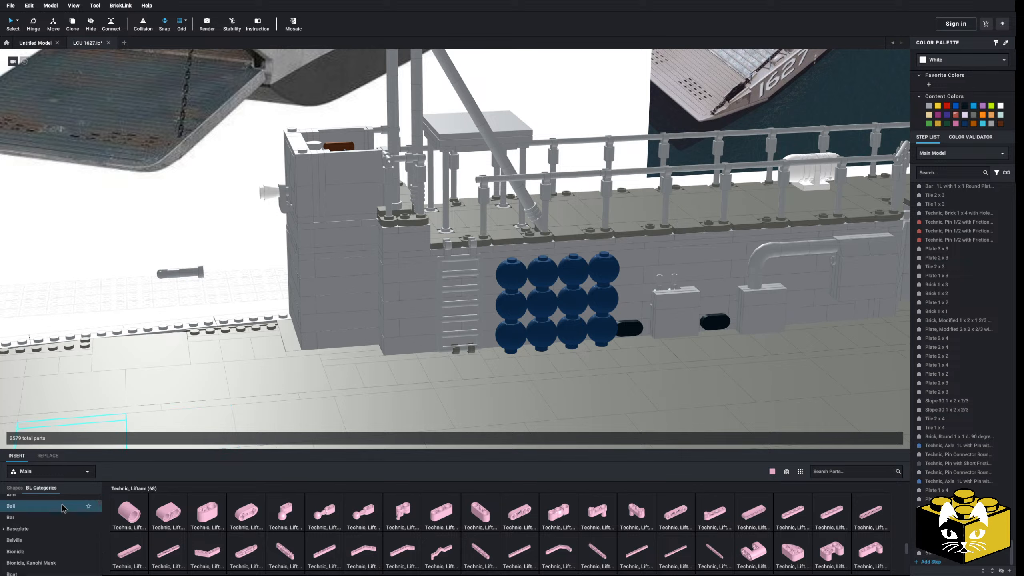
scroll(55, 519, up, 2)
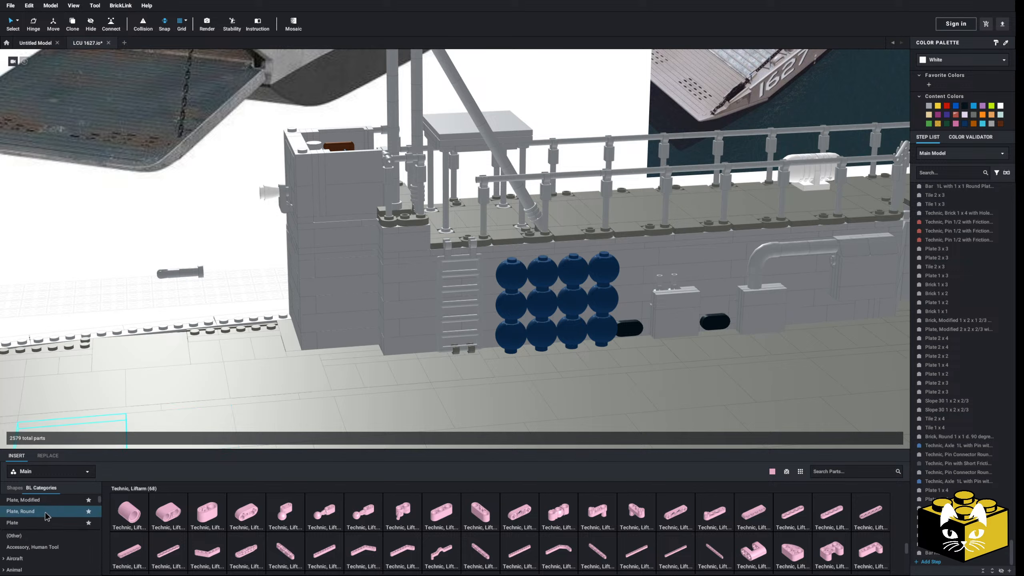
click(46, 513)
click(129, 514)
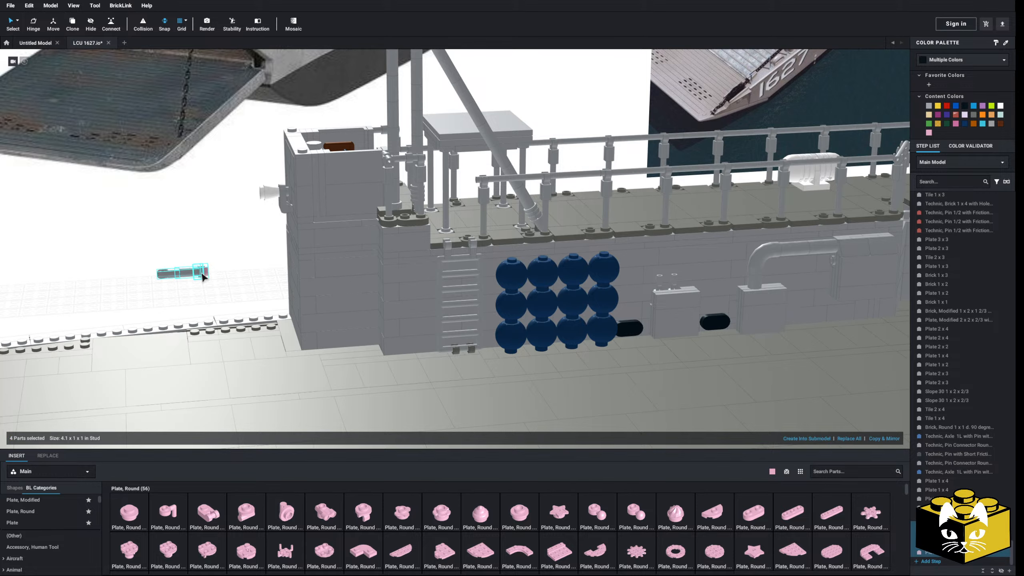
Test the lengthened pipe beneath the curved pipe, and add a second round plate to its end beside the hull
middle_drag(312, 305, 142, 321)
middle_drag(581, 368, 254, 336)
scroll(254, 336, up, 5)
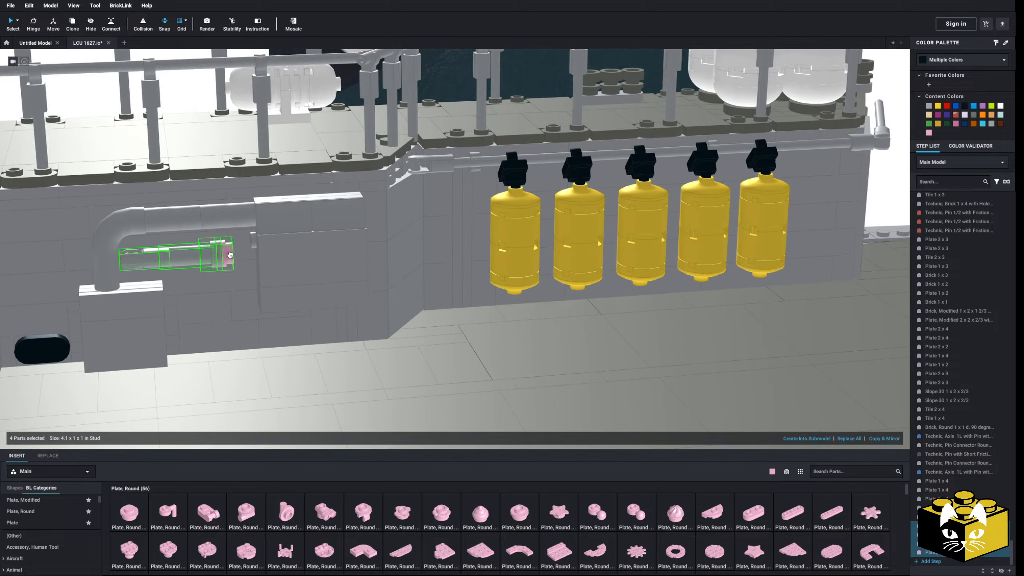
middle_drag(146, 299, 524, 279)
click(144, 498)
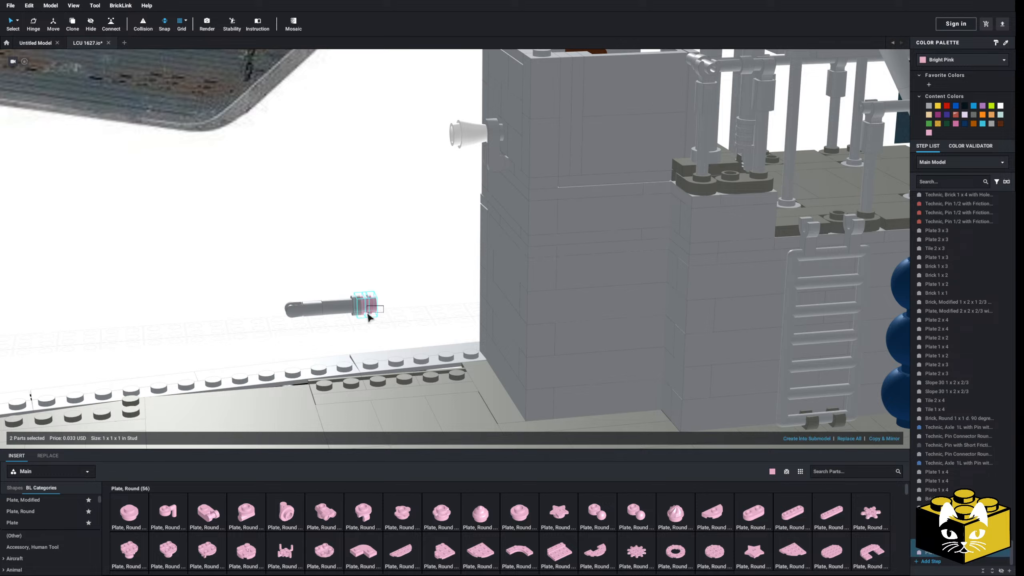
Color both round plates Light Bluish Gray and mount the five-part pipe beneath the curved pipe, against the flat wall box
click(929, 106)
click(302, 335)
drag(270, 333, 847, 347)
middle_drag(847, 347, 40, 347)
drag(40, 347, 360, 262)
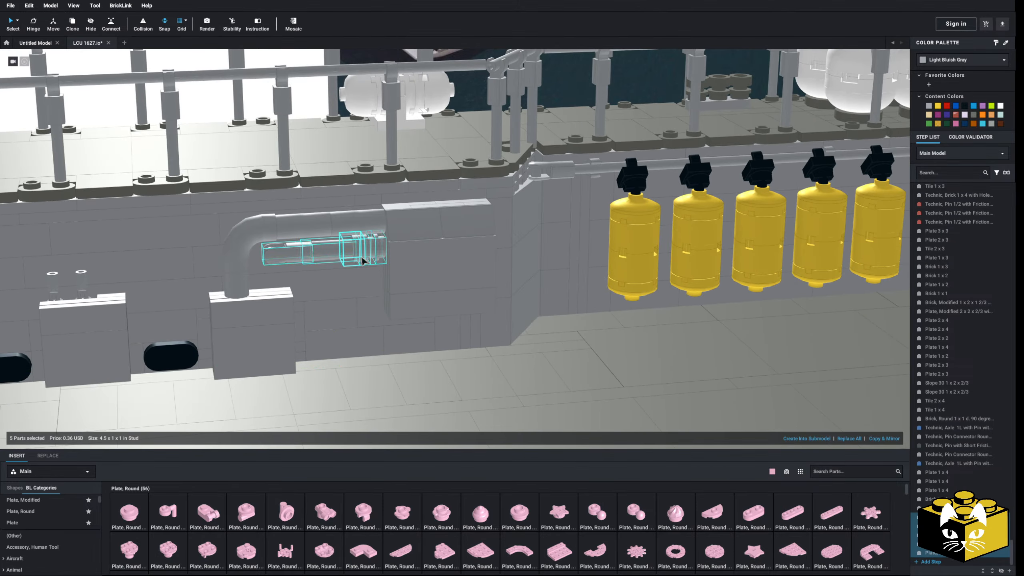
scroll(362, 263, down, 5)
middle_drag(197, 268, 466, 290)
click(209, 268)
middle_drag(383, 300, 188, 277)
scroll(306, 297, up, 4)
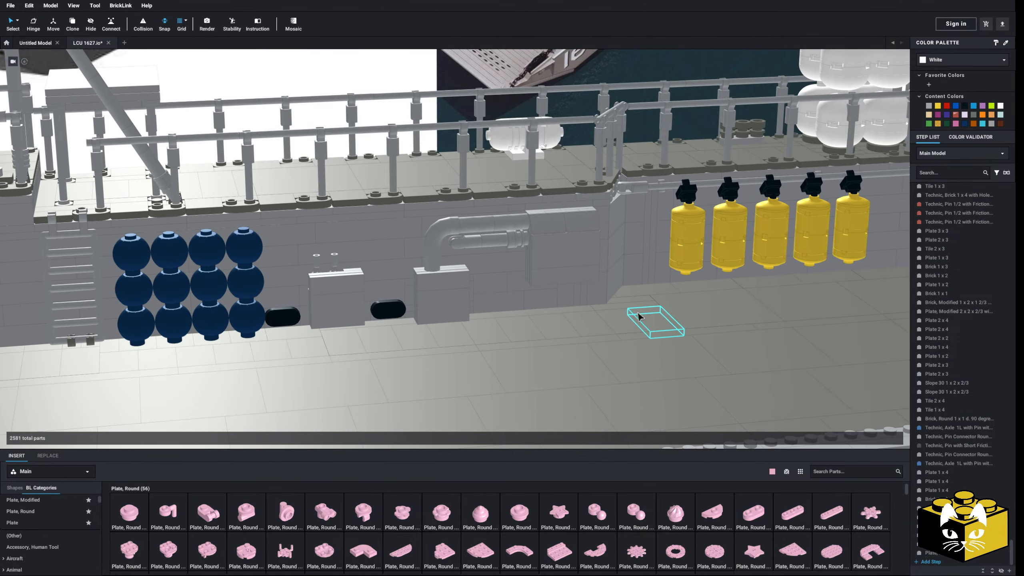
Copy the Bar Holder with Clip from the end of the side rail and place it upright between the short pipe and the equipment box
middle_drag(638, 317, 575, 326)
right_click(897, 181)
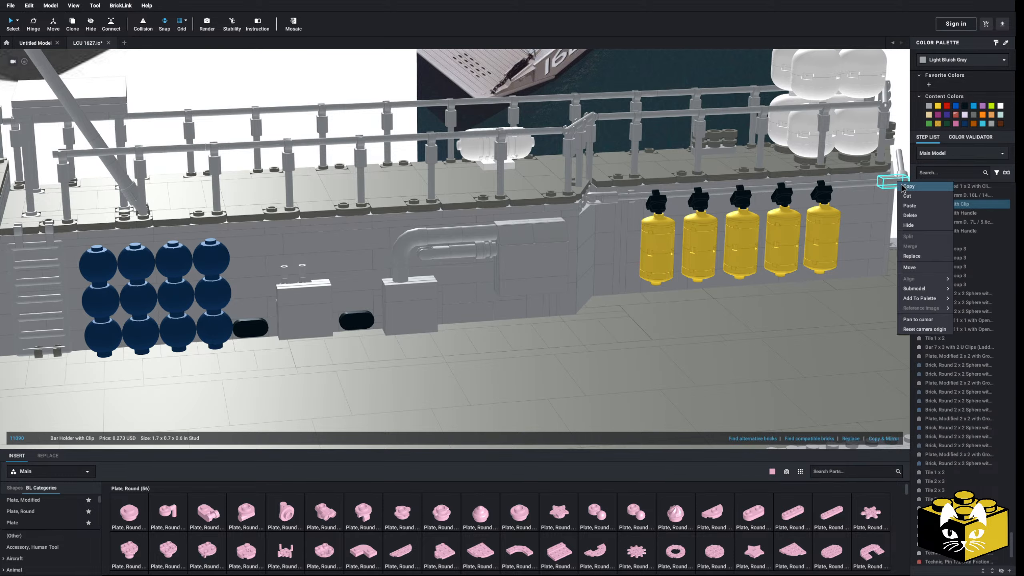
click(906, 186)
middle_drag(904, 201, 824, 222)
click(876, 203)
right_click(876, 202)
click(891, 226)
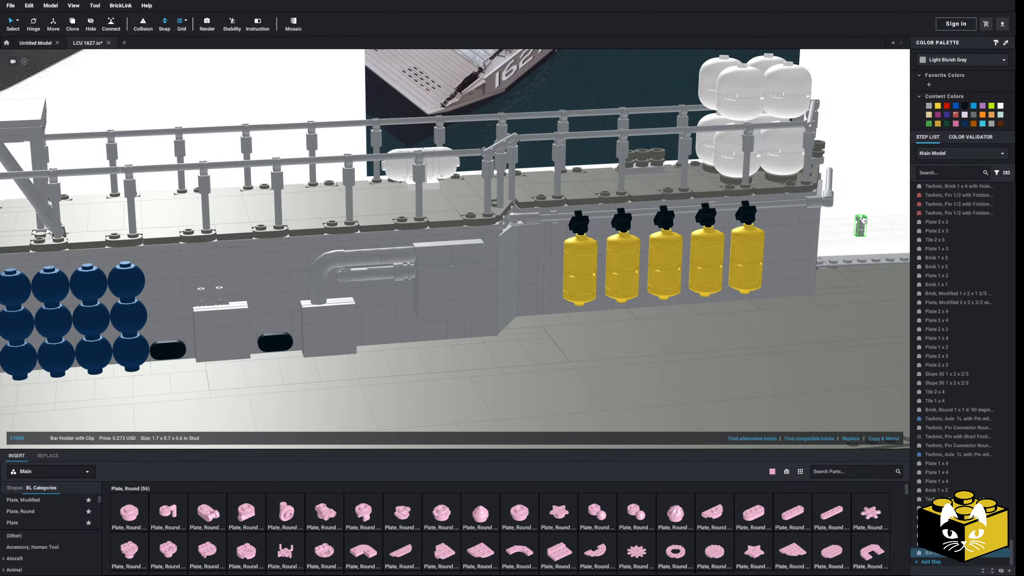
click(338, 280)
scroll(750, 233, down, 5)
click(758, 230)
Bring up the Minifigure, Weapon parts category and look for a slim upright part for the other equipment box
right_drag(780, 228, 750, 258)
scroll(601, 374, down, 3)
scroll(602, 375, up, 8)
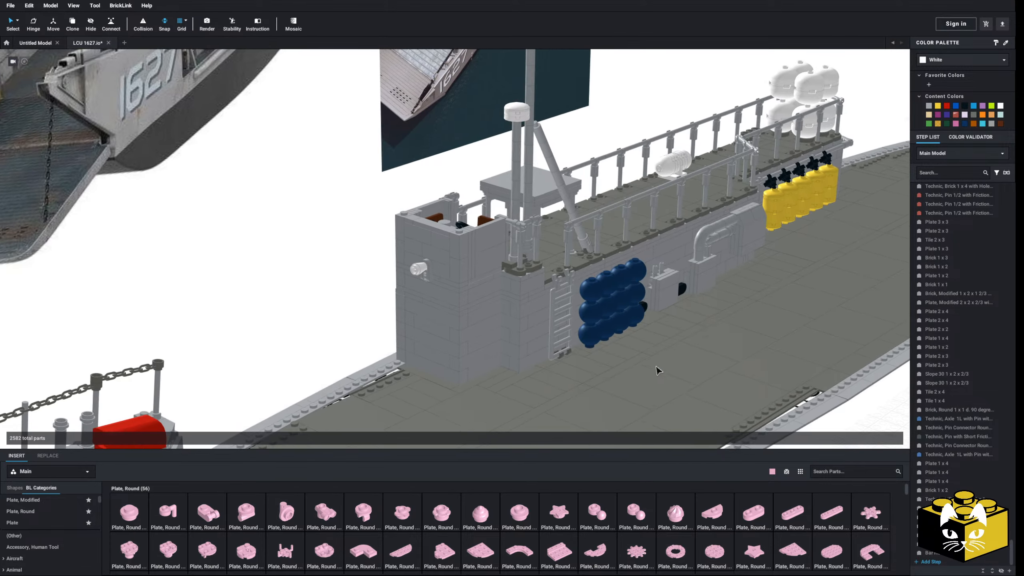
mouse_move(657, 367)
right_down()
mouse_move(632, 364)
mouse_move(642, 364)
right_up()
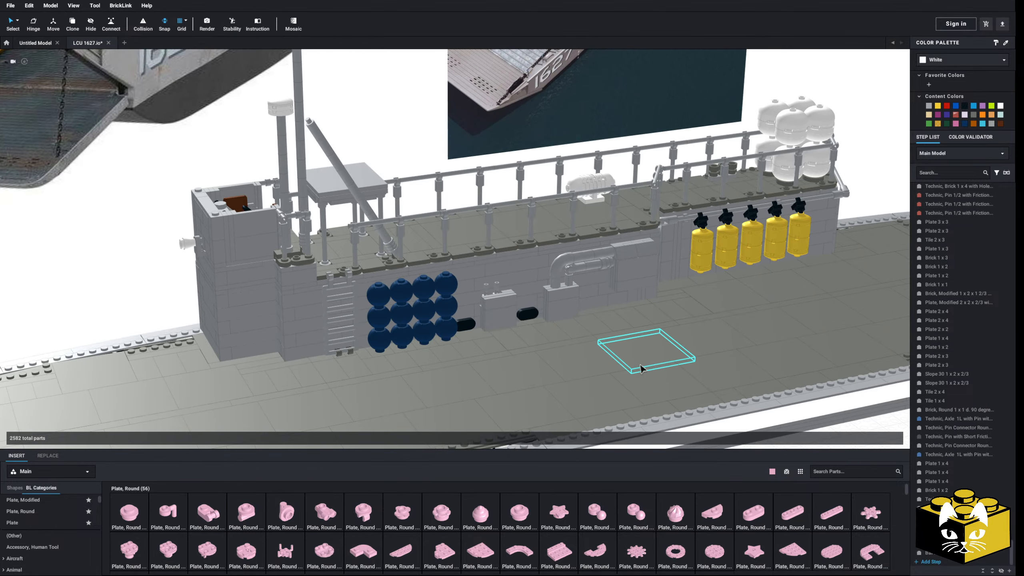
scroll(642, 365, up, 6)
middle_drag(520, 335, 471, 347)
scroll(73, 529, down, 3)
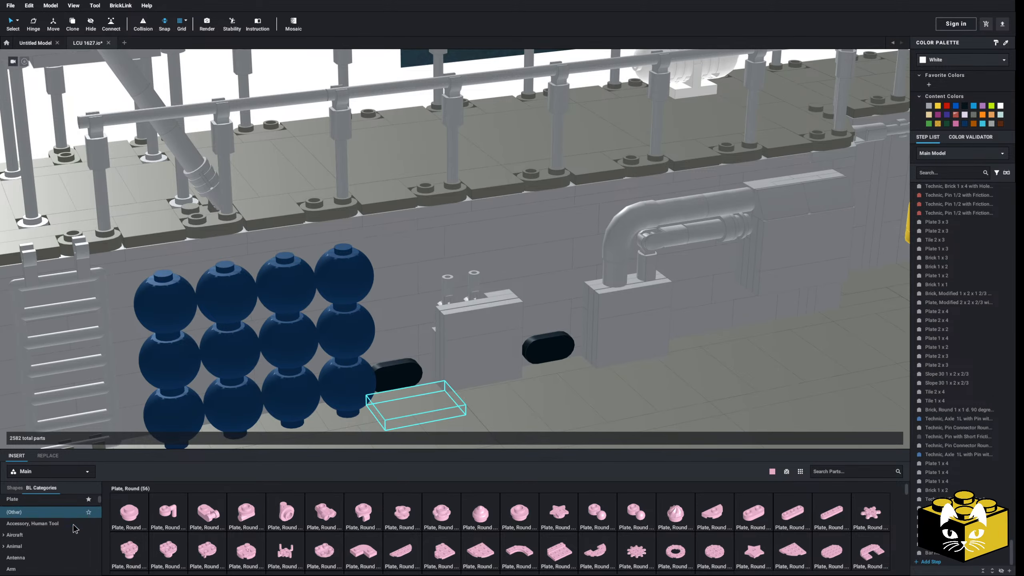
scroll(61, 525, down, 8)
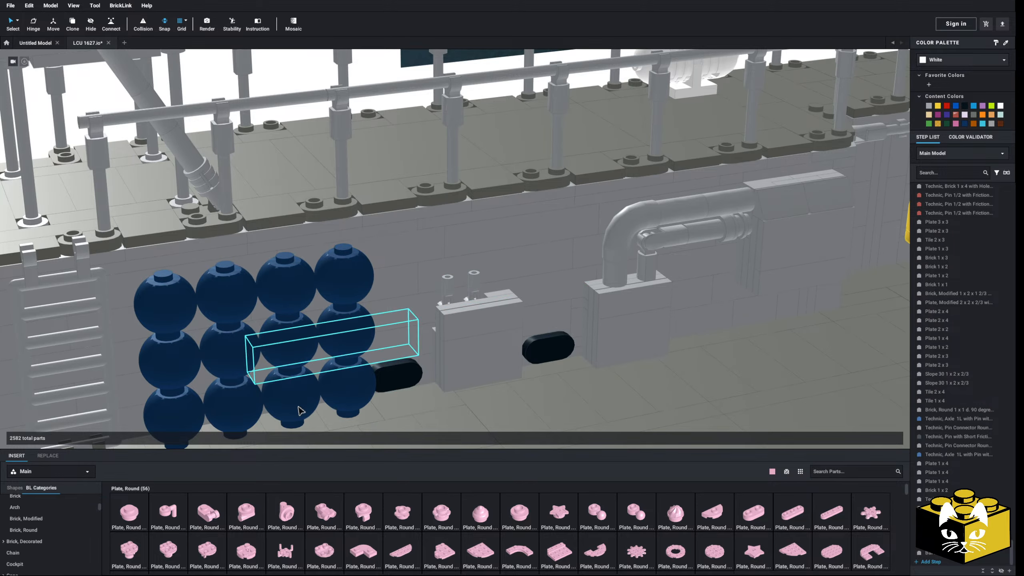
scroll(69, 524, down, 10)
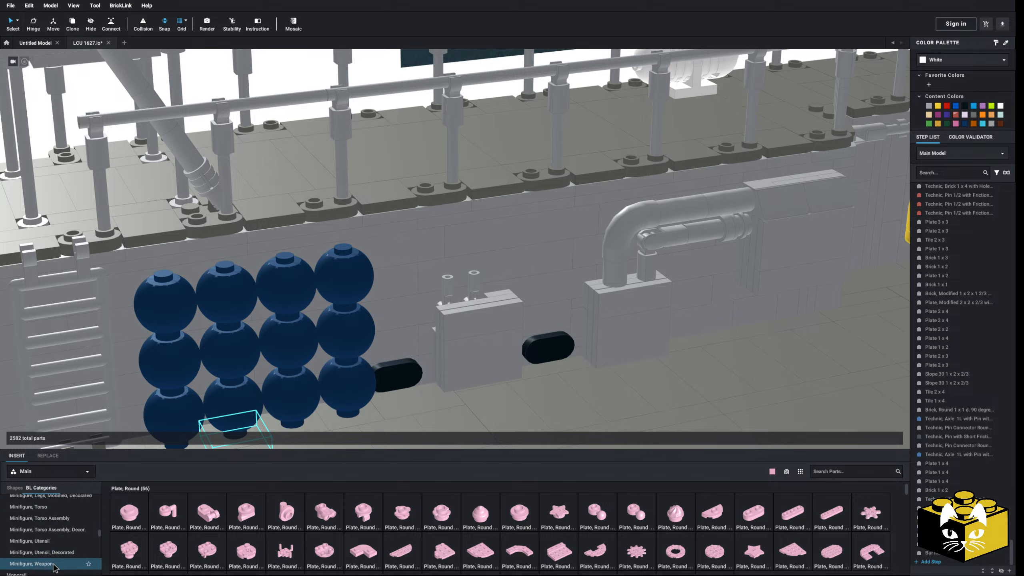
click(32, 561)
scroll(470, 514, down, 1)
scroll(469, 515, down, 1)
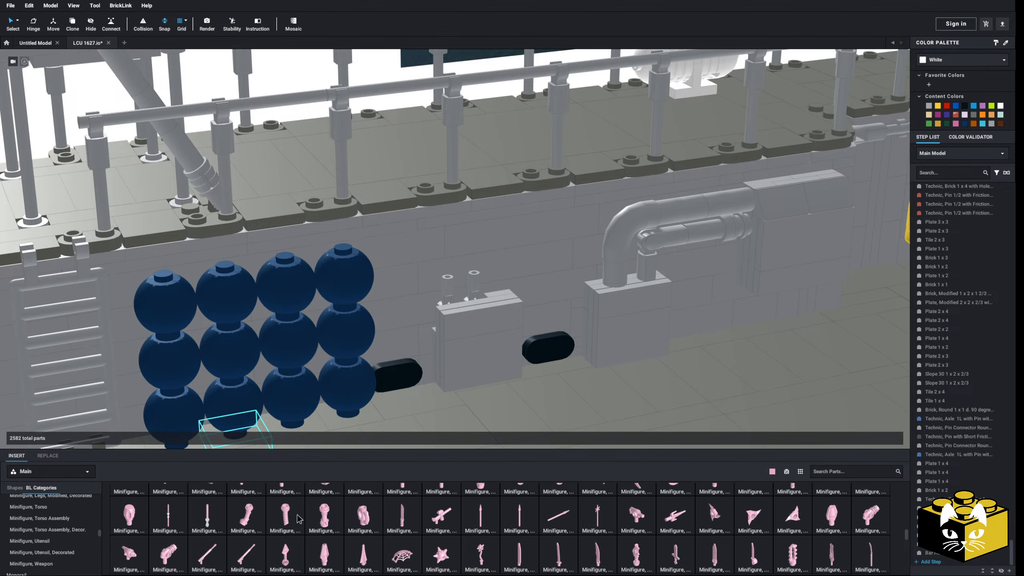
scroll(536, 522, down, 5)
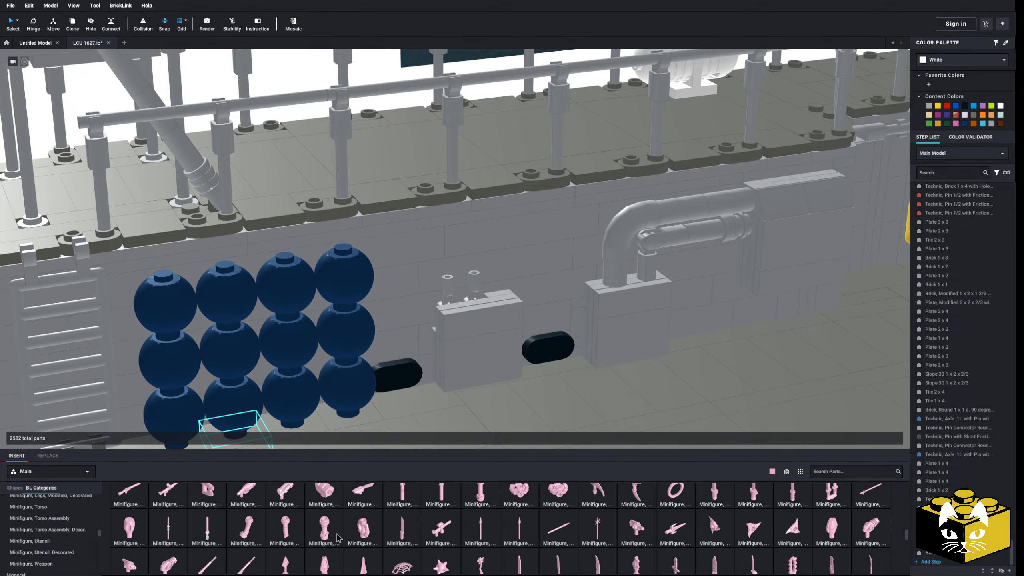
Stand two Minifigure, Weapon Hilt Smooth Extended parts on the equipment box nearest the blue spheres and color them Light Bluish Gray
click(480, 538)
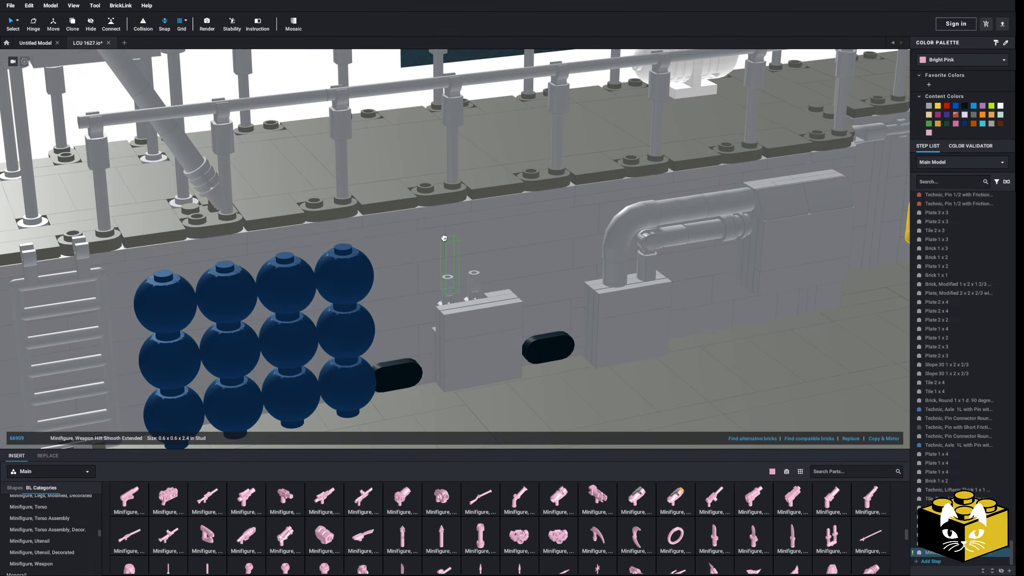
click(448, 222)
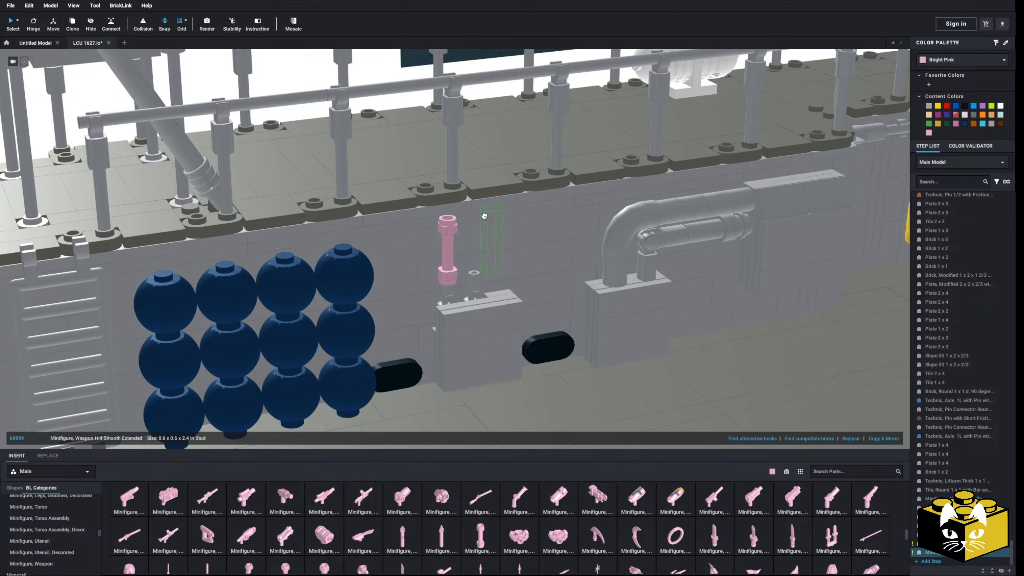
scroll(476, 221, down, 5)
mouse_move(162, 274)
right_down()
mouse_move(178, 279)
mouse_move(165, 272)
right_up()
scroll(455, 249, up, 5)
click(548, 322)
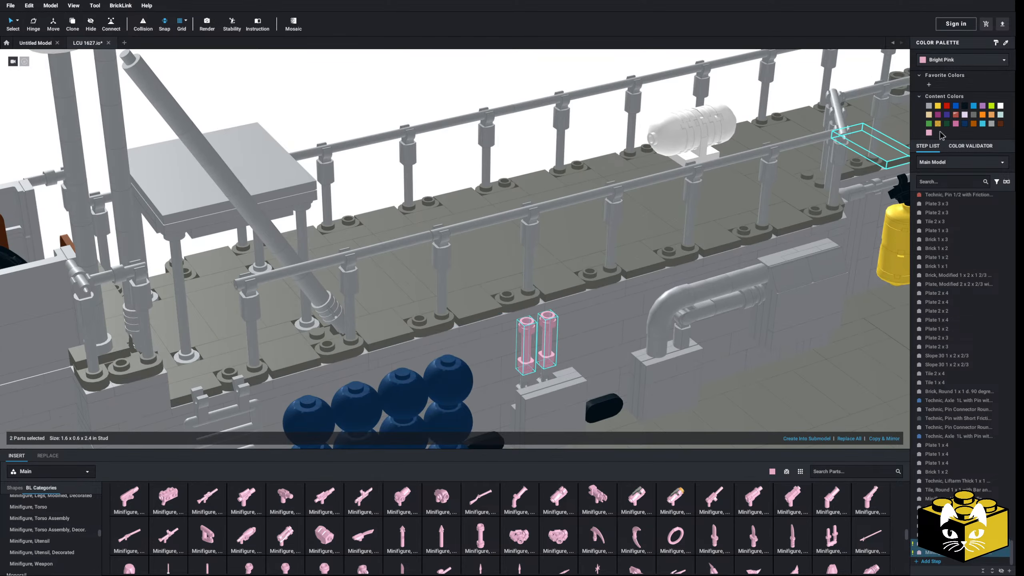
click(929, 106)
scroll(459, 321, down, 5)
click(200, 321)
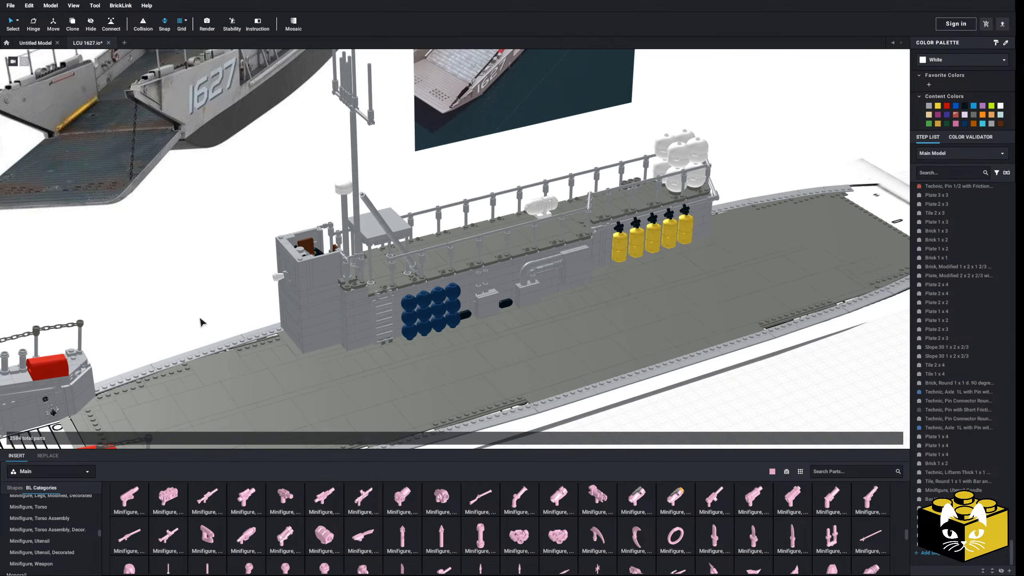
Delete the lower bricks of the cabin's side wall near the ladder to open a gap at its base
mouse_move(200, 320)
right_down()
mouse_move(191, 314)
mouse_move(205, 321)
right_up()
scroll(201, 319, up, 3)
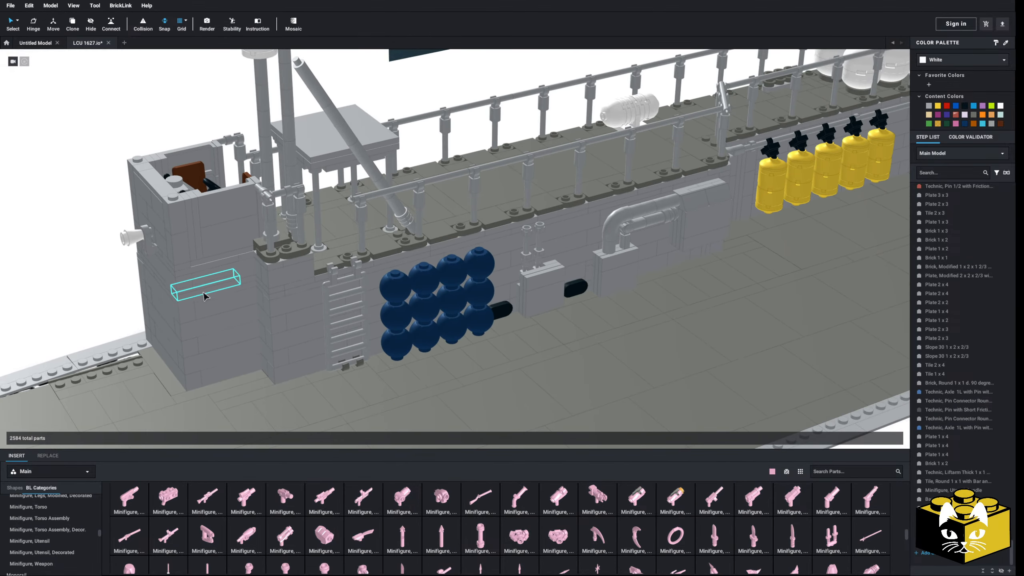
middle_drag(207, 299, 300, 297)
scroll(258, 308, up, 2)
right_drag(256, 308, 205, 304)
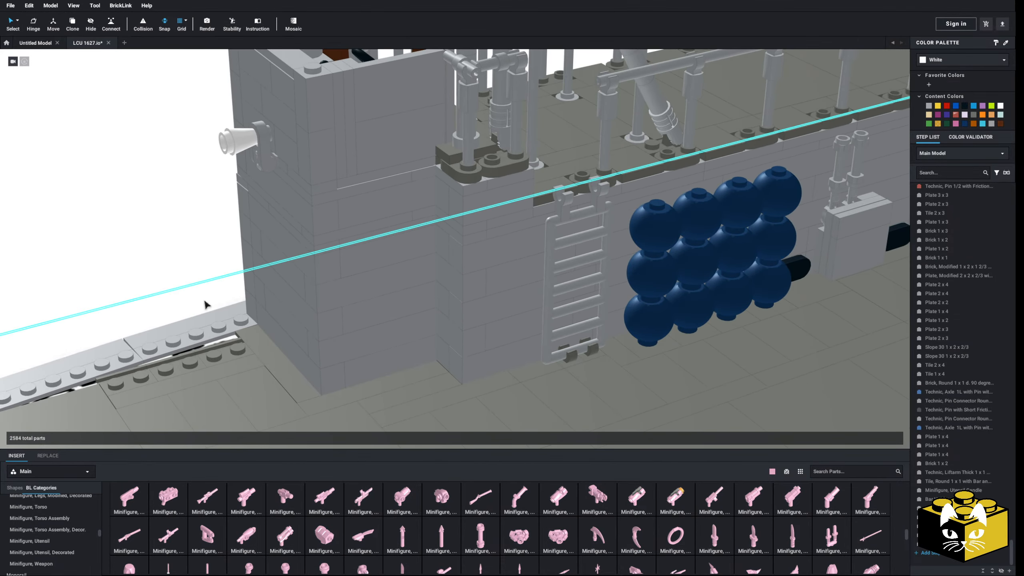
scroll(207, 309, up, 2)
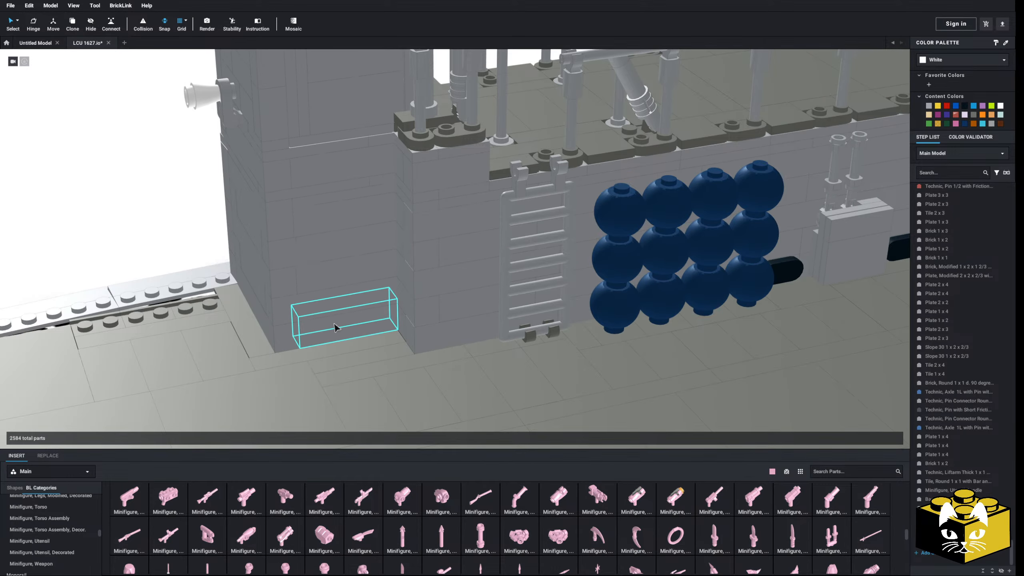
click(335, 324)
ctrl+click(336, 300)
ctrl+click(337, 275)
key(Delete)
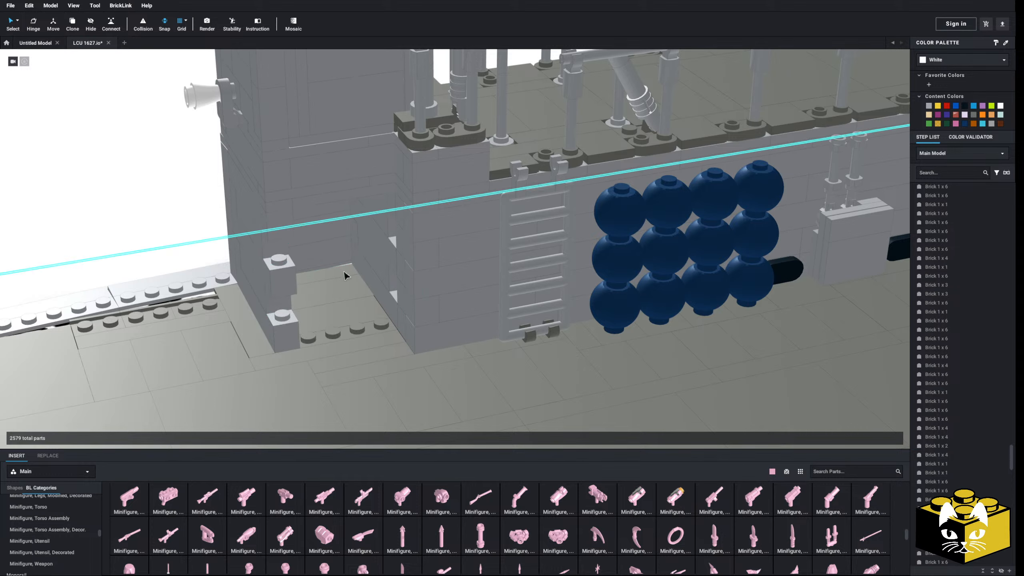
mouse_move(151, 259)
right_down()
mouse_move(162, 257)
mouse_move(141, 257)
right_up()
middle_drag(203, 273, 189, 270)
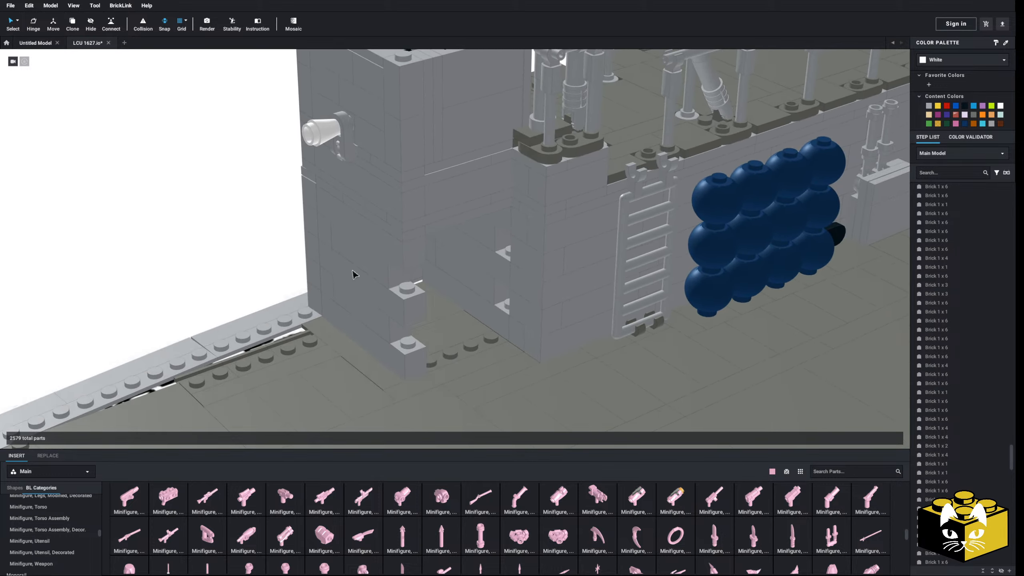
Delete two more bricks from the two exposed courses of the wall corner beside the ladder
click(547, 265)
key(Delete)
click(540, 264)
key(Delete)
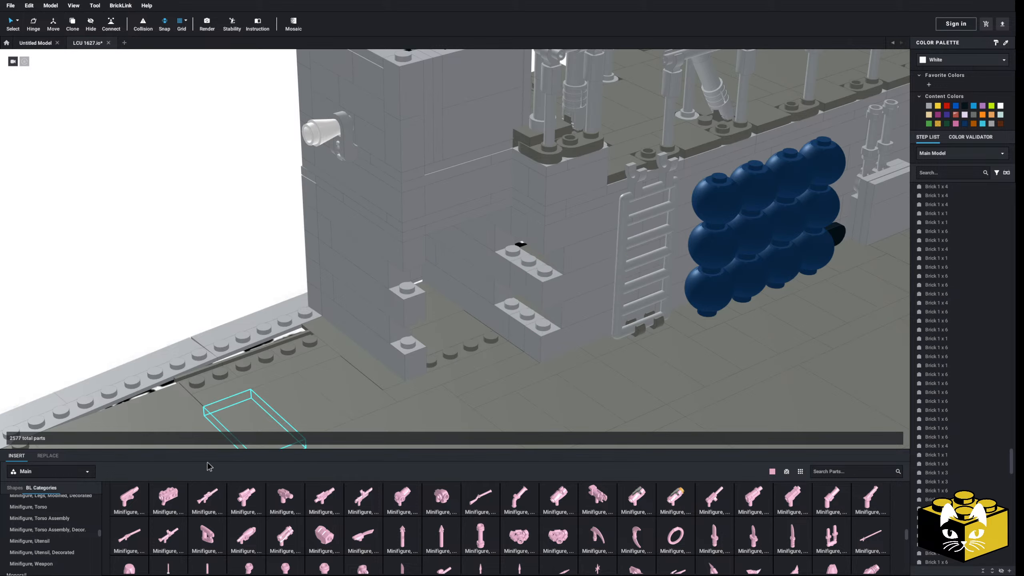
Place a Light Bluish Gray Brick 1 x 1 on the deck beside the lower course near the ladder corner
scroll(72, 531, up, 2)
scroll(72, 528, down, 15)
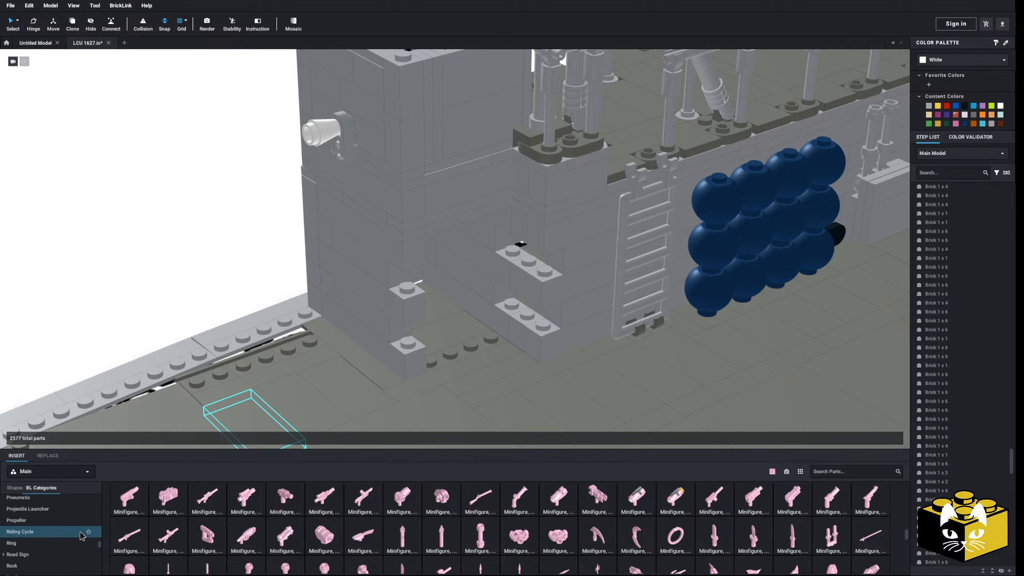
scroll(77, 522, up, 3)
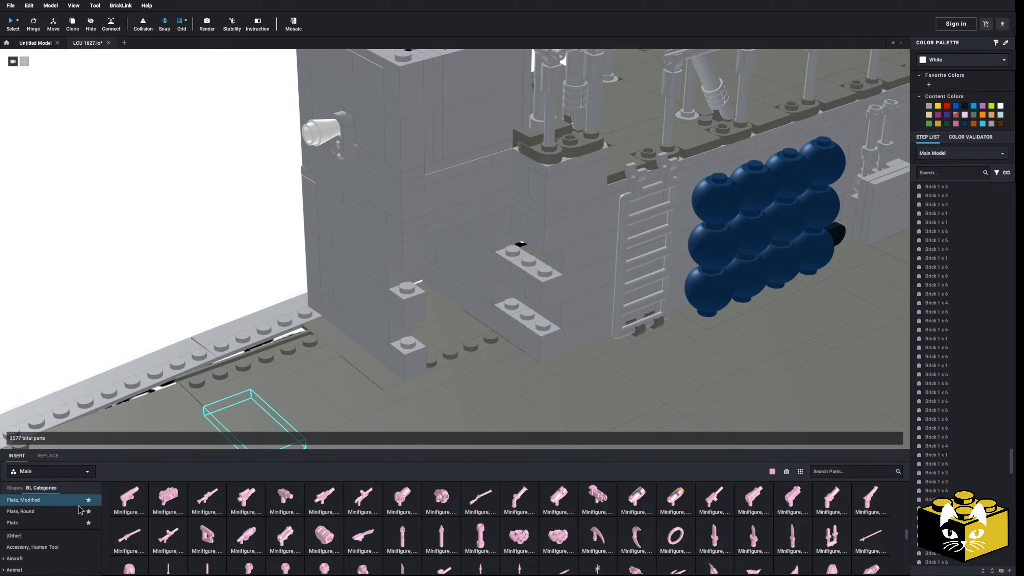
right_click(518, 329)
click(526, 336)
right_click(144, 267)
click(152, 292)
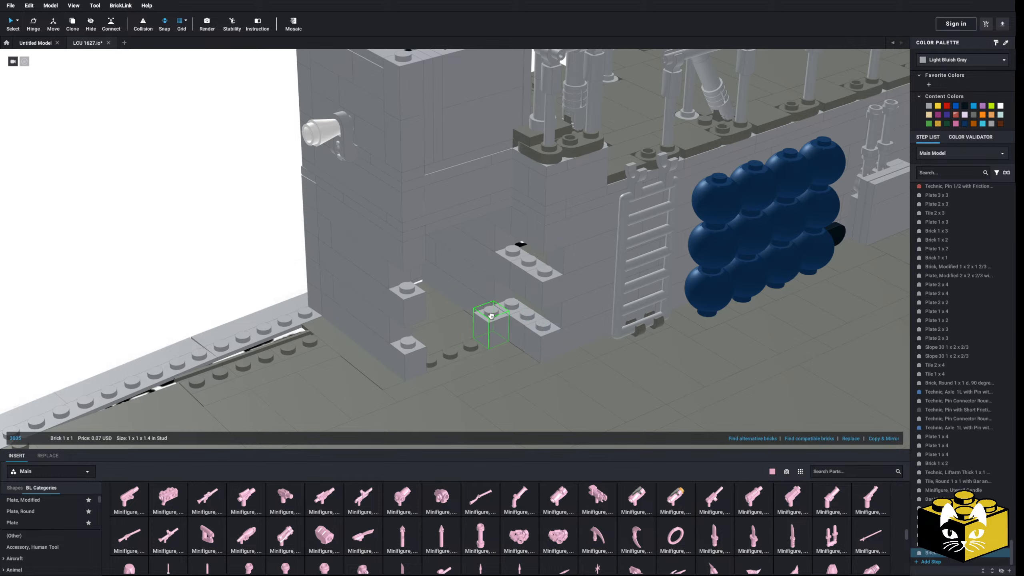
click(141, 285)
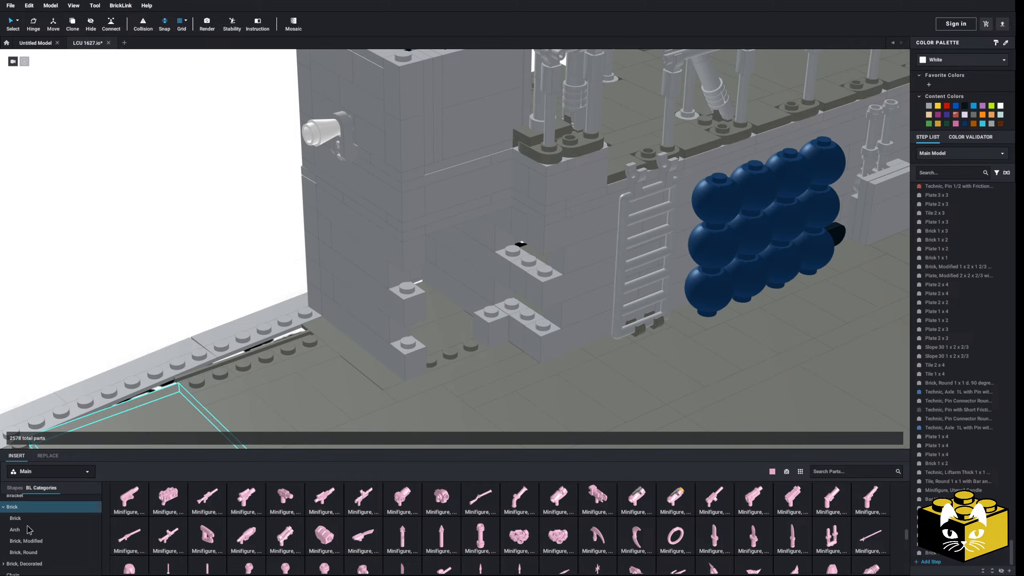
Add two Bright Pink Brick 1 x 2 parts on the lower course so they form the stepped wall corner
scroll(28, 529, down, 3)
click(32, 498)
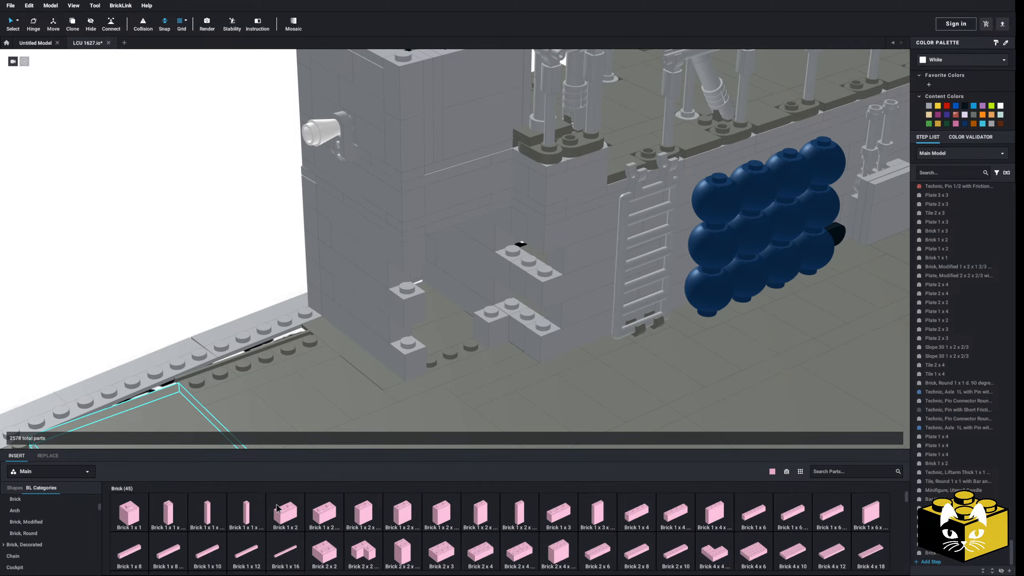
click(284, 512)
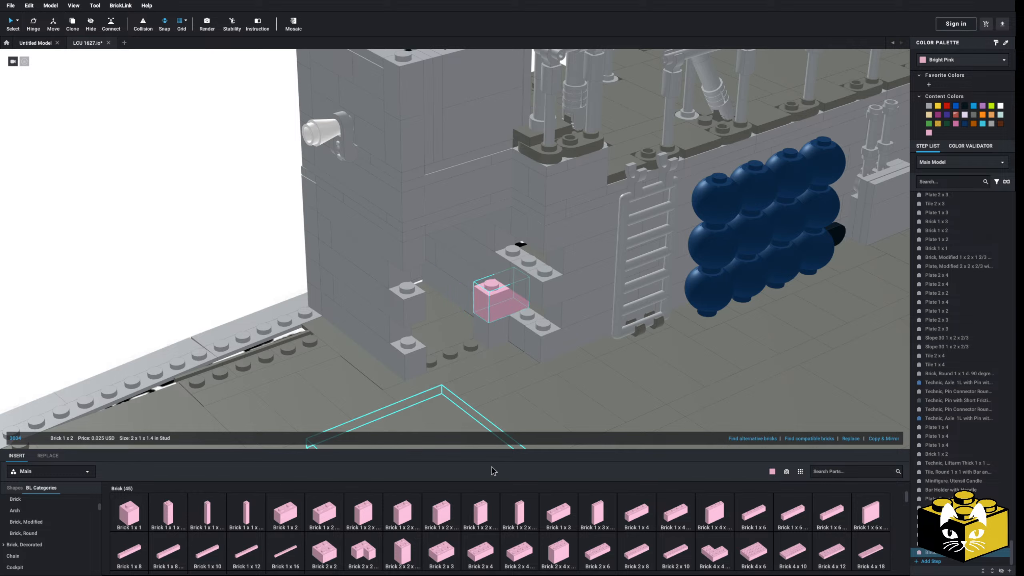
click(544, 319)
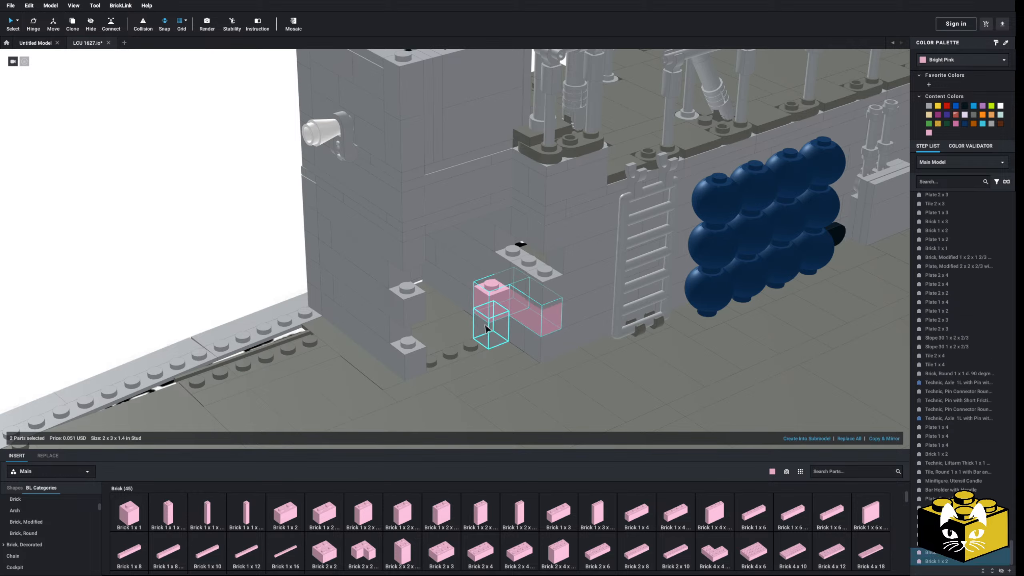
Copy the gray Brick 1 x 1 and the pair of pink Brick 1 x 2 parts upward to close the corner's remaining courses
right_click(201, 271)
click(214, 295)
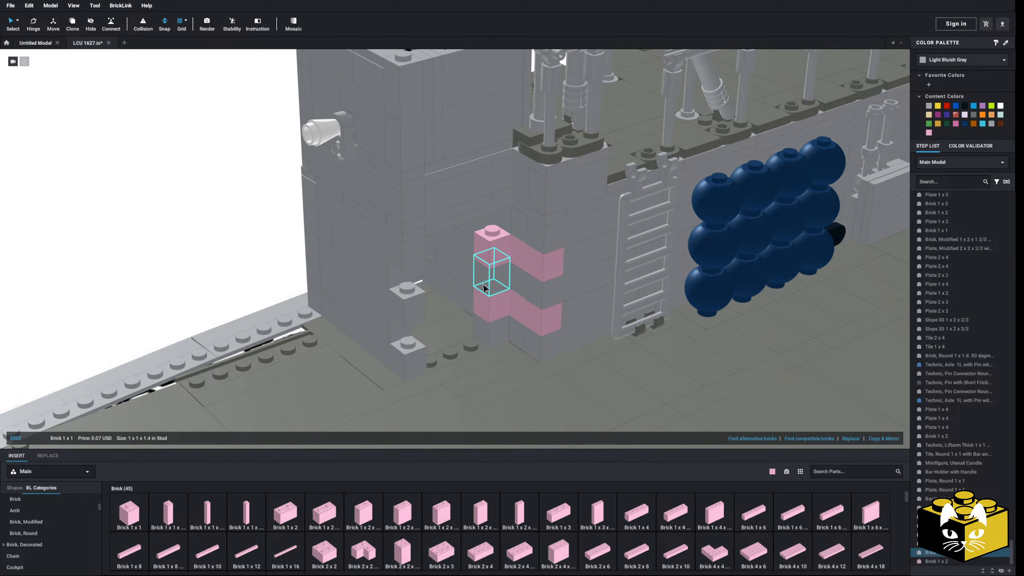
right_click(200, 256)
click(213, 278)
click(491, 212)
Examine the cabin's lower side wall in the reference photo and compare it with the model
scroll(245, 270, down, 5)
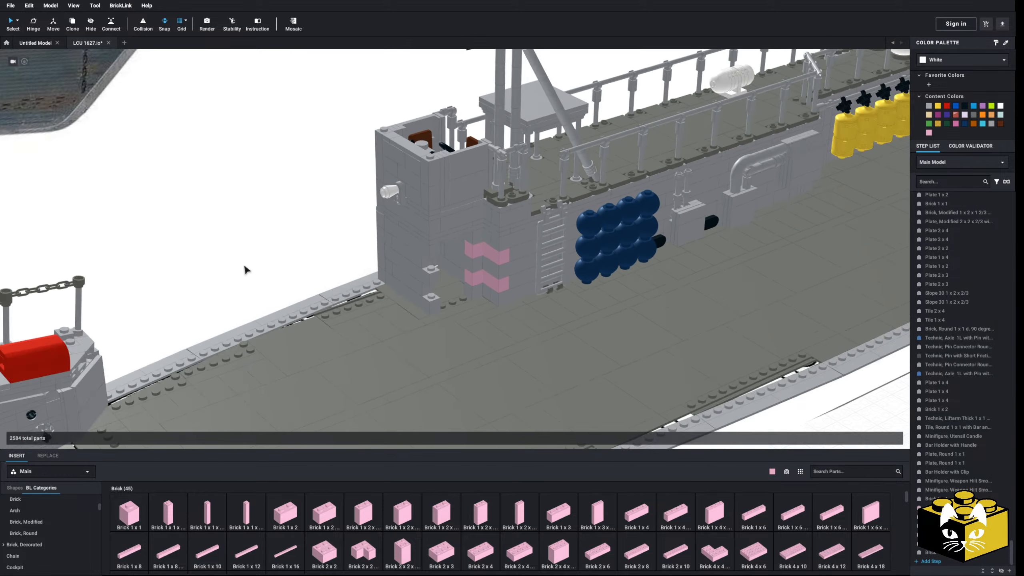
middle_drag(245, 270, 265, 475)
scroll(292, 359, up, 5)
scroll(293, 359, up, 3)
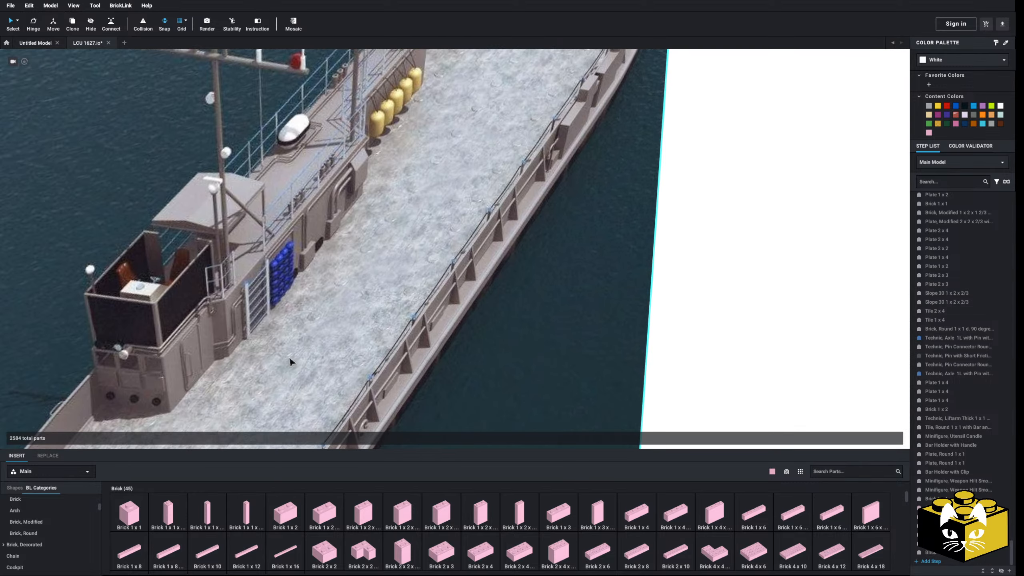
scroll(187, 381, down, 8)
middle_drag(220, 420, 271, 313)
scroll(271, 318, up, 5)
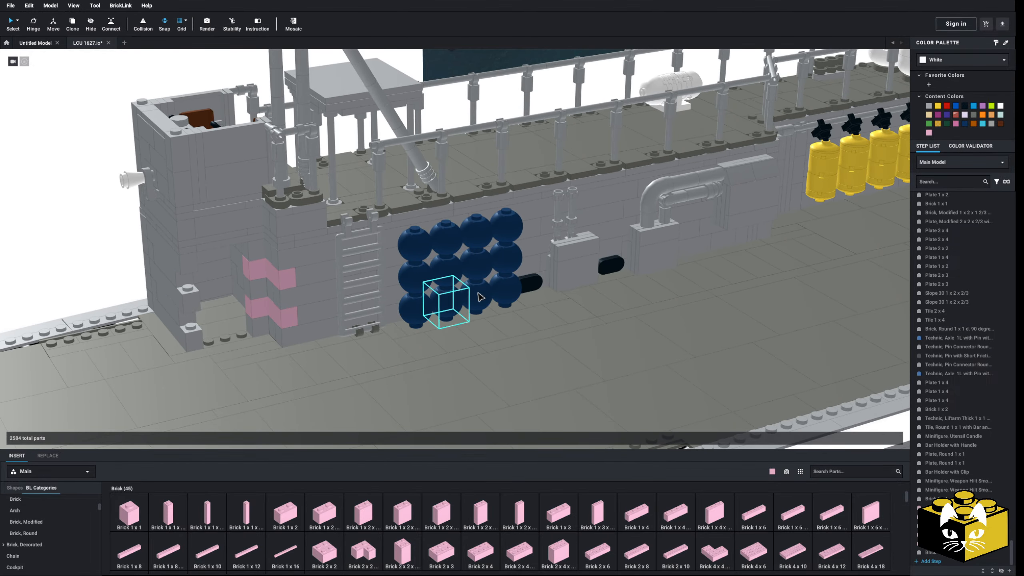
middle_drag(616, 296, 734, 280)
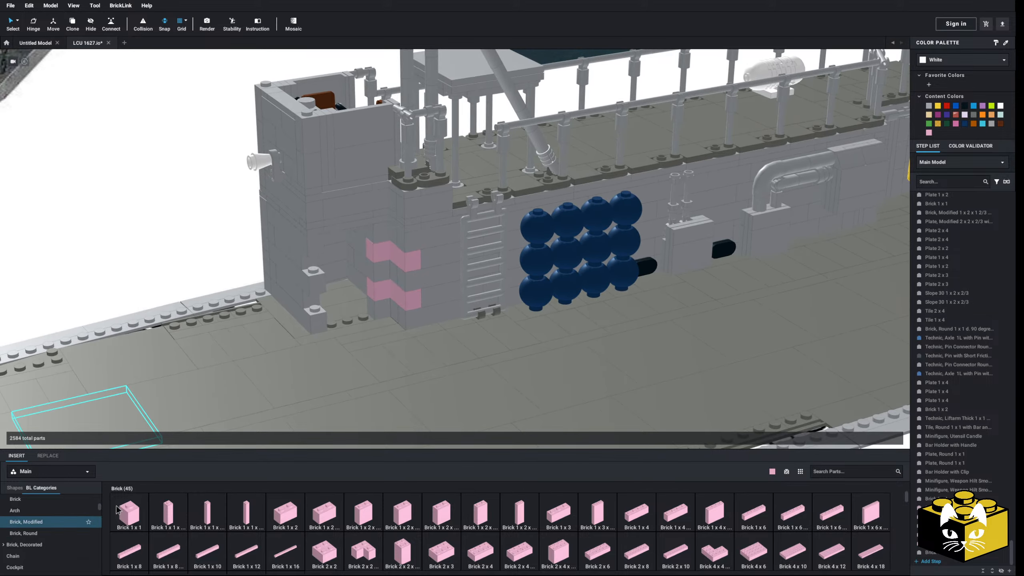
Fill the top of the gap with 1 x 2 x 1 2/3 and 1 x 1 x 1 2/3 modified bricks with studs on side
scroll(598, 498, down, 2)
click(714, 512)
scroll(419, 310, up, 3)
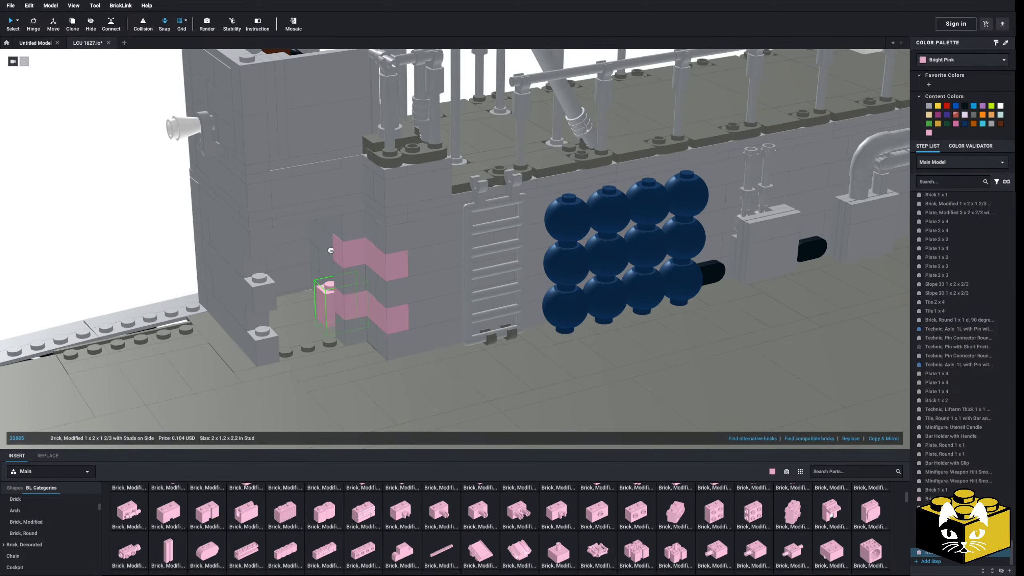
click(331, 250)
scroll(627, 520, up, 2)
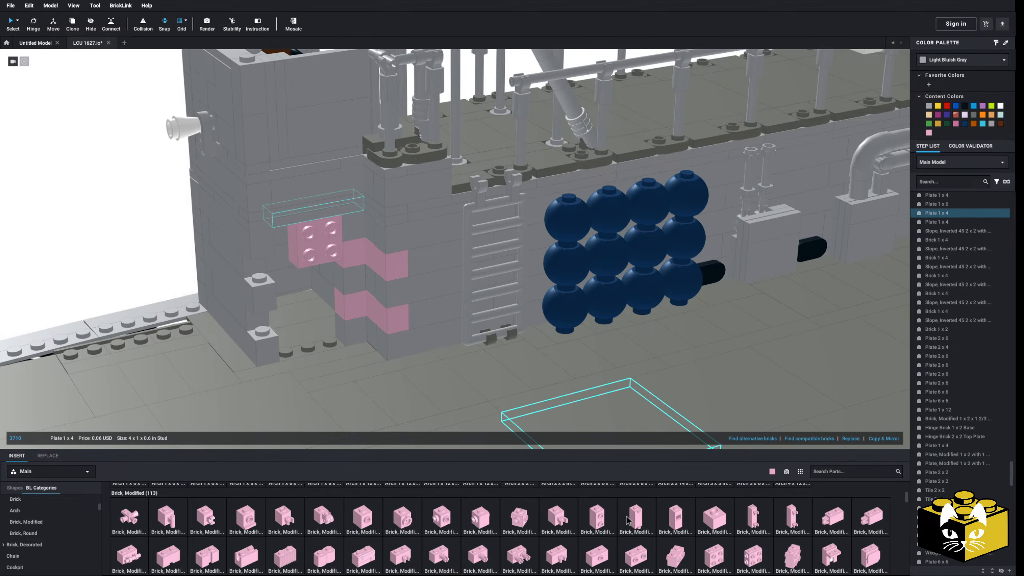
click(627, 520)
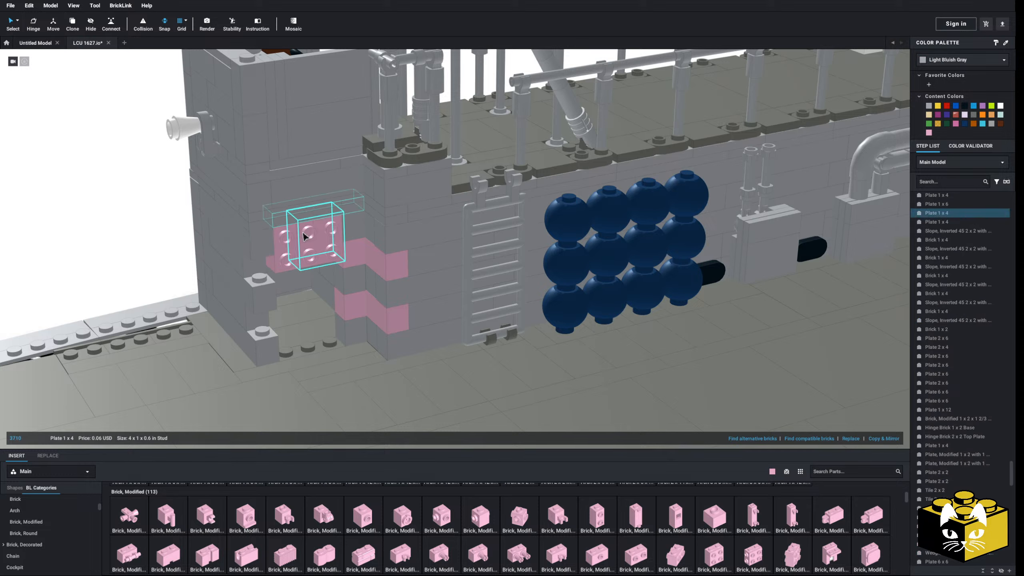
Copy the pair of modified bricks with studs on side directly below the first pair
key(Escape)
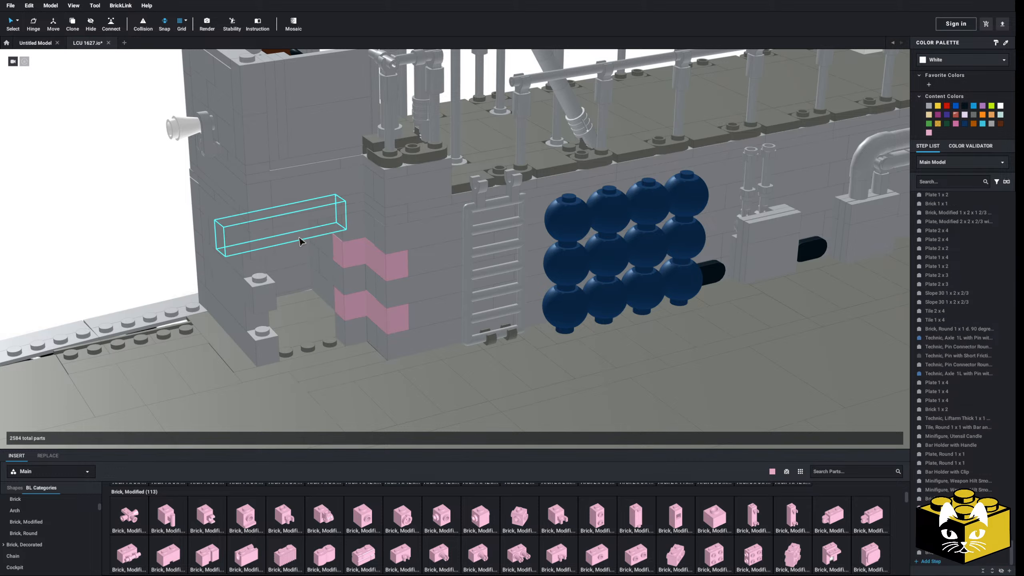
key(ctrl+z)
right_click(130, 214)
click(142, 240)
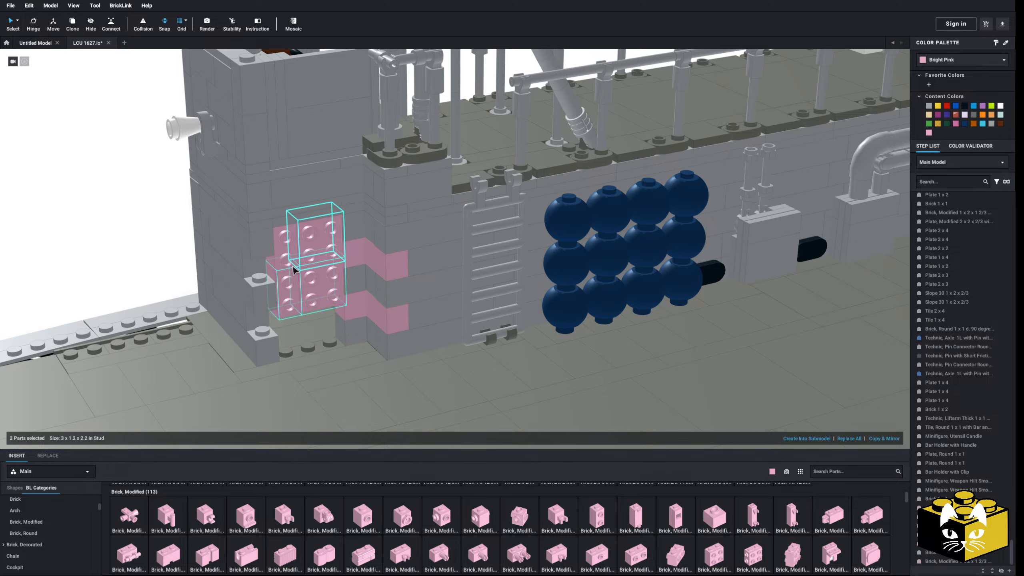
right_click(116, 253)
click(133, 274)
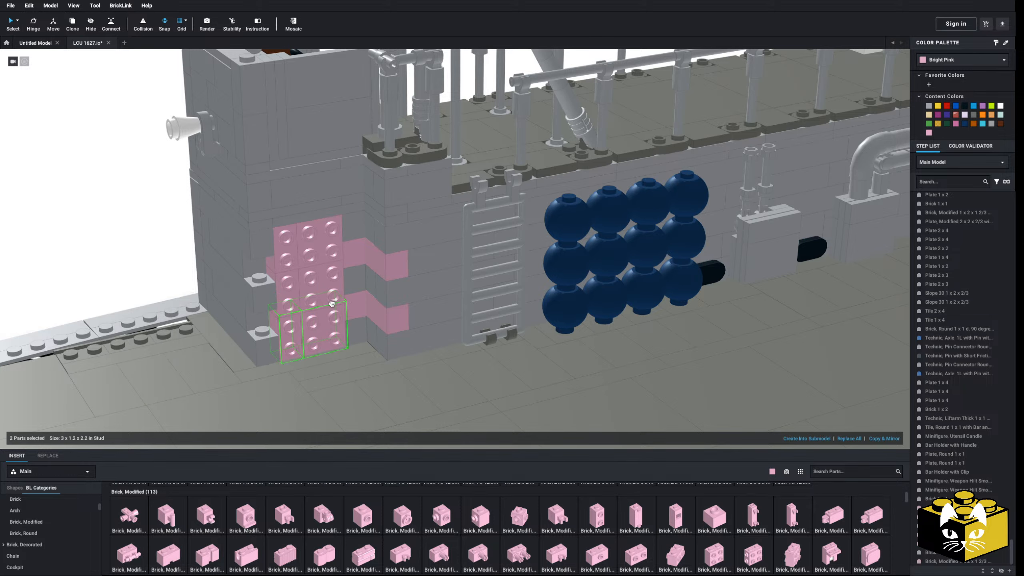
click(134, 256)
click(291, 336)
key(Delete)
click(335, 328)
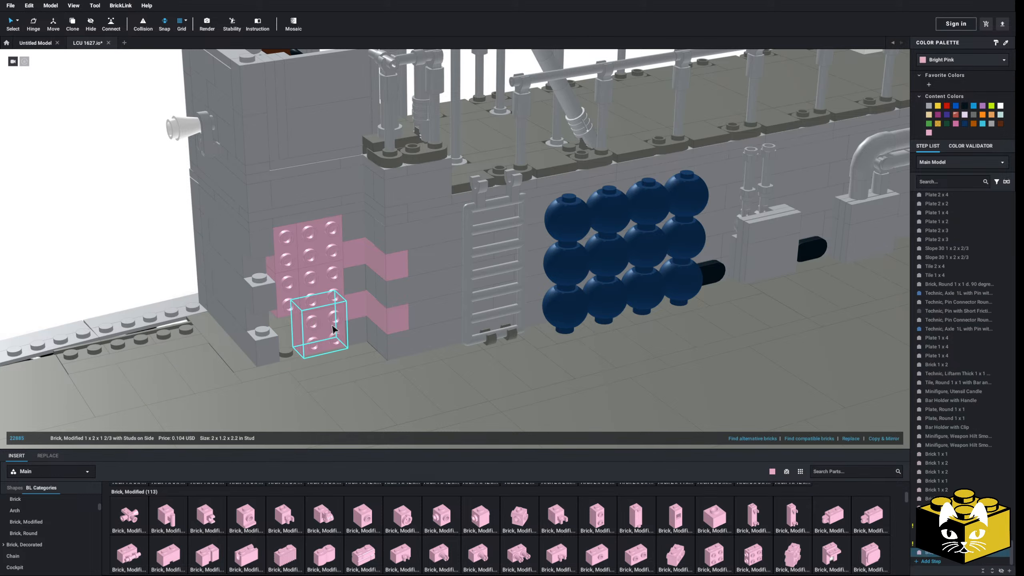
key(Delete)
Add a row of one-brick-high modified bricks below the studded panel, with two side studs and one side stud
scroll(170, 273, up, 4)
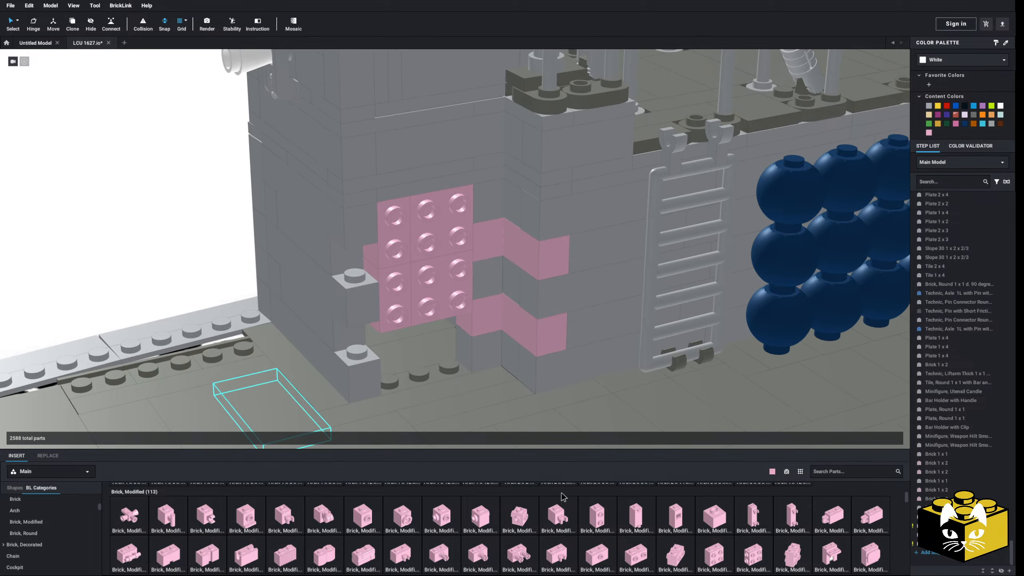
drag(638, 561, 406, 323)
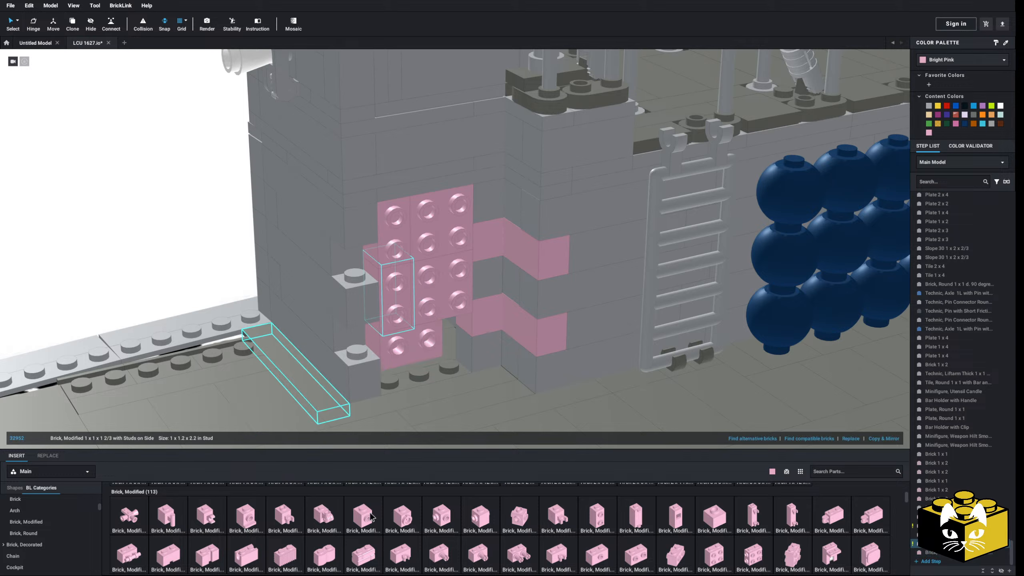
drag(371, 518, 459, 313)
click(453, 311)
click(178, 251)
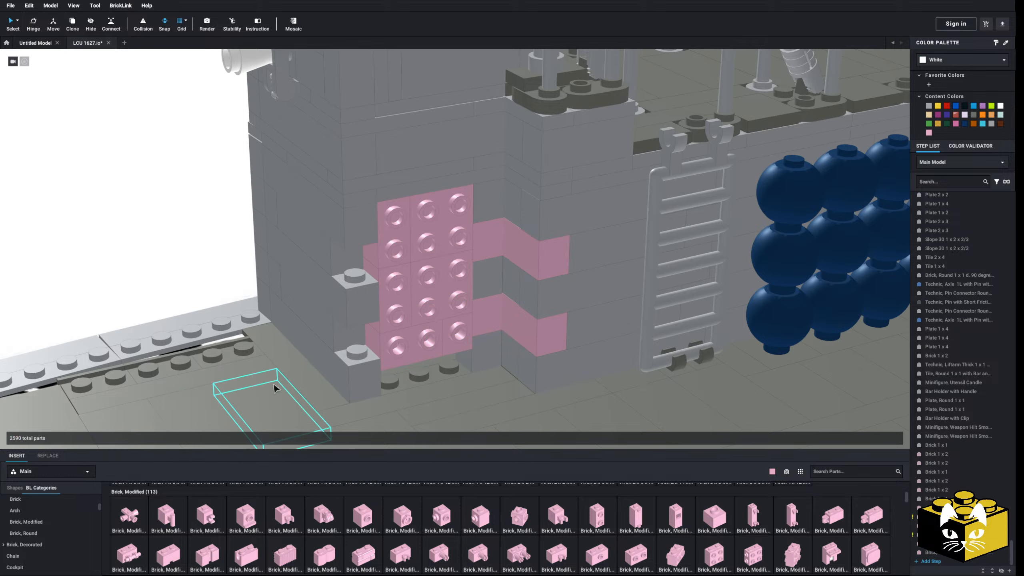
Copy gray Brick 1 x 1 parts into the two remaining holes at the cabin corner beside the studded panel
click(487, 348)
ctrl+click(494, 272)
right_click(498, 260)
click(503, 265)
click(173, 251)
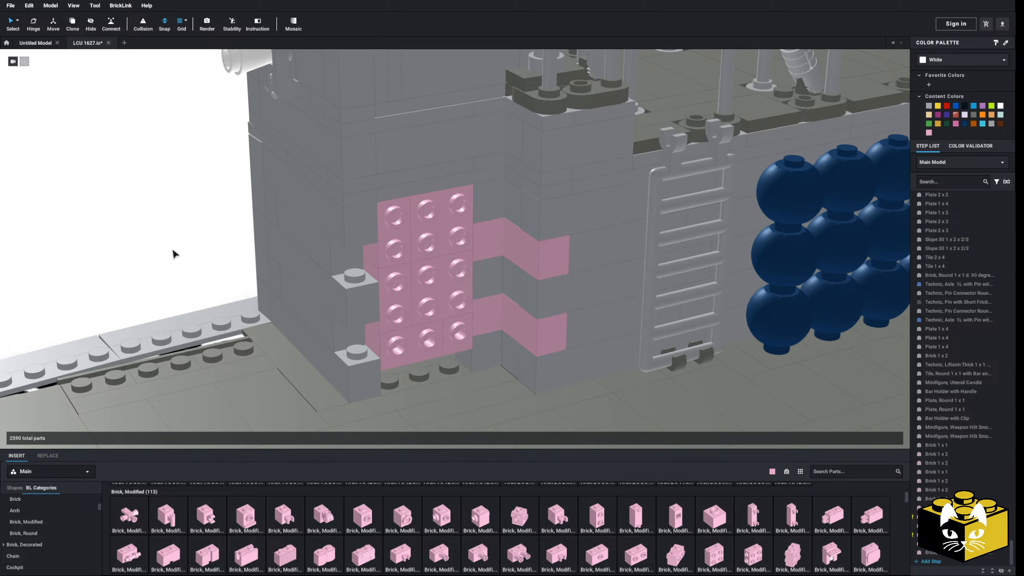
right_click(172, 249)
click(187, 272)
click(370, 326)
click(243, 265)
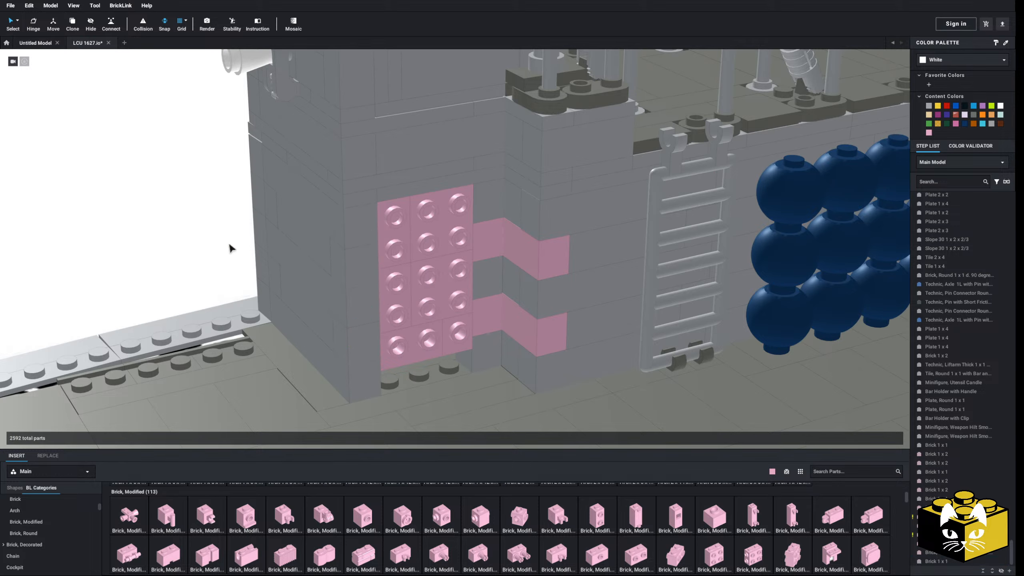
Color the studded panel bricks and the four pink Brick 1 x 2 parts Light Bluish Gray
ctrl+click(401, 282)
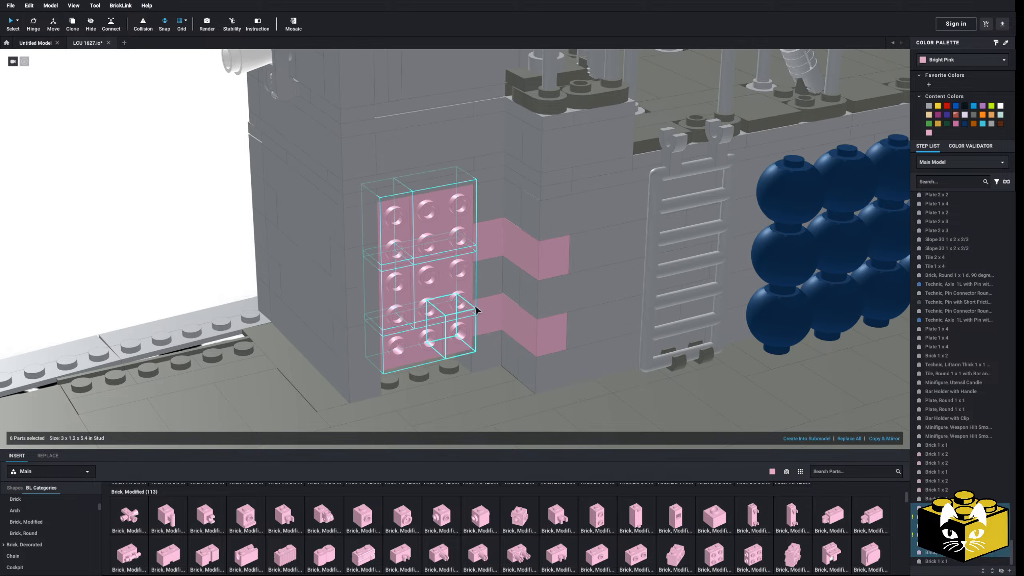
ctrl+click(488, 316)
ctrl+click(520, 328)
ctrl+click(494, 239)
ctrl+click(524, 246)
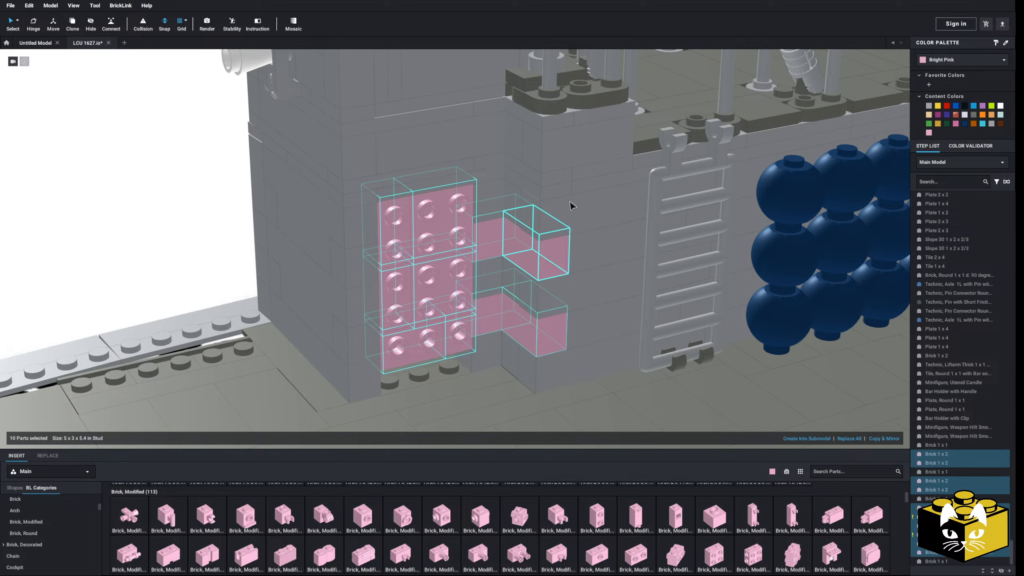
click(929, 107)
click(240, 246)
Stack two Plate 1 x 3 parts on the deck under the studded panel and color them Light Bluish Gray
scroll(40, 526, up, 3)
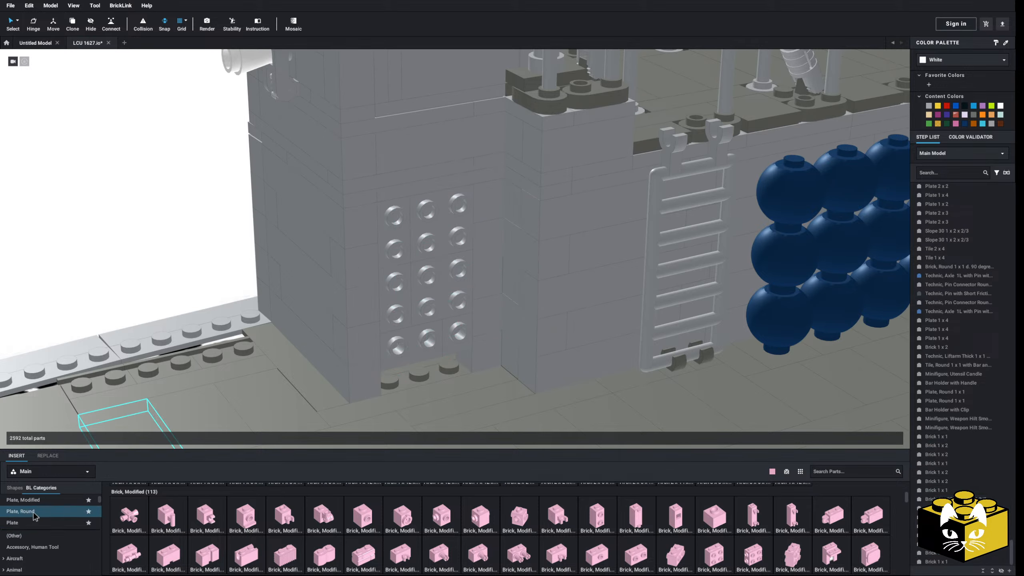
drag(296, 475, 433, 370)
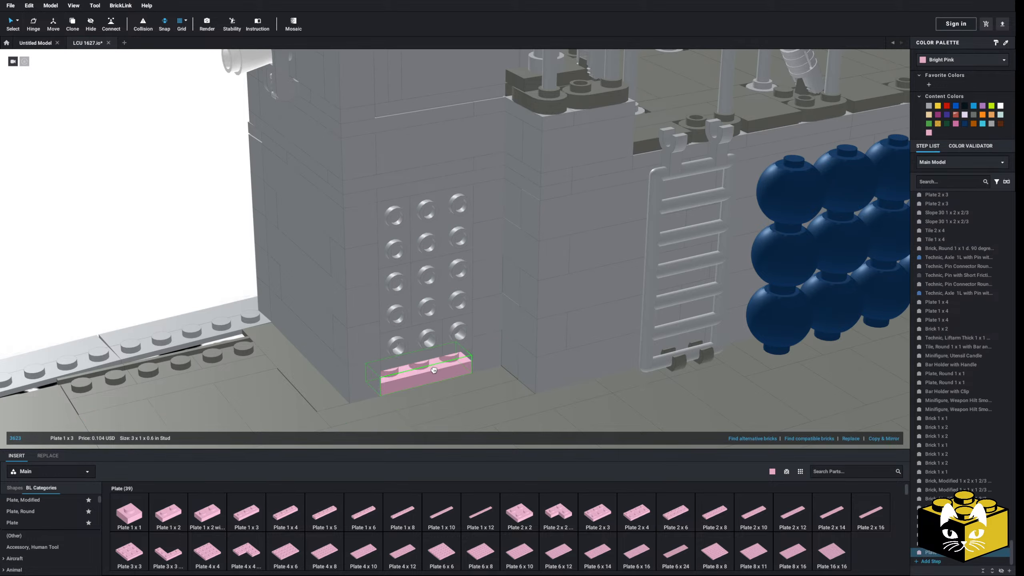
click(426, 368)
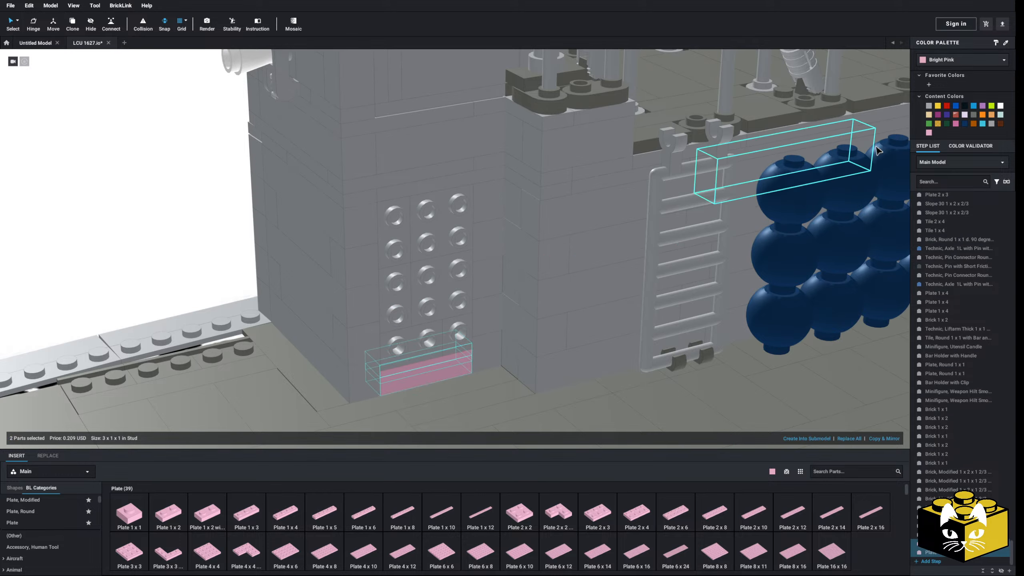
click(929, 106)
click(144, 293)
Examine the cabin's lower side wall in the reference photos for the detail that belongs on the studded panel
middle_drag(145, 293, 138, 297)
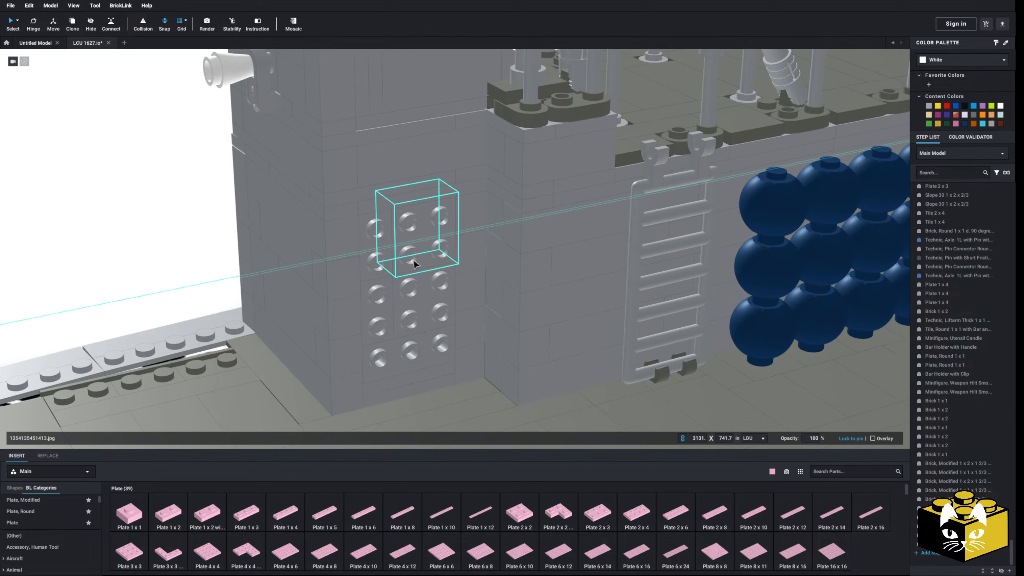
click(122, 277)
scroll(35, 526, down, 10)
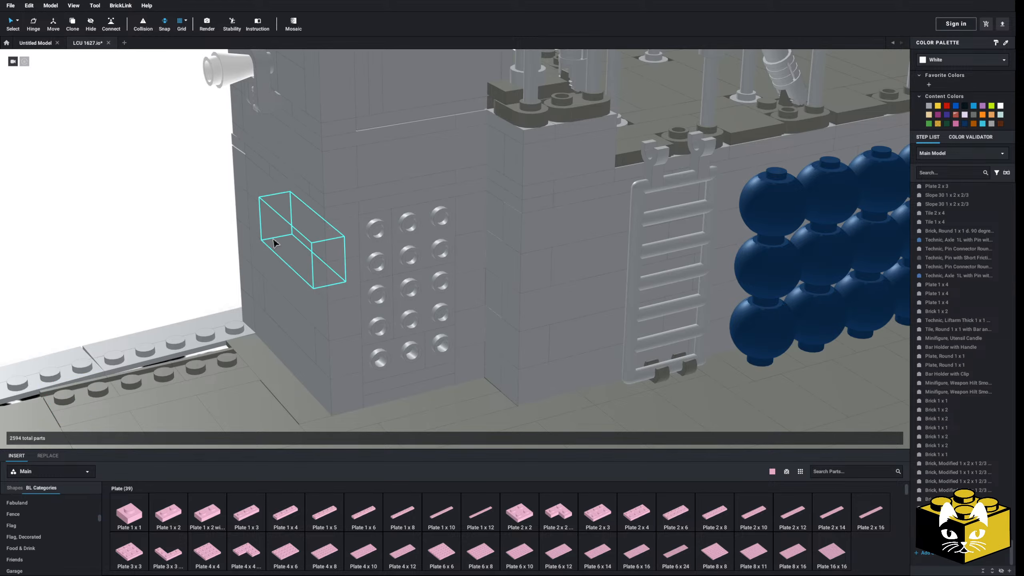
scroll(274, 243, down, 10)
middle_drag(274, 243, 210, 353)
scroll(278, 364, up, 8)
middle_drag(278, 283, 296, 321)
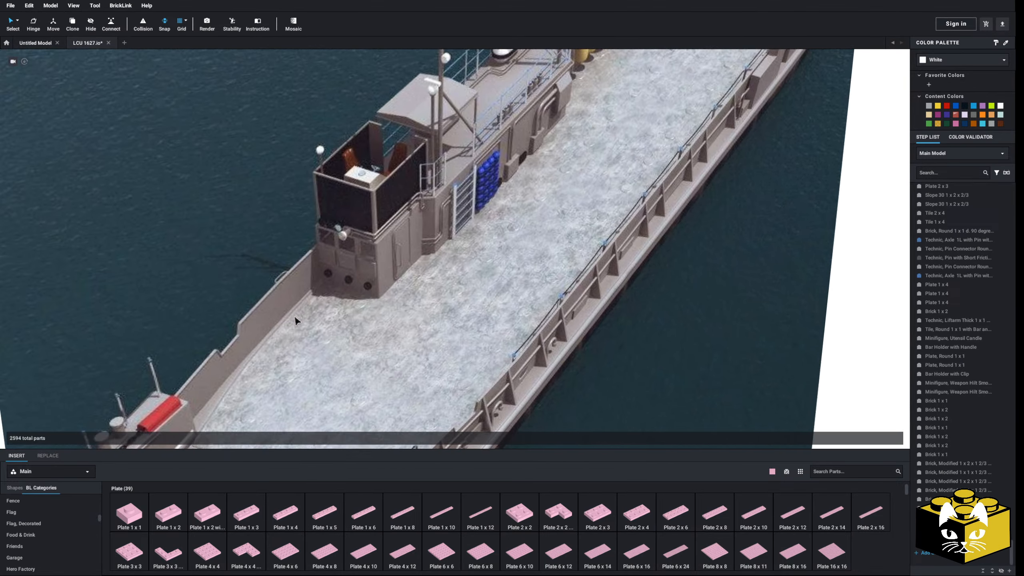
scroll(293, 321, up, 1)
scroll(295, 332, down, 12)
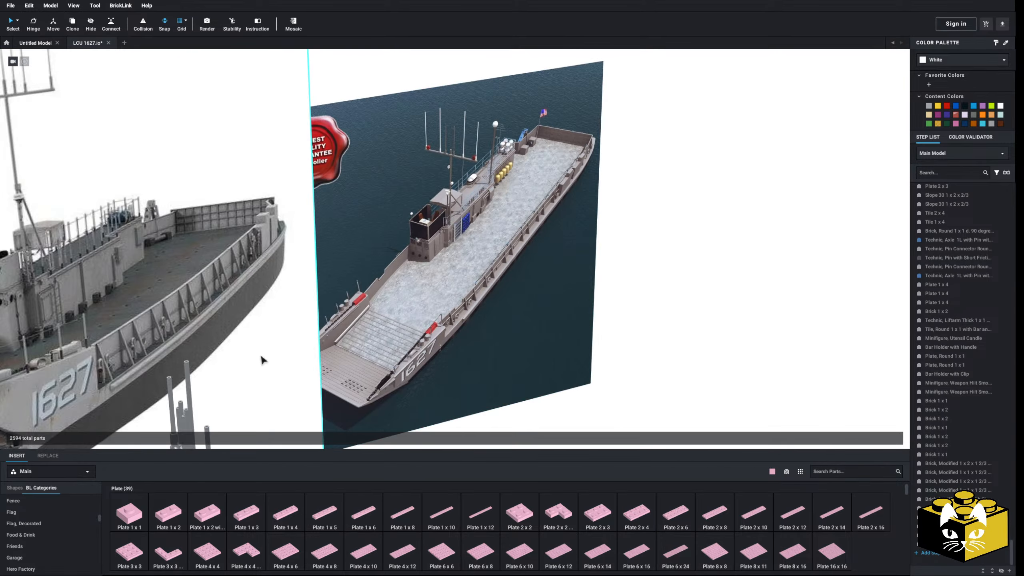
middle_drag(260, 359, 302, 274)
scroll(302, 273, up, 5)
scroll(301, 274, up, 4)
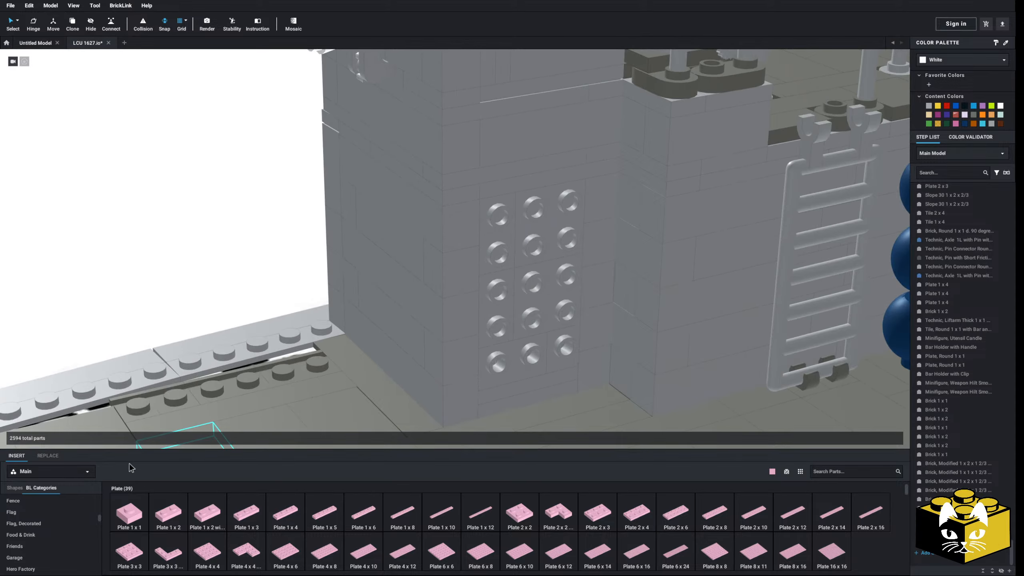
Place a Tile, Round 1 x 1 Quarter on one top corner stud of the side panel and a mirrored copy on the other
scroll(58, 531, down, 10)
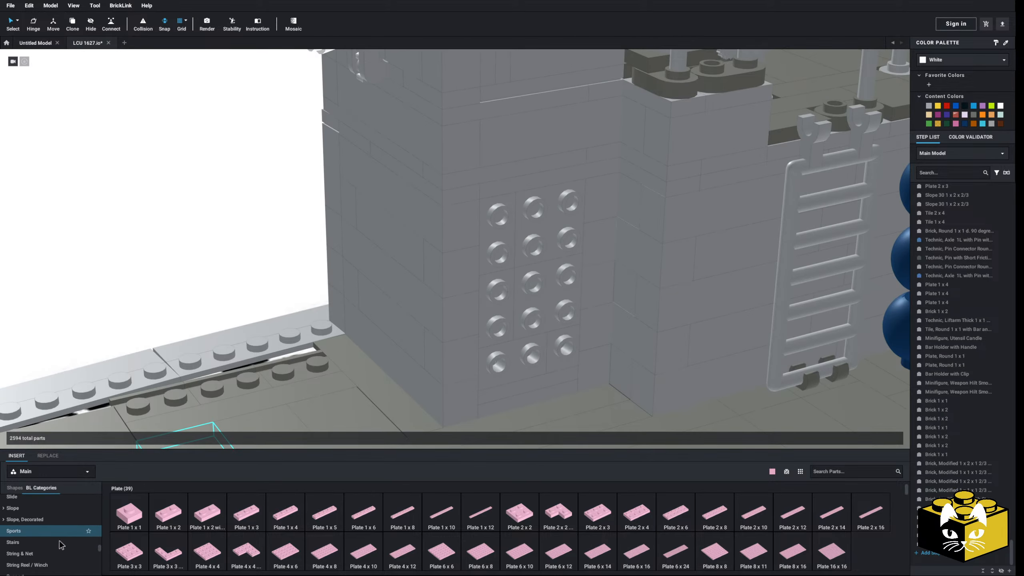
scroll(59, 545, down, 6)
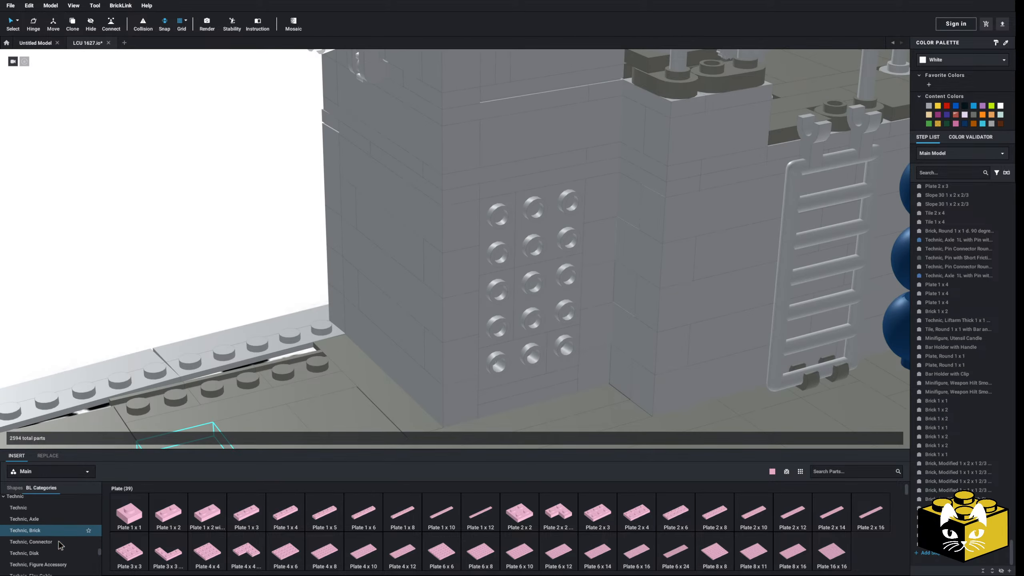
click(58, 538)
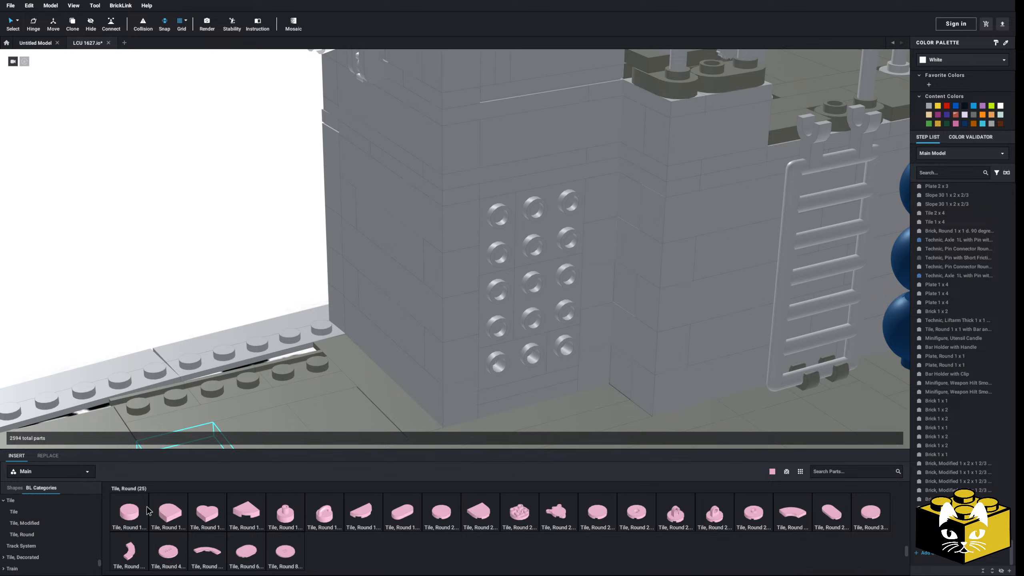
drag(240, 513, 501, 229)
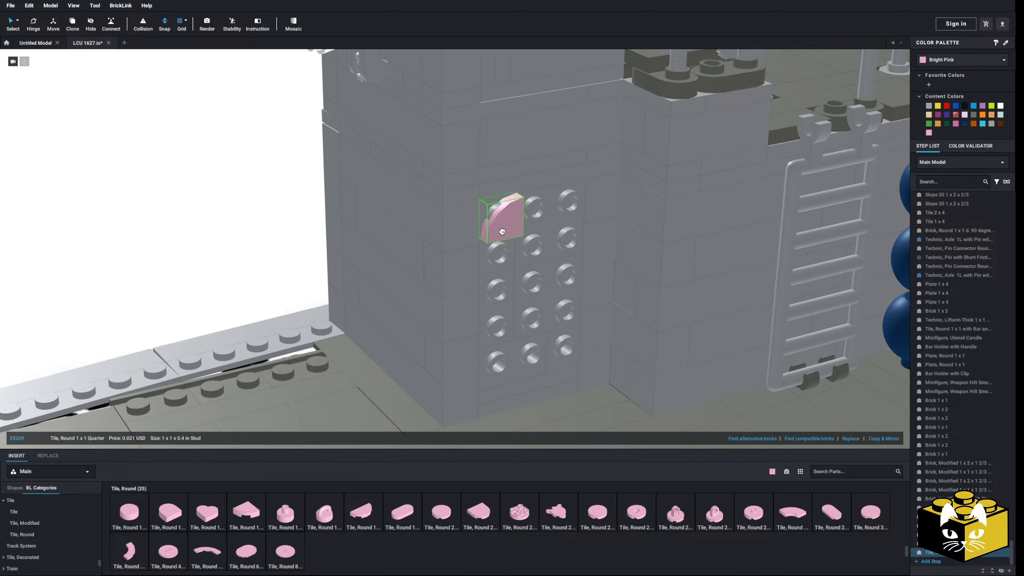
right_drag(500, 229, 525, 270)
click(883, 439)
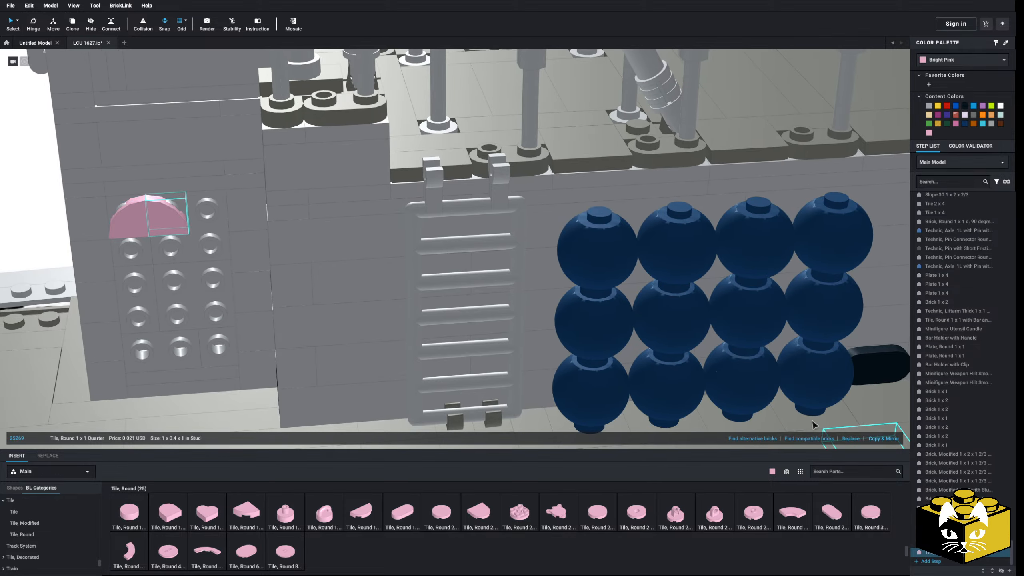
drag(191, 221, 211, 218)
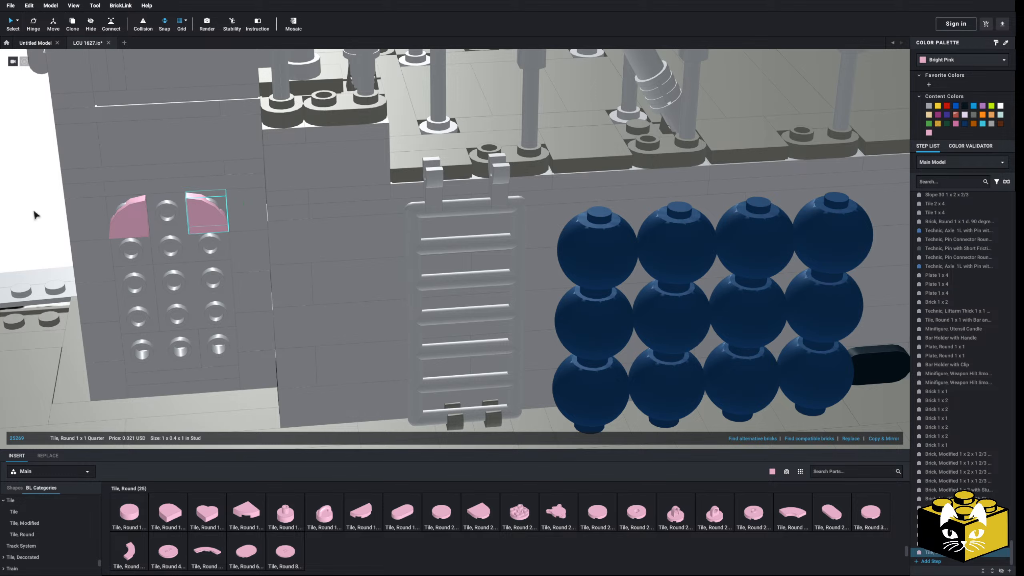
right_drag(34, 212, 129, 212)
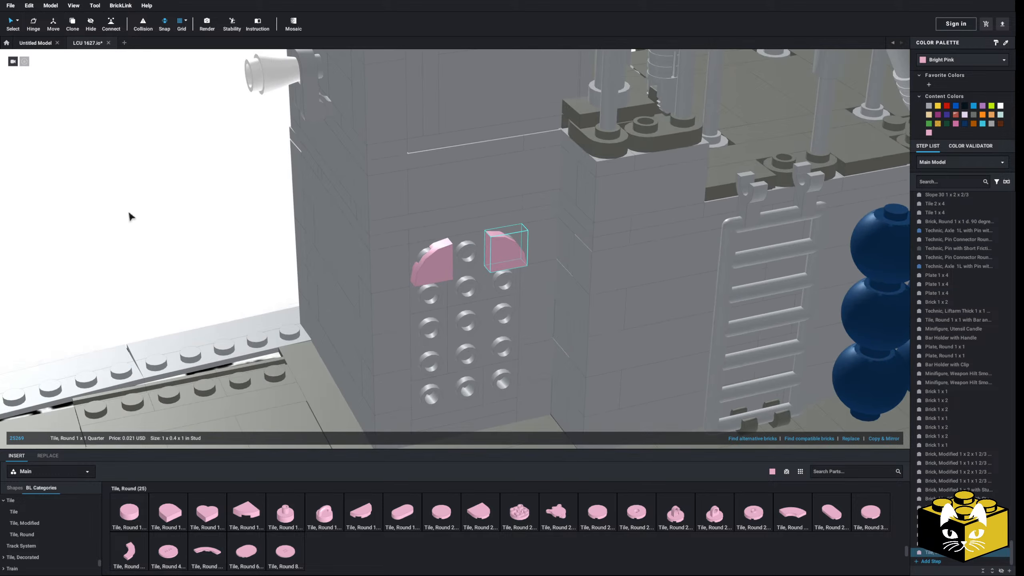
Put a Tile 1 x 1 between the two quarter tiles and copy the row of three, flipped, onto the panel's bottom studs
click(26, 512)
drag(133, 515, 474, 265)
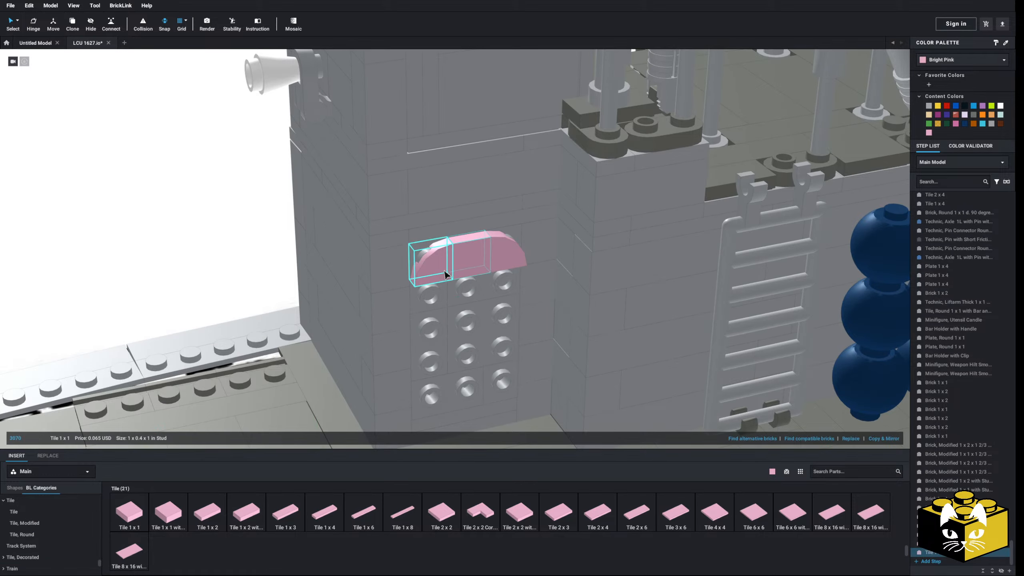
click(206, 297)
right_click(205, 295)
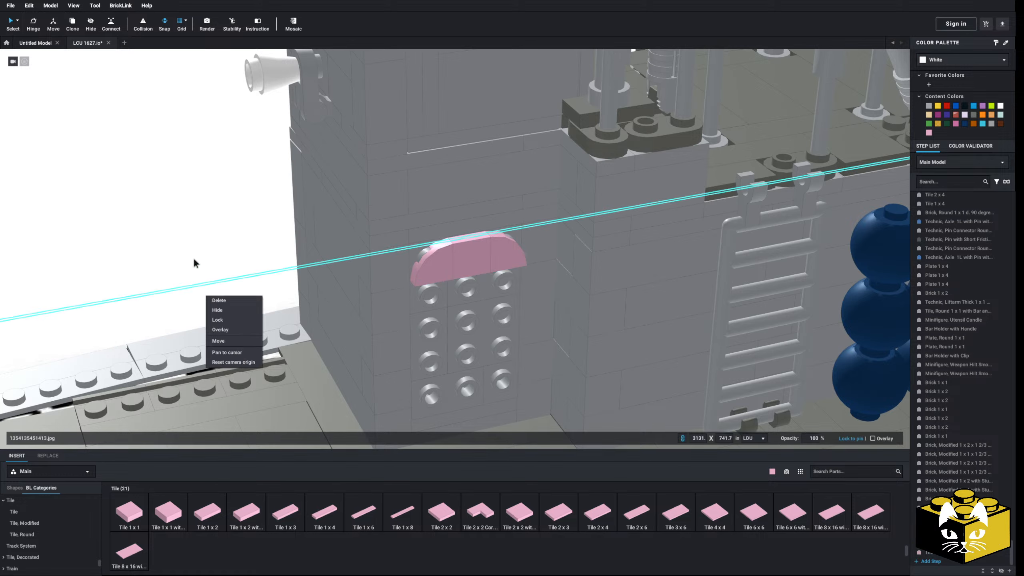
right_click(194, 260)
click(206, 283)
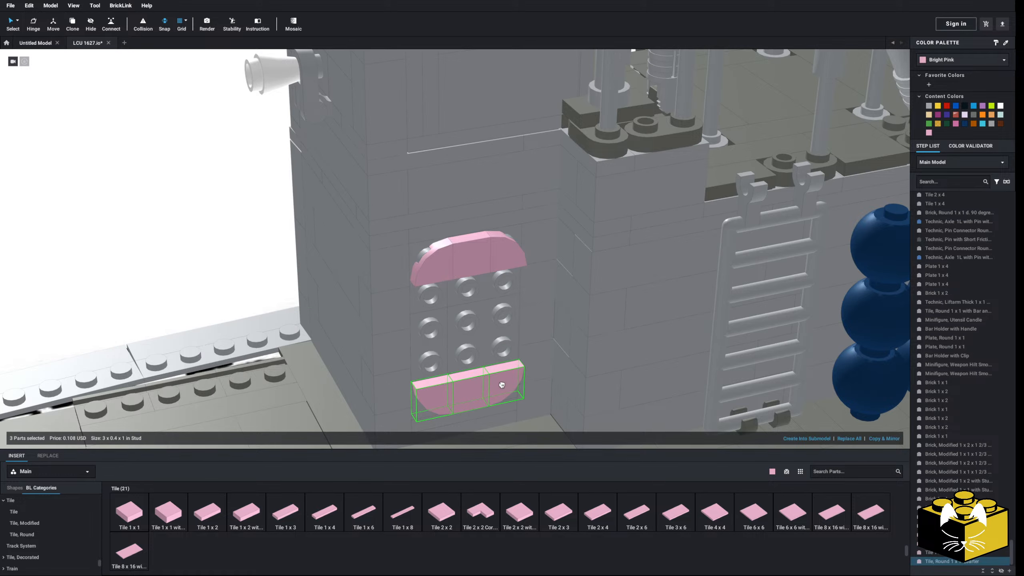
Cover the panel's middle studs with a Tile 2 x 3, a Tile 1 x 1 and two Tile, Modified 1 x 1 with Open O Clip parts
drag(559, 511, 499, 334)
drag(132, 517, 432, 333)
click(56, 525)
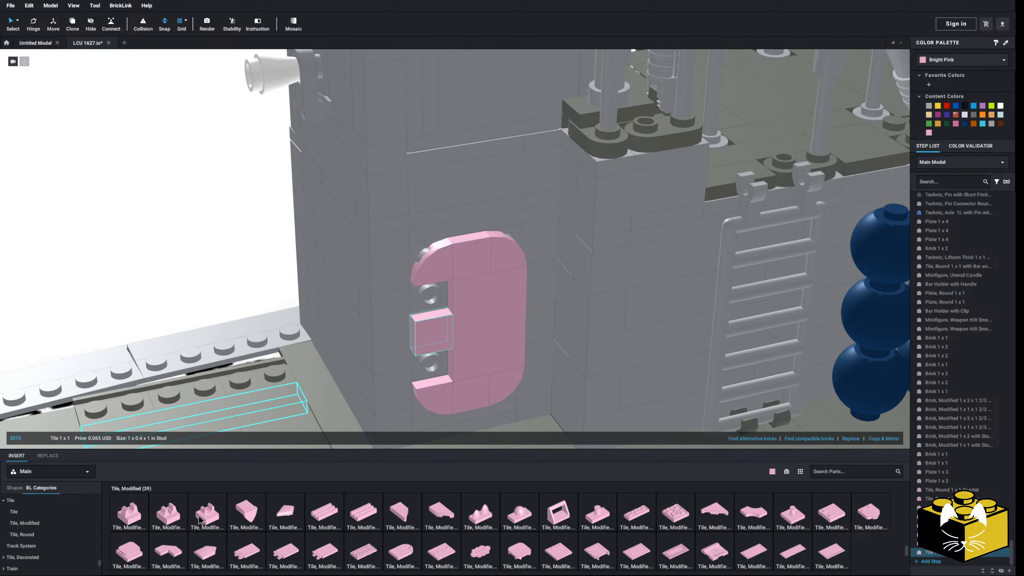
drag(198, 516, 430, 376)
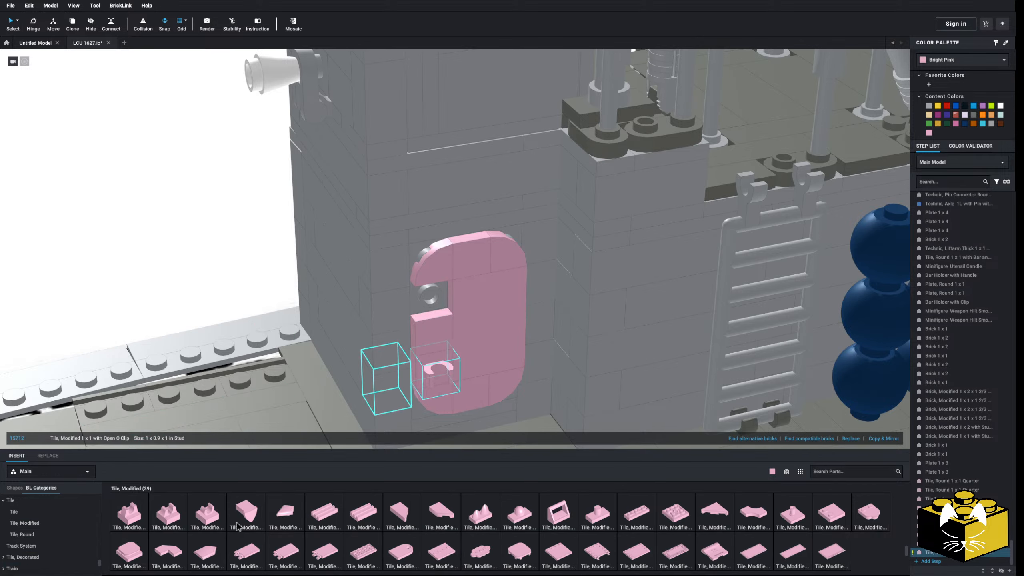
drag(209, 486, 432, 299)
Select the ten pink tiles of the rounded door panel and color them Light Bluish Gray
scroll(356, 298, down, 3)
ctrl+click(446, 256)
ctrl+click(464, 255)
ctrl+click(481, 255)
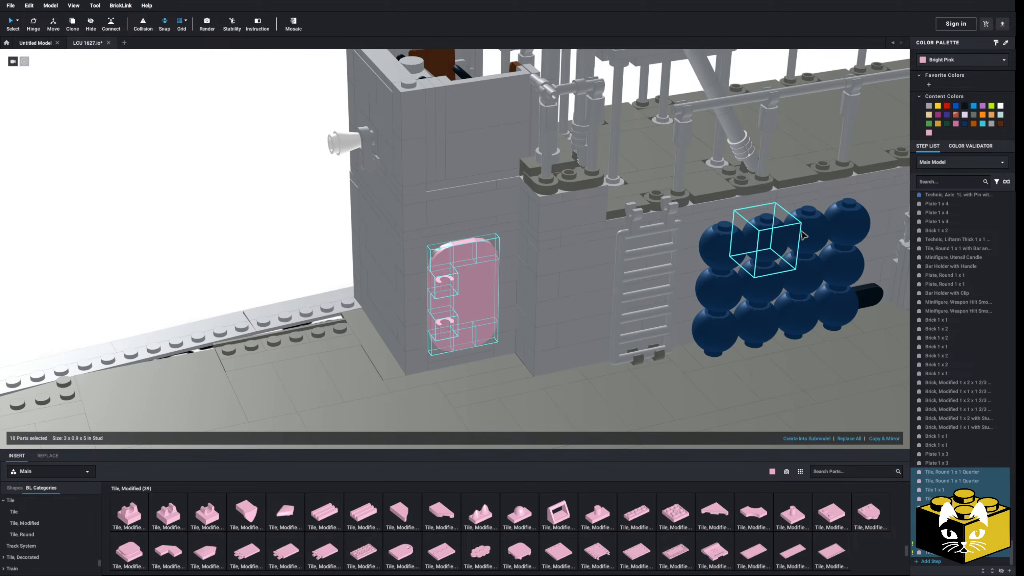
ctrl+click(770, 242)
click(930, 107)
click(311, 228)
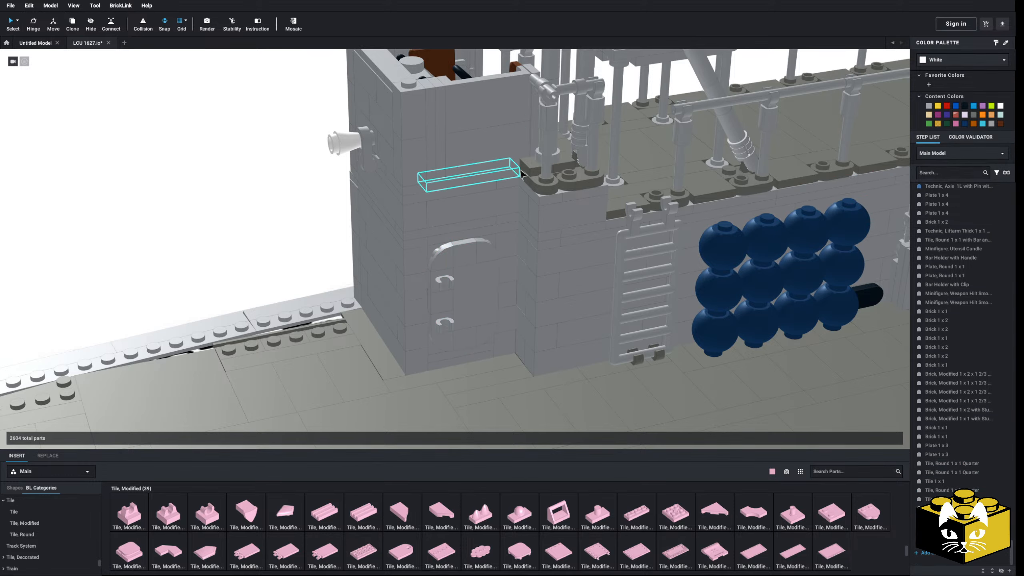
Fit a gray Bar 3L (Bar Arrow) vertically through the two clips on the door panel
right_click(557, 164)
click(563, 165)
key(ctrl+v)
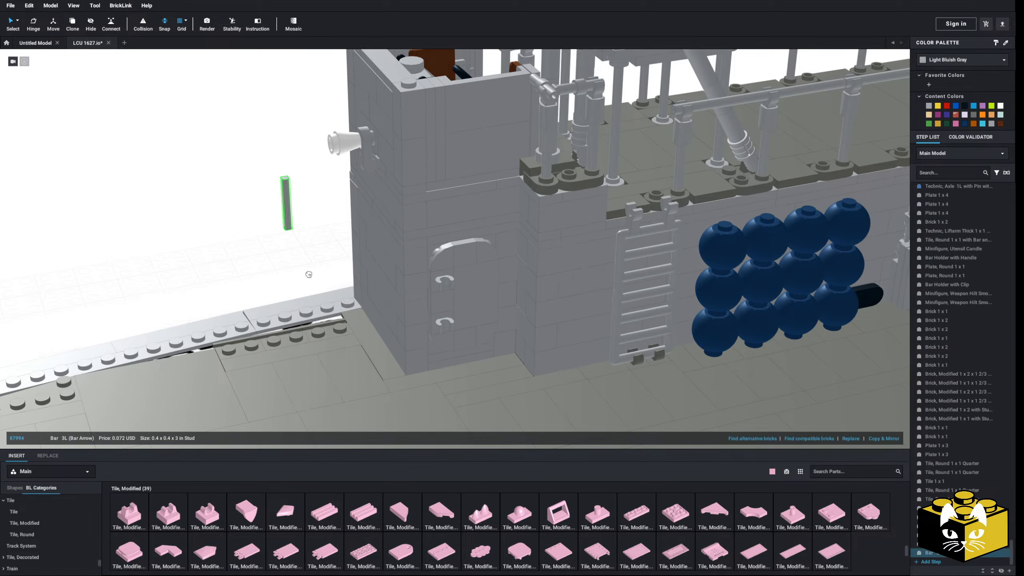
click(450, 340)
click(292, 263)
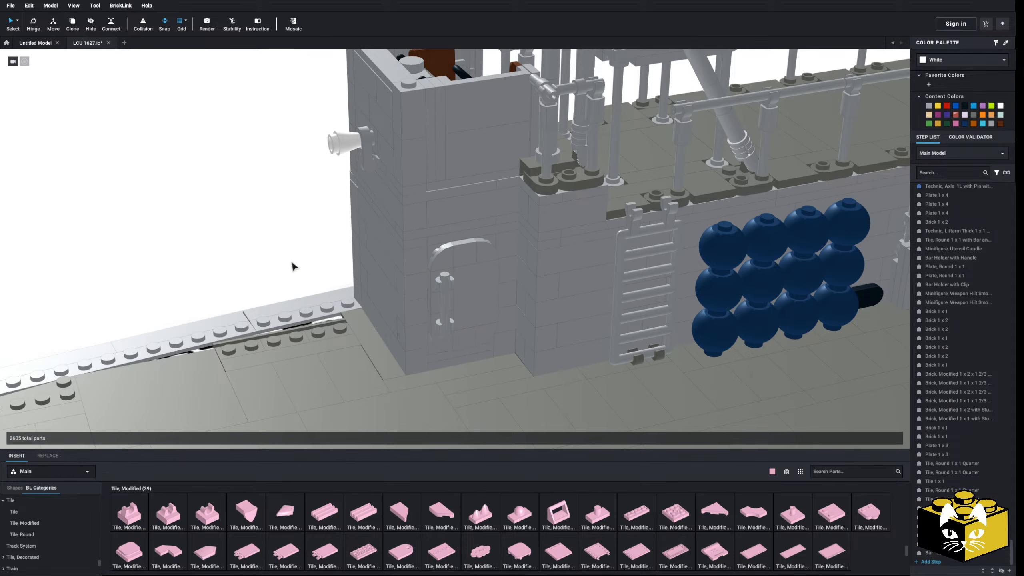
Inspect the ship's side walls, deck and bow sections for areas that still need detail
scroll(295, 261, down, 5)
middle_drag(313, 262, 277, 258)
scroll(278, 258, down, 3)
mouse_move(278, 257)
right_down()
mouse_move(576, 252)
mouse_move(263, 259)
right_up()
scroll(264, 258, up, 5)
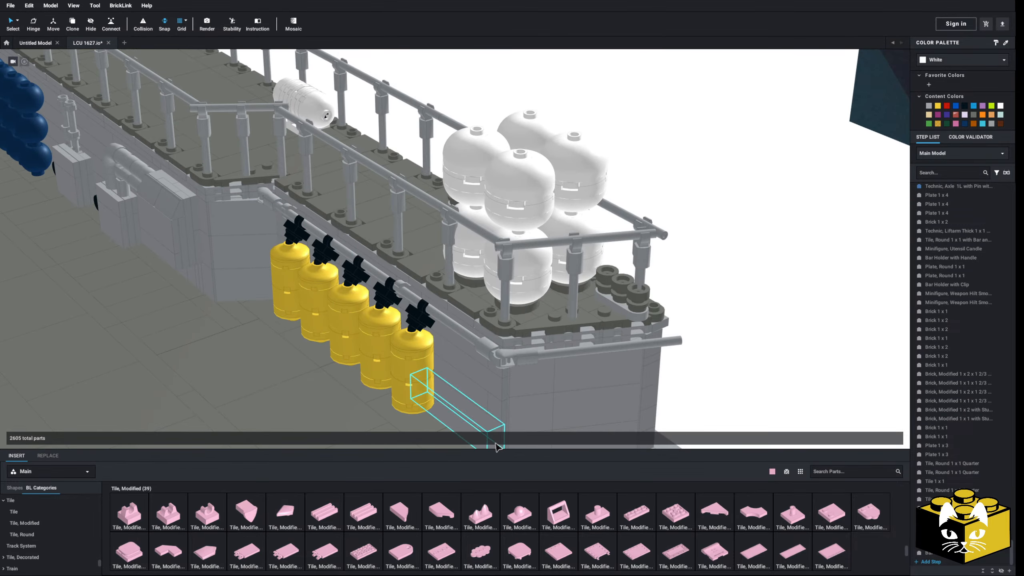
scroll(597, 375, down, 4)
middle_drag(347, 307, 532, 377)
scroll(534, 373, up, 5)
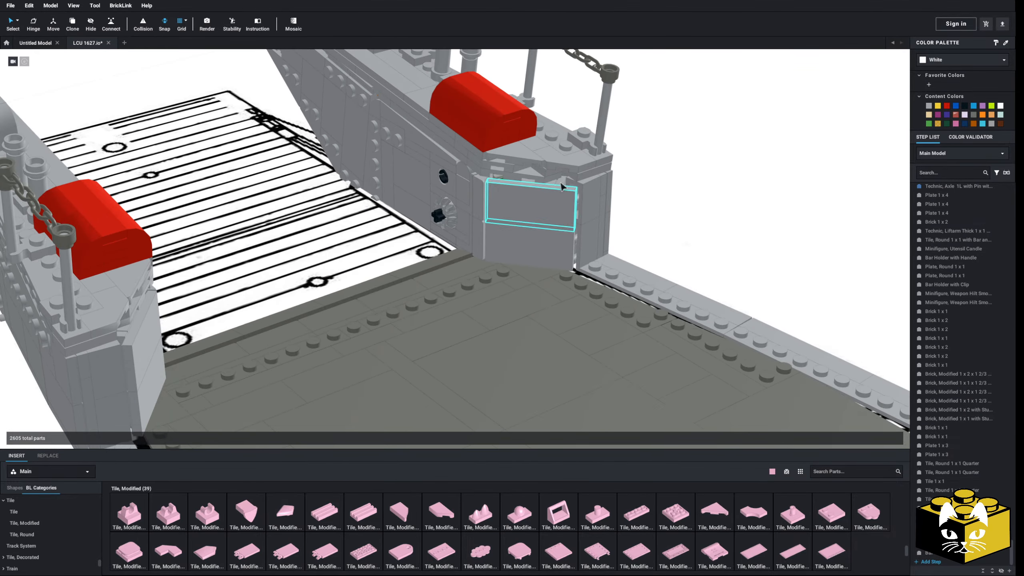
scroll(727, 277, down, 5)
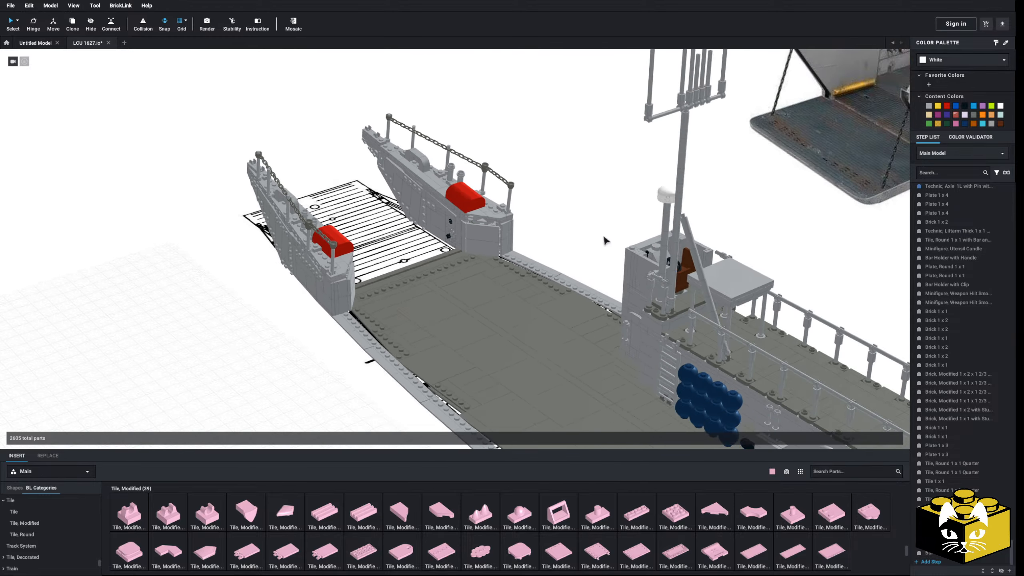
mouse_move(606, 240)
right_down()
mouse_move(613, 220)
mouse_move(598, 245)
mouse_move(632, 240)
mouse_move(605, 230)
right_up()
Examine the reference photos for the details on the cabin's front wall and compare them with the model
middle_drag(605, 230, 501, 300)
scroll(479, 343, up, 5)
scroll(480, 342, down, 4)
scroll(501, 300, down, 1)
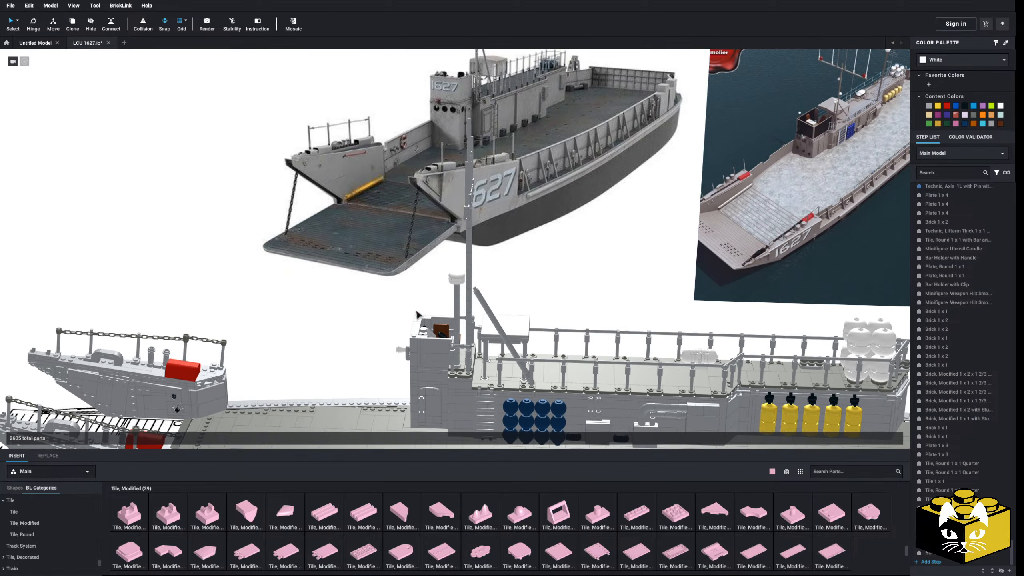
middle_drag(169, 384, 349, 319)
right_drag(478, 323, 519, 289)
middle_drag(518, 288, 337, 315)
scroll(438, 314, up, 4)
click(337, 315)
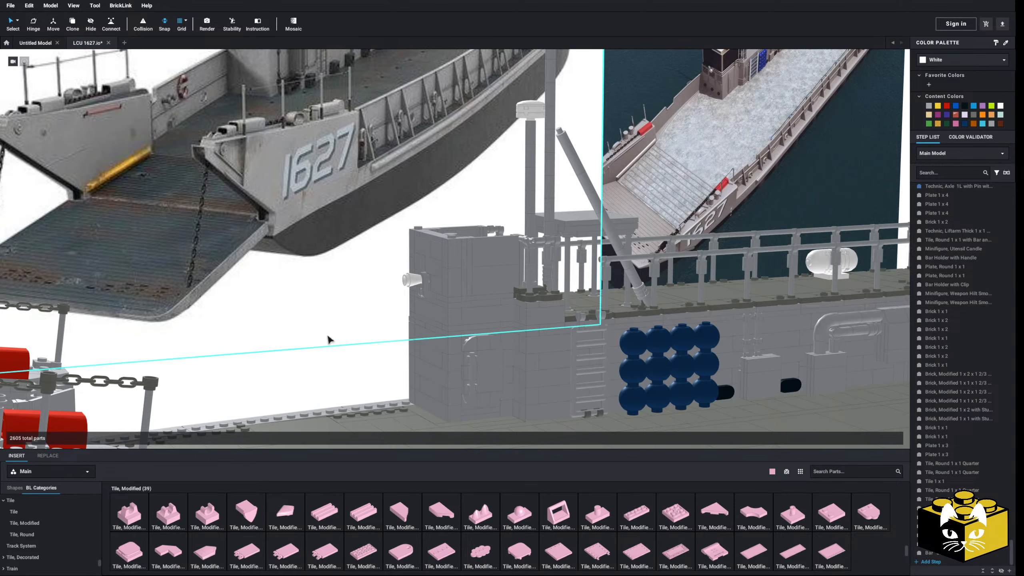
right_drag(326, 338, 296, 445)
middle_drag(710, 278, 613, 313)
scroll(612, 313, up, 3)
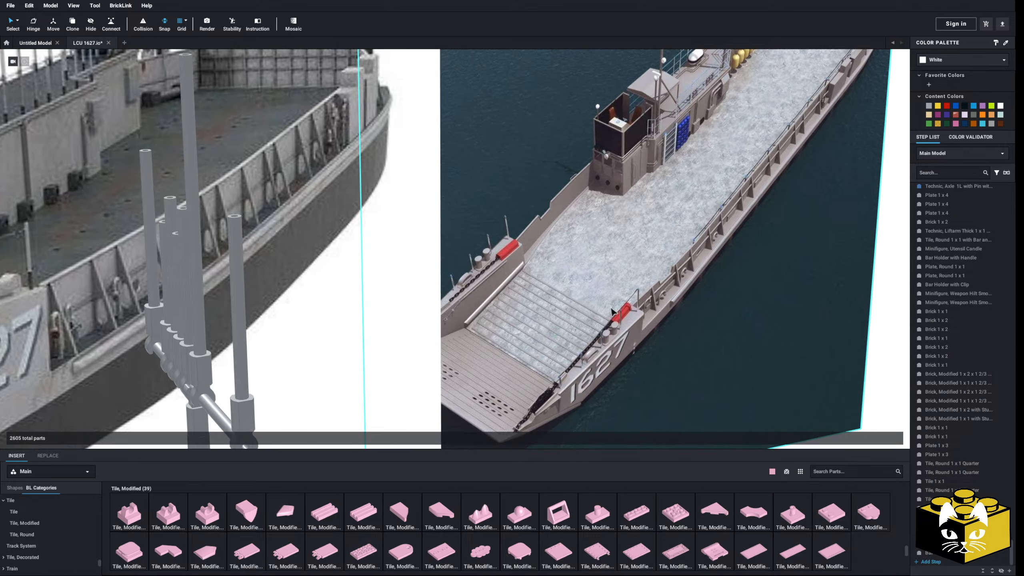
scroll(599, 162, down, 5)
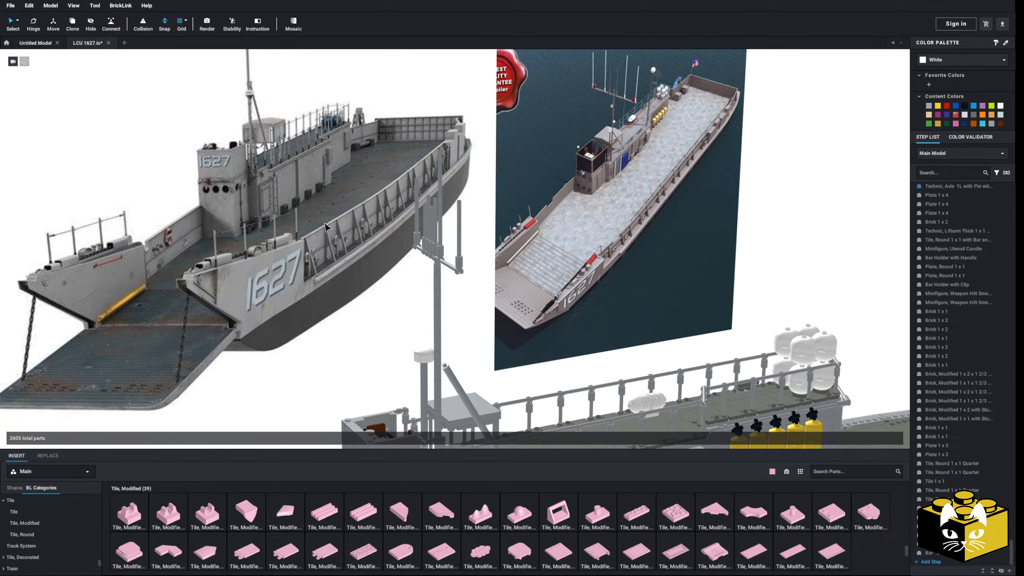
scroll(202, 182, down, 5)
middle_drag(339, 276, 415, 189)
middle_drag(389, 283, 438, 218)
scroll(439, 219, down, 4)
scroll(439, 219, up, 6)
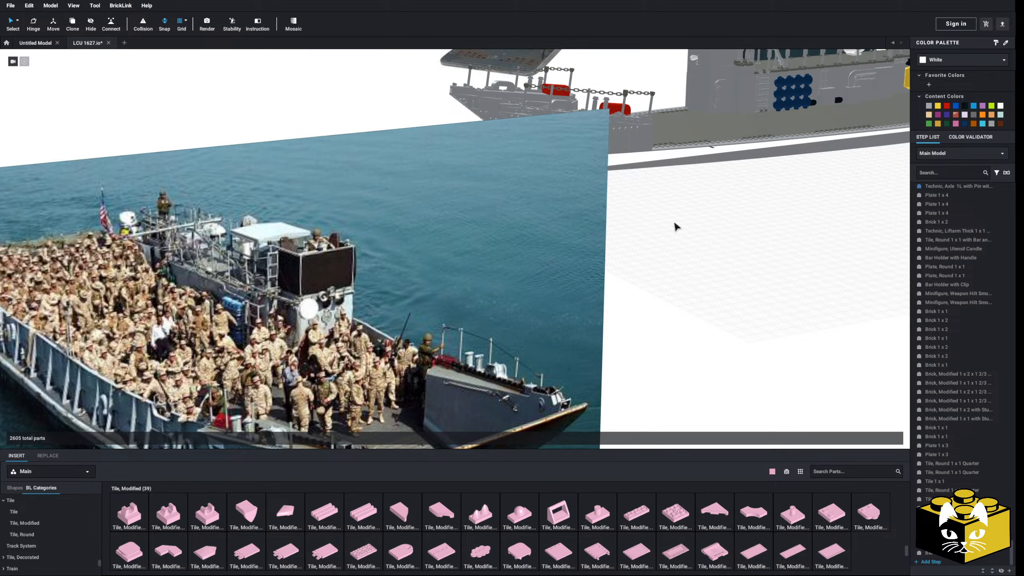
scroll(674, 224, down, 6)
scroll(500, 276, up, 4)
scroll(498, 275, up, 5)
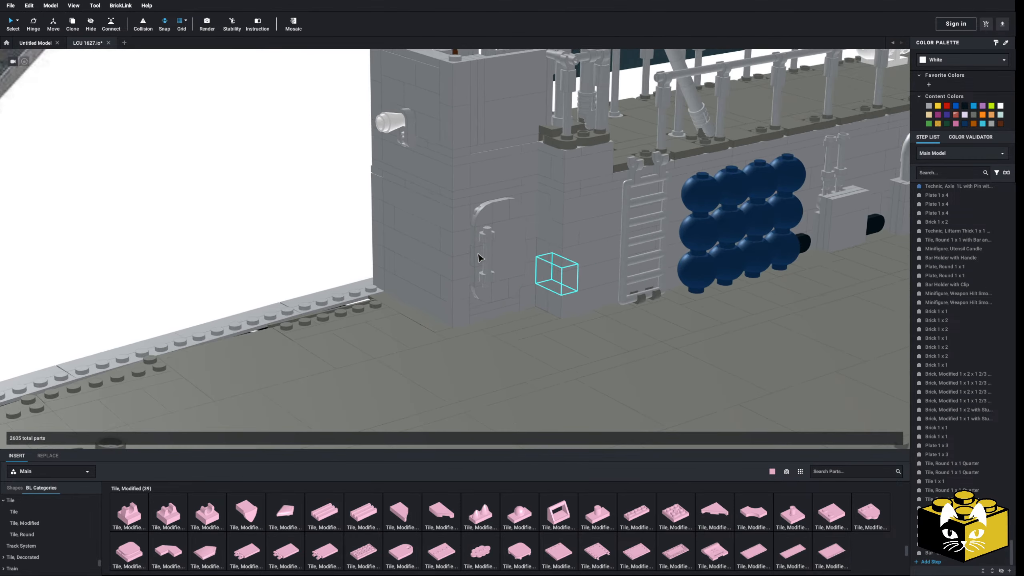
Delete the six-stud-wide brick in the cabin's front wall, level with the upper part of the door
mouse_move(458, 271)
right_down()
mouse_move(482, 279)
mouse_move(457, 280)
right_up()
click(431, 271)
key(Delete)
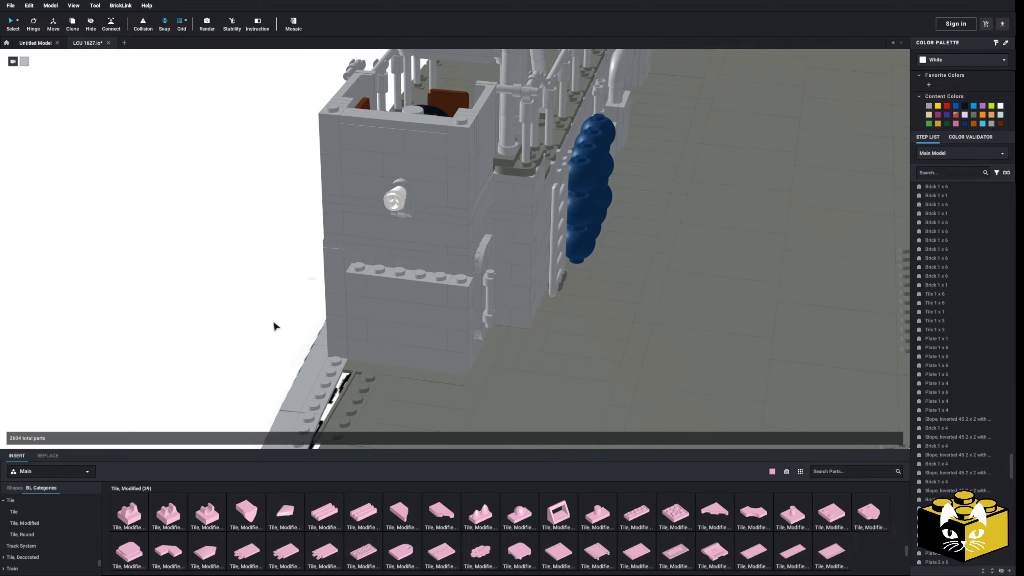
Insert a Brick, Modified 1 x 2 with Studs on 1 Side at the door end of the front wall gap, studs facing outward
scroll(236, 386, up, 2)
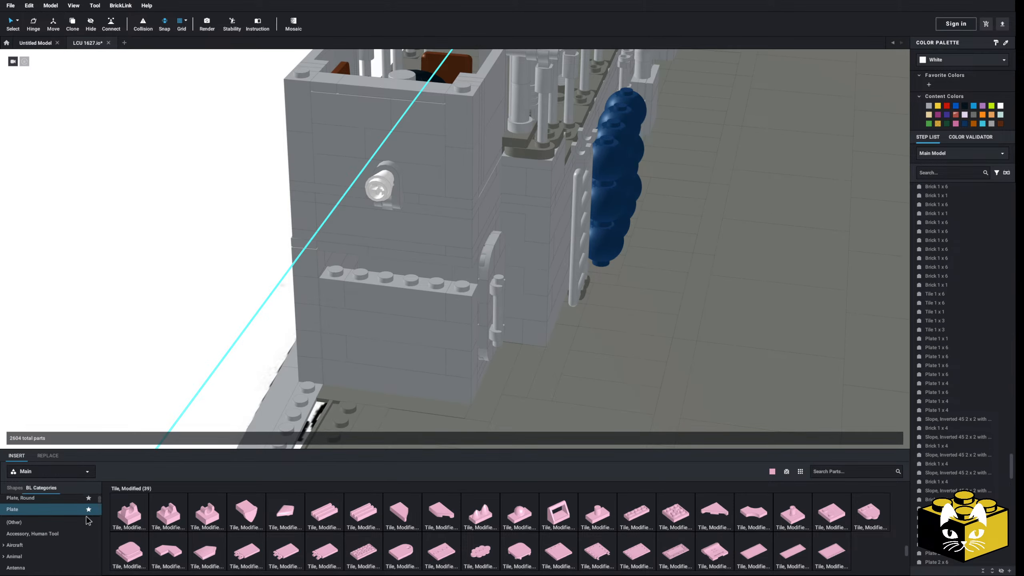
scroll(81, 520, down, 3)
click(60, 511)
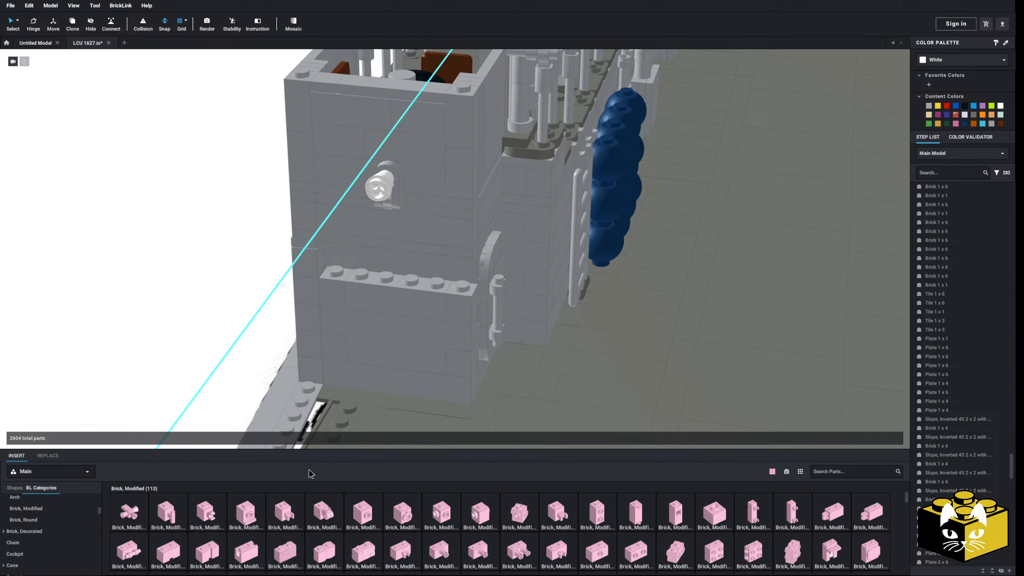
click(630, 549)
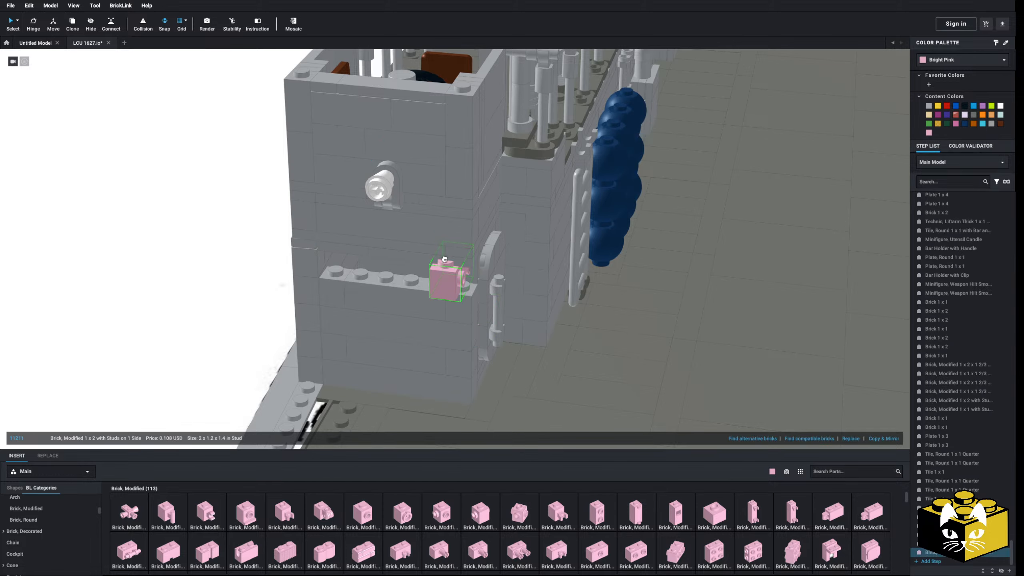
click(440, 260)
right_drag(423, 247, 157, 334)
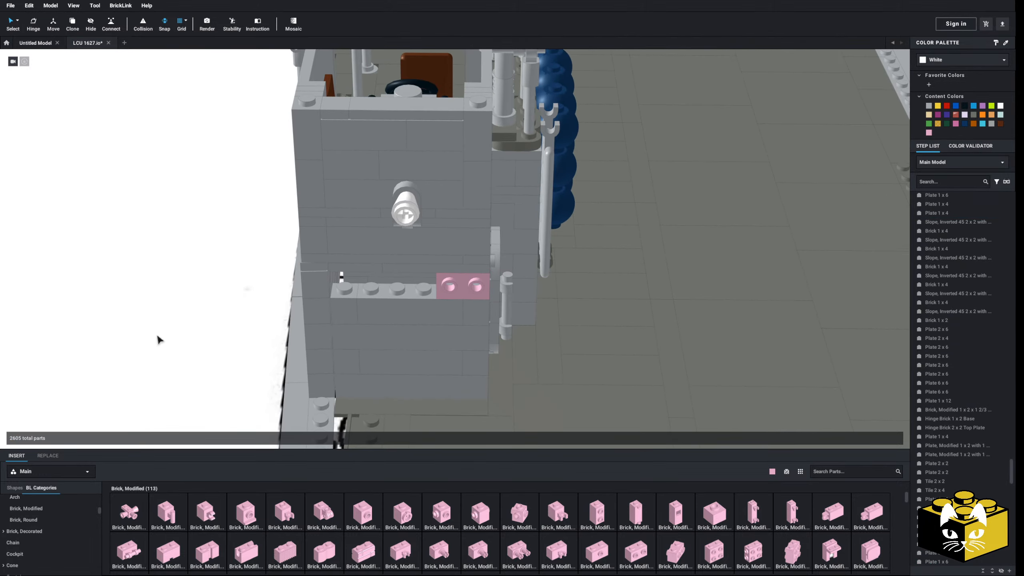
Insert a Brick, Modified 1 x 1 with Stud on Side at the opposite end of the front wall gap, stud facing outward
mouse_move(345, 296)
right_down()
mouse_move(327, 288)
mouse_move(334, 279)
mouse_move(328, 291)
right_up()
click(366, 282)
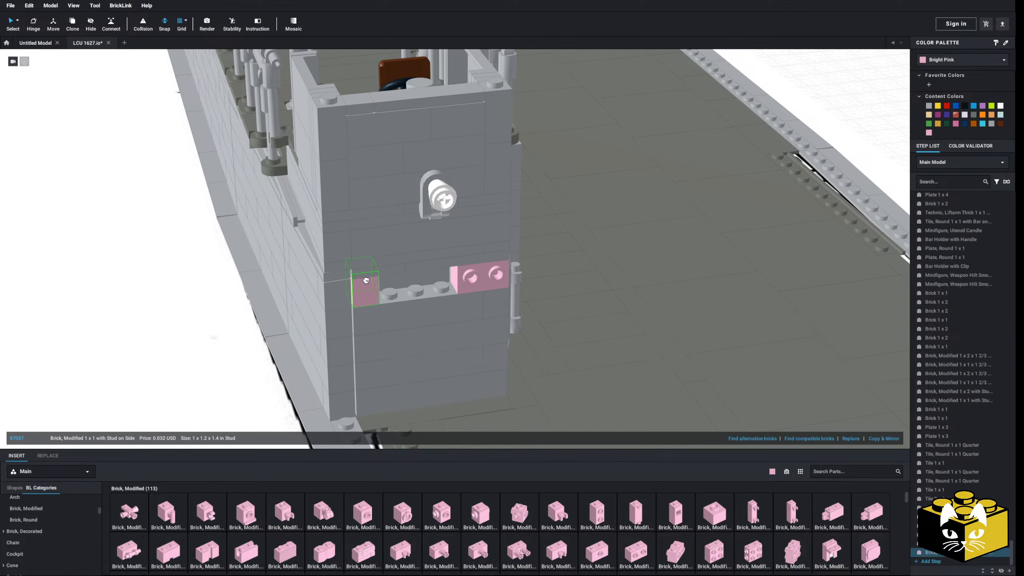
click(151, 358)
right_drag(151, 358, 149, 359)
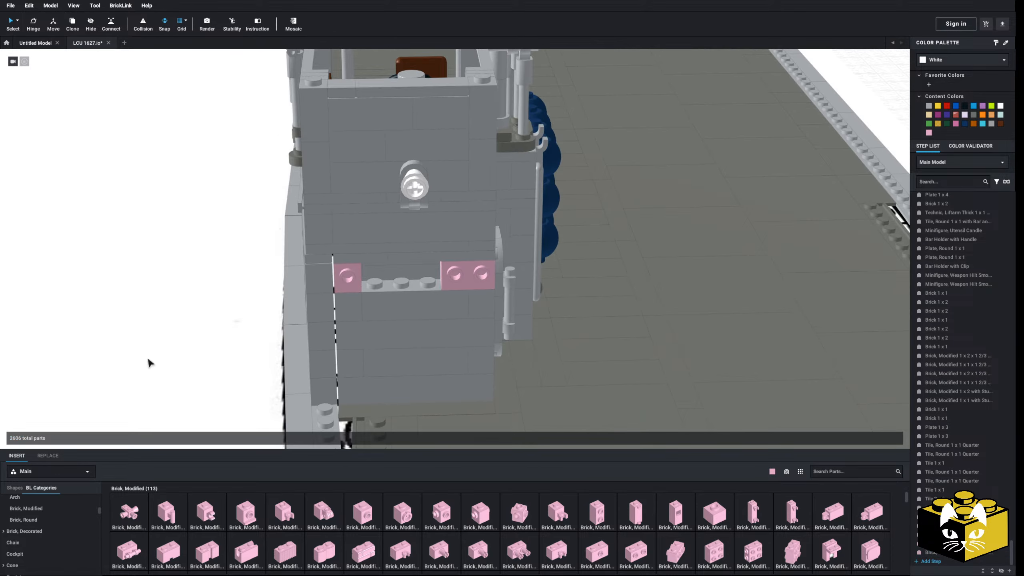
Remove the two-stud side-stud brick at the door end of the front wall gap and insert the part again there
scroll(180, 350, up, 3)
middle_drag(180, 351, 136, 369)
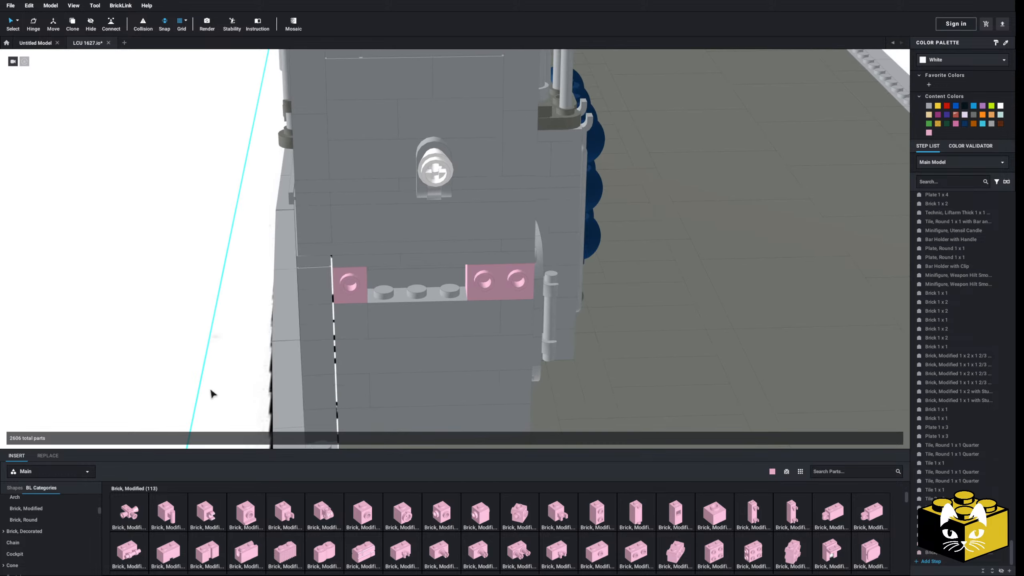
mouse_move(211, 390)
right_down()
mouse_move(197, 376)
mouse_move(185, 380)
mouse_move(215, 389)
right_up()
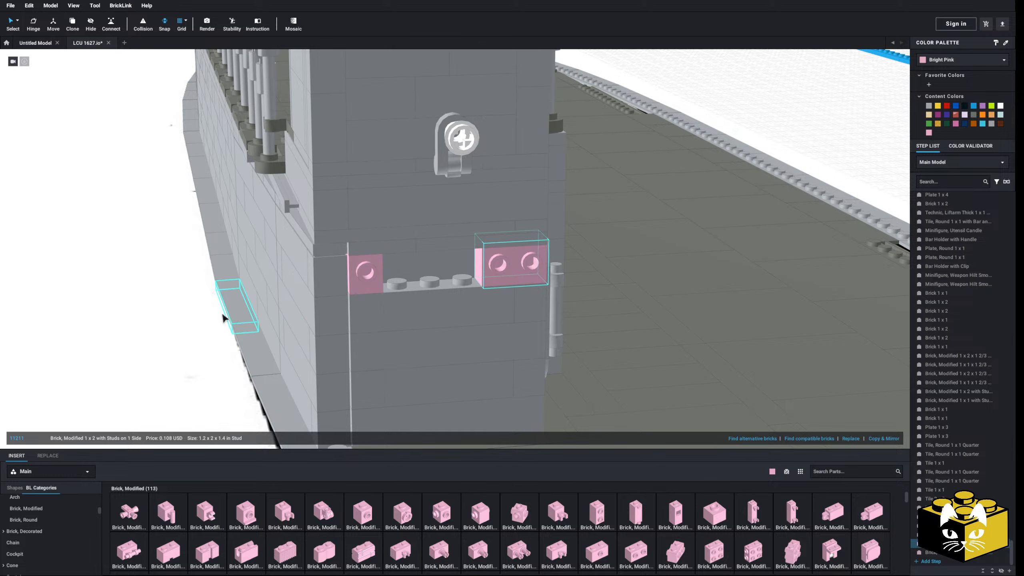
click(497, 282)
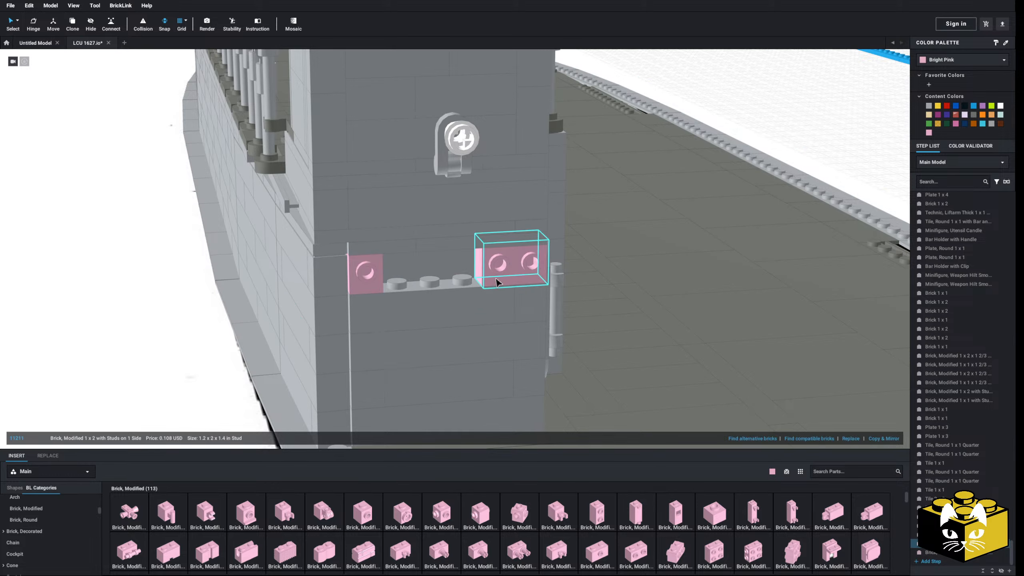
key(Delete)
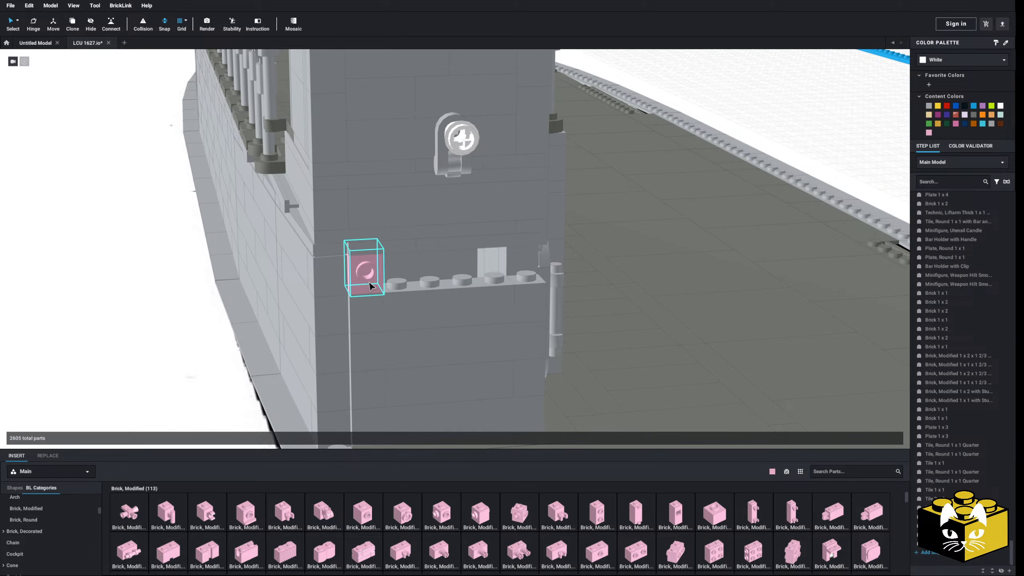
mouse_move(370, 286)
right_down()
mouse_move(382, 274)
mouse_move(379, 300)
mouse_move(398, 289)
mouse_move(359, 309)
mouse_move(363, 322)
mouse_move(337, 315)
right_up()
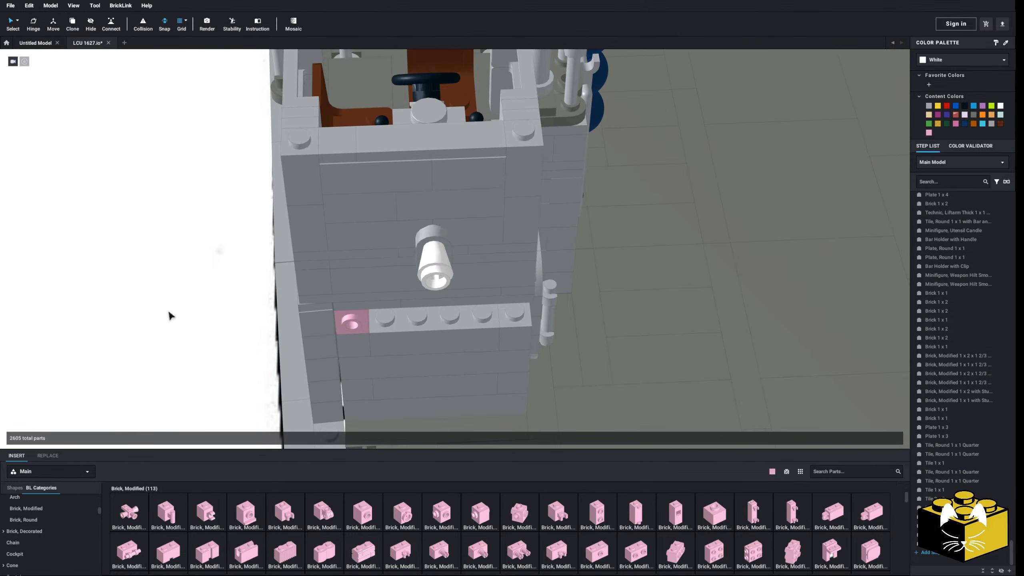
mouse_move(170, 316)
right_down()
mouse_move(178, 297)
mouse_move(169, 302)
right_up()
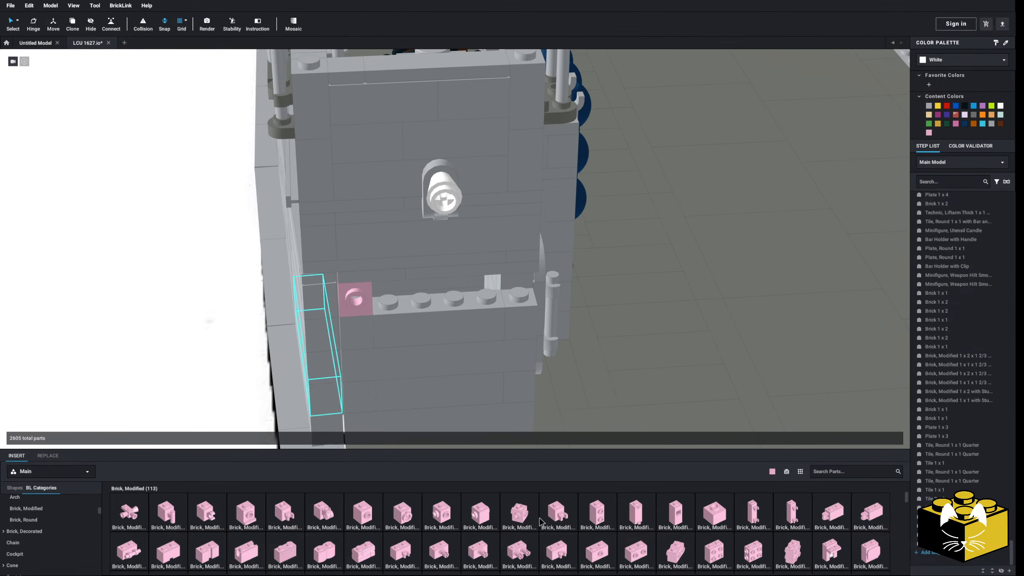
drag(636, 561, 510, 279)
click(195, 347)
right_drag(194, 348, 196, 364)
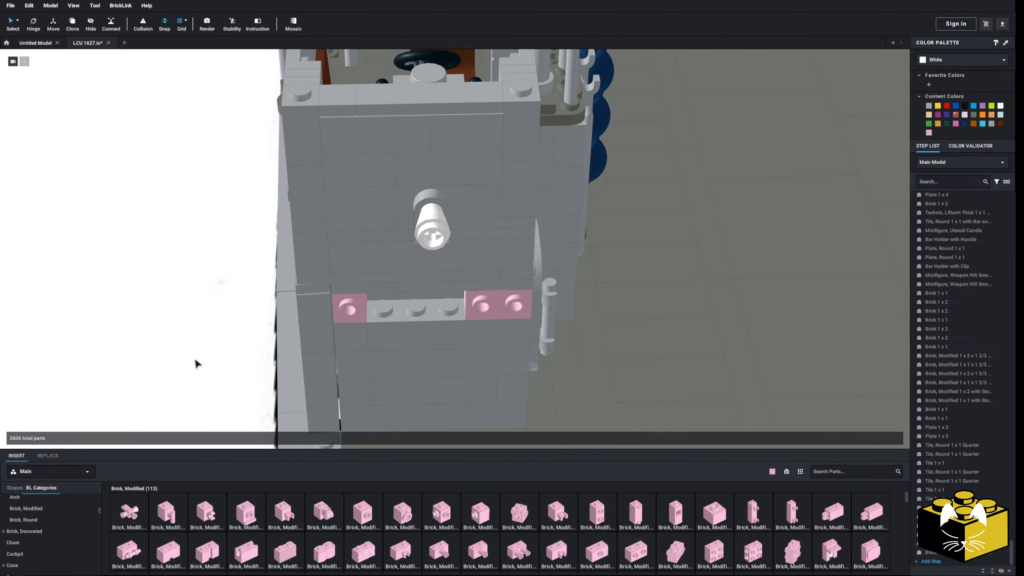
Insert a Tile, Round 2 x 2 with Bottom Stud Holder on the side studs at each end of the cabin's front wall gap
scroll(57, 522, down, 10)
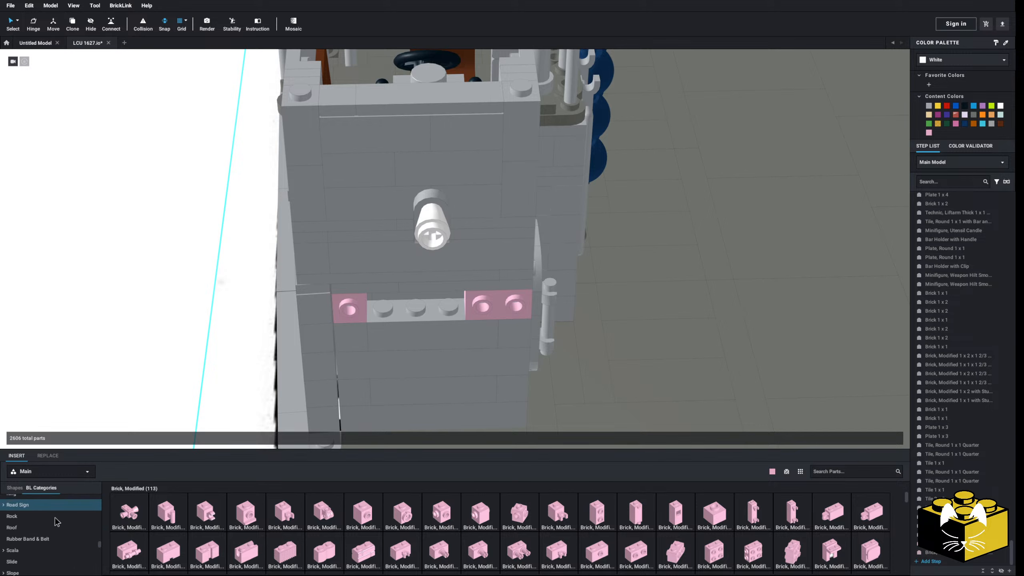
scroll(56, 521, down, 4)
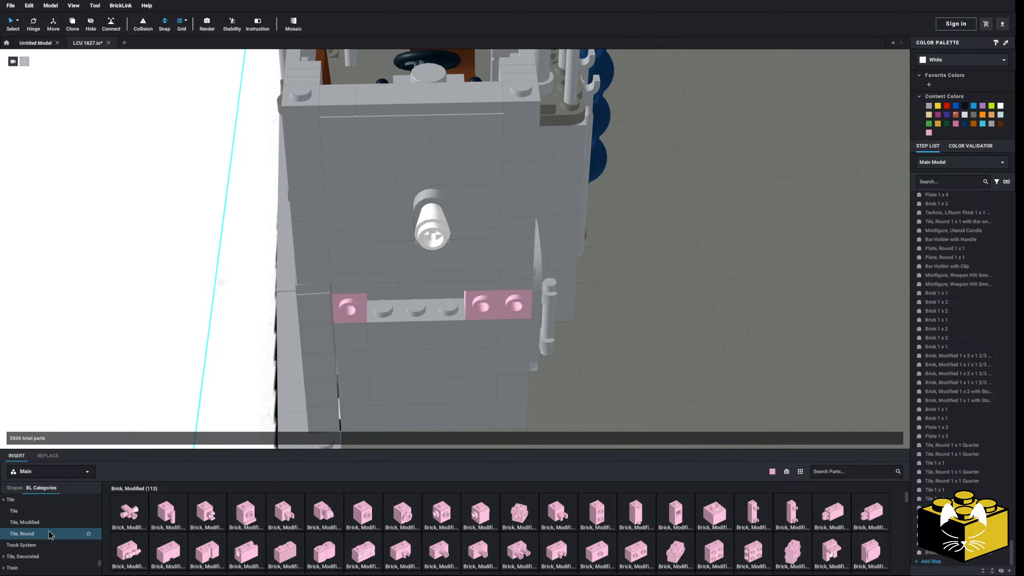
click(21, 534)
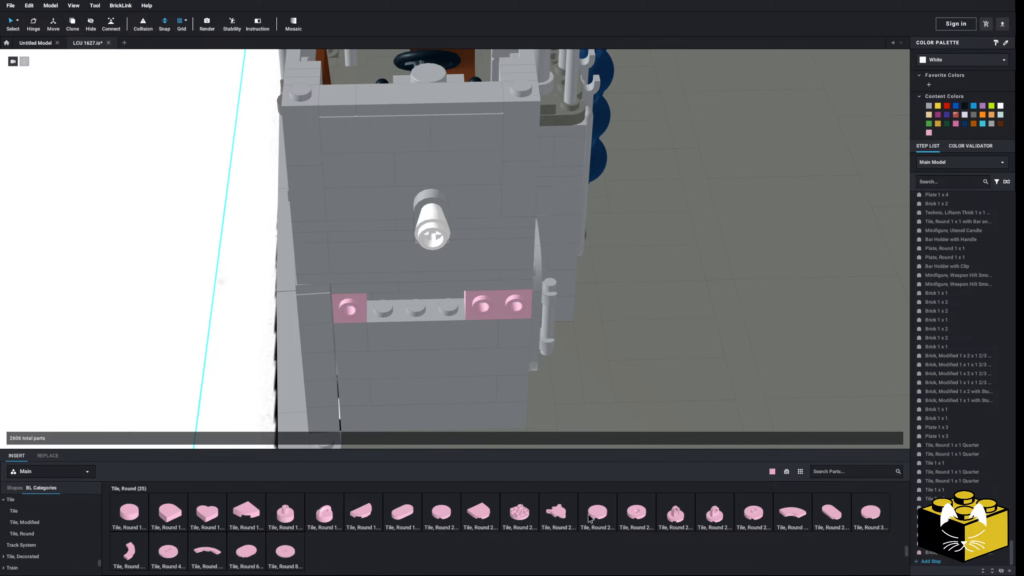
click(344, 330)
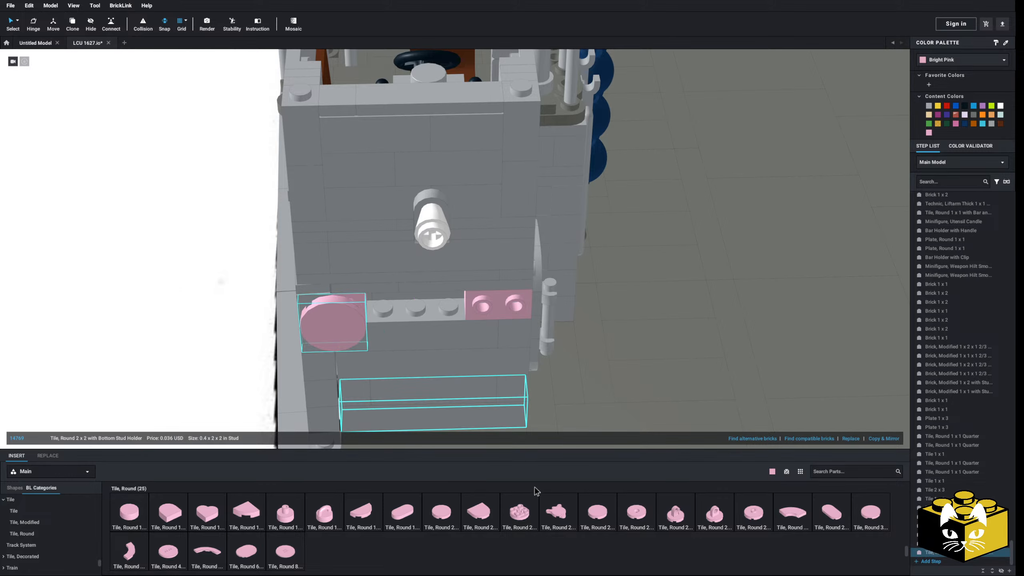
click(595, 514)
click(490, 319)
scroll(493, 322, up, 3)
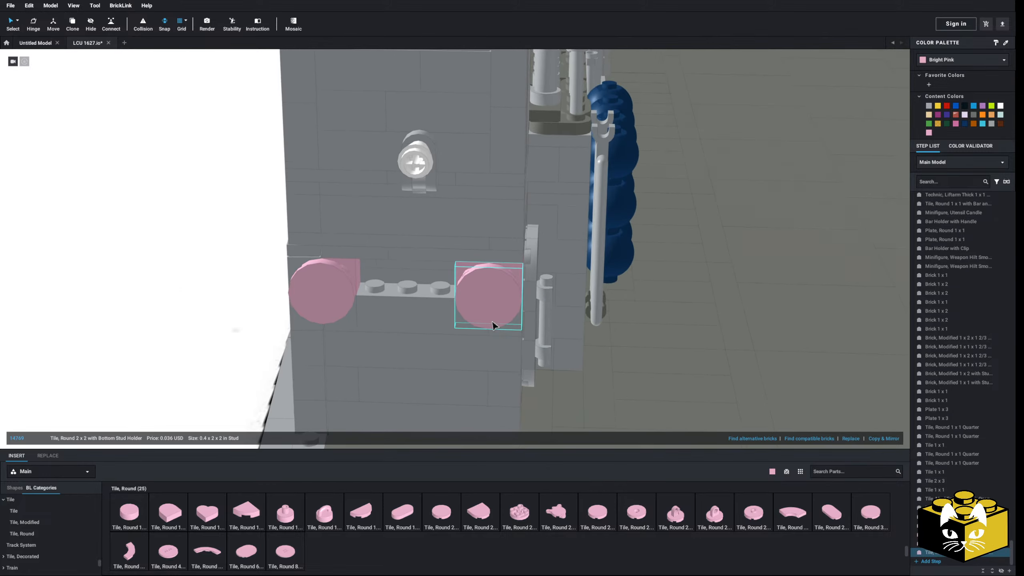
click(135, 335)
Examine the reference photos for the round details on the cabin's front wall and compare them with the model
scroll(135, 335, down, 10)
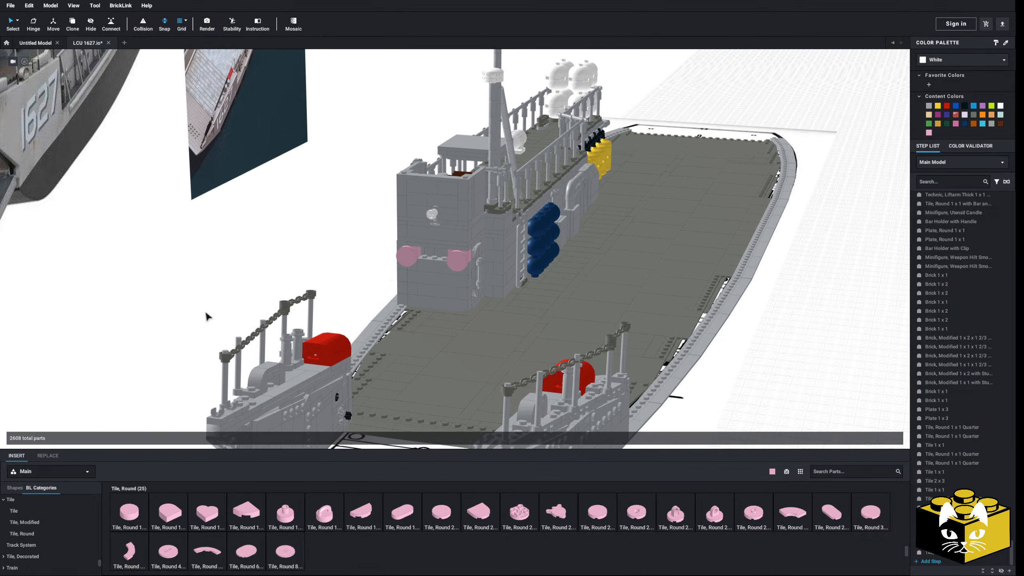
middle_drag(199, 333, 240, 423)
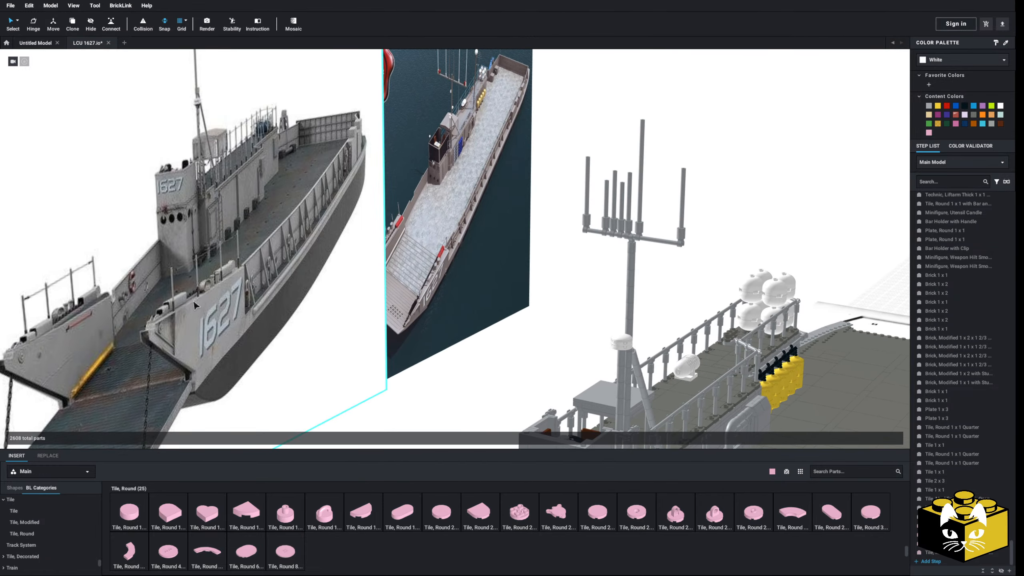
scroll(181, 222, down, 6)
right_drag(278, 277, 170, 273)
scroll(222, 220, up, 15)
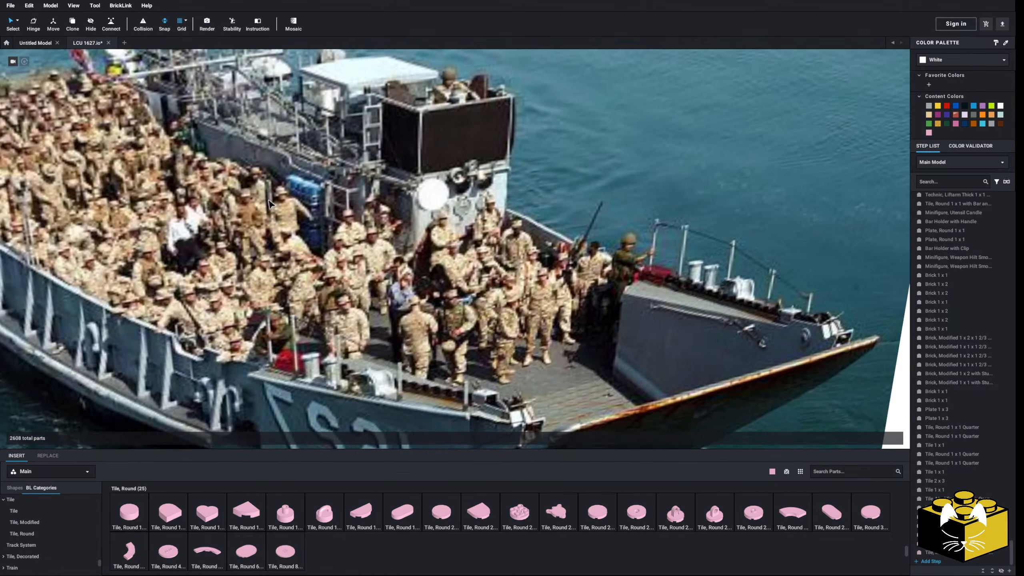
scroll(497, 190, down, 12)
middle_drag(460, 190, 326, 266)
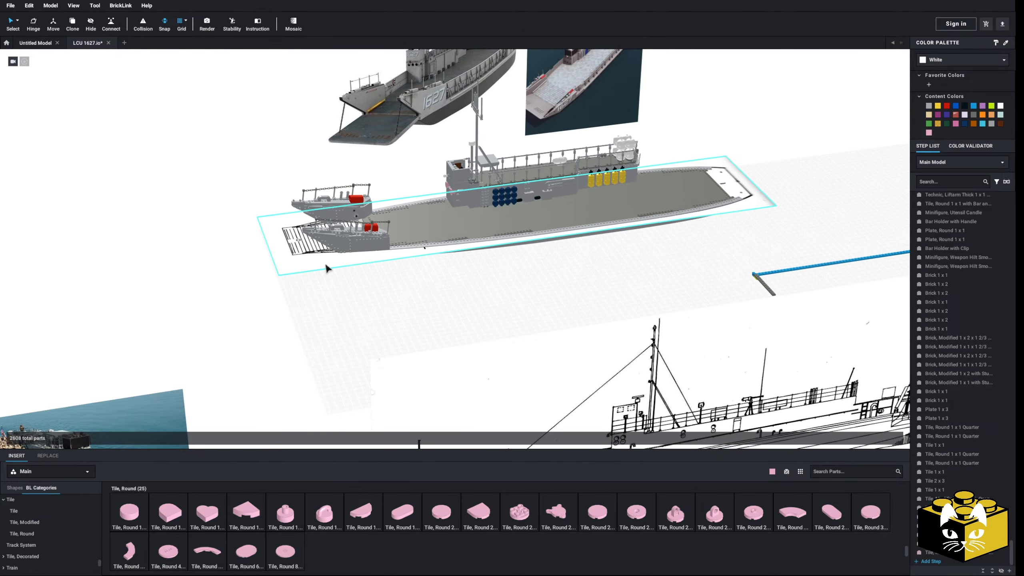
right_drag(326, 266, 358, 262)
scroll(360, 267, up, 12)
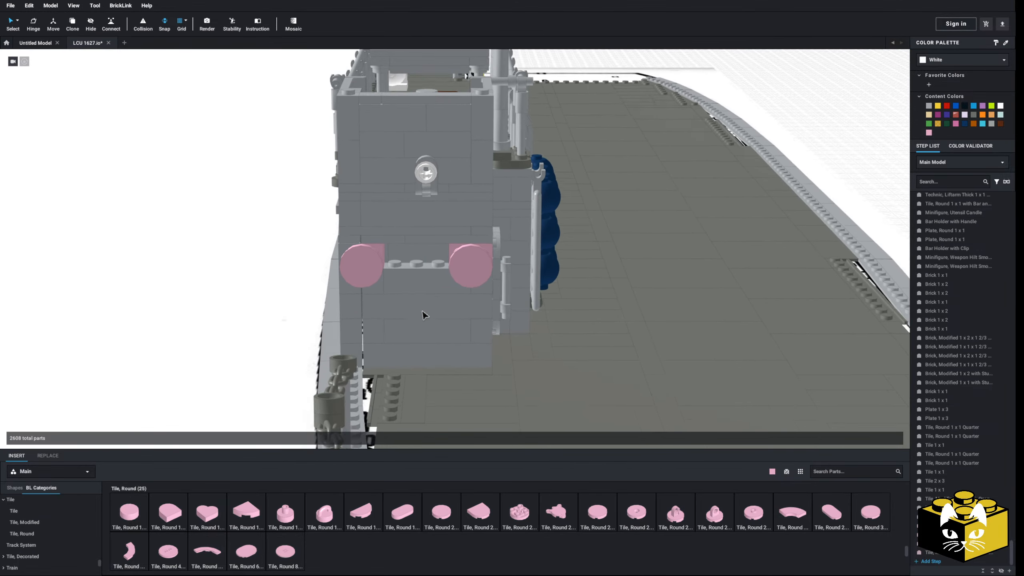
scroll(371, 309, down, 3)
Move both round tiles off the front wall, then delete one of them and the side-stud bricks in the gap
click(297, 250)
scroll(296, 249, down, 3)
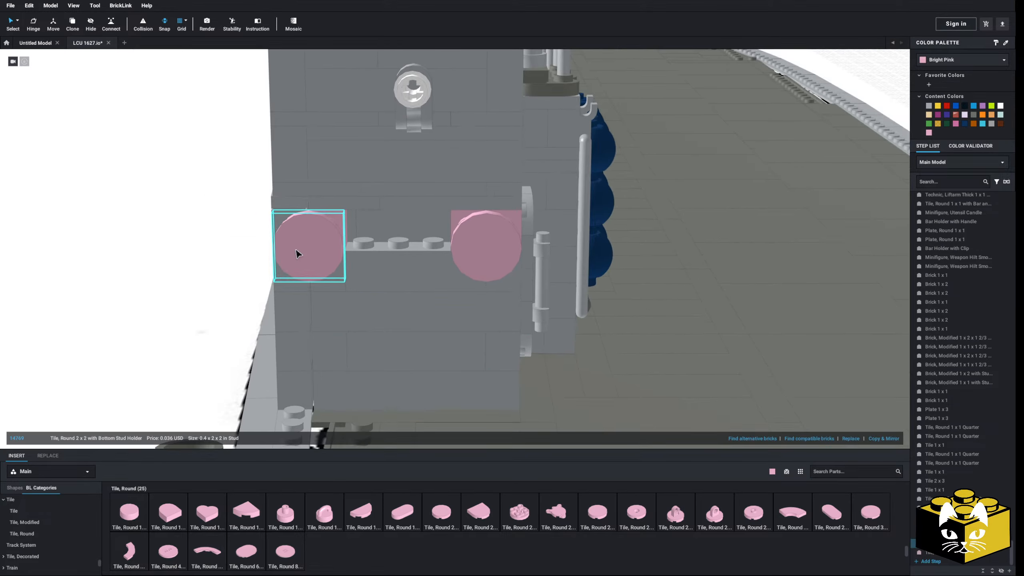
right_drag(297, 249, 317, 271)
scroll(322, 267, down, 4)
drag(471, 238, 164, 308)
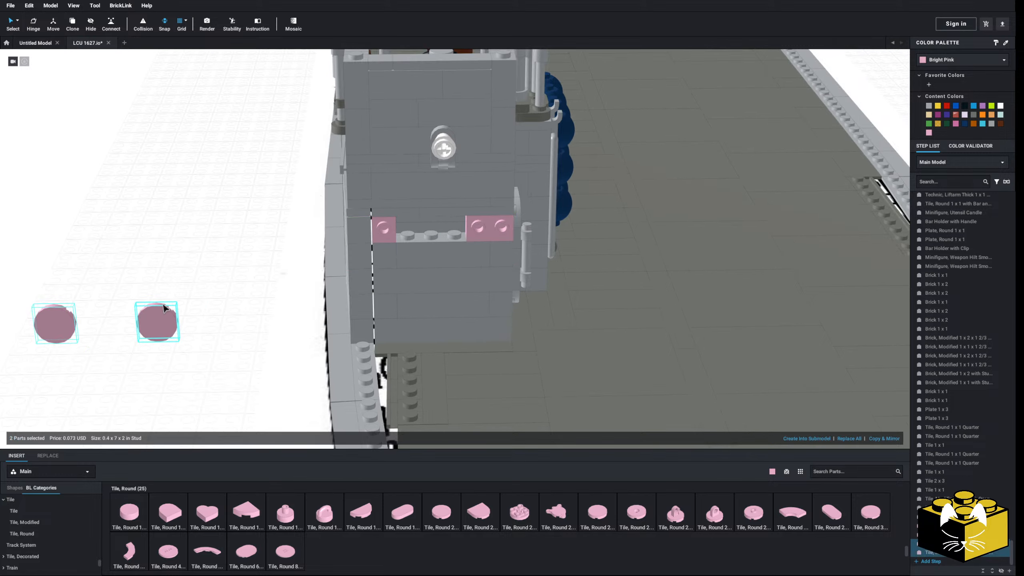
key(Delete)
click(481, 231)
key(Delete)
scroll(446, 278, up, 3)
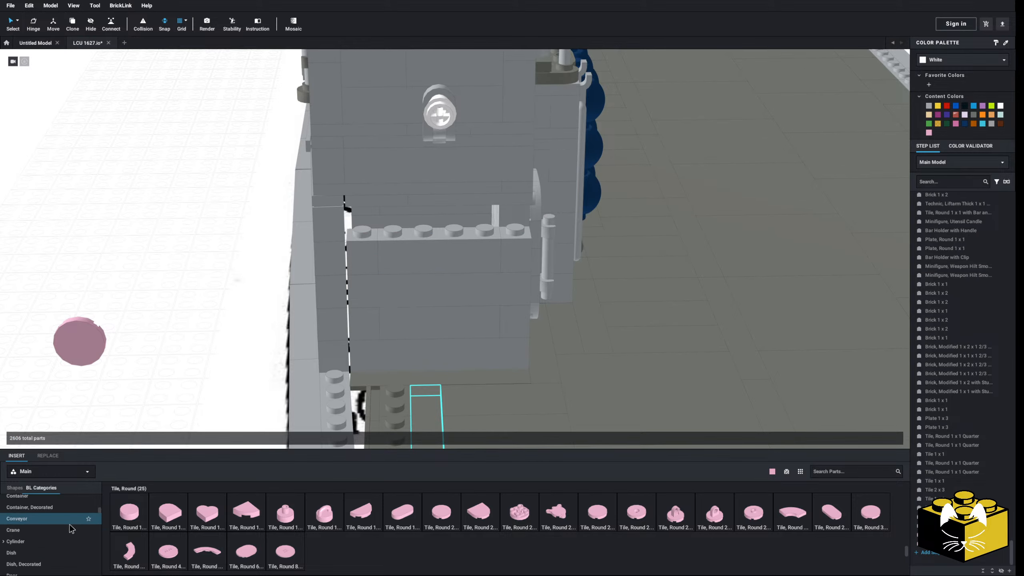
Look through the part categories for another part, then undo the recent deletions in the front wall gap
scroll(69, 519, up, 10)
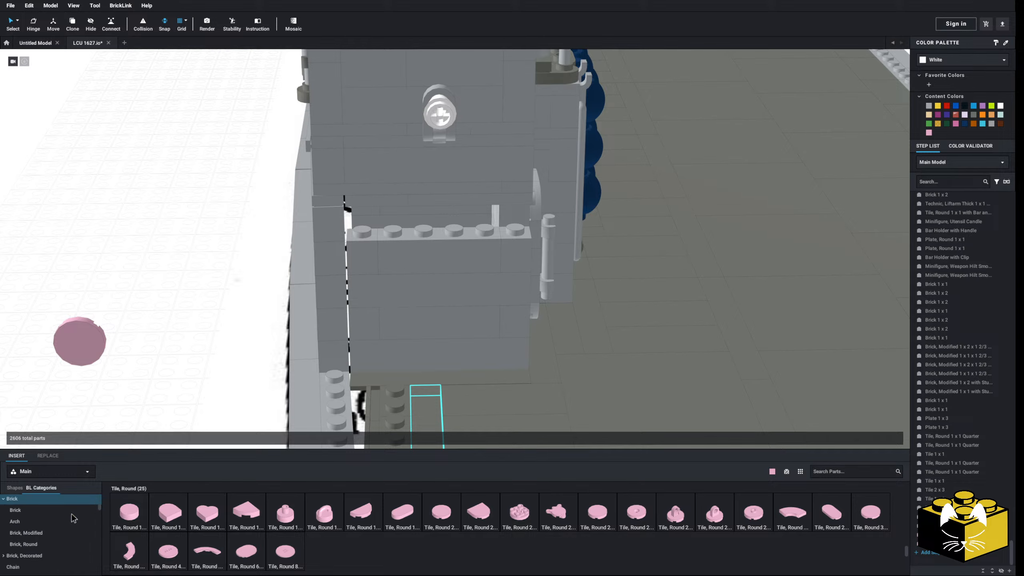
scroll(70, 515, down, 20)
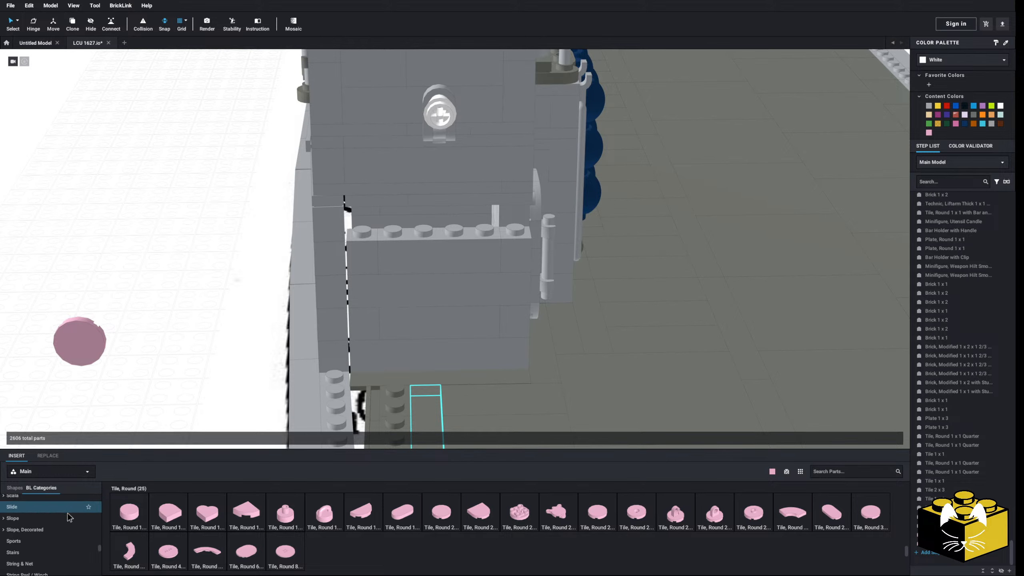
scroll(67, 512, down, 6)
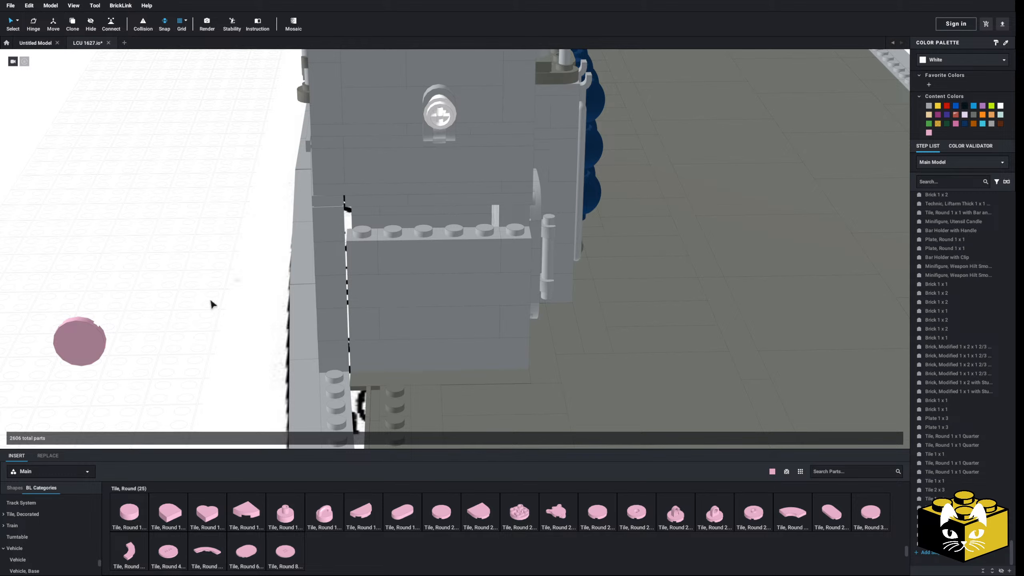
key(ctrl+y)
key(ctrl+y)
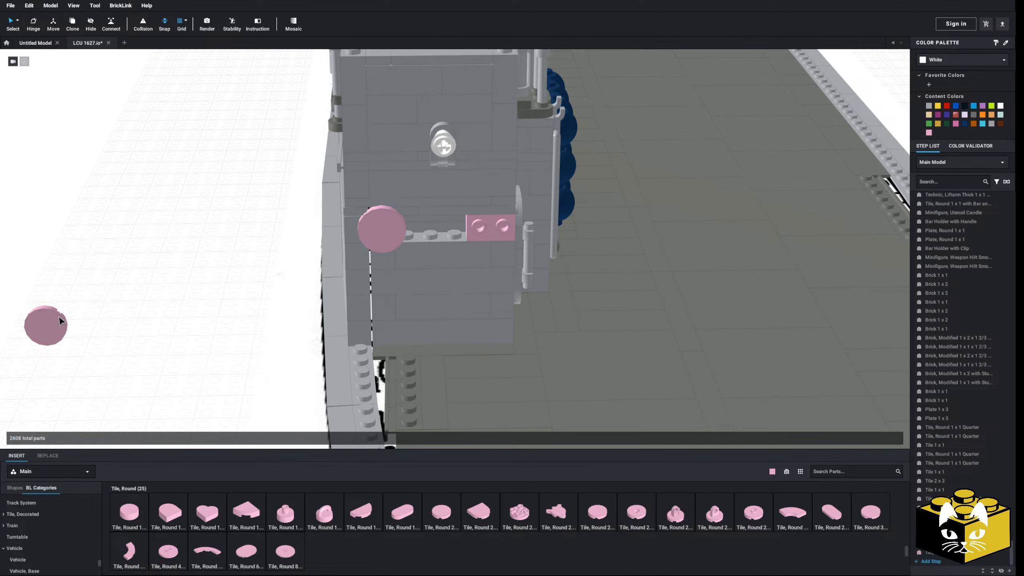
Delete the two-stud side-stud brick at the door end of the front wall gap and the loose round tile beside the ship
click(474, 230)
key(Delete)
right_drag(236, 299, 358, 250)
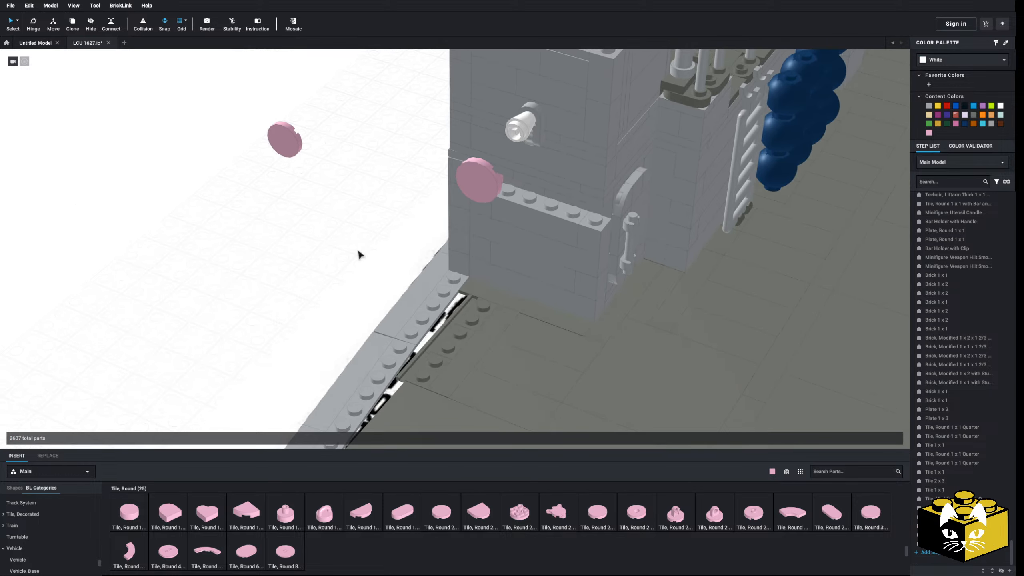
click(291, 143)
key(Delete)
middle_drag(273, 154, 105, 213)
Copy the round tile with its 1 x 1 side-stud brick and paste it twice along the front wall, making an evenly spaced row of three
scroll(161, 238, up, 3)
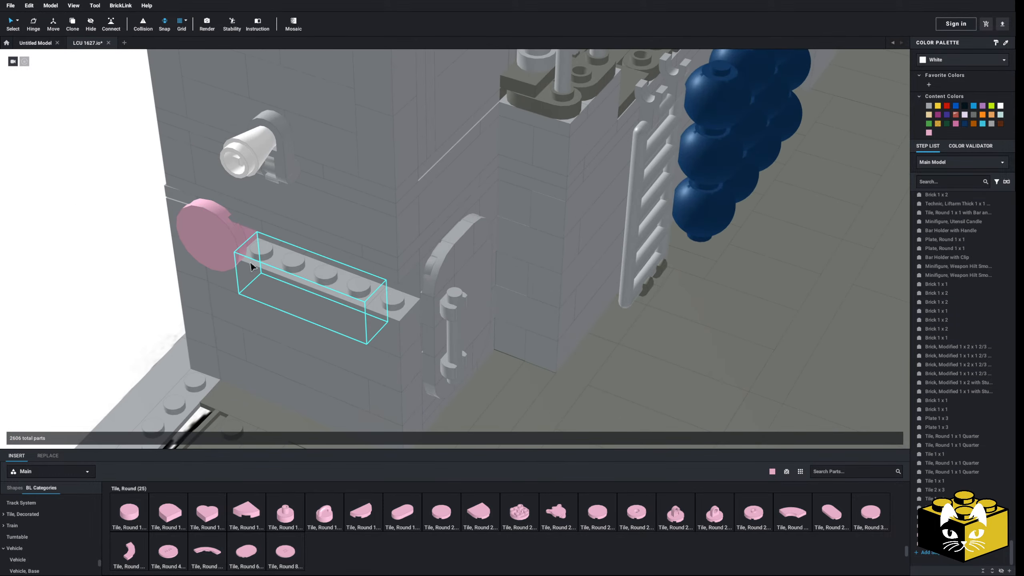
click(248, 235)
ctrl+click(230, 243)
right_click(229, 243)
click(241, 247)
right_click(116, 250)
click(123, 273)
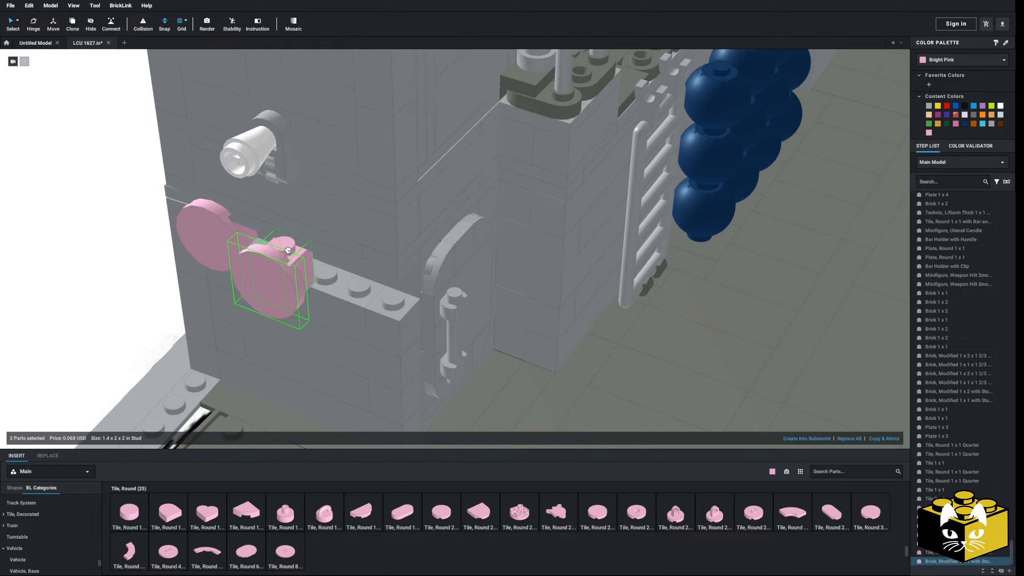
right_click(85, 262)
click(97, 286)
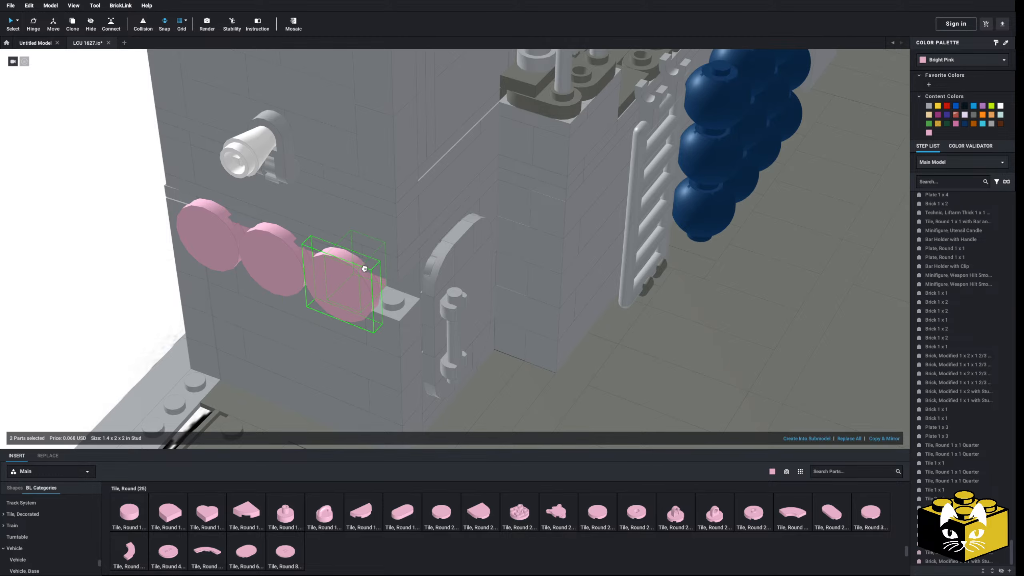
click(108, 269)
scroll(108, 269, down, 3)
Move the three round tiles together off the front wall onto the empty grid beside the ship
right_drag(108, 270, 315, 271)
click(339, 283)
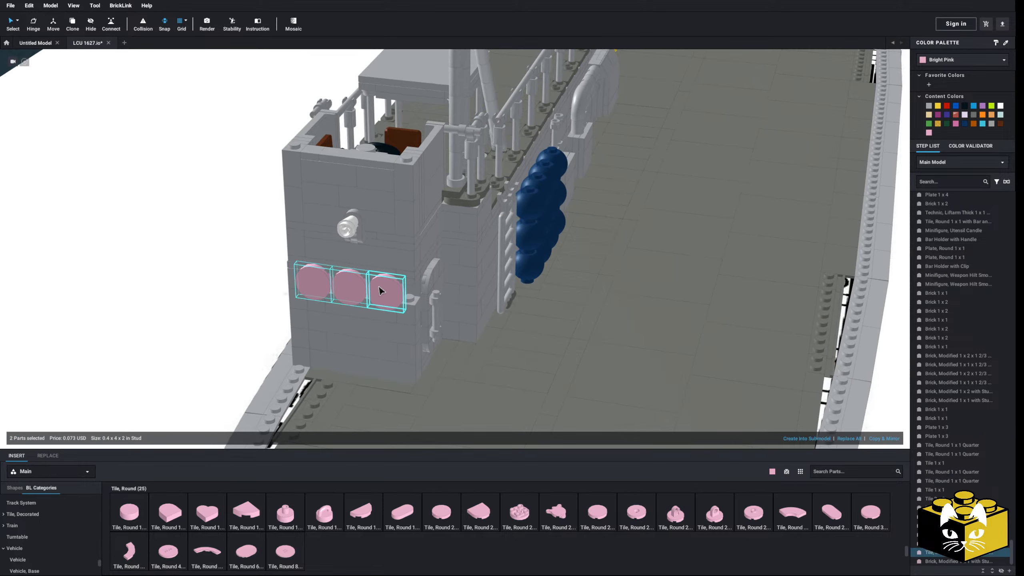
drag(381, 291, 180, 328)
scroll(200, 286, up, 2)
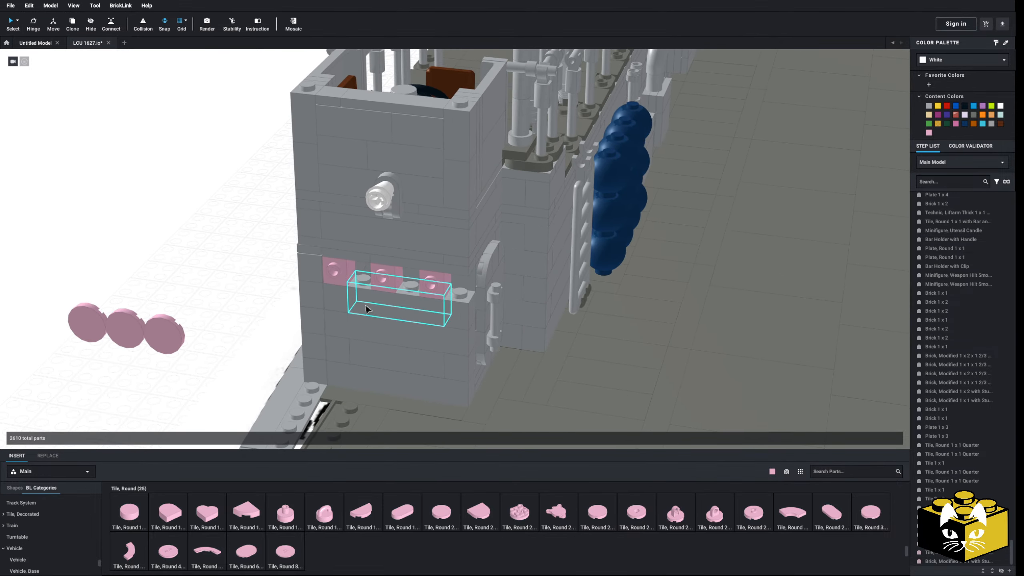
Copy a light bluish gray Brick 1 x 1 from the front wall and paste it into the three open spaces beside the side-stud bricks
click(344, 303)
right_click(341, 304)
click(347, 315)
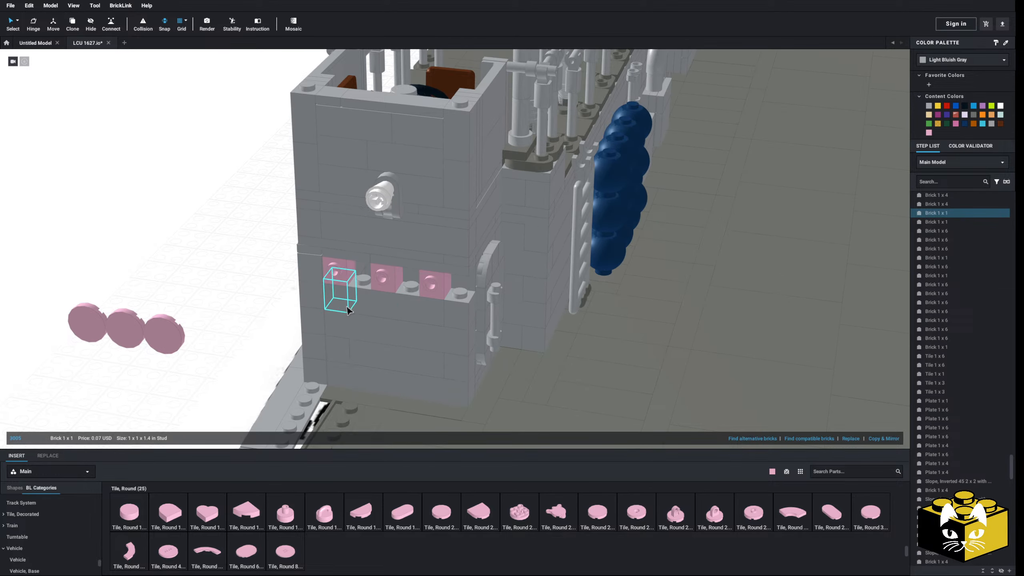
right_click(217, 265)
click(229, 290)
right_click(180, 247)
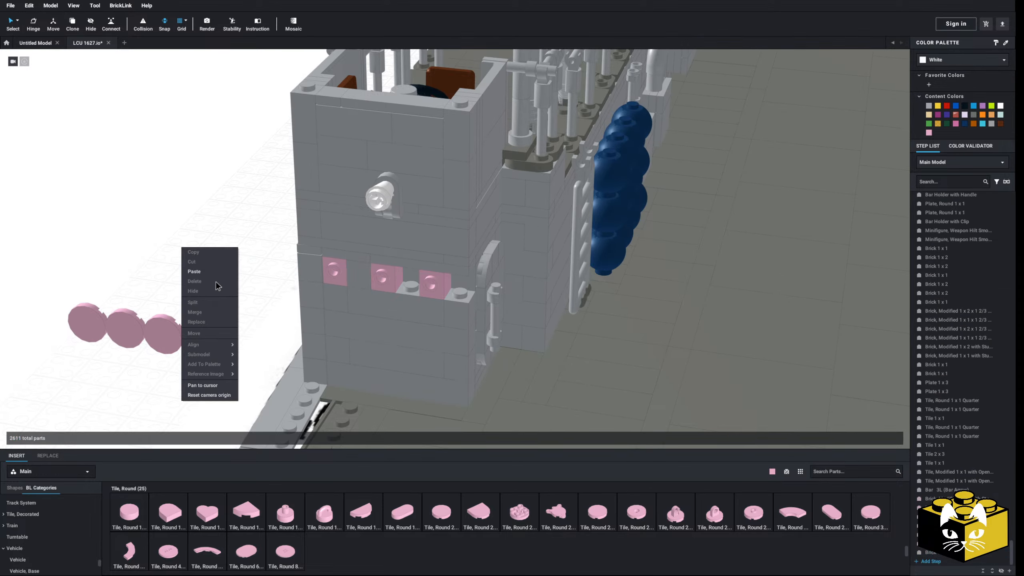
click(210, 272)
right_click(245, 272)
click(268, 297)
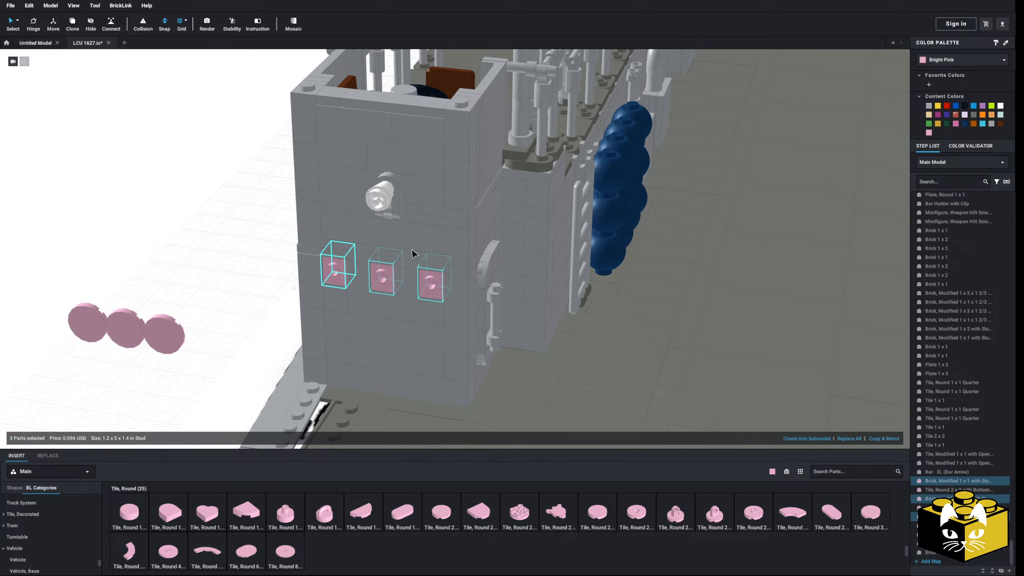
Colour the side-stud bricks to match the gray wall and the three round tiles black, and set the tiles back on the studs
drag(182, 265, 118, 345)
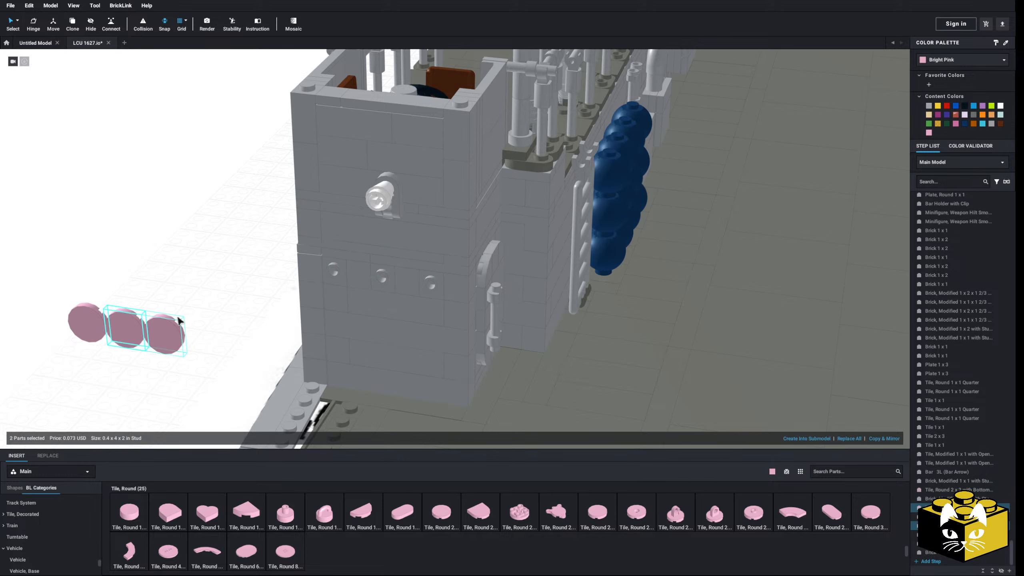
click(965, 106)
drag(162, 330, 418, 289)
click(179, 316)
scroll(178, 316, down, 5)
mouse_move(178, 333)
right_down()
mouse_move(178, 320)
mouse_move(170, 334)
mouse_move(152, 332)
mouse_move(201, 336)
mouse_move(474, 274)
right_up()
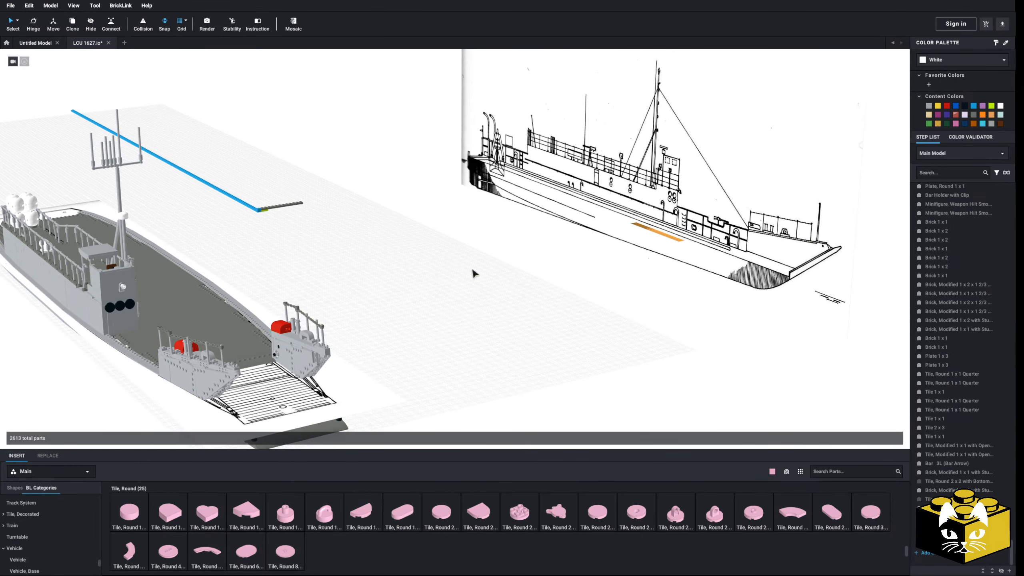
Compare the model's cabin front, antenna mast and deck edge with the aerial reference photo of the ship
right_drag(647, 194, 609, 297)
scroll(329, 307, down, 3)
middle_drag(611, 304, 261, 295)
scroll(260, 296, up, 3)
scroll(260, 296, down, 3)
scroll(259, 292, down, 3)
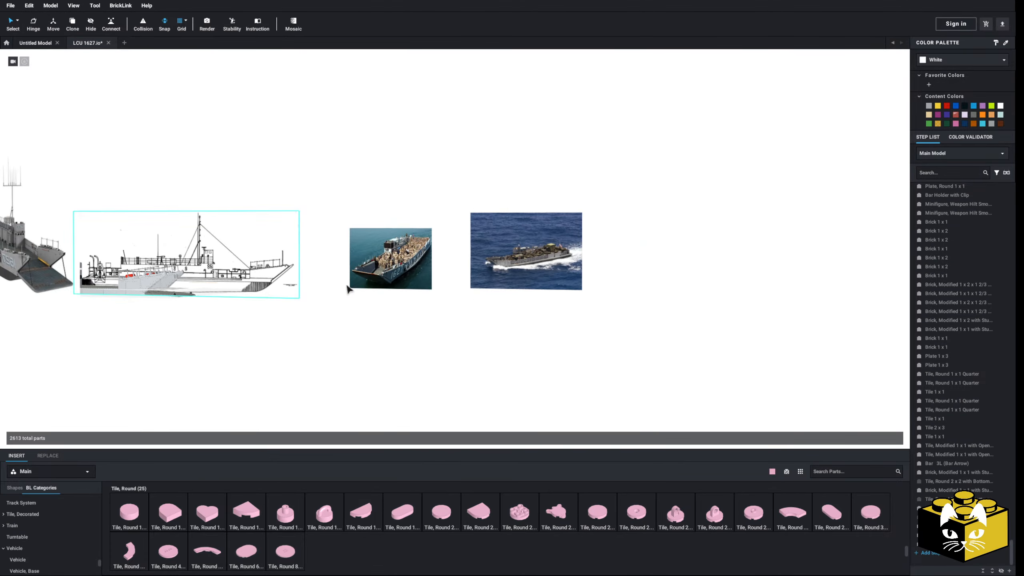
middle_drag(348, 289, 564, 293)
right_drag(565, 294, 365, 296)
middle_drag(364, 297, 439, 294)
right_drag(439, 295, 401, 294)
scroll(401, 294, up, 4)
scroll(279, 290, up, 4)
middle_drag(401, 294, 325, 257)
right_drag(324, 257, 327, 264)
scroll(328, 264, up, 4)
middle_drag(327, 265, 284, 268)
scroll(284, 271, down, 3)
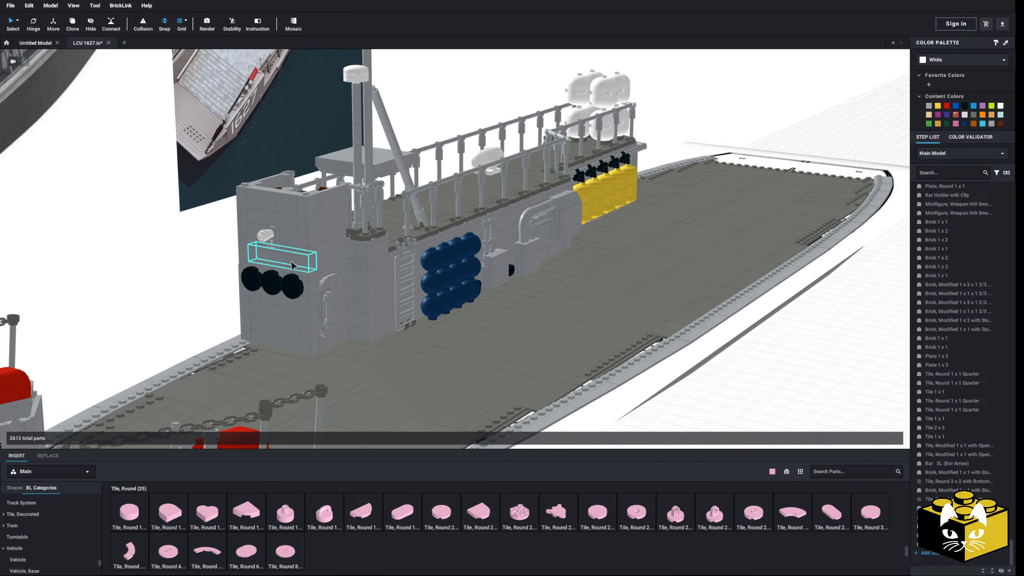
right_drag(284, 272, 284, 412)
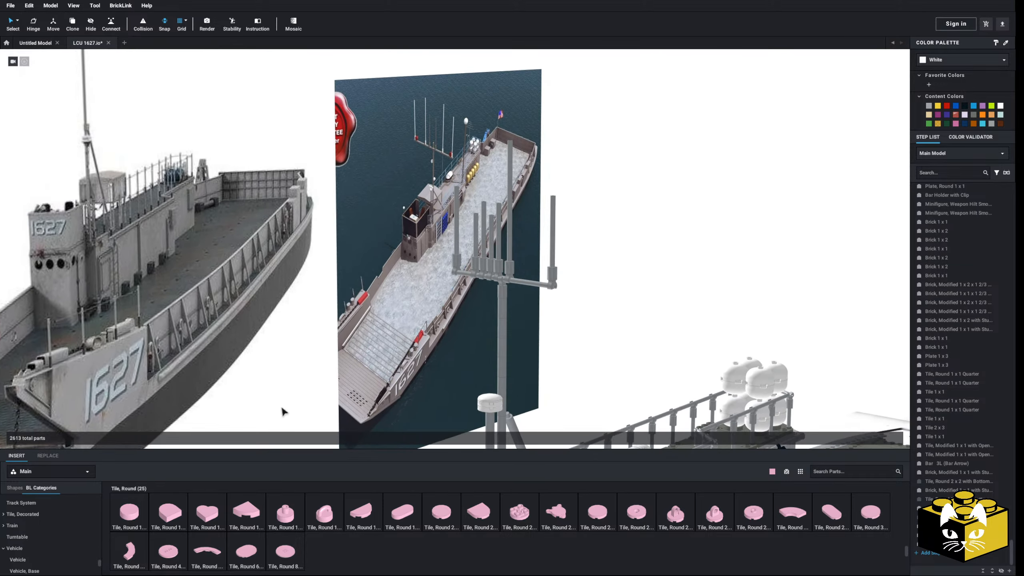
scroll(415, 326, up, 5)
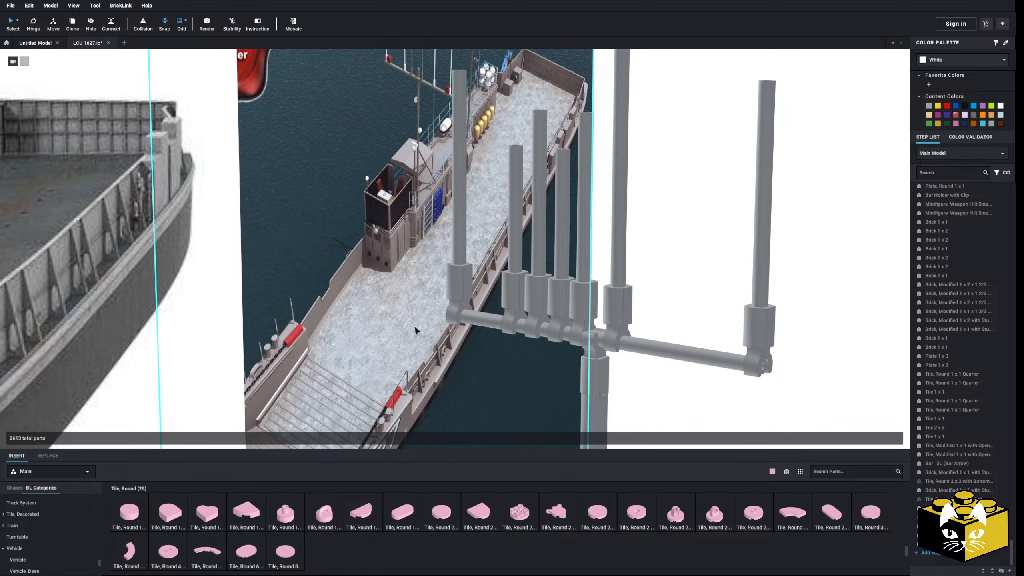
scroll(415, 331, down, 5)
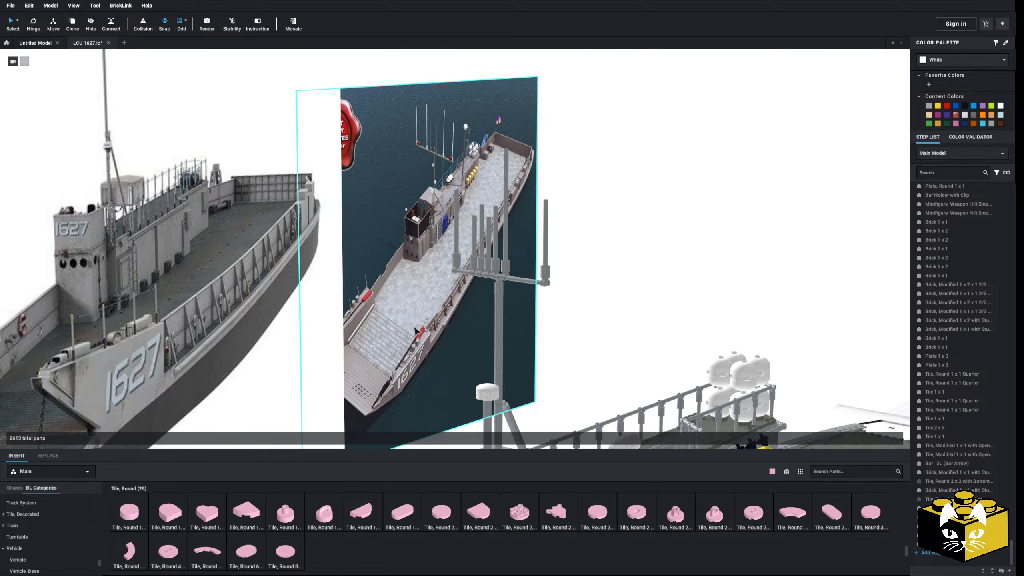
scroll(406, 299, up, 8)
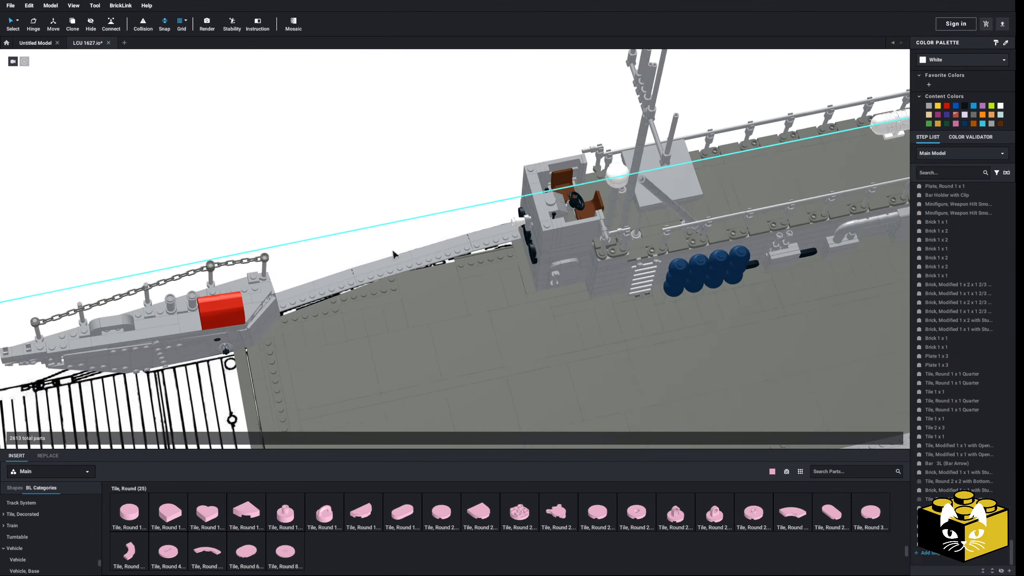
scroll(379, 246, up, 4)
scroll(375, 252, down, 4)
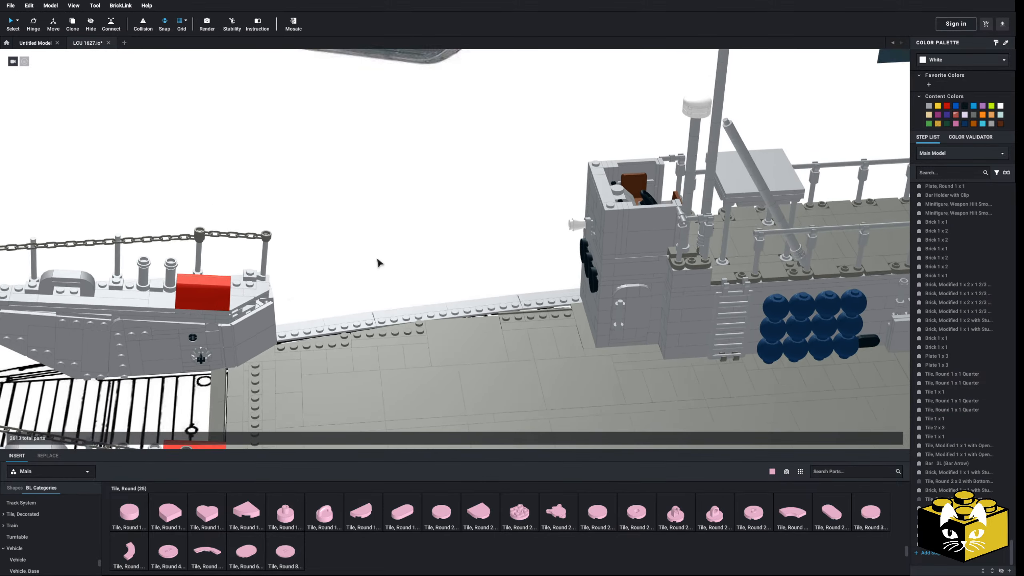
Examine the gray LCU 1627 perspective photo for the side wall between the cabin and the bow
middle_drag(378, 262, 369, 380)
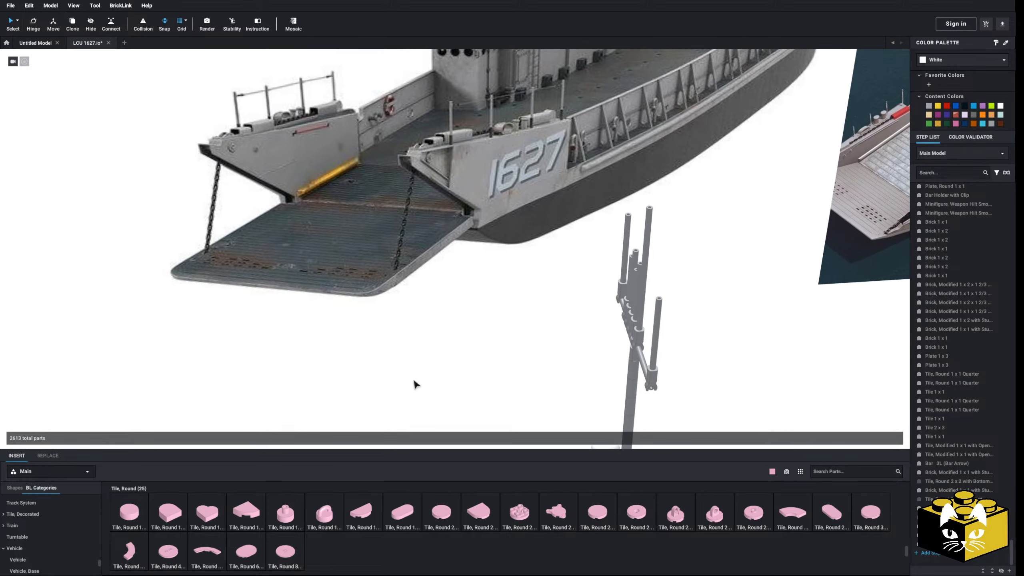
middle_drag(415, 381, 233, 440)
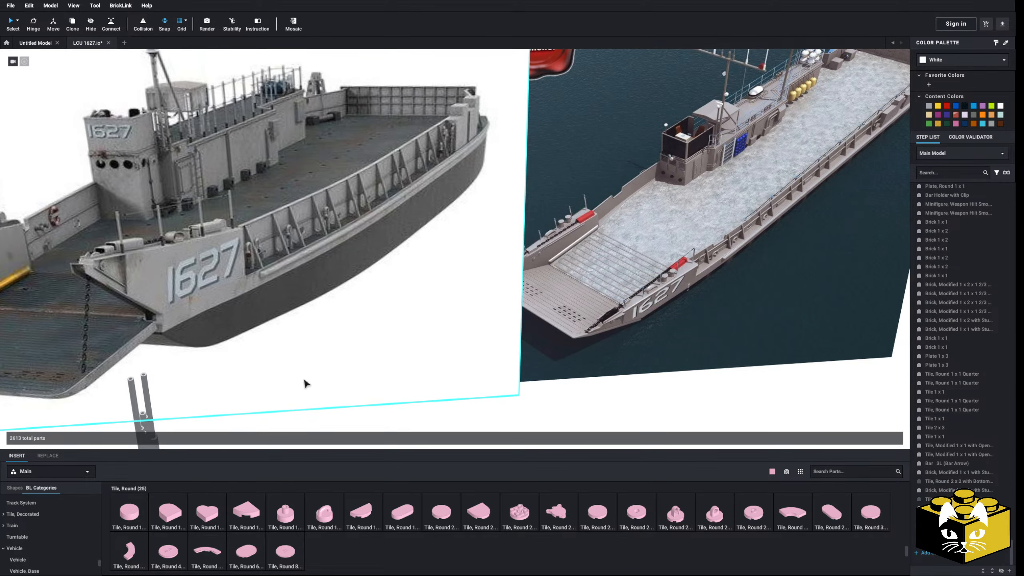
scroll(306, 383, up, 10)
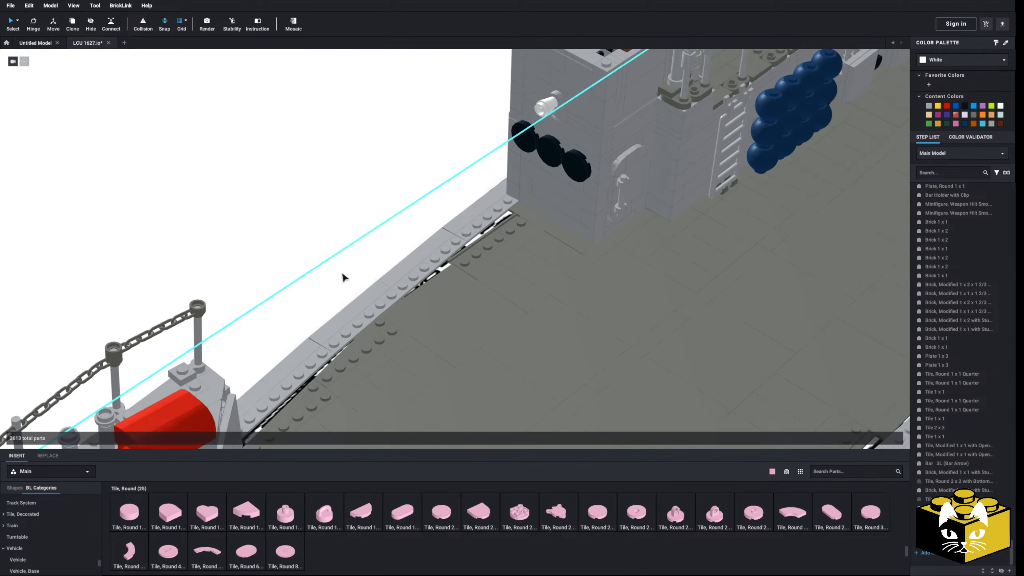
scroll(342, 273, up, 2)
right_drag(276, 250, 321, 261)
scroll(270, 246, down, 6)
scroll(304, 244, down, 3)
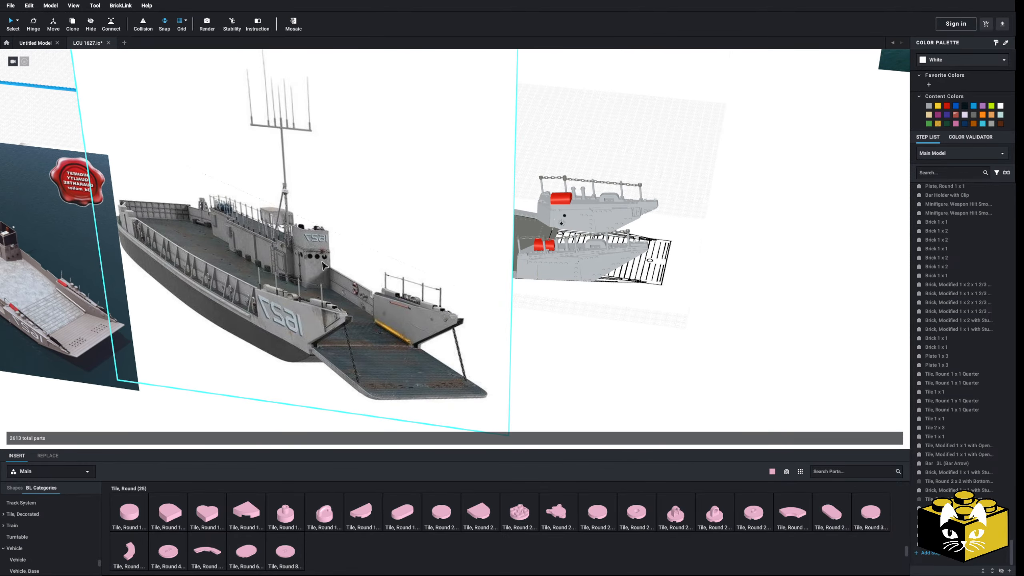
scroll(297, 275, up, 5)
middle_drag(297, 274, 423, 266)
scroll(422, 264, down, 5)
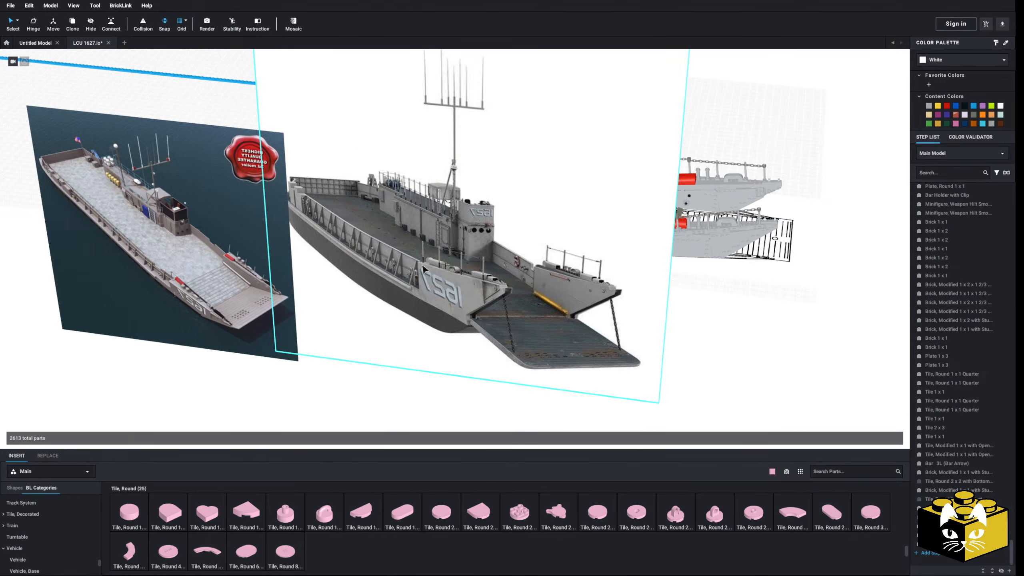
Study the side-view line drawing's wall section between the cabin and the bow, checking it against the gray perspective photo
right_drag(576, 282, 500, 242)
middle_drag(501, 242, 352, 357)
scroll(359, 349, up, 6)
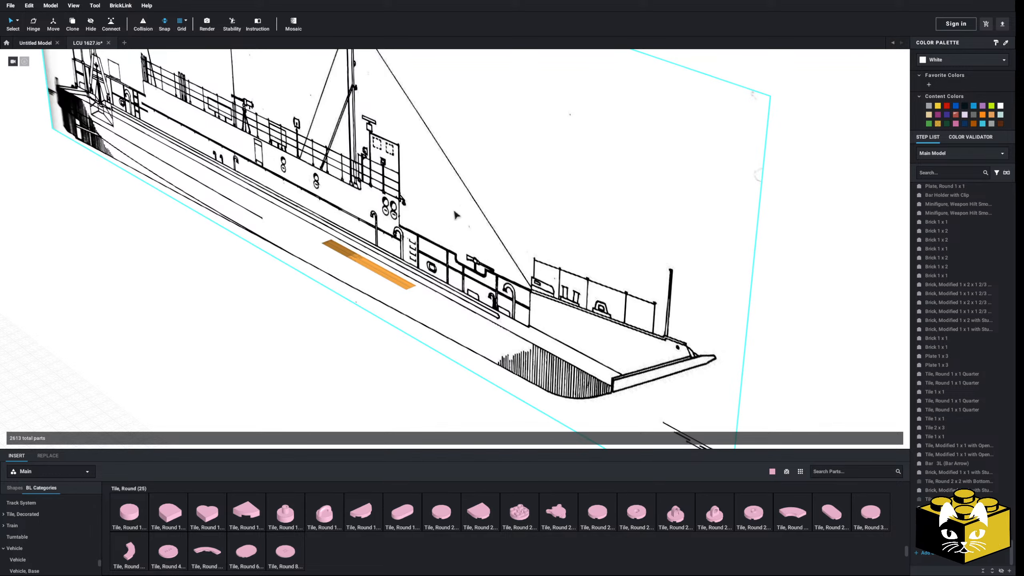
scroll(240, 226, down, 5)
middle_drag(240, 274, 370, 250)
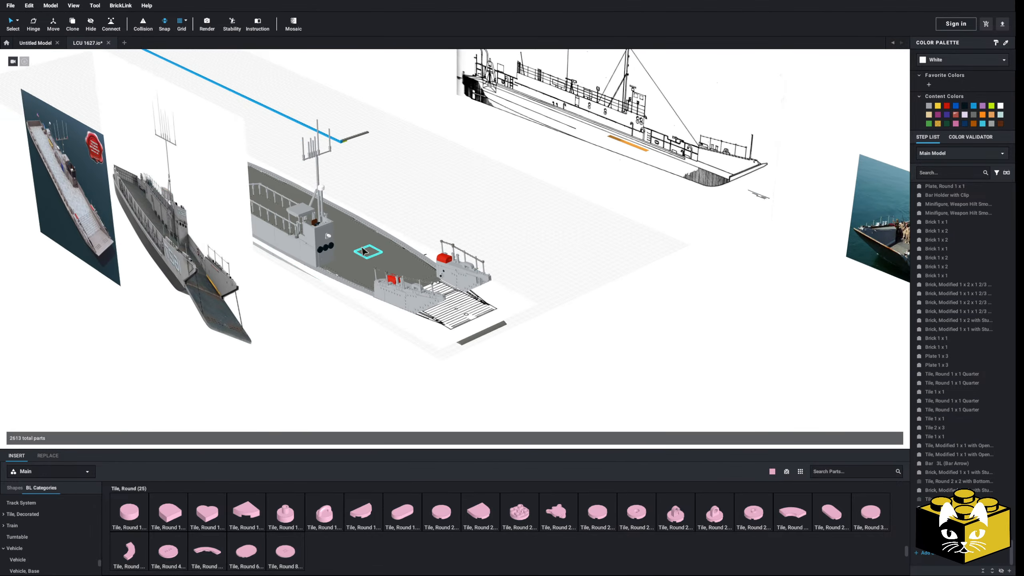
right_drag(370, 250, 410, 221)
scroll(696, 329, up, 5)
middle_drag(410, 220, 560, 220)
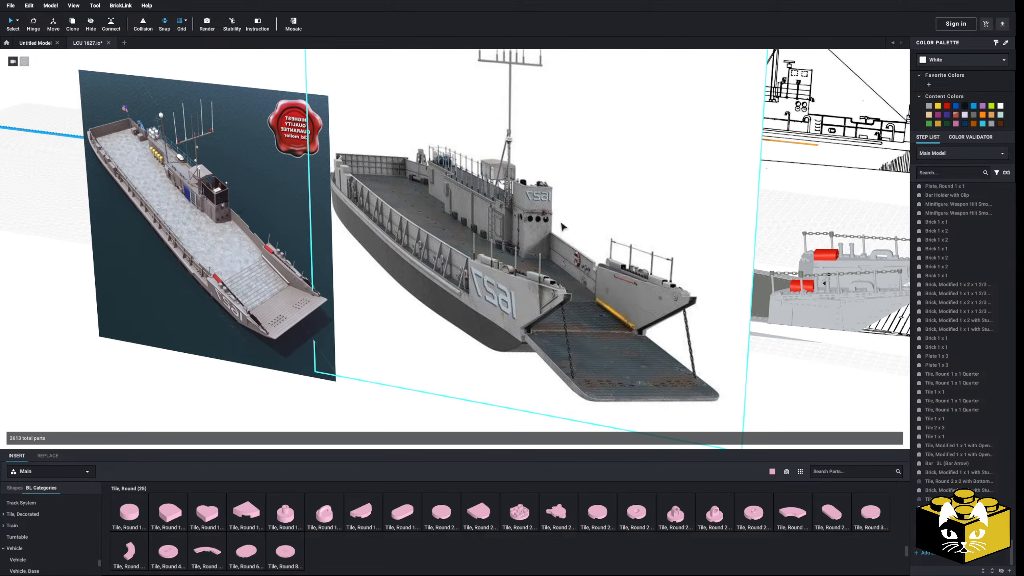
scroll(565, 281, down, 2)
scroll(566, 283, down, 3)
middle_drag(818, 219, 530, 305)
scroll(623, 258, up, 3)
middle_drag(623, 258, 478, 320)
middle_drag(144, 194, 262, 94)
scroll(262, 95, up, 2)
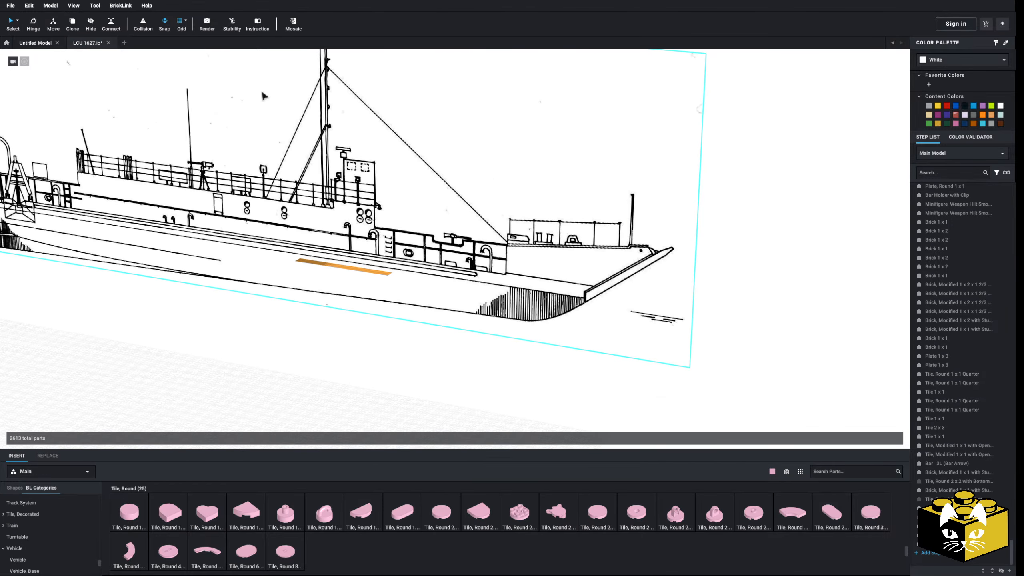
scroll(364, 343, up, 4)
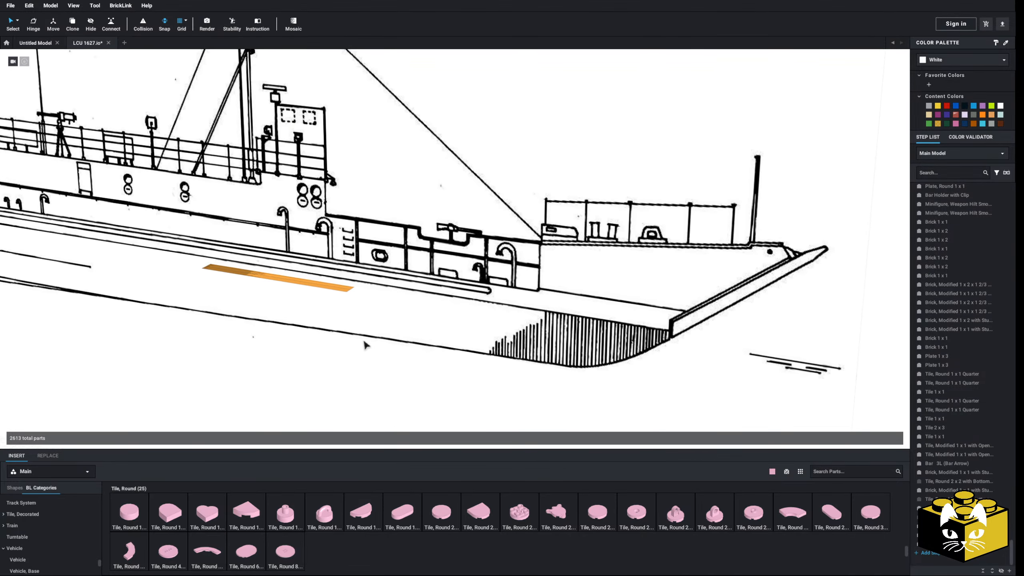
scroll(234, 291, down, 5)
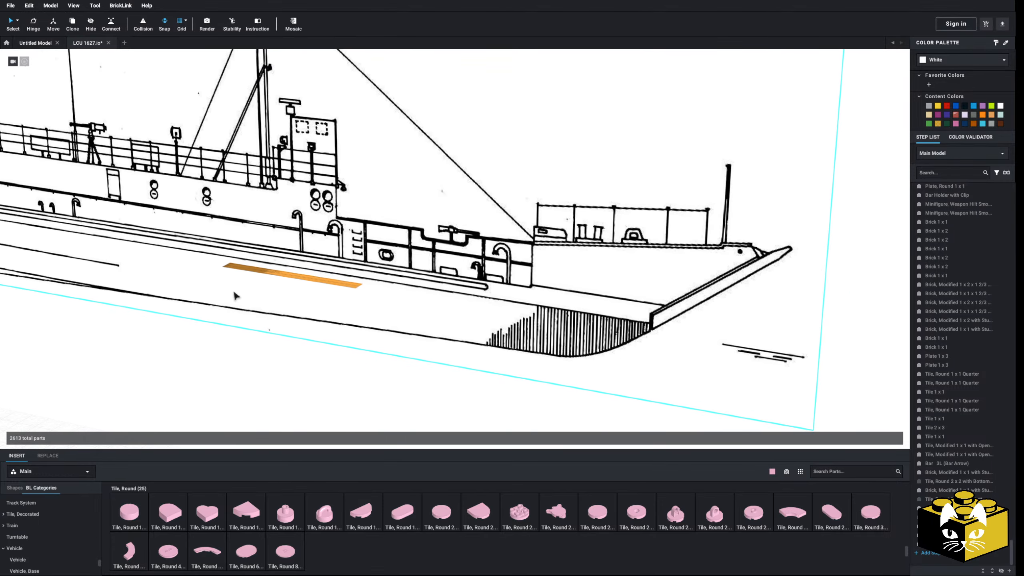
Examine the wall ahead of the cabin in the gray perspective photo and the photo of the ship full of troops
middle_drag(245, 297, 624, 238)
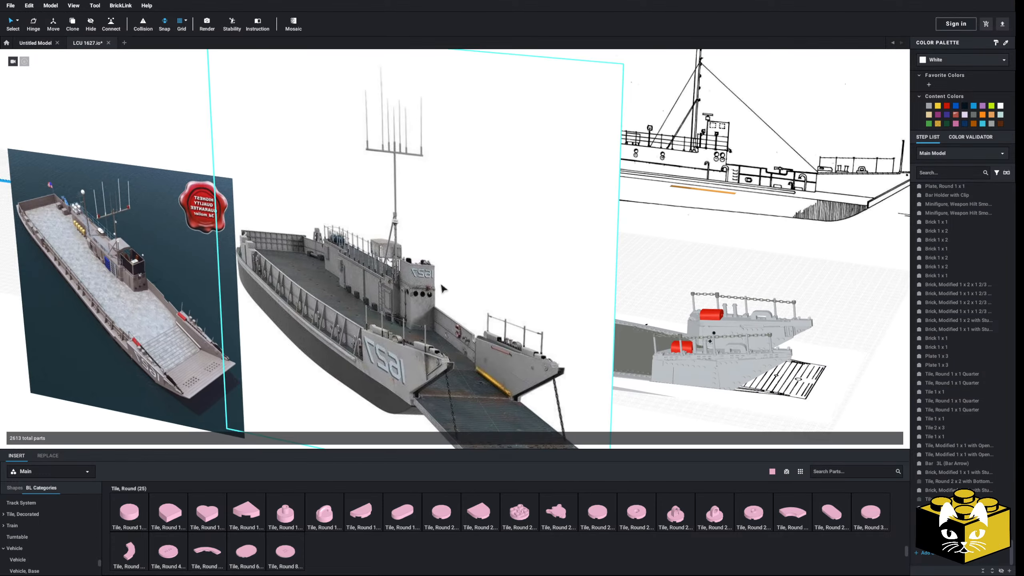
scroll(278, 347, up, 4)
mouse_move(335, 246)
middle_down()
mouse_move(590, 285)
mouse_move(170, 297)
middle_up()
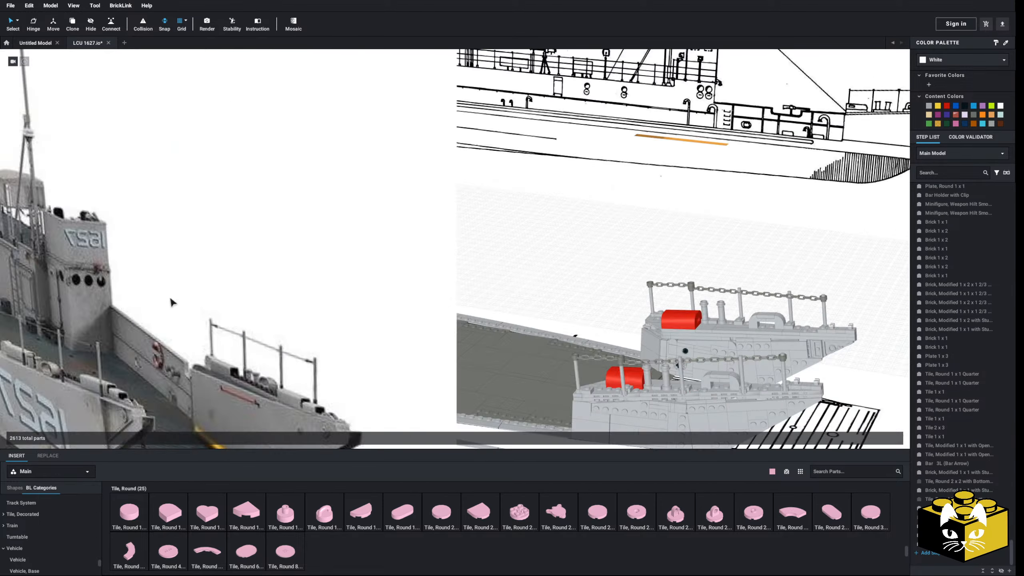
mouse_move(504, 262)
middle_down()
mouse_move(190, 287)
mouse_move(112, 308)
middle_up()
scroll(200, 284, up, 4)
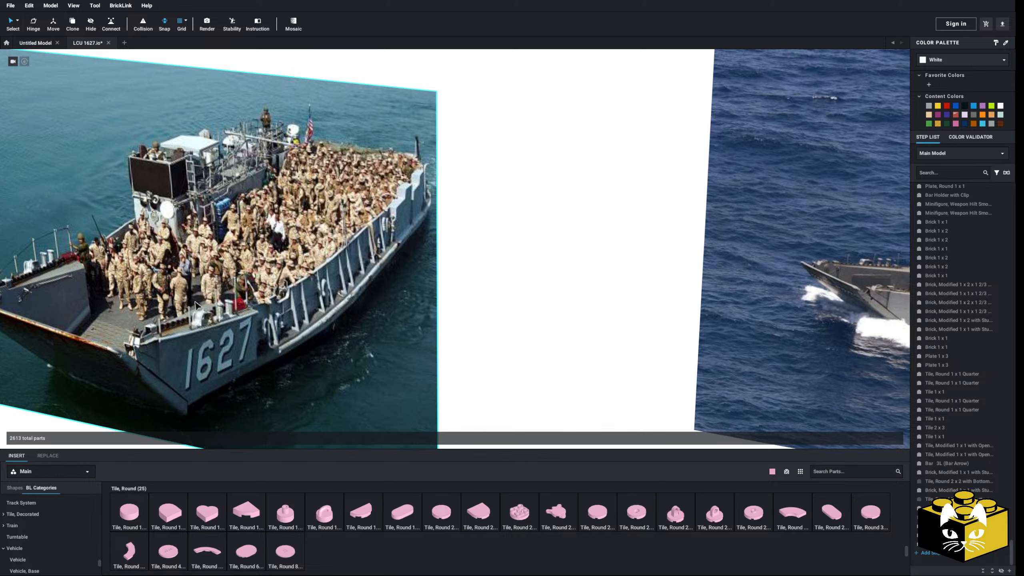
scroll(196, 302, down, 10)
middle_drag(194, 323, 479, 272)
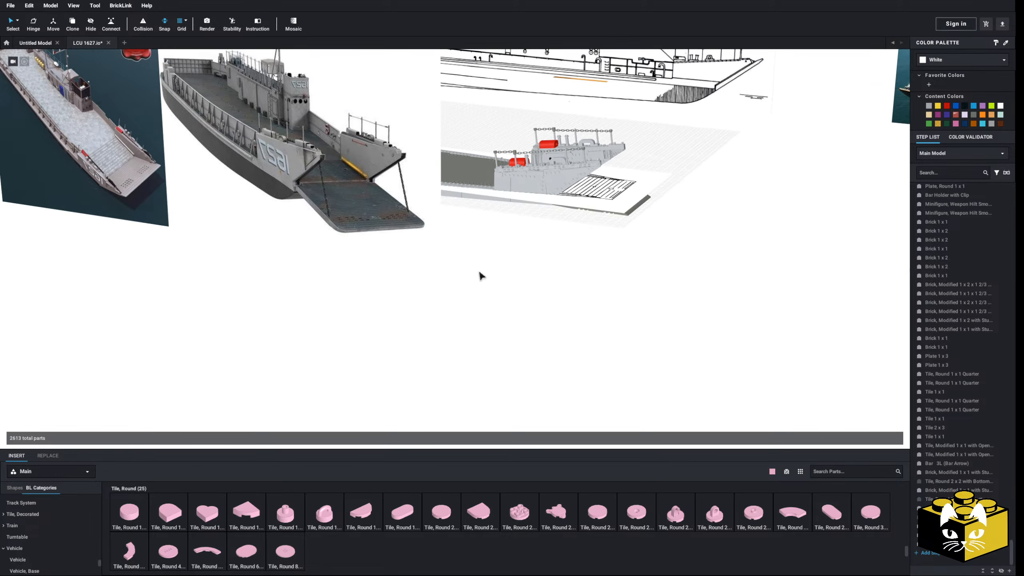
right_drag(481, 271, 418, 283)
middle_drag(418, 283, 361, 248)
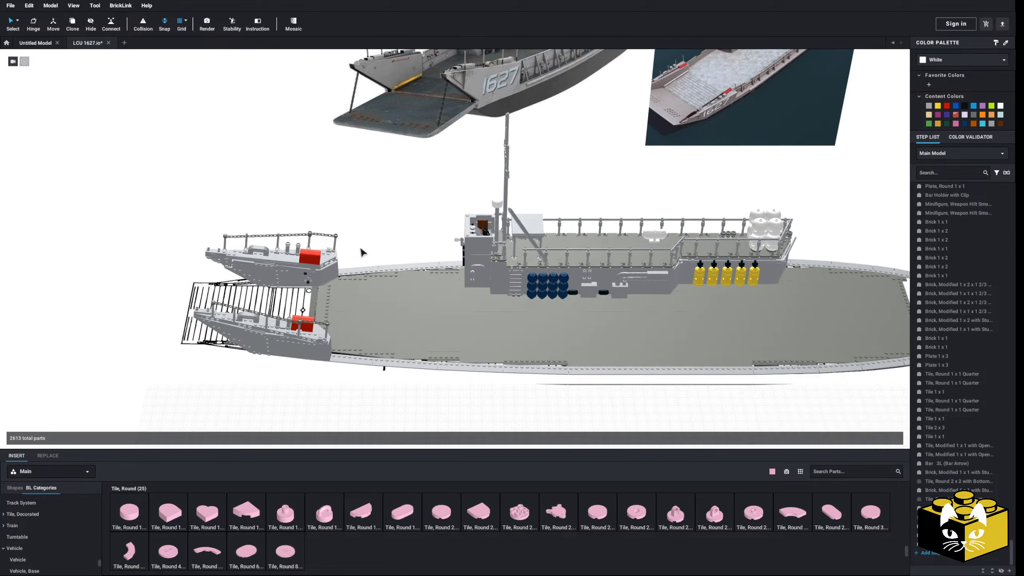
Compare the model's open deck edge ahead of the cabin with the full side-view line drawing
scroll(362, 252, up, 5)
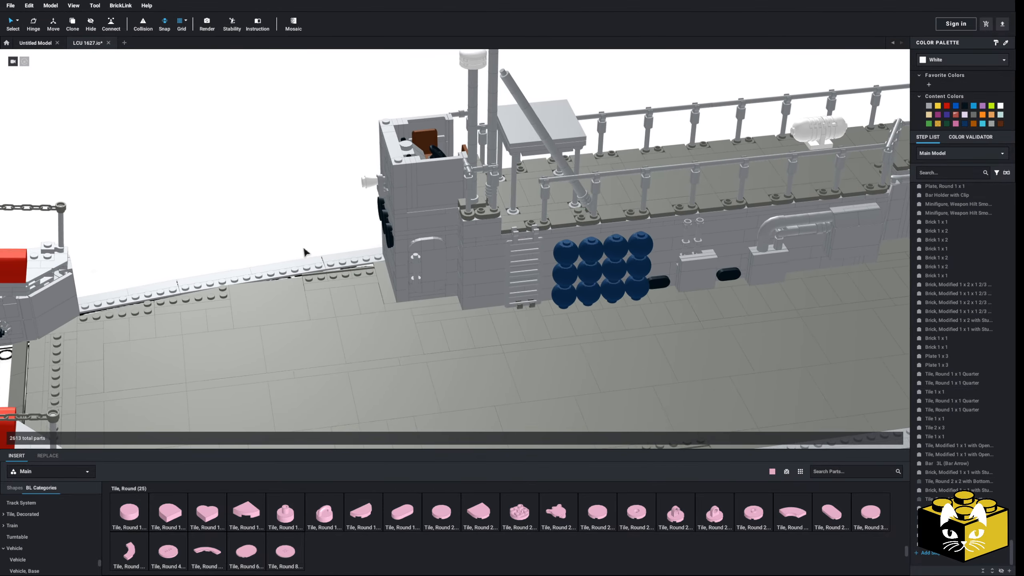
scroll(307, 253, down, 8)
right_drag(306, 253, 450, 193)
middle_drag(450, 194, 329, 297)
scroll(328, 297, up, 3)
right_drag(329, 297, 341, 291)
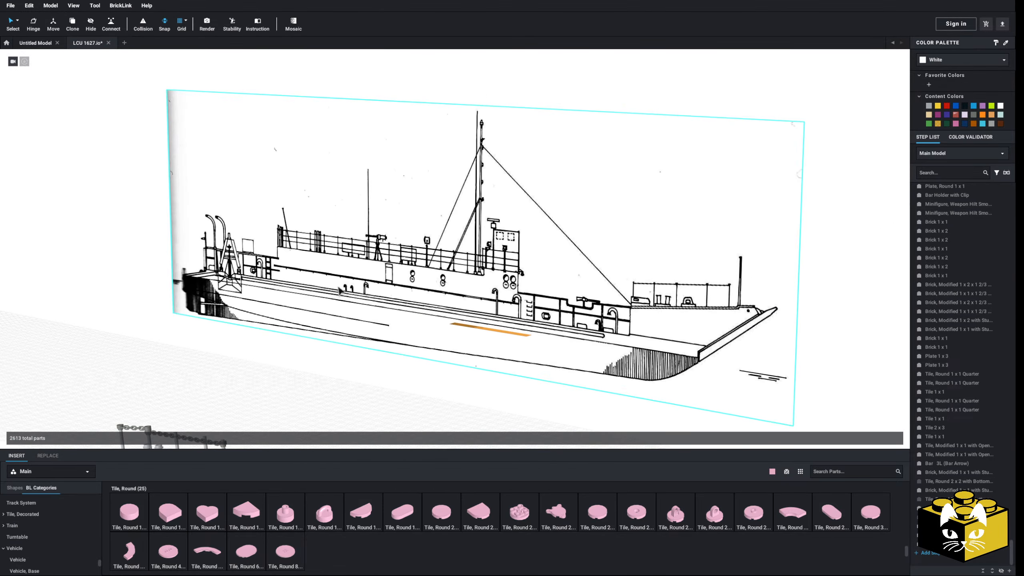
scroll(340, 291, up, 3)
scroll(341, 291, down, 3)
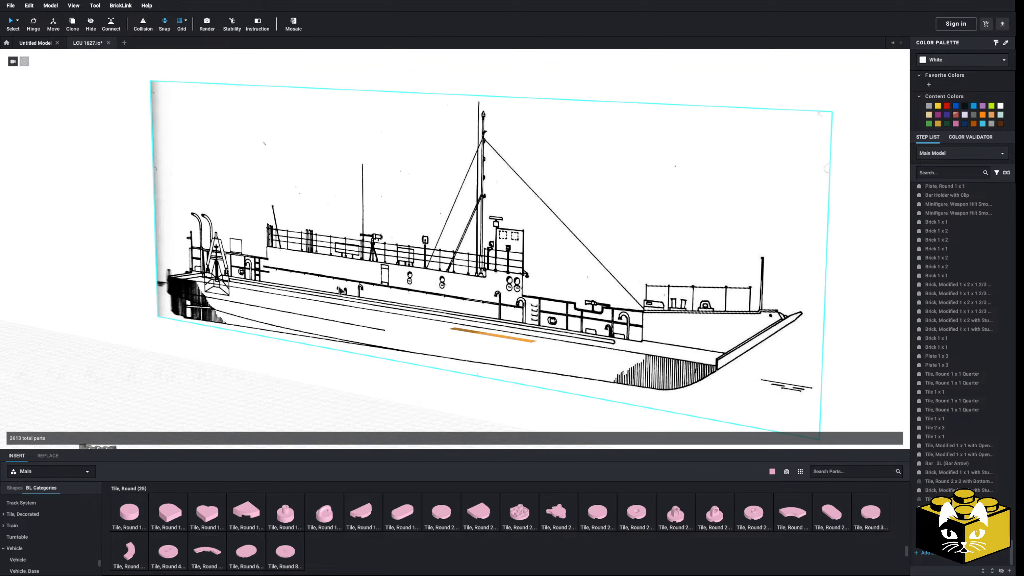
scroll(341, 291, down, 5)
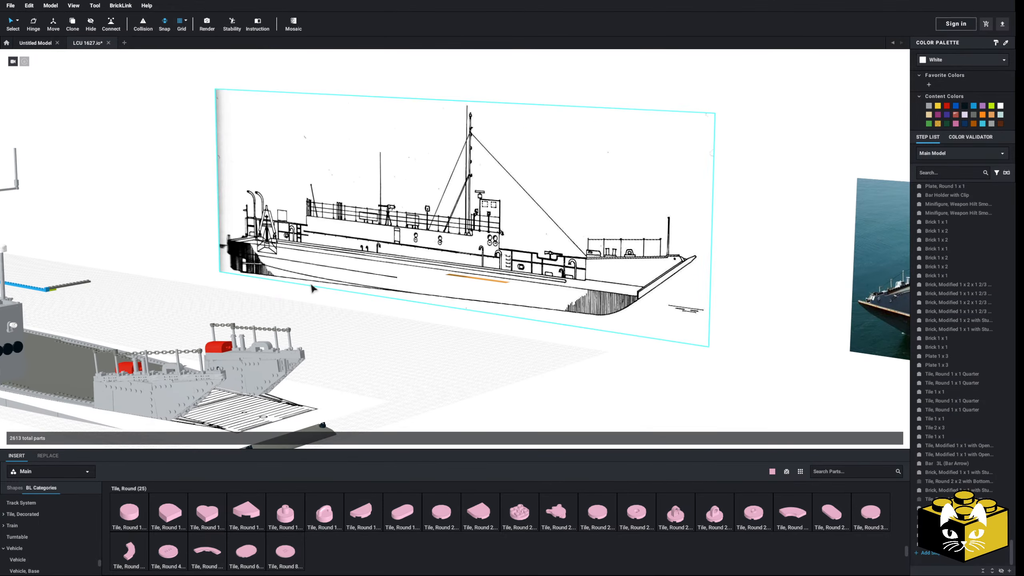
Inspect the model's cabin, bow sections and deck edges from both sides of the ship
middle_drag(312, 285, 390, 260)
right_drag(391, 259, 425, 295)
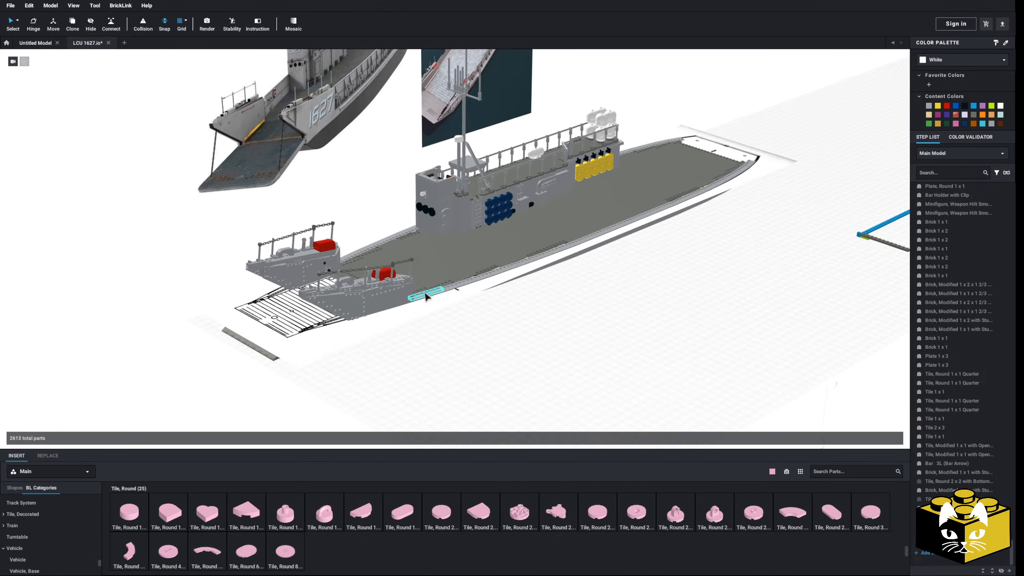
middle_drag(425, 296, 394, 319)
mouse_move(451, 306)
right_down()
mouse_move(536, 282)
mouse_move(463, 306)
right_up()
scroll(463, 306, up, 10)
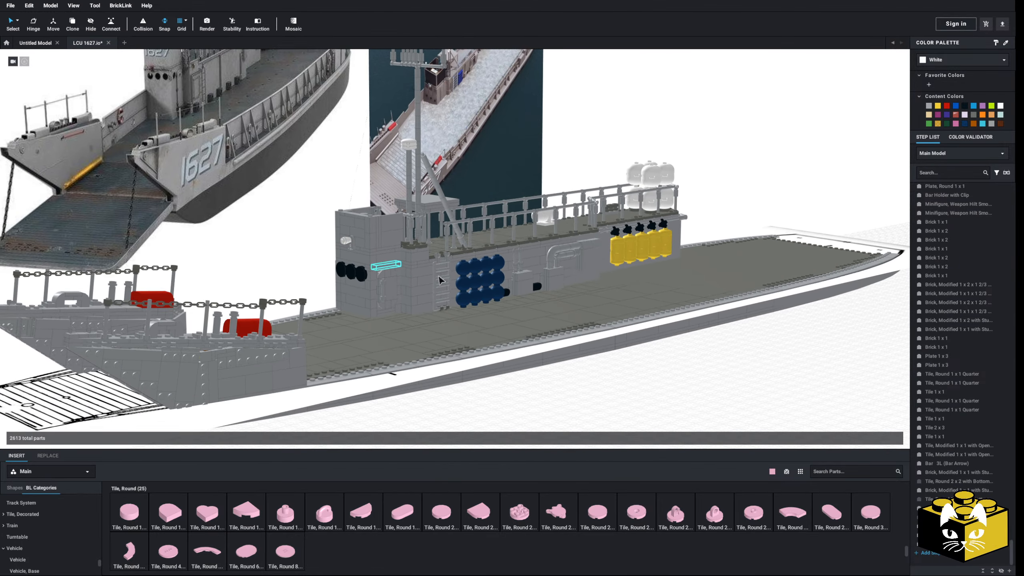
middle_drag(362, 297, 332, 288)
scroll(334, 285, down, 5)
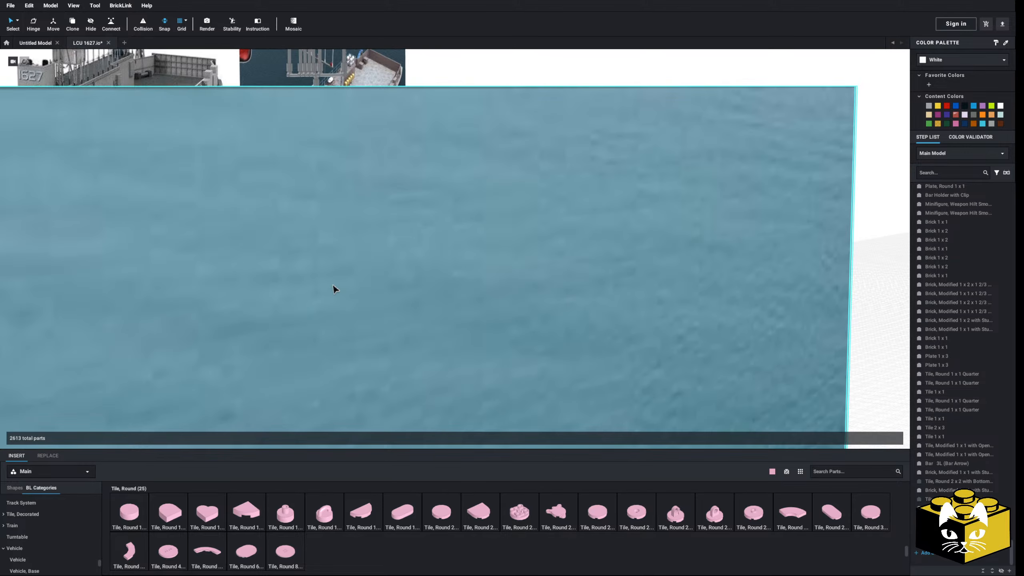
scroll(334, 284, up, 3)
middle_drag(383, 308, 500, 265)
scroll(319, 300, down, 2)
mouse_move(380, 353)
right_down()
mouse_move(396, 352)
mouse_move(380, 356)
right_up()
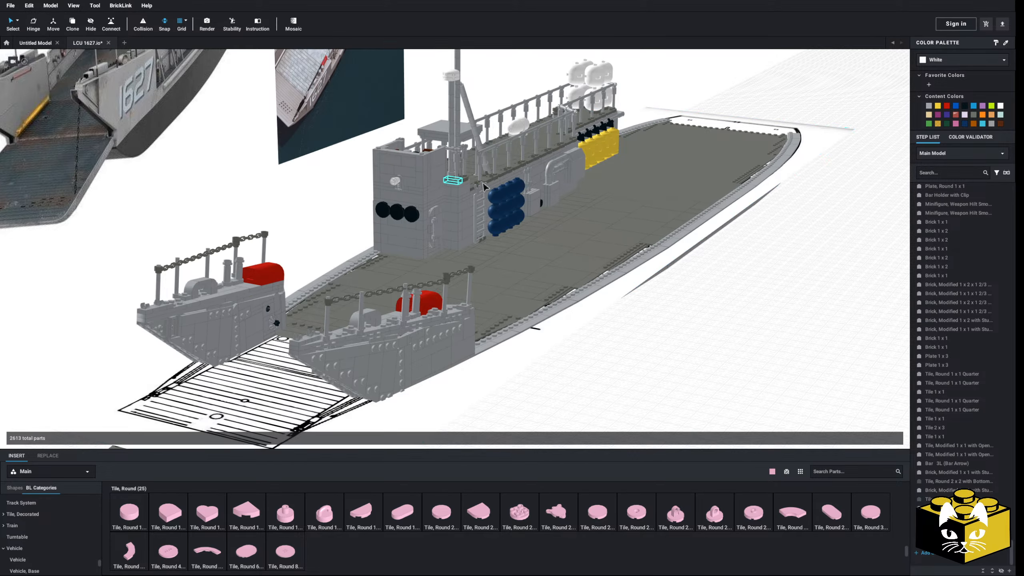
right_drag(385, 306, 417, 294)
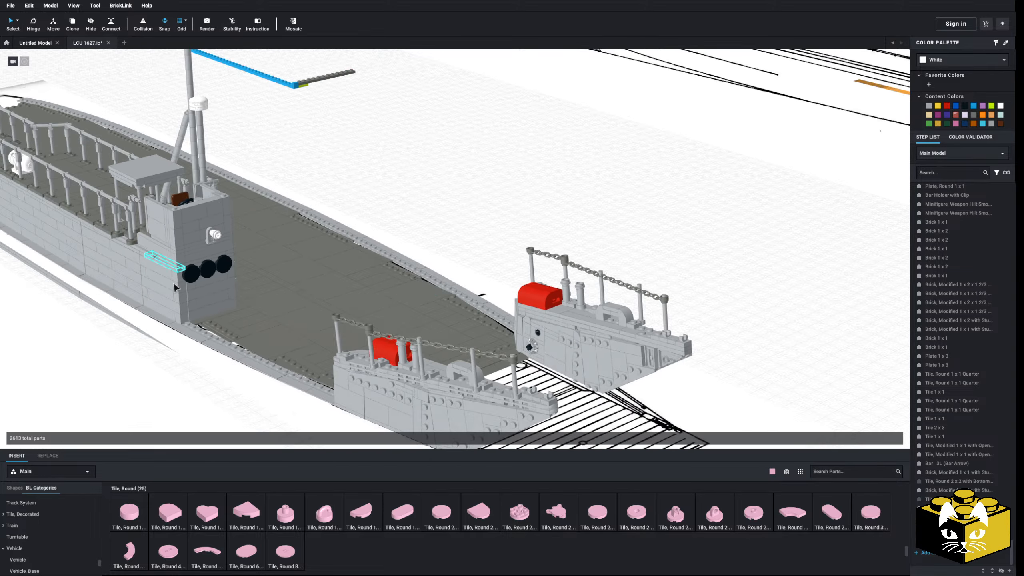
middle_drag(155, 194, 339, 236)
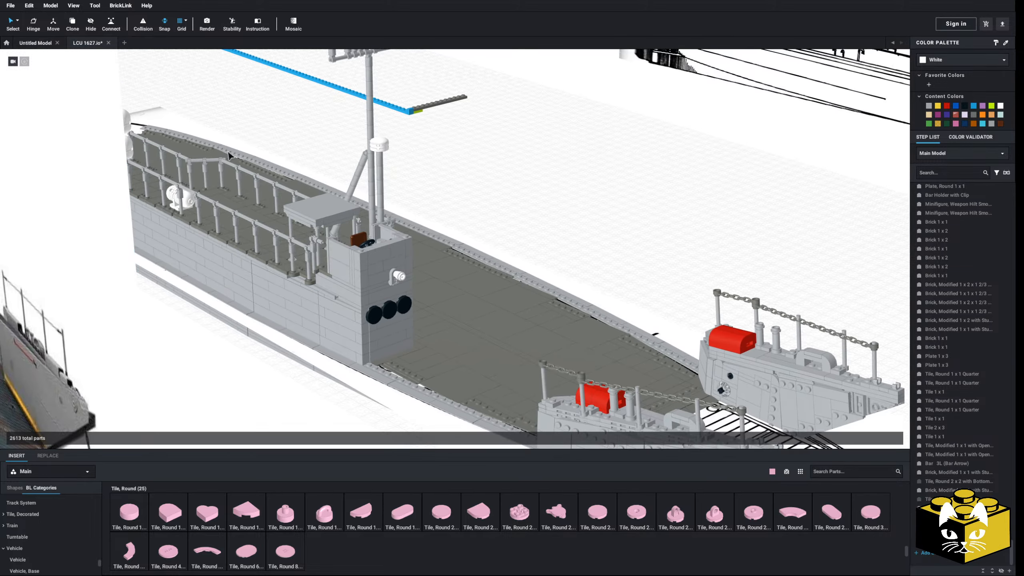
mouse_move(369, 292)
right_down()
mouse_move(321, 288)
mouse_move(356, 296)
right_up()
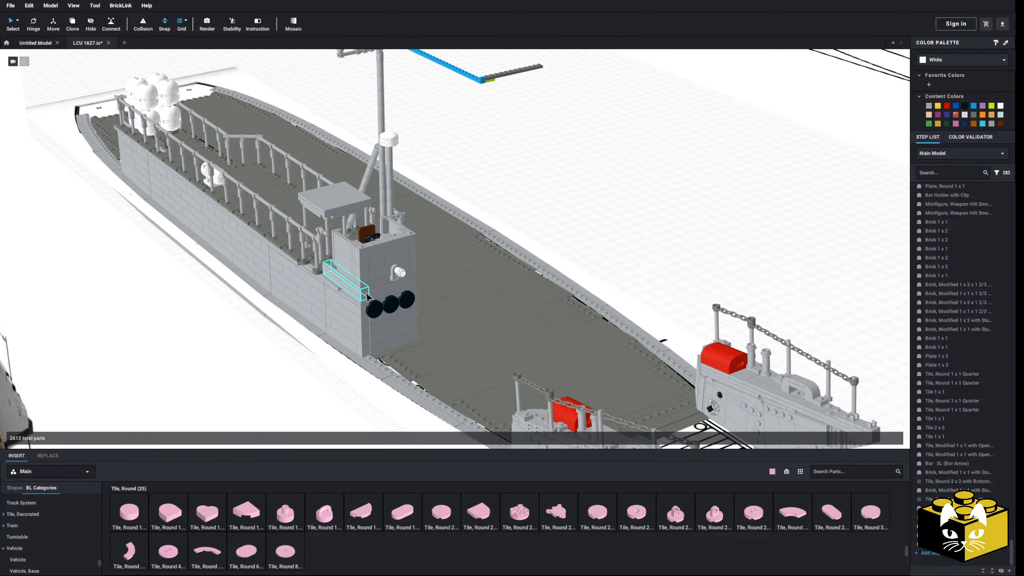
Examine the aerial reference photo's stern and deck layout and compare it with the whole model
scroll(359, 296, down, 4)
right_drag(574, 309, 533, 314)
middle_drag(532, 311, 339, 342)
middle_drag(373, 292, 438, 416)
scroll(417, 306, up, 5)
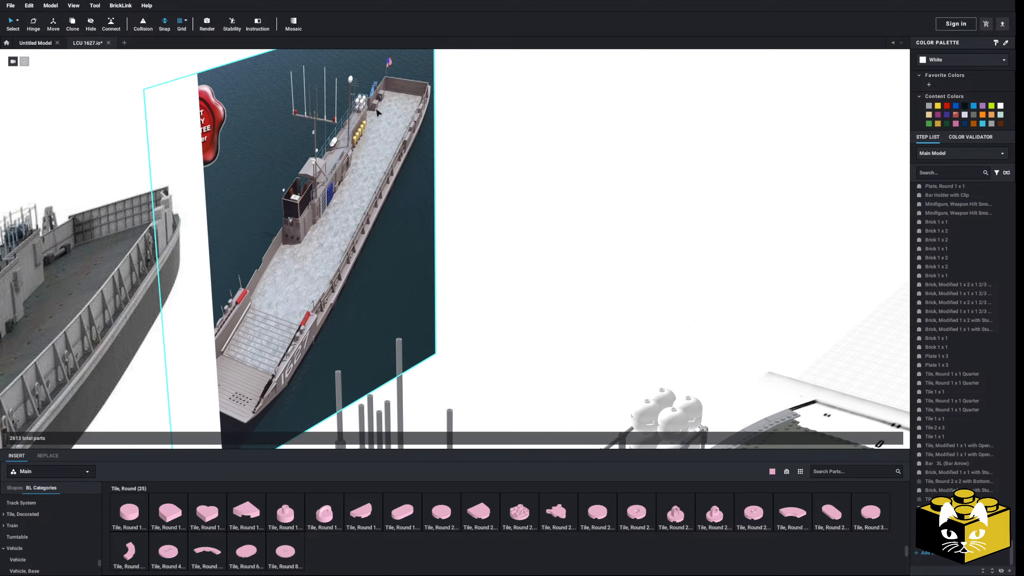
scroll(470, 214, down, 5)
scroll(469, 190, up, 3)
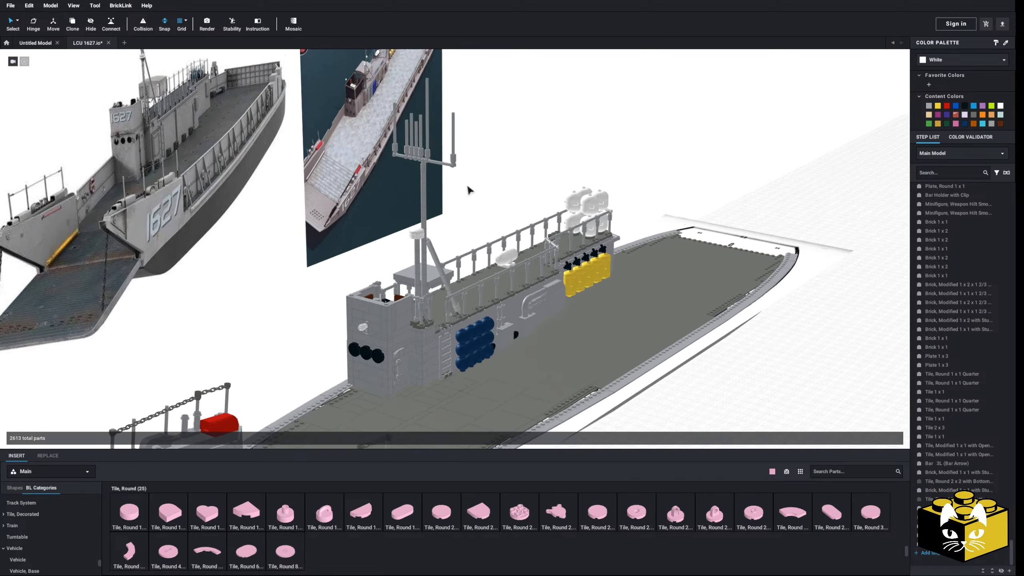
scroll(504, 220, up, 2)
scroll(552, 343, down, 3)
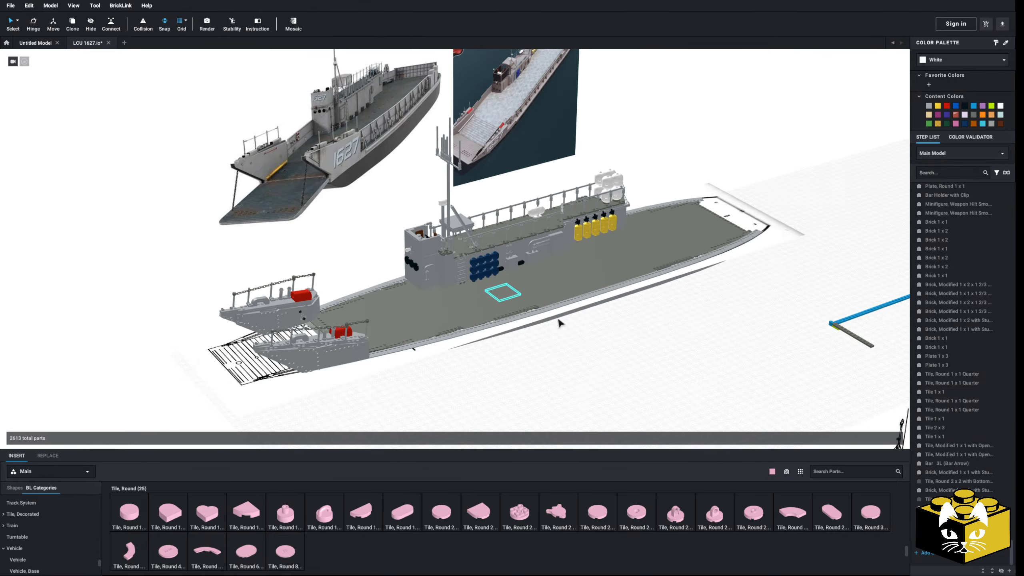
Save the LCU 1627 model file
right_drag(559, 323, 284, 287)
click(11, 6)
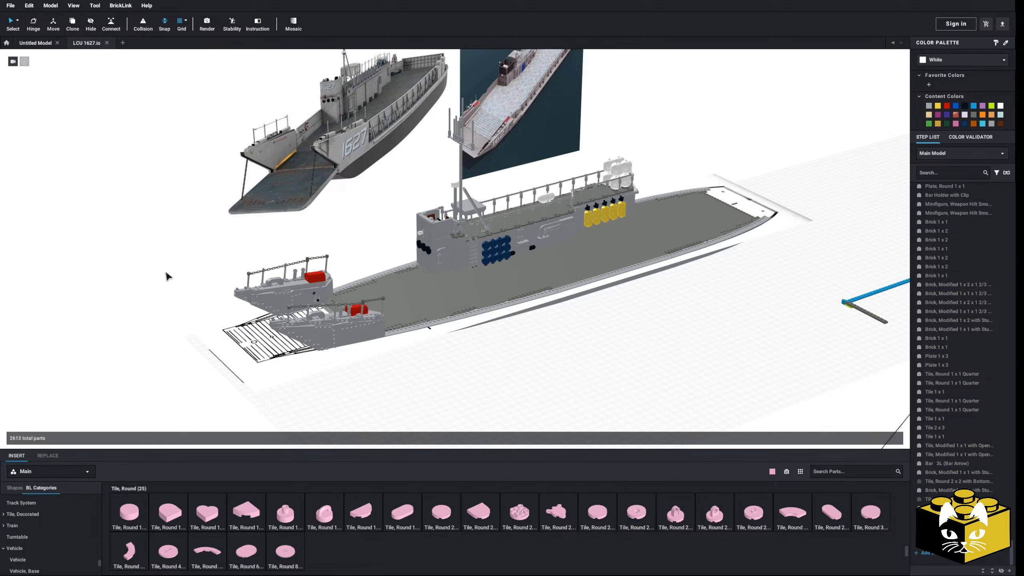
right_drag(166, 272, 259, 274)
scroll(266, 280, up, 5)
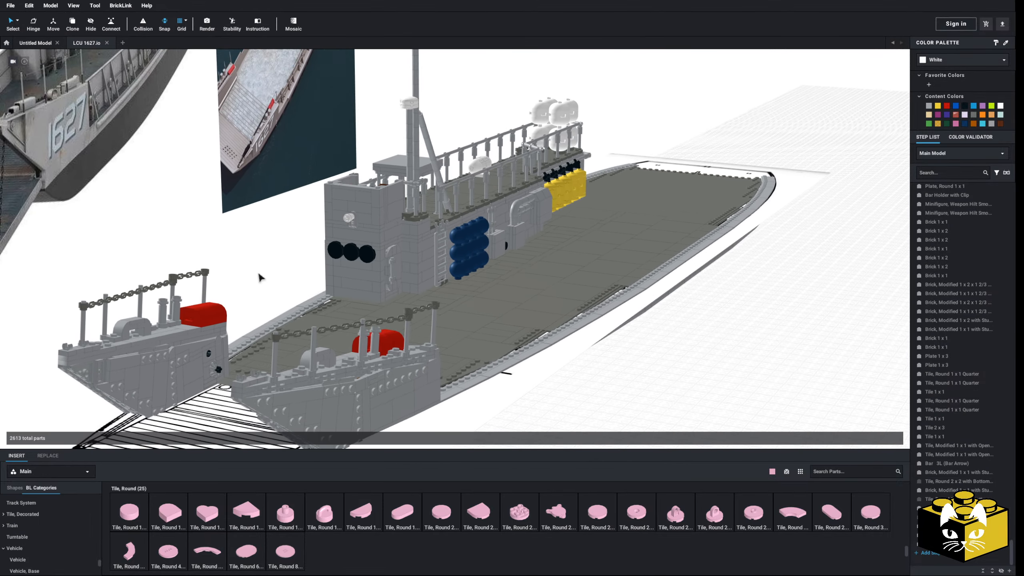
scroll(259, 276, down, 5)
click(211, 355)
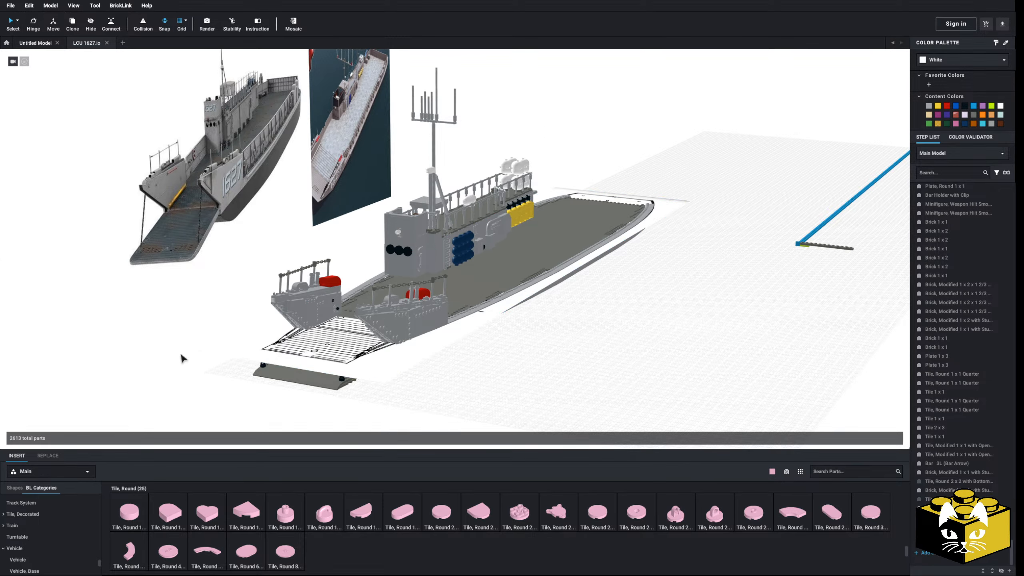